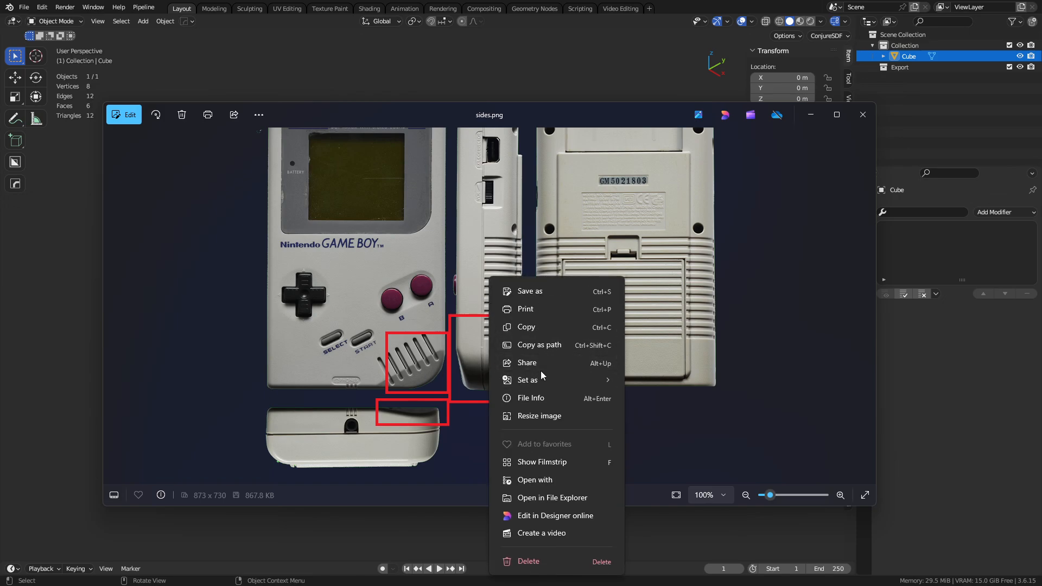
- Copy the Game Boy reference image sides.png from the image viewer and switch to Blender
click(428, 297)
right_click(428, 297)
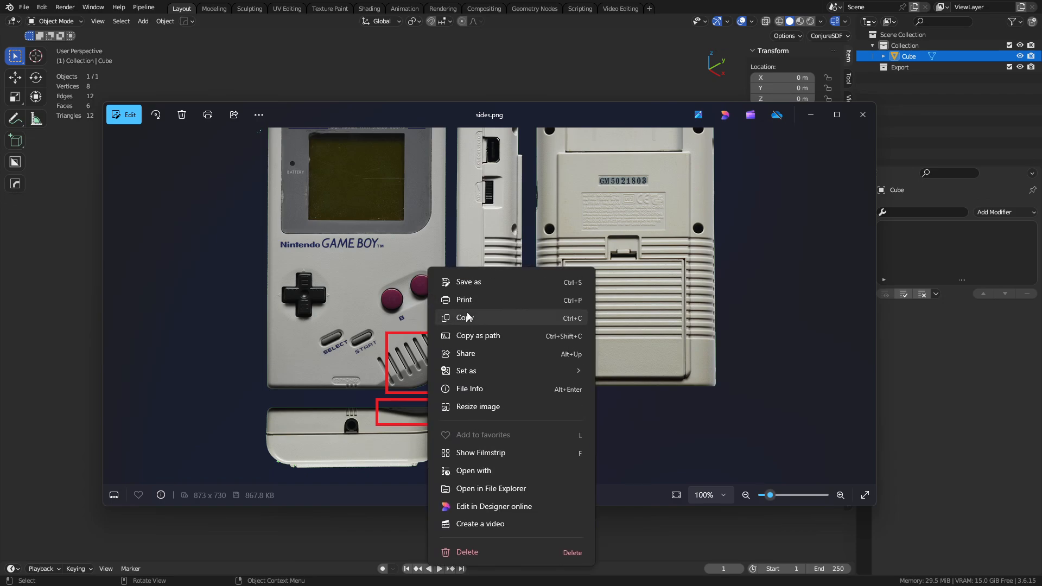
click(470, 318)
drag(587, 108, 0, 104)
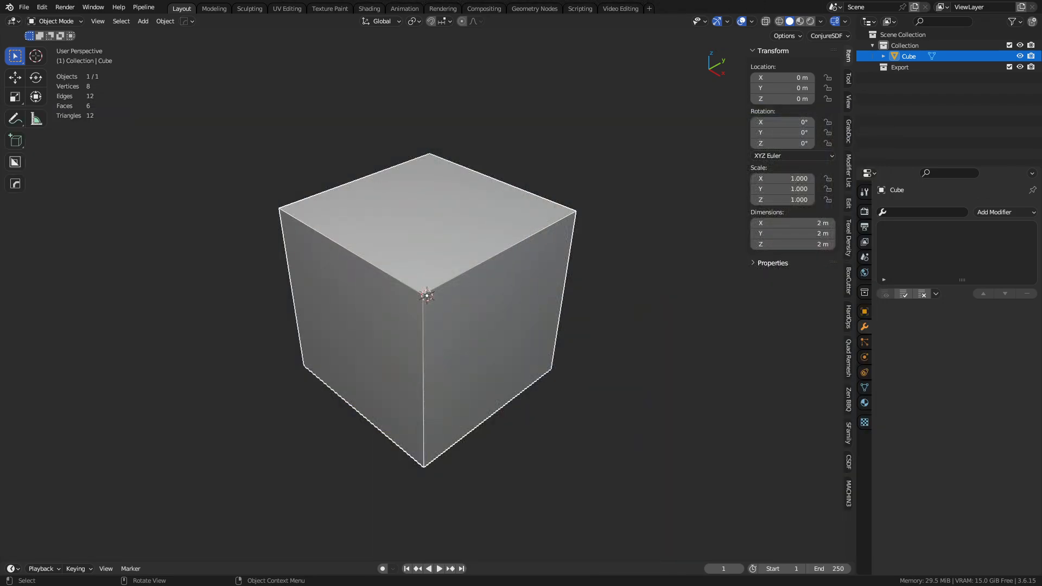
- Replace the default cube with the copied reference image in top view, moving its front-view picture over the origin
middle_drag(404, 273, 464, 452)
key(x)
click(438, 348)
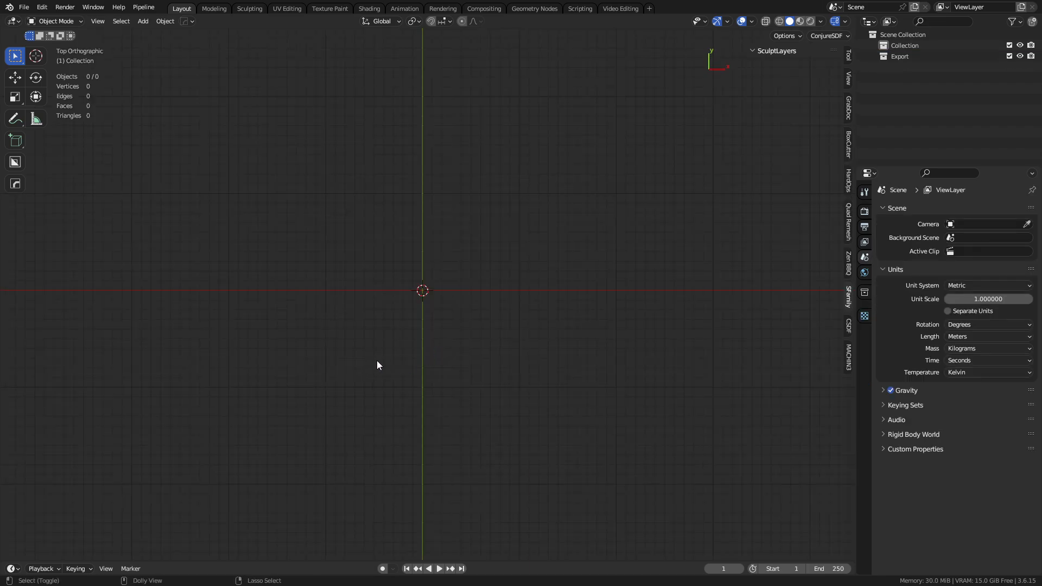
key(ctrl+v)
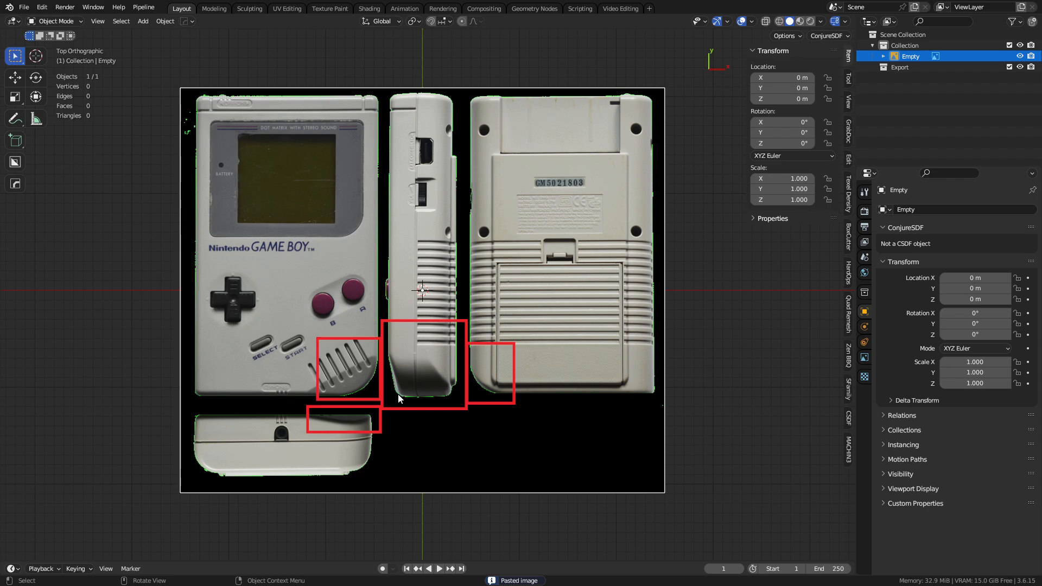
drag(402, 382, 542, 365)
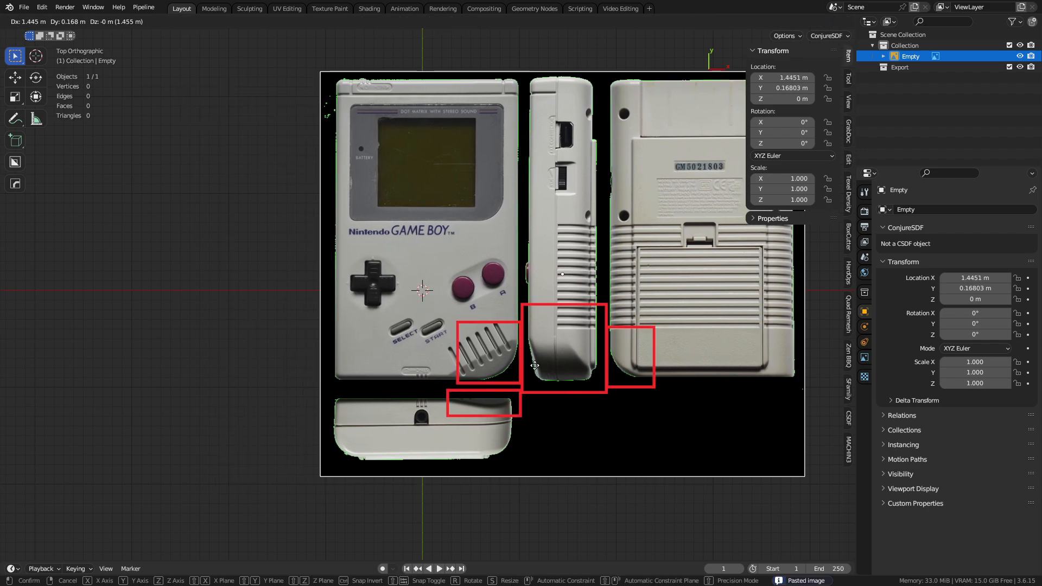
- Add a cube at the origin and scale its mesh down to about 1.8 m per side
key(shift+a)
mouse_move(489, 314)
click(559, 326)
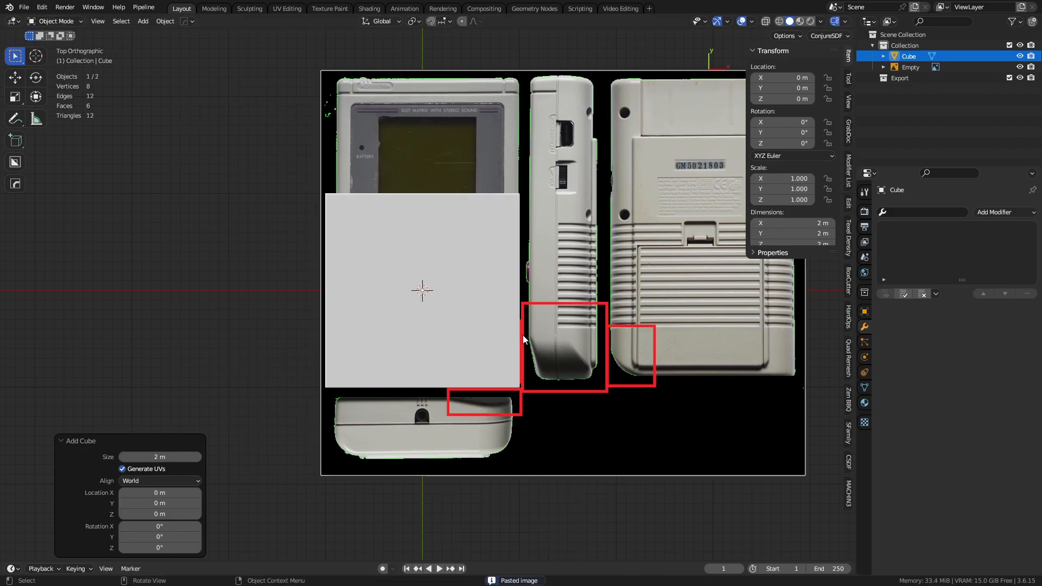
key(Tab)
scroll(595, 412, up, 3)
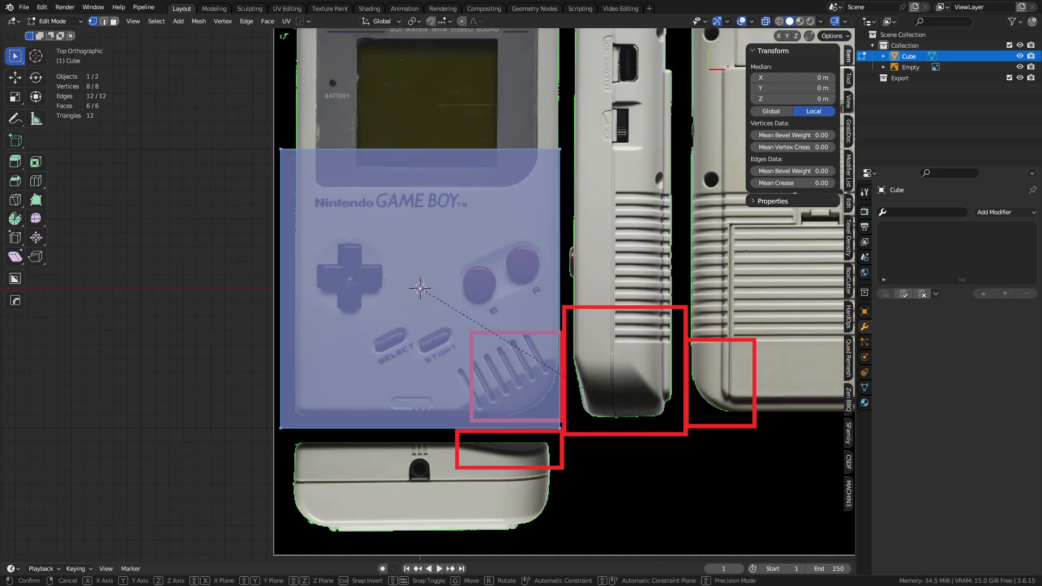
key(s)
click(617, 416)
key(Tab)
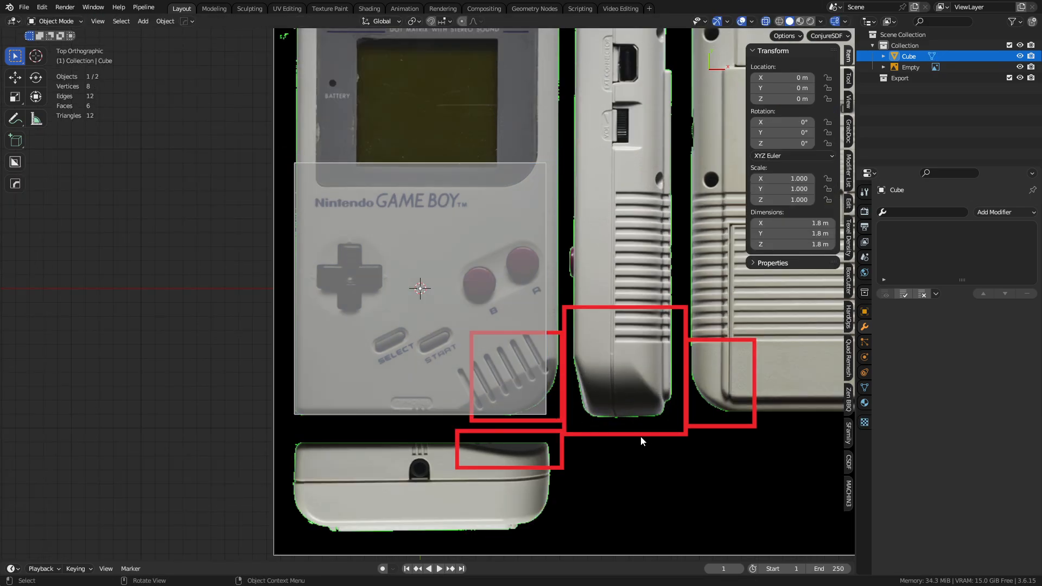
- Move the reference image along X to about 1.41 m, centring the Game Boy's front view on the cube
click(616, 421)
key(g)
key(x)
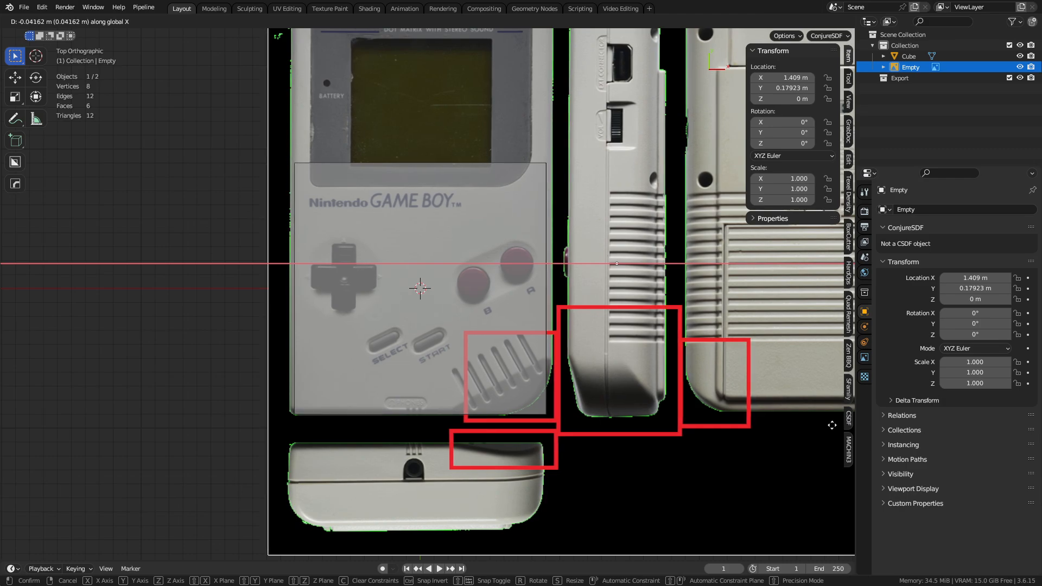
click(740, 423)
- Scale the cube's mesh to about 1.87 m so that it matches the width of the Game Boy's front view
click(447, 375)
key(Tab)
key(s)
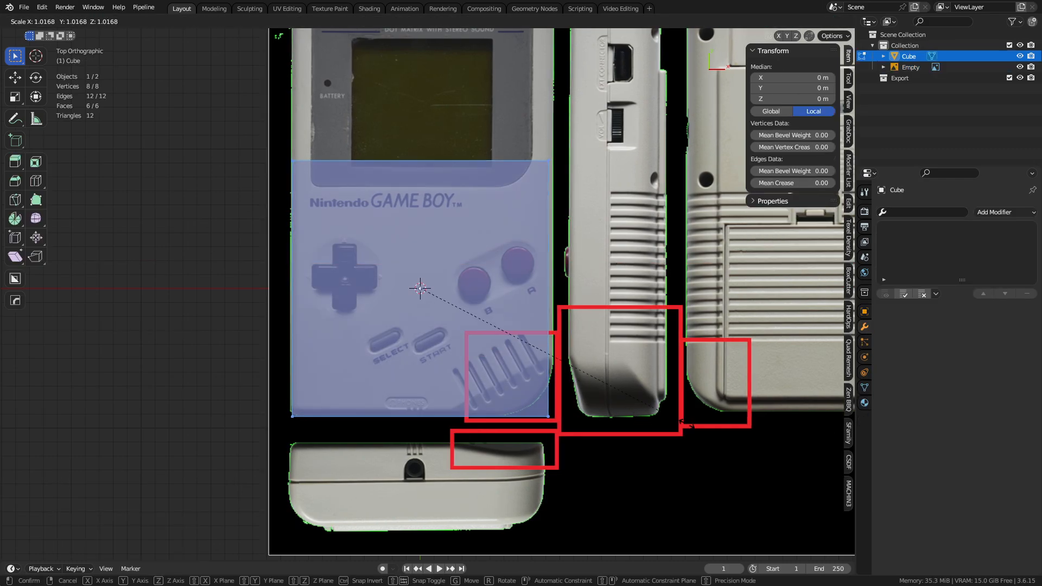
click(736, 428)
key(Tab)
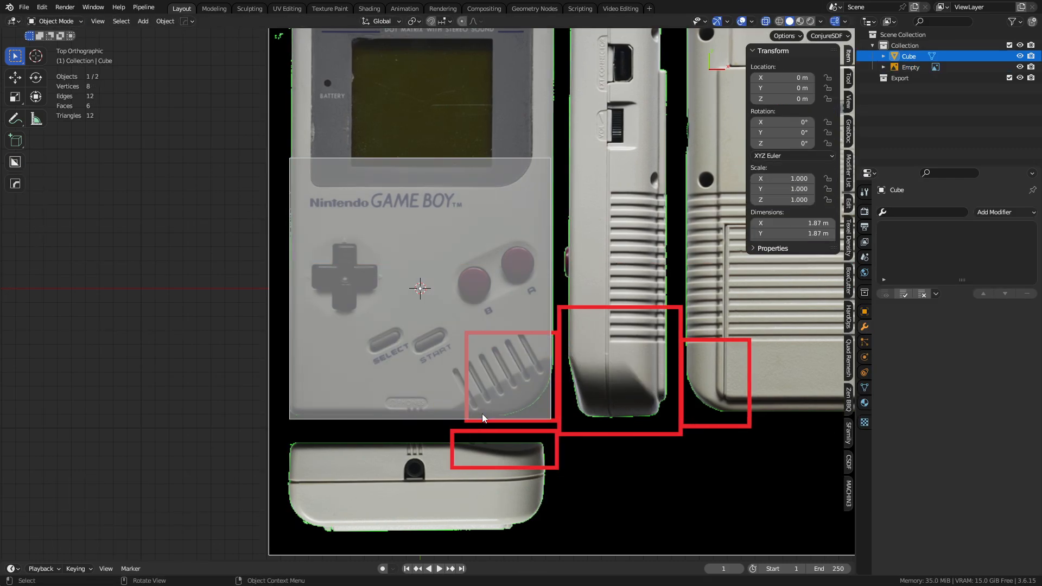
- Move the cube's lower end face along Y to the bottom edge of the Game Boy's front view
key(Tab)
key(alt+z)
drag(196, 451, 586, 400)
key(alt+z)
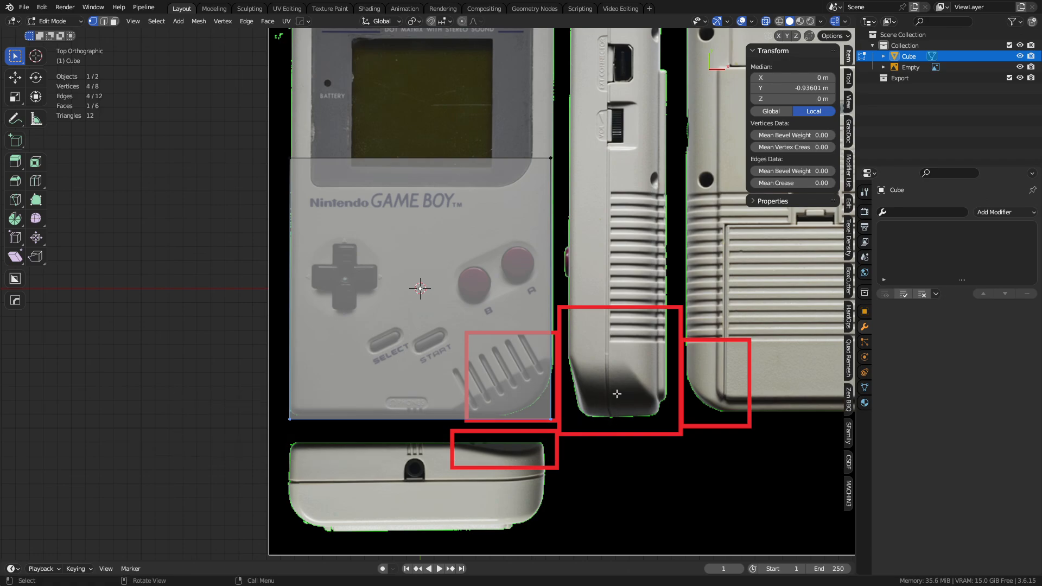
key(g)
key(y)
click(618, 373)
- Move the cube's upper end face along Y to the Game Boy's top edge, making the block about 3.1 m long
shift+middle_drag(361, 236, 363, 381)
drag(213, 332, 566, 269)
shift+middle_drag(536, 353, 534, 380)
key(g)
key(y)
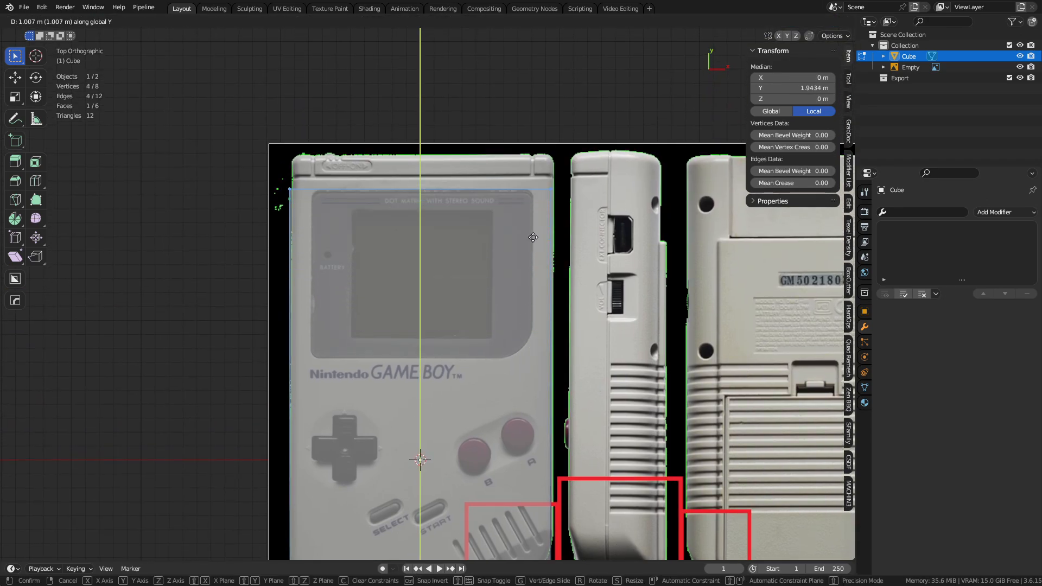
click(537, 206)
key(Tab)
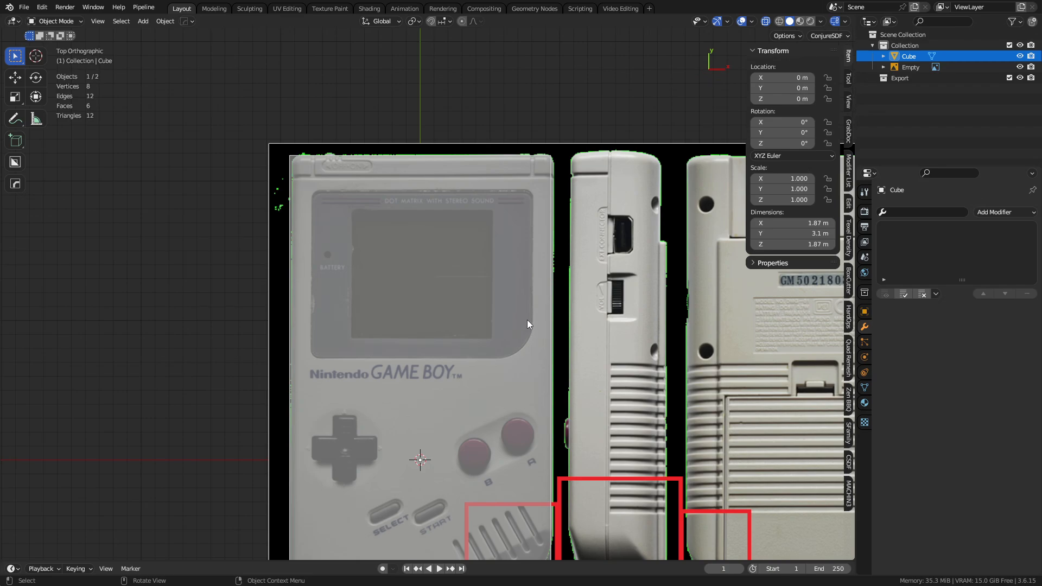
- Duplicate the flat reference image in place and rotate the copy 90° about the X axis
click(573, 331)
scroll(575, 333, down, 6)
middle_drag(575, 334, 561, 366)
scroll(561, 365, up, 5)
shift+middle_drag(499, 501, 493, 311)
scroll(425, 290, up, 3)
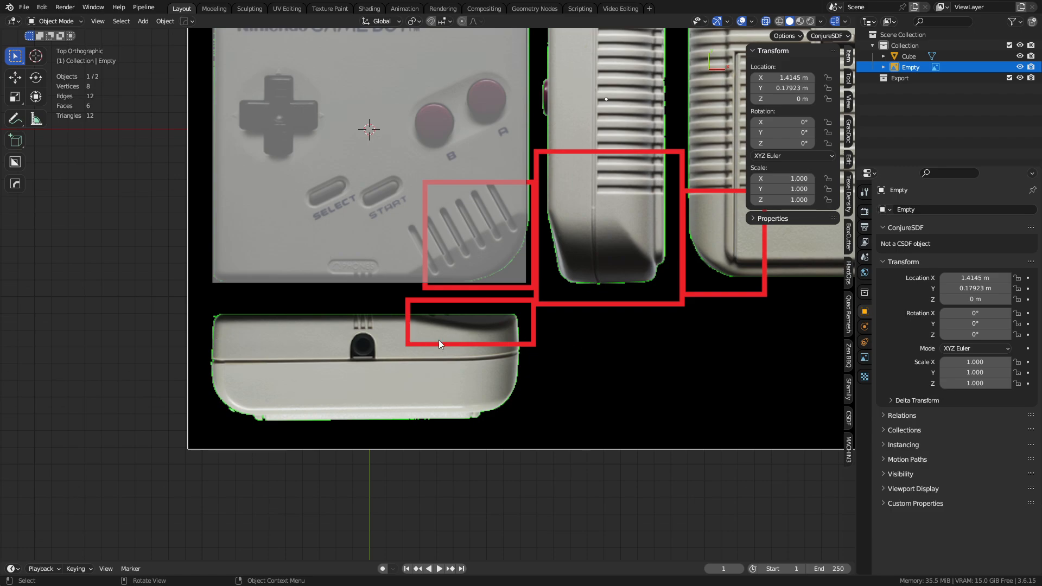
scroll(554, 345, down, 5)
middle_drag(580, 361, 509, 317)
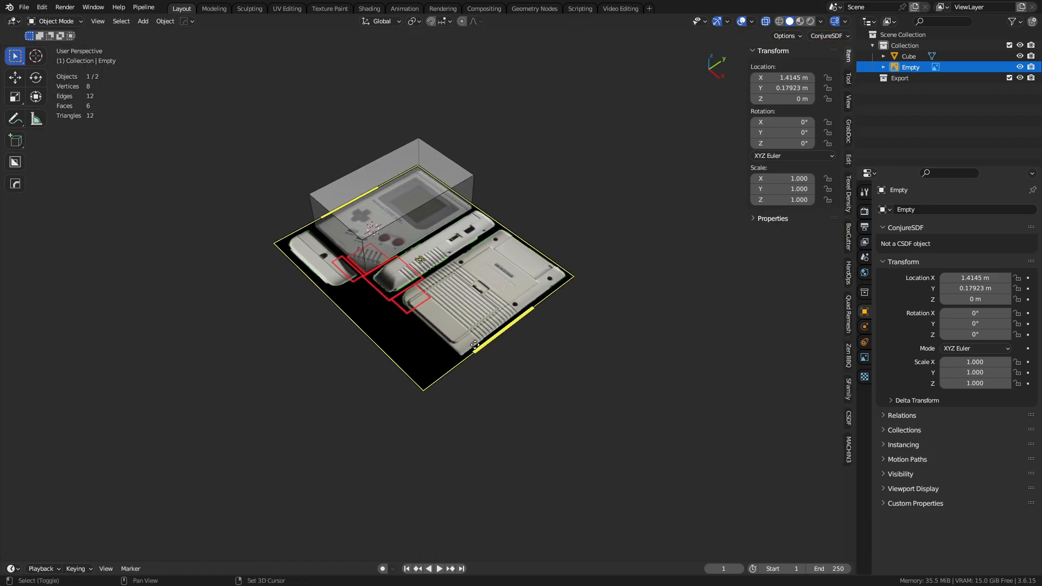
key(shift+d)
right_click(509, 317)
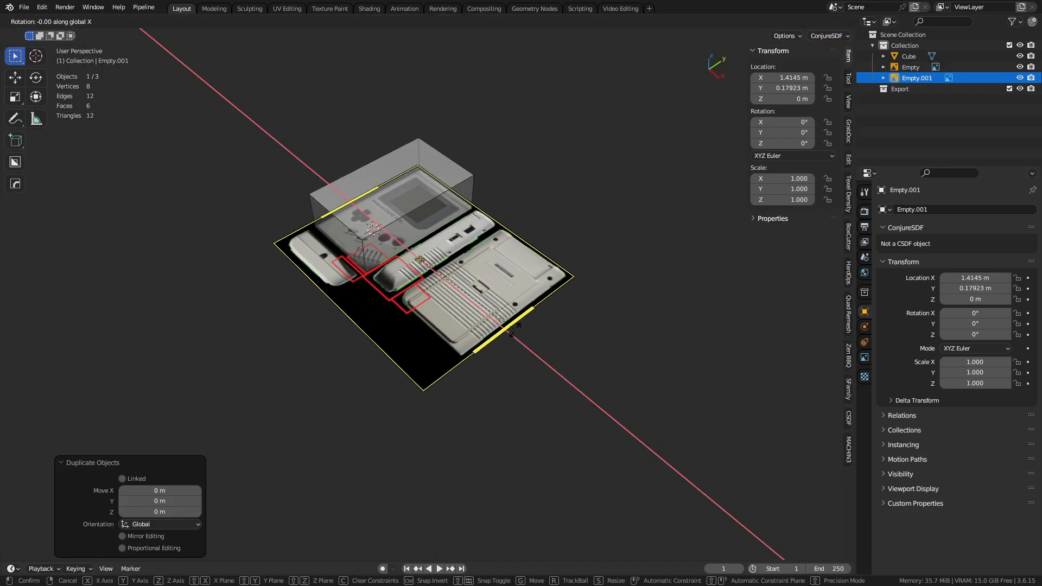
text(90)
key(Return)
- Raise the upright reference image about 1.55 m along Z so its bottom-view picture overlaps the block in front view
alt+middle_drag(514, 335, 526, 260)
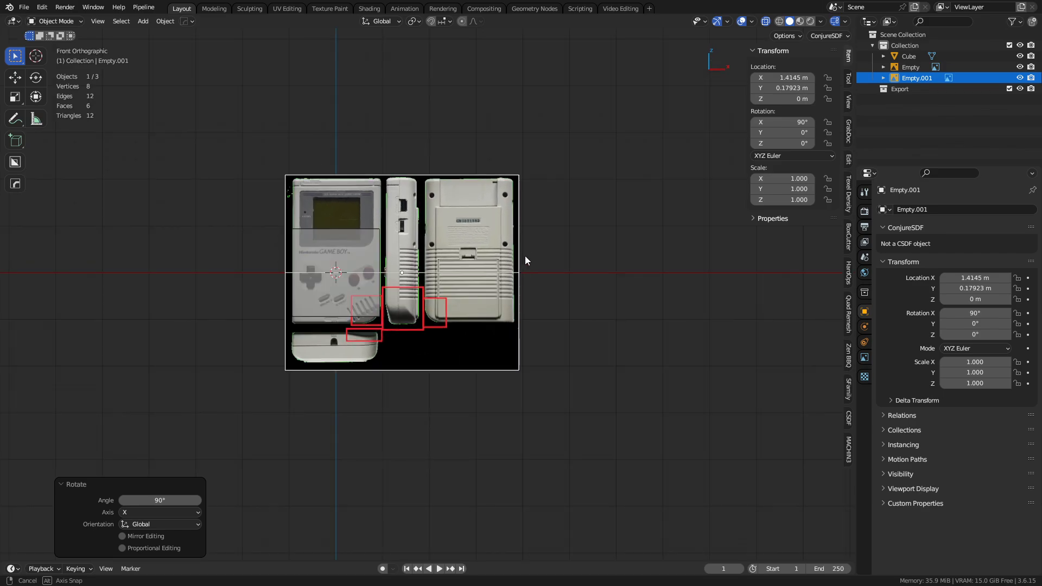
key(g)
key(z)
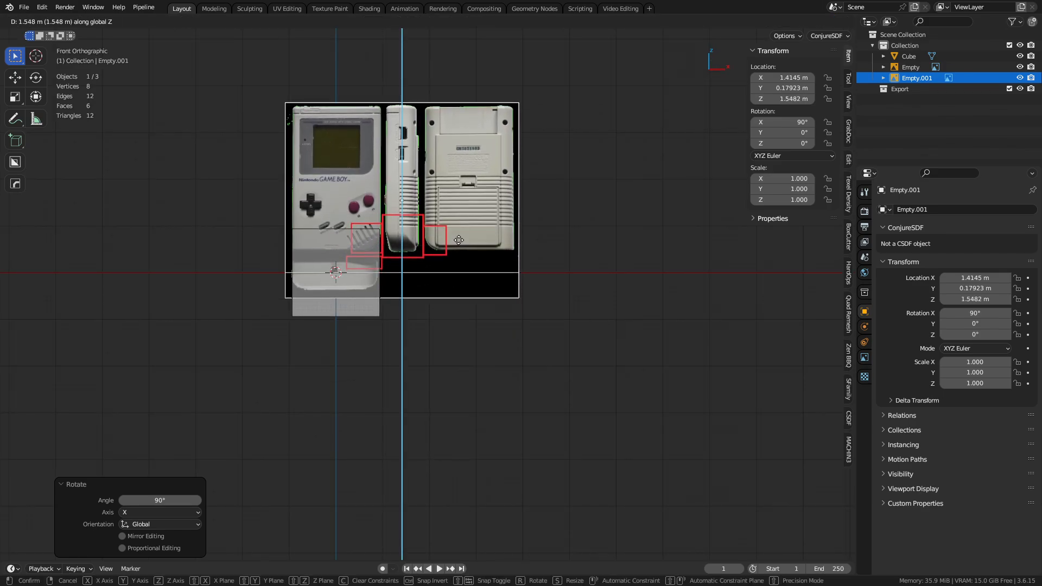
click(460, 239)
- Set the upright and flat reference images to display on their front side only
mouse_move(459, 239)
middle_down()
mouse_move(321, 326)
mouse_move(476, 244)
middle_up()
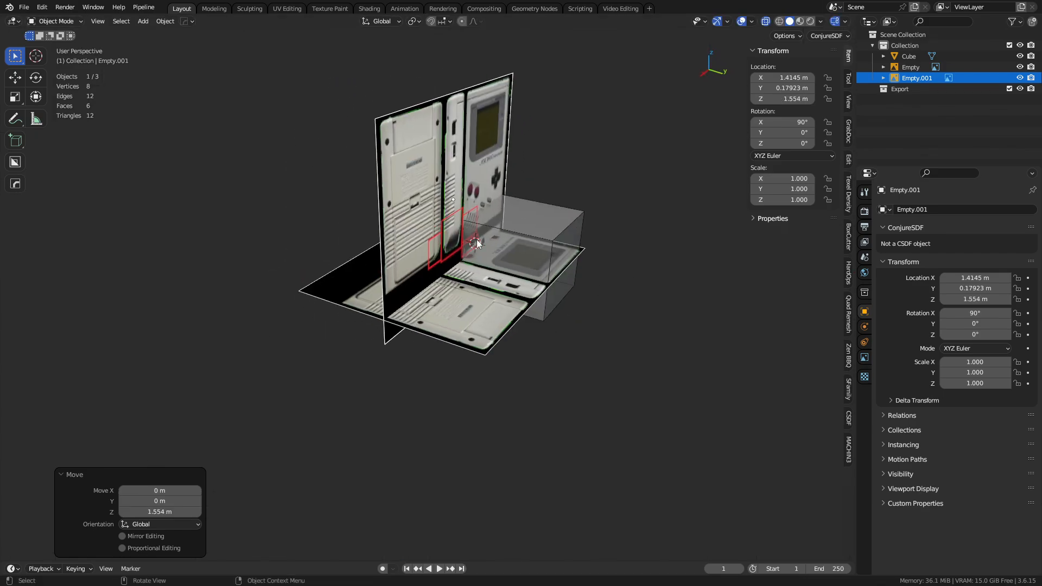
click(864, 357)
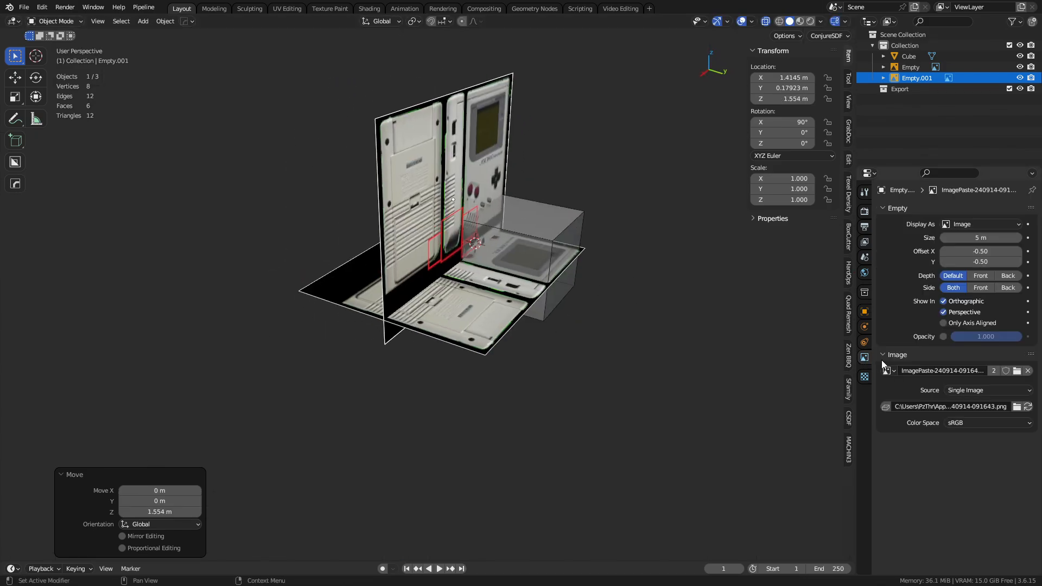
click(977, 289)
click(465, 335)
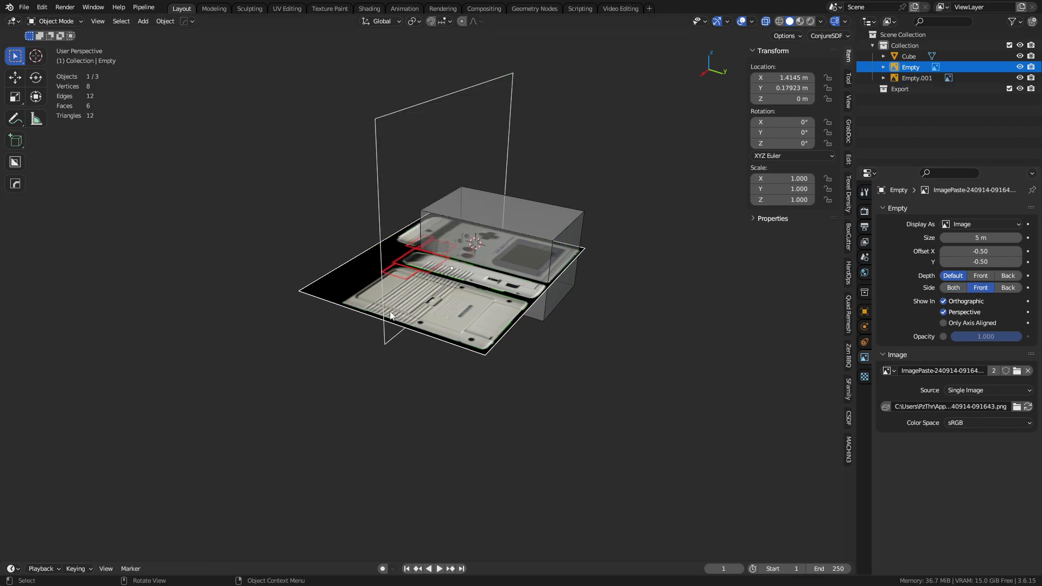
key(KP_1)
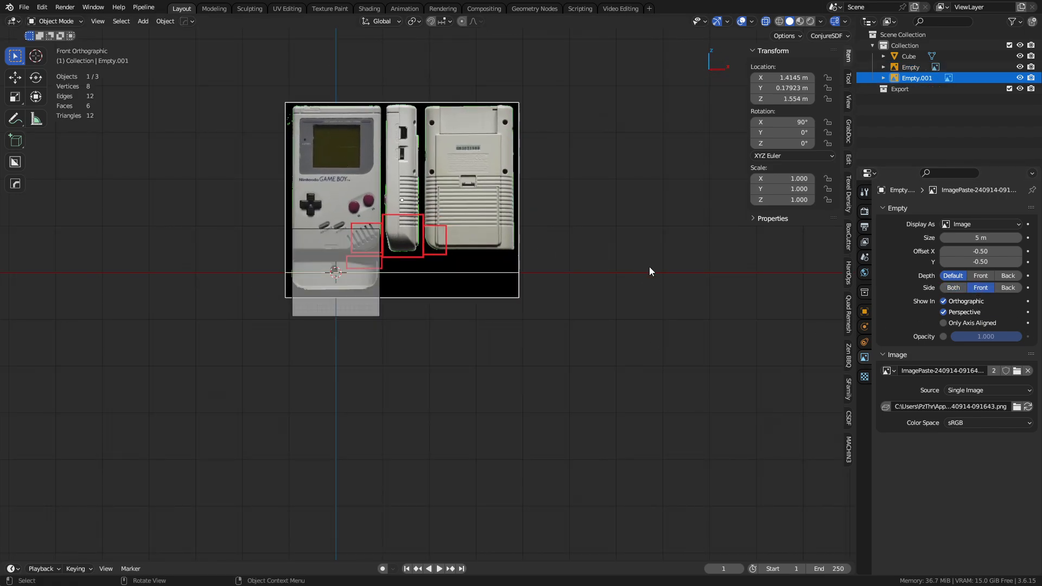
middle_drag(650, 272, 536, 349)
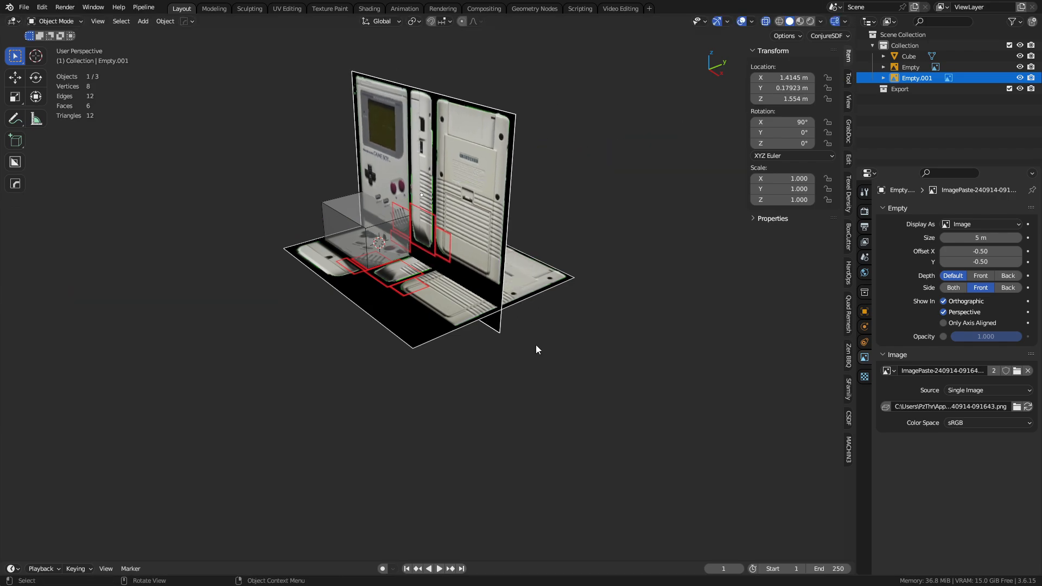
middle_drag(350, 337, 406, 320)
scroll(406, 320, up, 4)
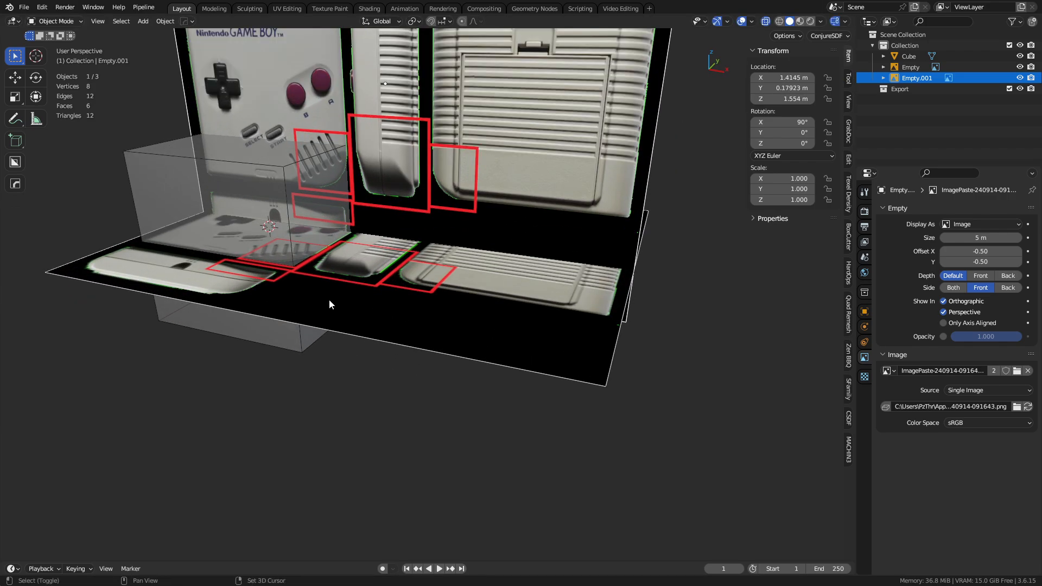
- Duplicate the flat reference image in place and rotate the copy 90° about the Y axis
middle_drag(329, 298, 506, 374)
click(484, 334)
scroll(506, 371, down, 3)
middle_drag(484, 321, 475, 224)
middle_drag(463, 287, 478, 326)
key(shift+d)
key(Escape)
key(r)
key(x)
key(y)
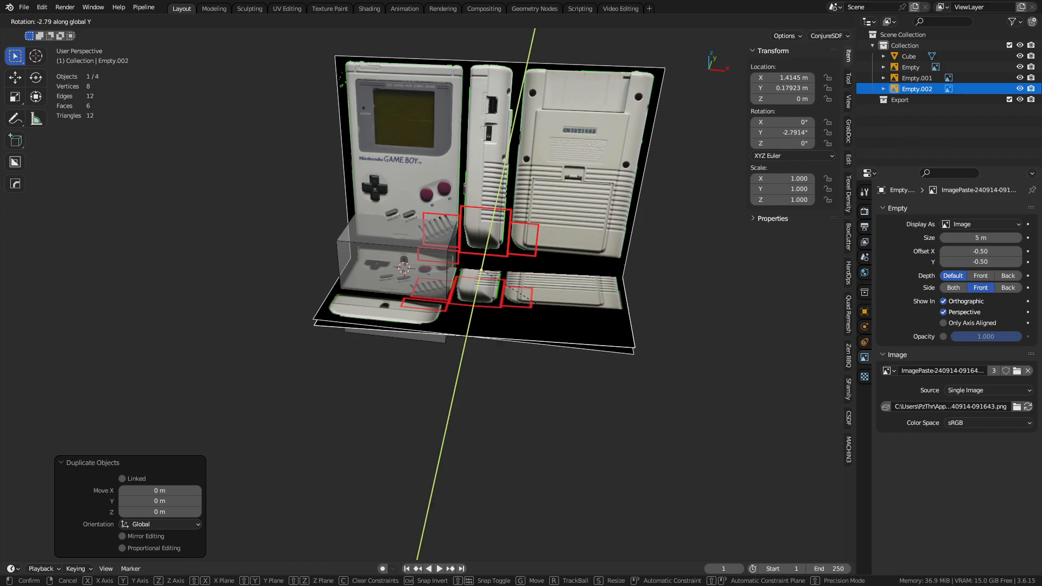
click(412, 372)
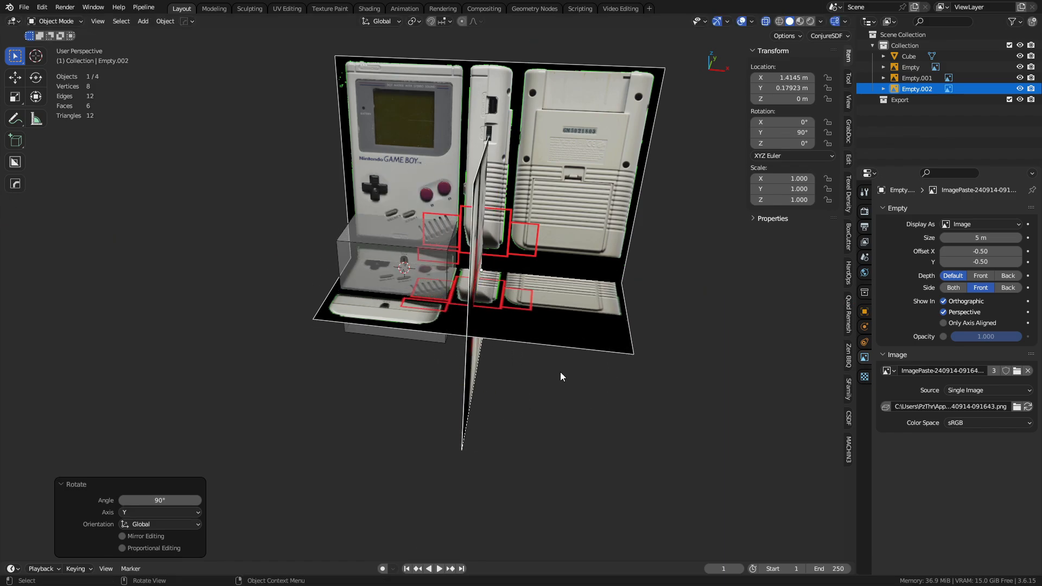
- Lower the side reference image about 0.08 m along Z in right view, aligning its side-view seam with the origin
middle_drag(560, 372, 338, 315)
scroll(405, 363, up, 6)
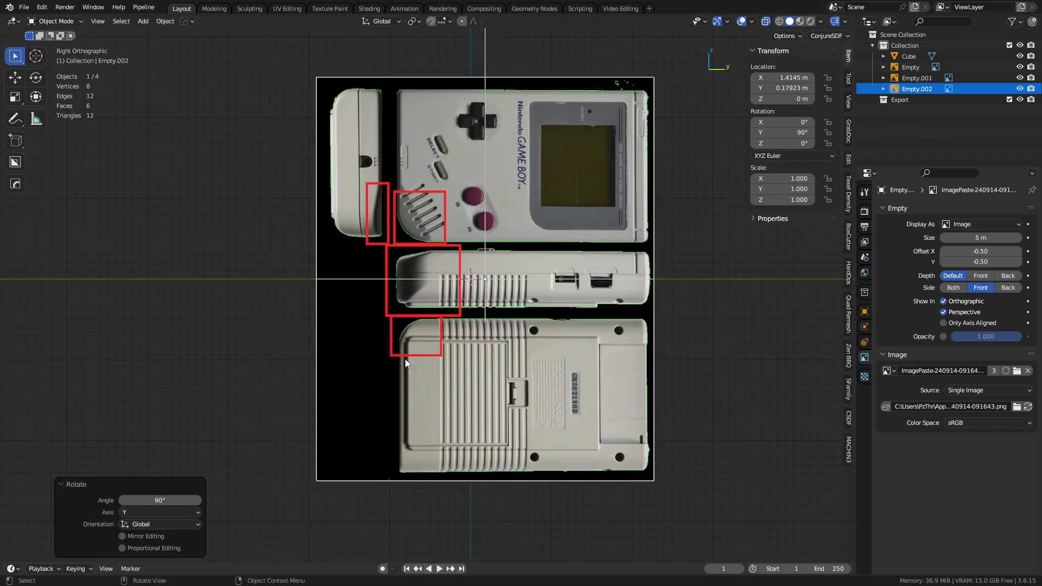
key(g)
key(z)
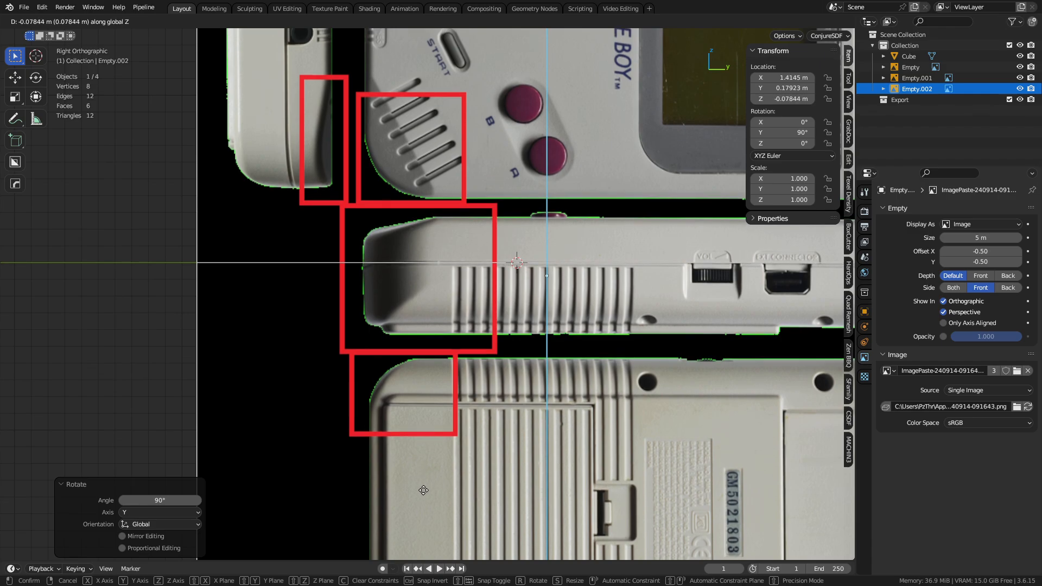
click(424, 493)
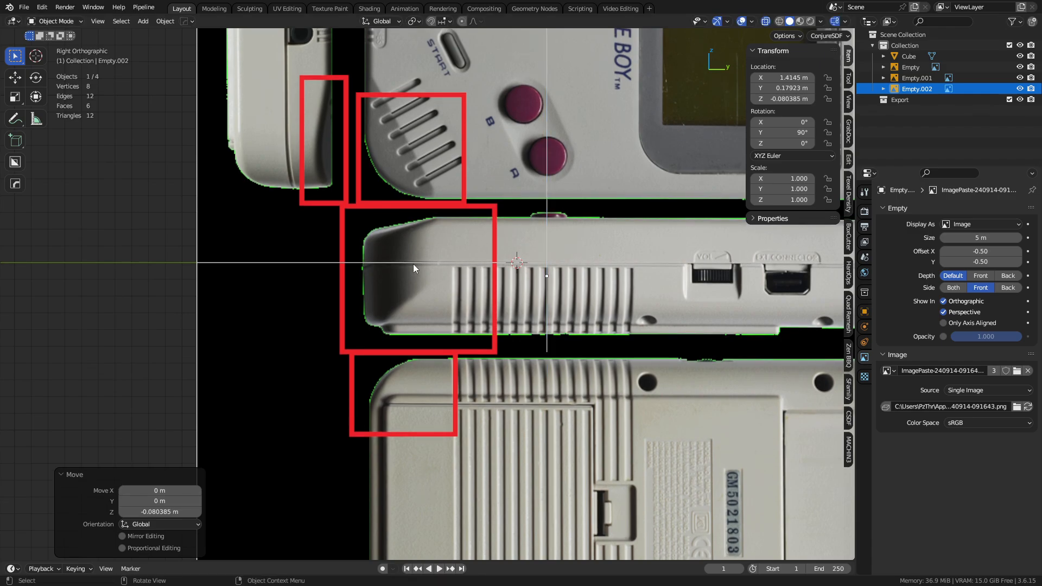
- Move the side reference image about -3.19 m along X to the far side of the block
middle_drag(410, 263, 503, 354)
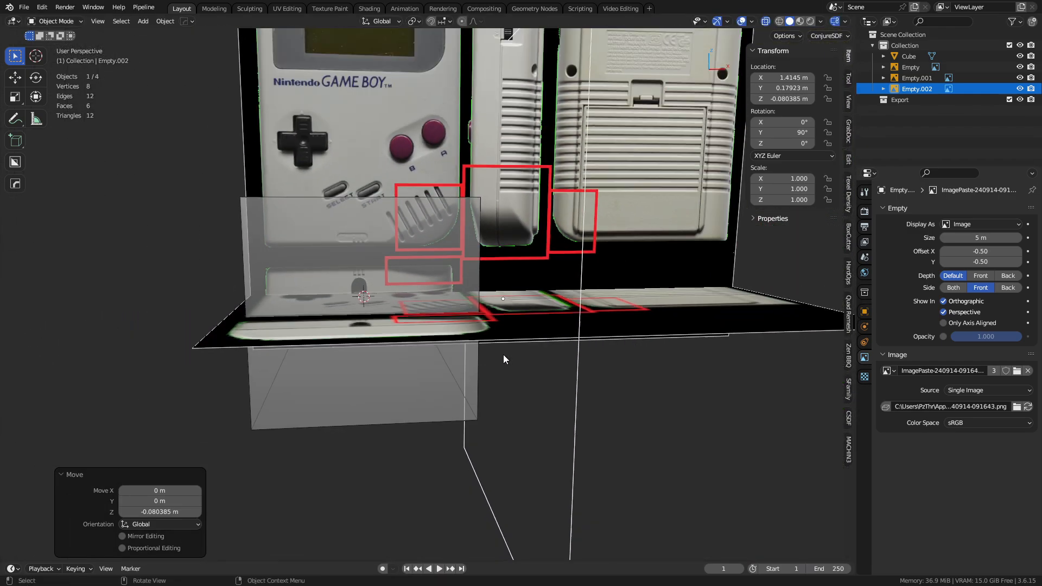
key(g)
key(y)
click(356, 363)
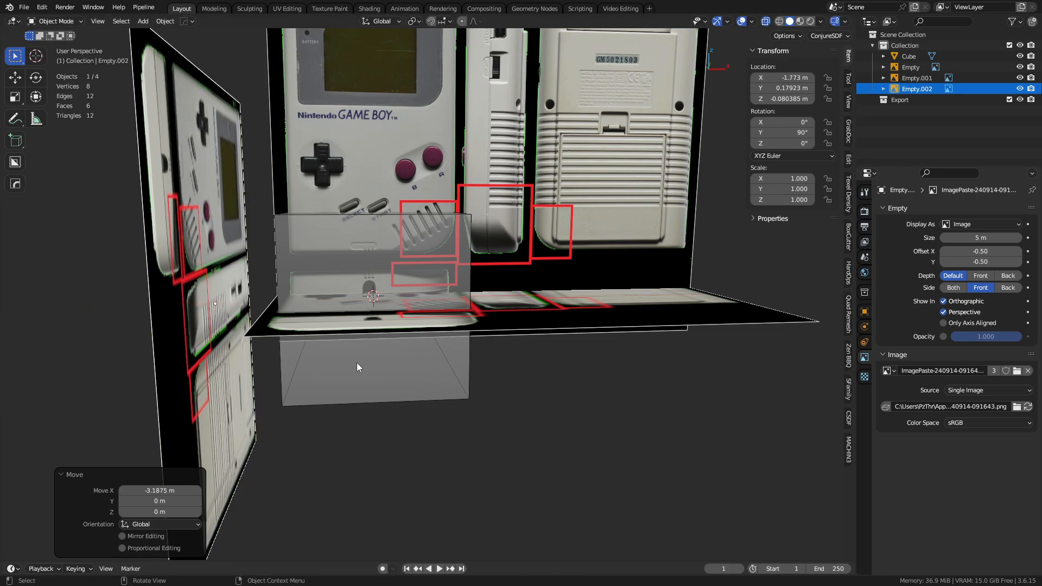
- Nudge the upright reference image along Z to about 1.569 m in front view, aligning its end-view seam with the origin
click(376, 382)
alt+middle_drag(376, 382, 458, 311)
scroll(458, 312, up, 5)
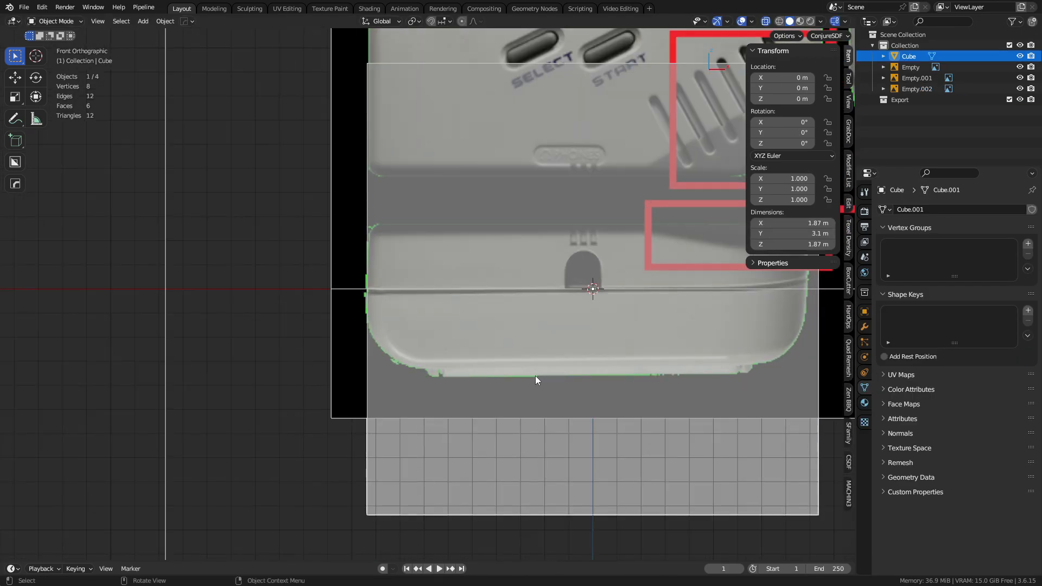
key(Escape)
click(350, 373)
key(g)
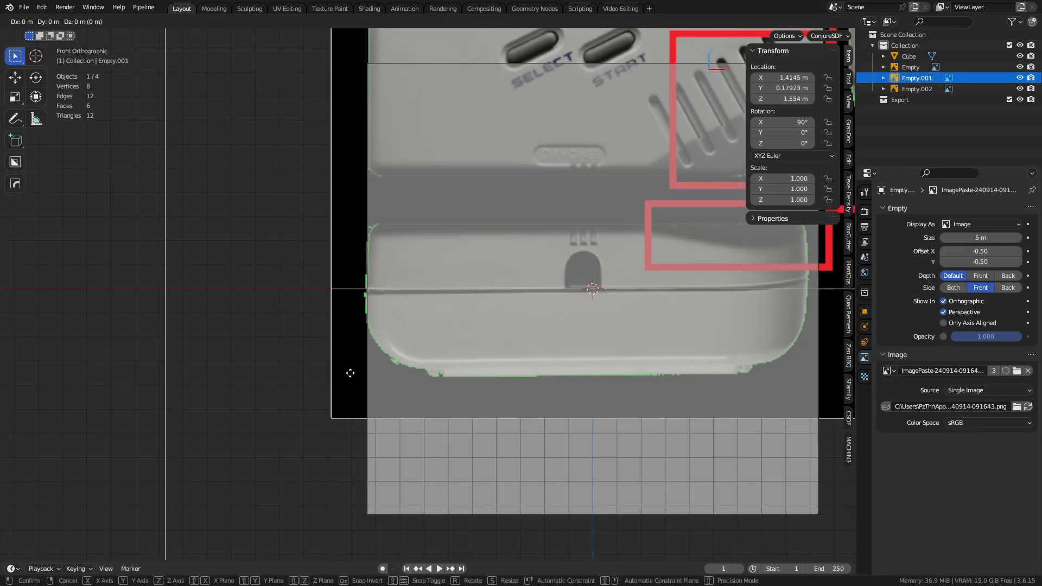
click(363, 412)
key(g)
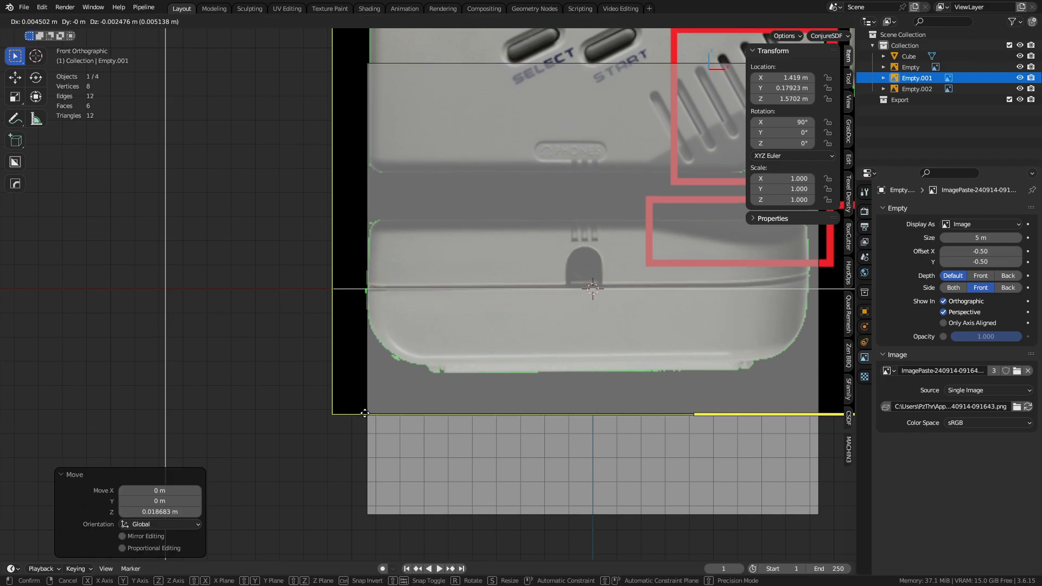
key(z)
click(364, 413)
mouse_move(365, 413)
middle_down()
mouse_move(507, 360)
mouse_move(383, 416)
middle_up()
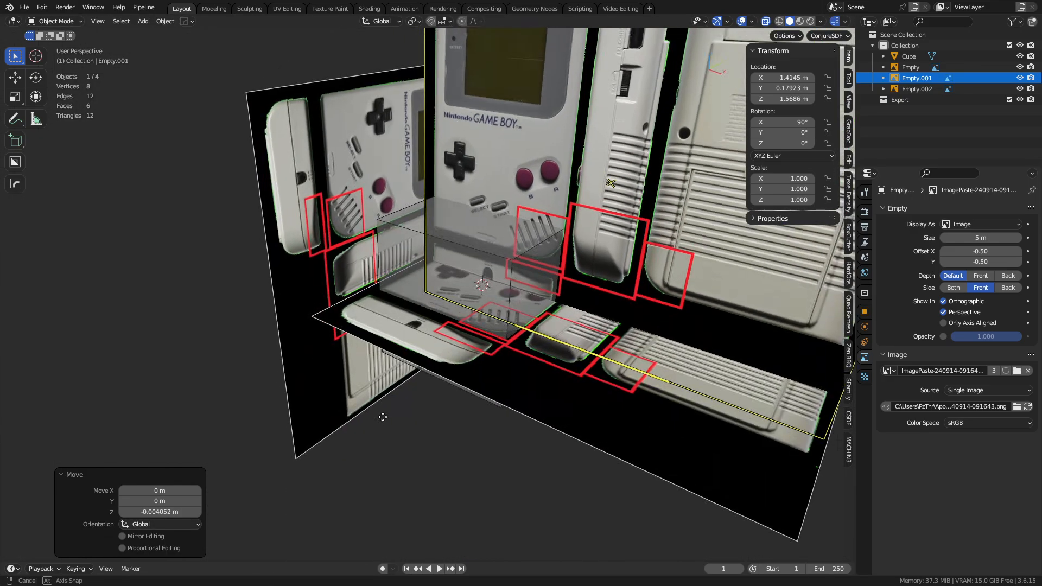
- Duplicate the flat reference image in place and rotate the copy -180° in front view so it faces downwards
middle_drag(464, 385, 606, 380)
click(548, 341)
click(569, 360)
key(shift+d)
right_click(599, 402)
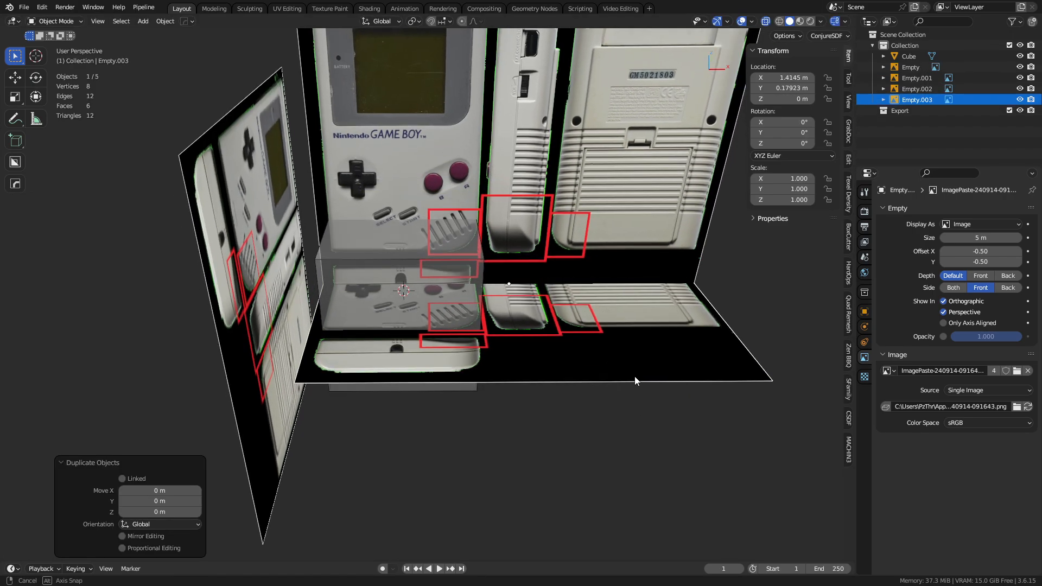
key(KP_1)
key(r)
click(374, 277)
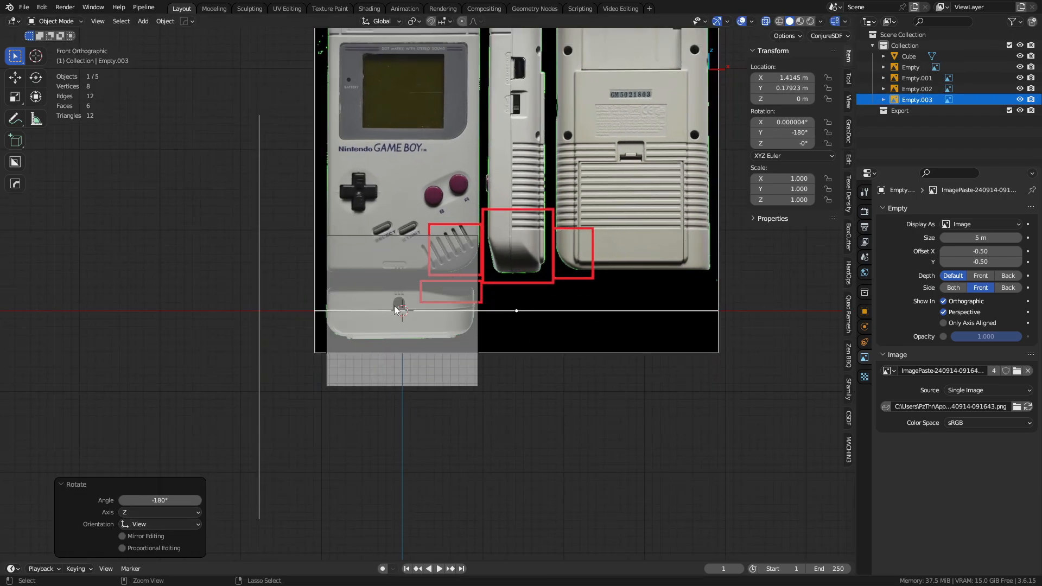
middle_drag(412, 255, 480, 188)
shift+middle_drag(480, 293, 484, 270)
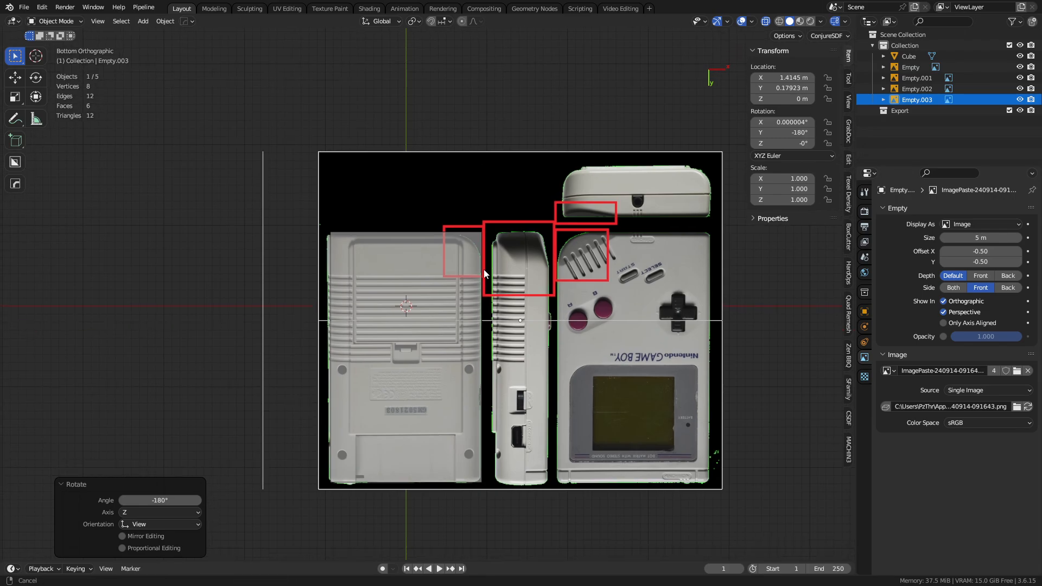
- Raise the downward-facing reference copy about 1.87 m along Z, plus a further move to clear the block's top
middle_drag(503, 232, 488, 155)
key(g)
key(z)
click(507, 229)
middle_drag(479, 282, 487, 375)
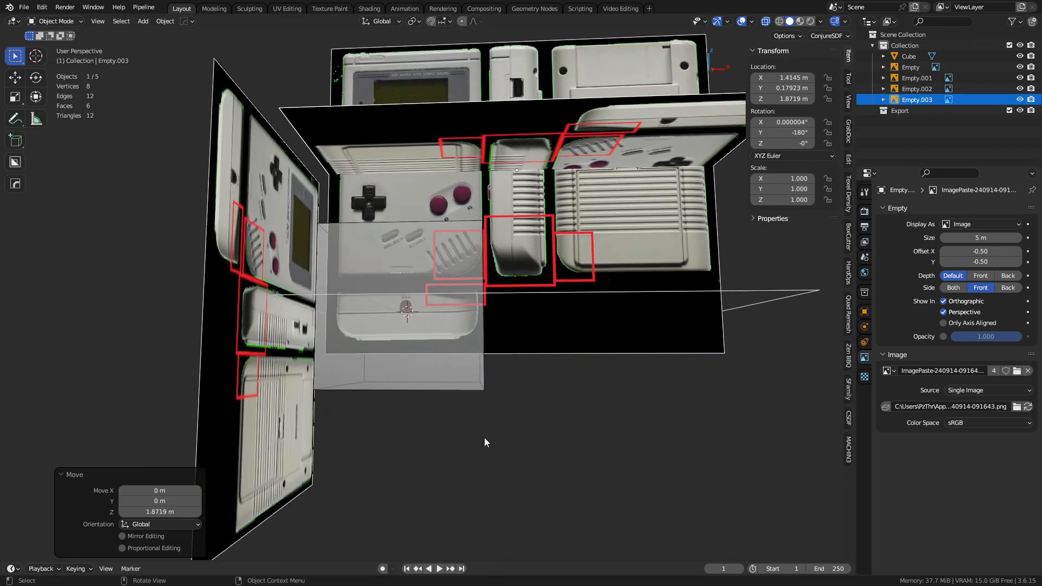
key(g)
key(z)
click(496, 307)
- Lower the original flat reference image along Z until it sits well below the block
middle_drag(496, 308, 506, 409)
click(533, 348)
key(g)
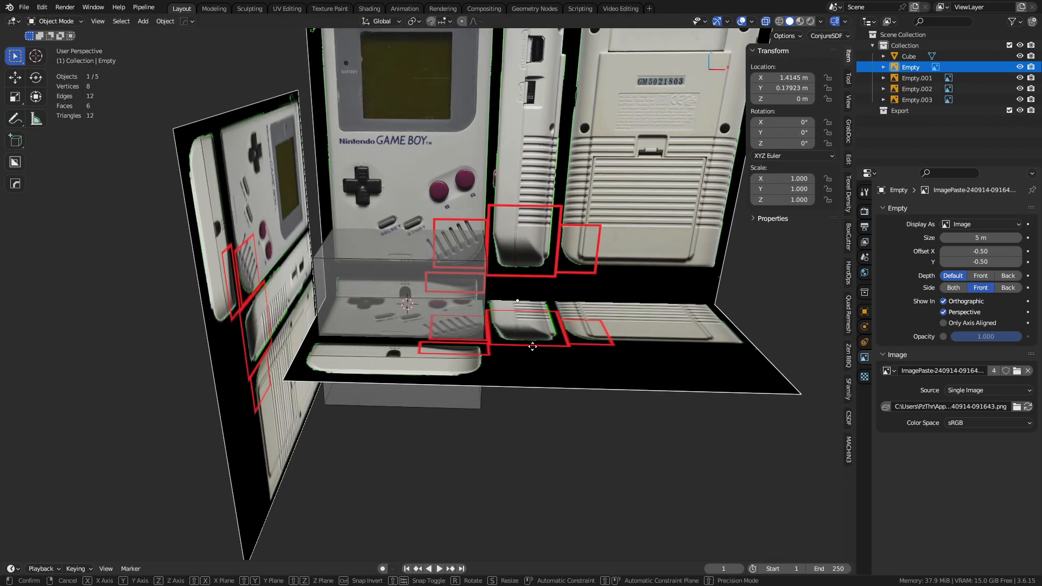
key(z)
click(542, 500)
- Move the side reference image another -1.53 m along X, farther away from the block
click(565, 340)
middle_drag(565, 340, 557, 311)
middle_drag(354, 353, 385, 361)
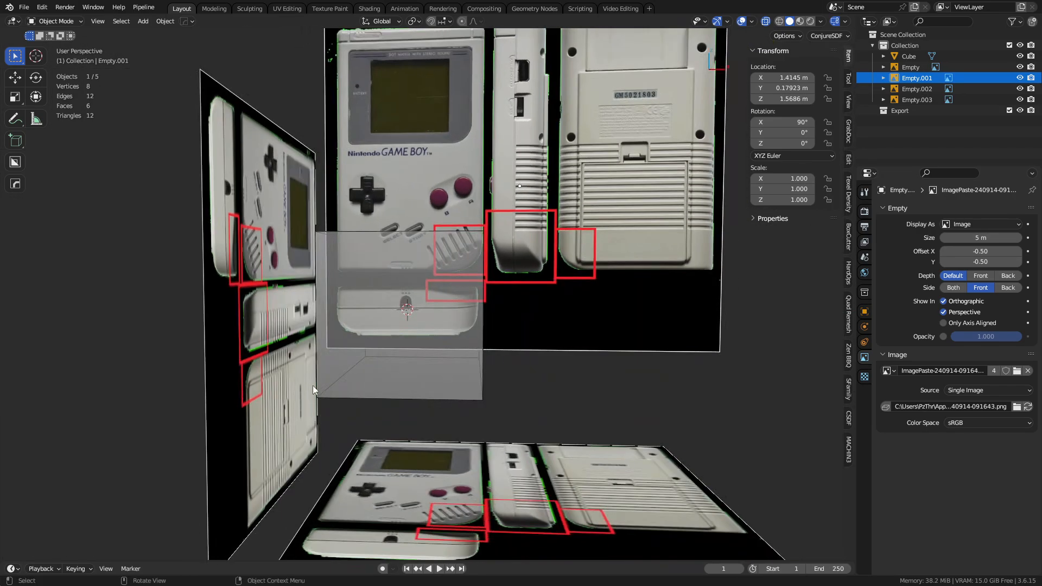
click(298, 386)
key(g)
key(y)
key(x)
click(219, 385)
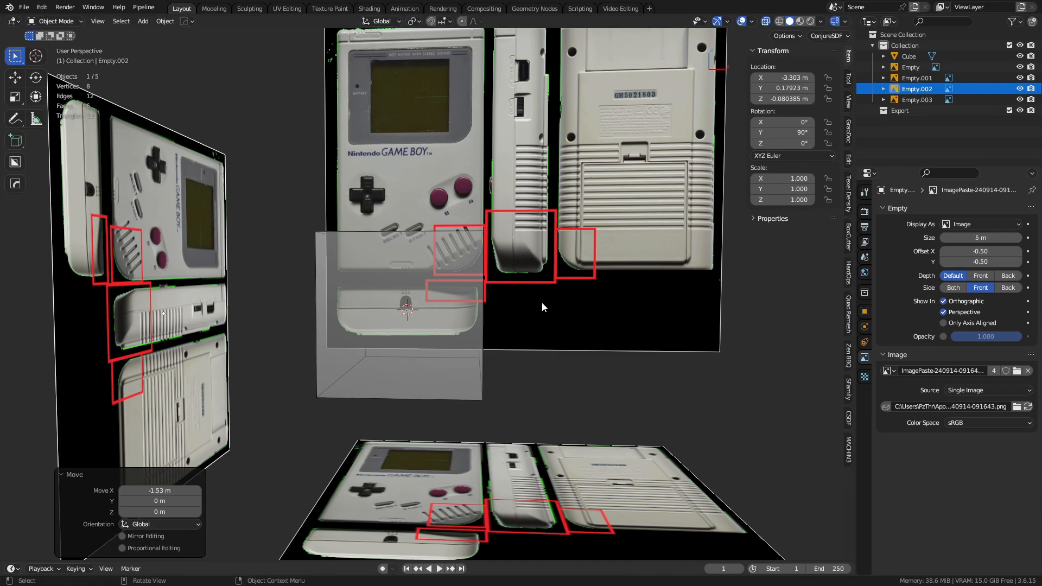
- Move the upright reference image along Y to about 6.14 m, well behind the block
click(542, 307)
scroll(507, 349, down, 3)
middle_drag(507, 349, 439, 363)
key(g)
key(y)
click(552, 351)
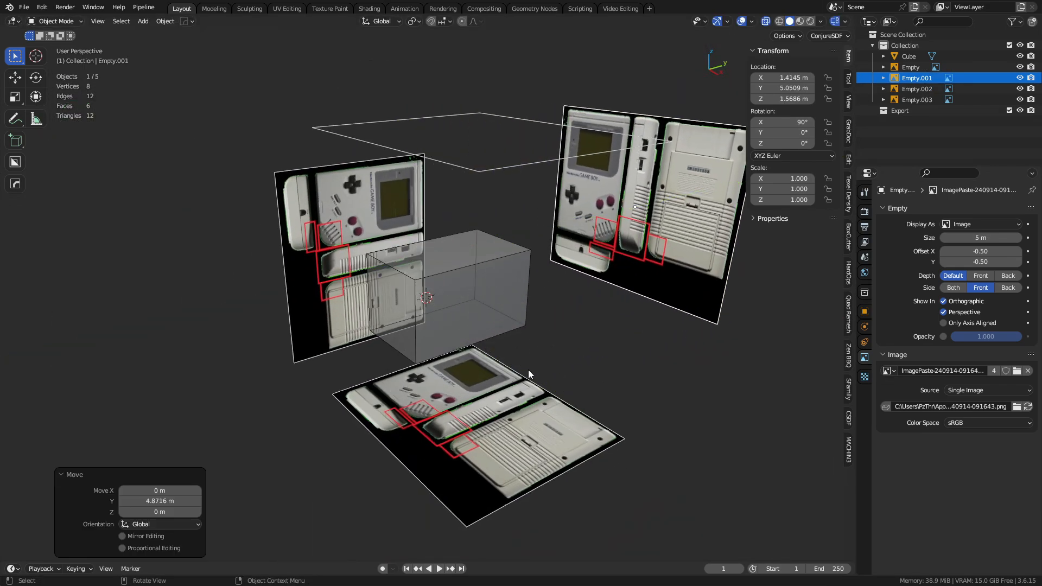
key(g)
key(y)
right_click(553, 359)
key(g)
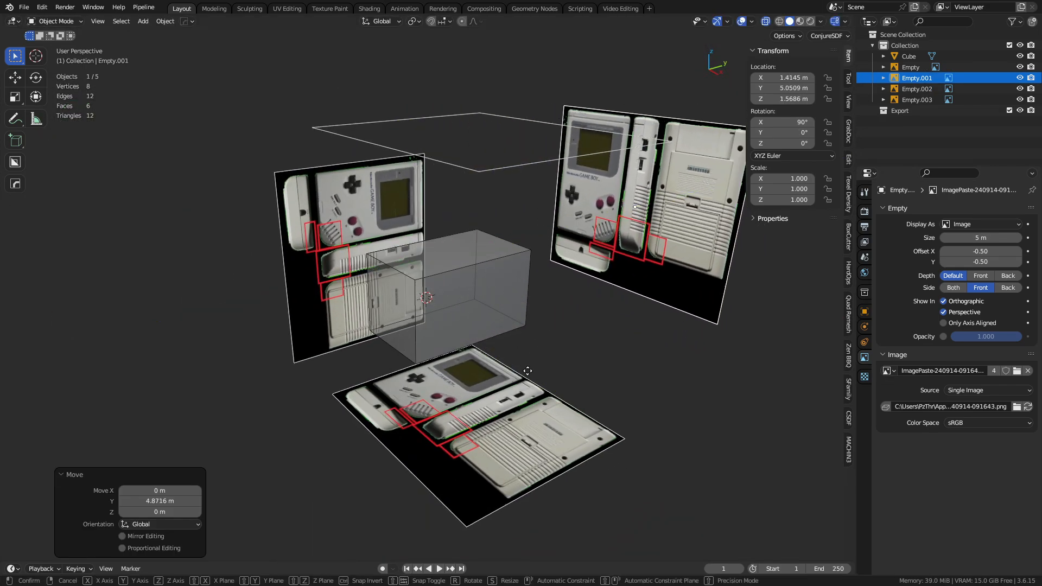
key(y)
click(473, 412)
- Lower the flat reference image farther below the block and raise the downward-facing copy about 0.71 m along Z
click(458, 425)
key(z)
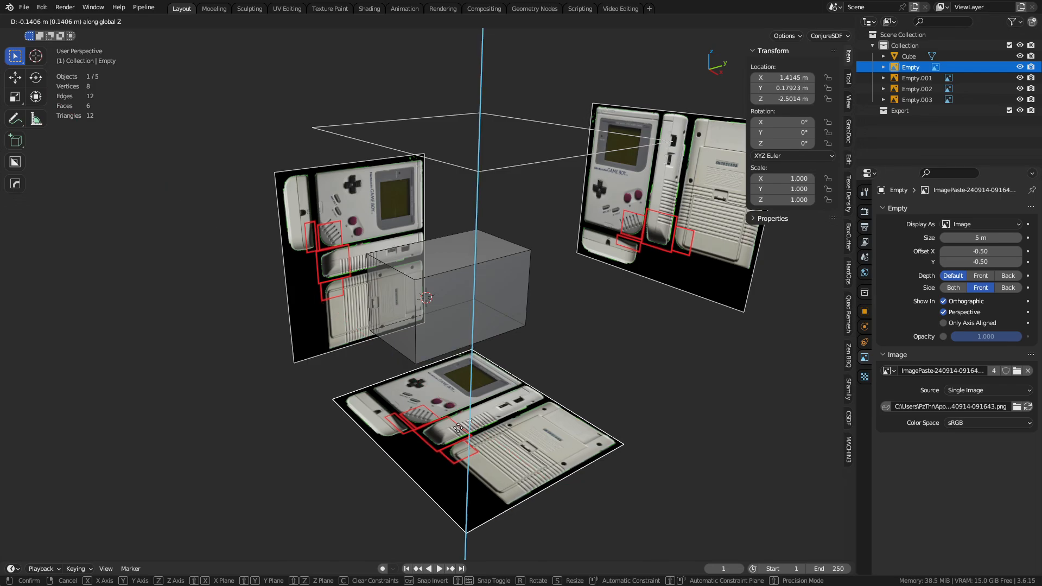
click(461, 468)
click(511, 172)
key(g)
click(487, 377)
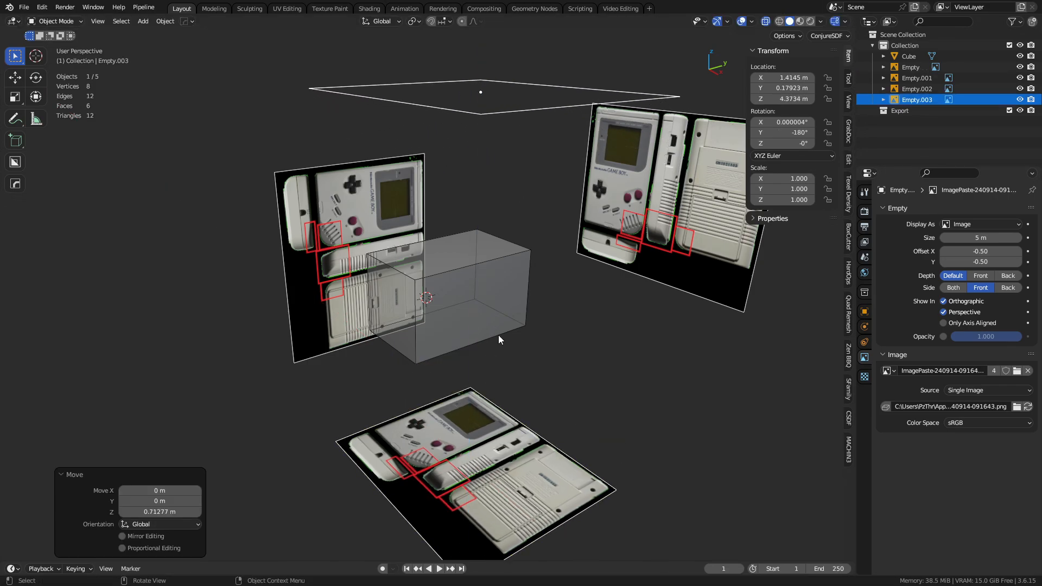
- Raise the block's bottom face about 0.61 m along Z in front view to match the console's lower edge
middle_drag(498, 334, 422, 304)
click(400, 341)
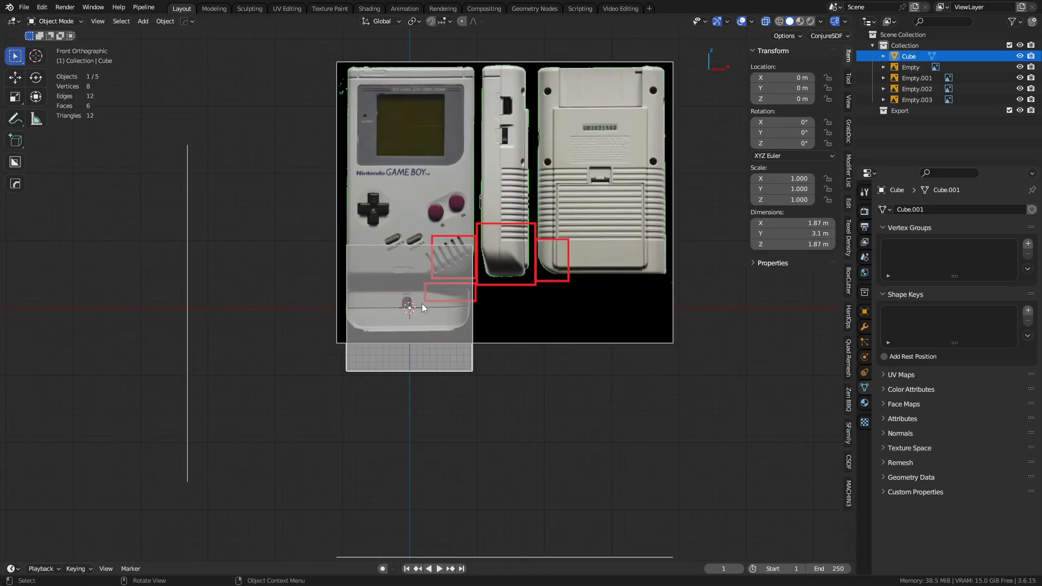
key(Tab)
shift+middle_drag(477, 344, 493, 312)
key(alt+z)
key(alt+z)
middle_drag(405, 379, 383, 391)
scroll(553, 432, up, 4)
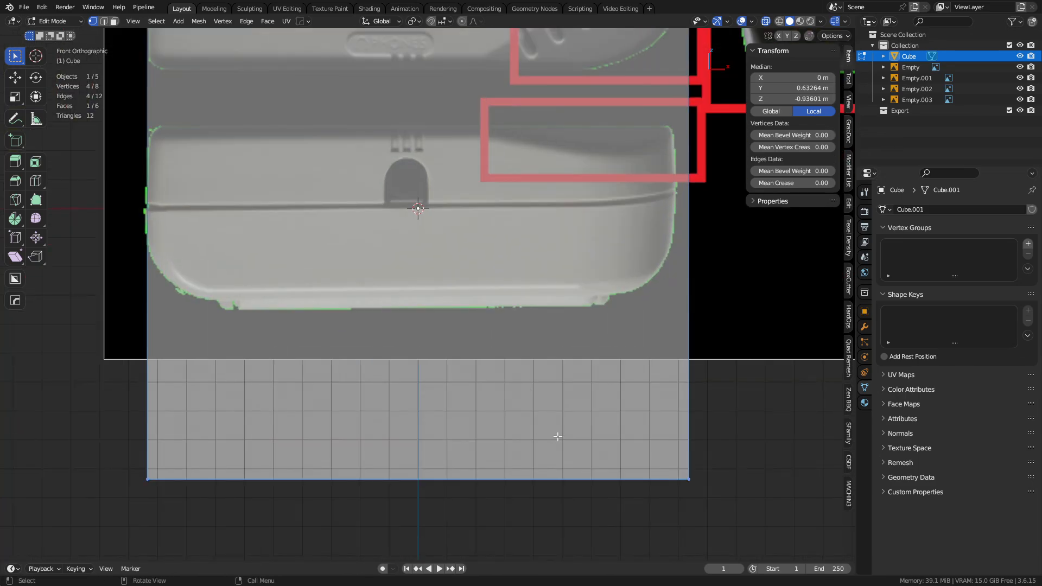
key(g)
key(z)
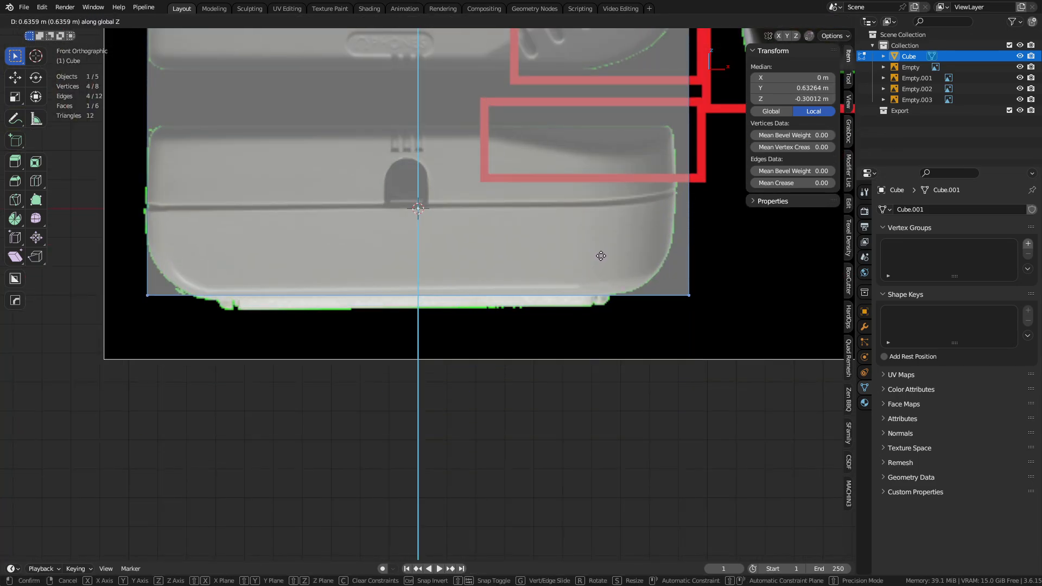
click(602, 264)
- Lower the block's top face about 0.65 m along Z to match the upper edge of the end view
shift+middle_drag(570, 148, 537, 300)
ctrl+middle_drag(468, 294, 460, 316)
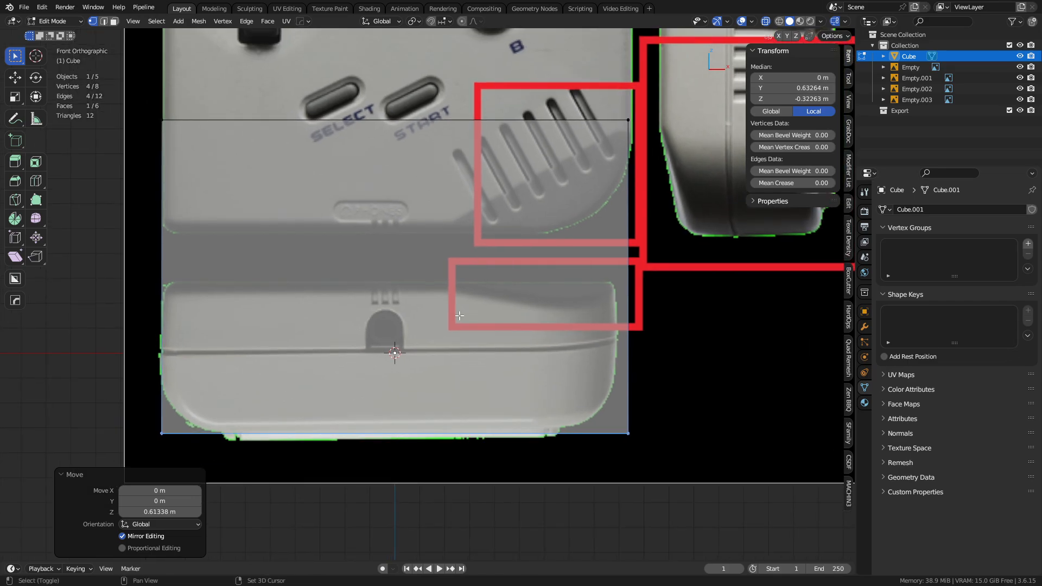
drag(354, 126, 667, 95)
key(g)
key(z)
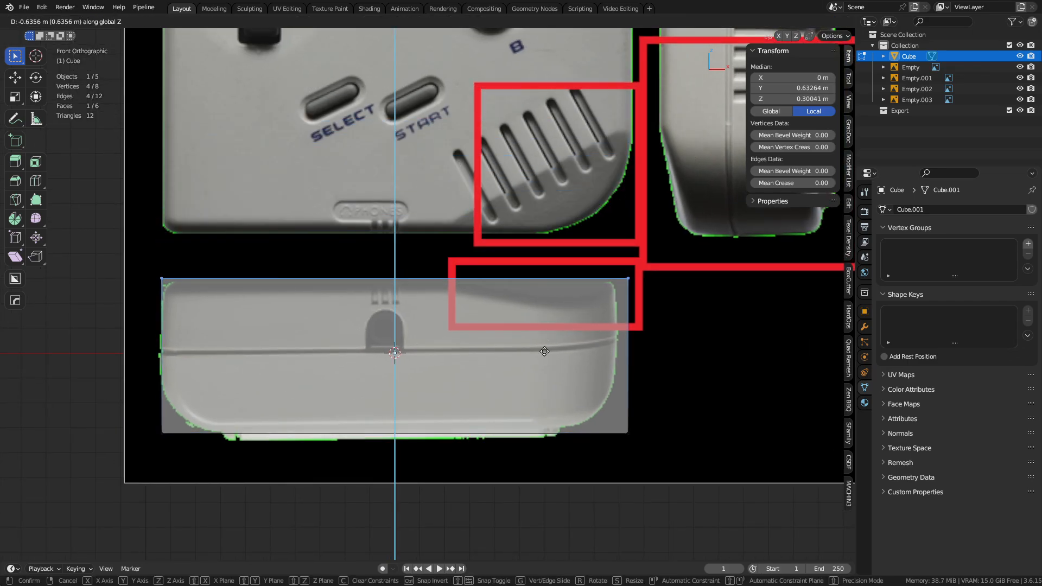
click(544, 382)
shift+middle_drag(561, 339, 581, 323)
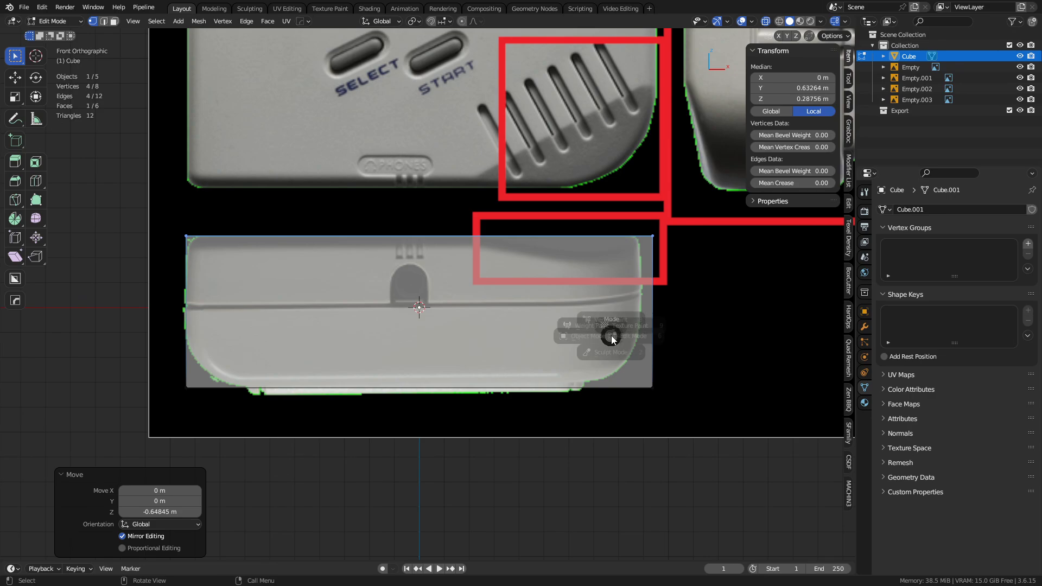
- Return to Object Mode and shift the upright reference image about 0.021 m along X to centre it on the block
click(534, 337)
click(564, 427)
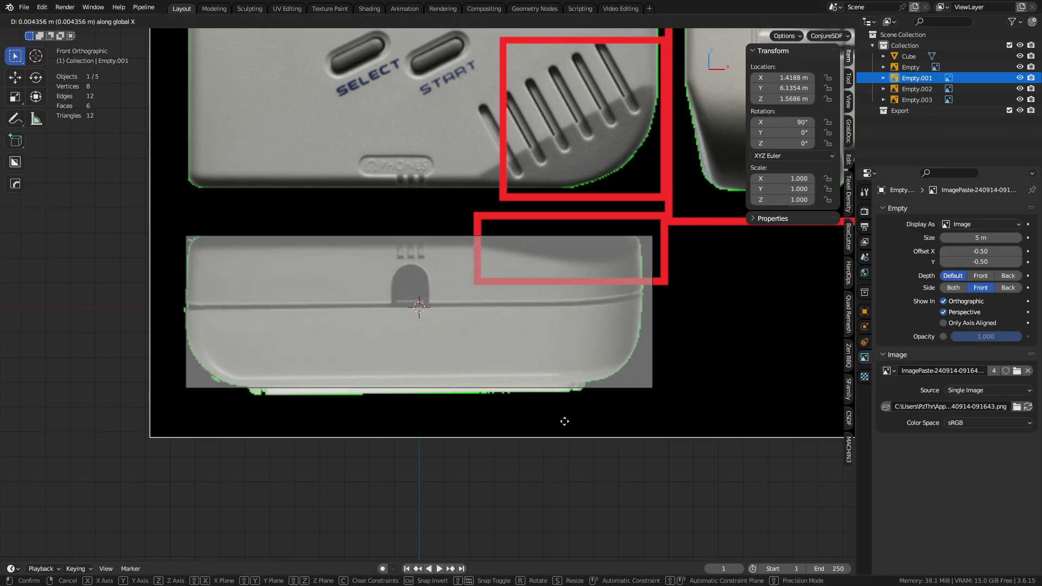
key(x)
click(605, 413)
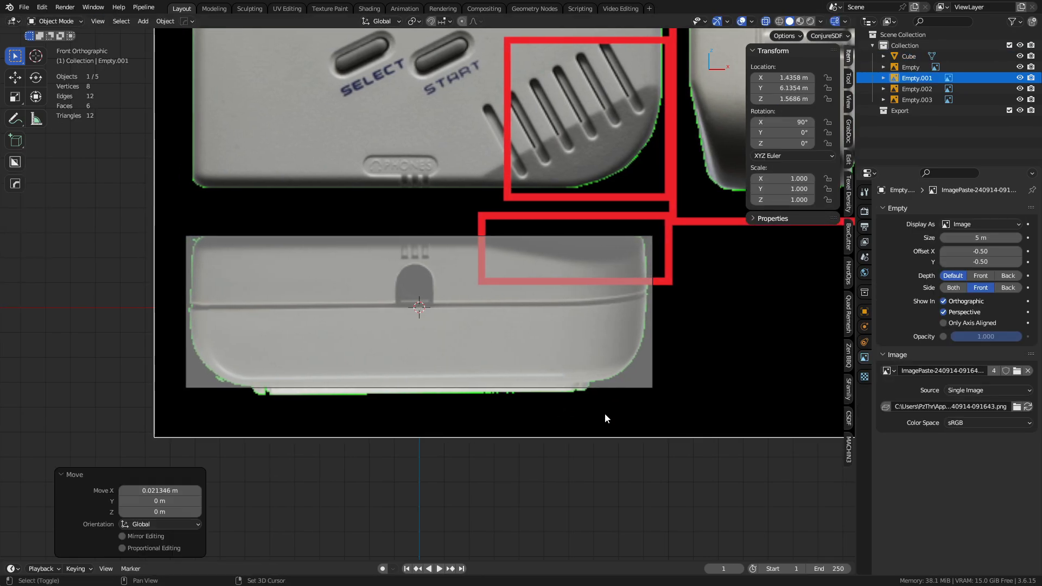
- Lower the block's bottom face about 0.019 m along Z in right view to fit the side reference
scroll(520, 343, down, 4)
middle_drag(520, 344, 308, 295)
shift+middle_drag(350, 323, 422, 282)
scroll(421, 282, up, 7)
shift+middle_drag(513, 264, 366, 346)
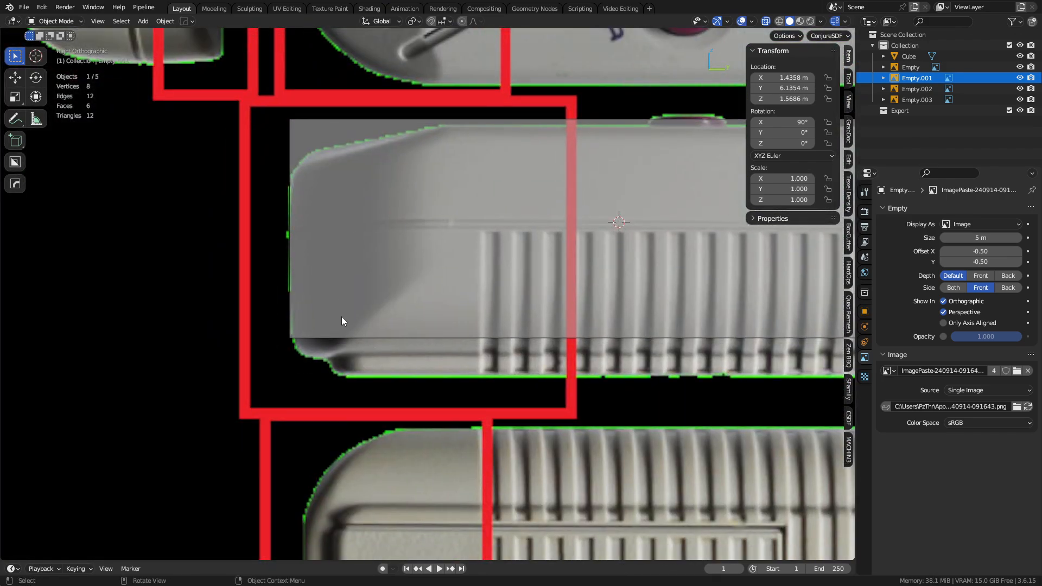
click(446, 333)
key(ctrl+Tab)
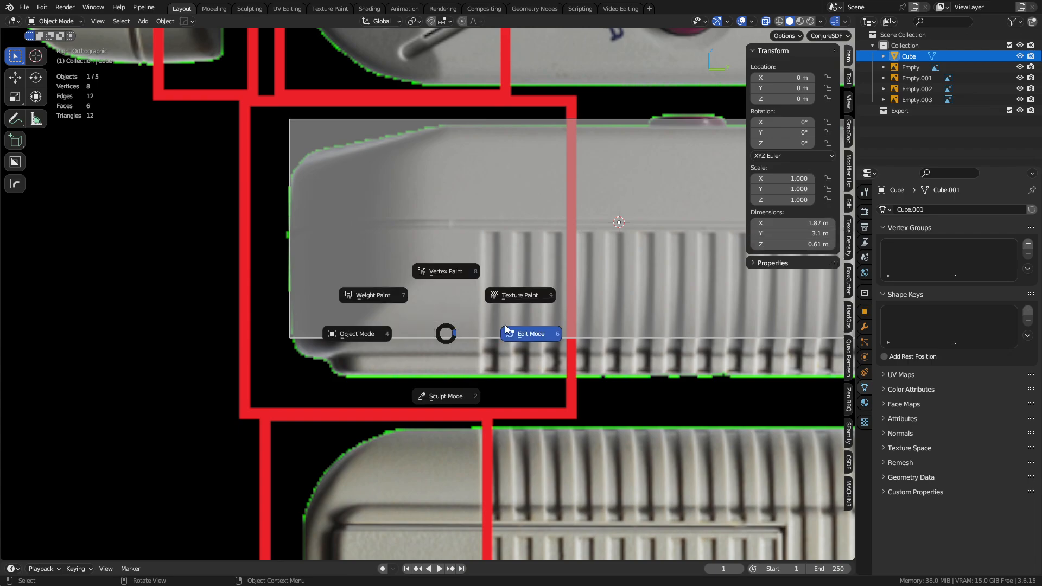
click(532, 332)
scroll(619, 308, down, 4)
key(3)
click(565, 316)
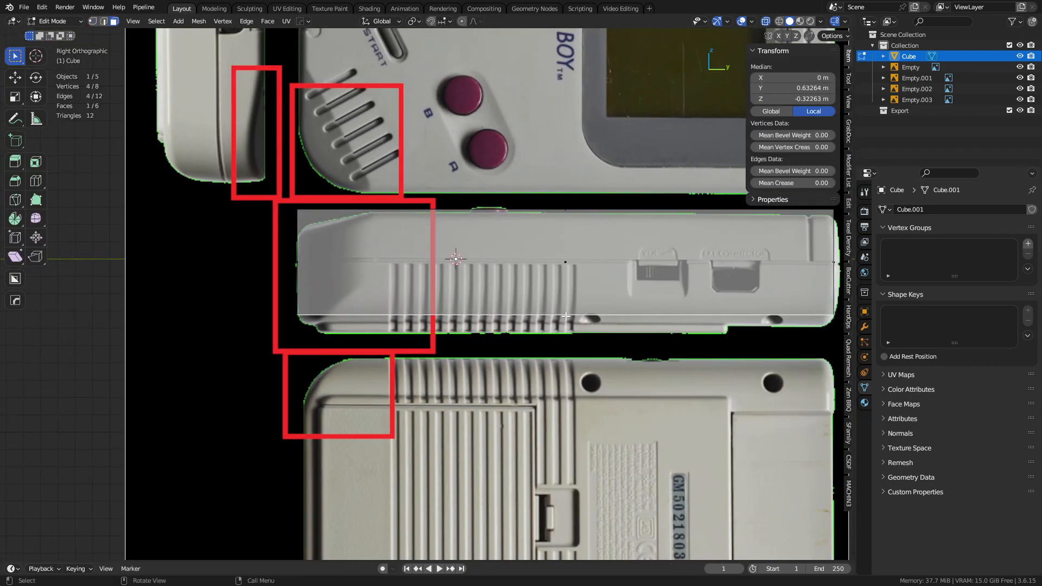
click(572, 348)
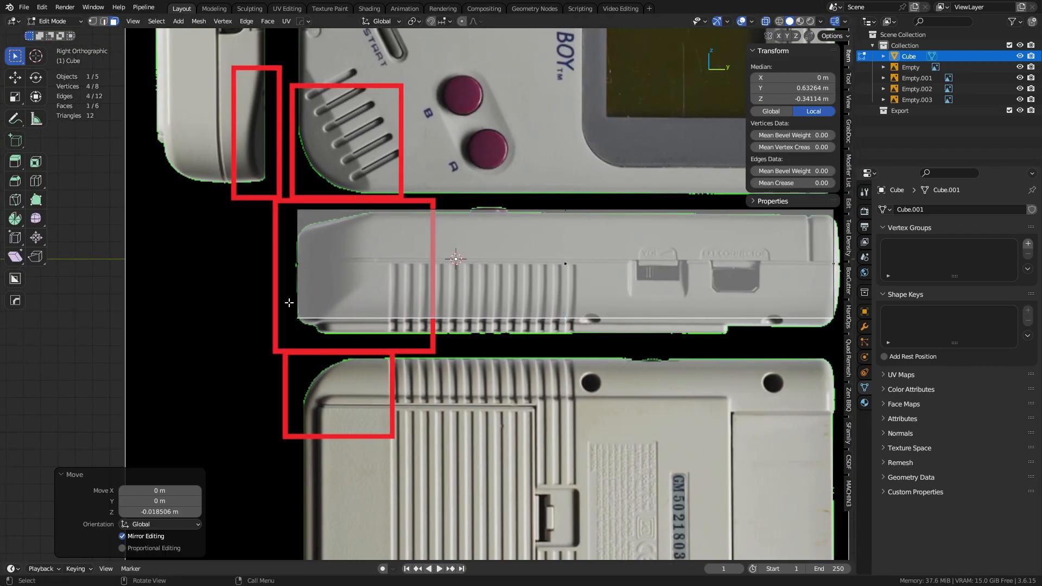
- Examine how the block's lower edges and corners fit the reference outlines in the front and side views
middle_drag(288, 303, 415, 293)
scroll(415, 294, up, 4)
scroll(305, 277, up, 1)
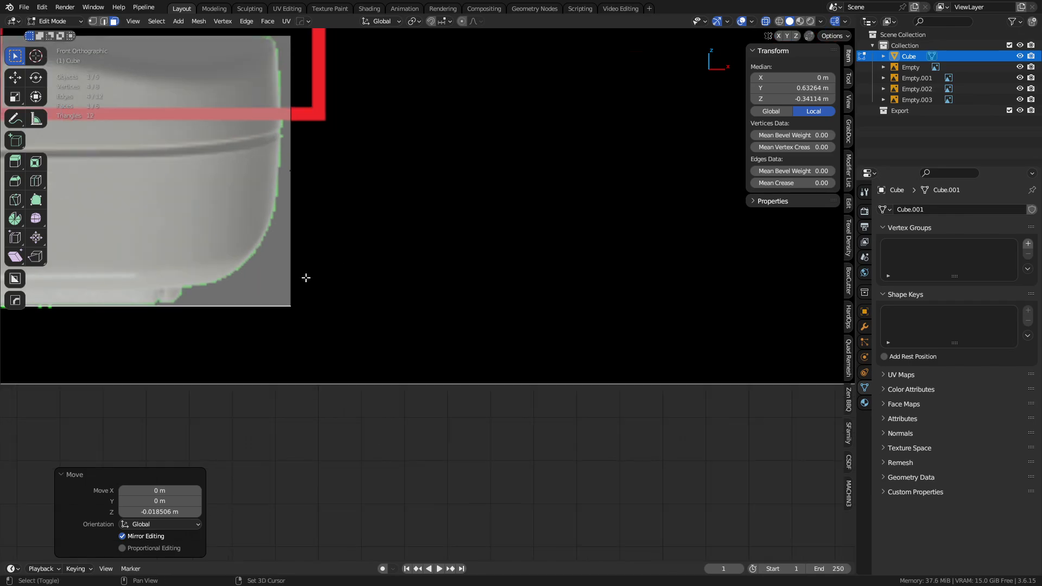
shift+middle_drag(305, 277, 538, 318)
scroll(537, 319, up, 3)
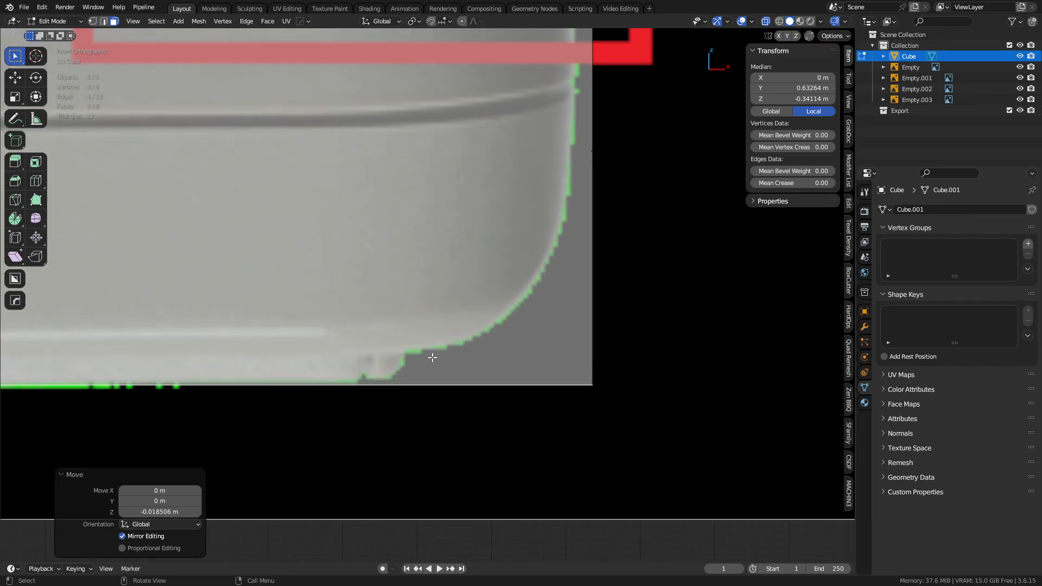
shift+middle_drag(433, 358, 406, 523)
scroll(553, 248, down, 3)
shift+middle_drag(466, 346, 727, 278)
shift+middle_drag(489, 306, 666, 298)
scroll(642, 305, down, 2)
shift+middle_drag(687, 337, 422, 285)
- Add one horizontal loop cut around the block and slide it to the console's seam line with a factor of about -0.069
key(2)
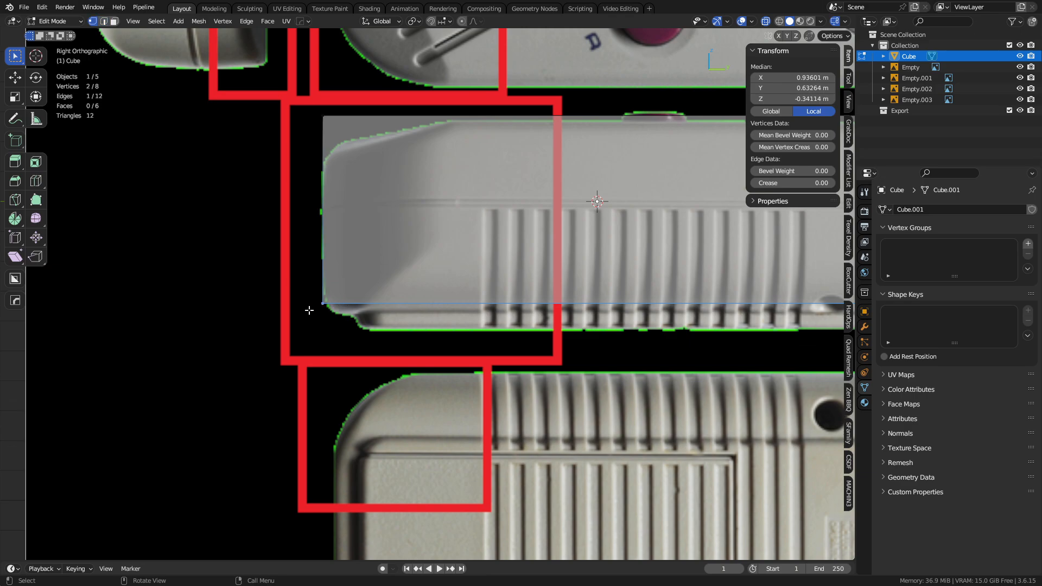
scroll(326, 311, down, 1)
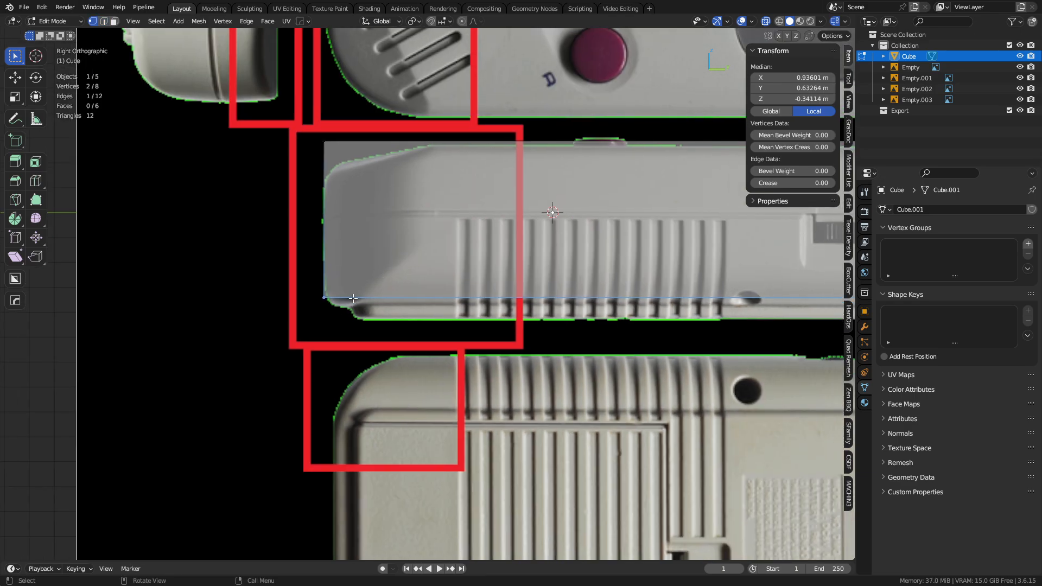
shift+middle_drag(417, 279, 391, 322)
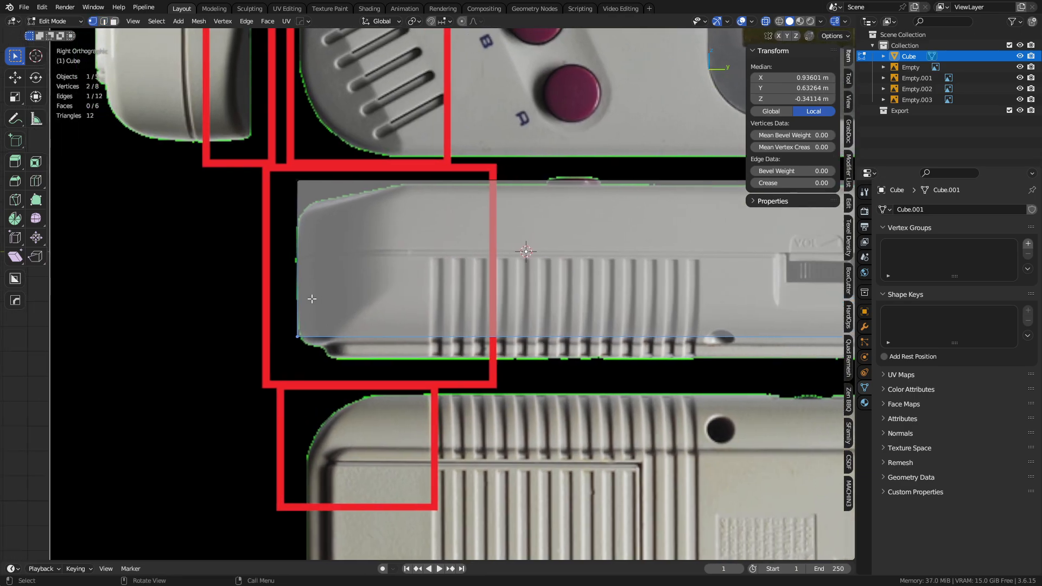
middle_drag(312, 298, 341, 306)
click(313, 269)
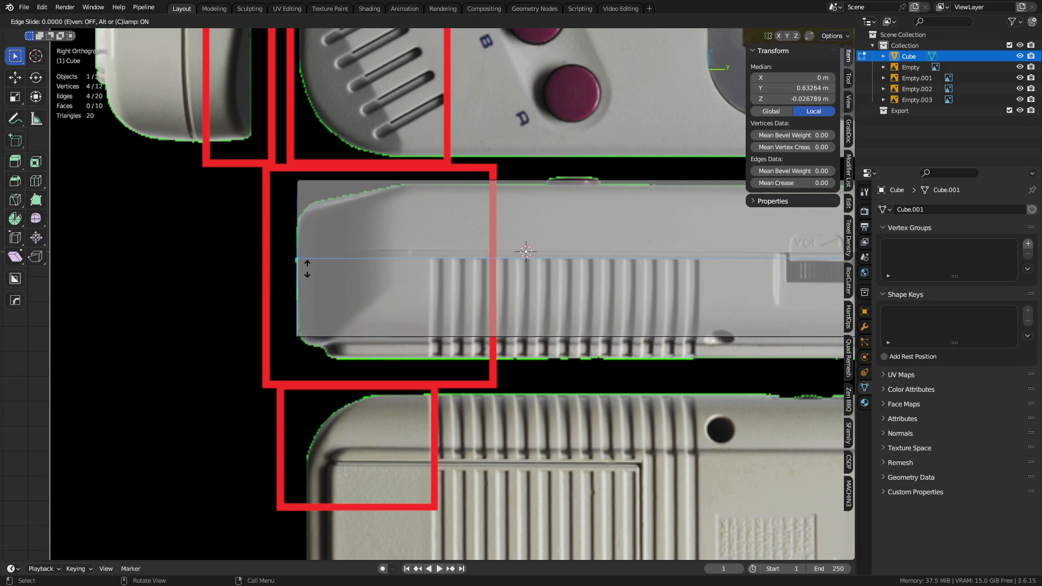
click(310, 256)
scroll(314, 270, down, 3)
- Select the block's faces below the seam cut and separate them into their own object
shift+middle_drag(350, 340, 280, 322)
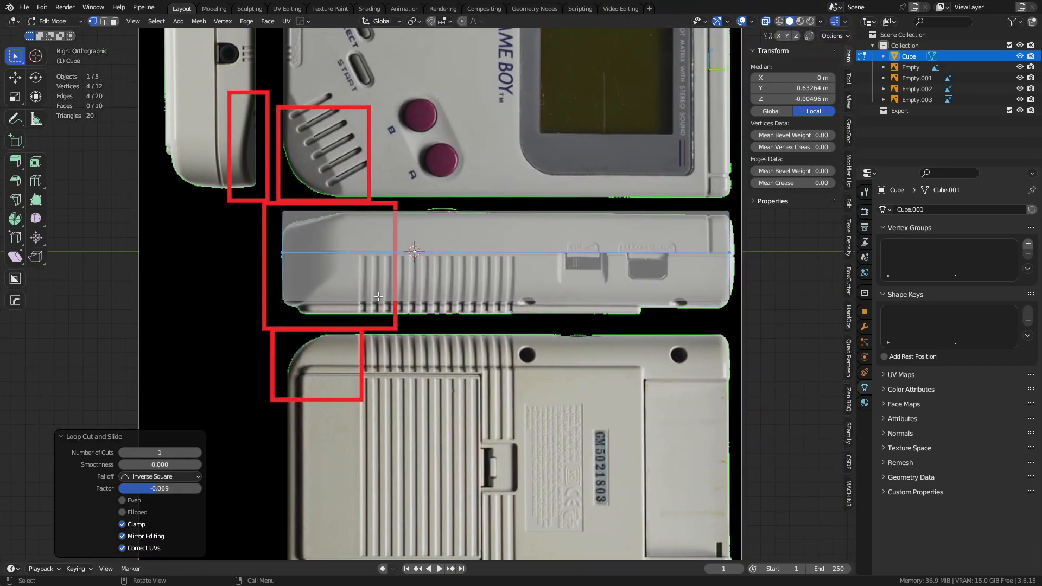
key(3)
drag(197, 346, 776, 257)
key(p)
click(620, 321)
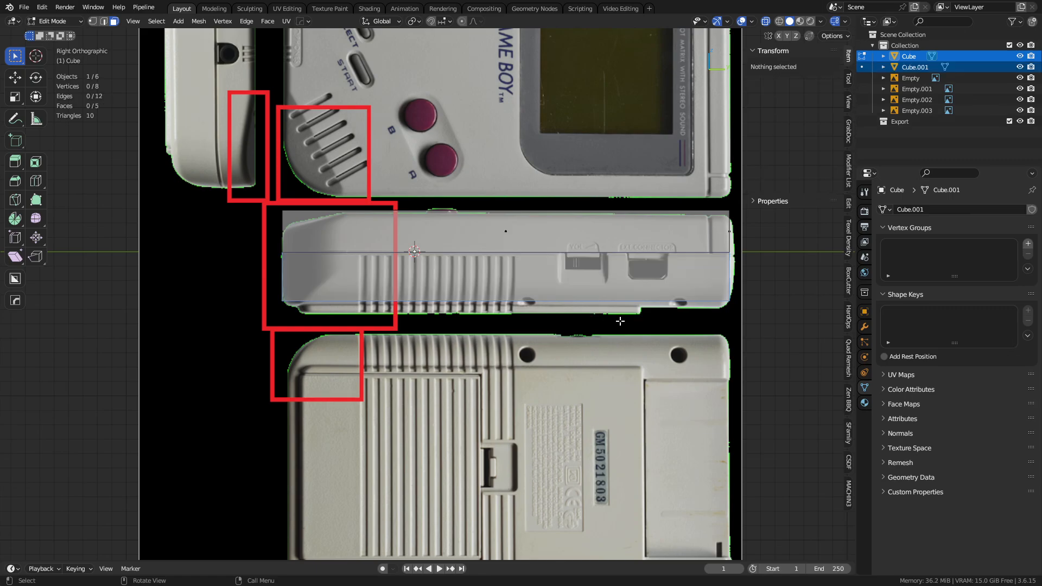
- Bevel the front shell's vertical corner edge beside the speaker grille in top view, about 0.527 m wide with 4 segments
key(Tab)
click(362, 250)
middle_drag(350, 235, 444, 346)
scroll(444, 346, up, 2)
scroll(444, 347, up, 2)
key(Tab)
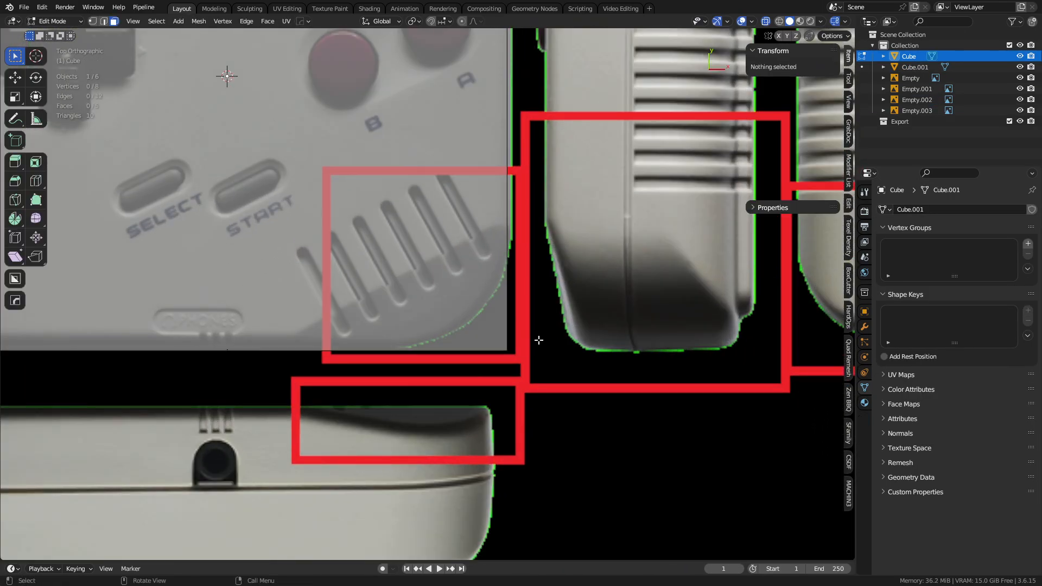
key(ctrl+b)
scroll(678, 395, up, 1)
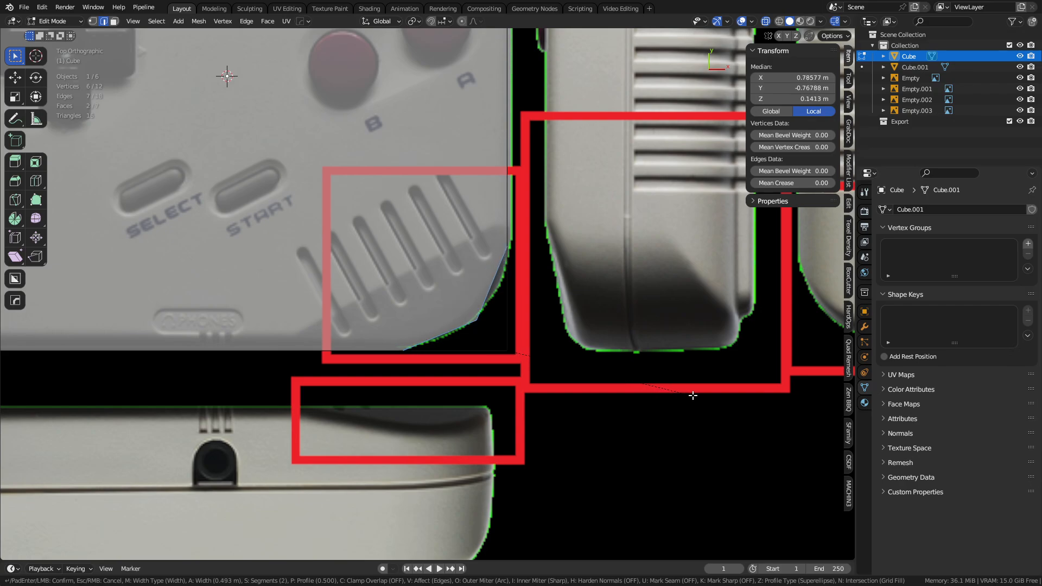
click(702, 396)
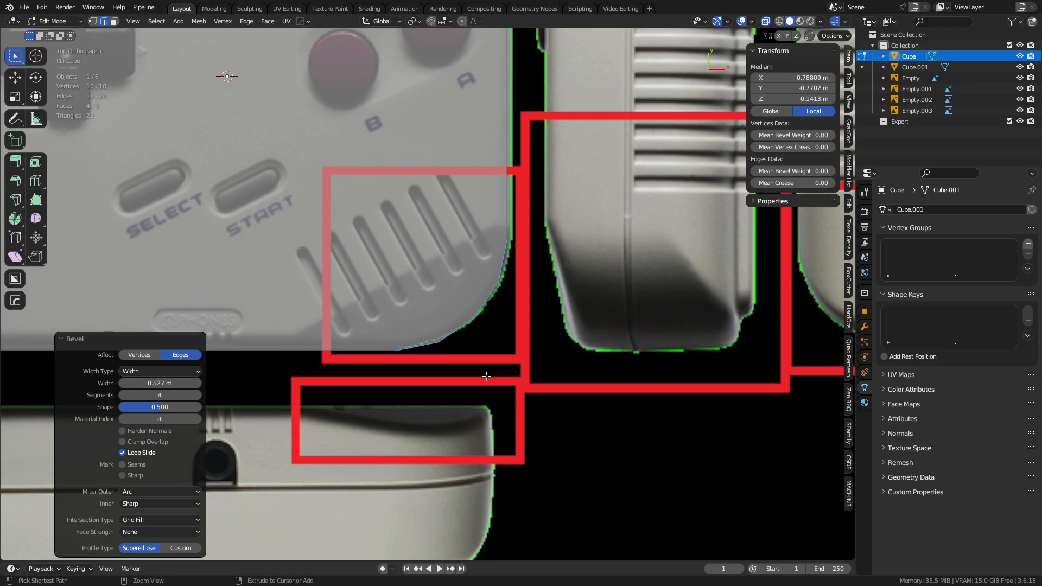
- Redo the speaker-corner bevel with a width of about 0.499 m and 4 segments, then return to Object Mode
key(ctrl+b)
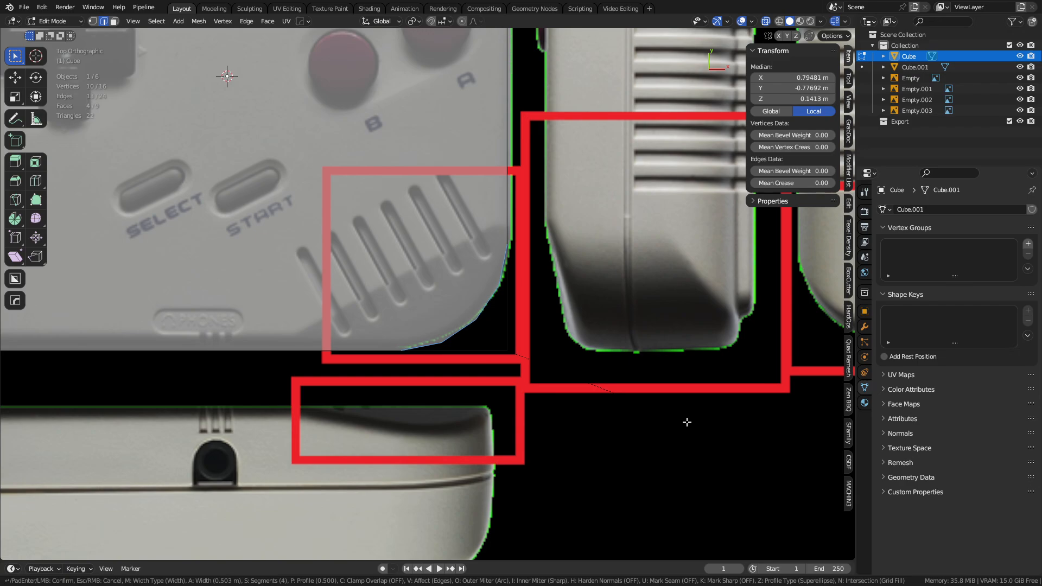
click(686, 422)
key(ctrl+b)
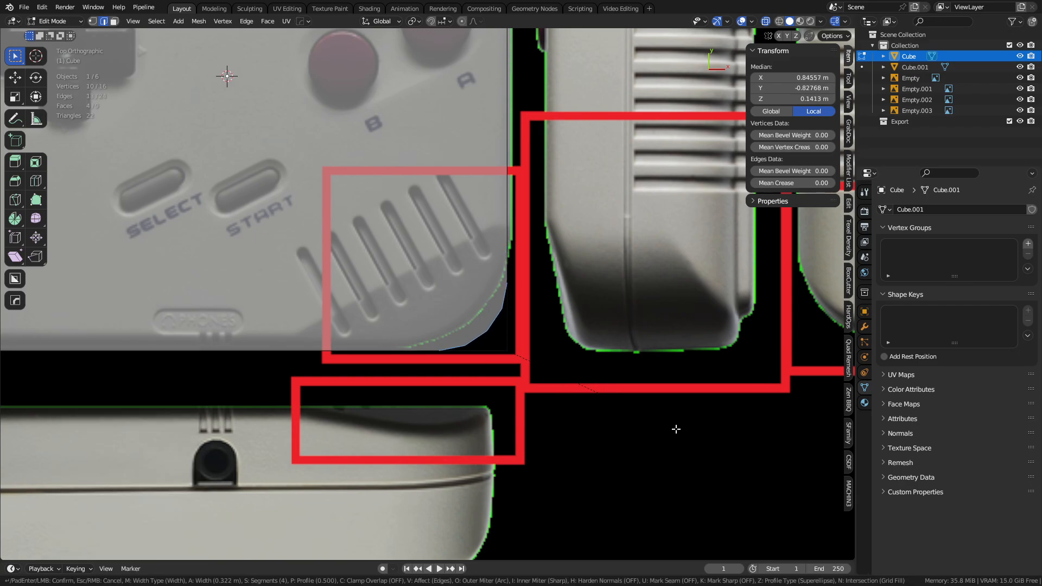
click(728, 437)
key(ctrl+Tab)
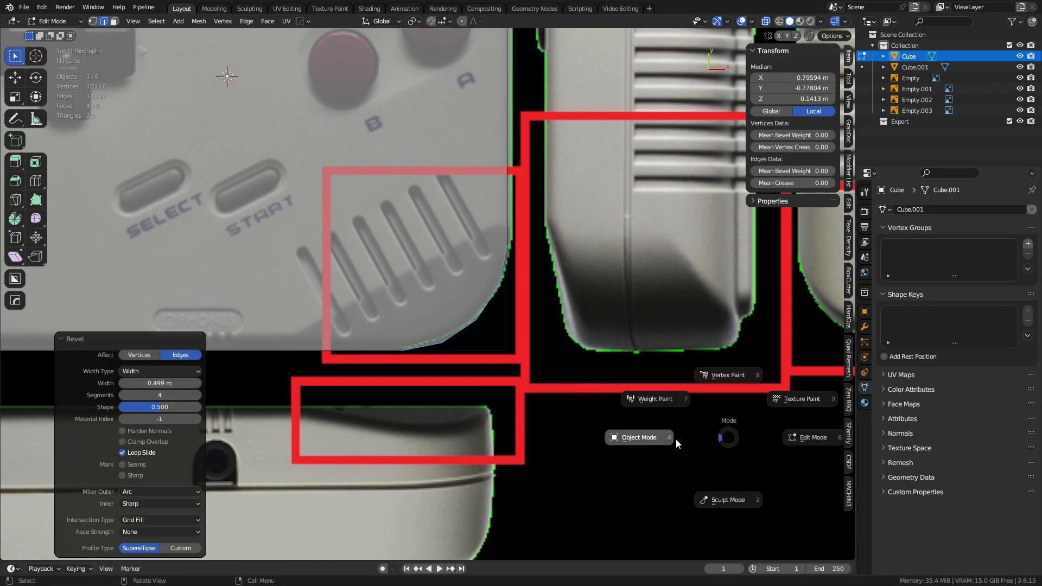
click(676, 439)
- Select the back shell beneath the bevelled front shell and hide it
scroll(393, 329, down, 2)
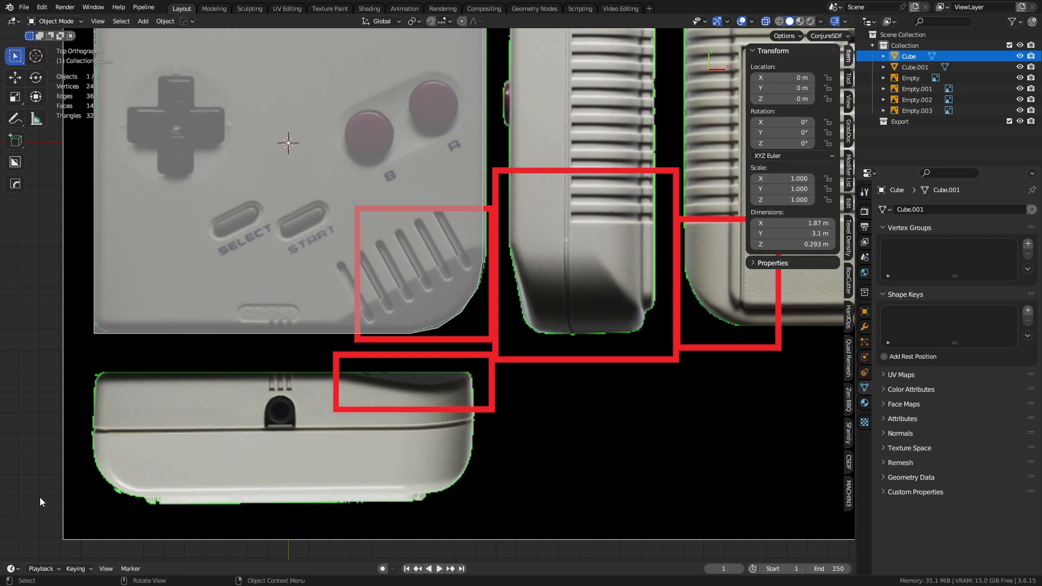
middle_drag(304, 337, 460, 249)
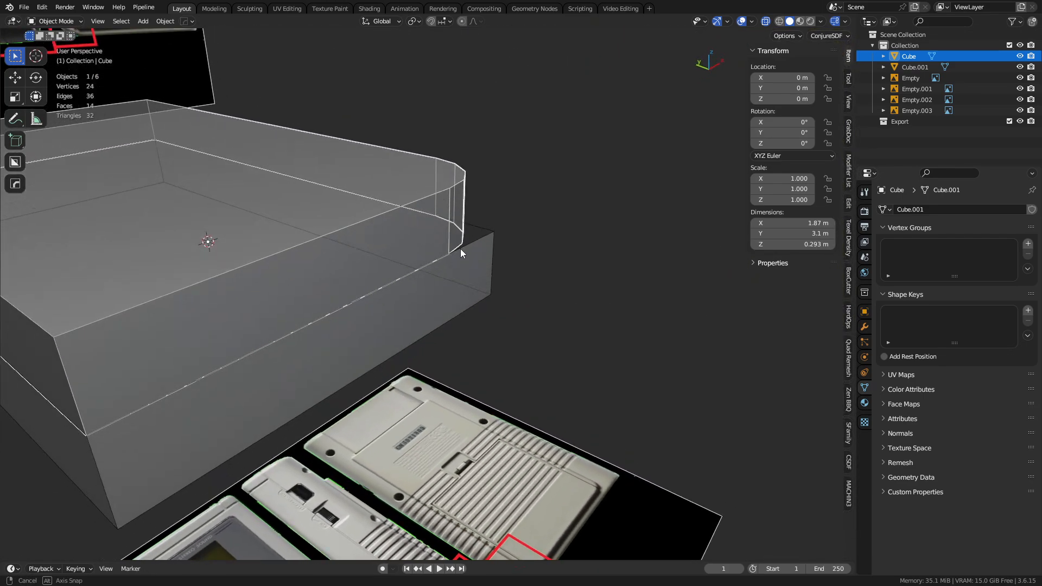
click(448, 294)
key(h)
- Add a cube as a cutter, scale it uniformly to about 0.594 and raise it about 0.39 m along Z
middle_drag(448, 295, 415, 249)
key(shift+a)
click(540, 292)
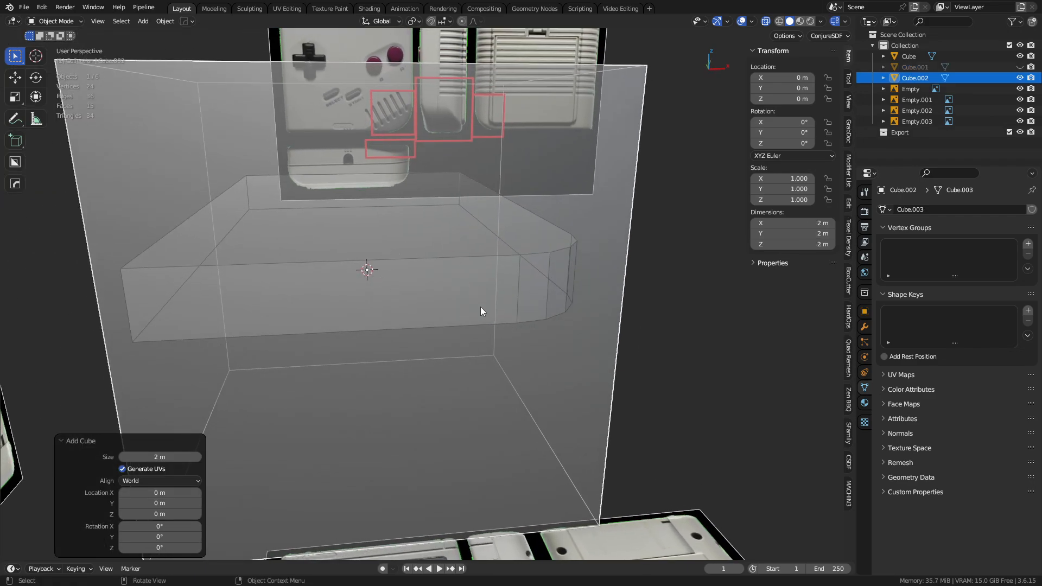
key(s)
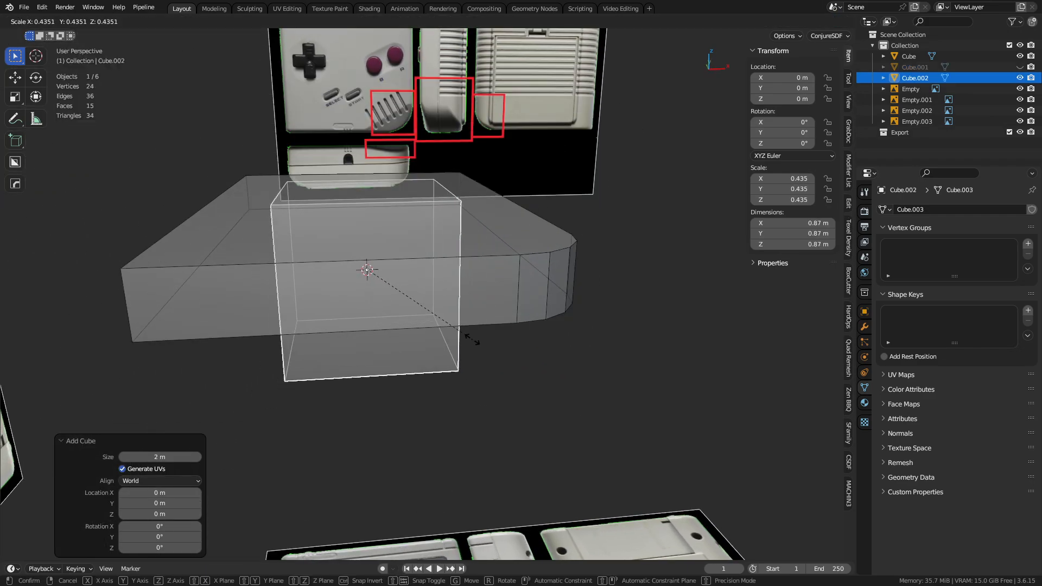
right_click(573, 362)
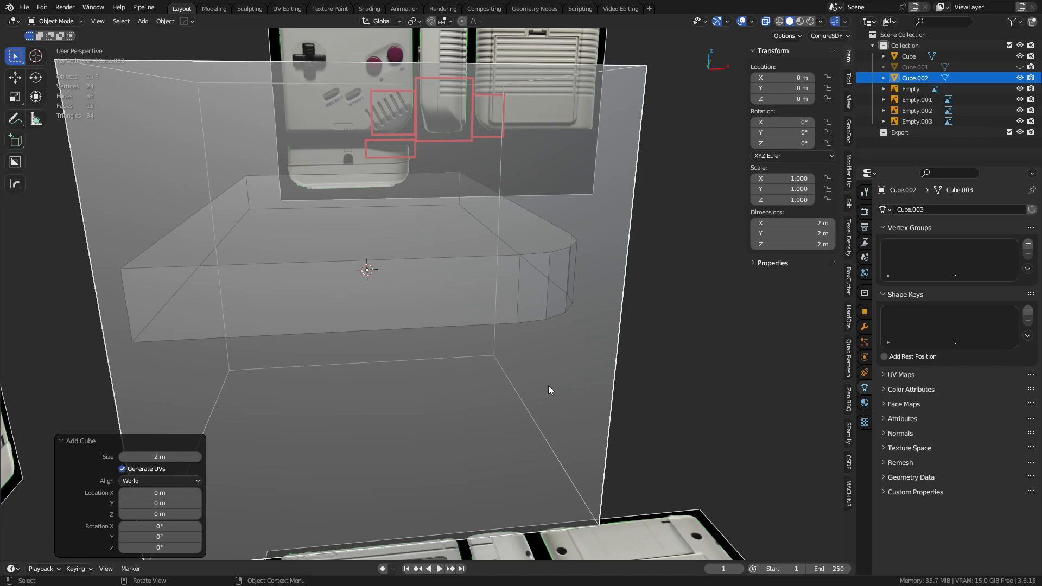
key(s)
click(452, 366)
key(g)
key(z)
click(454, 297)
- Place the cutter cube over the shell's speaker corner in top view, rotated about 23.6° around Z
middle_drag(345, 301, 317, 428)
shift+middle_drag(458, 393, 411, 348)
key(g)
click(425, 436)
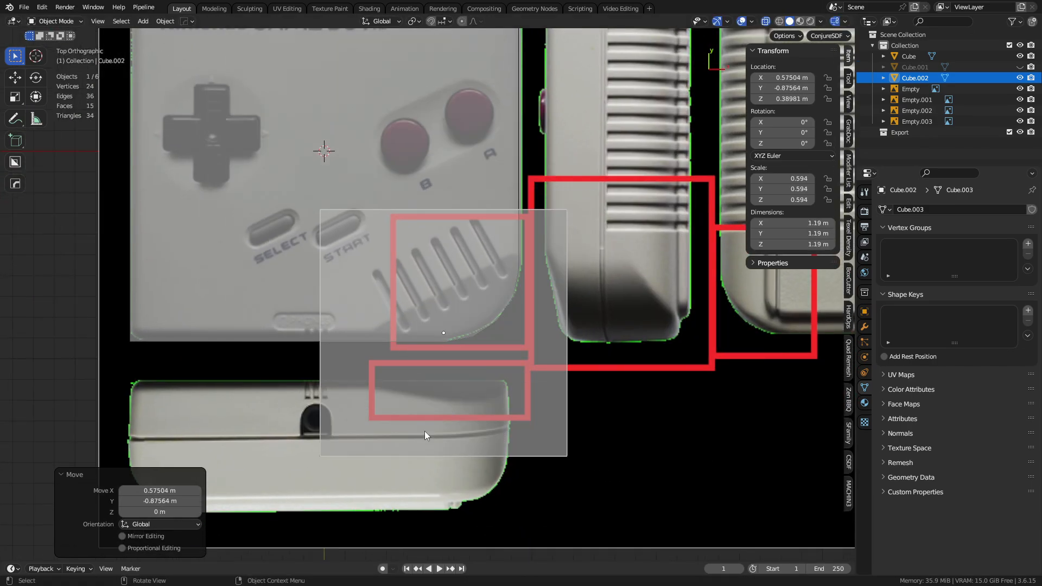
key(r)
click(466, 432)
key(g)
click(483, 418)
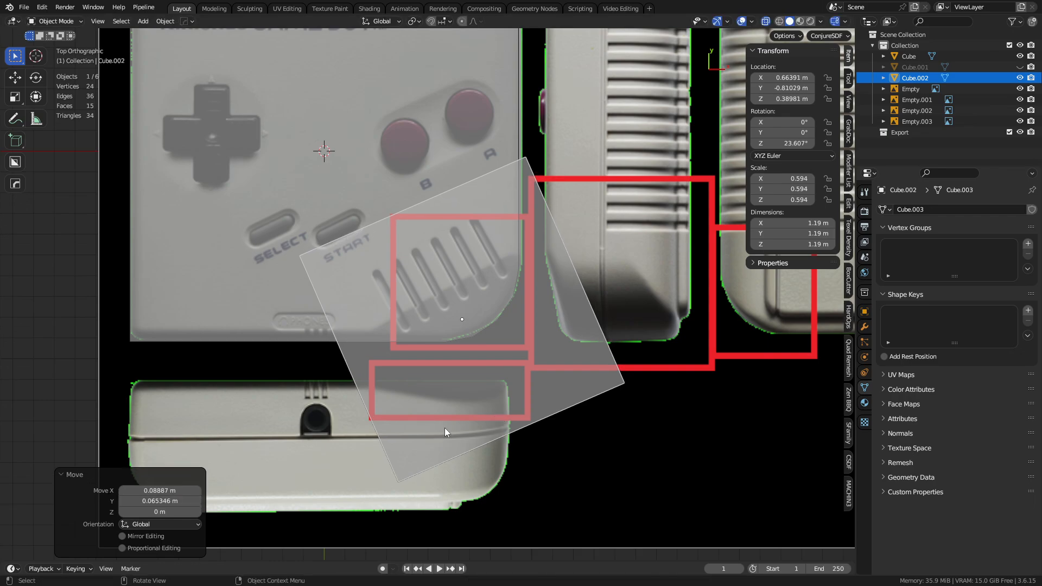
- Set the transform orientation to Local and subtract the cutter cube from the front shell with a Difference boolean
middle_drag(445, 432, 505, 339)
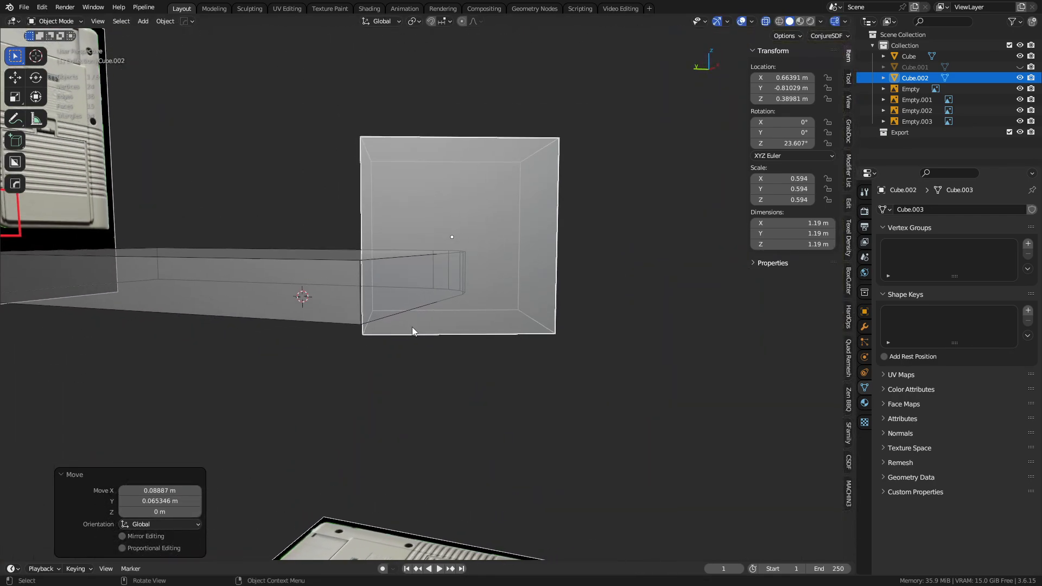
click(380, 22)
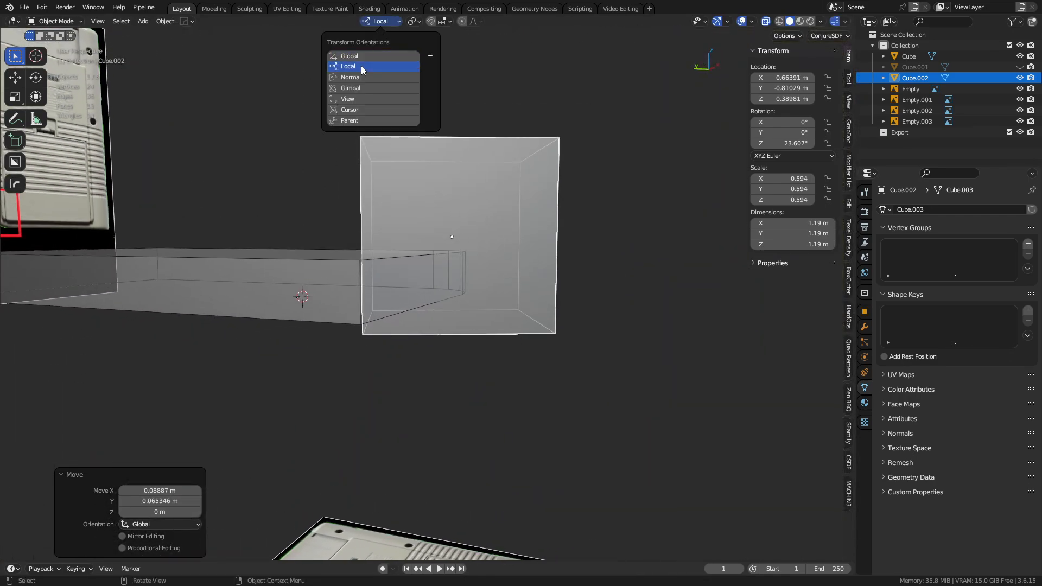
shift+click(379, 291)
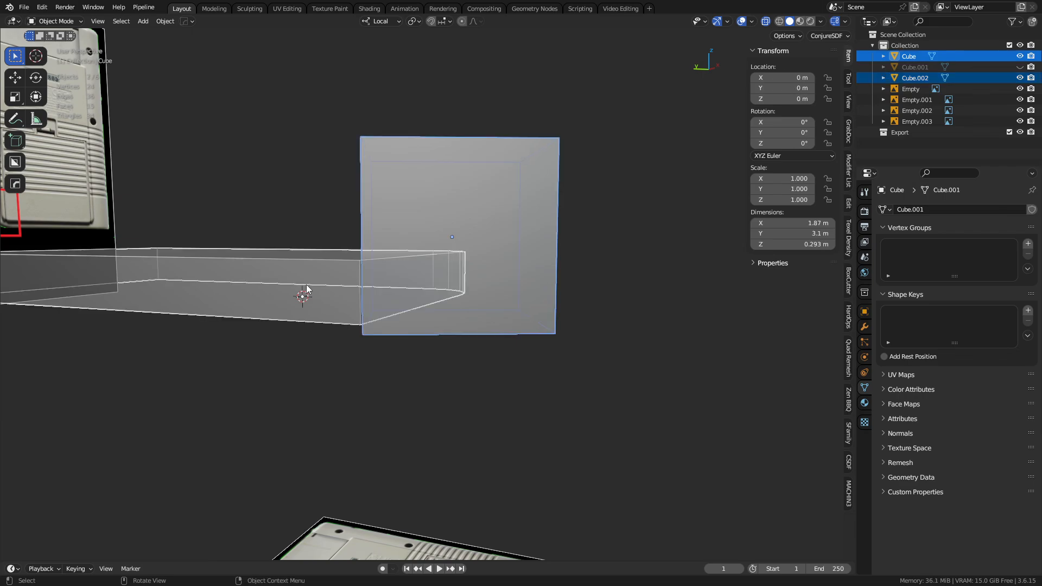
key(ctrl+KP_Subtract)
- Examine the cut corner and the shell's open underside with backface culling switched off
middle_drag(393, 306, 440, 385)
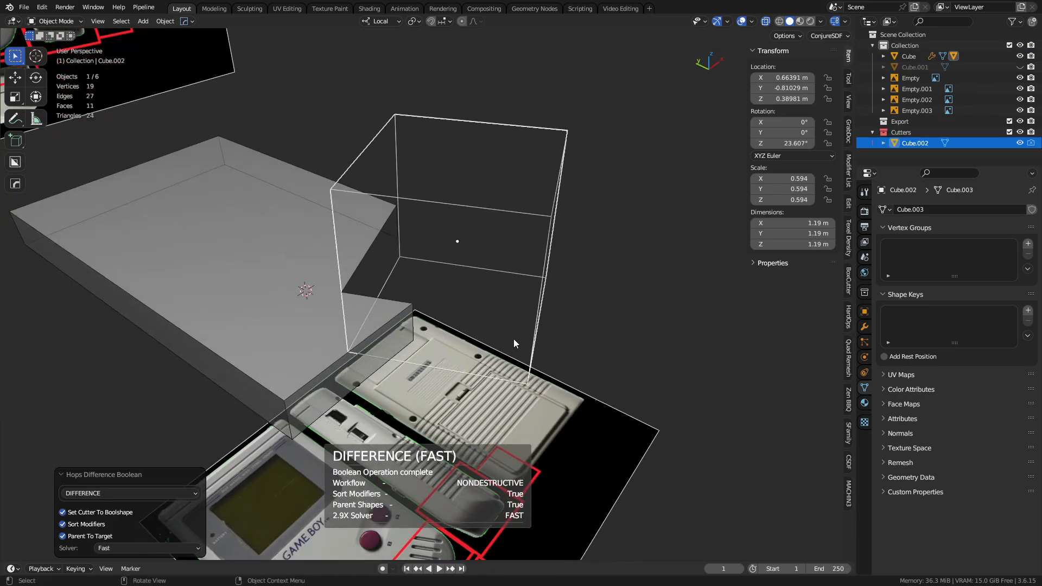
middle_drag(542, 287, 252, 216)
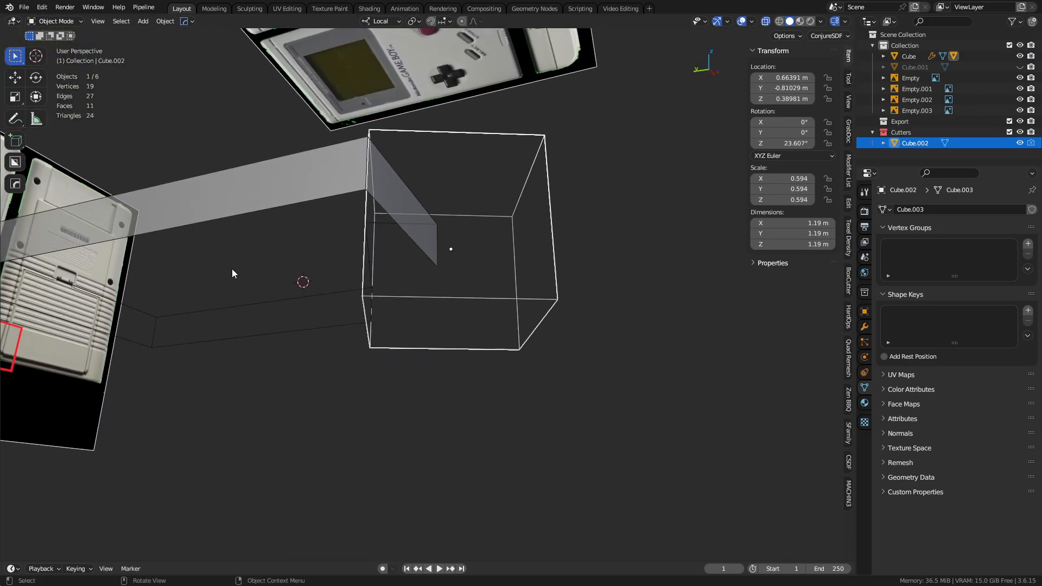
middle_drag(504, 326, 500, 338)
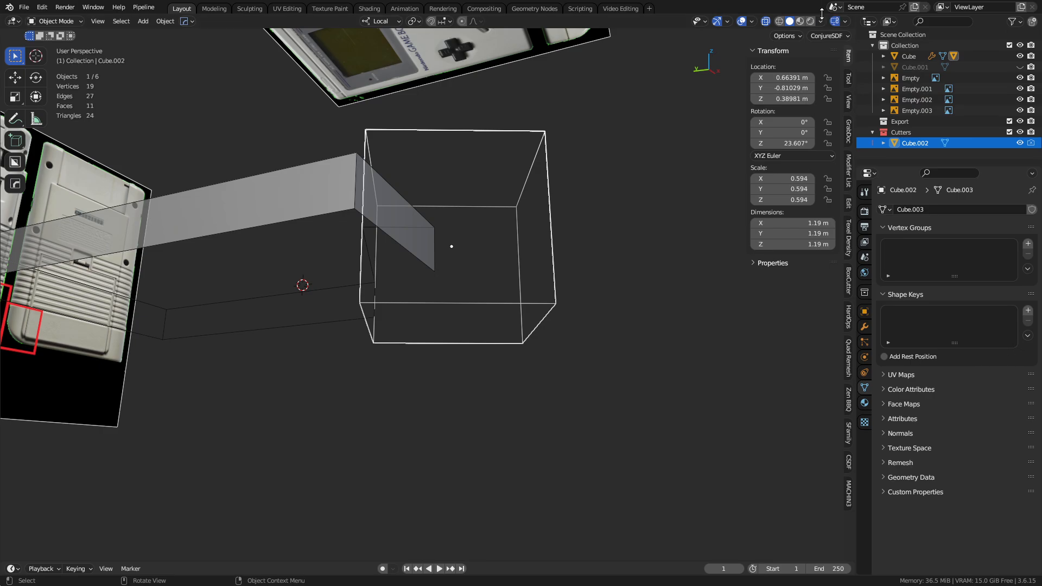
click(821, 21)
click(760, 217)
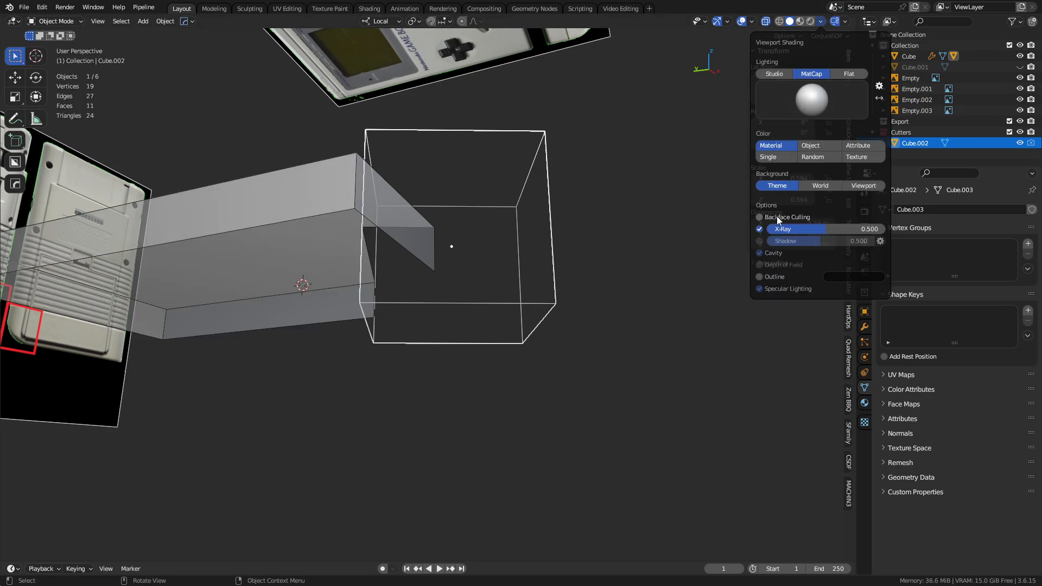
- Raise the cutter cube about 0.339 m along Z to make the corner cut shallower
middle_drag(564, 295, 561, 400)
key(g)
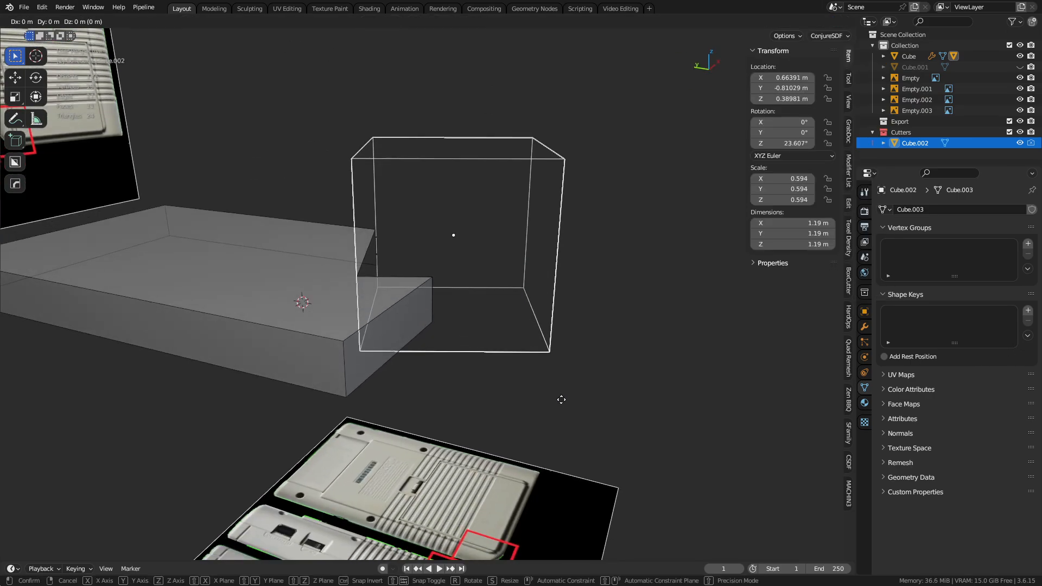
key(z)
click(373, 325)
middle_drag(373, 324, 221, 306)
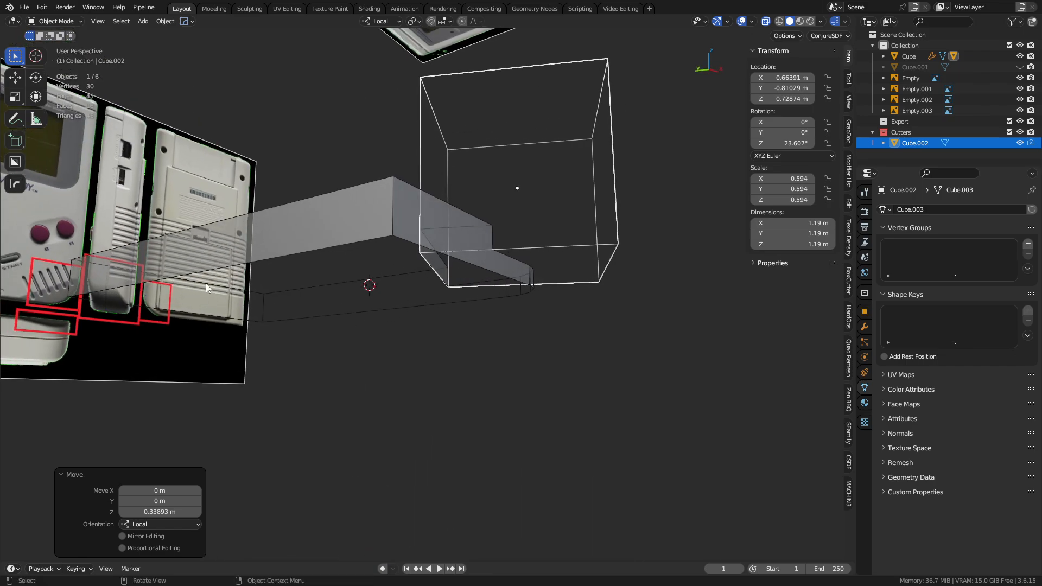
middle_drag(470, 259, 406, 314)
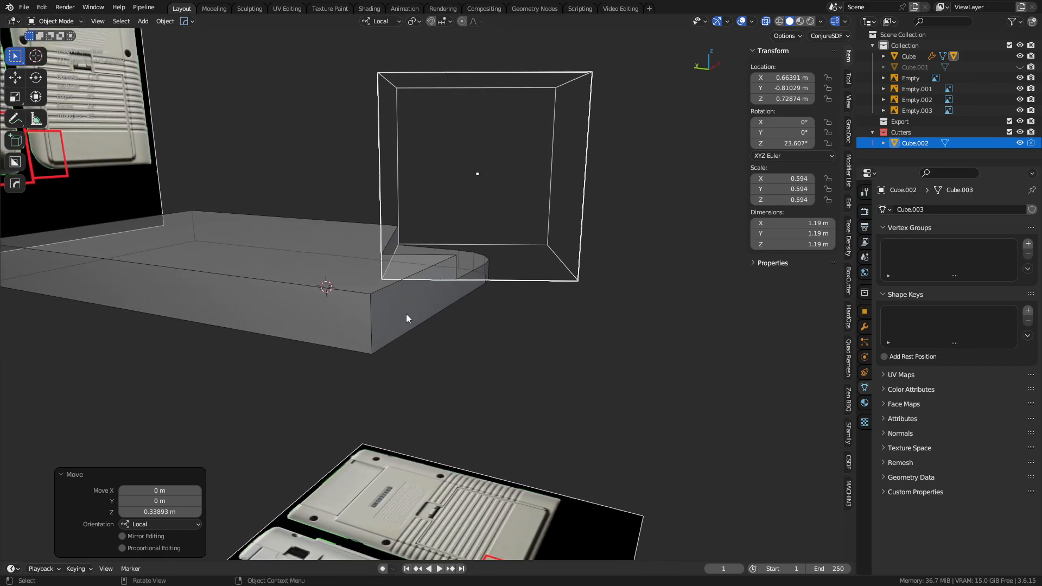
- Try the Exact solver on the front shell's Boolean modifier and set it back to Fast
click(406, 314)
click(864, 328)
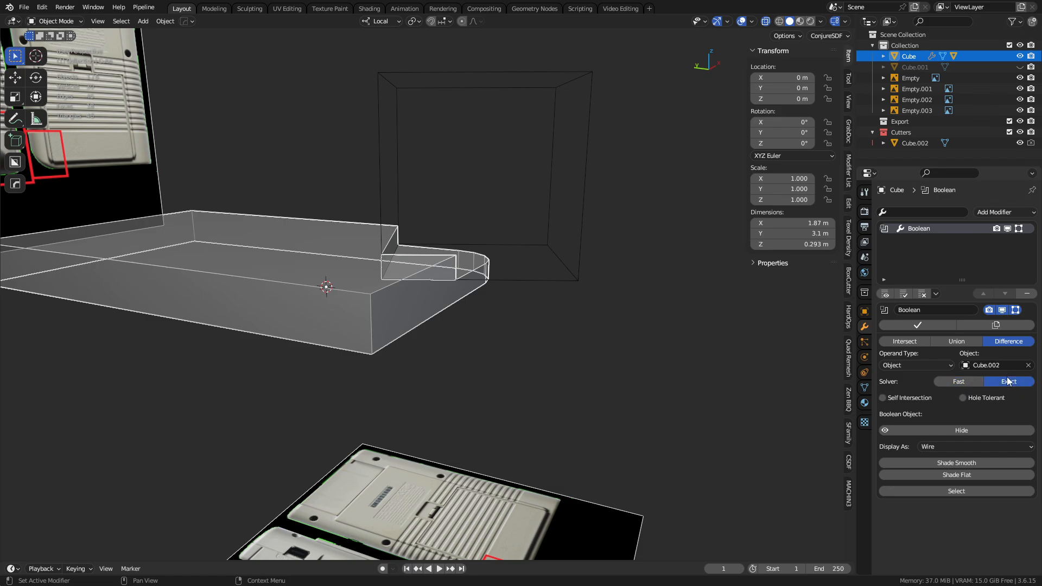
click(959, 382)
- Tilt the cutter cube about 18.4° around its local X axis
click(529, 282)
click(529, 280)
middle_drag(527, 272, 556, 249)
key(r)
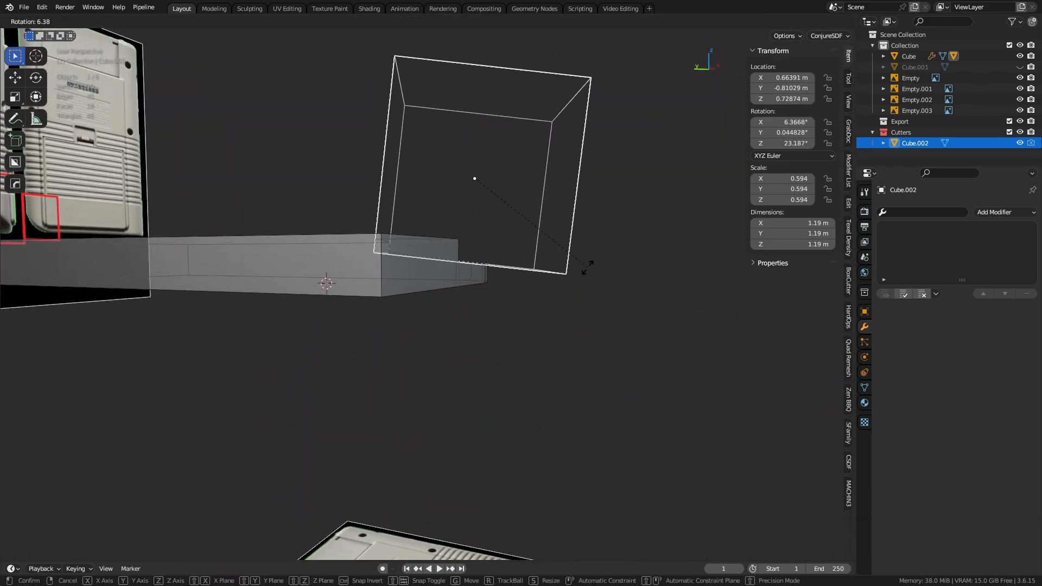
key(x)
key(Escape)
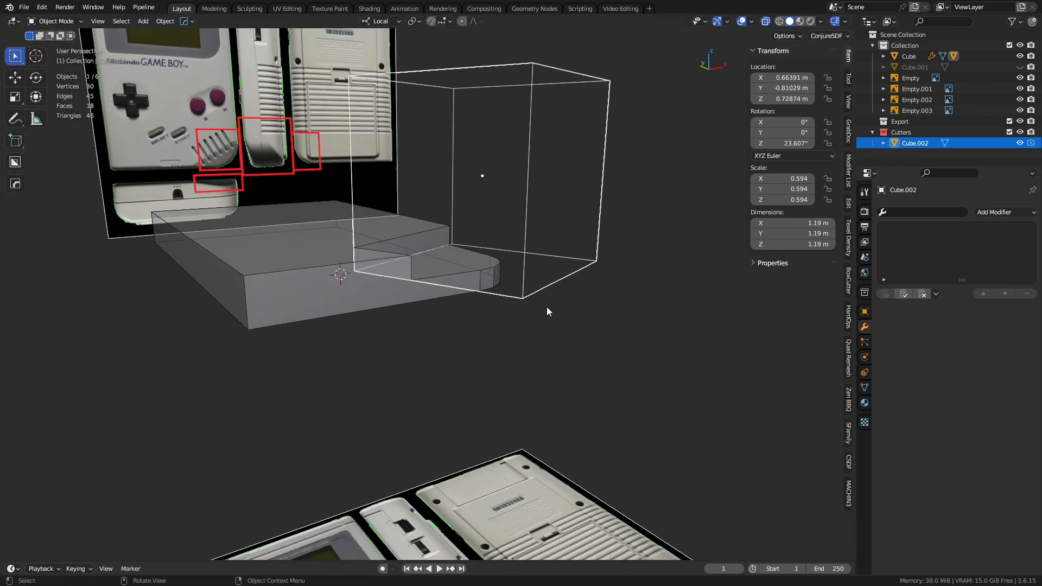
key(r)
key(x)
key(x)
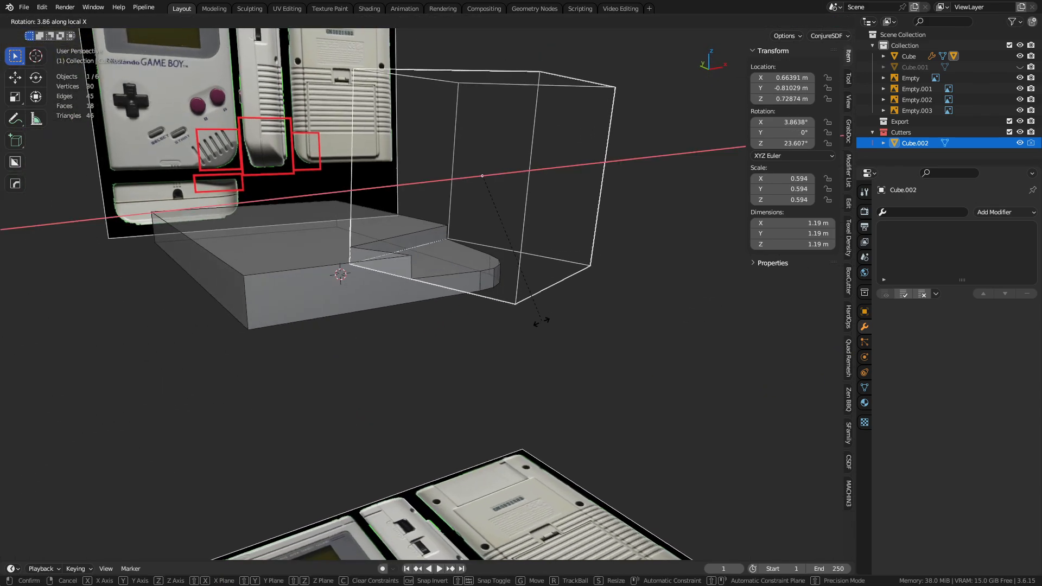
click(505, 346)
- Move the tilted cutter about 0.09 m in X and -0.43 m in Y in top view to align it with the speaker corner
middle_drag(505, 345, 572, 415)
scroll(571, 415, up, 5)
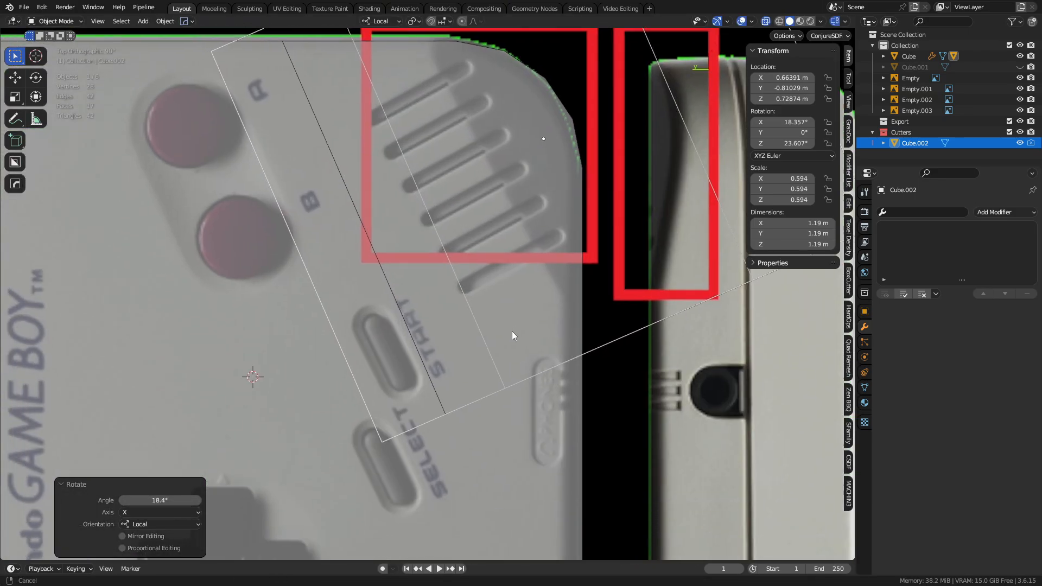
click(753, 22)
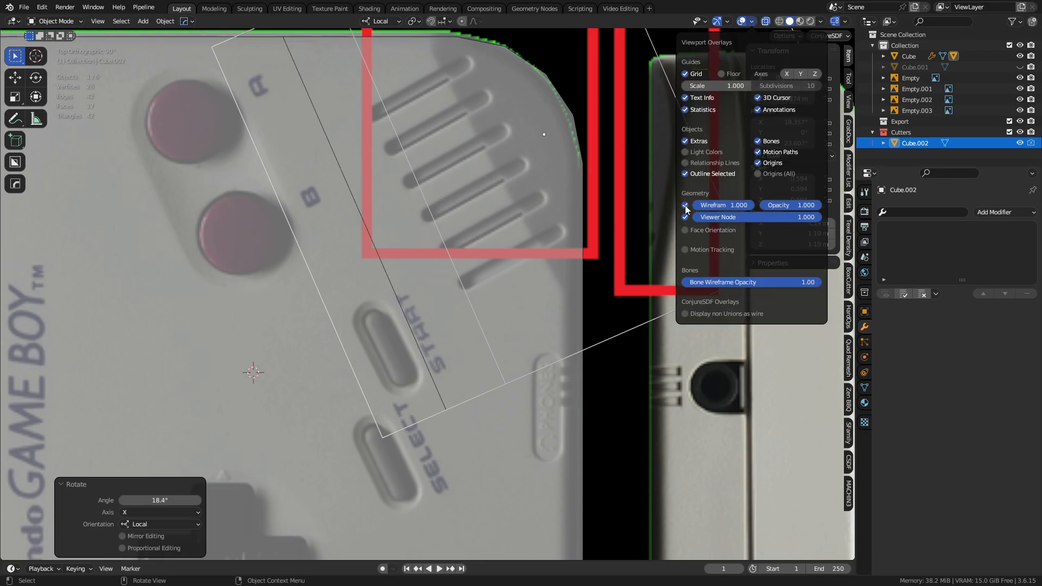
shift+middle_drag(500, 328, 492, 359)
key(g)
click(631, 330)
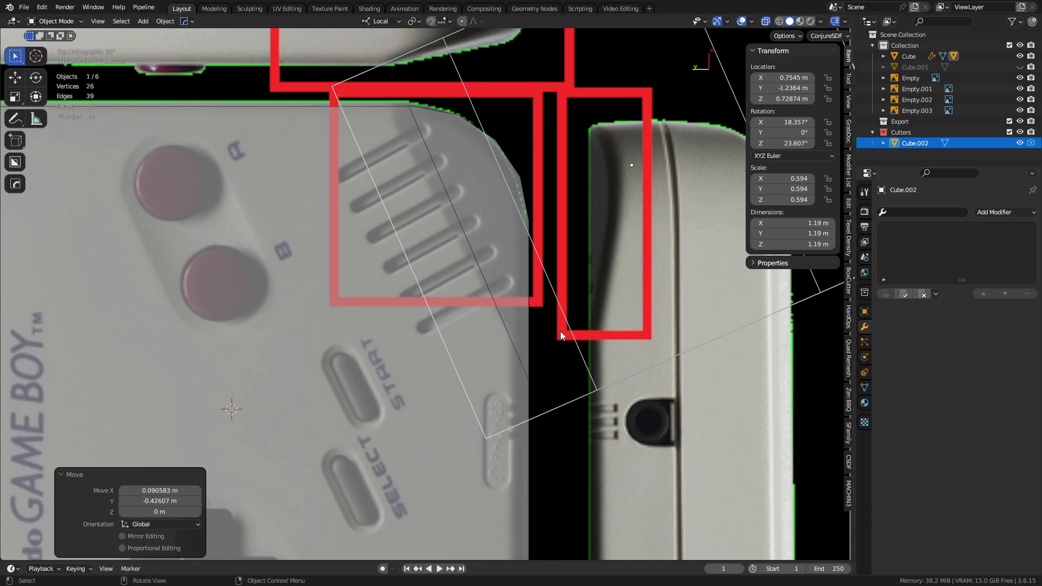
- Rotate the cutter by about -4.66° in top view and shift it about 0.029 m in X and 0.039 m in Y
shift+middle_drag(635, 387, 564, 399)
key(r)
click(582, 399)
key(g)
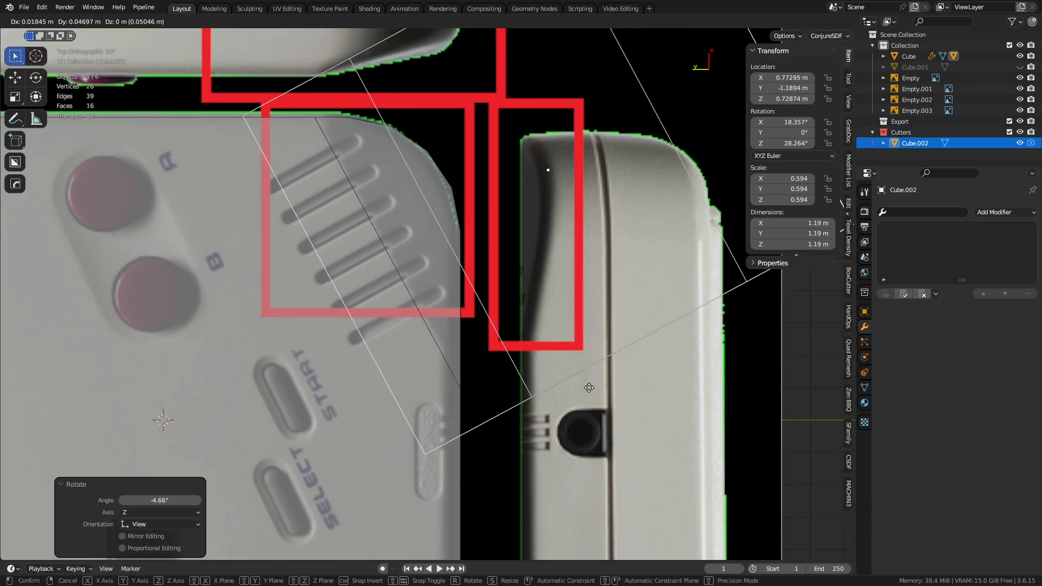
click(591, 385)
- Move the cutter about -0.042 m in Y and -0.036 m in Z in right view to follow the side reference's slope
middle_drag(477, 321, 230, 136)
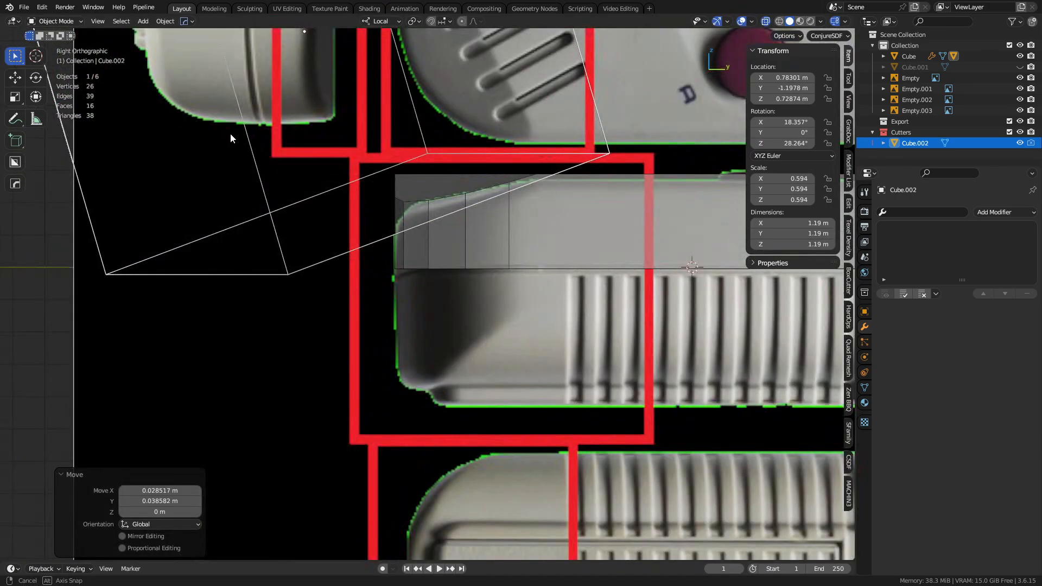
shift+middle_drag(403, 212, 386, 256)
scroll(425, 286, up, 1)
key(g)
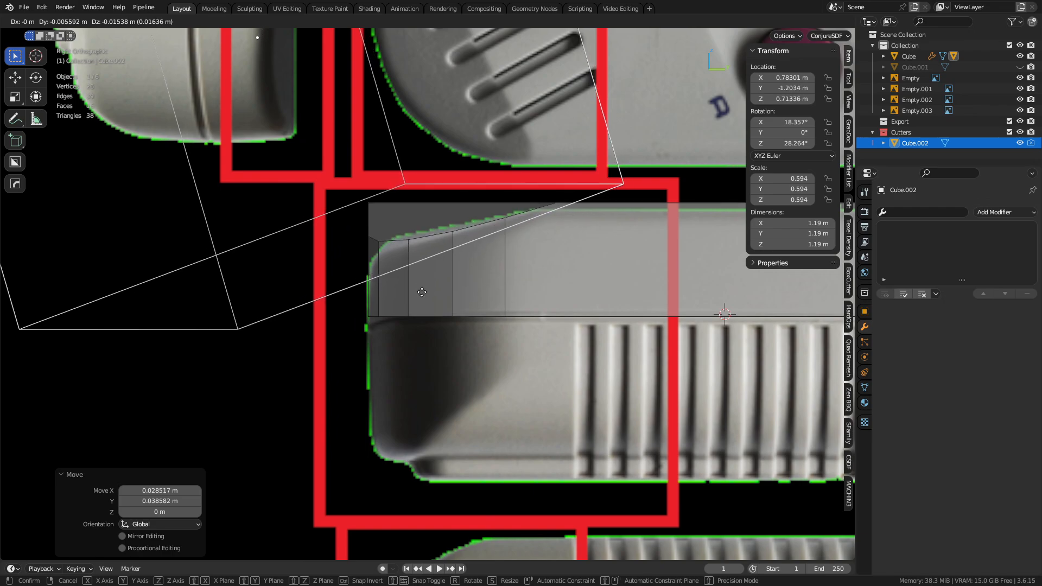
click(422, 352)
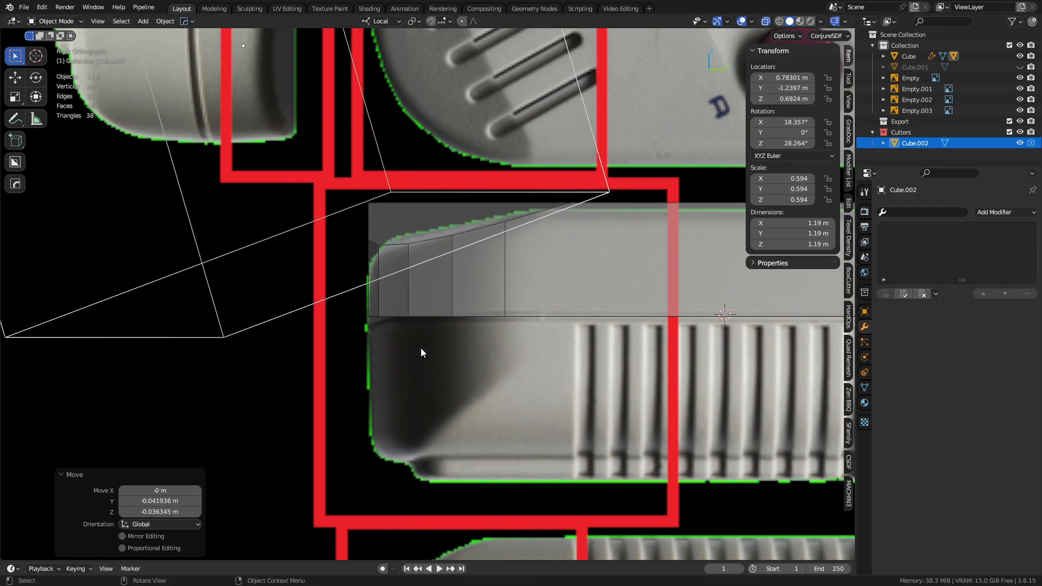
scroll(477, 350, down, 4)
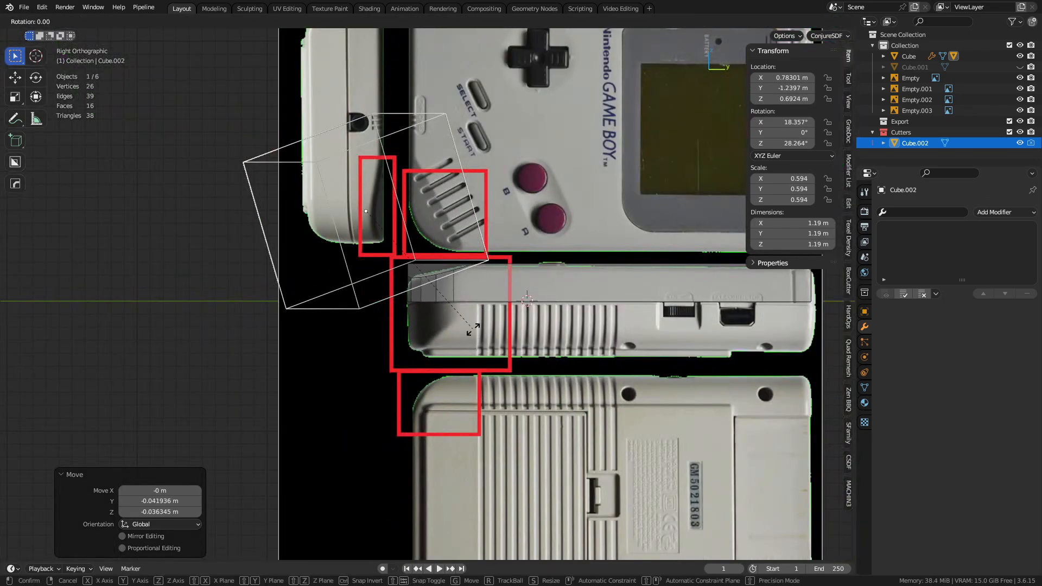
key(r)
right_click(497, 308)
key(r)
key(x)
right_click(488, 294)
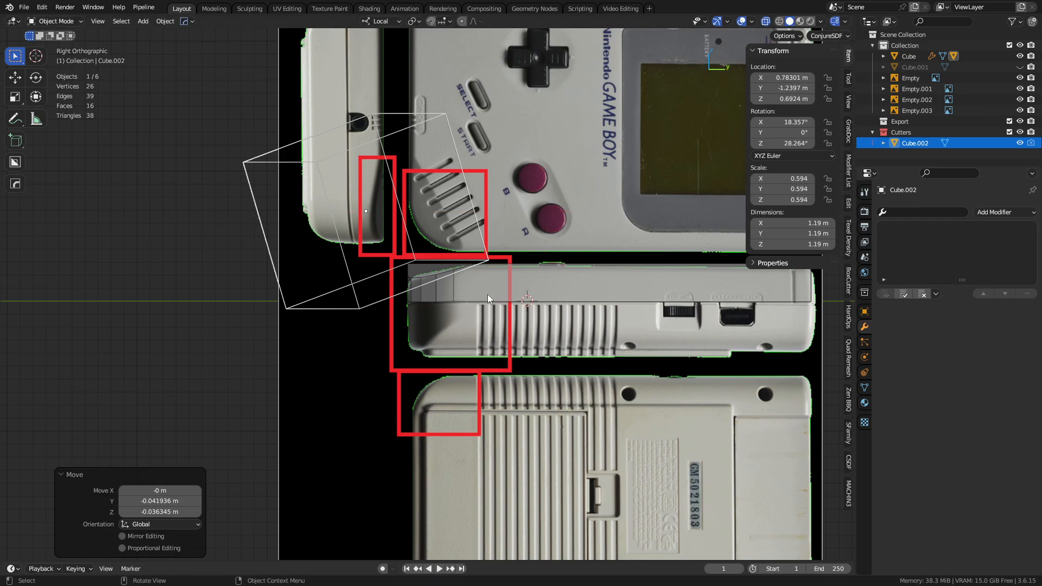
mouse_move(488, 294)
middle_down()
mouse_move(561, 339)
mouse_move(480, 301)
middle_up()
key(r)
key(x)
right_click(560, 338)
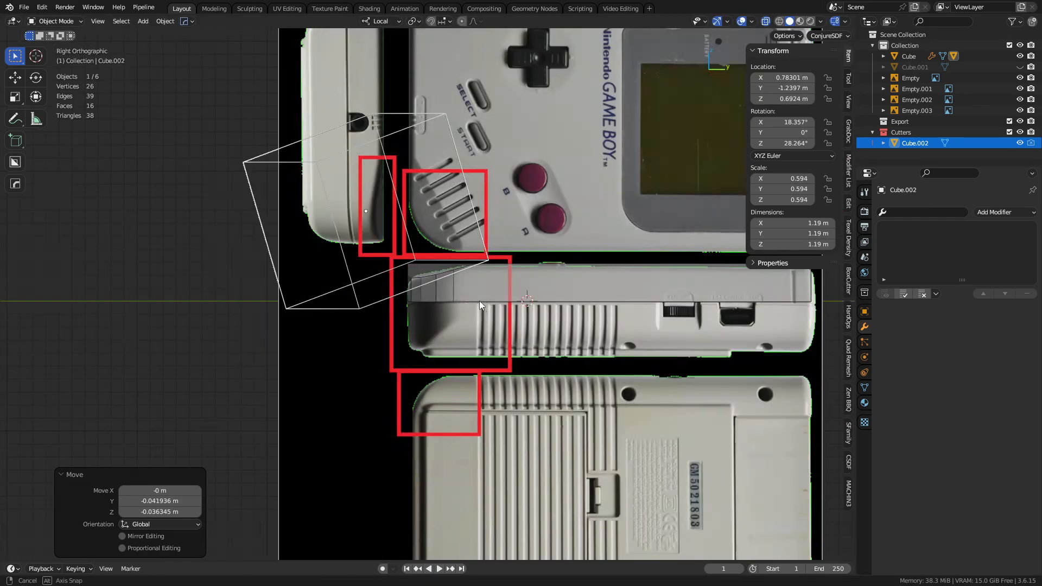
- Tilt the cutter another 4.04° around its local X axis and shift it about -0.027 m in Y and -0.039 m in Z
scroll(537, 360, up, 4)
key(r)
key(x)
key(x)
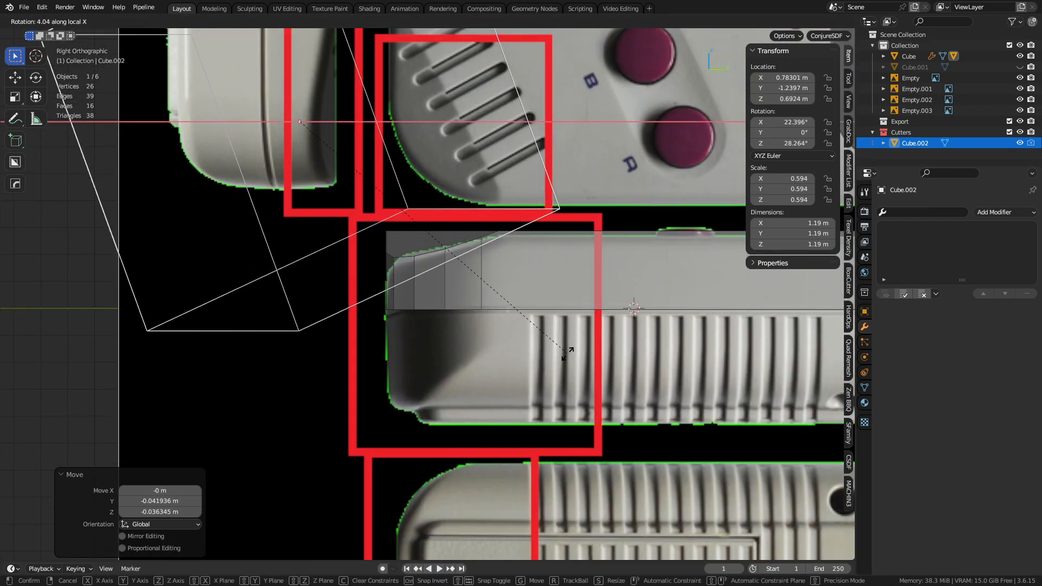
click(557, 359)
key(g)
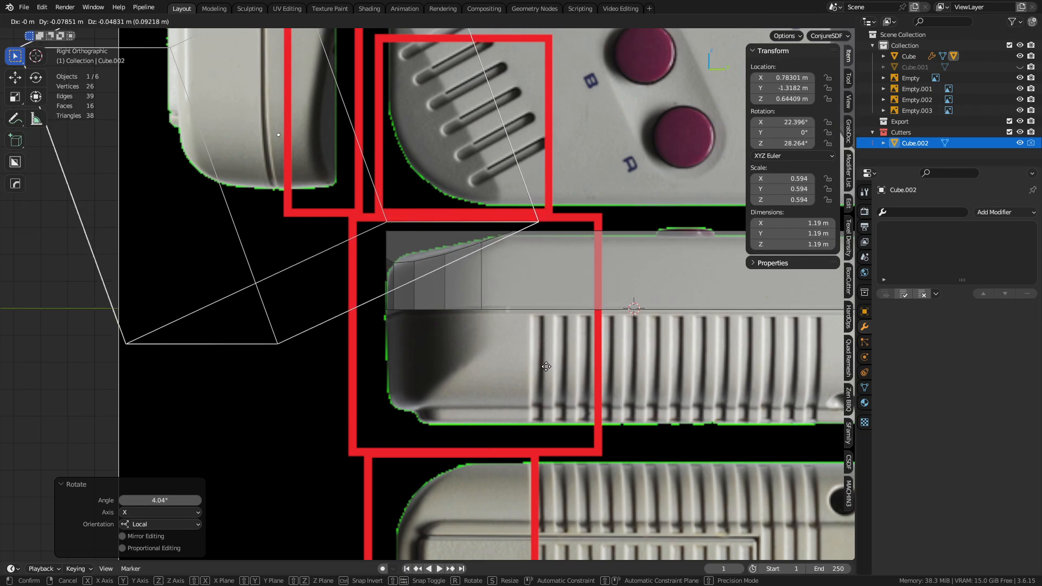
click(546, 367)
scroll(507, 314, up, 2)
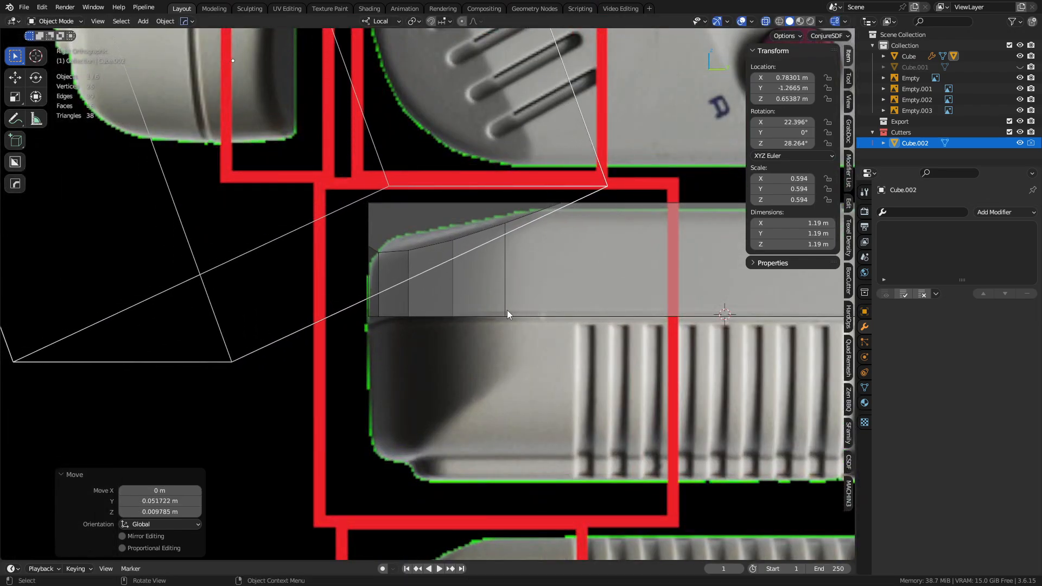
- Move the cutter about 0.023 m in X and -0.034 m in Y in top view to match the speaker slope's boundary
scroll(508, 314, down, 5)
middle_drag(305, 300, 501, 367)
scroll(500, 368, up, 3)
key(g)
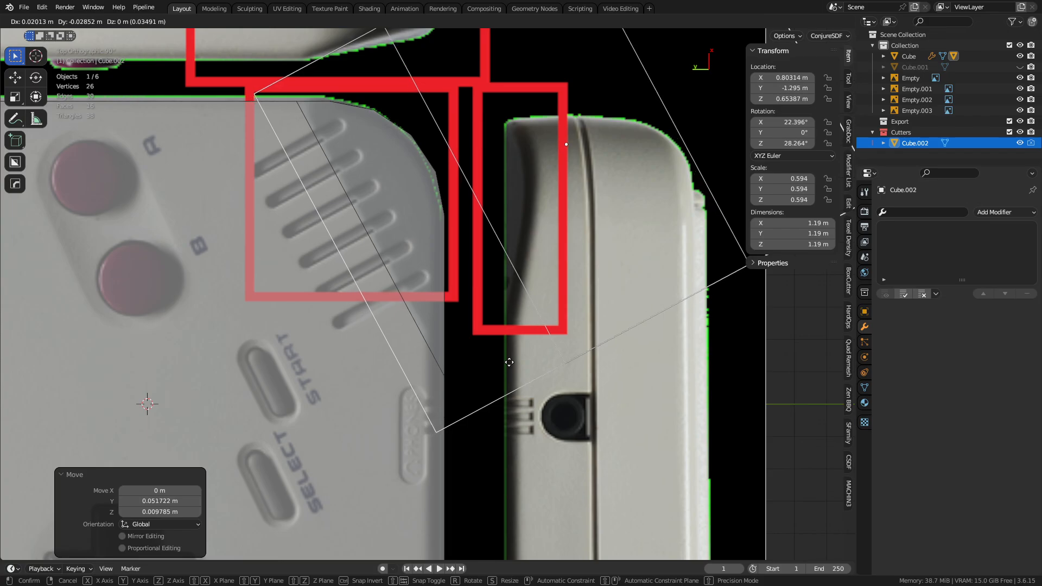
click(511, 361)
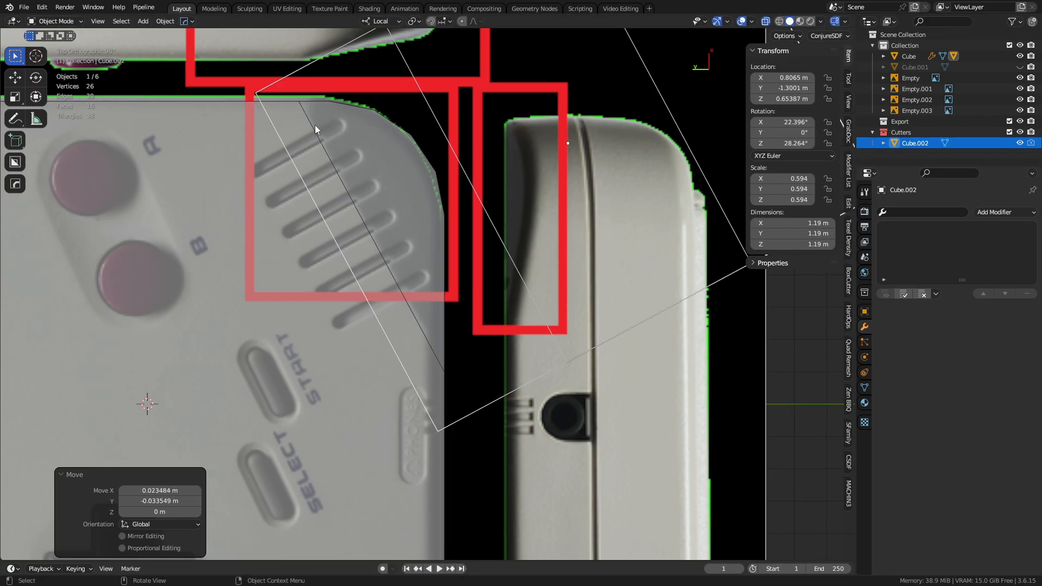
- Apply the Boolean modifier on the shell and delete the cutter cube
alt+middle_drag(316, 130, 157, 126)
alt+middle_drag(326, 222, 760, 475)
scroll(460, 369, down, 4)
middle_drag(522, 384, 327, 370)
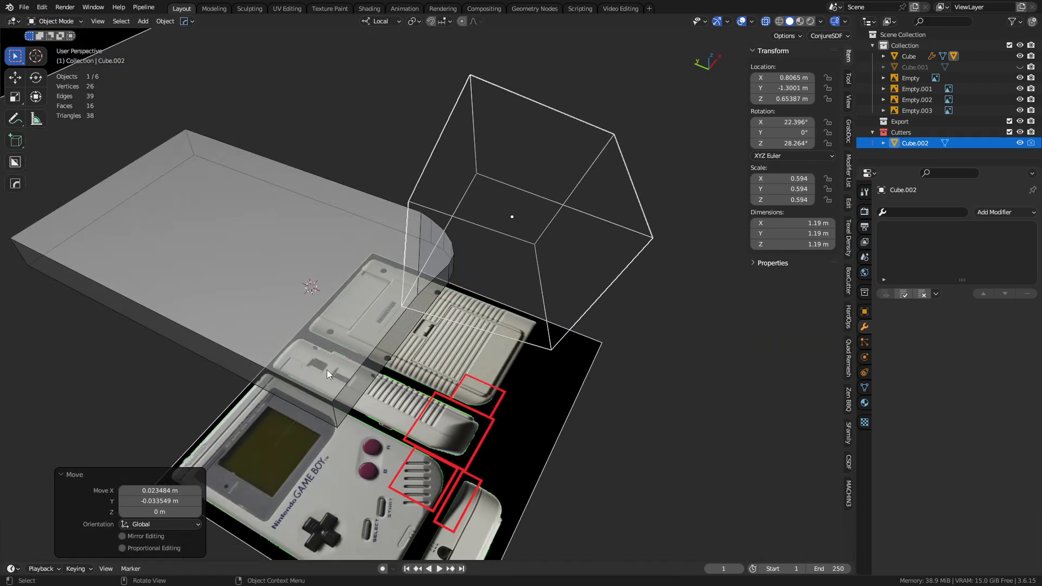
click(326, 370)
click(923, 324)
click(518, 182)
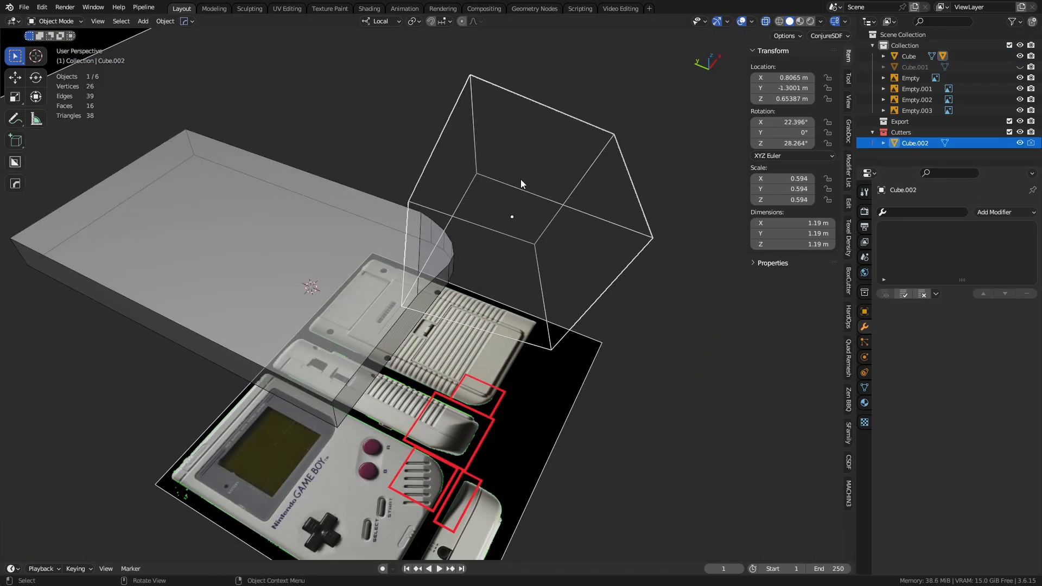
key(Delete)
- Compare the cut shell with the front reference in X-ray and open the shell in Edit Mode
alt+middle_drag(405, 233, 446, 202)
key(alt+z)
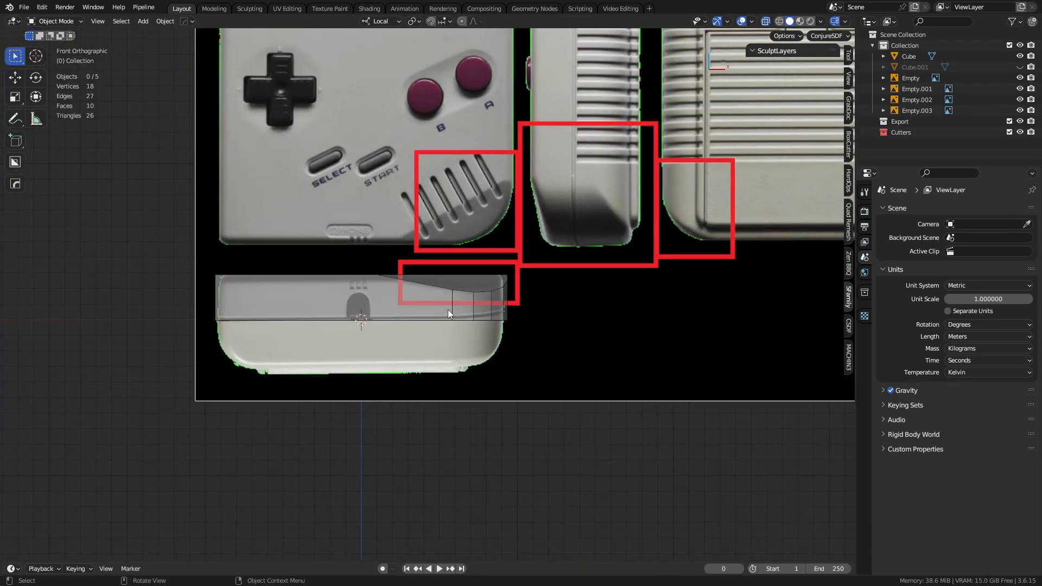
shift+middle_drag(432, 294, 452, 270)
middle_drag(413, 239, 439, 335)
key(alt+z)
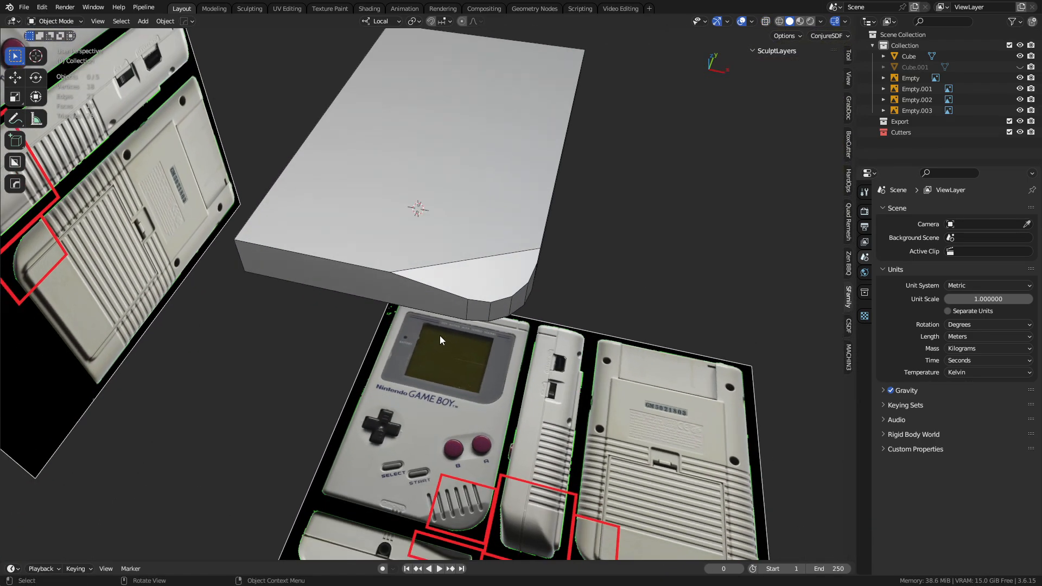
click(393, 279)
middle_drag(393, 279, 390, 269)
shift+middle_drag(293, 329, 370, 305)
key(Tab)
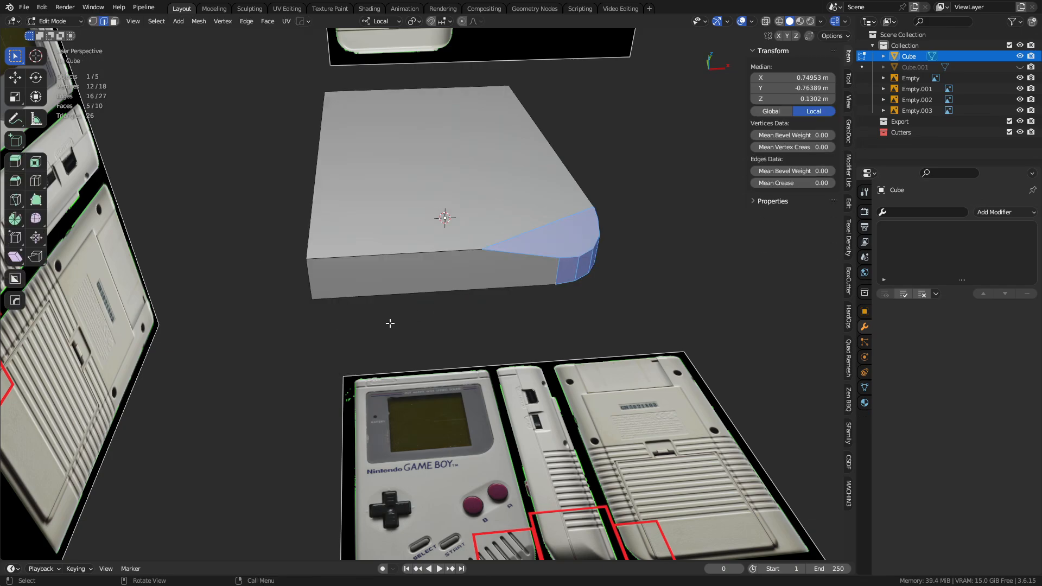
- Select the shell's front-left vertical edge, its left and front top edges, the speaker slope's crease and the slope's front edge
click(337, 270)
shift+middle_drag(340, 265, 467, 295)
key(alt+z)
scroll(466, 294, up, 4)
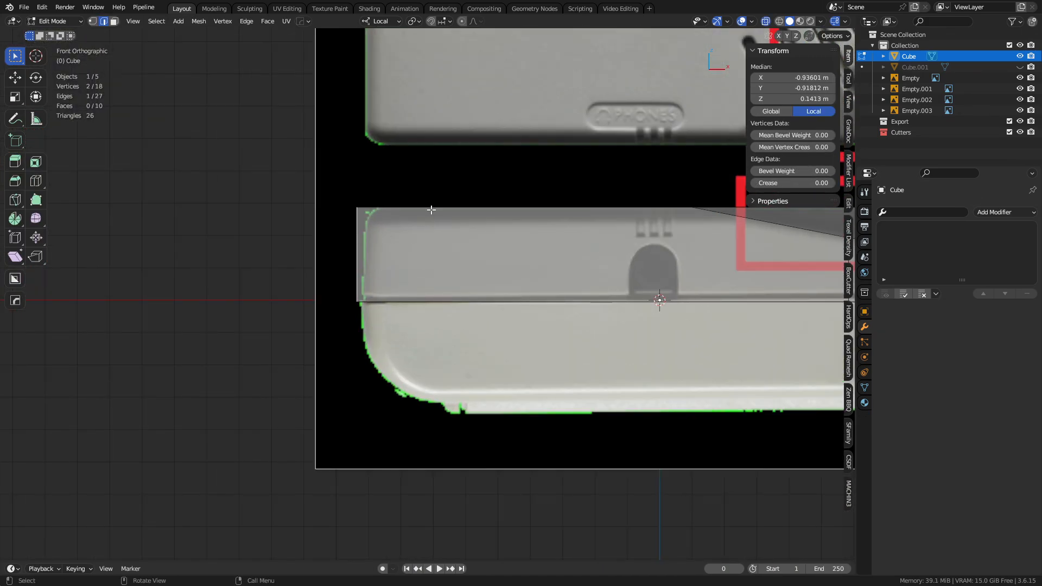
shift+click(361, 244)
middle_drag(359, 213, 379, 285)
shift+click(353, 222)
shift+middle_drag(570, 238, 300, 293)
shift+click(340, 292)
shift+click(350, 328)
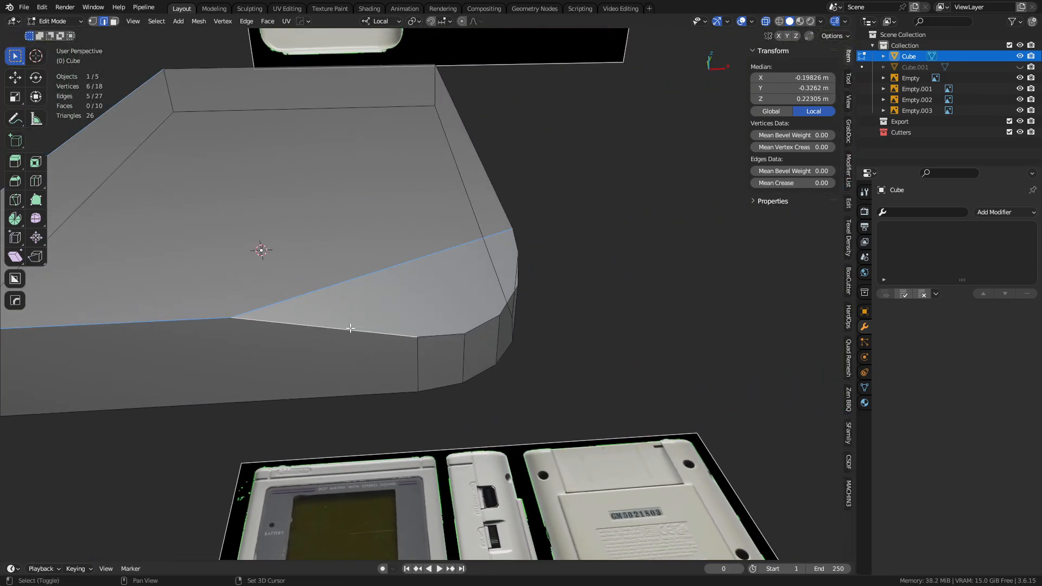
- Extend the selection with the rounded corner's upper rim, the right and back top edges, and both back vertical corner edges
key(f)
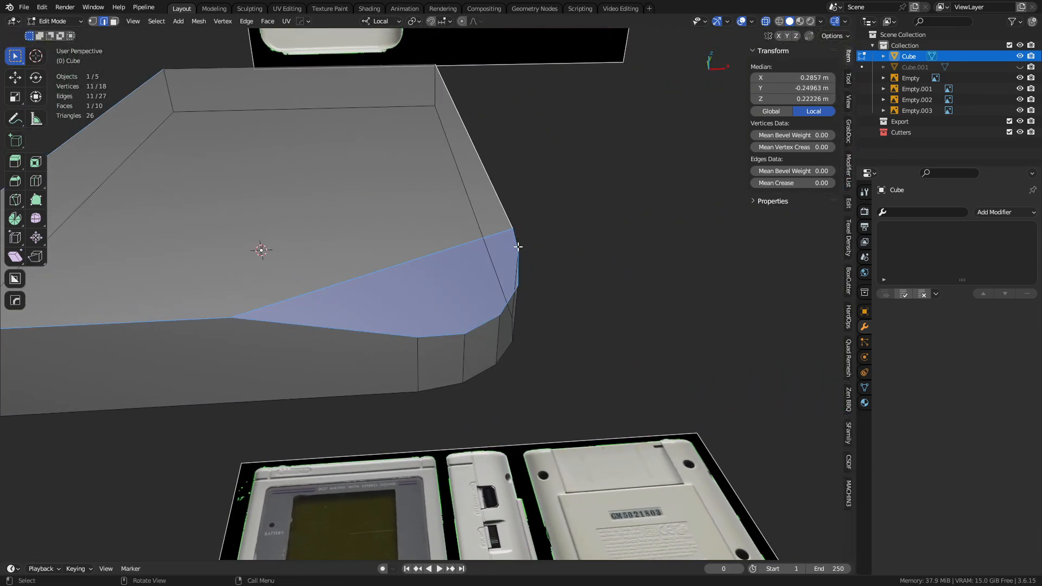
shift+click(380, 75)
key(f)
middle_drag(492, 230, 454, 186)
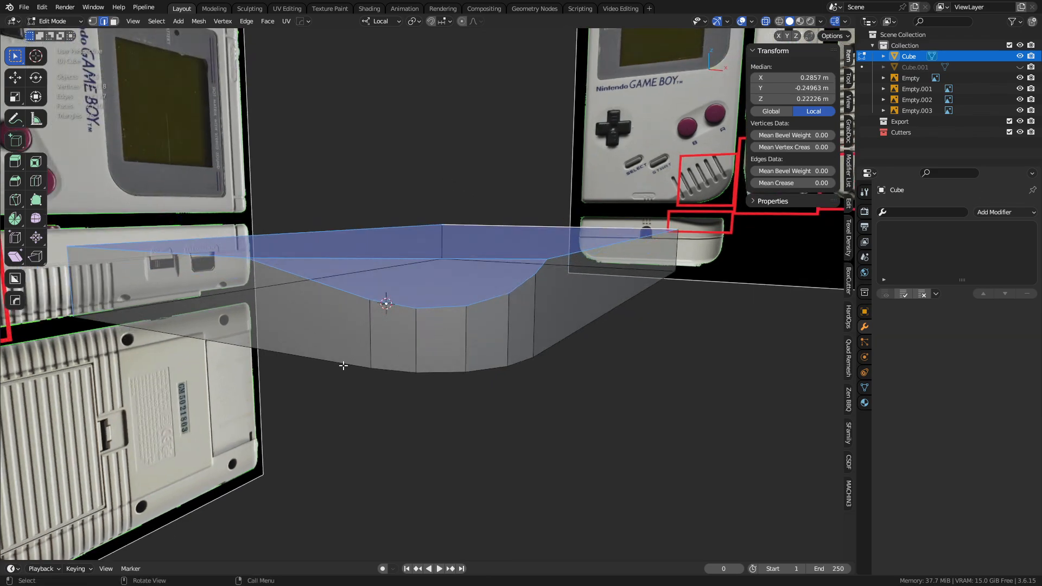
shift+middle_drag(592, 303, 438, 340)
key(alt+z)
middle_drag(749, 296, 421, 313)
shift+click(487, 343)
middle_drag(487, 342, 567, 322)
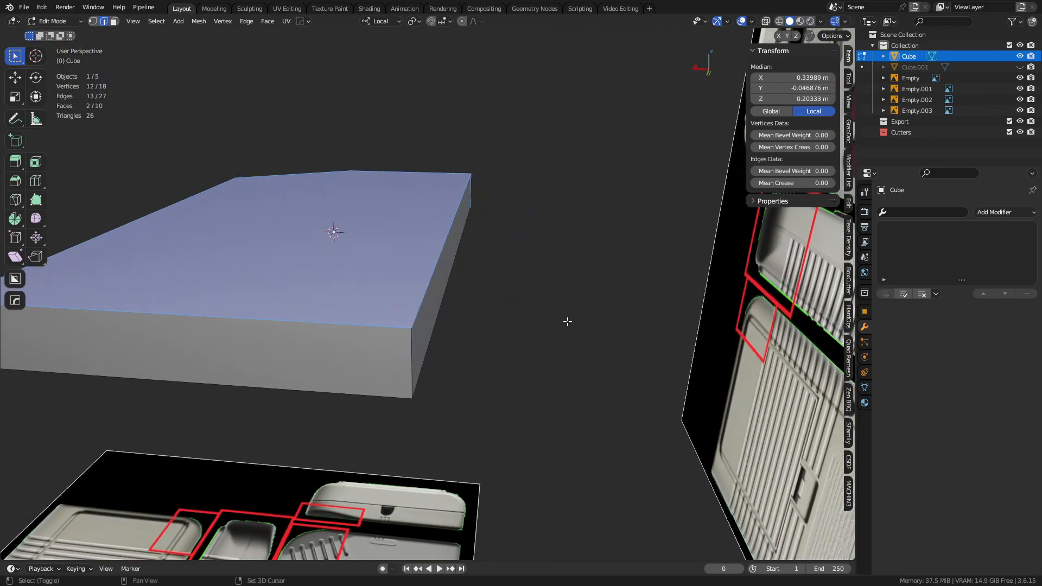
shift+click(410, 355)
middle_drag(409, 355, 297, 444)
scroll(578, 385, up, 2)
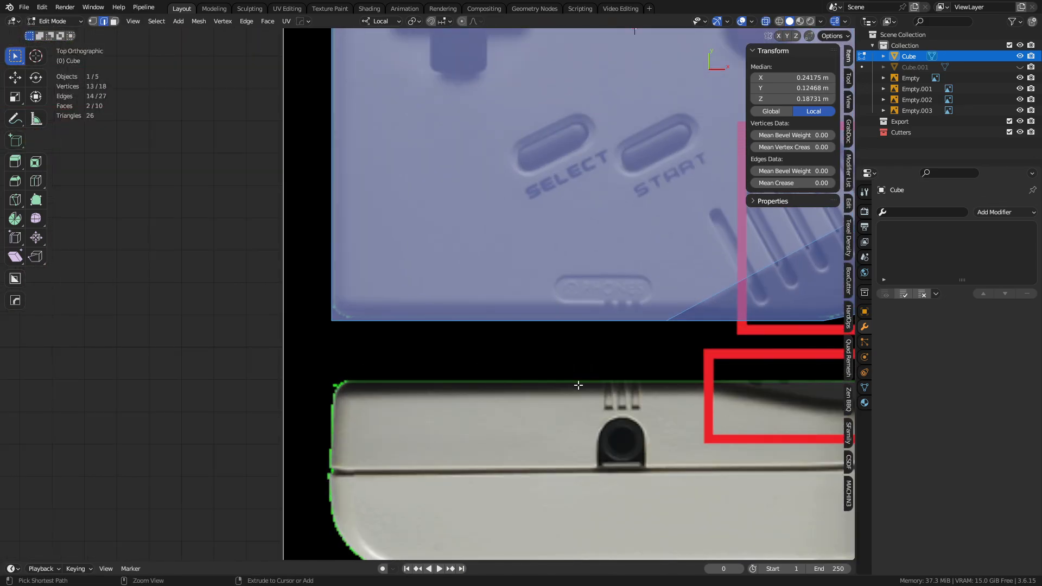
middle_drag(563, 387, 470, 362)
key(alt+z)
key(alt+z)
key(ctrl+b)
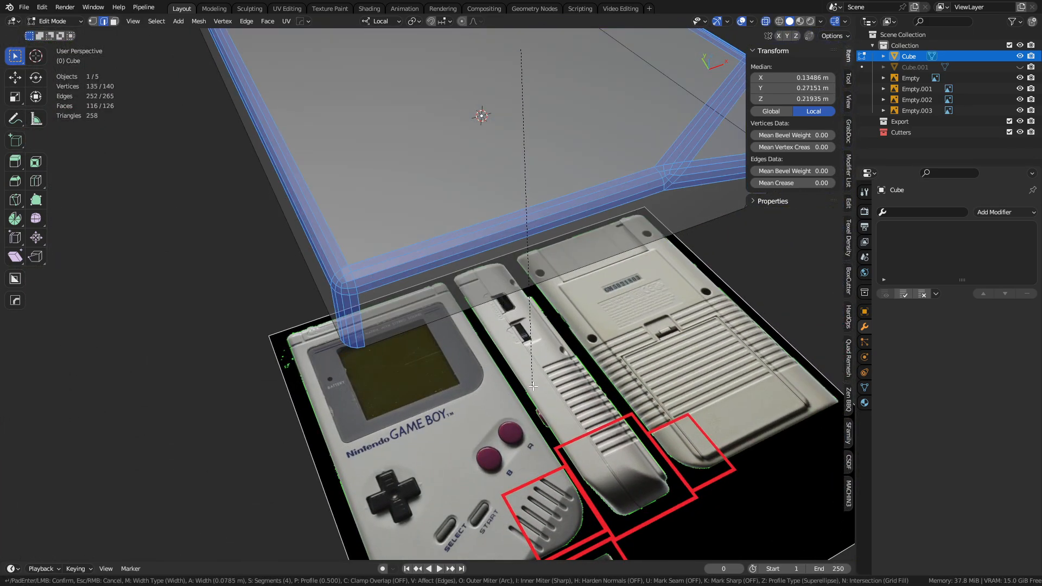
scroll(540, 387, down, 5)
scroll(539, 387, up, 1)
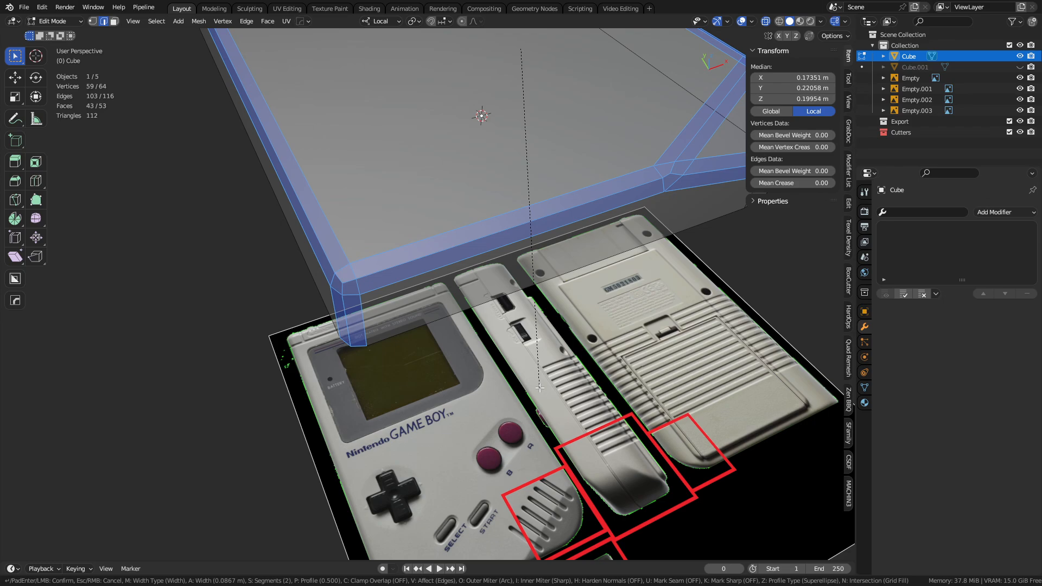
right_click(540, 388)
- Try a 0.0813 m bevel with 2 segments on the selected edges in top view, and undo it
middle_drag(540, 387, 507, 395)
key(ctrl+b)
scroll(535, 400, down, 3)
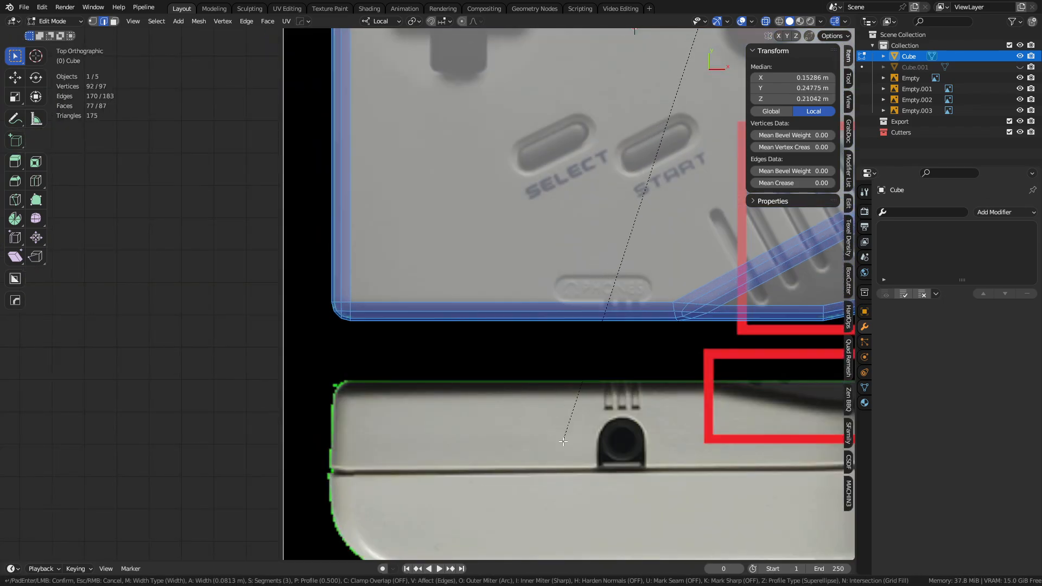
scroll(565, 443, down, 1)
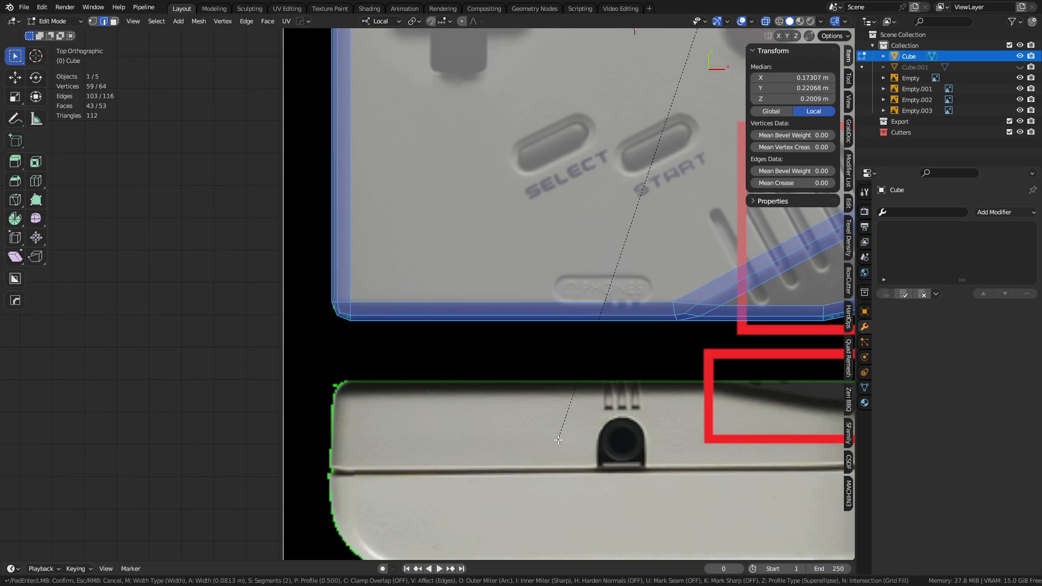
click(558, 440)
shift+middle_drag(558, 439, 443, 408)
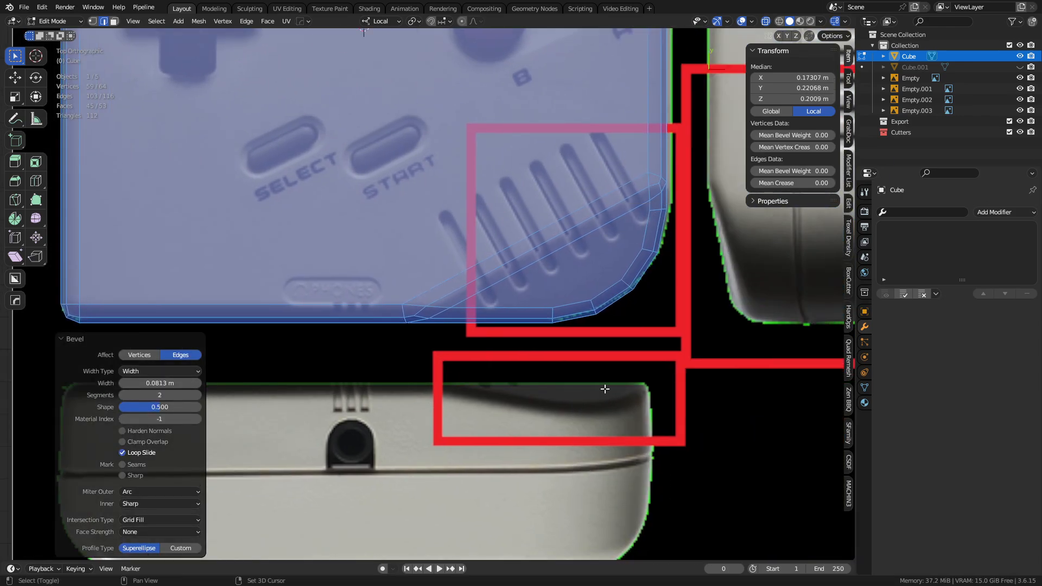
shift+middle_drag(605, 389, 592, 396)
scroll(524, 385, up, 3)
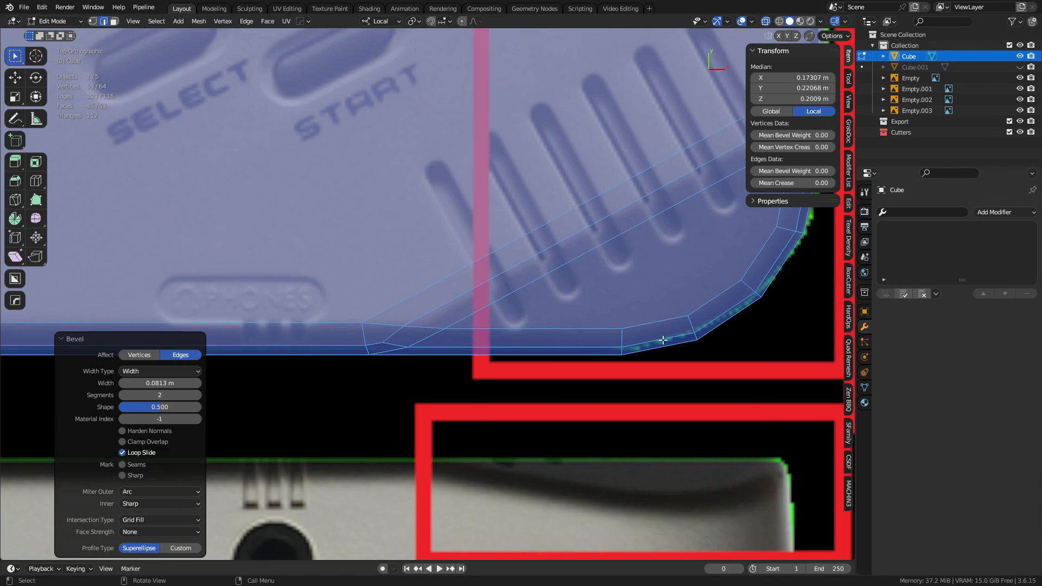
shift+middle_drag(663, 340, 523, 345)
key(ctrl+z)
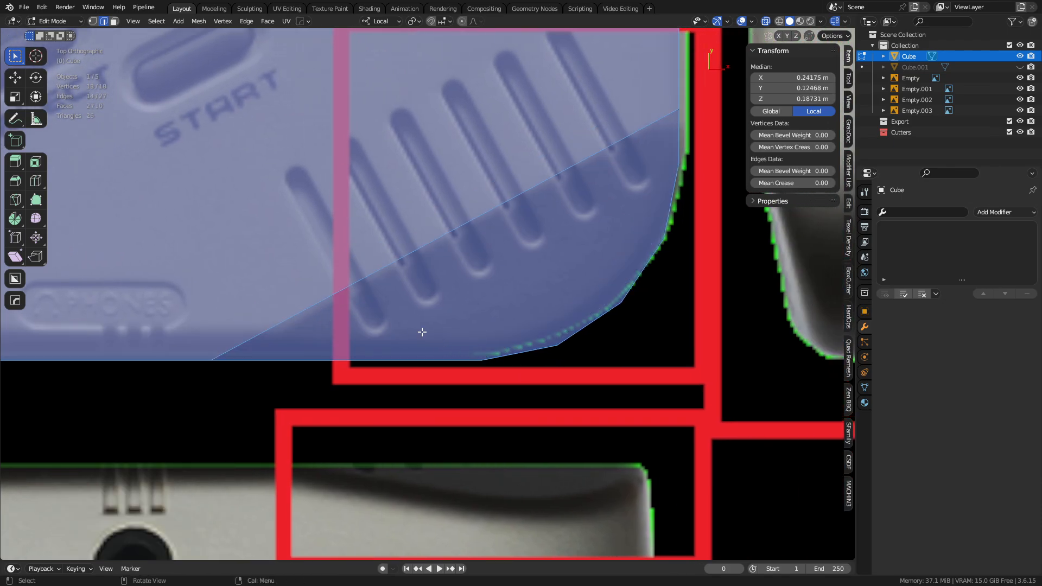
- Deselect the speaker slope's crease and bevel the remaining rim and corner edges by 0.047 m with 2 segments
middle_drag(422, 332, 348, 172)
shift+click(344, 170)
alt+middle_drag(481, 280, 483, 345)
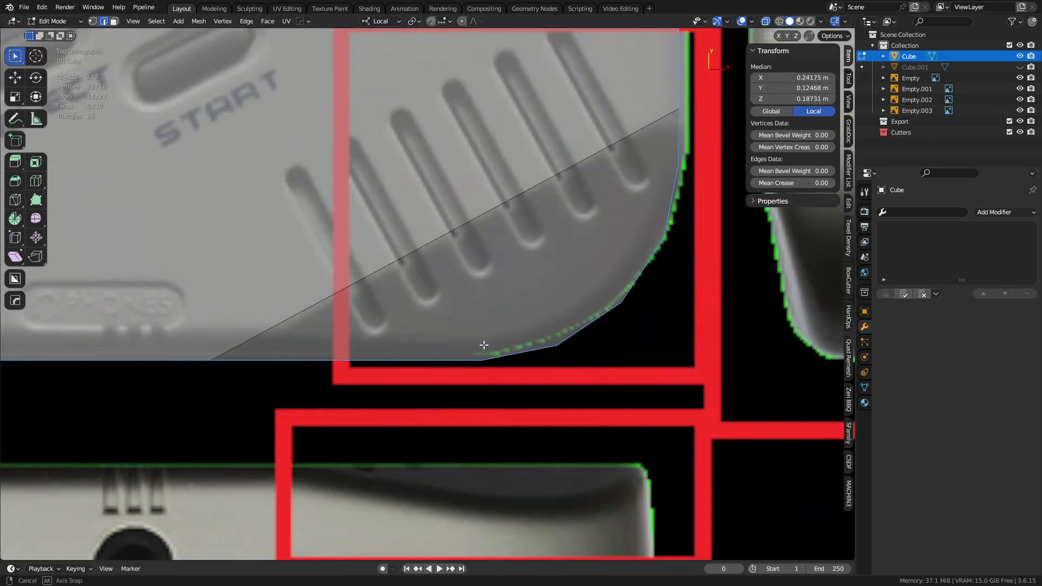
key(ctrl+b)
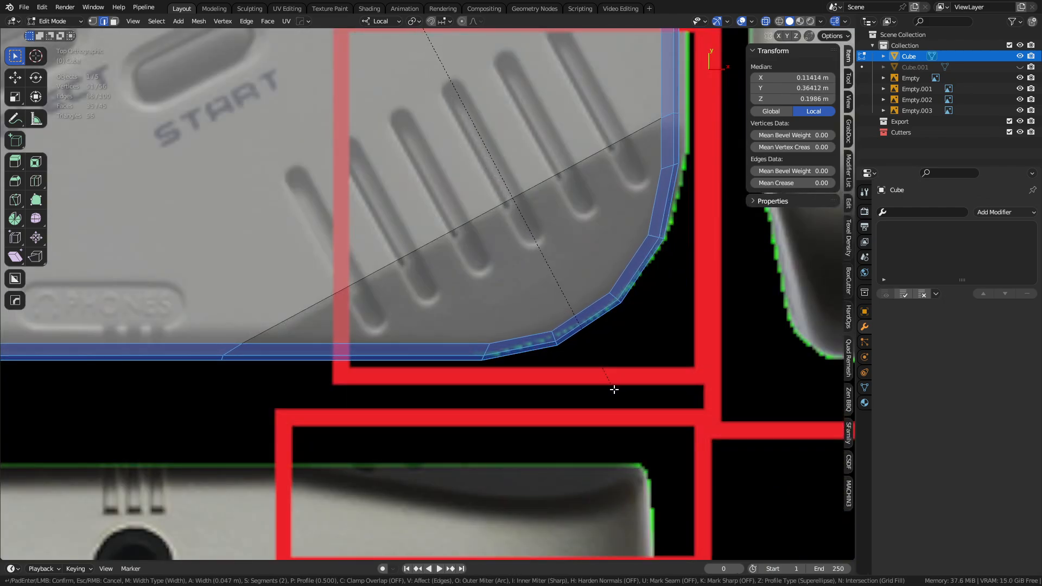
click(614, 389)
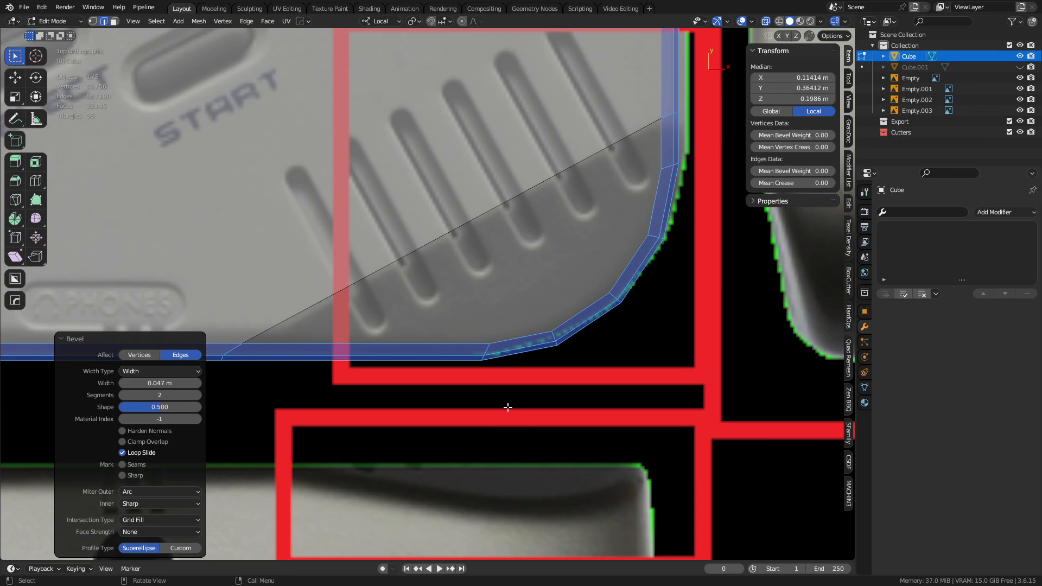
- Bevel the speaker slope's crease edge by 0.0443 m with 2 segments
click(298, 314)
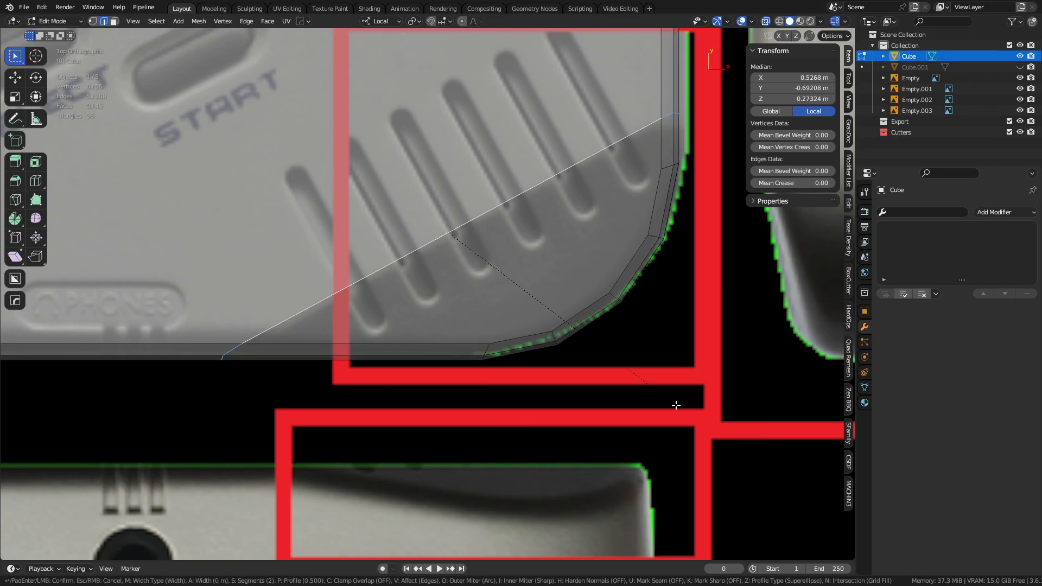
key(ctrl+b)
scroll(701, 416, down, 1)
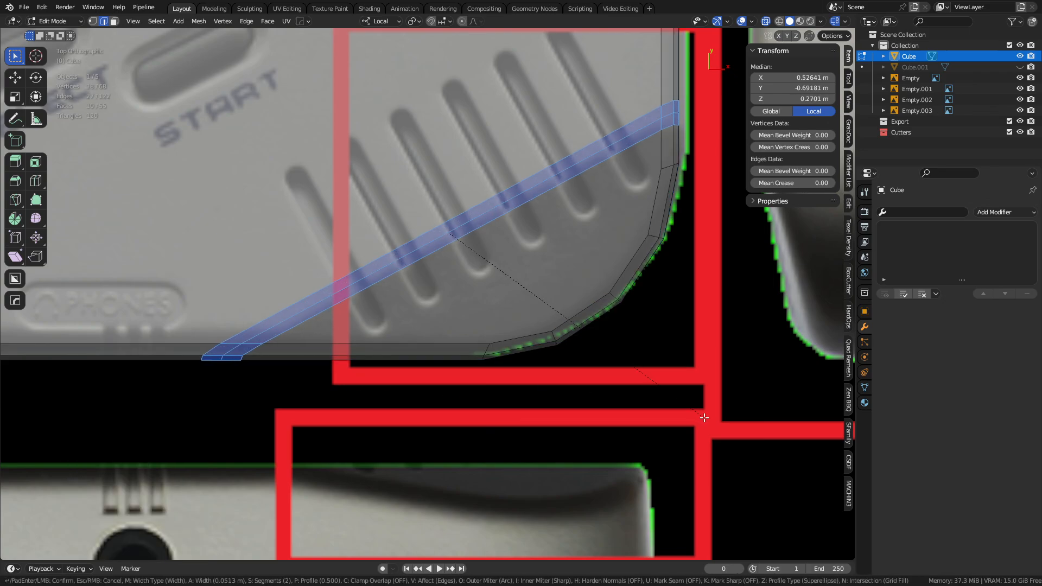
click(702, 416)
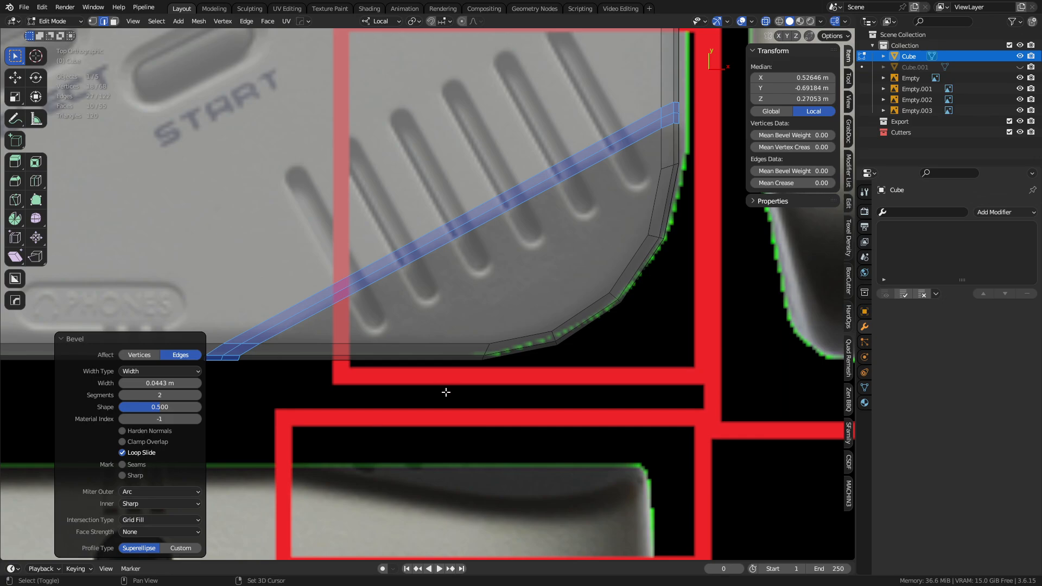
- Inspect the beveled rim and the speaker slope's bevel from several angles in Object Mode
middle_drag(513, 393, 385, 321)
key(ctrl+Tab)
click(451, 304)
click(535, 339)
scroll(546, 323, down, 3)
click(305, 258)
middle_drag(305, 257, 439, 216)
shift+middle_drag(376, 246, 416, 305)
- Knife-cut vertical edges down the shell's bottom side wall from the speaker crease bevel's vertices to the lower rim
key(Tab)
key(1)
scroll(426, 301, up, 3)
scroll(370, 303, down, 2)
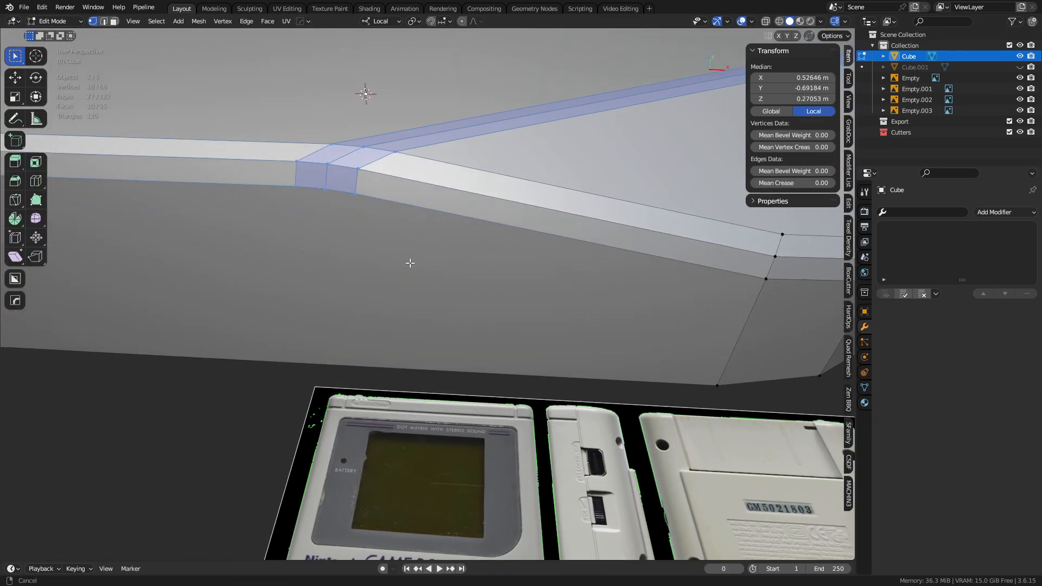
key(a)
key(alt+a)
key(k)
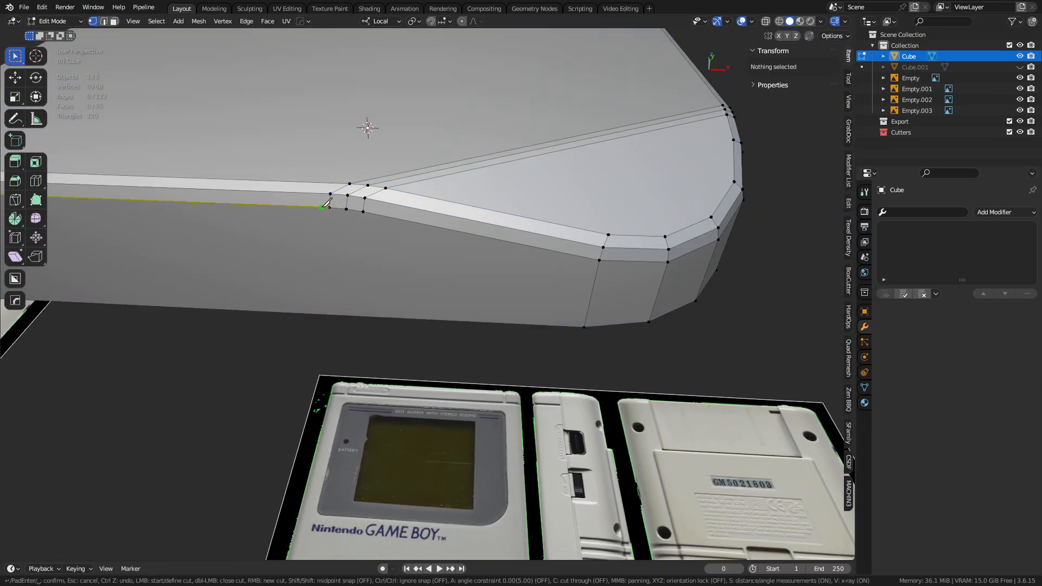
click(329, 207)
click(342, 315)
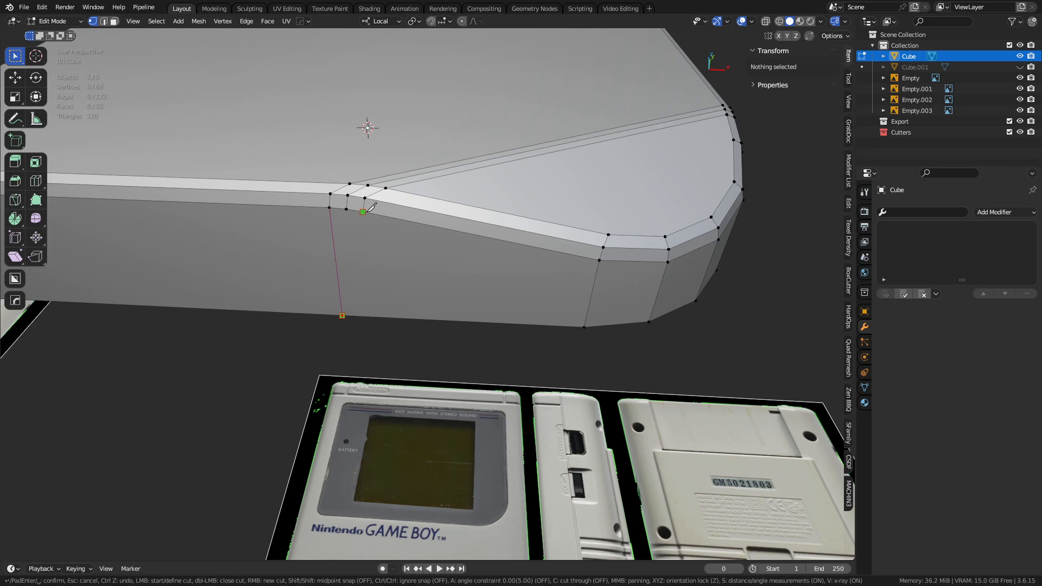
click(363, 212)
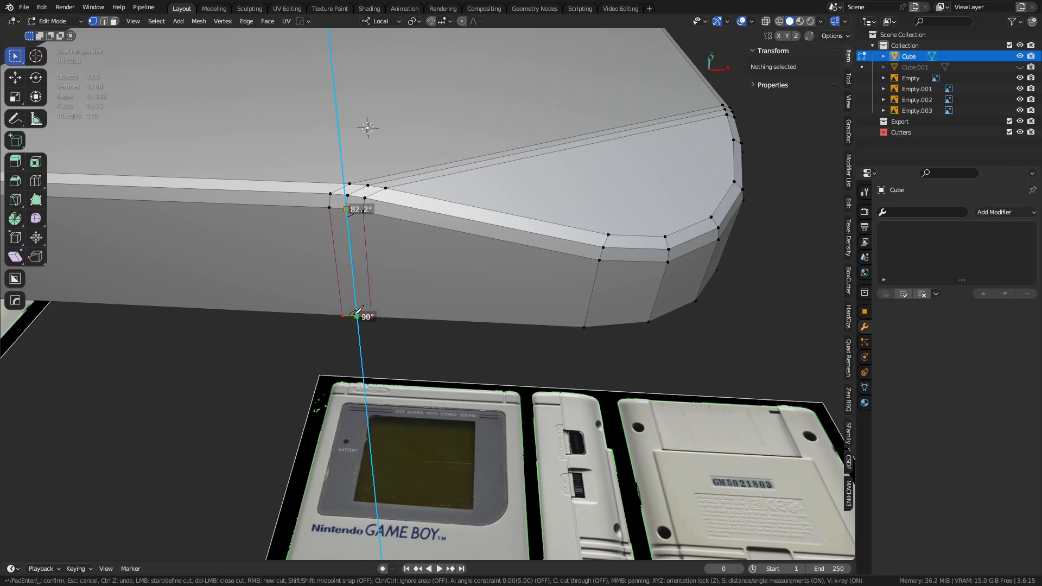
- Add matching vertical Knife cuts down the shell's right side wall below the crease bevel's vertices and confirm them
middle_drag(586, 191, 455, 254)
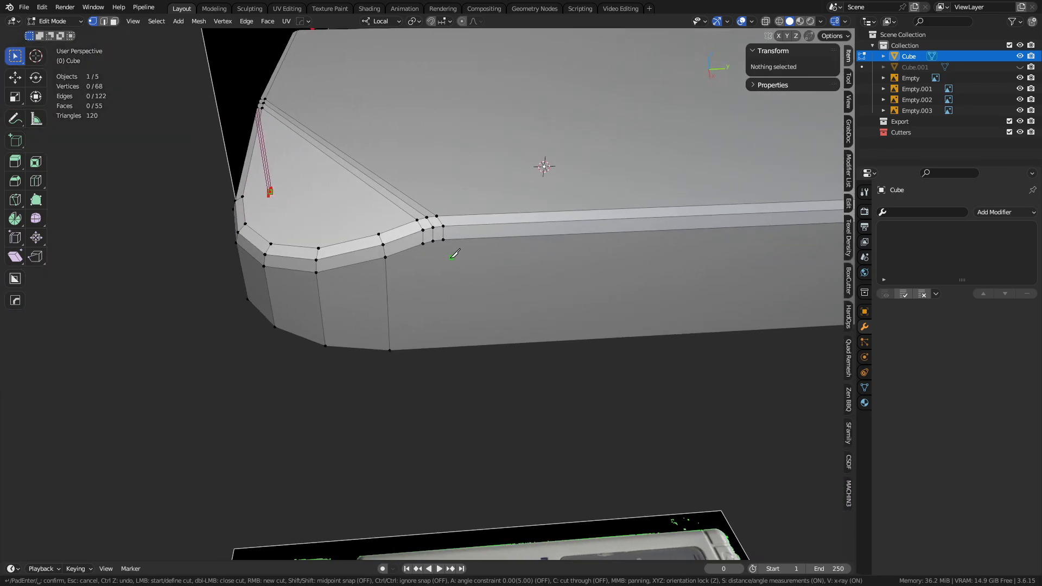
click(424, 244)
click(424, 349)
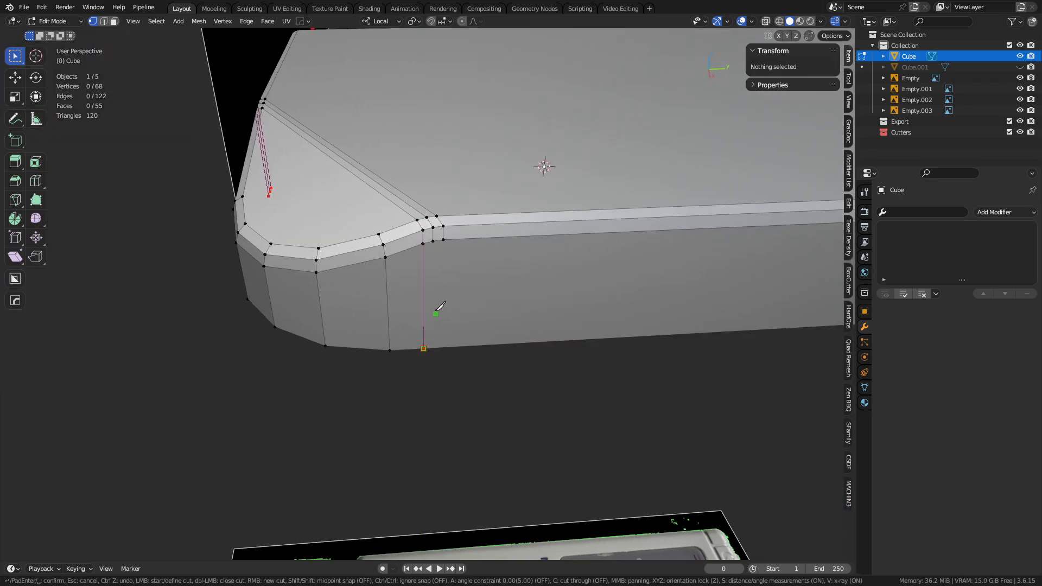
click(433, 242)
click(433, 348)
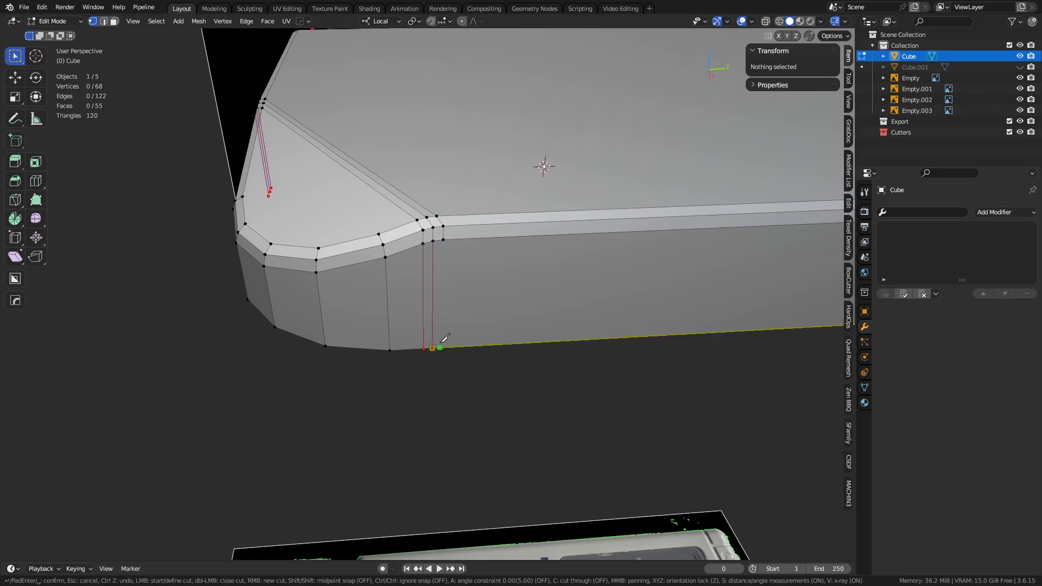
key(Return)
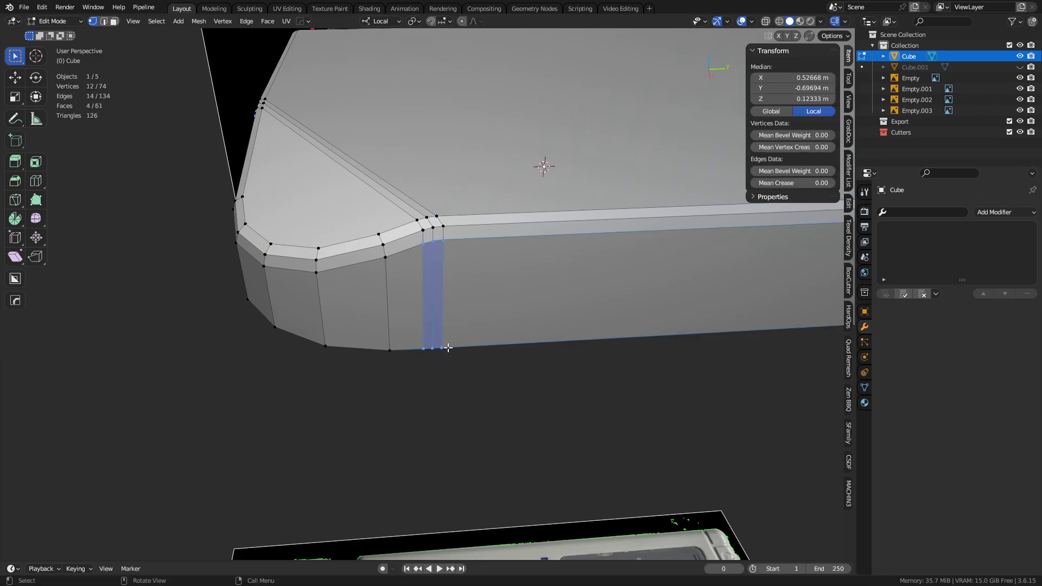
- In see-through top view, place the 3D cursor on the first speaker slot and add a cube there in Object Mode
middle_drag(451, 349, 585, 291)
key(alt+z)
key(alt+a)
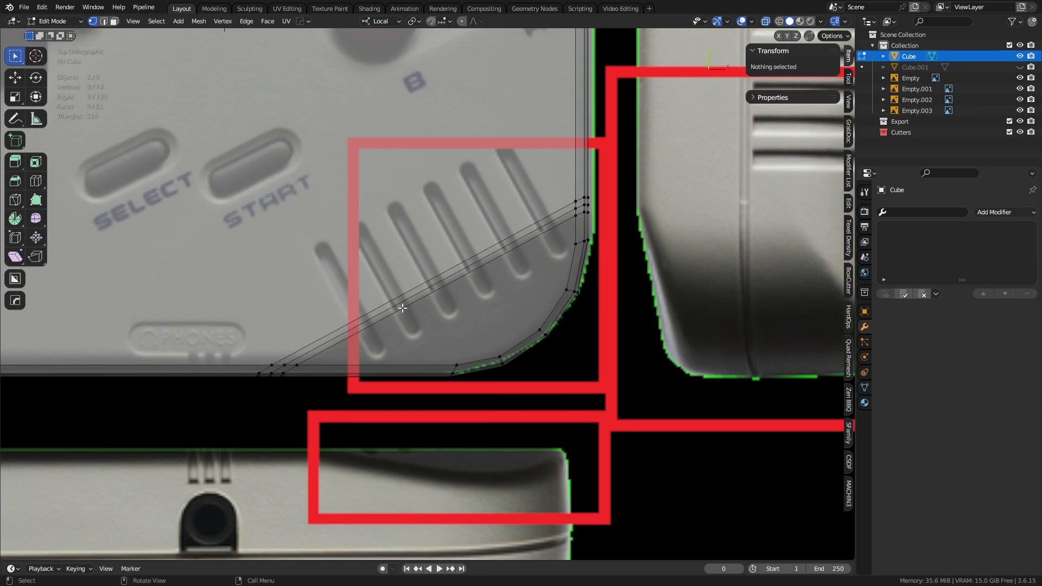
key(Tab)
shift+middle_drag(313, 312, 345, 283)
key(a)
key(a)
scroll(384, 278, up, 1)
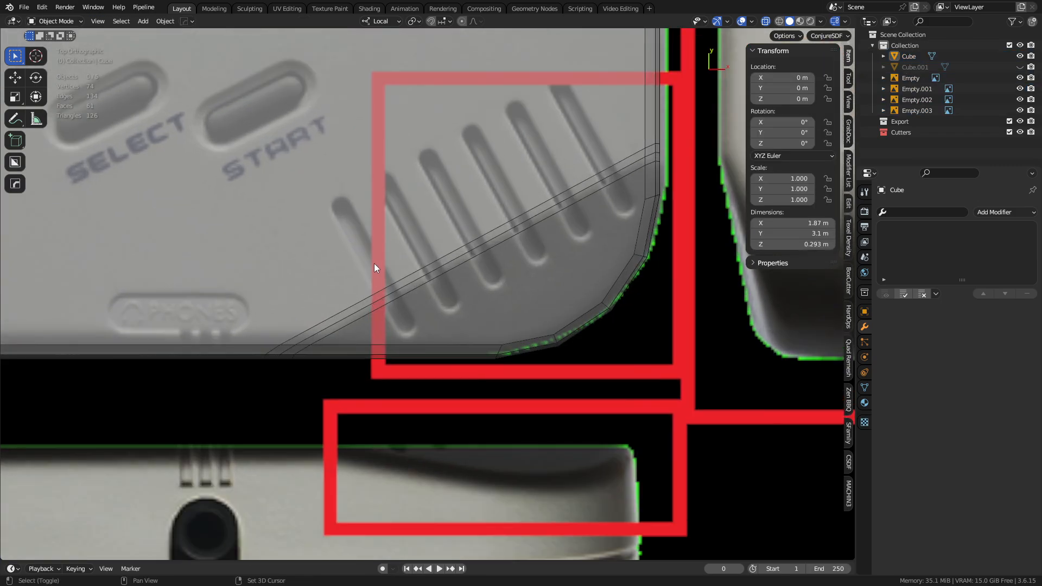
shift+right_click(371, 262)
key(shift+a)
mouse_move(519, 286)
click(610, 308)
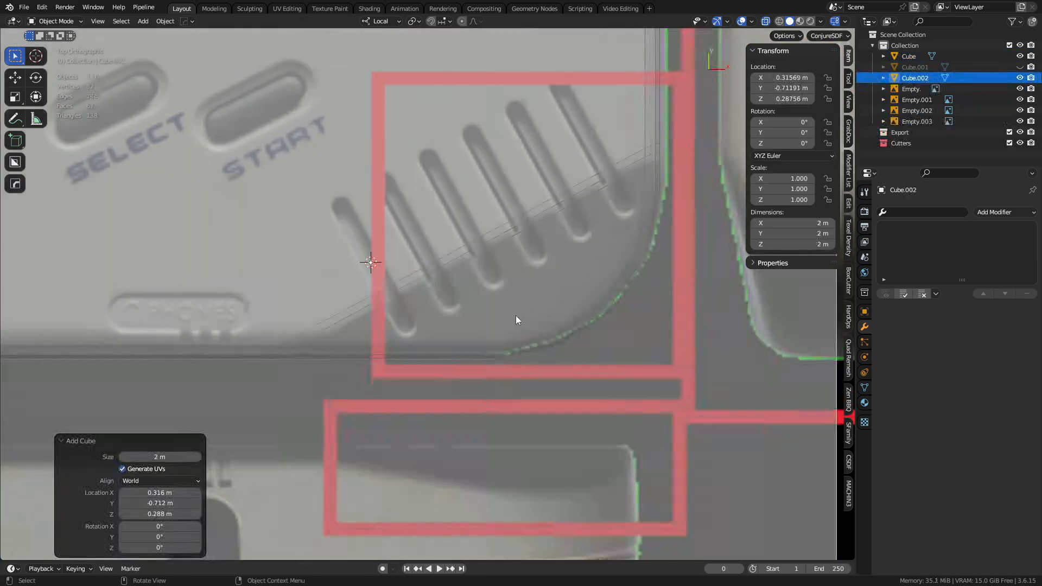
- Scale the new cube's mesh to 0.055 and rotate the object about 30° to follow the speaker slot's angle
key(Tab)
key(s)
click(338, 301)
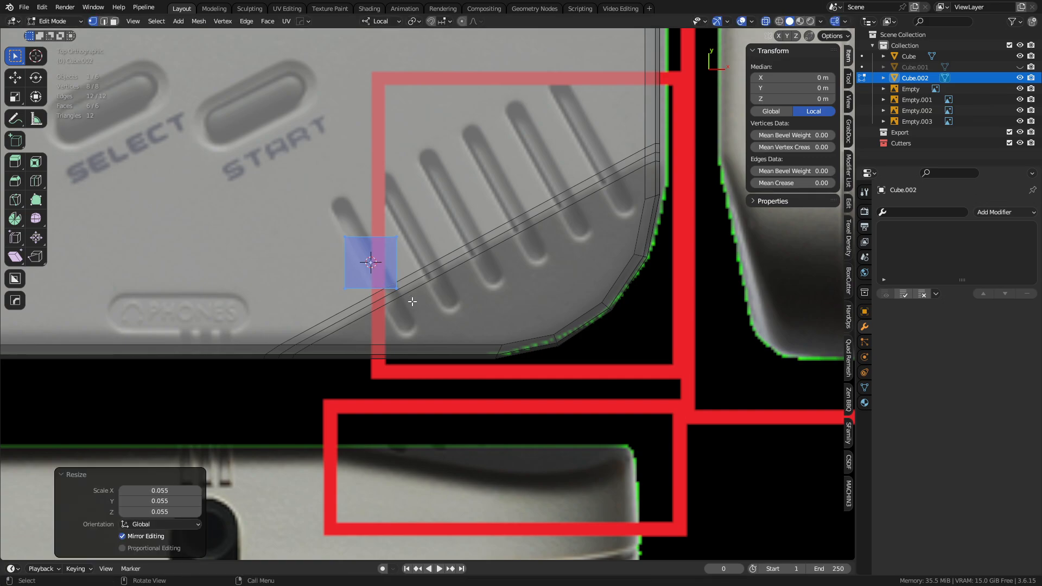
key(Tab)
key(r)
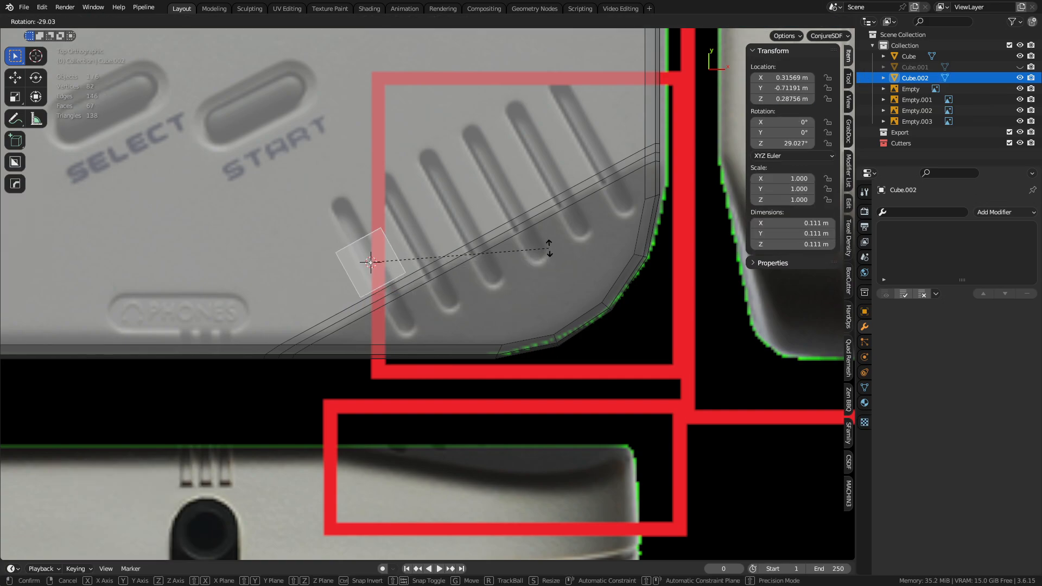
click(549, 251)
- Narrow the cube's mesh along local X to about 0.046 m, and refine its Z rotation to about 28.7°
key(Tab)
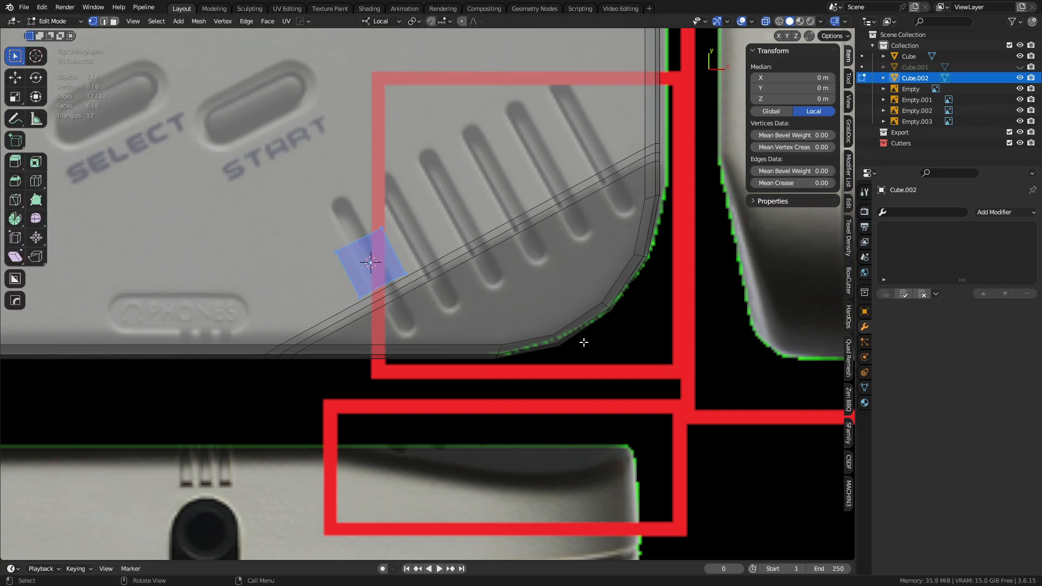
key(s)
key(x)
key(x)
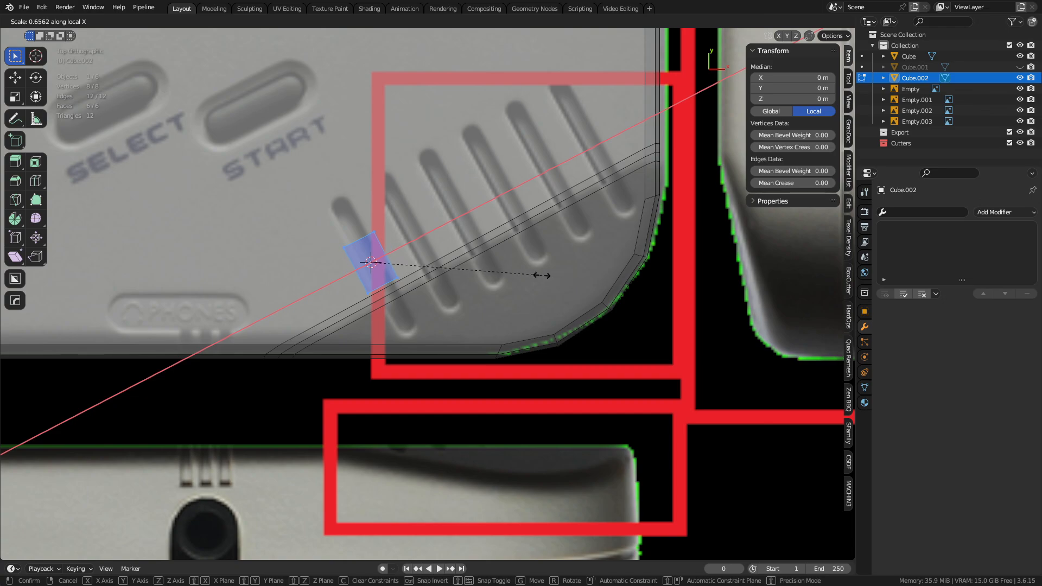
click(478, 269)
key(Tab)
key(r)
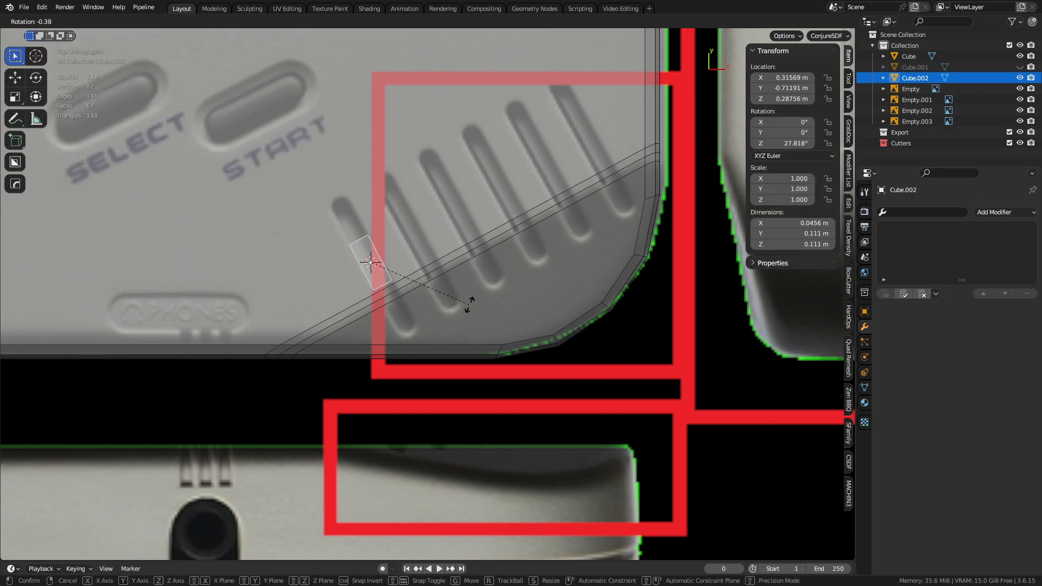
click(480, 284)
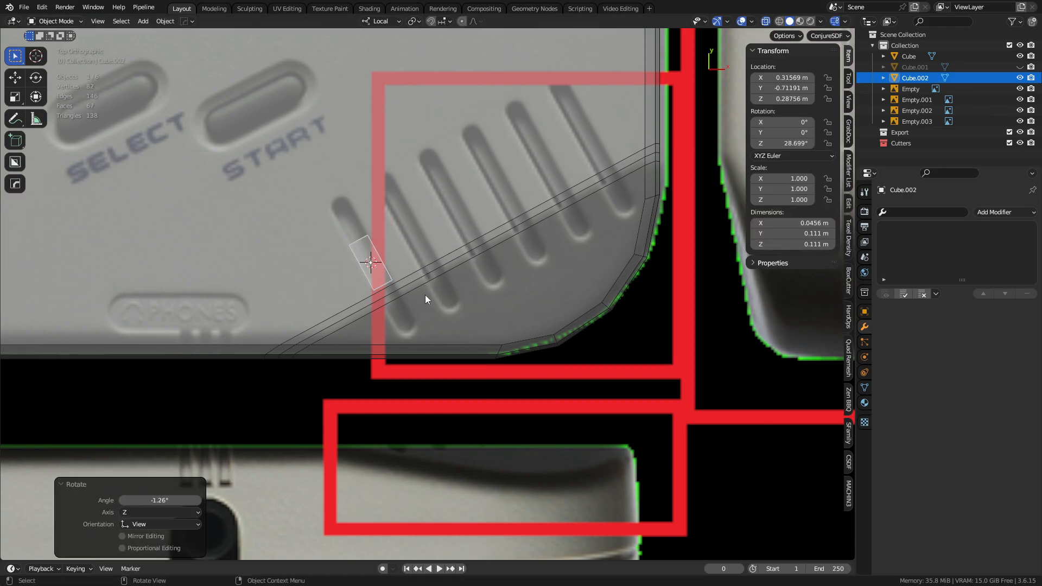
- Add an Array modifier to the slot cube with count 6 and a constant X offset of about 0.1086 m
key(q)
click(401, 318)
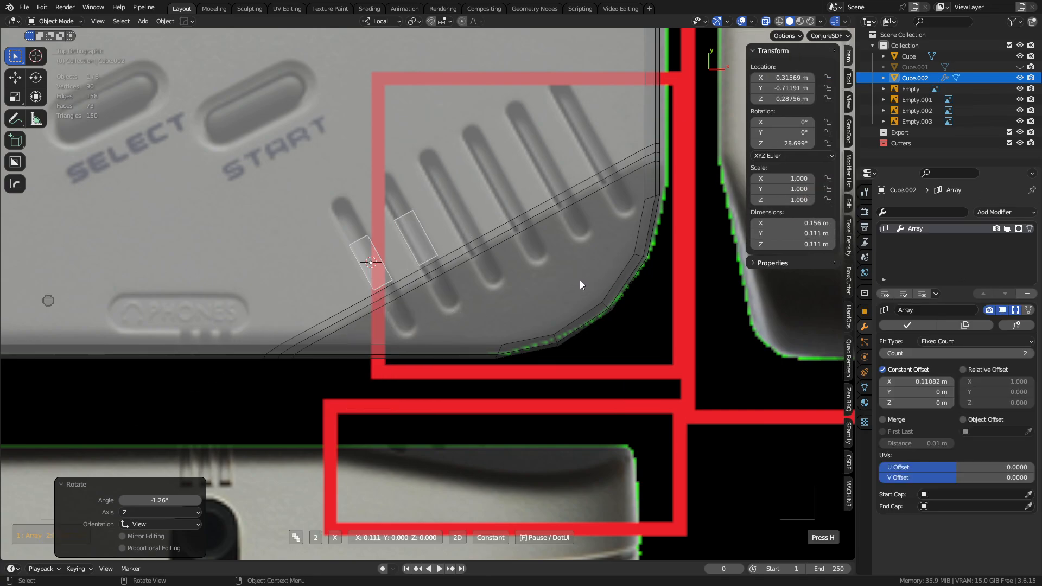
scroll(579, 280, up, 3)
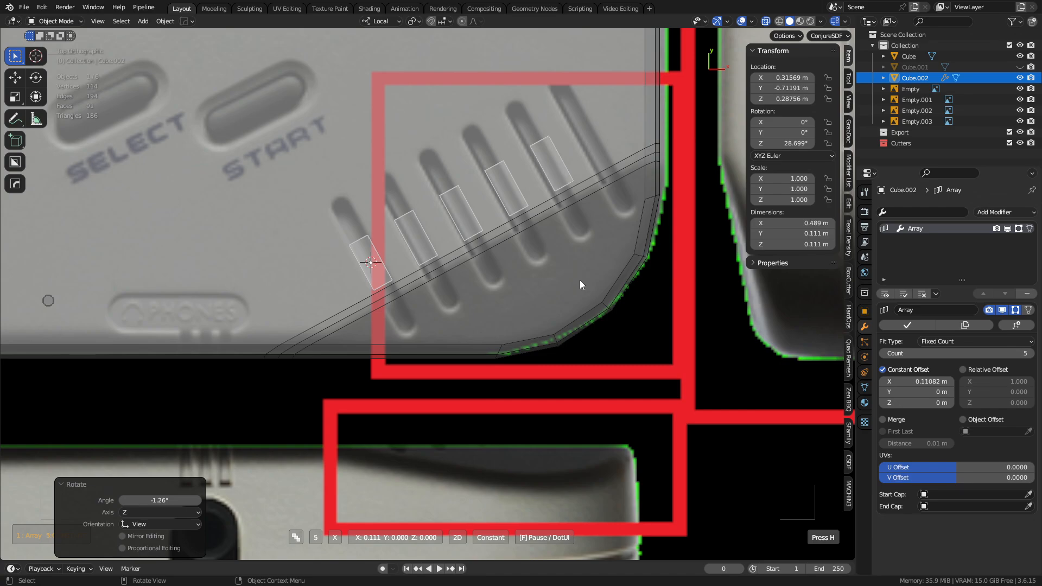
scroll(579, 280, up, 1)
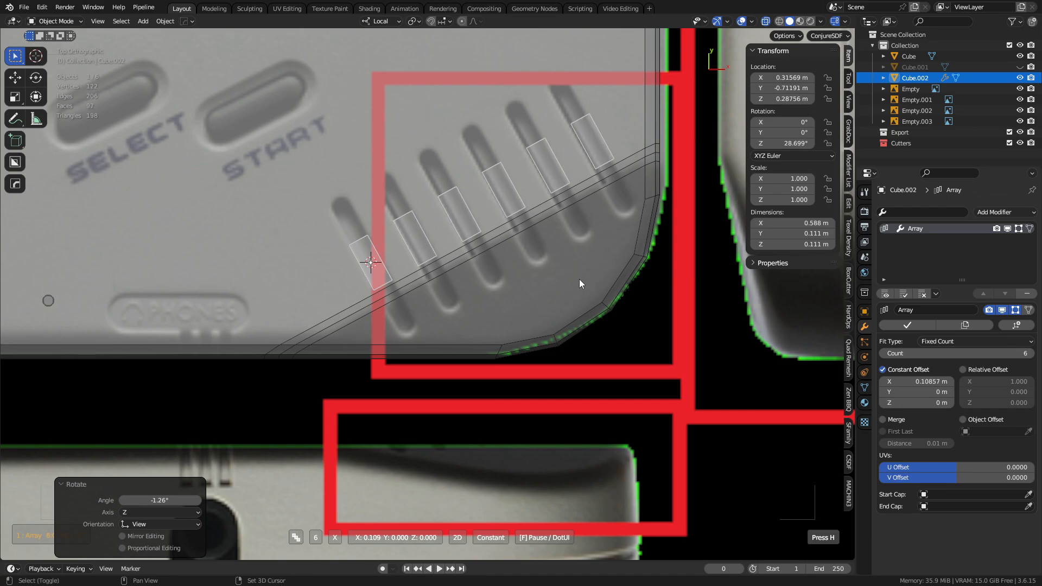
click(579, 279)
- Scale the slot mesh along local Y by about 3.04 to match the length of the reference speaker slot
scroll(418, 255, up, 4)
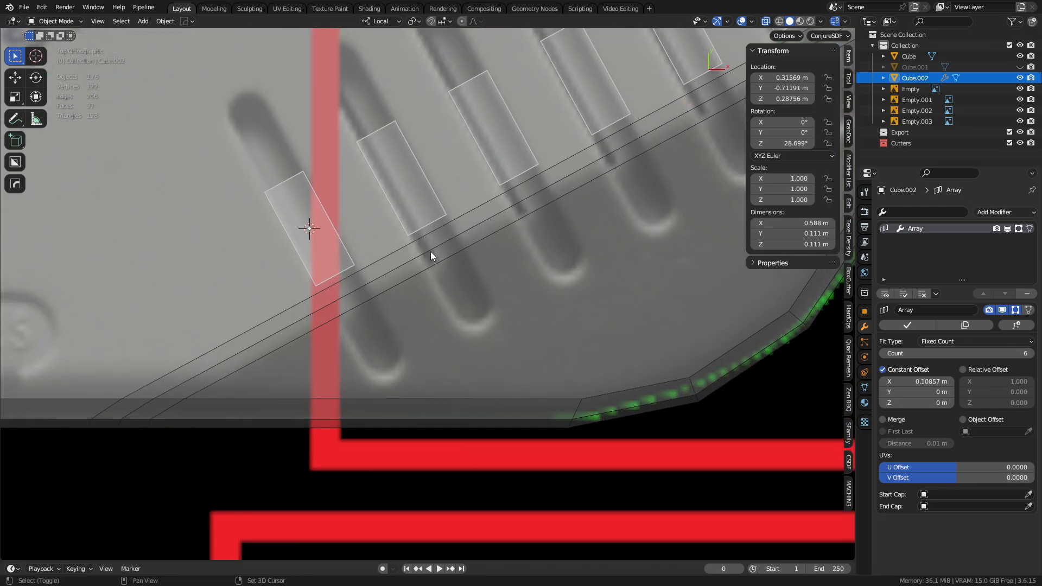
shift+middle_drag(431, 256, 425, 324)
key(Tab)
key(s)
key(y)
key(y)
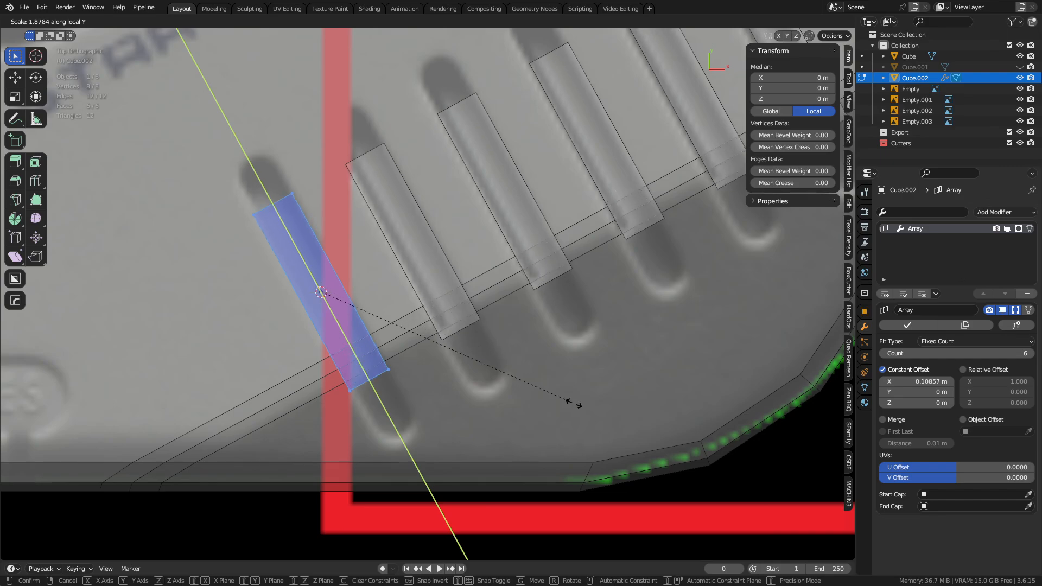
click(672, 471)
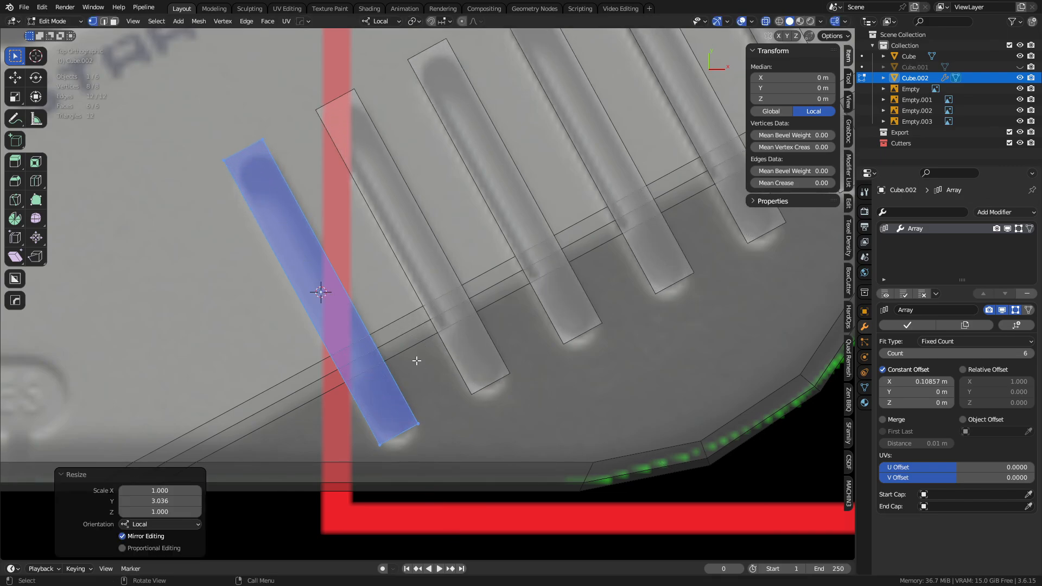
- Add one loop cut across the slot mesh and slide it by a factor of 0.461 towards the speaker crease
scroll(416, 361, down, 2)
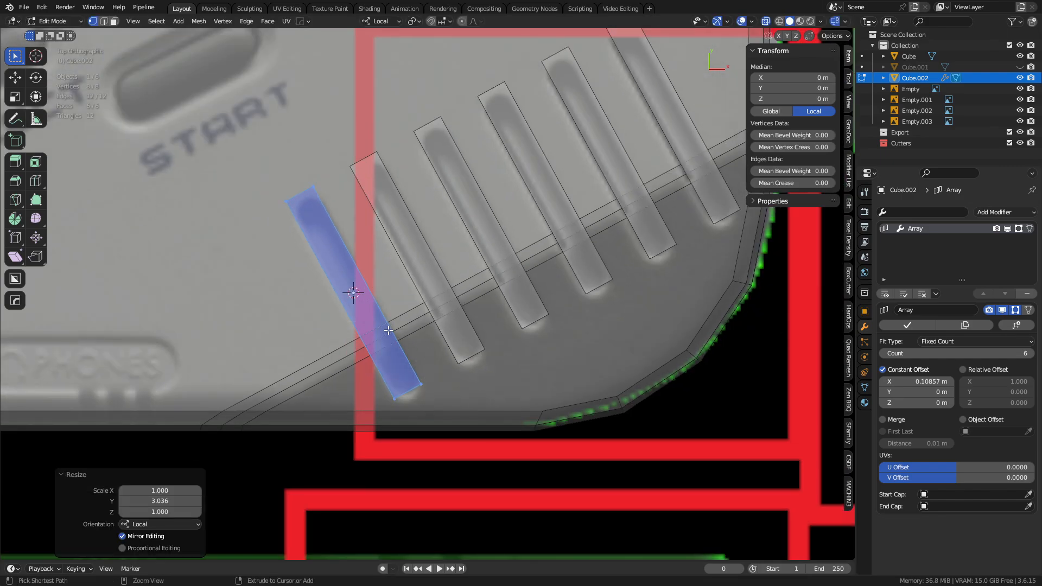
key(ctrl+r)
click(396, 350)
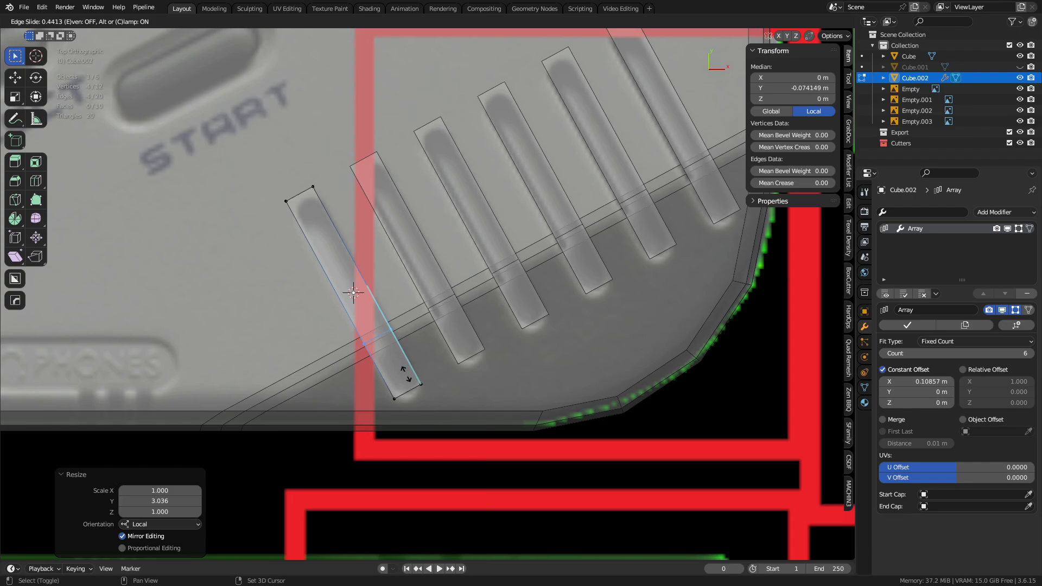
click(423, 386)
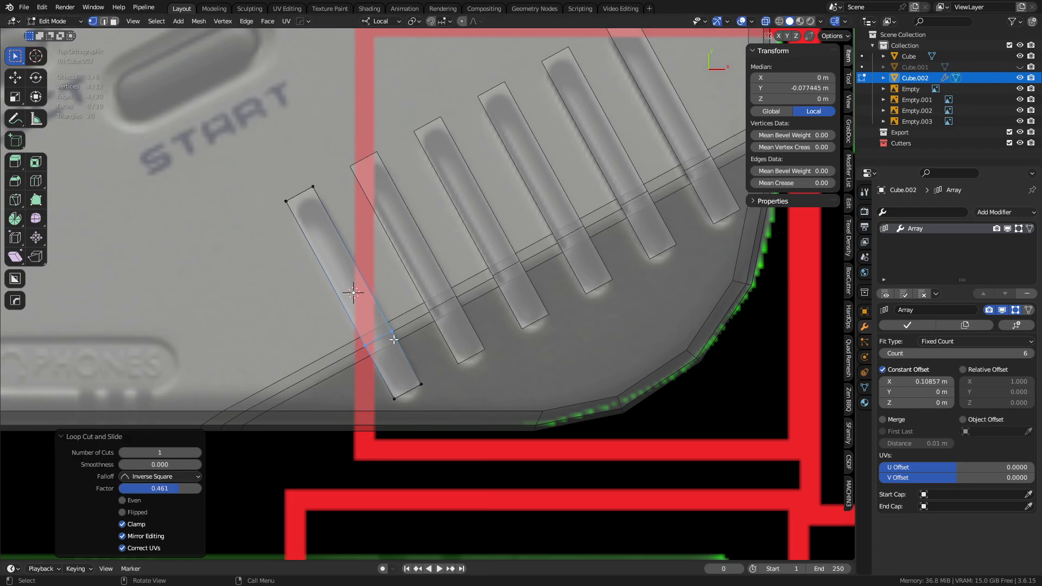
- Return to Object Mode and rotate the slot array to about 28.3° on Z to align it with the reference slots
shift+middle_drag(531, 308, 414, 327)
shift+middle_drag(512, 291, 478, 309)
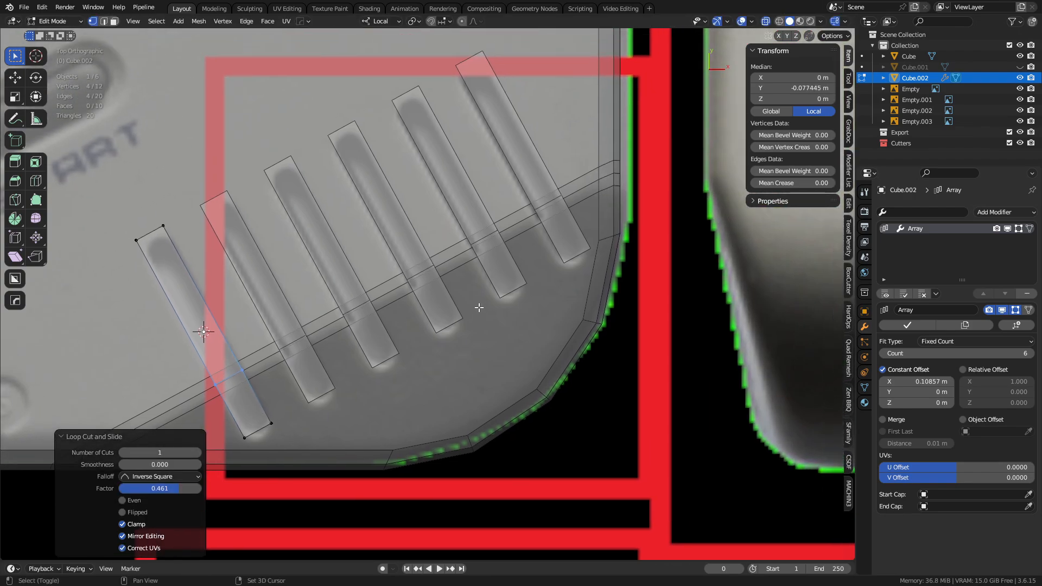
key(ctrl+Tab)
click(467, 268)
key(r)
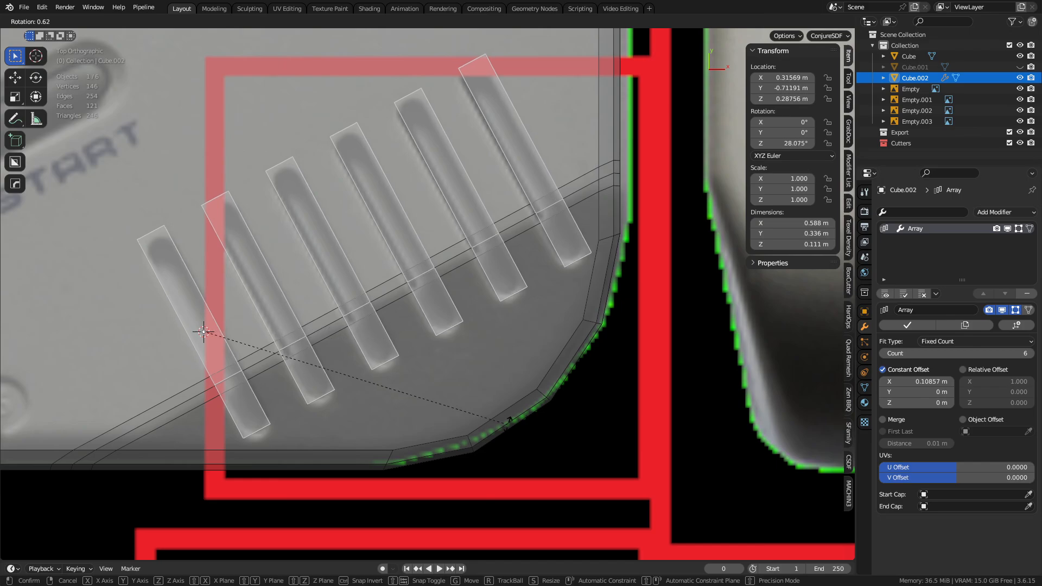
click(516, 389)
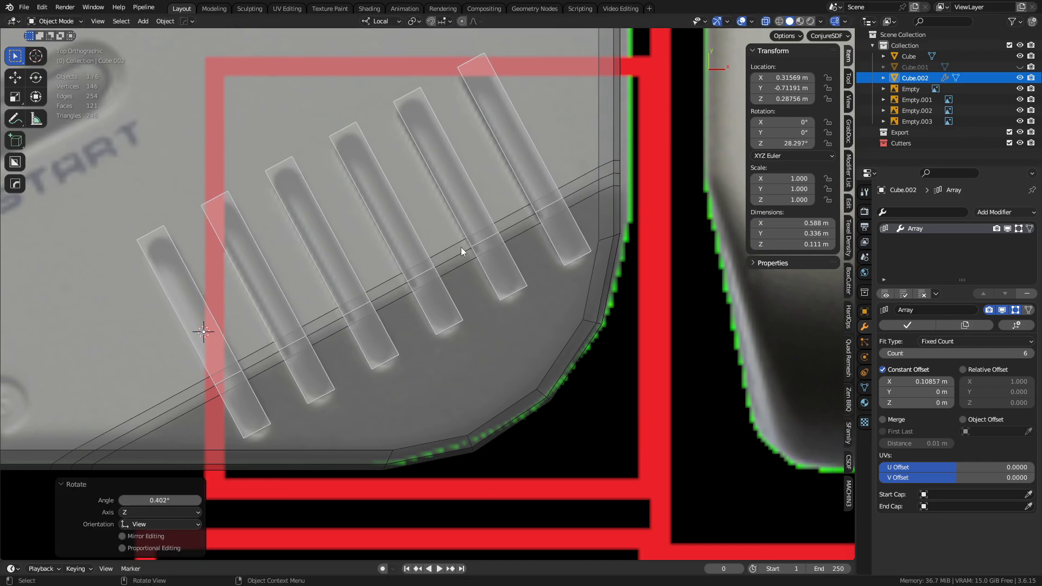
- Bevel the slot mesh's vertical end edges by 0.0793 m with 2 segments to round both ends
shift+middle_drag(394, 336, 512, 301)
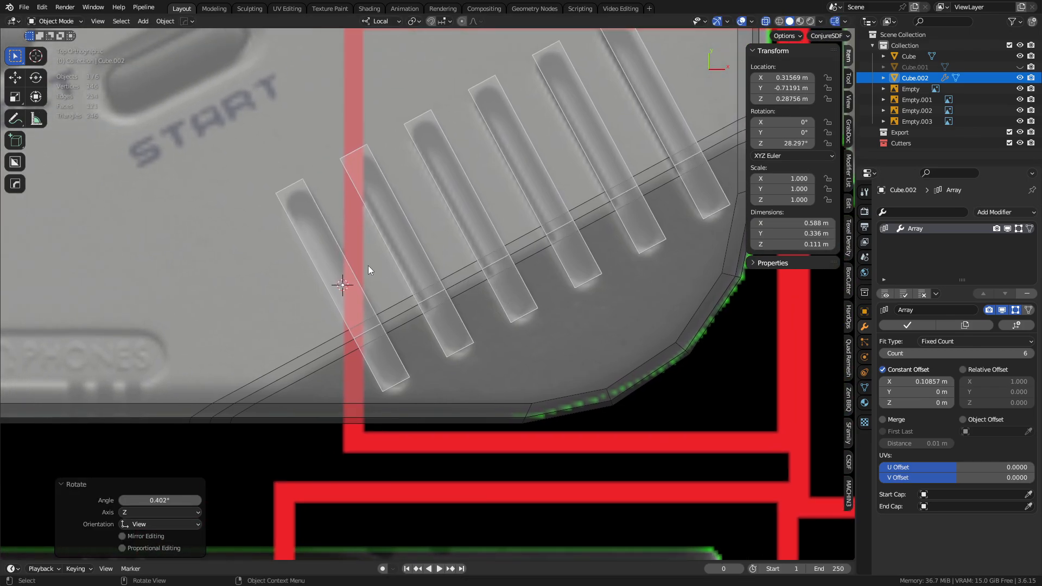
key(Tab)
middle_drag(438, 361, 425, 248)
click(407, 239)
shift+click(445, 227)
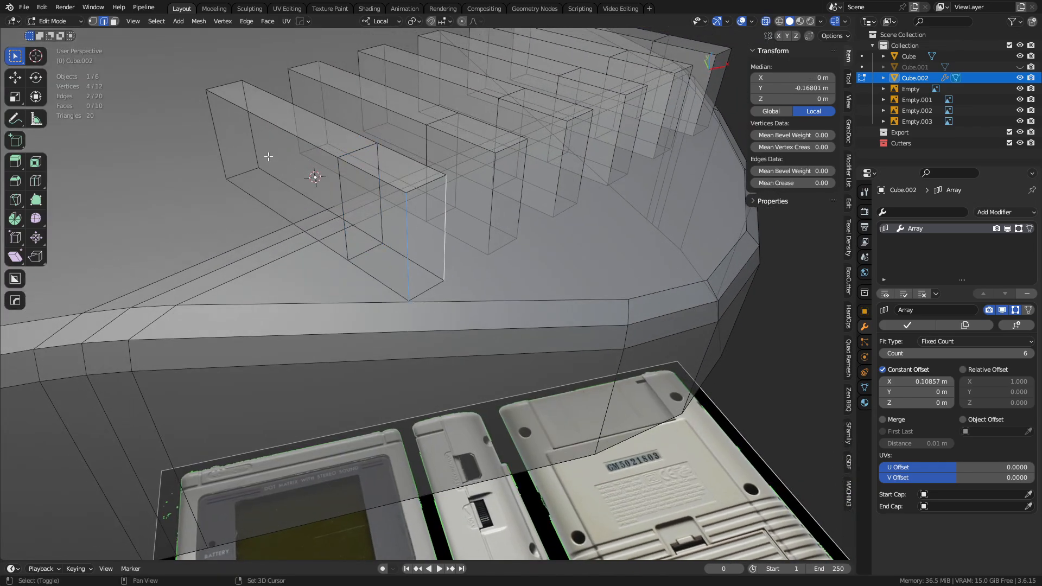
shift+click(253, 135)
key(ctrl+b)
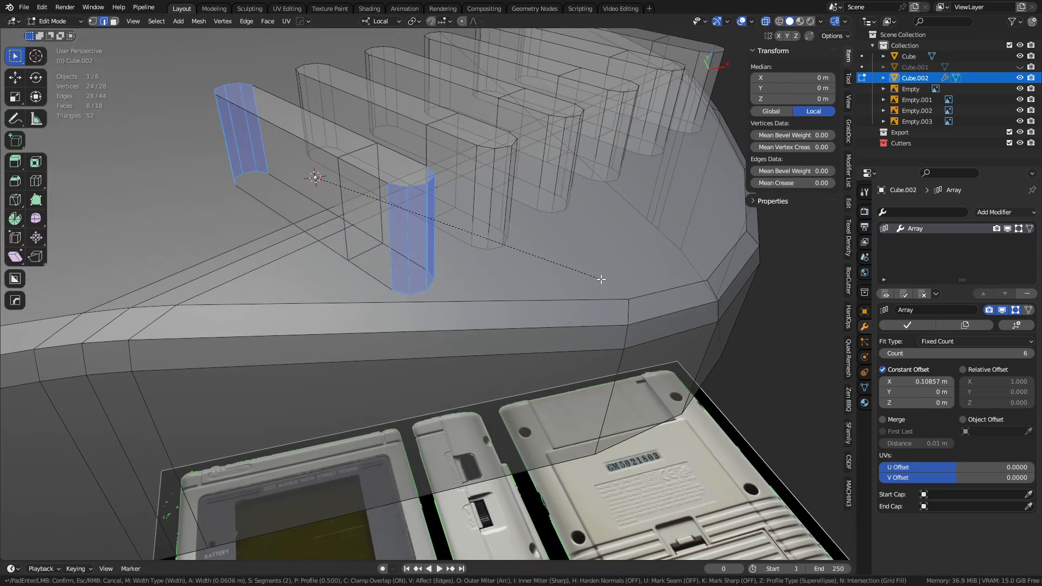
scroll(619, 283, down, 1)
scroll(619, 283, up, 1)
click(619, 282)
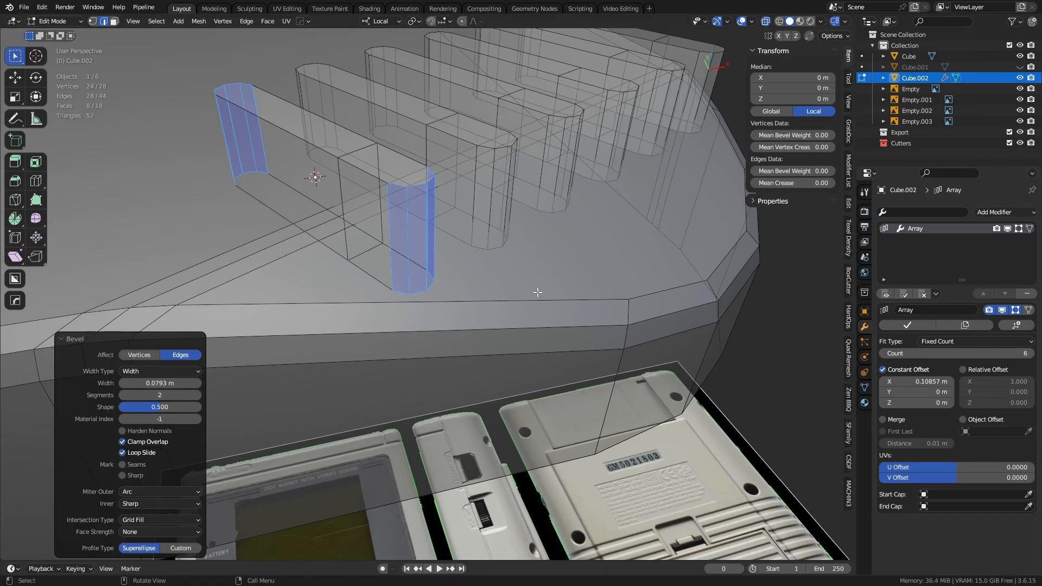
- Return to Object Mode, turn off X-ray and inspect how the rounded slots intersect the shell
key(ctrl+Tab)
click(425, 286)
key(alt+z)
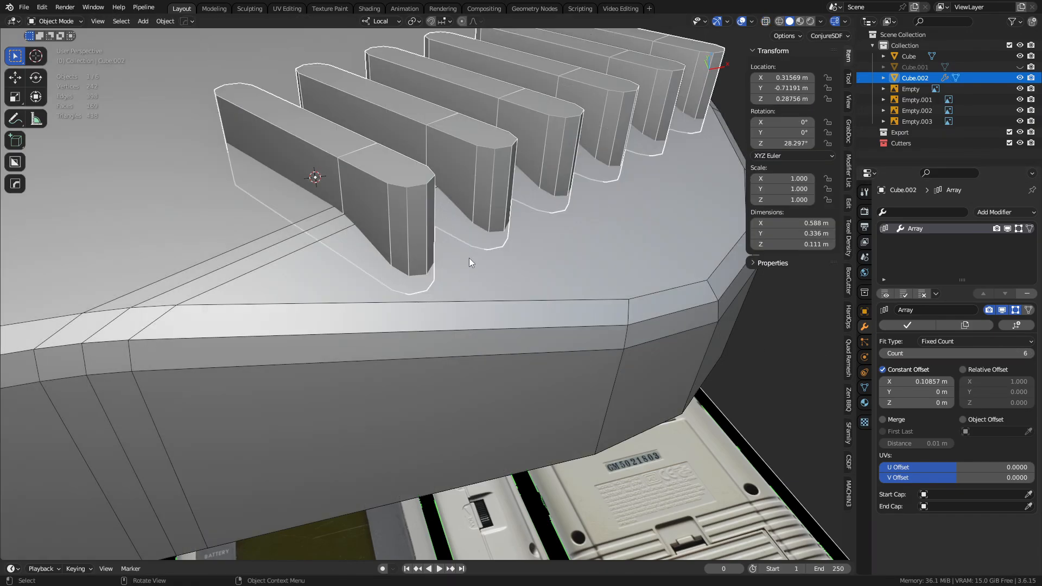
mouse_move(468, 212)
middle_down()
mouse_move(446, 259)
mouse_move(507, 258)
mouse_move(340, 287)
mouse_move(365, 298)
mouse_move(385, 268)
middle_up()
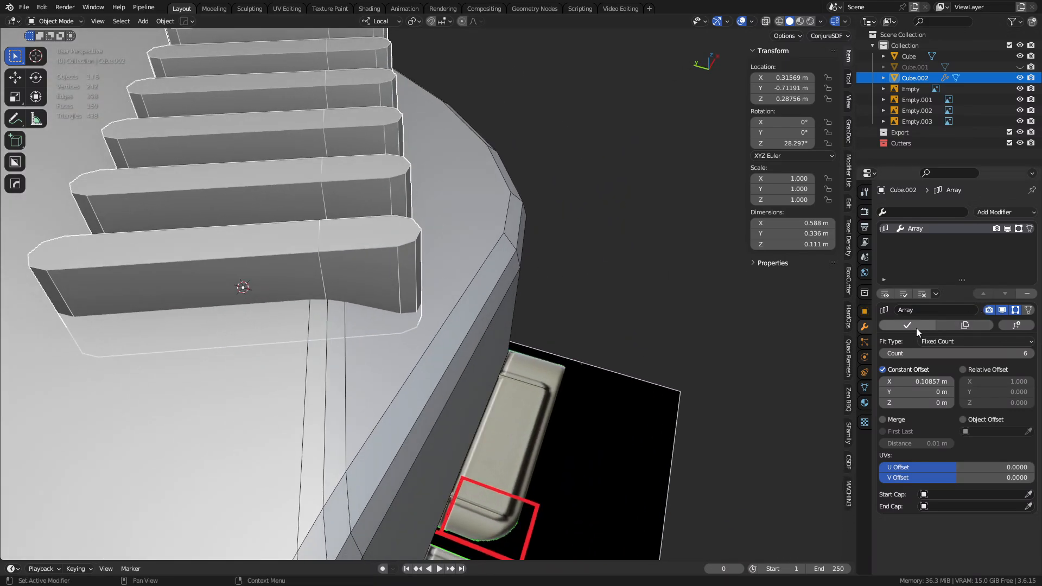
- In Edit Mode, select the whole slot mesh and merge its duplicate vertices by distance at 0.0001 m
middle_drag(419, 250, 511, 262)
key(a)
click(474, 272)
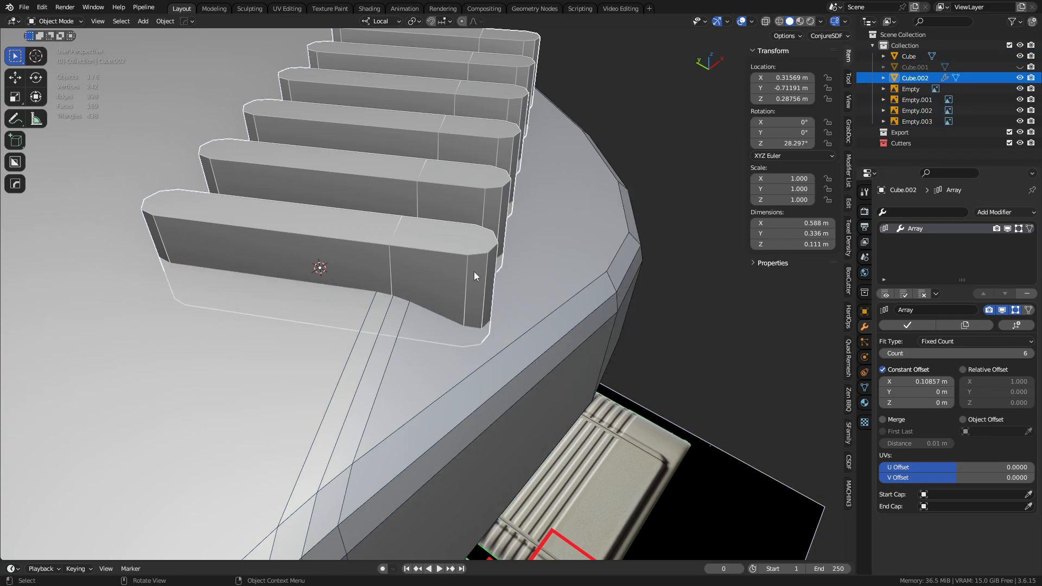
key(ctrl+Tab)
click(544, 272)
key(a)
key(m)
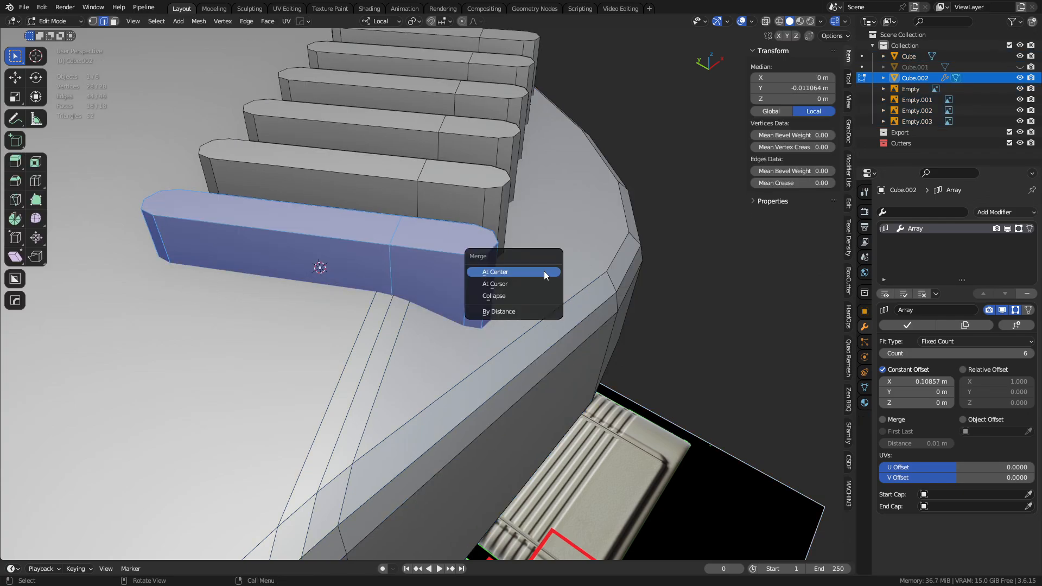
click(525, 311)
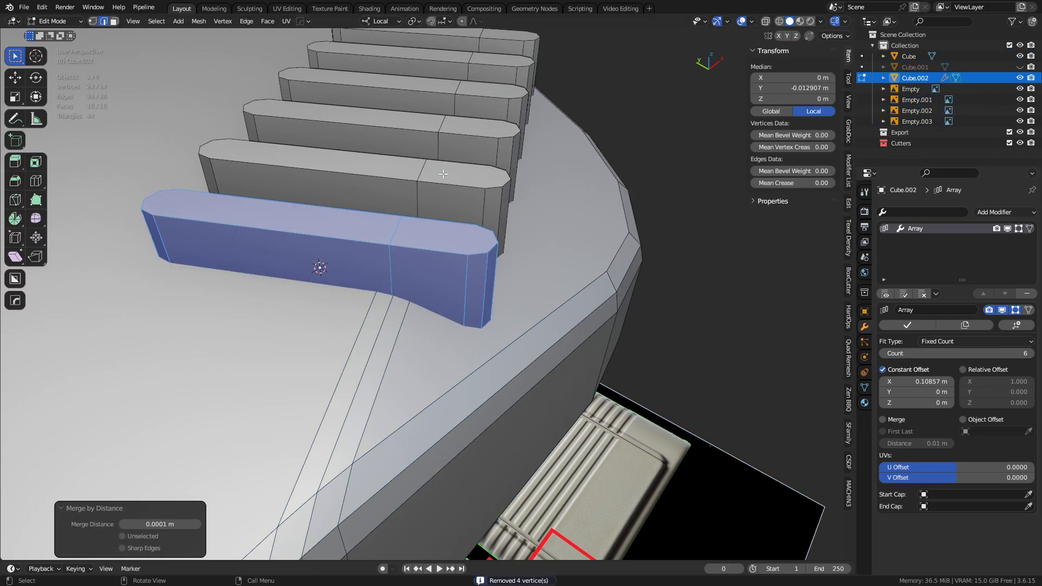
- Check the slot's edge loop against the speaker crease, toggling X-ray, and return to Object Mode
alt+click(397, 288)
scroll(454, 288, up, 2)
key(alt+z)
middle_drag(454, 288, 474, 305)
key(3)
key(alt+z)
key(Tab)
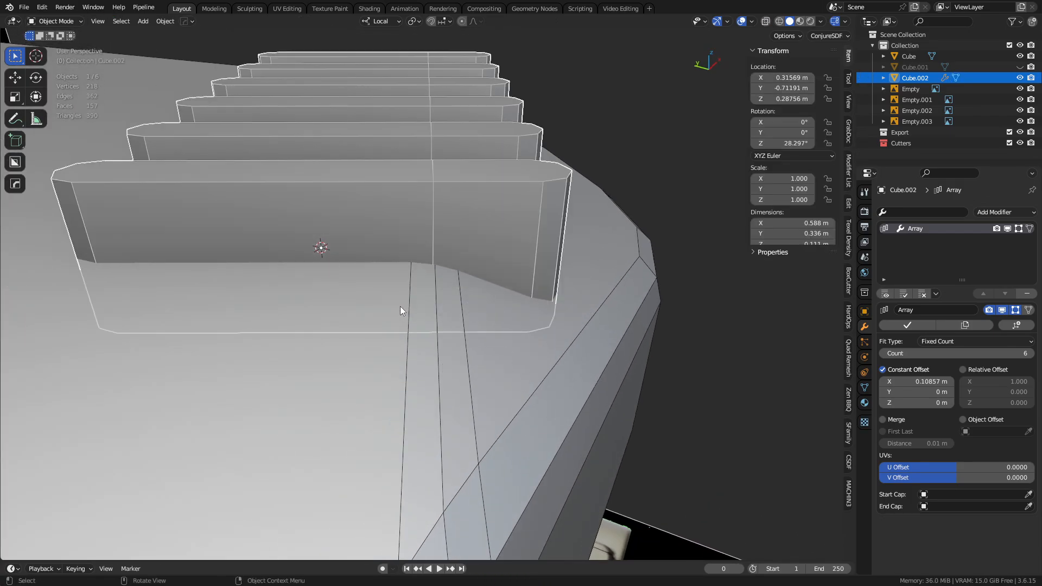
- Cut the slot array out of the shell with a nondestructive Boolean Difference using the Fast solver
shift+click(396, 346)
key(ctrl+KP_Subtract)
middle_drag(478, 345, 435, 323)
shift+middle_drag(435, 324, 463, 351)
click(348, 238)
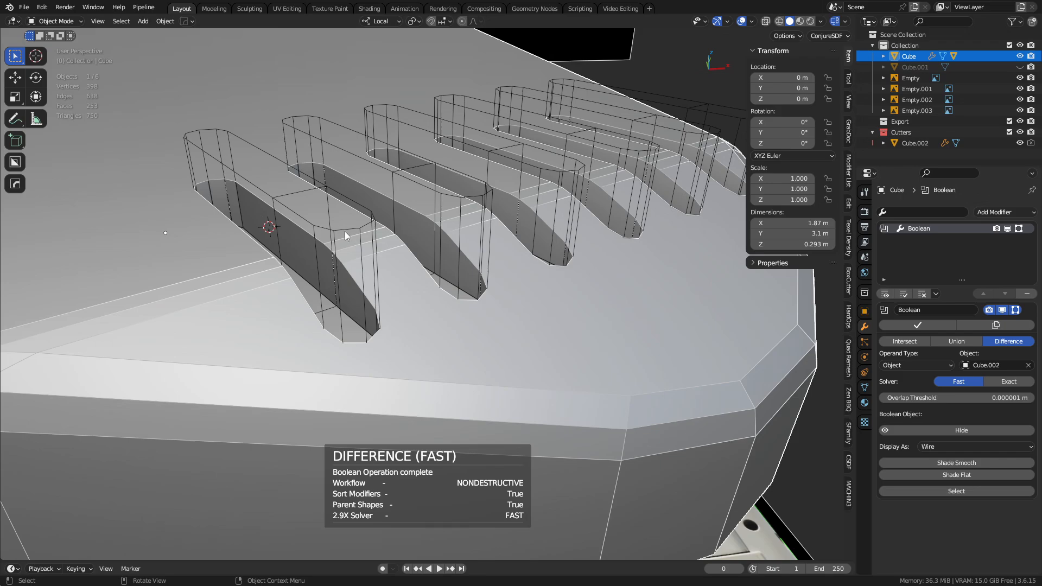
- Raise the slot cutter by 0.014453 m along local Z to make the cuts shallower
click(349, 232)
shift+middle_drag(407, 304, 450, 311)
key(g)
key(z)
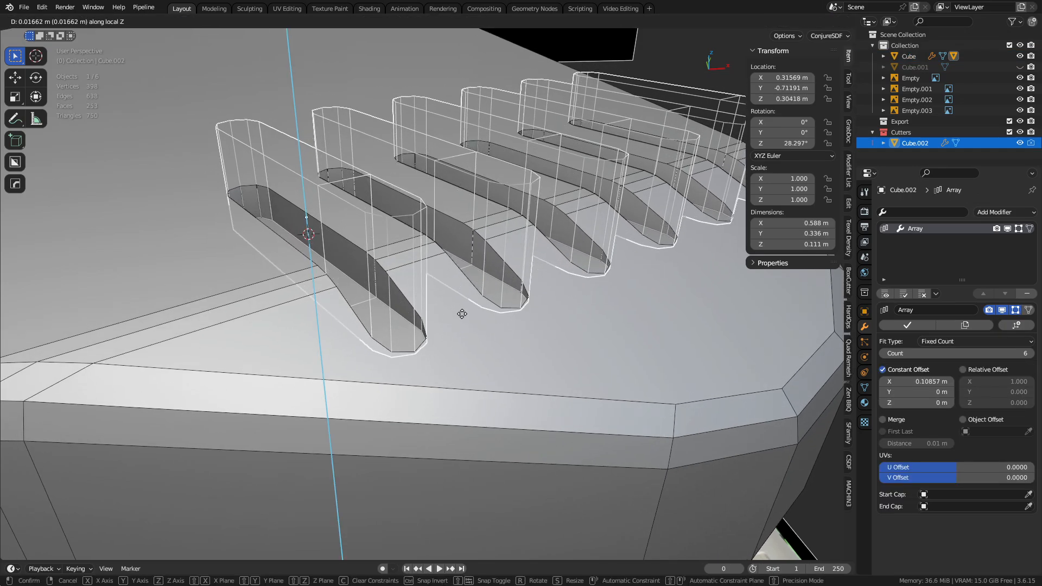
click(462, 318)
middle_drag(378, 324, 491, 315)
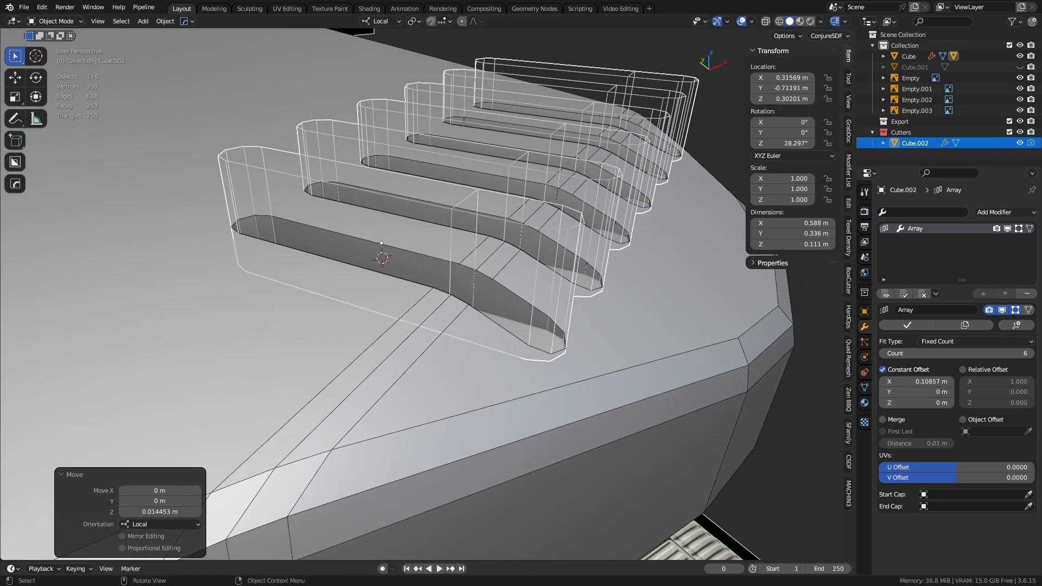
- Bring in the sides.png reference, examine the speaker slots at 800%, and move the image out of the way again
drag(0, 103, 640, 88)
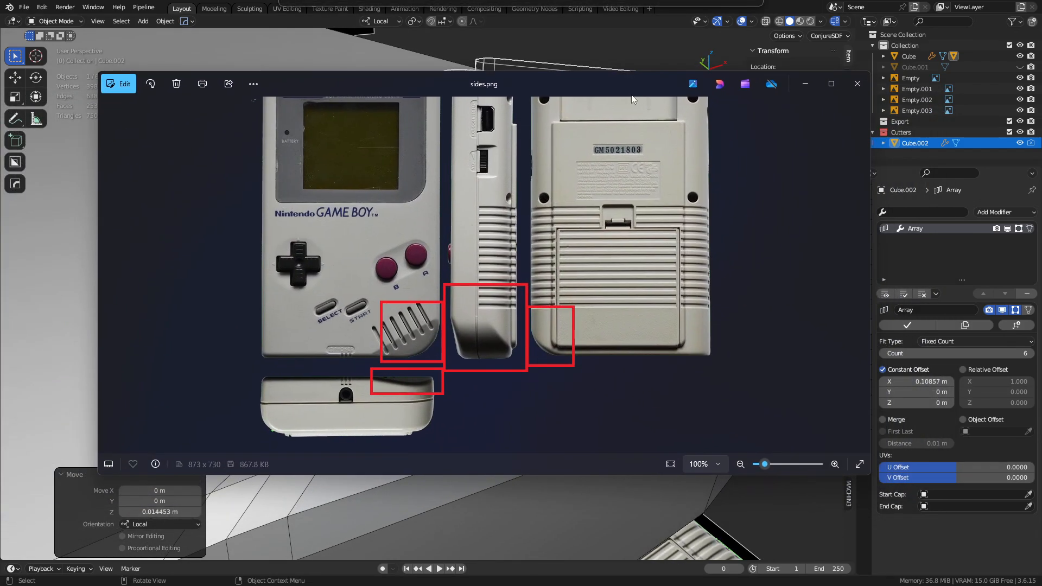
scroll(376, 338, up, 3)
scroll(377, 339, up, 8)
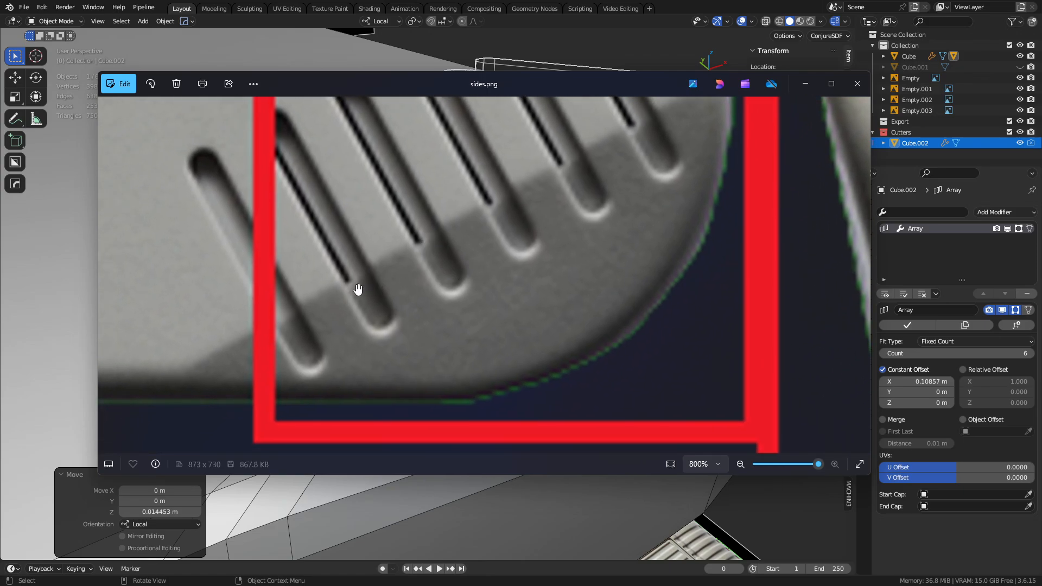
drag(605, 80, 0, 120)
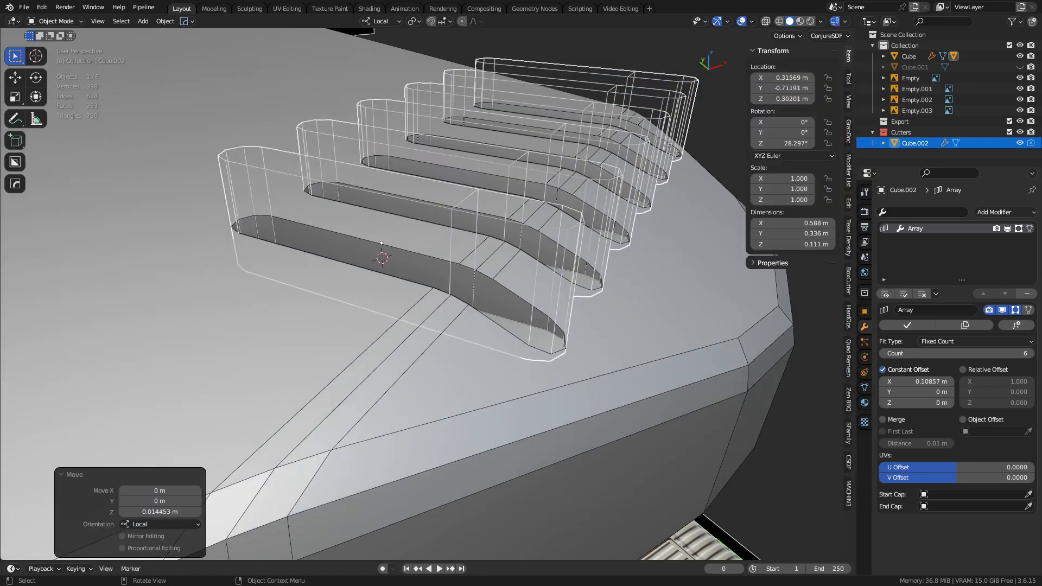
- In Edit Mode, rotate the slot cutter's end section beyond the crease loop by -19° about normal Y, pivoting on the active crease edge
middle_drag(362, 245, 425, 284)
key(Tab)
middle_drag(516, 302, 309, 456)
key(1)
drag(309, 456, 584, 337)
middle_drag(584, 337, 395, 298)
key(2)
scroll(394, 298, up, 3)
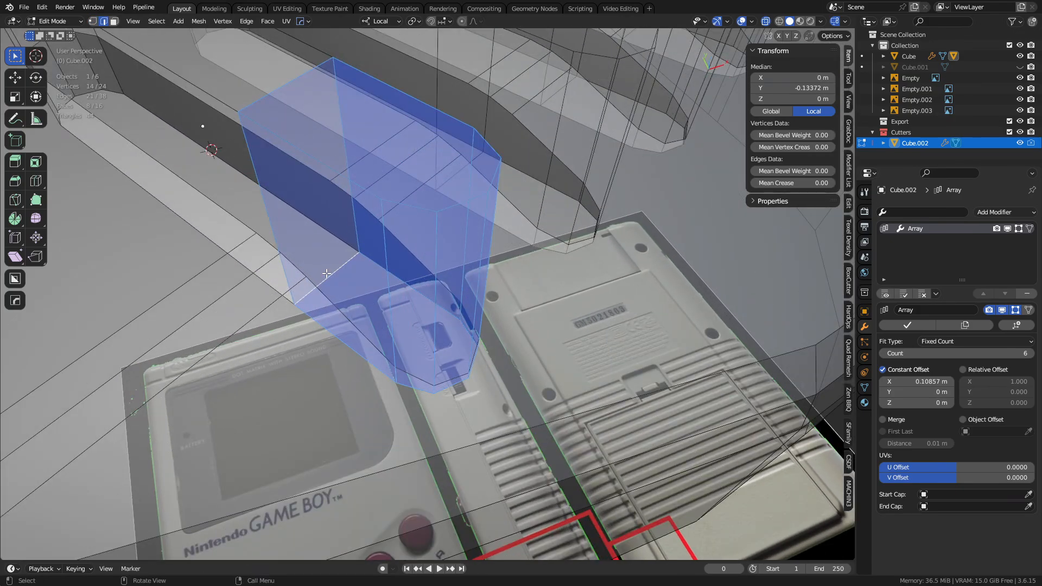
middle_drag(326, 273, 382, 70)
click(385, 21)
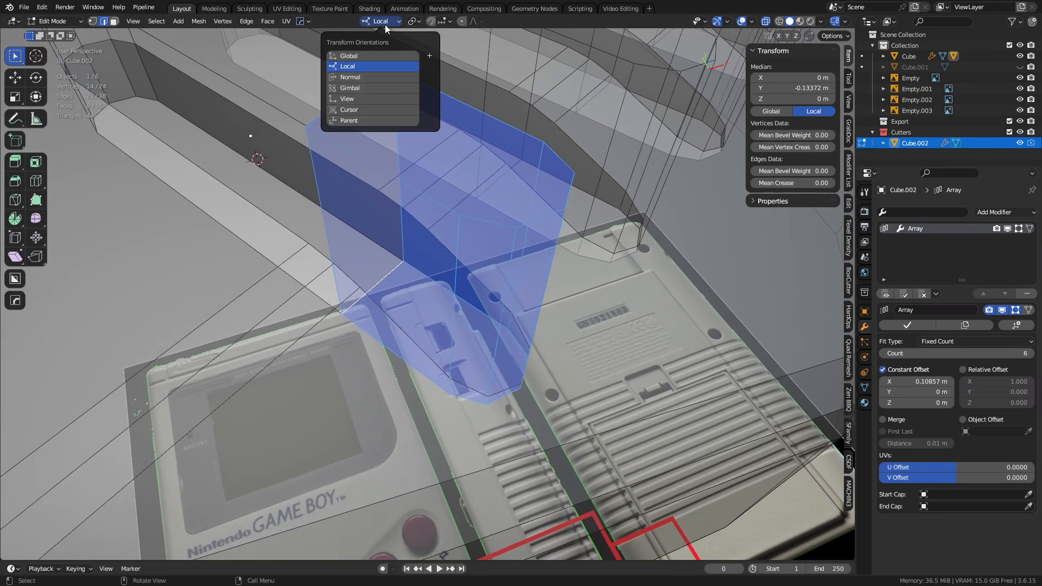
click(357, 79)
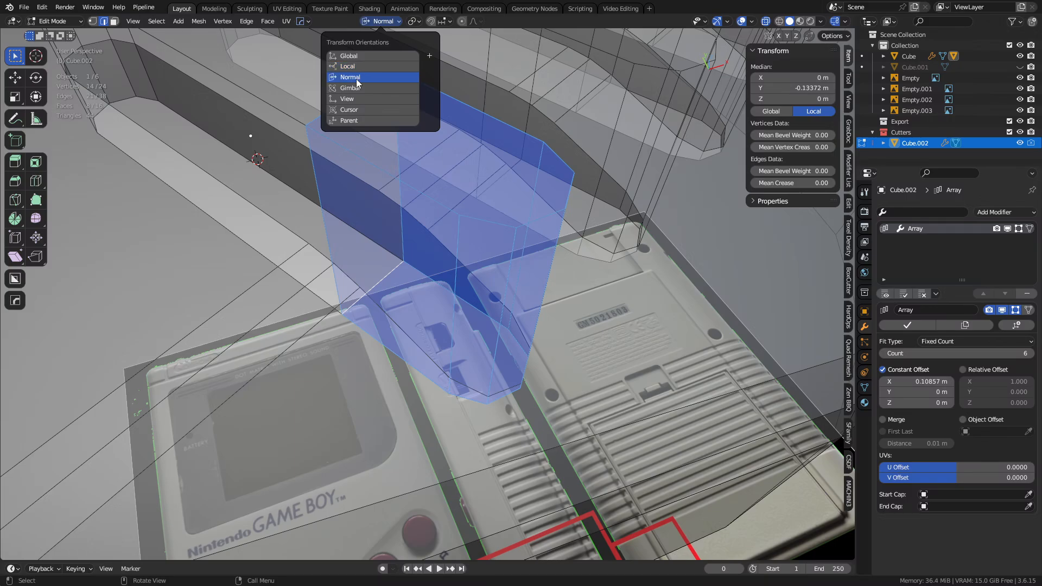
click(415, 22)
click(435, 81)
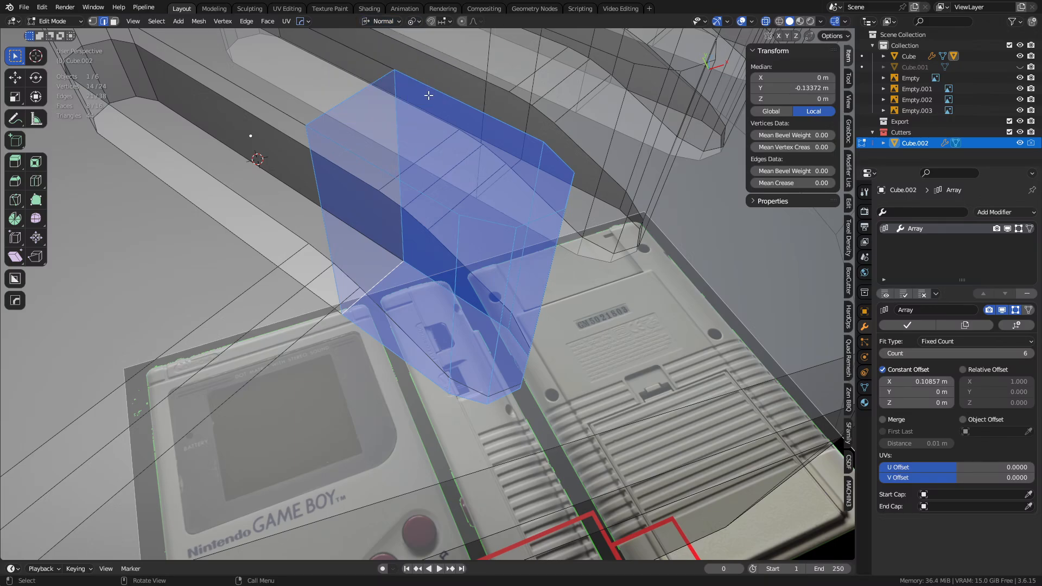
middle_drag(440, 383, 596, 321)
key(r)
key(x)
key(y)
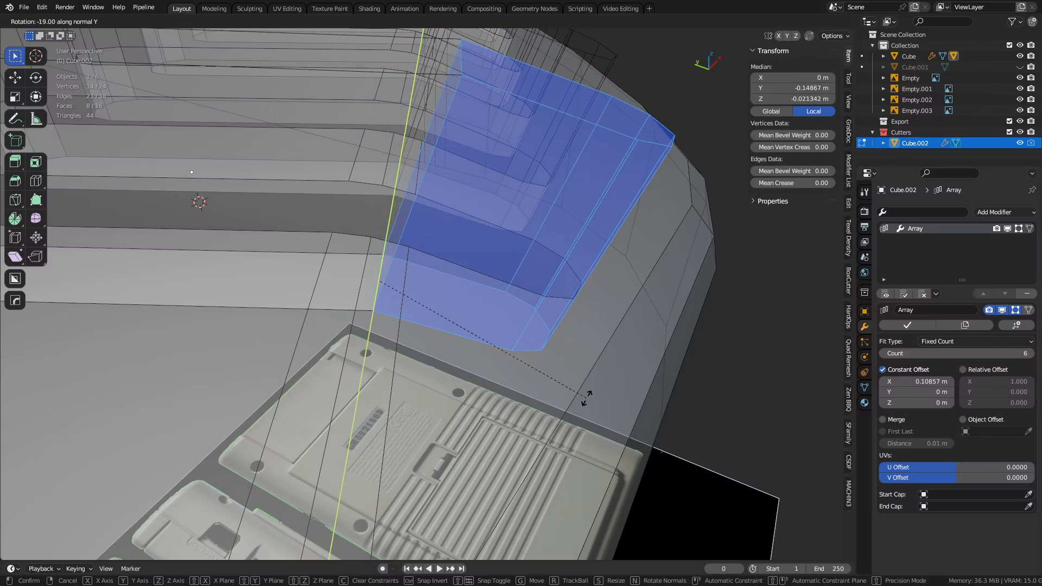
click(587, 398)
- Return to Object Mode, hide the Cutters collection and inspect the slots cut into the shell
key(Tab)
click(472, 402)
key(alt+z)
key(1)
scroll(542, 370, down, 2)
middle_drag(543, 370, 347, 316)
scroll(485, 367, down, 2)
middle_drag(485, 367, 424, 324)
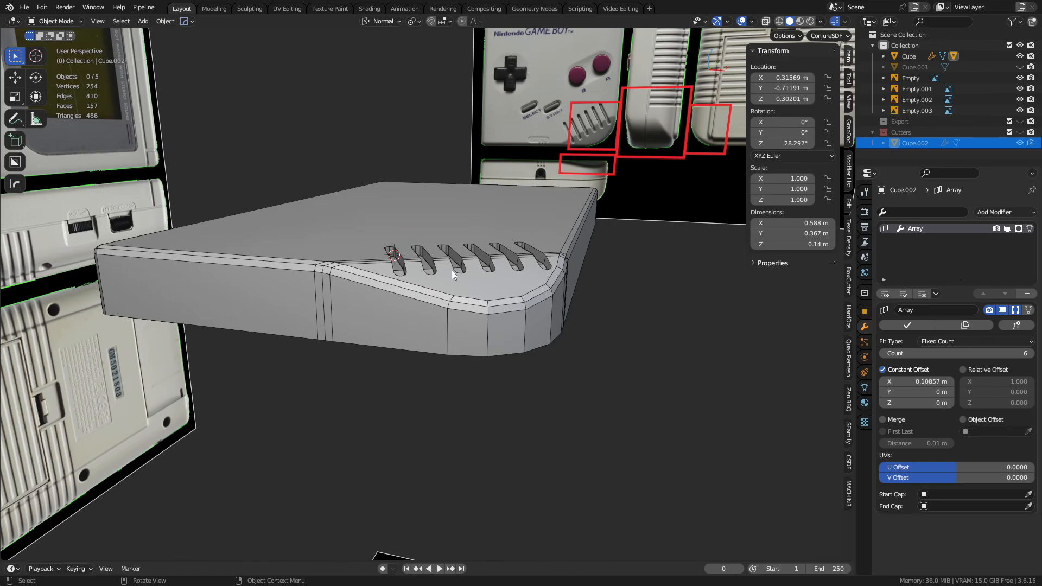
- Compare the cut slots and the shell outline with the front reference in X-ray top view
middle_drag(438, 270, 497, 400)
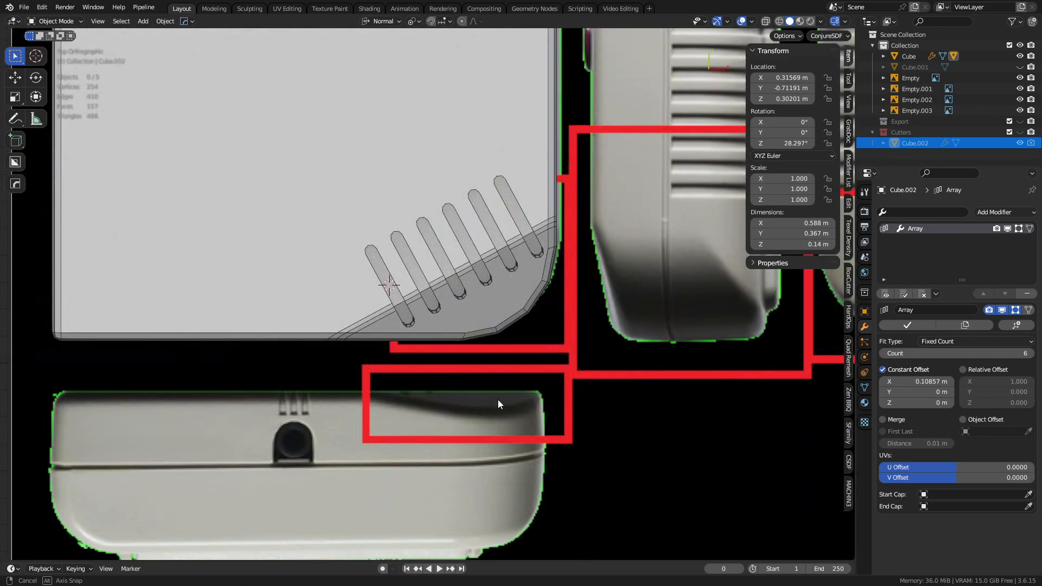
key(alt+z)
scroll(446, 319, down, 4)
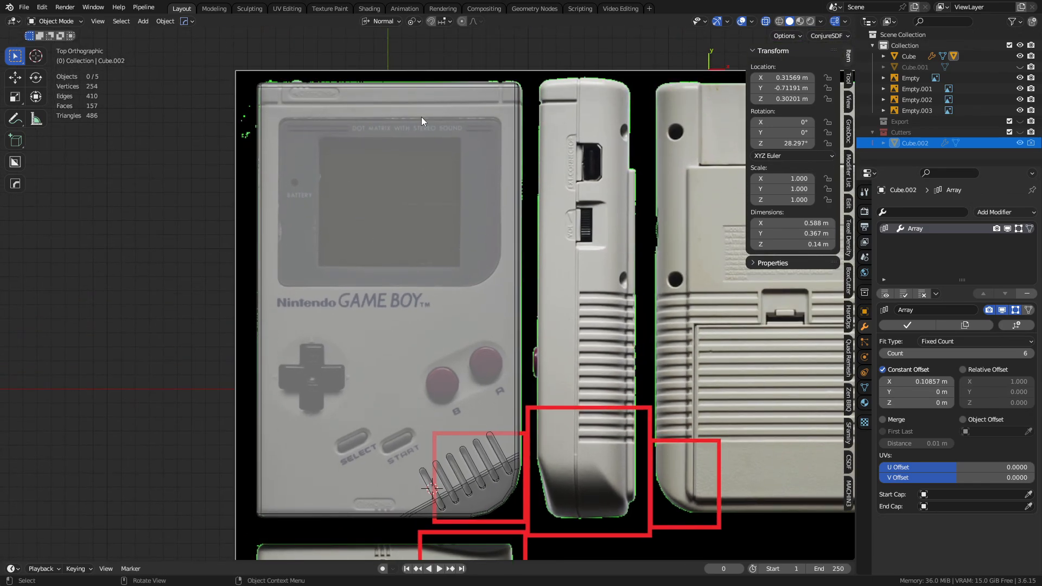
shift+scroll(451, 266, down, 5)
middle_drag(495, 383, 497, 324)
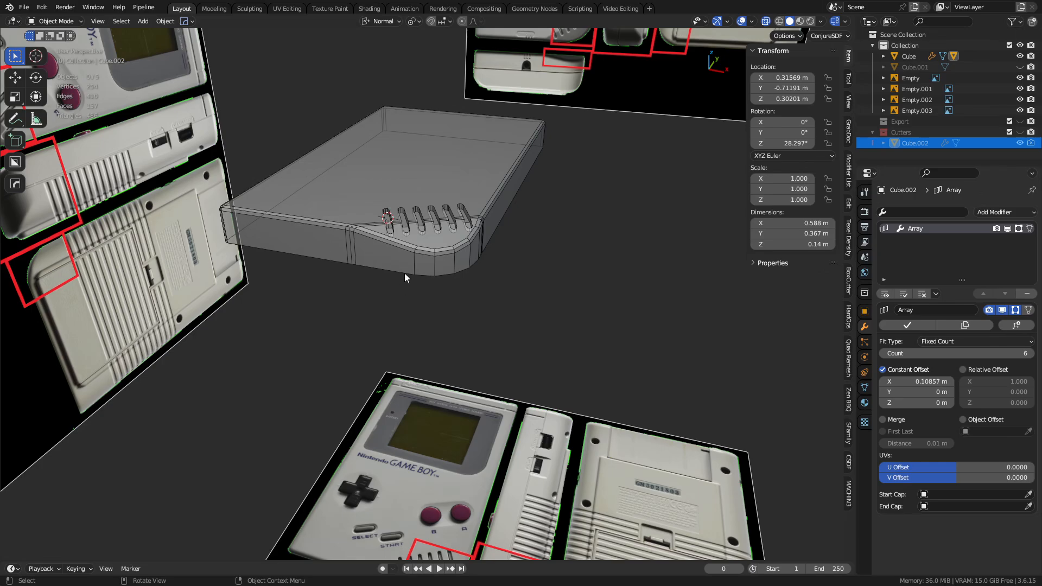
key(KP_7)
scroll(402, 303, up, 6)
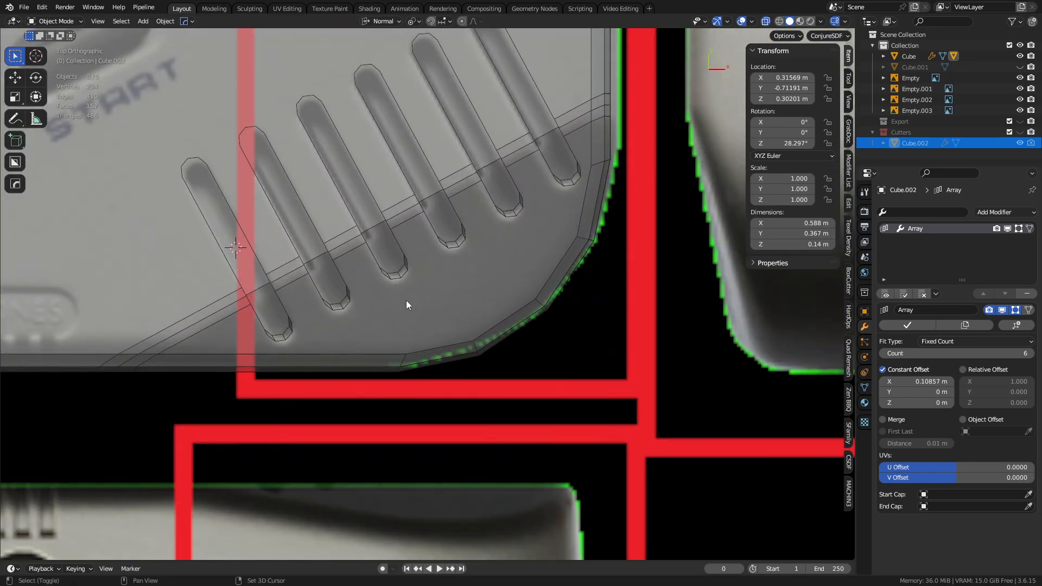
scroll(424, 297, down, 3)
- Reveal the shell's Boolean slot cutter with HardOps, and select its edge loop at the crease in Edit Mode with X-ray off
click(418, 292)
middle_drag(418, 292, 548, 309)
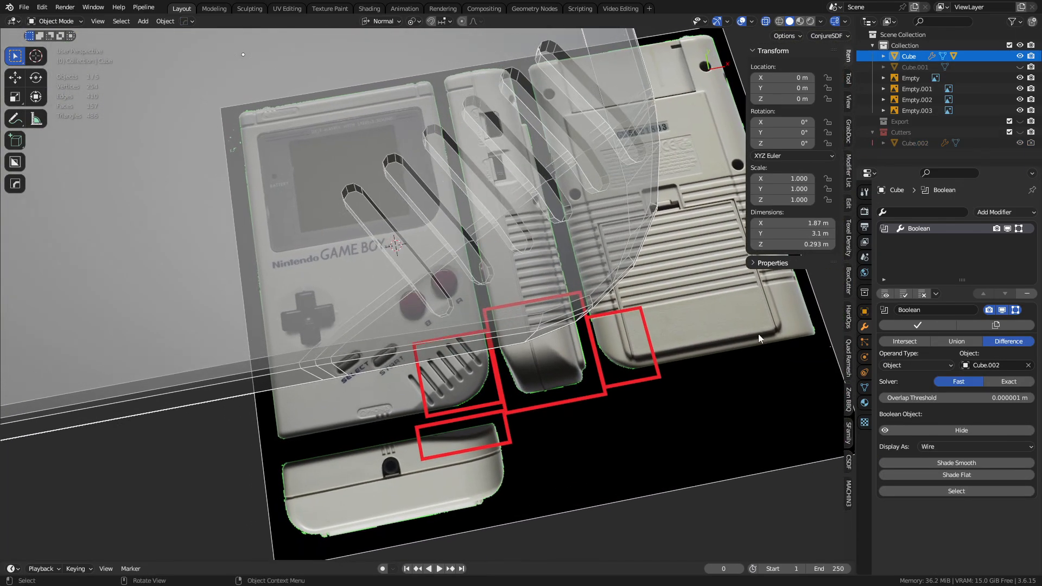
middle_drag(410, 257, 422, 308)
key(q)
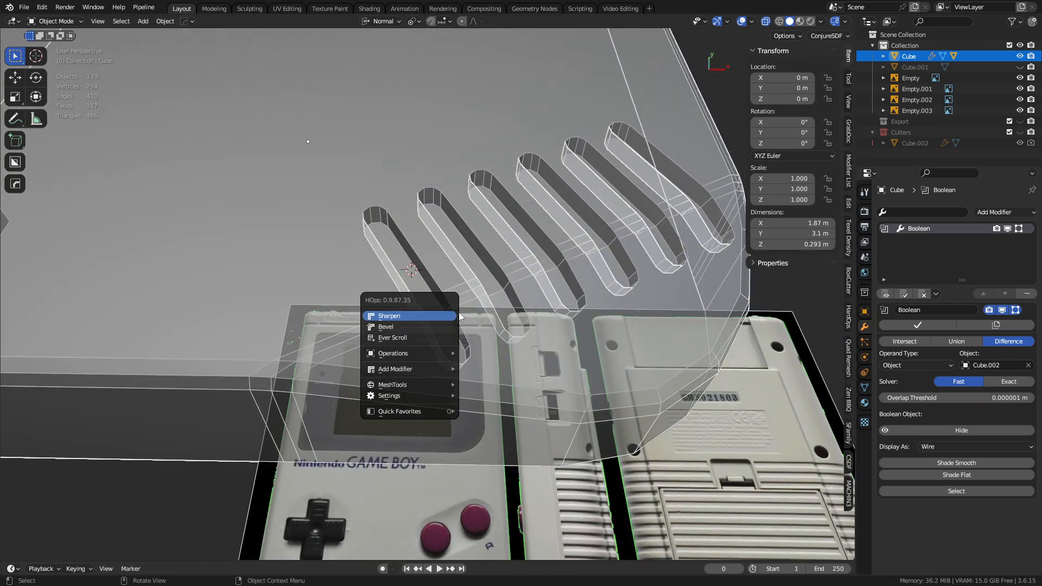
key(Escape)
key(q)
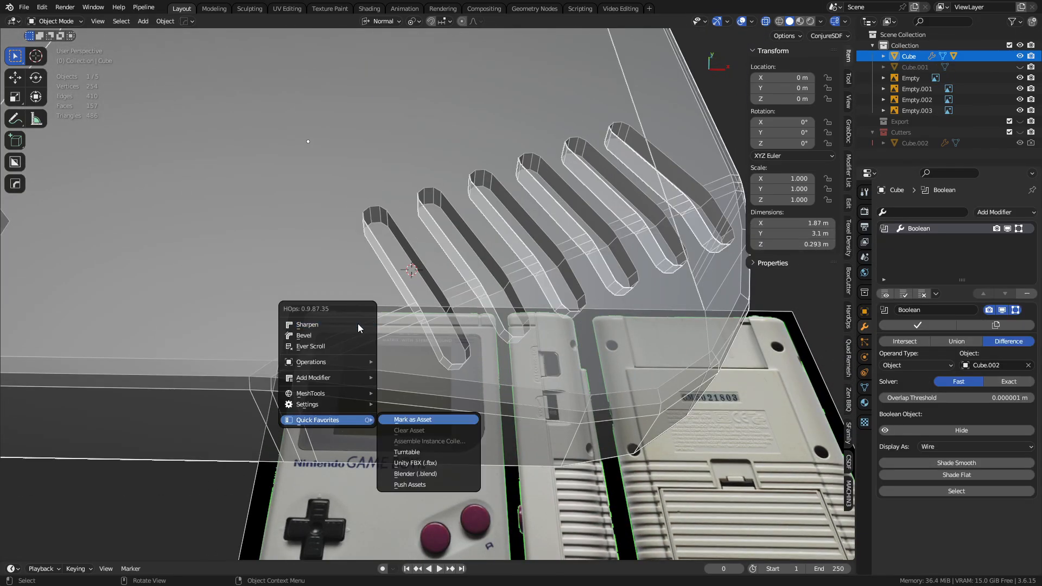
key(Escape)
key(q)
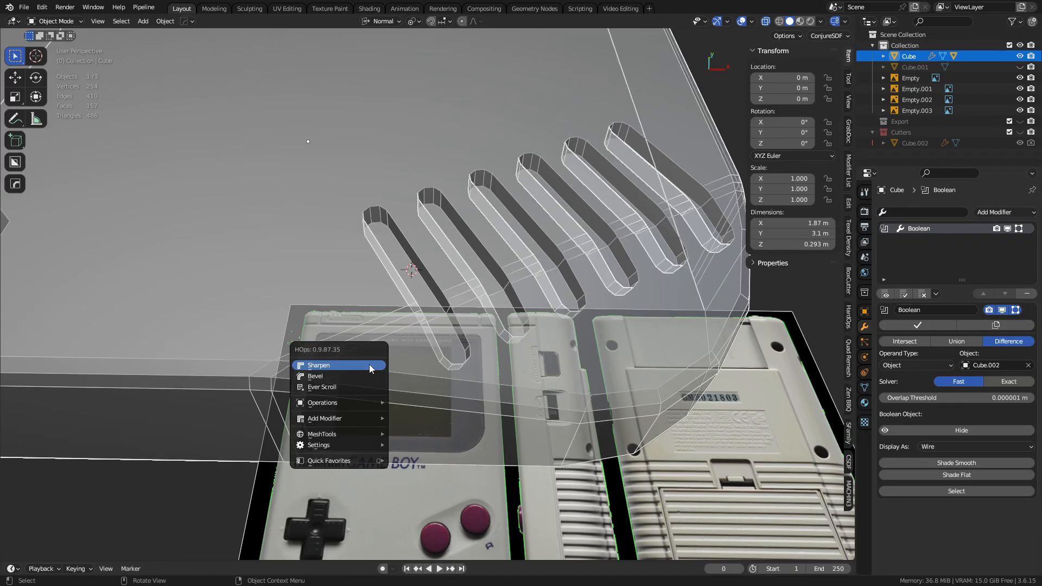
click(370, 363)
click(370, 369)
key(Tab)
key(alt+z)
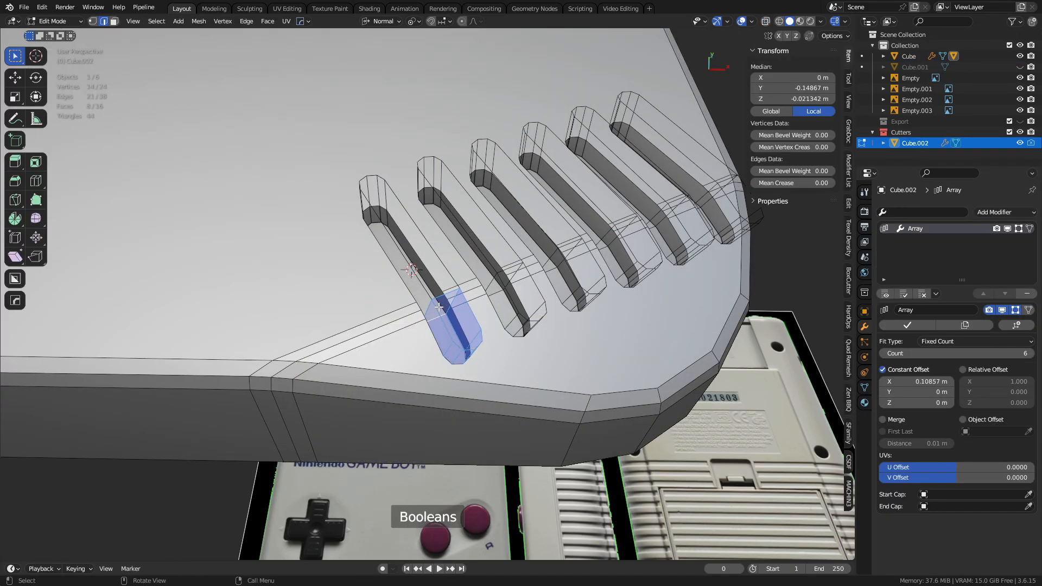
alt+click(439, 294)
middle_drag(439, 294, 523, 364)
key(g)
key(x)
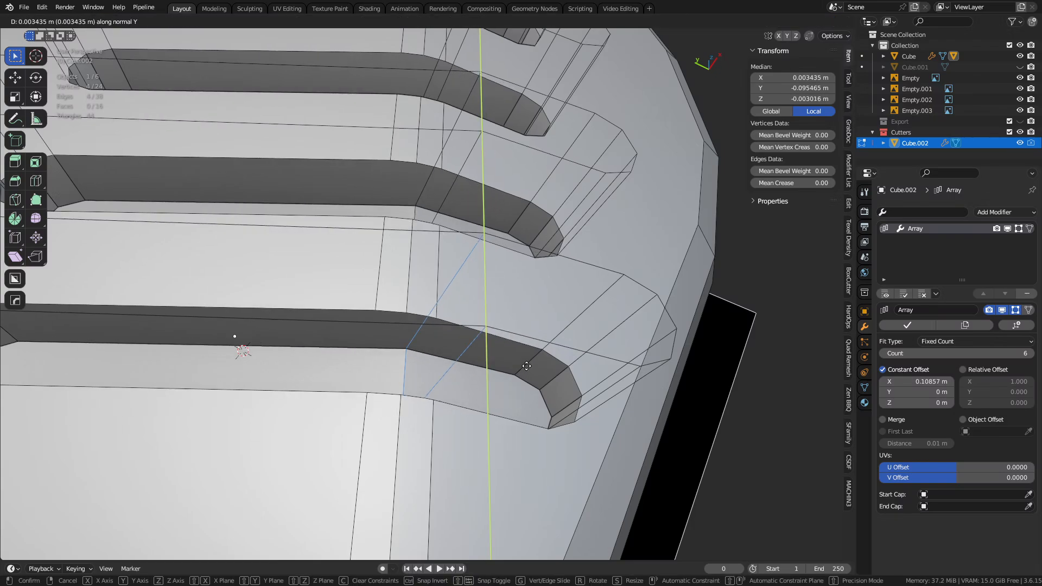
click(450, 350)
scroll(661, 369, down, 5)
middle_drag(662, 368, 526, 328)
key(g)
key(x)
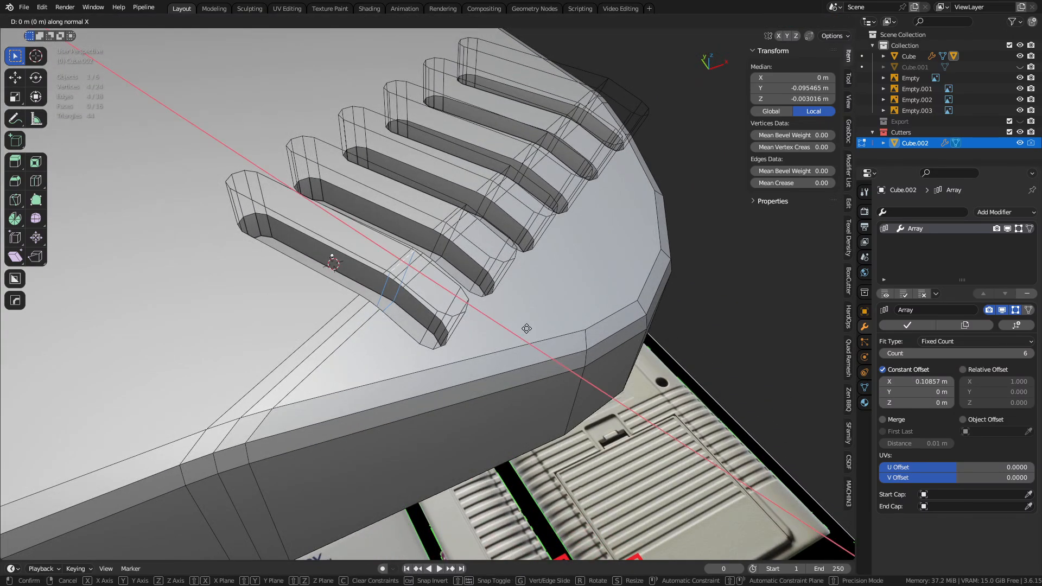
right_click(526, 328)
- Switch to Local orientation with the Median Point pivot and move the selected crease loop 0.010424 m along local Y
key(shift+space)
click(462, 332)
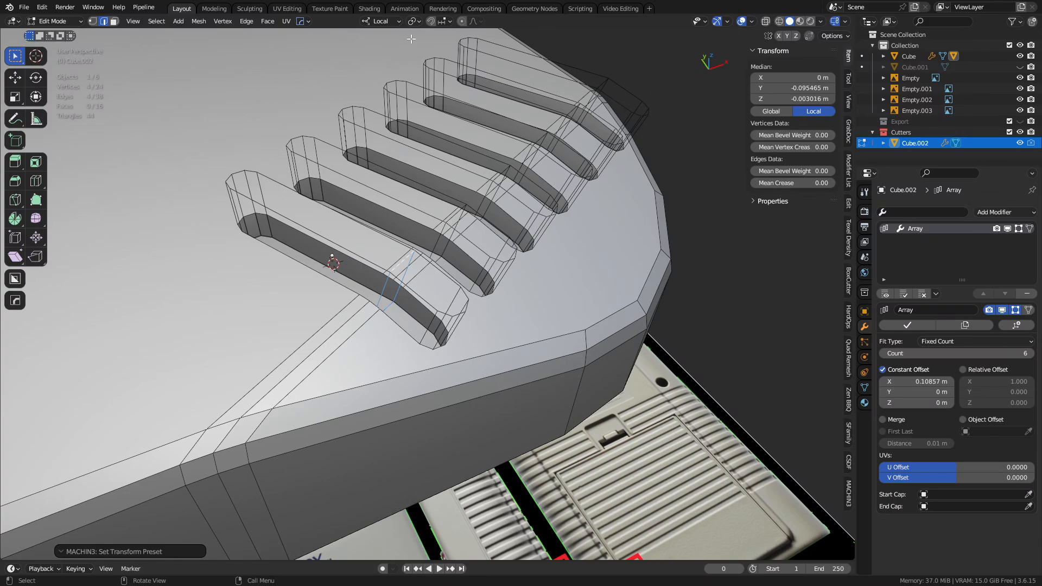
click(380, 22)
click(414, 21)
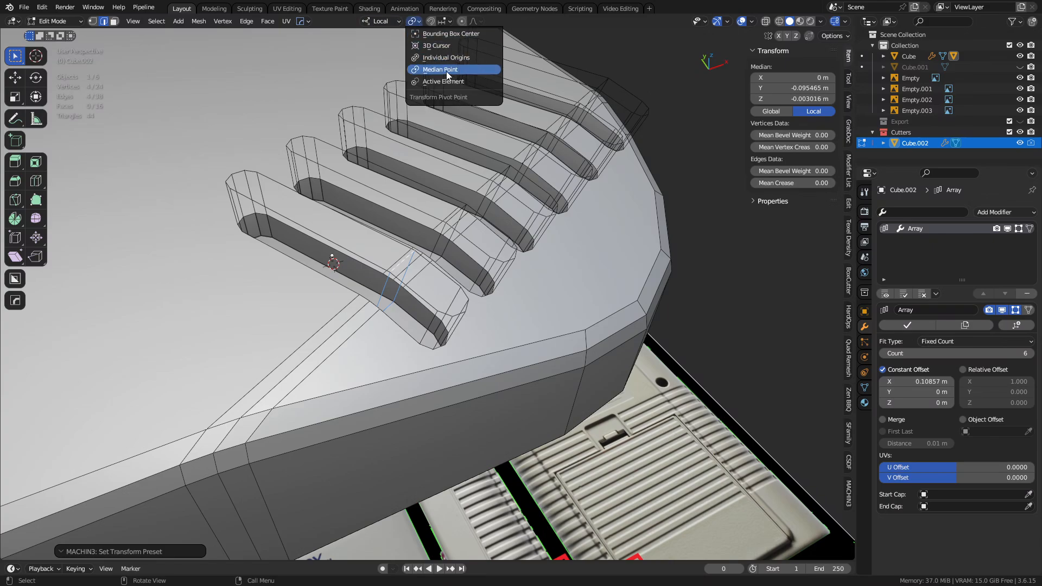
click(447, 70)
middle_drag(478, 392, 541, 367)
scroll(541, 367, up, 4)
key(g)
key(x)
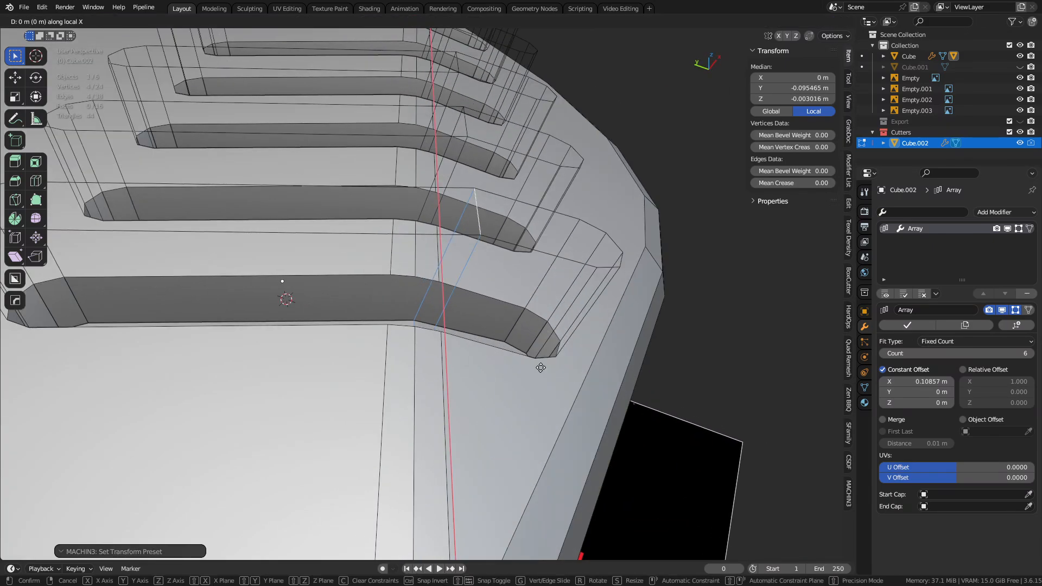
key(y)
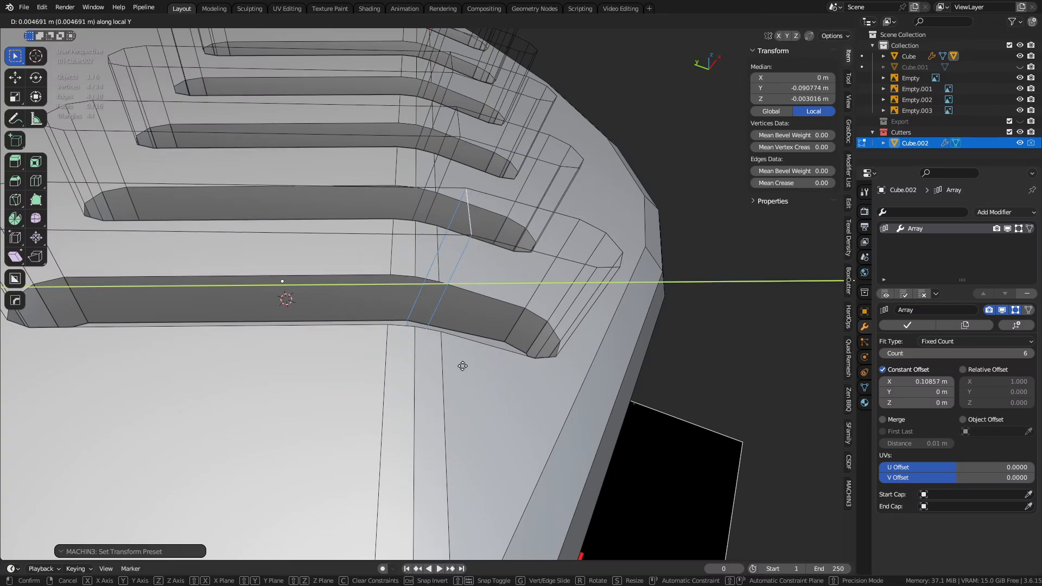
click(425, 365)
middle_drag(425, 365, 441, 429)
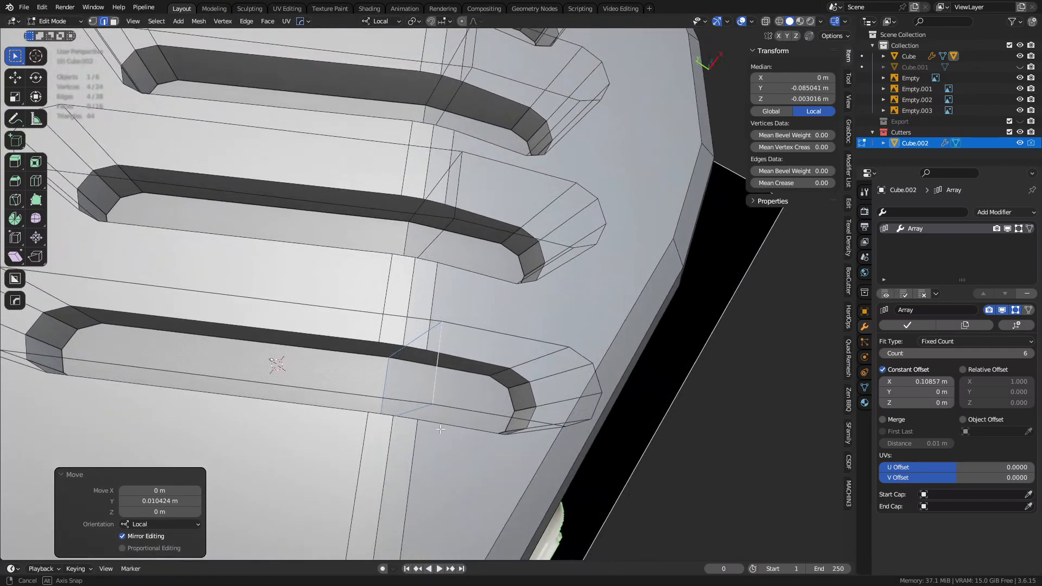
- Move the crease loop by -0.003242 m along local Y, return to Object Mode and select the shell
key(g)
key(y)
click(477, 430)
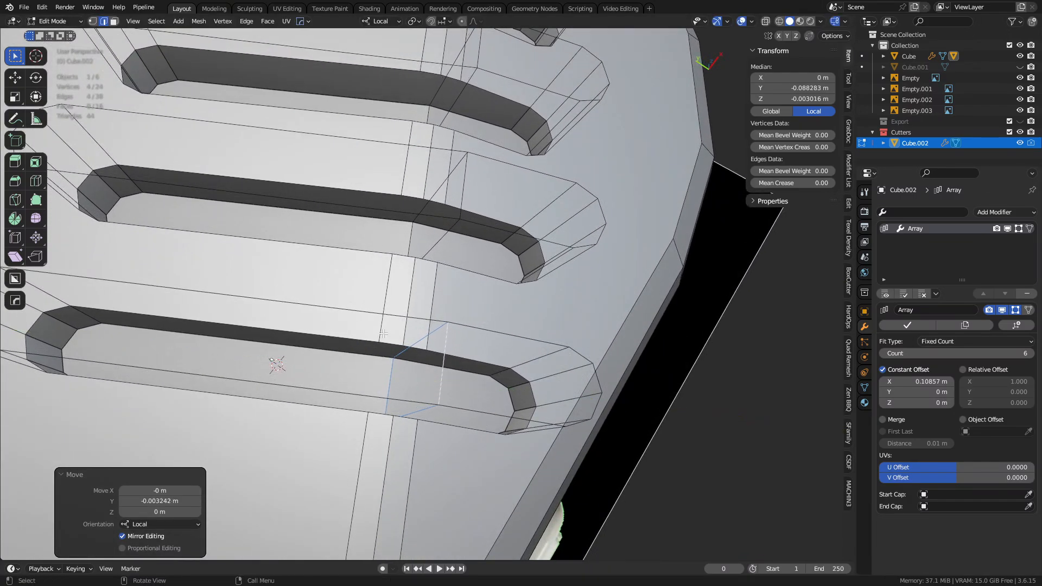
middle_drag(408, 342, 430, 376)
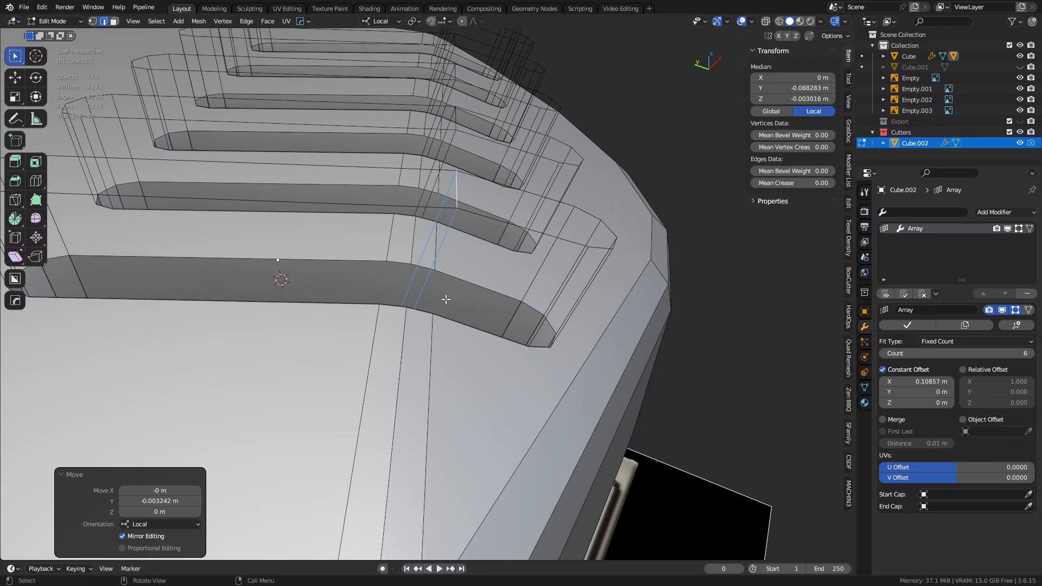
key(Tab)
scroll(399, 307, down, 1)
click(623, 336)
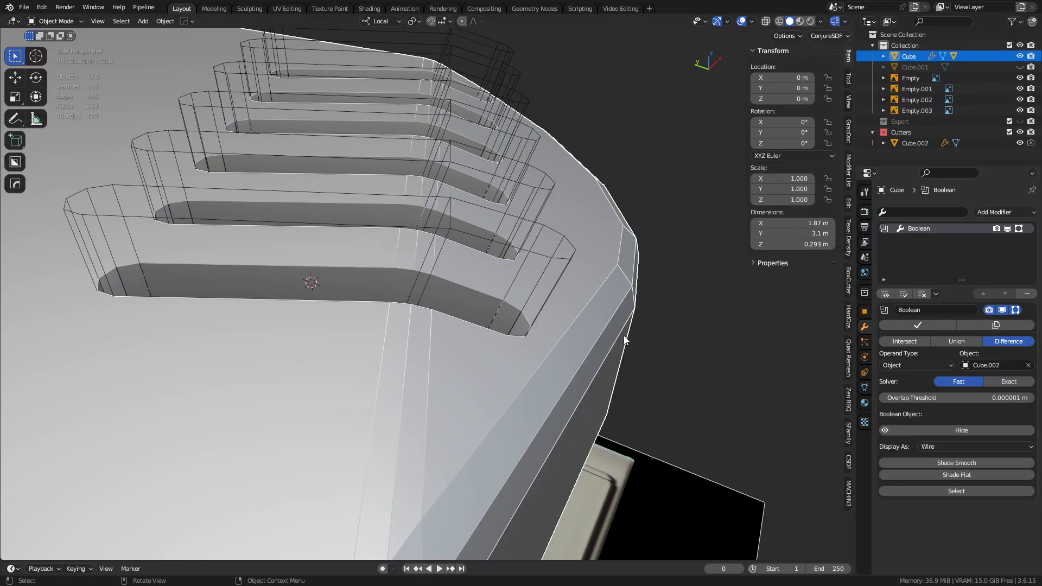
click(919, 324)
click(513, 242)
key(x)
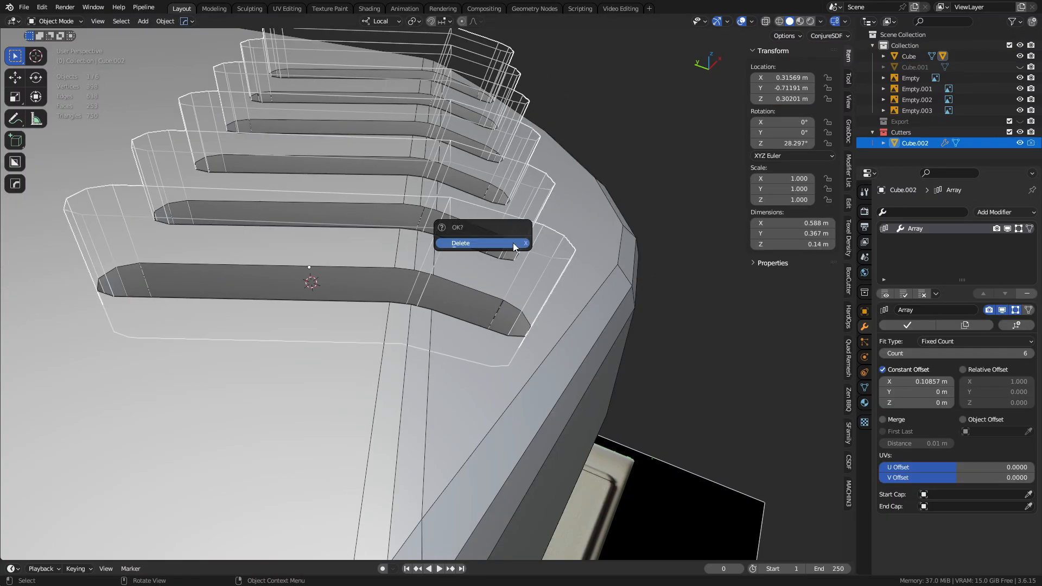
click(513, 243)
click(370, 276)
key(ctrl+z)
key(ctrl+z)
key(ctrl+z)
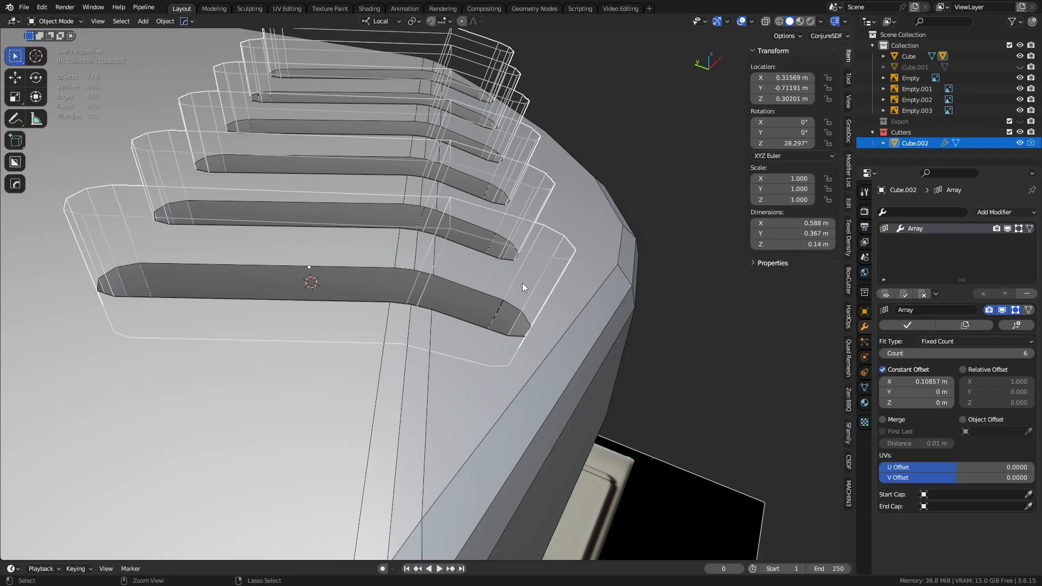
key(ctrl+z)
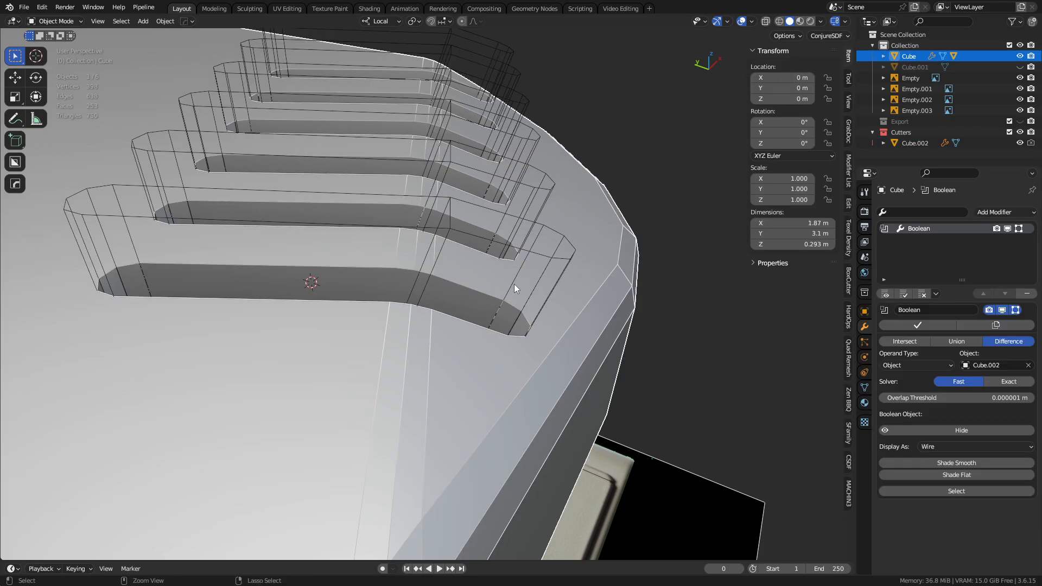
- Try beveling the slot cutter's selected crease loop 0.0419 m wide with 2 segments in Edit Mode, and return to Object Mode
click(484, 238)
key(Tab)
key(ctrl+b)
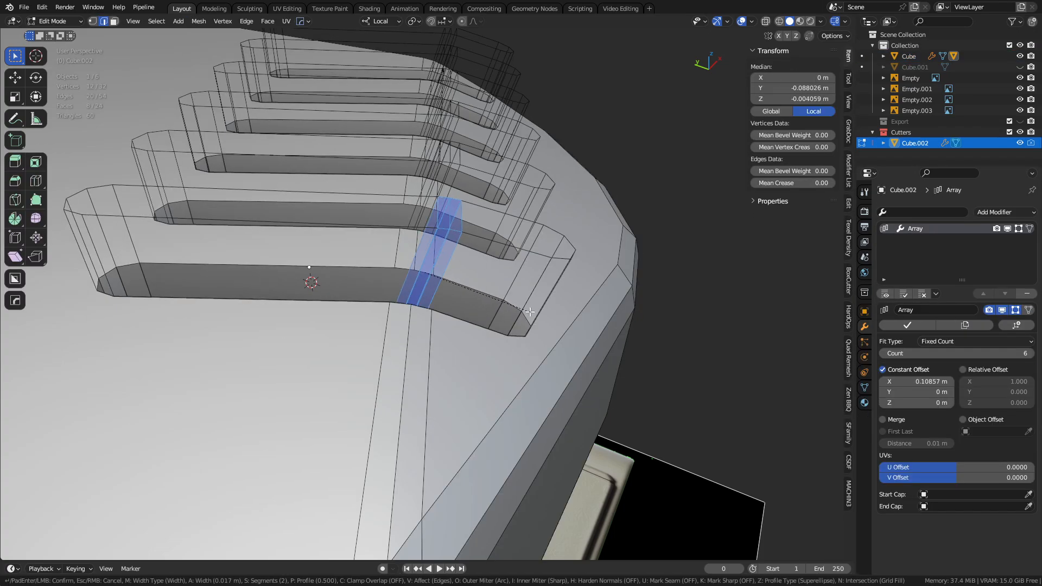
scroll(554, 321, up, 1)
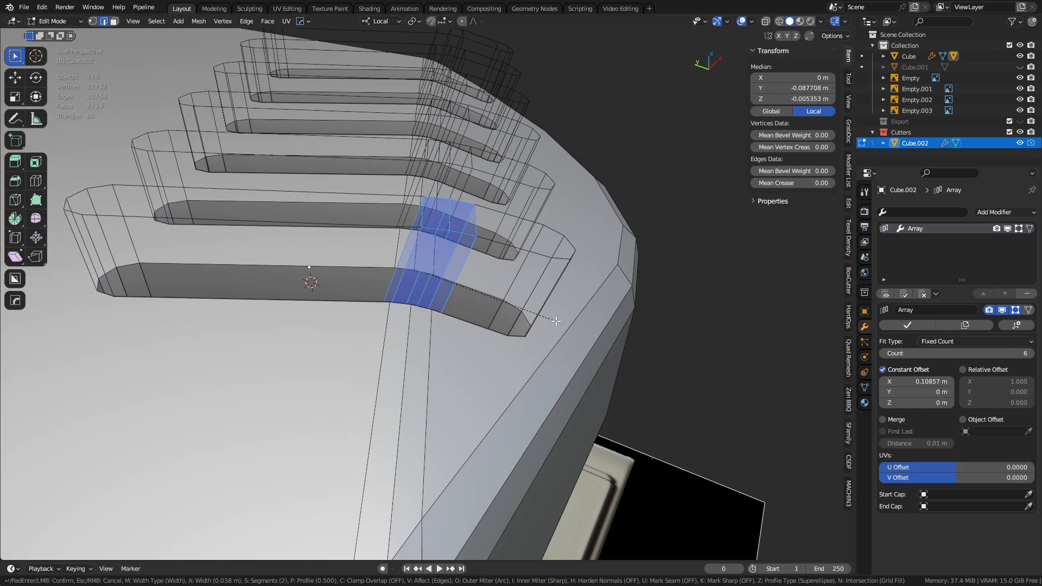
click(555, 319)
key(Tab)
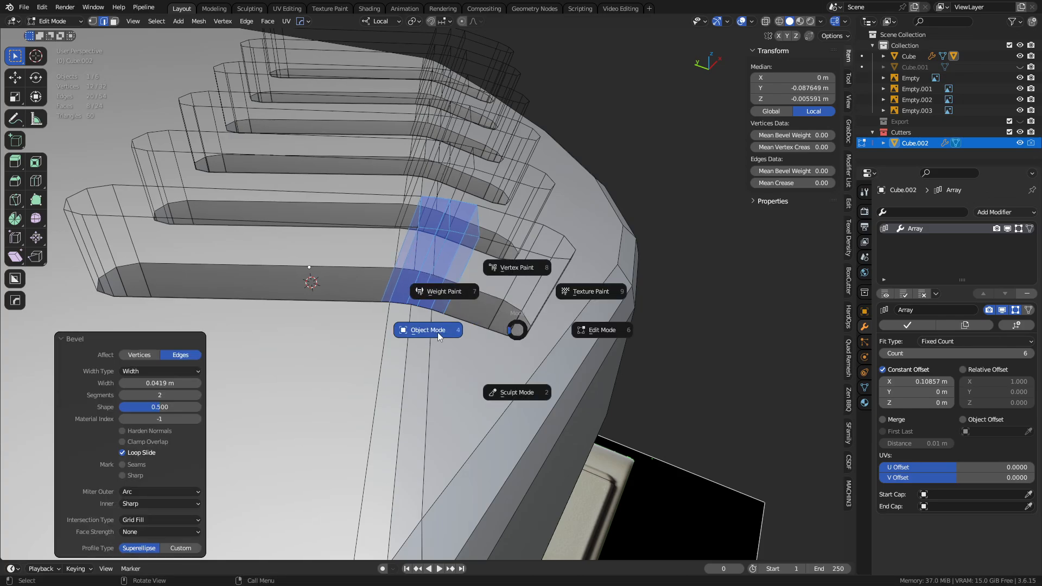
click(438, 332)
middle_drag(437, 332, 464, 350)
scroll(482, 374, up, 2)
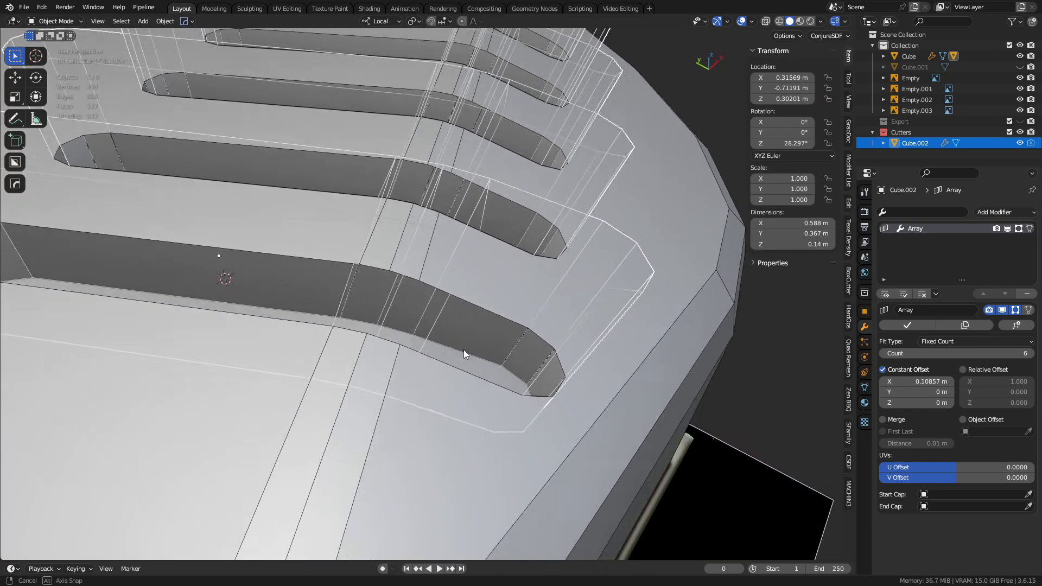
- Undo the cutter's crease bevel in Edit Mode and bevel the loop again 0.0284 m wide with 2 segments
key(Tab)
key(ctrl+z)
key(ctrl+b)
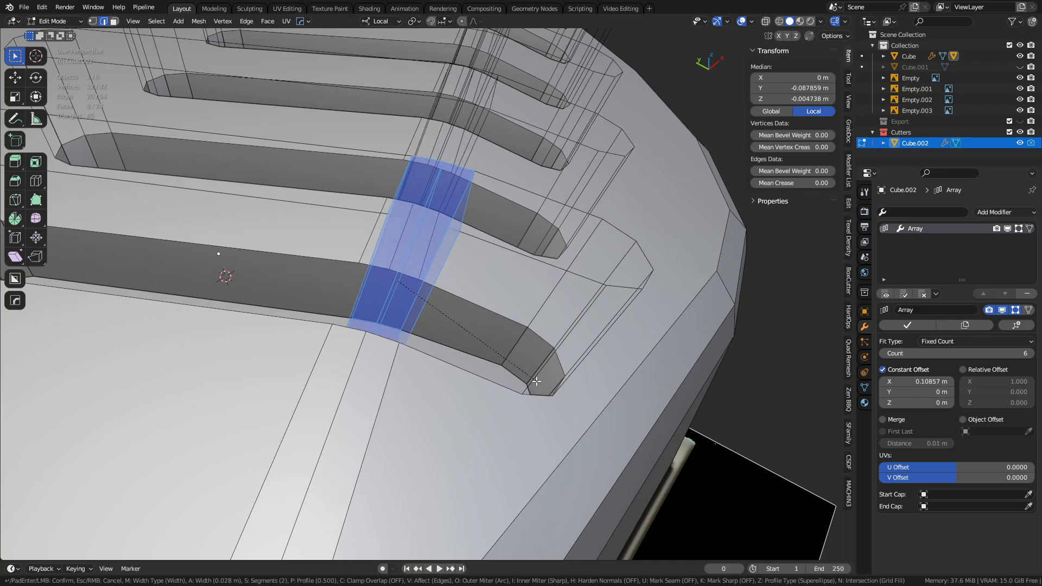
click(534, 379)
- Move the beveled crease strip 0.003446 m along local Y, return to Object Mode and select the shell
key(g)
key(y)
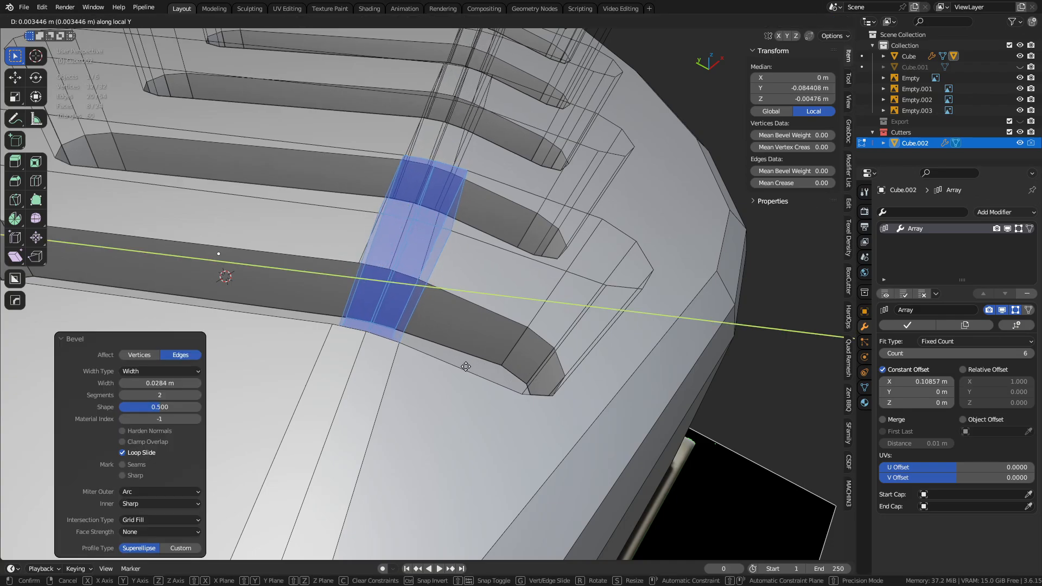
click(465, 366)
key(Tab)
middle_drag(412, 366, 471, 307)
click(471, 307)
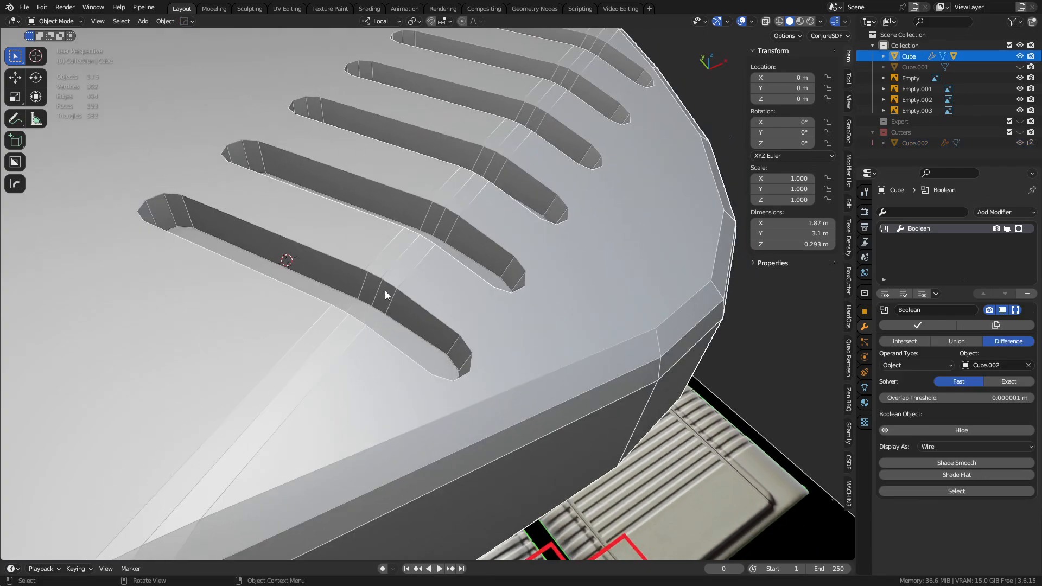
- Apply the shell's Boolean modifier in Object Mode
shift+middle_drag(385, 291, 450, 274)
scroll(485, 294, up, 5)
key(ctrl+Tab)
click(519, 282)
key(ctrl+Tab)
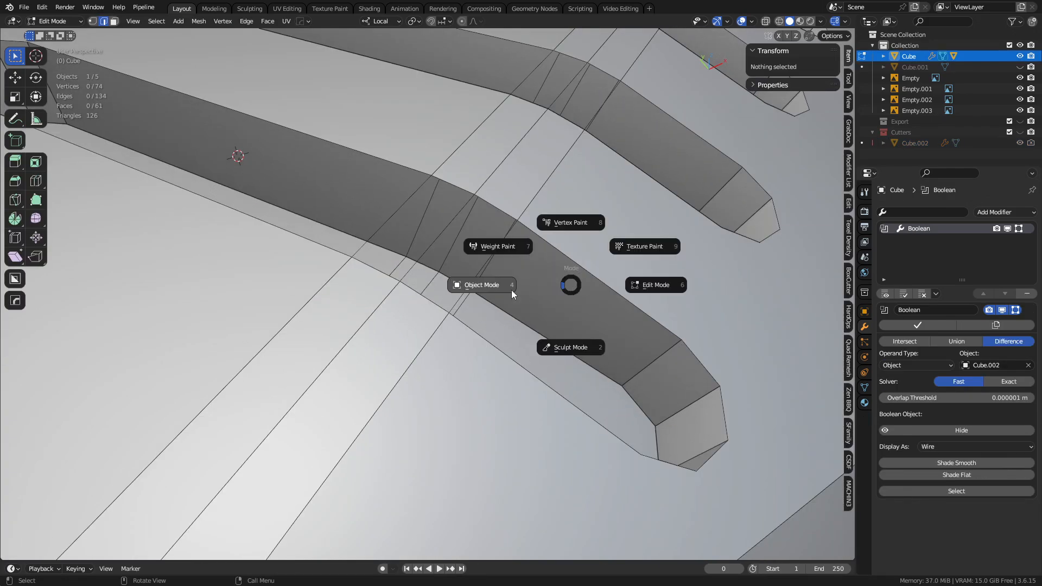
click(511, 290)
click(923, 325)
- Enter Edit Mode on the shell and merge two doubled vertex pairs at last on the first slot's crease, along the rim facing the second slot
right_click(504, 236)
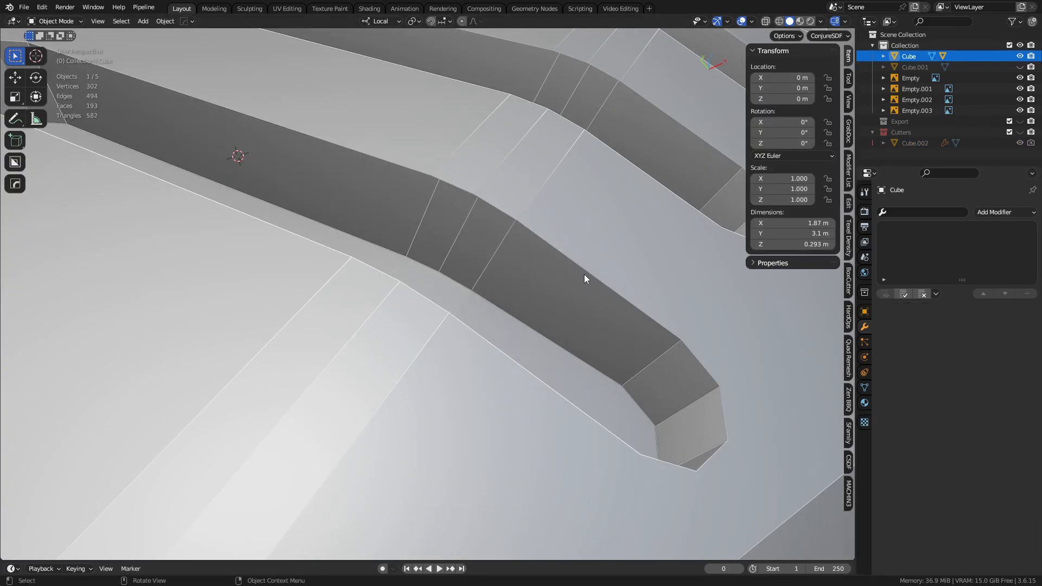
click(531, 271)
click(440, 179)
shift+click(432, 176)
key(1)
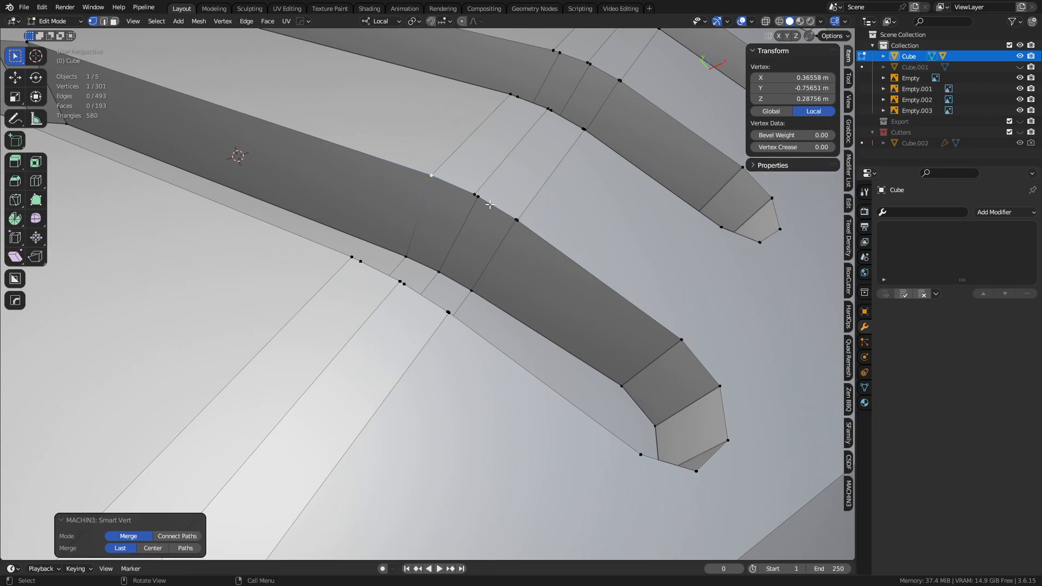
click(478, 197)
shift+click(474, 193)
key(1)
- Merge the two doubled crease vertex pairs at last along the first slot's outer rim, facing away from the second slot
middle_drag(470, 193, 429, 314)
click(400, 286)
shift+click(405, 285)
key(1)
click(465, 282)
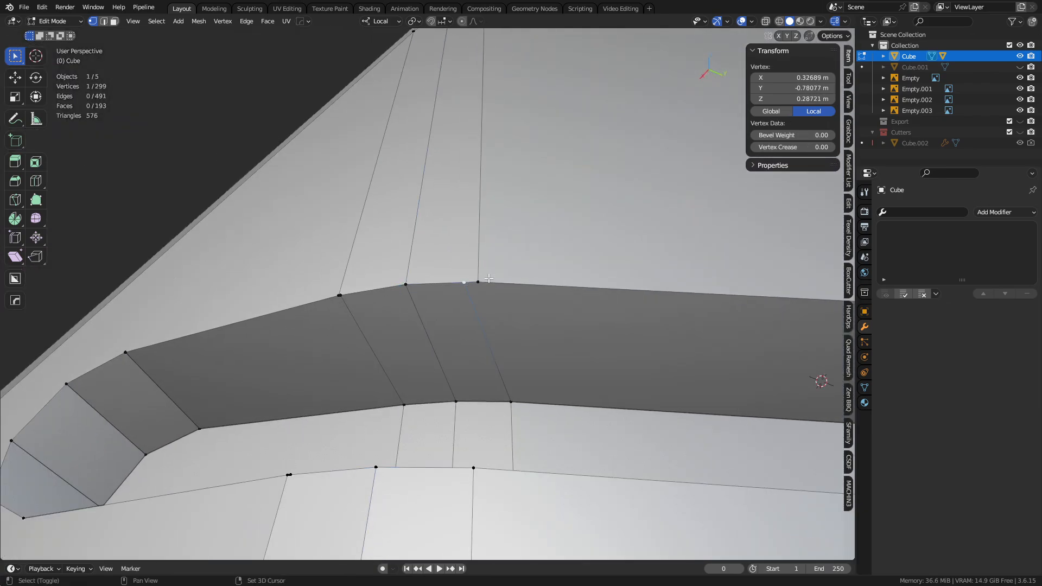
shift+click(477, 281)
key(1)
middle_drag(488, 278, 488, 254)
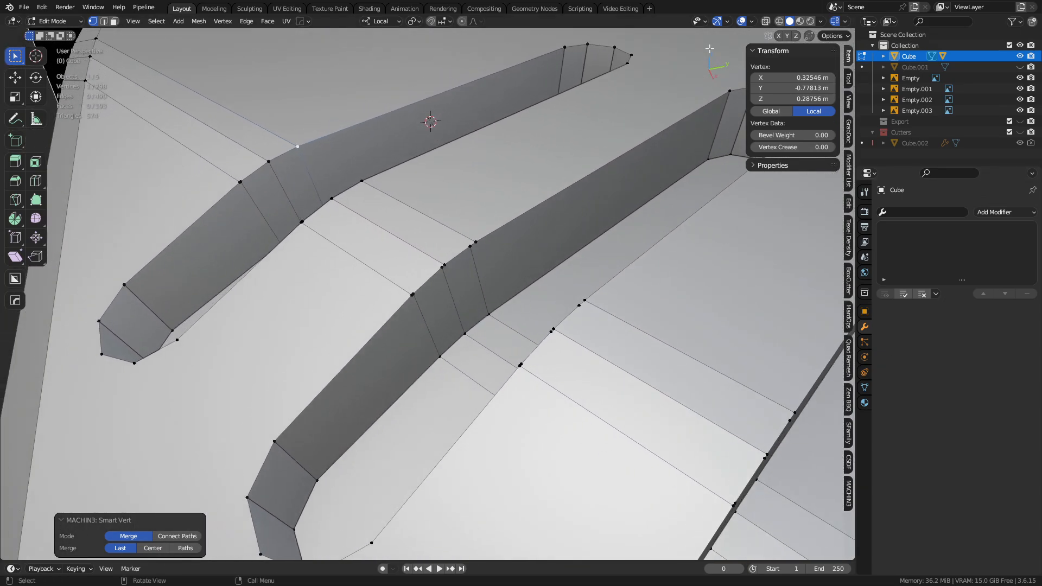
- Set the snap target to Vertex, turn snapping on and enable Auto Merge Vertices
click(446, 22)
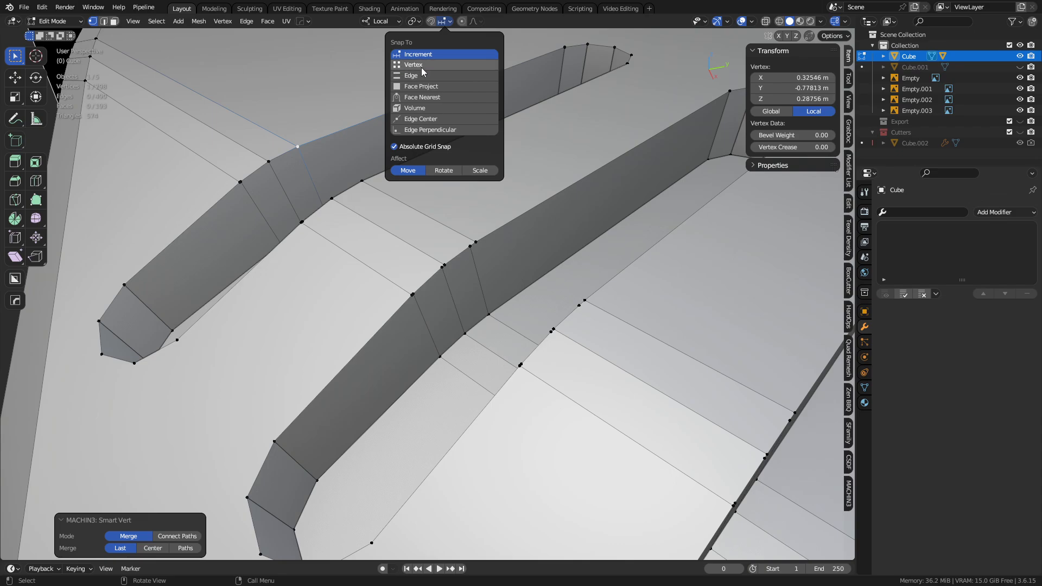
click(421, 65)
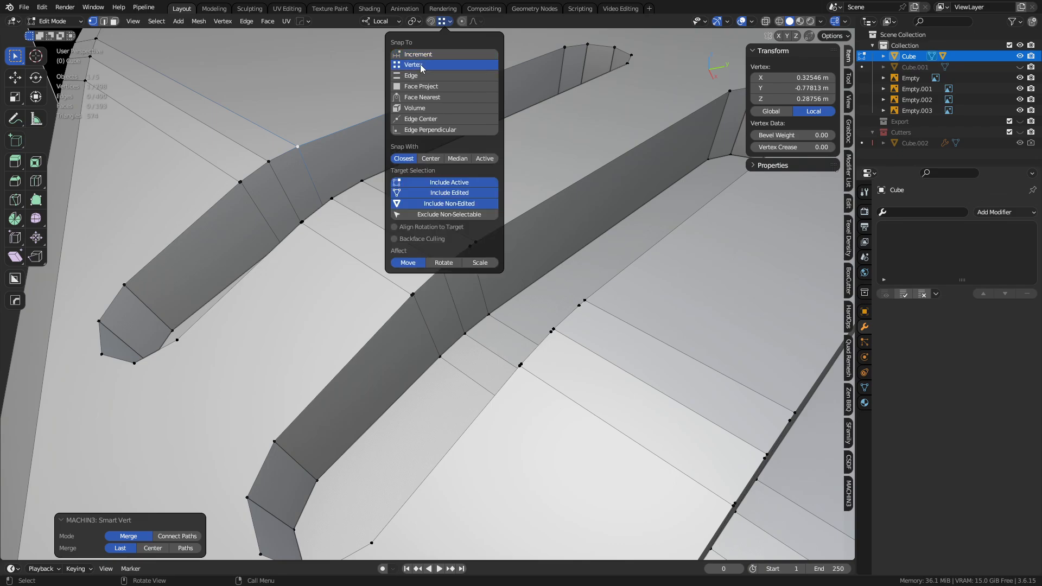
click(431, 21)
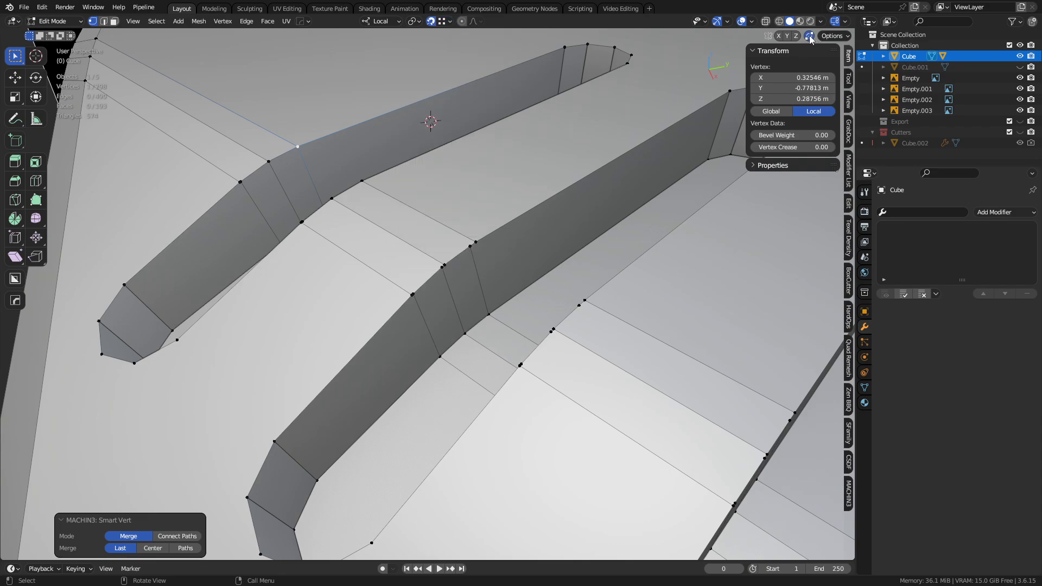
- Snap the three stray crease vertices on the second slot's rim facing the first slot onto their neighbours to merge them
middle_drag(407, 190, 383, 213)
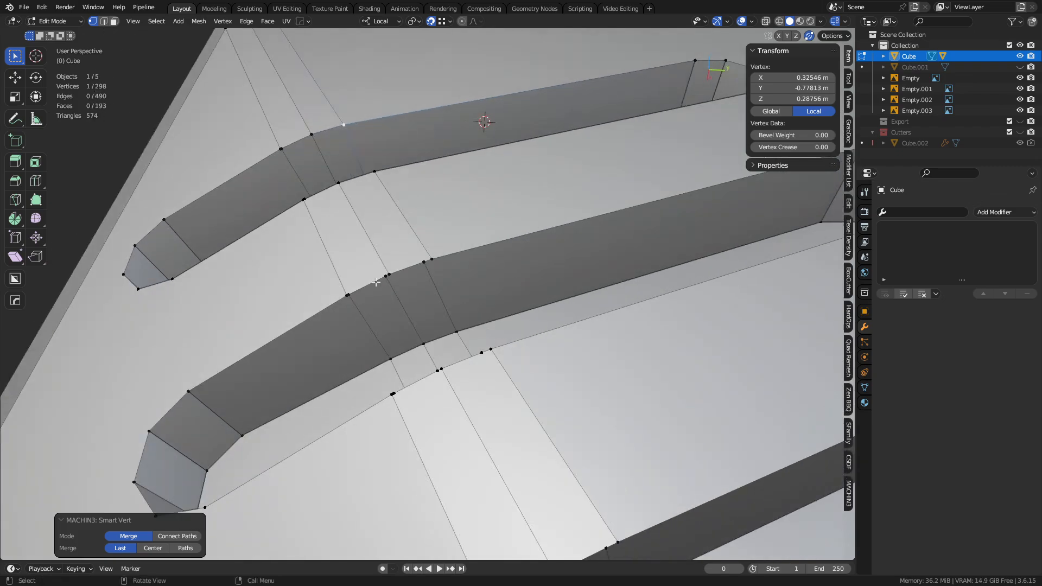
click(383, 278)
middle_drag(382, 278, 408, 288)
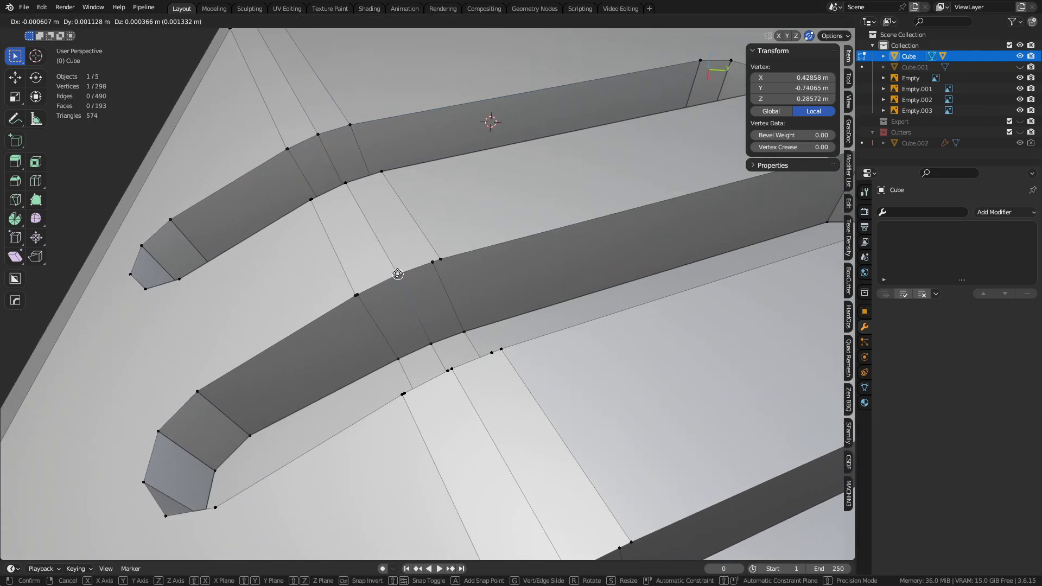
click(425, 271)
key(g)
click(361, 296)
key(g)
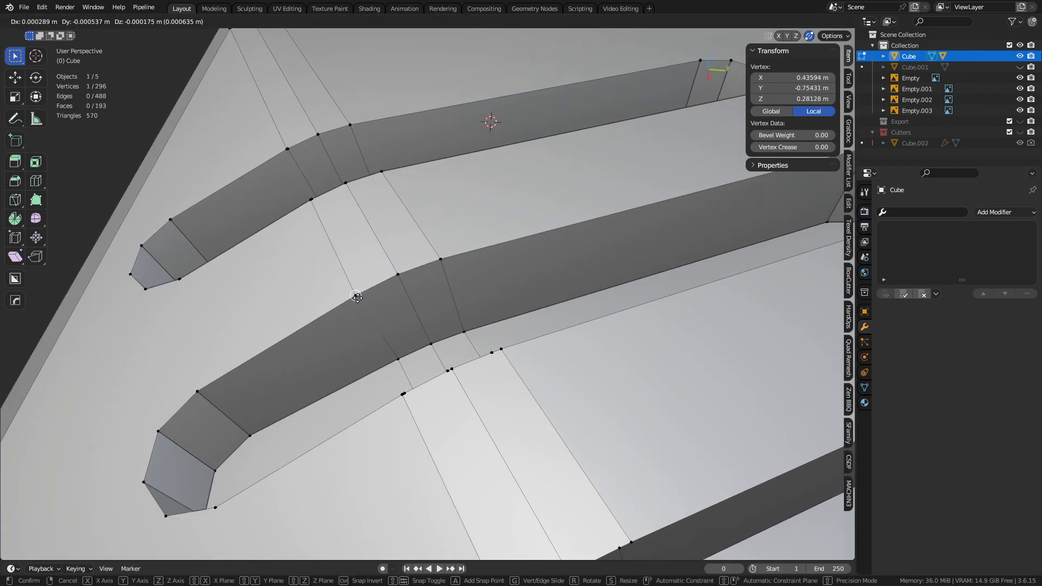
click(357, 296)
middle_drag(356, 297, 394, 258)
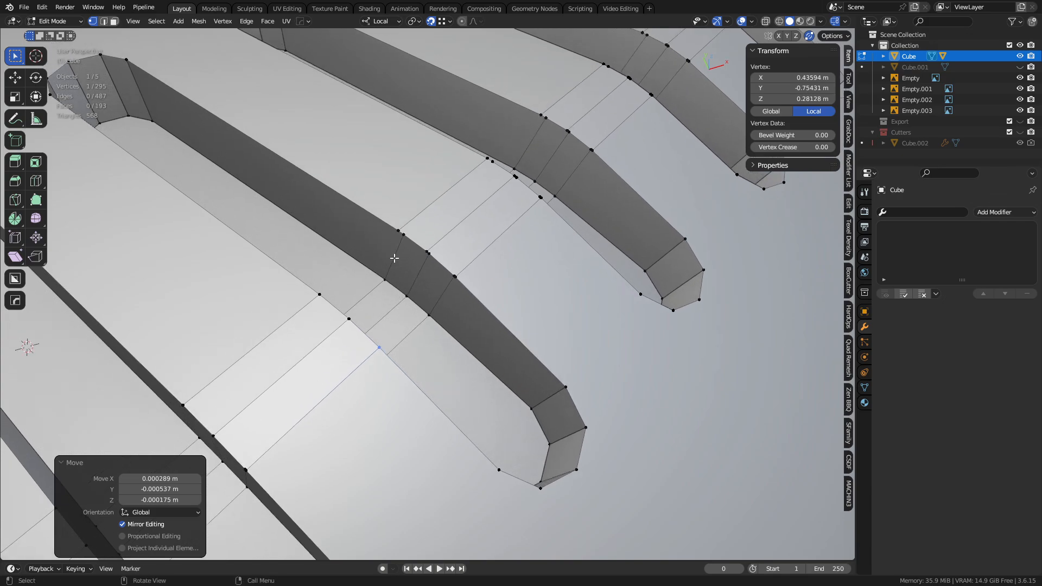
- Snap and merge the three stray crease vertices on the second slot's rim facing the third slot
scroll(394, 258, up, 1)
click(395, 220)
key(g)
click(392, 217)
click(430, 245)
key(g)
click(427, 241)
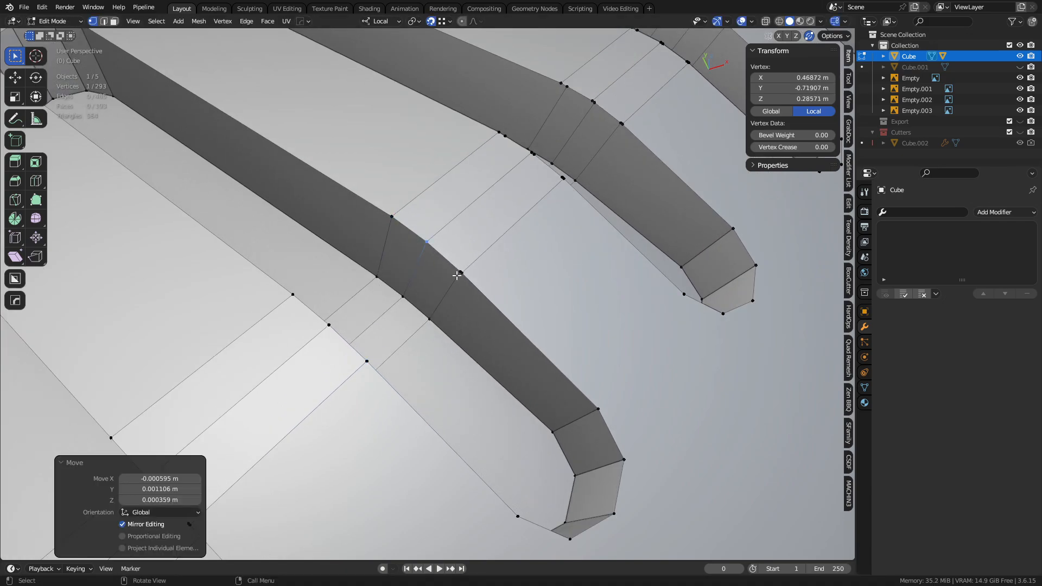
click(457, 275)
key(g)
click(455, 270)
- Snap and merge the three stray crease vertices on the third slot's rim facing the second slot
middle_drag(455, 270, 418, 270)
click(399, 289)
key(g)
click(397, 288)
click(437, 270)
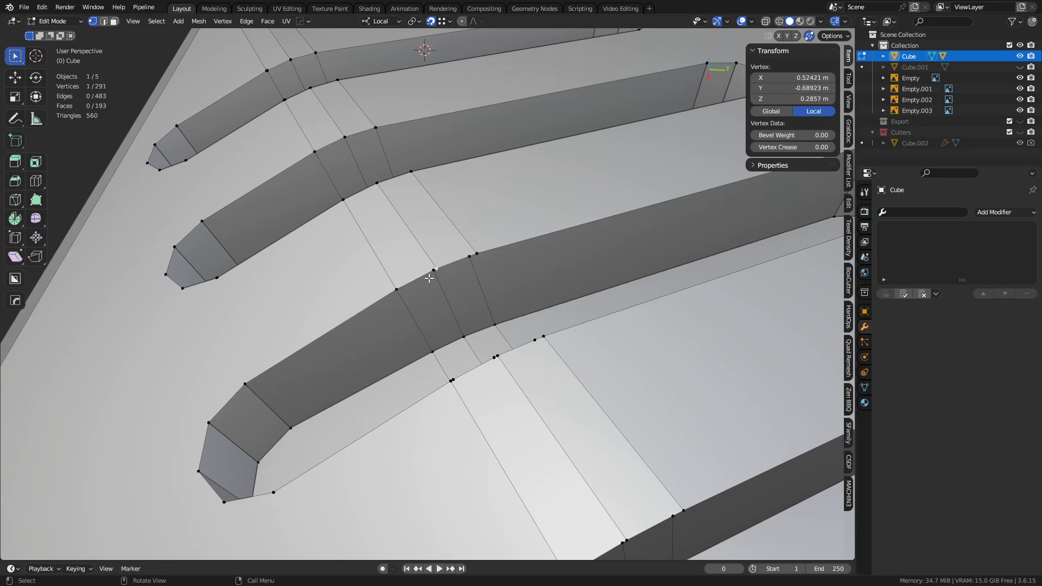
key(g)
click(431, 272)
click(470, 256)
key(g)
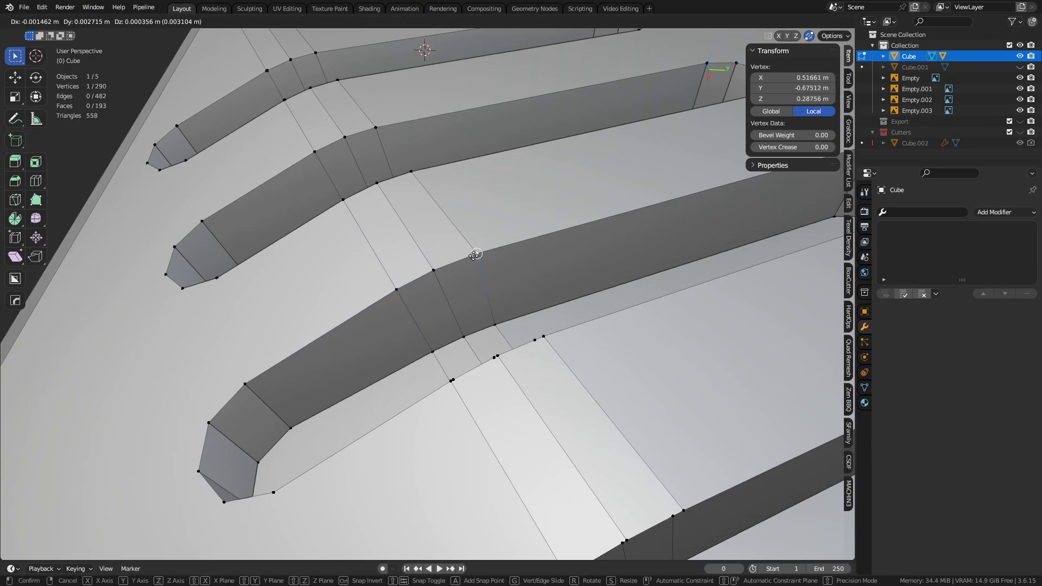
click(474, 256)
- Snap and merge the three stray crease vertices on the third slot's rim facing the fourth slot
middle_drag(463, 312, 421, 303)
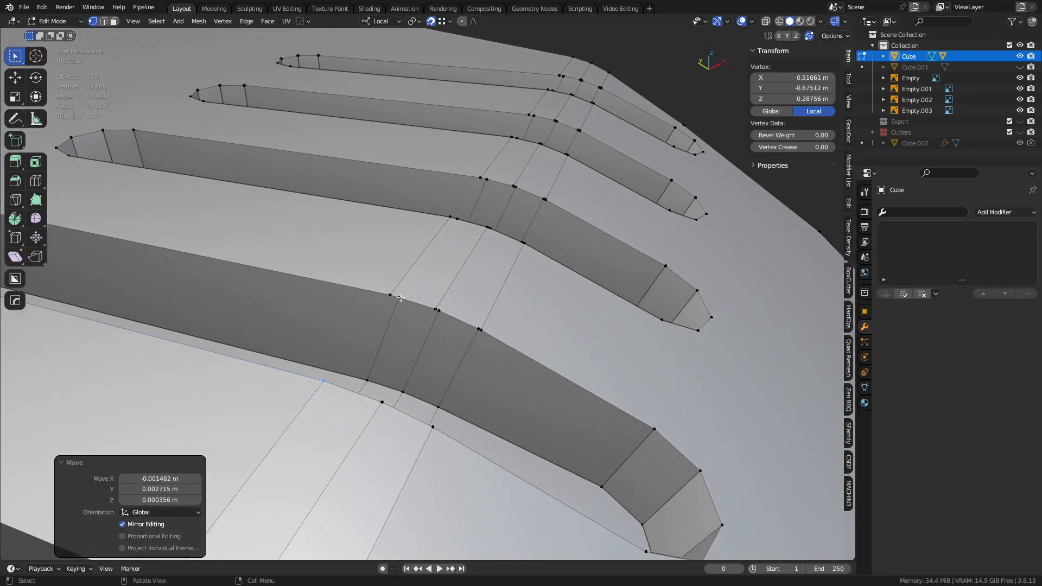
click(401, 297)
key(g)
click(392, 296)
click(442, 310)
key(g)
click(441, 307)
key(g)
click(481, 328)
- Snap and merge the three stray crease vertices on the fourth slot's rim facing the third slot
middle_drag(481, 328, 466, 325)
click(469, 311)
key(g)
click(479, 305)
click(440, 324)
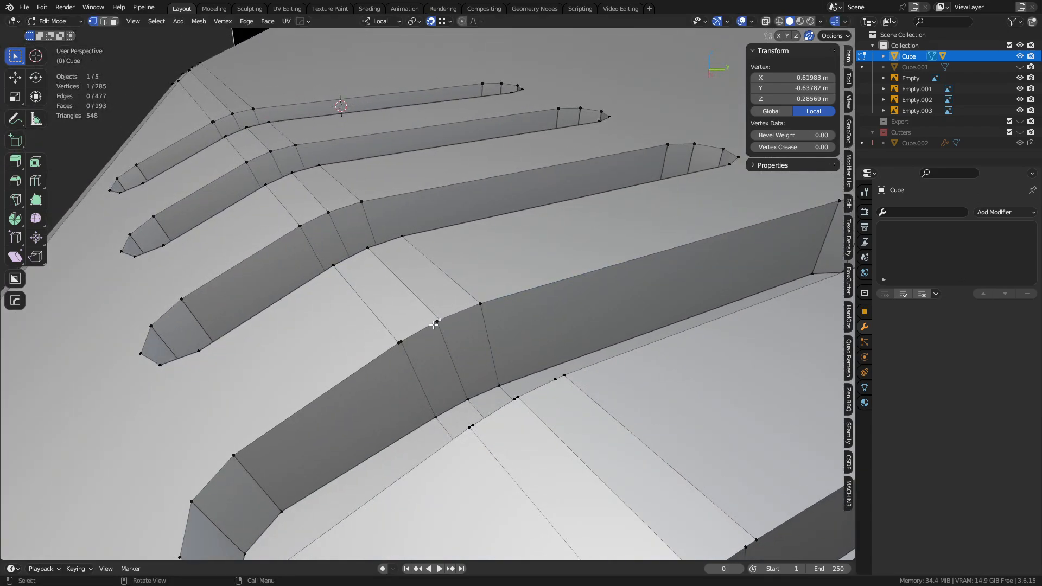
key(g)
click(434, 324)
key(g)
click(401, 341)
- Snap and merge the three stray crease vertices on the fourth slot's rim facing the fifth slot
middle_drag(402, 341, 397, 314)
click(381, 269)
key(g)
click(376, 266)
click(403, 285)
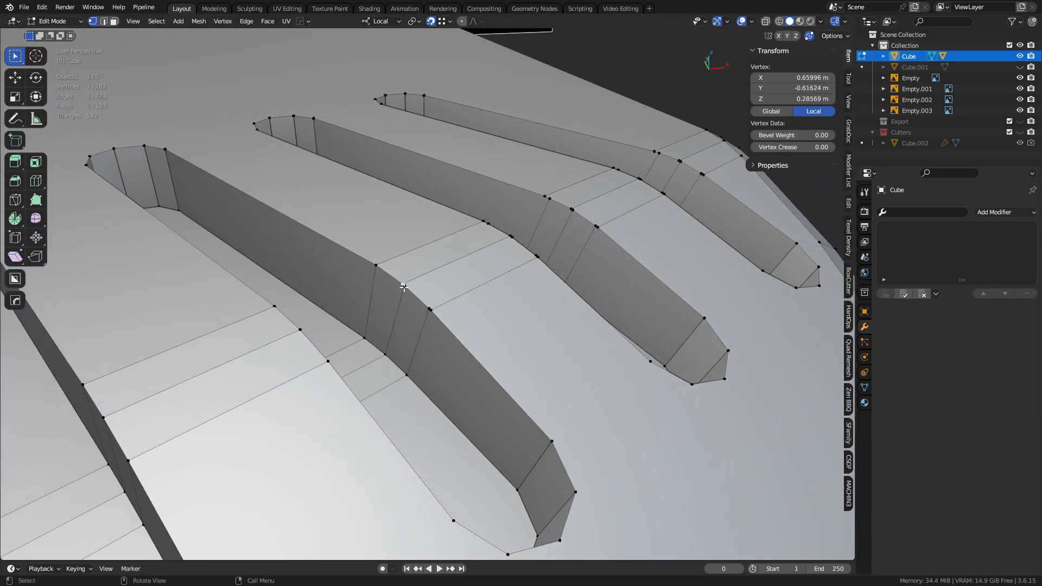
key(g)
click(403, 286)
click(428, 308)
key(g)
click(431, 310)
middle_drag(640, 317, 501, 314)
shift+middle_drag(444, 395, 420, 345)
click(420, 326)
key(g)
click(415, 327)
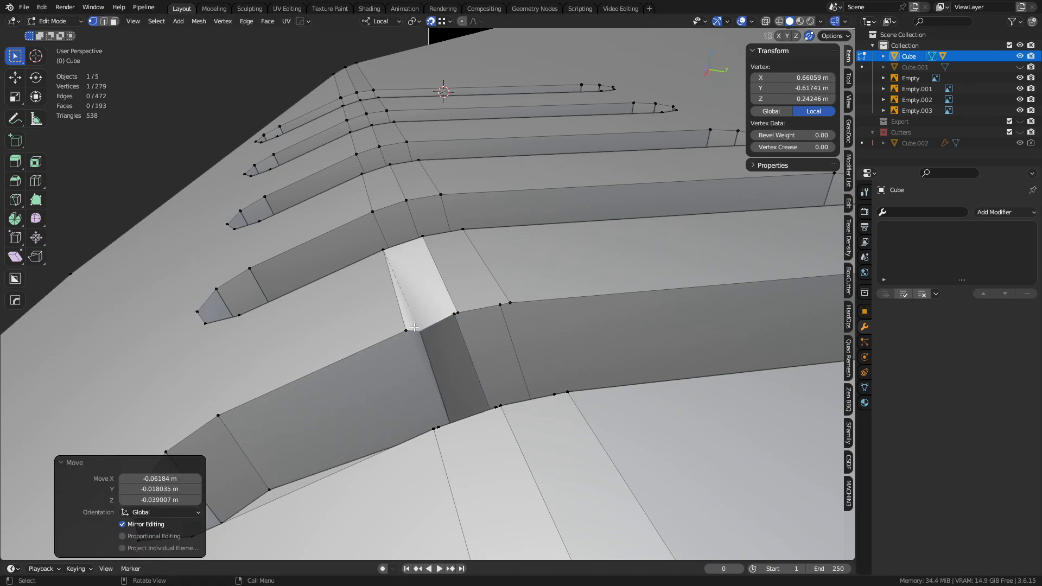
key(ctrl+z)
- Snap and merge the stray crease vertices on the fifth slot's rim facing the fourth slot
click(407, 327)
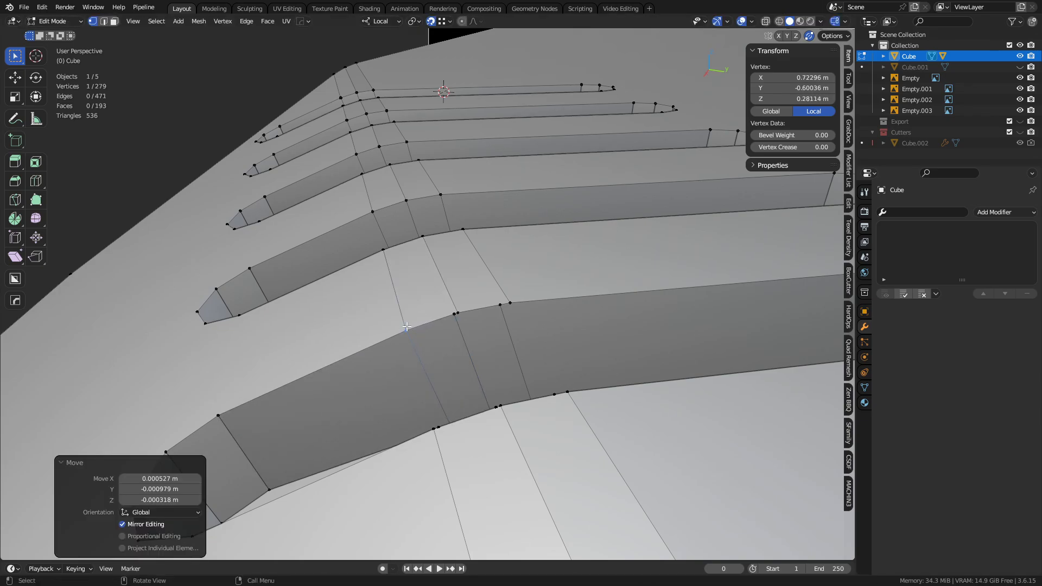
click(461, 313)
key(g)
click(450, 314)
click(500, 305)
key(g)
click(509, 303)
- Snap and merge the three stray crease vertices on the fifth slot's rim facing the sixth slot
middle_drag(509, 303, 424, 266)
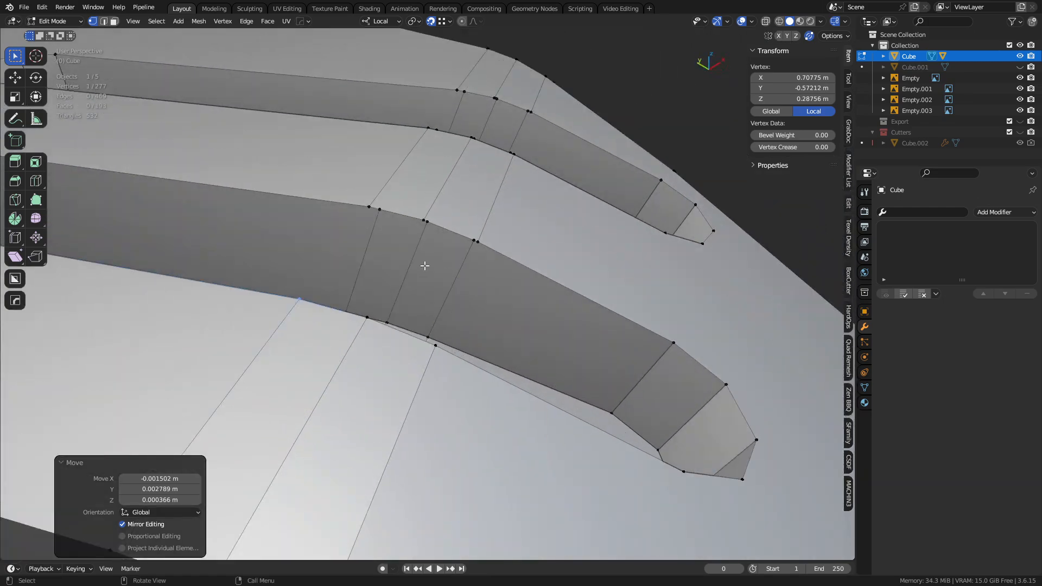
key(alt+a)
click(379, 211)
key(g)
click(369, 206)
click(426, 221)
key(g)
click(424, 220)
key(g)
click(472, 237)
- Snap and merge the three stray crease vertices on the sixth slot's rim facing the fifth slot
middle_drag(473, 237, 424, 277)
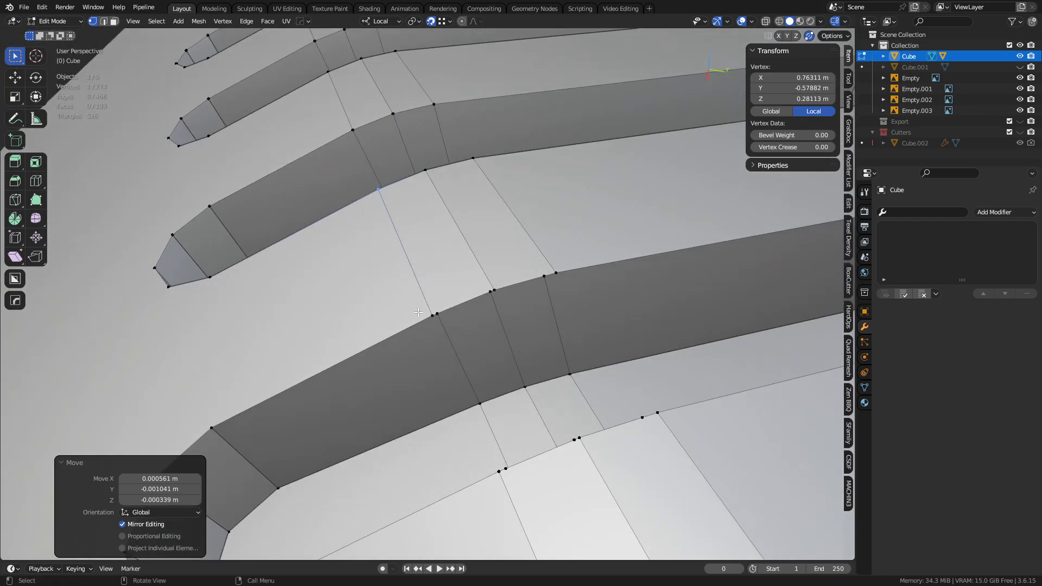
click(443, 309)
key(g)
click(442, 309)
click(491, 291)
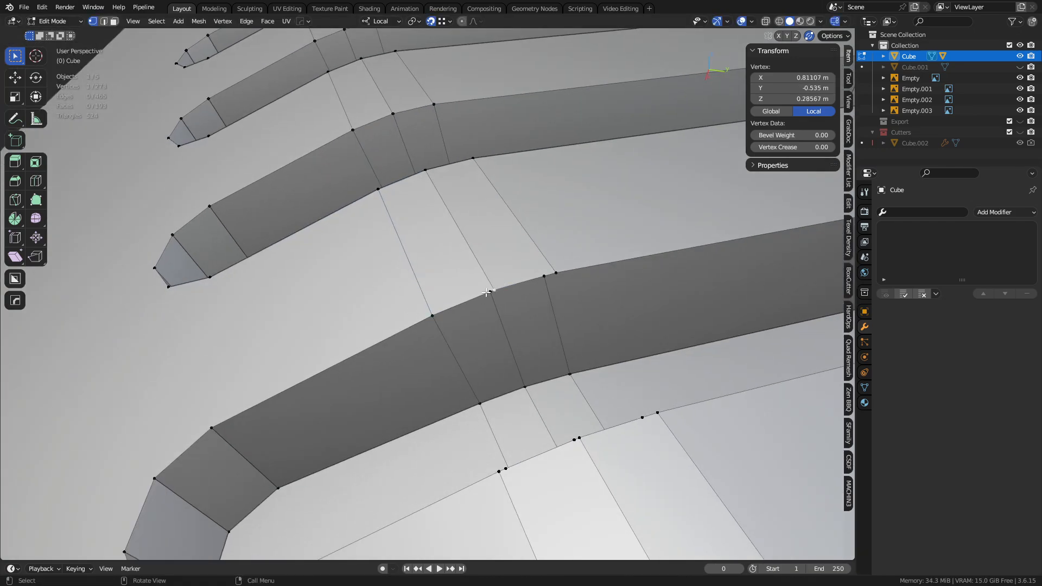
key(g)
click(493, 291)
click(537, 281)
key(g)
click(546, 277)
- Snap and merge the three stray crease vertices on the sixth slot's outer rim, facing the shell's edge
shift+middle_drag(431, 320, 404, 288)
click(359, 280)
key(g)
click(350, 275)
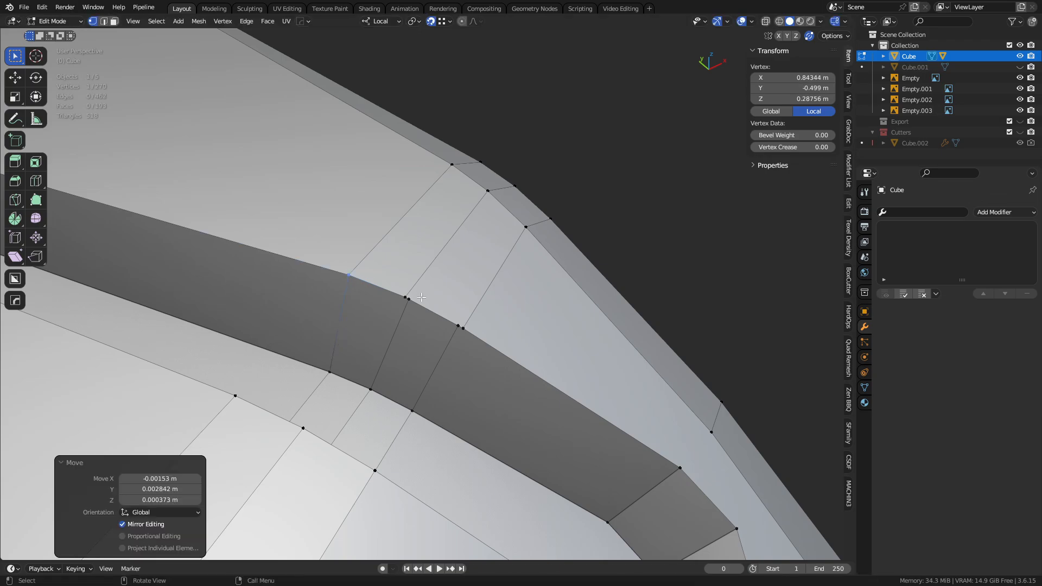
click(409, 299)
key(g)
click(414, 299)
click(455, 321)
key(g)
click(464, 329)
middle_drag(619, 320, 518, 335)
scroll(576, 365, down, 4)
shift+middle_drag(567, 360, 640, 292)
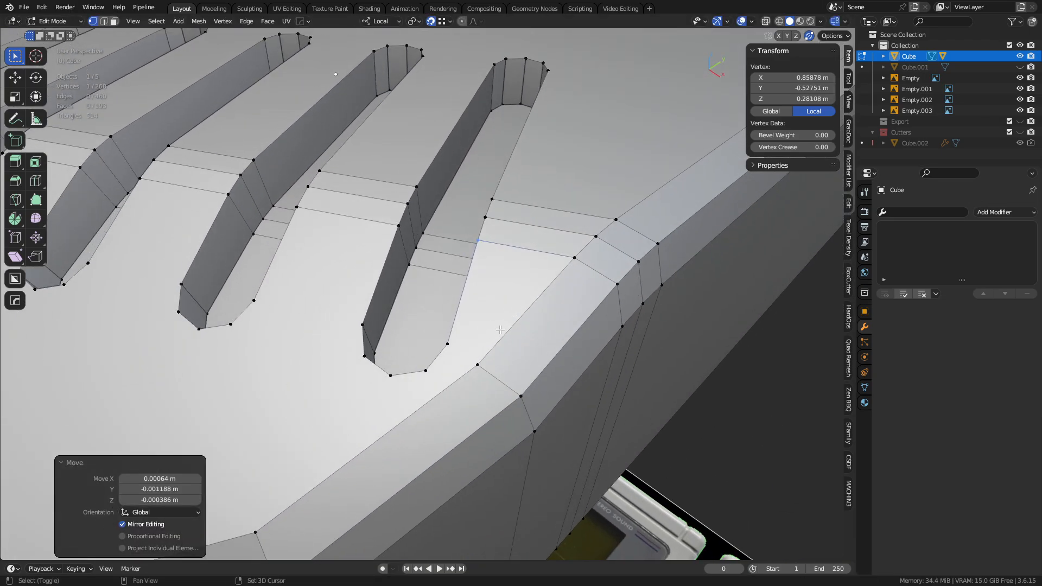
- Connect the sixth slot's rounded lower end to the nearest corner vertex on the shell's beveled rim
middle_drag(500, 330, 548, 352)
scroll(439, 286, down, 3)
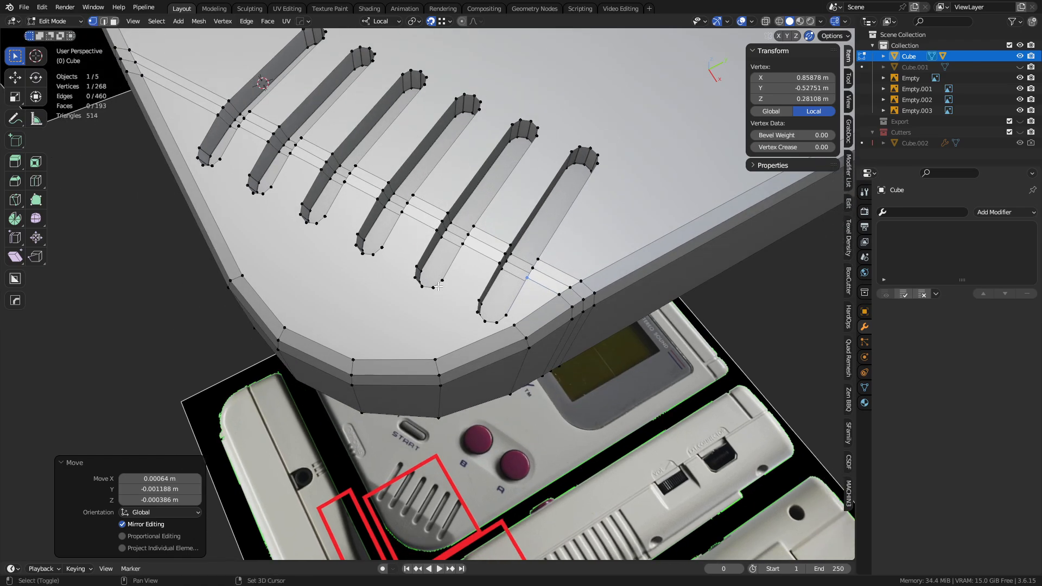
key(a)
middle_drag(438, 286, 488, 244)
key(alt+a)
scroll(521, 282, up, 4)
middle_drag(532, 293, 579, 248)
key(1)
click(559, 237)
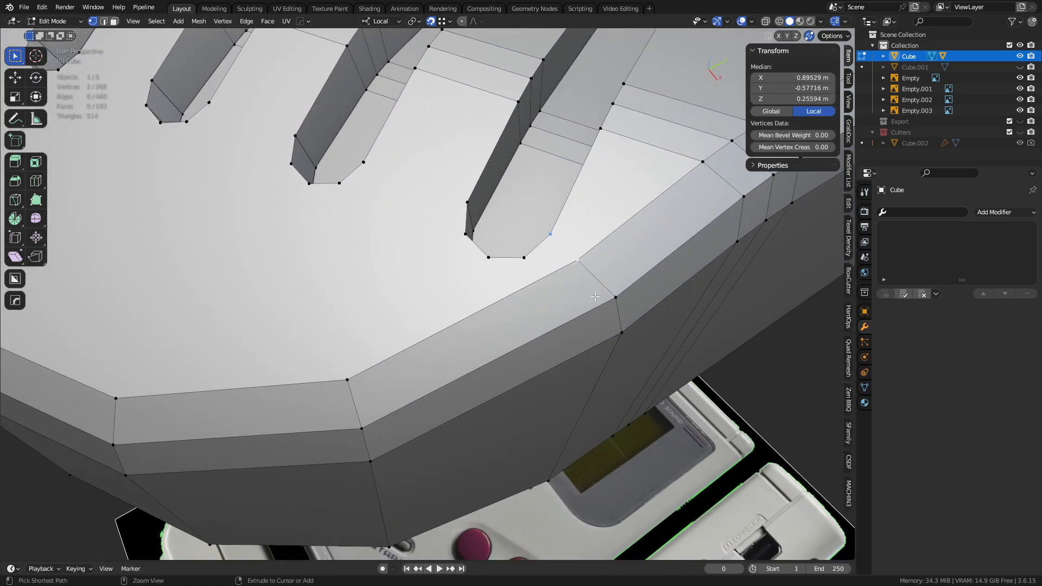
key(2)
- Join the facing rims near the slots' lower ends with edges between slots four and five and slots five and six
middle_drag(598, 282, 509, 251)
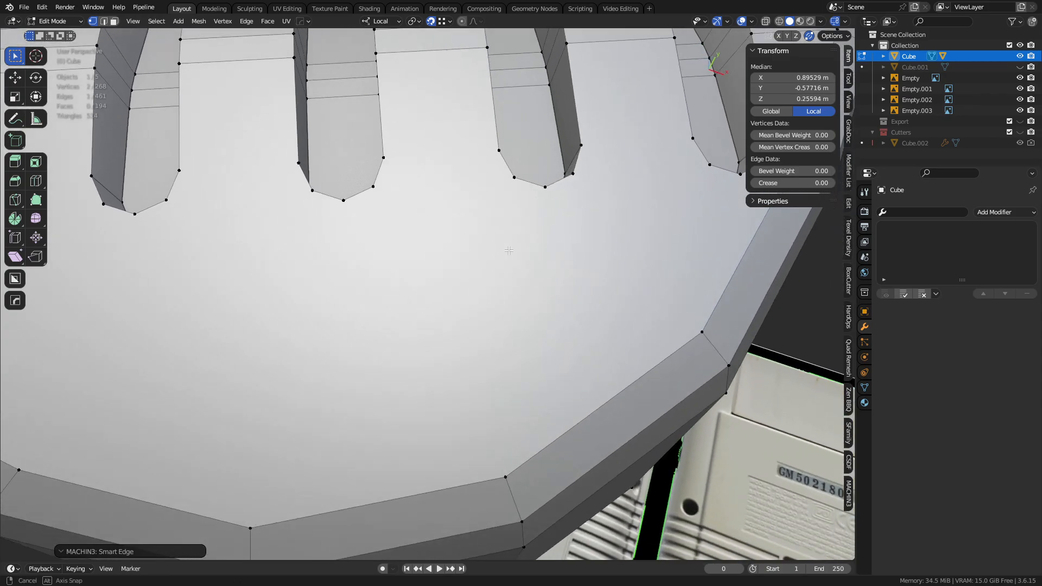
scroll(452, 237, down, 1)
click(396, 182)
key(2)
middle_drag(482, 178, 608, 248)
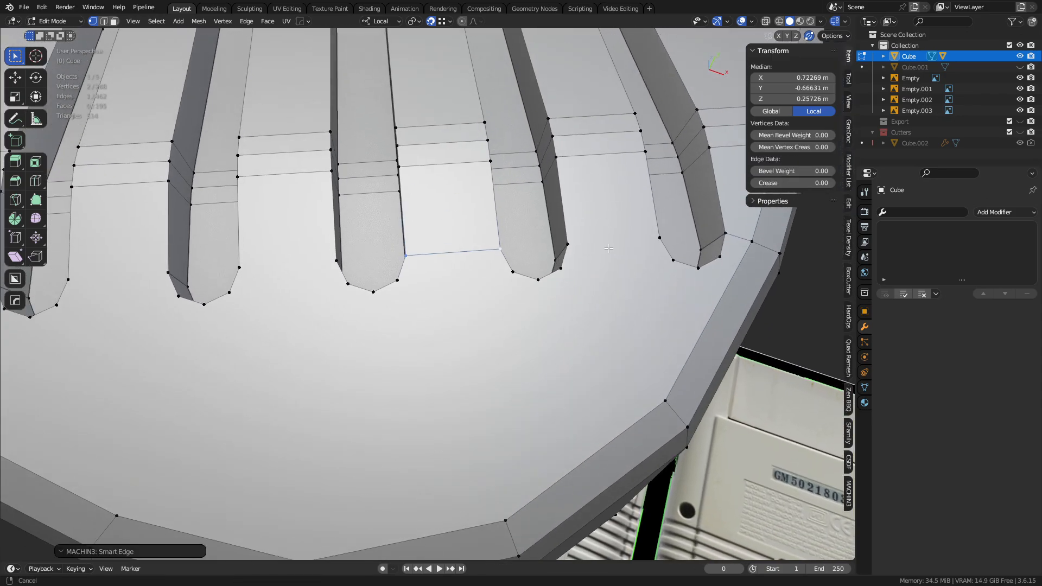
click(569, 243)
- Bridge the remaining gaps between slots one to four near their lower ends, adding a second, lower edge between slots two and three
shift+middle_drag(342, 267, 400, 246)
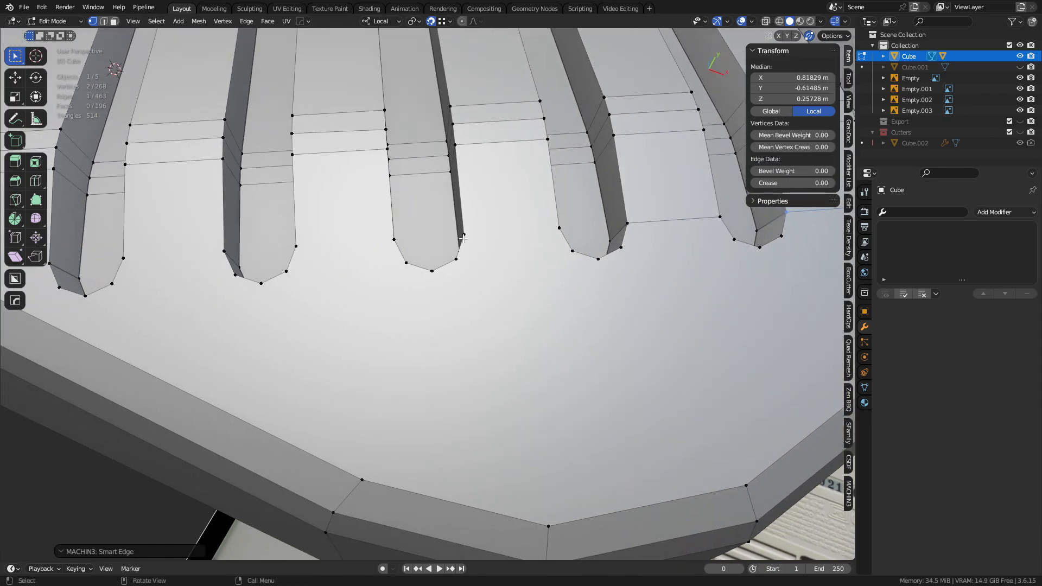
click(510, 228)
key(2)
middle_drag(510, 226, 441, 263)
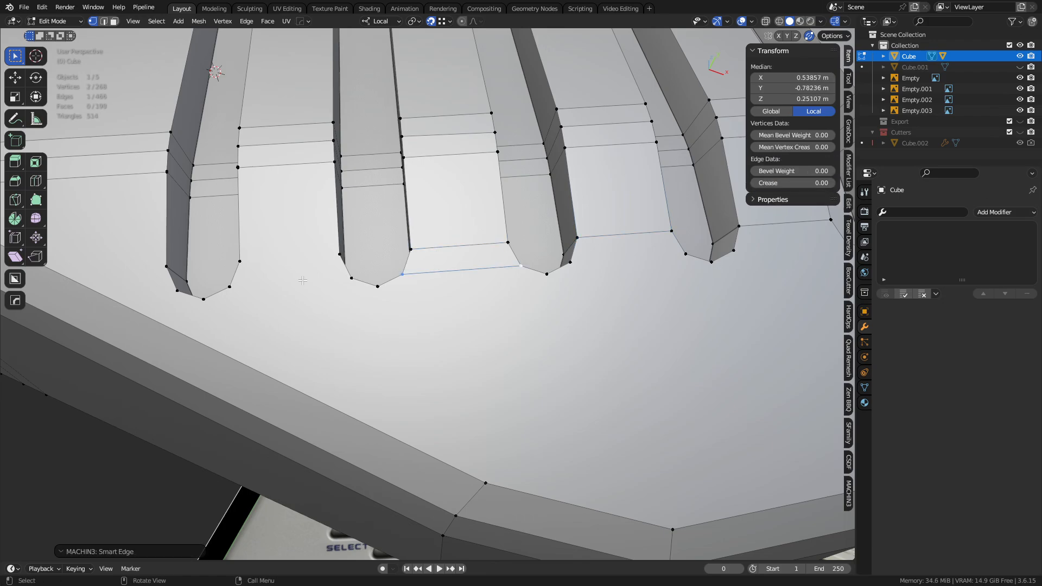
shift+middle_drag(303, 281, 359, 276)
click(304, 254)
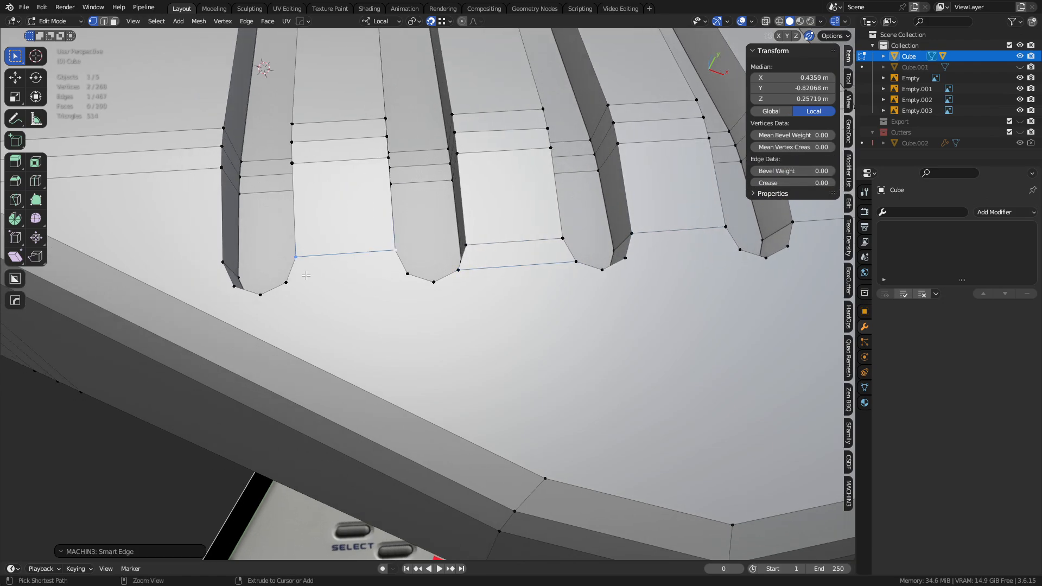
- Complete the second row of edges across the other gaps between the slots' lower ends
click(290, 280)
shift+click(403, 273)
key(2)
shift+middle_drag(729, 281, 373, 273)
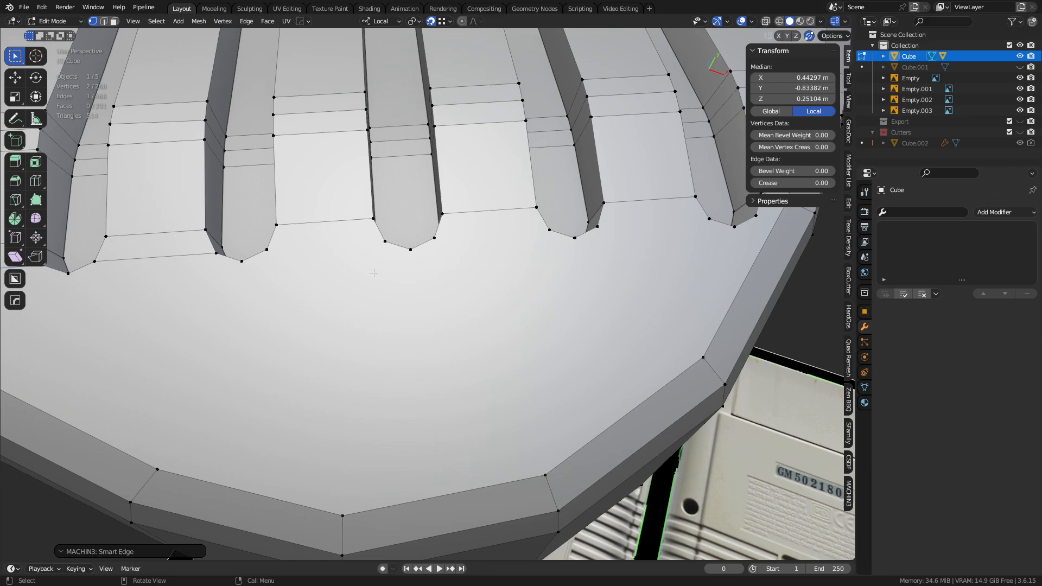
click(435, 238)
shift+middle_drag(518, 251, 440, 258)
click(357, 245)
click(523, 236)
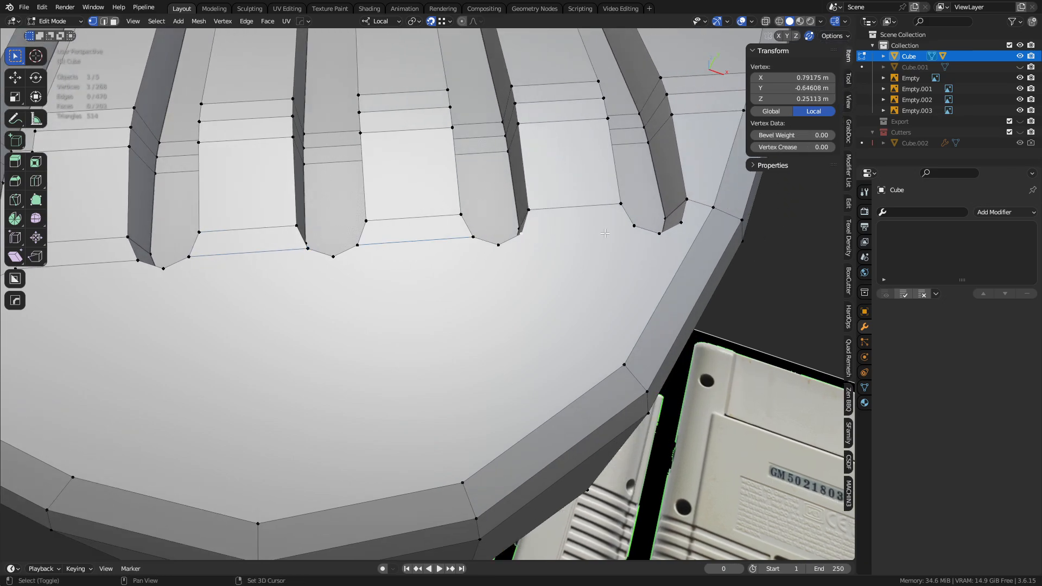
key(2)
shift+middle_drag(428, 265, 536, 247)
shift+middle_drag(392, 268, 532, 246)
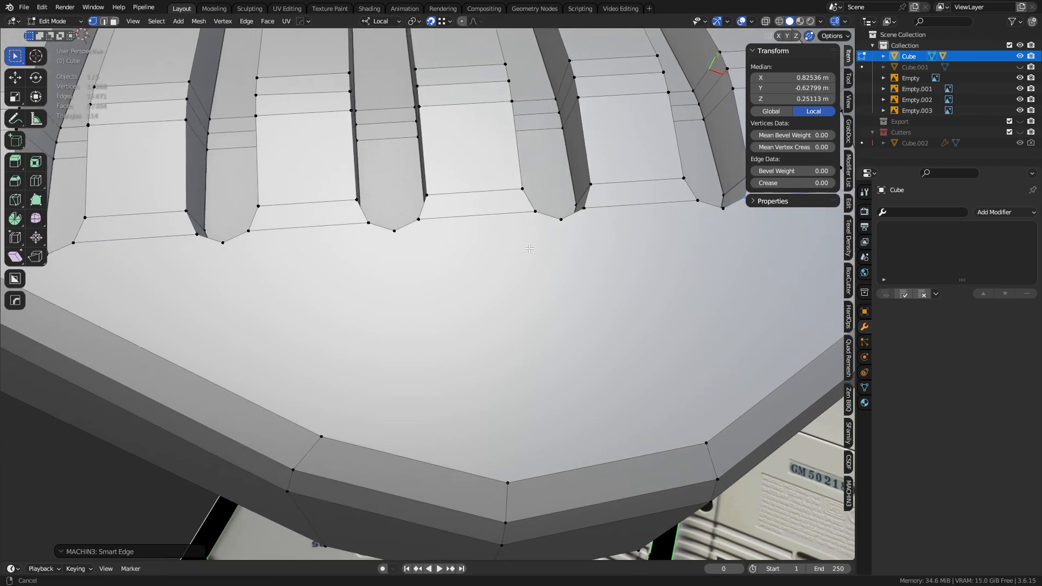
- Connect the upper ends of the first three slots with two parallel edges across each gap
middle_drag(333, 261, 365, 278)
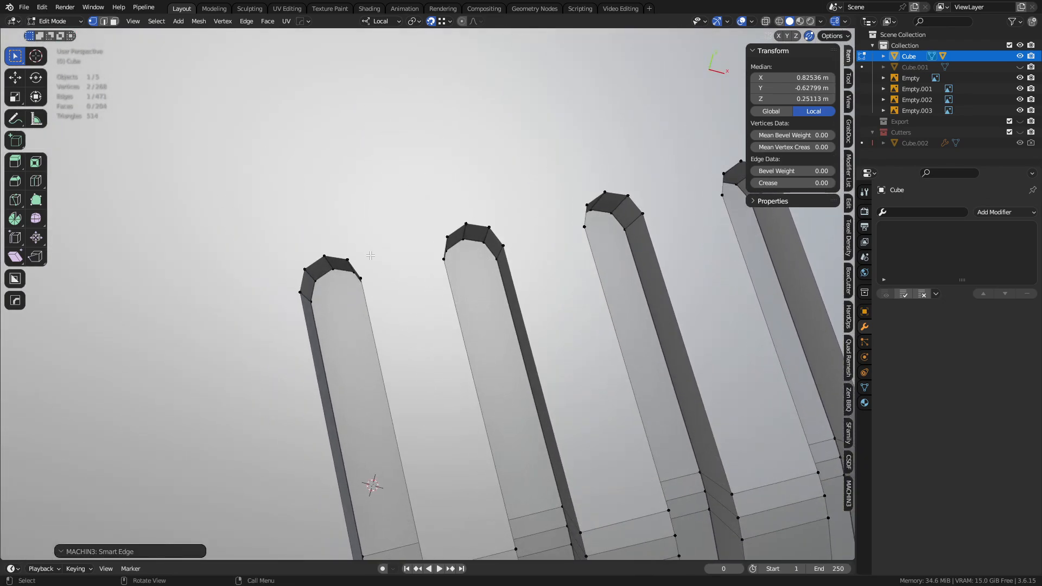
click(363, 278)
key(f)
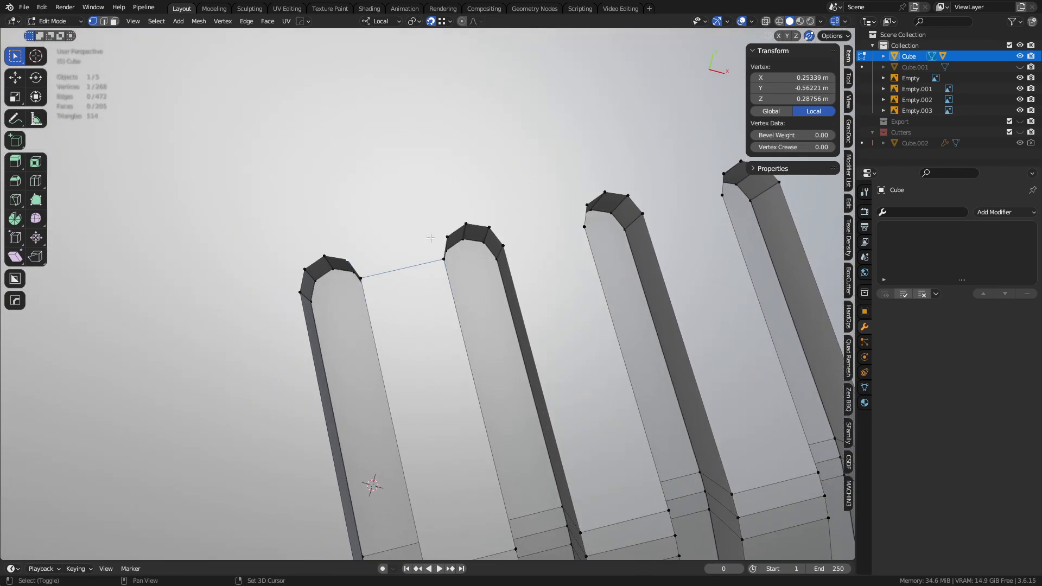
shift+middle_drag(584, 235, 503, 250)
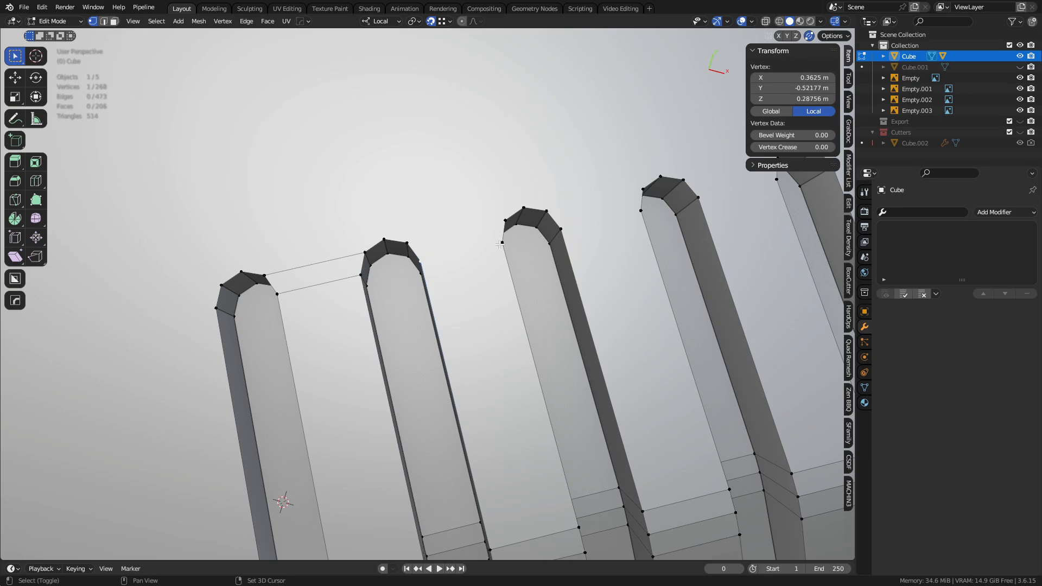
key(f)
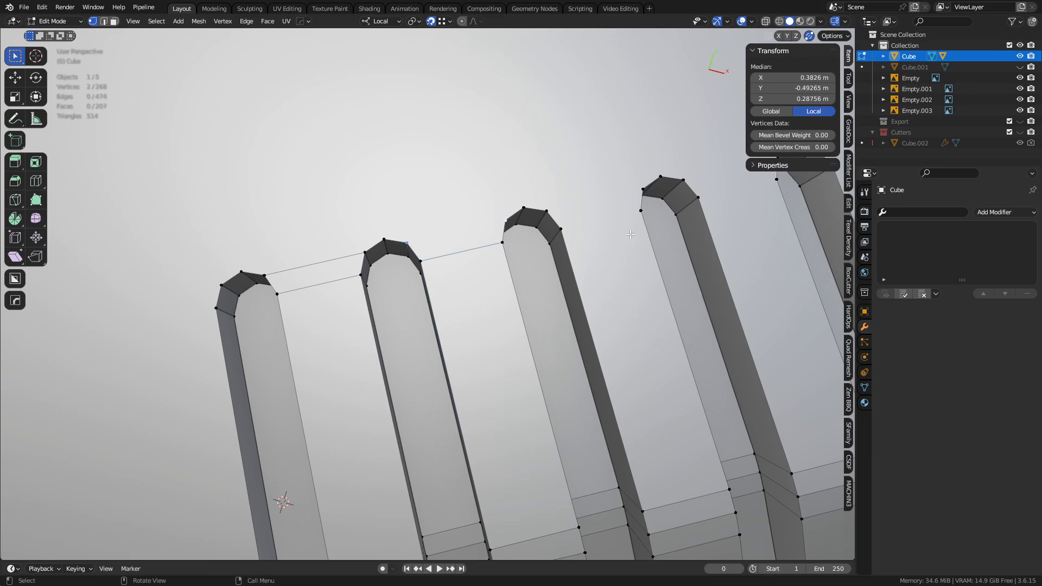
key(f)
middle_drag(631, 235, 443, 252)
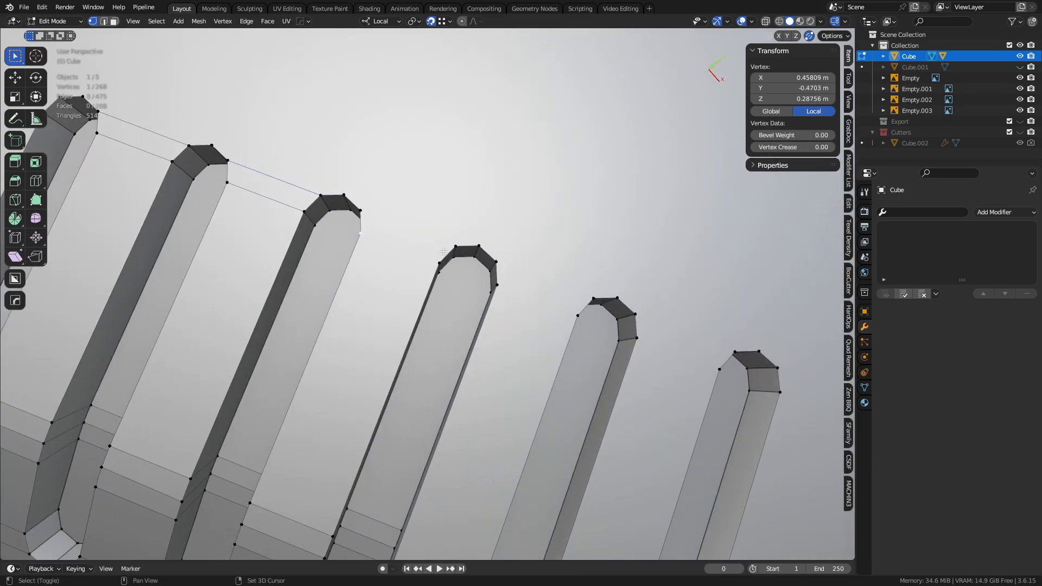
- Connect the upper ends of the third and fourth slots with two parallel edges
shift+click(439, 263)
key(2)
click(456, 246)
shift+click(360, 211)
key(2)
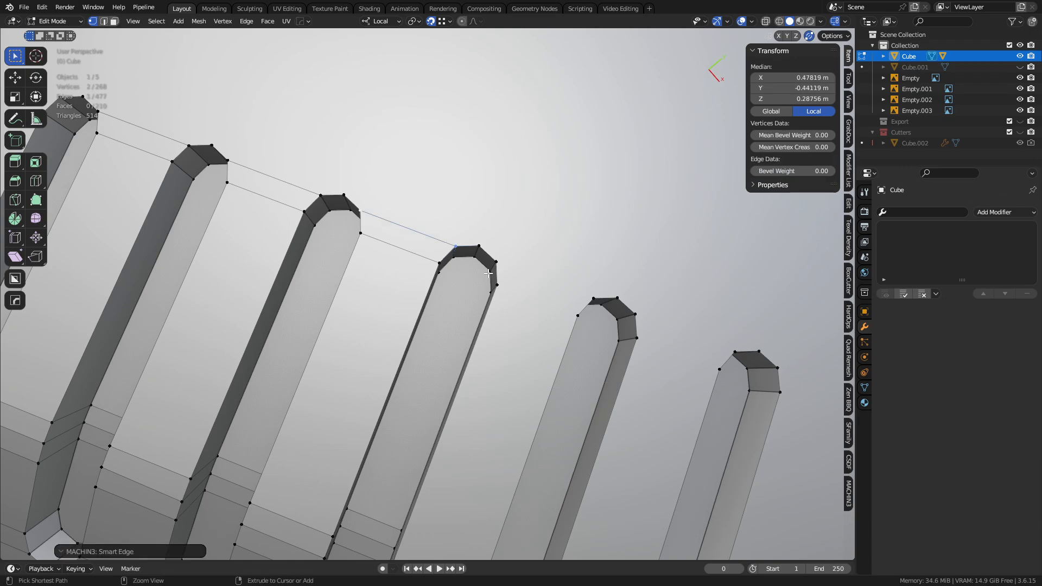
- Connect the upper ends of the fourth and fifth slots with two parallel edges
shift+middle_drag(512, 311, 392, 251)
click(384, 222)
shift+click(454, 253)
key(2)
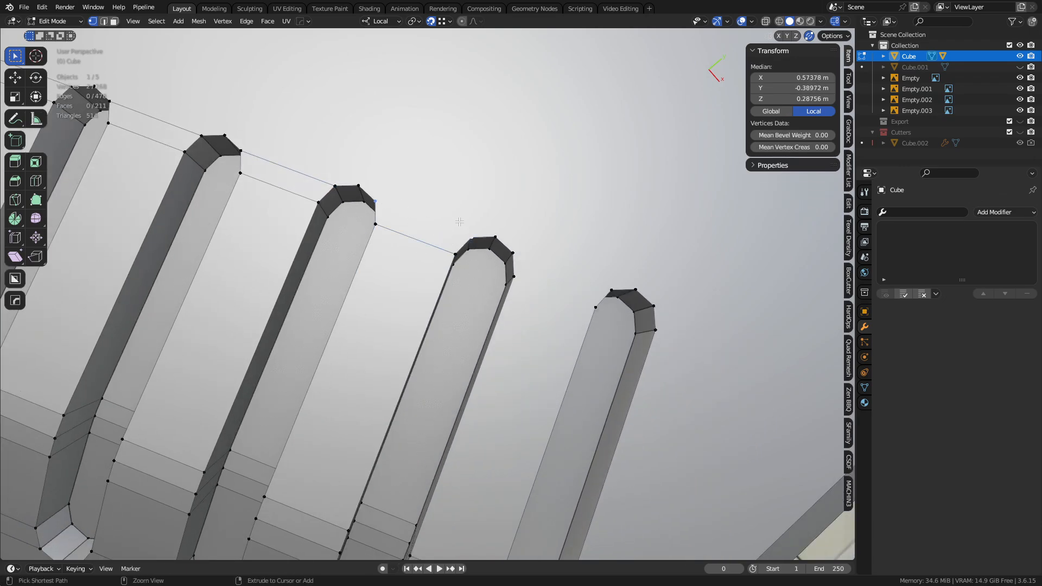
key(2)
- Connect the upper ends of the fifth and sixth slots with two parallel edges
click(533, 274)
key(2)
click(612, 287)
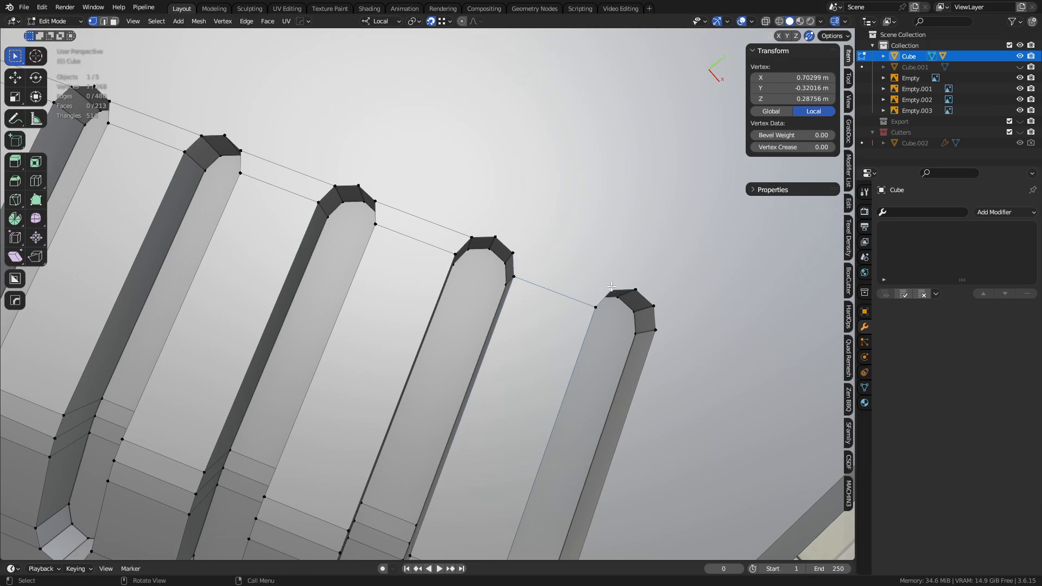
shift+click(515, 256)
key(2)
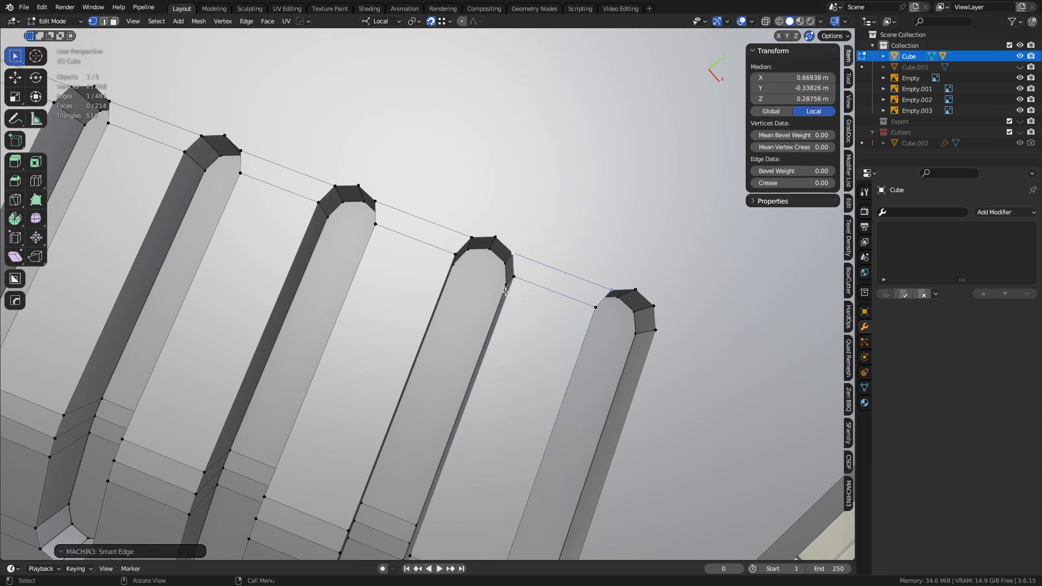
- Turn on see-through display, return the shell to Object Mode, and deselect everything
scroll(506, 291, down, 4)
middle_drag(414, 303, 446, 255)
shift+middle_drag(261, 346, 412, 189)
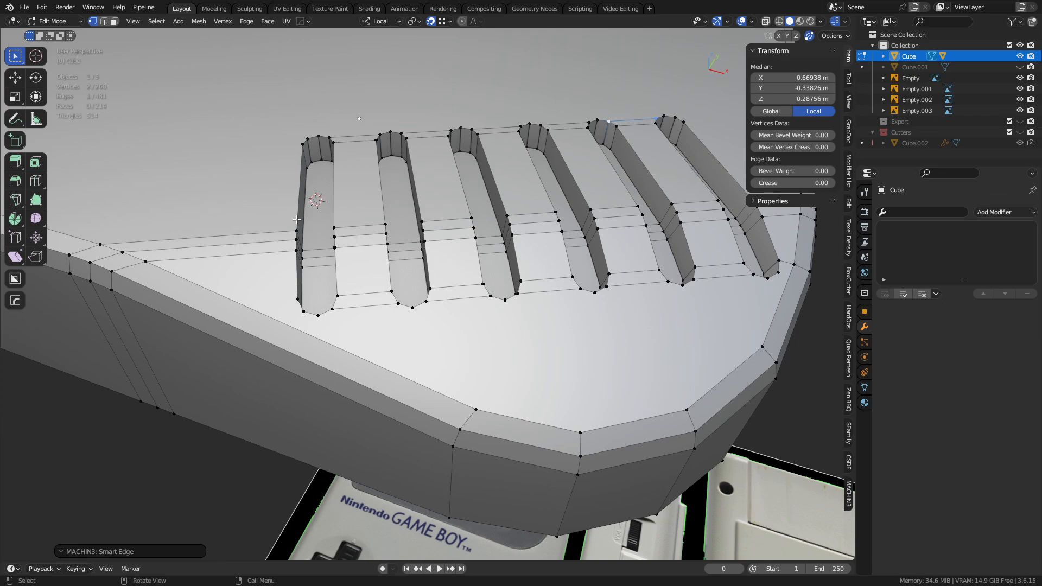
middle_drag(496, 256, 594, 356)
scroll(554, 336, down, 6)
key(alt+z)
shift+middle_drag(428, 284, 524, 322)
key(ctrl+Tab)
click(455, 314)
key(alt+a)
- Add a cube centered on the START button in the top reference and scale its mesh by about 0.053
scroll(432, 264, up, 8)
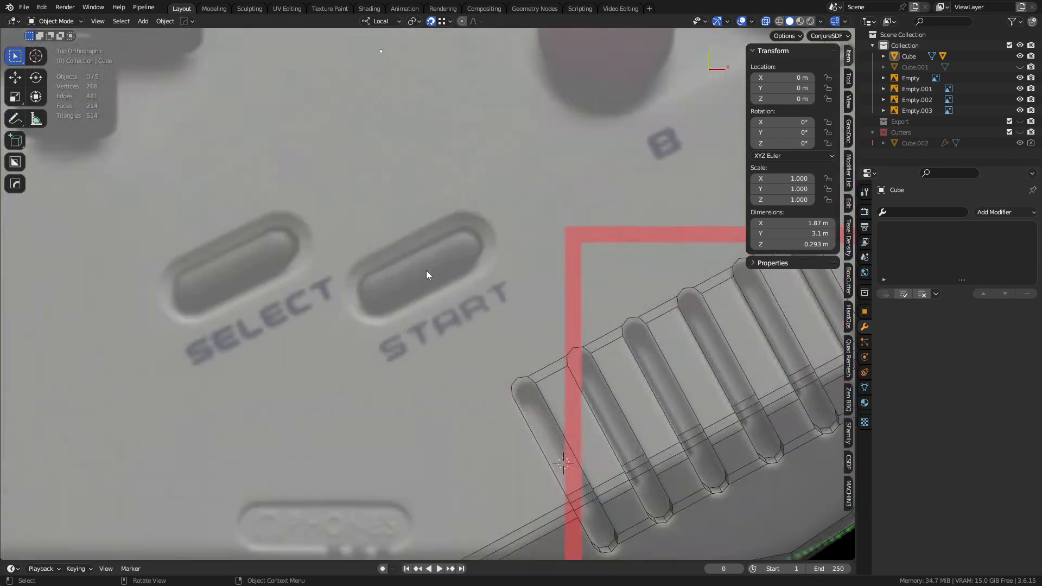
shift+middle_drag(441, 248, 450, 259)
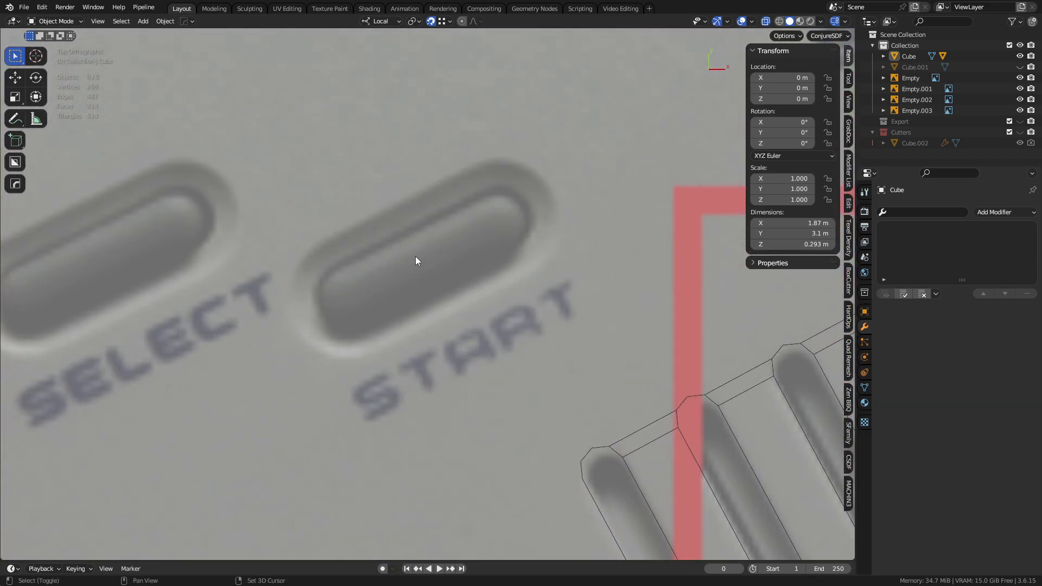
key(shift+a)
mouse_move(442, 265)
click(494, 286)
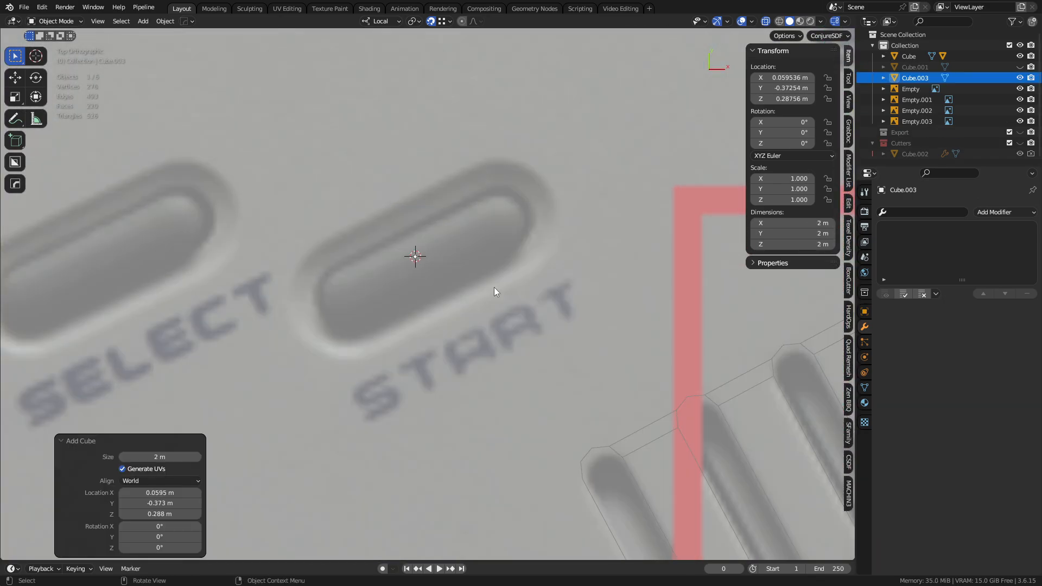
key(Tab)
click(614, 294)
key(s)
click(428, 273)
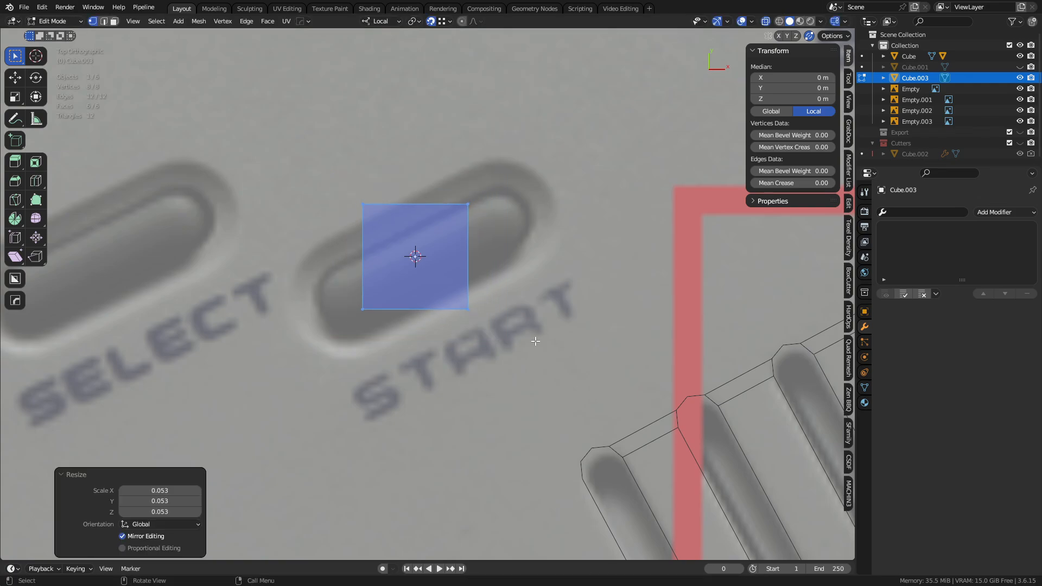
- Rotate the cube about 27.55° around Z to match the slant of the START button
key(Tab)
key(r)
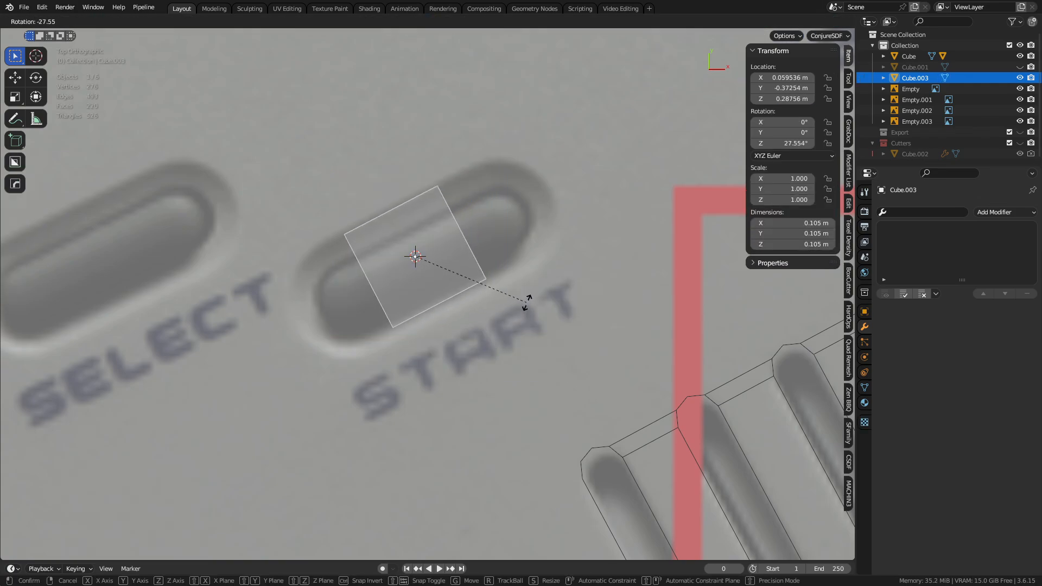
click(528, 301)
key(Tab)
click(605, 303)
click(463, 237)
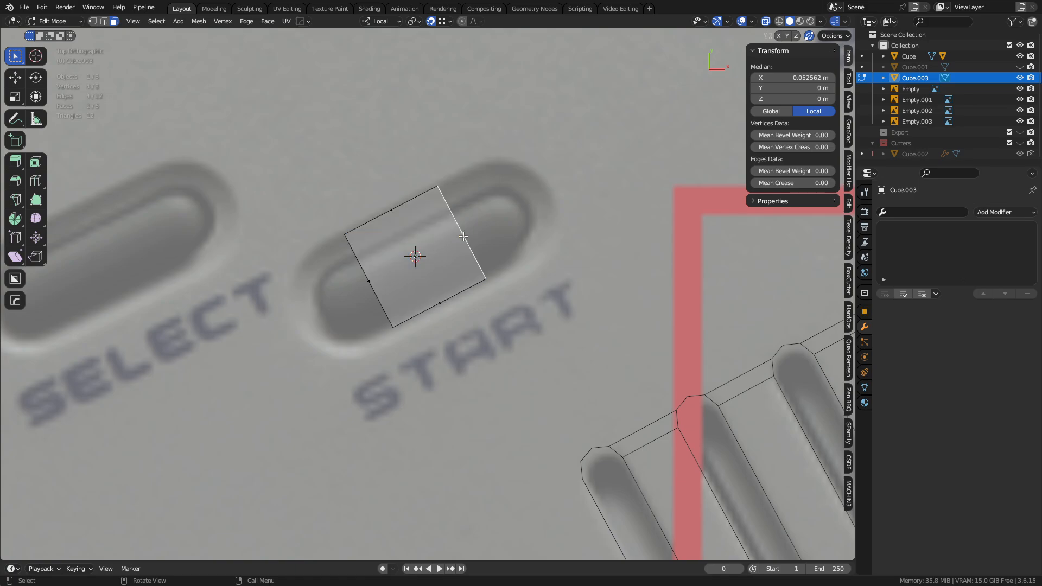
key(x)
key(ctrl+z)
key(ctrl+z)
key(ctrl+z)
key(ctrl+z)
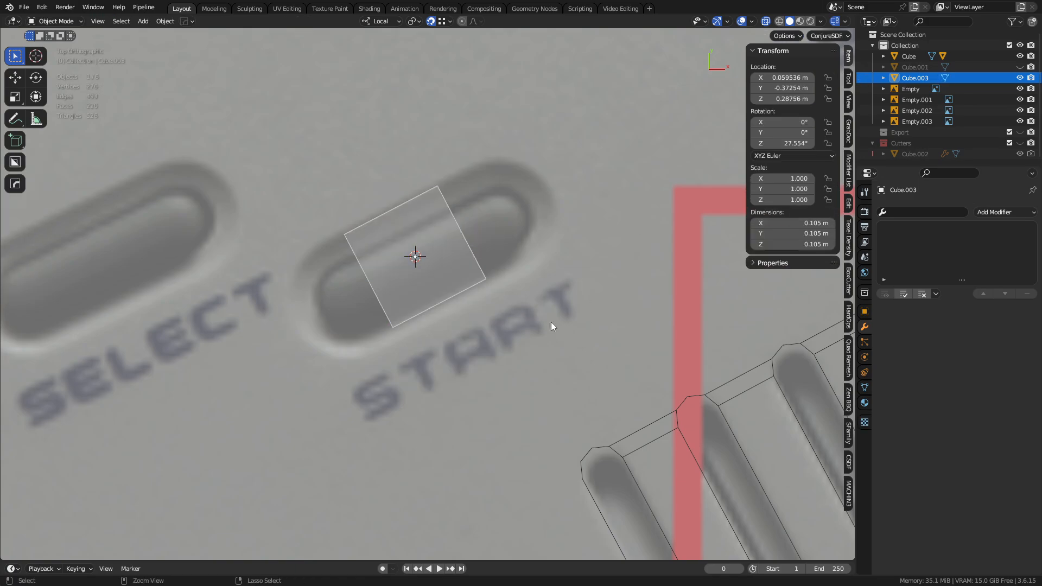
- Move the cube's end face nearest the speaker slots outward along local X toward the START recess's end
key(Tab)
click(498, 235)
key(3)
click(459, 226)
key(g)
key(x)
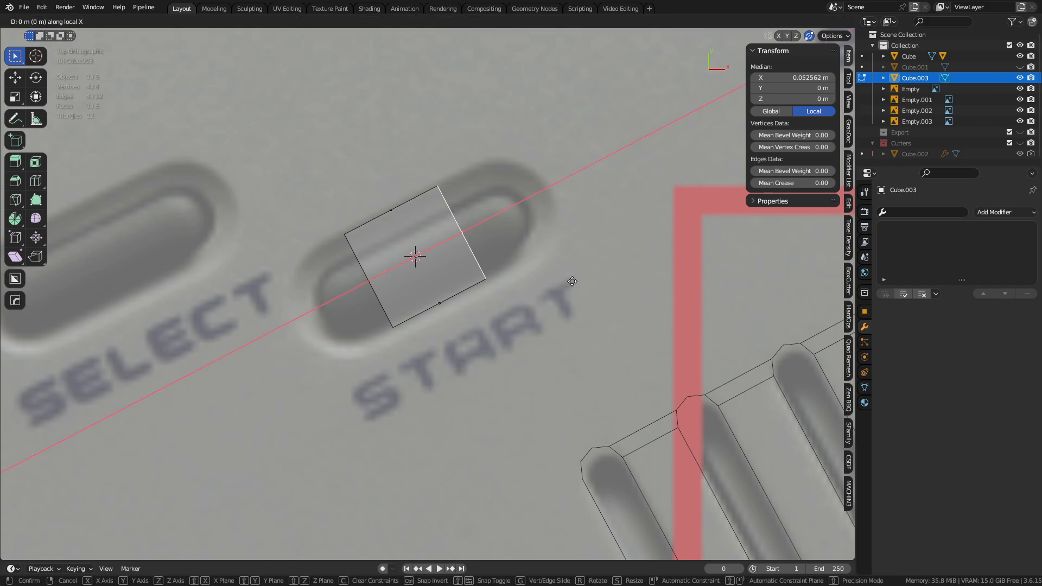
click(635, 249)
- Move the cube's end face nearest SELECT about 0.078 m outward along local X to cover the START recess
click(385, 283)
key(g)
key(x)
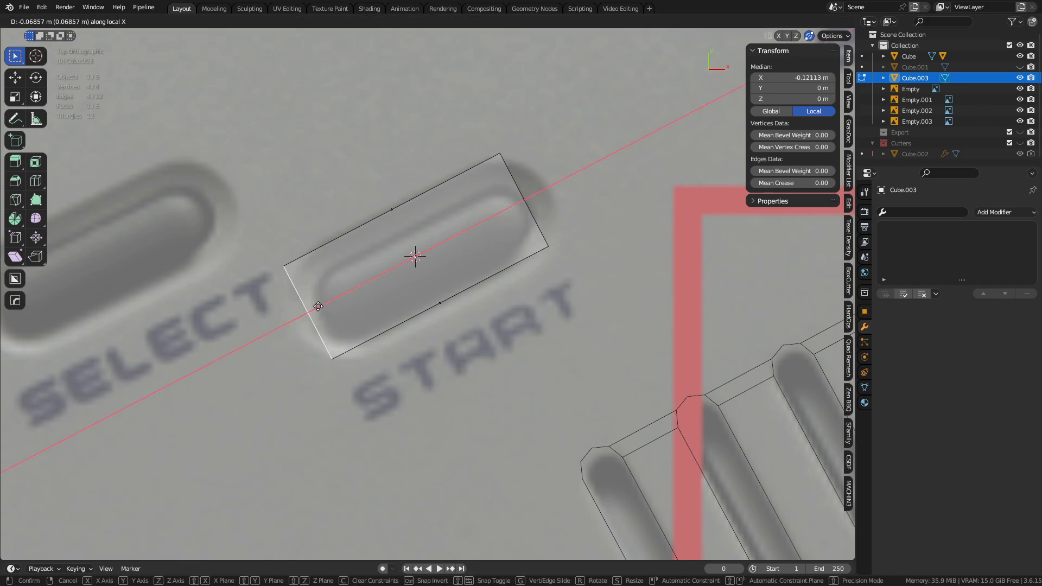
click(310, 310)
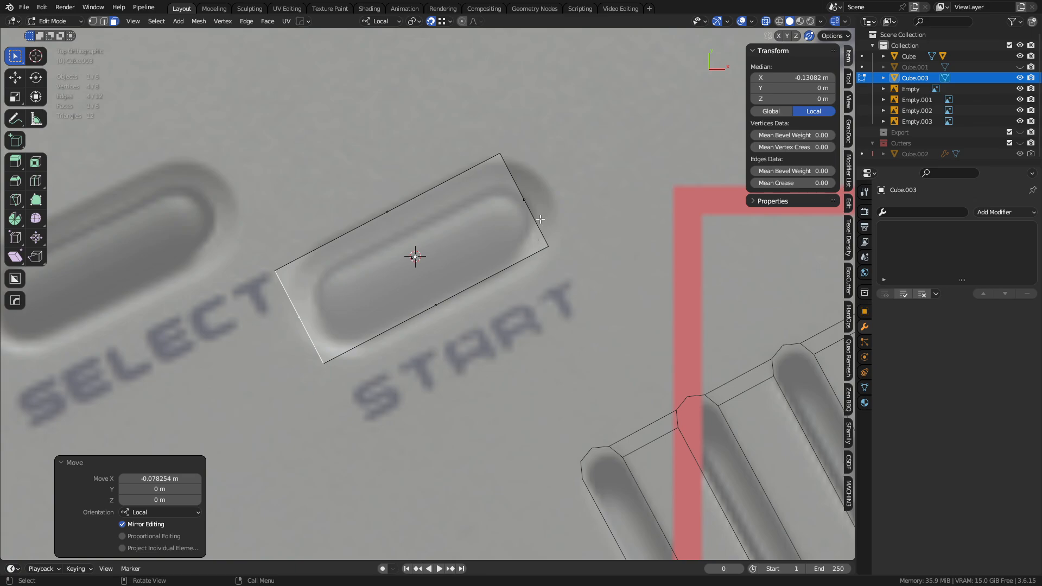
- Extend the block's end face nearest the speaker slots about 0.02 m further along local X
click(529, 204)
key(g)
click(724, 139)
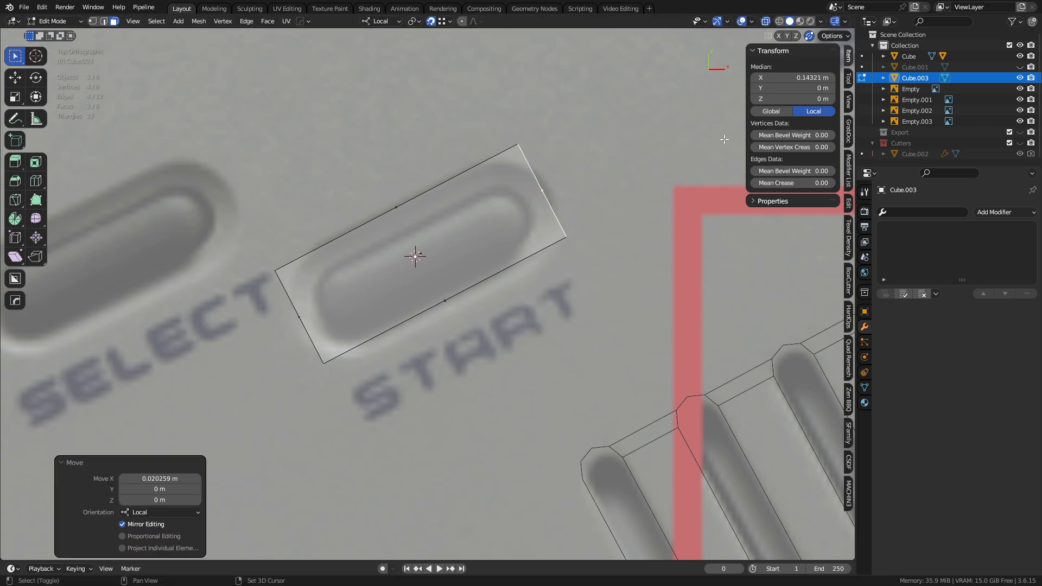
key(g)
key(x)
click(298, 310)
- Rotate the whole block to about 27.86° around Z and nudge it into alignment with the START recess
key(ctrl+Tab)
click(454, 327)
key(r)
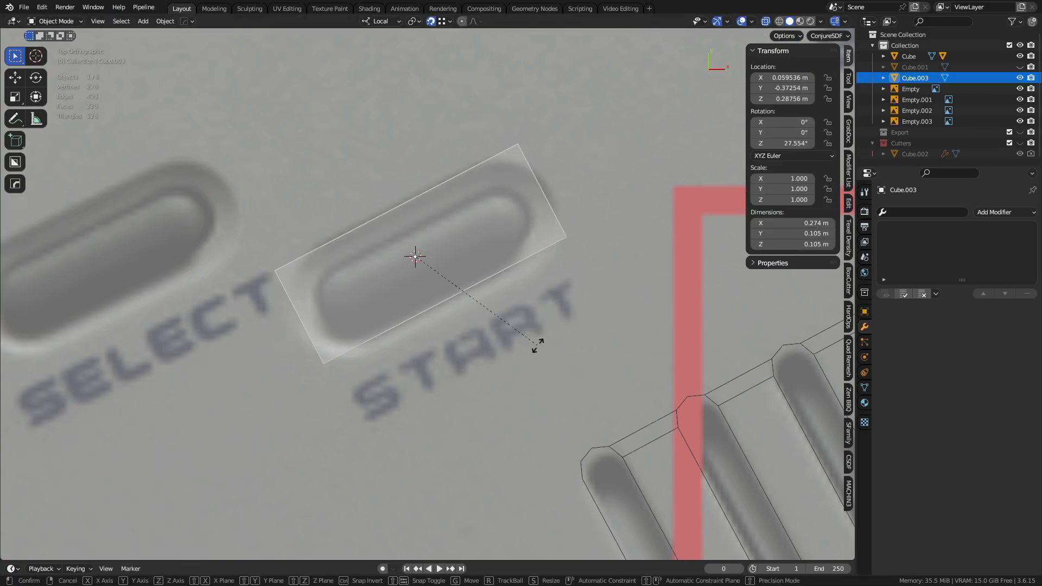
click(552, 330)
key(g)
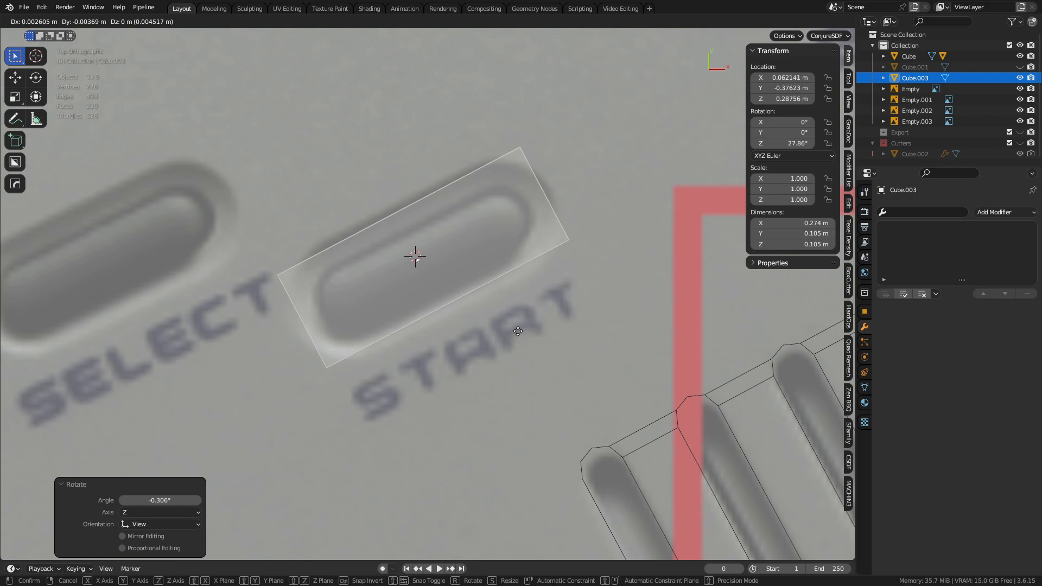
click(496, 318)
- Scale the block's mesh up to about 0.289 × 0.111 m and nudge the object to cover the START recess
key(Tab)
key(s)
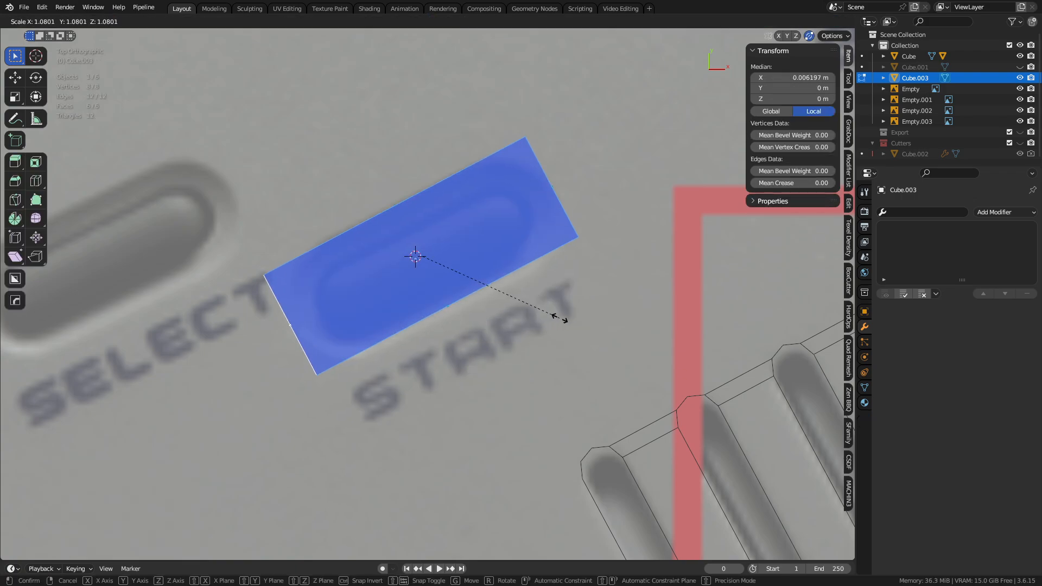
click(554, 320)
key(Tab)
key(g)
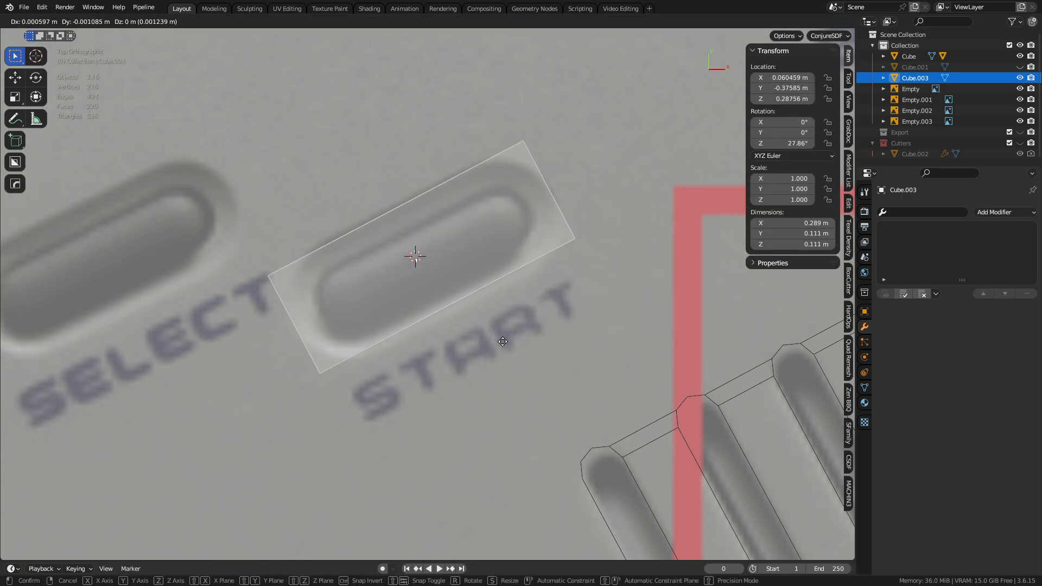
click(499, 341)
- Raise the block about 0.024 m along global Z and subtract it from the shell with a Boolean difference
middle_drag(481, 354, 427, 346)
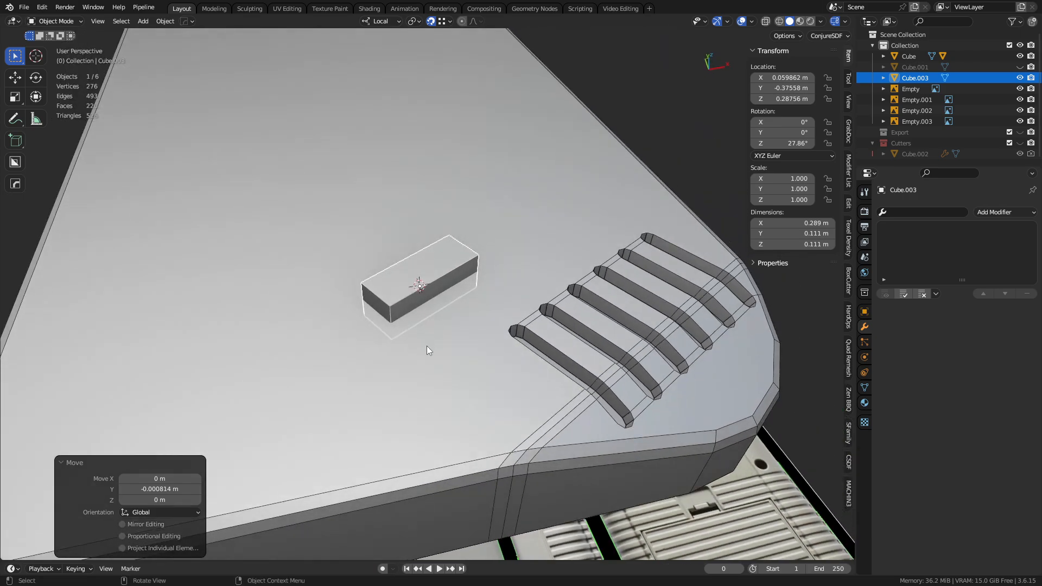
key(g)
key(z)
key(z)
click(439, 293)
shift+click(459, 343)
key(ctrl+KP_Subtract)
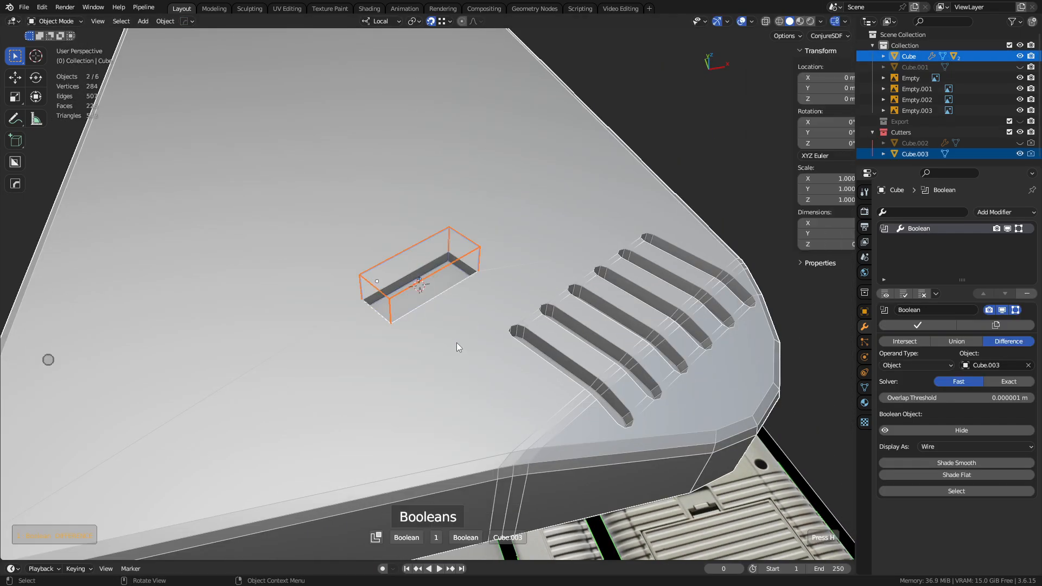
- Array the cutter onto the SELECT recess with count 2 and a constant offset of X -0.29208 m, Y 0.146 m
middle_drag(458, 343, 500, 290)
key(KP_7)
key(alt+z)
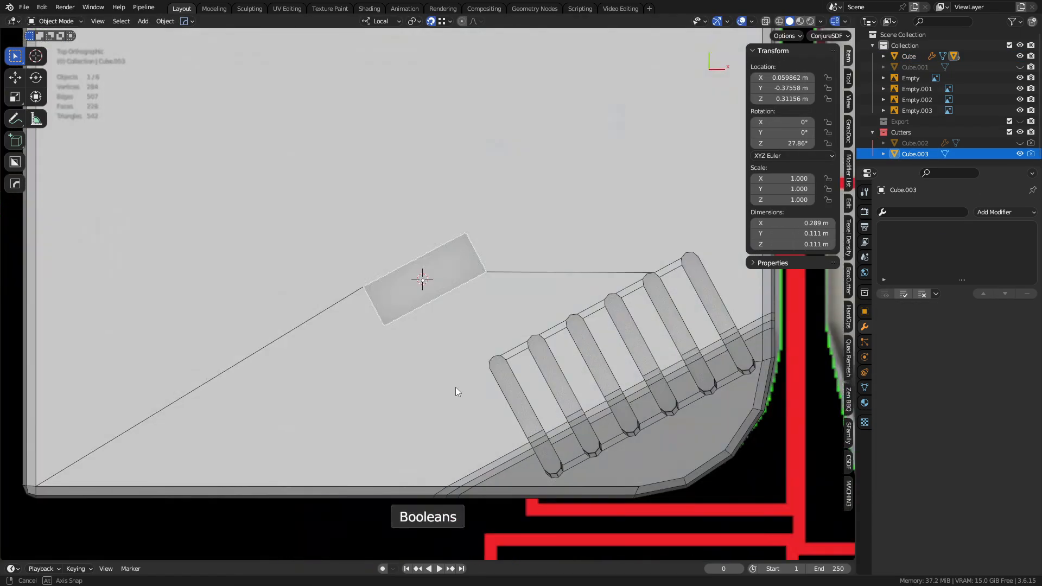
scroll(448, 337, up, 4)
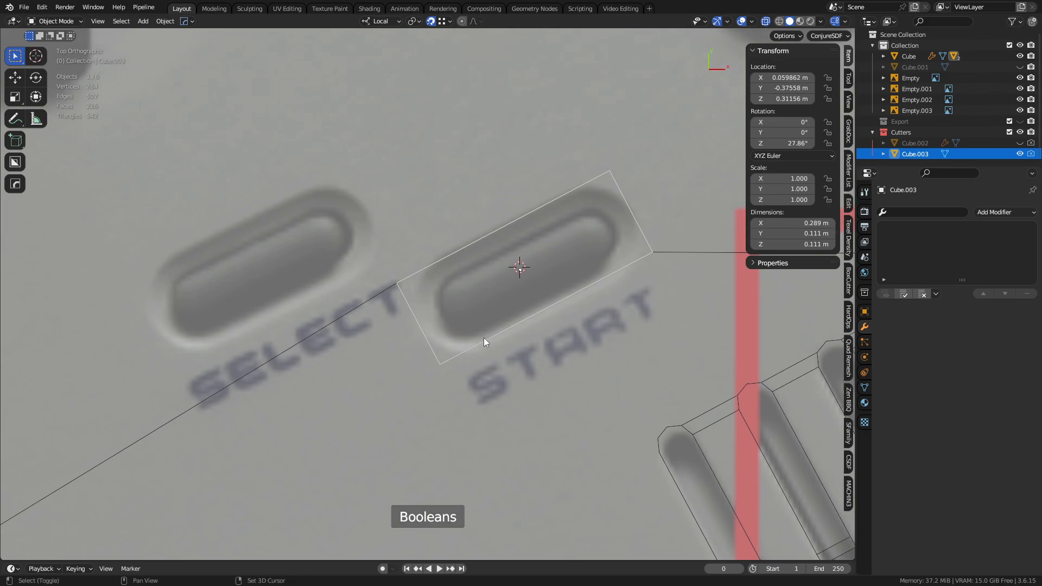
key(q)
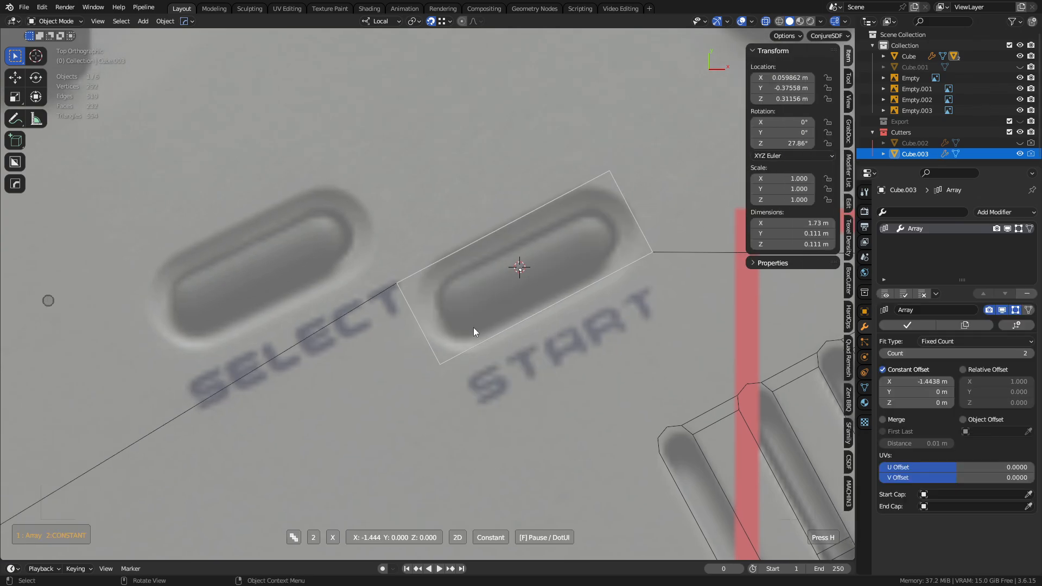
click(589, 313)
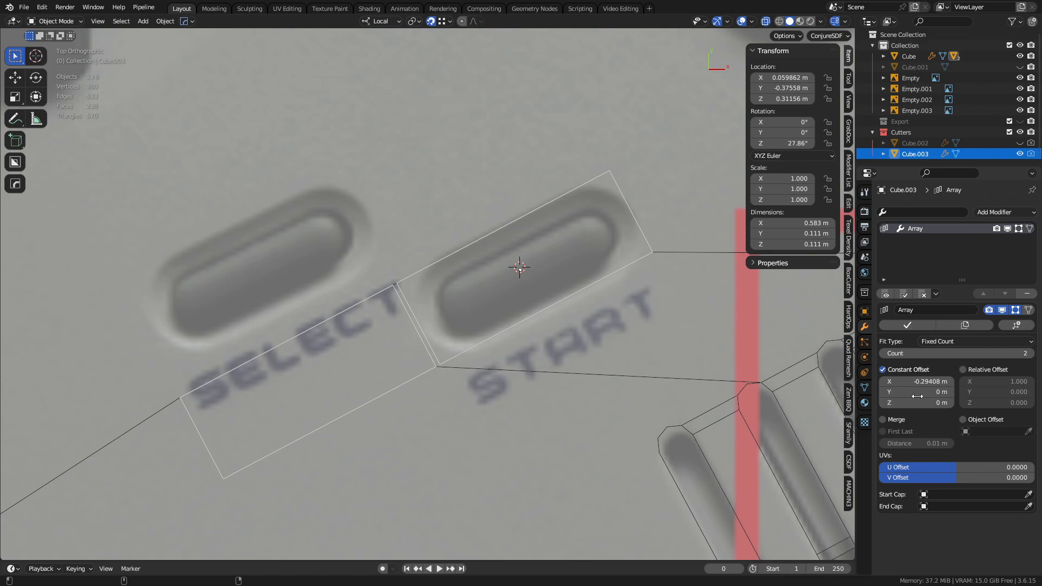
drag(923, 391, 976, 391)
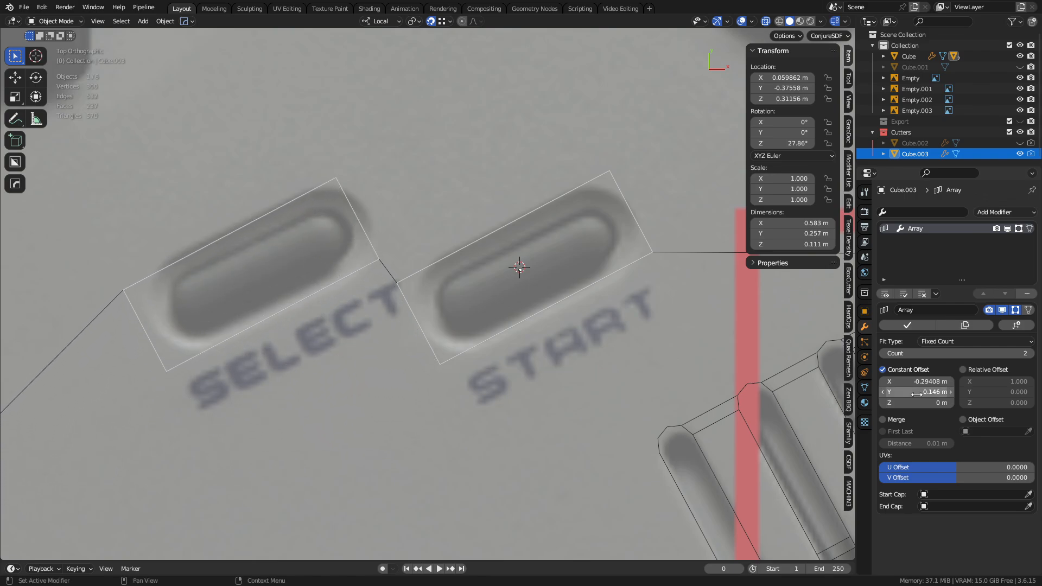
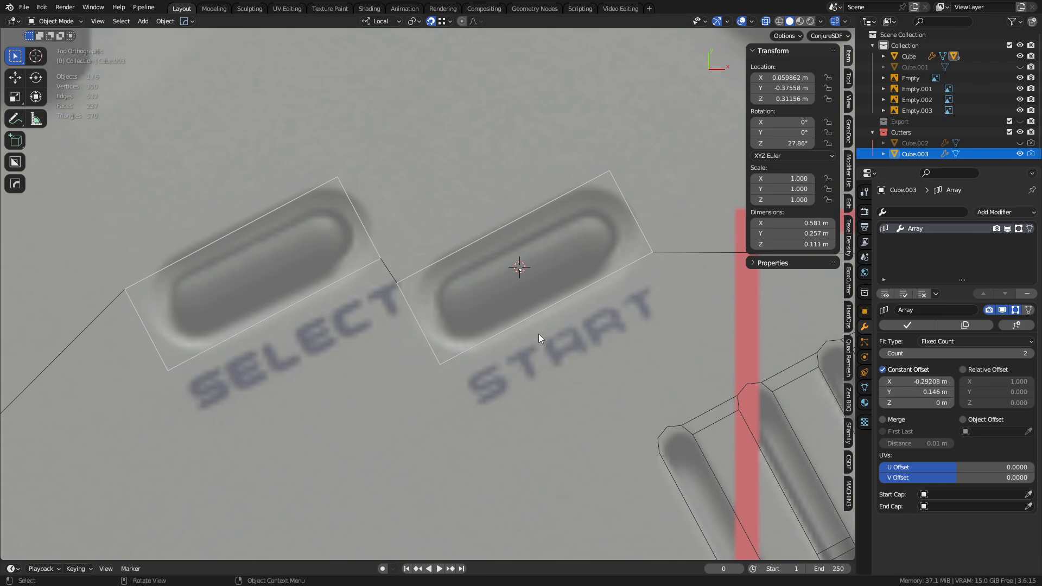
- Bevel the START cutter's four vertical corner edges 0.103 m with two segments and overlap clamping on
key(Tab)
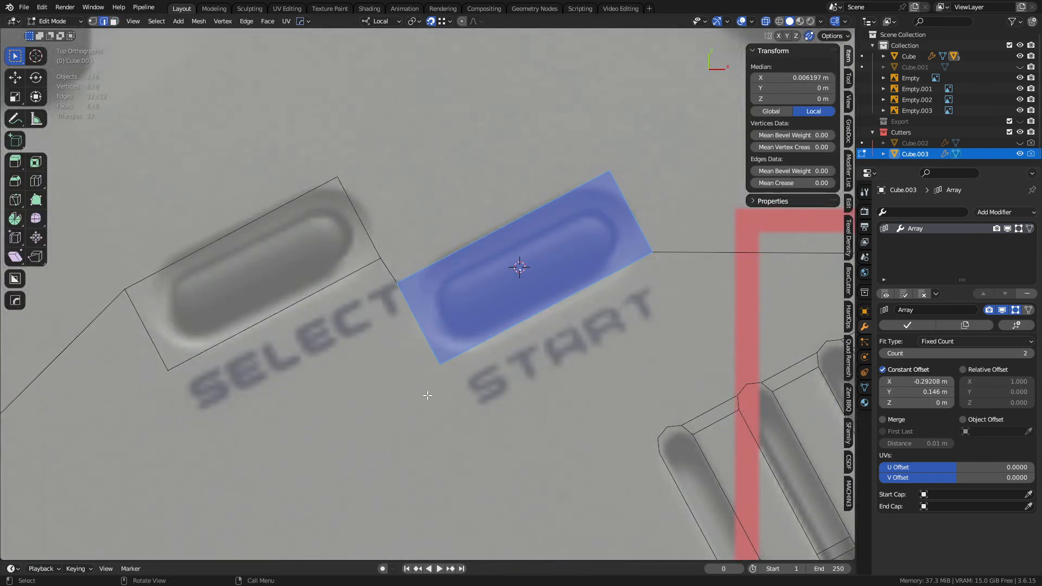
click(475, 352)
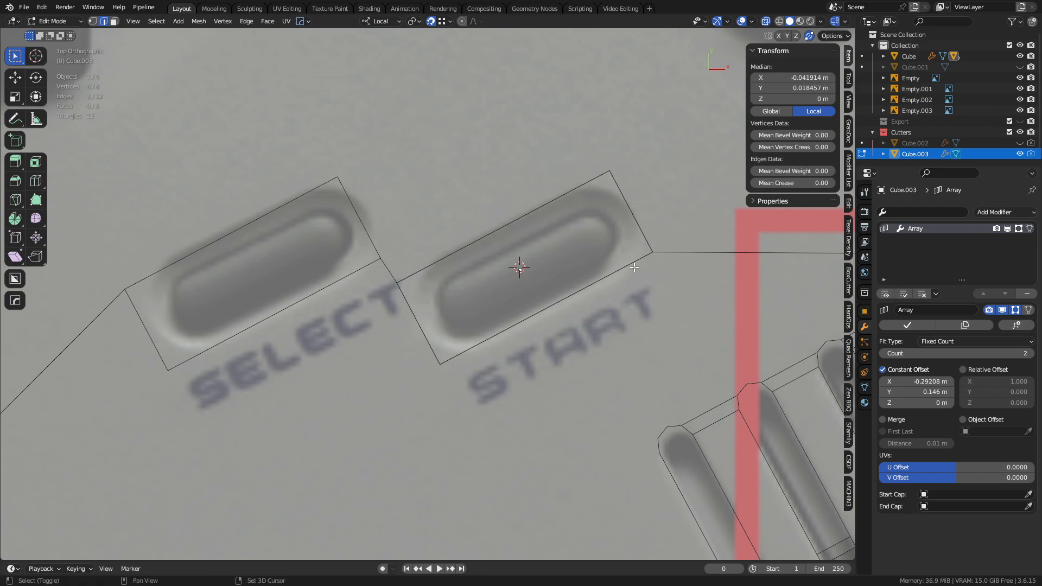
key(ctrl+b)
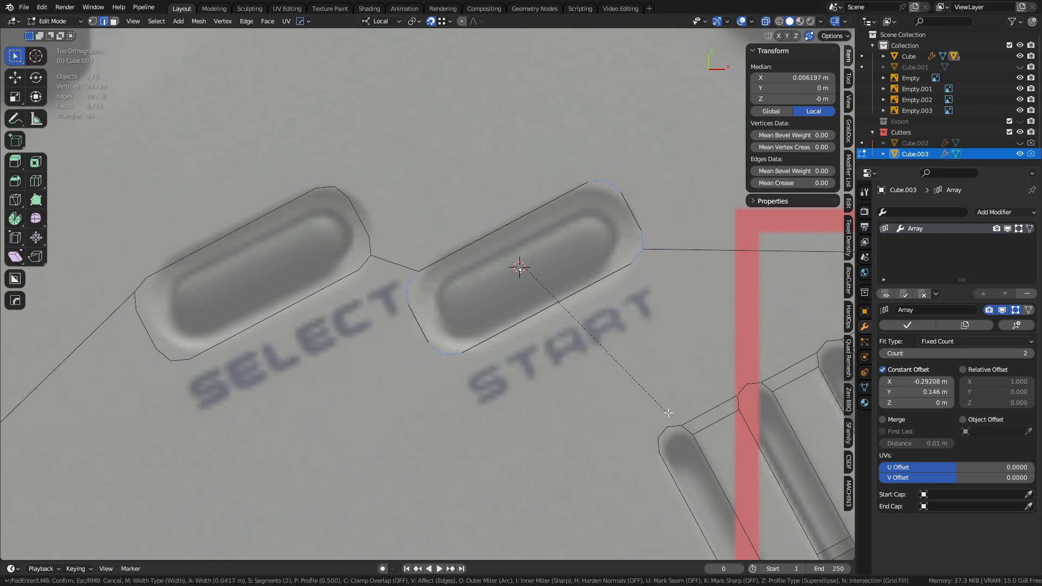
key(c)
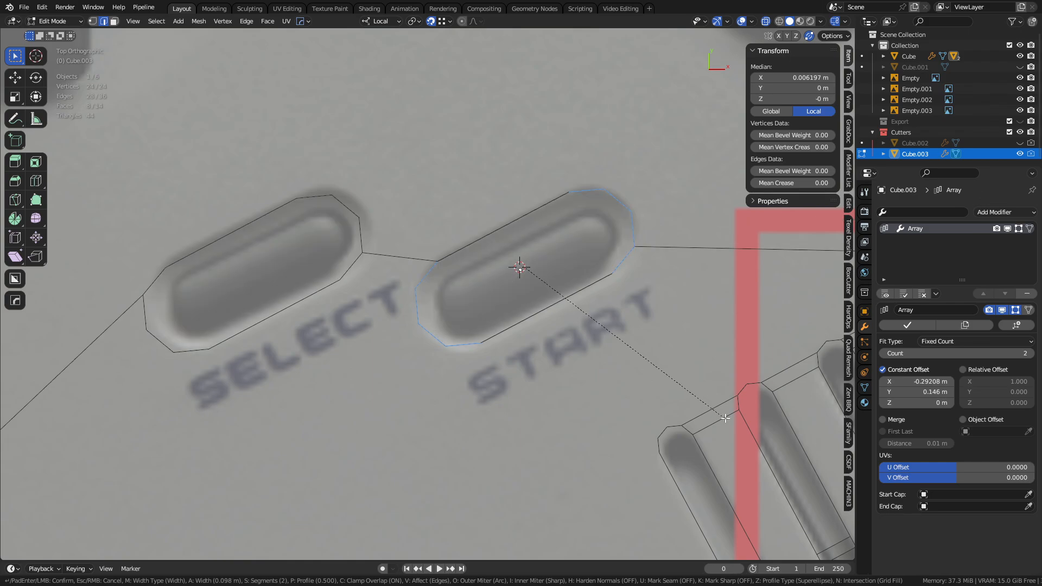
click(730, 418)
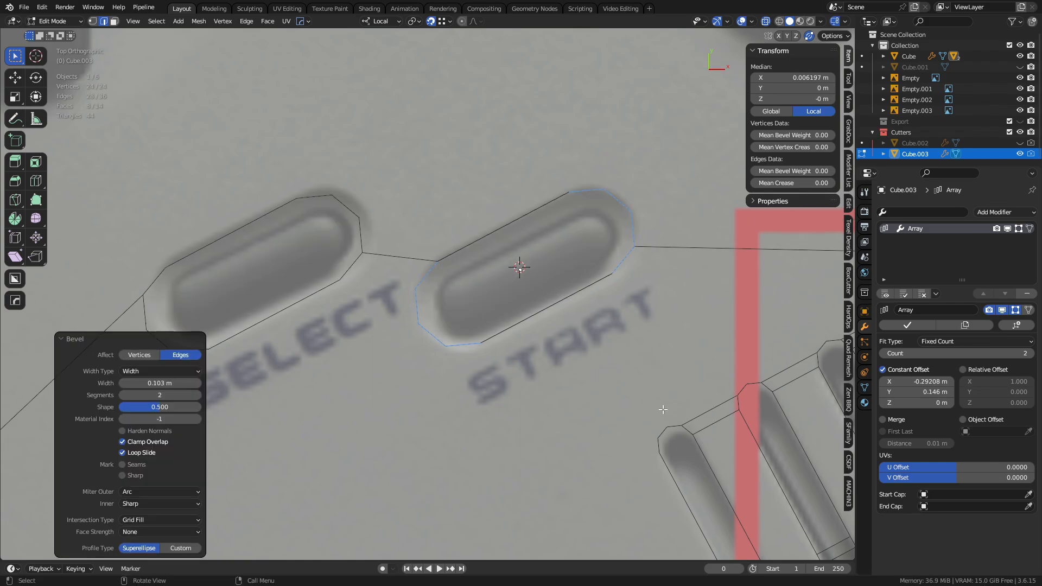
middle_drag(649, 385, 516, 441)
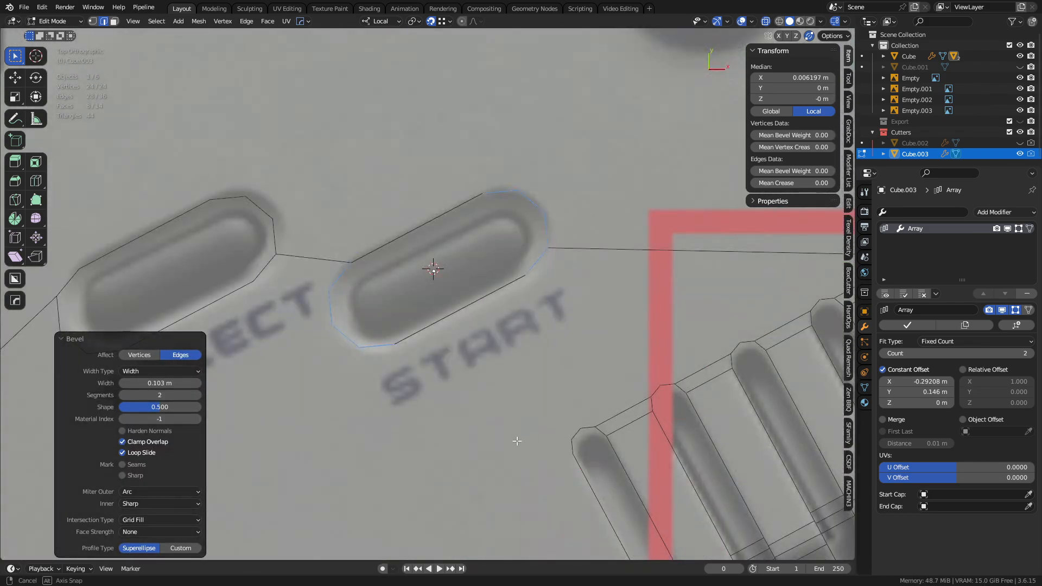
click(135, 454)
shift+middle_drag(554, 357, 518, 360)
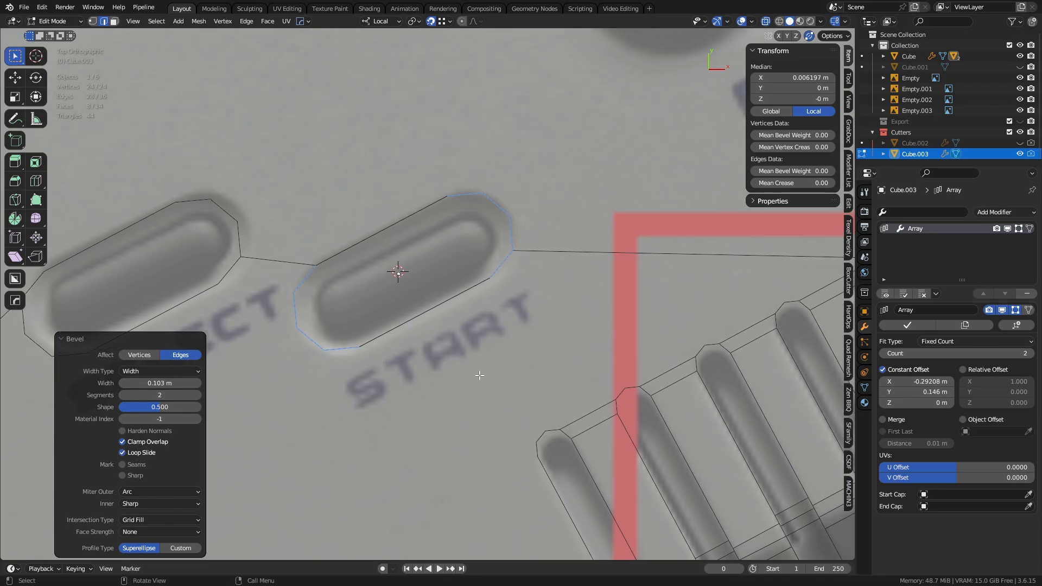
- Select the cutter's whole mesh and merge its overlapping vertices by distance
key(a)
key(a)
shift+middle_drag(419, 361, 433, 359)
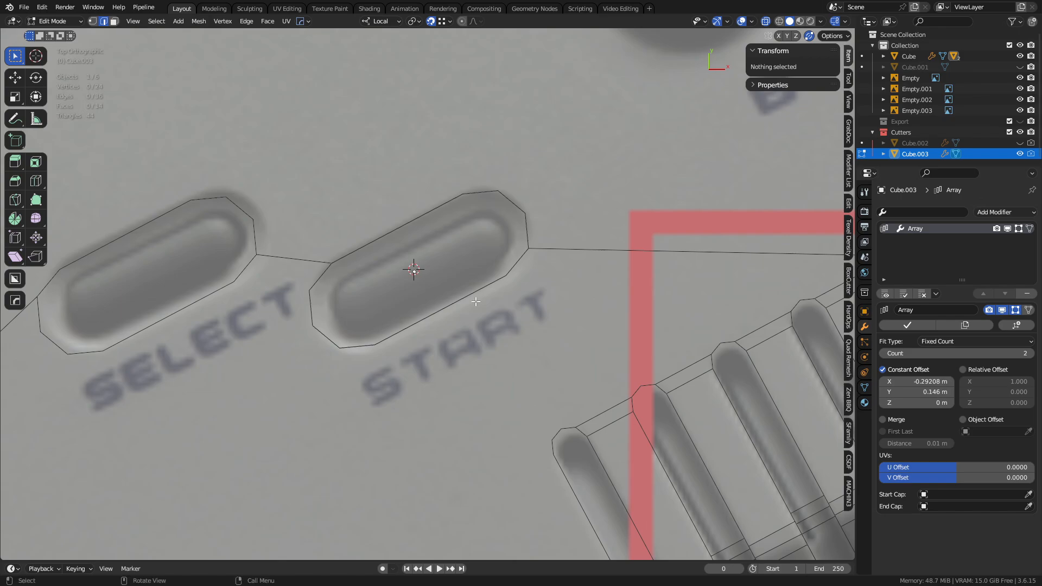
key(a)
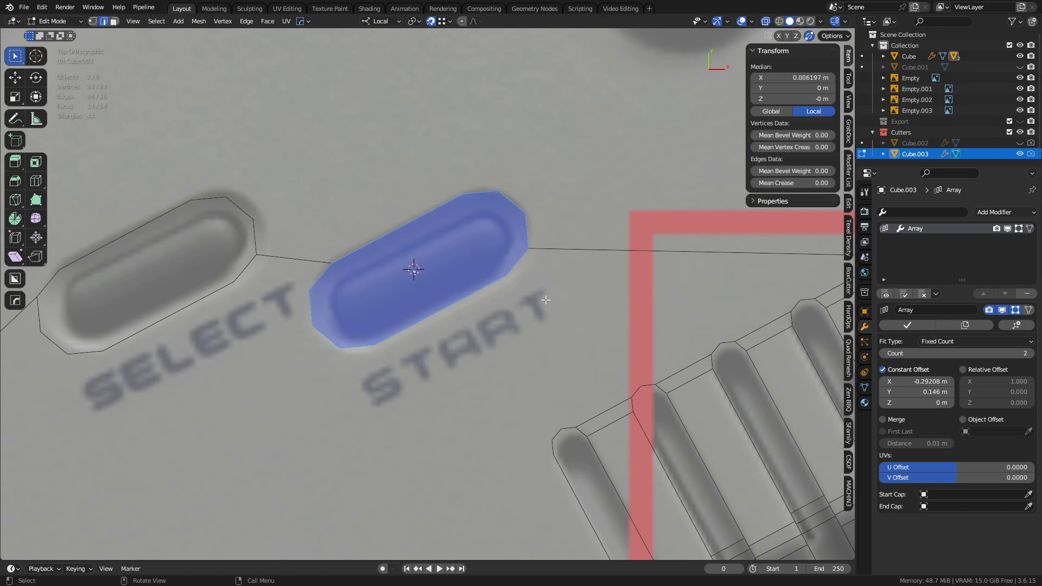
key(m)
click(545, 300)
middle_drag(418, 306, 417, 334)
key(alt+z)
click(412, 293)
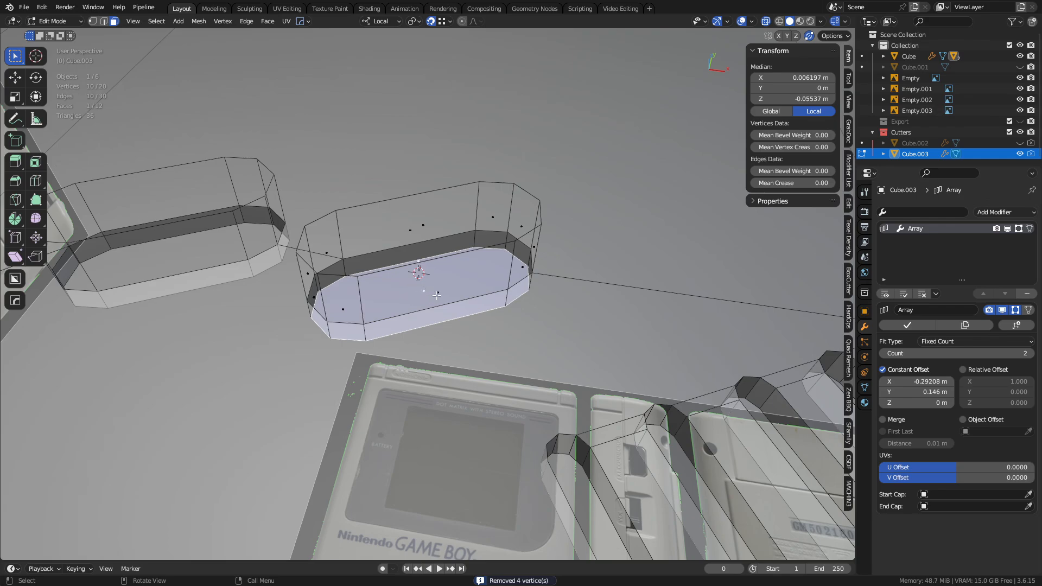
click(436, 296)
click(407, 278)
middle_drag(433, 332, 437, 280)
scroll(534, 359, up, 2)
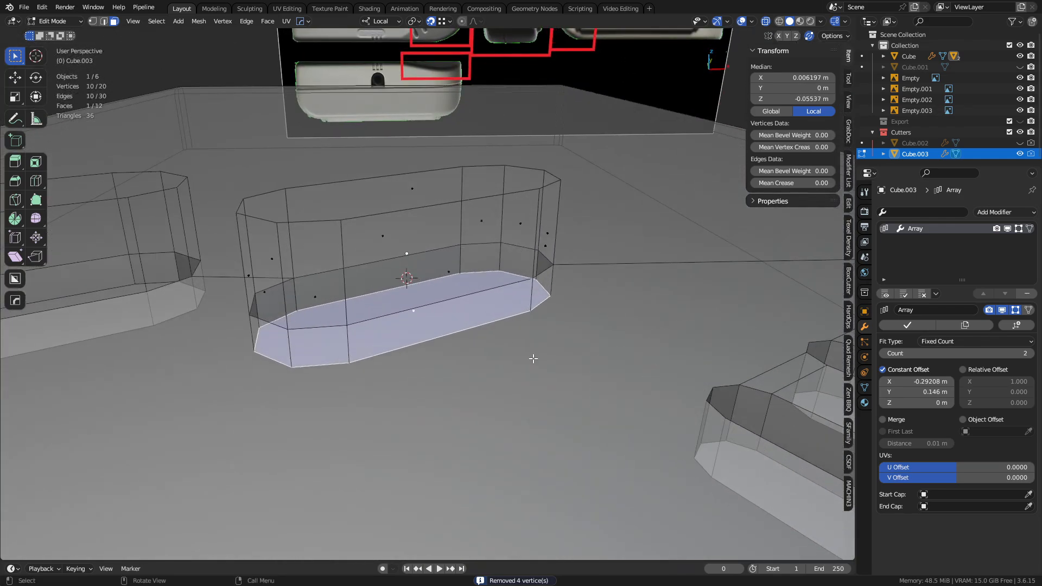
key(ctrl+b)
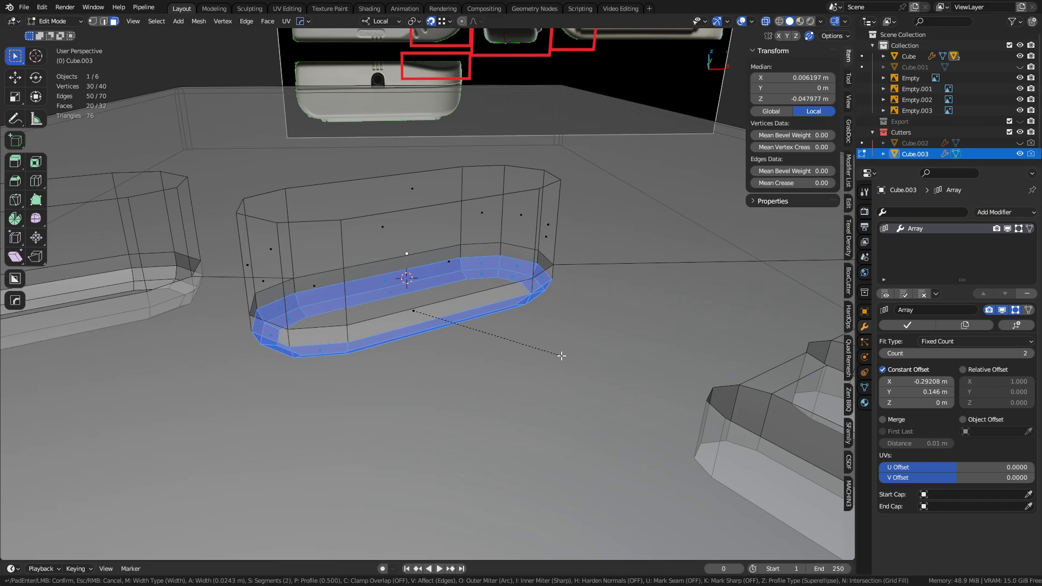
right_click(561, 356)
key(s)
right_click(602, 377)
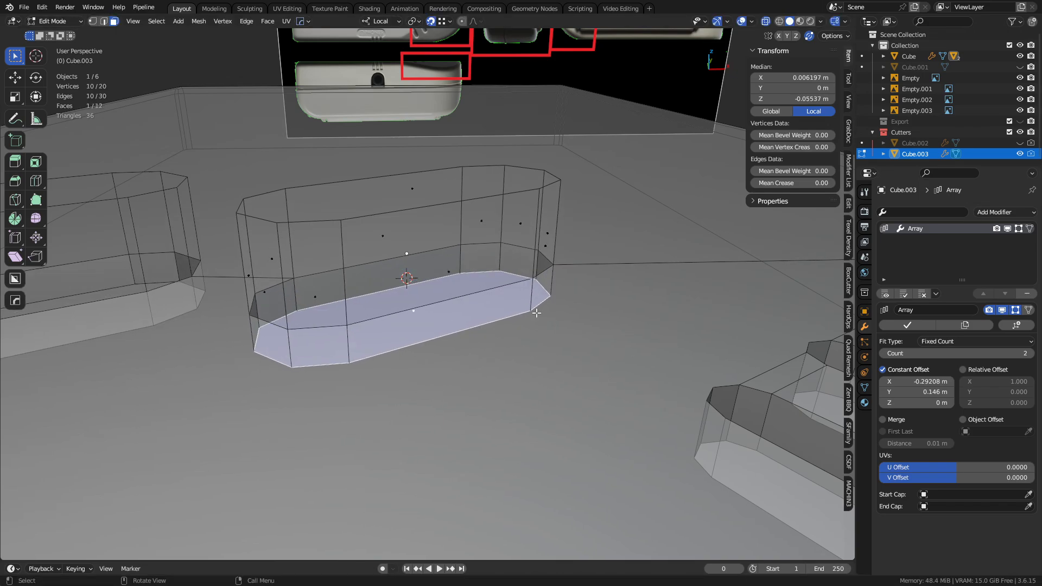
- Lower the cutter's upper face about 0.068 m along local Z to make the cutter shallower
key(g)
key(z)
click(408, 297)
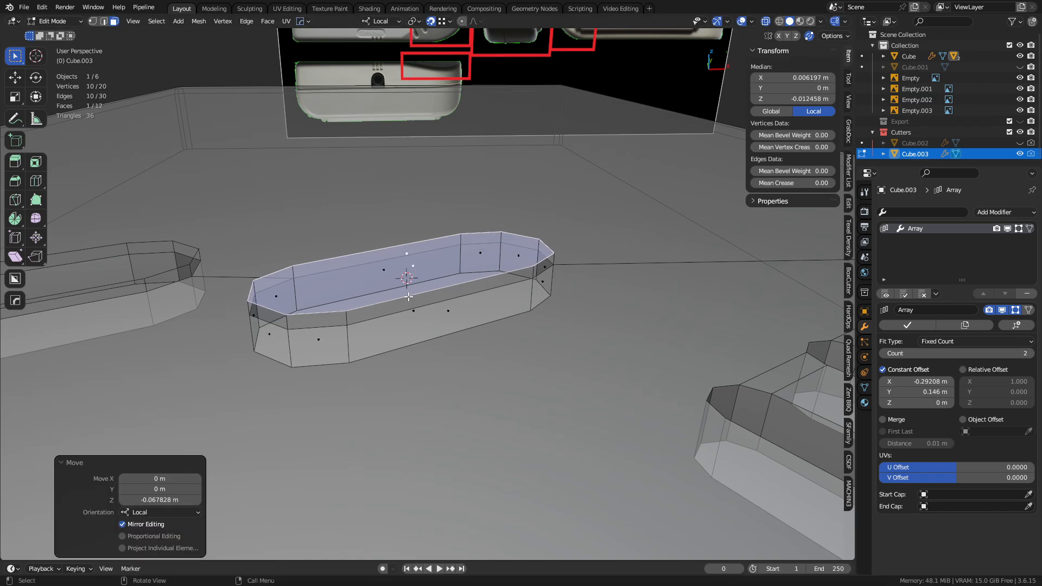
- Try scaling the cutter's bottom face to 0.931 and beveling its rim 0.0298 m with two segments
key(ctrl+z)
key(s)
click(527, 396)
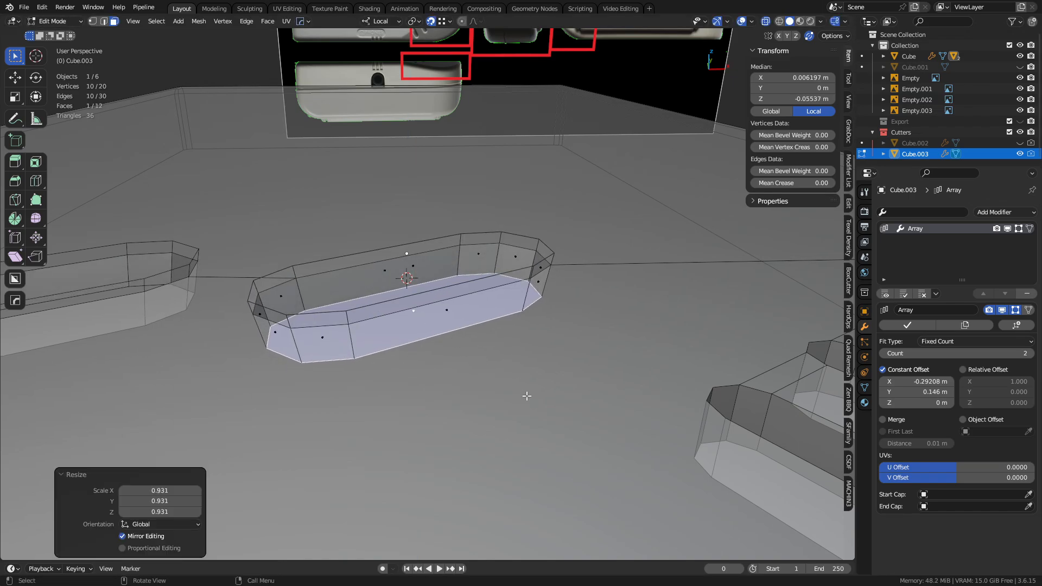
key(ctrl+b)
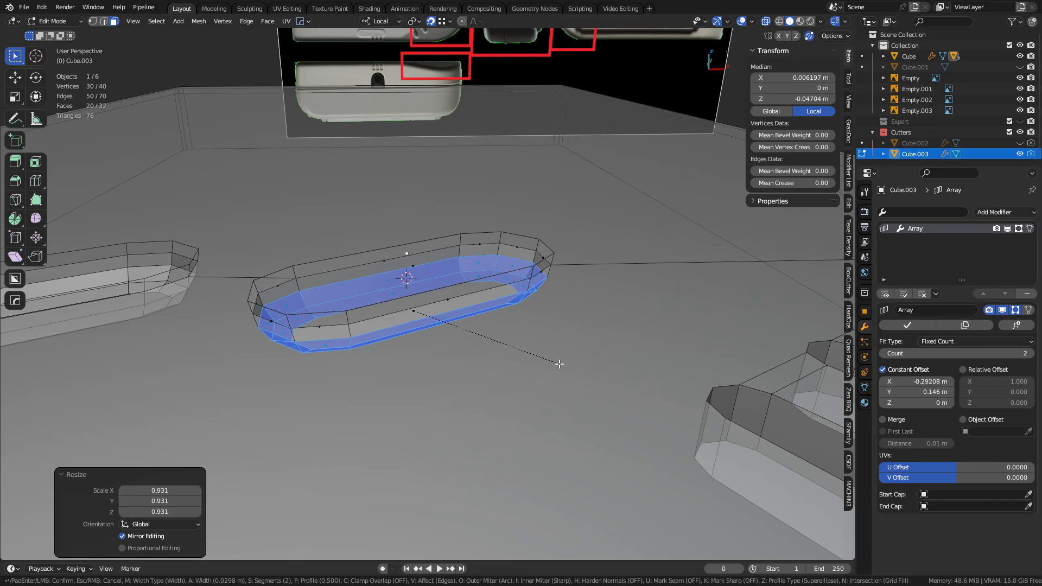
click(560, 364)
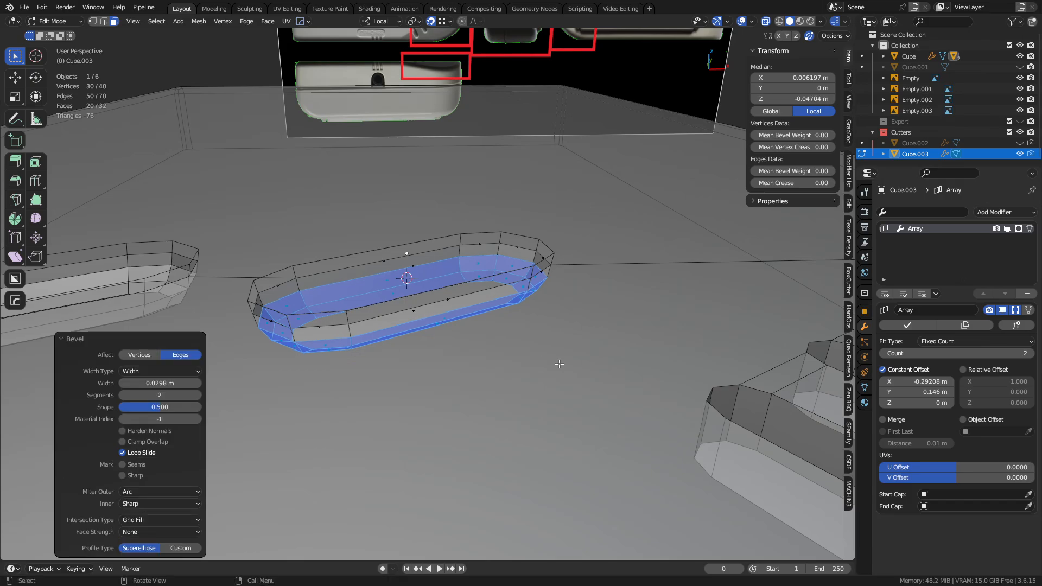
middle_drag(559, 361, 442, 372)
key(ctrl+z)
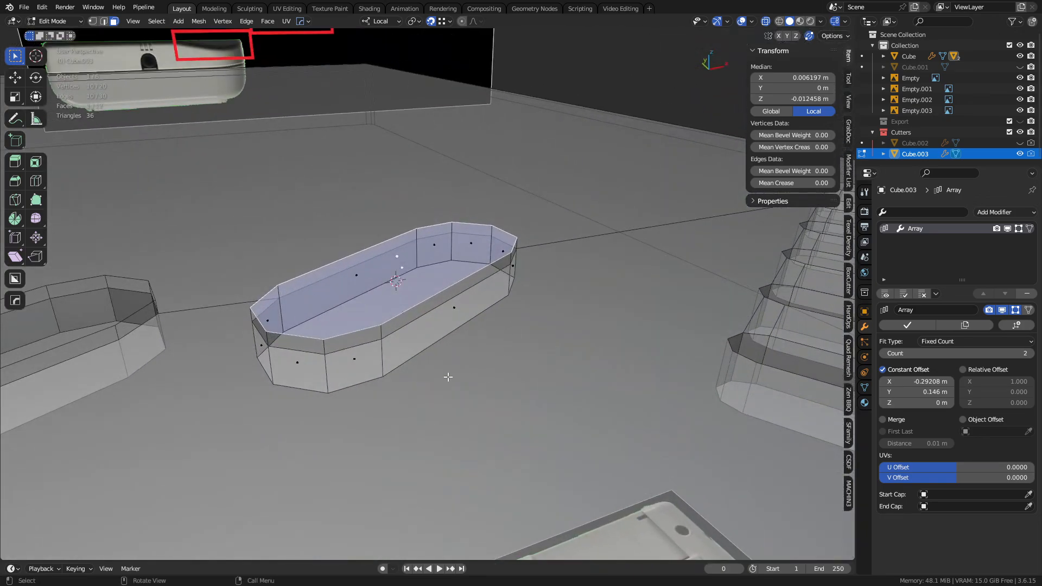
- Inset the cutter's bottom face about 0.011 m and dissolve the outer edge loop so the walls taper inward
click(392, 333)
key(i)
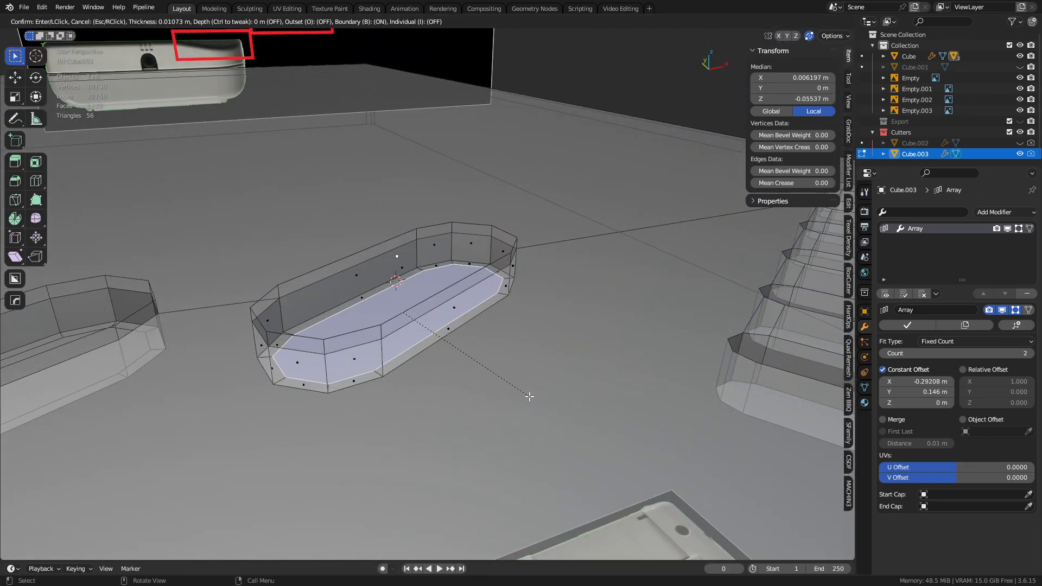
click(528, 396)
key(2)
key(ctrl+x)
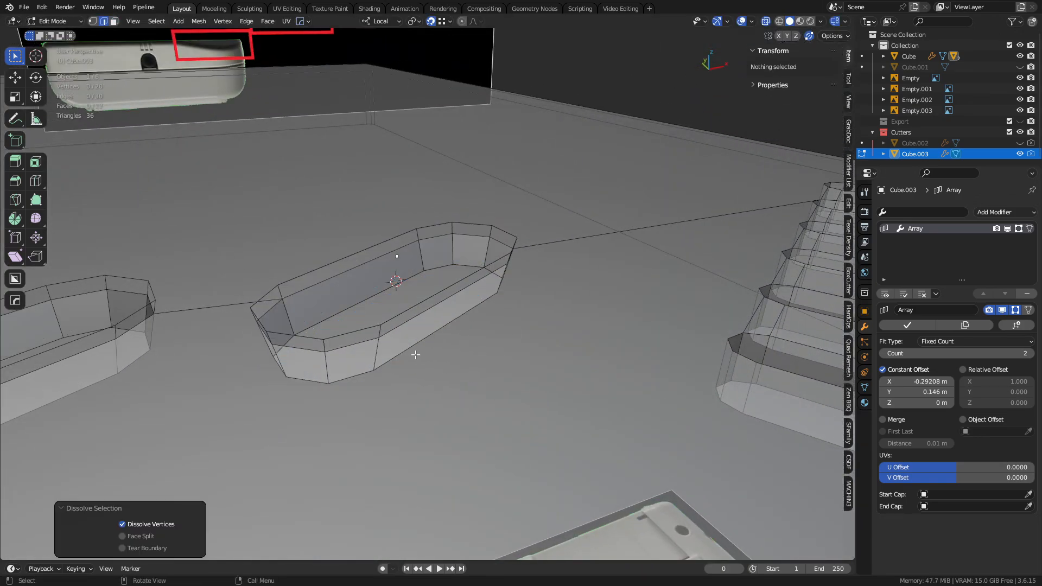
- Bevel the edge loop around the cutter's bottom face about 0.0278 m with two segments
alt+click(415, 355)
key(ctrl+b)
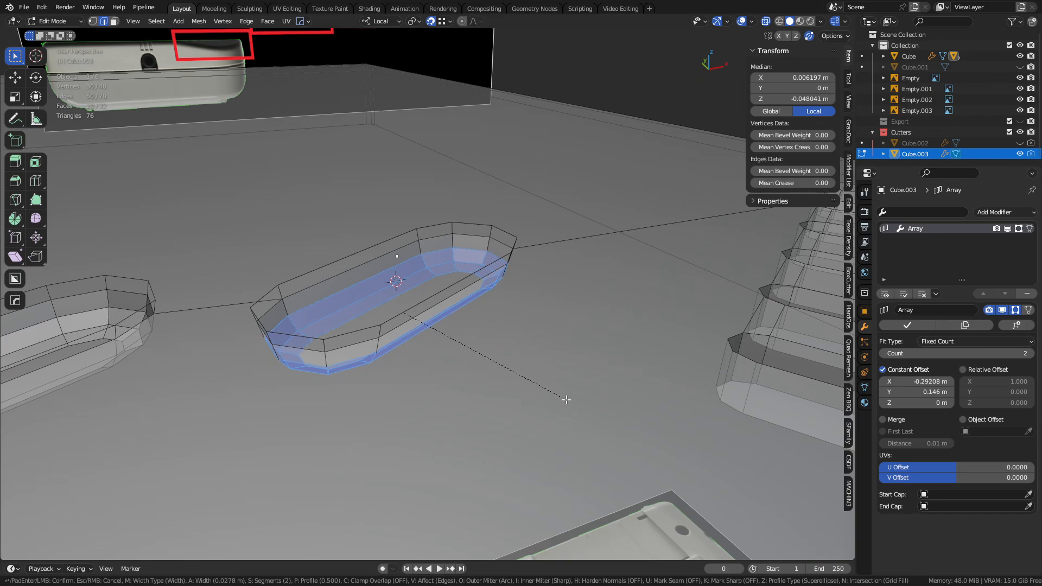
click(566, 400)
- Raise the whole cutter object 0.009783 m along local Z to reduce the recess depth
key(Tab)
key(g)
key(z)
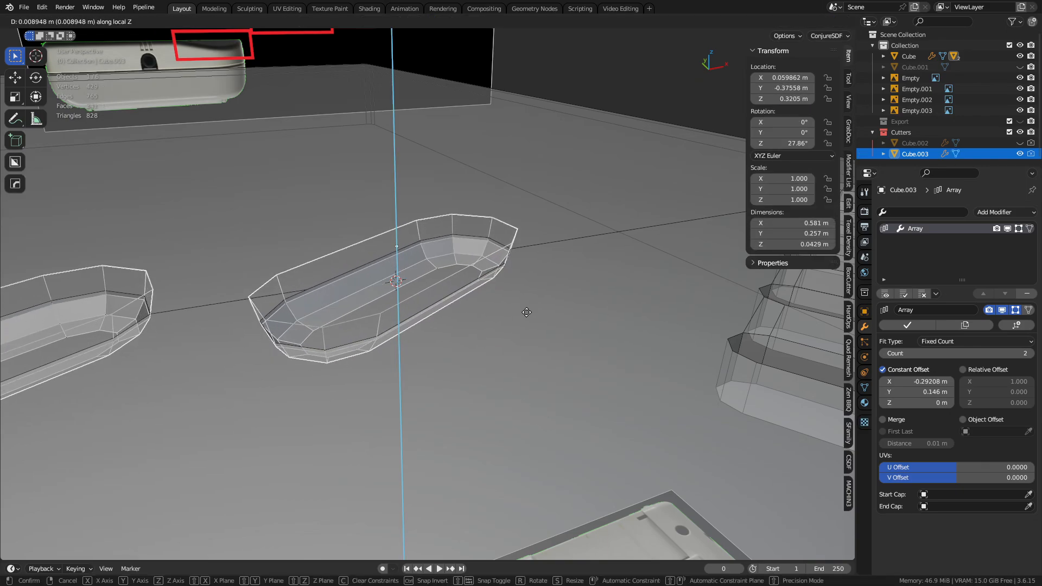
click(528, 313)
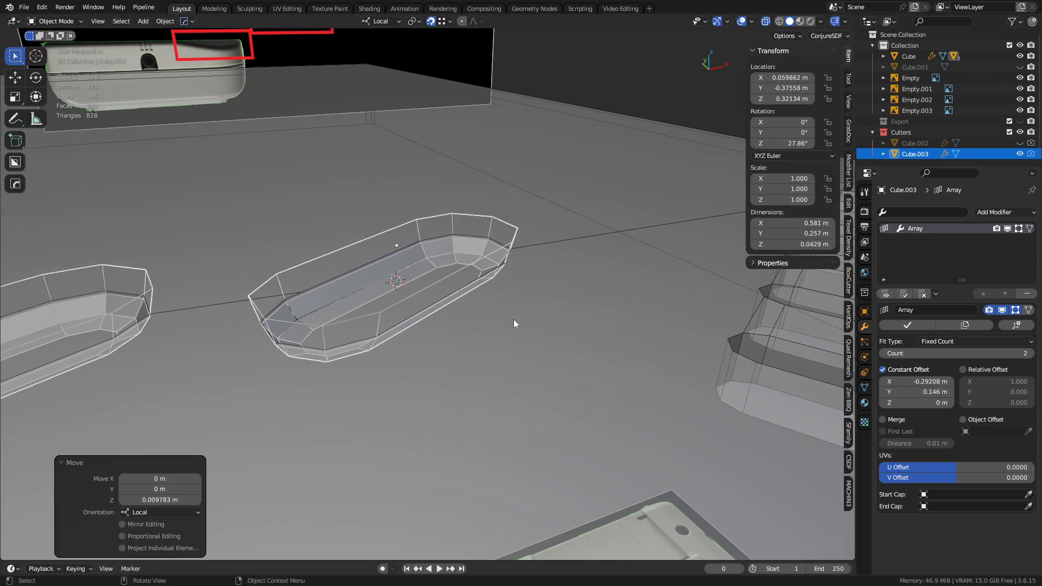
- With the cutters hidden, compare the SELECT and START recesses and the A/B button area with the front reference from above
middle_drag(513, 320, 384, 227)
key(1)
scroll(470, 372, down, 6)
scroll(470, 373, down, 5)
scroll(425, 282, up, 6)
mouse_move(395, 263)
shift+middle_down()
mouse_move(462, 253)
mouse_move(446, 260)
mouse_move(439, 244)
mouse_move(409, 260)
mouse_move(445, 321)
mouse_move(451, 448)
shift+middle_up()
key(alt+z)
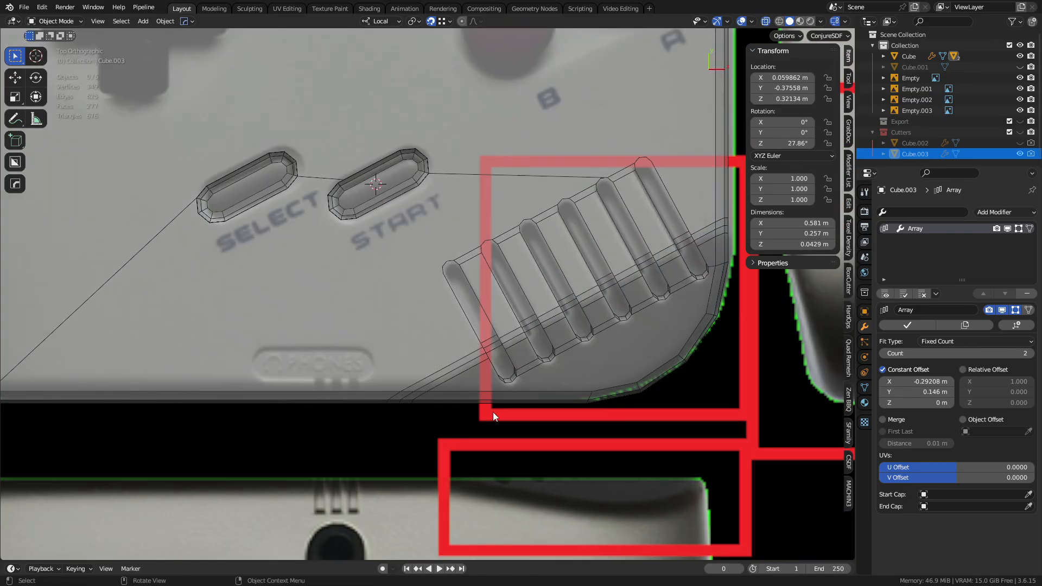
scroll(500, 404, down, 2)
shift+middle_drag(518, 390, 403, 469)
scroll(405, 336, down, 2)
shift+middle_drag(383, 266, 432, 321)
scroll(432, 321, up, 1)
scroll(334, 402, up, 2)
shift+middle_drag(362, 405, 402, 370)
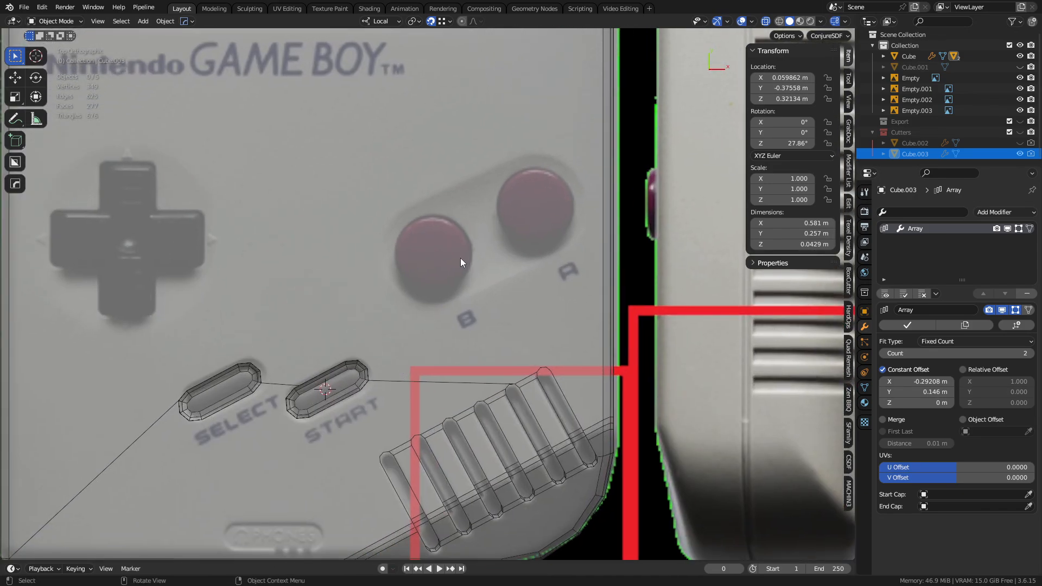
- Examine the front shell's A/B button area, speaker slots and lower corner against the front reference from above
click(298, 401)
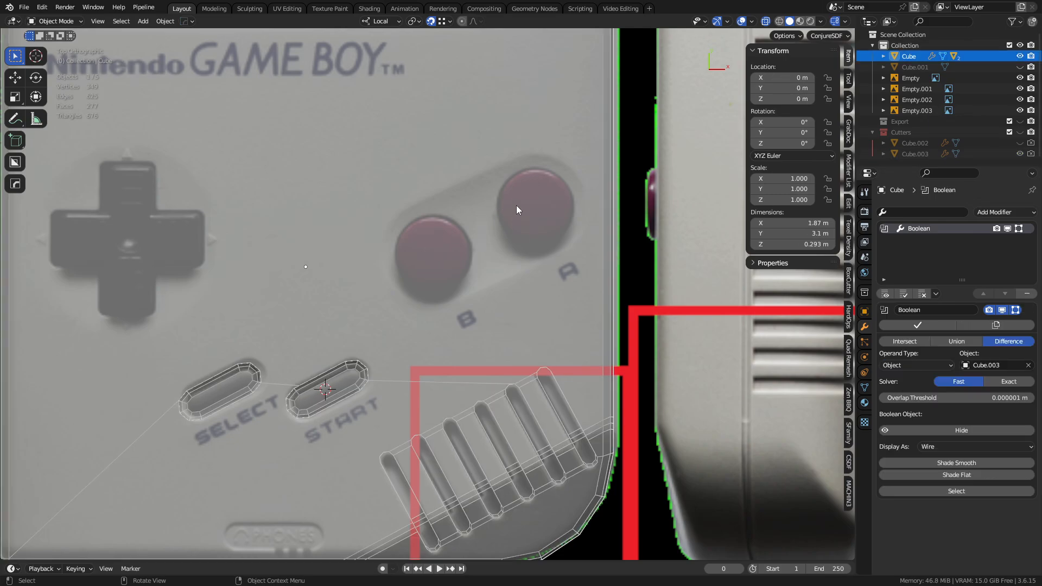
shift+middle_drag(528, 290, 502, 295)
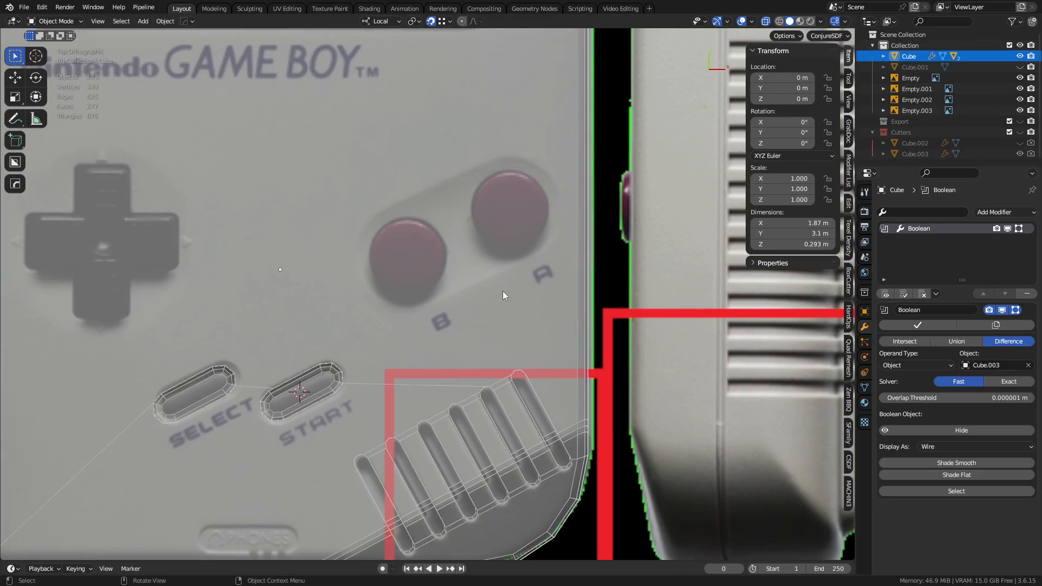
click(473, 370)
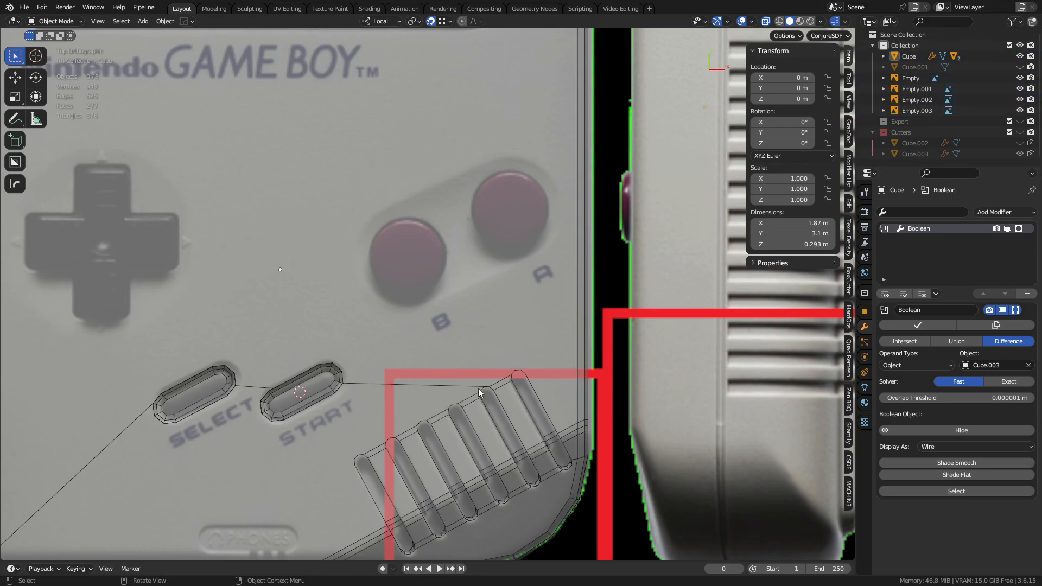
ctrl+middle_drag(437, 261, 439, 287)
shift+middle_drag(449, 402, 463, 255)
scroll(487, 297, up, 3)
shift+middle_drag(487, 292, 454, 289)
scroll(409, 259, down, 3)
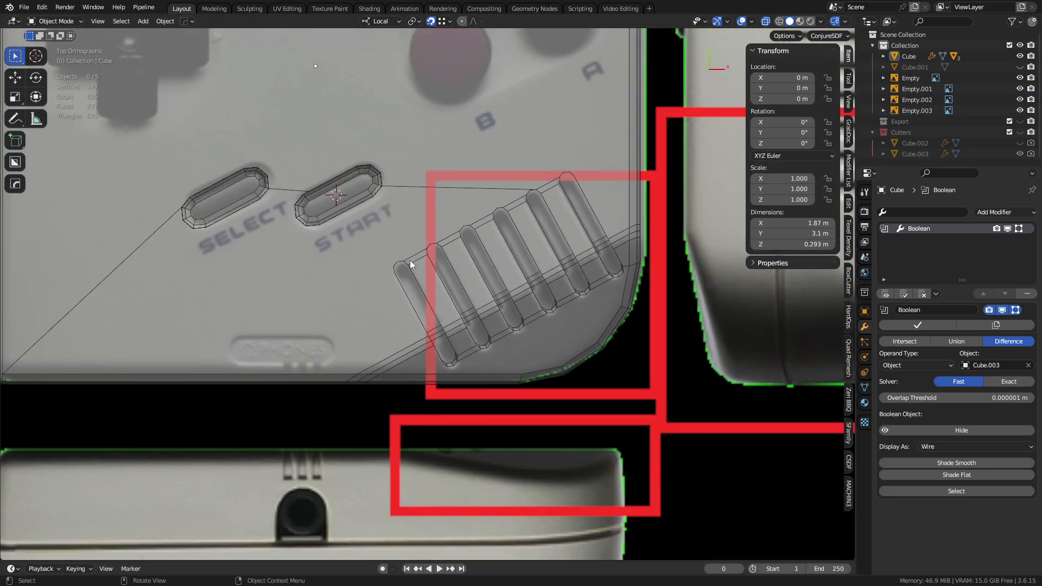
- Unhide the back shell half and open its mesh for editing in front orthographic view
middle_drag(410, 260, 584, 233)
key(alt+h)
click(510, 296)
key(ctrl+Tab)
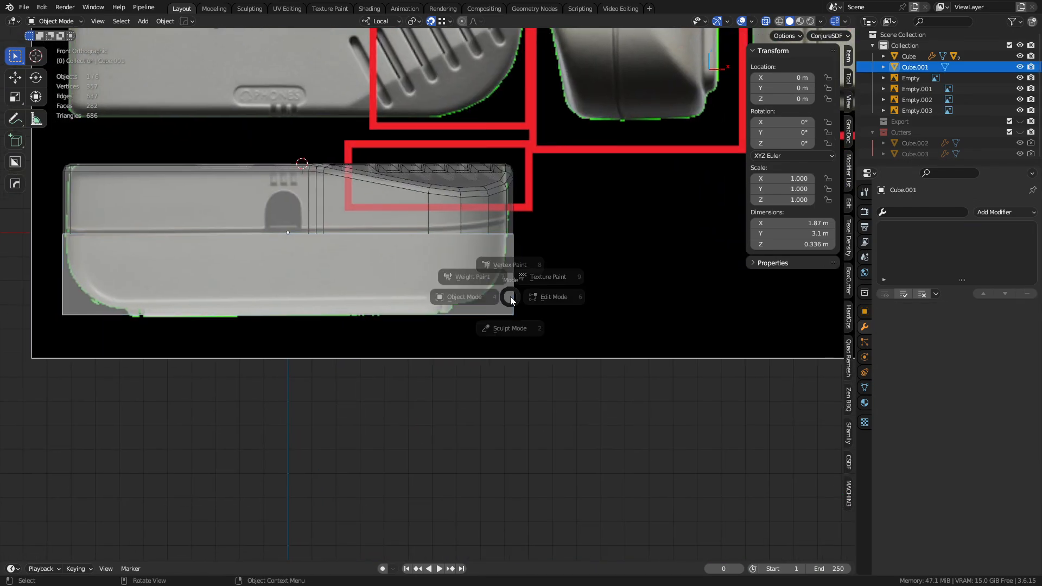
click(552, 297)
shift+middle_drag(564, 300, 585, 297)
scroll(543, 304, up, 1)
click(572, 318)
key(alt+z)
key(alt+z)
scroll(551, 295, up, 2)
key(ctrl+b)
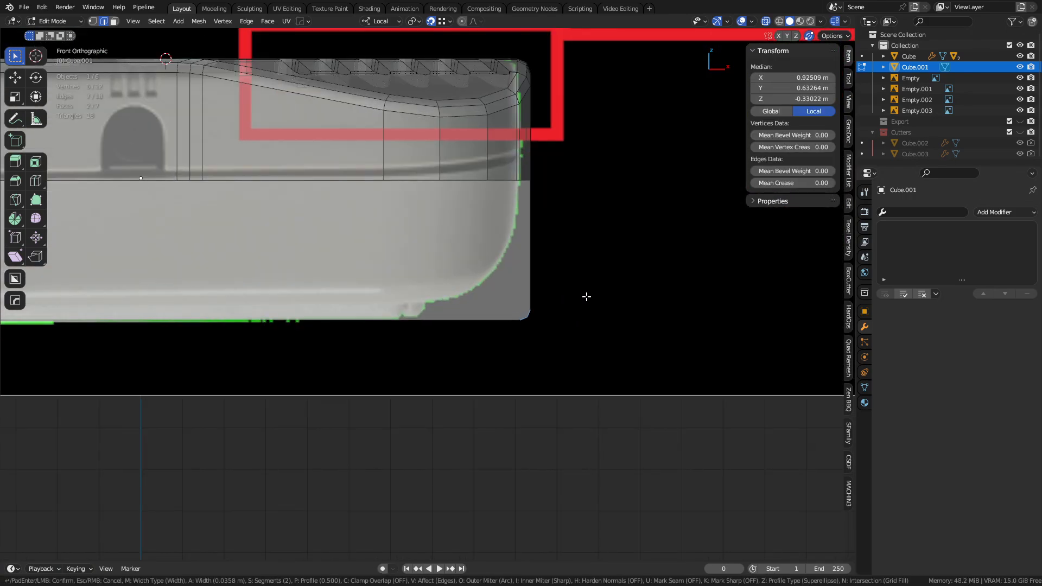
right_click(633, 295)
- Move the back shell's bottom face up along Z to about -0.304 m to meet the reference body's lower edge
key(3)
click(137, 316)
key(g)
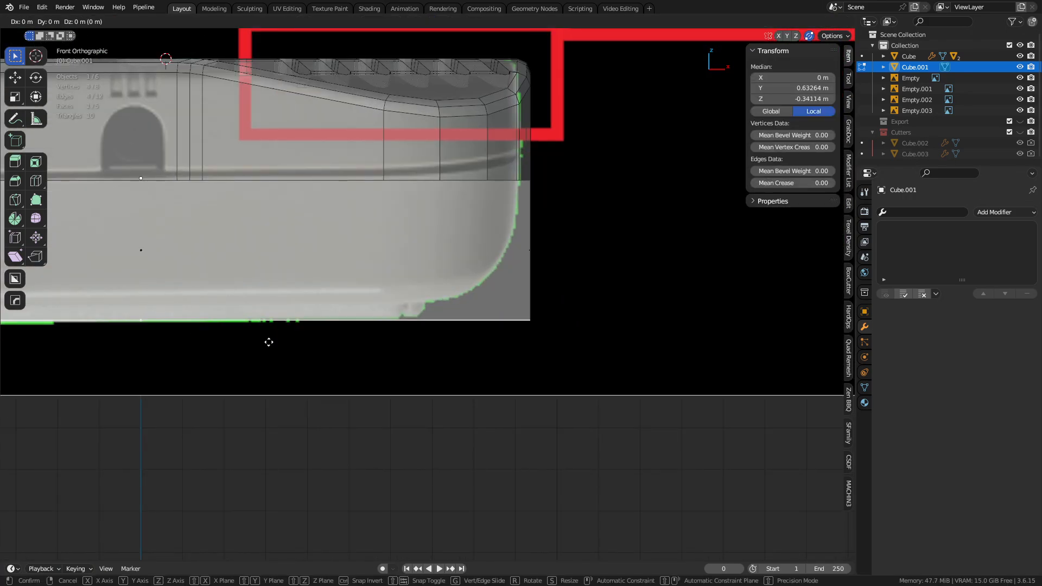
key(z)
click(269, 321)
- Bevel the back shell's lower side edge 0.373 m with four segments to follow the reference curve
key(2)
drag(467, 328, 581, 287)
key(ctrl+b)
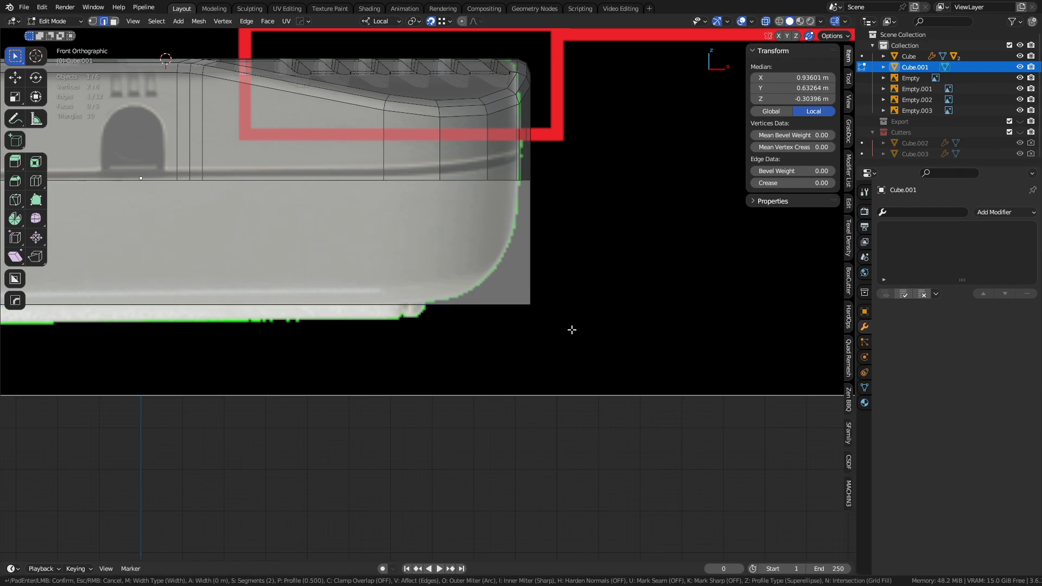
click(736, 336)
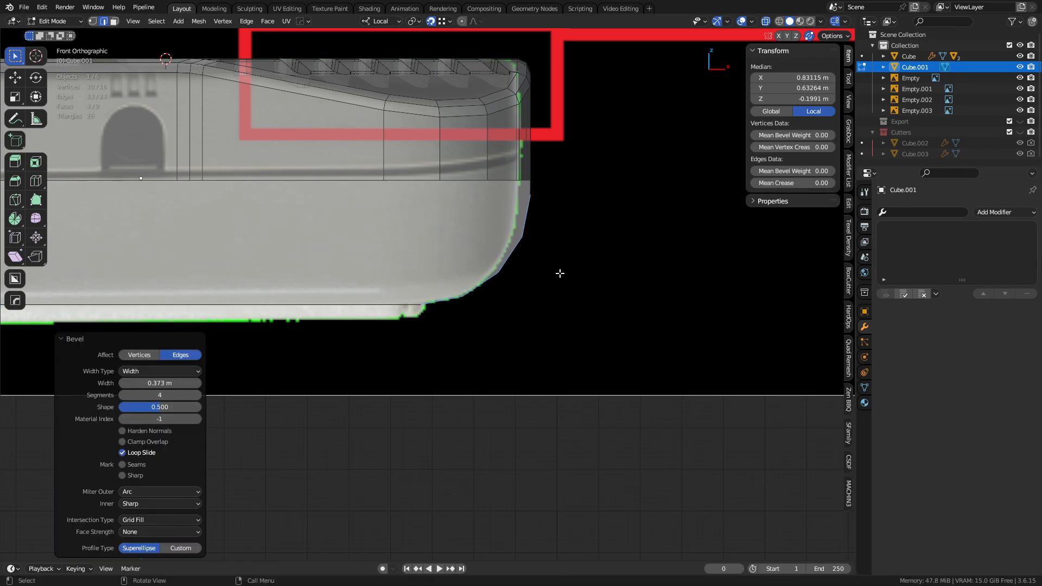
key(Tab)
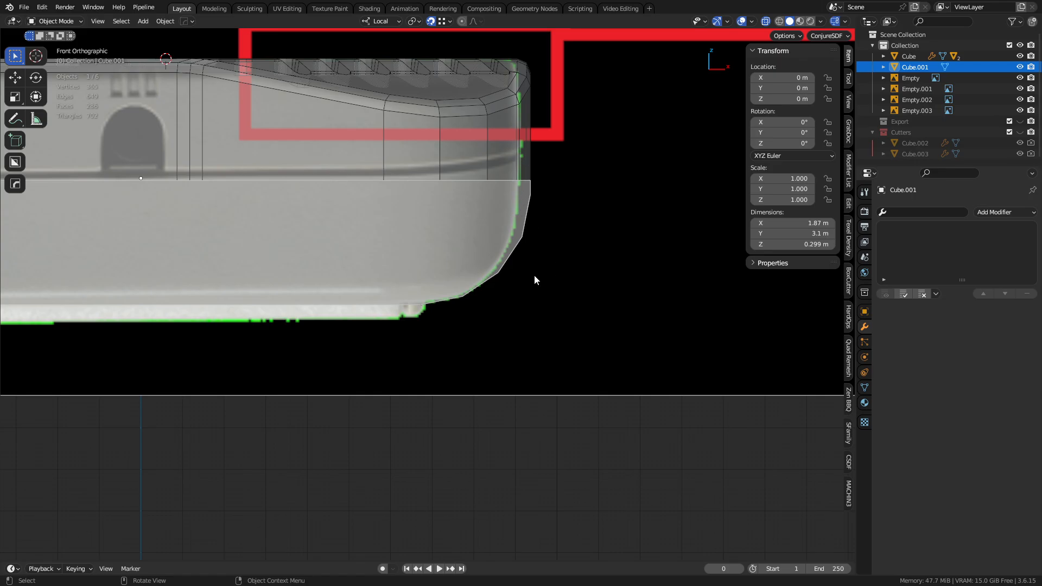
- Duplicate the front shell's bottom rim edges around the large rounded corner and separate them into their own object
middle_drag(535, 280, 636, 430)
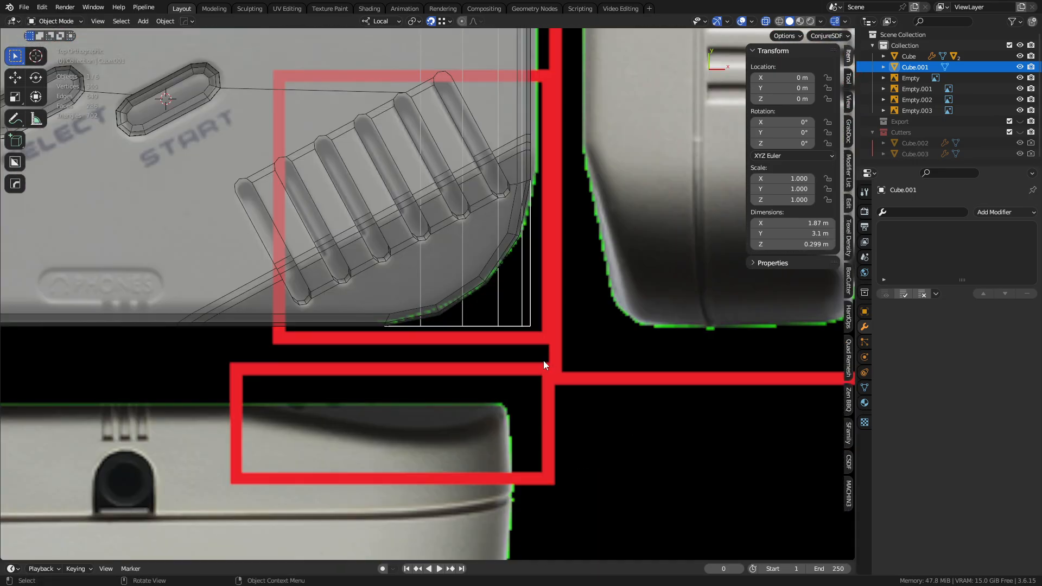
click(523, 329)
middle_drag(523, 329, 449, 230)
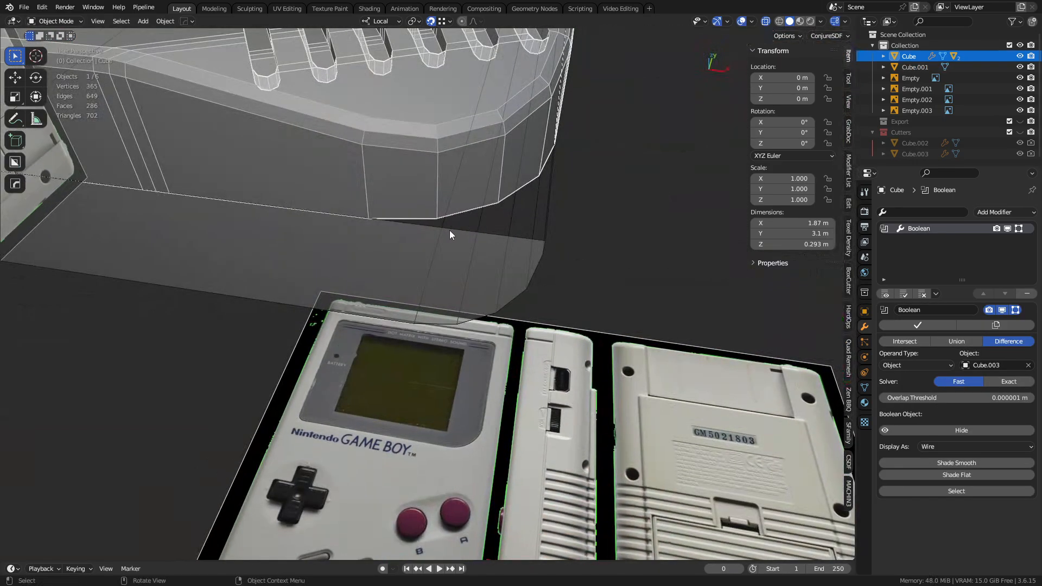
key(Tab)
ctrl+click(497, 202)
middle_drag(511, 198, 539, 272)
key(alt+z)
key(alt+z)
key(alt+z)
shift+click(530, 282)
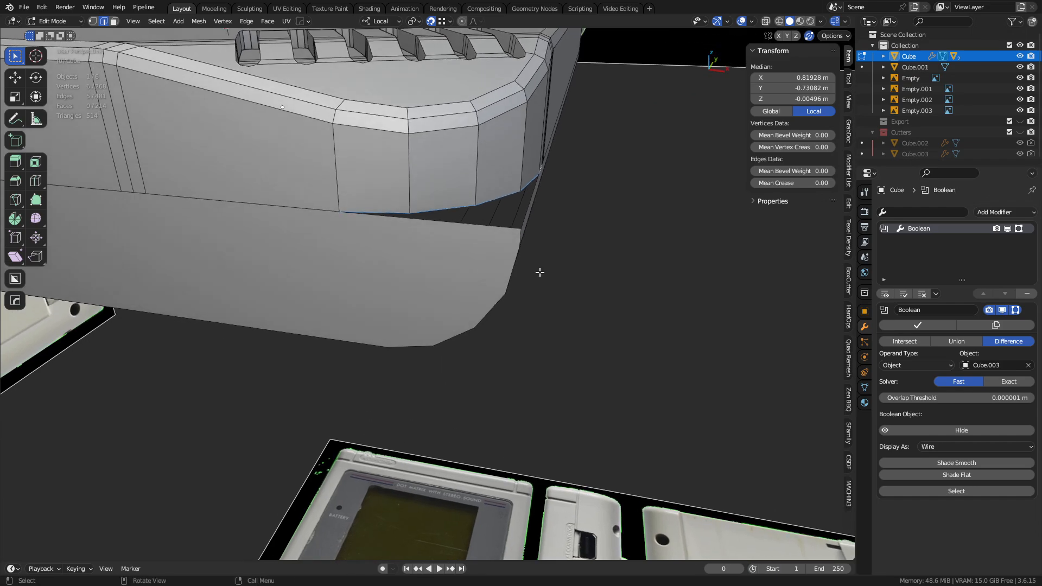
key(shift+d)
right_click(602, 253)
key(p)
click(605, 255)
key(Tab)
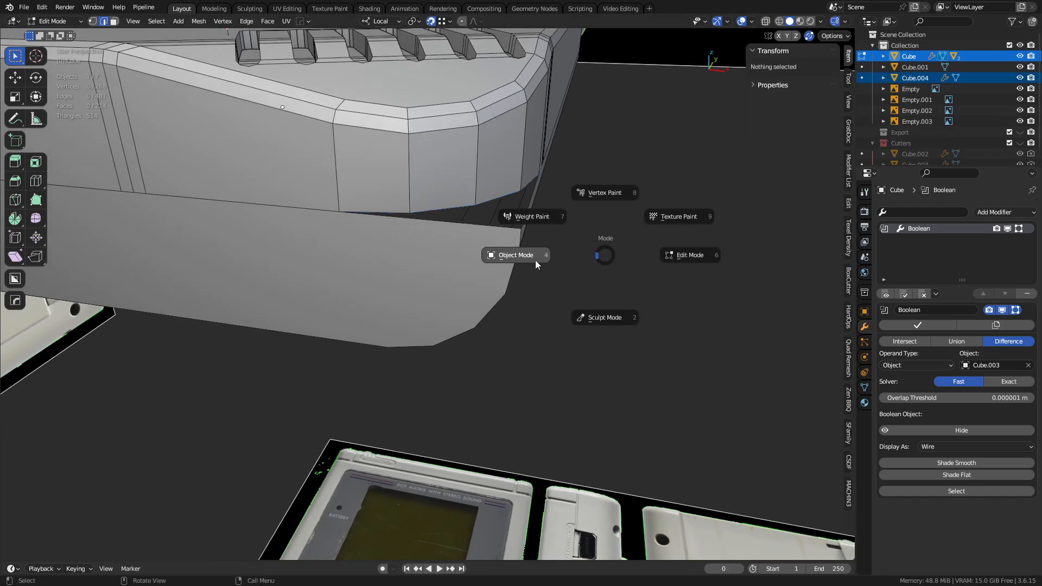
click(535, 259)
- Extrude the separated corner edges downward 0.38239 m along local Z, past the back shell's underside
click(496, 202)
key(Tab)
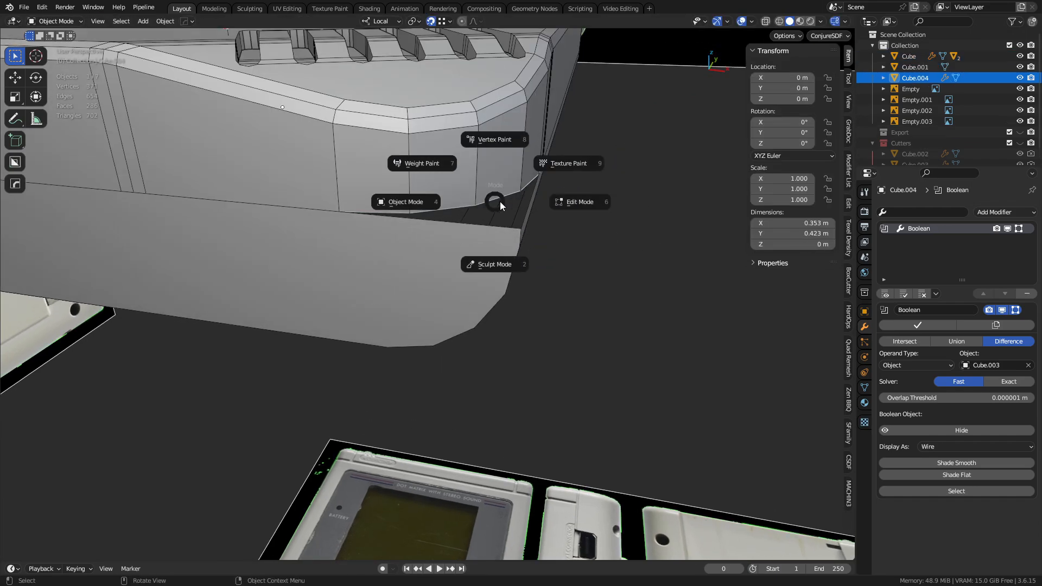
click(562, 237)
key(e)
key(z)
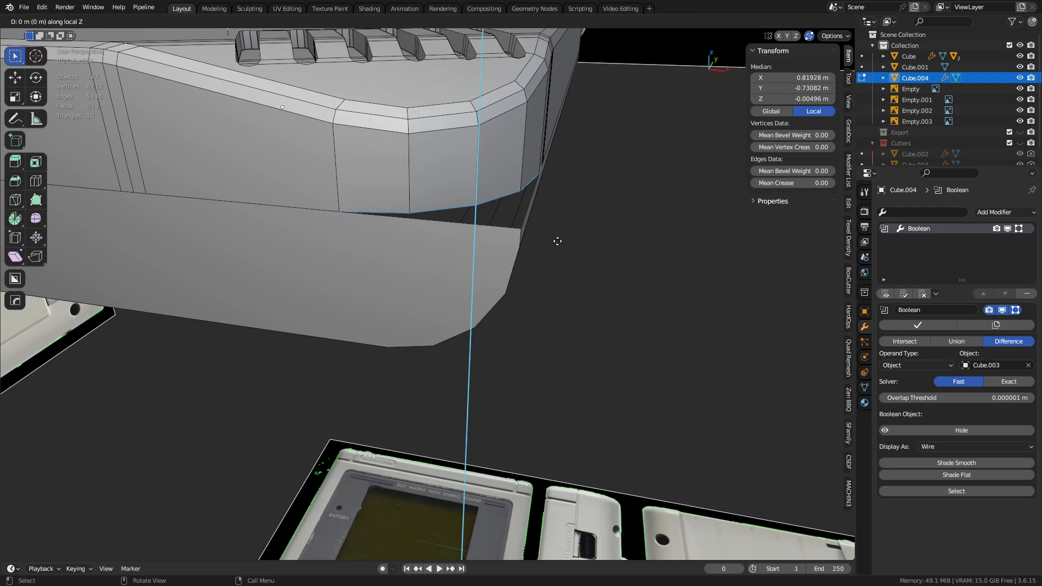
click(553, 393)
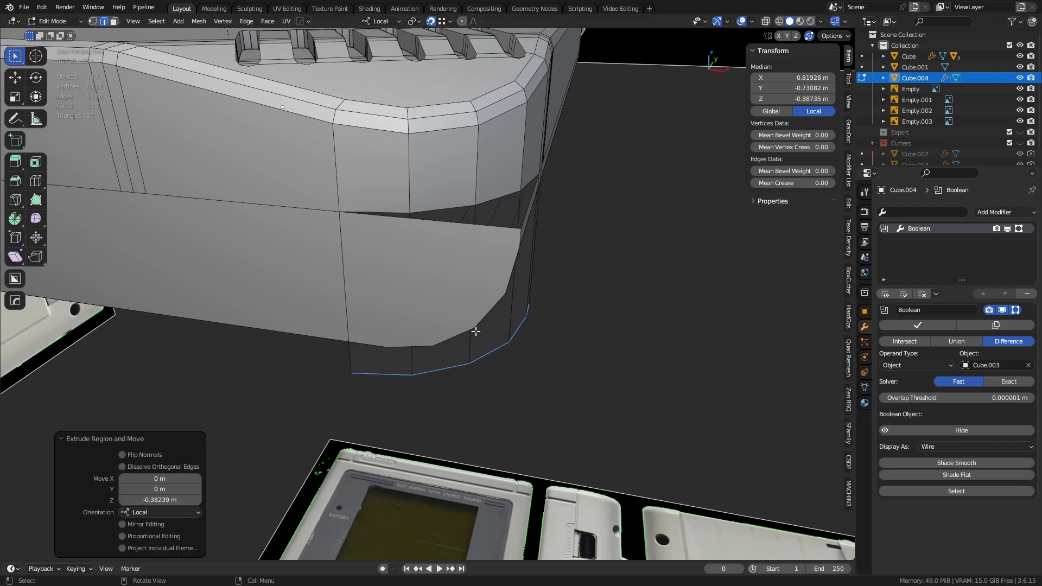
- Extrude four faces of the curved corner strip outward 0.29884 m along their normal
key(3)
click(374, 312)
ctrl+click(530, 285)
mouse_move(530, 285)
middle_down()
mouse_move(568, 430)
mouse_move(531, 274)
middle_up()
key(e)
click(584, 347)
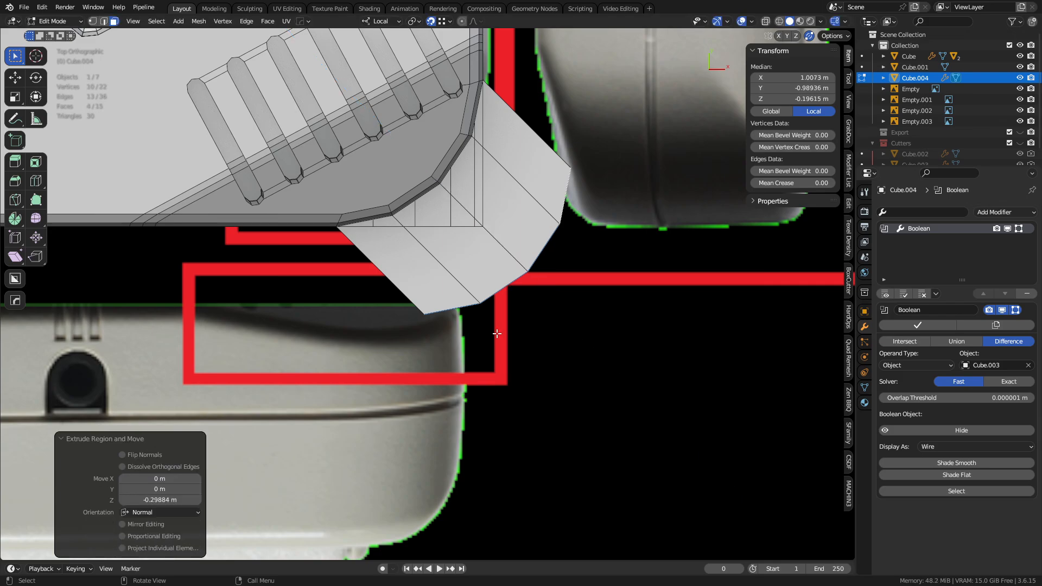
- Scale the extruded outer faces by about 1.91 with local Z locked so the cutter fans outward
key(s)
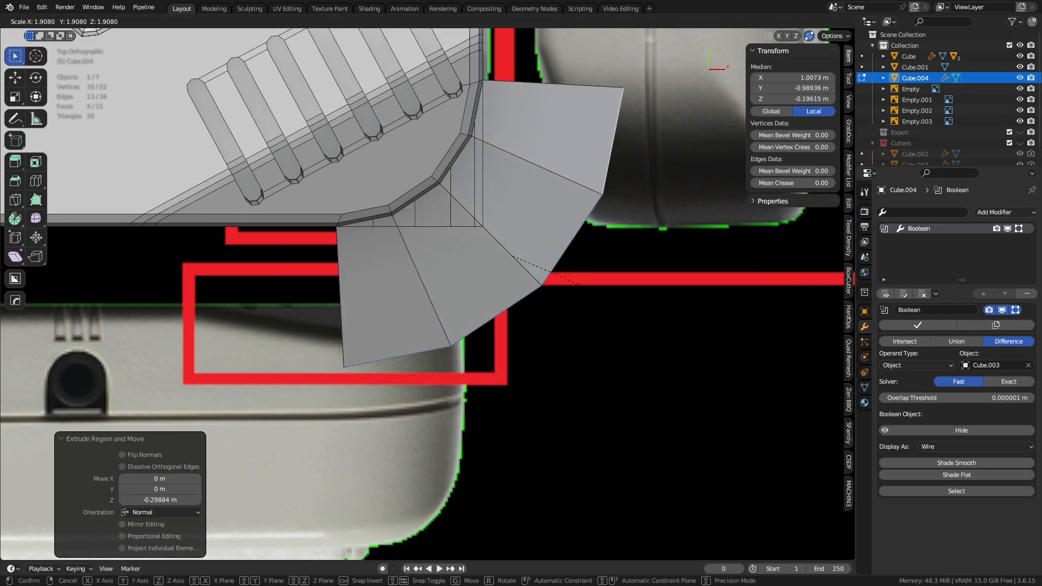
key(shift+z)
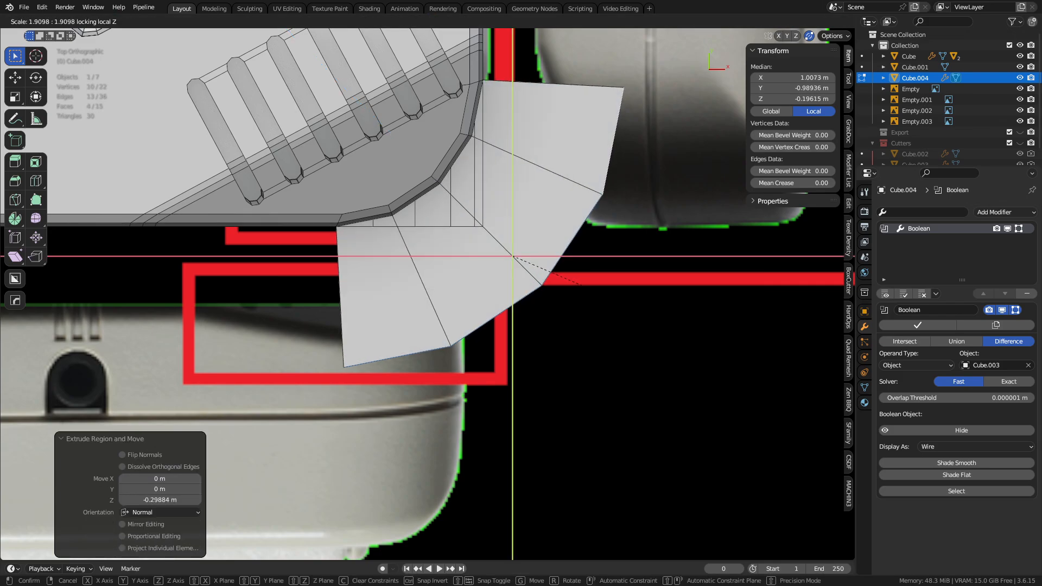
click(581, 285)
- Recalculate the normals of the whole corner cutter so they face outside
middle_drag(705, 407, 681, 200)
middle_drag(597, 242, 609, 262)
key(a)
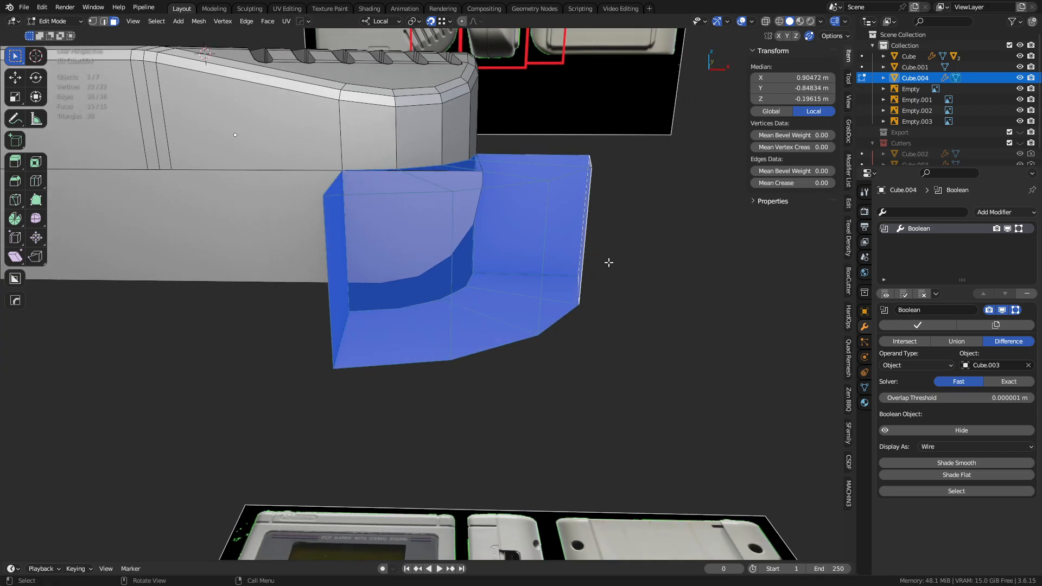
key(alt+n)
click(613, 273)
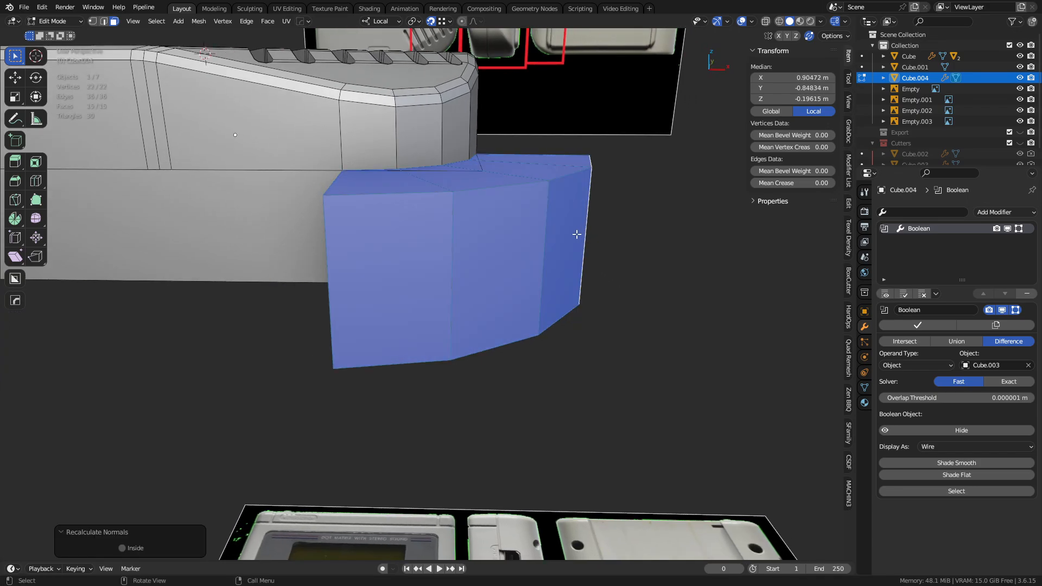
key(Tab)
- Subtract the corner cutter from the back shell with a non-destructive Boolean difference
middle_drag(484, 247, 302, 268)
shift+click(276, 275)
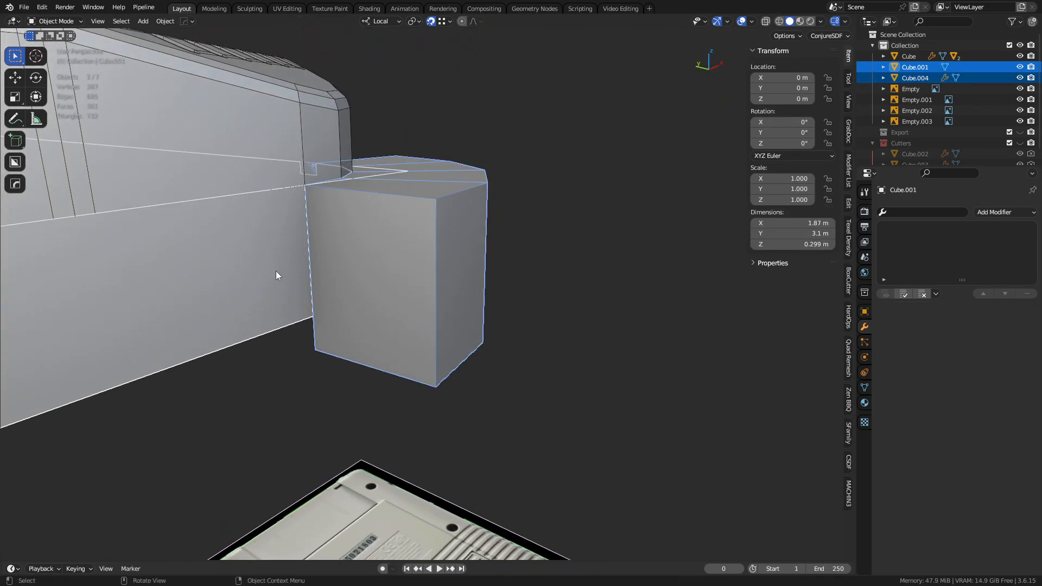
key(ctrl+KP_Subtract)
middle_drag(366, 260, 495, 193)
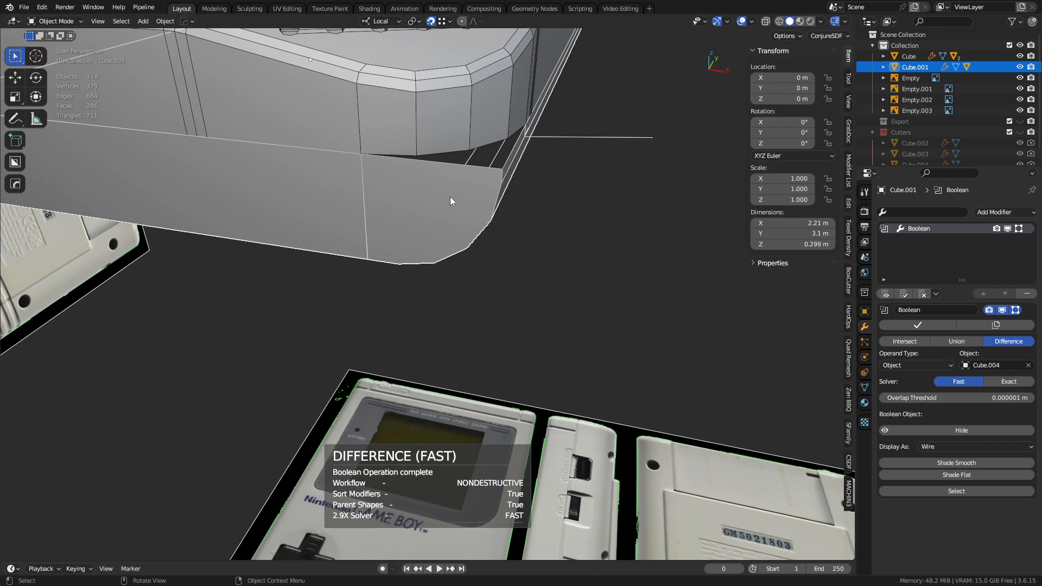
- Inspect the back shell's mesh around the Boolean-cut corner, including through the X-ray display
key(ctrl+Tab)
click(511, 196)
key(a)
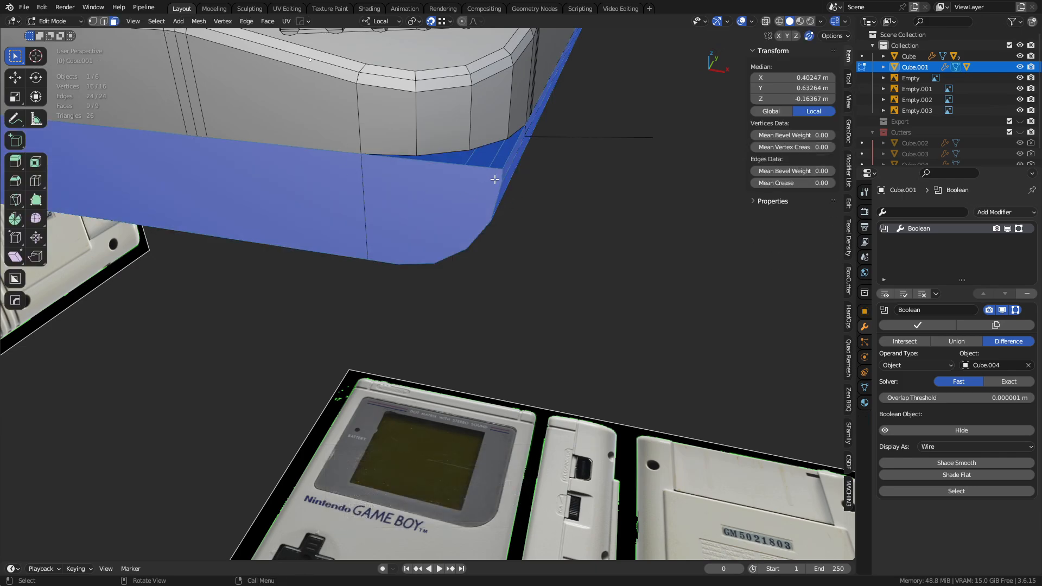
key(alt+z)
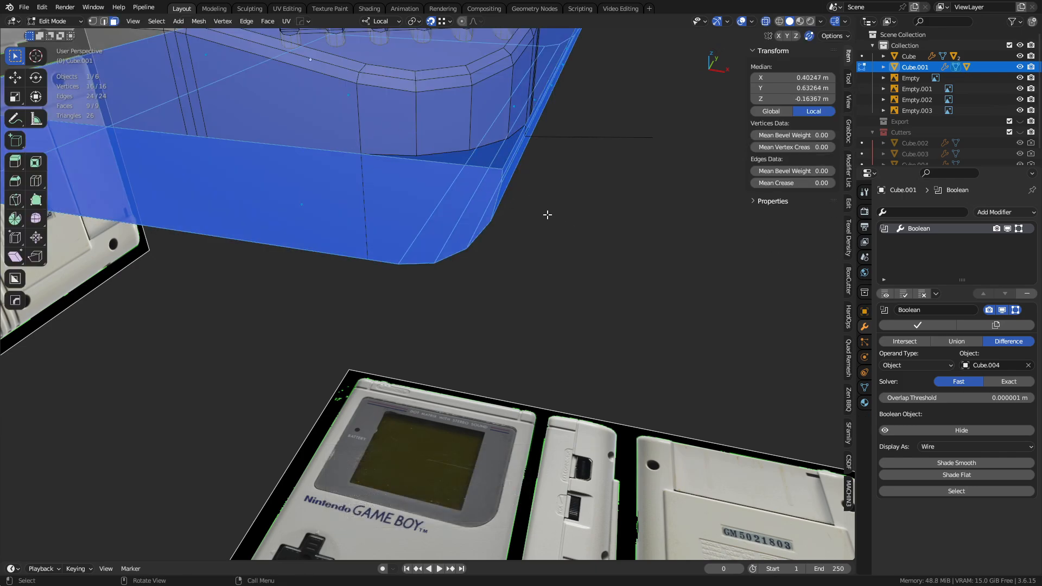
key(ctrl+Tab)
click(484, 218)
middle_drag(484, 219, 368, 237)
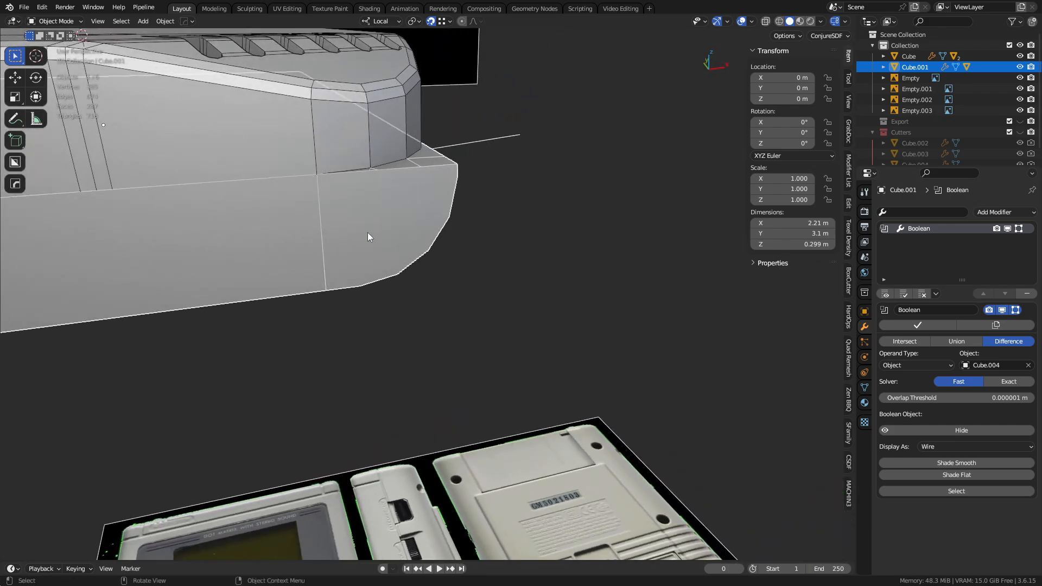
- Reveal the corner cutter and scale its mesh along local Z to a height of about 0.449 m
key(alt+s)
click(367, 232)
key(ctrl+Tab)
click(434, 239)
key(s)
key(z)
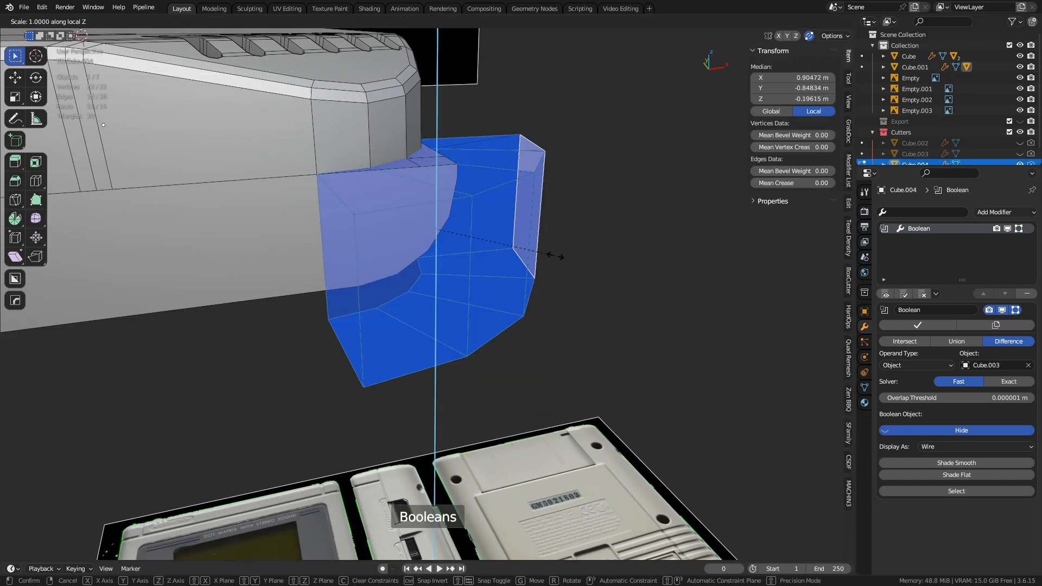
click(576, 260)
key(ctrl+Tab)
click(483, 260)
- Isolate the corner cutter in local view and delete the stray face left over beyond its end
key(ctrl+Tab)
click(497, 302)
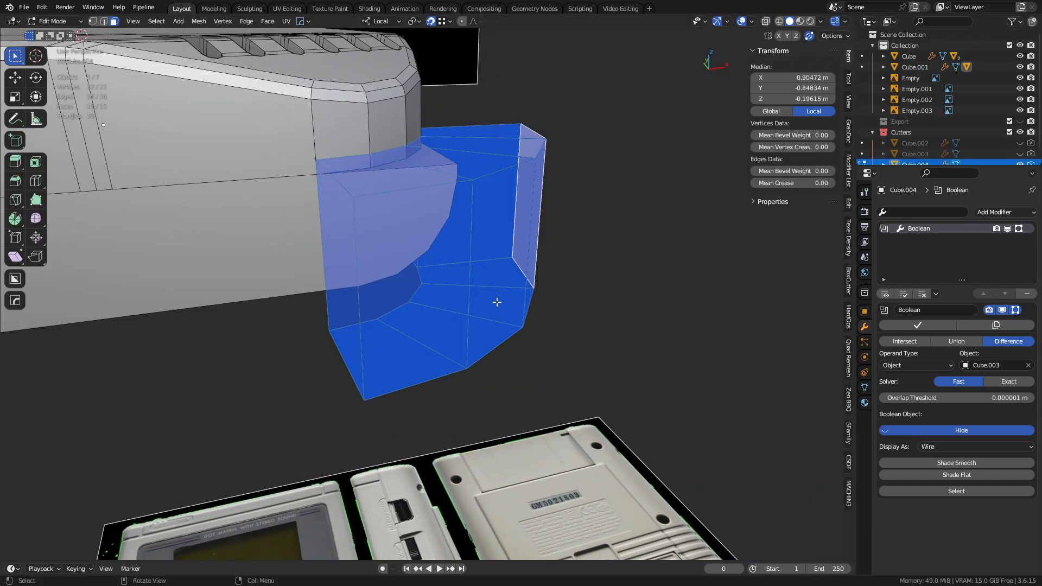
key(KP_Divide)
middle_drag(421, 295, 582, 358)
middle_drag(303, 395, 311, 421)
click(186, 405)
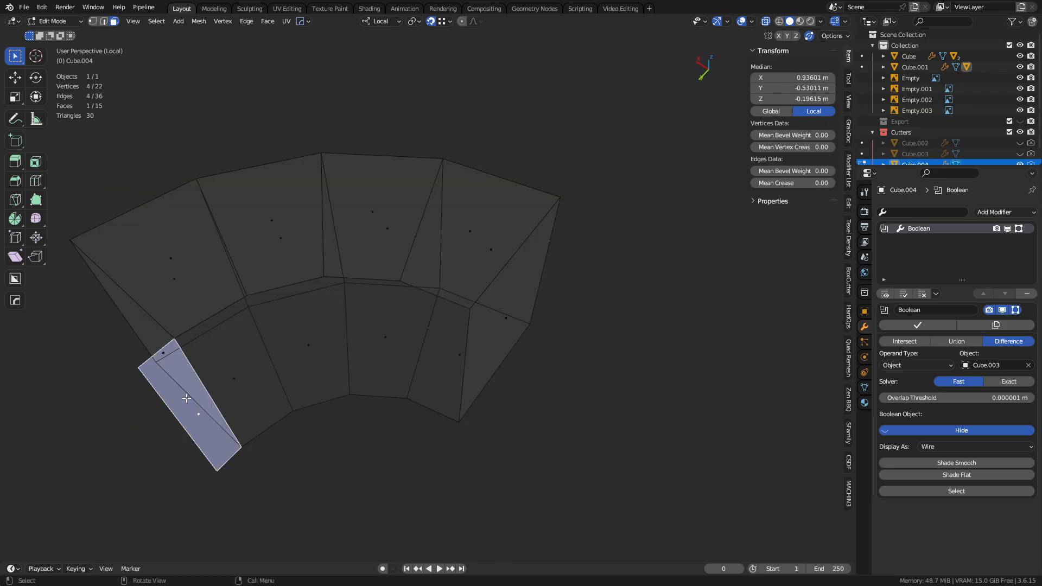
key(x)
click(170, 423)
- Fill the cutter's open inner curved side with four faces to close its mesh
key(2)
click(467, 360)
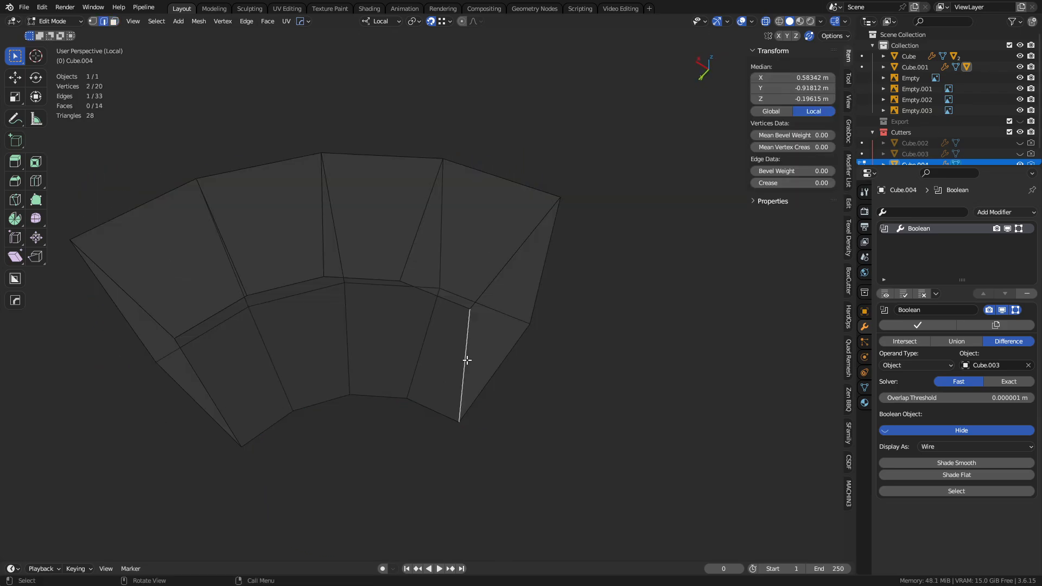
key(ctrl+Tab)
click(431, 360)
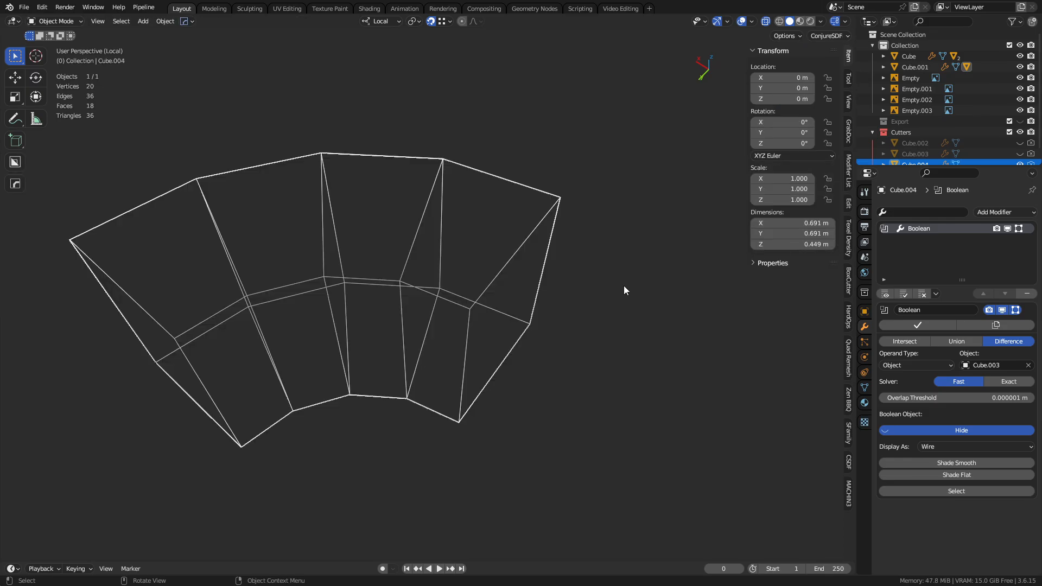
- Leave the cutter's local view and merge the back shell's vertices by distance
key(KP_Divide)
middle_drag(690, 278, 291, 190)
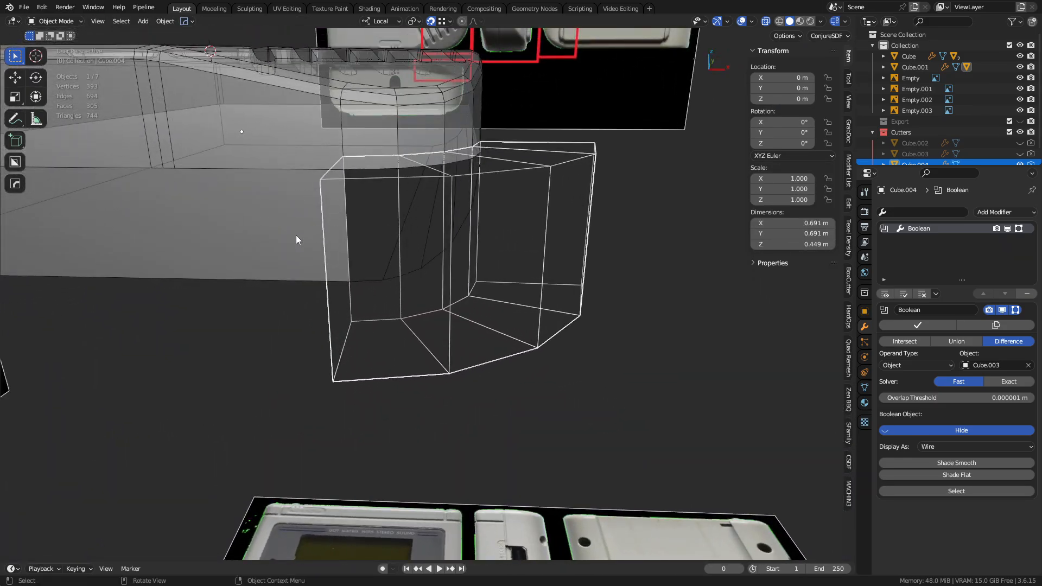
middle_drag(296, 239, 328, 258)
click(319, 262)
key(ctrl+Tab)
click(399, 260)
key(m)
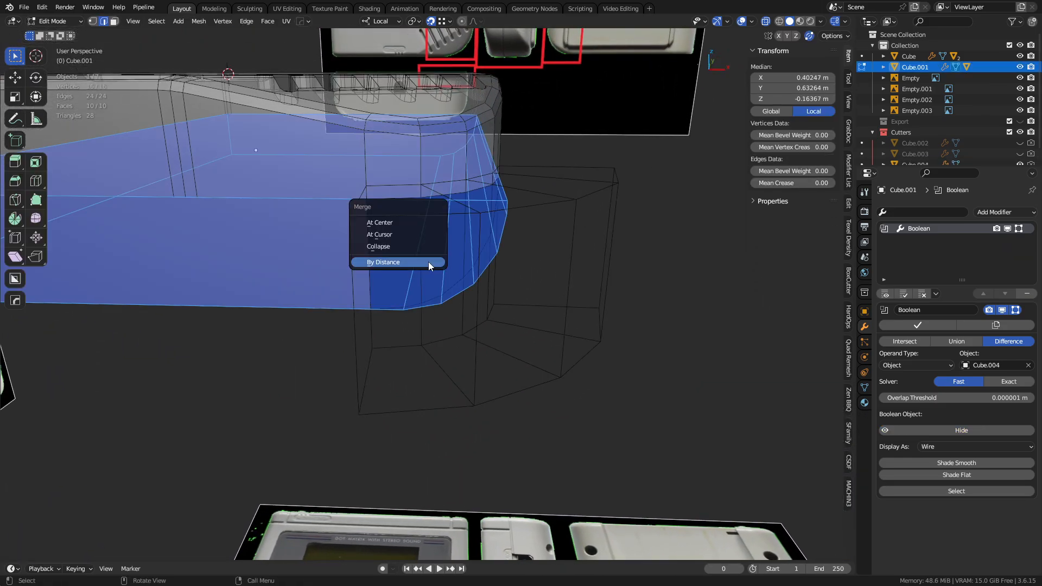
click(428, 262)
key(Tab)
middle_drag(539, 273, 552, 337)
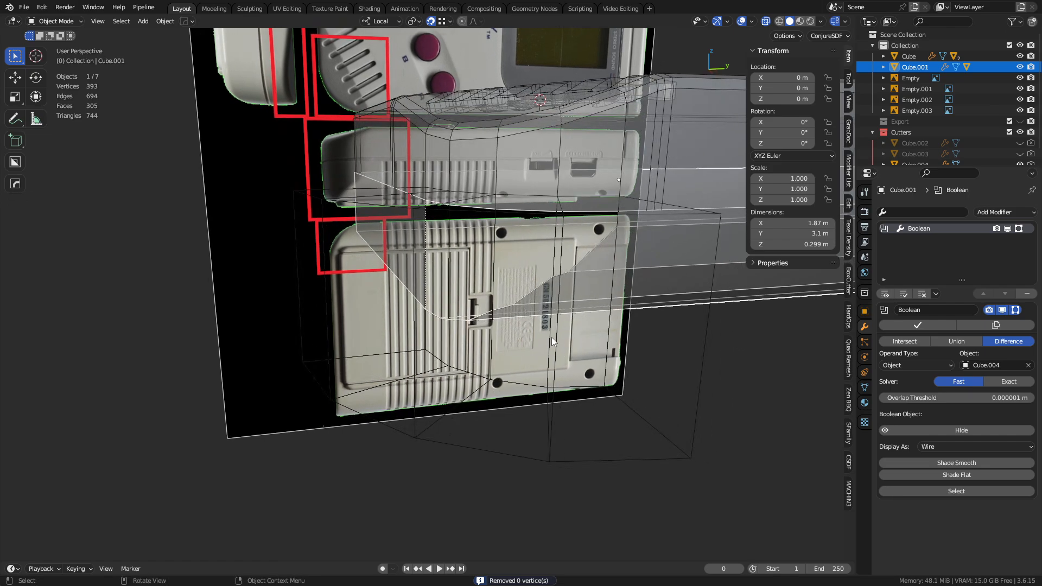
- Raise the corner cutter about 0.021 m along its local Z axis
click(503, 452)
key(g)
key(z)
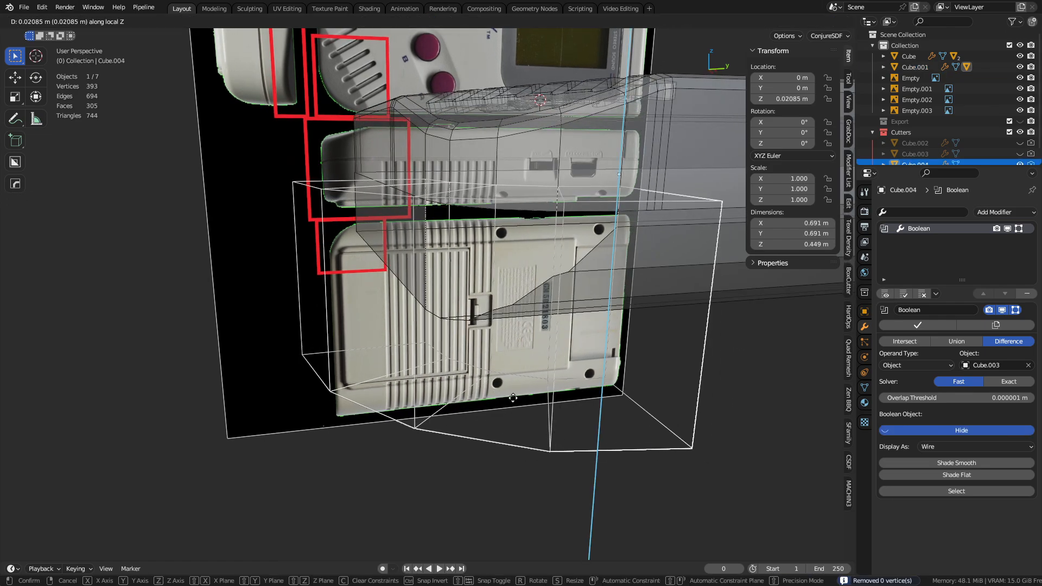
click(513, 398)
- Switch the back shell's Boolean modifier to the Exact solver
key(alt+z)
middle_drag(477, 283, 583, 285)
click(266, 257)
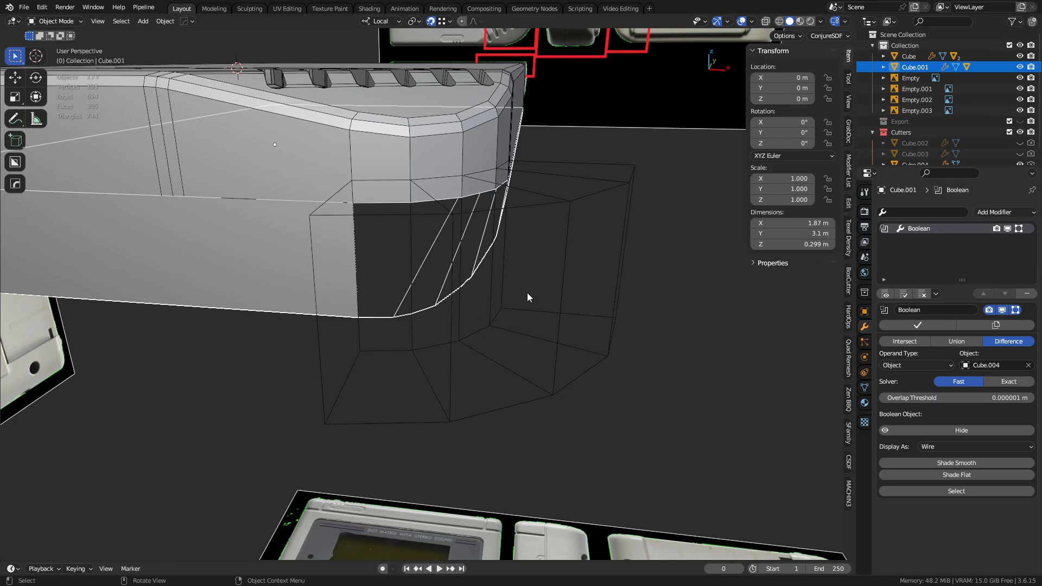
click(1003, 382)
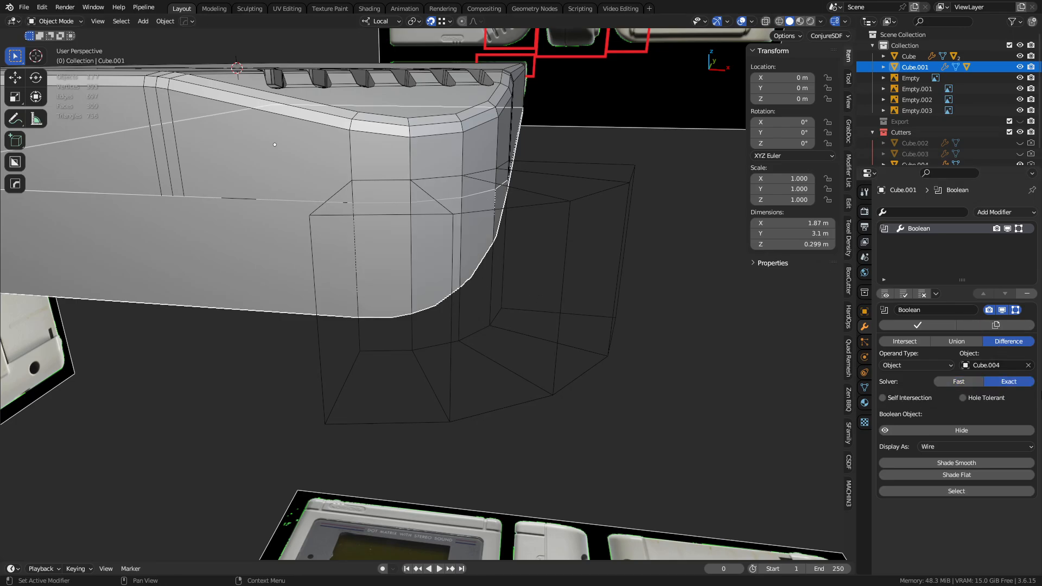
middle_drag(391, 245, 478, 259)
middle_drag(412, 280, 396, 313)
key(alt+z)
shift+middle_drag(482, 264, 477, 352)
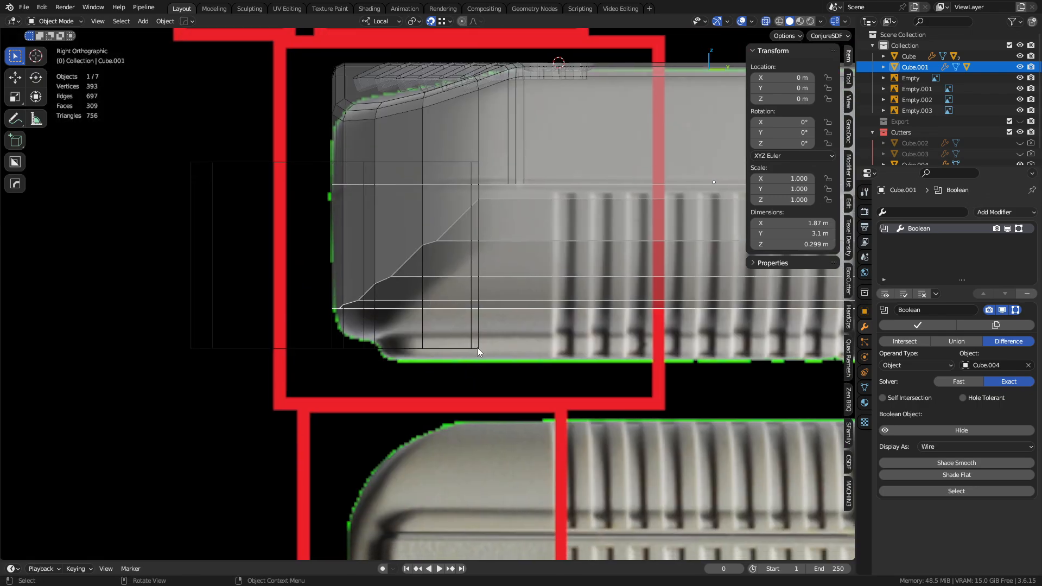
click(458, 349)
key(g)
key(z)
right_click(463, 353)
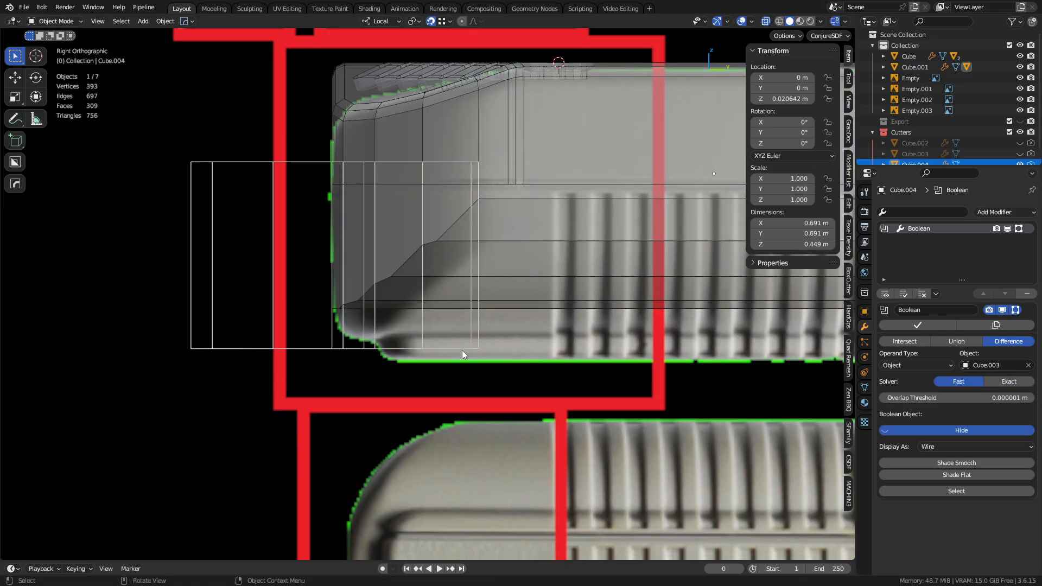
key(g)
key(y)
right_click(476, 346)
click(513, 299)
key(Tab)
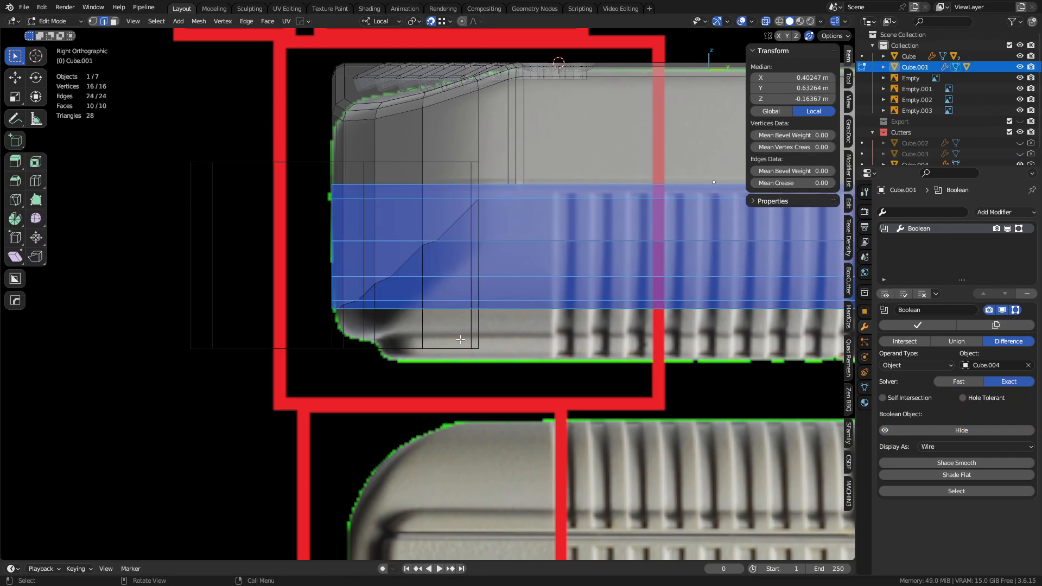
middle_drag(472, 314, 614, 325)
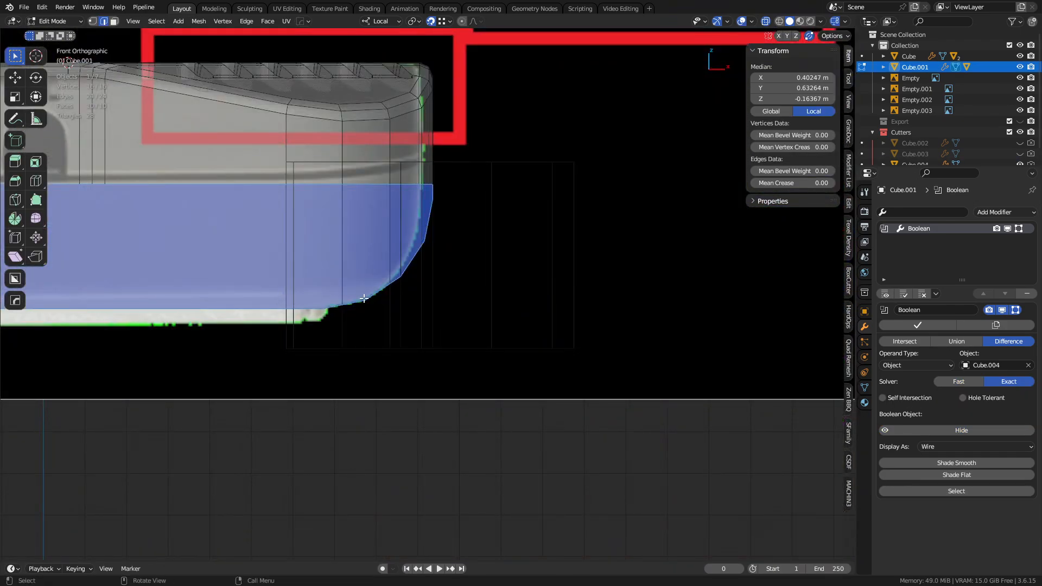
alt+middle_drag(521, 314, 399, 305)
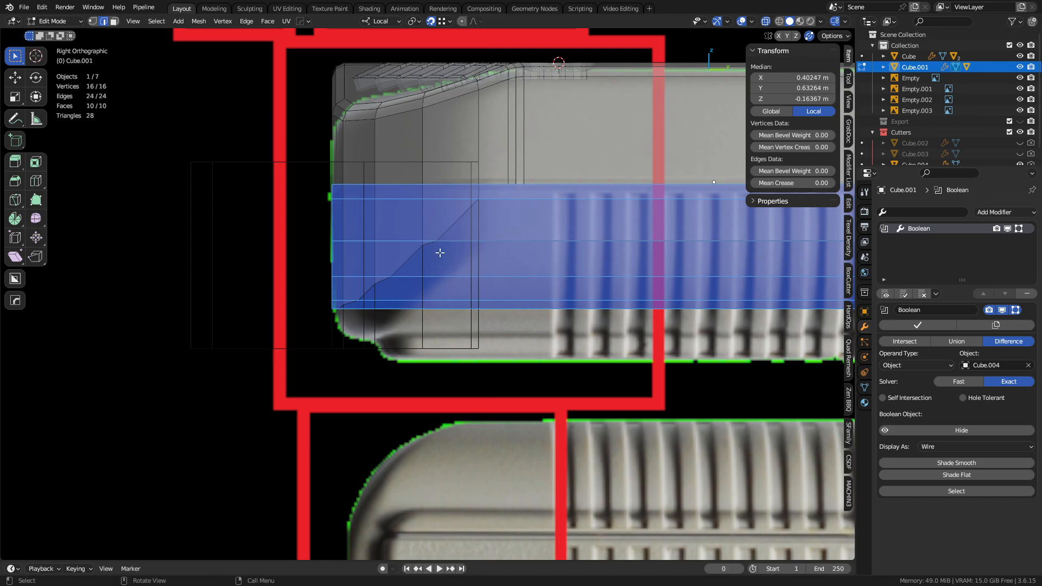
key(Tab)
- Shift the side-view reference image about -0.0015 m along its local Z axis
click(317, 440)
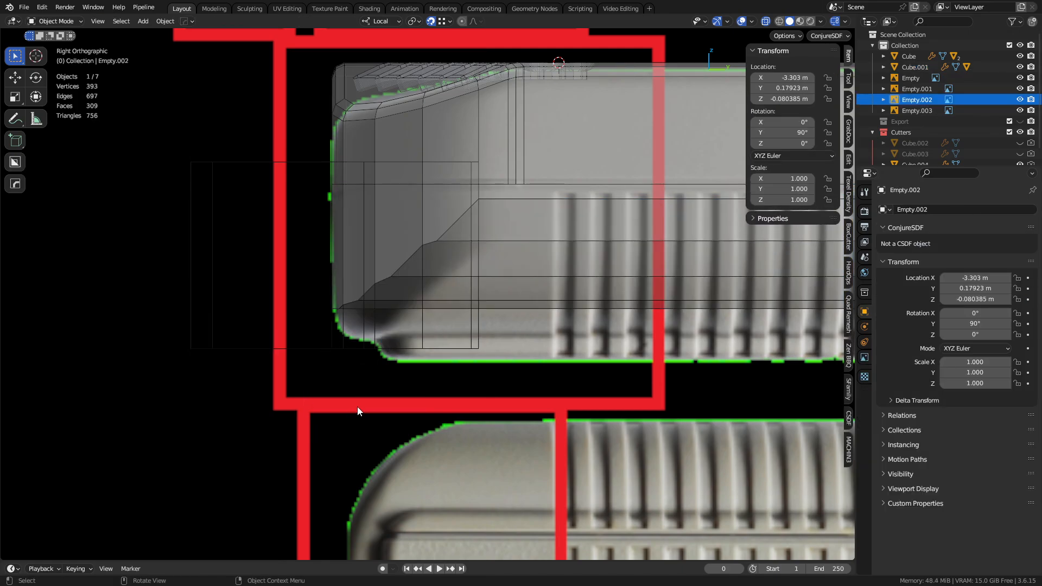
key(g)
key(z)
click(314, 385)
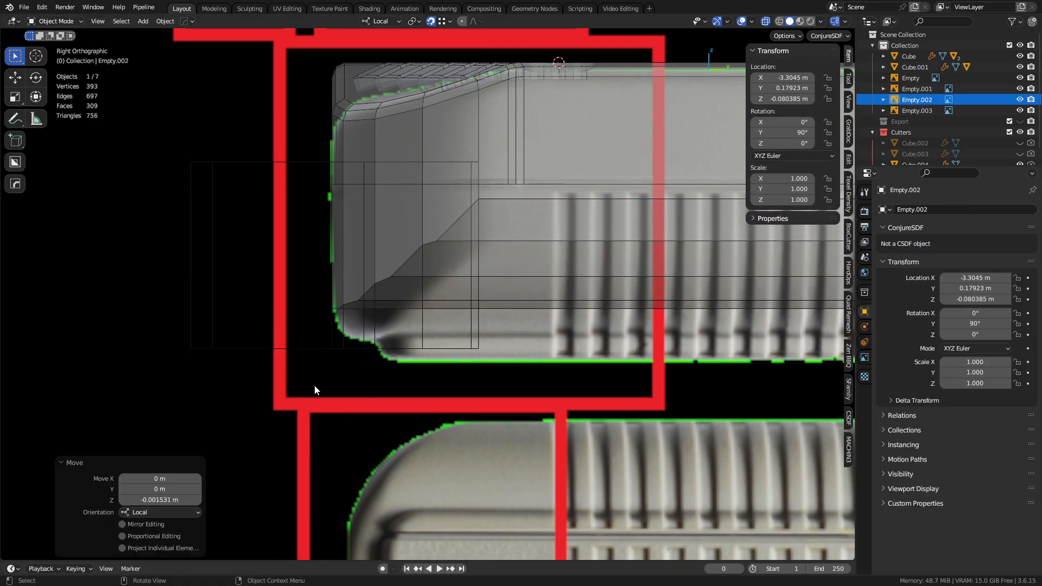
- Change the transform orientation from Local to Global
middle_drag(252, 389, 431, 388)
click(234, 334)
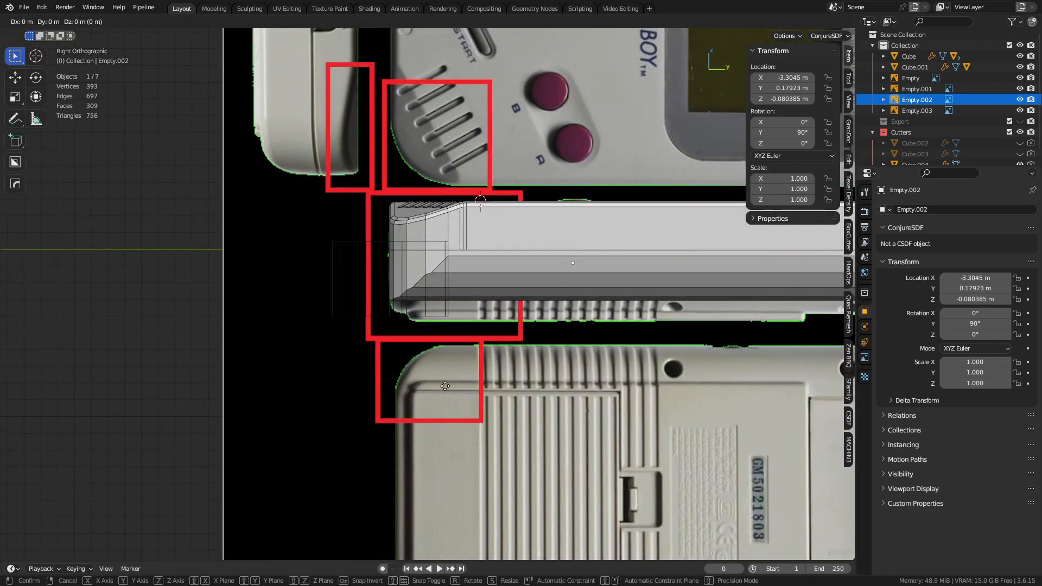
middle_drag(322, 348, 432, 381)
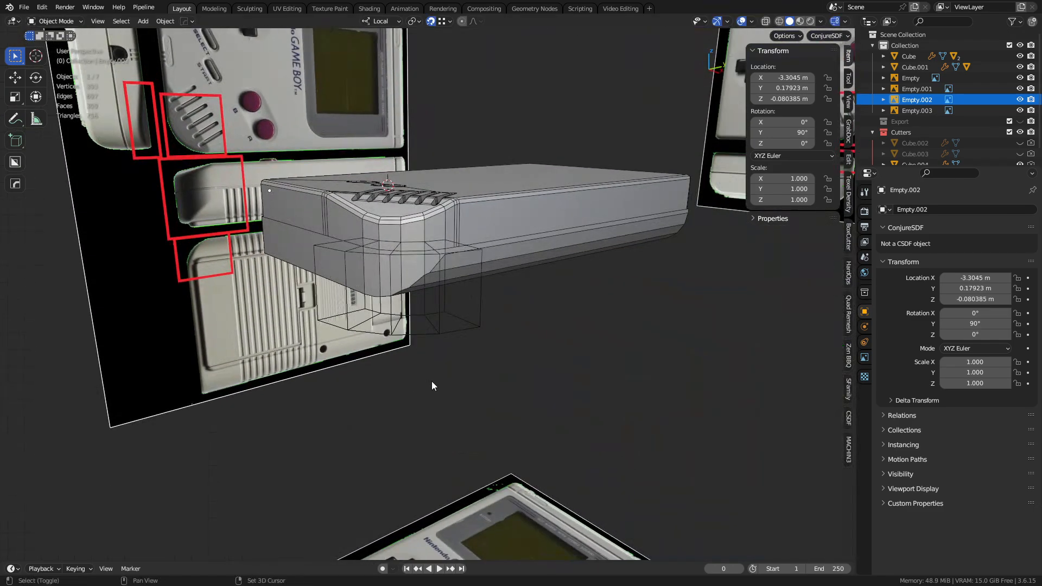
key(shift+space)
click(513, 381)
middle_drag(380, 345, 342, 296)
click(500, 344)
- Apply the back shell's Boolean modifier and delete the corner cutter
click(341, 296)
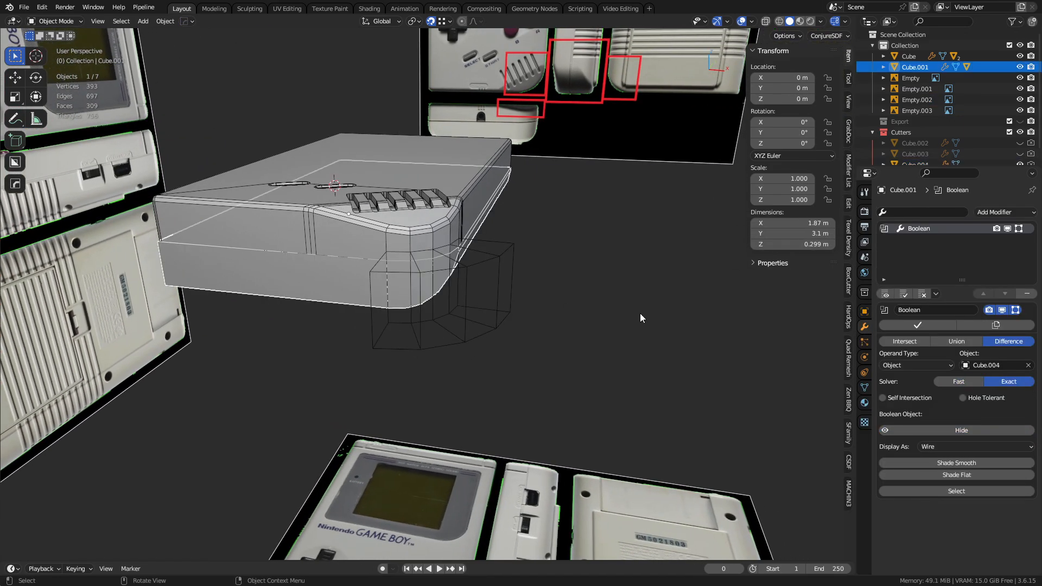
click(929, 324)
click(454, 334)
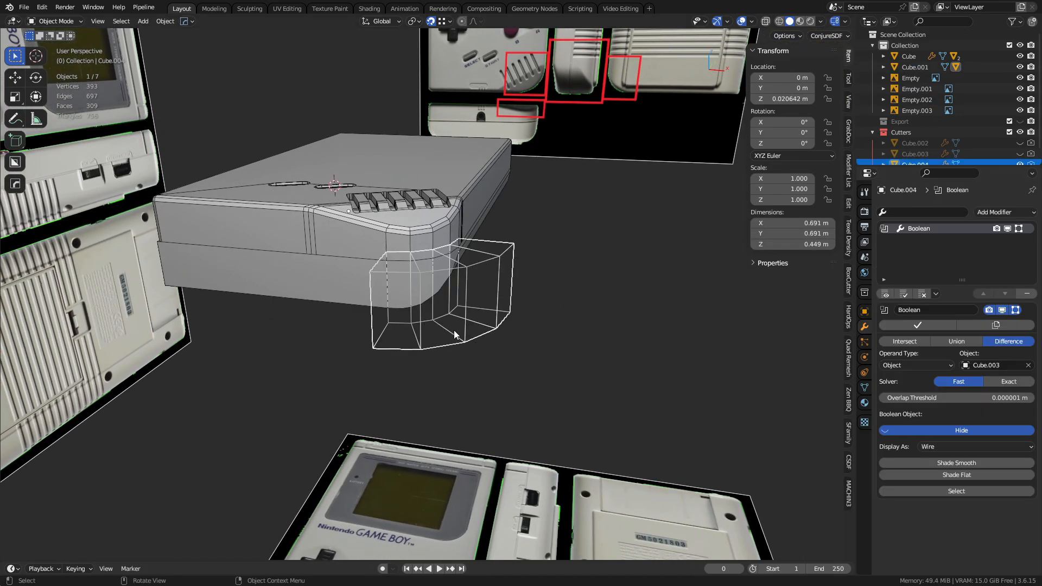
click(911, 325)
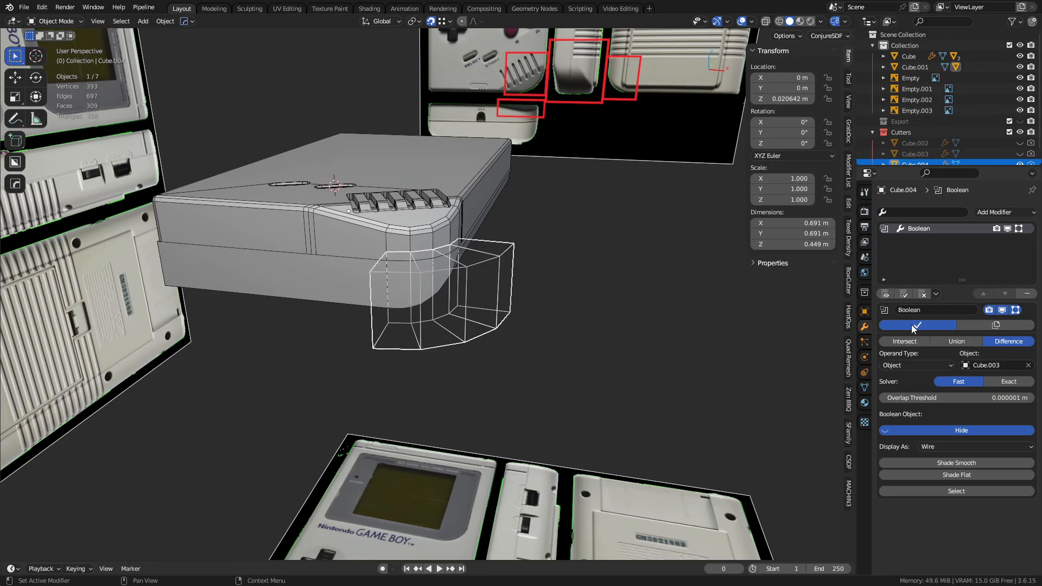
key(x)
click(454, 331)
- Move the back shell's lower vertices down along global Z to match the side reference
click(395, 301)
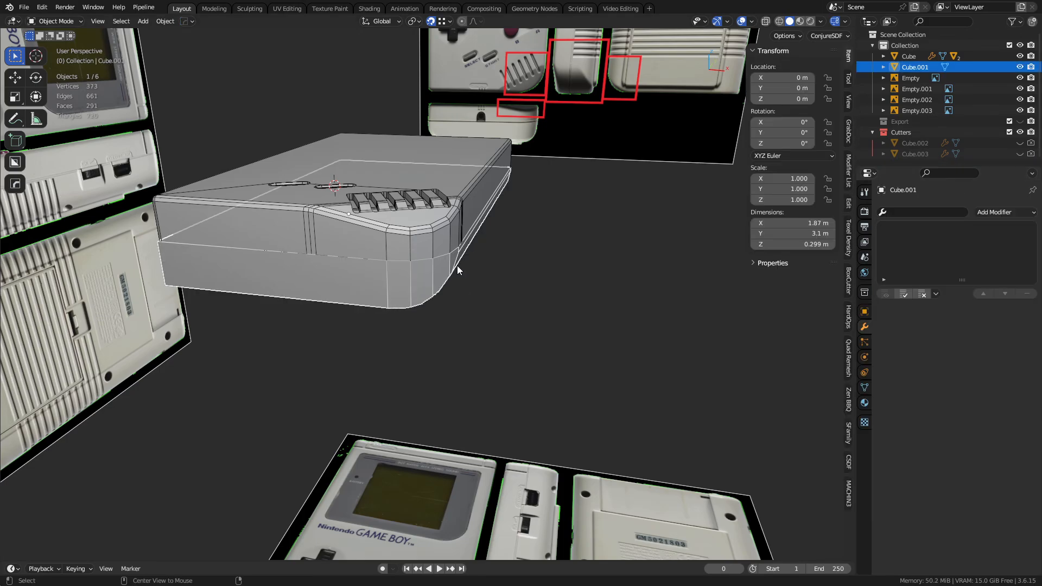
middle_drag(457, 265, 398, 315)
shift+middle_drag(543, 377, 446, 337)
key(Tab)
key(alt+z)
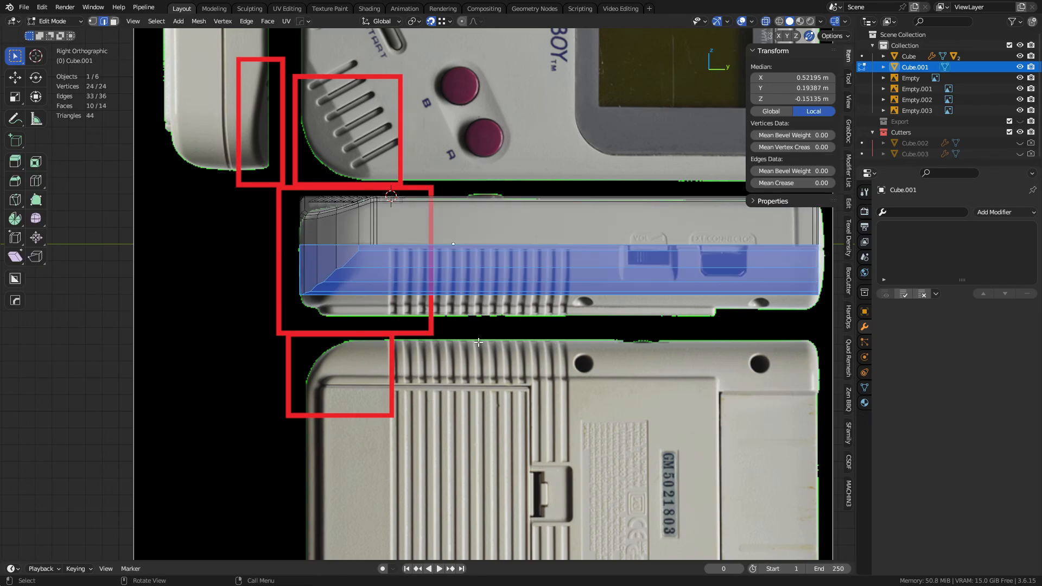
key(1)
drag(246, 323, 827, 250)
scroll(391, 303, up, 4)
key(g)
key(z)
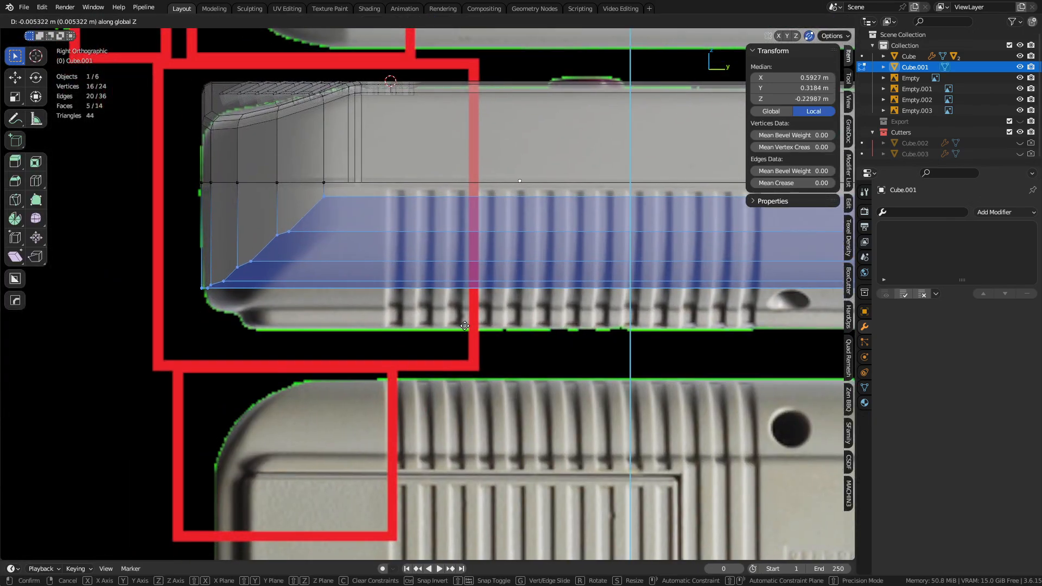
- Lower the selected faces of the body's lower rim about 0.067 m along Z and return to Object Mode
click(505, 521)
key(ctrl+Tab)
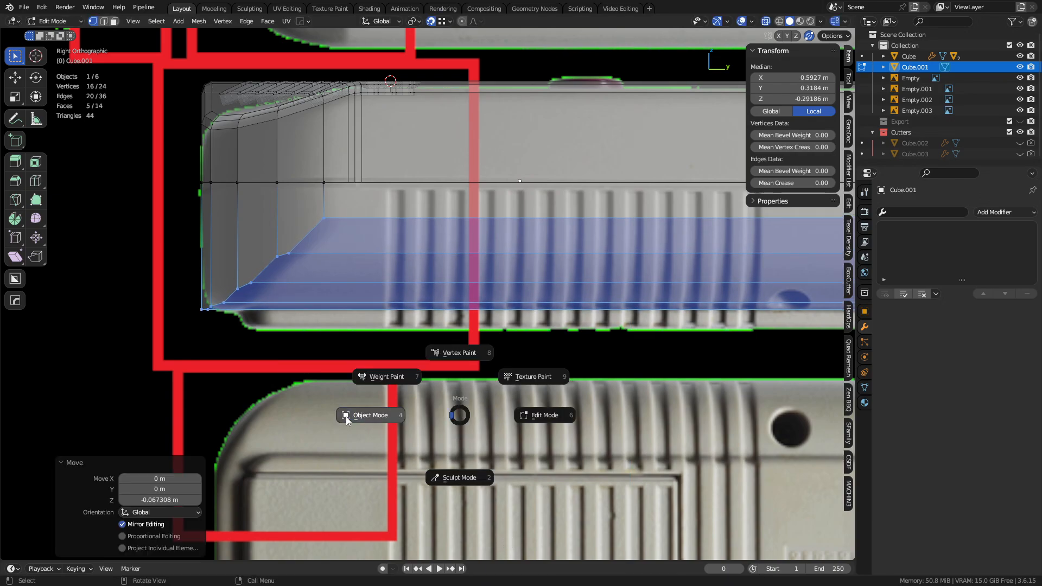
click(345, 417)
- Re-enter Edit Mode and select the boundary edges at the lower rim of the body's end with edge selection
middle_drag(139, 299, 349, 332)
scroll(302, 345, down, 4)
key(Tab)
key(alt+z)
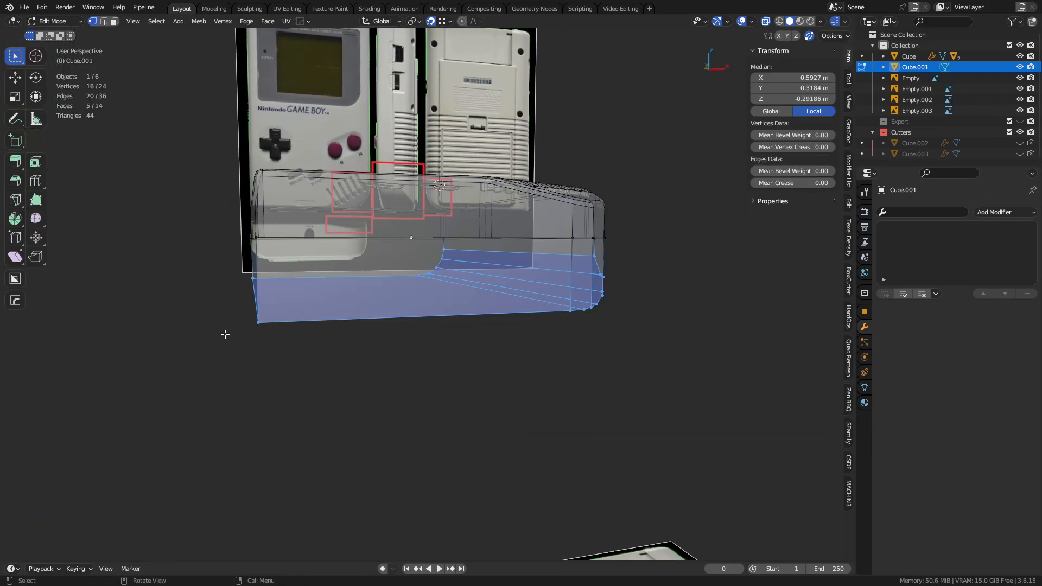
middle_drag(224, 332, 384, 346)
key(2)
click(284, 297)
shift+click(222, 265)
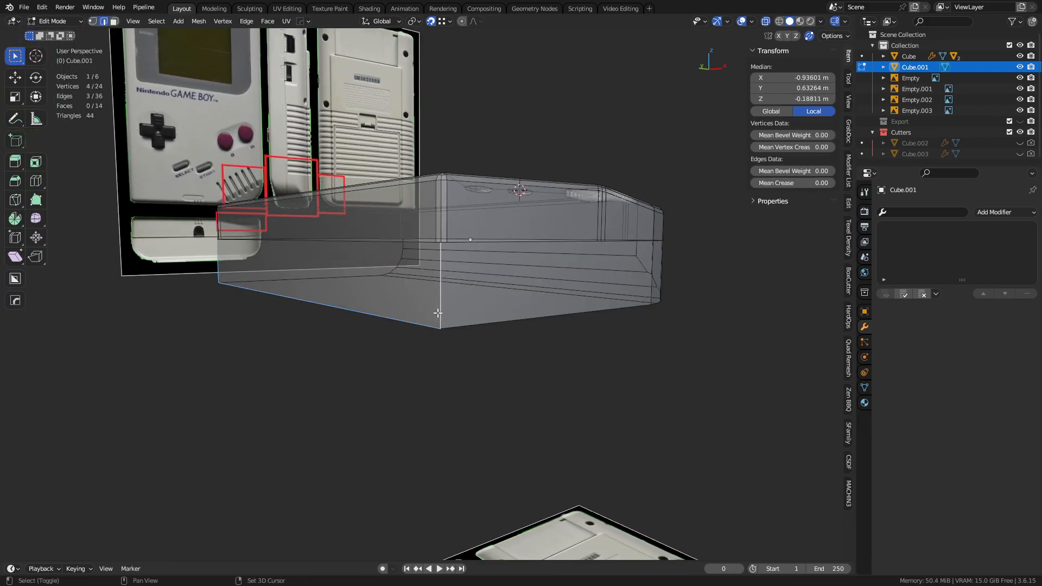
- Turn off X-ray, switch to vertex selection, and clear the selection around the rounded lower corner
middle_drag(342, 278, 365, 298)
key(alt+z)
key(1)
shift+middle_drag(289, 278, 331, 350)
scroll(326, 293, up, 2)
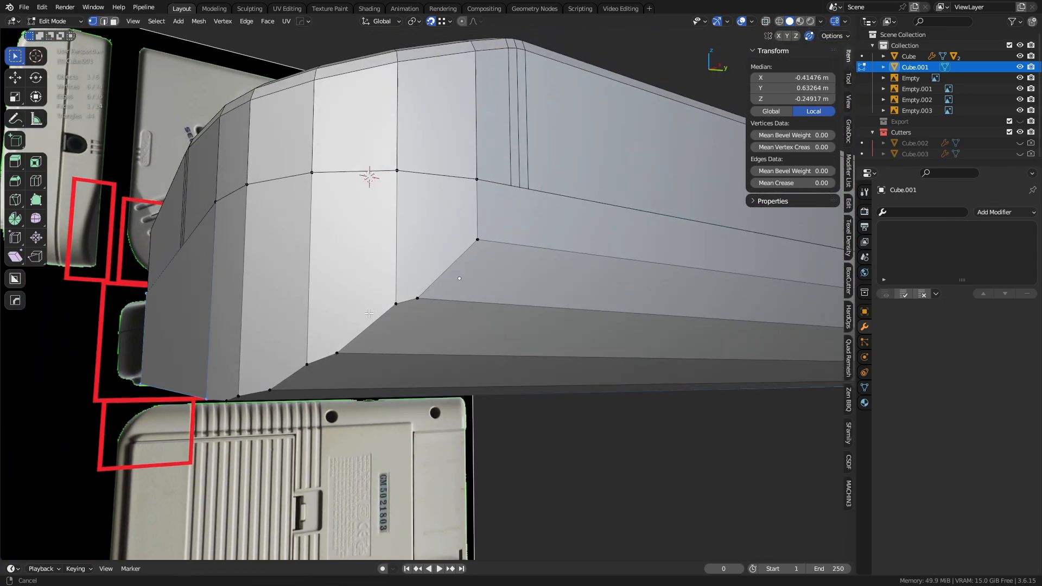
middle_drag(461, 316, 443, 309)
click(398, 287)
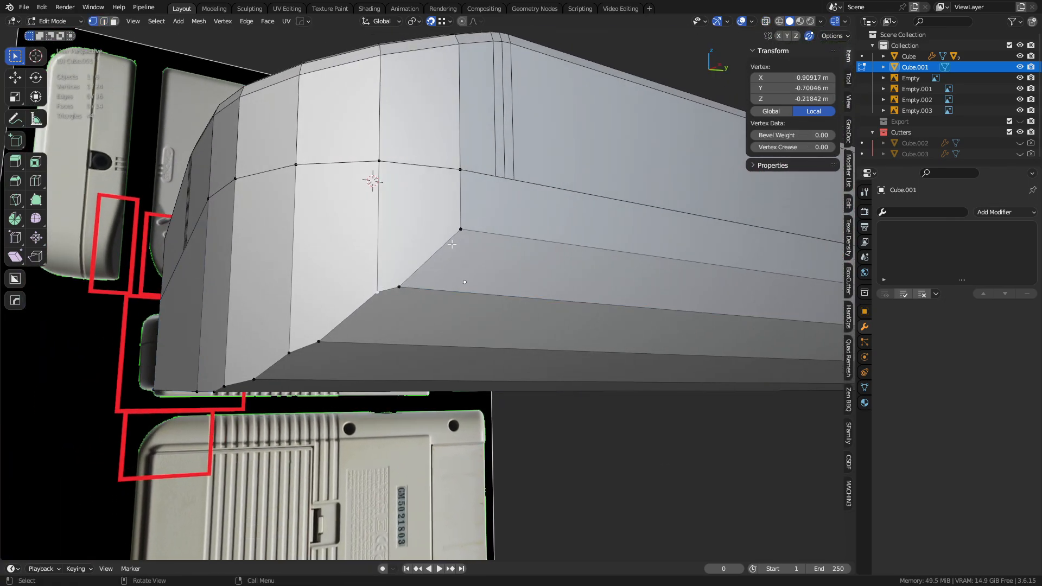
key(alt+a)
middle_drag(454, 329, 478, 319)
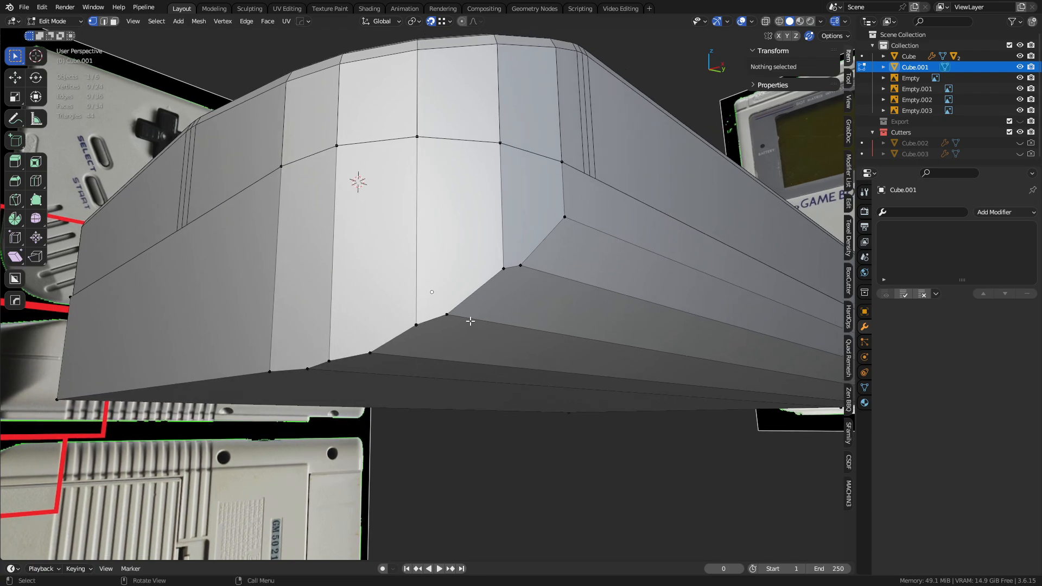
- Knife a cut around the rounded corner just above the lower bevel, crossing its five vertical edges
key(k)
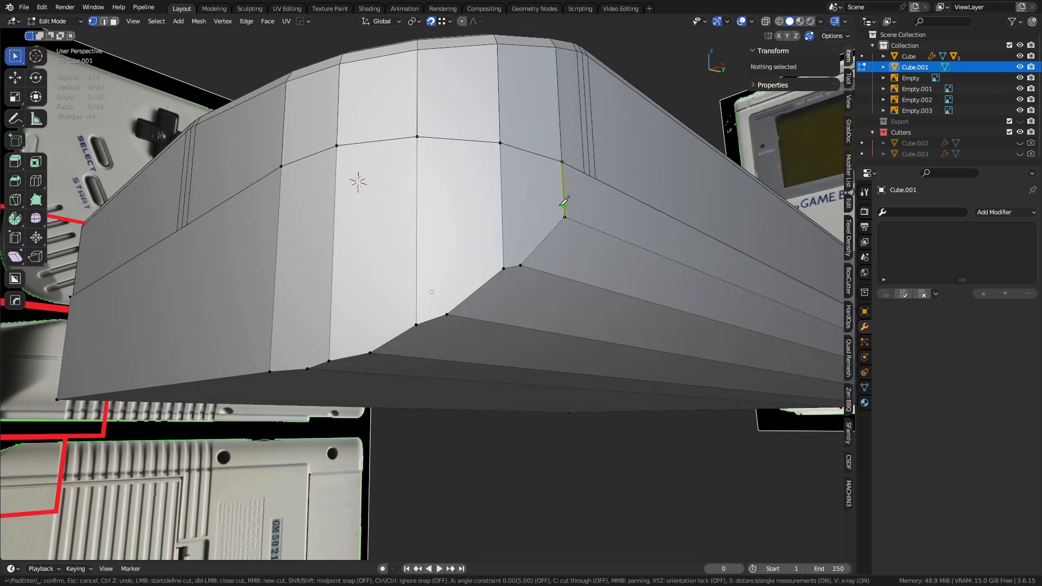
click(565, 201)
click(503, 251)
click(417, 308)
click(329, 340)
click(271, 354)
key(Return)
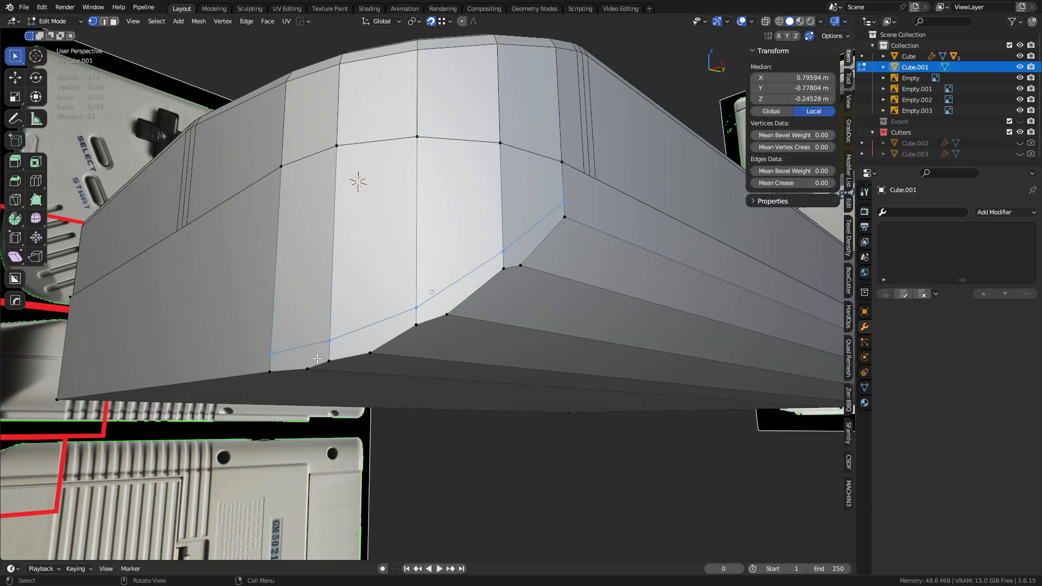
- Snap the middle lower-rim vertex of the rounded corner onto the adjacent bevel vertex to merge them
click(370, 347)
middle_drag(491, 331, 508, 325)
click(473, 301)
key(g)
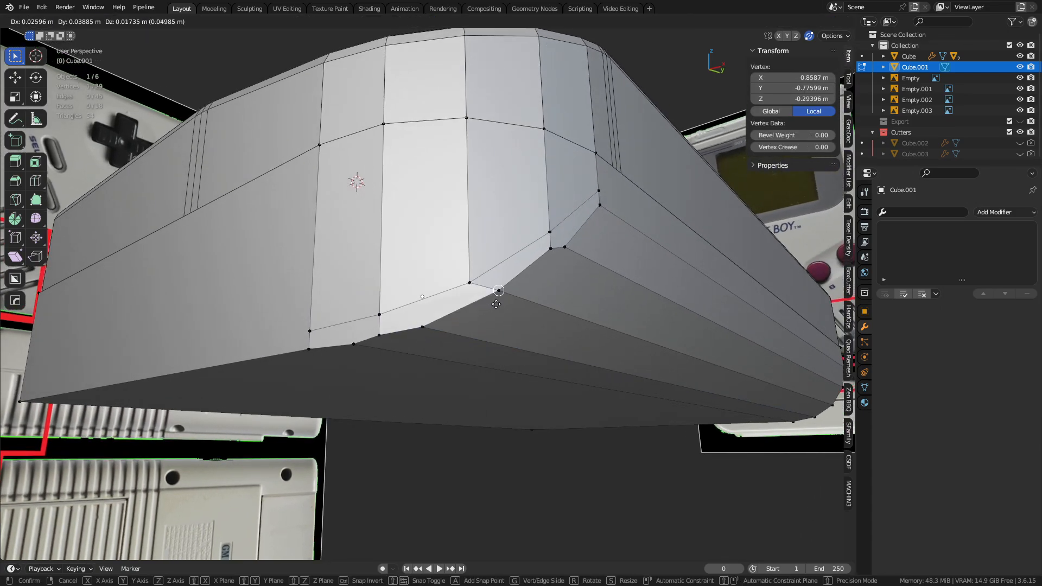
right_click(481, 311)
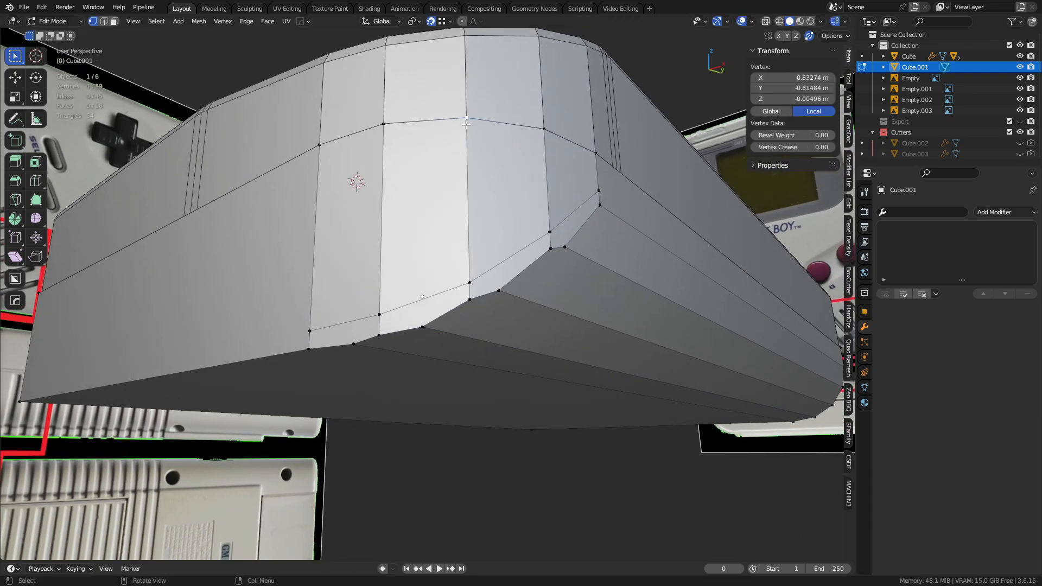
key(g)
right_click(451, 142)
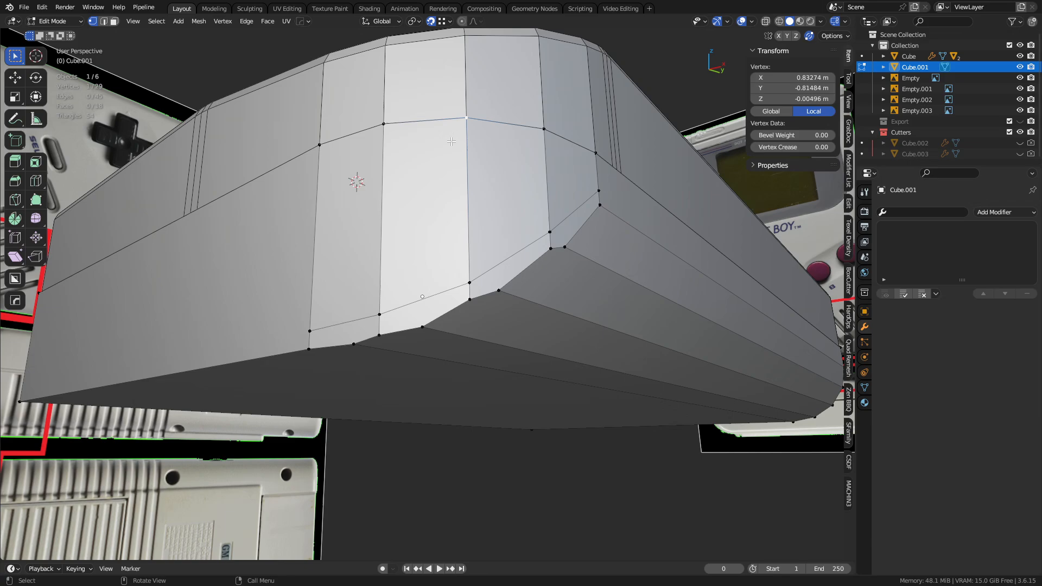
click(474, 296)
key(g)
click(494, 291)
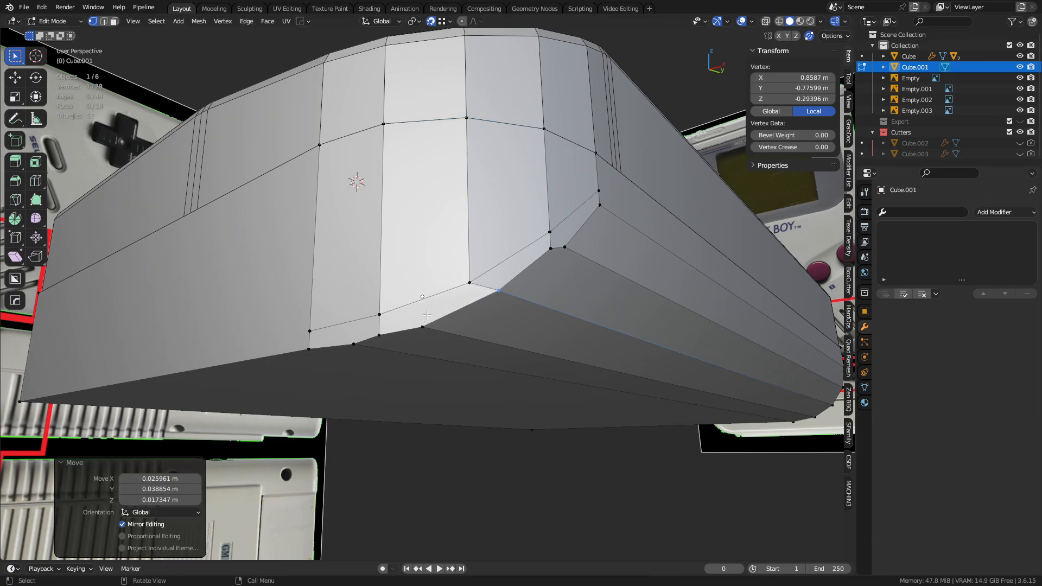
- Try to move the next lower-rim corner vertex, and undo the previous vertex merge
middle_drag(426, 314, 450, 211)
click(449, 210)
key(g)
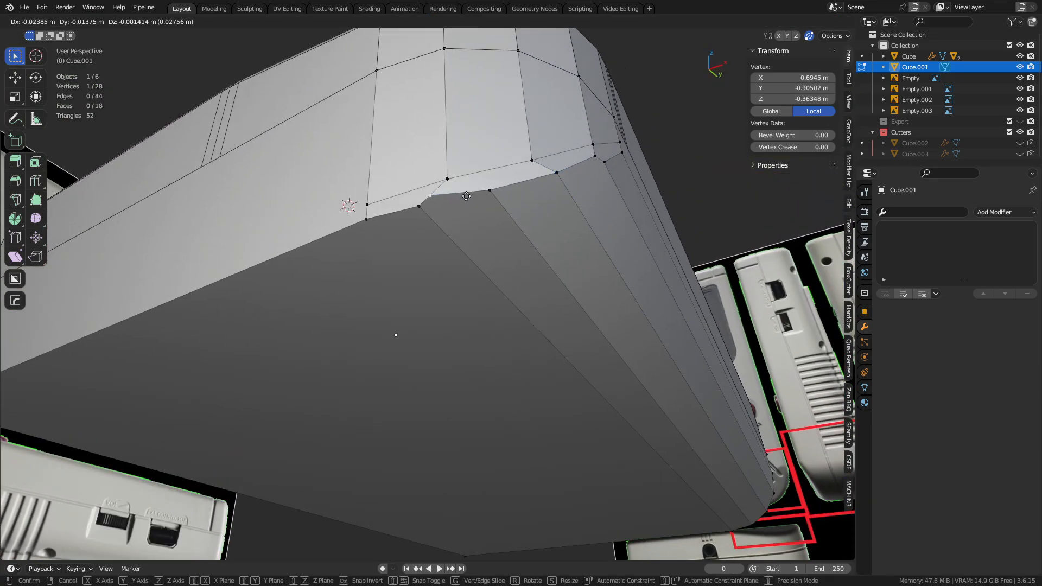
right_click(454, 205)
key(ctrl+z)
key(ctrl+z)
- Snap three lower-rim vertices of the rounded corner onto their neighbouring bevel vertices to merge them
click(451, 195)
key(g)
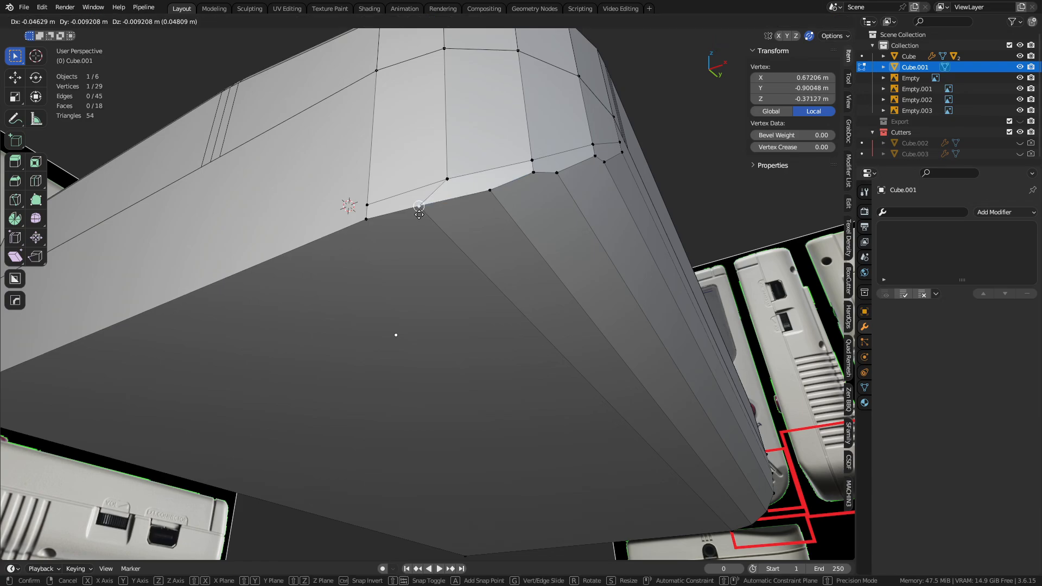
click(419, 214)
click(534, 172)
key(g)
click(515, 188)
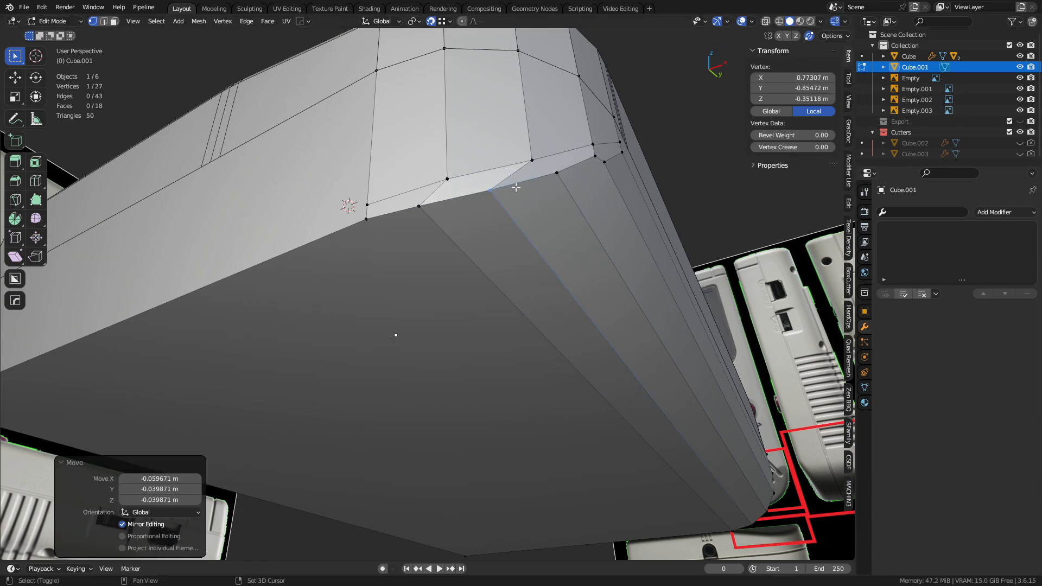
middle_drag(465, 227, 437, 237)
click(413, 200)
key(g)
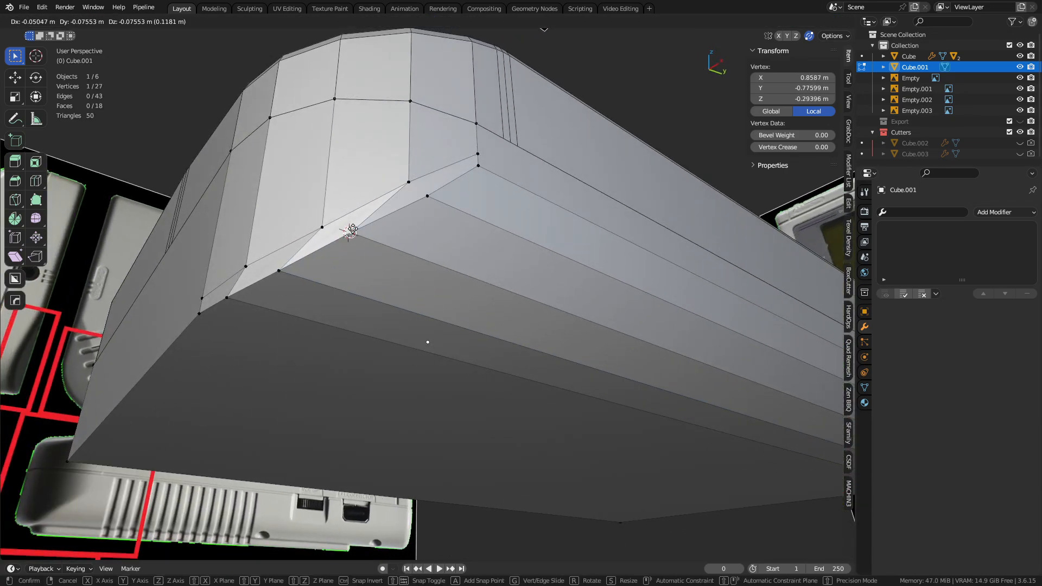
click(352, 229)
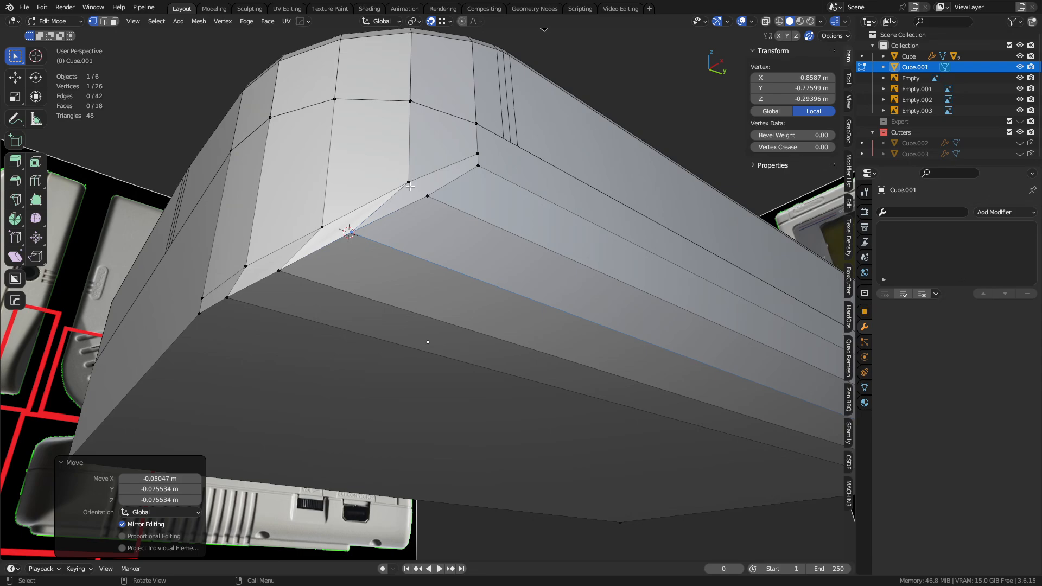
- Try to adjust the height of the knife cut's end vertex on the body's long side along Z
middle_drag(409, 186, 404, 236)
click(370, 247)
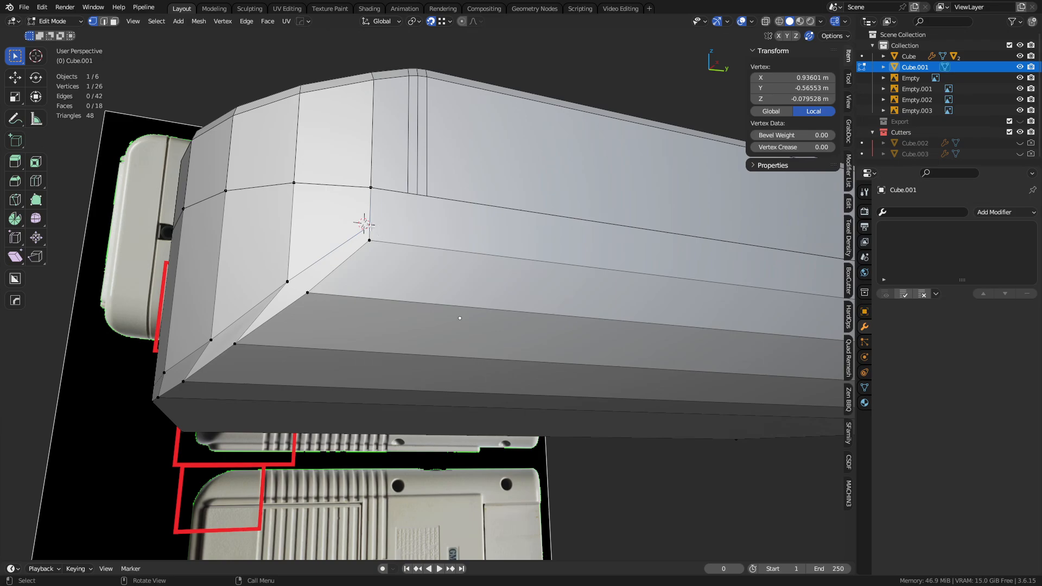
middle_drag(366, 244, 422, 308)
key(g)
key(z)
click(386, 237)
click(405, 262)
shift+click(433, 254)
- Undo the height adjustment and all the vertex merges around the rounded corner
key(ctrl+z)
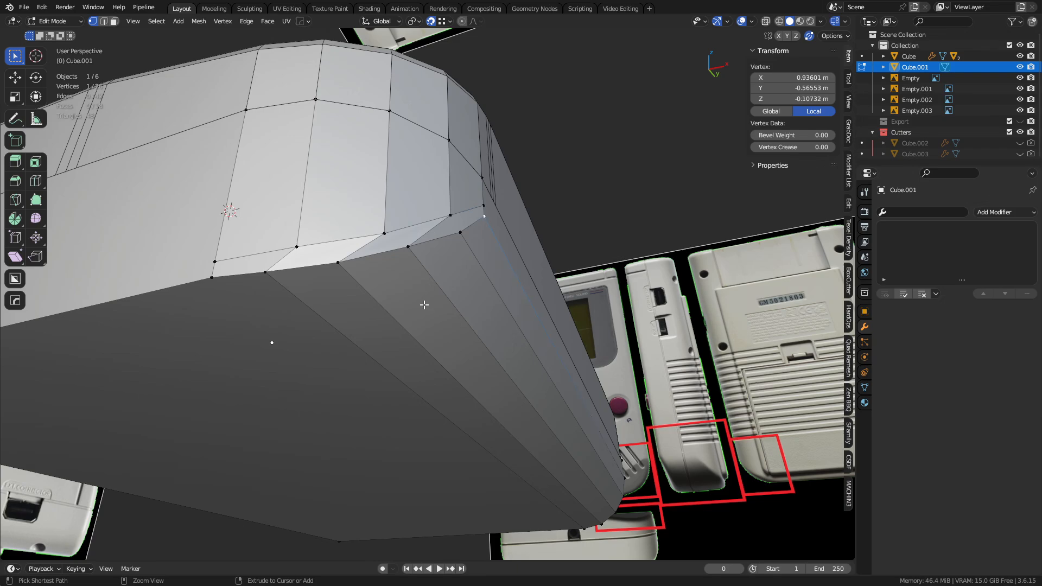
key(ctrl+z)
key(ctrl+z)
key(ctrl+z)
- Knife a straight cut along Y across the bottom face, from the rounded corner's last rim vertex to the far edge
middle_drag(416, 307, 416, 334)
key(k)
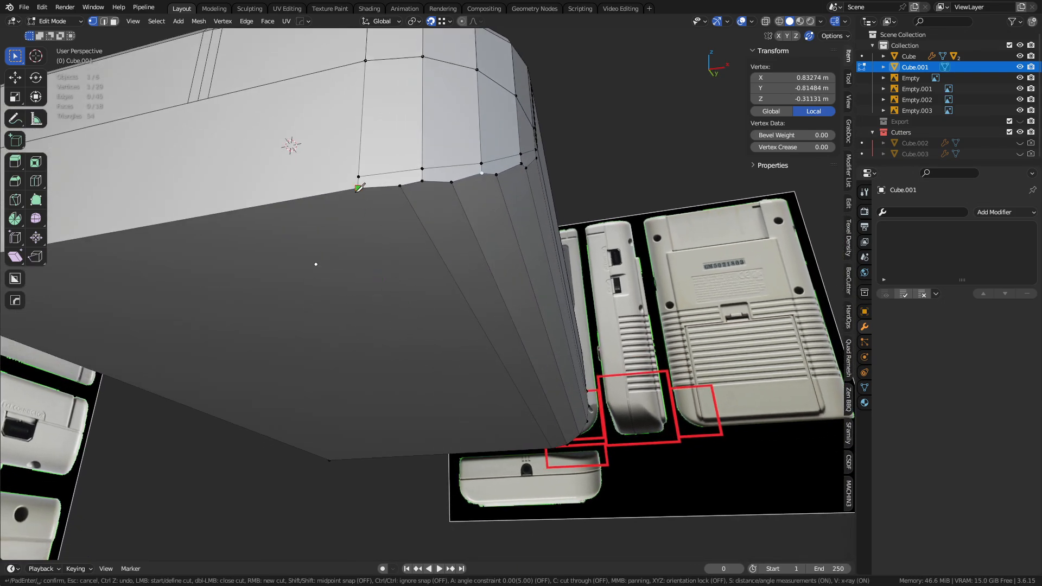
key(x)
key(y)
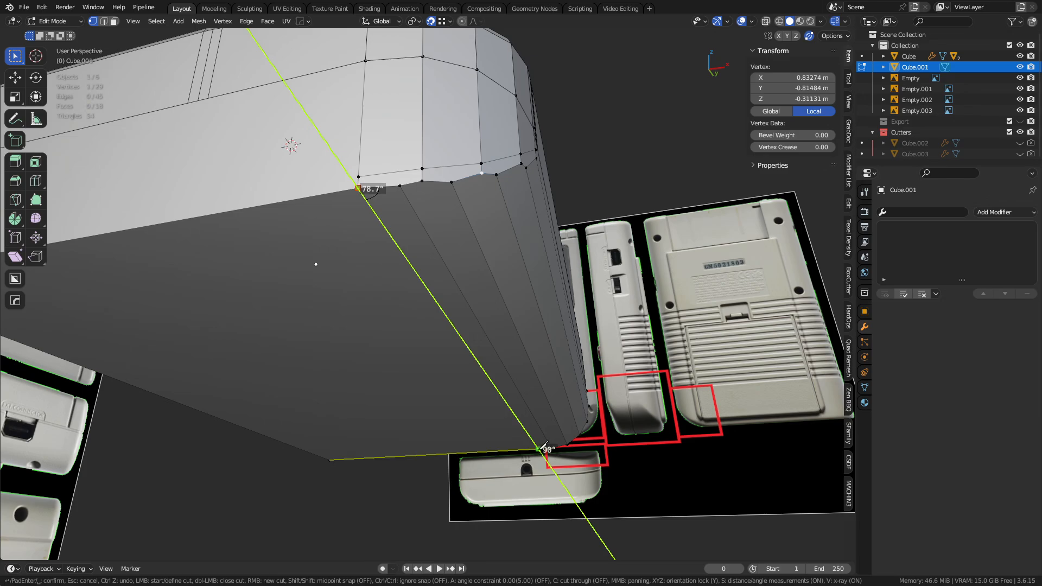
click(542, 447)
key(Return)
middle_drag(549, 442, 423, 297)
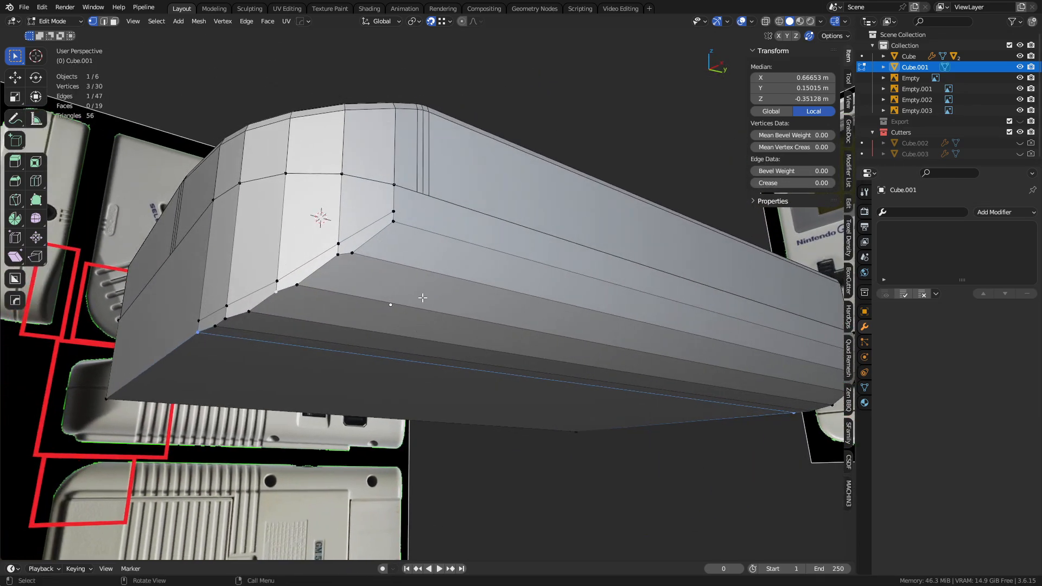
- Knife a straight cut along Y across the long side, from the corner cut's end vertex to the far end
key(k)
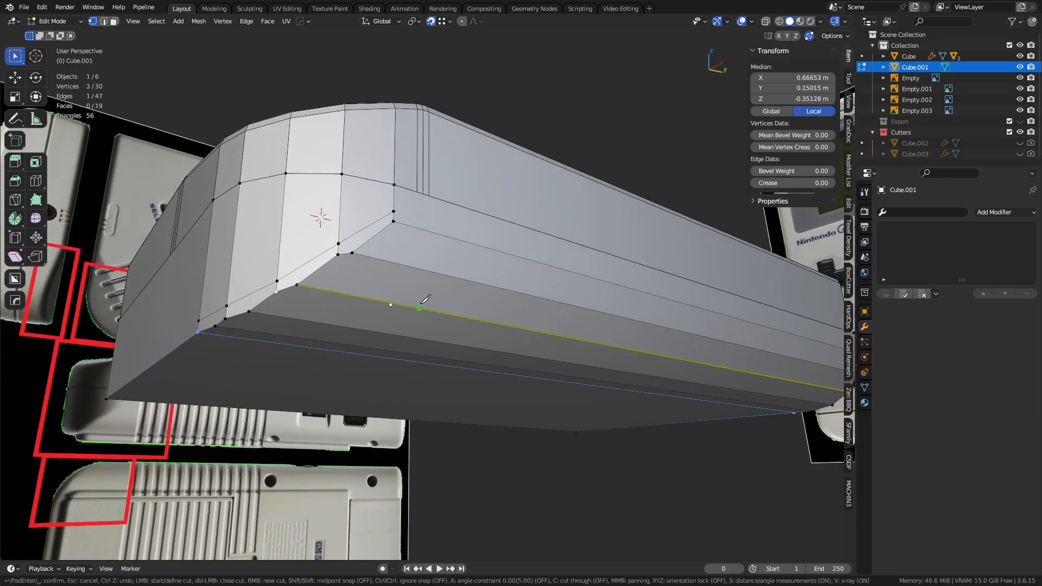
click(394, 211)
middle_drag(394, 212, 687, 303)
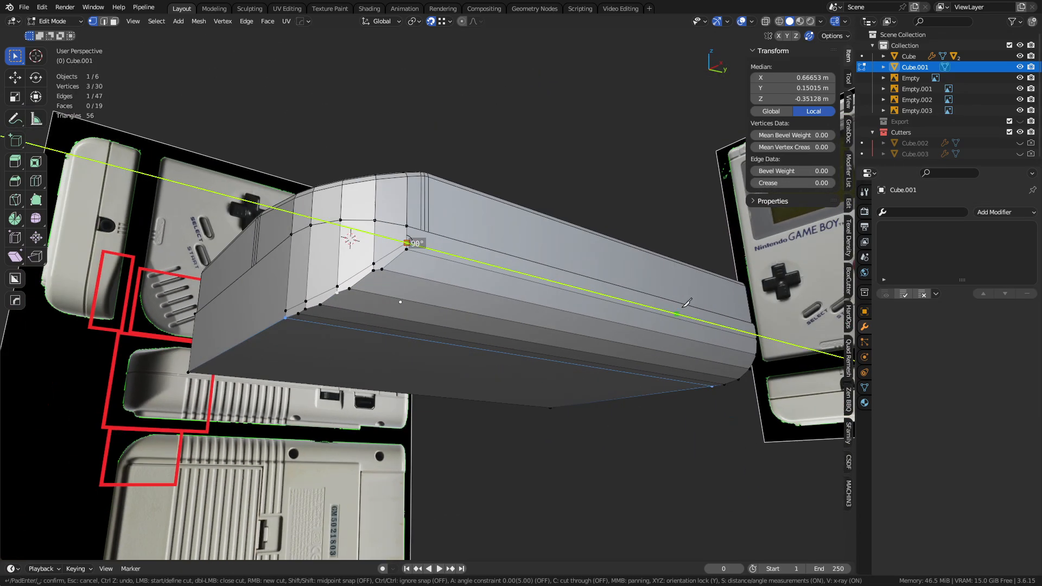
click(757, 335)
key(Return)
scroll(434, 304, up, 2)
middle_drag(405, 288, 461, 272)
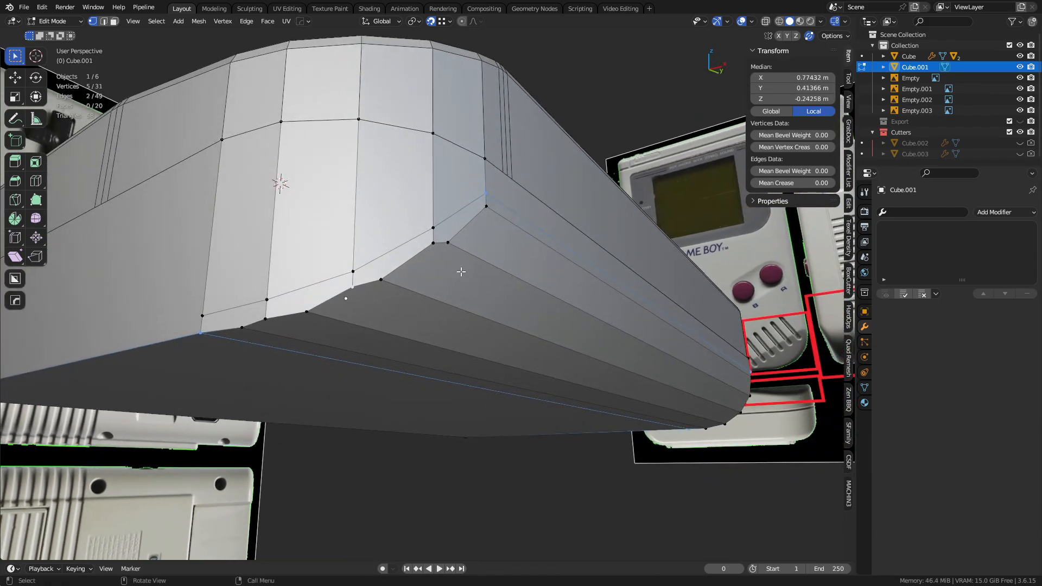
- Snap the three intermediate lower-rim corner vertices onto their adjacent bevel vertices to merge them
click(432, 247)
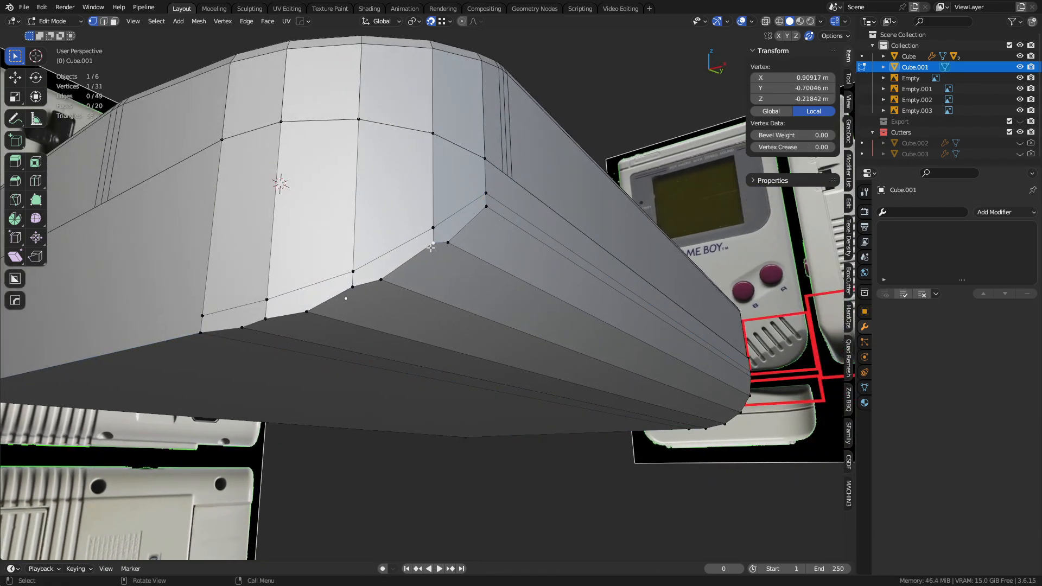
drag(443, 245, 381, 283)
middle_drag(302, 313, 346, 310)
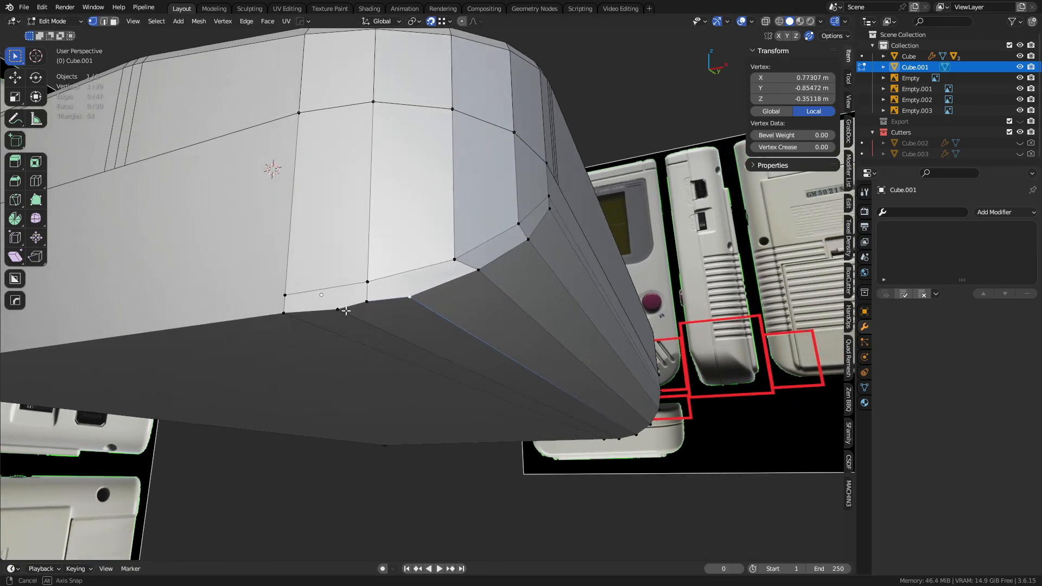
drag(370, 304, 416, 302)
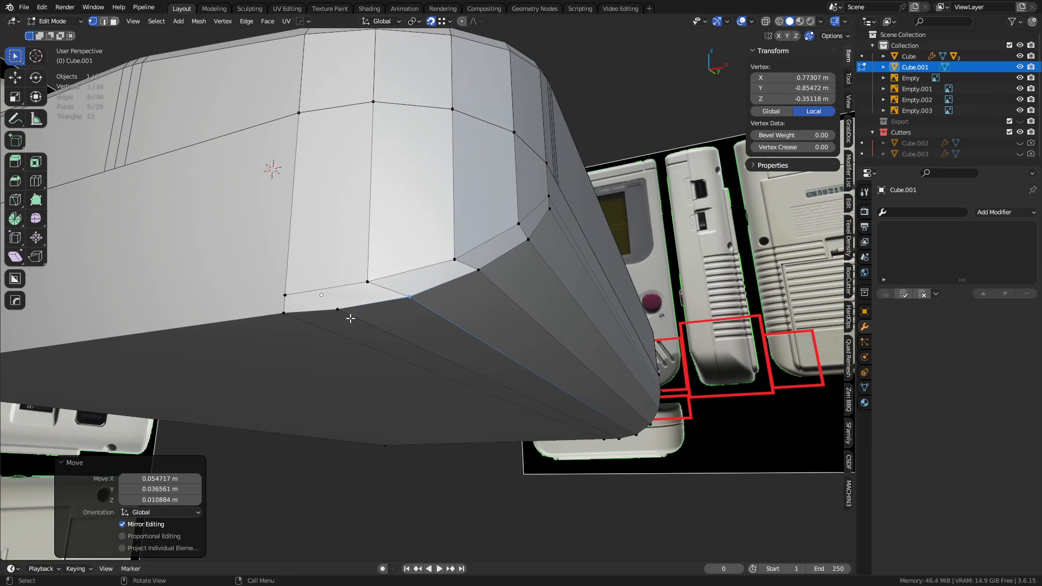
- Try to move the new bottom edge and its corner vertex onto the neighbouring bevel edge
key(2)
click(350, 319)
middle_drag(380, 326, 434, 326)
click(368, 300)
key(1)
key(g)
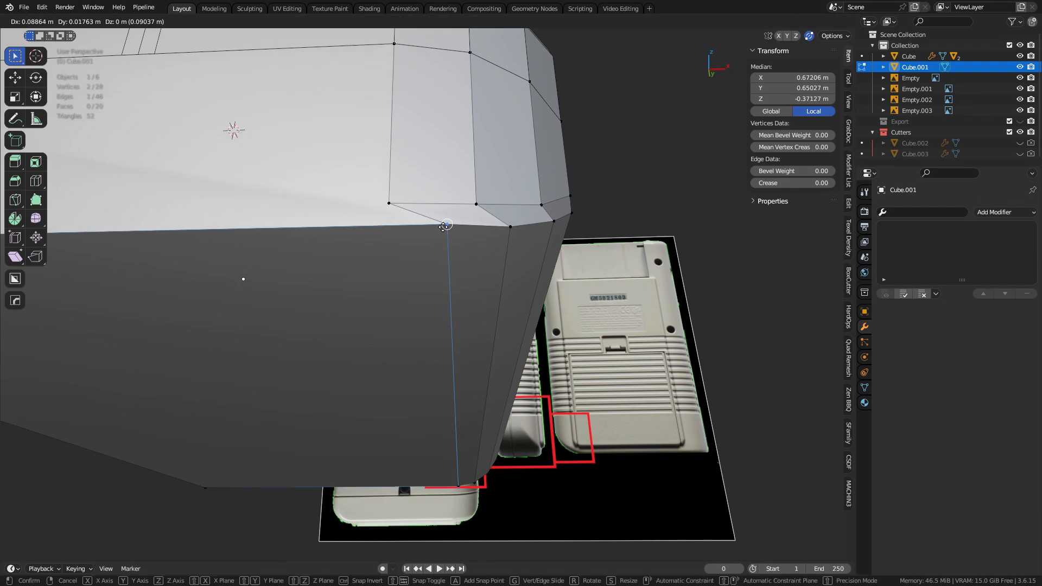
right_click(442, 231)
click(384, 222)
key(g)
click(412, 234)
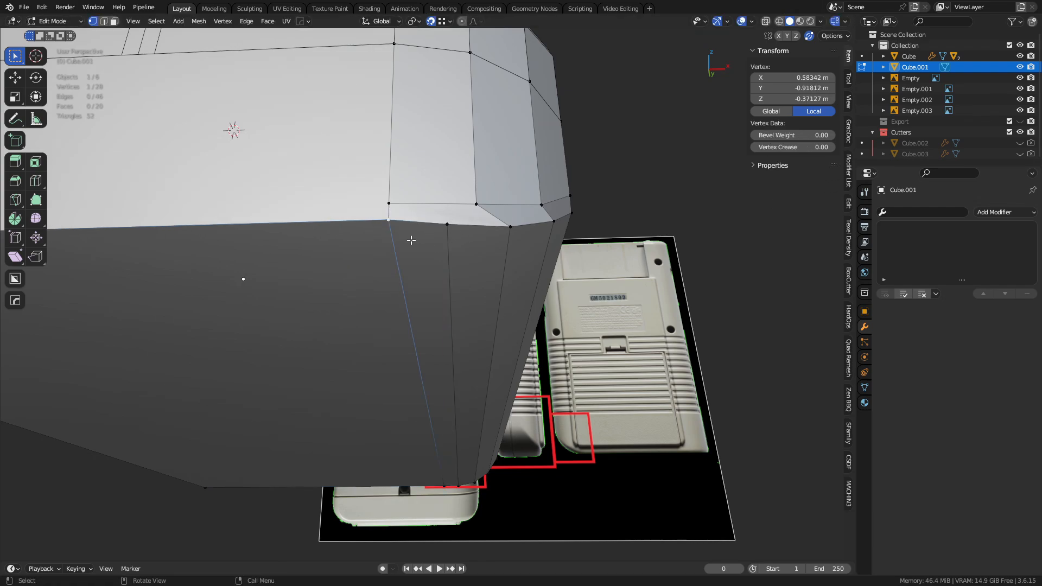
- Select the seven lengthwise edges of the lower bevel, from the bottom cut up to the new side cut
middle_drag(413, 233, 422, 168)
scroll(570, 331, down, 4)
key(2)
click(365, 298)
shift+click(375, 253)
shift+click(428, 239)
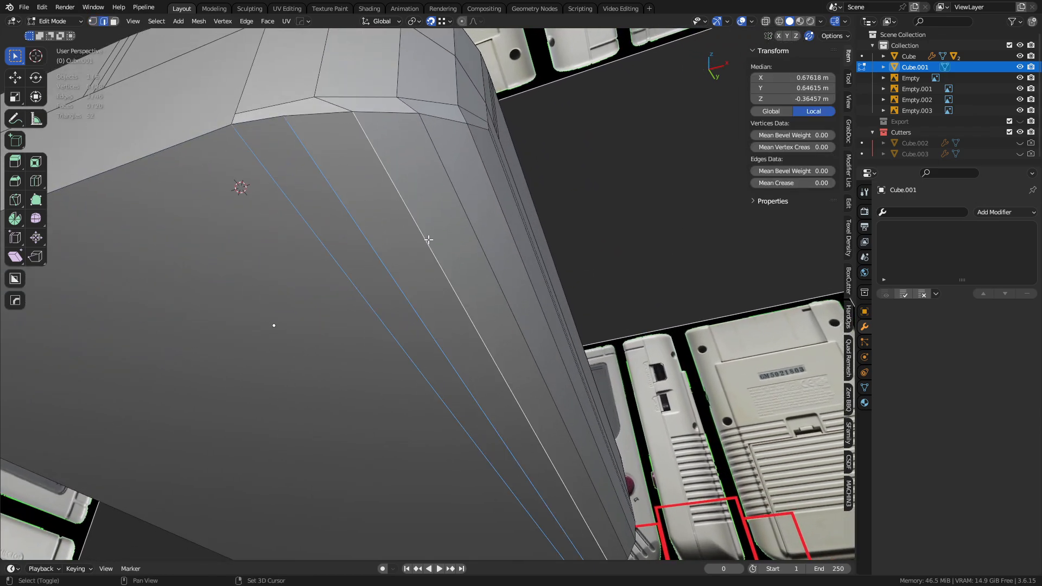
shift+click(468, 217)
mouse_move(468, 217)
middle_down()
mouse_move(523, 163)
mouse_move(472, 231)
middle_up()
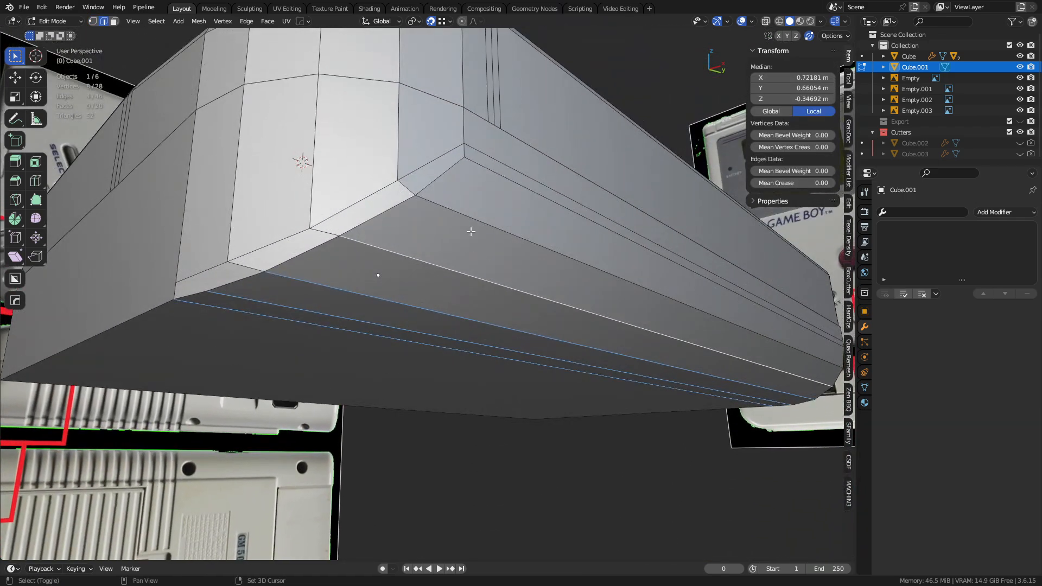
shift+click(474, 223)
shift+click(498, 194)
shift+click(500, 166)
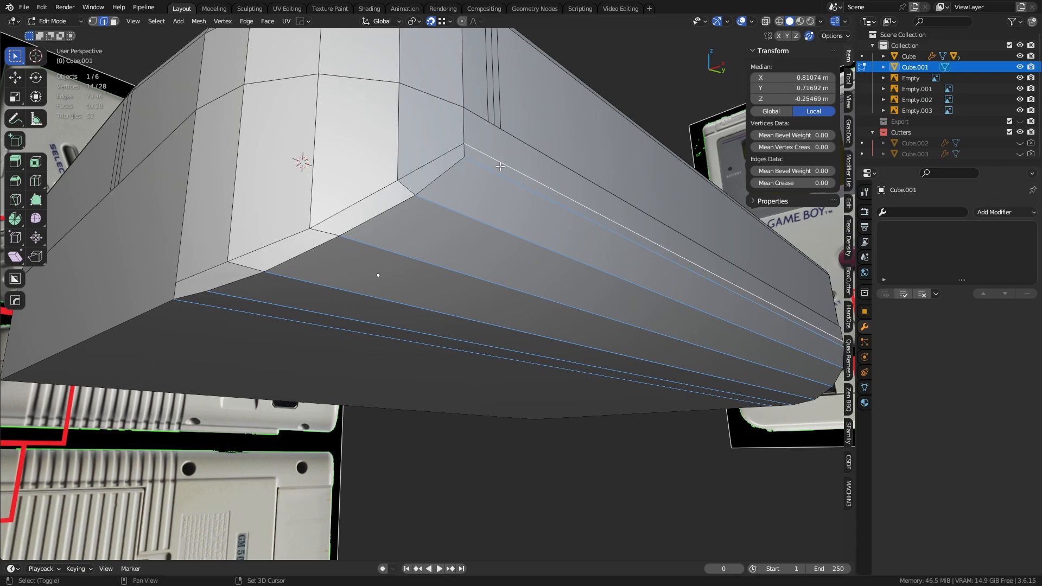
middle_drag(466, 224, 422, 302)
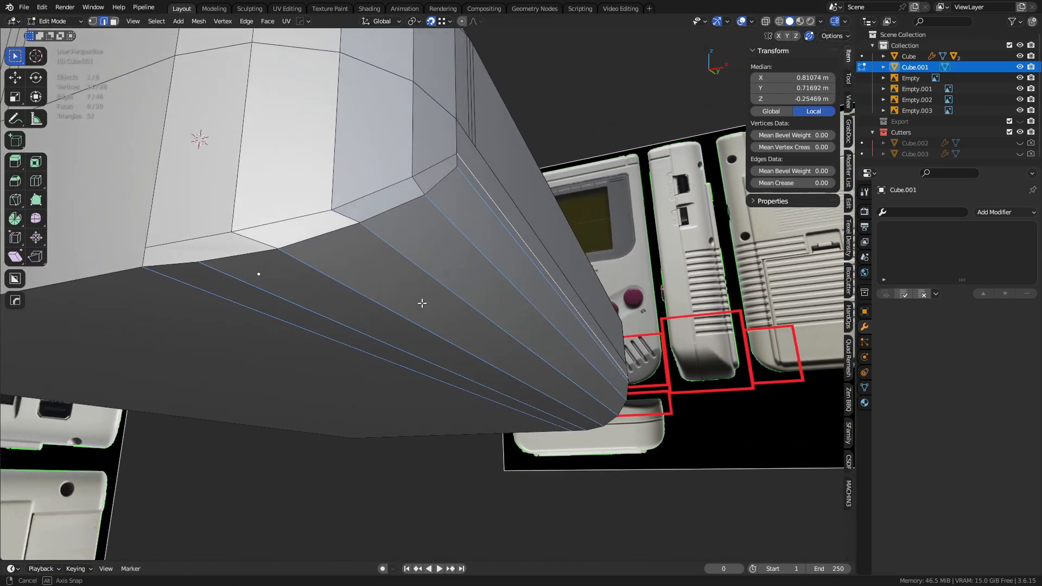
- Compare individual lengthwise edges of the lower bevel, from the bottom cut up to the side cut
click(309, 315)
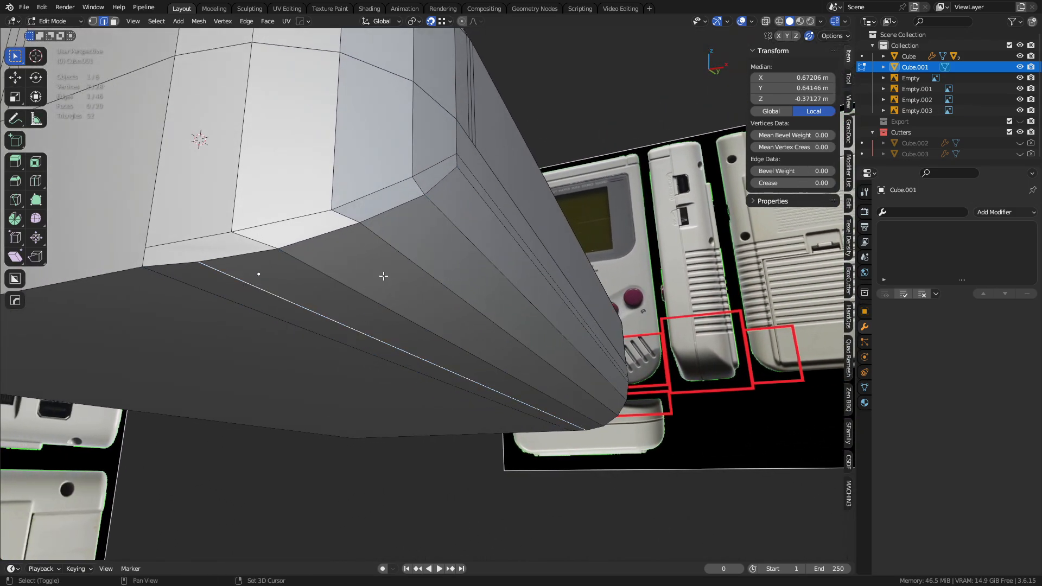
shift+click(469, 212)
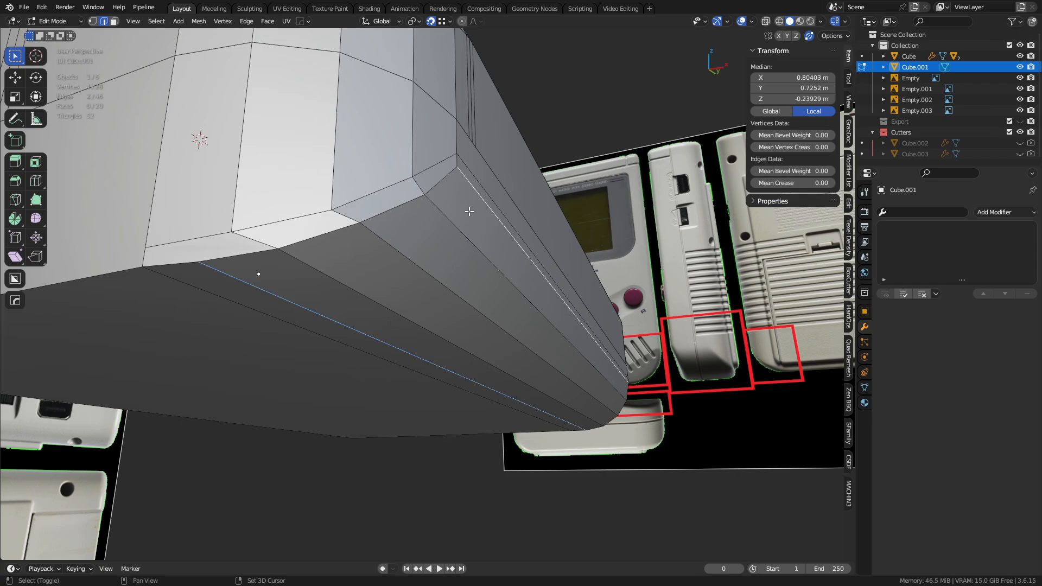
shift+click(409, 264)
click(410, 263)
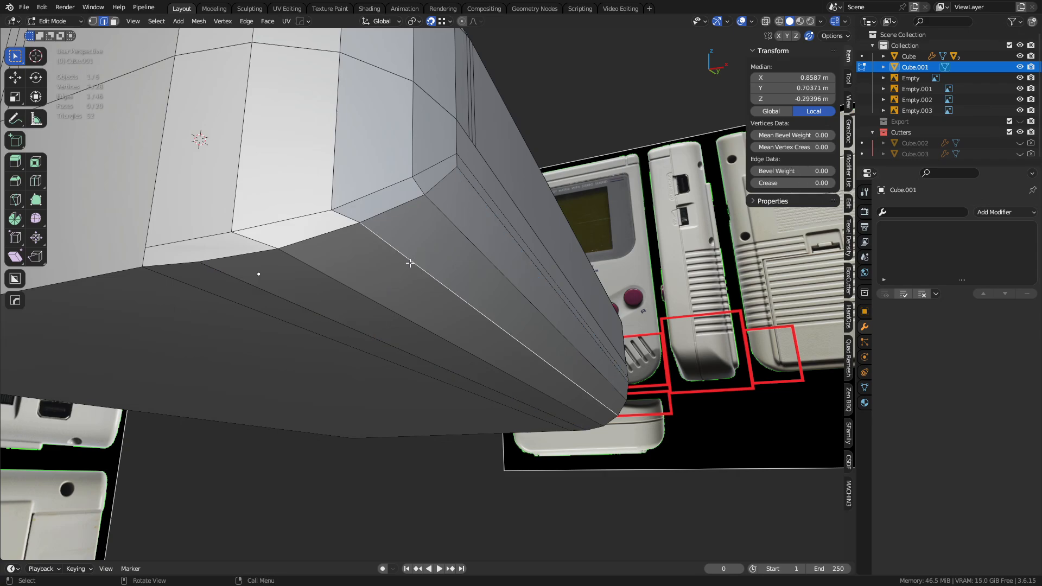
click(319, 300)
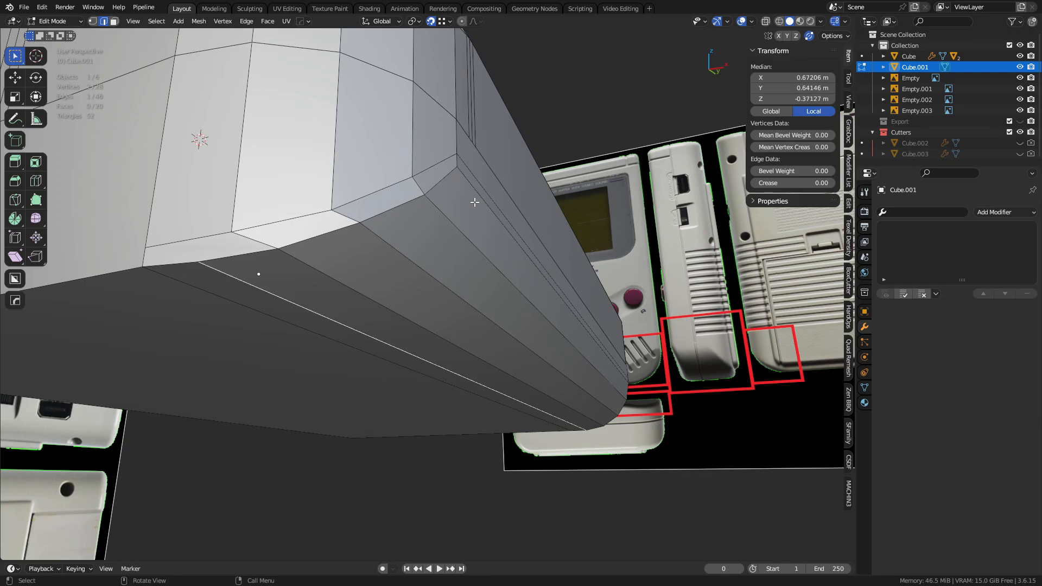
click(490, 185)
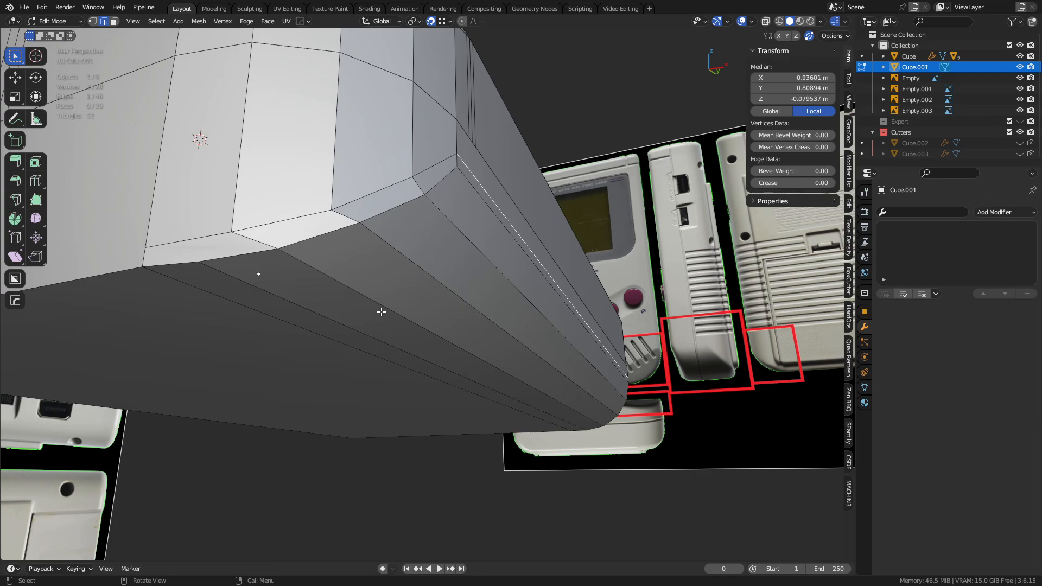
- Check how the rounded corner's vertical edges below the mid seam line up with the lengthwise bevel edges
middle_drag(382, 312, 497, 345)
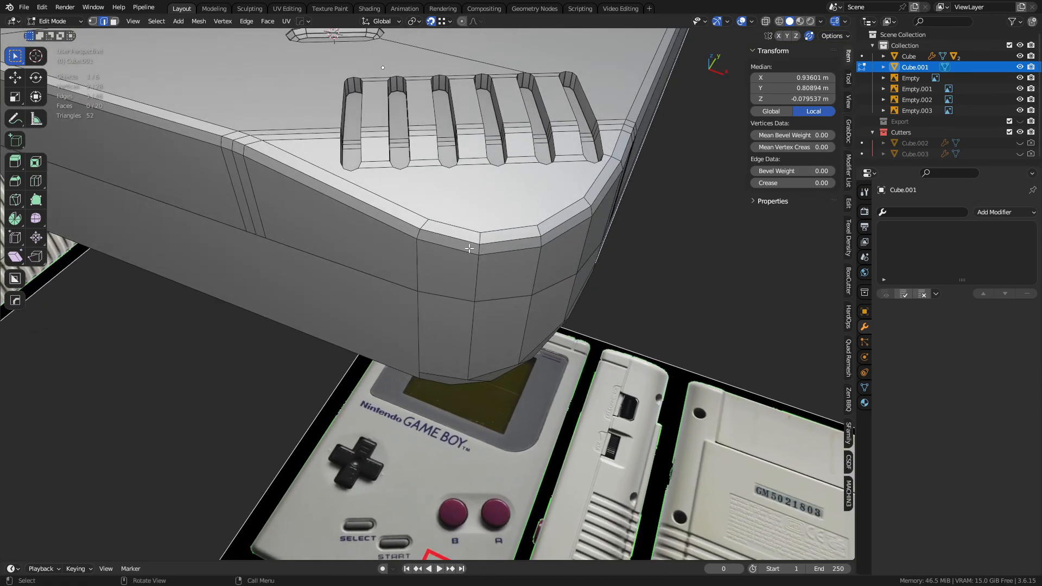
middle_drag(476, 256, 417, 278)
click(393, 260)
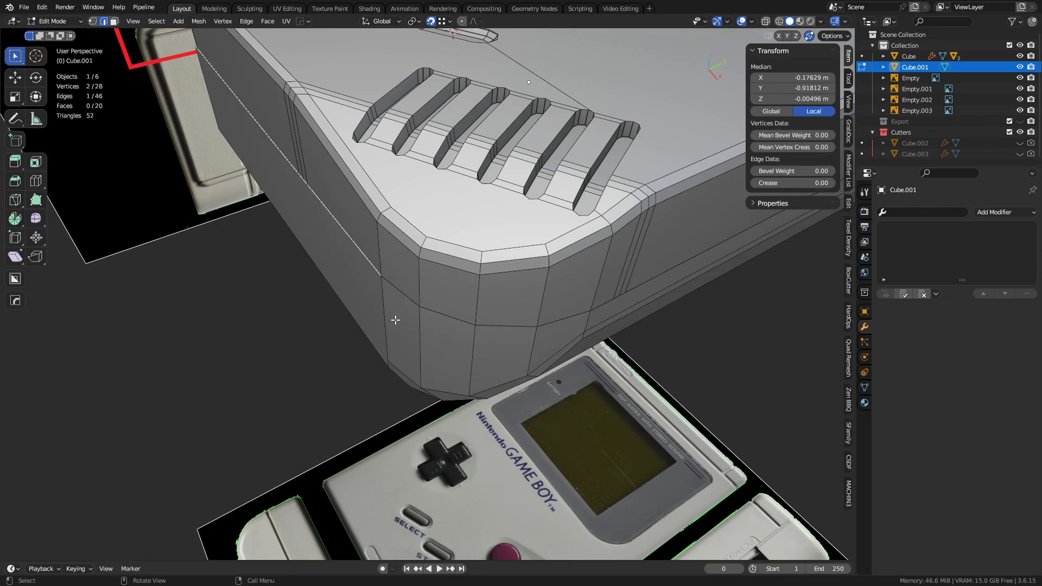
shift+click(421, 328)
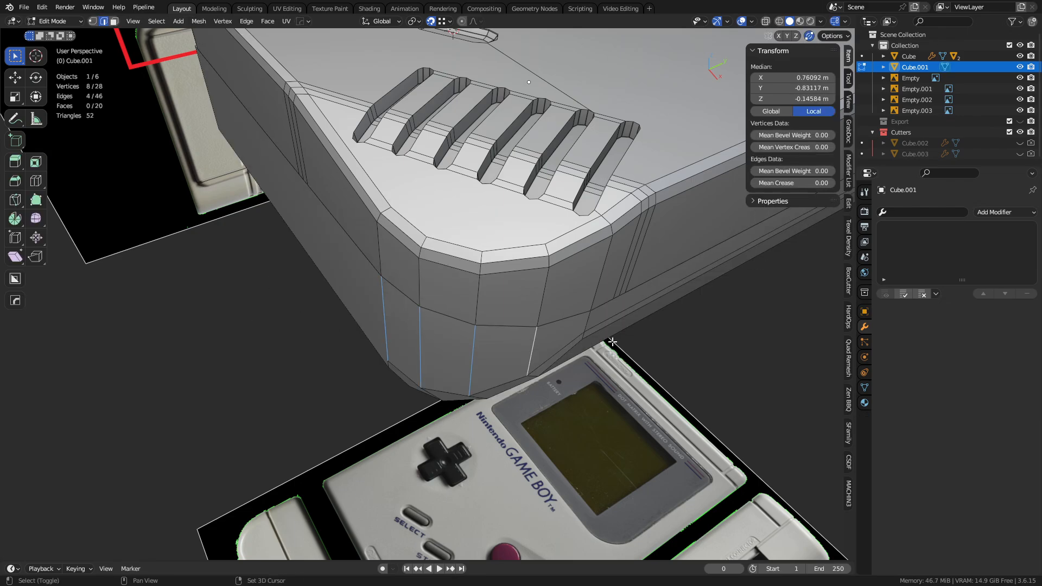
middle_drag(612, 341, 508, 305)
shift+click(483, 352)
middle_drag(483, 352, 544, 279)
click(470, 278)
middle_drag(471, 319, 478, 228)
click(462, 325)
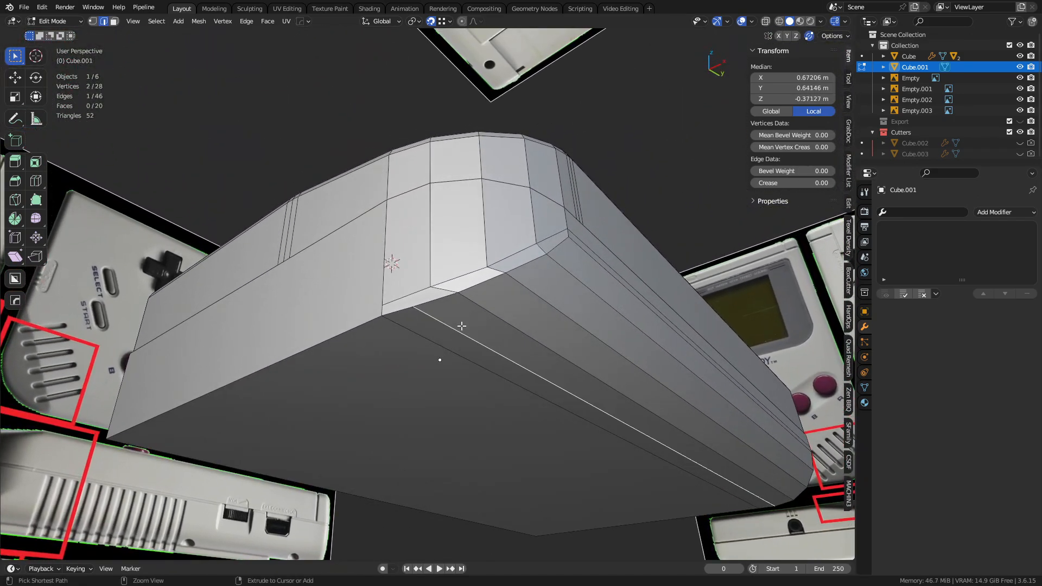
middle_drag(462, 326, 407, 286)
key(ctrl+x)
key(ctrl+z)
mouse_move(471, 293)
middle_down()
mouse_move(499, 277)
mouse_move(310, 307)
mouse_move(477, 285)
middle_up()
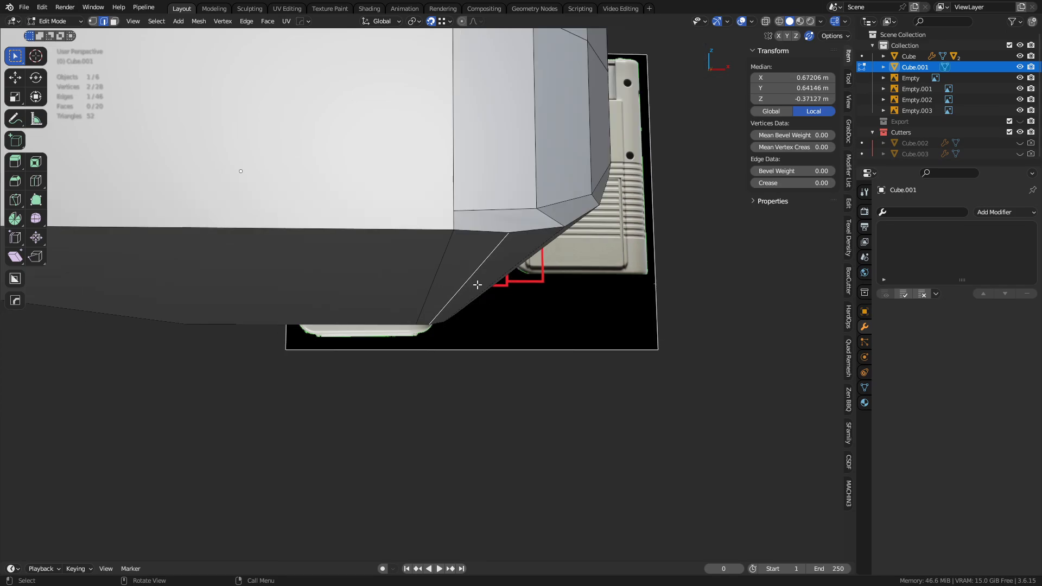
key(g)
key(g)
right_click(463, 285)
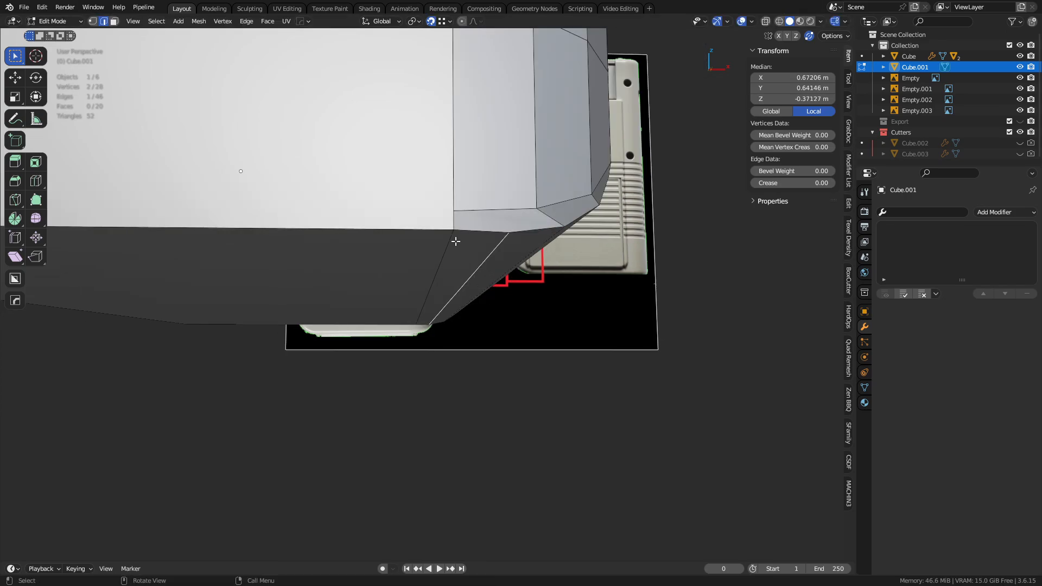
- Snap both end vertices of the extra lengthwise bottom edge onto the adjacent bottom edge's end vertices, merging the two edges
click(503, 234)
key(g)
click(454, 229)
middle_drag(441, 350, 436, 335)
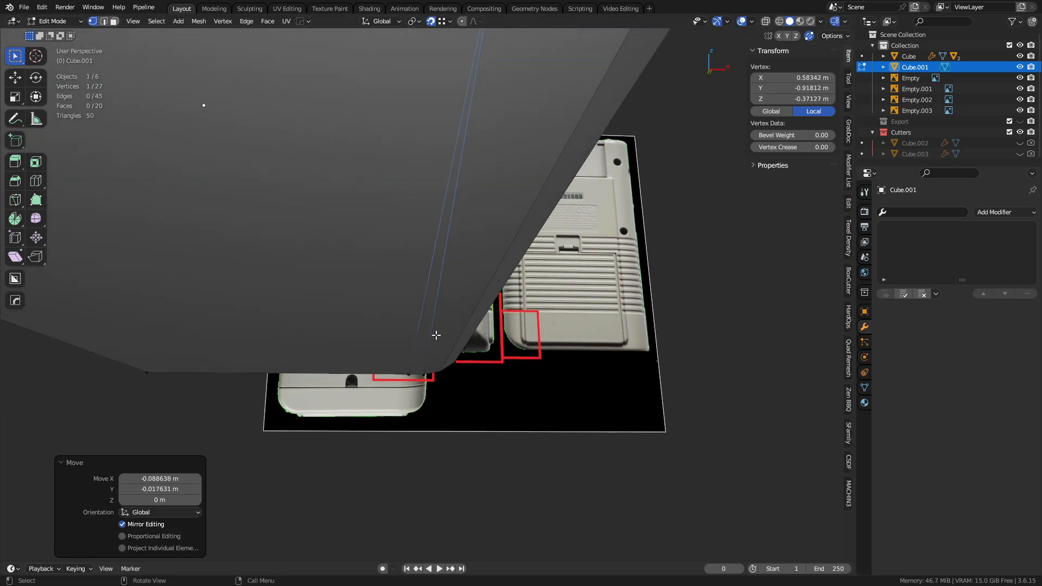
click(424, 374)
- Knife a cut just inside the corner rim across the lower bevel's lengthwise edges, from the bottom edge up to the side wall
middle_drag(407, 373, 452, 303)
scroll(453, 302, up, 3)
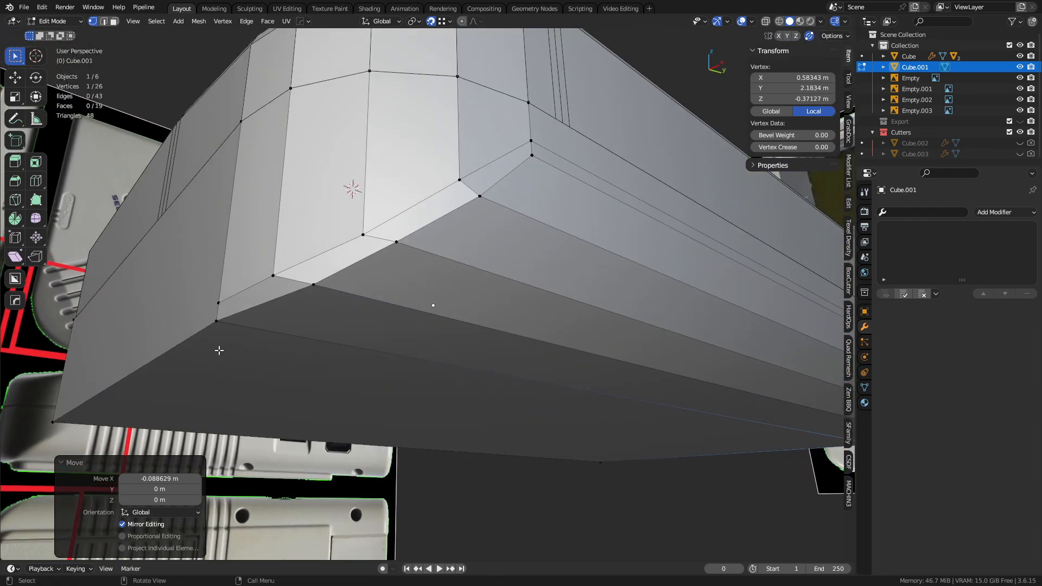
key(a)
key(k)
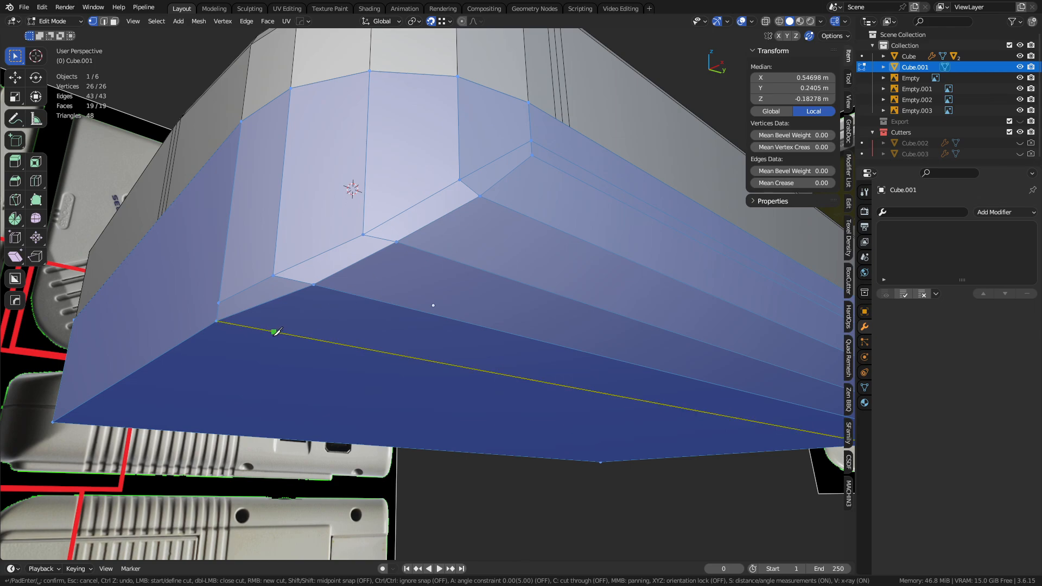
click(244, 327)
click(339, 291)
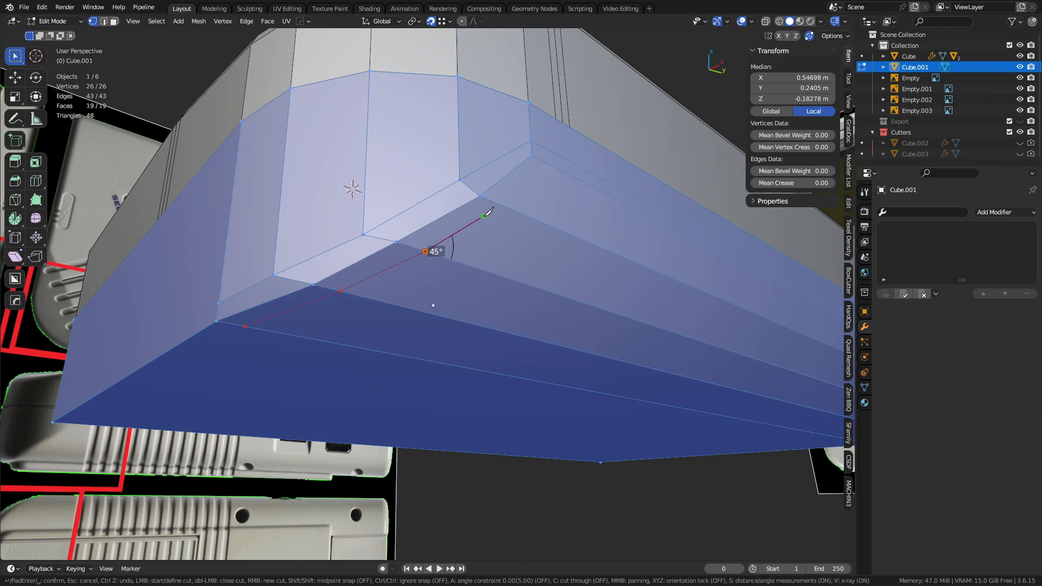
click(425, 251)
click(539, 178)
key(Return)
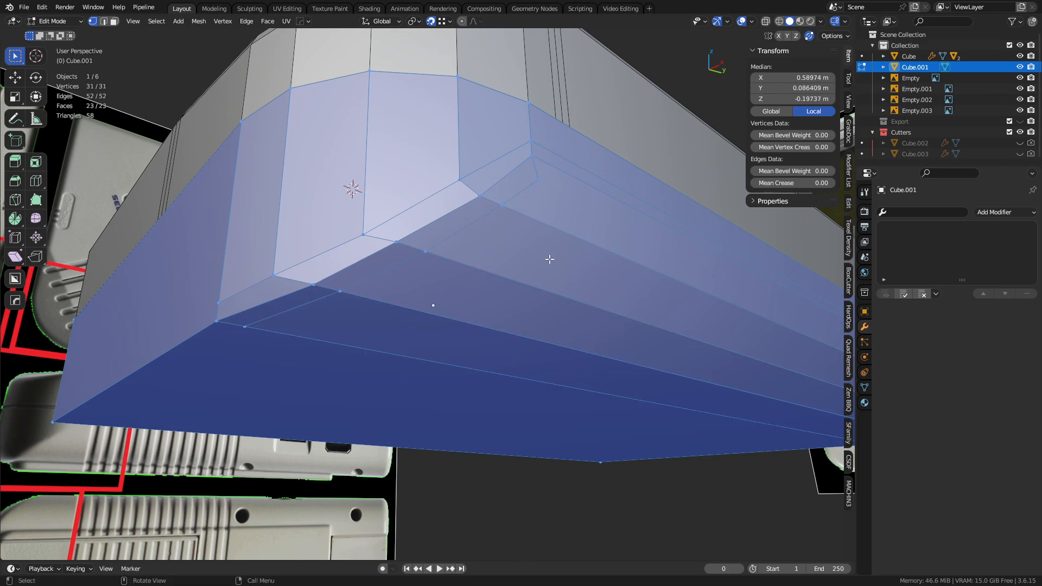
key(alt+a)
- Knife two lengthwise cuts along the short side's lower edge, one on the bottom from the corner cut and one on the wall from the rim
middle_drag(217, 391, 497, 379)
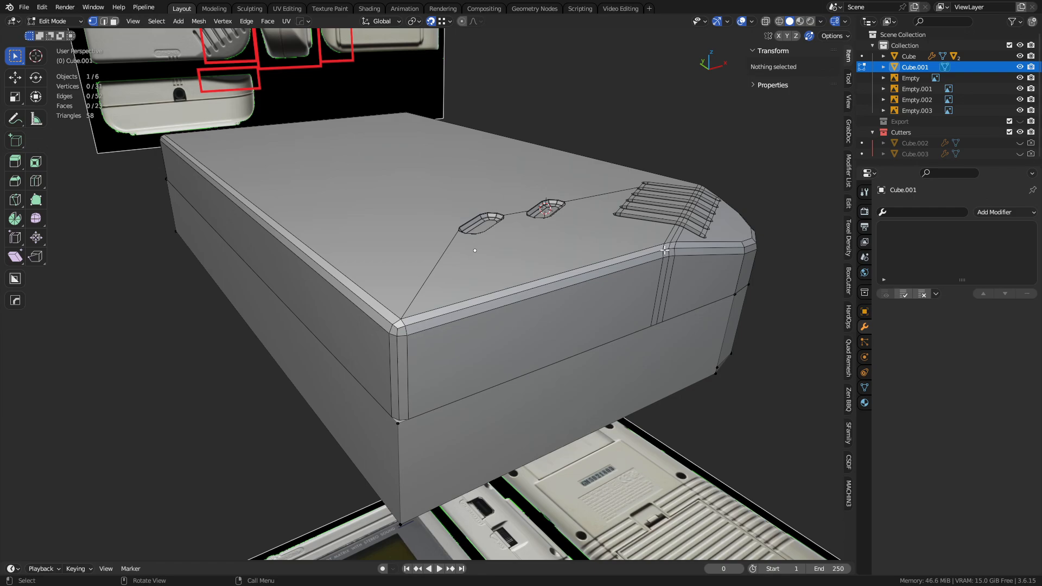
middle_drag(307, 248, 438, 292)
key(2)
click(465, 265)
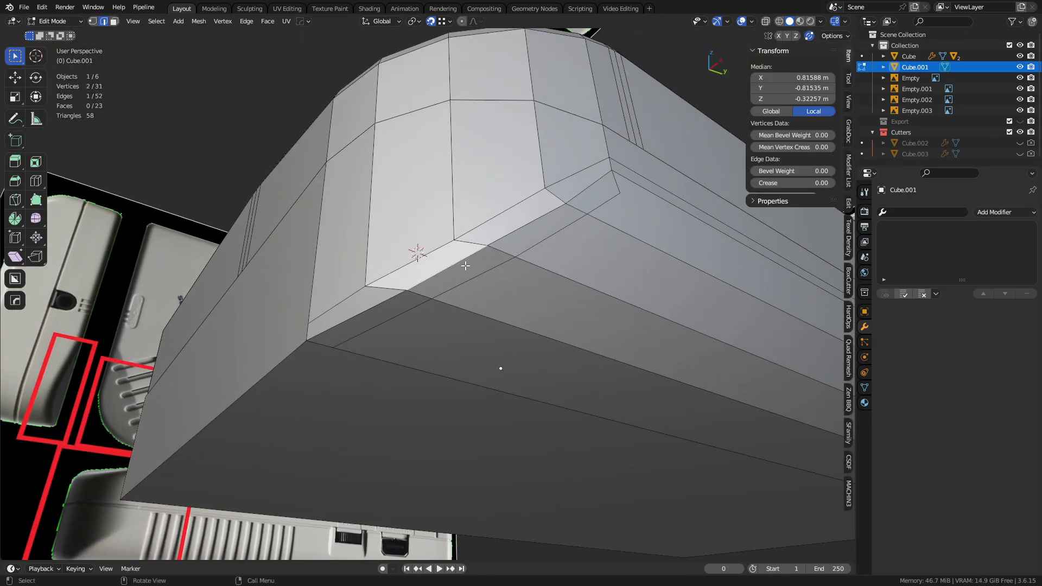
middle_drag(410, 334, 479, 314)
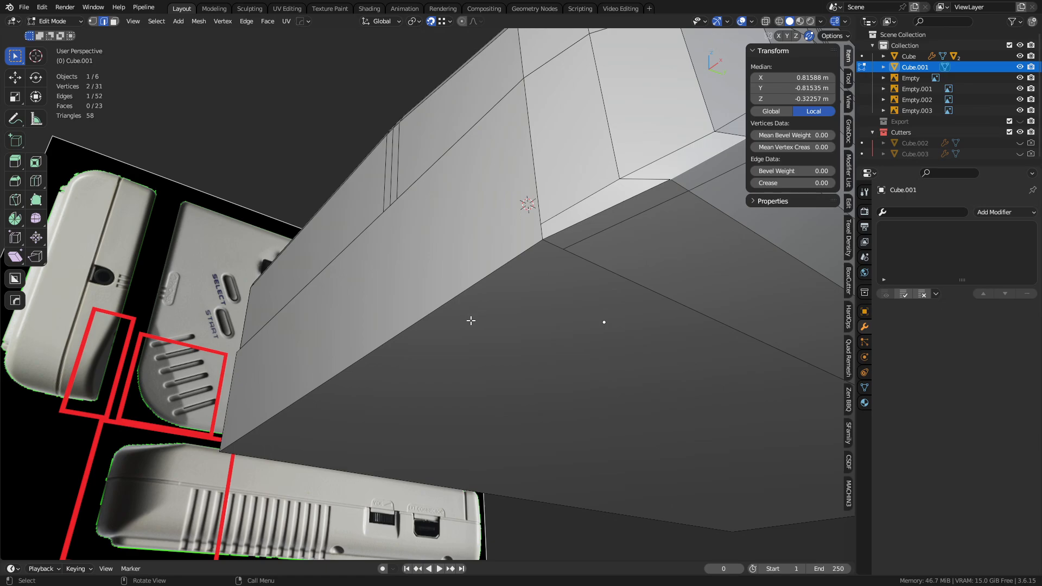
key(k)
click(563, 250)
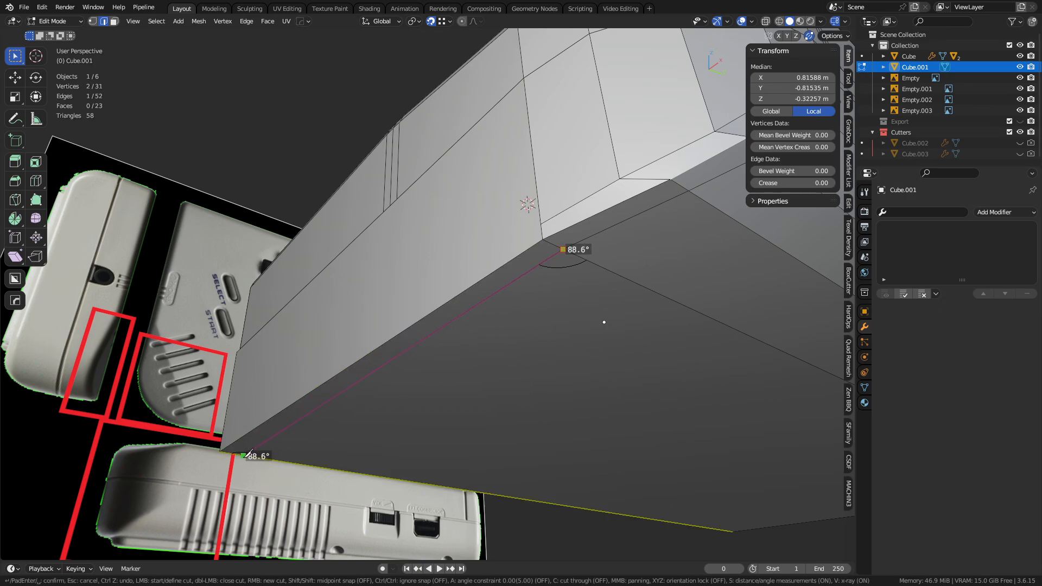
click(244, 456)
right_click(244, 455)
click(541, 224)
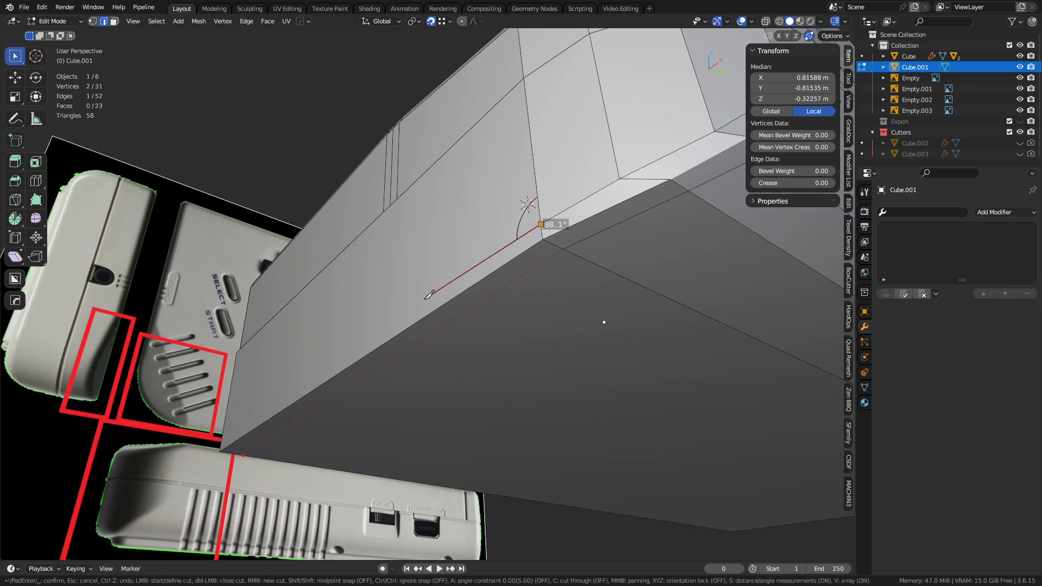
key(Return)
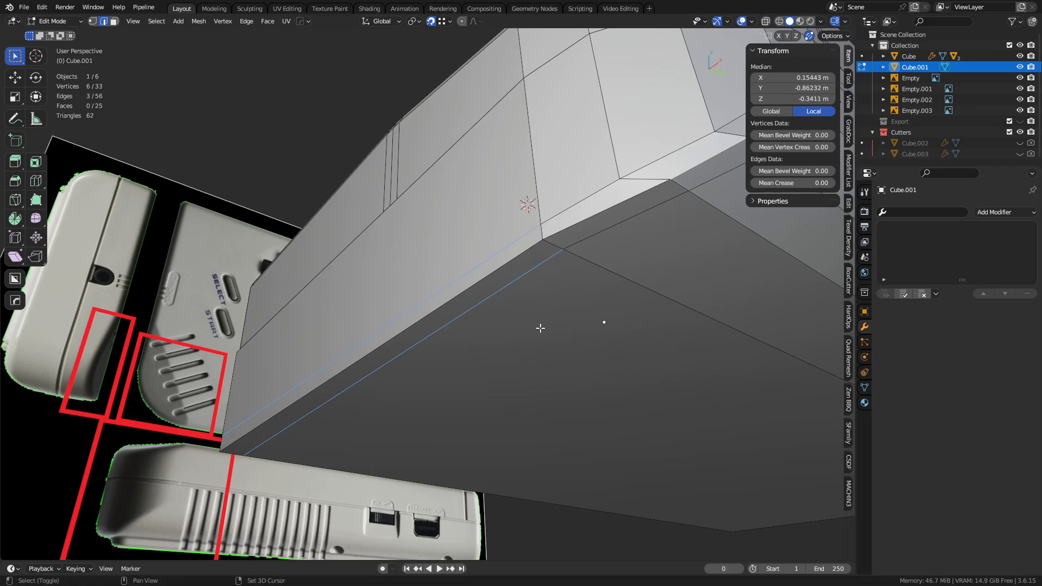
middle_drag(540, 326, 460, 325)
key(a)
key(alt+a)
key(ctrl+Tab)
click(442, 384)
key(Tab)
key(1)
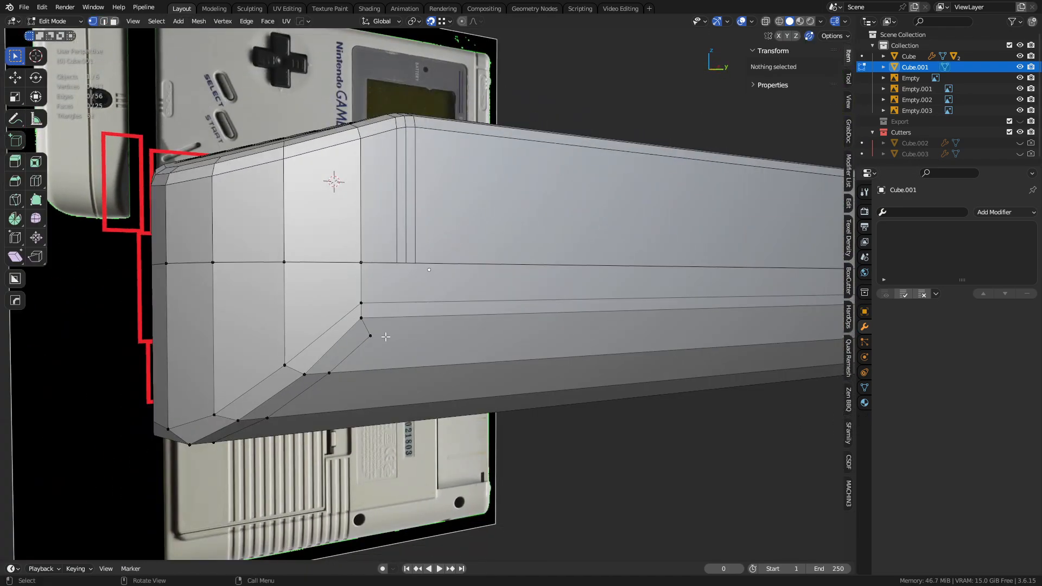
key(k)
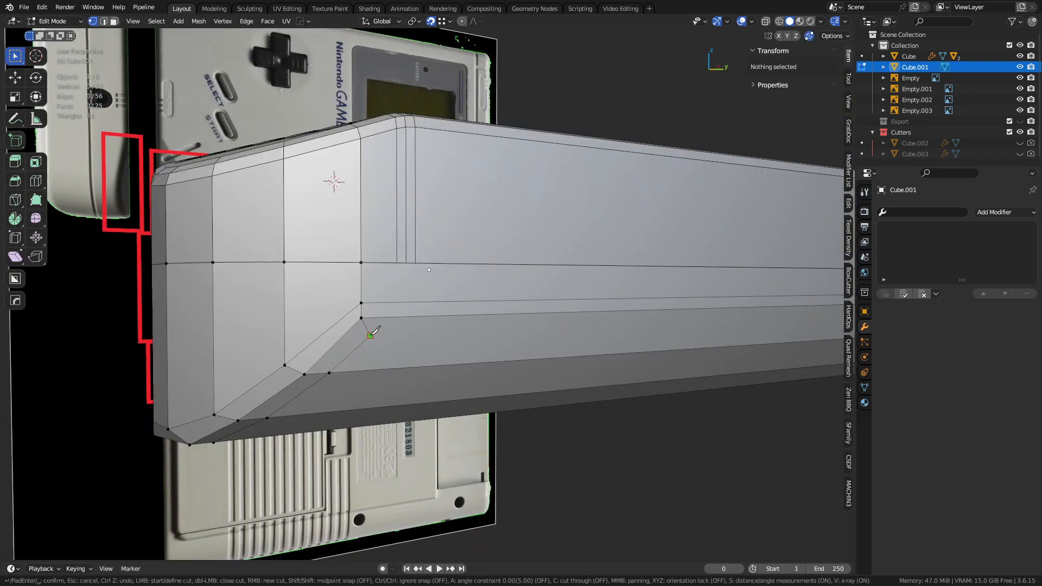
scroll(371, 336, down, 4)
shift+middle_drag(371, 336, 179, 331)
scroll(544, 309, up, 3)
shift+middle_drag(544, 309, 421, 311)
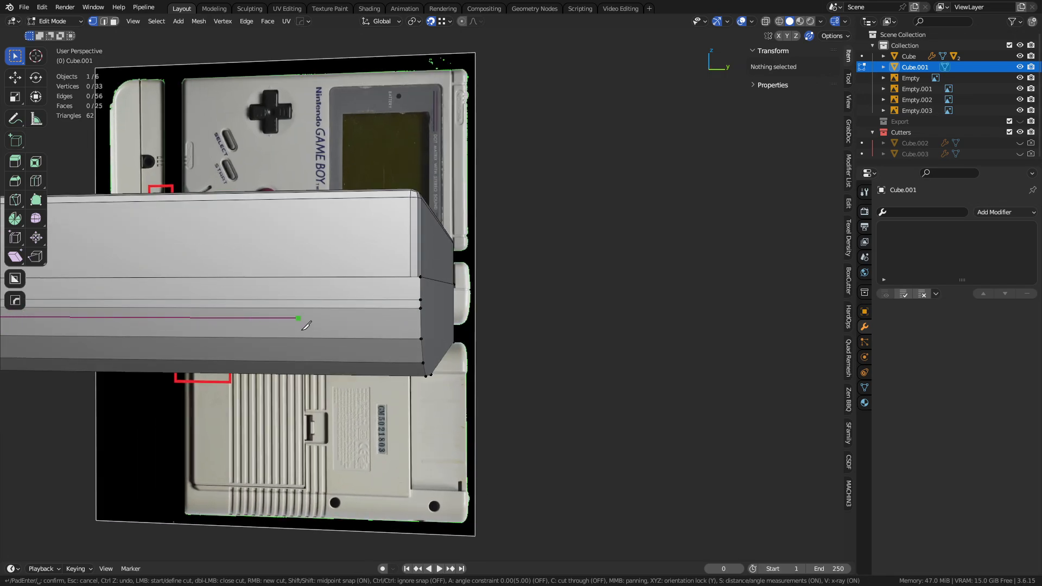
key(Escape)
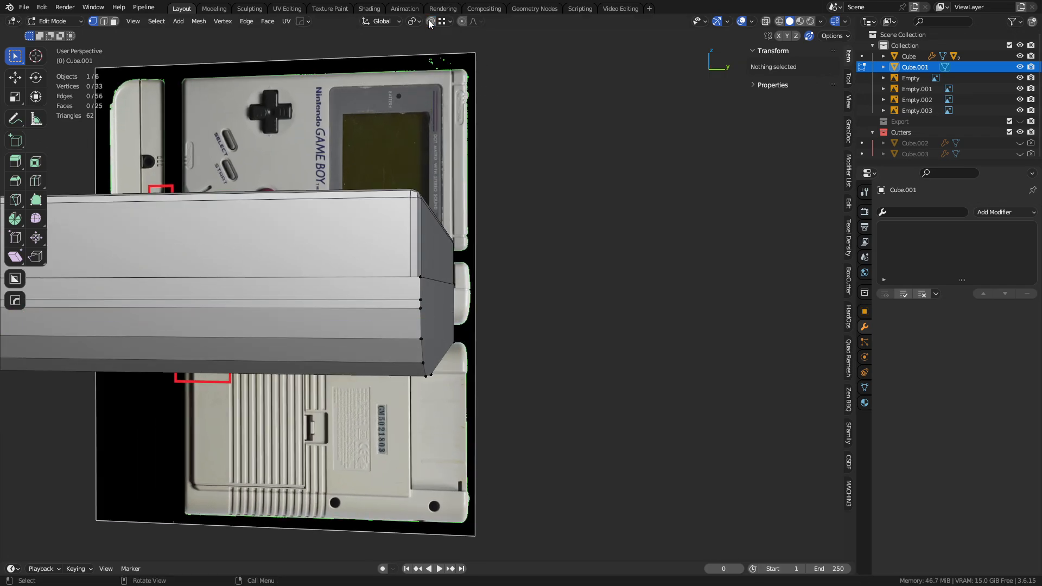
- Turn off snapping and knife a straight cut along the long side's bevel, from the corner cut's upper end vertex to the far end
shift+middle_drag(304, 399, 558, 351)
middle_drag(405, 341, 571, 369)
scroll(434, 348, down, 2)
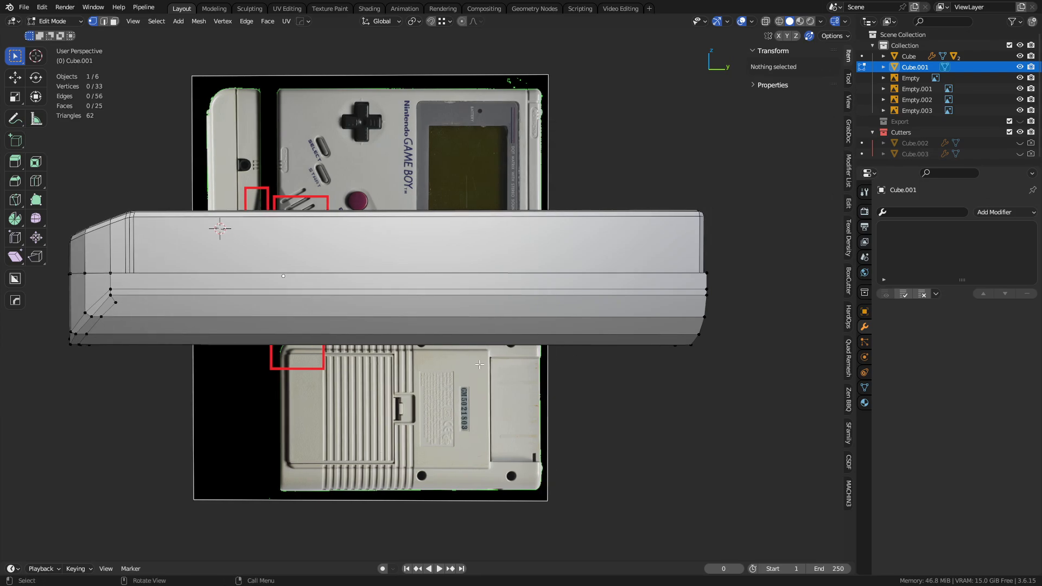
key(k)
click(115, 303)
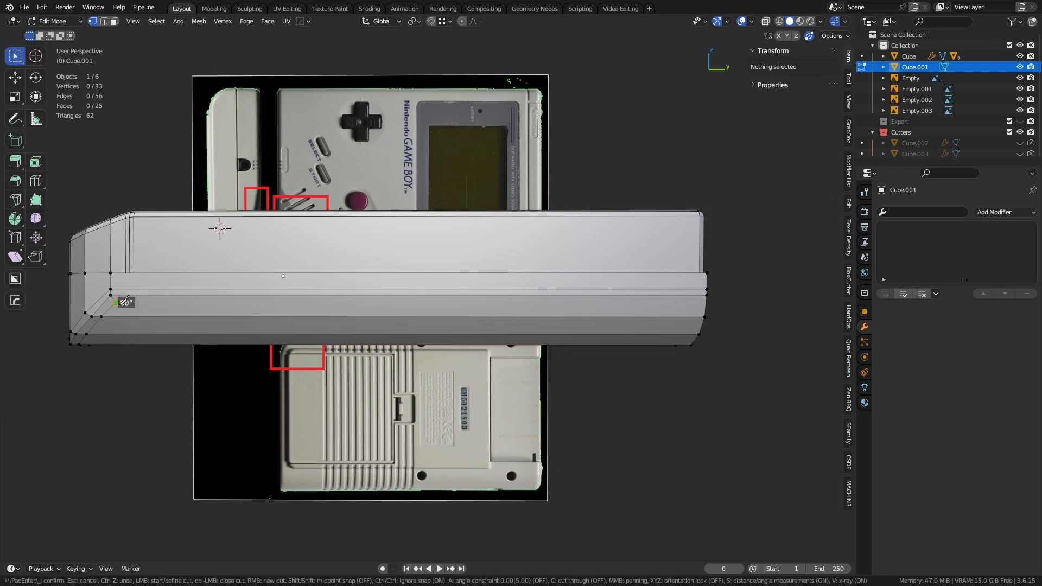
click(702, 298)
key(space)
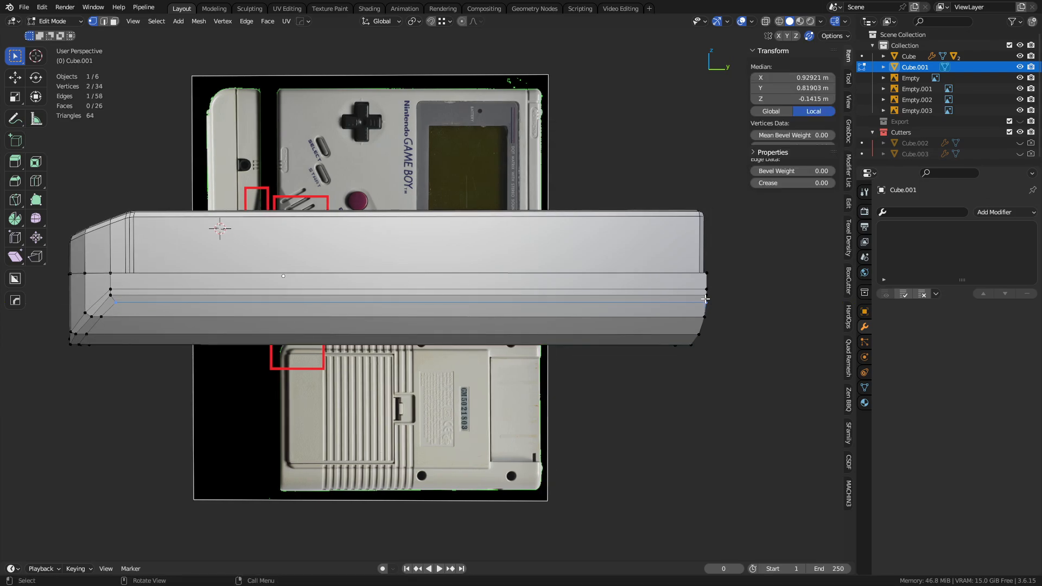
- Inspect the new cuts along the long side and around the rounded corner of the rear shell
middle_drag(524, 362, 412, 358)
click(484, 368)
middle_drag(565, 363, 768, 356)
middle_drag(424, 359, 494, 360)
shift+middle_drag(348, 350, 449, 353)
scroll(424, 326, up, 2)
shift+middle_drag(400, 302, 521, 373)
scroll(521, 373, down, 3)
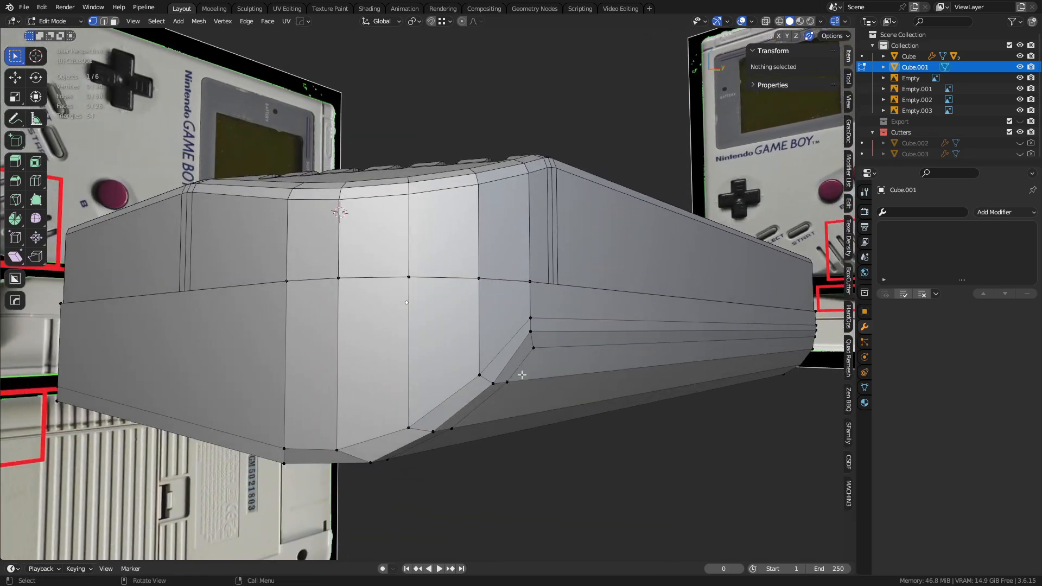
middle_drag(412, 325, 452, 373)
- Switch to editing the front shell mesh in top orthographic view with X-ray on
key(Tab)
shift+middle_drag(545, 476, 295, 328)
middle_drag(407, 320, 478, 305)
click(421, 265)
key(ctrl+Tab)
click(478, 263)
alt+middle_drag(445, 197, 494, 277)
key(alt+z)
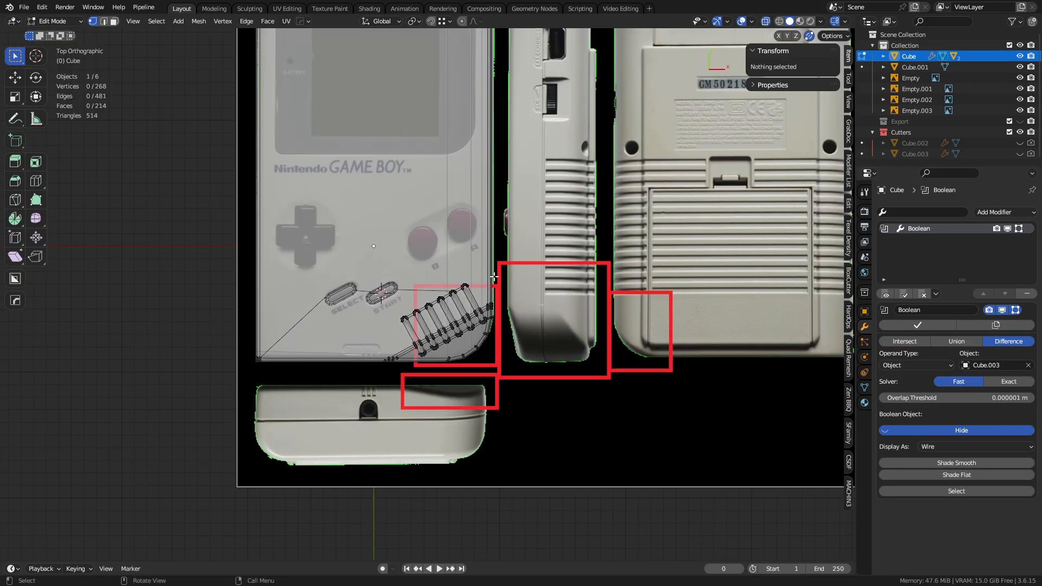
- Knife through the front shell with a horizontal cut just below the D-pad and a vertical cut through the D-pad's centre
key(k)
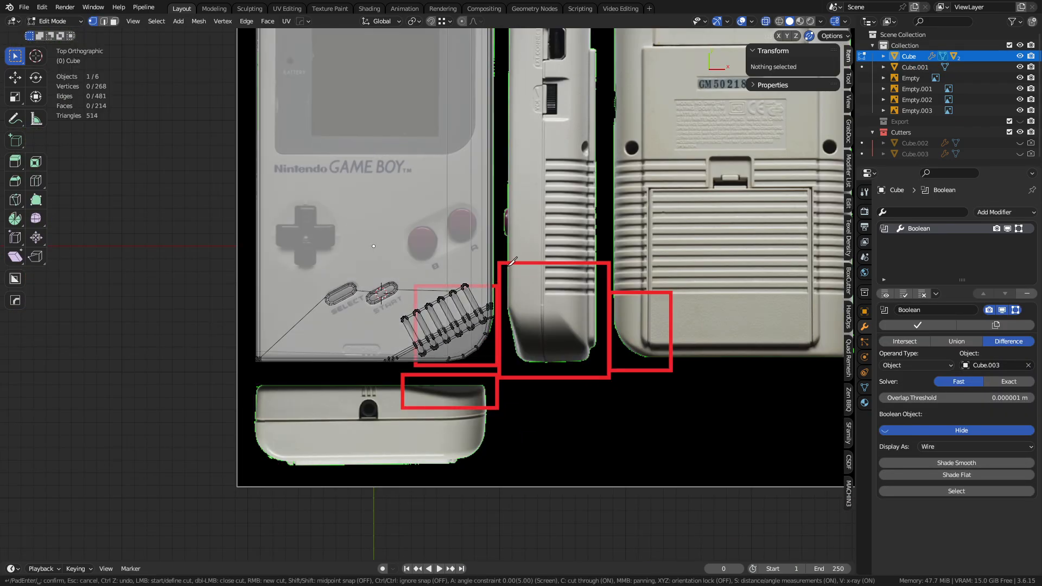
click(509, 264)
click(150, 274)
right_click(150, 275)
shift+middle_drag(324, 385, 333, 420)
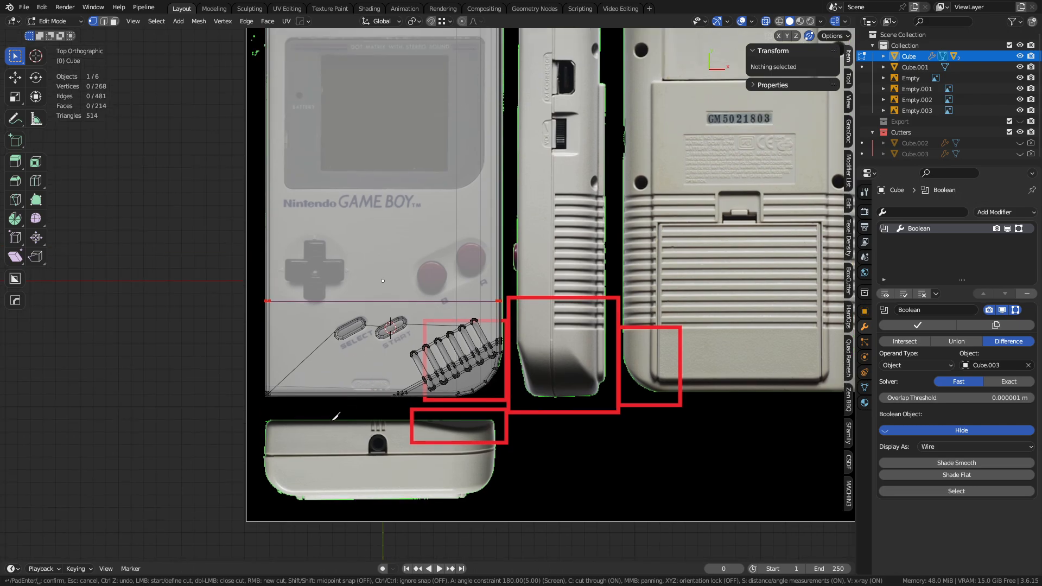
click(313, 427)
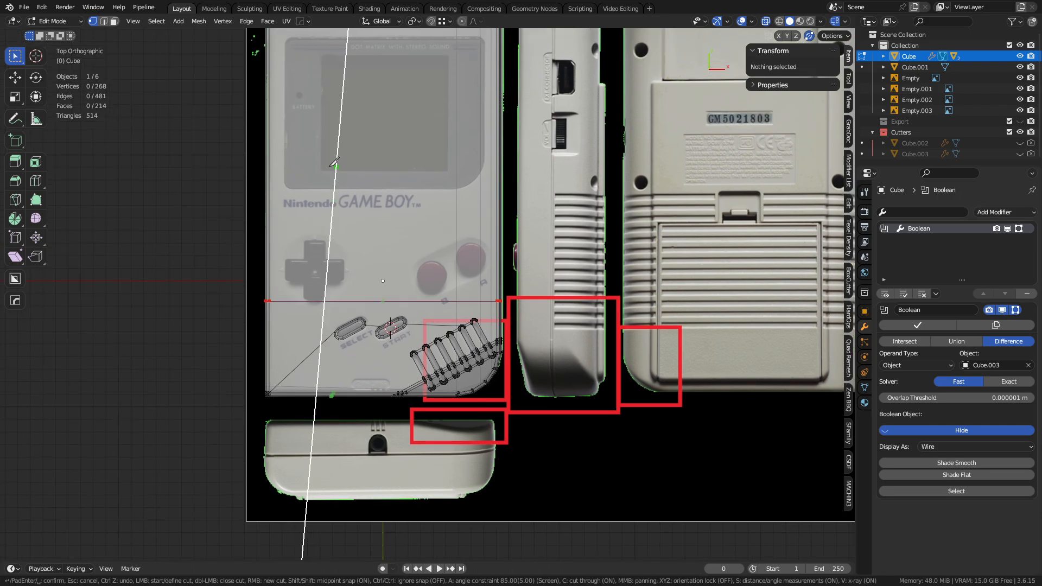
shift+middle_drag(323, 103, 332, 197)
click(324, 73)
key(Return)
shift+middle_drag(438, 419, 391, 293)
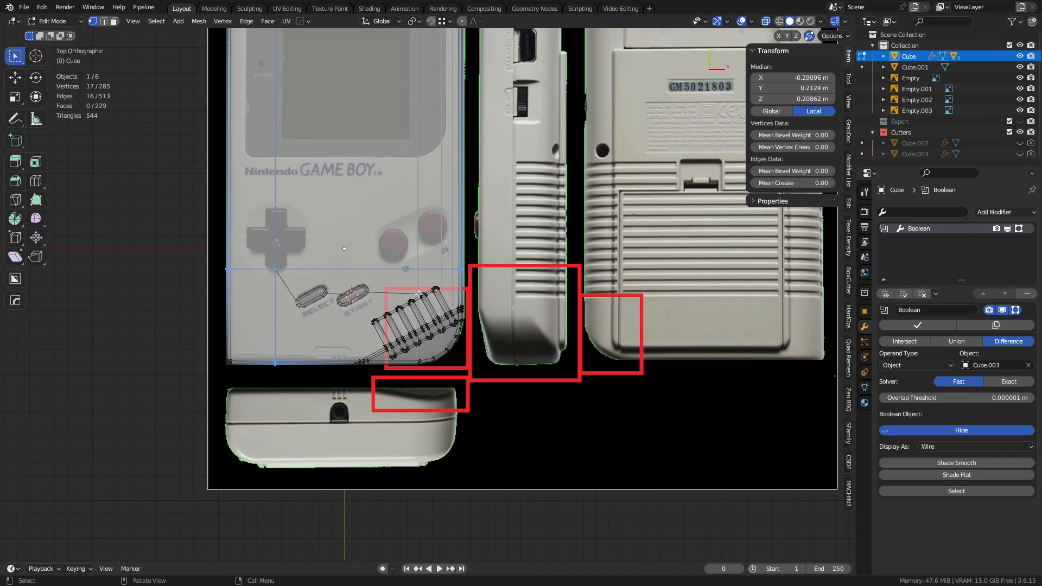
- Knife cuts from the upper ends of the three speaker slots nearest the side edge to the horizontal cut below the D-pad
scroll(431, 331, up, 6)
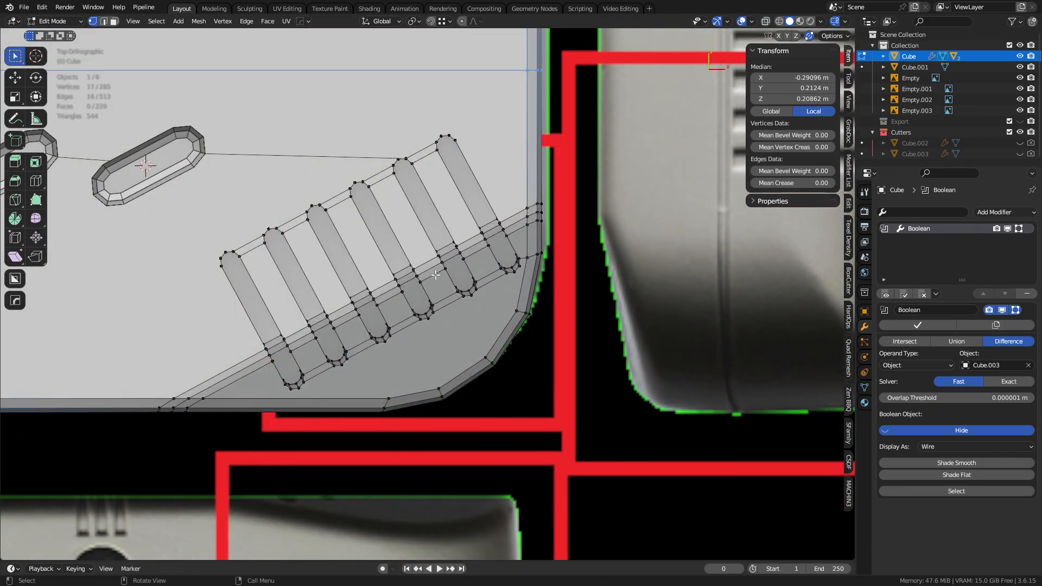
shift+middle_drag(350, 204, 368, 235)
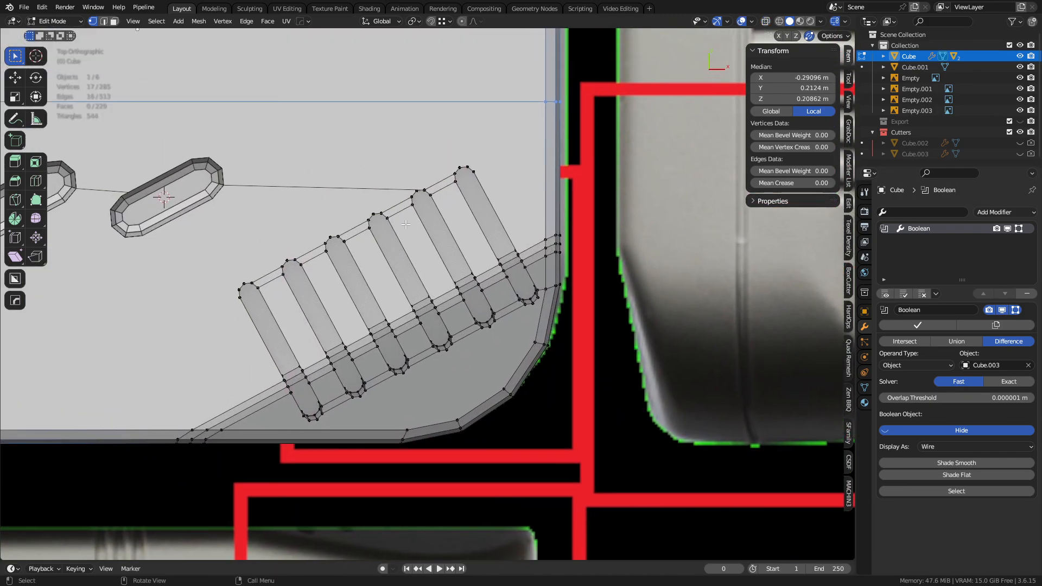
key(a)
key(alt+a)
shift+middle_drag(483, 227, 500, 324)
scroll(433, 329, up, 2)
key(k)
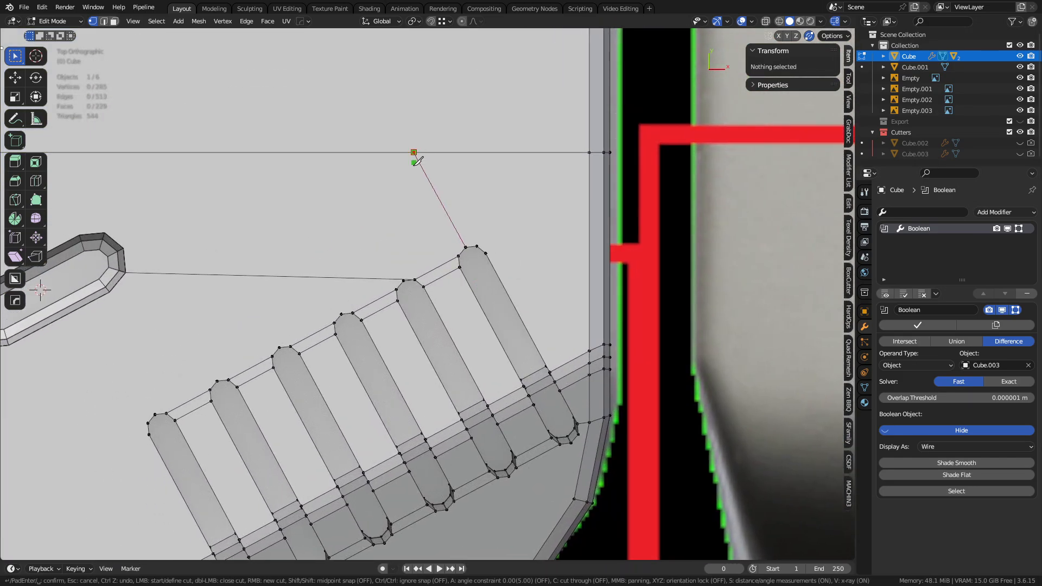
click(403, 281)
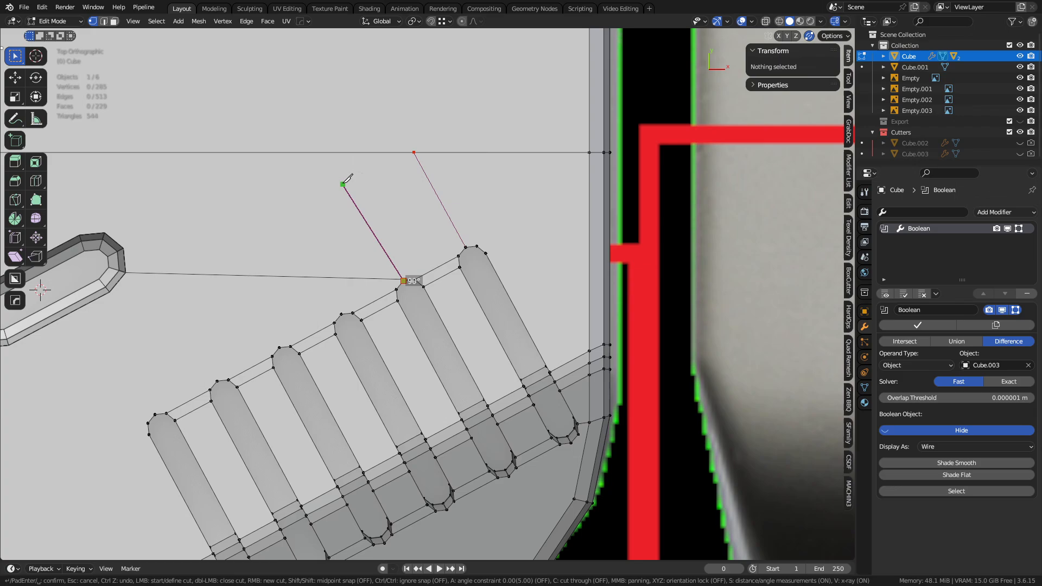
click(331, 152)
right_click(331, 152)
shift+middle_drag(341, 305, 406, 294)
click(407, 302)
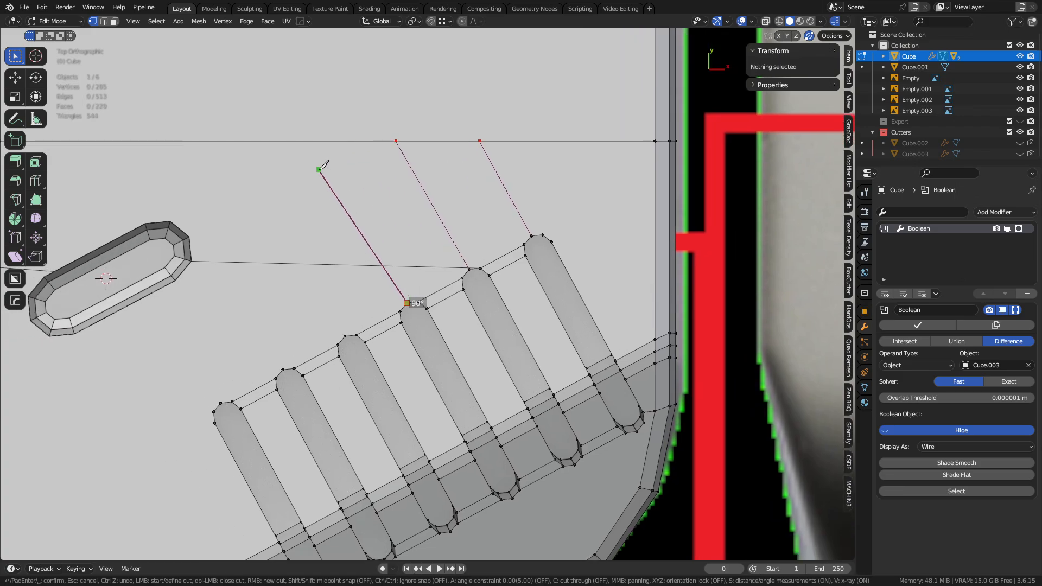
click(308, 141)
right_click(309, 140)
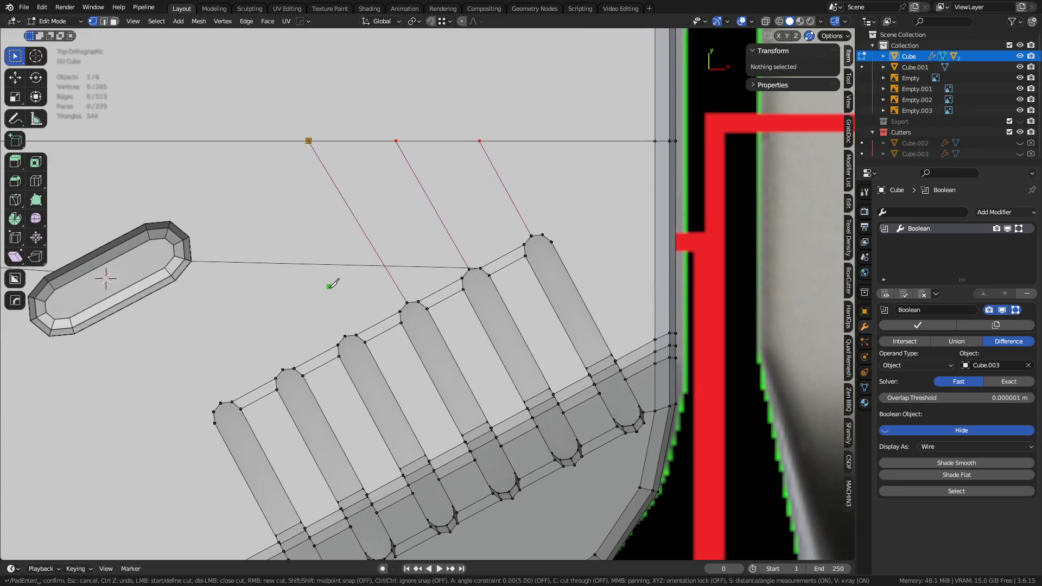
- Extend the knife cuts from the upper ends of the fourth and fifth speaker slots to the horizontal cut and apply them all
click(345, 336)
click(228, 141)
right_click(227, 141)
shift+middle_drag(338, 336, 442, 315)
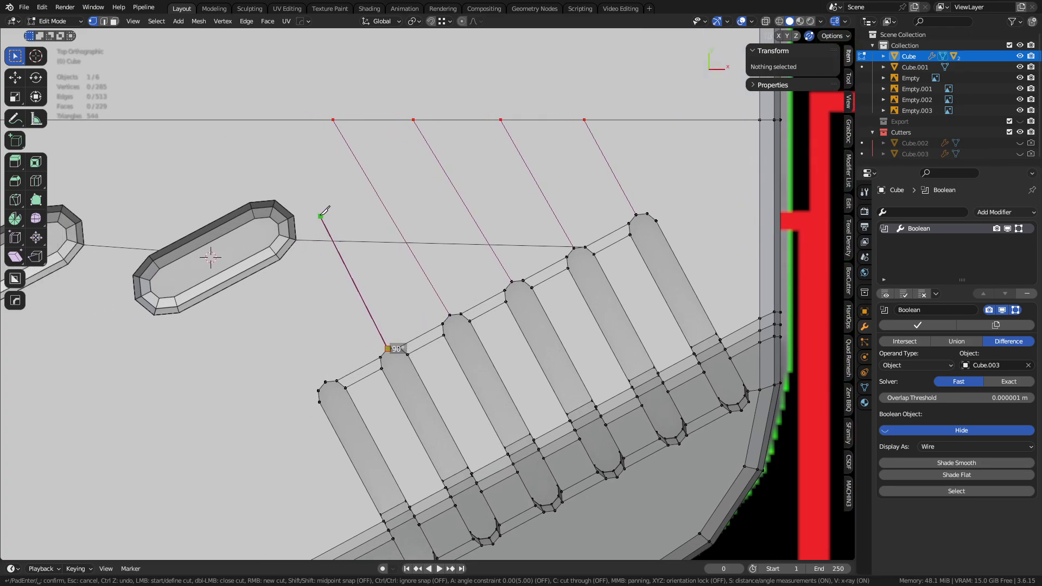
click(265, 119)
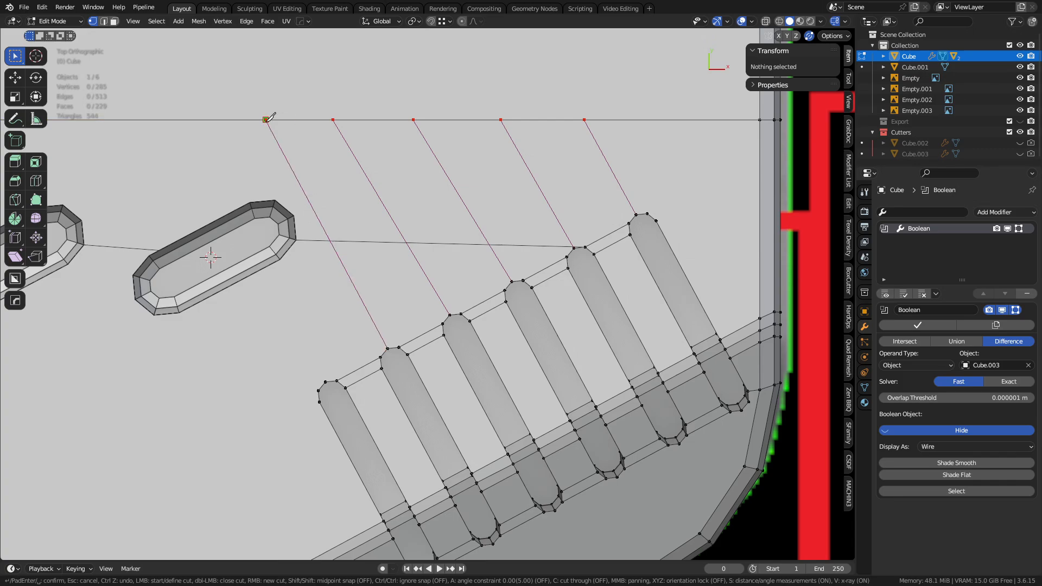
middle_drag(442, 317, 416, 341)
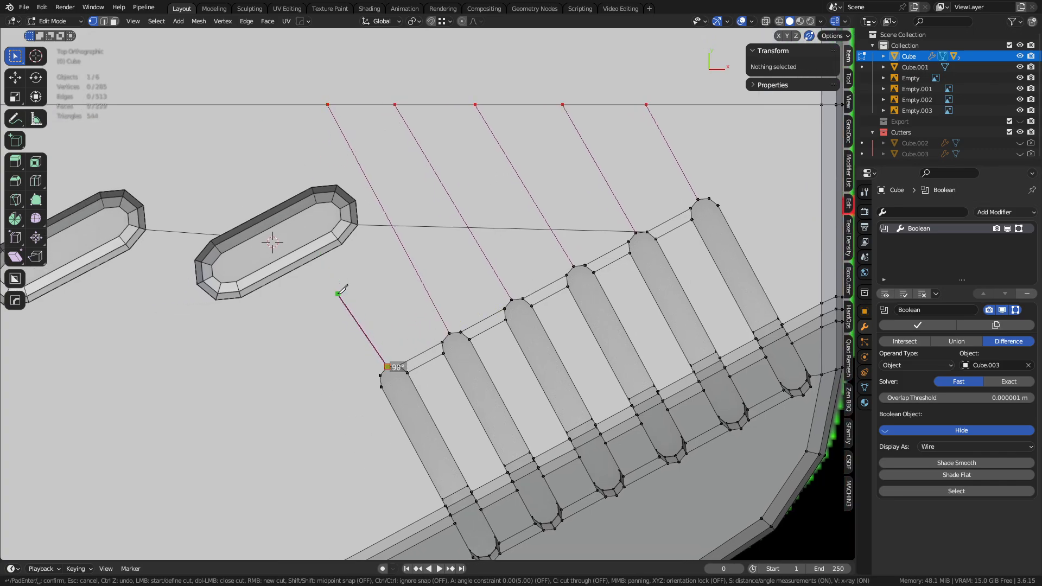
key(Return)
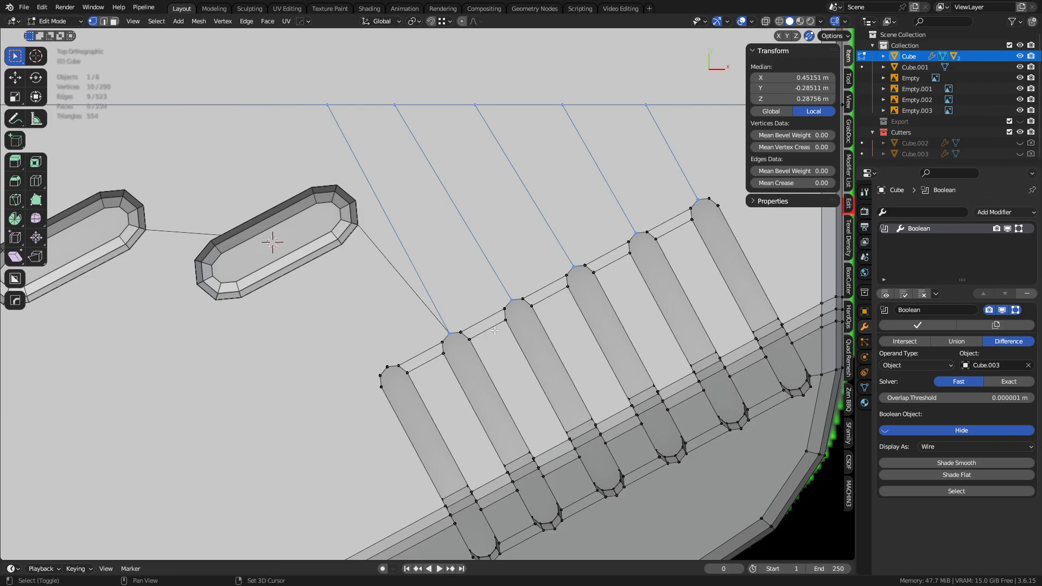
- Apply the front shell's Boolean modifier and try to dissolve the edge joining the Start recess to the speaker slots
shift+middle_drag(494, 330, 487, 330)
click(920, 327)
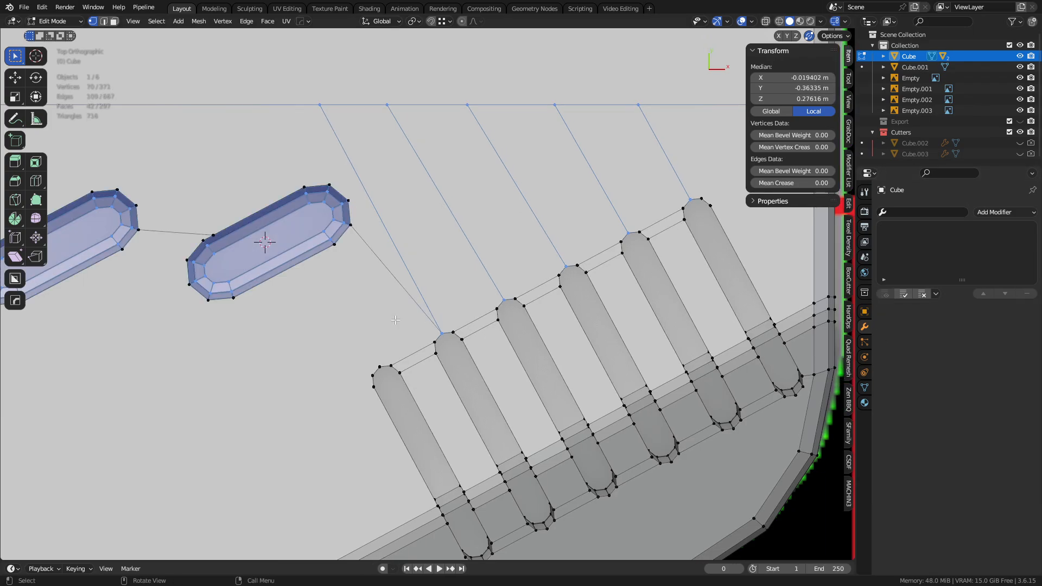
key(ctrl+Tab)
key(ctrl+Tab)
key(2)
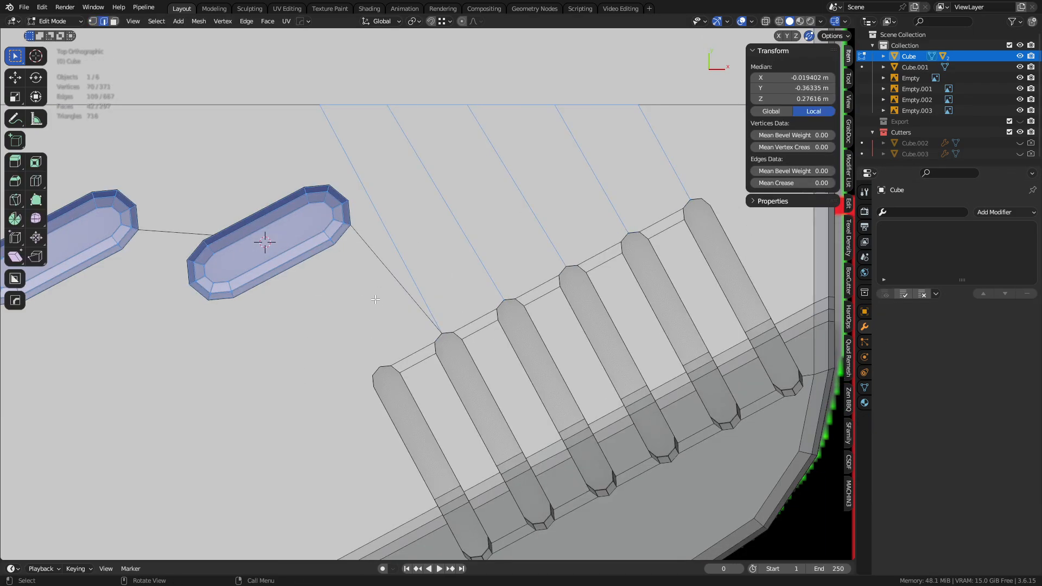
click(392, 291)
key(ctrl+x)
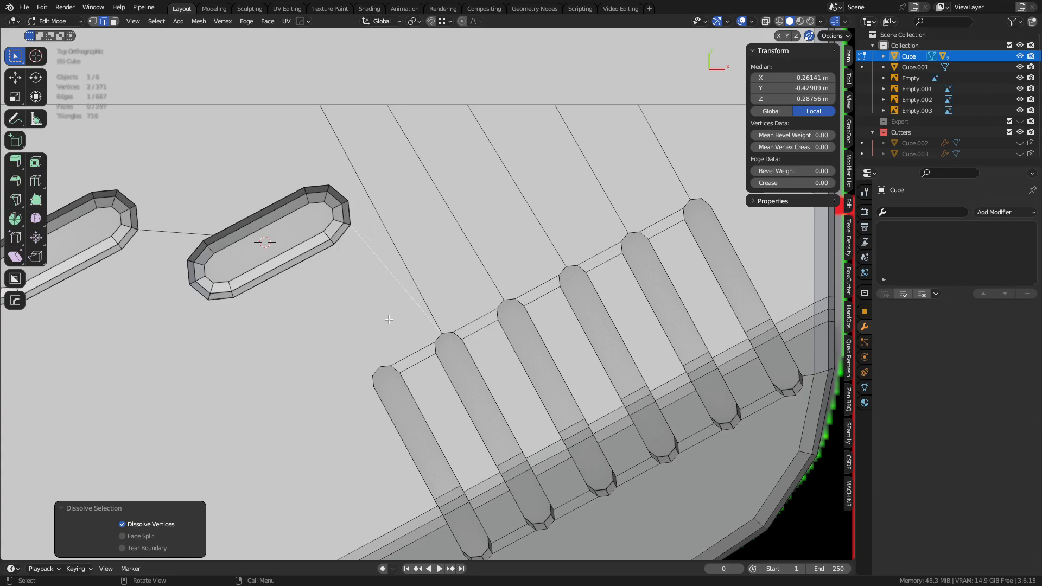
- Knife a cut from the innermost speaker slot through the Start recess to the horizontal cut, and dissolve the old edge joining recess and slots
key(k)
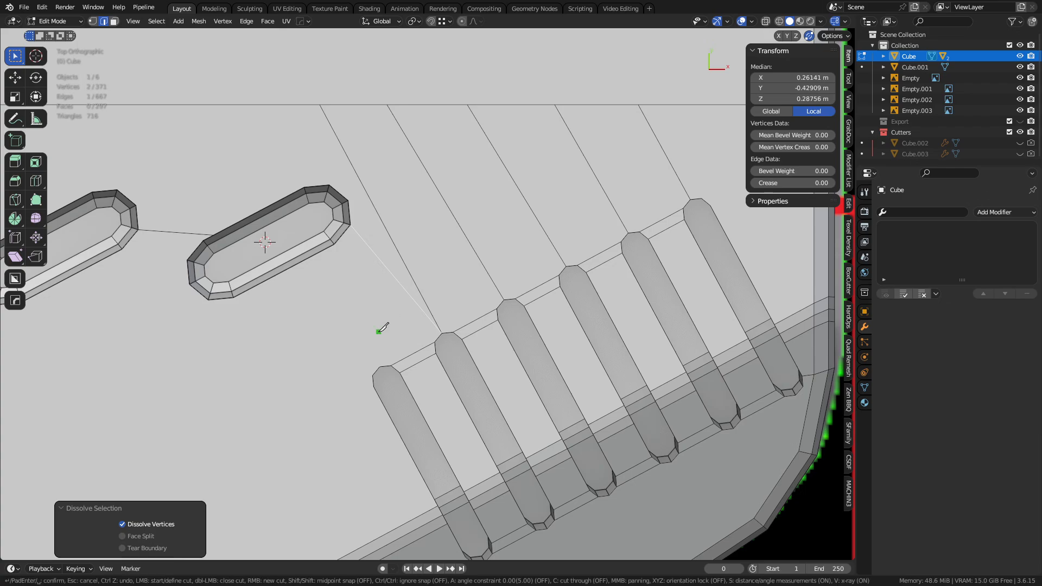
click(379, 364)
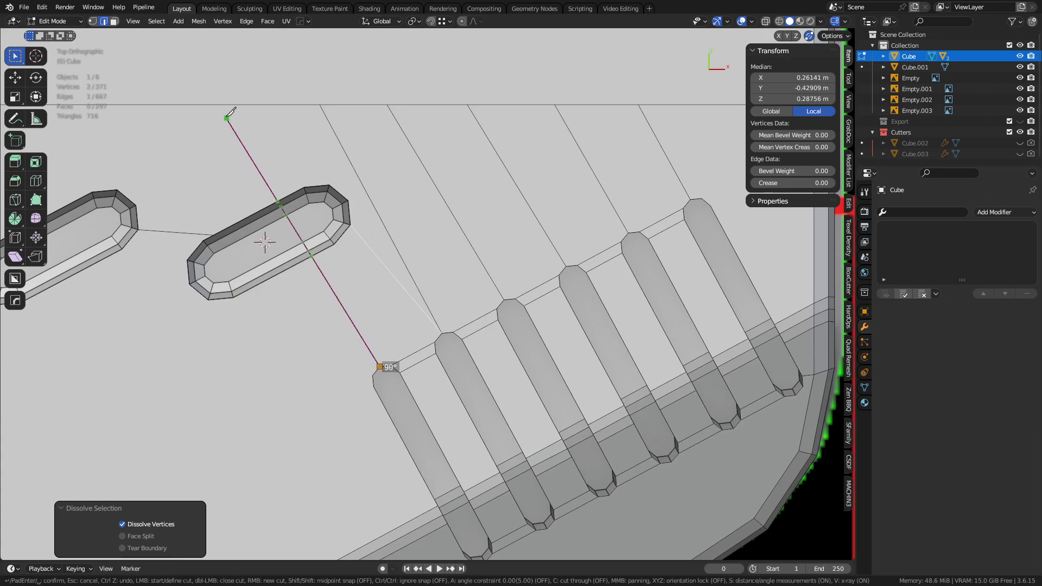
click(233, 103)
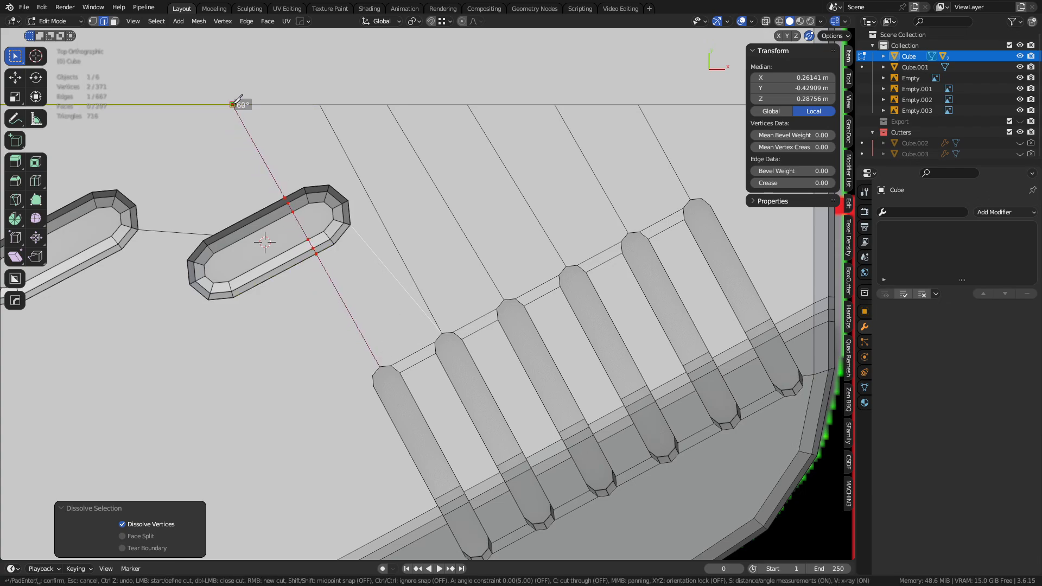
key(Return)
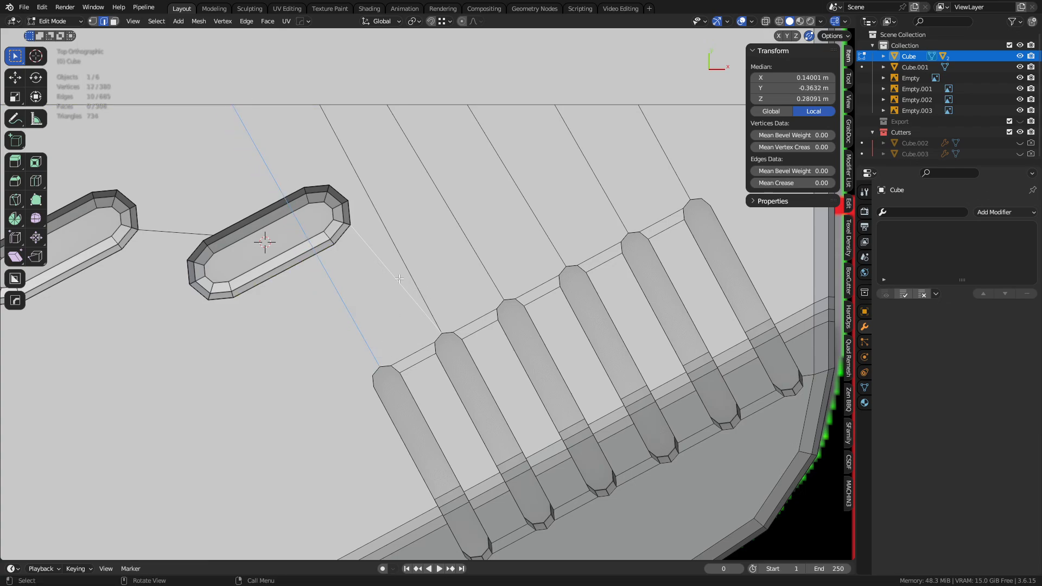
key(ctrl+x)
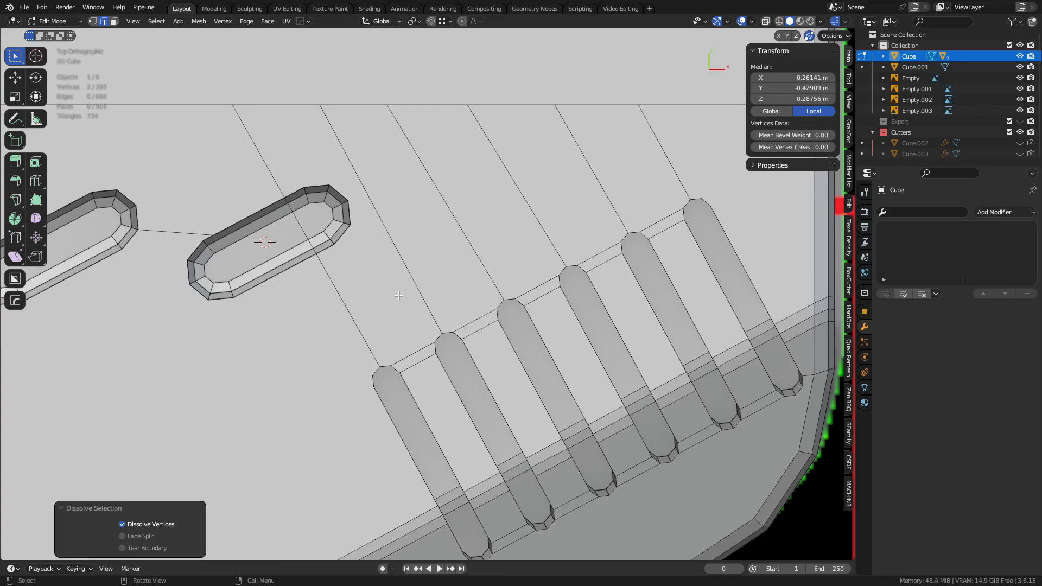
- Knife a diagonal cut from the innermost speaker slot's upper end to the shell's lower edge and continue it down the side wall
scroll(406, 287, down, 2)
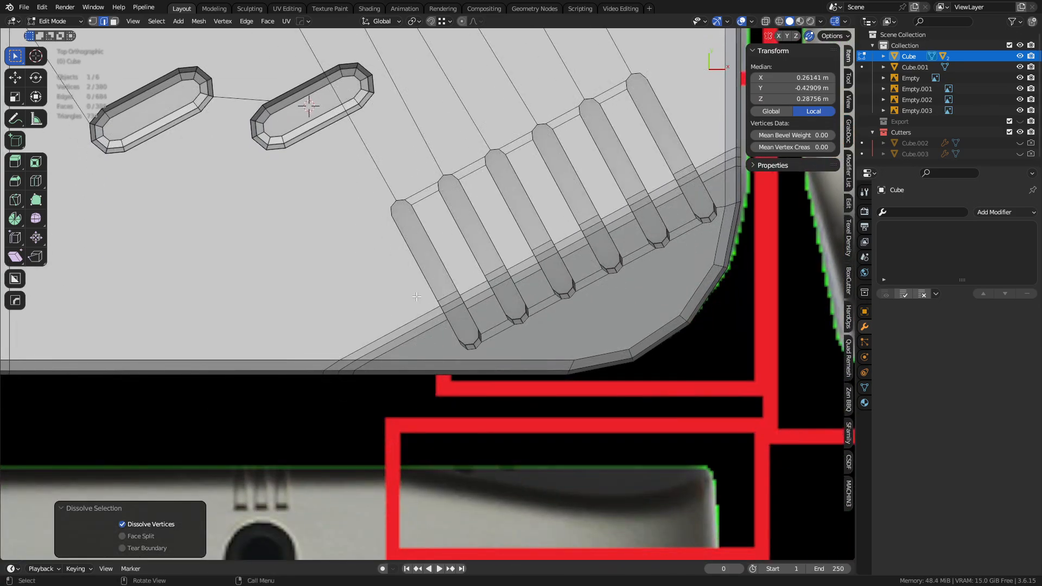
middle_drag(417, 297, 463, 282)
key(a)
key(alt+a)
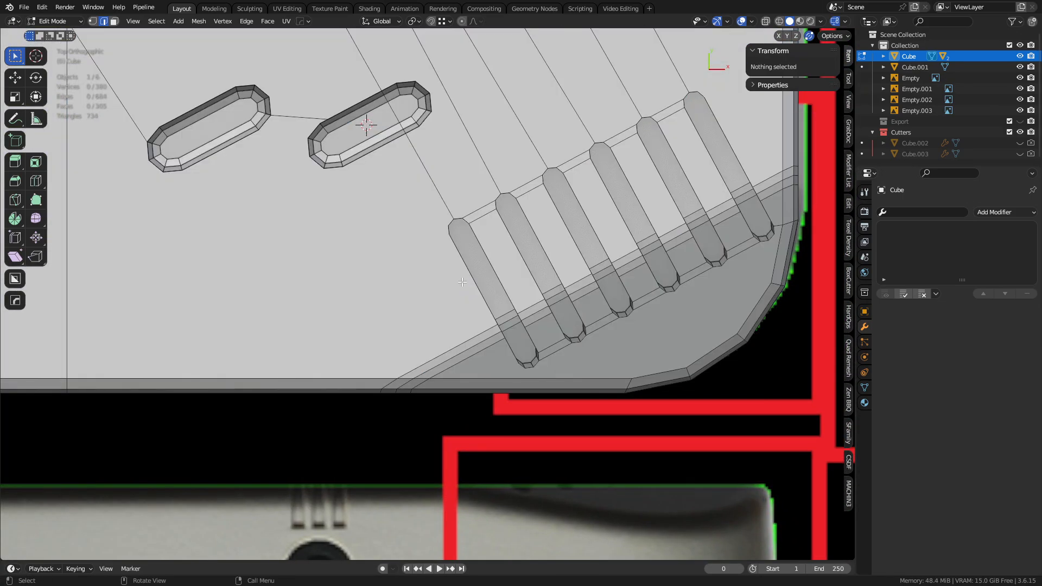
key(k)
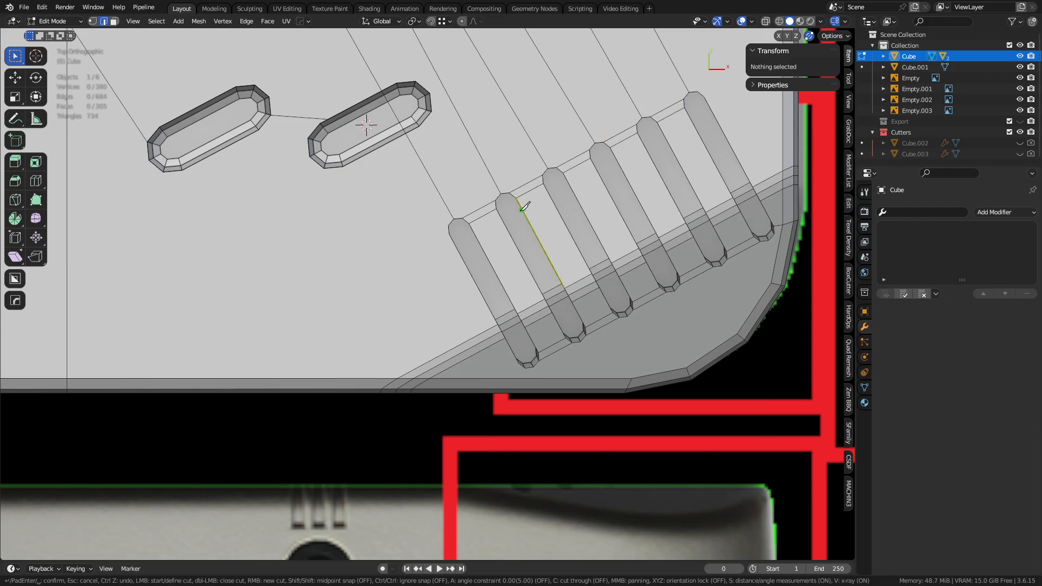
click(449, 234)
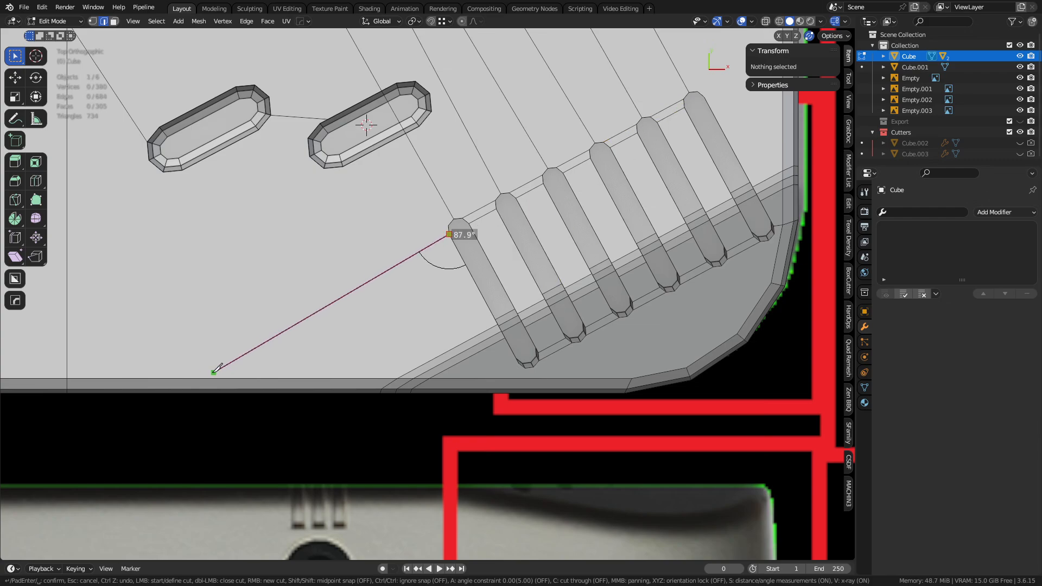
click(184, 378)
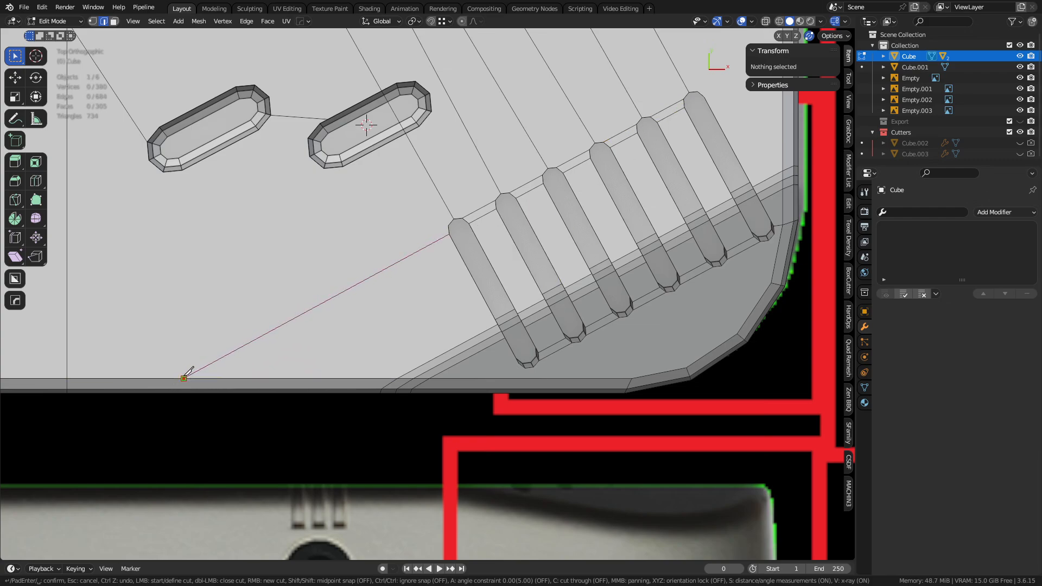
shift+middle_drag(202, 368, 396, 315)
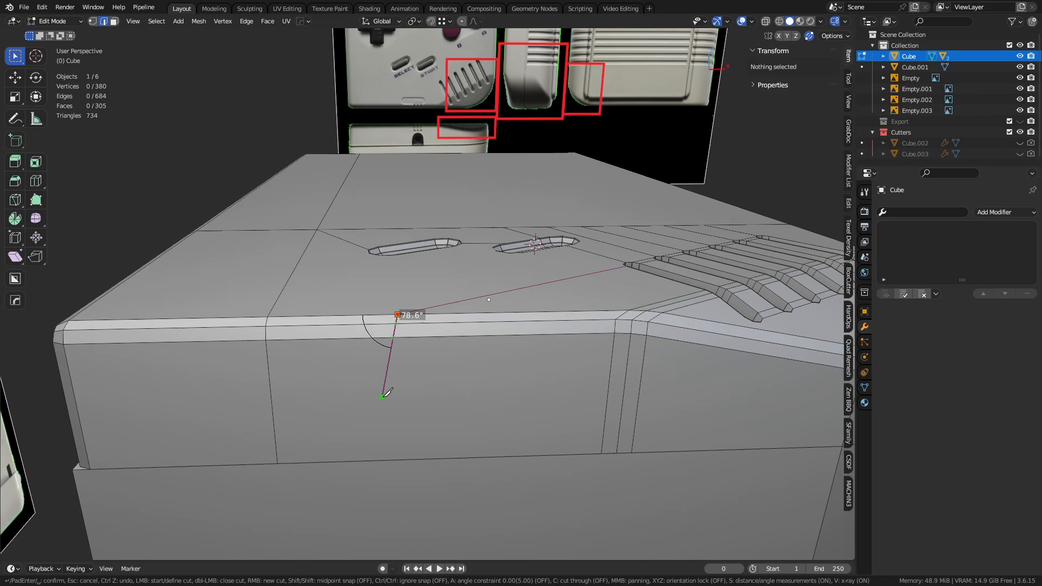
click(401, 460)
key(Return)
- Knife cuts from the lower ends of the two innermost speaker slots across the bevel and down the side wall
middle_drag(472, 326, 486, 417)
shift+middle_drag(580, 301, 495, 225)
key(alt+a)
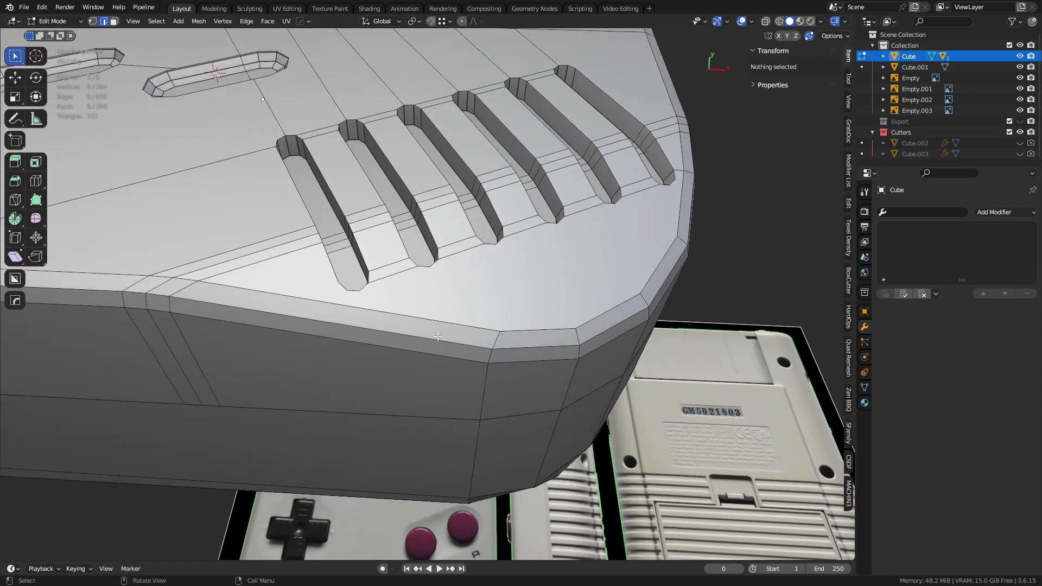
key(ctrl+Tab)
middle_drag(430, 334, 420, 328)
key(k)
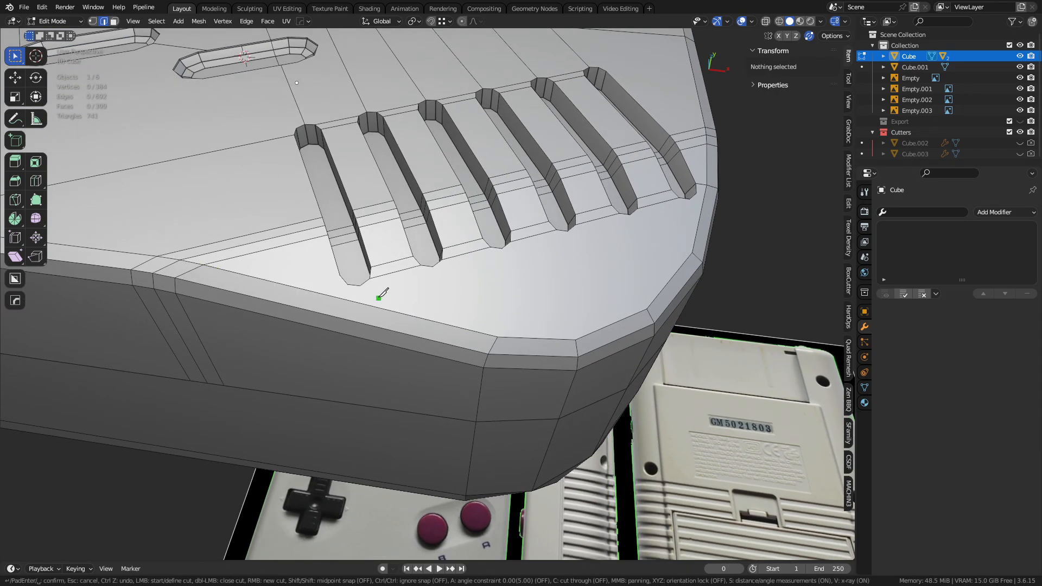
click(360, 286)
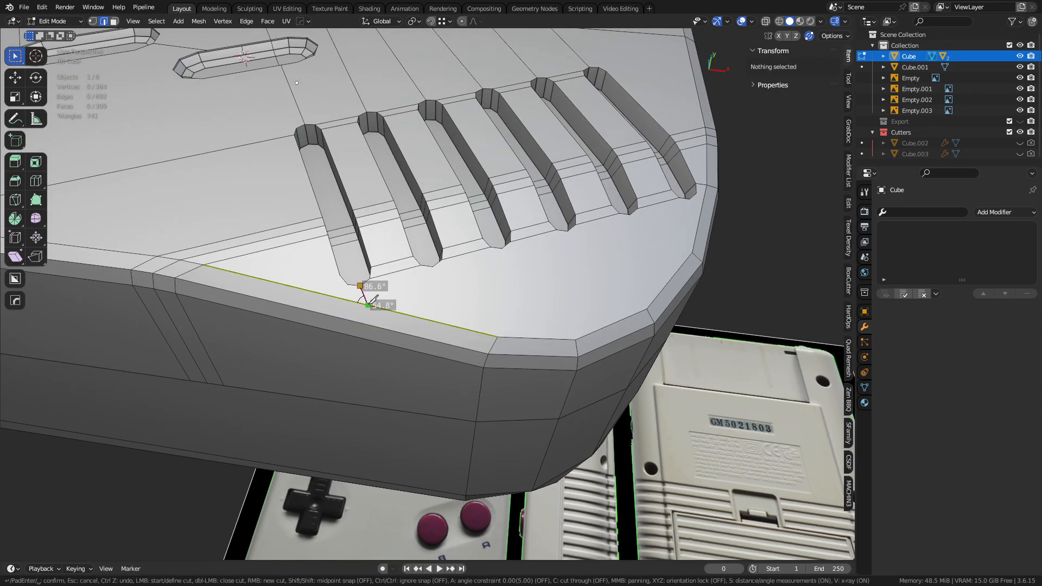
click(372, 397)
middle_drag(373, 400, 423, 255)
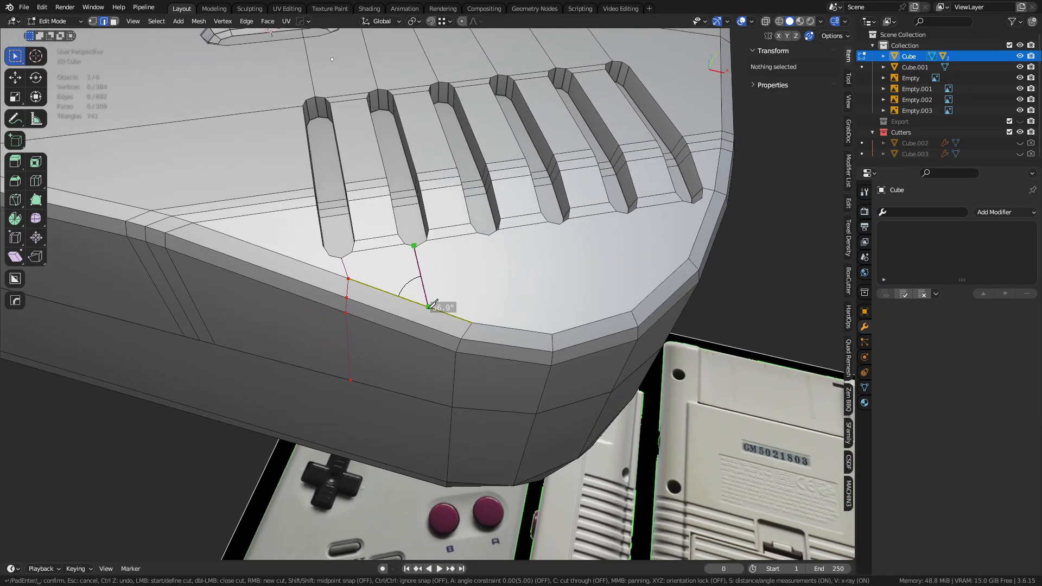
click(419, 387)
middle_drag(419, 395, 493, 287)
- Add two more knife cuts from the innermost slot's lower corners across the bevel to the side wall's horizontal edge, and apply all cuts
middle_drag(329, 268, 465, 253)
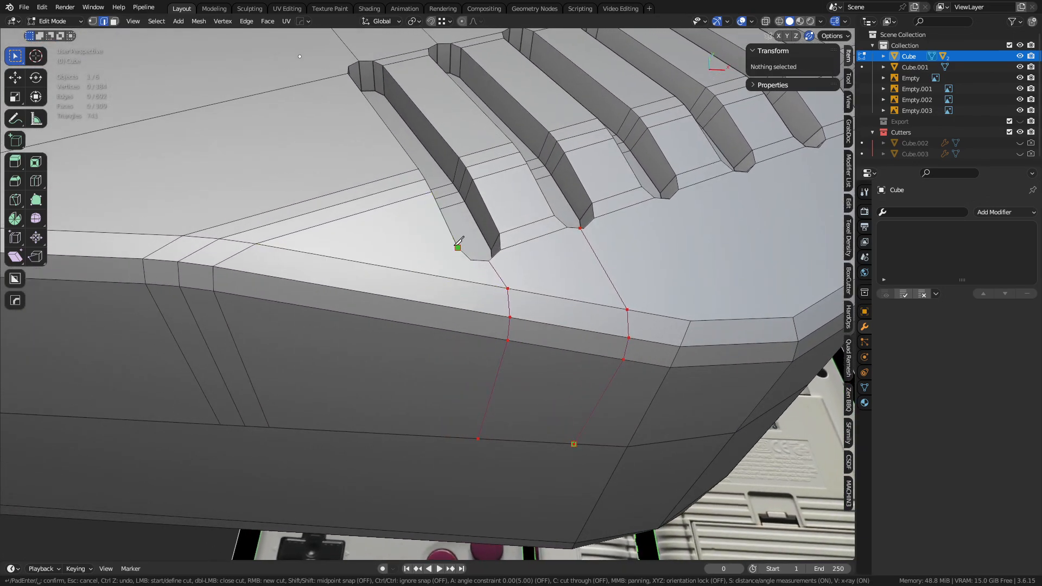
right_click(458, 243)
click(458, 247)
click(378, 265)
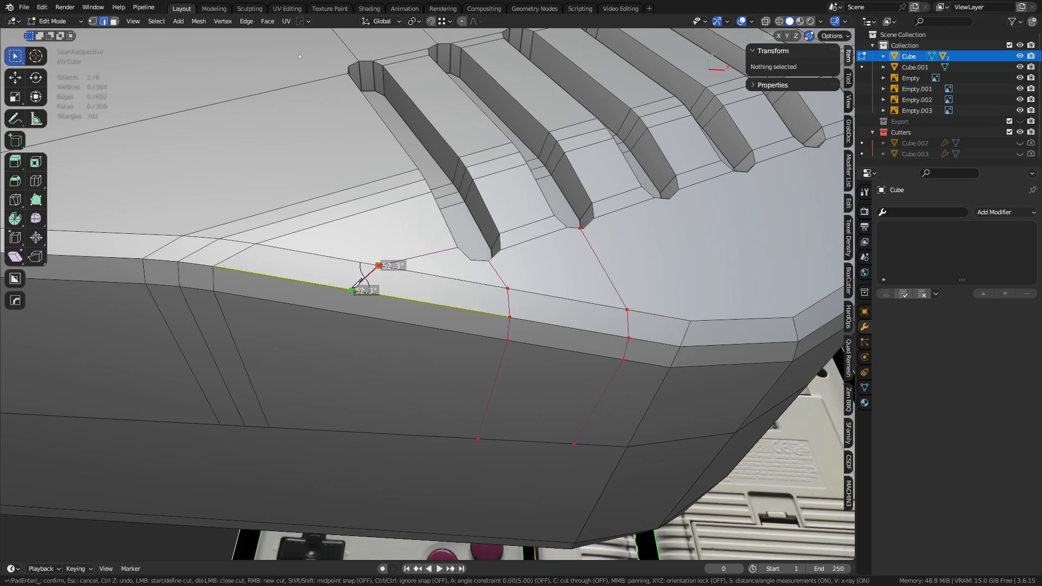
click(352, 290)
click(349, 313)
click(348, 431)
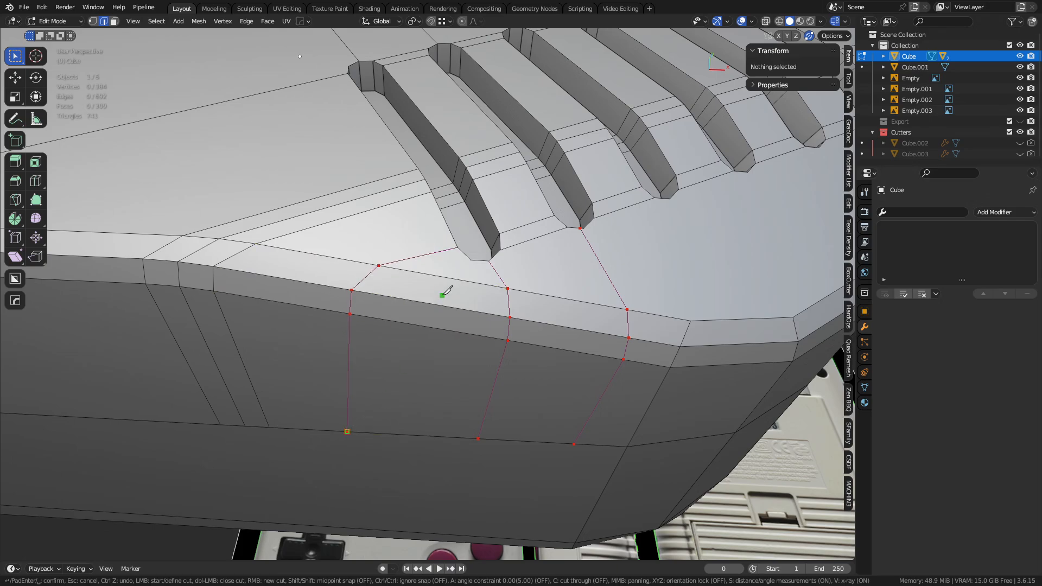
click(439, 277)
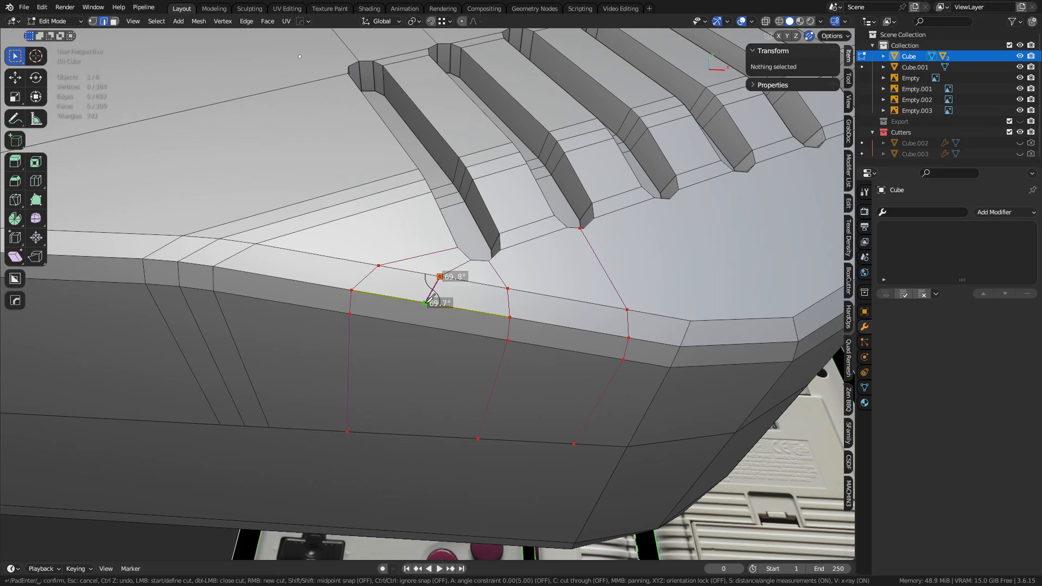
click(425, 302)
click(421, 326)
click(409, 435)
key(space)
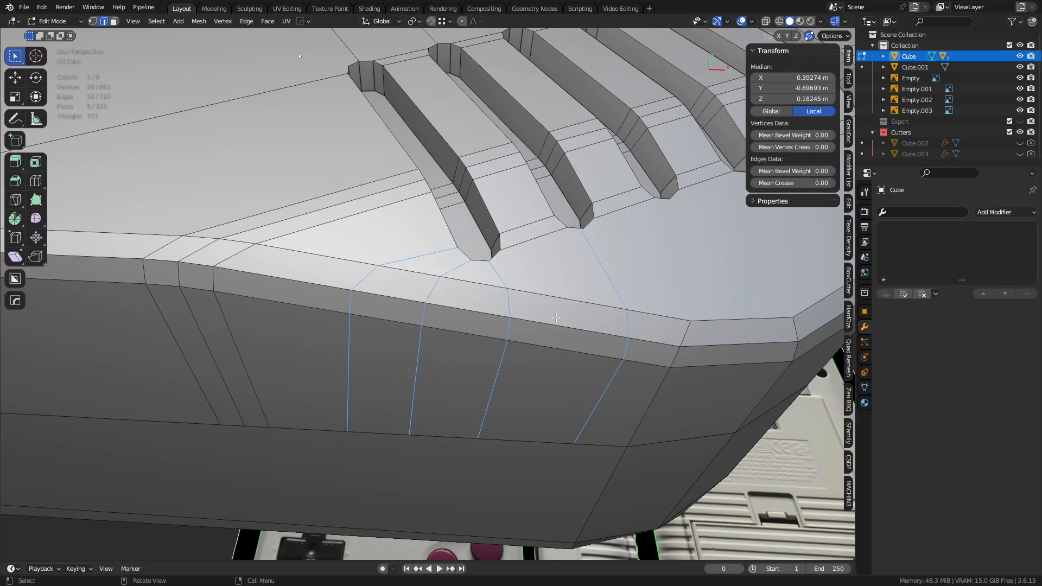
- Knife cuts from the outermost speaker slot's lower end to the nearby corner vertex, and across the bevel down the side wall
key(a)
middle_drag(556, 318, 250, 291)
key(alt+a)
scroll(249, 291, down, 3)
middle_drag(380, 310, 527, 287)
middle_drag(621, 256, 430, 309)
key(k)
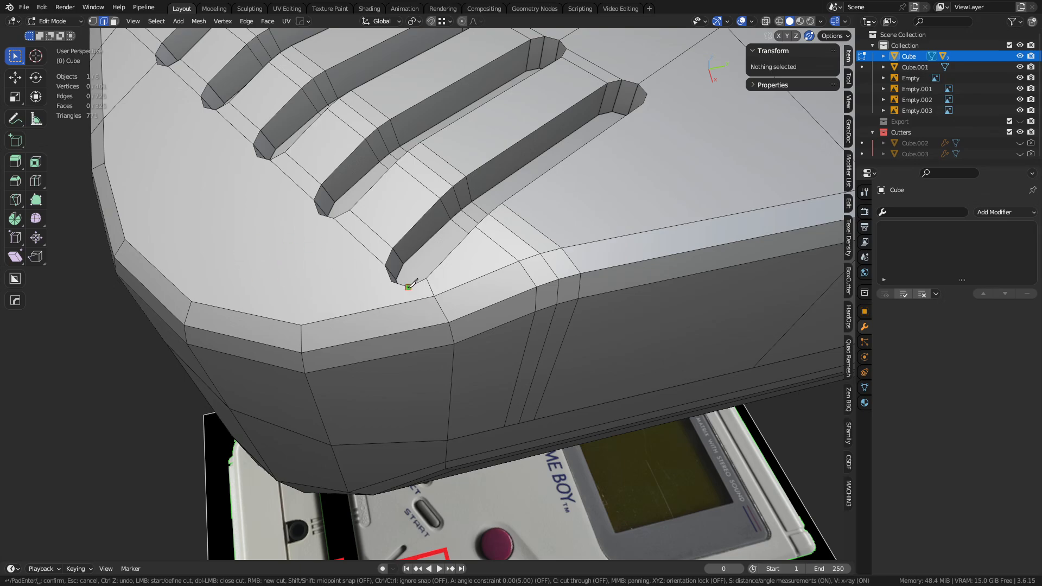
click(391, 281)
click(301, 325)
click(468, 283)
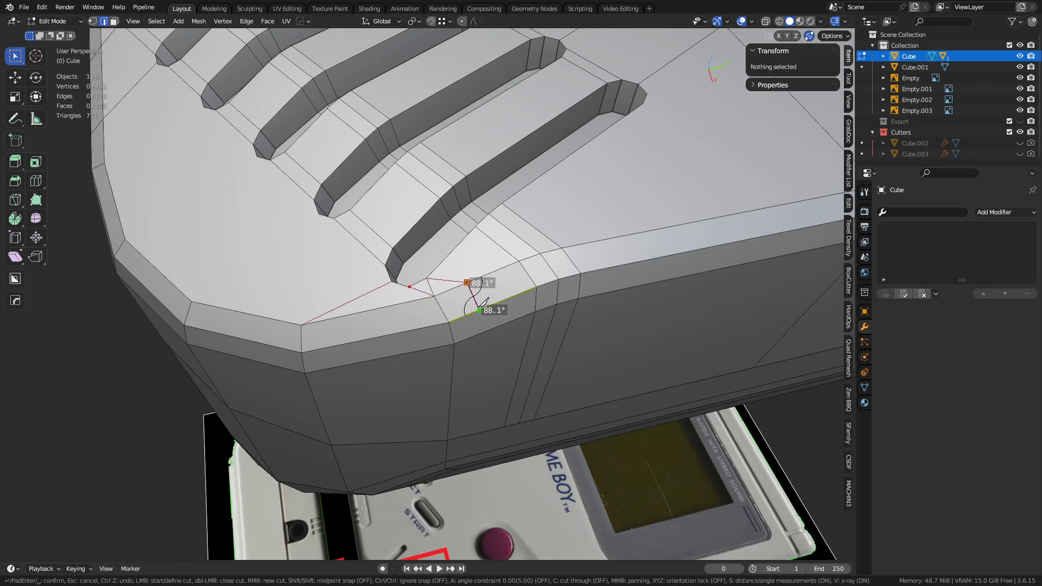
click(485, 307)
click(479, 433)
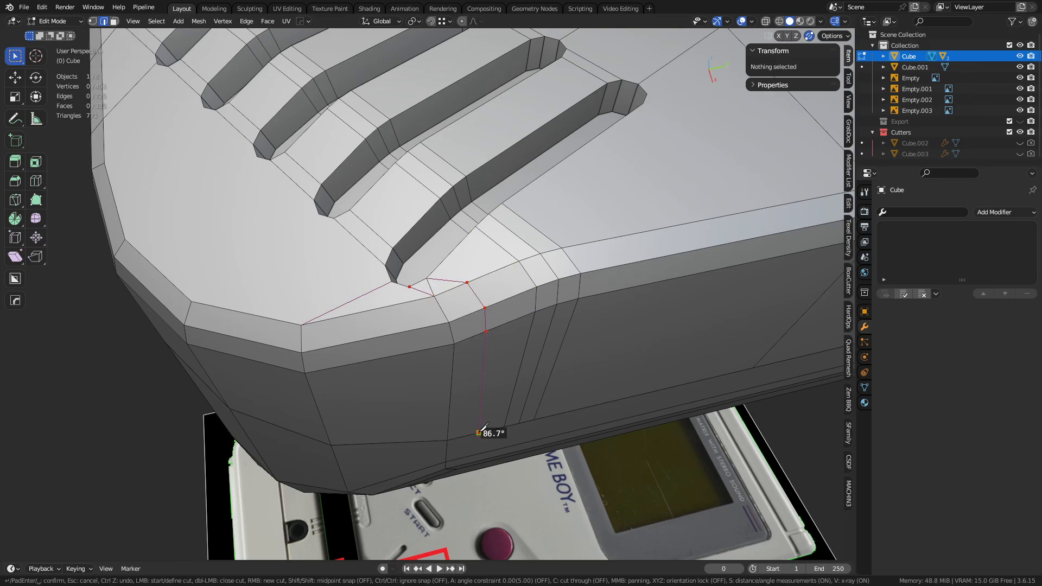
key(space)
- Dissolve the old short edge between the outermost slot's lower end and the bevel
click(431, 288)
key(ctrl+x)
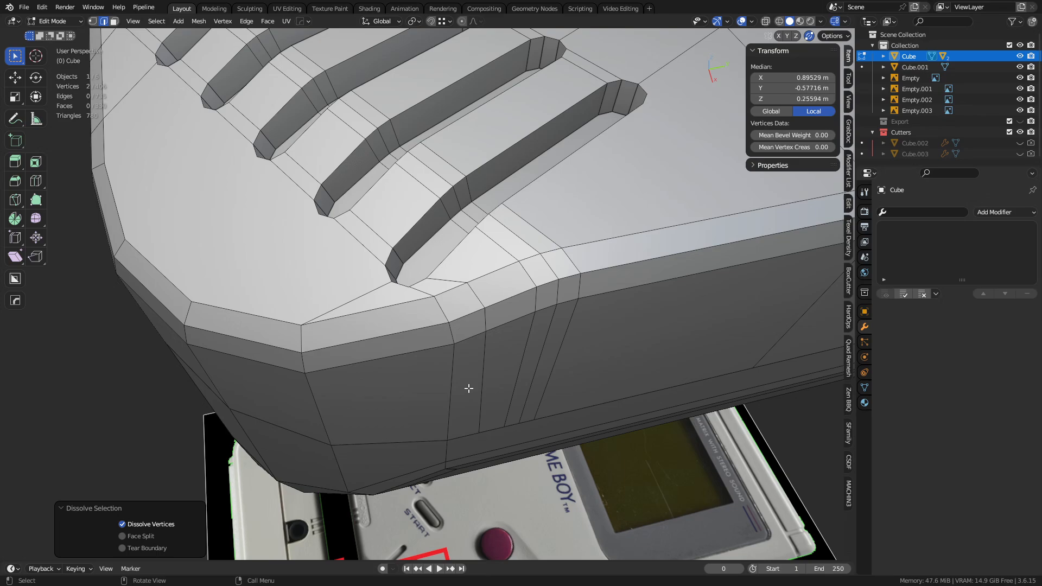
key(1)
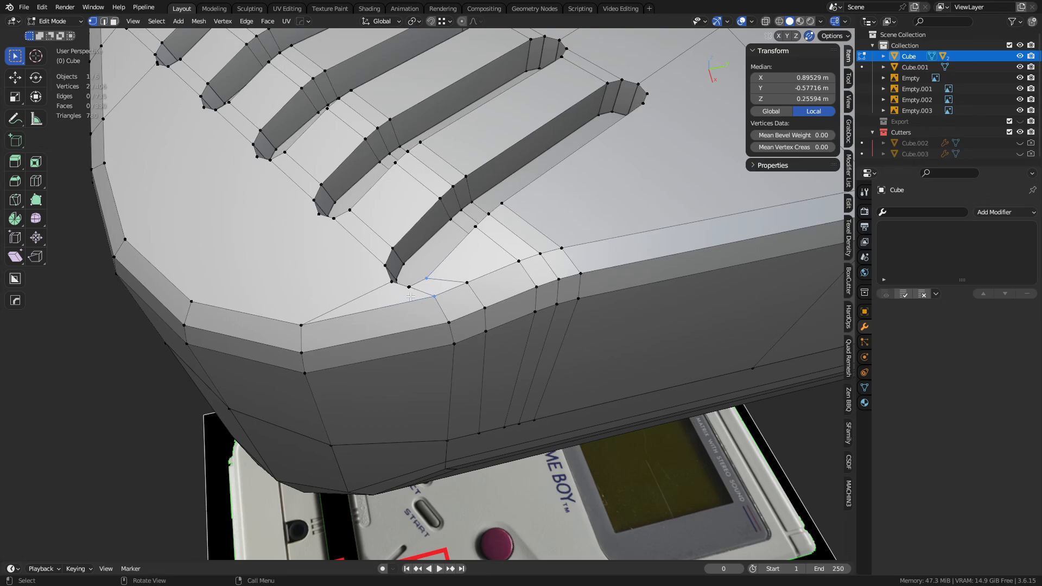
middle_drag(425, 302, 466, 323)
middle_drag(465, 199, 476, 293)
key(k)
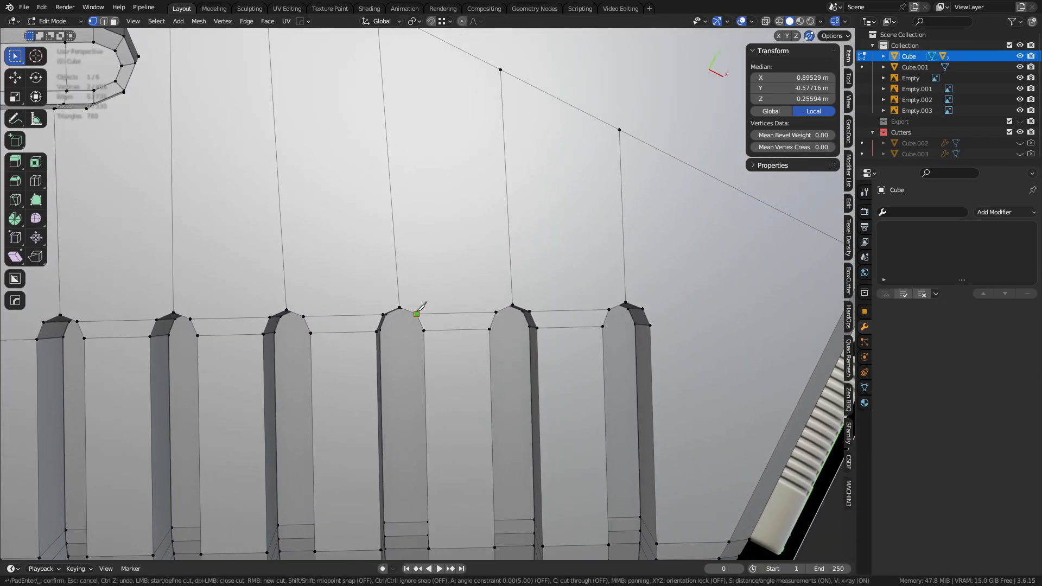
click(430, 262)
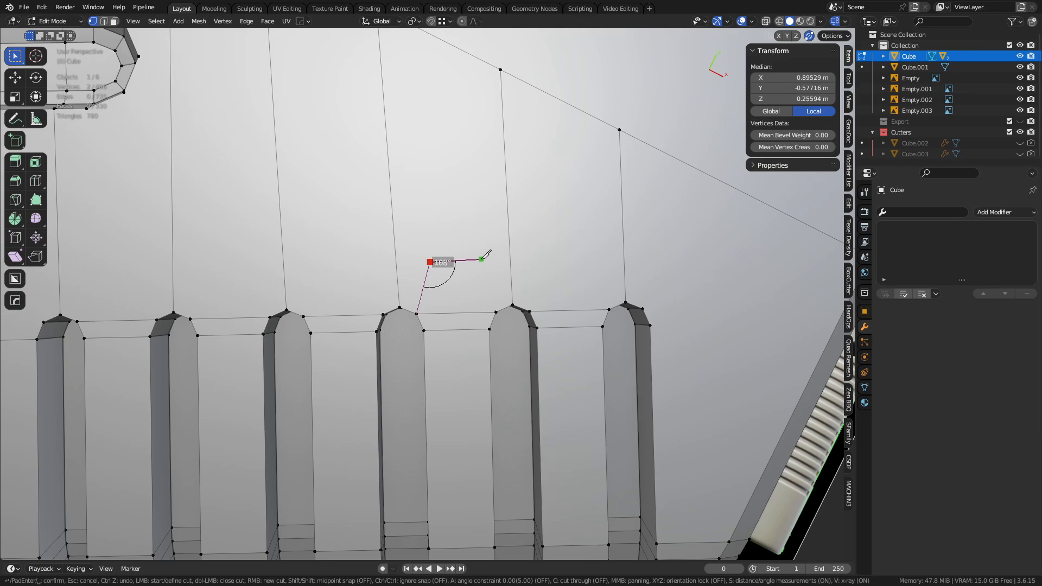
click(481, 259)
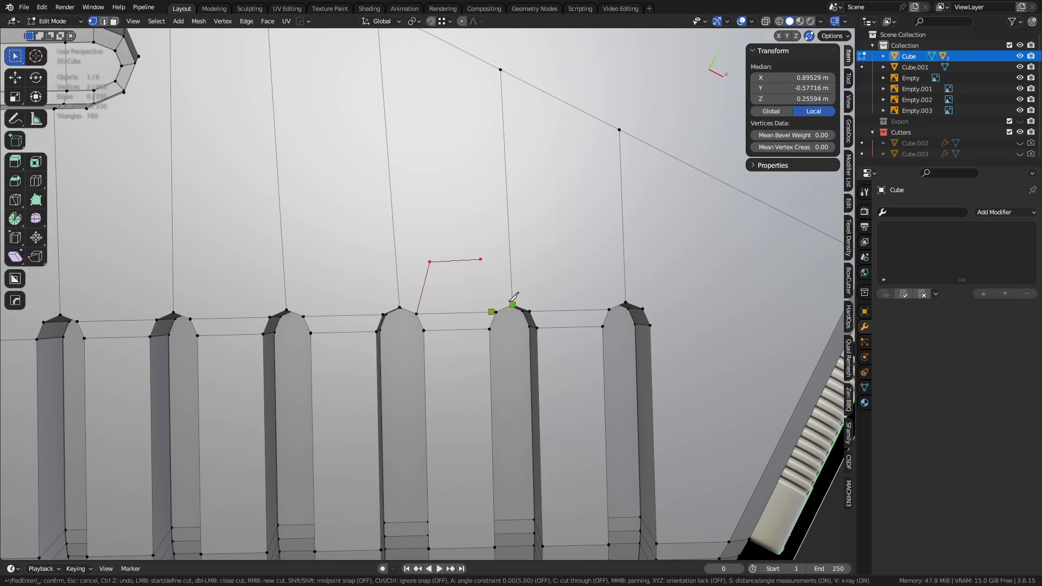
key(Escape)
- Knife trapezoid-shaped cuts above the third and fourth gaps between speaker slots, counted from the innermost, joining the neighbouring slots' upper corners
key(k)
click(484, 251)
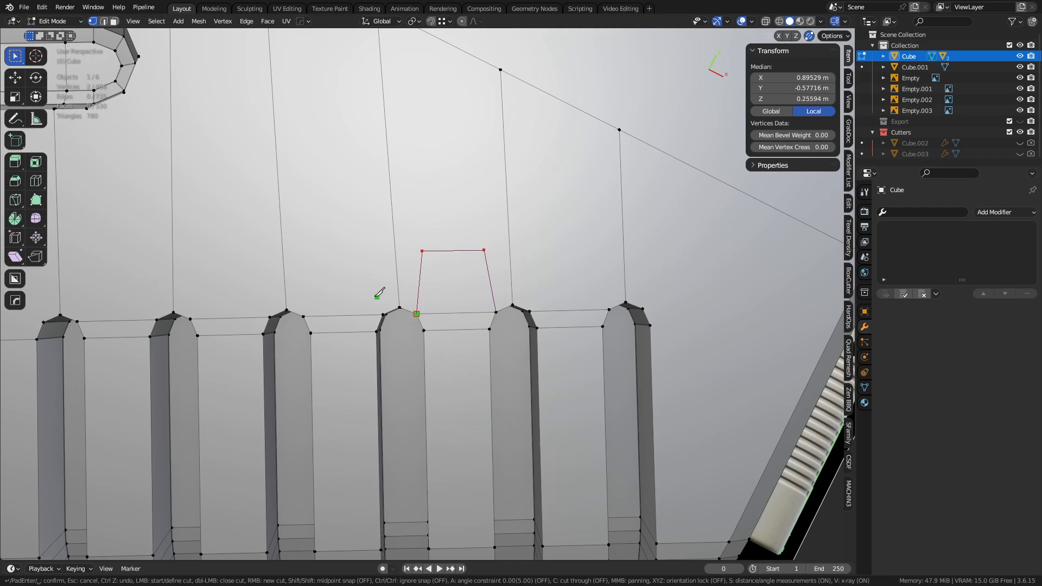
shift+middle_drag(379, 296, 512, 319)
click(522, 326)
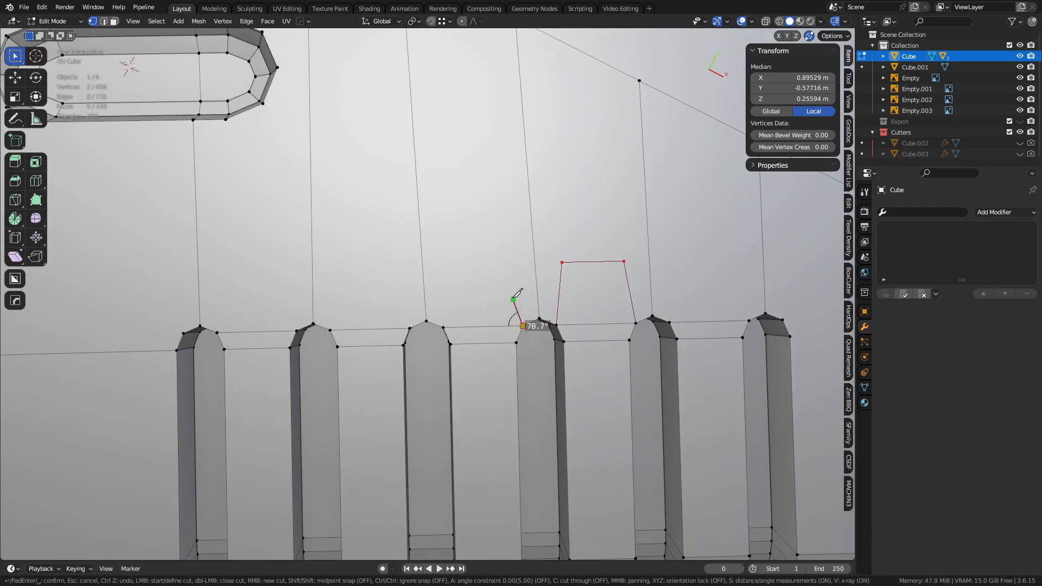
click(512, 263)
click(449, 263)
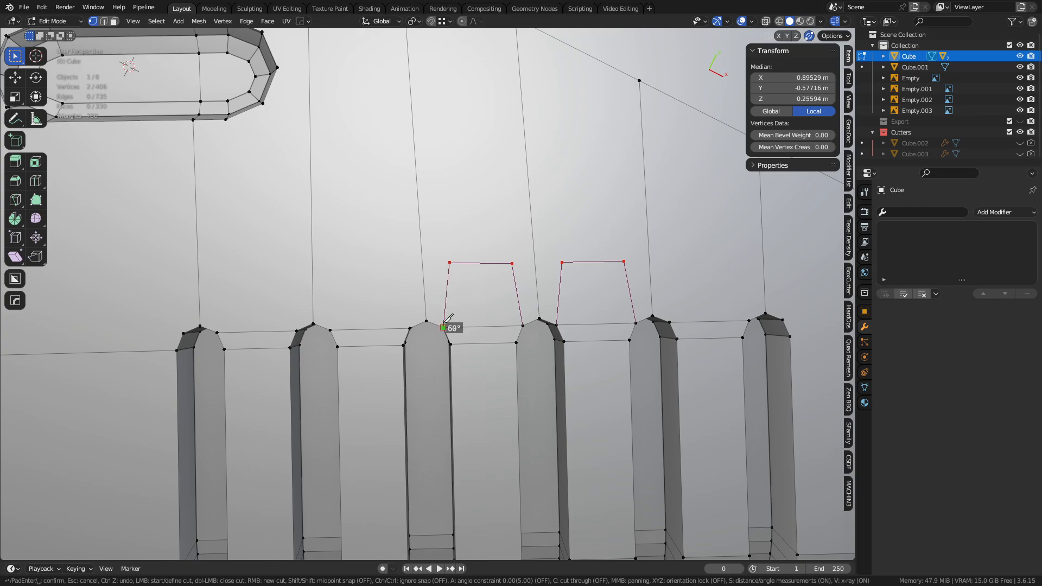
- Knife matching trapezoid-shaped cuts above the three remaining gaps between the speaker slots
click(410, 328)
click(393, 268)
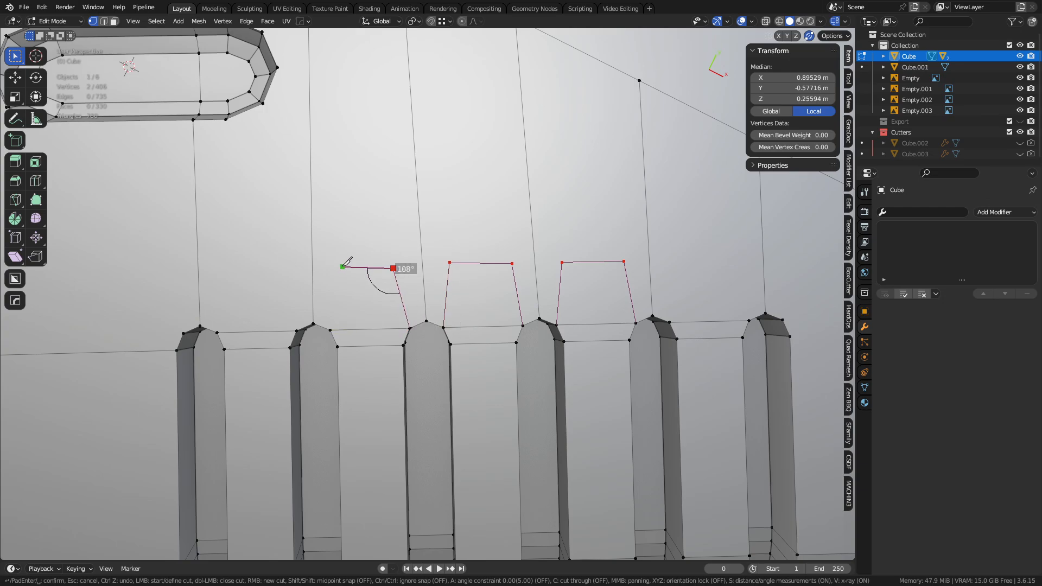
click(341, 267)
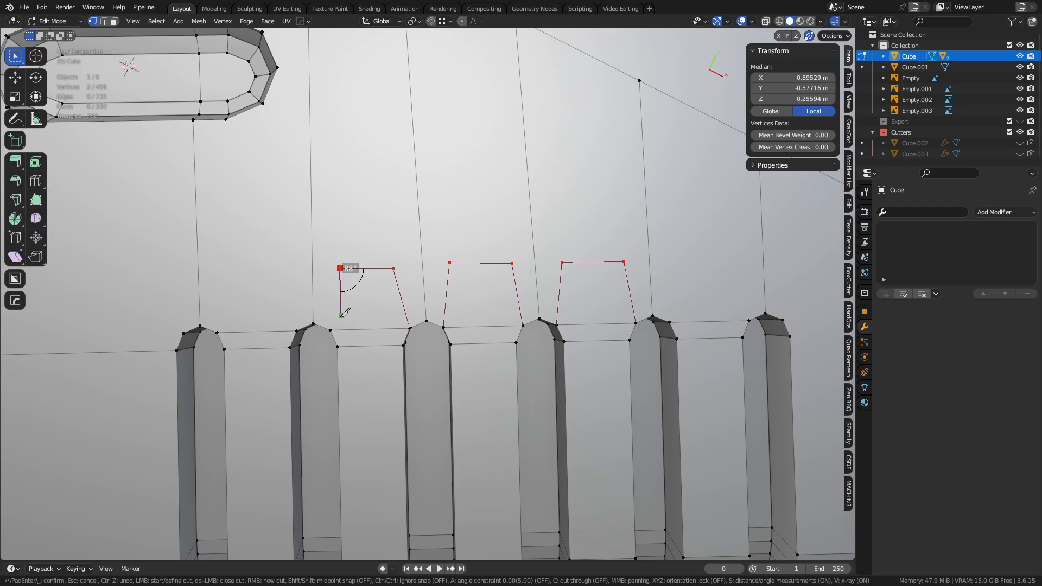
click(297, 330)
click(289, 268)
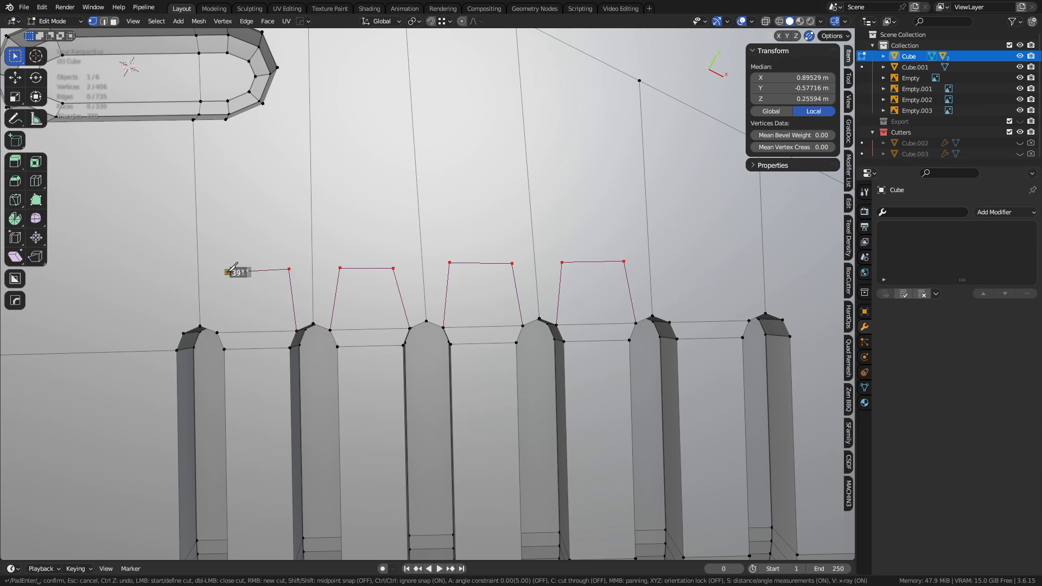
click(228, 272)
click(217, 333)
right_click(238, 332)
shift+middle_drag(575, 309, 364, 301)
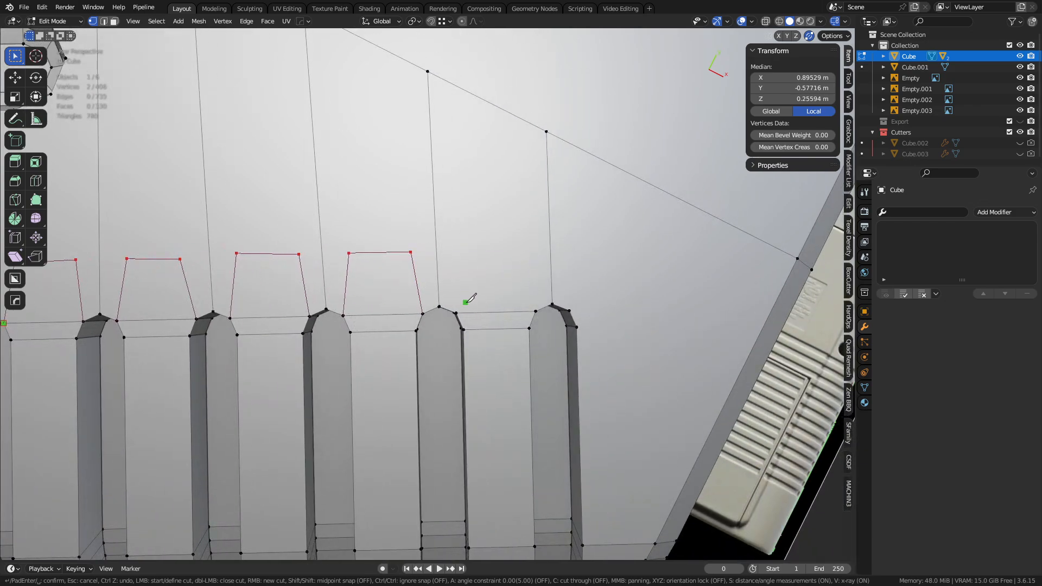
click(456, 313)
click(469, 252)
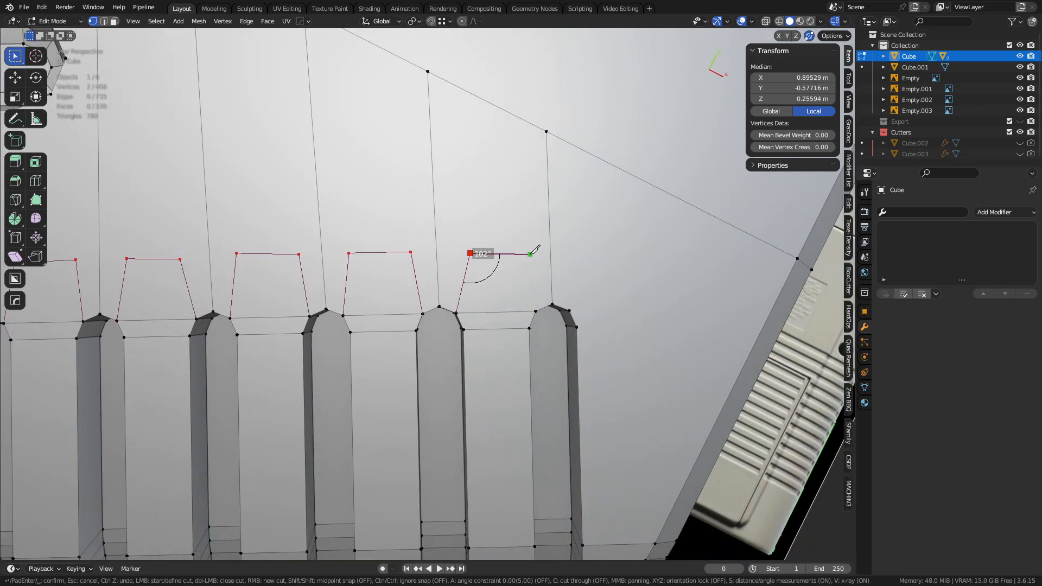
click(516, 253)
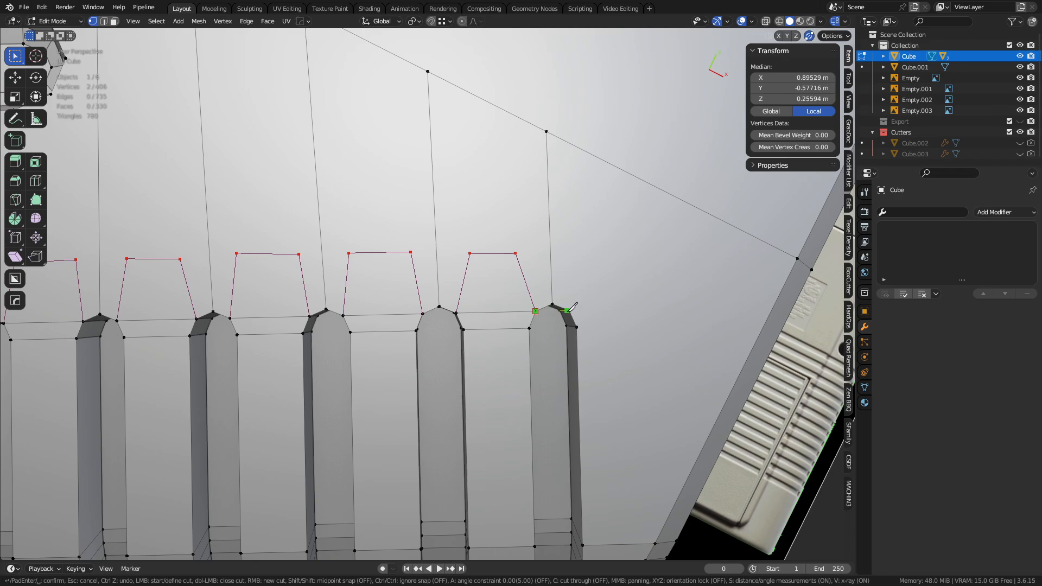
- Join the tops of the trapezoid cuts into one line reaching the outermost slot's vertical edge, and apply the knife cuts
shift+middle_drag(376, 250, 579, 292)
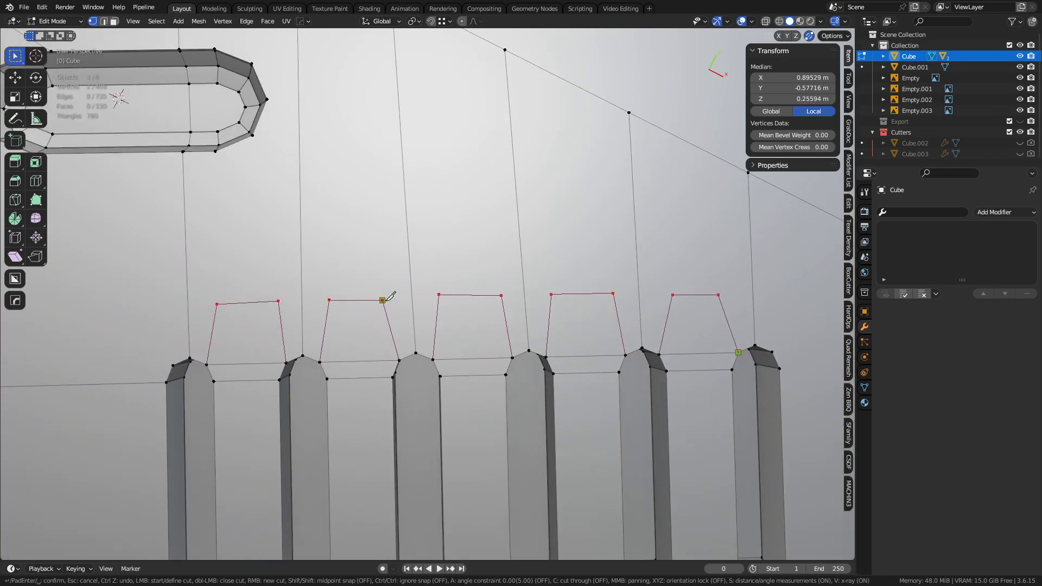
click(279, 300)
click(329, 300)
click(382, 300)
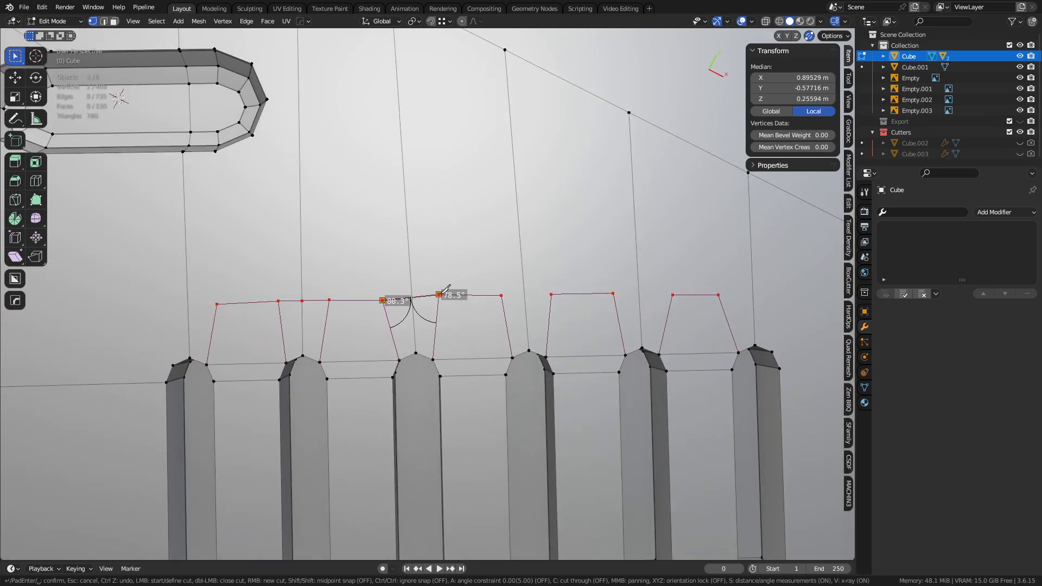
click(438, 294)
click(501, 295)
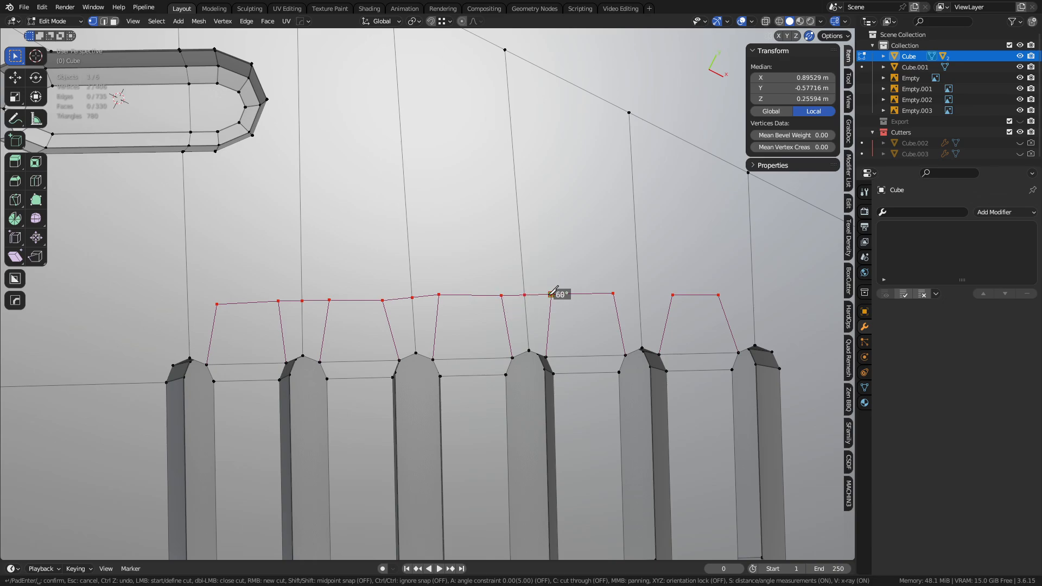
click(614, 293)
shift+middle_drag(679, 290, 535, 278)
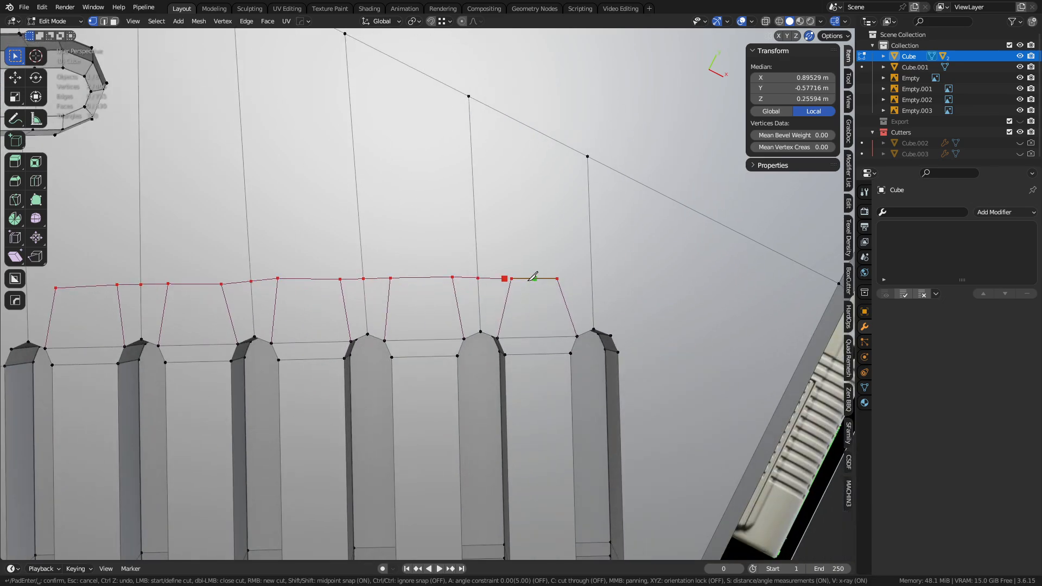
click(592, 277)
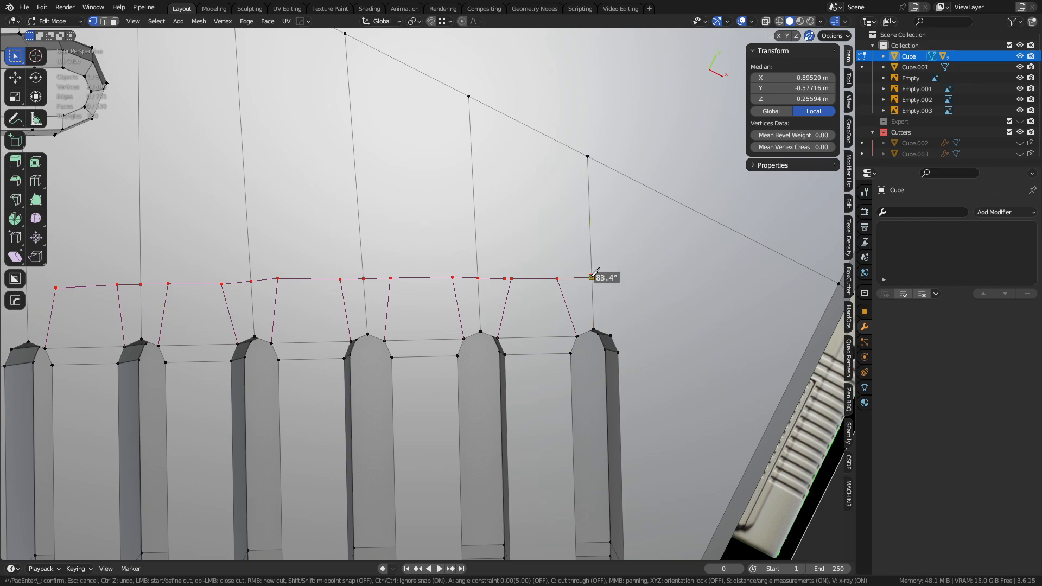
key(Return)
- Try to merge the cut vertices above the second-outermost speaker slot at their center
key(1)
shift+middle_drag(506, 327, 558, 293)
key(2)
key(1)
click(506, 243)
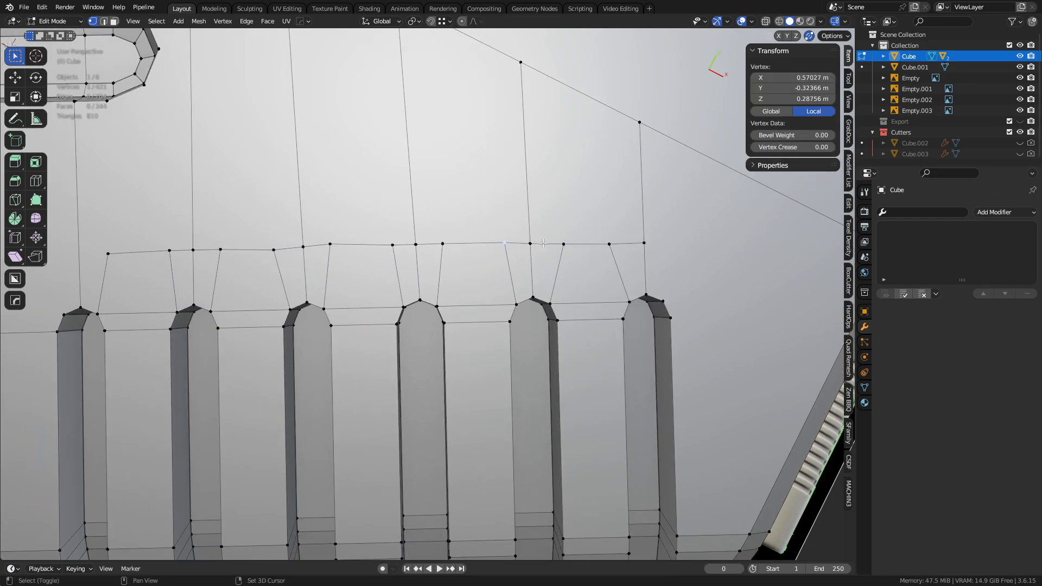
shift+click(537, 244)
key(1)
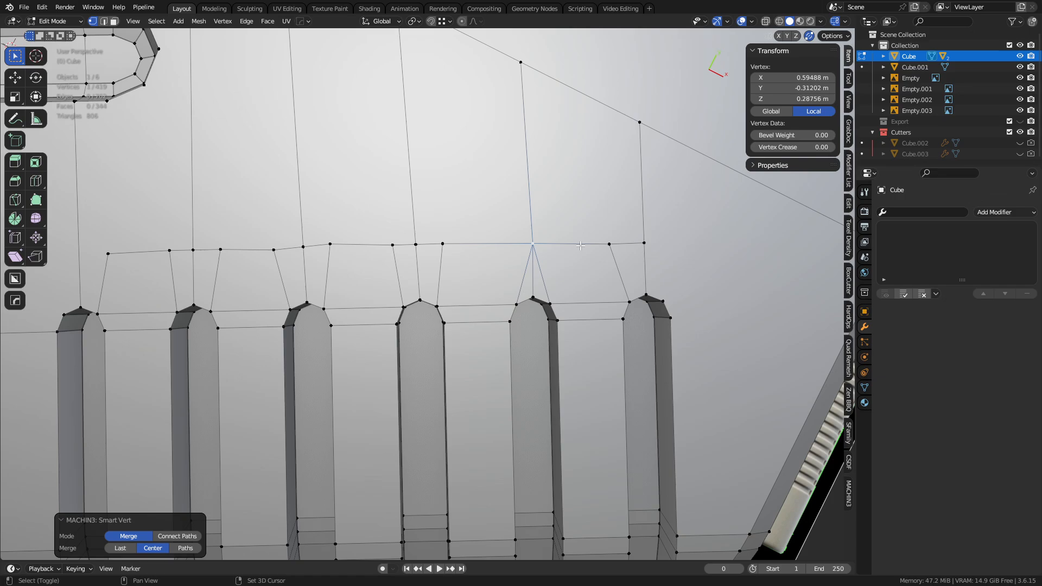
key(ctrl+z)
shift+middle_drag(273, 262, 404, 292)
key(alt+a)
key(k)
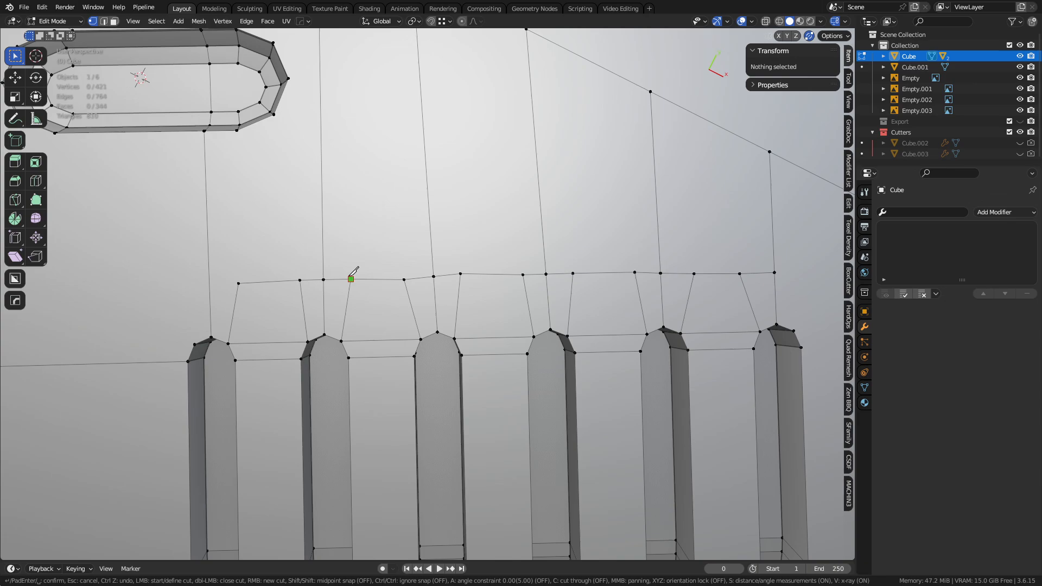
key(Escape)
- Merge each pair of trapezoid top vertices at center above the two innermost gaps between the speaker slots
click(350, 281)
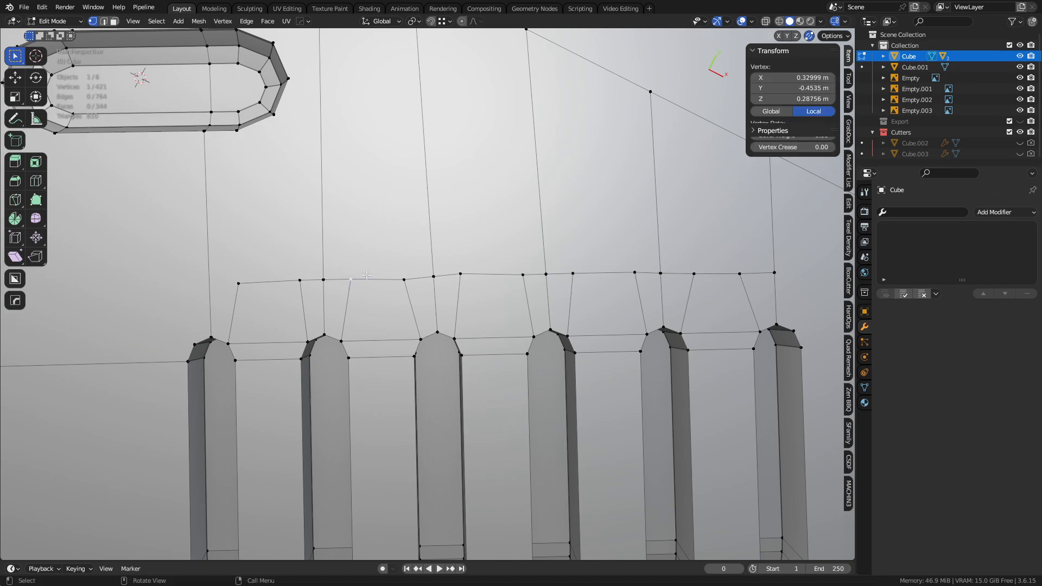
shift+click(404, 280)
key(1)
shift+middle_drag(383, 364, 417, 302)
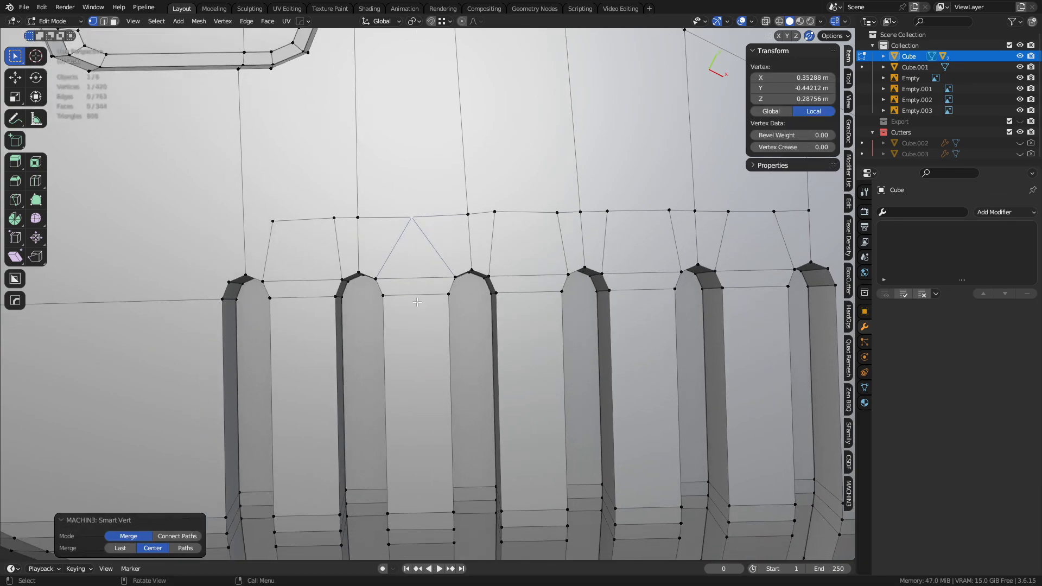
click(272, 220)
shift+click(333, 218)
key(1)
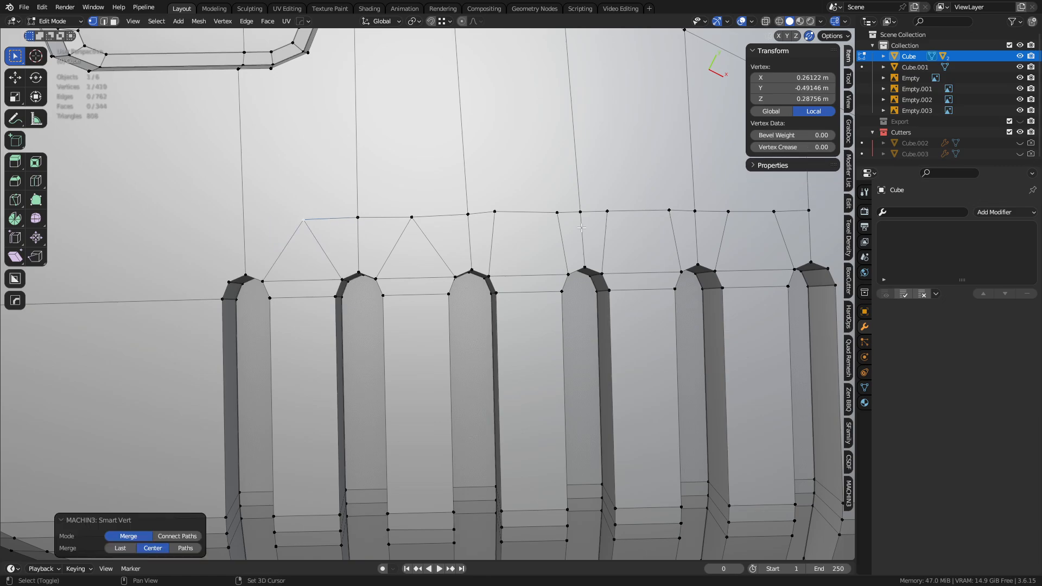
- Merge the trapezoid top vertices at center above the three outer gaps between the speaker slots
shift+middle_drag(578, 225, 461, 222)
click(418, 233)
shift+click(481, 233)
key(1)
click(443, 224)
shift+click(505, 223)
key(1)
click(565, 225)
shift+click(610, 225)
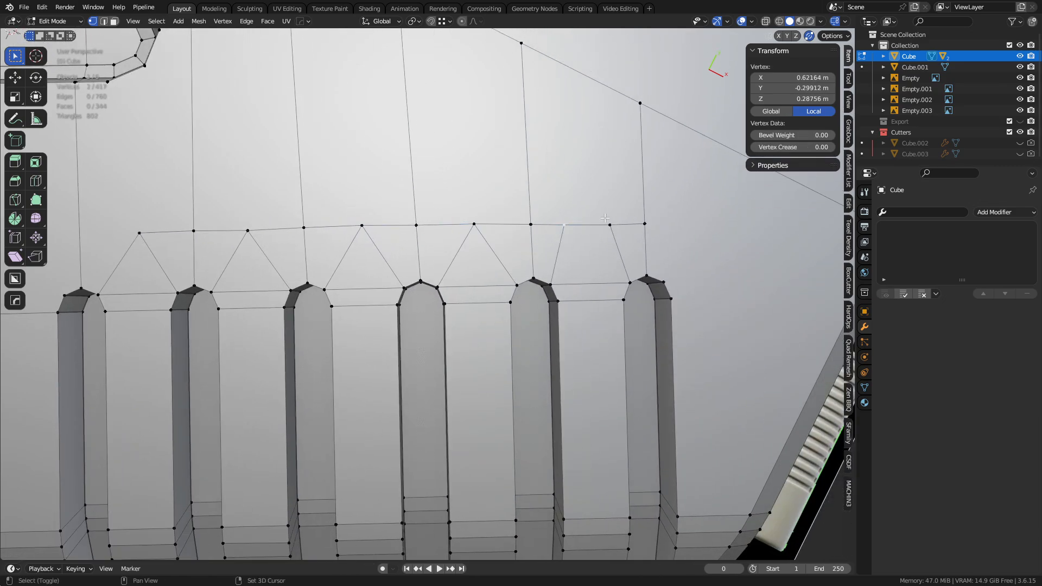
key(1)
- Knife a midpoint-snapped lengthwise cut down the gap between the two innermost speaker slots, from the upper to the lowest horizontal edge
shift+middle_drag(577, 296, 583, 285)
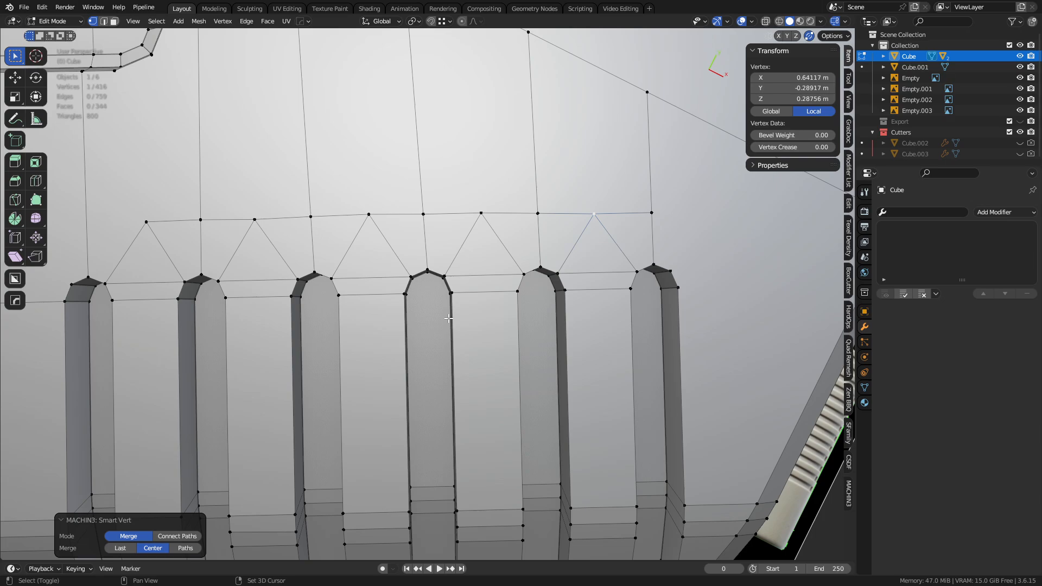
shift+middle_drag(448, 318, 593, 219)
shift+middle_drag(358, 318, 444, 265)
key(k)
key(shift)
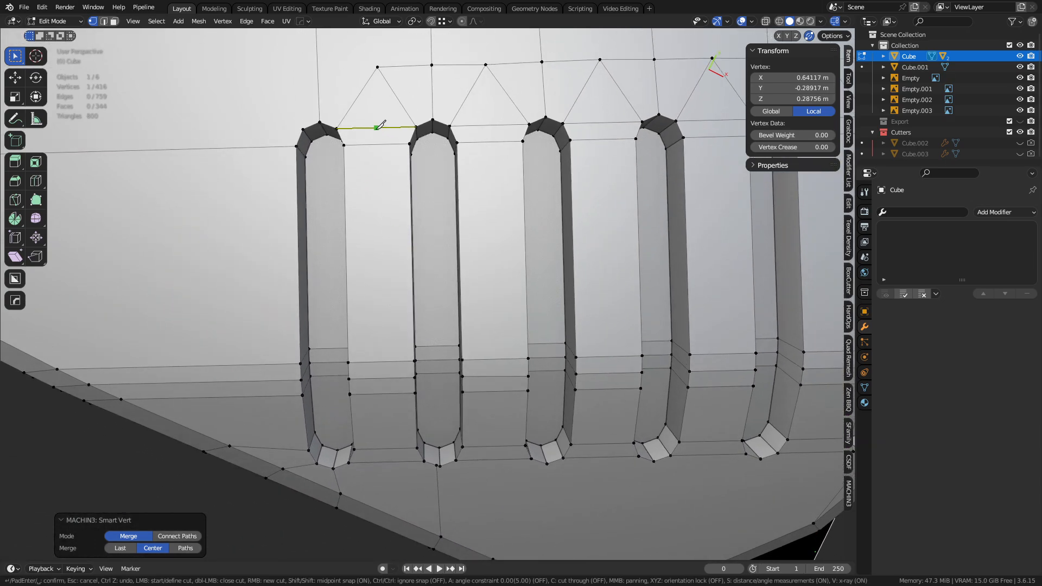
click(378, 126)
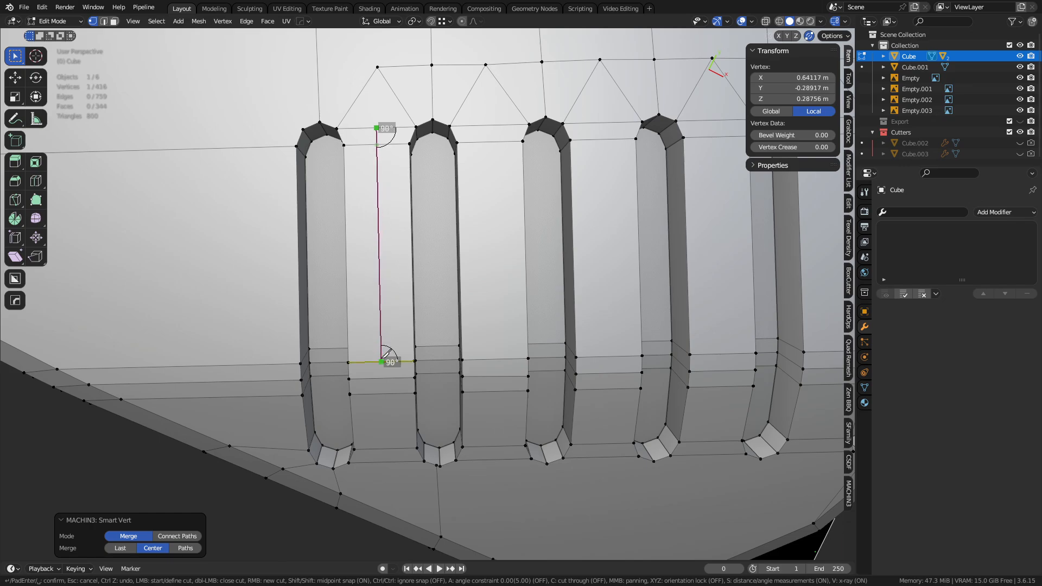
click(381, 362)
click(389, 461)
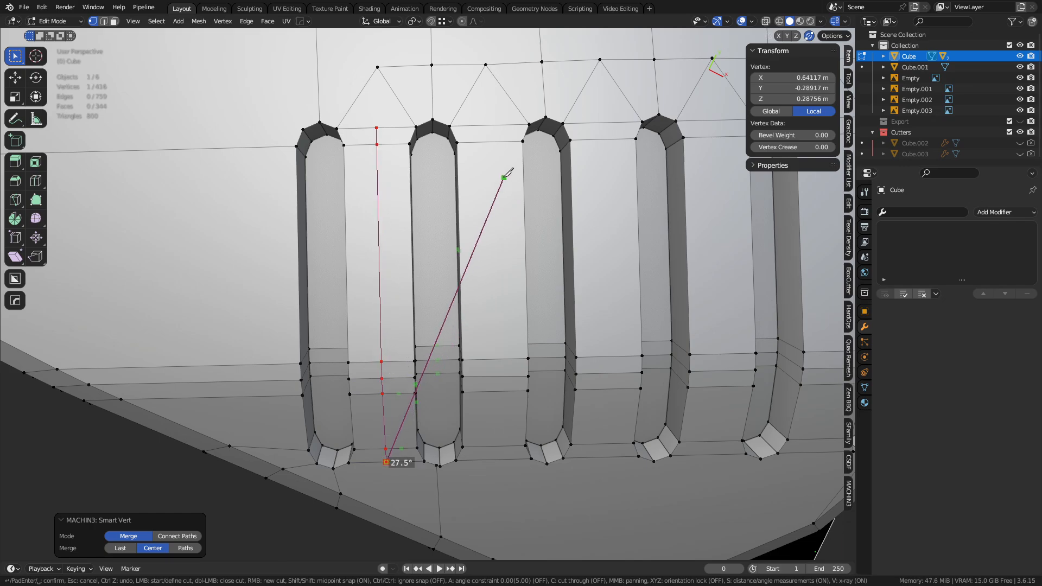
right_click(462, 178)
- Knife a midpoint-snapped lengthwise cut down the second gap from the innermost speaker slot, from the upper to the lowest horizontal edge
click(490, 125)
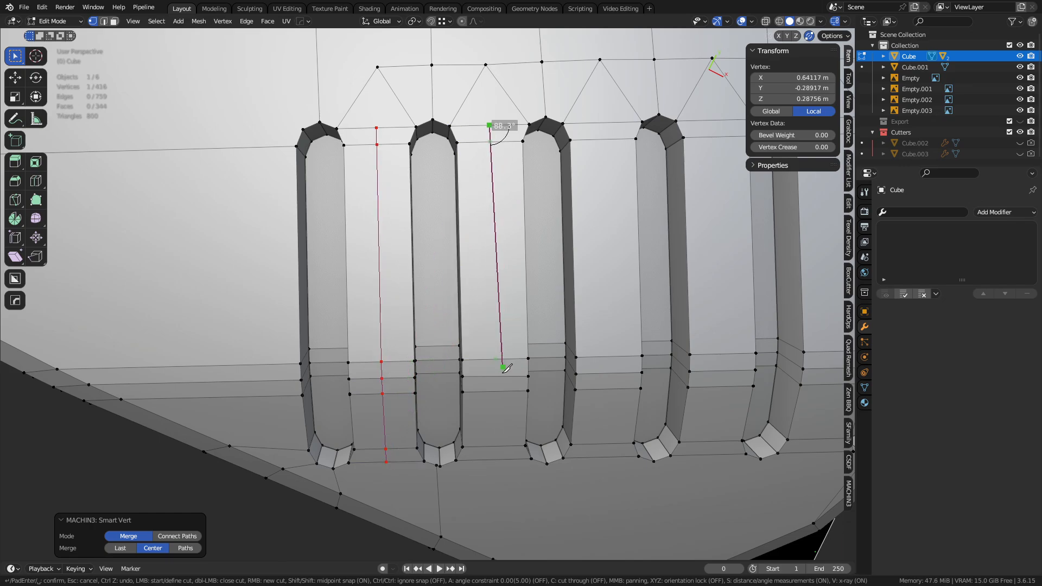
click(490, 143)
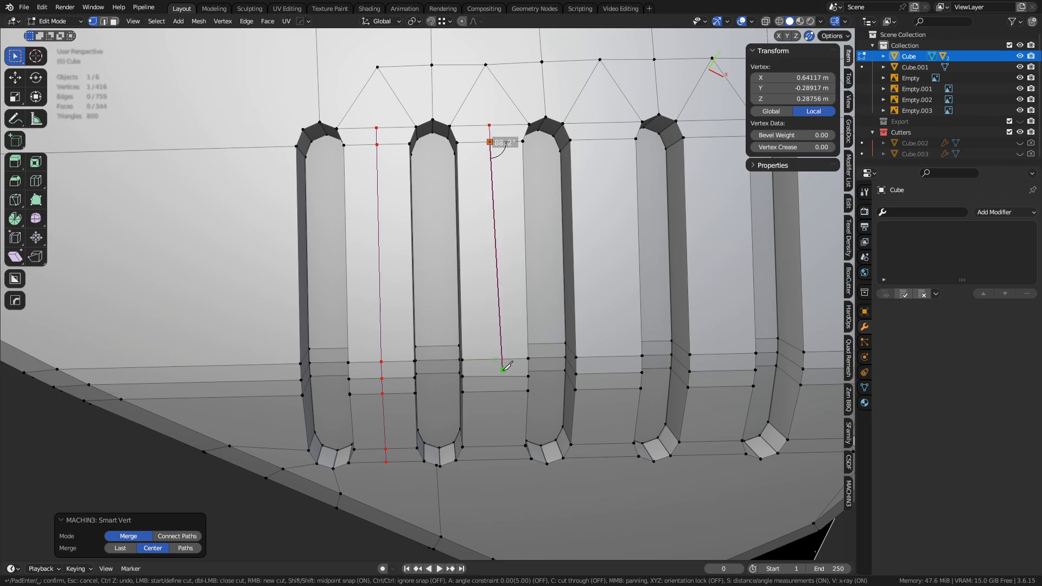
click(495, 391)
click(494, 447)
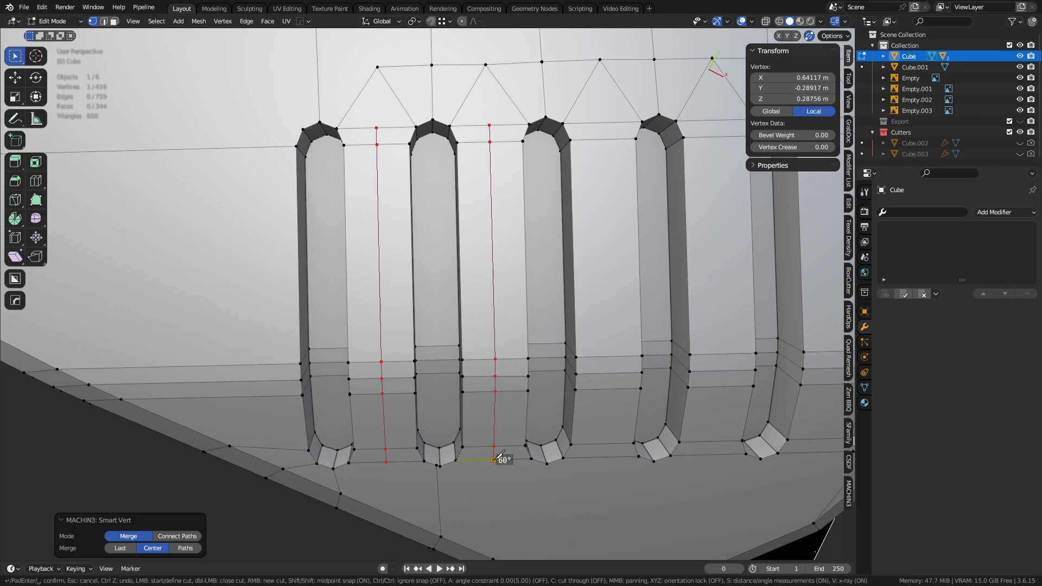
- Knife midpoint-snapped lengthwise cuts down the third and fourth gaps from the innermost speaker slot, ending on the lowest horizontal edge
middle_drag(600, 361, 426, 332)
right_click(373, 242)
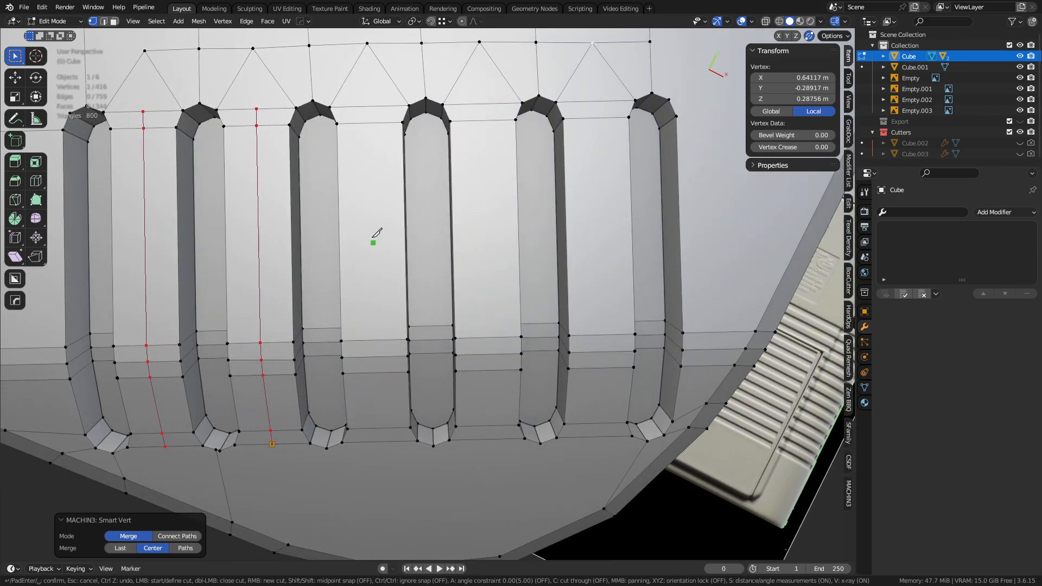
shift+click(369, 106)
shift+click(370, 123)
shift+click(374, 340)
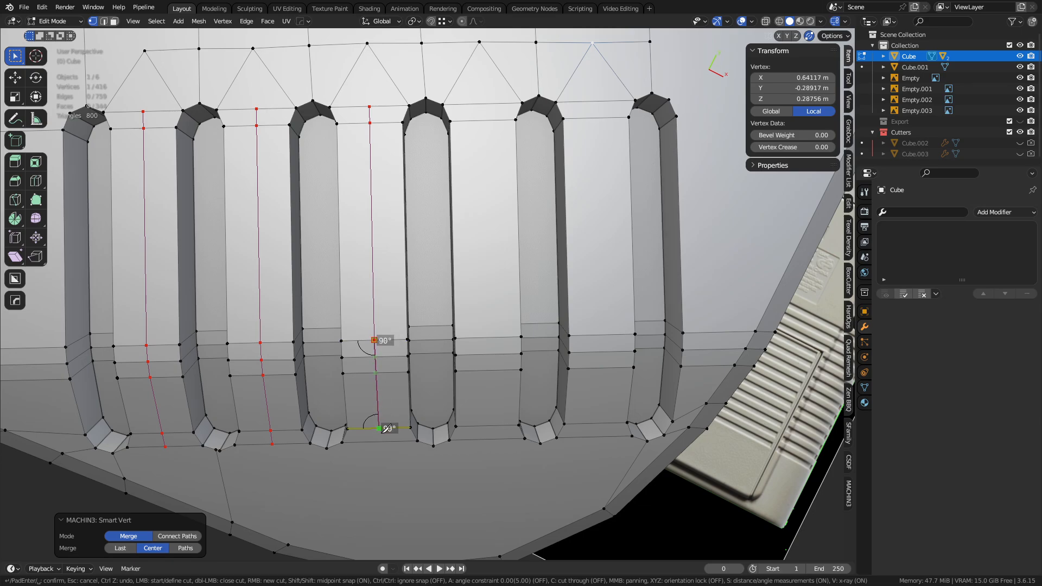
shift+click(379, 442)
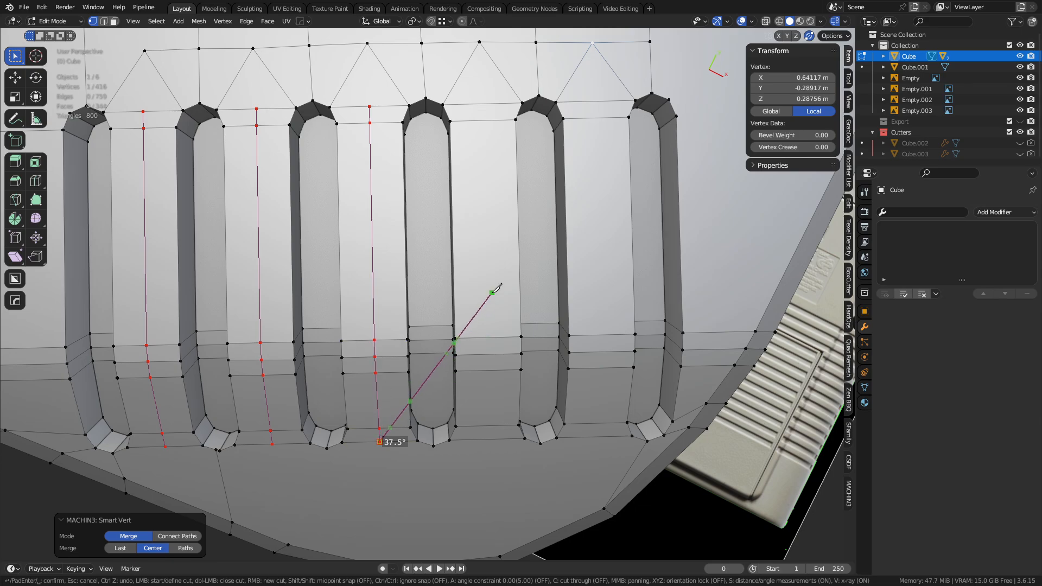
shift+click(482, 104)
shift+click(488, 337)
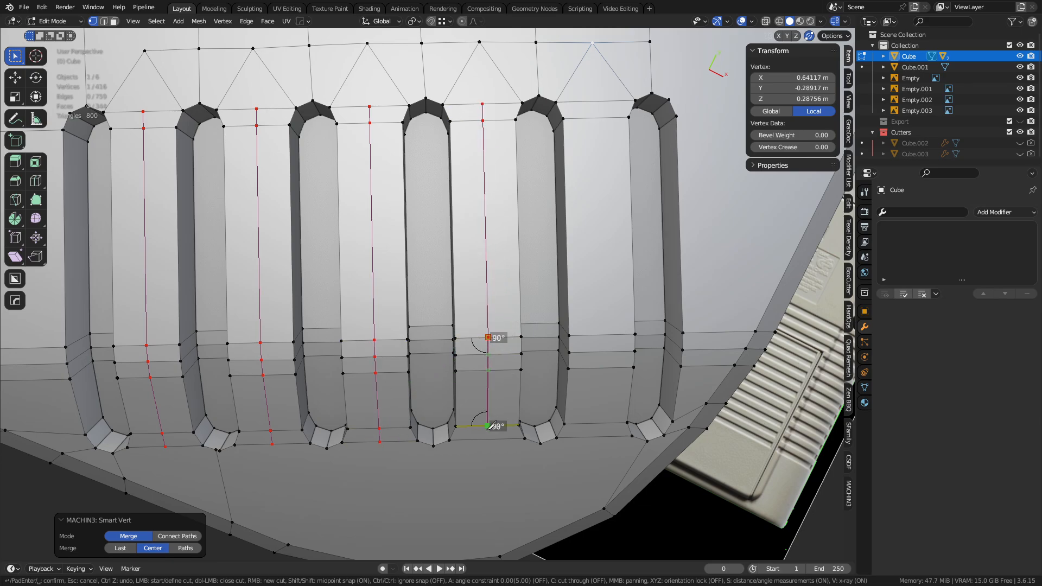
shift+click(487, 439)
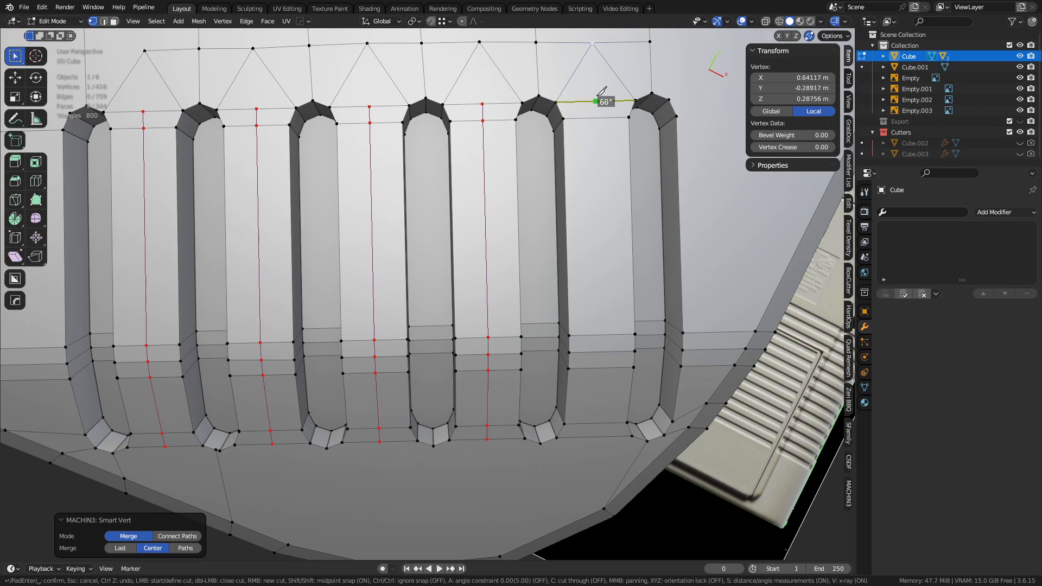
- Knife a midpoint-snapped lengthwise cut down the gap between the two outermost speaker slots and apply all the gap cuts
shift+click(597, 118)
shift+click(602, 336)
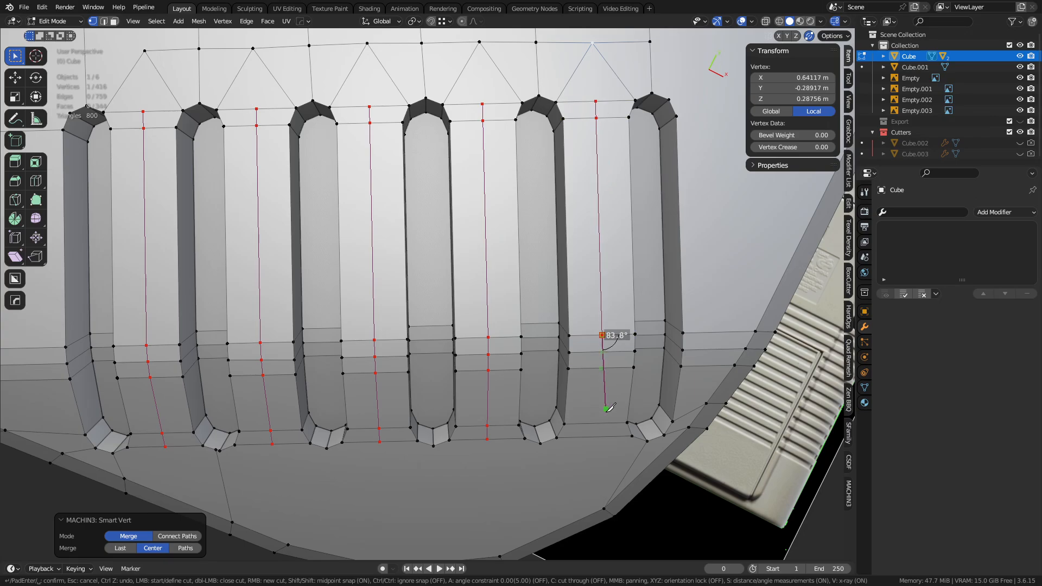
shift+click(594, 437)
middle_drag(608, 257, 510, 228)
key(Return)
- Knife from the trapezoid tip above the innermost gap across to a point beyond the innermost slot, and back to that slot's upper corner
scroll(473, 219, down, 3)
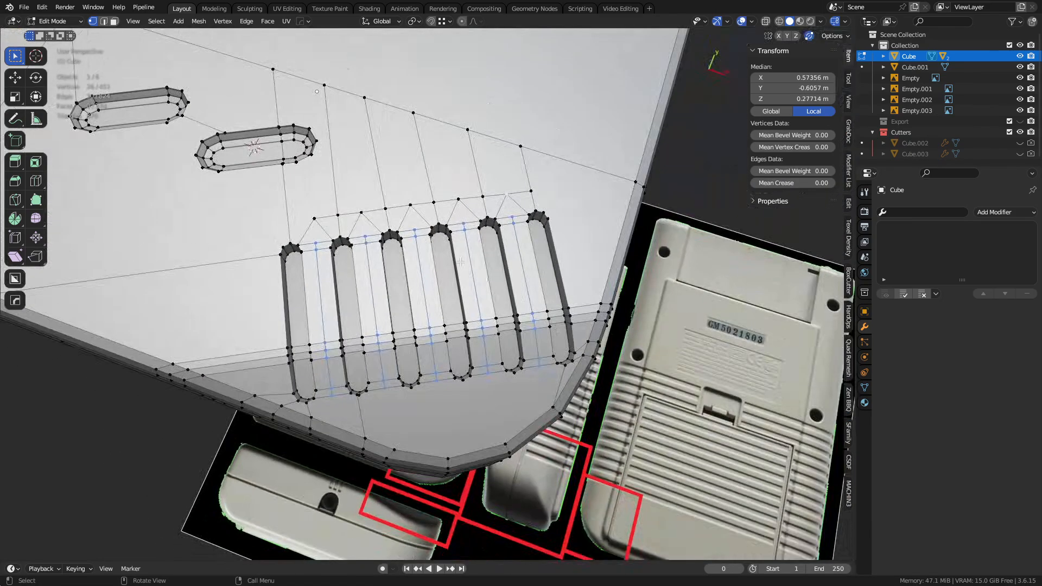
shift+middle_drag(320, 255, 507, 358)
mouse_move(506, 358)
middle_down()
mouse_move(490, 357)
mouse_move(502, 369)
mouse_move(494, 353)
middle_up()
scroll(608, 311, up, 2)
key(a)
key(a)
scroll(608, 311, up, 3)
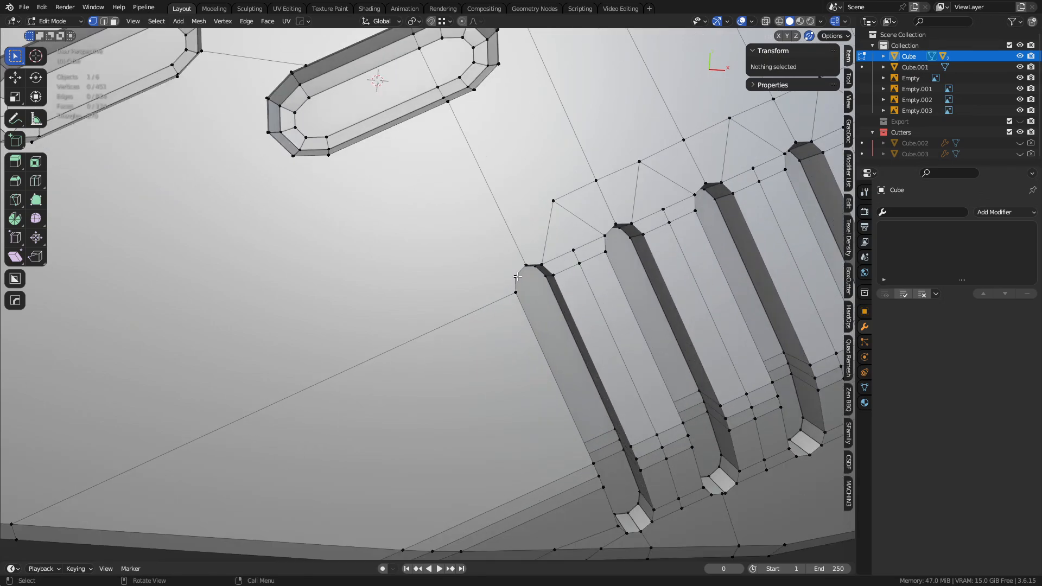
key(k)
click(544, 205)
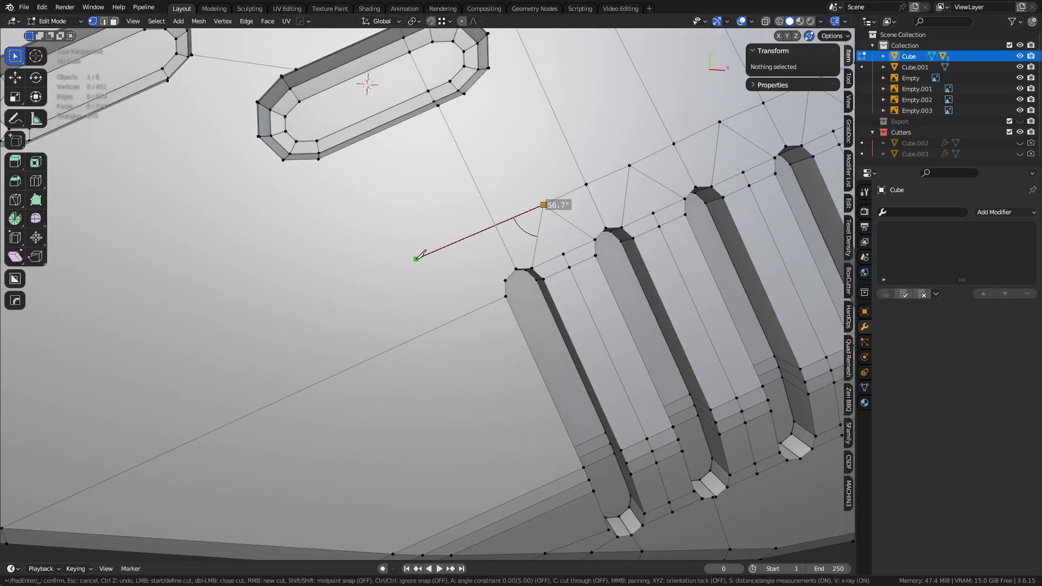
click(444, 251)
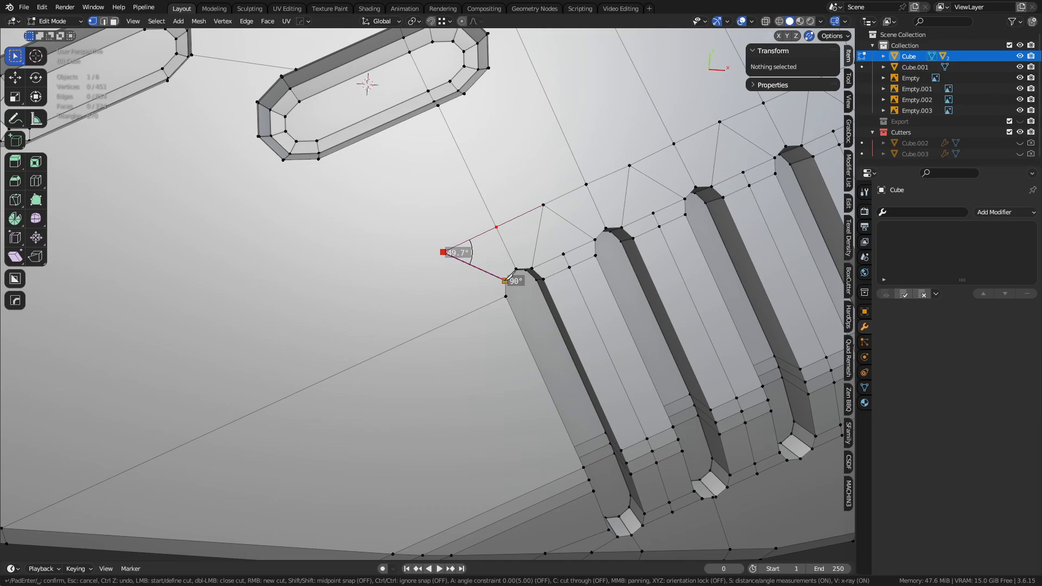
click(506, 280)
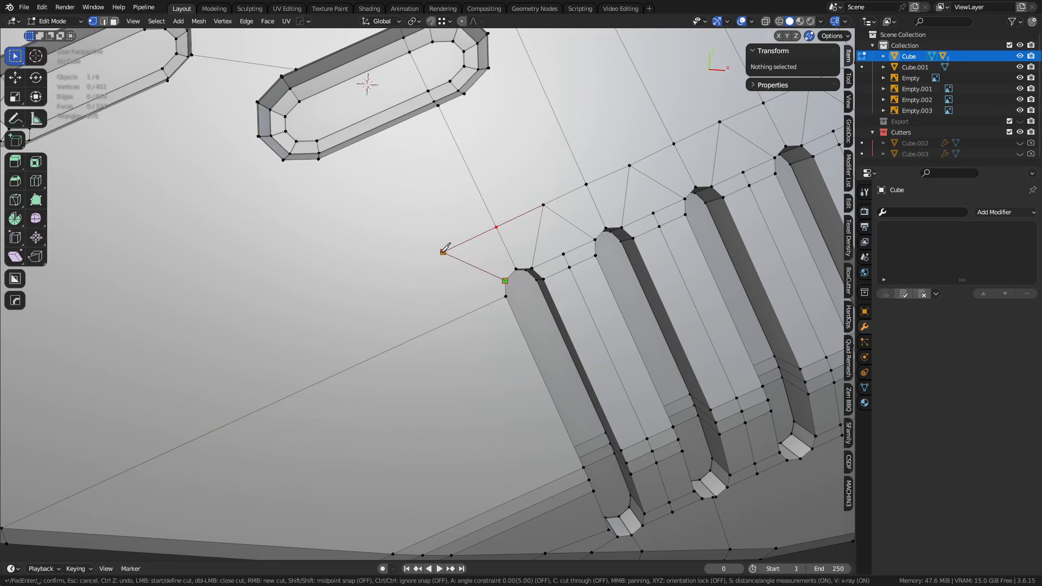
- Knife a lengthwise cut beside the innermost slot, from the point beyond its upper corner down across the three horizontal edges
middle_drag(478, 302, 407, 360)
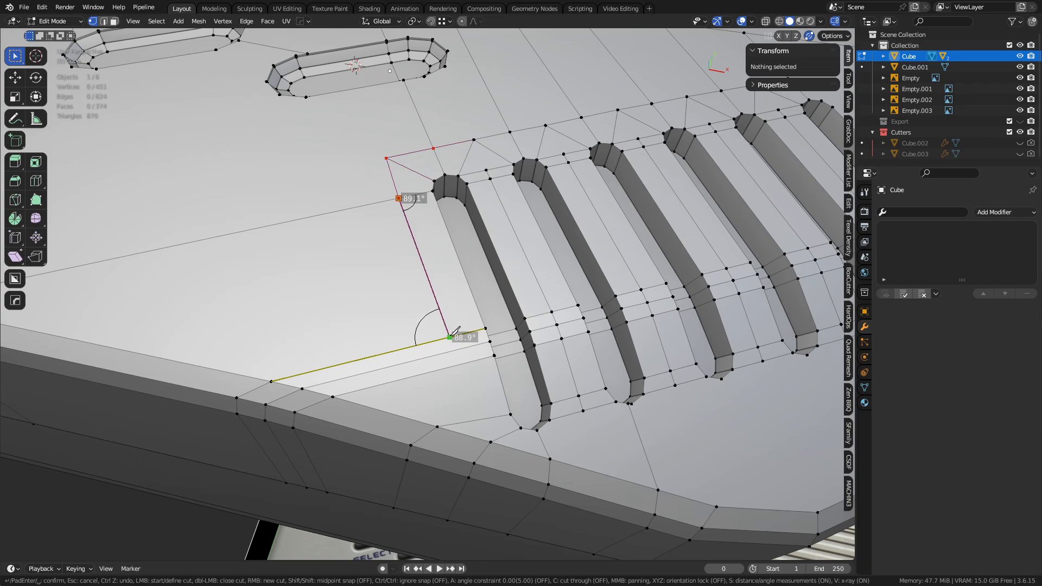
click(451, 337)
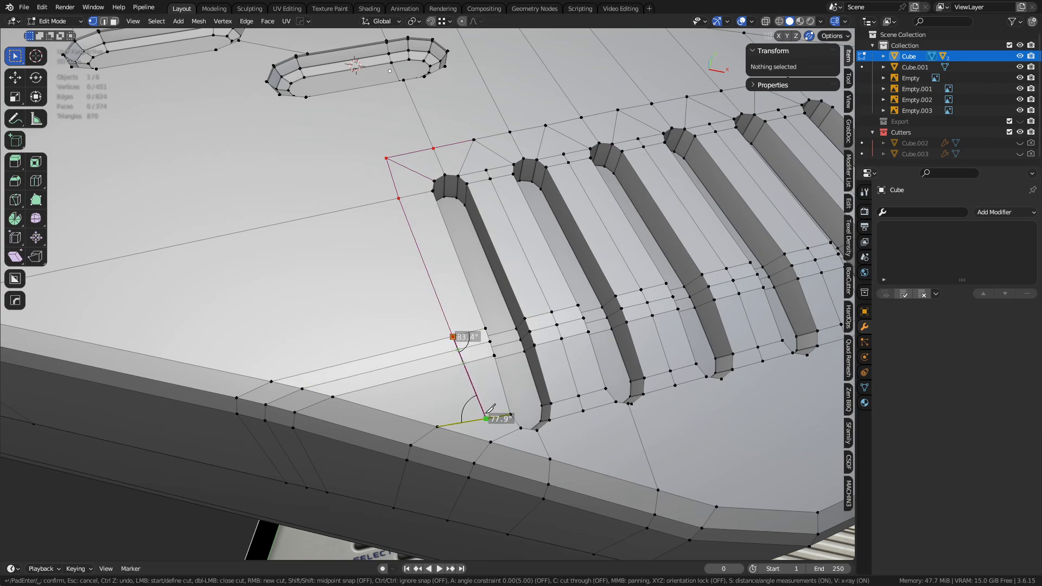
click(463, 363)
key(Return)
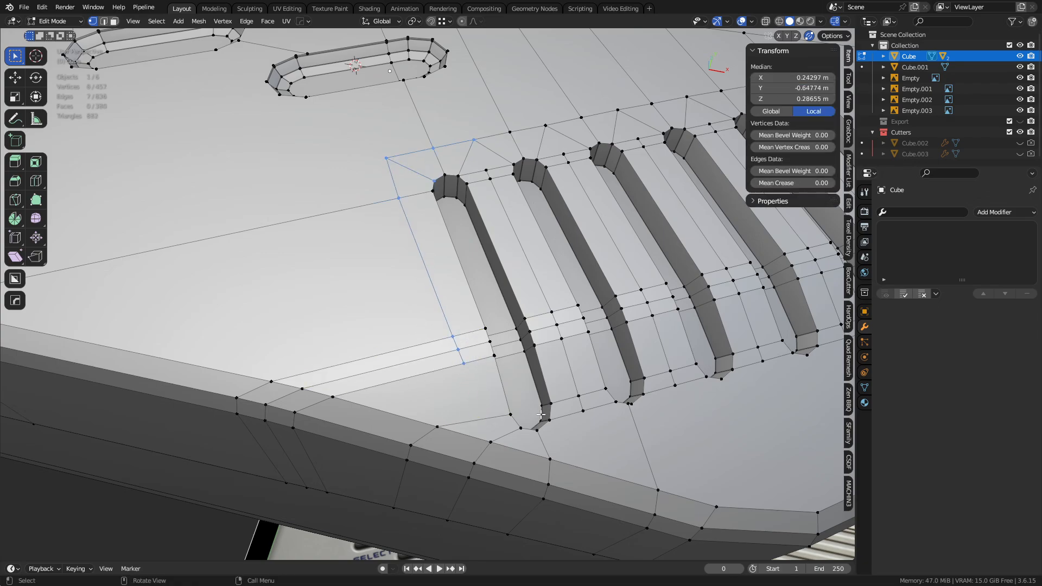
- Vertex-slide the new cut's points beside the innermost slot's upper end, sliding the corner point by a factor of 0.424
shift+middle_drag(588, 329, 344, 249)
click(362, 220)
key(g)
key(g)
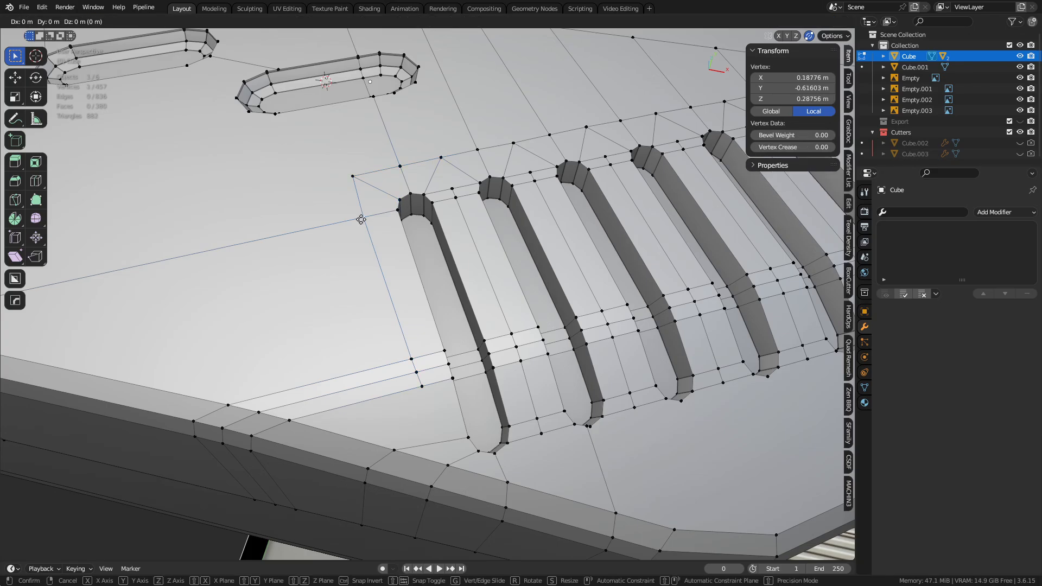
click(472, 229)
- Knife from the point above the outermost slot to a corner point beyond it, continuing down beside the slot across the three horizontal edges
shift+middle_drag(515, 289, 339, 291)
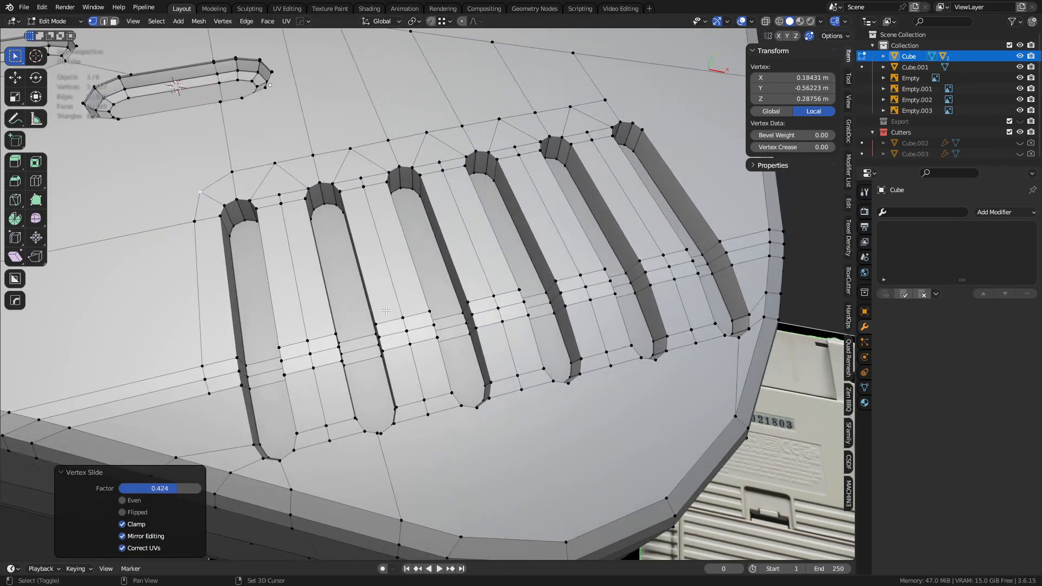
middle_drag(760, 272, 471, 242)
key(alt+a)
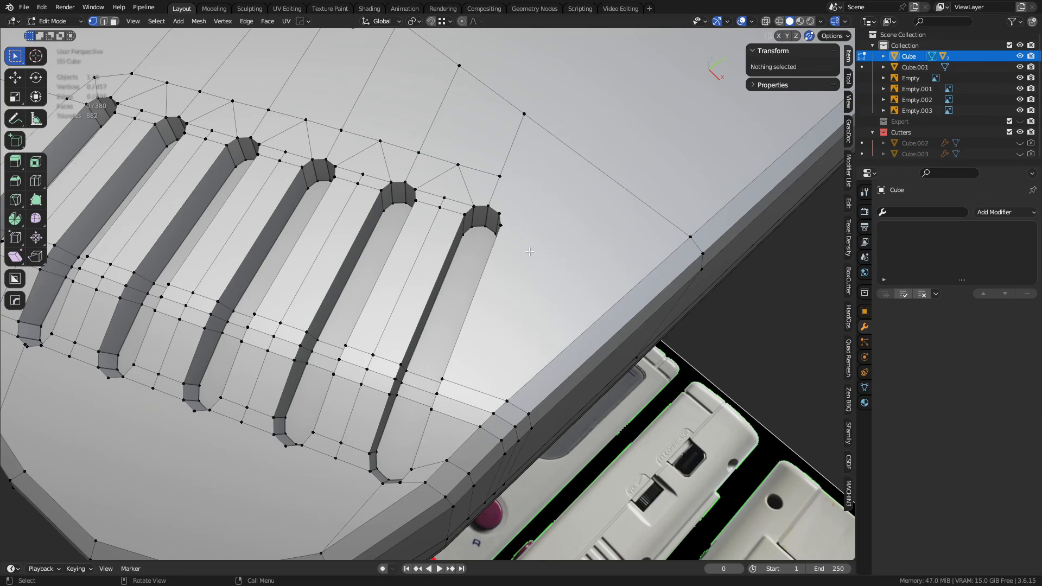
key(k)
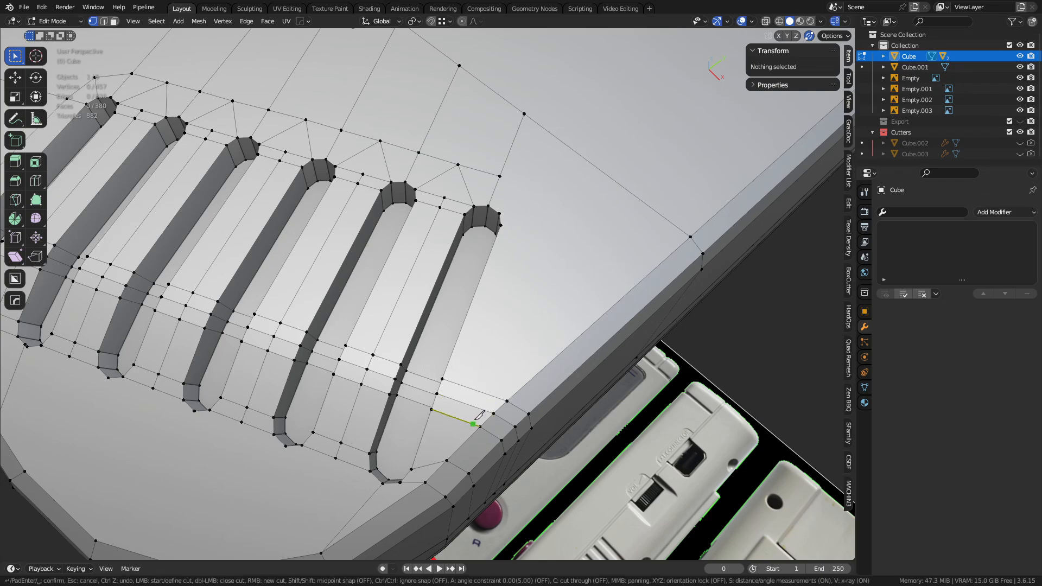
click(500, 177)
click(542, 201)
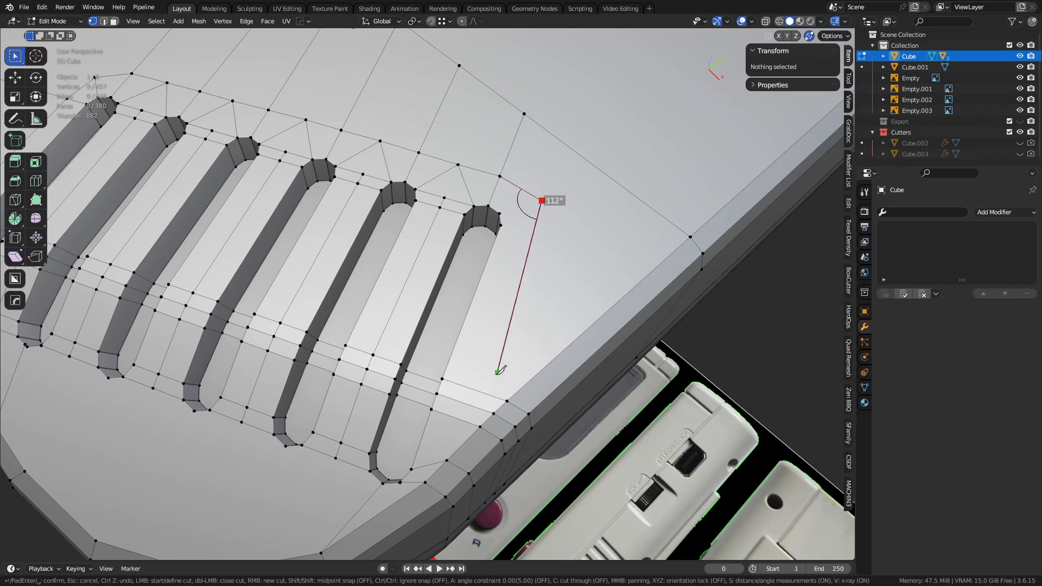
click(460, 419)
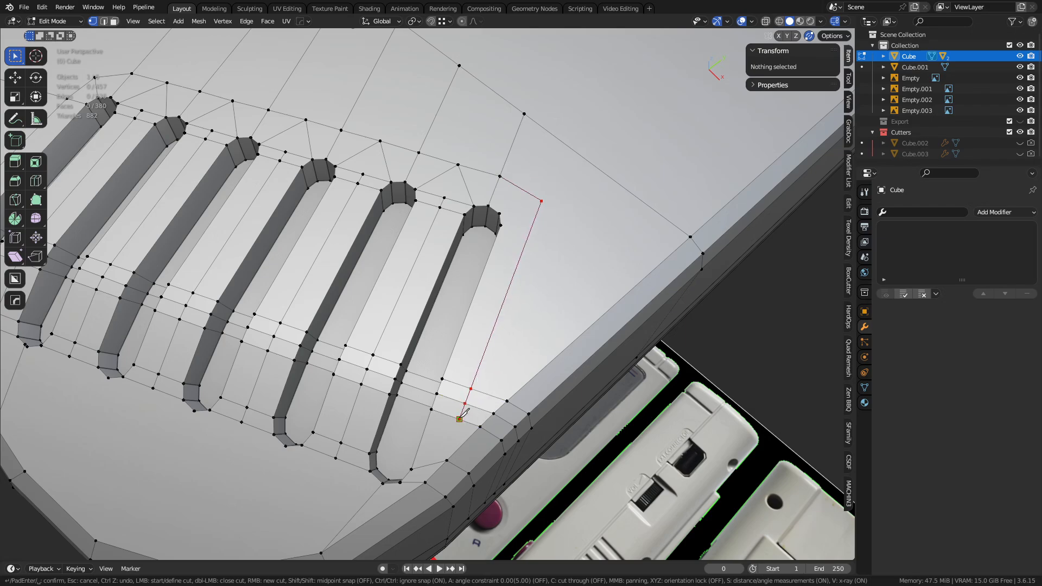
- Knife from the outermost slot's upper corner to the cut's corner point, and from its side vertex across to the shell's bevel edge
click(500, 213)
click(541, 201)
right_click(541, 200)
click(500, 225)
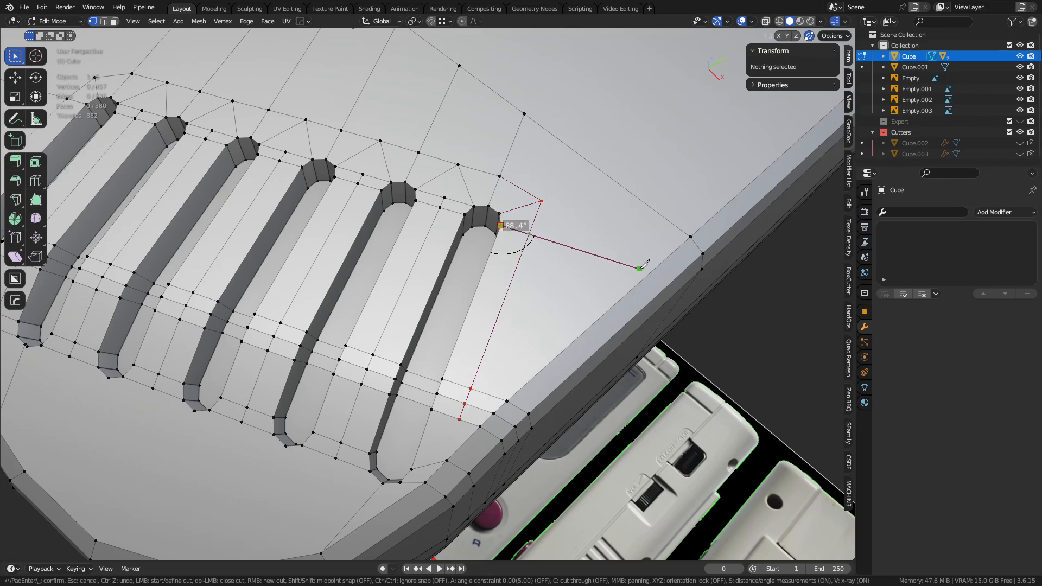
click(644, 279)
right_click(643, 279)
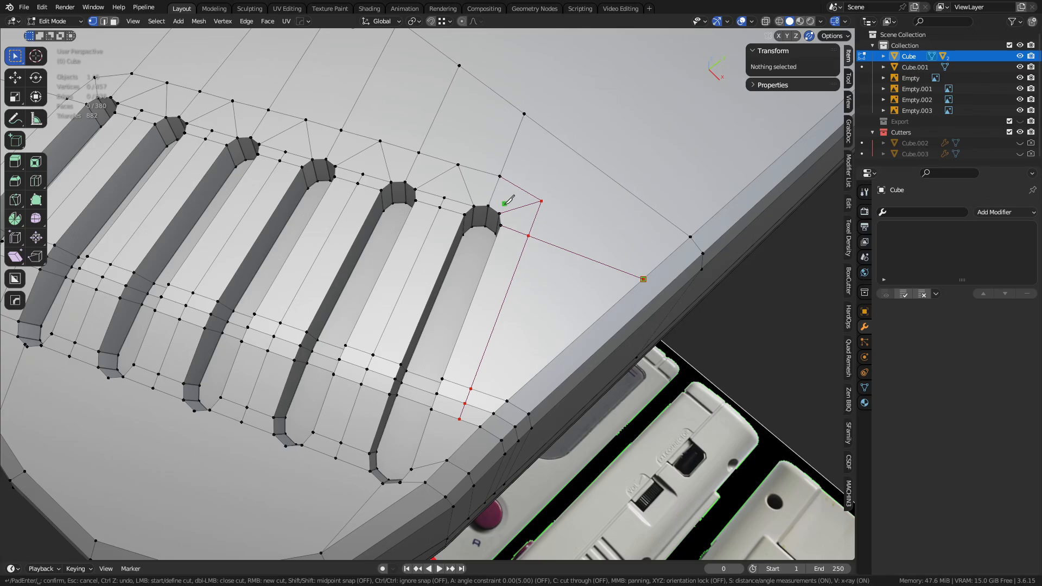
middle_drag(507, 207, 315, 267)
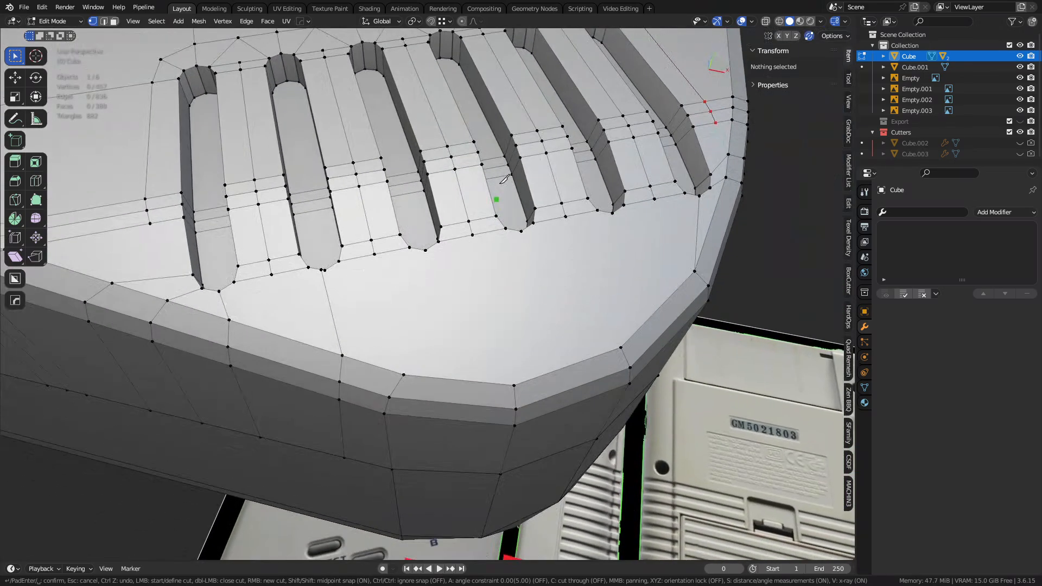
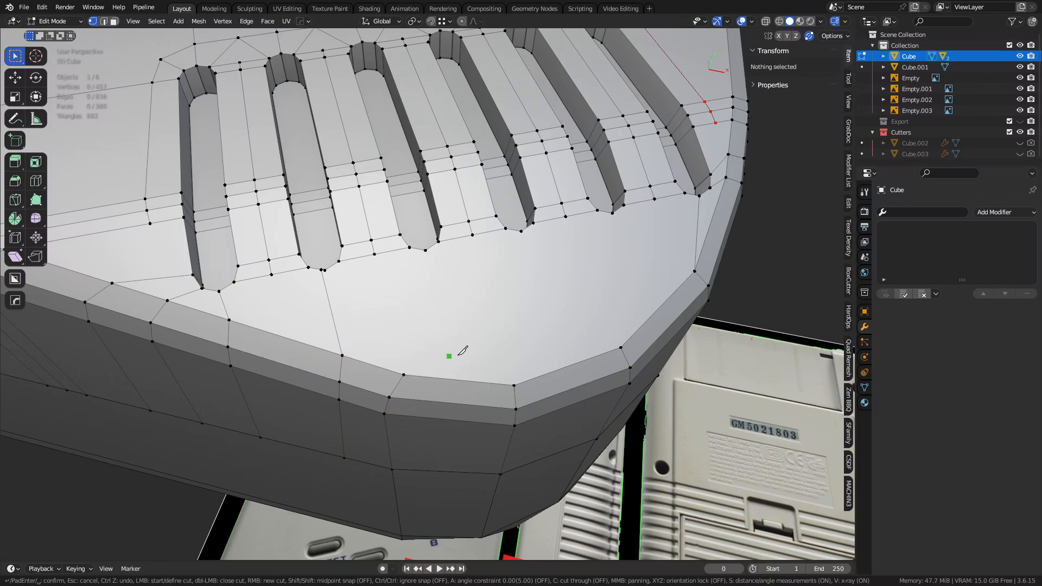
middle_drag(462, 350, 272, 274)
middle_drag(357, 332, 460, 323)
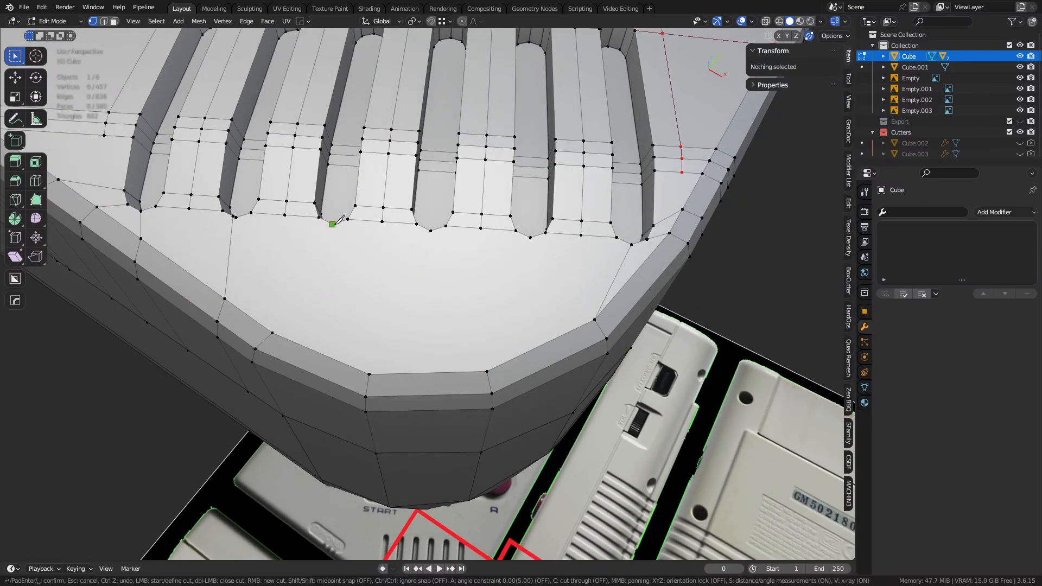
middle_drag(331, 232, 293, 261)
key(space)
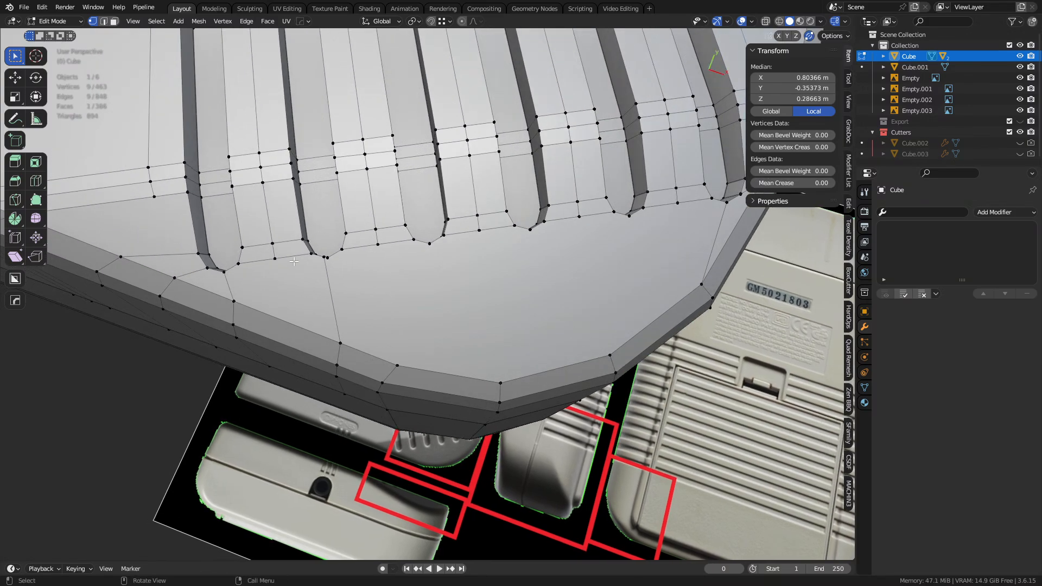
- Merge the two nearly coincident vertices at the lower tip of the second-innermost slot and clear the selection
click(322, 258)
shift+click(328, 258)
key(1)
key(a)
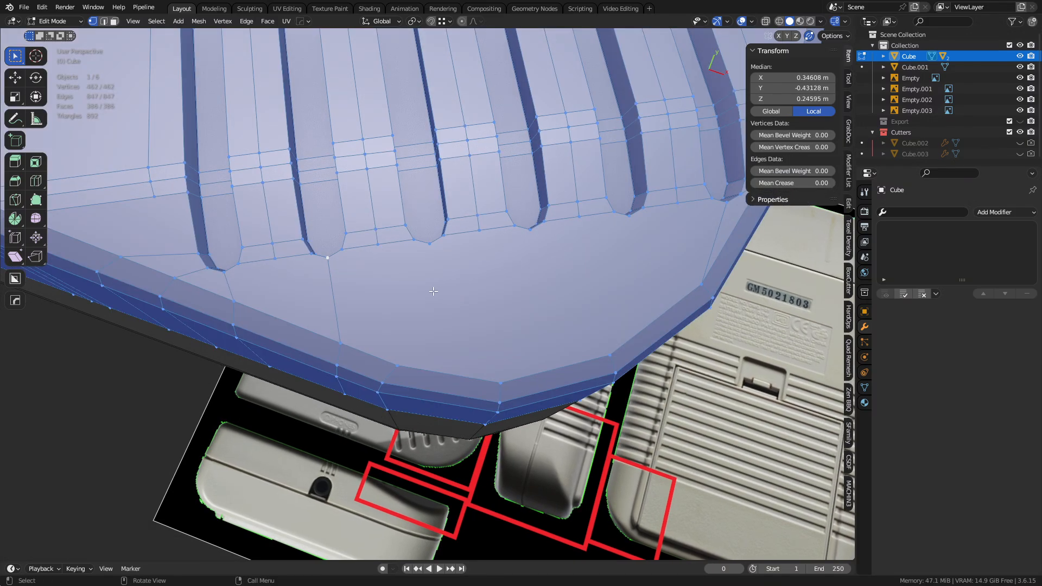
key(alt+a)
- Knife edges from the lower tips of the third, fourth and fifth slots to the three nearest bevel vertices on the rounded corner
key(k)
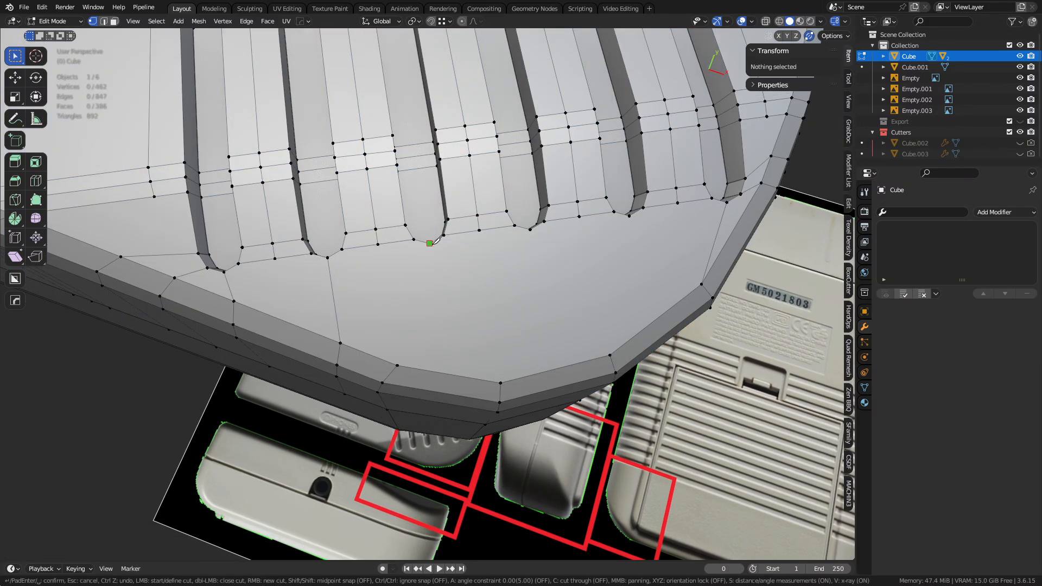
click(429, 243)
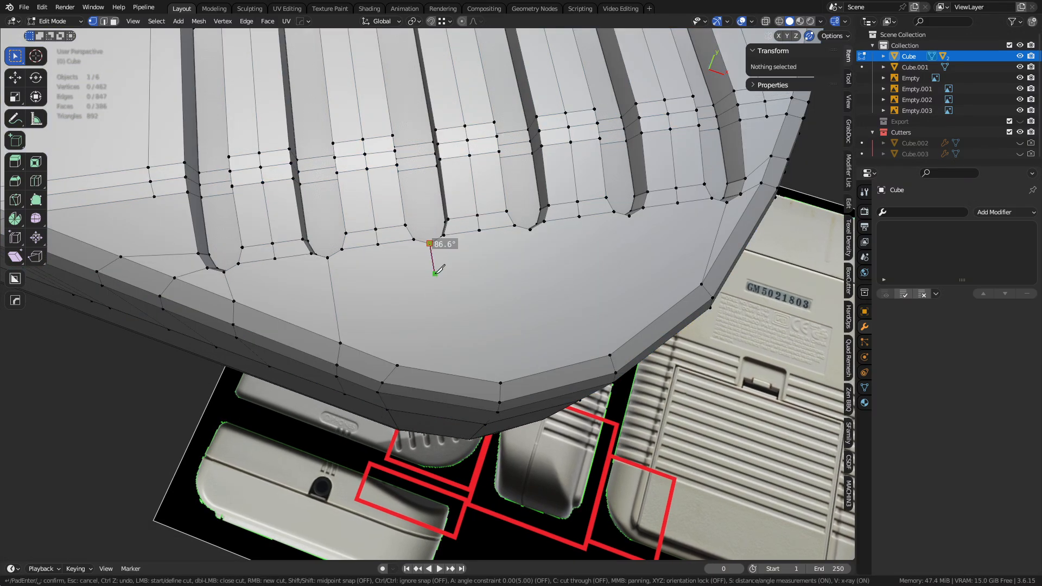
double_click(397, 365)
click(530, 229)
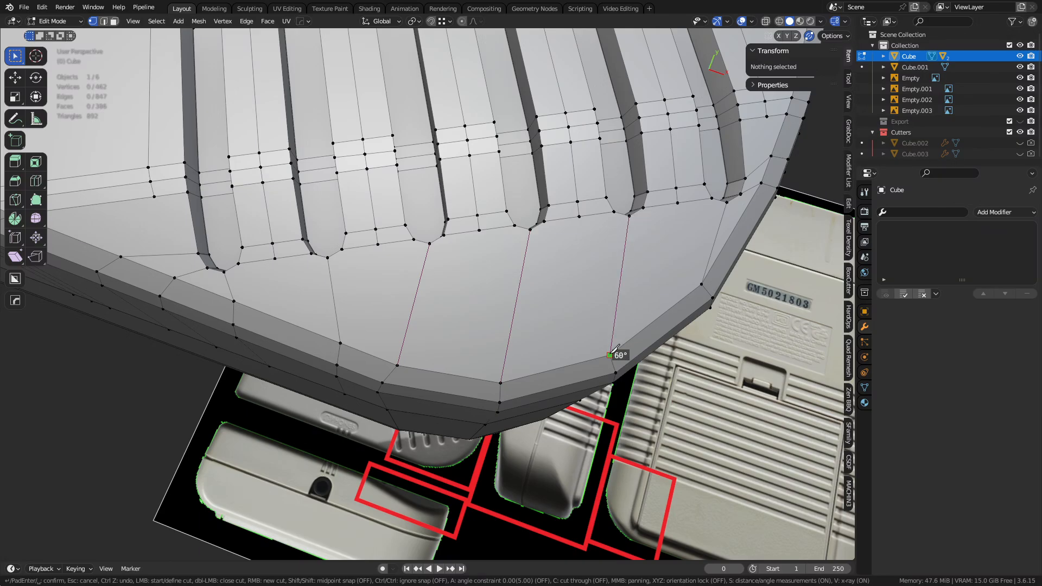
middle_drag(617, 349, 602, 299)
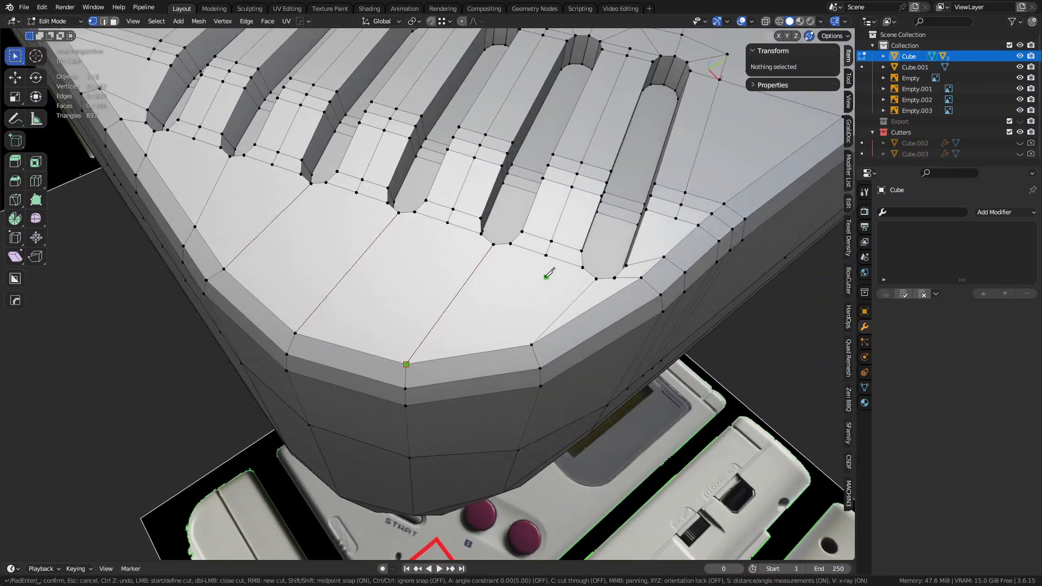
key(Return)
- Try a knife path linking the rib midpoints on both sides of the second slot, with branches to the two nearby bevel vertices
middle_drag(350, 277, 396, 293)
key(a)
key(a)
key(k)
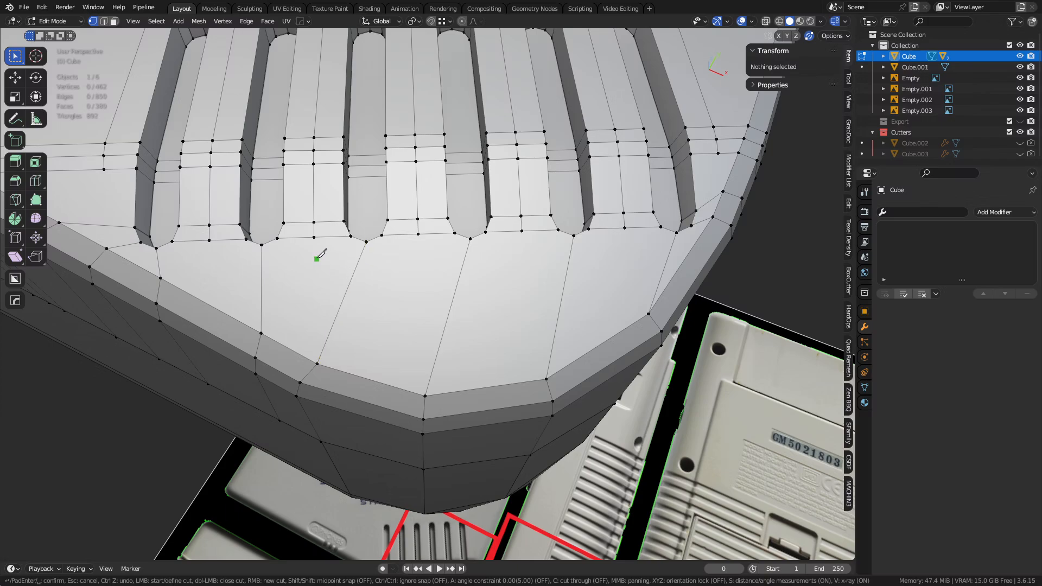
click(315, 237)
click(304, 293)
click(215, 273)
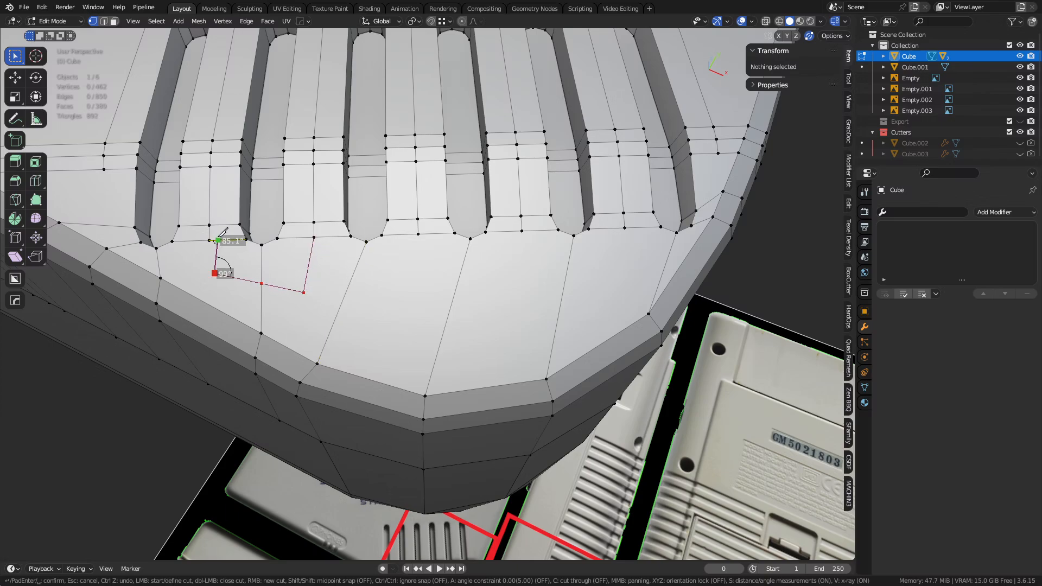
click(214, 274)
click(161, 278)
right_click(160, 278)
click(304, 293)
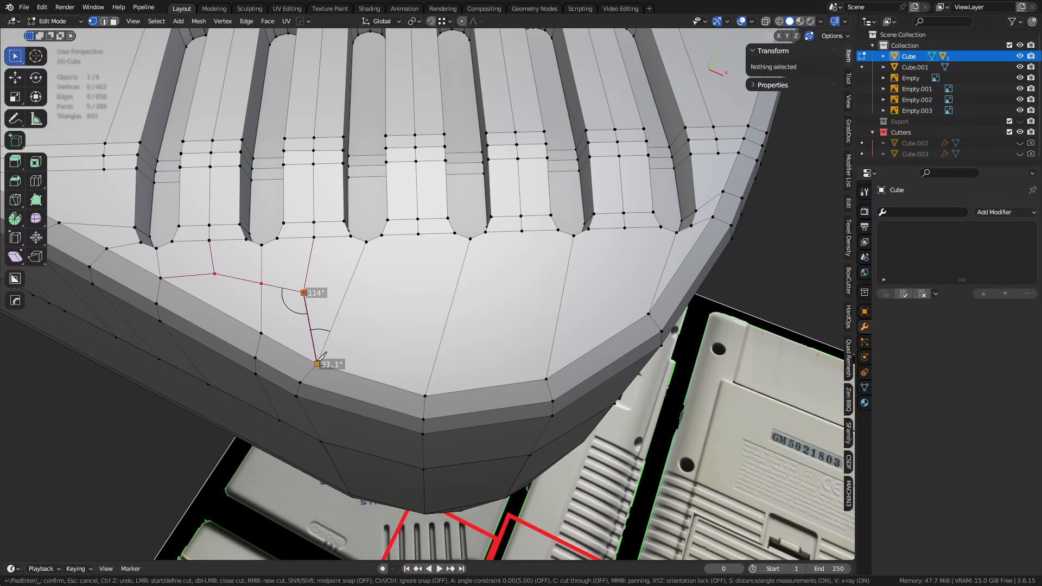
click(318, 364)
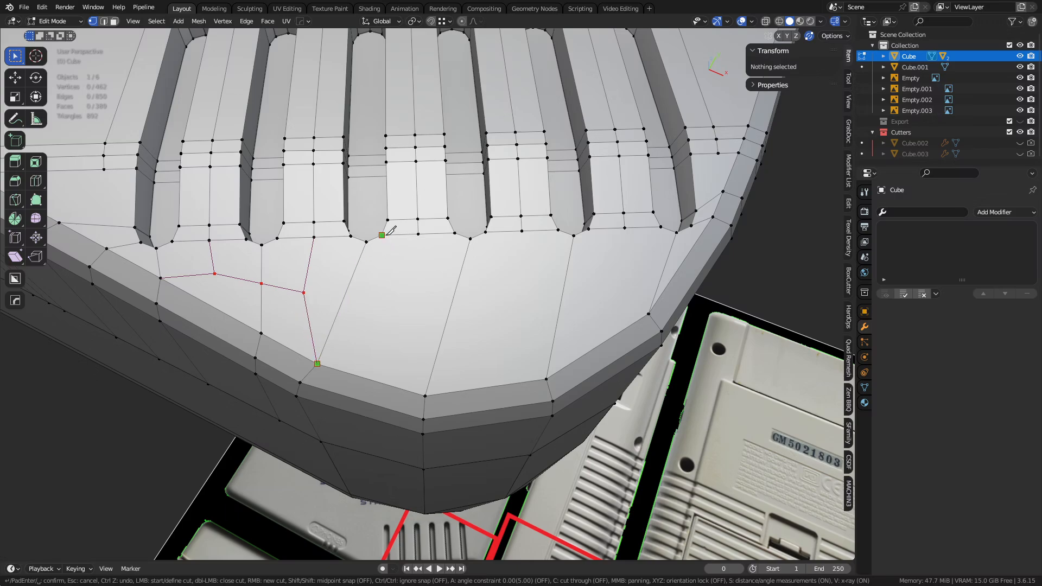
click(383, 235)
right_click(370, 298)
key(Return)
- Dissolve the newly cut edges around the second slot's lower tip
ctrl+click(312, 302)
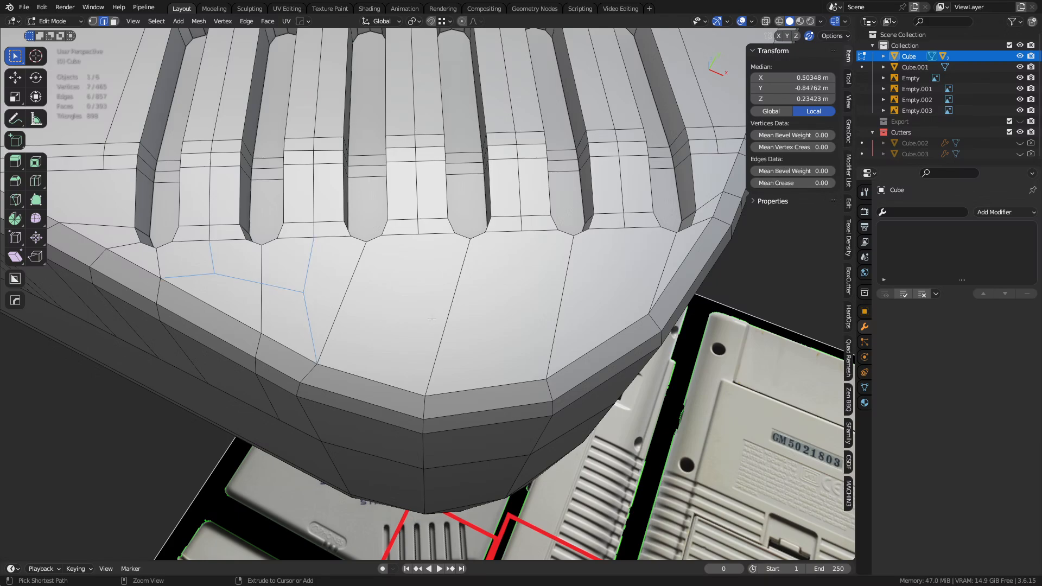
key(ctrl+x)
key(1)
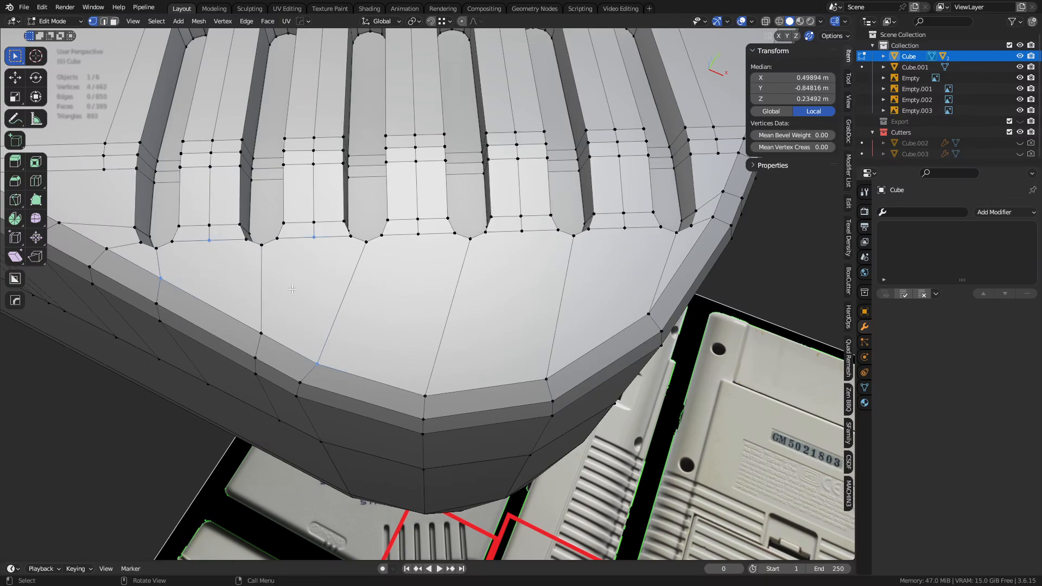
- Knife straight edges to the nearest bevel vertices from the lower rib midpoints between the first and second slots and the fifth and sixth slots
key(k)
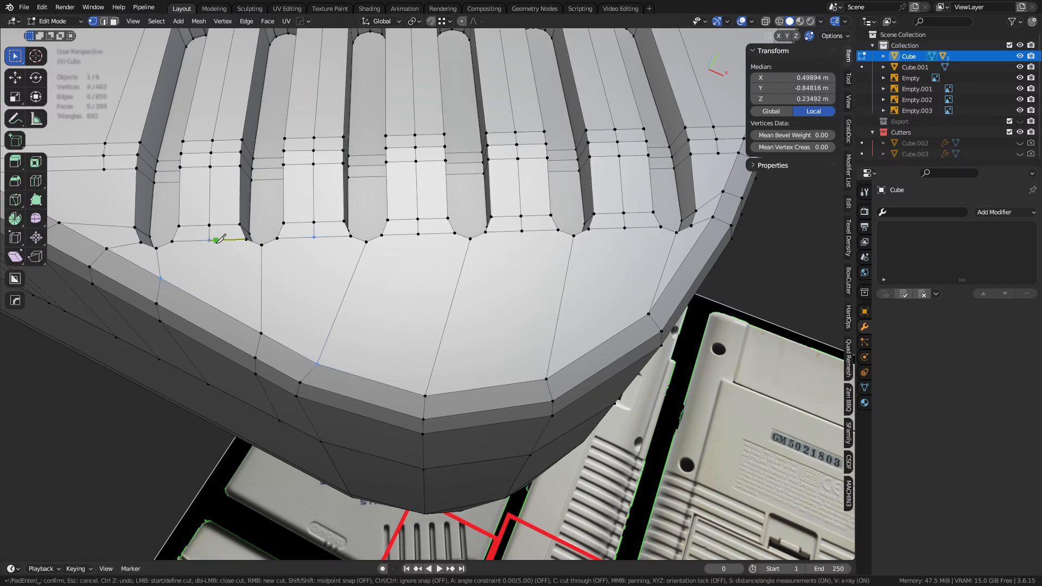
click(209, 240)
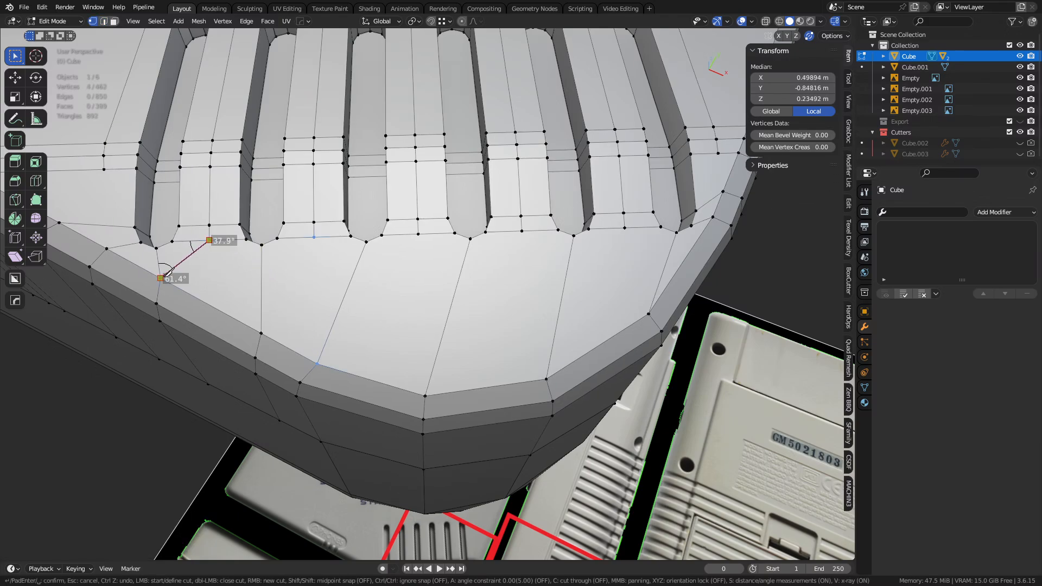
click(161, 278)
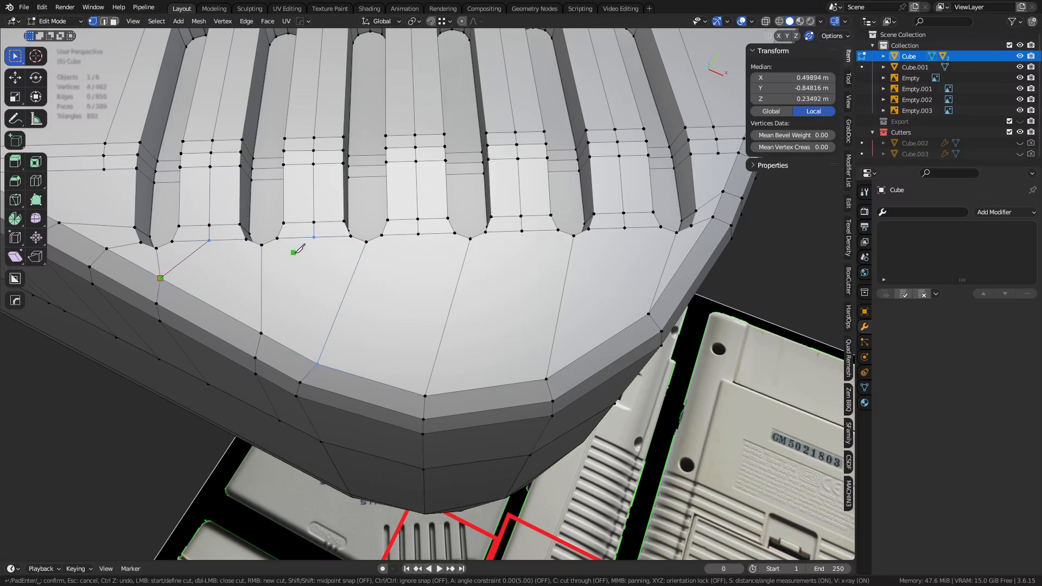
click(624, 228)
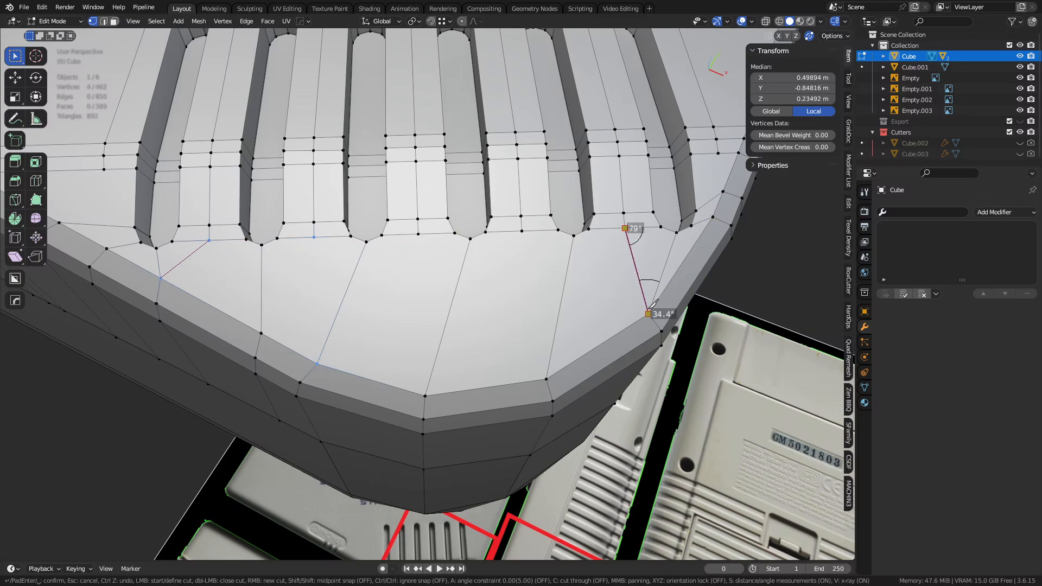
click(648, 314)
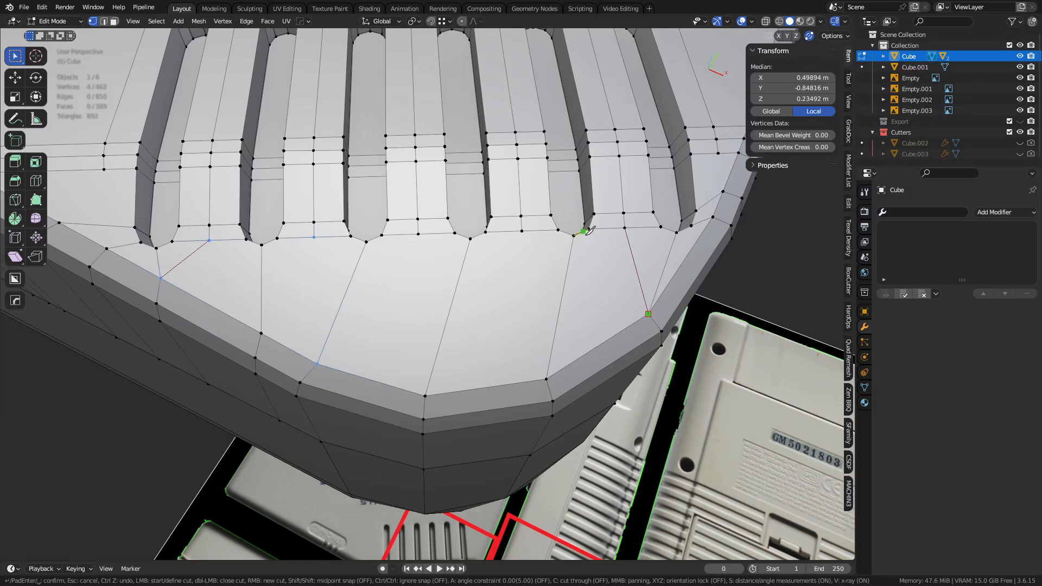
- Knife from the second-third rib midpoint across the third to fifth slots' tip edges, joining the bevel vertices at both ends and the fifth slot's outer corner
click(314, 237)
click(313, 304)
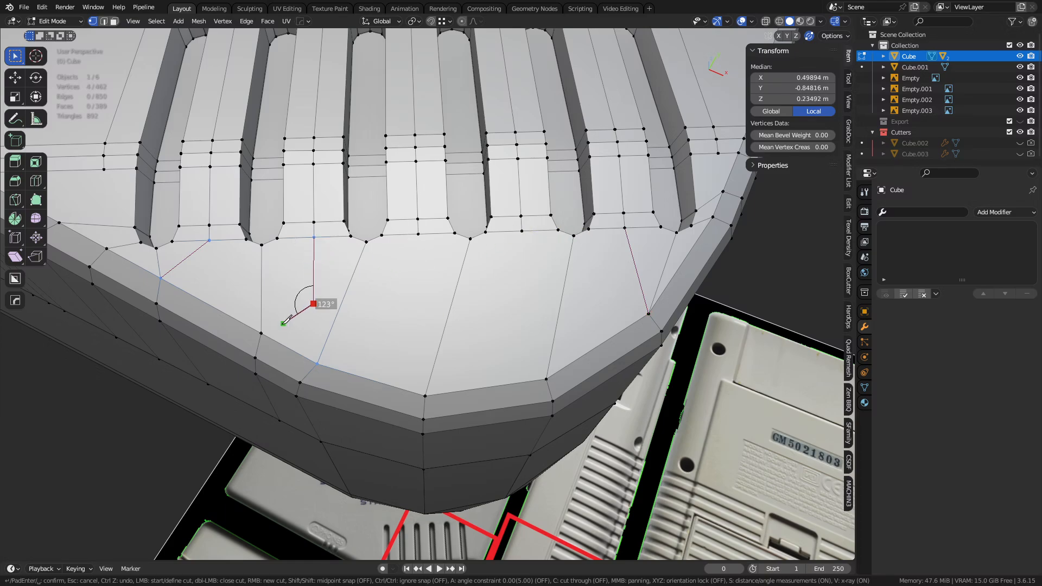
click(336, 316)
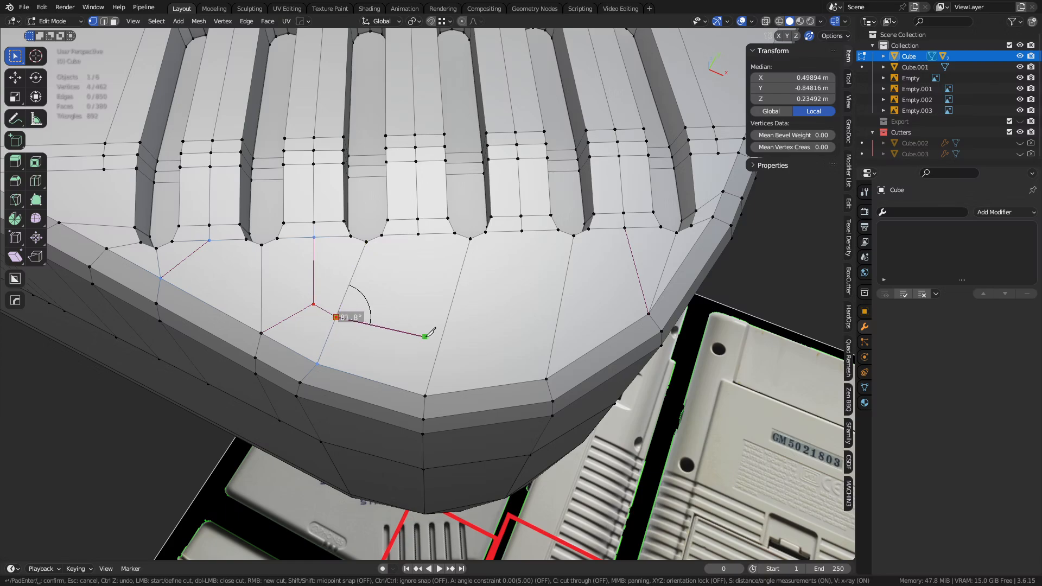
click(440, 340)
click(557, 322)
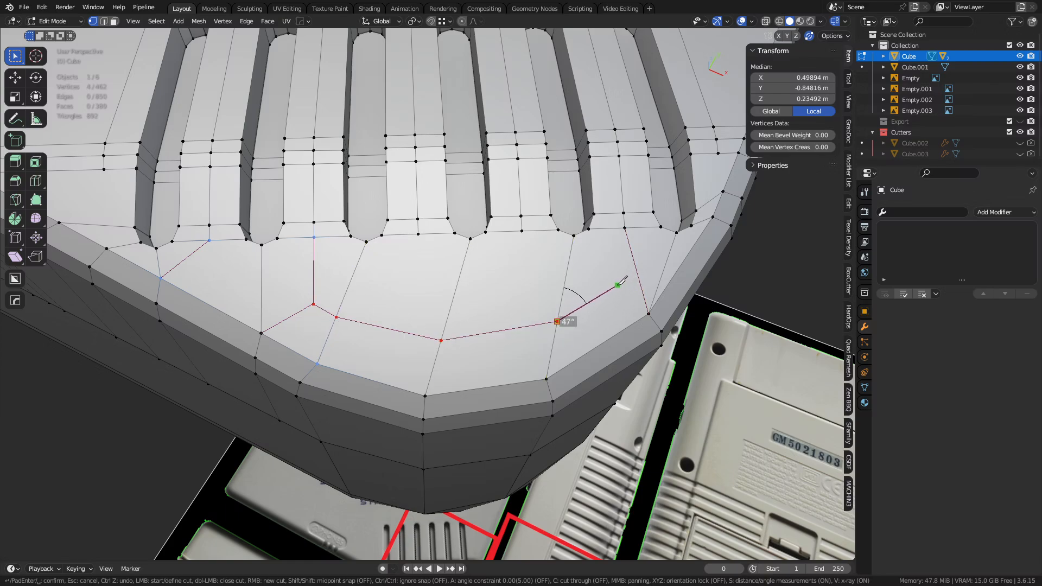
click(597, 295)
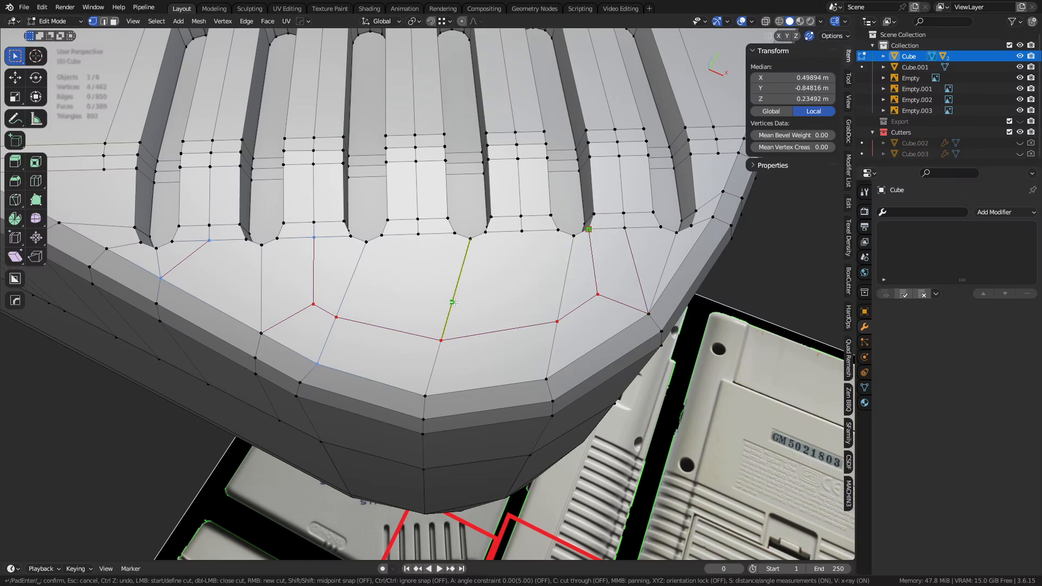
key(Return)
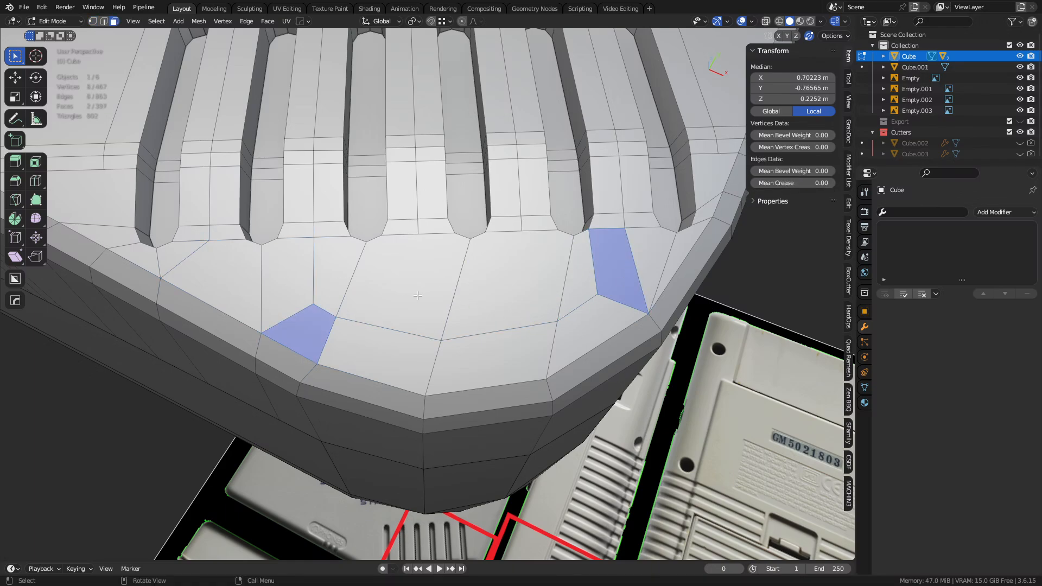
- Knife the second slot's inner lower corner to the bevel vertex below and its outer lower corner to the nearby branch point
key(alt+a)
shift+middle_drag(407, 294, 415, 298)
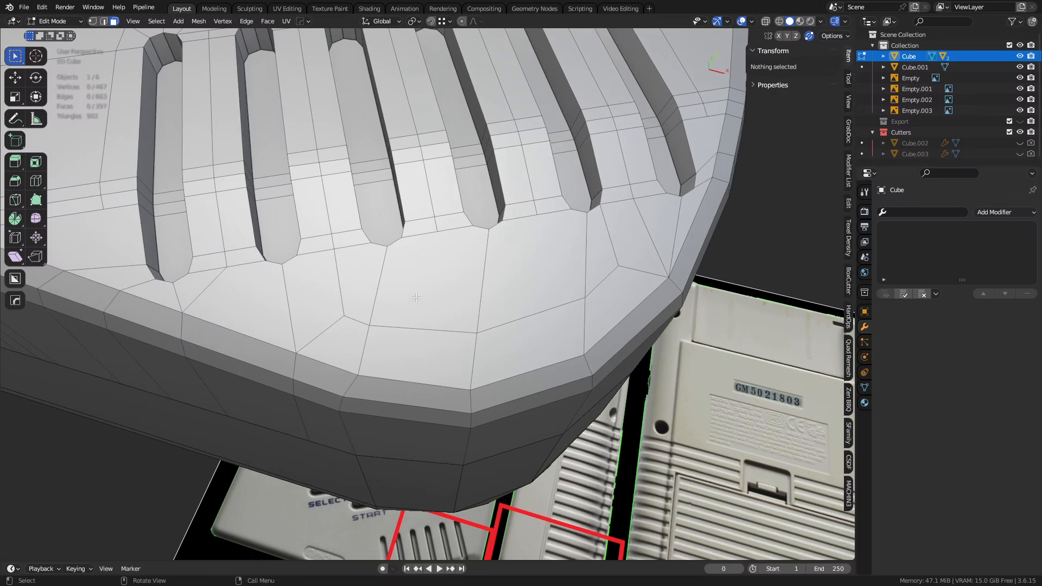
key(k)
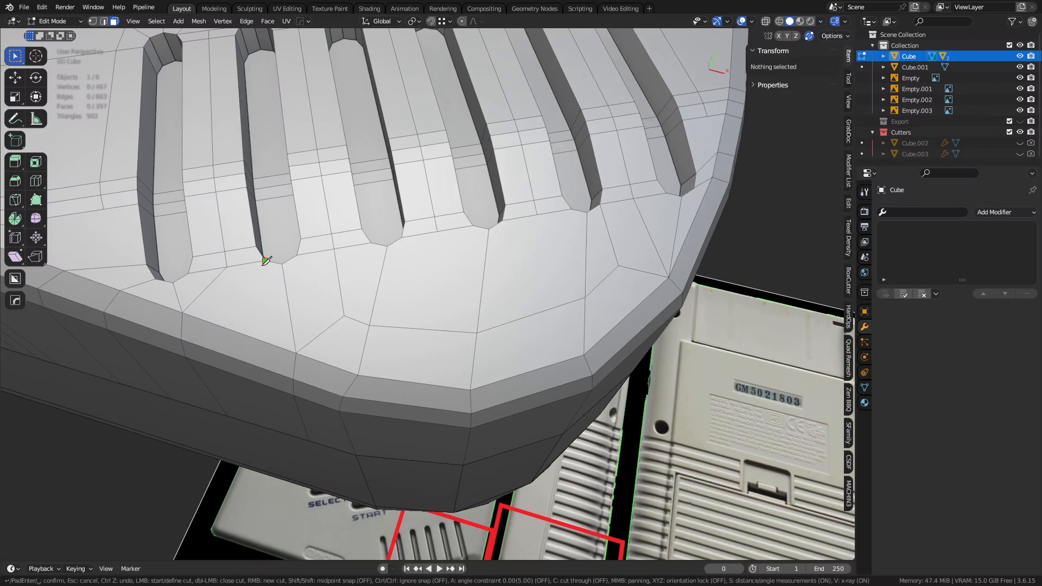
click(266, 260)
click(296, 353)
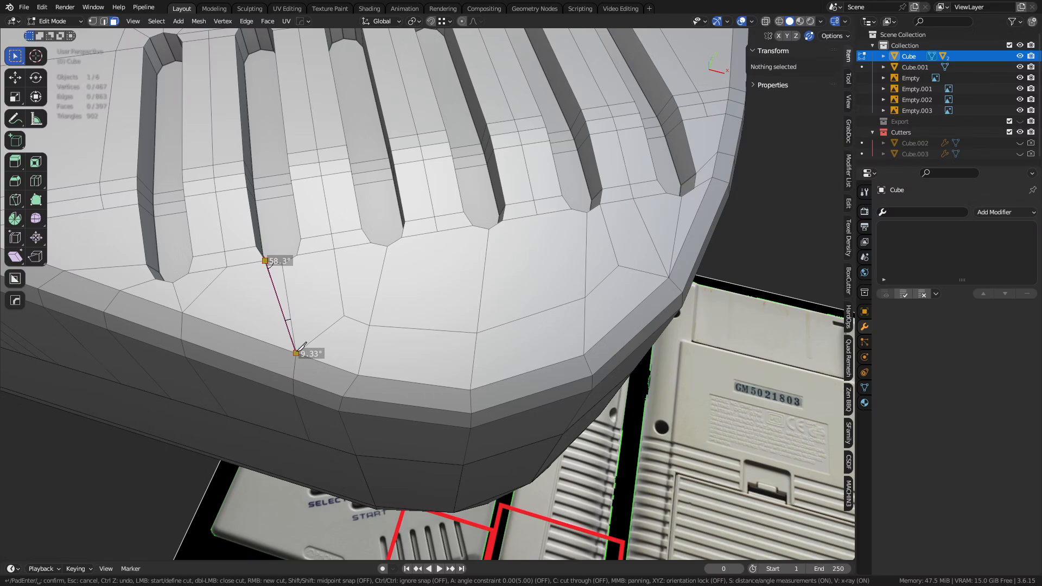
right_click(298, 349)
click(296, 256)
click(344, 315)
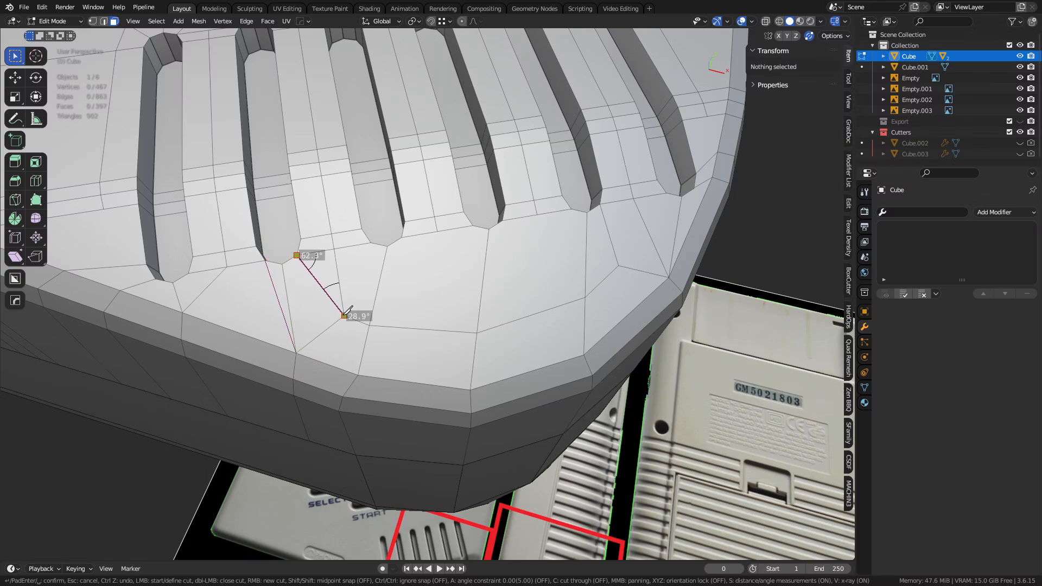
key(space)
- Dissolve the old edge from the second slot's lower tip to the bevel vertex
key(2)
click(288, 307)
key(ctrl+x)
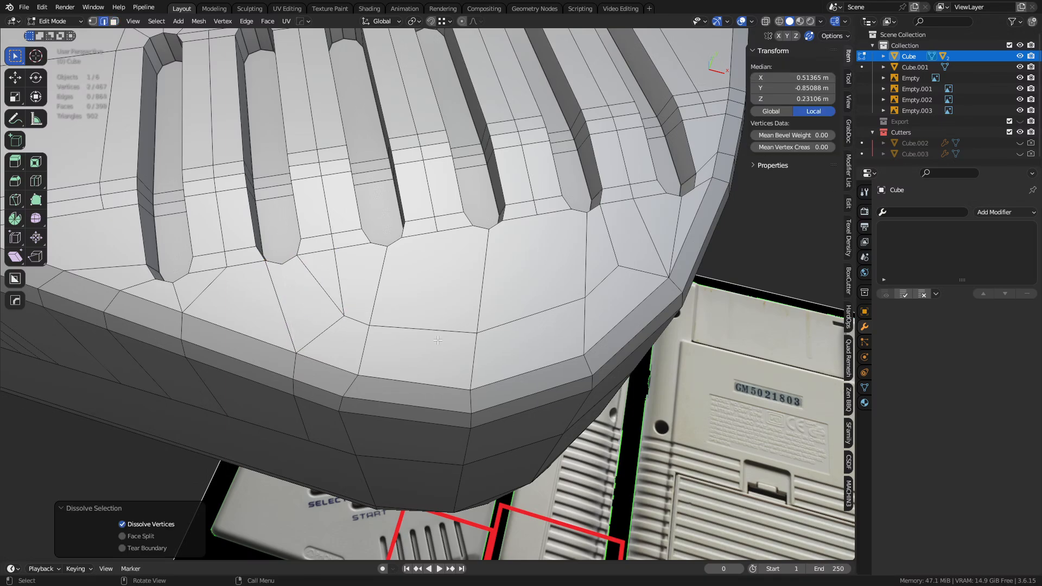
- Try dissolving the edges that connect the branch point to the rib midpoint and the bevel vertex below the second slot
middle_drag(437, 340, 355, 308)
key(1)
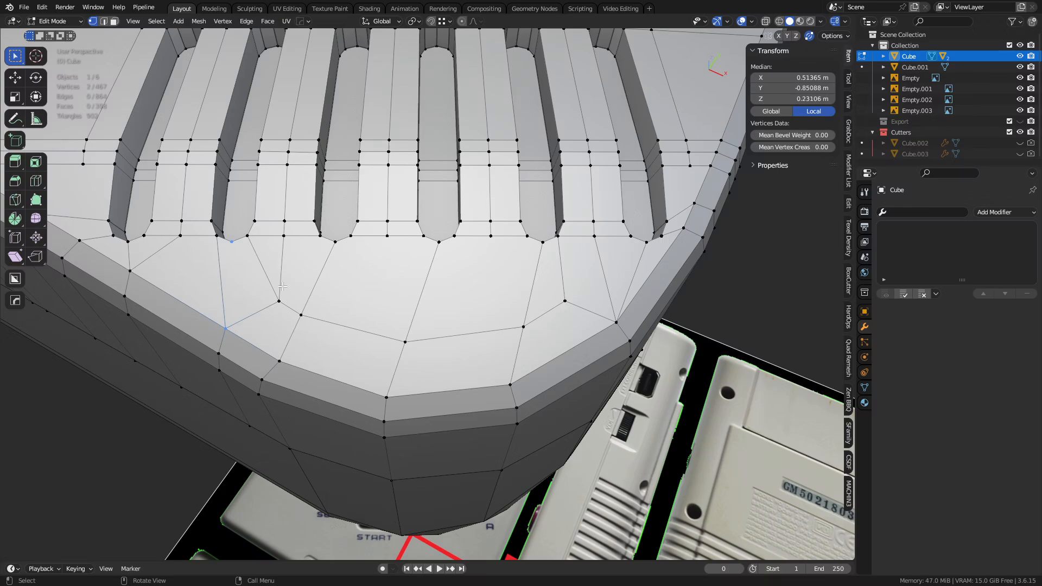
key(2)
click(282, 271)
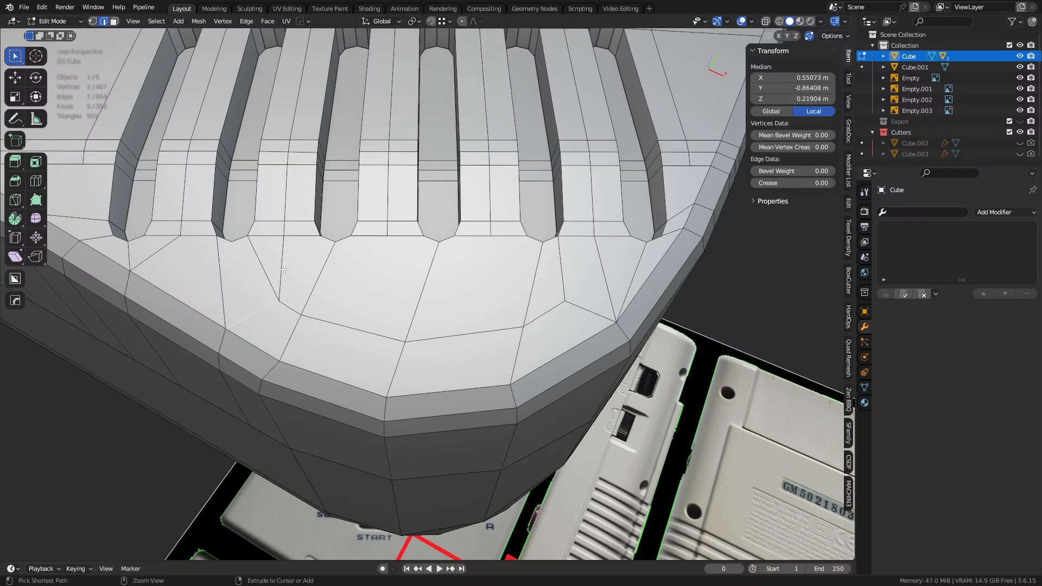
key(ctrl+x)
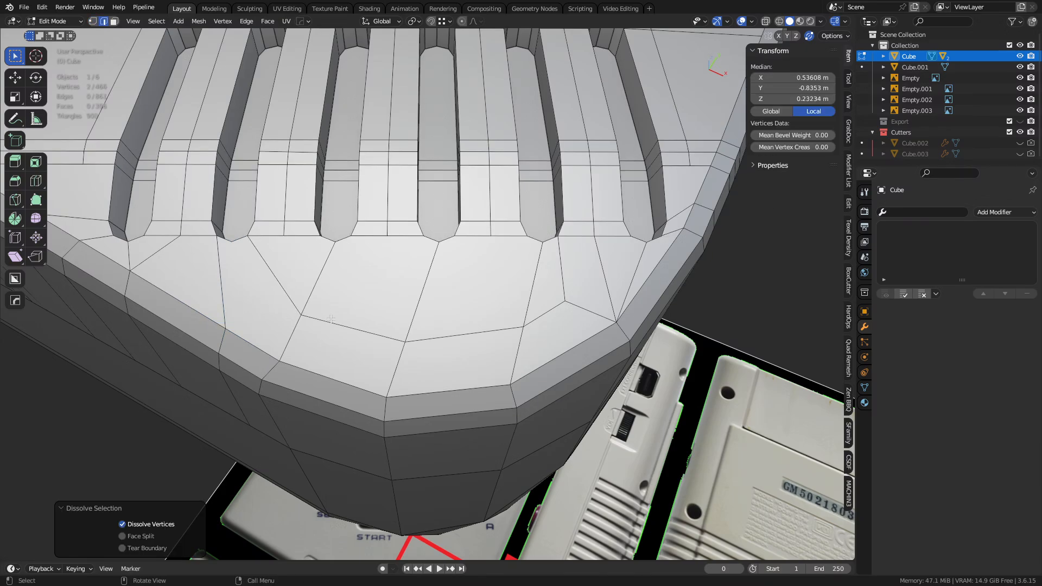
- Try a diagonal knife cut from the bevel vertex to the second-third rib midpoint, merging its crossing vertex into that midpoint
key(1)
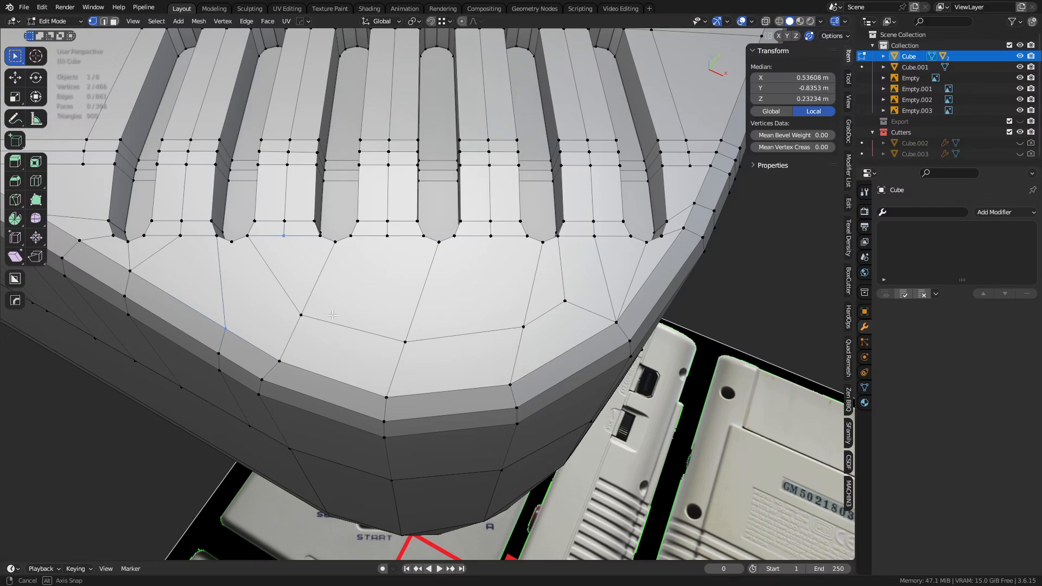
middle_drag(326, 318, 340, 327)
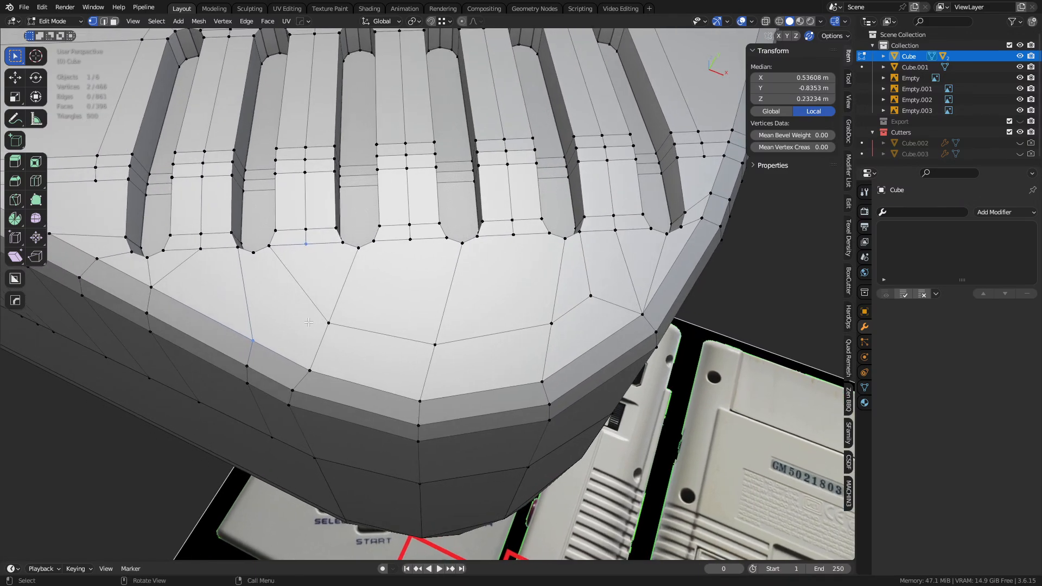
key(k)
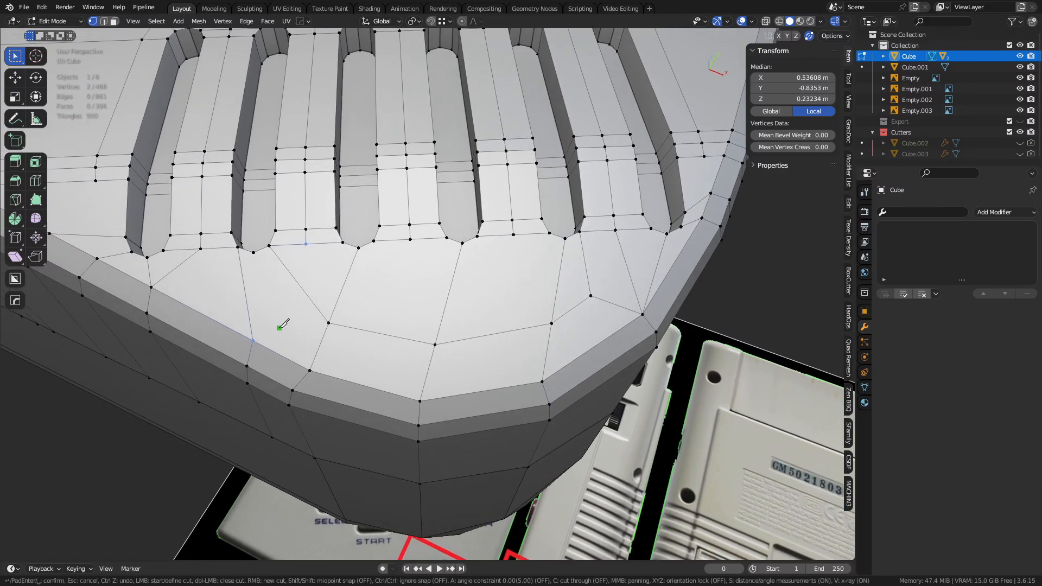
click(252, 340)
click(306, 244)
key(Return)
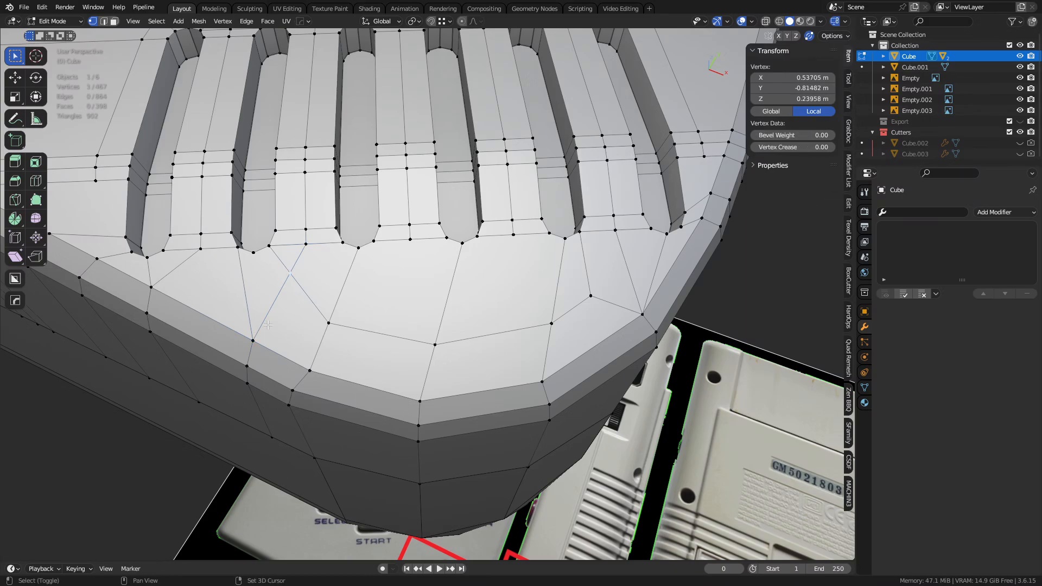
key(1)
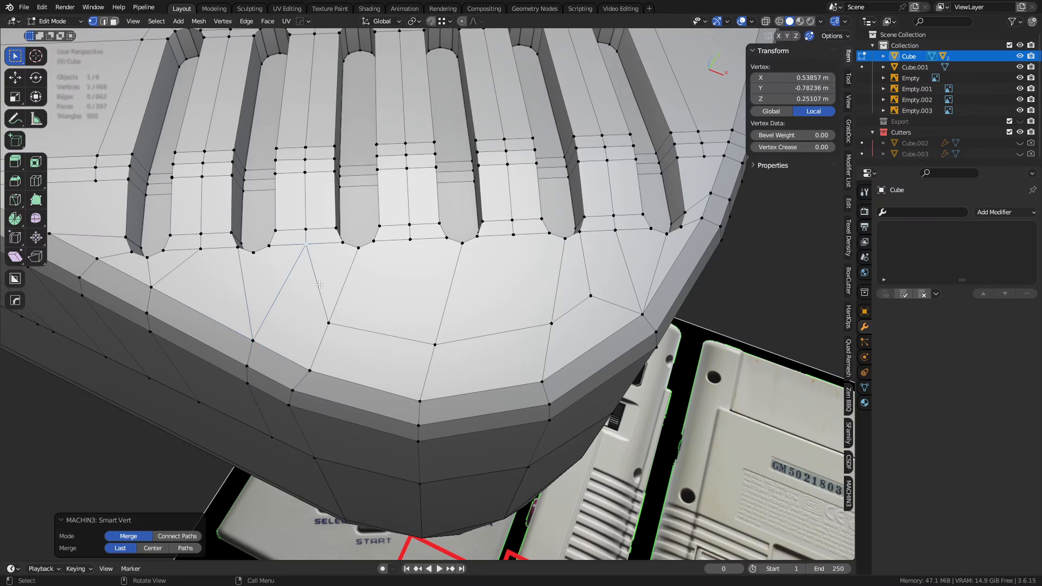
- Undo the vertex merge, the diagonal cut and the branch point's dissolved edges, and clear the selection
key(ctrl+z)
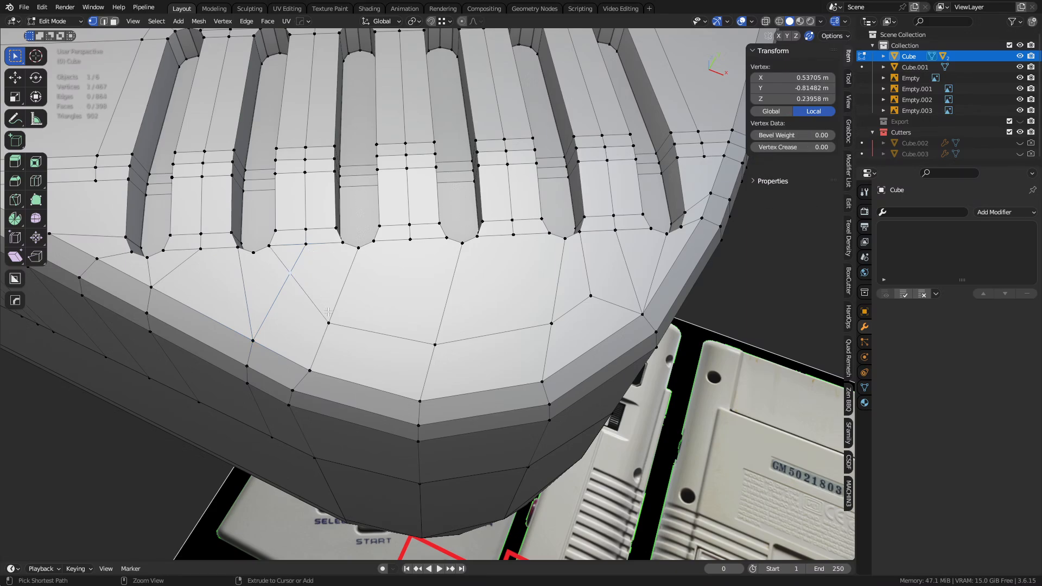
key(2)
key(alt+a)
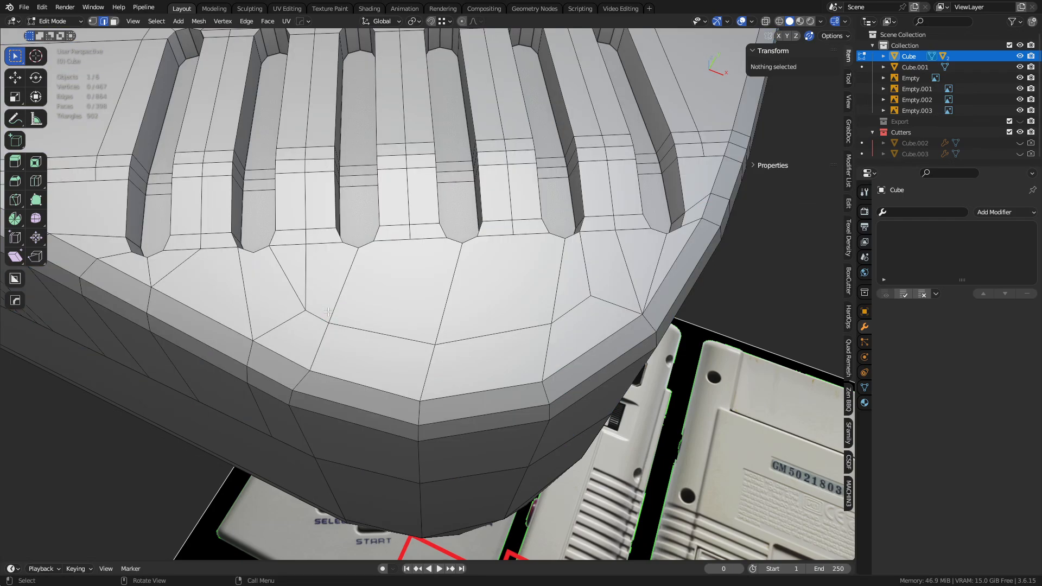
- Knife from the third slot's outer lower corner down, across the fourth slot's tip edge, and up to the fifth slot's inner lower corner
middle_drag(328, 312, 406, 310)
key(k)
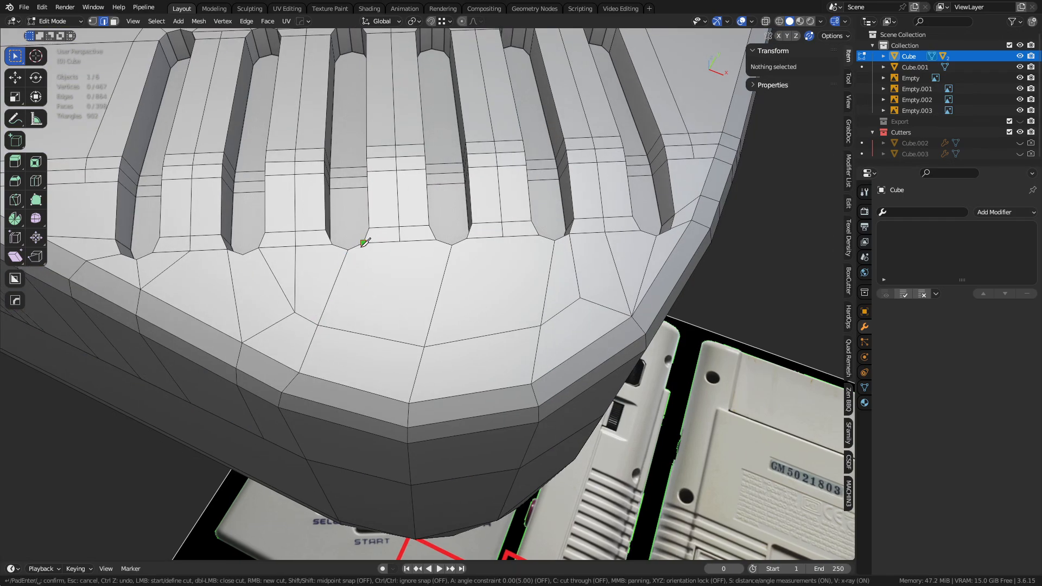
click(363, 242)
click(369, 298)
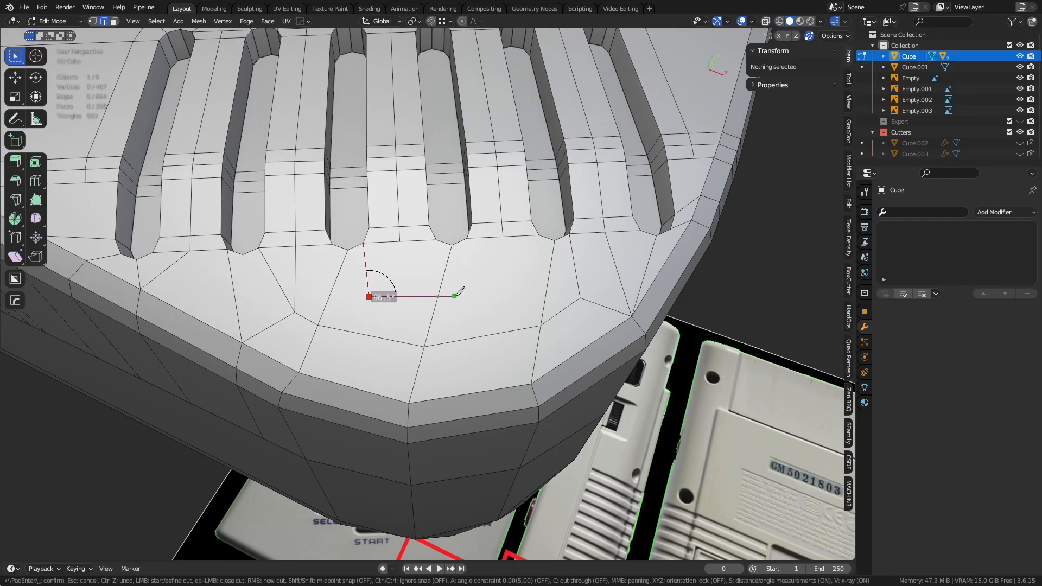
click(485, 299)
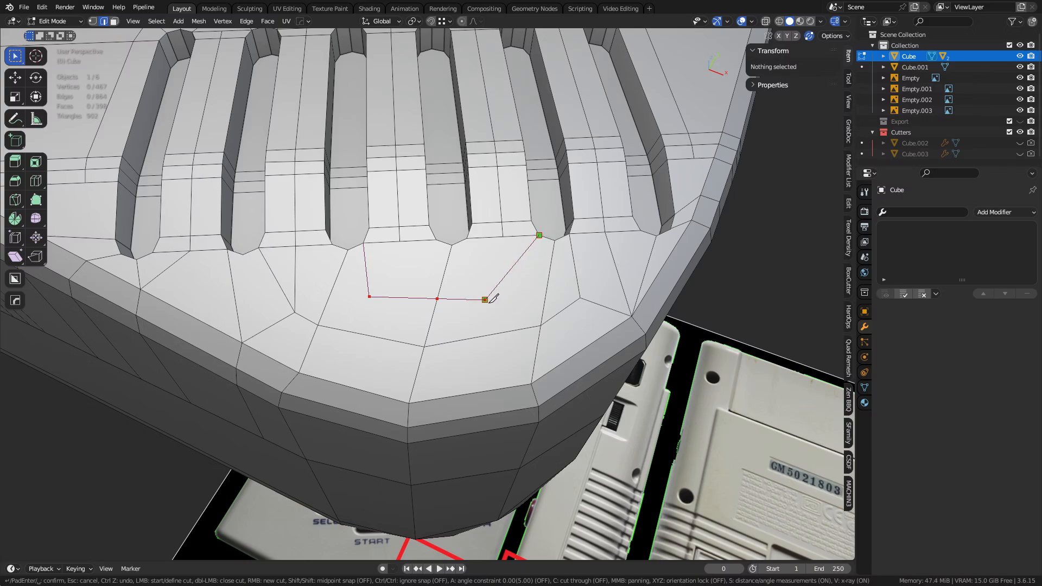
- Finish the knife cuts to the neighbouring branch vertices, including one from the second slot's tip, and dissolve a leftover edge
click(541, 326)
right_click(541, 326)
click(369, 297)
click(244, 255)
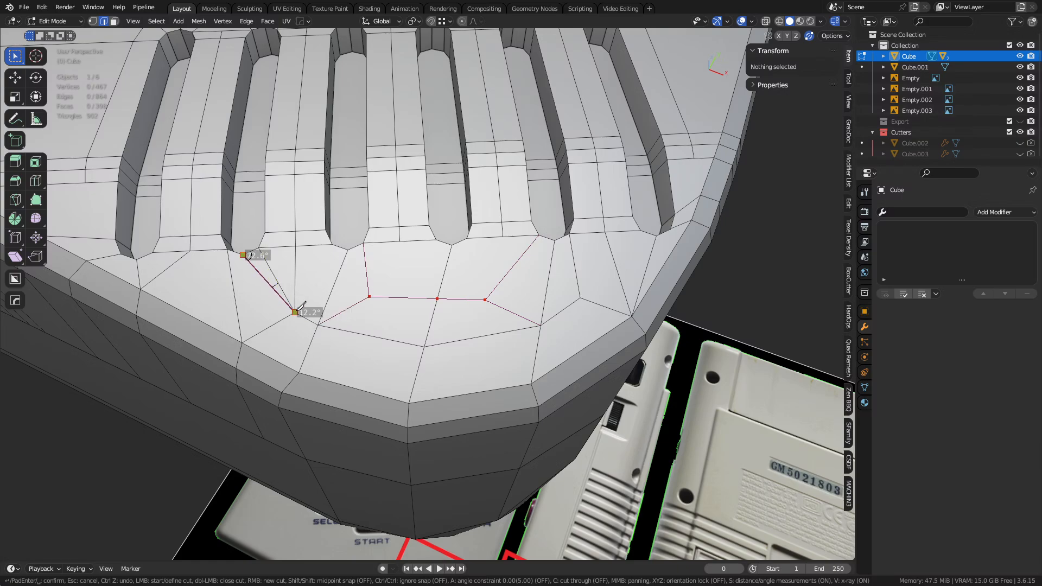
key(Return)
key(ctrl+x)
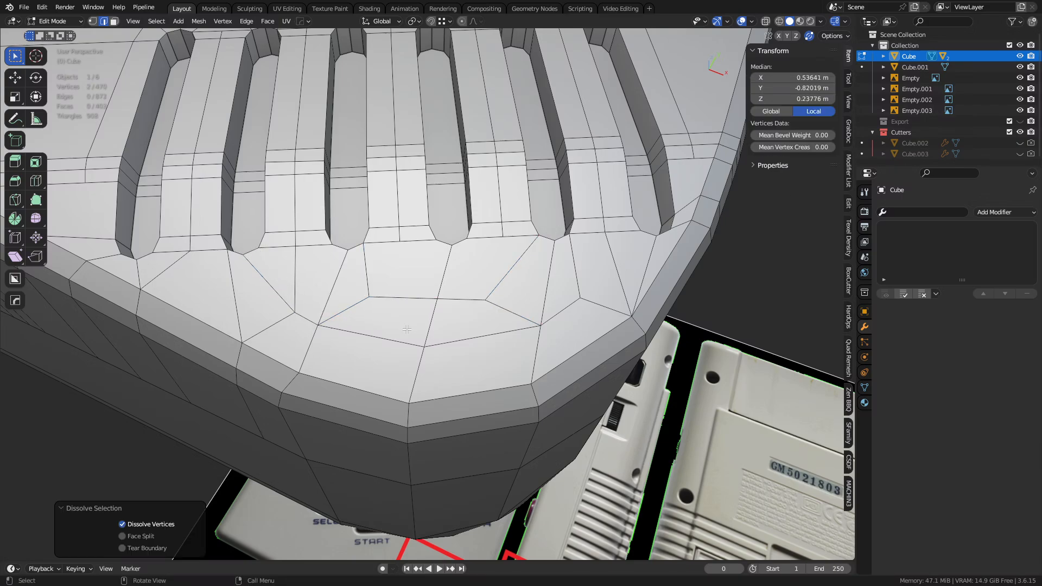
key(3)
click(270, 280)
click(220, 292)
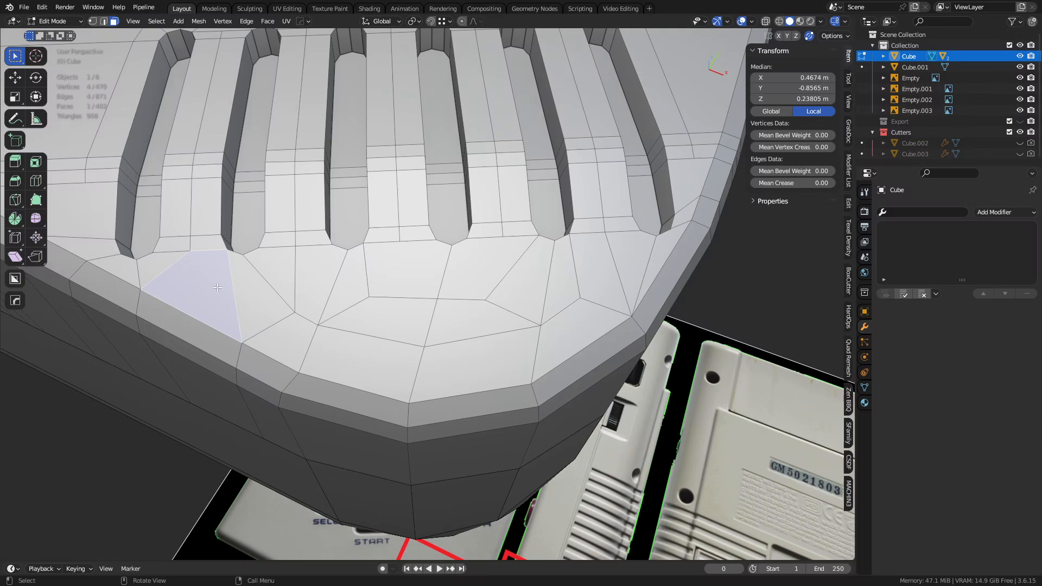
key(1)
click(275, 246)
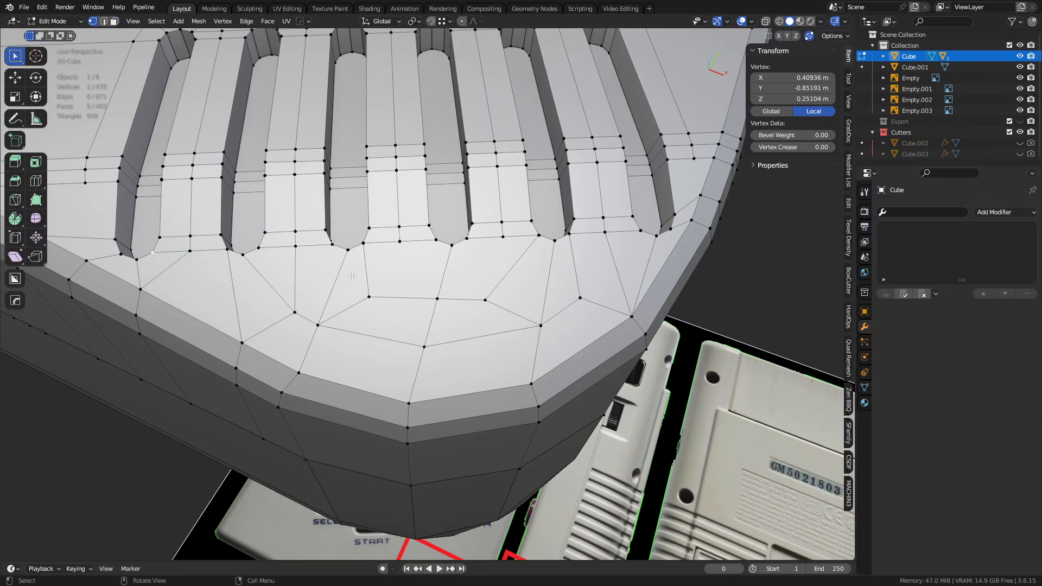
key(a)
key(alt+a)
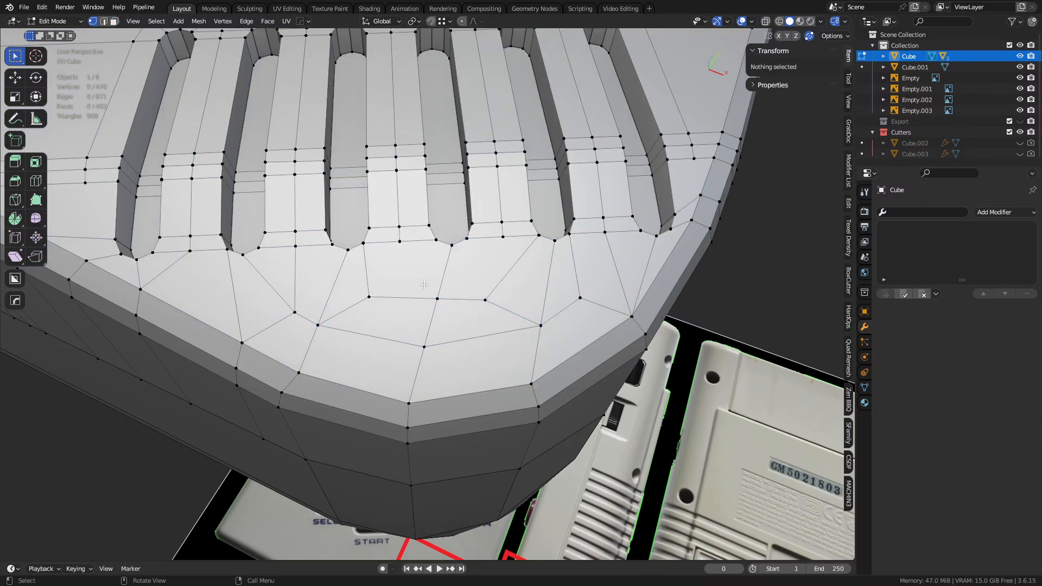
- Knife an inner loop below the fourth slot between the adjacent rib midpoints and connect its two corners to the outer loop's corners
key(k)
click(400, 241)
click(406, 275)
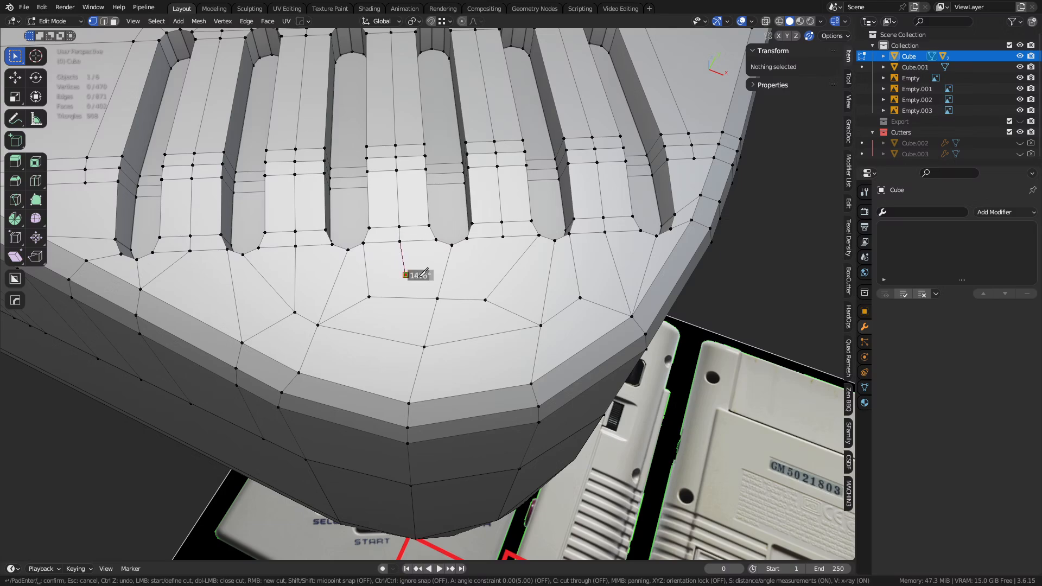
click(473, 277)
click(503, 237)
click(474, 277)
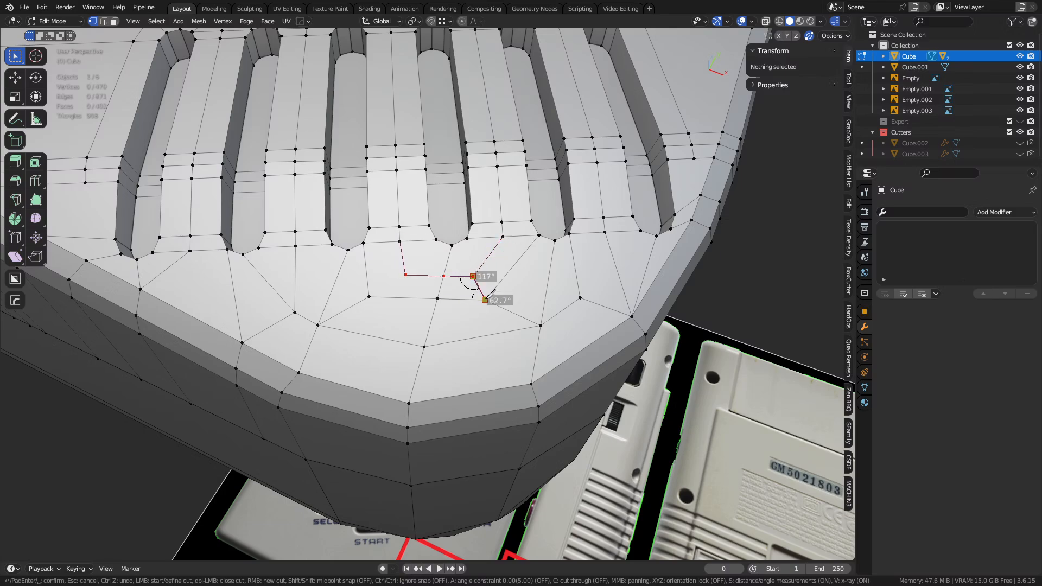
click(484, 299)
click(409, 274)
click(369, 297)
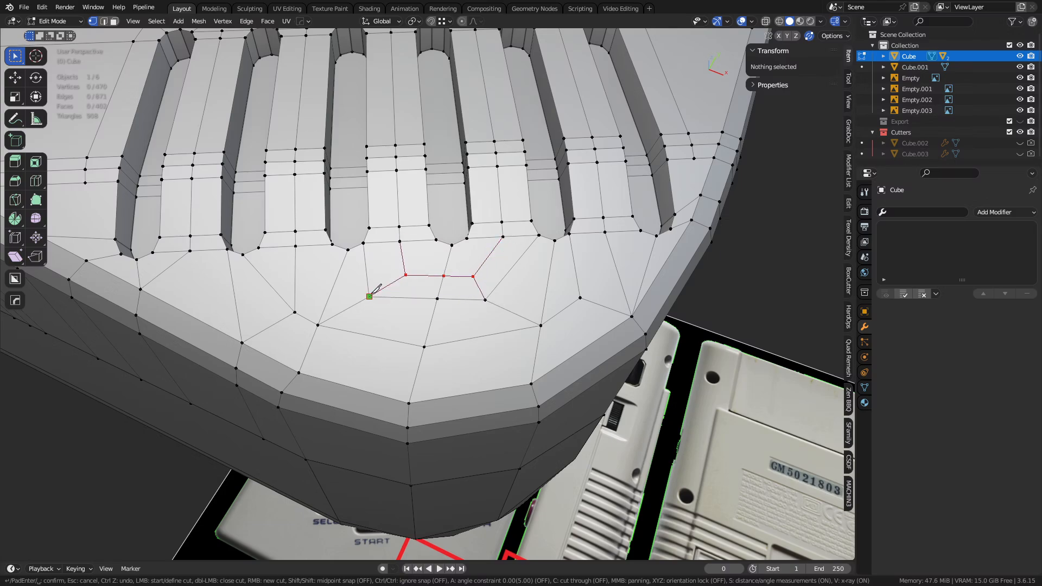
key(Return)
- Knife an edge from the end vertex beside the first slot's bend to the inner bevel vertex near the slot's lower end
key(3)
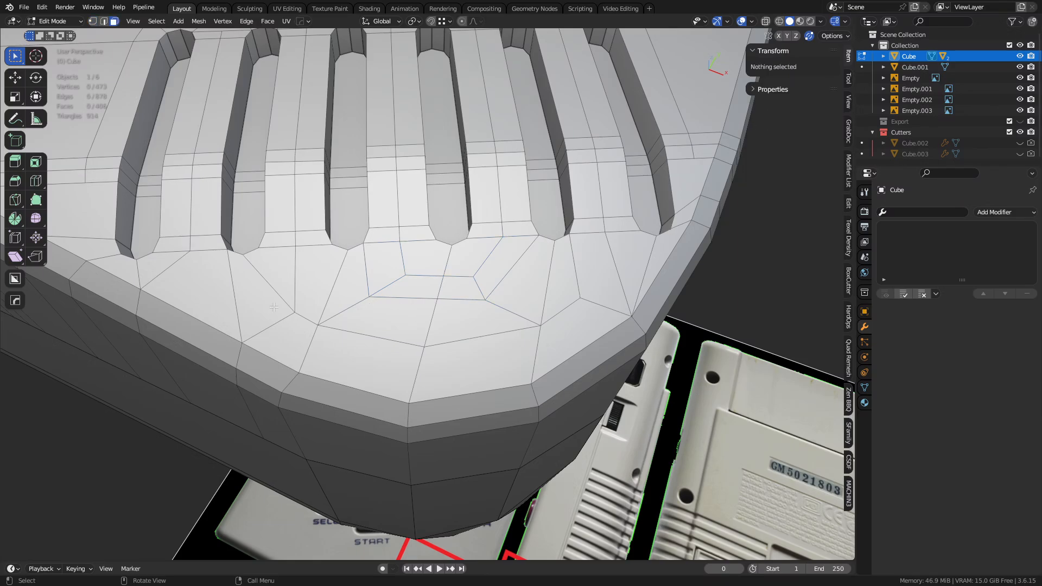
middle_drag(532, 334, 489, 413)
alt+click(285, 324)
scroll(366, 335, up, 3)
key(1)
middle_drag(391, 353, 408, 376)
scroll(408, 376, down, 2)
key(k)
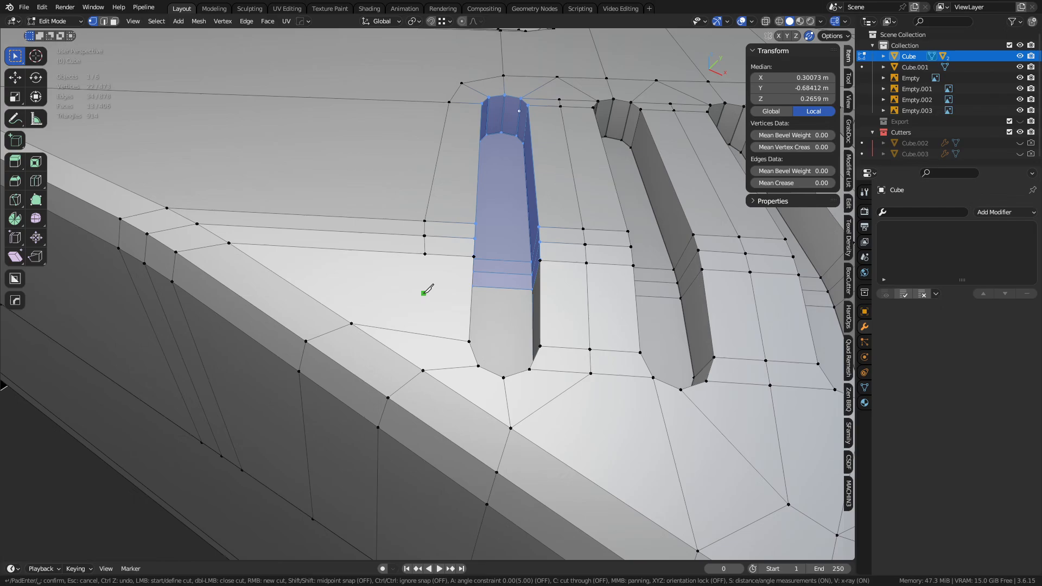
click(425, 254)
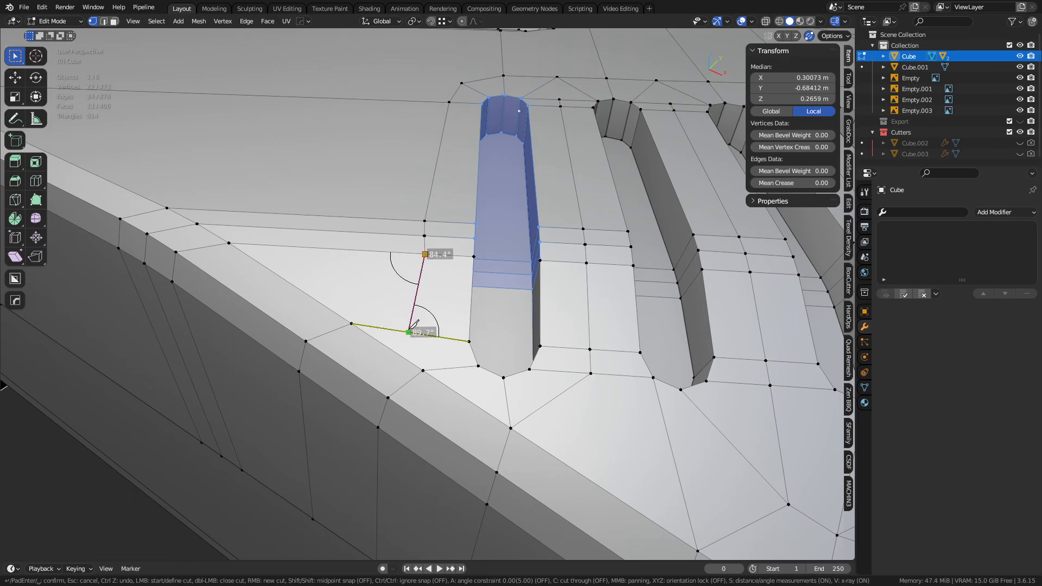
click(351, 323)
key(Return)
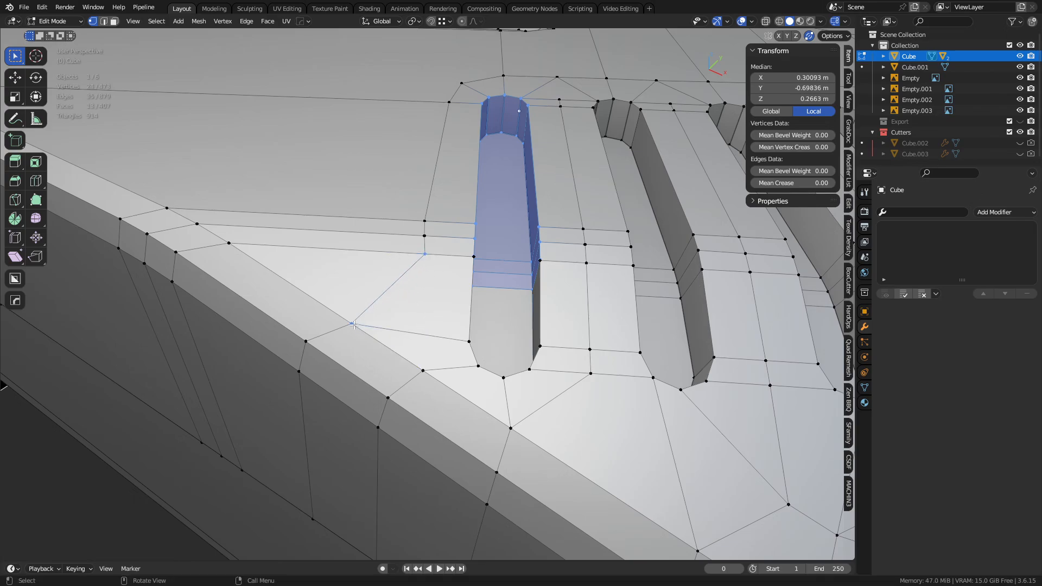
key(3)
click(362, 291)
- Merge the duplicate vertices at the bend of the first slot's outer wall into the last selected one
scroll(427, 293, down, 2)
shift+middle_drag(545, 293, 425, 270)
click(392, 232)
alt+click(392, 232)
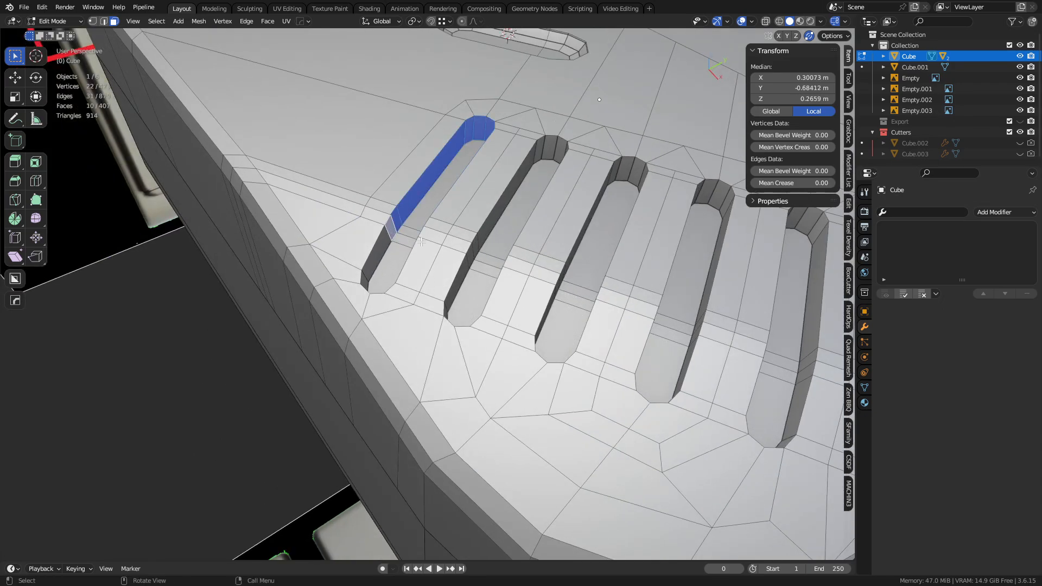
scroll(338, 249, up, 3)
key(1)
click(354, 176)
key(g)
right_click(347, 181)
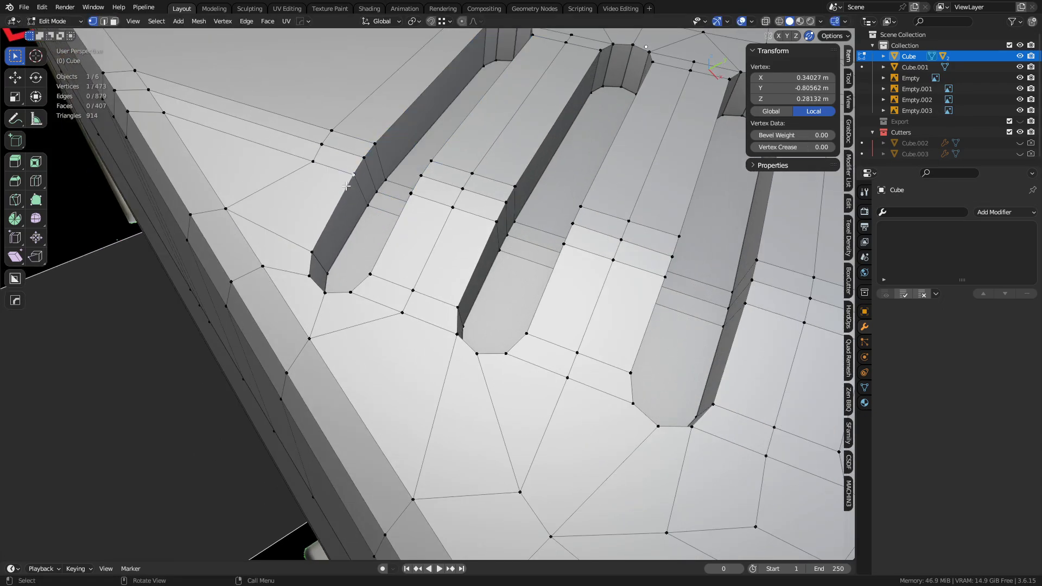
shift+middle_drag(354, 179, 431, 295)
scroll(523, 268, up, 4)
middle_drag(523, 269, 466, 301)
shift+click(449, 295)
key(1)
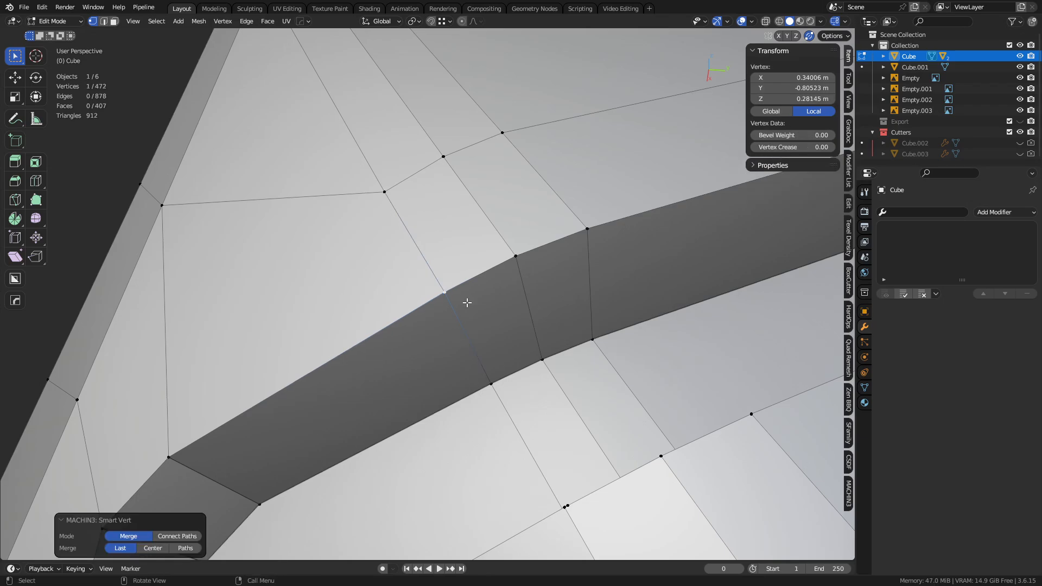
- Check the wall face loops of the first three speaker slots for breaks
scroll(459, 303, down, 2)
key(3)
alt+click(451, 304)
scroll(452, 304, down, 7)
shift+middle_drag(545, 361, 482, 285)
alt+click(427, 295)
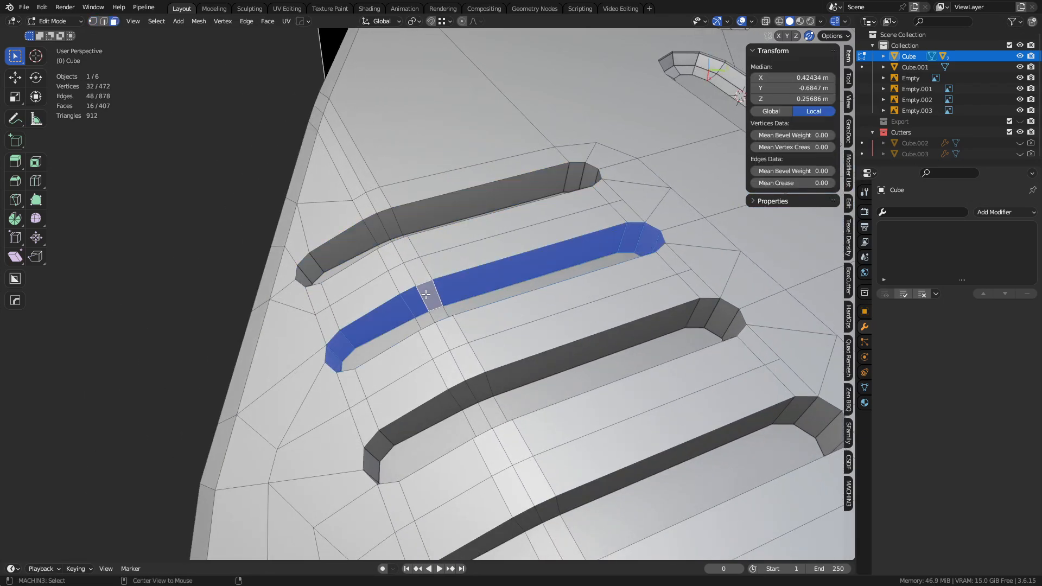
shift+middle_drag(490, 366, 483, 285)
alt+click(472, 302)
scroll(472, 301, down, 4)
alt+shift+click(470, 352)
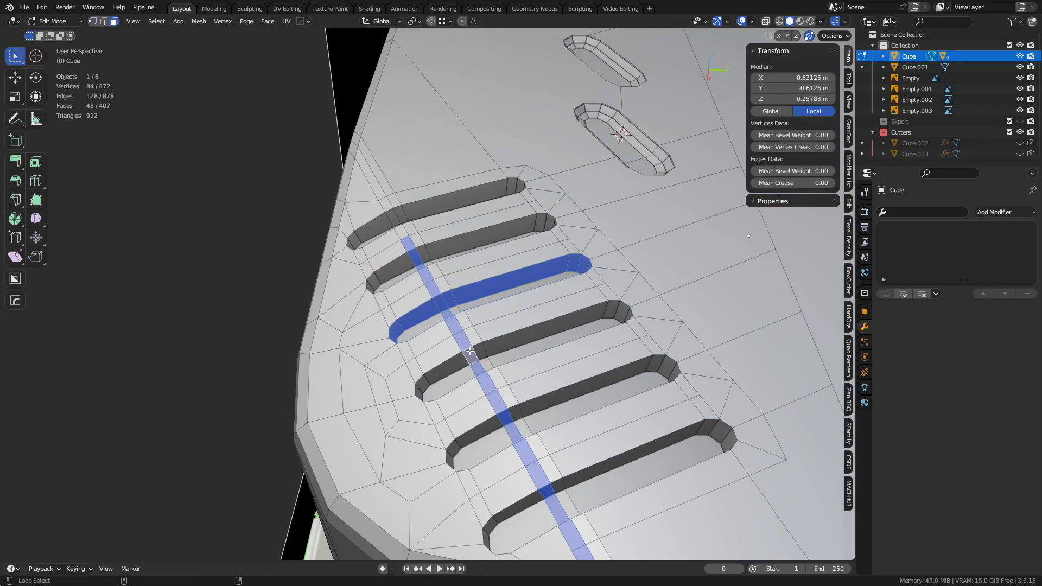
scroll(538, 403, up, 1)
shift+middle_drag(538, 402, 475, 280)
key(ctrl+z)
- Select the wall face loops of all six speaker slots and convert the selection to their boundary edge loops
alt+click(541, 387)
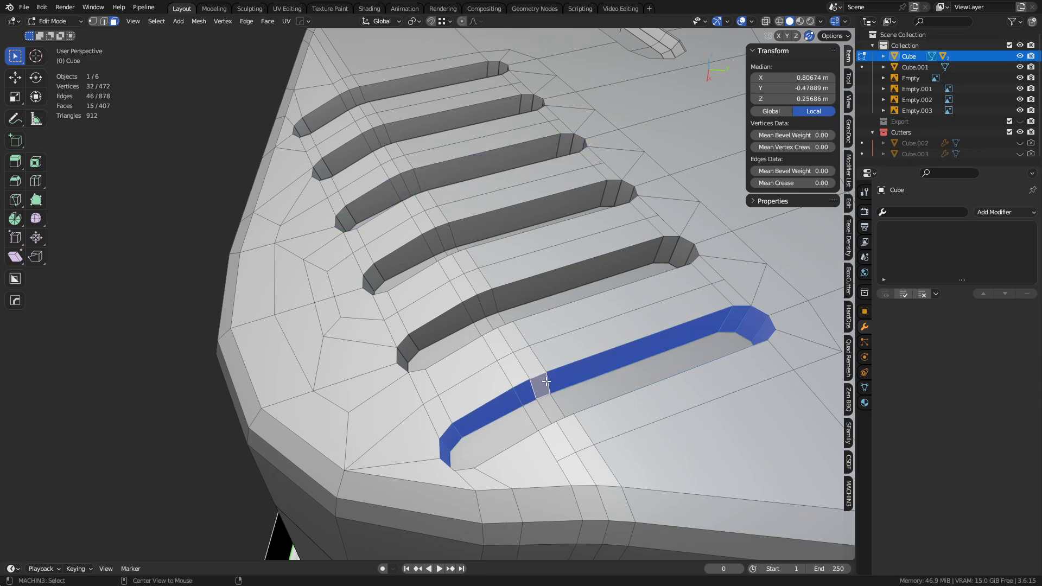
alt+shift+click(488, 307)
alt+shift+click(454, 236)
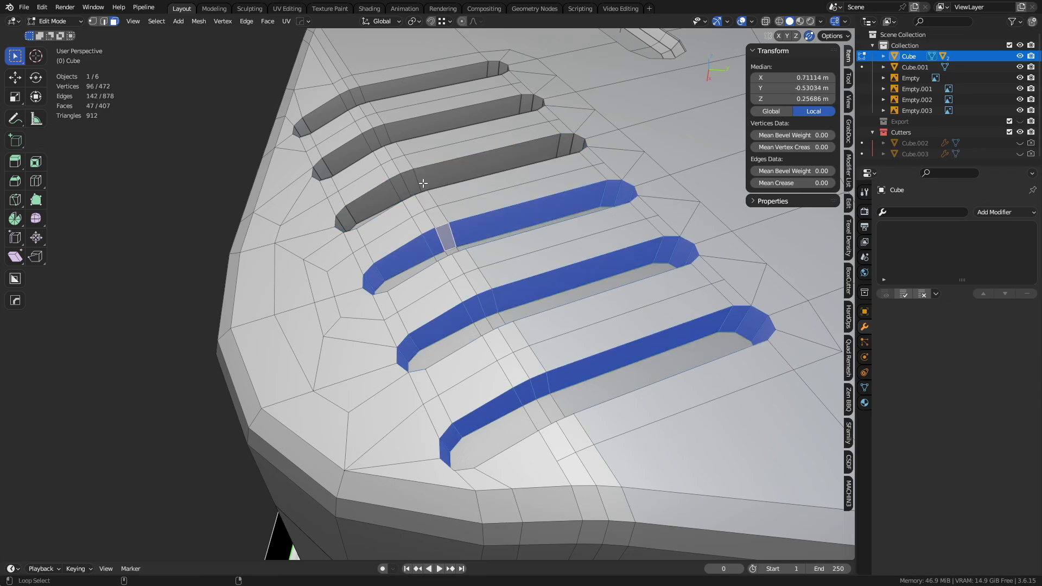
alt+shift+click(421, 182)
alt+shift+click(383, 127)
alt+shift+click(362, 99)
middle_drag(361, 100, 431, 247)
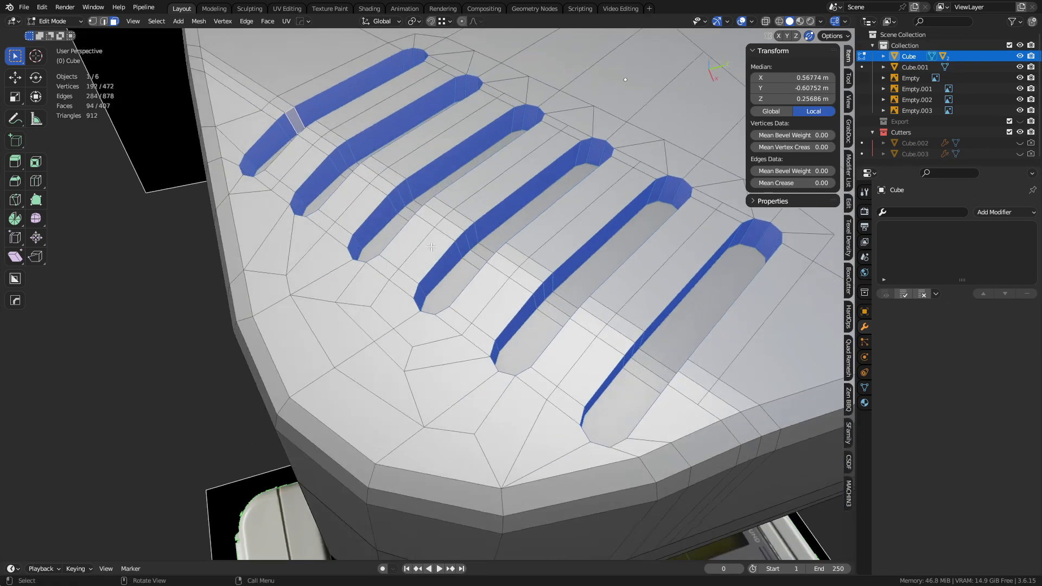
click(157, 20)
mouse_move(216, 199)
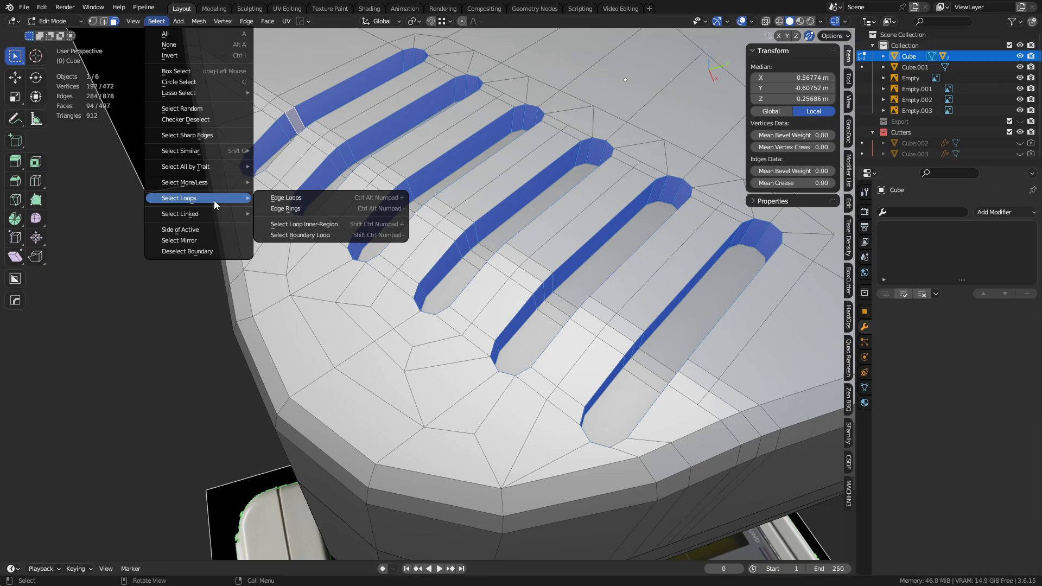
click(300, 235)
middle_drag(418, 326, 456, 330)
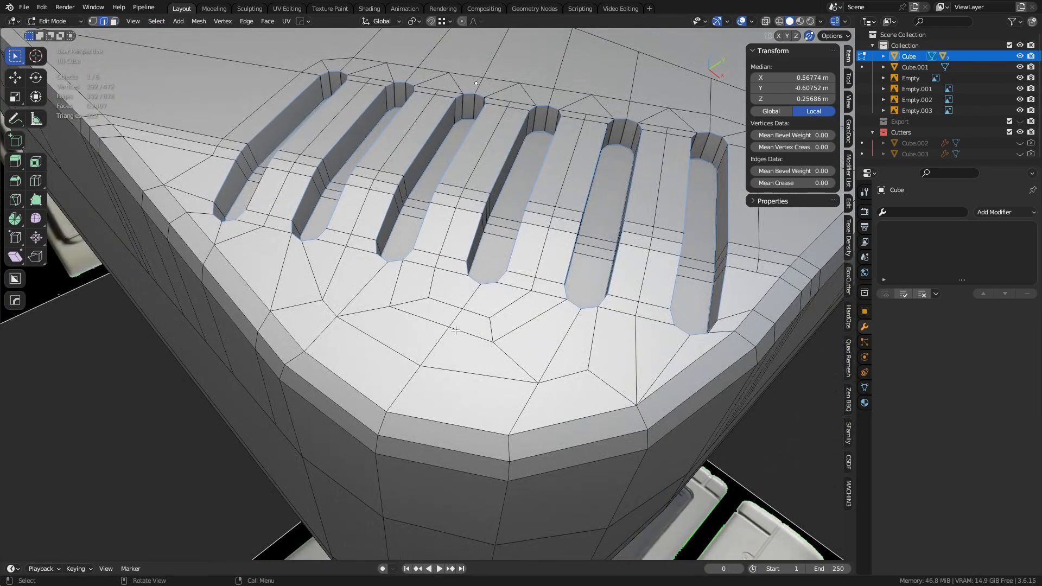
- Try a 2-segment bevel 0.00976 m wide on the slots' boundary edges and undo it
key(ctrl+b)
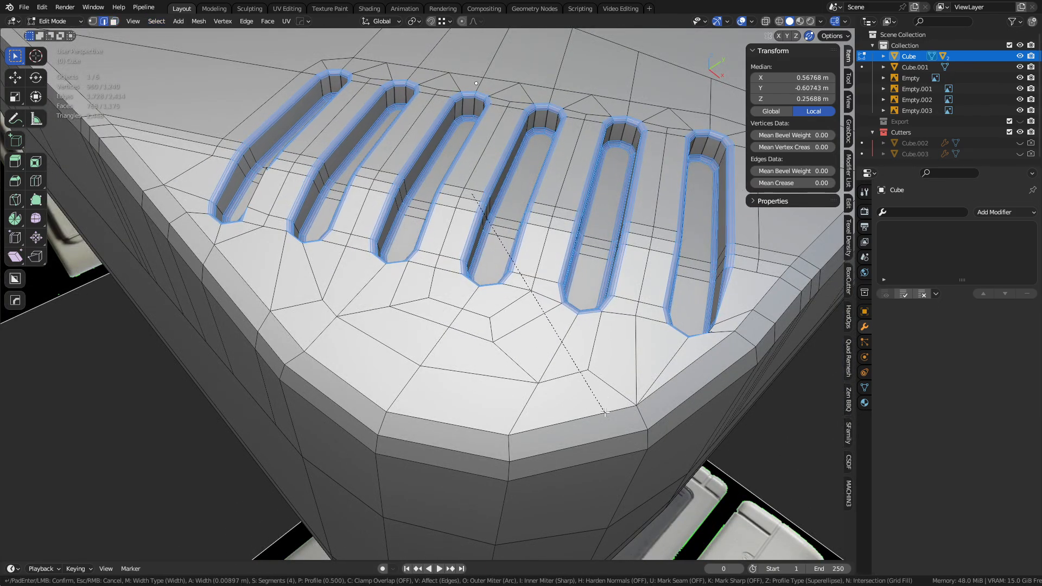
scroll(609, 415, up, 1)
click(610, 416)
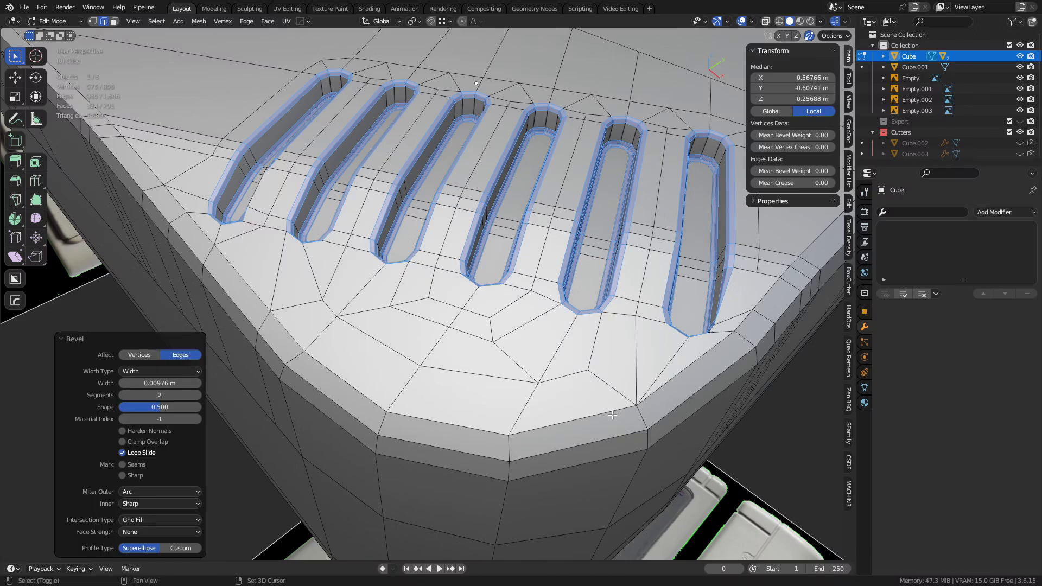
middle_drag(347, 348, 439, 320)
key(ctrl+z)
- Merge the duplicate vertices at the upper bend of the first slot's inner wall, on the rib side
scroll(442, 316, up, 3)
key(3)
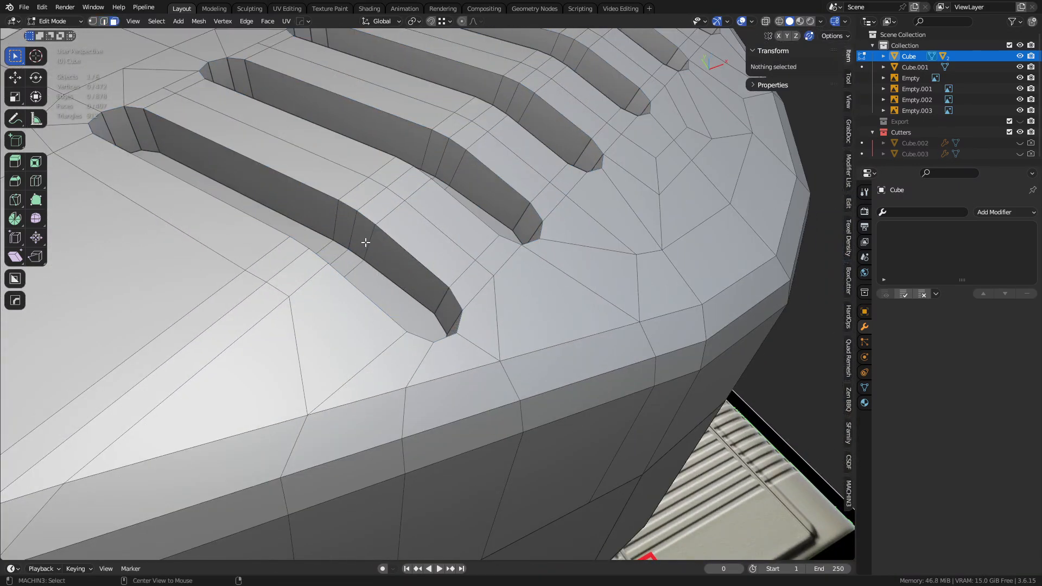
alt+click(366, 242)
key(1)
scroll(382, 251, up, 4)
scroll(379, 248, down, 4)
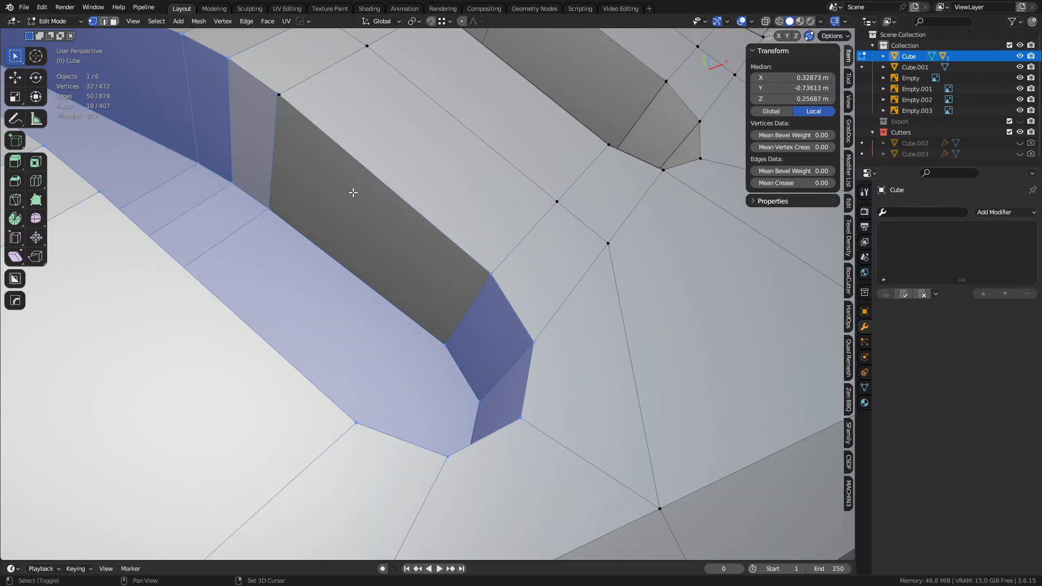
middle_drag(349, 190, 320, 293)
key(alt+a)
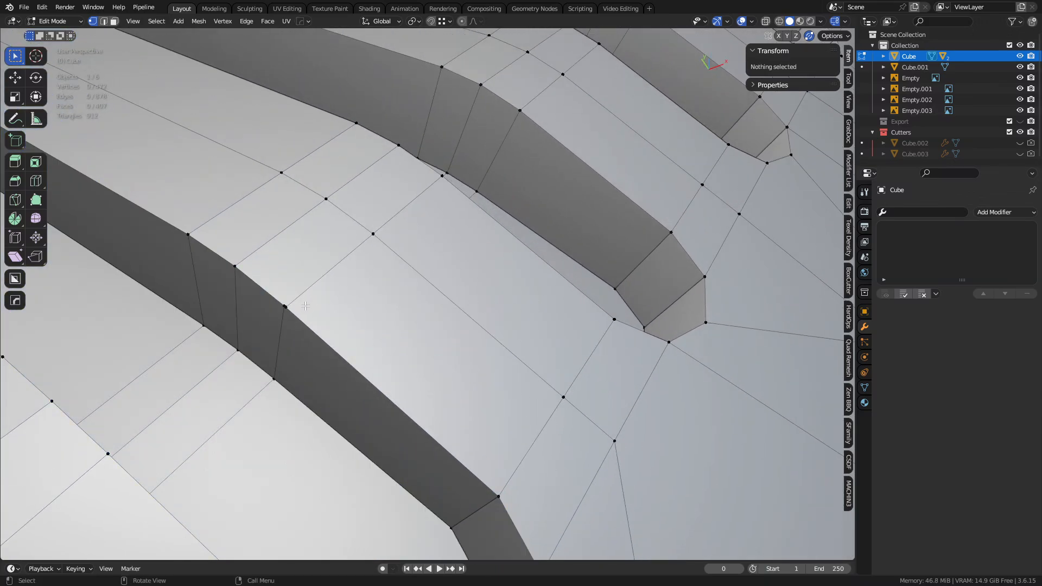
drag(285, 307, 308, 319)
key(ctrl+z)
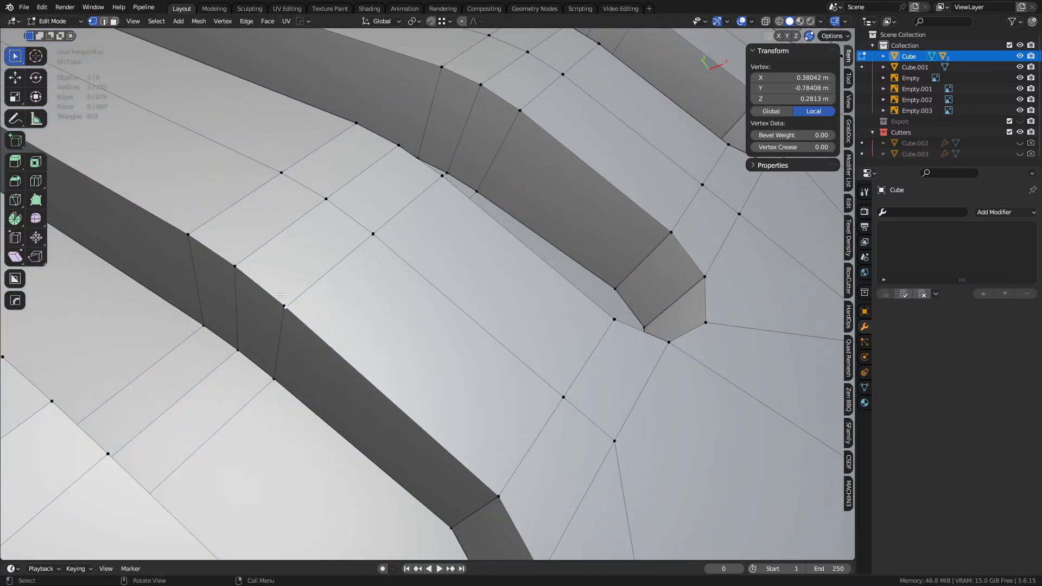
shift+click(288, 308)
key(1)
- Select the wall face loops of all six speaker slots again to check for missing faces
scroll(380, 288, down, 5)
middle_drag(496, 271, 482, 272)
key(3)
alt+click(438, 226)
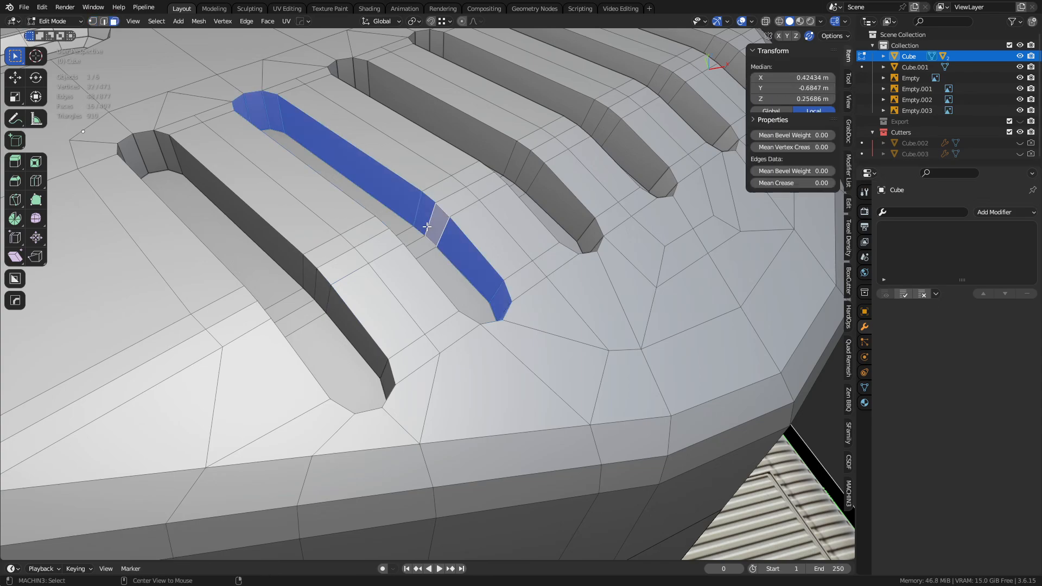
alt+shift+click(317, 279)
middle_drag(318, 279, 419, 256)
alt+shift+click(422, 255)
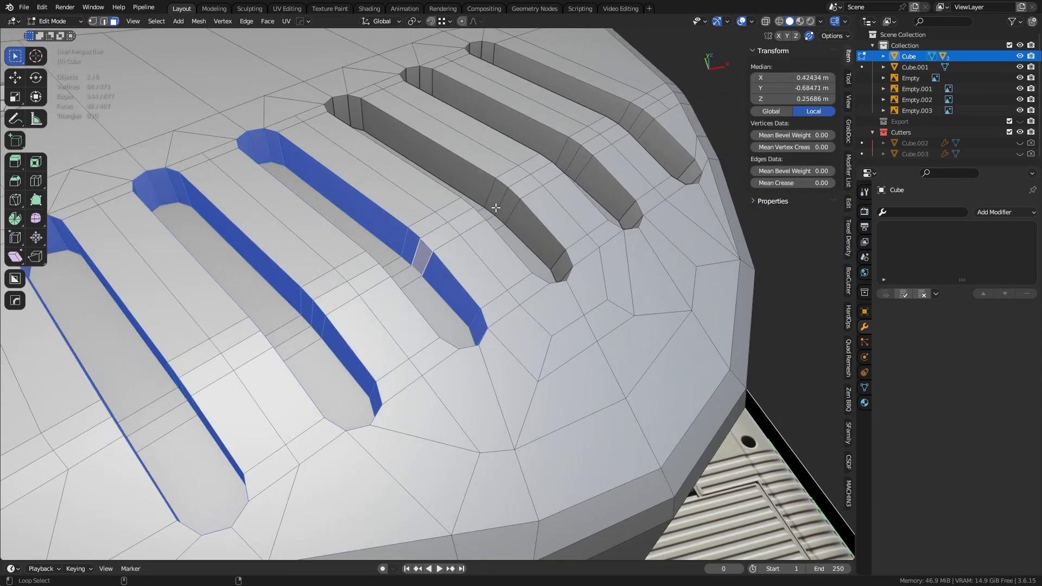
alt+shift+click(494, 202)
alt+shift+click(563, 151)
alt+shift+click(614, 113)
key(ctrl+z)
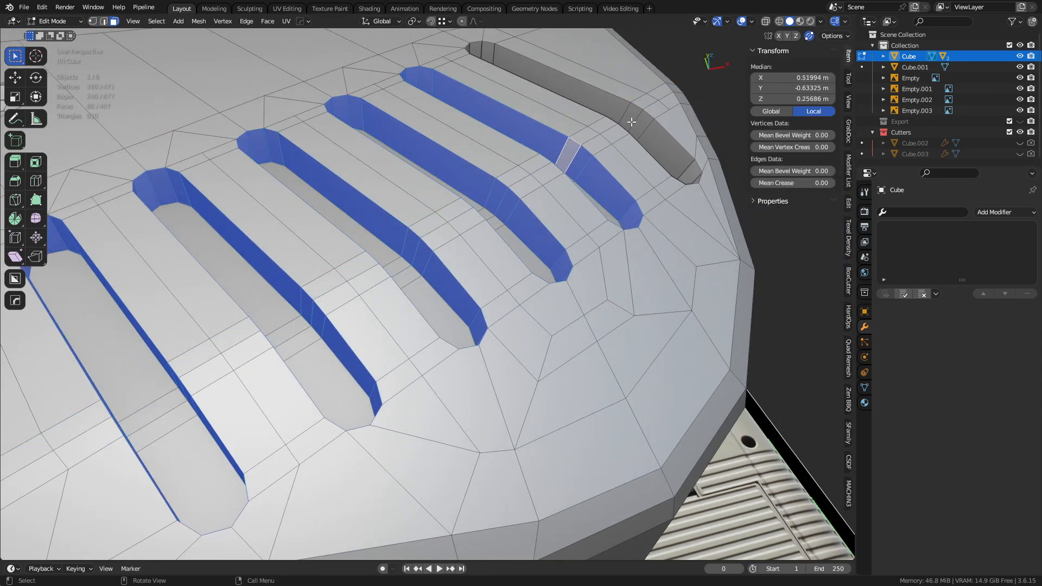
alt+shift+click(630, 121)
- Merge the duplicate vertices at the sixth slot's outer lower corner, beside the unselected wall face
shift+middle_drag(474, 285, 378, 332)
scroll(580, 198, up, 6)
shift+middle_drag(584, 206, 456, 349)
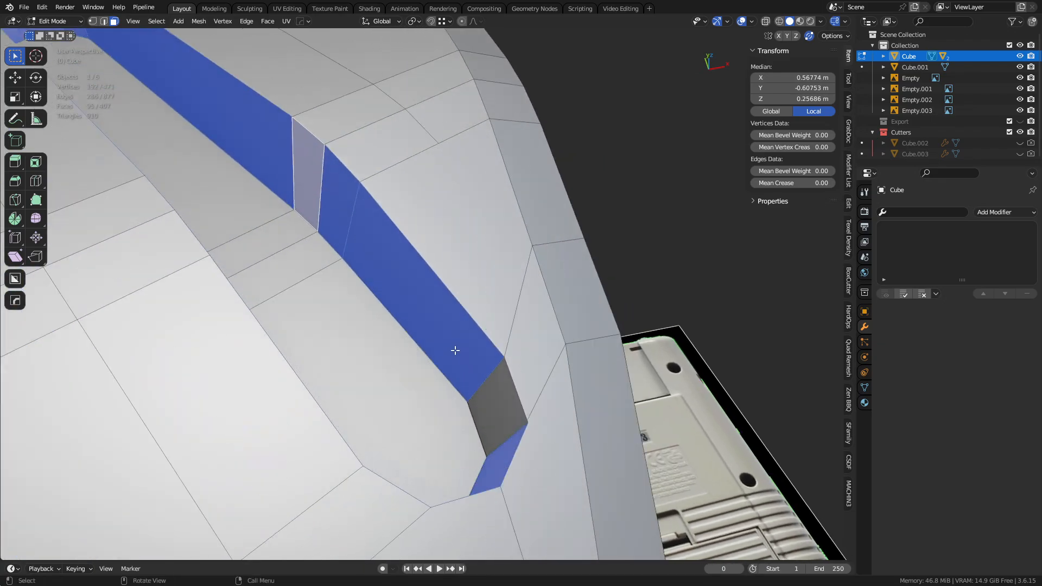
key(1)
click(517, 403)
shift+click(528, 422)
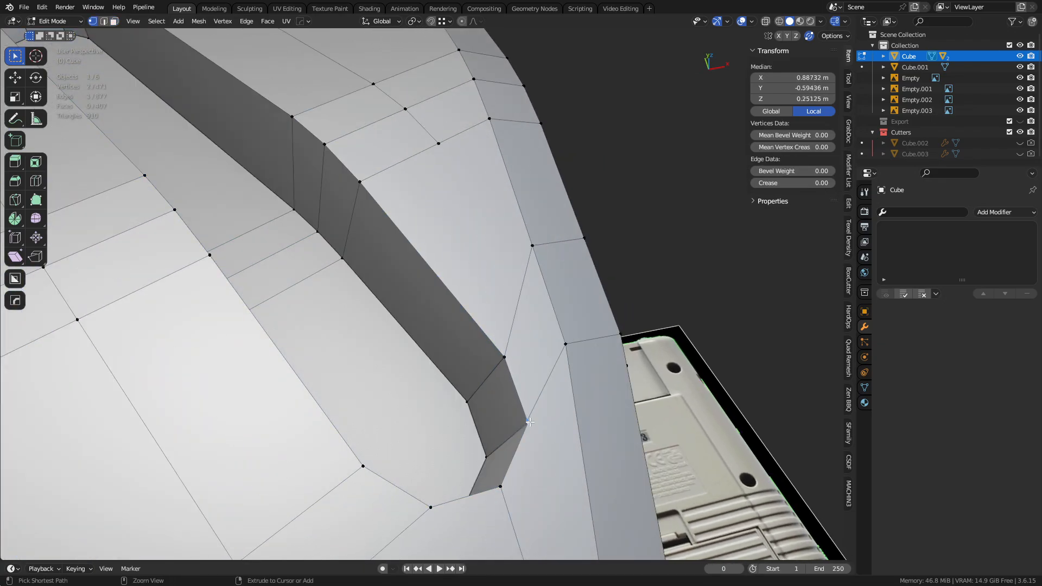
key(1)
- Select the inner wall face loops of all six speaker slots
key(3)
alt+click(484, 368)
scroll(190, 371, down, 2)
scroll(189, 371, down, 2)
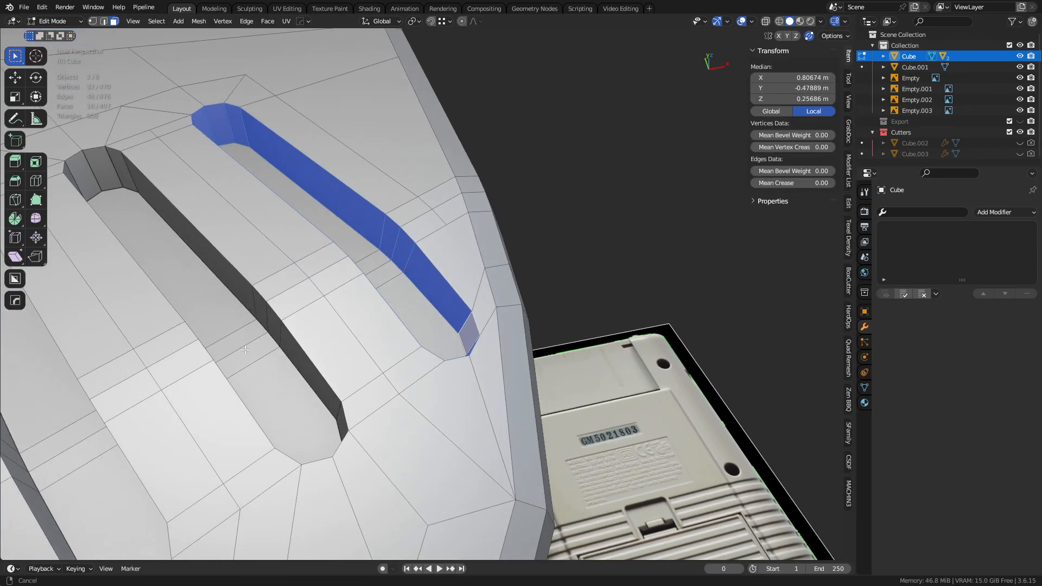
shift+middle_drag(189, 372, 568, 259)
scroll(568, 258, down, 4)
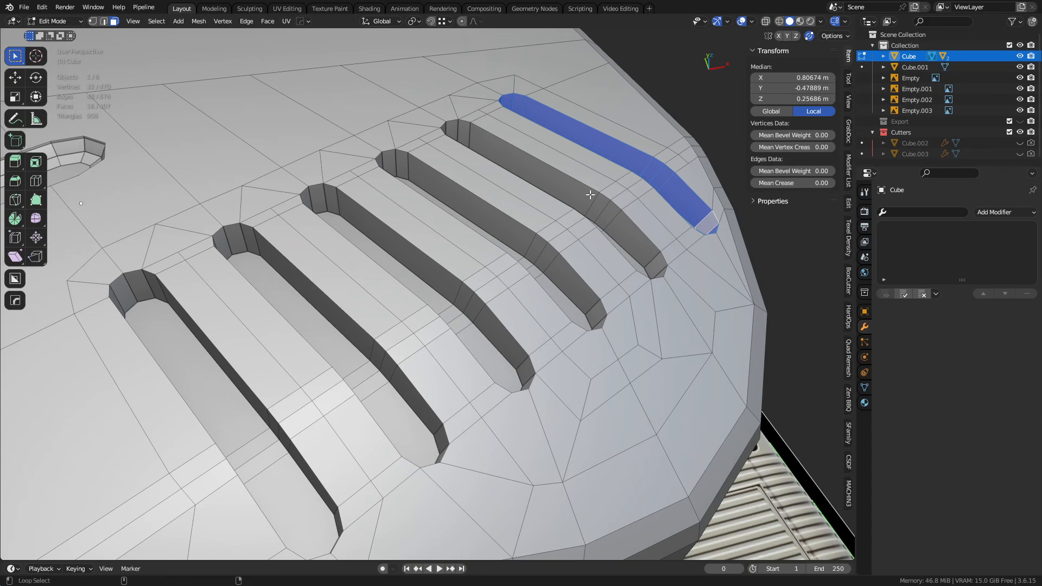
alt+shift+click(590, 194)
alt+shift+click(531, 249)
alt+shift+click(466, 296)
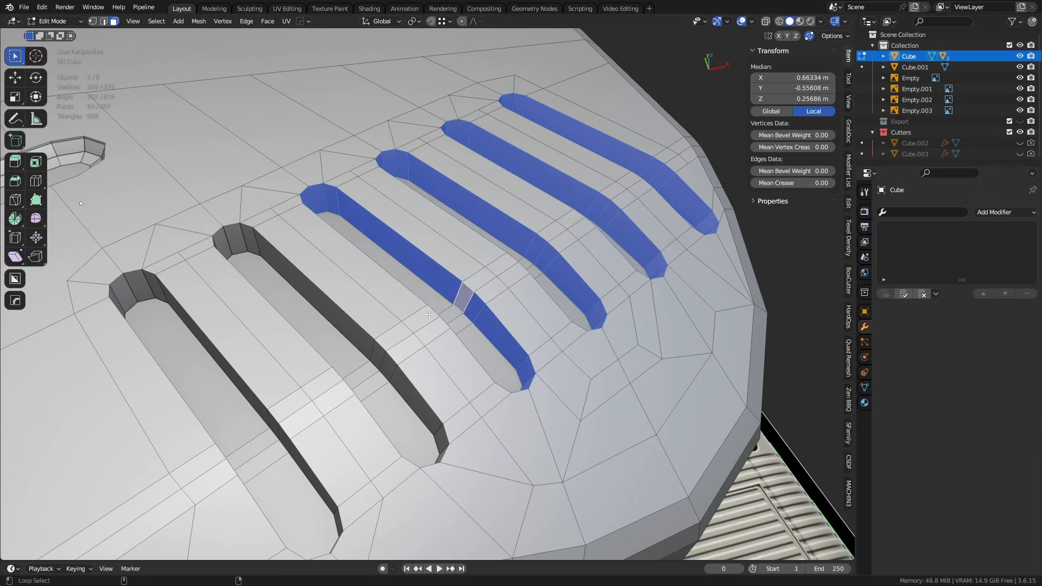
alt+shift+click(373, 352)
shift+middle_drag(277, 420, 430, 353)
alt+shift+click(426, 338)
shift+middle_drag(701, 342, 614, 337)
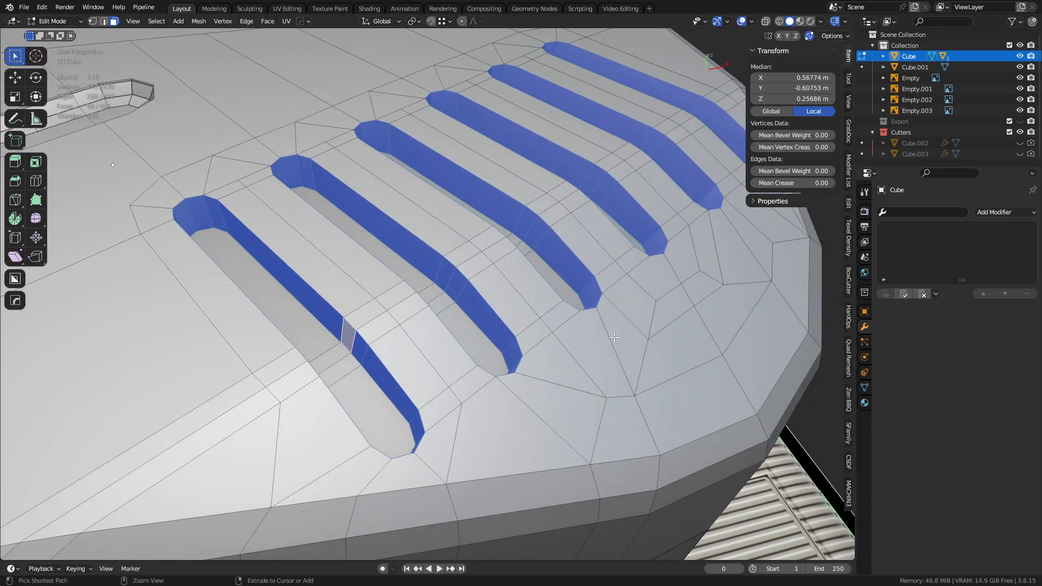
- Bevel the boundary edges of the six slots' walls with 2 segments and a width of about 0.01 m
key(2)
key(ctrl+b)
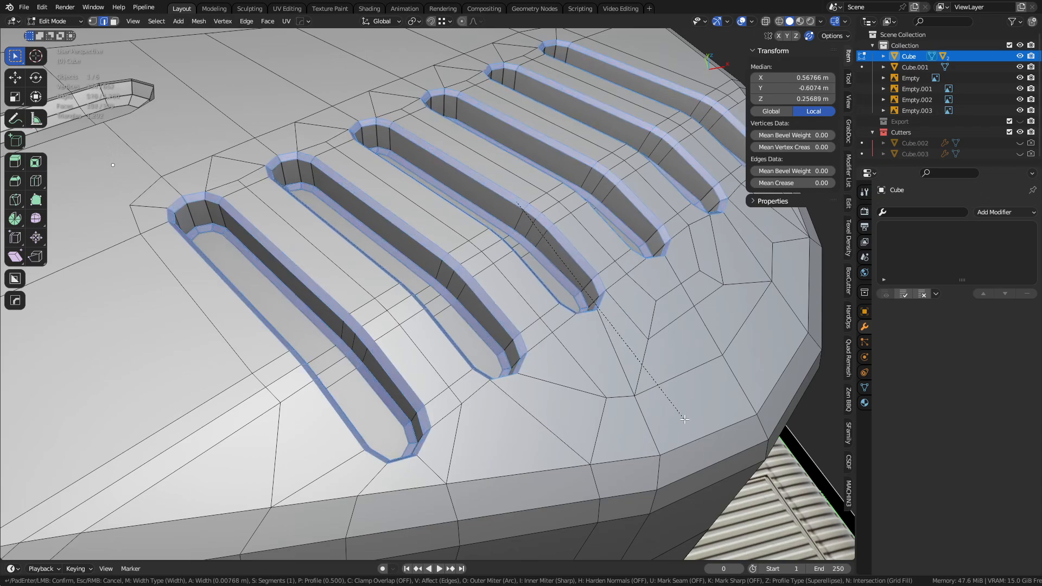
scroll(685, 420, up, 1)
click(702, 433)
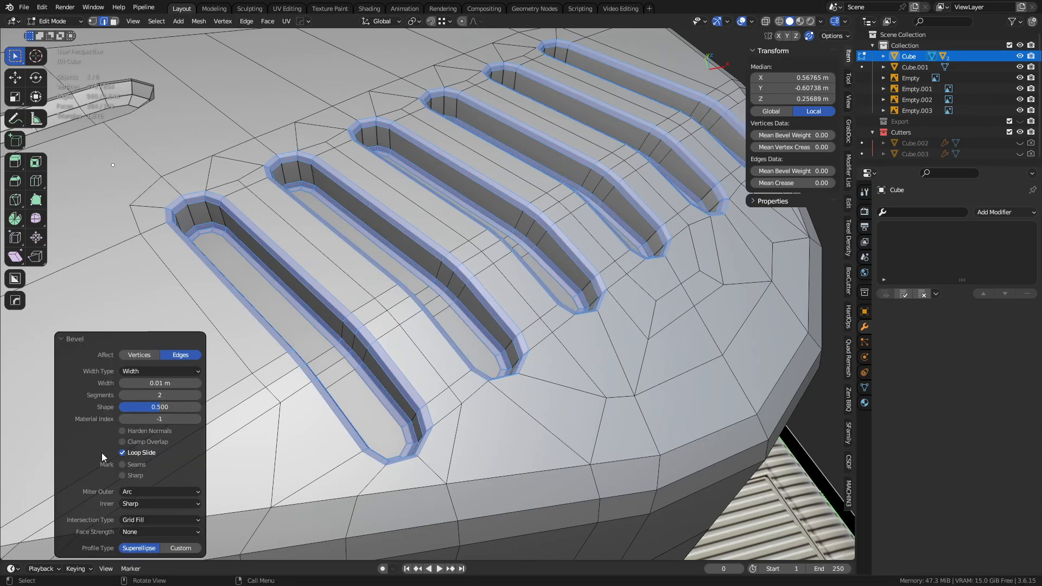
- Compare the slot bevel with and without Loop Slide, and leave Loop Slide off
click(122, 453)
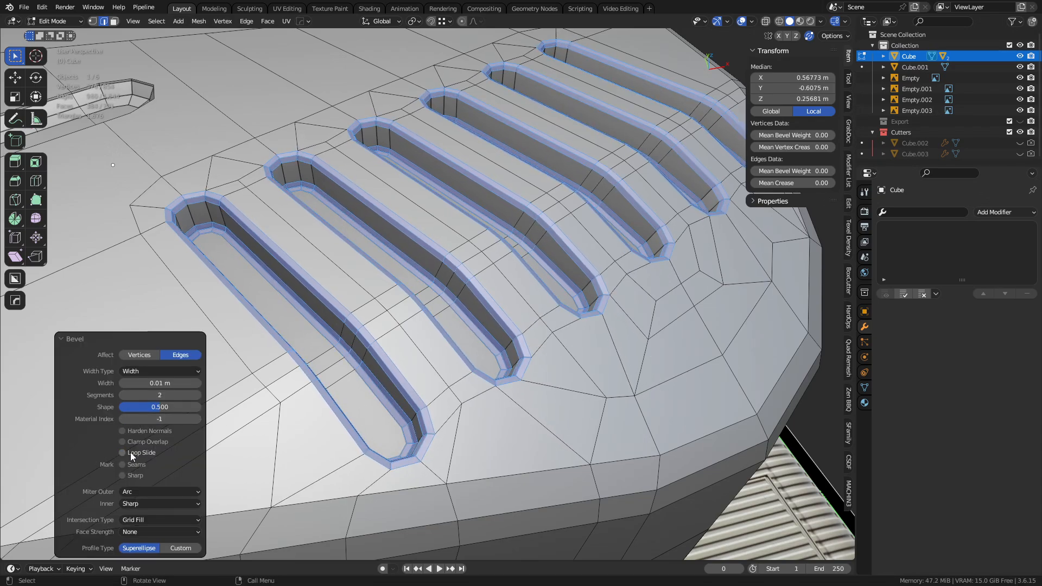
click(131, 453)
click(131, 453)
click(131, 453)
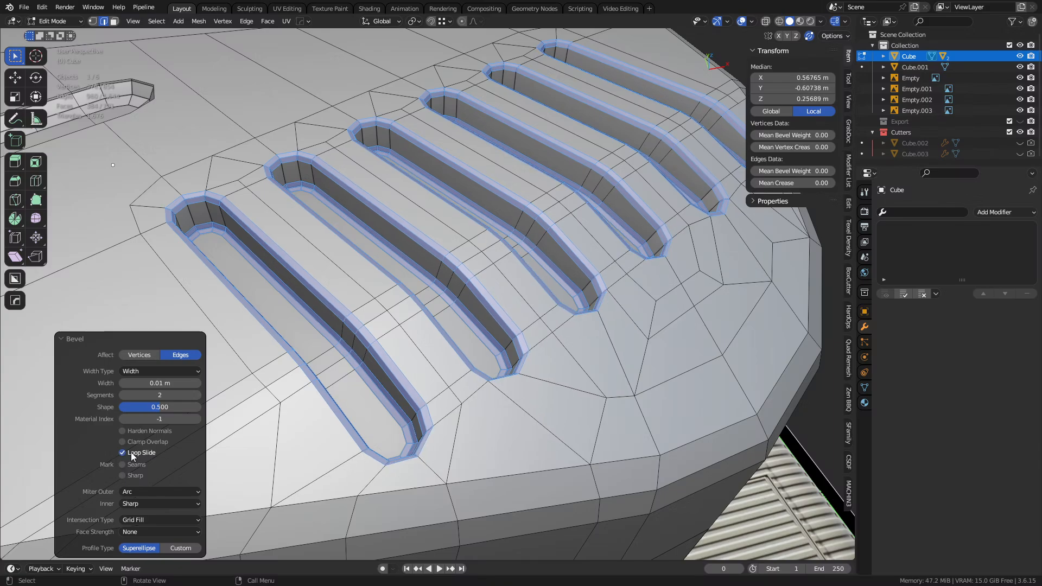
click(130, 454)
click(131, 453)
click(131, 452)
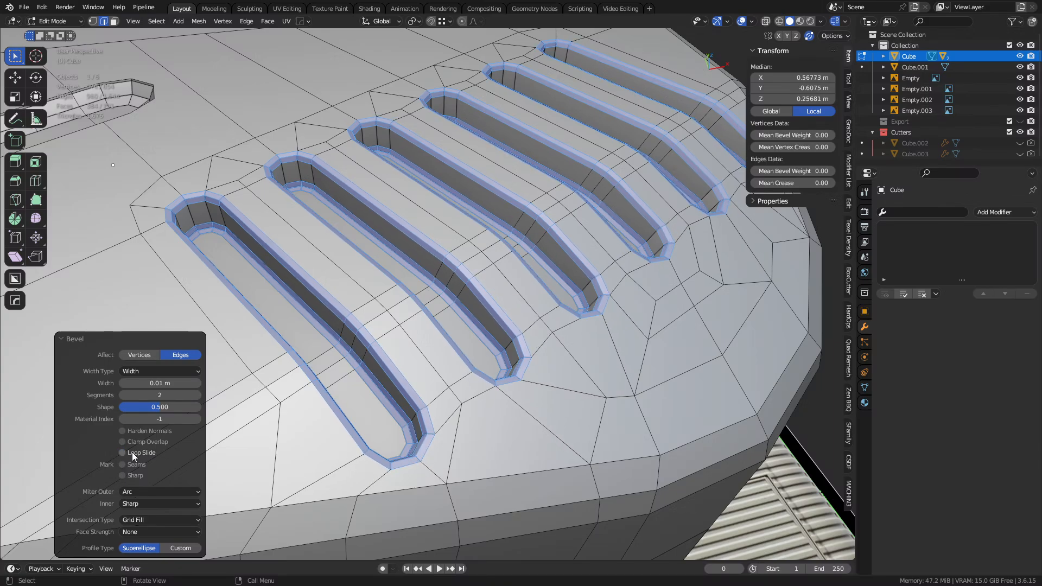
click(132, 451)
click(132, 452)
click(132, 451)
click(132, 452)
- Leave mesh editing and enable the HardOps Polygon Debug display for the shell
middle_drag(396, 424, 603, 342)
key(1)
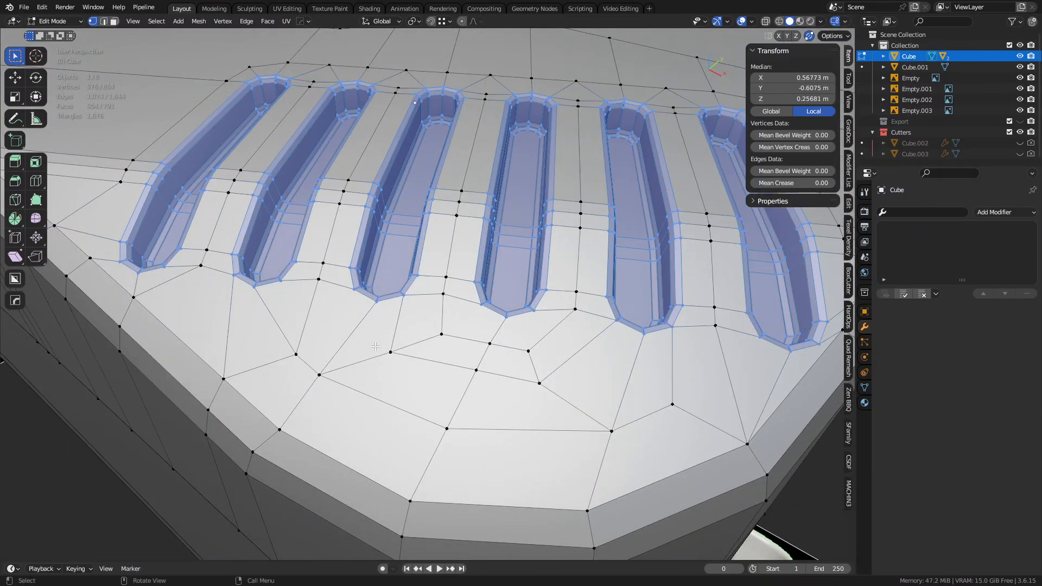
scroll(329, 351, down, 3)
middle_drag(329, 350, 464, 336)
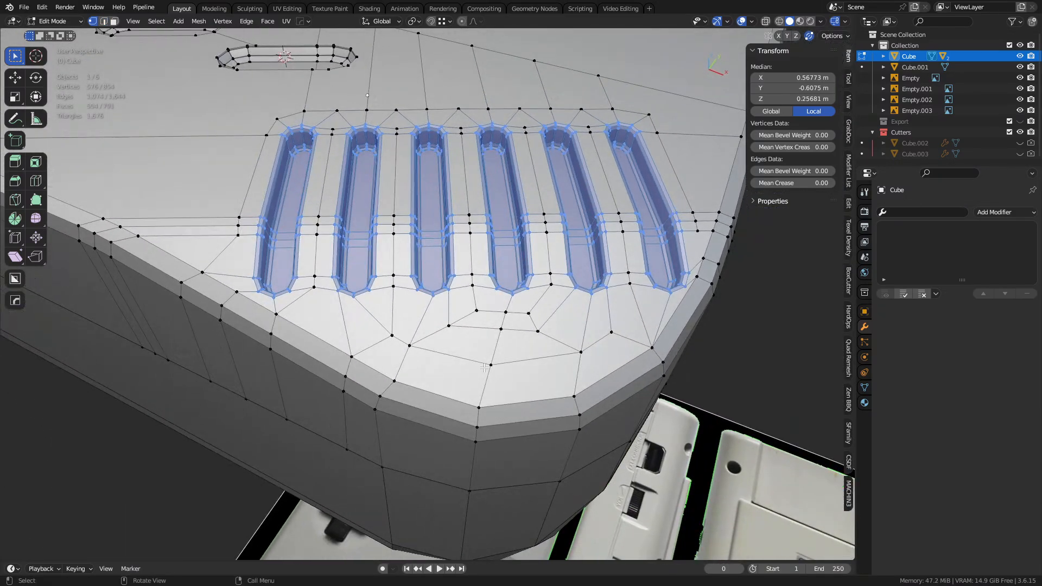
key(Tab)
key(q)
mouse_move(437, 385)
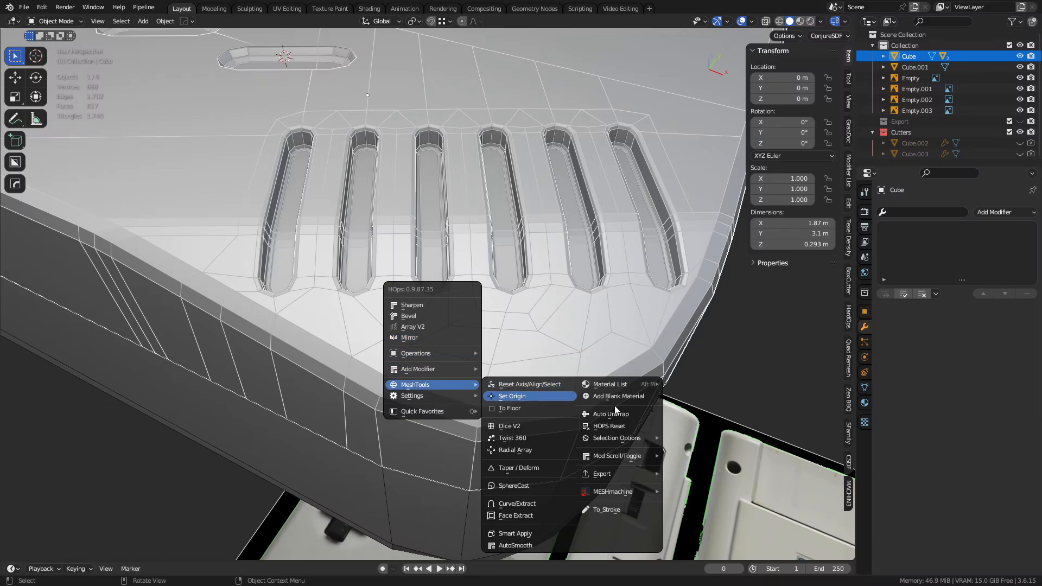
mouse_move(592, 457)
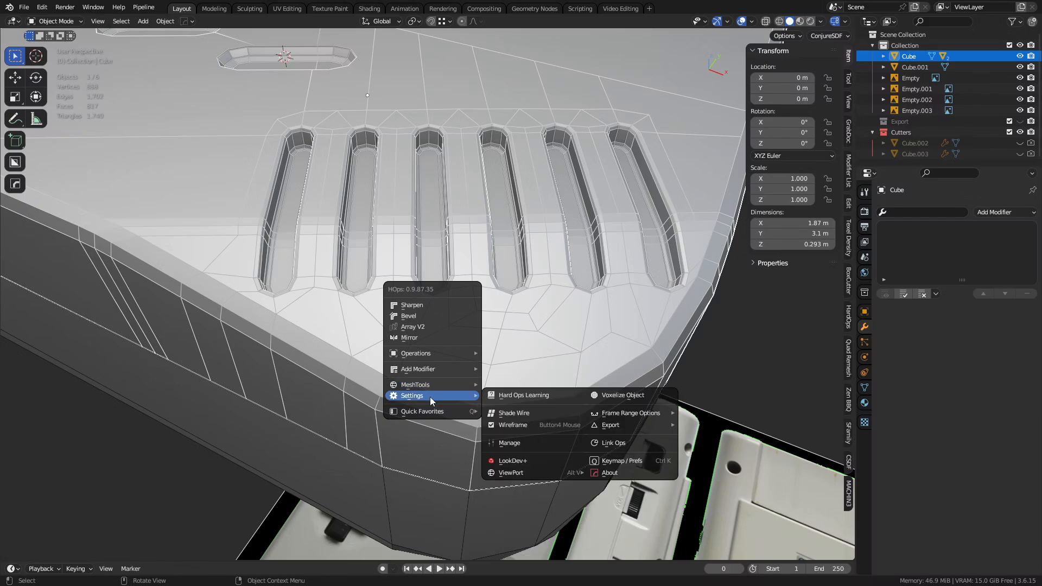
mouse_move(564, 473)
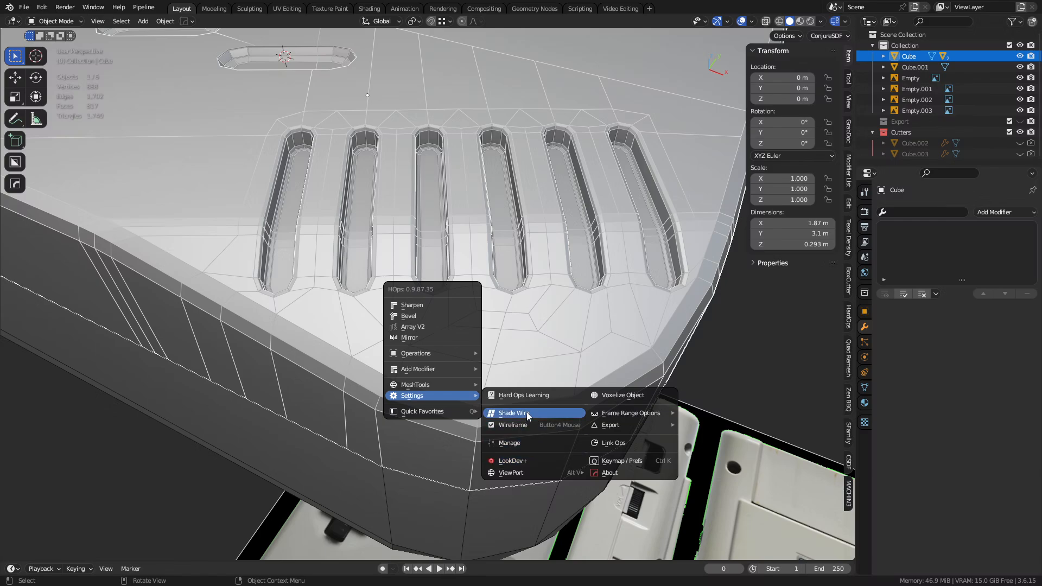
mouse_move(443, 352)
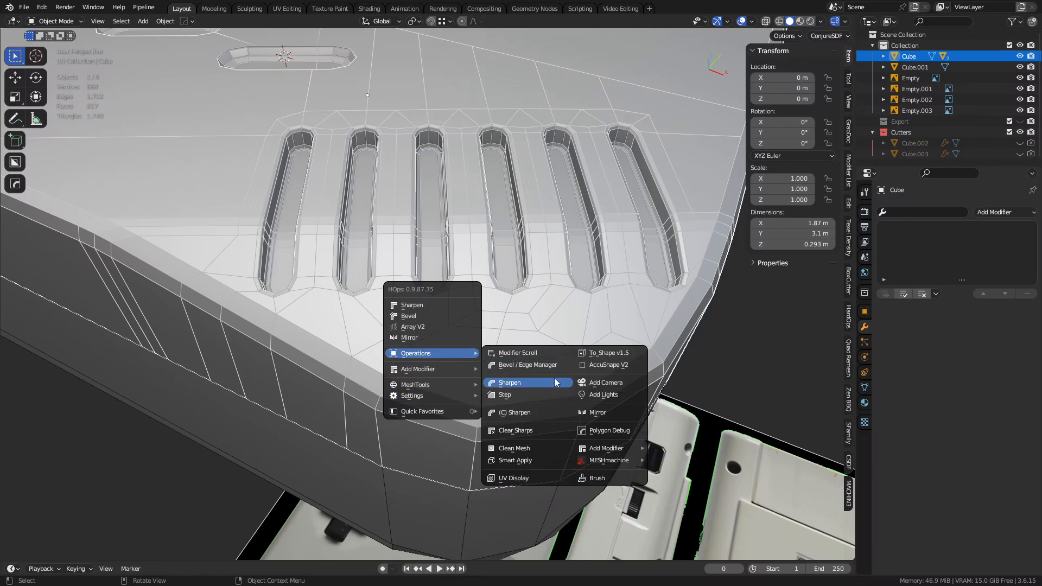
click(617, 430)
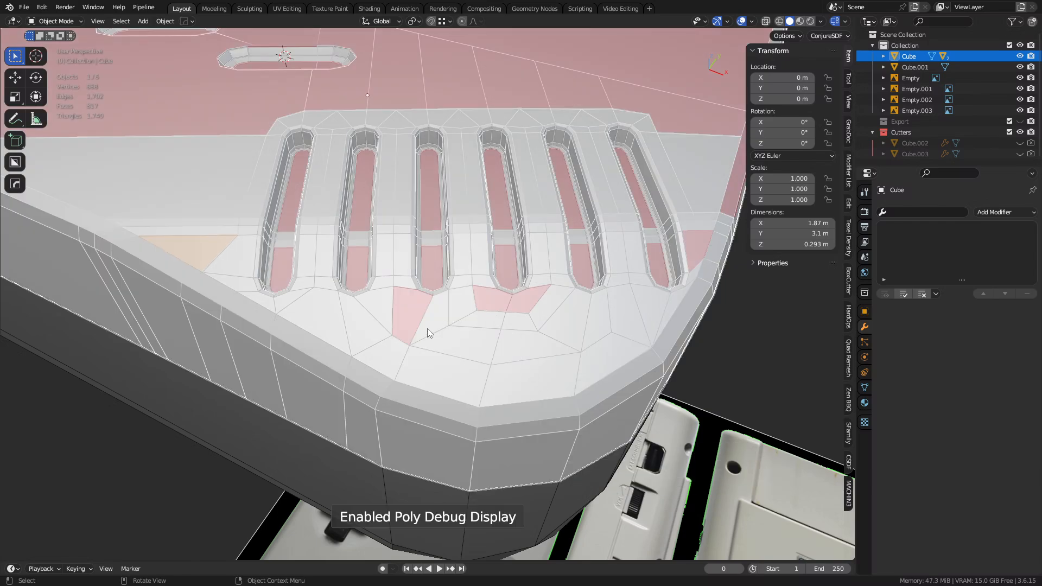
- Reopen the shell for mesh editing and examine the highlighted n-gons on the slot floors and below the slots' lower ends
middle_drag(427, 328, 426, 236)
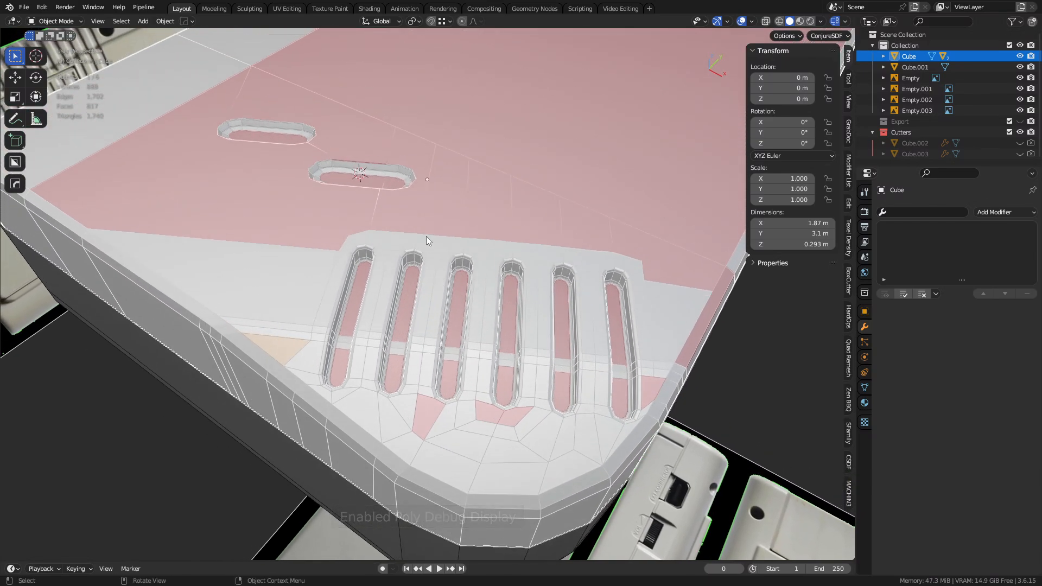
key(Tab)
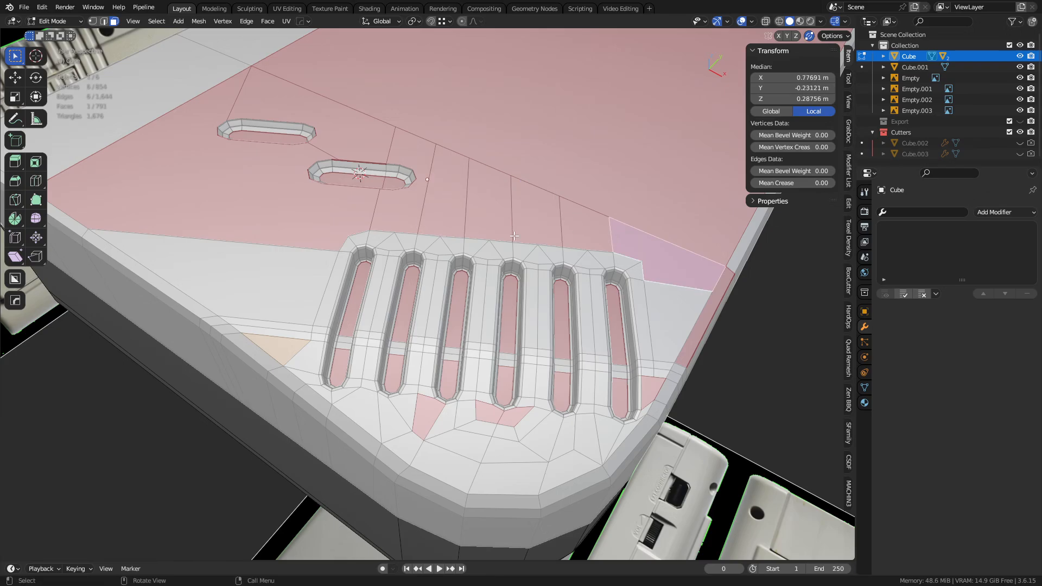
alt+middle_click(482, 340)
scroll(482, 340, up, 5)
middle_drag(482, 339, 448, 332)
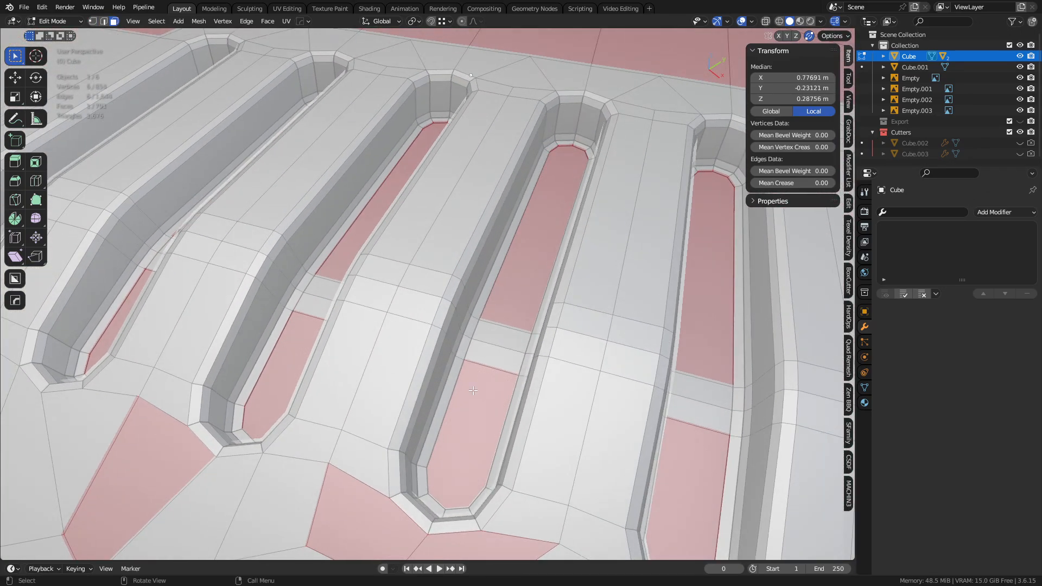
click(474, 391)
middle_drag(481, 387, 438, 348)
key(1)
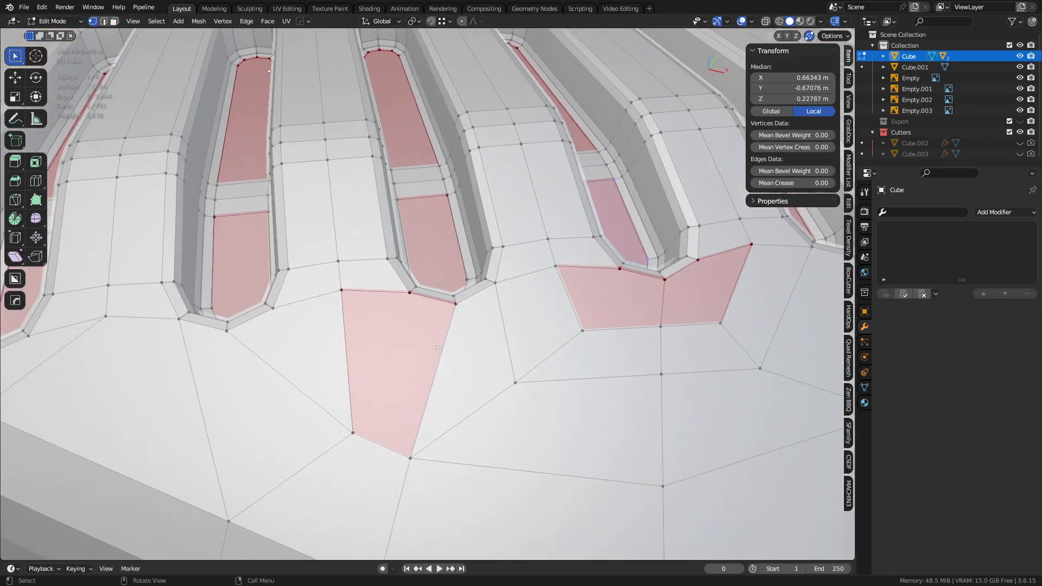
- Split the two adjoining n-gons below the fourth slot by connecting their outer lower vertices to the slot's corner vertices
click(602, 325)
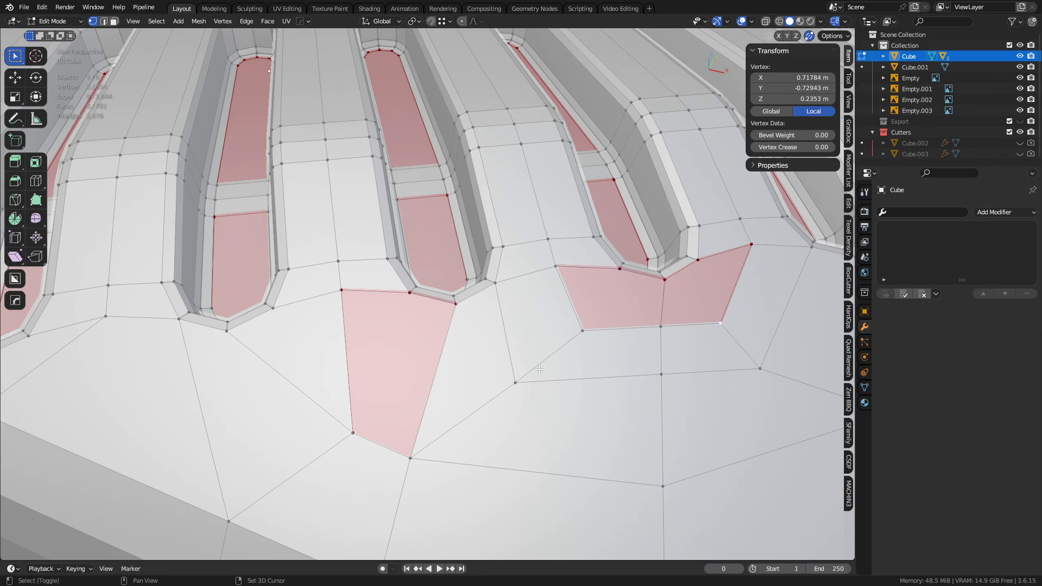
shift+middle_drag(539, 369, 469, 334)
shift+middle_drag(548, 288, 479, 347)
shift+click(479, 346)
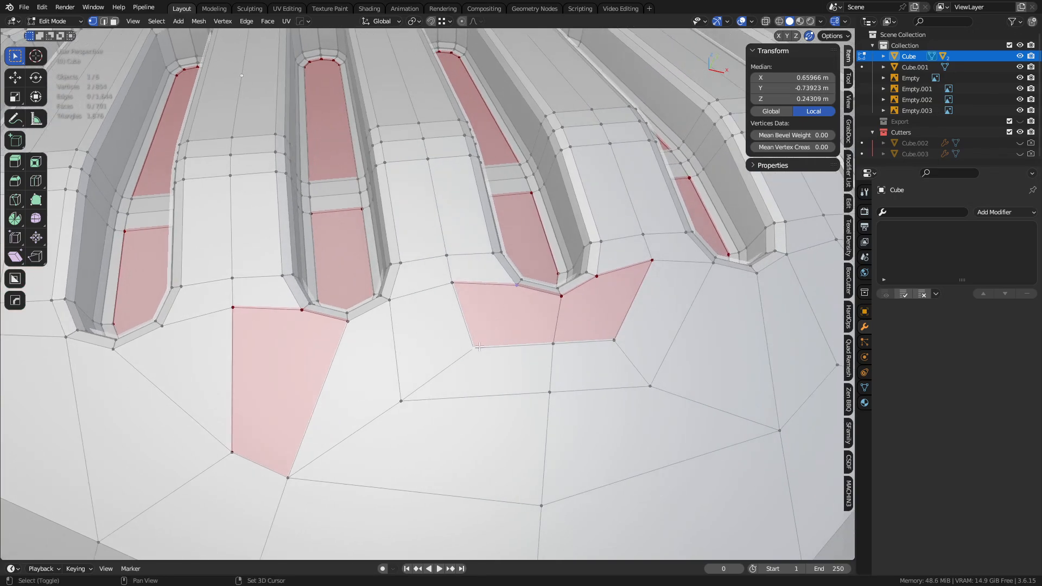
key(2)
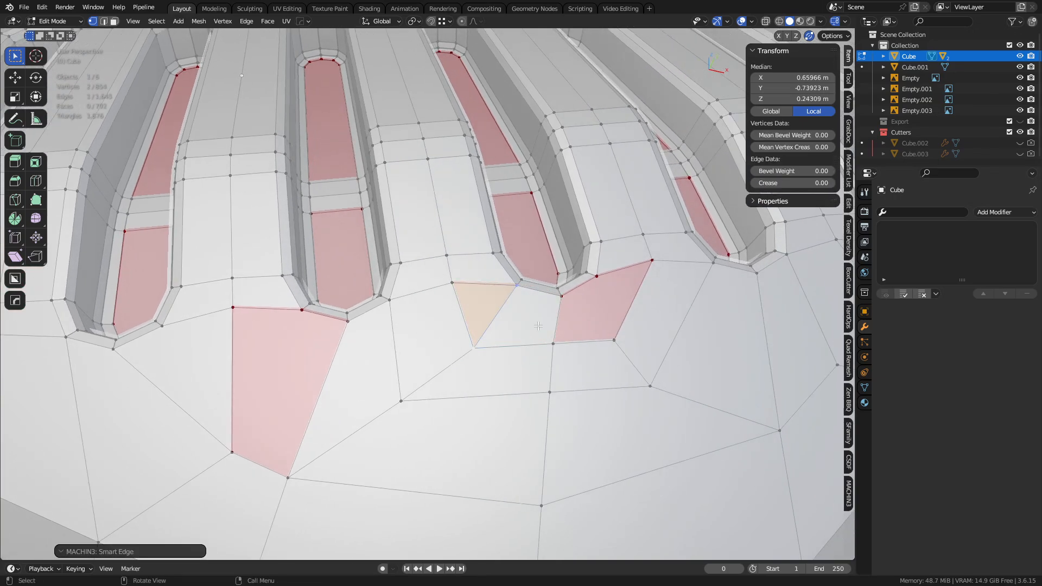
click(600, 280)
shift+click(610, 334)
key(2)
- Add one loop cut through the faces below the fourth slot and scale the new edges to 0.908
click(567, 317)
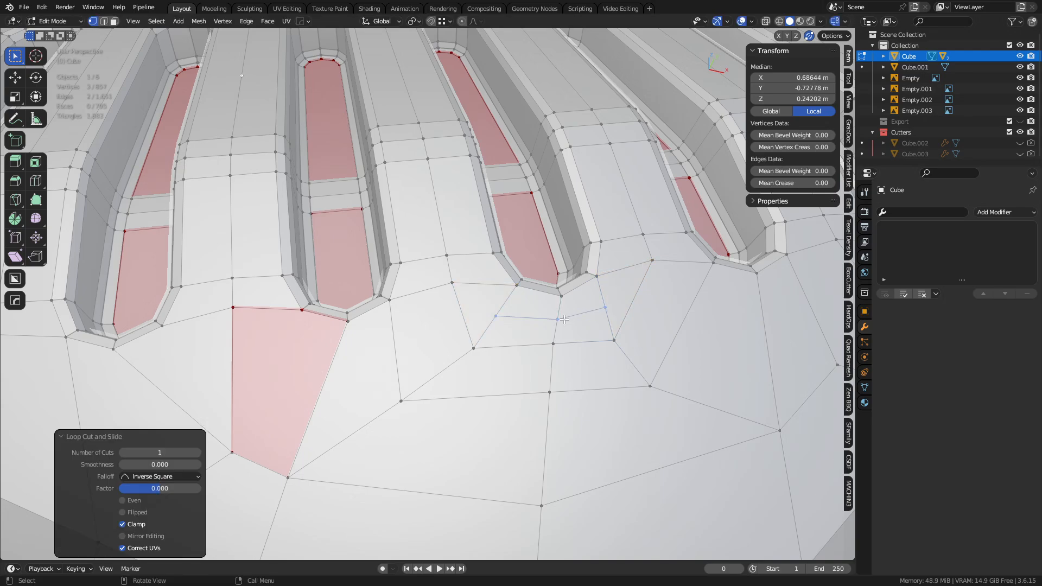
key(s)
click(731, 369)
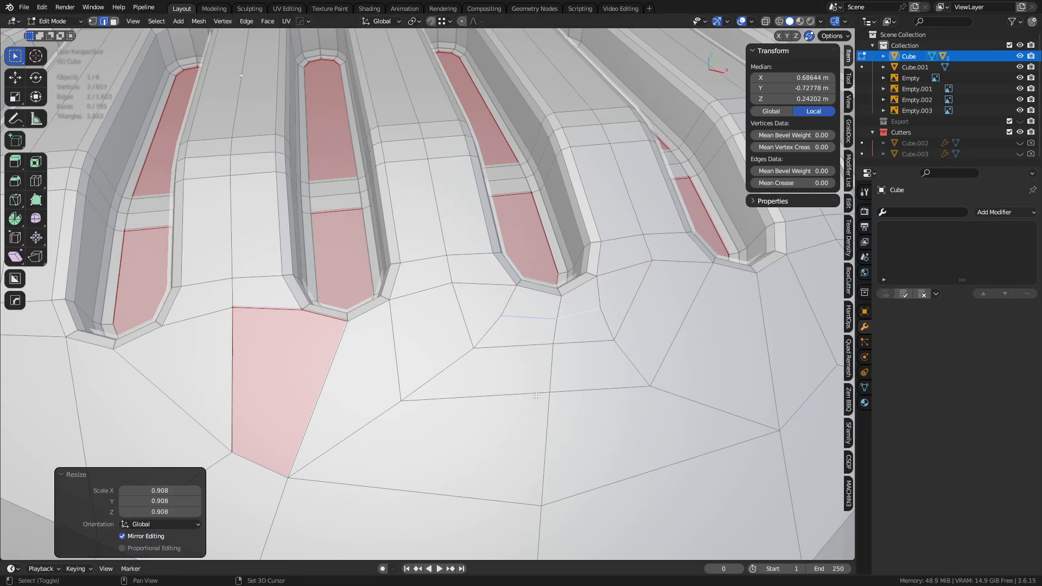
middle_drag(731, 370, 557, 357)
scroll(504, 372, down, 4)
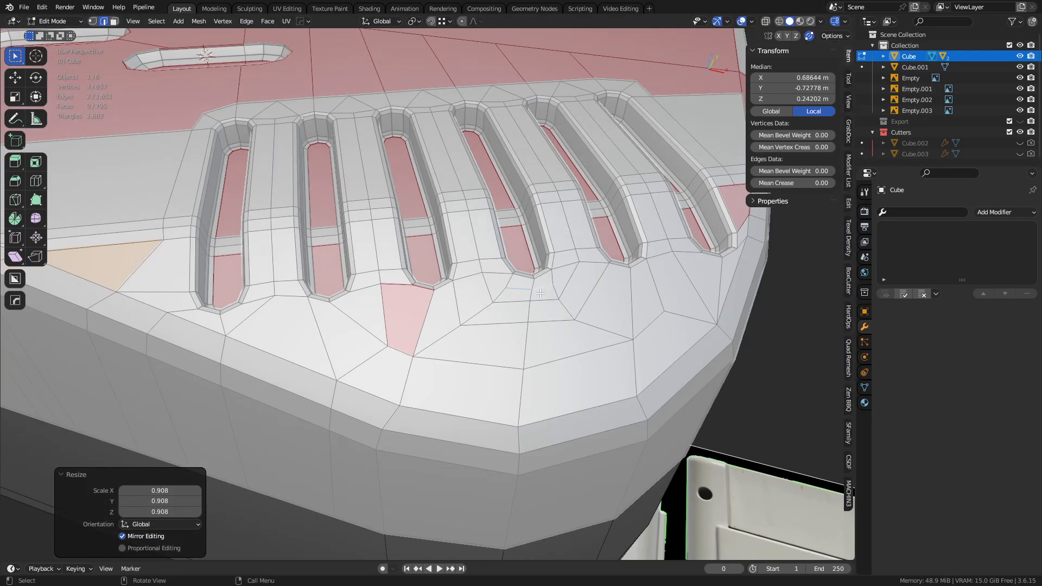
- Split the n-gon below the third slot by connecting its lower vertex to the slot's nearest corner vertex
scroll(541, 293, up, 3)
middle_drag(541, 293, 489, 353)
key(1)
scroll(481, 383, up, 2)
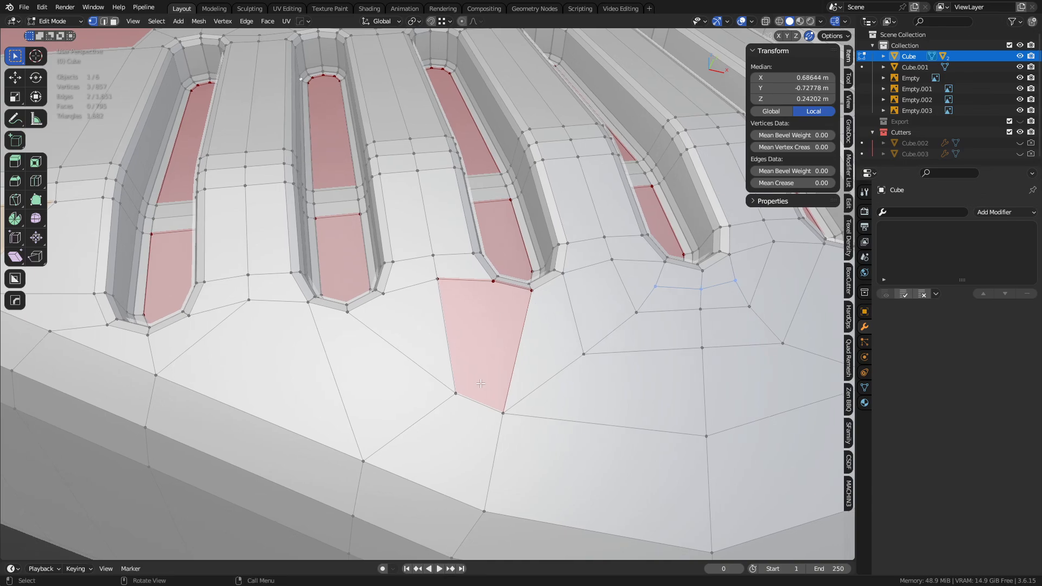
click(459, 386)
key(2)
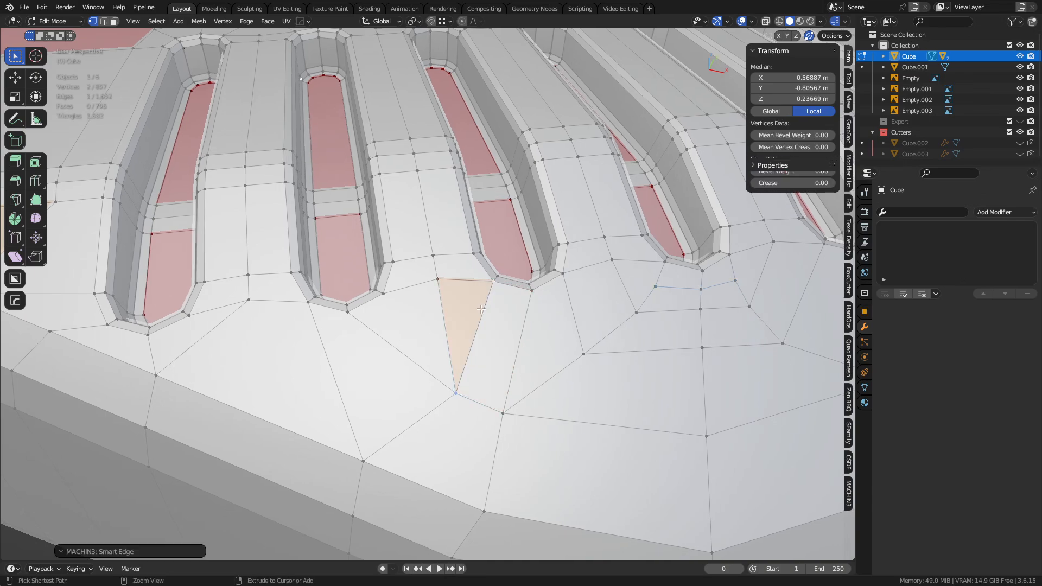
- Connect the second slot's lower corner to the same vertex and dissolve the adjacent edge bordering the triangle below the third slot
click(446, 317)
click(389, 298)
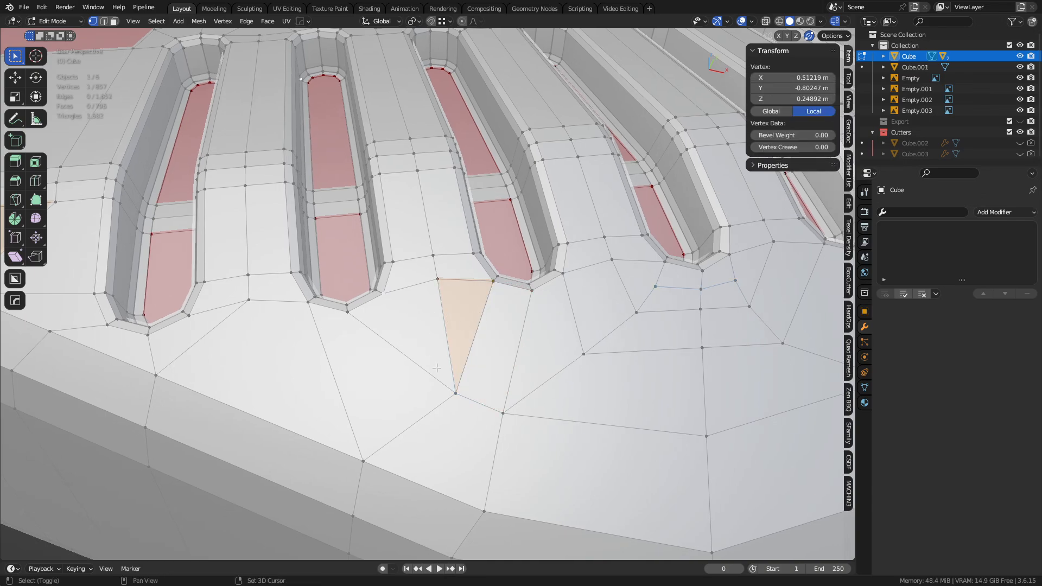
shift+click(451, 383)
key(2)
key(2)
click(451, 336)
key(ctrl+x)
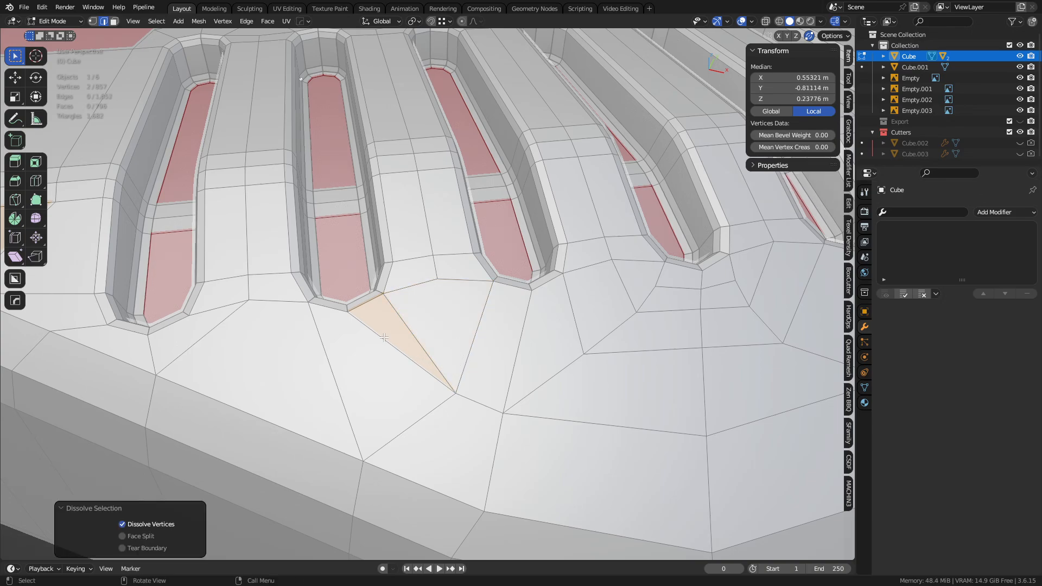
- Try merging the tip vertex of the triangle below the second slot into its neighbouring vertex, and undo the merge
click(384, 338)
shift+middle_drag(477, 387, 462, 344)
scroll(489, 352, down, 3)
scroll(476, 326, up, 2)
scroll(462, 345, down, 1)
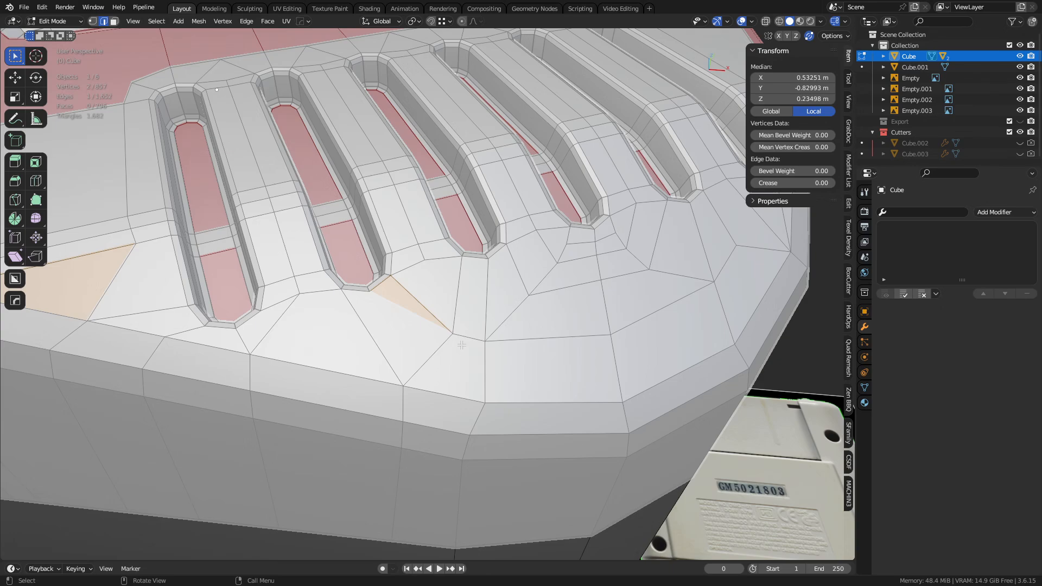
key(1)
click(454, 333)
shift+click(486, 341)
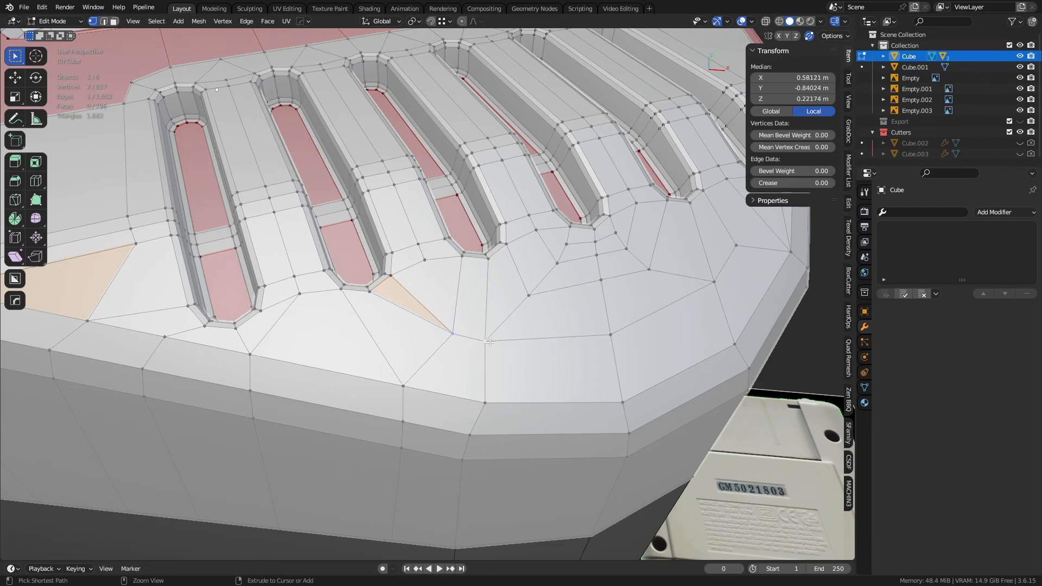
key(1)
key(2)
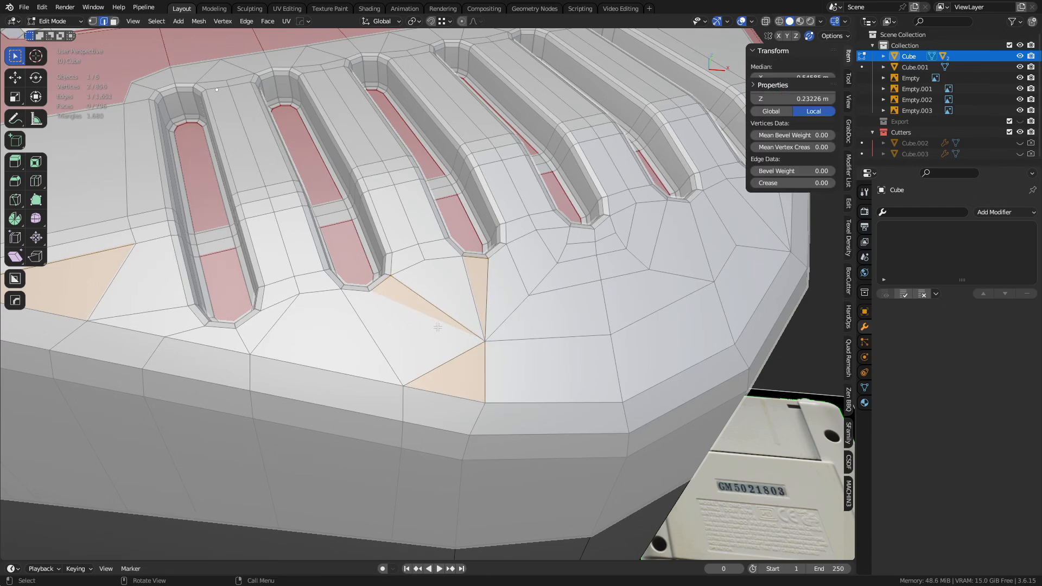
key(ctrl+z)
key(ctrl+z)
key(ctrl+z)
key(ctrl+z)
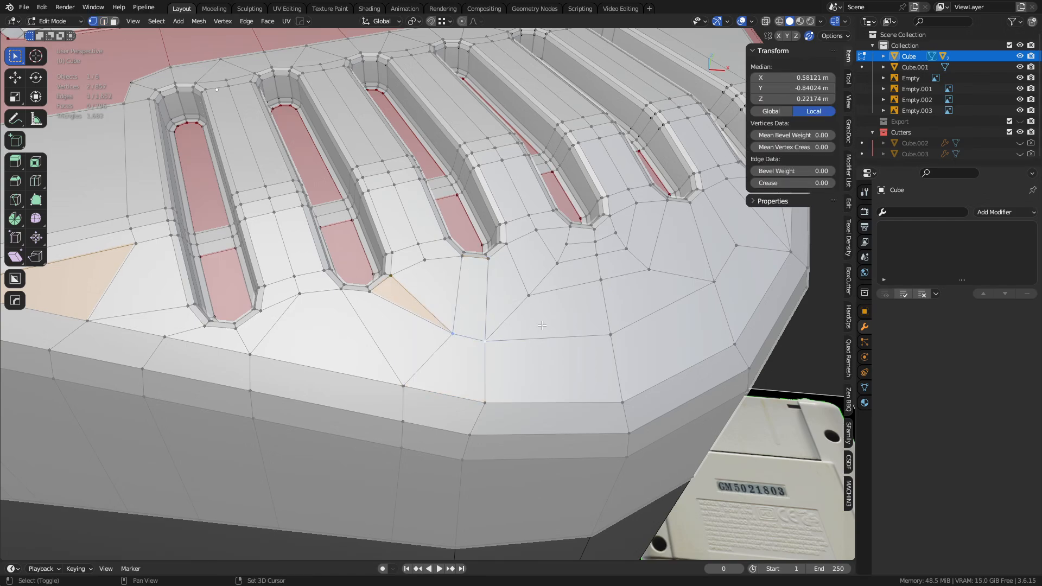
shift+middle_drag(542, 325, 438, 313)
scroll(412, 321, up, 1)
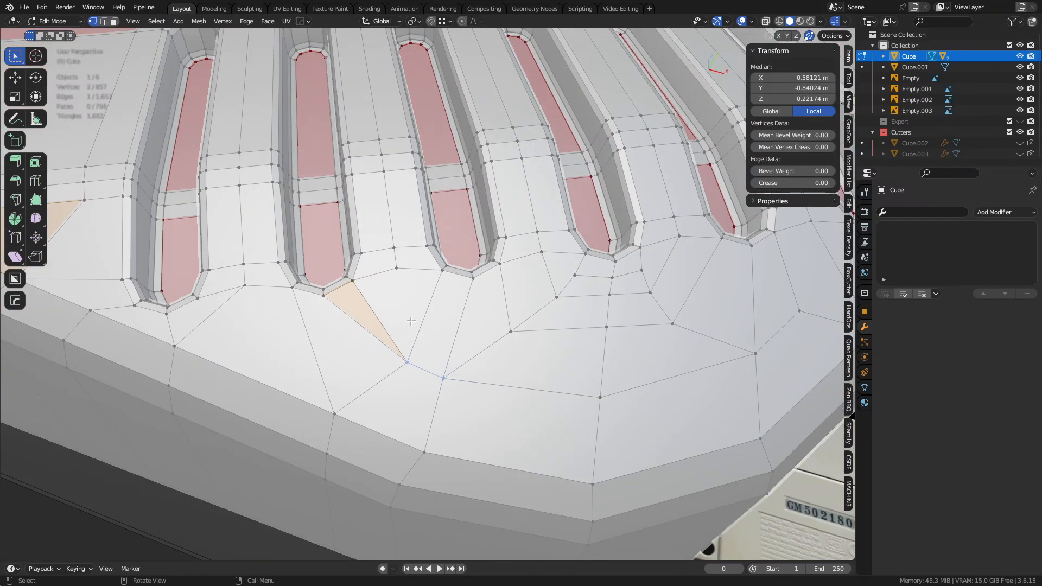
- Subdivide the long edge of the triangle below the second slot facing the third slot, and connect its midpoint to the vertex above
key(2)
click(389, 319)
right_click(458, 299)
click(434, 248)
key(1)
click(379, 321)
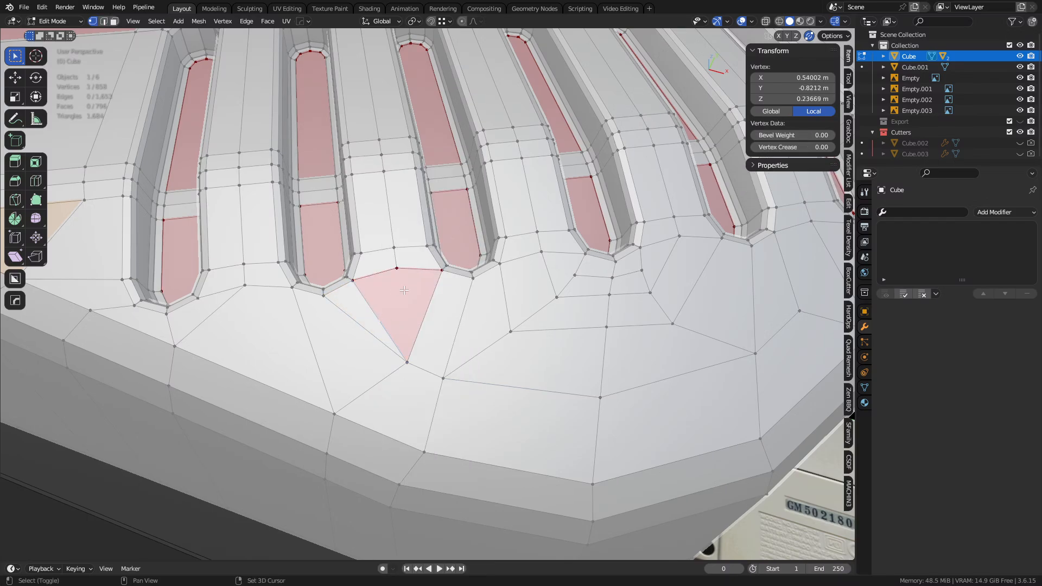
shift+click(396, 268)
key(2)
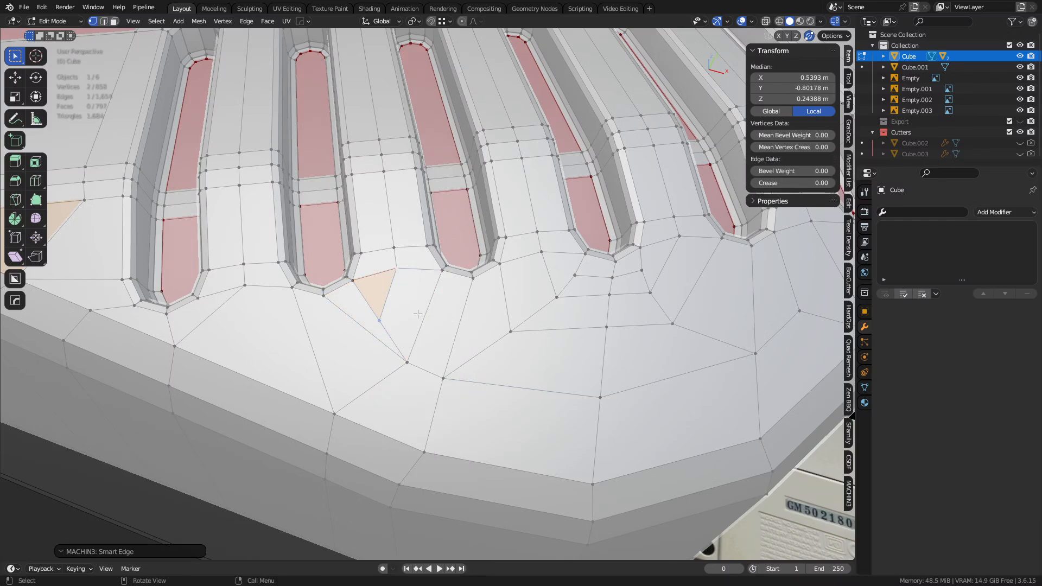
- Try a Knife cut from the middle of the new edge to the vertex below the third slot, and dissolve the cut edges
key(k)
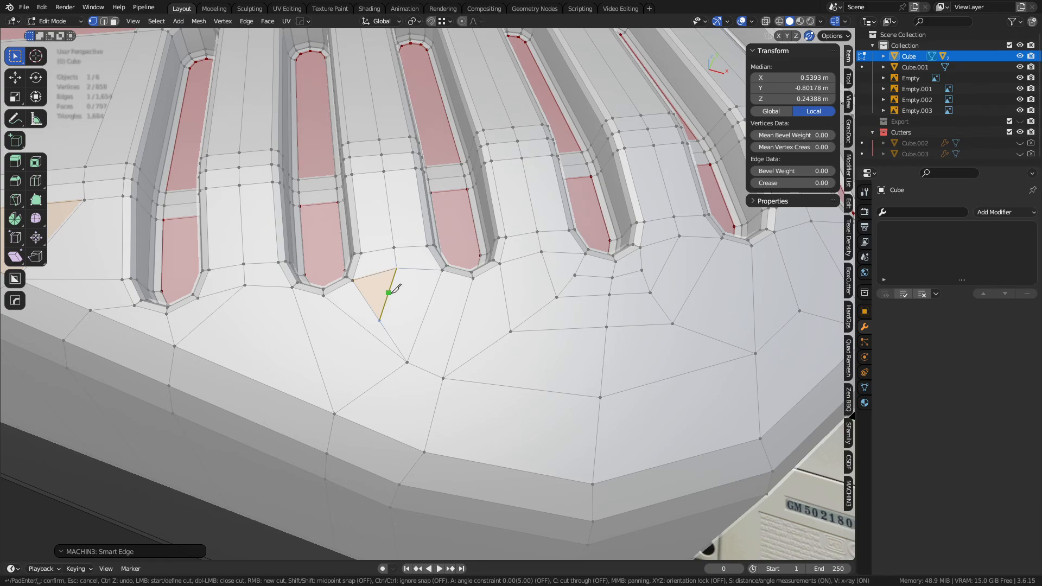
click(389, 292)
click(510, 330)
key(Return)
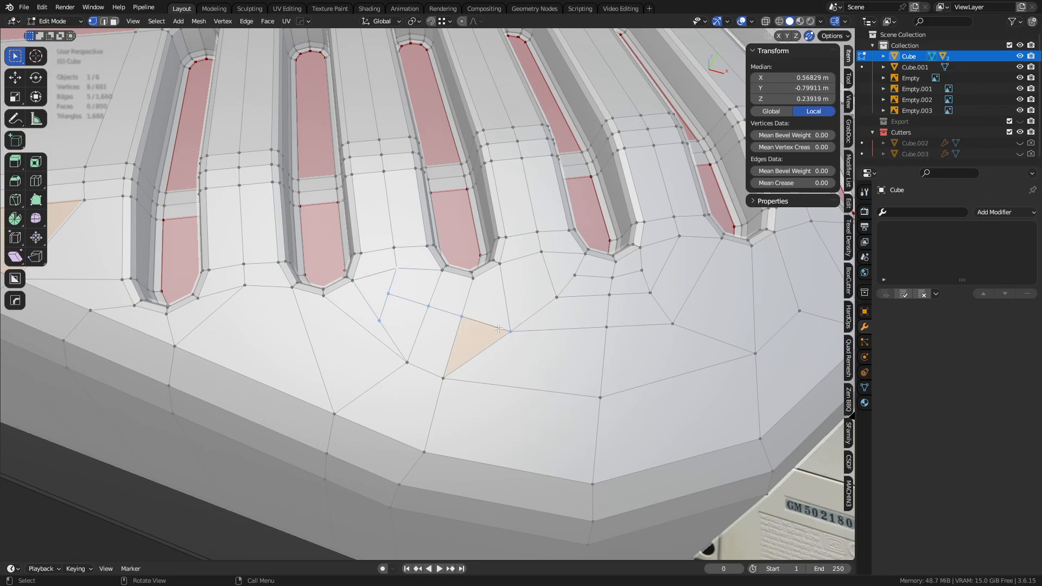
shift+middle_drag(499, 329, 450, 300)
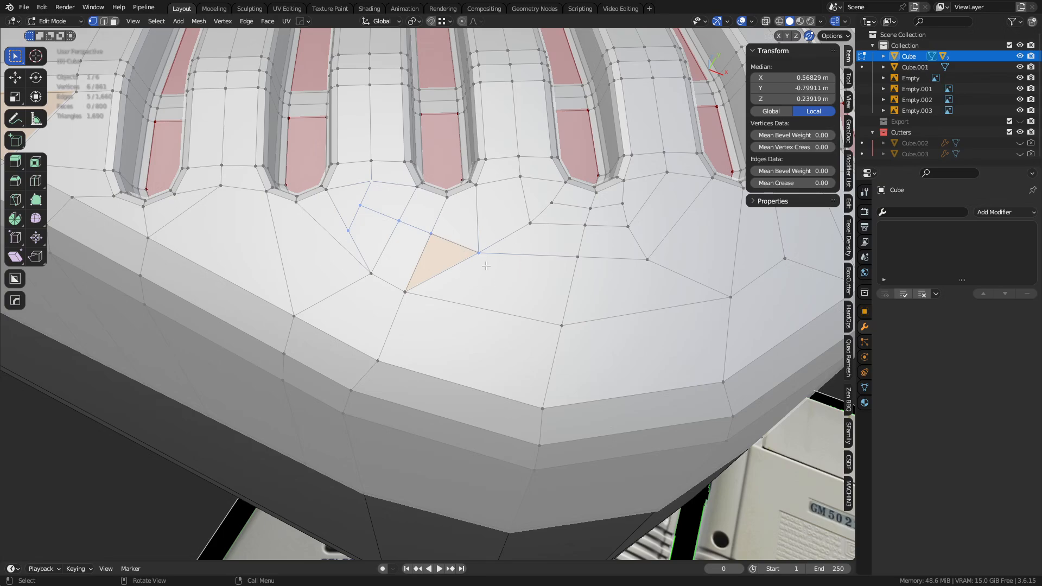
key(2)
ctrl+click(455, 239)
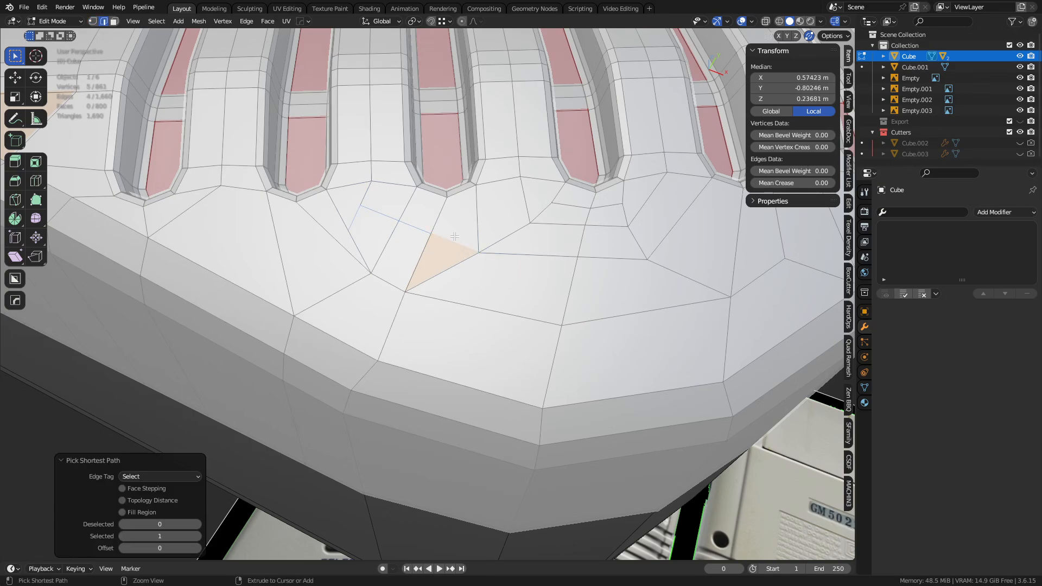
key(ctrl+x)
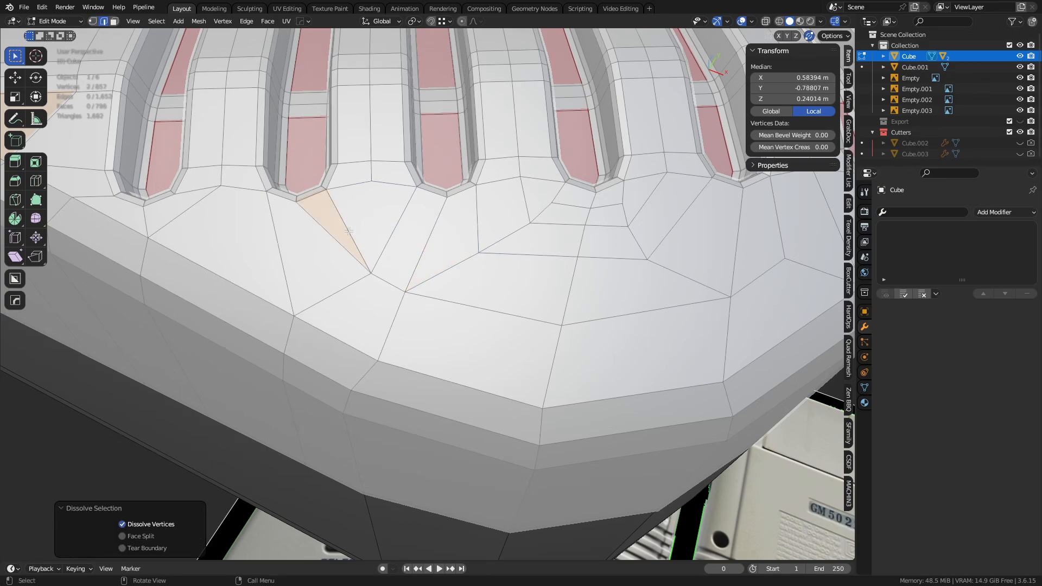
- Dissolve the triangle's long edge and Knife-cut the merged face from the slot corner, the upper vertex and the lower tip to one interior point
click(349, 231)
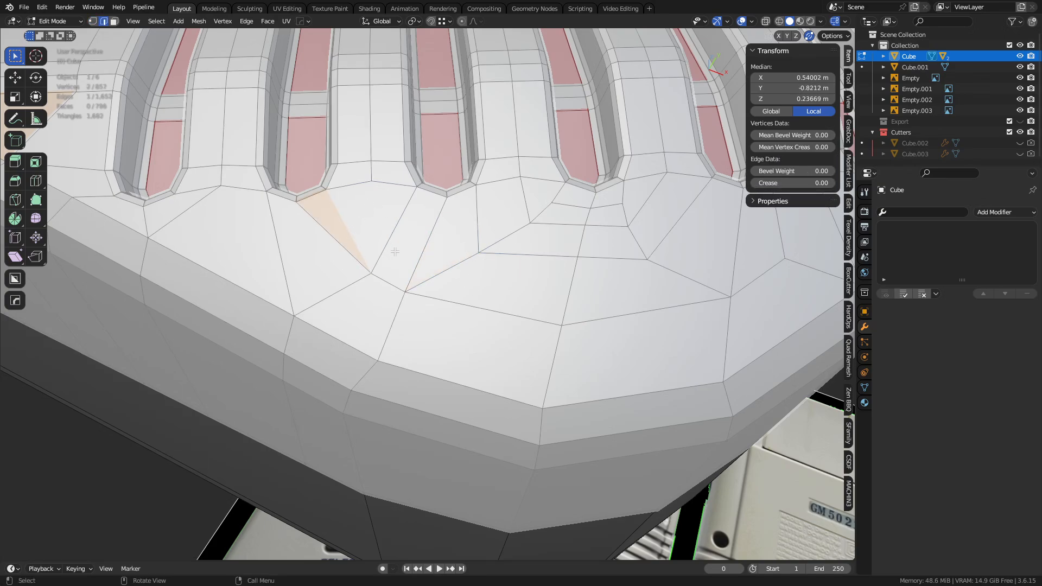
key(ctrl+x)
shift+middle_drag(397, 252, 479, 275)
key(1)
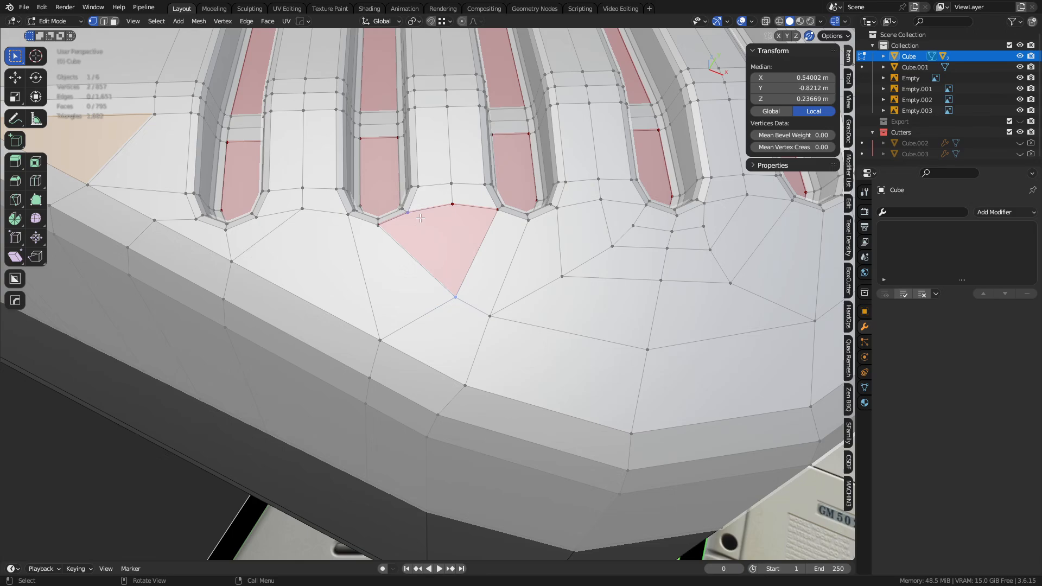
click(421, 217)
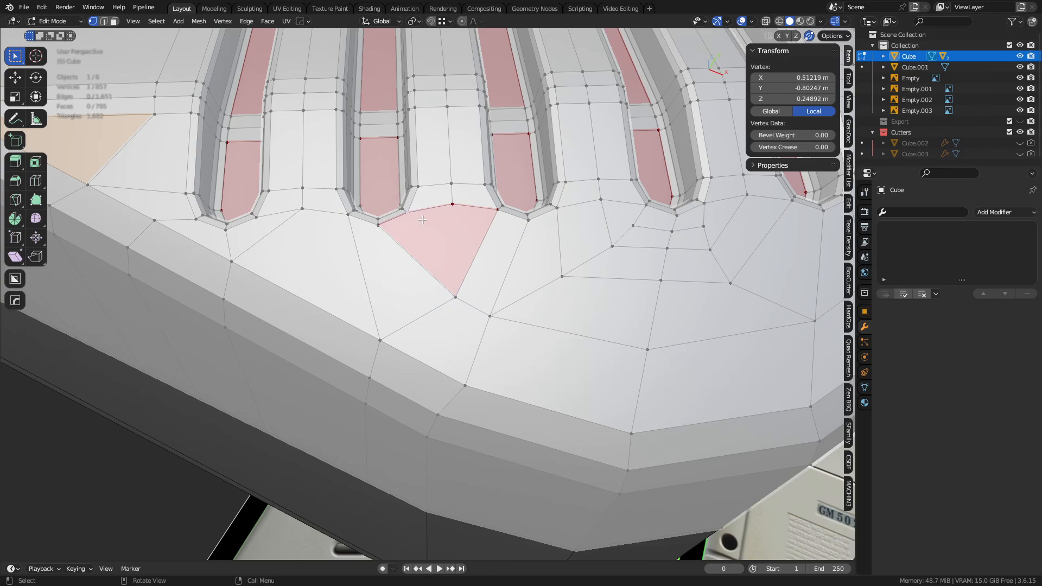
key(k)
click(408, 212)
click(445, 251)
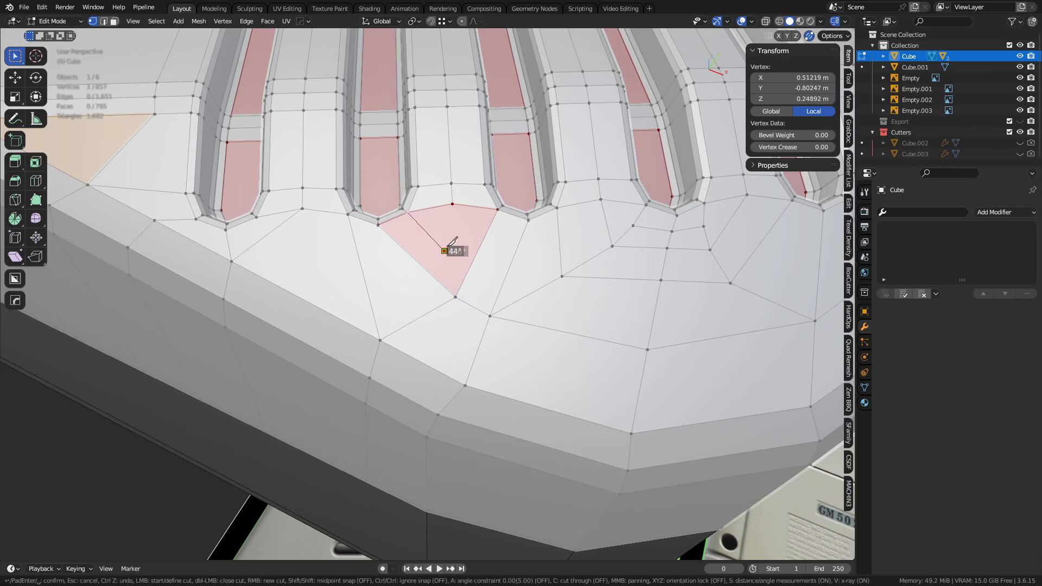
click(453, 204)
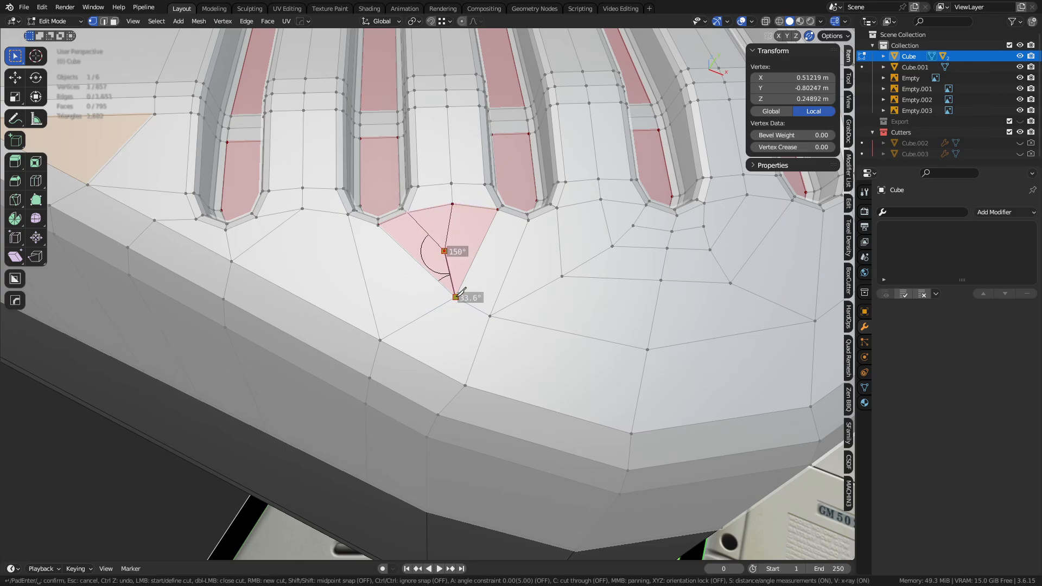
key(Return)
- Split the first slot's floor n-gons by connecting the opposite vertices where the rounding begins at both ends
shift+middle_drag(443, 247, 456, 249)
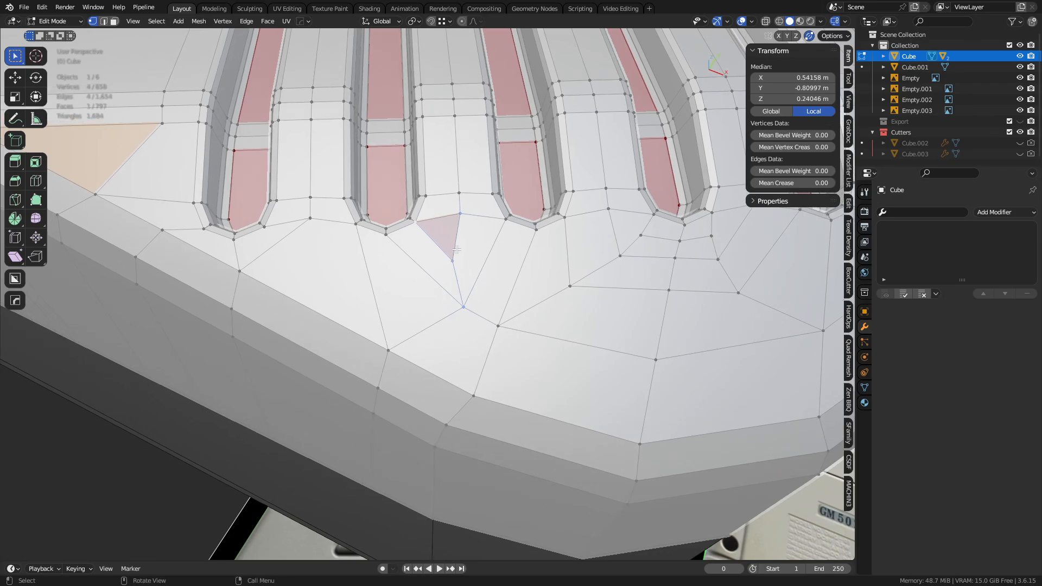
shift+middle_drag(380, 269, 518, 353)
middle_drag(386, 309, 400, 315)
shift+middle_drag(481, 300, 548, 338)
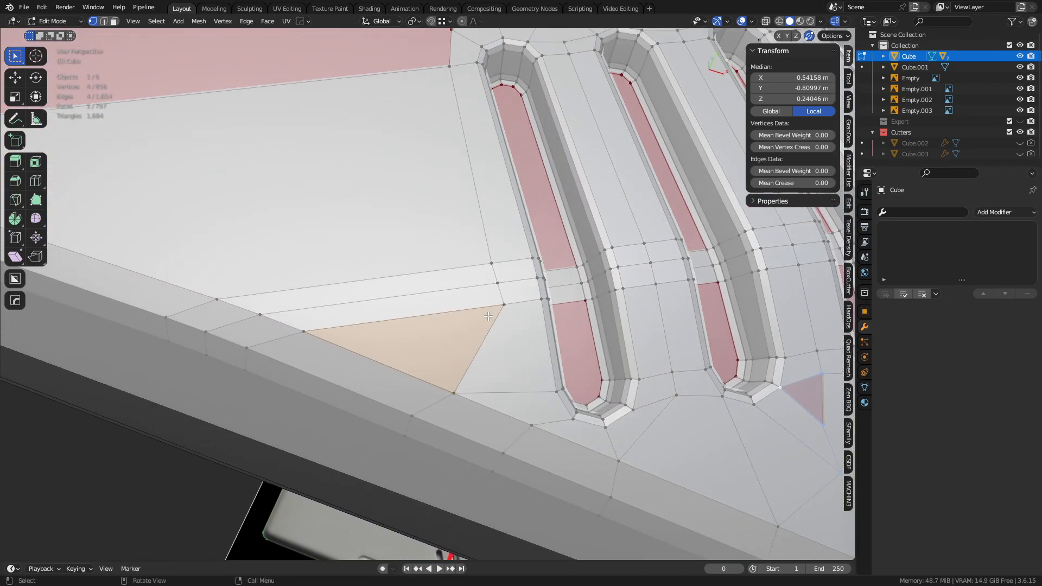
scroll(453, 399, down, 3)
middle_drag(451, 320, 451, 351)
shift+middle_drag(464, 293, 361, 289)
alt+middle_click(369, 297)
middle_drag(585, 405, 537, 296)
click(520, 167)
shift+click(565, 173)
key(2)
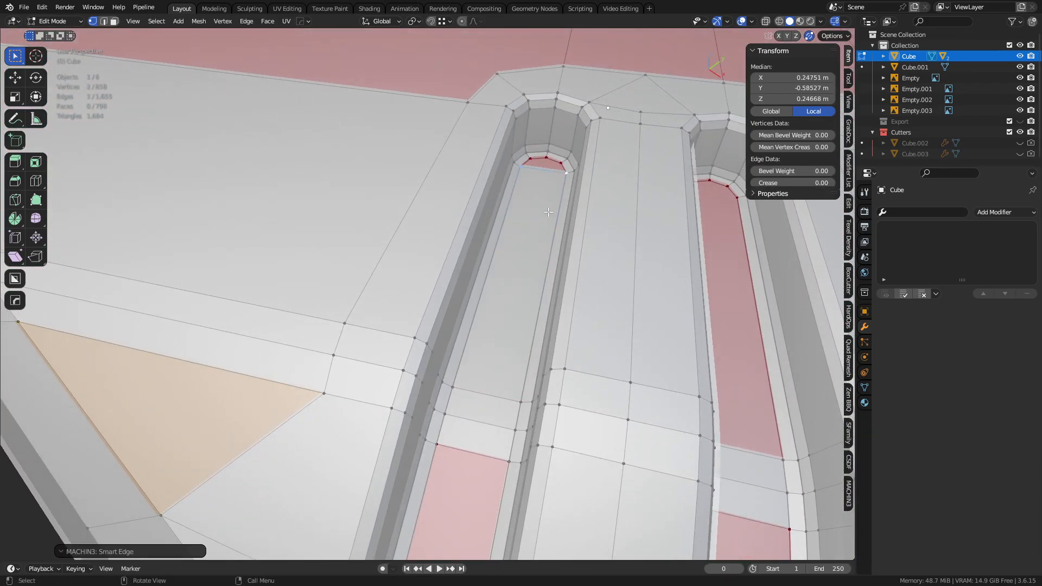
shift+middle_drag(489, 380, 494, 239)
click(405, 450)
shift+click(485, 470)
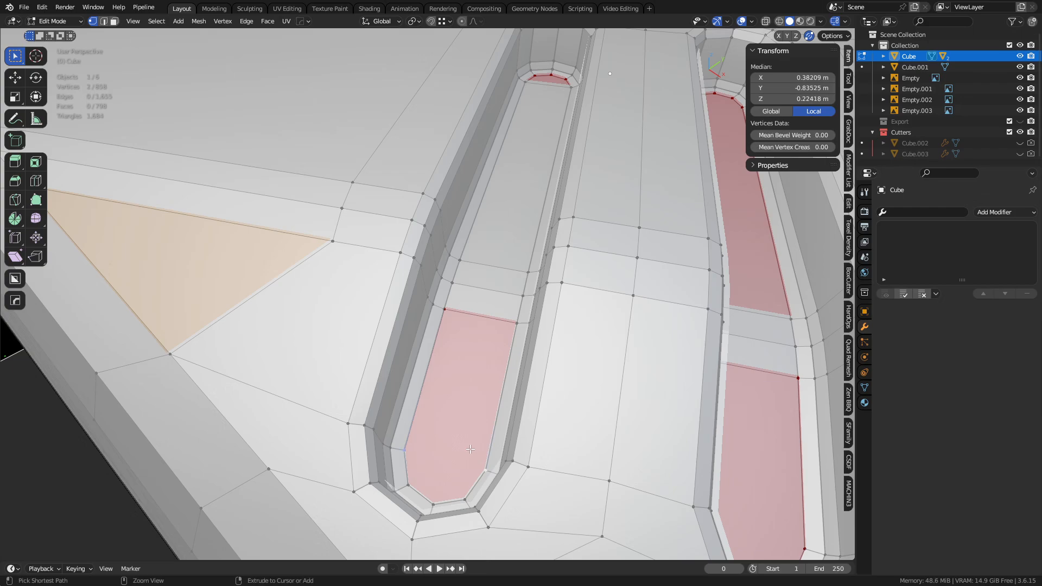
key(2)
- Connect the opposite floor vertices at the lower and upper ends of the second slot to separate its rounded caps
scroll(614, 431, down, 2)
shift+middle_drag(613, 432, 444, 389)
click(426, 399)
shift+click(484, 412)
key(2)
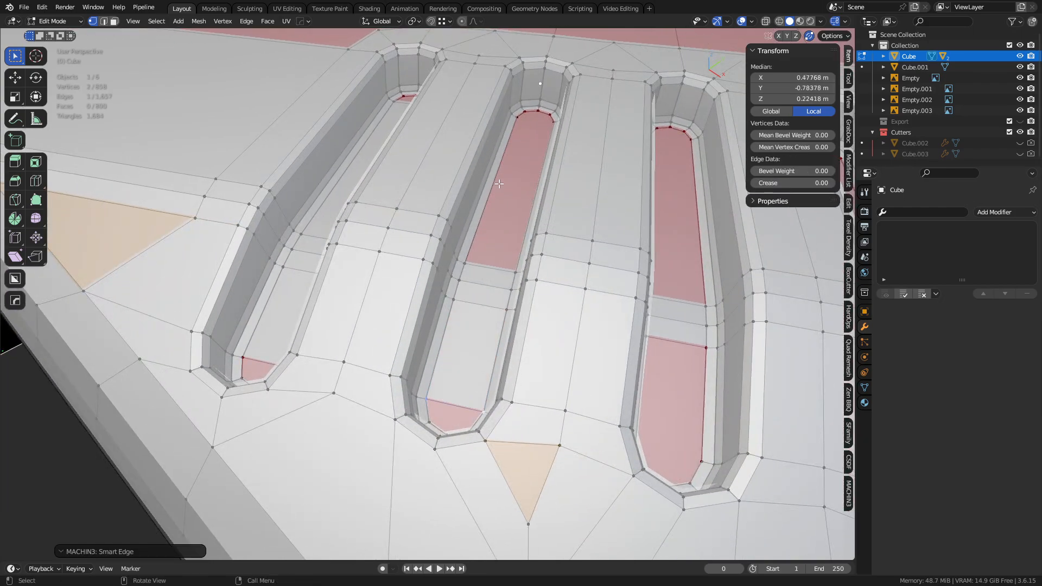
middle_drag(521, 212, 495, 250)
middle_drag(452, 479, 499, 239)
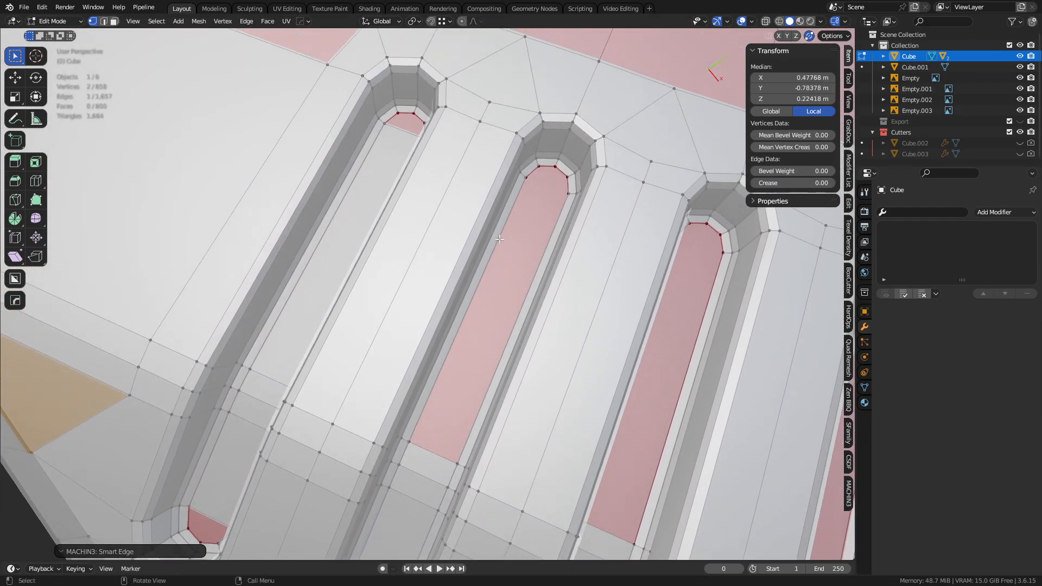
click(526, 177)
shift+click(568, 193)
key(2)
key(ctrl+r)
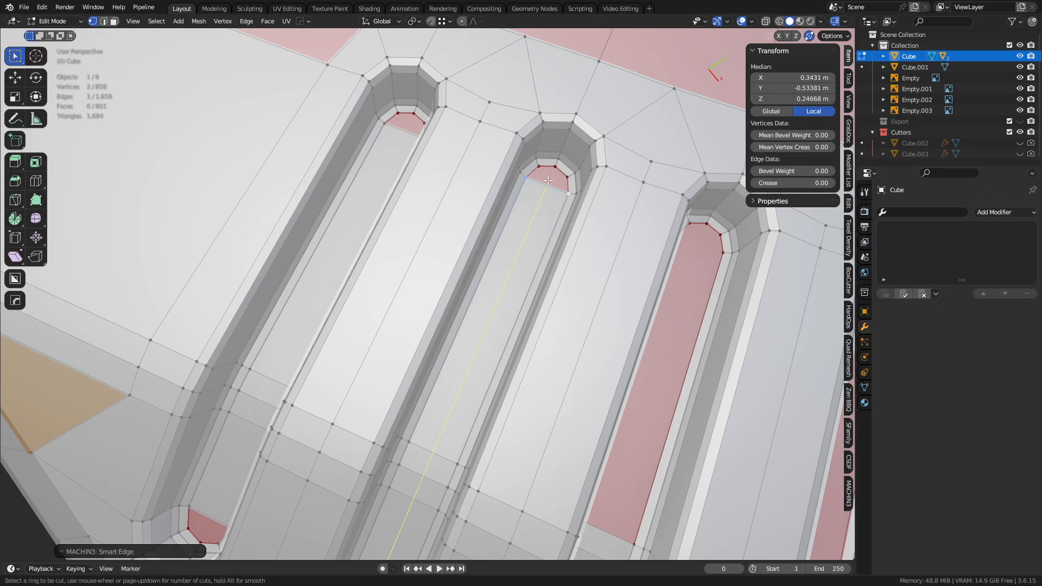
right_click(541, 192)
- Connect the opposite floor vertices at the upper and lower ends of the third slot to separate its rounded caps
shift+middle_drag(663, 251, 569, 148)
click(543, 223)
shift+click(585, 238)
key(2)
click(421, 410)
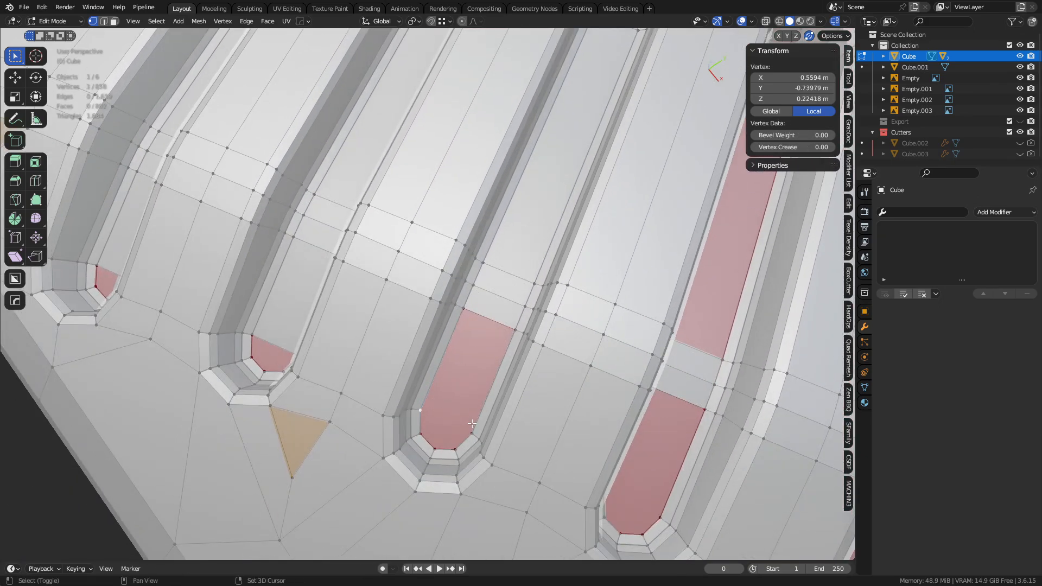
shift+click(471, 432)
key(2)
- Connect the opposite floor vertices at the lower and upper ends of the fourth slot to separate its rounded caps
shift+middle_drag(636, 500, 498, 375)
click(469, 368)
shift+click(520, 388)
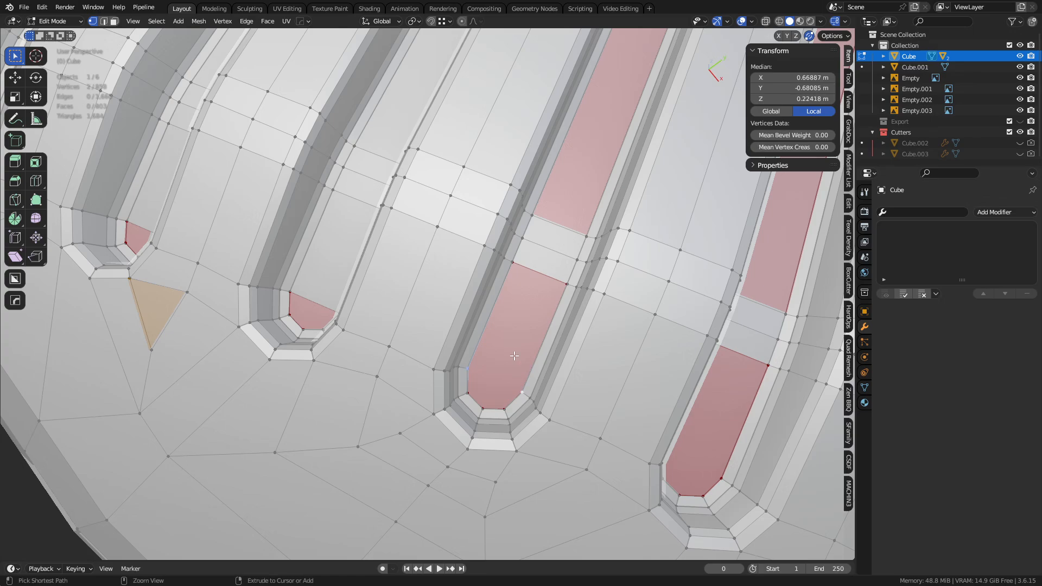
key(2)
shift+middle_drag(650, 77, 497, 277)
click(509, 134)
shift+click(554, 152)
key(2)
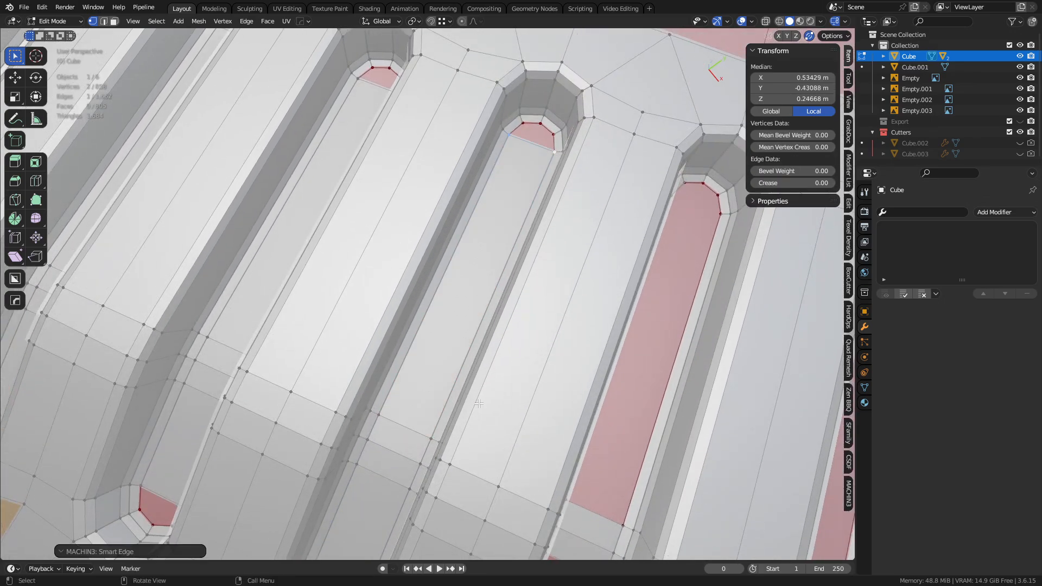
- Connect the opposite floor vertices at the lower and upper ends of the fifth slot to separate its rounded caps
shift+middle_drag(529, 397, 519, 181)
click(489, 445)
shift+middle_drag(513, 459, 460, 343)
shift+click(492, 355)
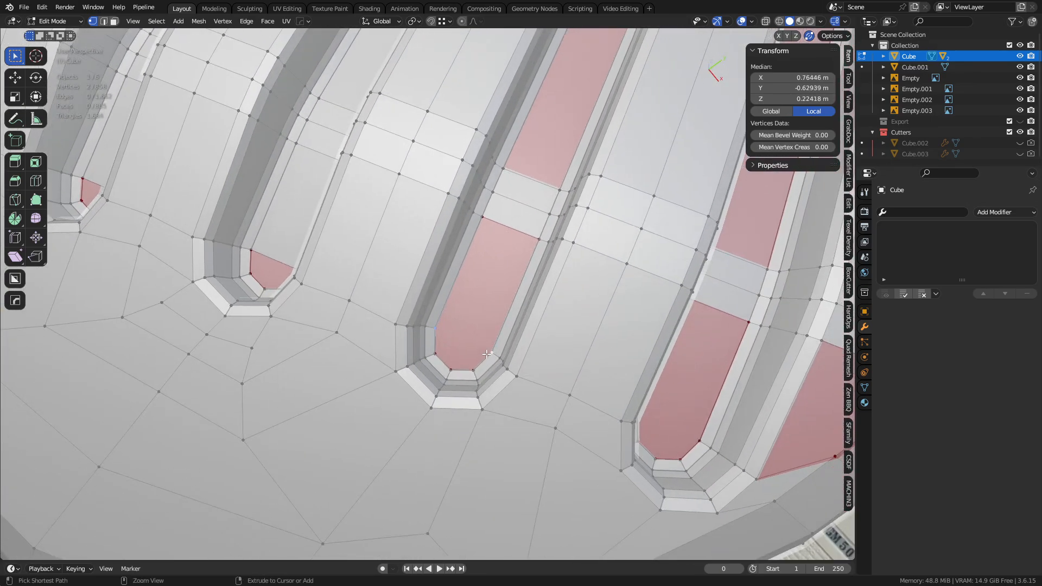
key(2)
shift+middle_drag(543, 59, 474, 260)
click(557, 99)
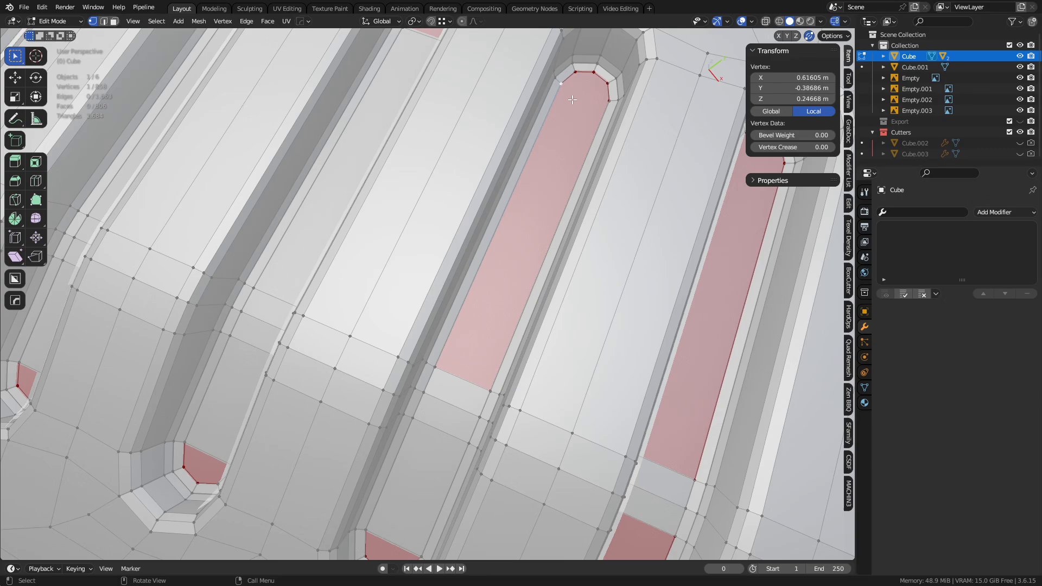
shift+click(604, 111)
key(2)
- Connect the opposite floor vertices at the lower and upper ends of the sixth slot to separate its rounded caps
scroll(574, 275, down, 3)
shift+middle_drag(574, 276, 487, 209)
click(406, 395)
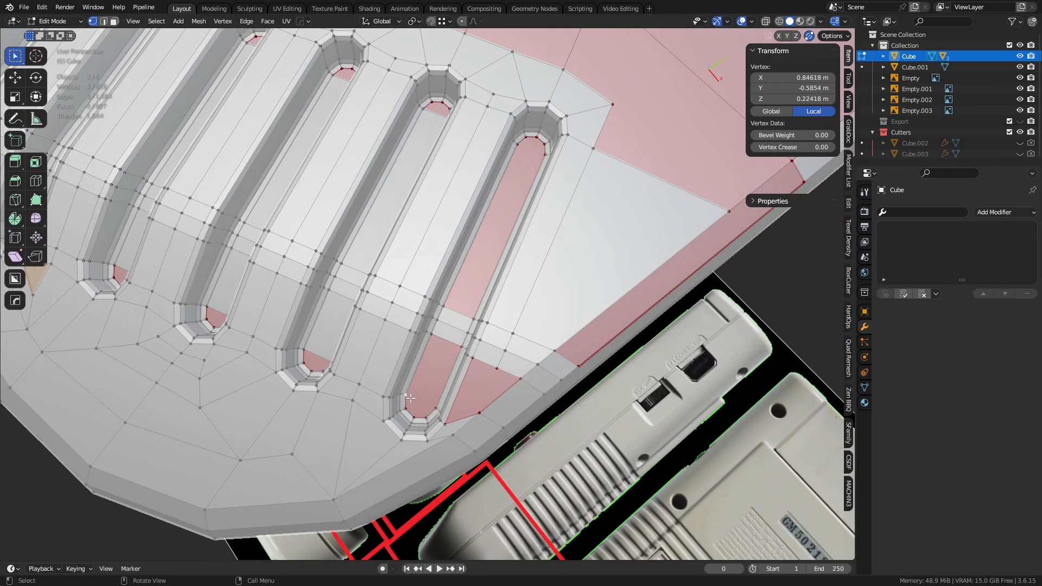
shift+click(436, 409)
key(2)
click(513, 145)
shift+click(543, 156)
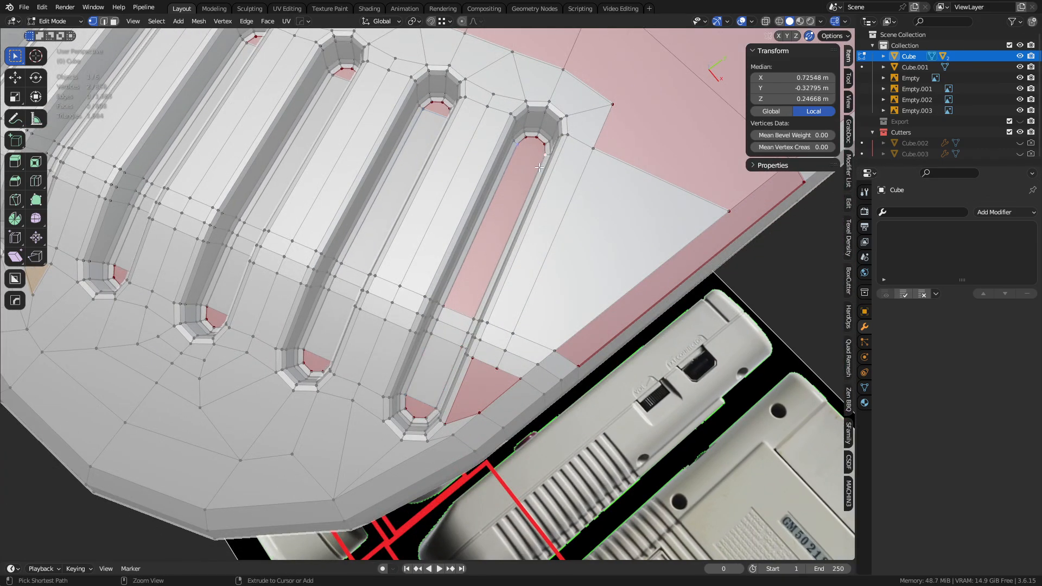
key(2)
- Merge the small triangle's top vertex below the second slot into its interior vertex, and merge that vertex at last into the lower tip vertex
scroll(466, 304, up, 2)
scroll(467, 305, up, 2)
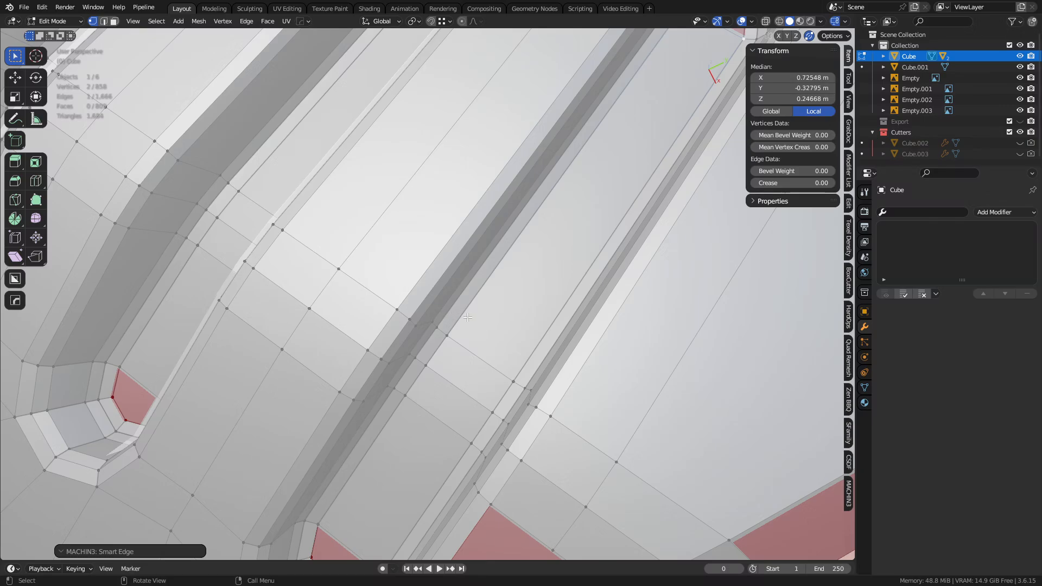
shift+middle_drag(212, 164, 516, 145)
scroll(348, 239, down, 5)
middle_drag(341, 238, 430, 281)
key(1)
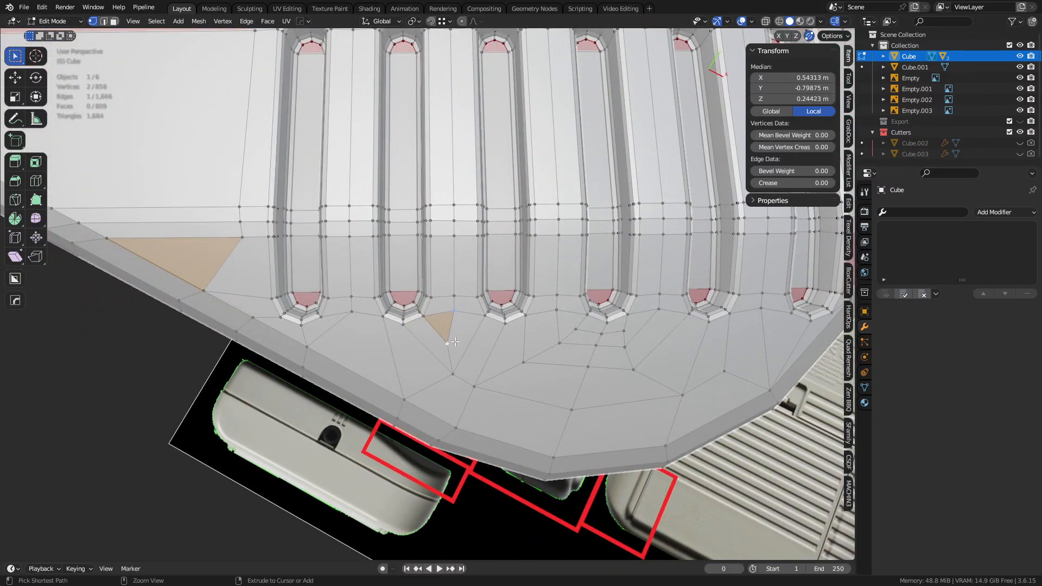
shift+click(449, 376)
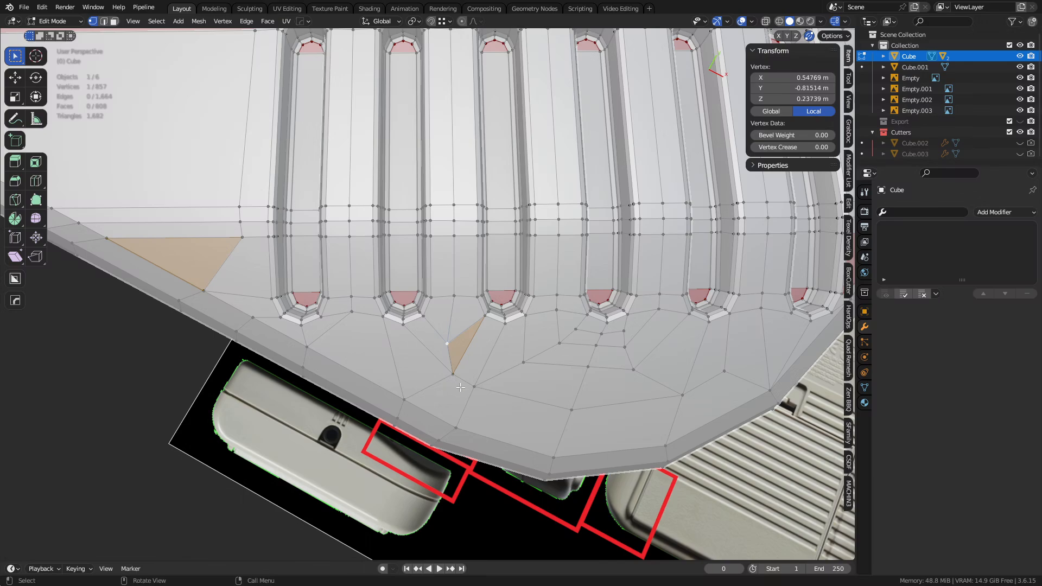
shift+click(454, 375)
key(1)
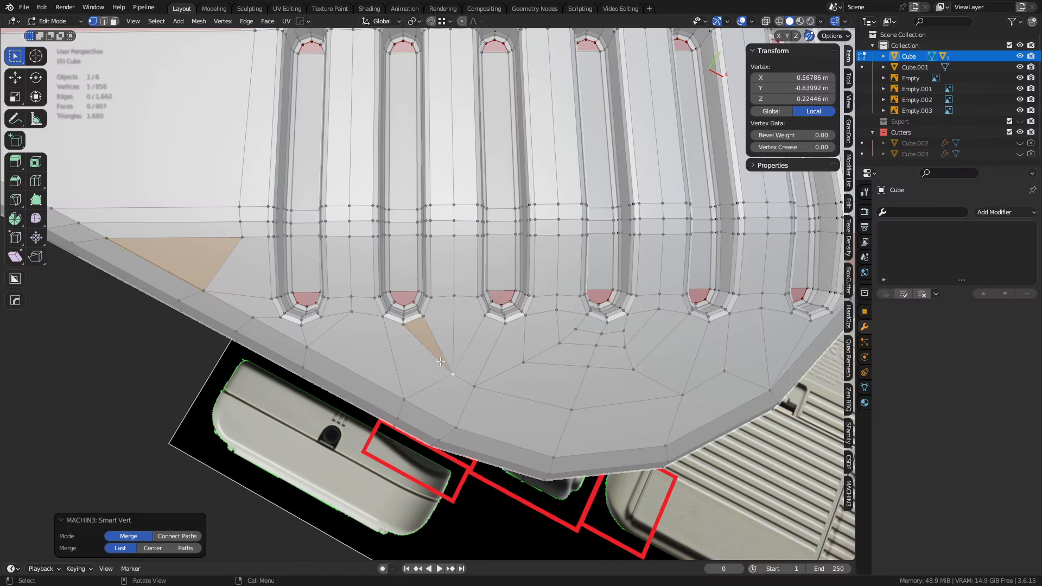
- Dissolve the edge bordering the thin triangle below the second slot, and connect the facing lower corners of the second and third slots
key(2)
click(476, 379)
key(ctrl+x)
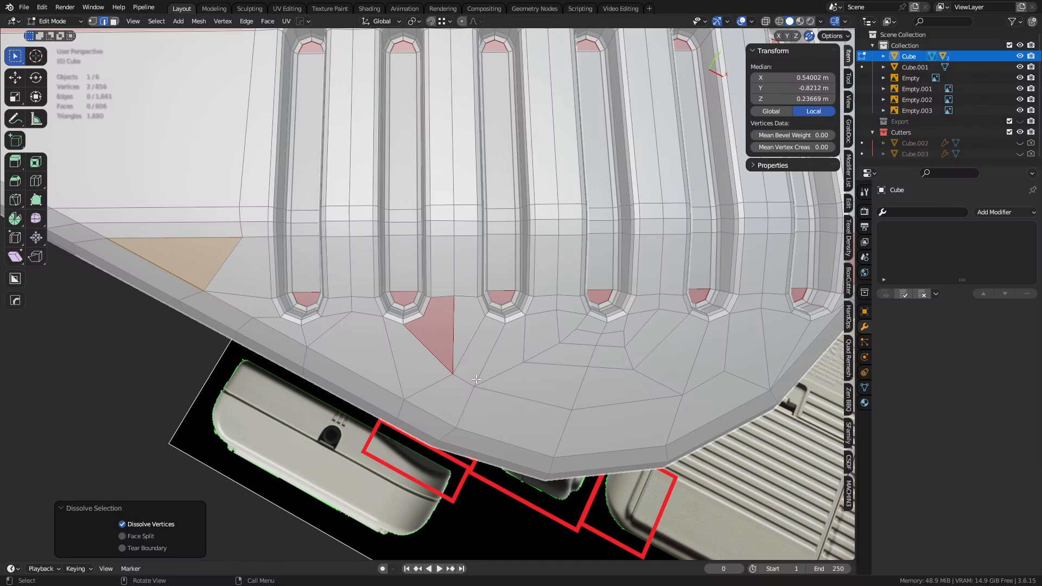
scroll(476, 379, up, 2)
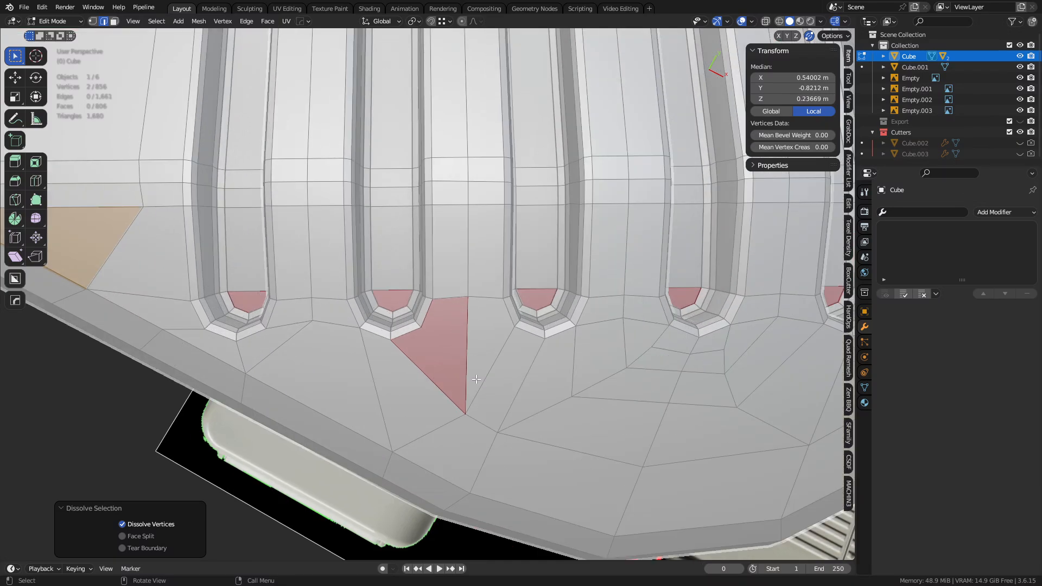
key(1)
key(2)
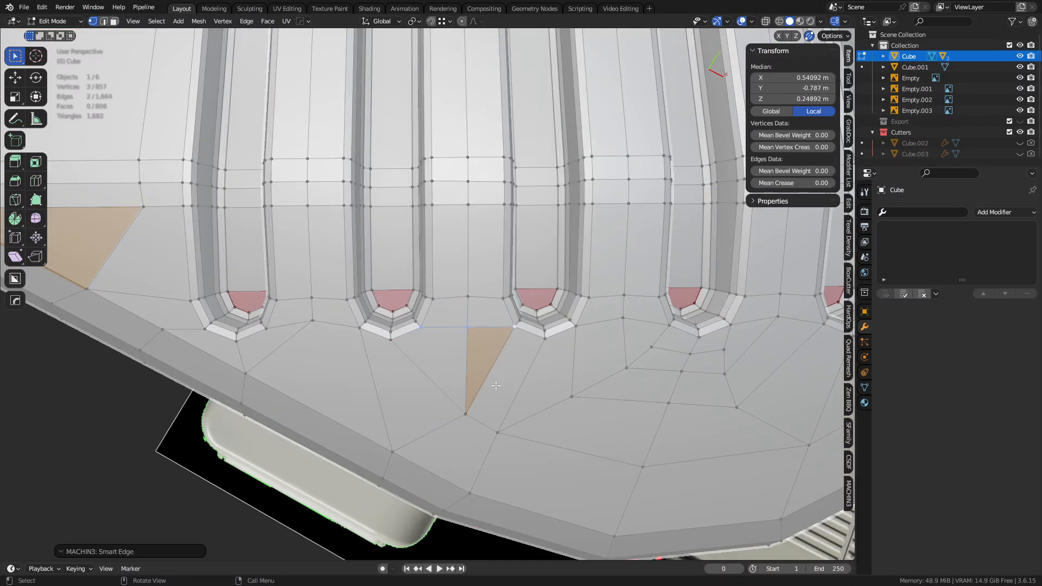
- Dissolve the diagonal edge joining the triangle below the third slot to its neighbouring face
key(2)
click(491, 372)
key(ctrl+x)
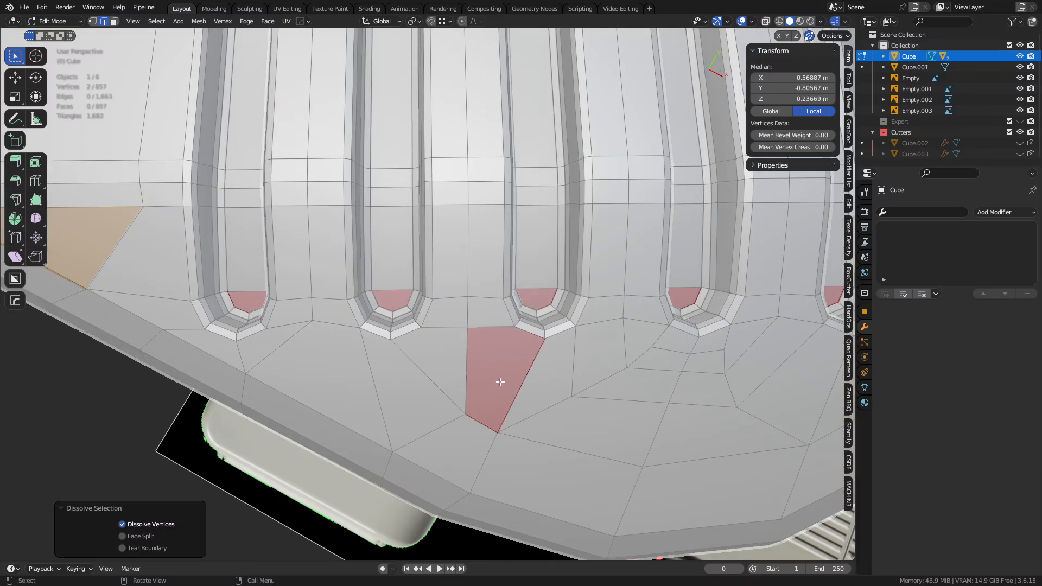
key(1)
click(467, 328)
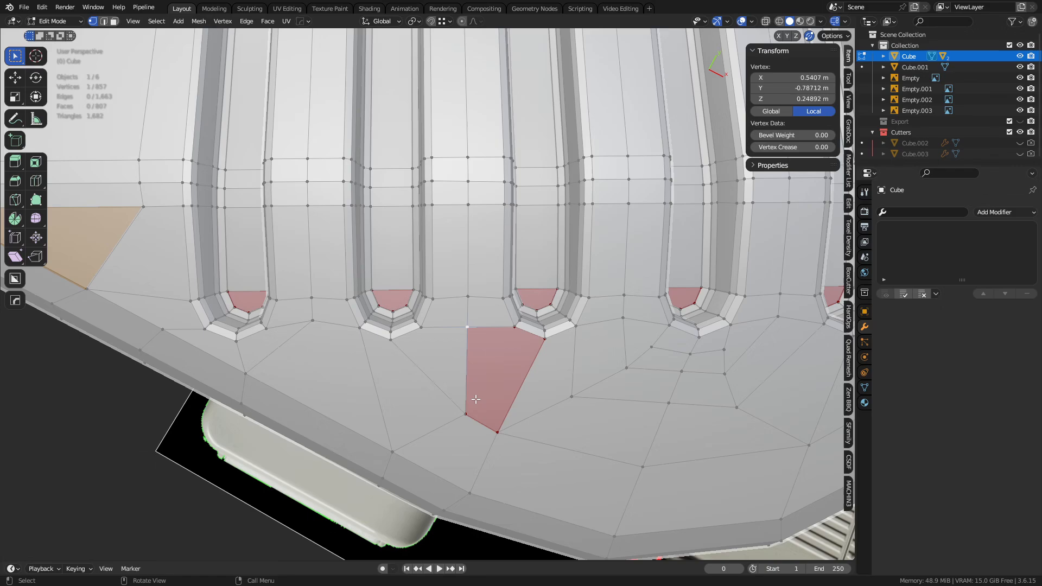
shift+click(470, 407)
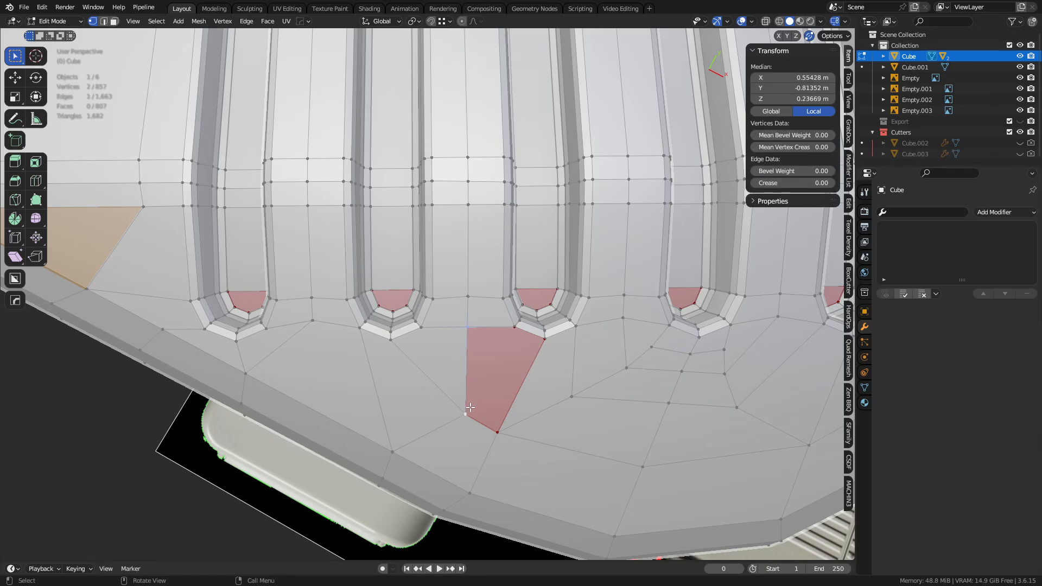
key(1)
key(ctrl+z)
- Merge the two lower vertices of the n-gon below the third slot at last into its lowest vertex
click(471, 328)
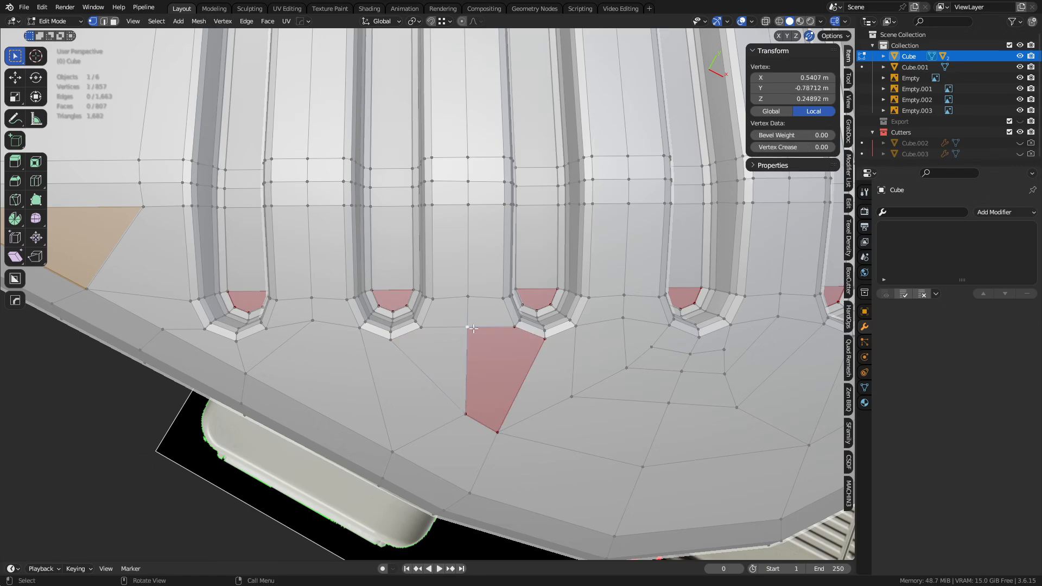
shift+click(477, 422)
key(1)
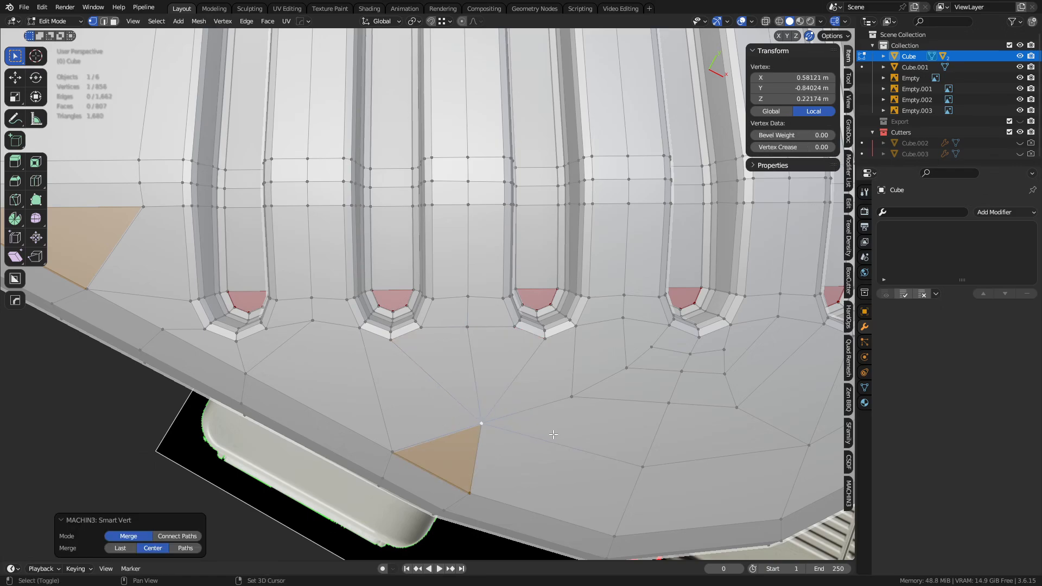
key(ctrl+z)
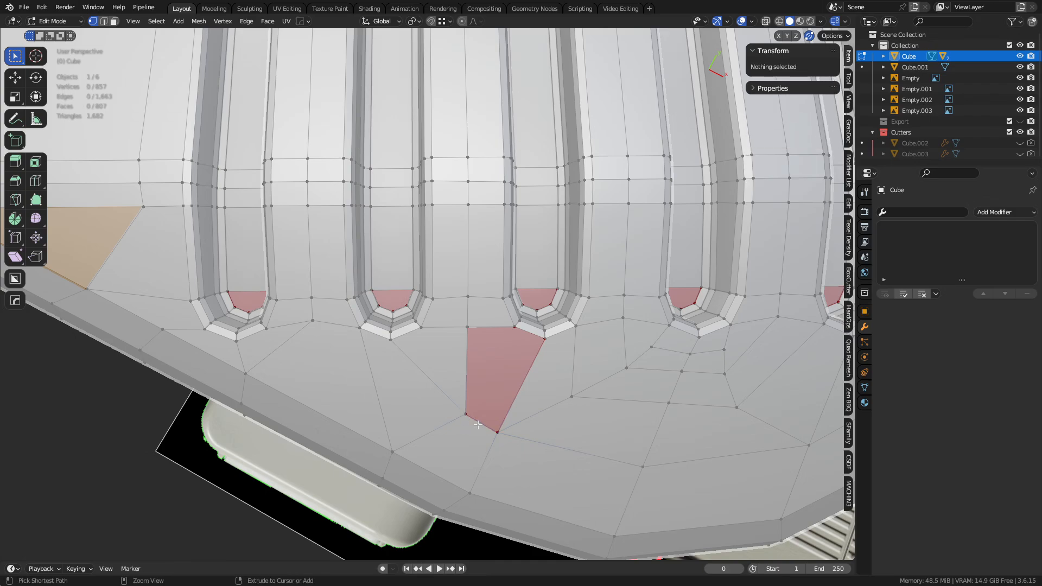
key(1)
key(2)
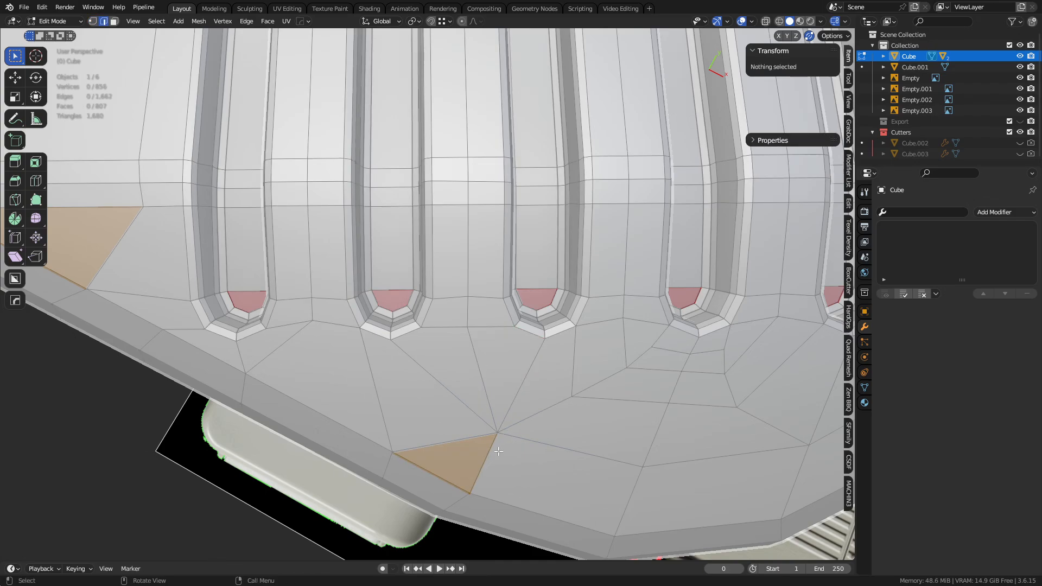
scroll(498, 447, down, 1)
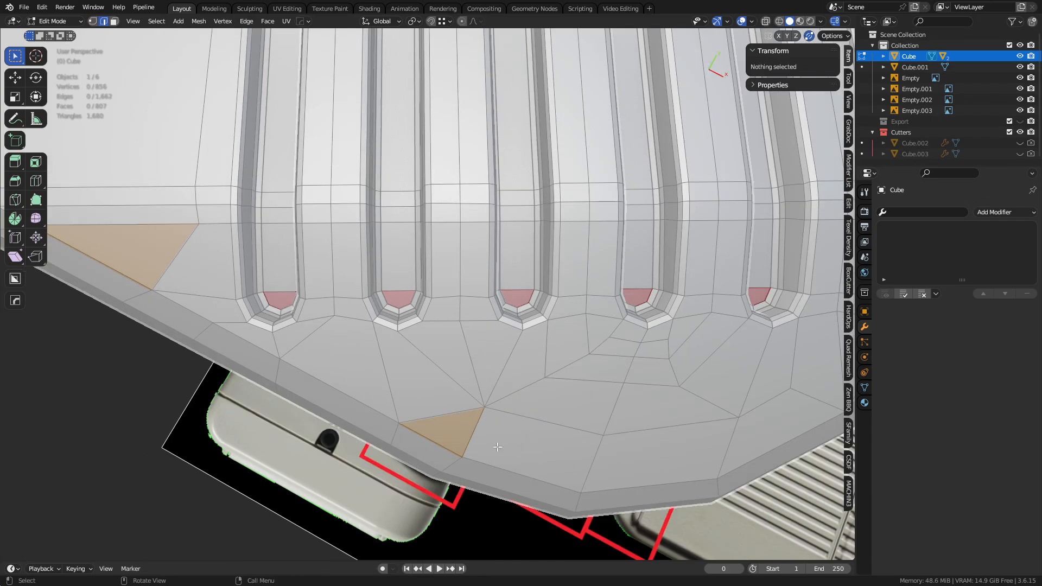
click(449, 416)
key(ctrl+x)
key(ctrl+z)
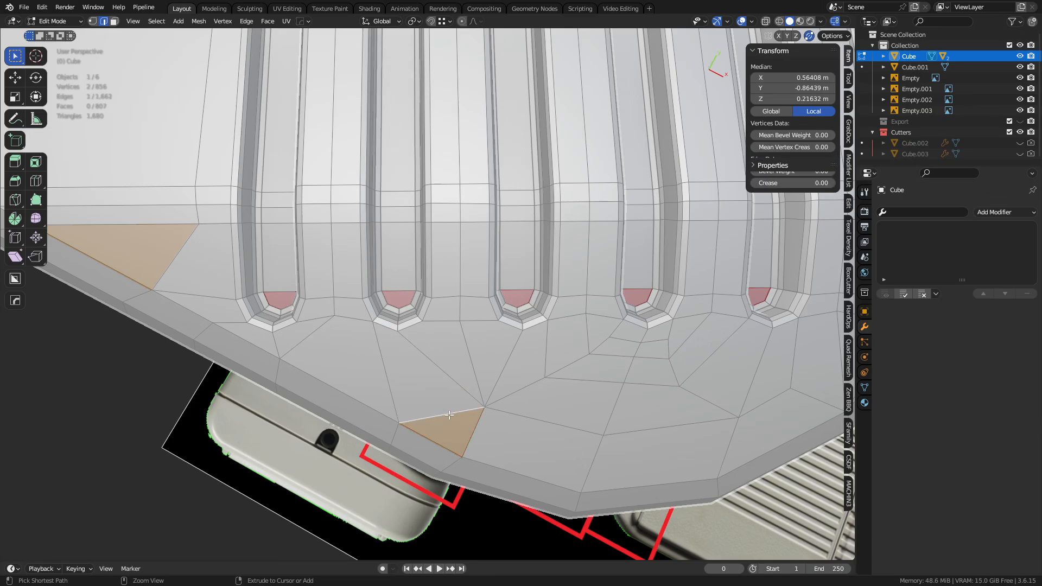
key(1)
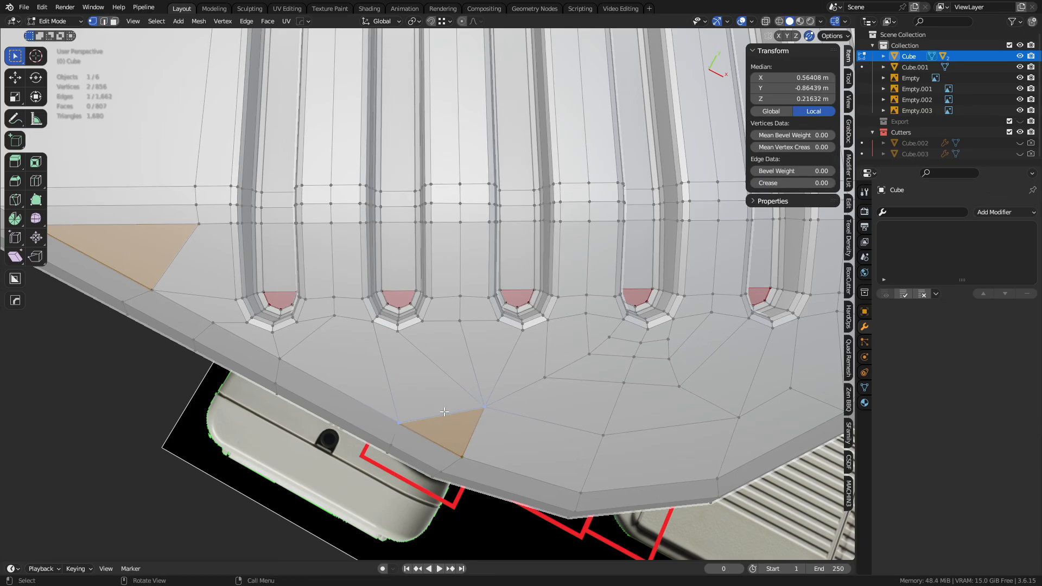
- Examine the remaining n-gons and triangles around the speaker slots from several angles
middle_drag(444, 412, 473, 275)
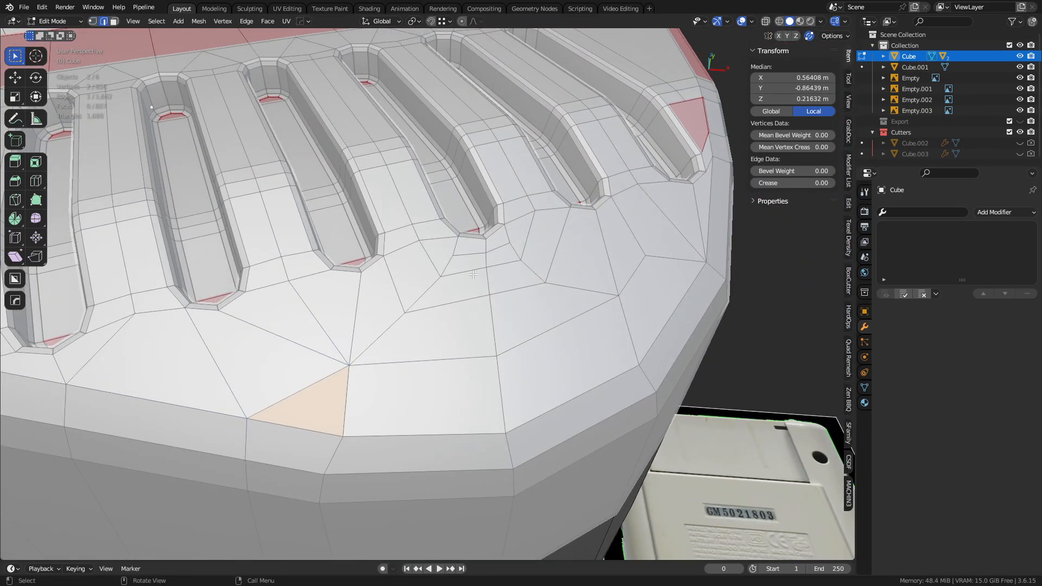
middle_drag(564, 238, 605, 398)
key(ctrl+Tab)
click(526, 407)
middle_drag(527, 407, 470, 421)
key(ctrl+Tab)
click(521, 419)
key(alt+a)
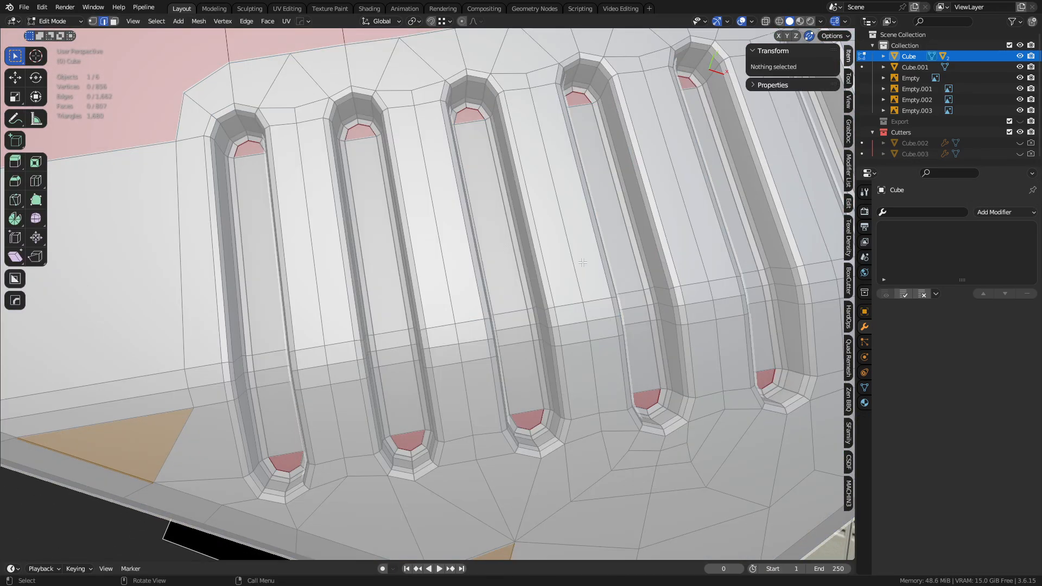
middle_drag(541, 420, 521, 364)
- Cut a straight line with the Knife across the six vertical edges above the speaker slots
key(1)
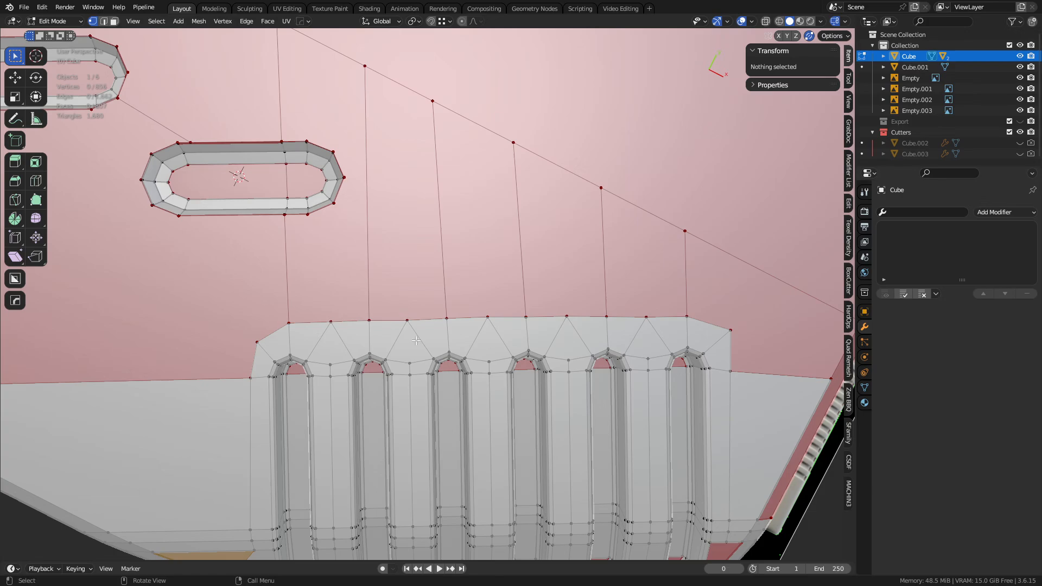
key(k)
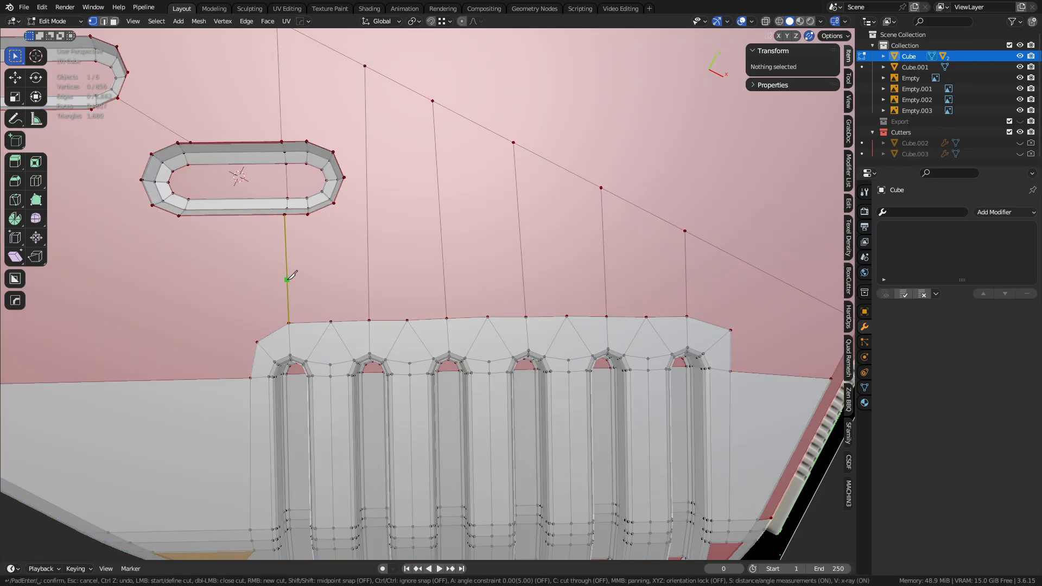
drag(286, 279, 686, 275)
key(Return)
- Merge the new cut line's second and third vertices at their center, and likewise its fourth and fifth vertices
click(373, 284)
shift+click(444, 278)
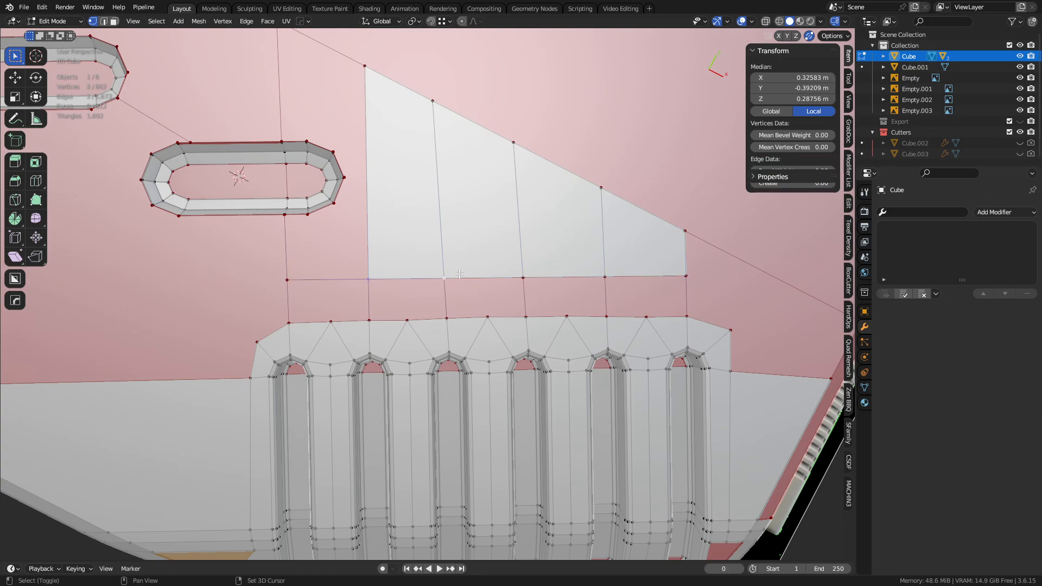
key(shift+1)
click(523, 278)
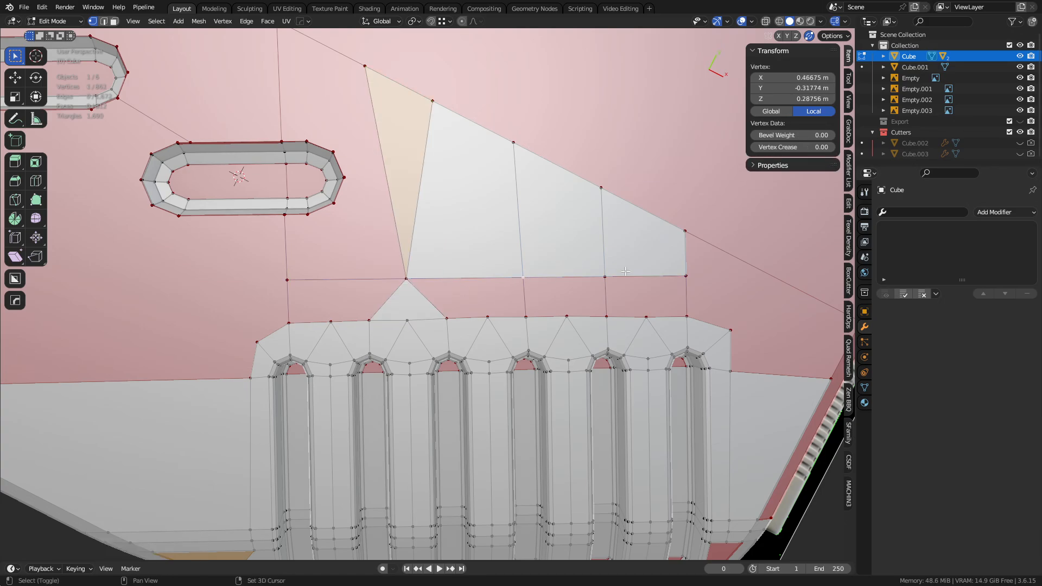
shift+click(604, 276)
key(shift+1)
click(630, 277)
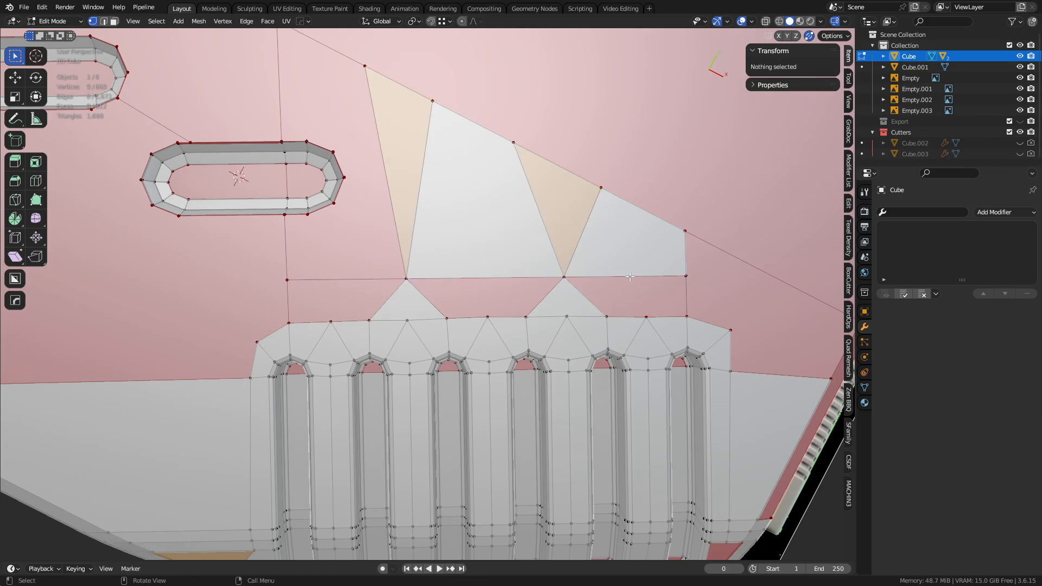
- Knife three short vertical edges between the slot border's vertices and the new cut line, at both ends and in the middle
key(k)
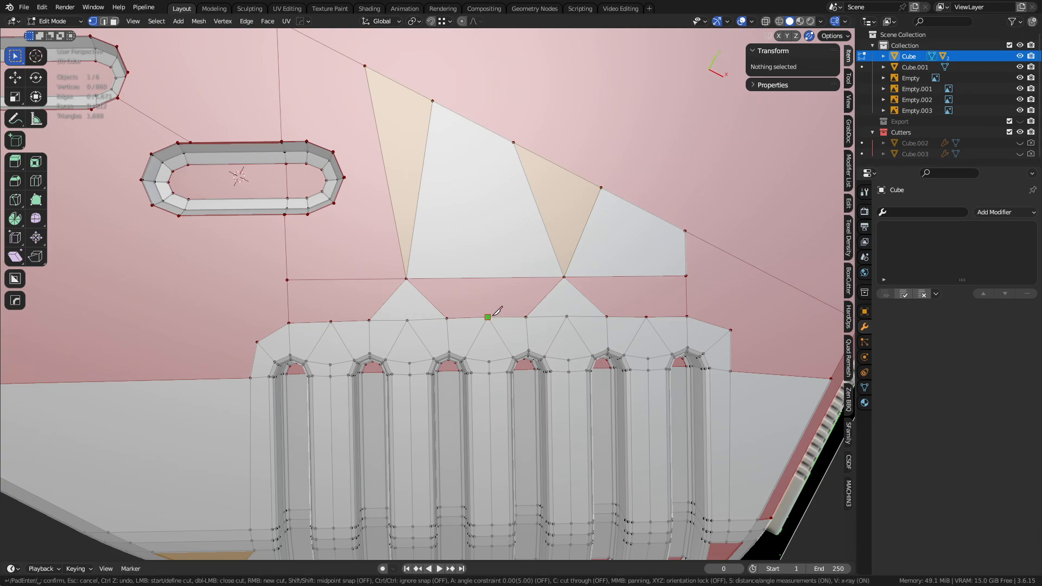
click(489, 278)
click(333, 280)
key(Return)
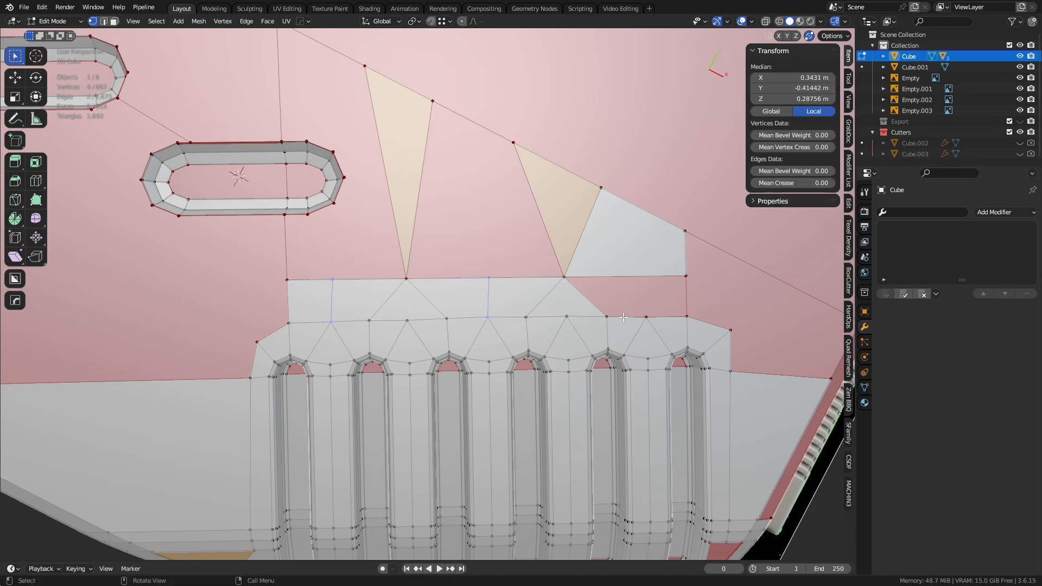
key(k)
click(646, 317)
click(643, 277)
key(Return)
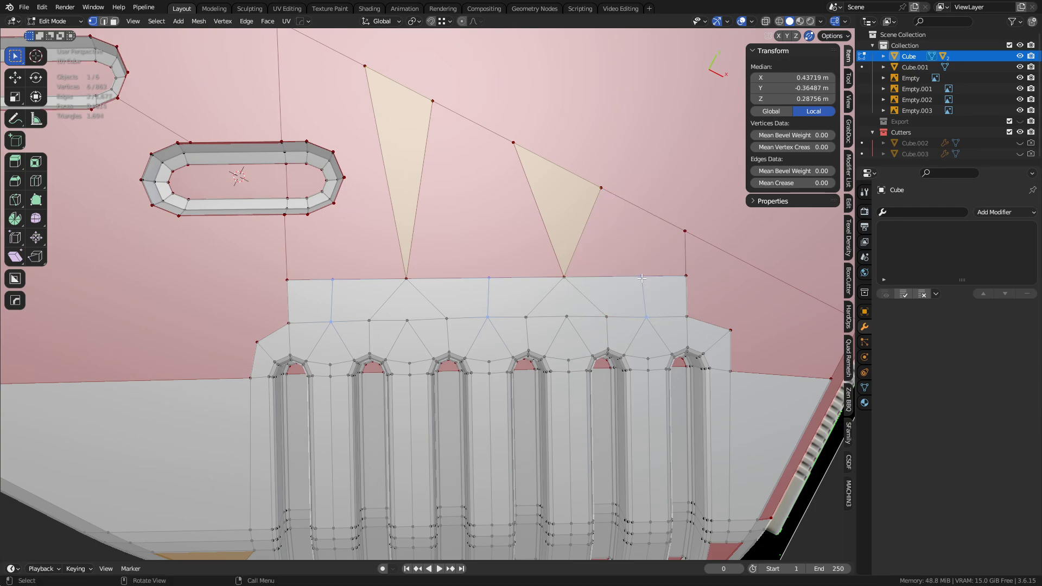
- Knife an edge between the facing sides of the two tall triangles above the slots and scale it to 0.480
key(alt+a)
key(k)
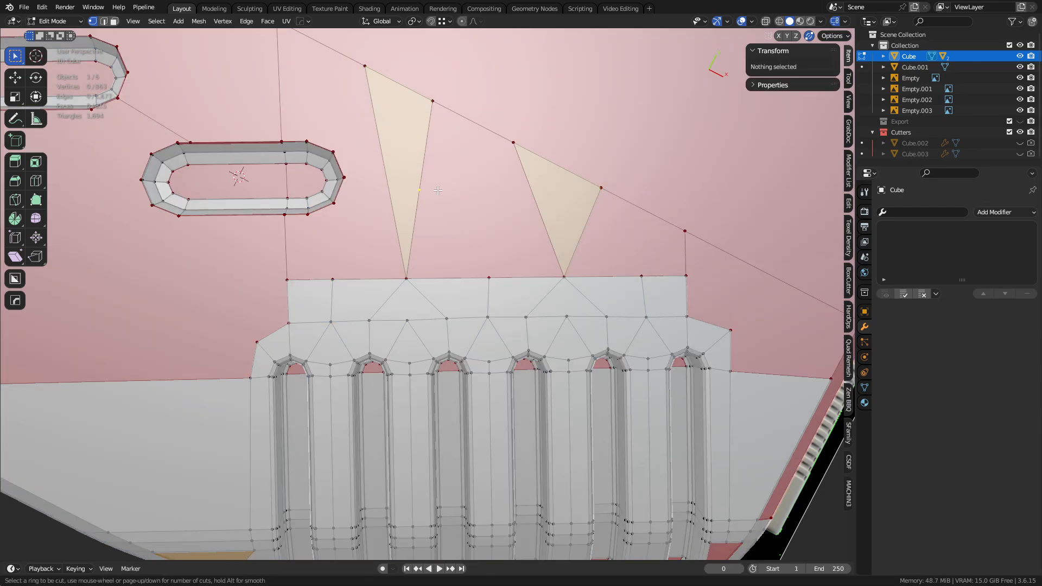
click(420, 188)
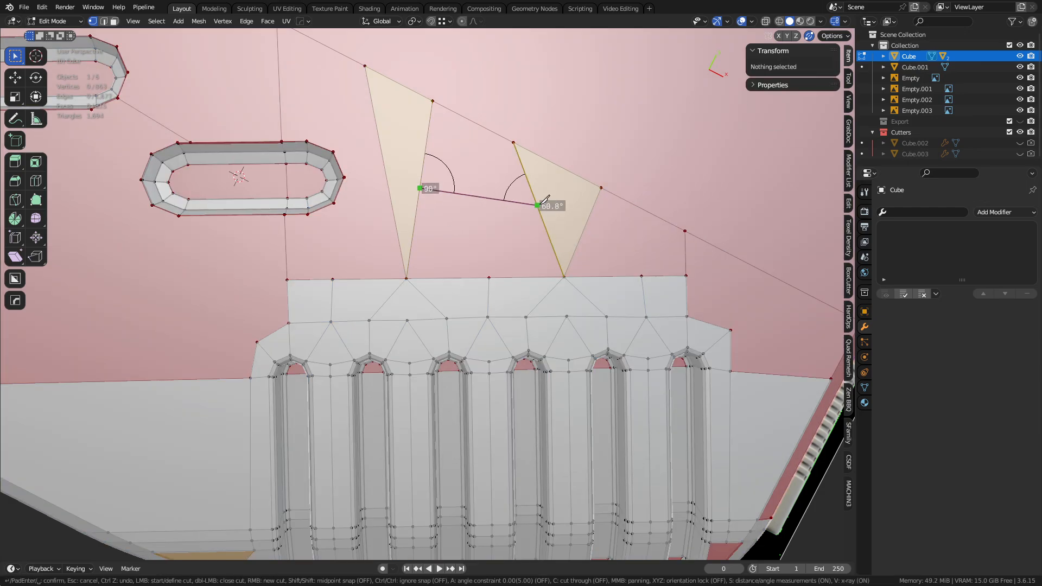
click(537, 204)
key(Return)
key(s)
click(565, 266)
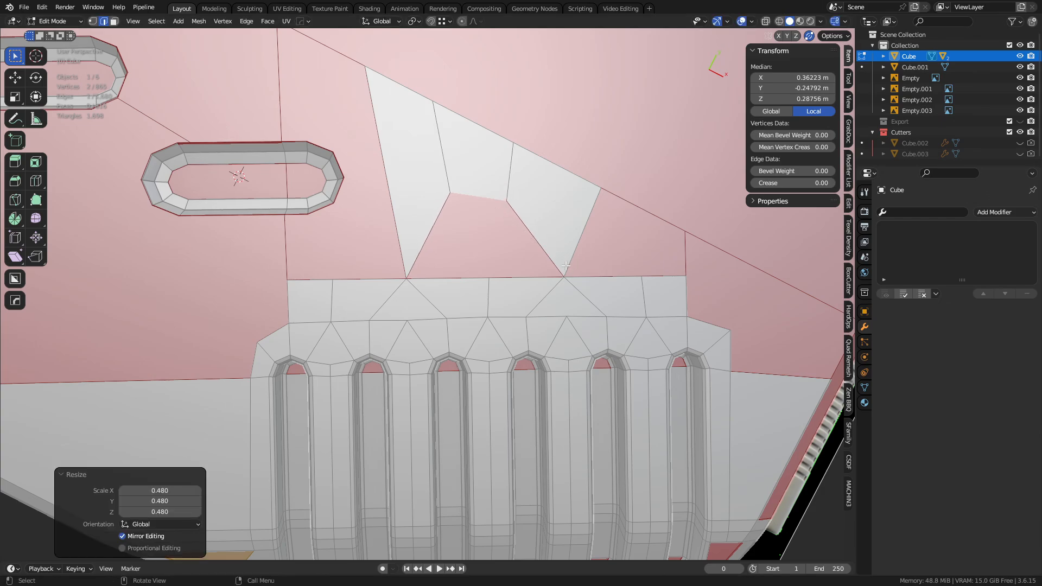
- Knife a vertical edge from the cut line's middle vertex through the scaled edge up to the sloping boundary
key(k)
click(489, 278)
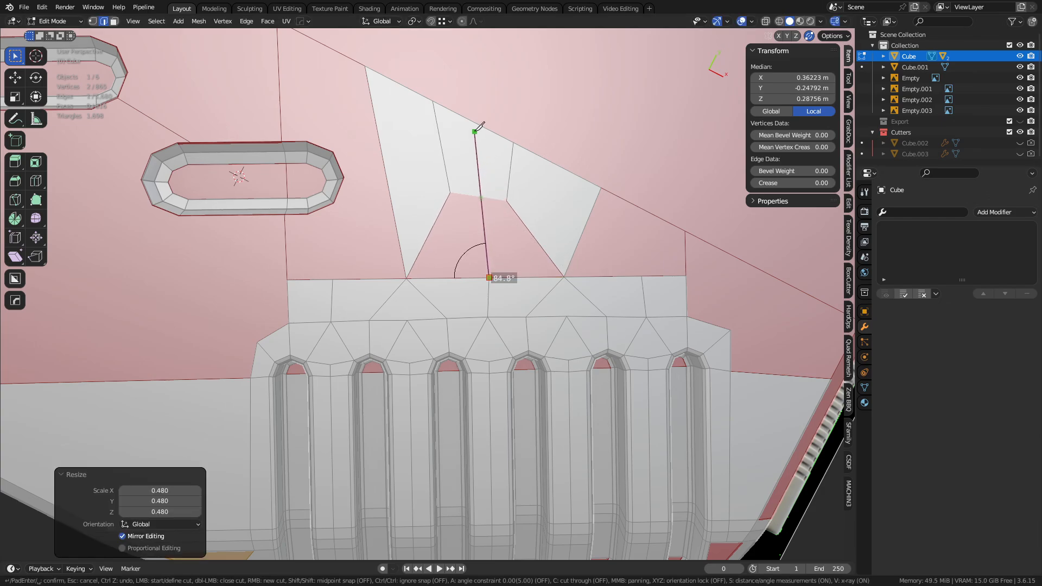
click(476, 125)
key(Return)
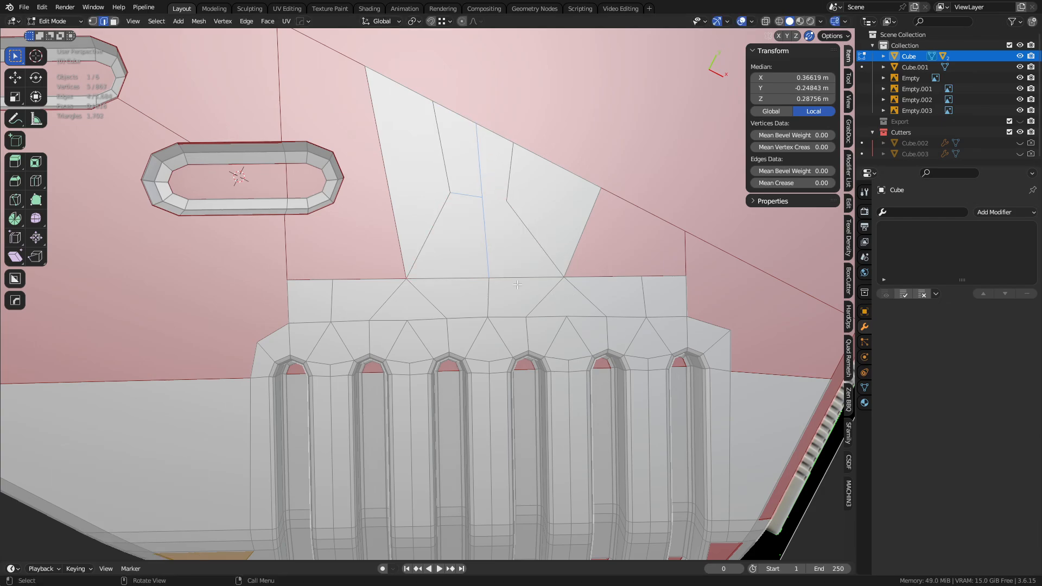
key(alt+a)
- Knife from the pill-shaped recess's lower corner to the cut line, and from its right tip across the adjoining faces above the slots
shift+middle_drag(425, 263, 535, 281)
shift+middle_drag(444, 239, 467, 264)
scroll(468, 263, up, 1)
key(1)
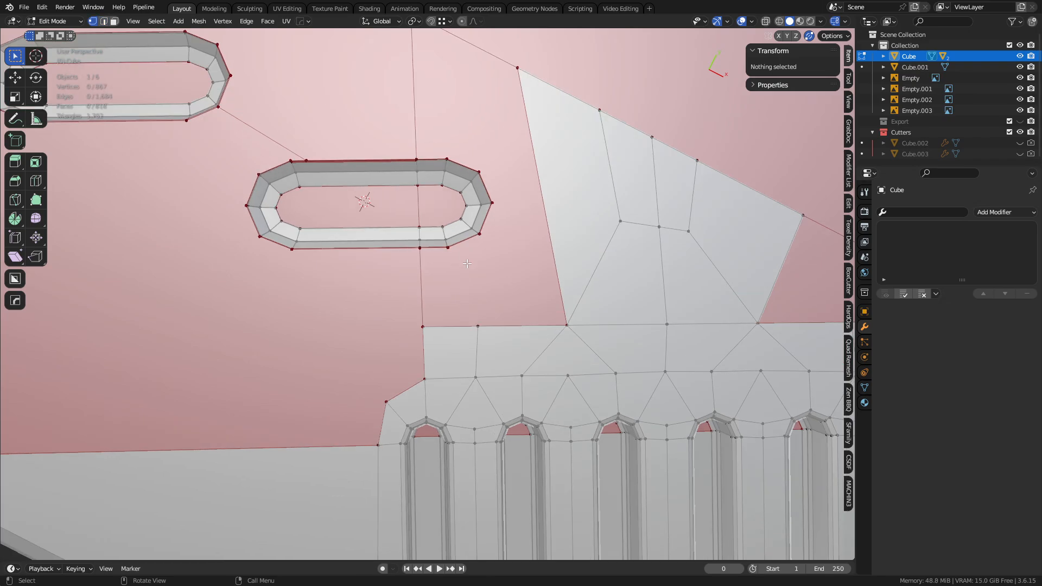
shift+middle_drag(602, 341, 601, 341)
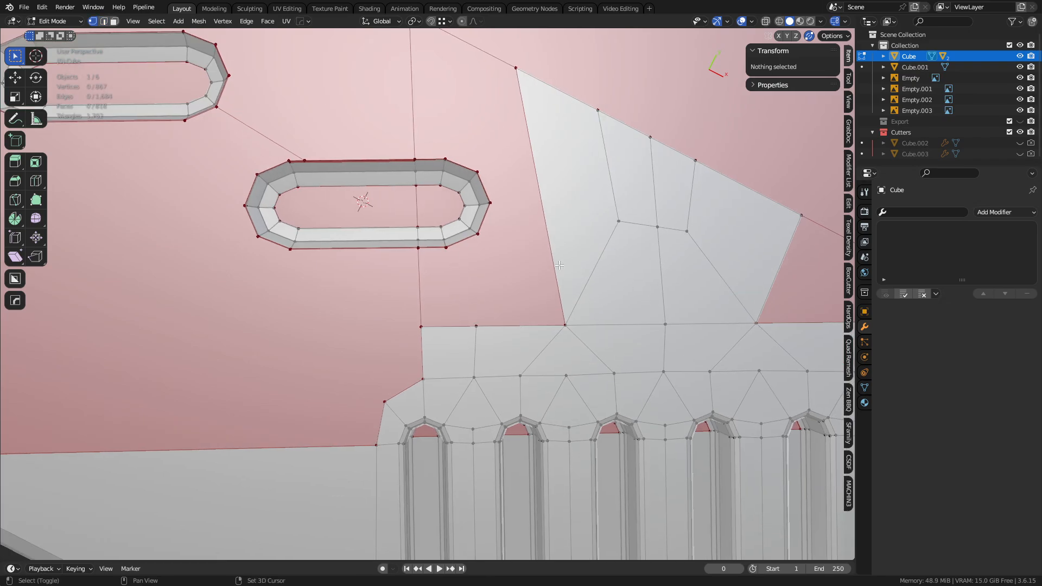
shift+middle_drag(560, 265, 559, 297)
key(k)
click(447, 279)
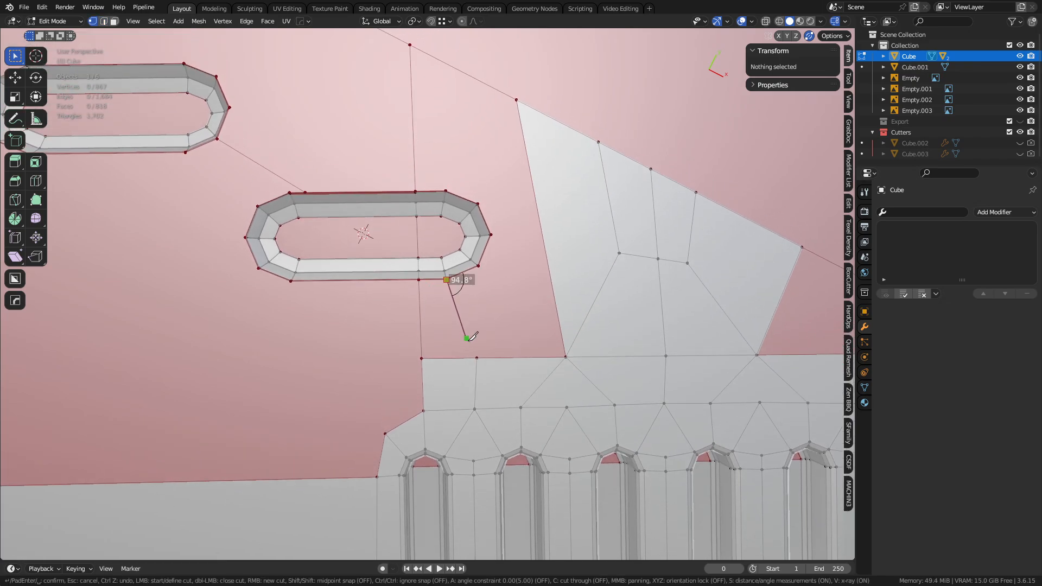
click(492, 234)
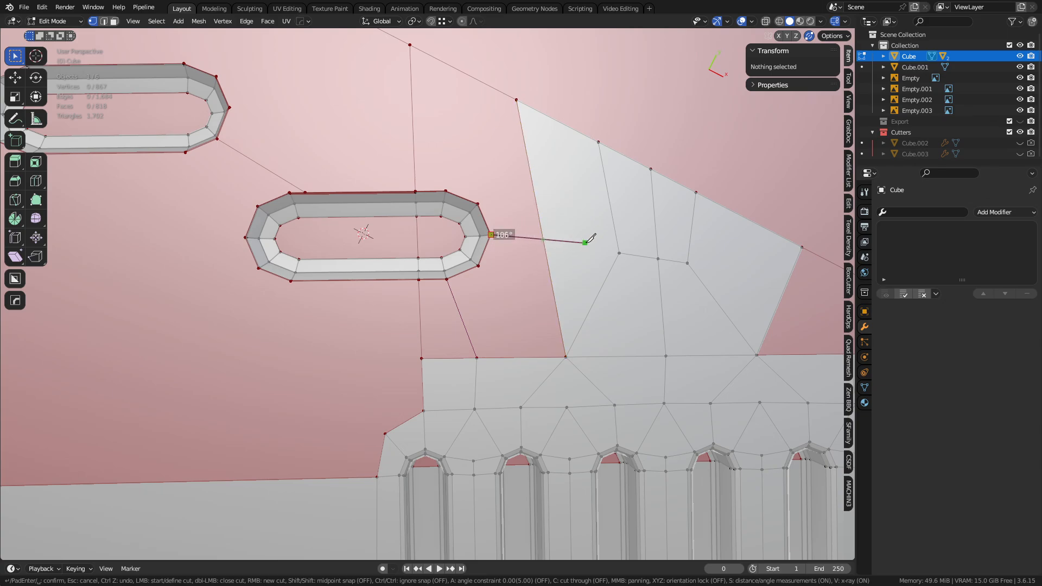
click(614, 227)
click(690, 243)
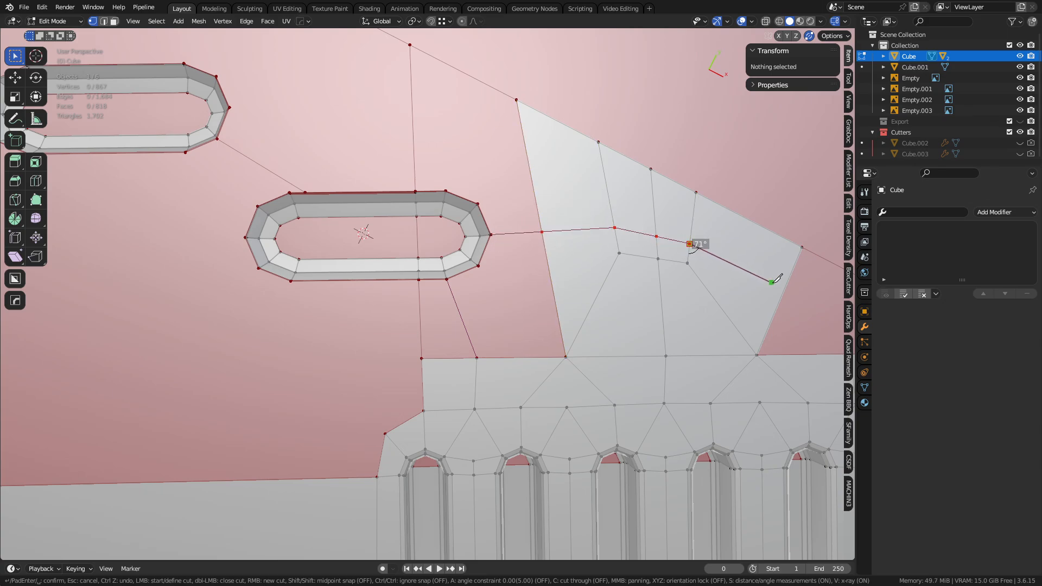
- Finish the Knife cuts joining the recess's remaining right-end corners to the cut line's merged vertex and to the sloping boundary
click(566, 356)
right_click(565, 356)
click(478, 203)
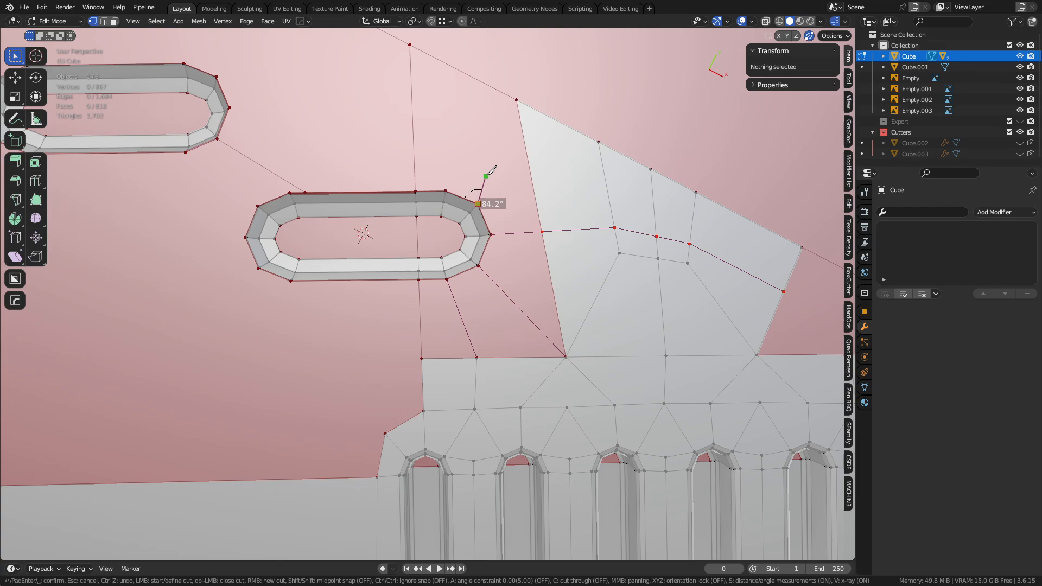
click(517, 100)
right_click(516, 100)
click(460, 73)
key(Return)
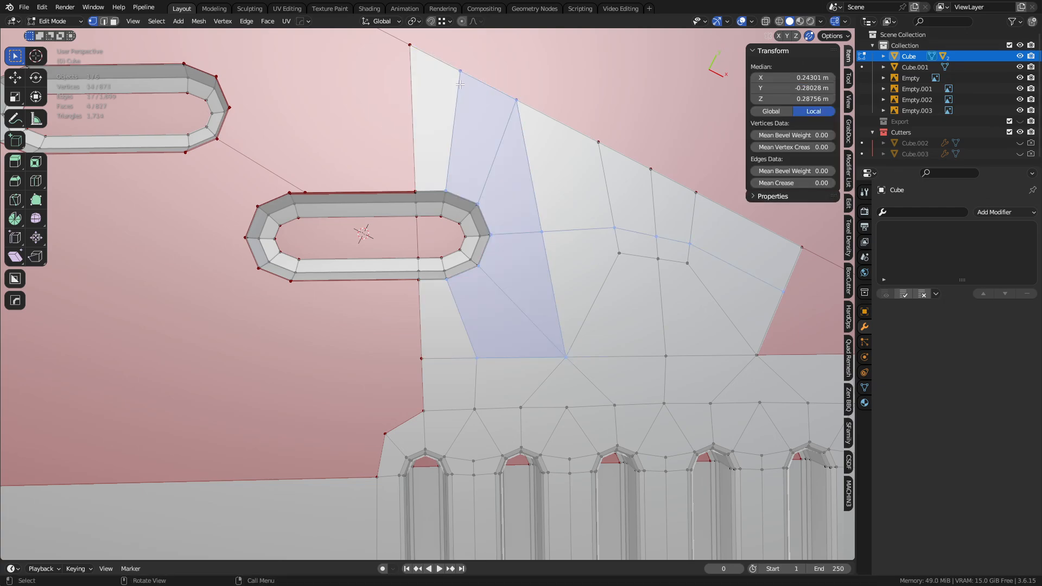
key(alt+a)
- Connect the opposite floor vertices at the right end of the pill-shaped recess to separate its rounded cap
scroll(434, 297, down, 2)
shift+middle_drag(439, 294, 498, 291)
scroll(498, 291, up, 2)
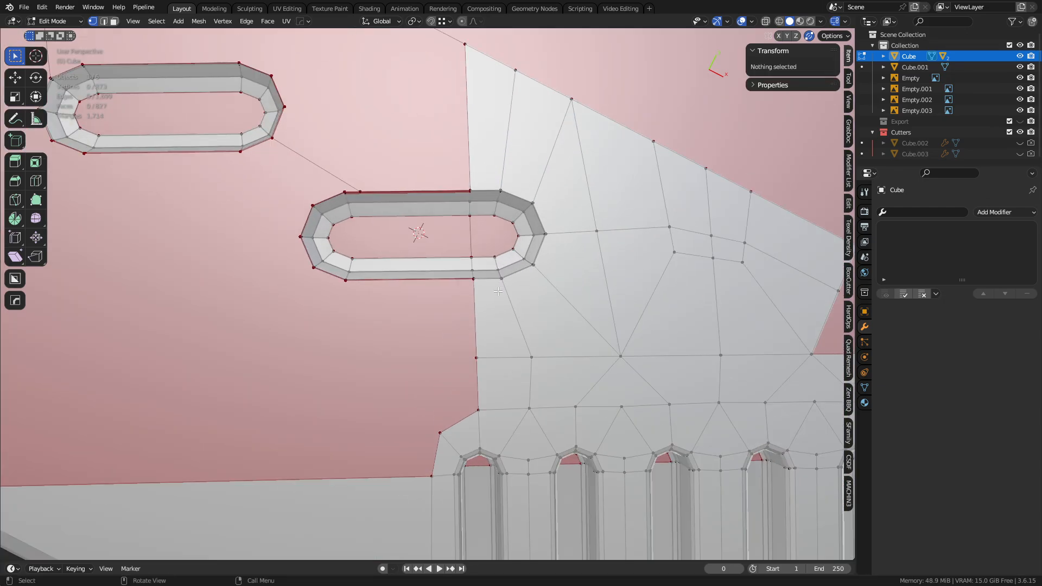
click(495, 256)
shift+click(495, 215)
key(2)
- Connect the opposite floor vertices at the left end of the pill-shaped recess to separate its rounded cap
shift+middle_drag(357, 238, 384, 263)
scroll(384, 263, up, 2)
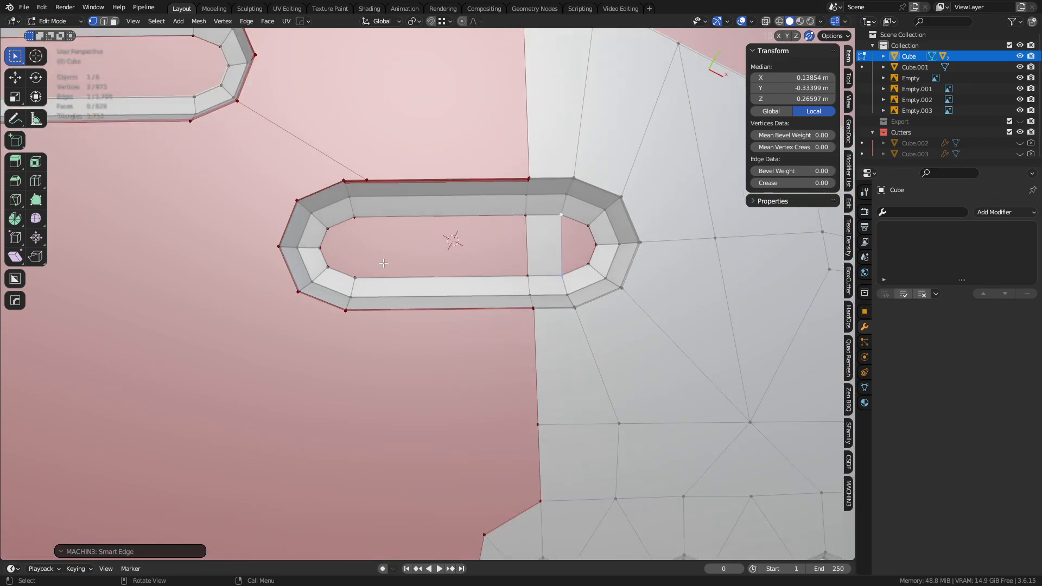
click(355, 278)
shift+click(355, 217)
key(2)
- Connect the opposite floor tip vertices of the pill-shaped recess with a lengthwise centre edge
click(319, 247)
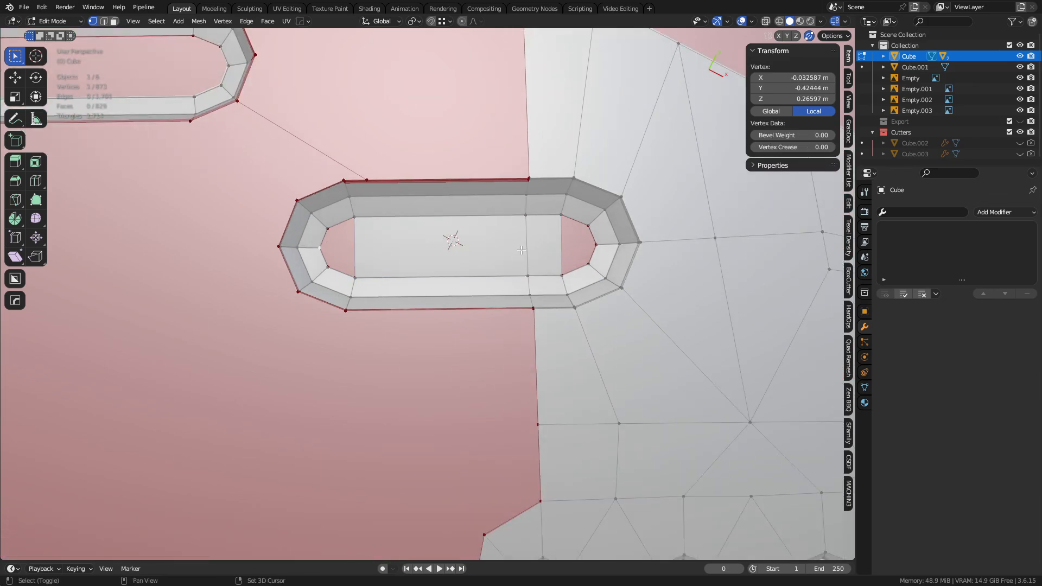
shift+click(596, 245)
key(2)
- Connect the floor's end vertices lengthwise in the second and the first speaker slot to split their rounded caps
scroll(597, 250, down, 3)
shift+middle_drag(656, 534, 522, 269)
scroll(435, 385, up, 2)
click(436, 422)
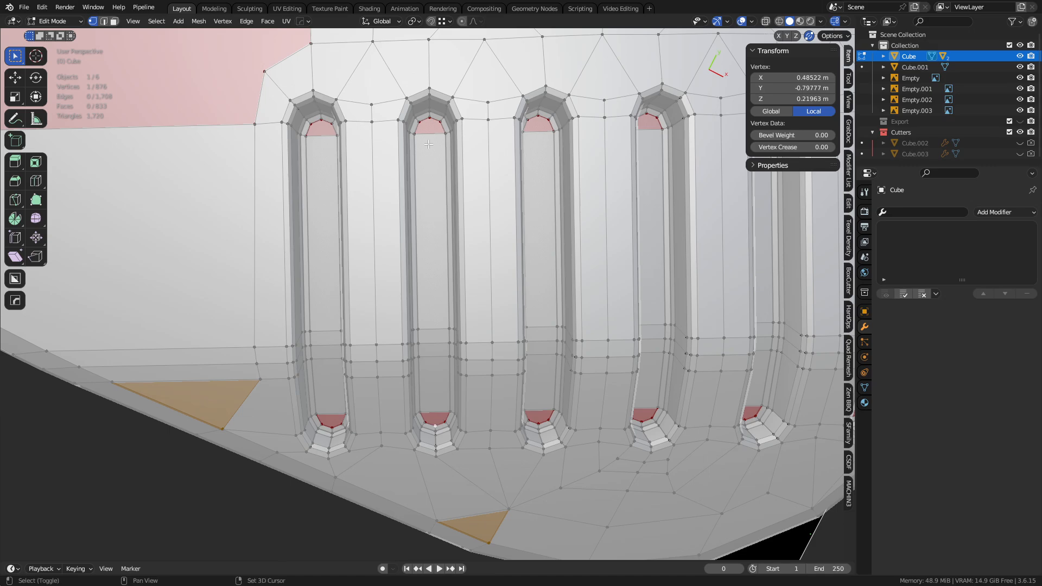
shift+click(430, 124)
key(2)
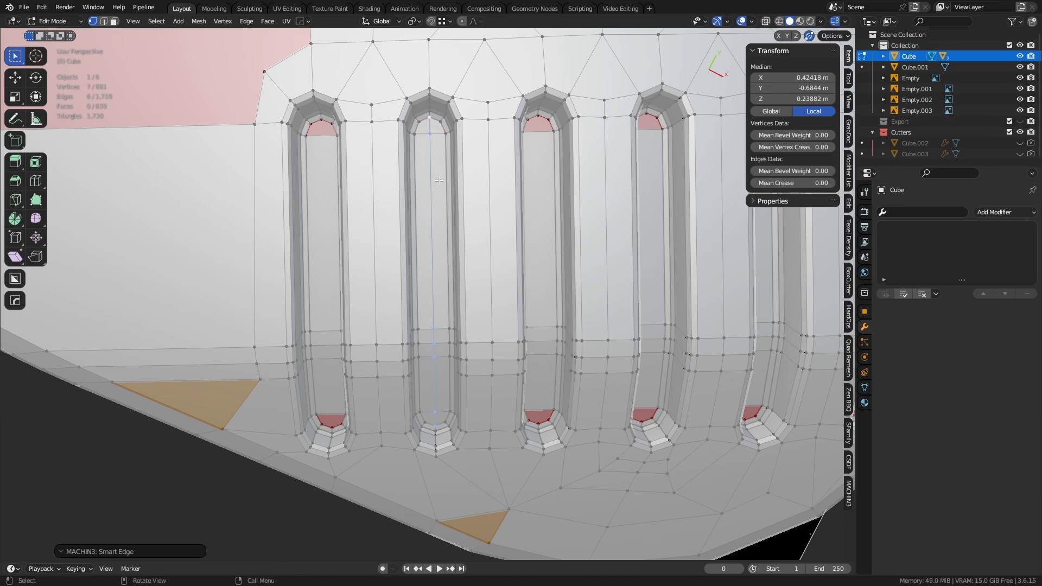
shift+middle_drag(431, 227, 471, 236)
click(368, 436)
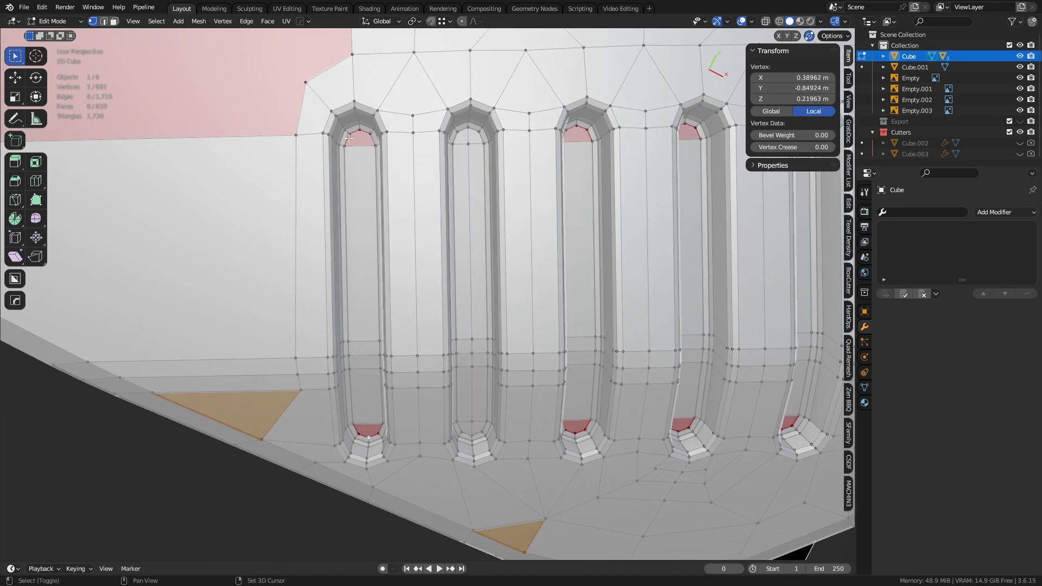
shift+click(358, 132)
key(2)
- Connect the floor's end vertices lengthwise in the third and fourth speaker slots to split their rounded caps
shift+middle_drag(597, 408, 464, 403)
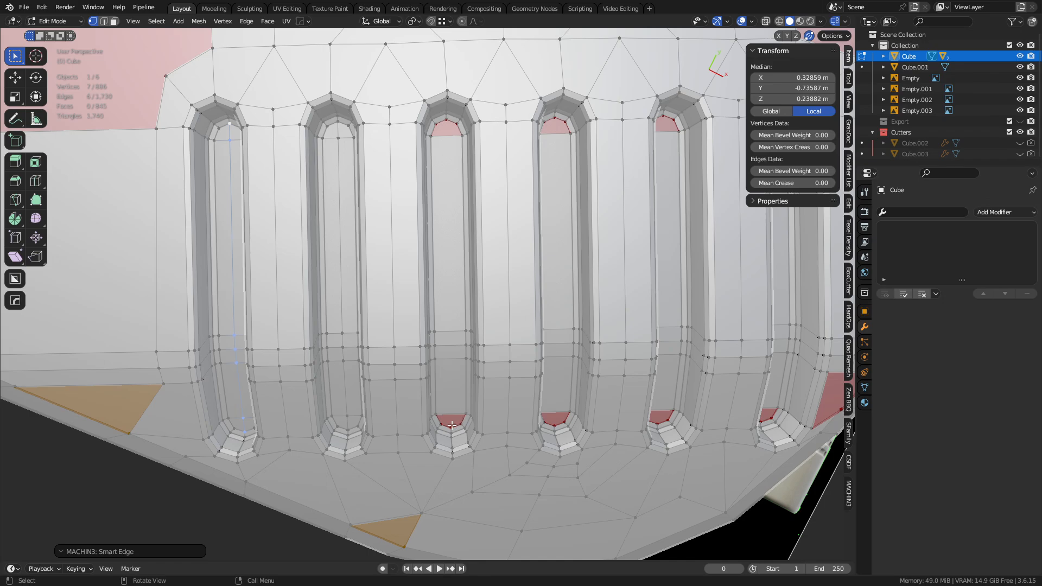
click(451, 427)
shift+click(447, 121)
key(2)
shift+middle_drag(567, 403, 528, 411)
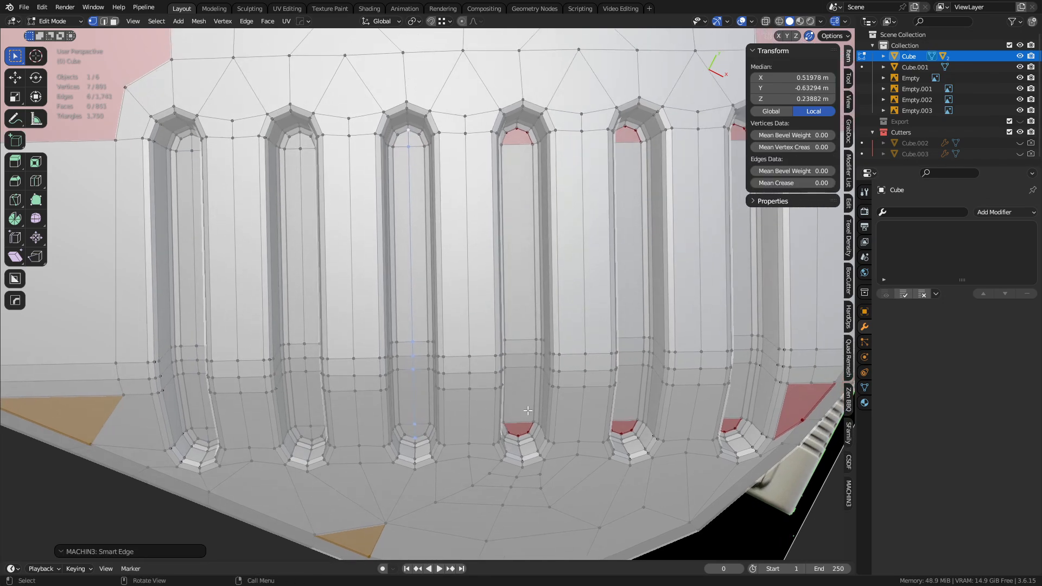
click(519, 434)
shift+click(515, 131)
key(2)
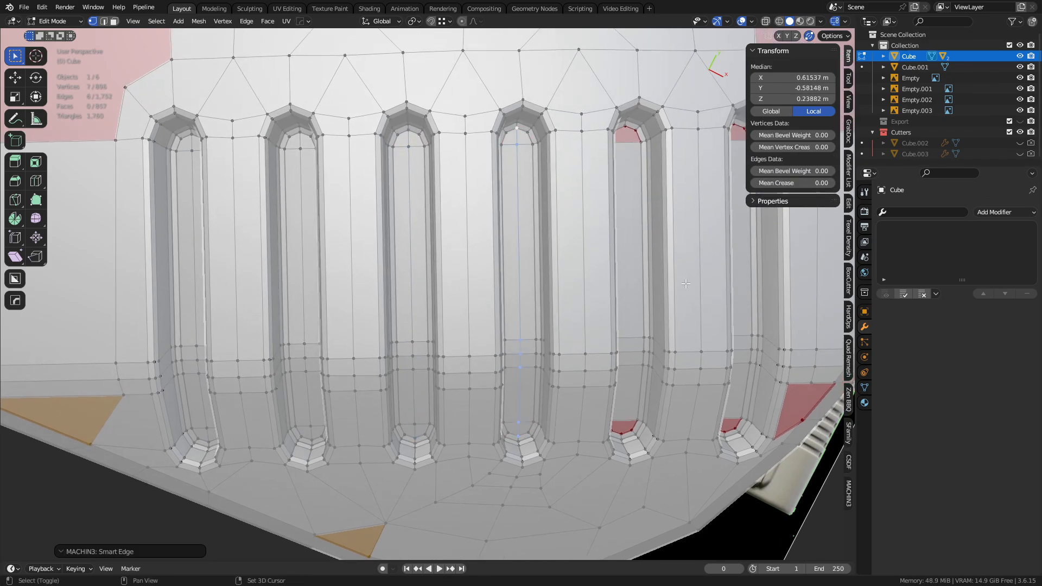
- Connect the floor's end vertices lengthwise in the fifth and sixth speaker slots to split their rounded caps
shift+middle_drag(649, 346, 557, 345)
click(536, 431)
shift+click(544, 132)
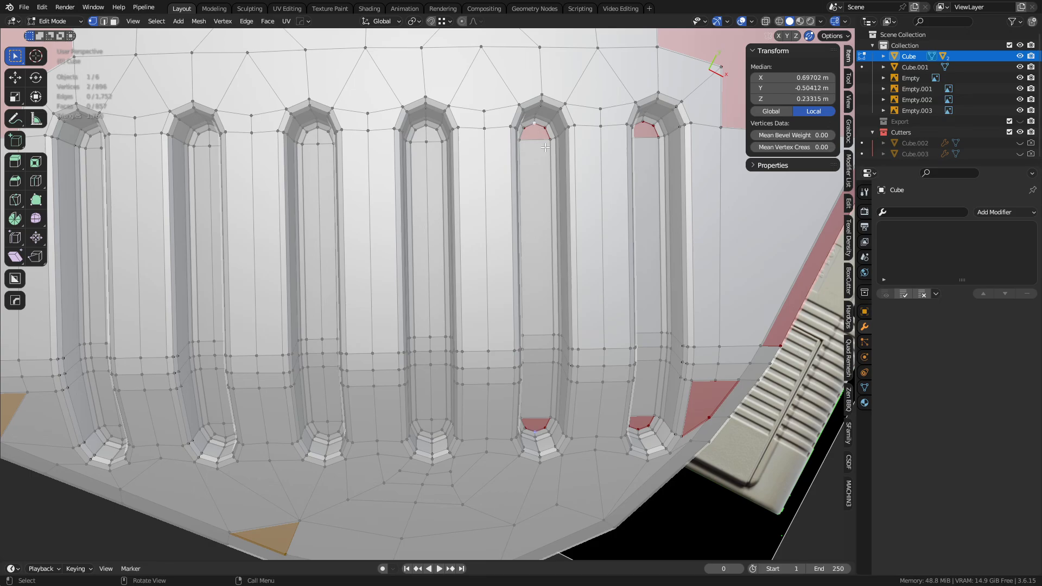
key(2)
shift+middle_drag(652, 410, 541, 427)
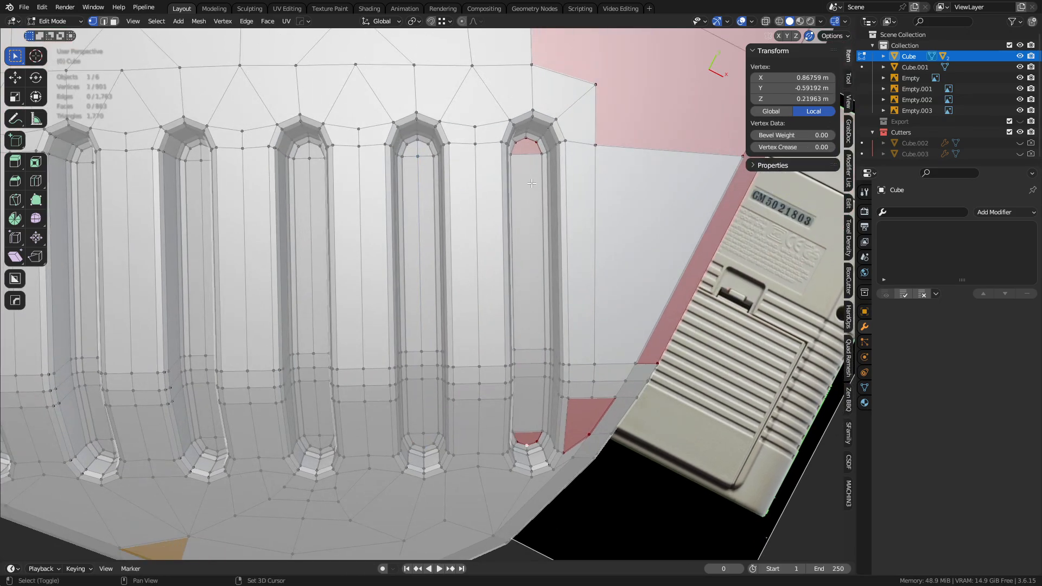
shift+click(528, 139)
key(2)
- Split the n-gon beside the last slot by connecting the sloping boundary's vertex to the middle vertex of its upper edge
scroll(534, 304, down, 1)
shift+middle_drag(534, 321, 486, 310)
scroll(565, 337, up, 3)
click(486, 311)
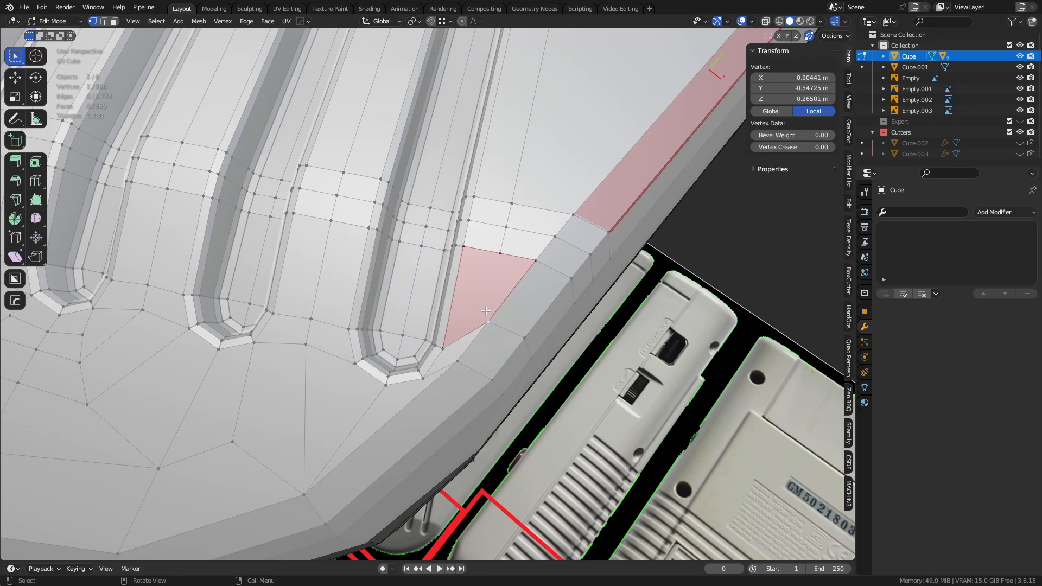
shift+click(501, 255)
key(2)
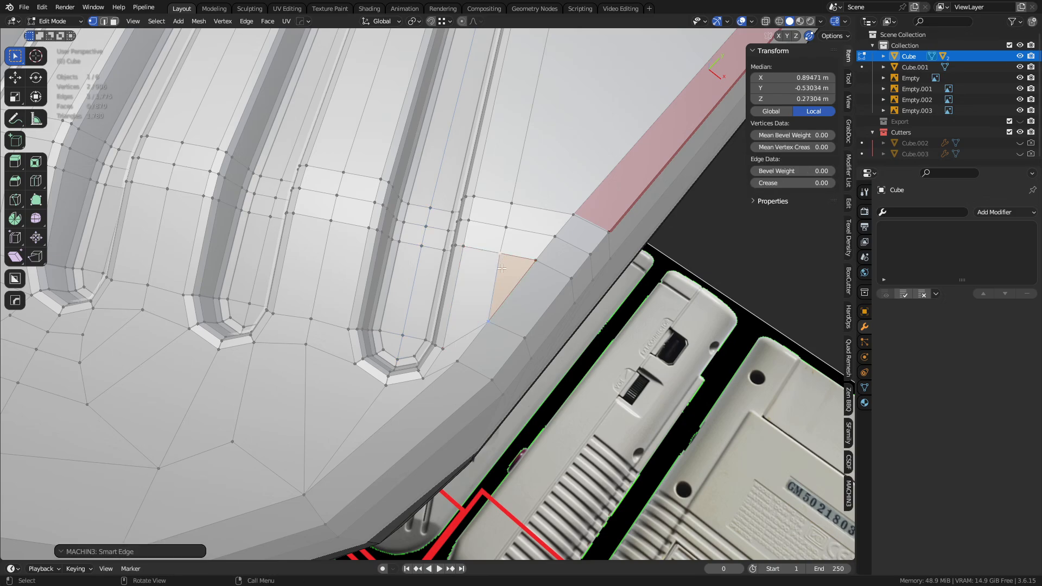
- Knife from the new triangle's inner upper vertex to a point just inside the boundary vertex and on to the last slot's outer corner
middle_drag(502, 268, 534, 304)
scroll(535, 304, up, 2)
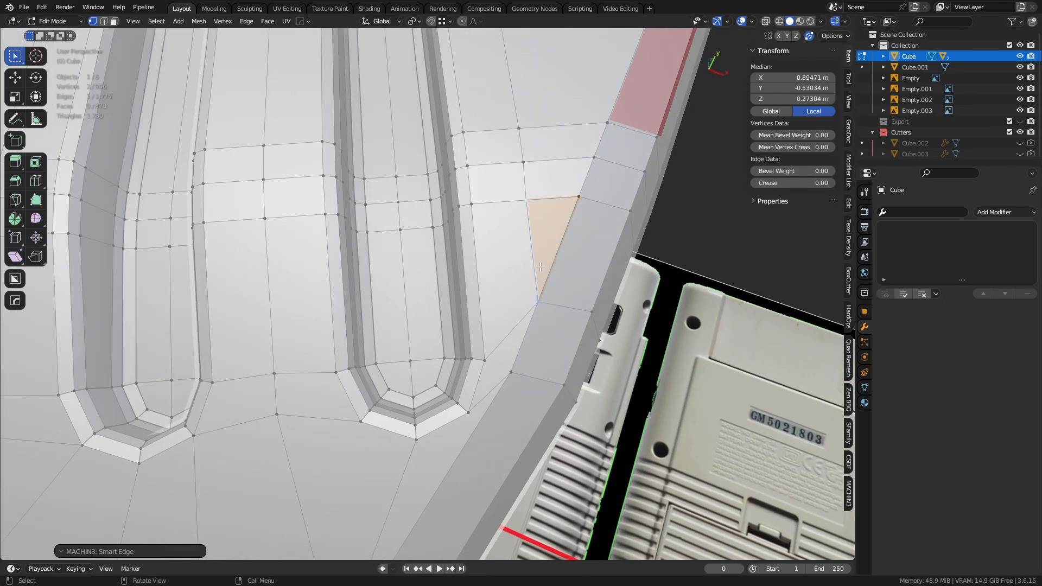
key(3)
click(559, 249)
key(alt+a)
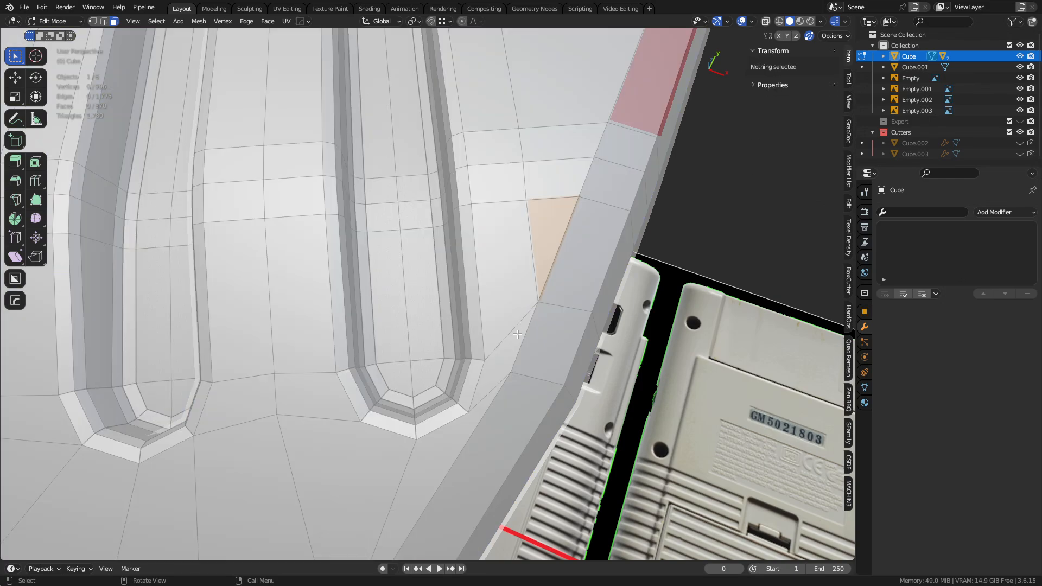
key(k)
click(527, 296)
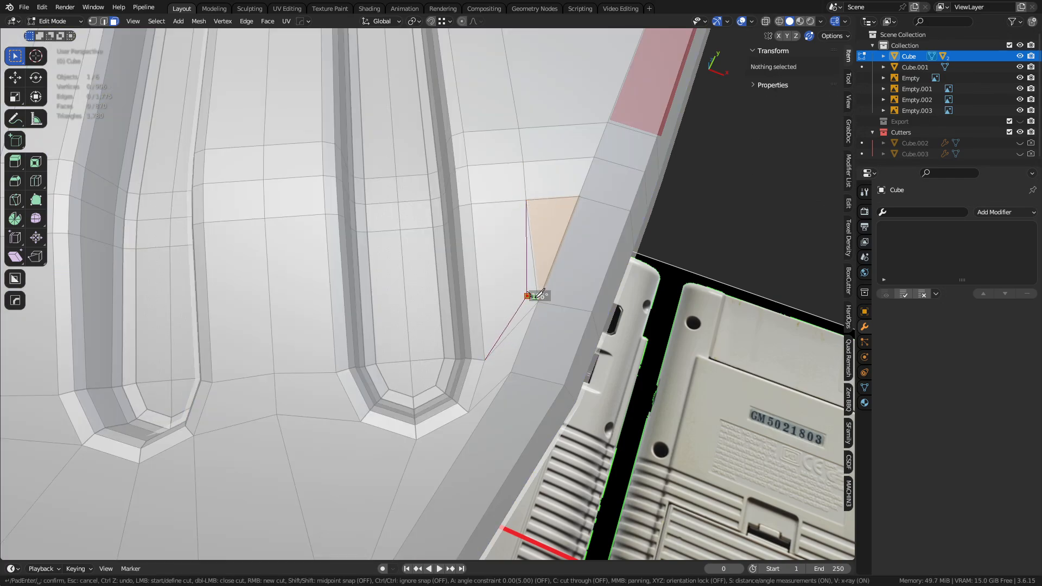
key(Return)
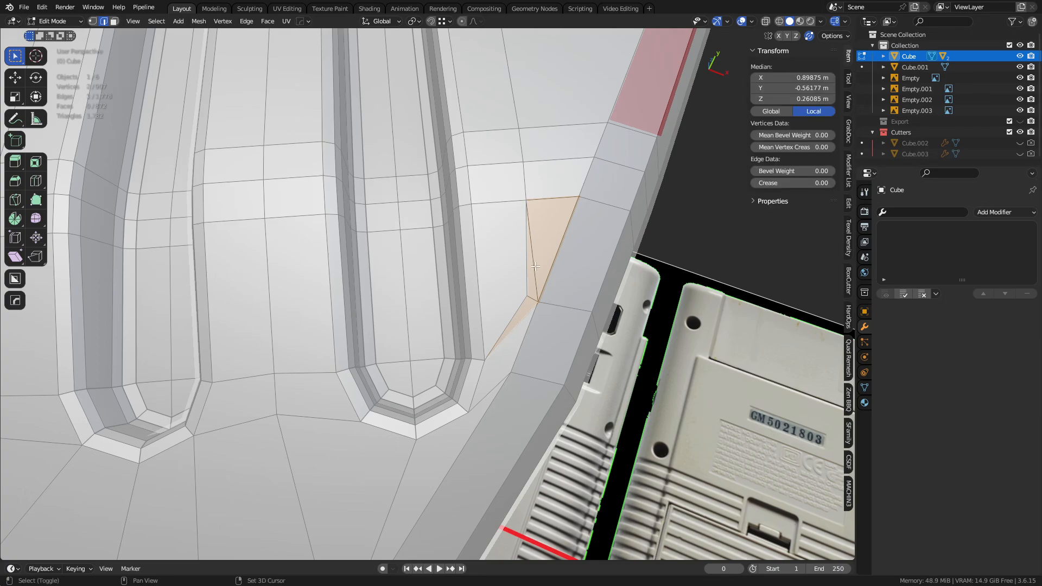
- Dissolve the old diagonal edges beside the Knife cut and connect the last slot's outer corner to the next boundary vertex
key(2)
key(ctrl+x)
key(1)
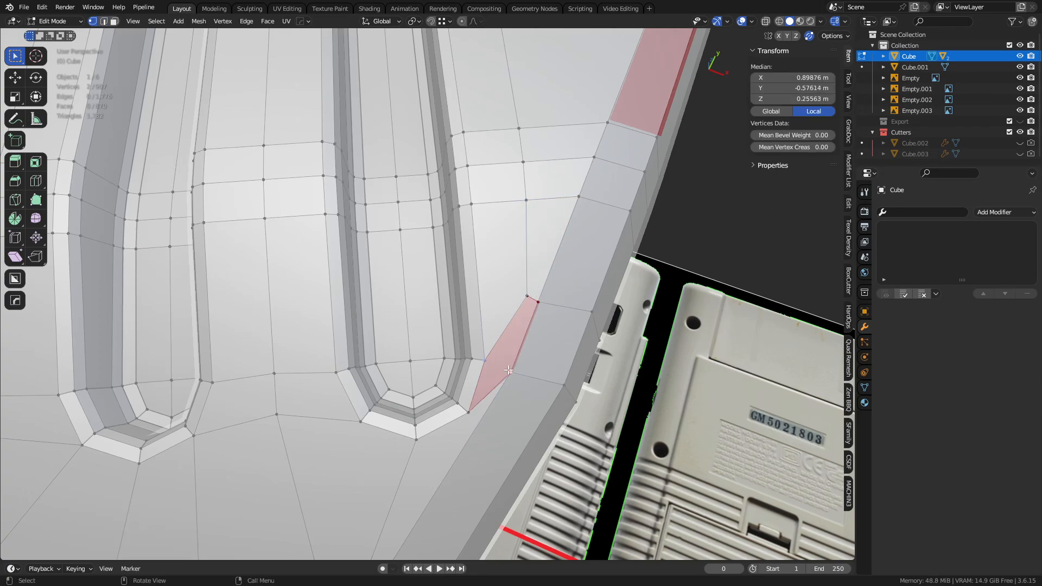
key(2)
- Slide the boundary vertex of the triangle beside the last slot's end along the boundary edge by a factor of about 0.15
middle_drag(546, 404, 443, 274)
shift+click(443, 261)
key(2)
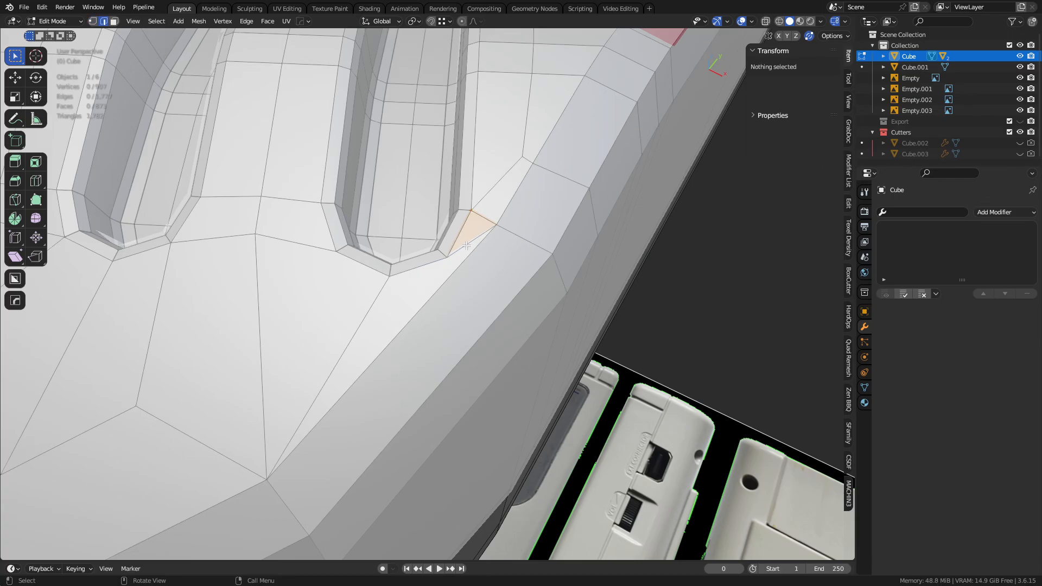
click(463, 250)
mouse_move(456, 264)
middle_down()
mouse_move(435, 255)
mouse_move(471, 273)
middle_up()
click(479, 224)
middle_drag(483, 223, 510, 293)
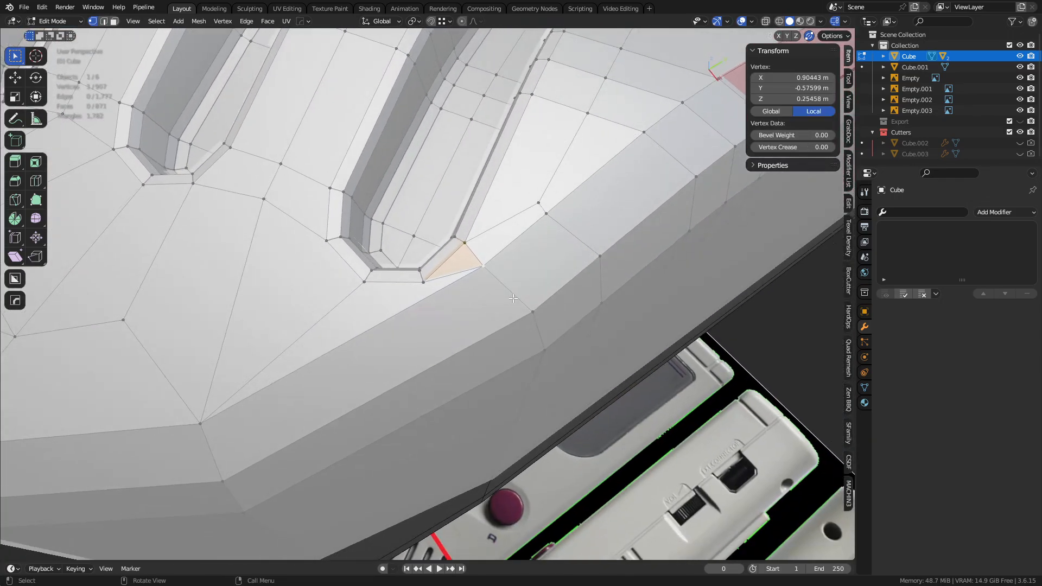
key(g)
key(g)
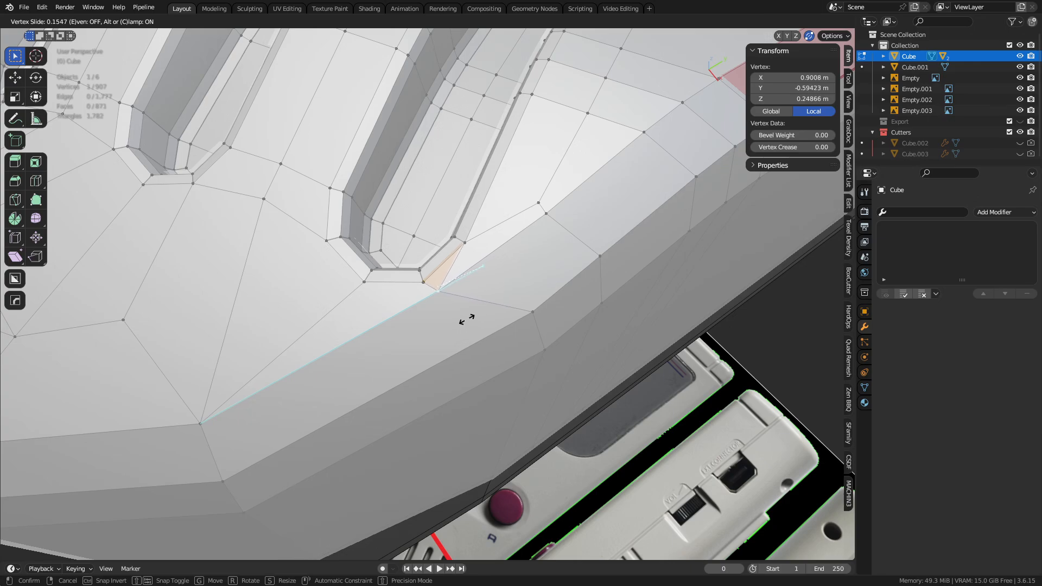
click(467, 319)
- Knife from the last slot's outer corner across to the sloping boundary edge
middle_drag(467, 319, 483, 269)
key(k)
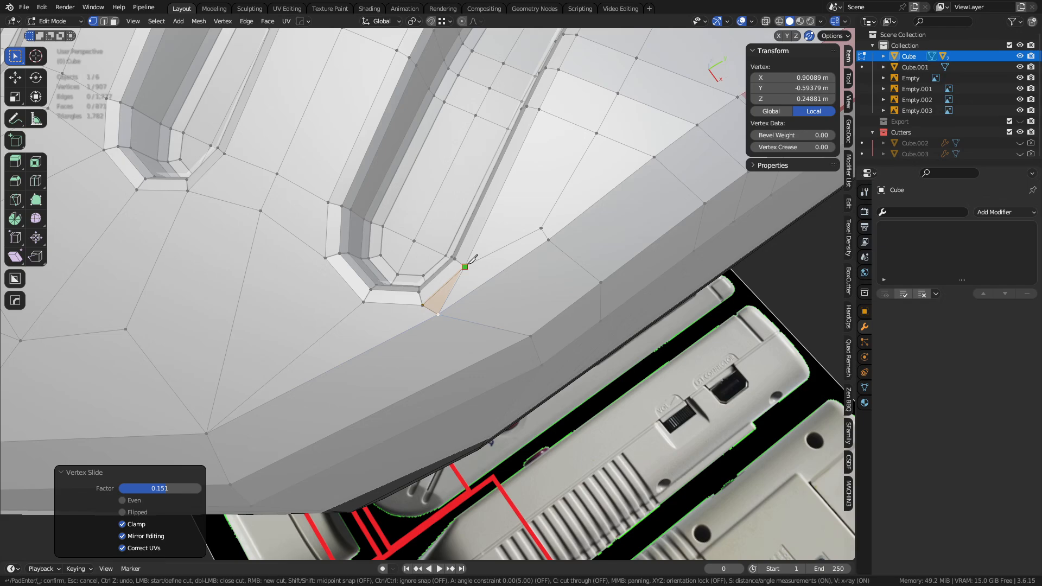
click(464, 266)
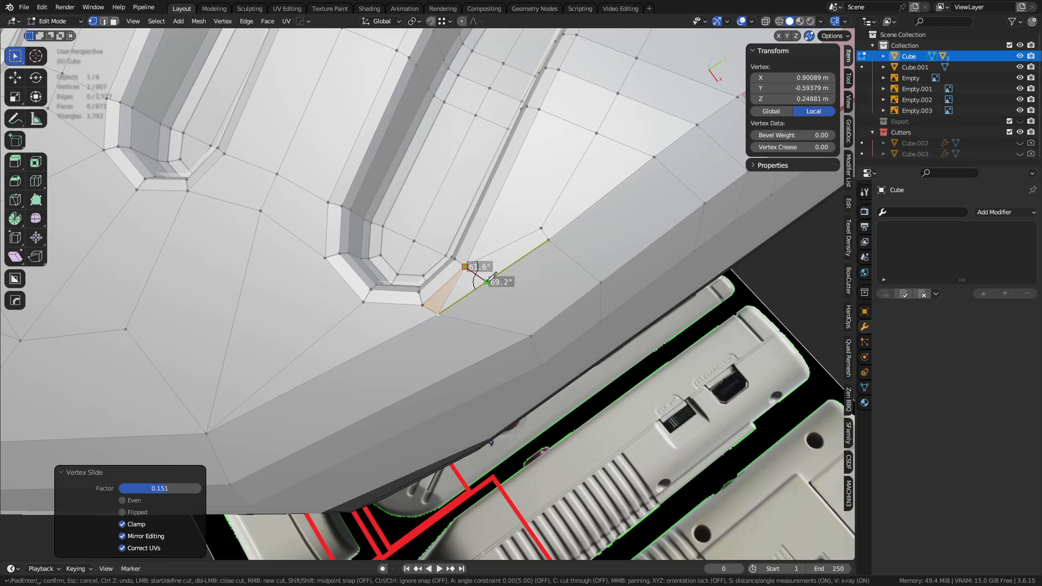
- Knife-cut from the outermost speaker groove's end to the body's bevel edge and dissolve the diagonal edge of the adjoining triangle
click(487, 281)
key(space)
key(2)
click(458, 284)
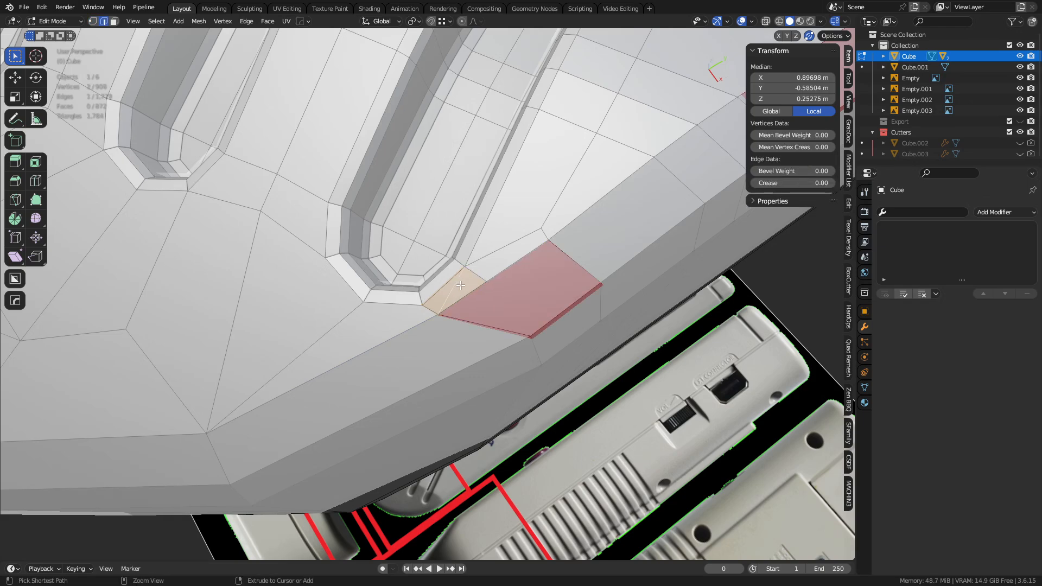
key(ctrl+x)
- Knife-cut a new edge from the bevel beside the outermost groove's end down the body's side wall
middle_drag(518, 271, 532, 279)
key(1)
click(489, 260)
key(2)
click(500, 228)
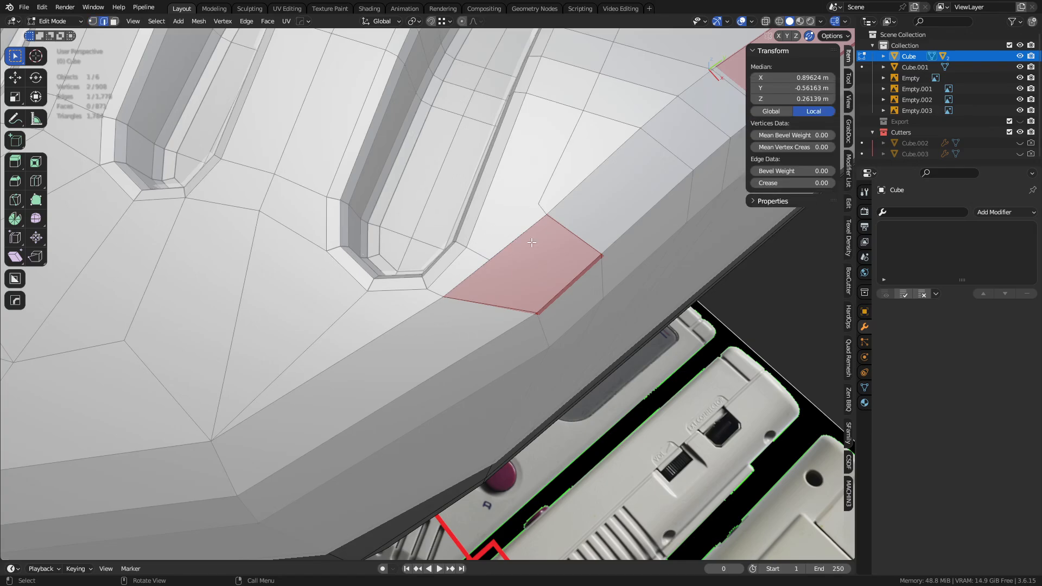
middle_drag(531, 243, 501, 413)
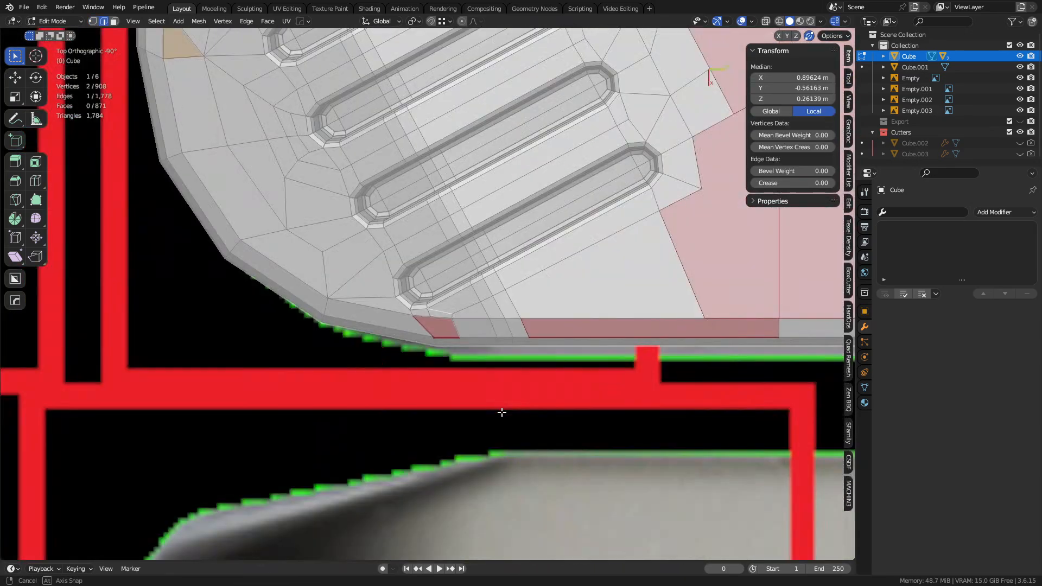
middle_drag(469, 373, 464, 213)
key(k)
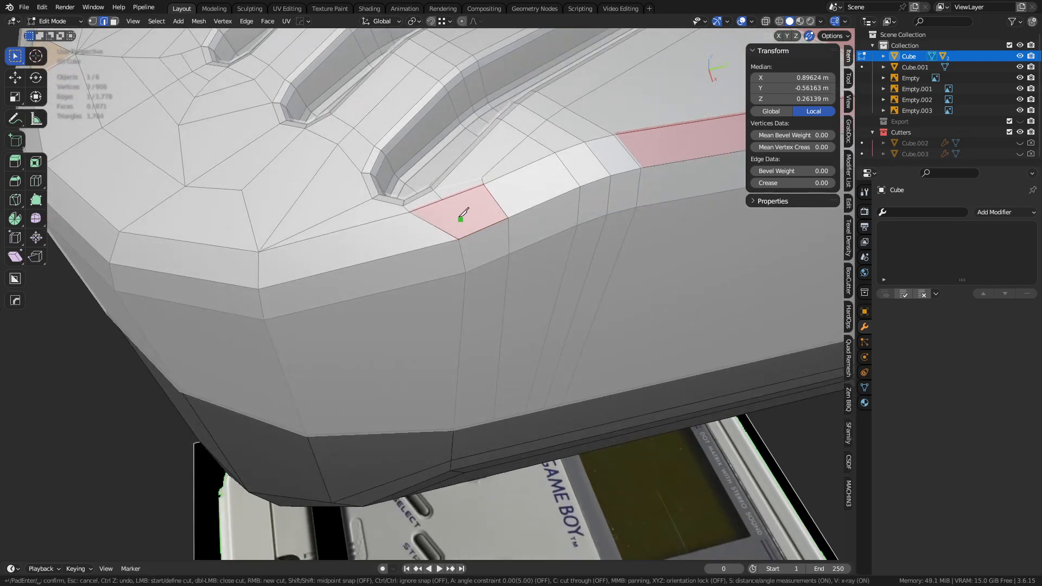
middle_drag(487, 261, 467, 321)
click(462, 331)
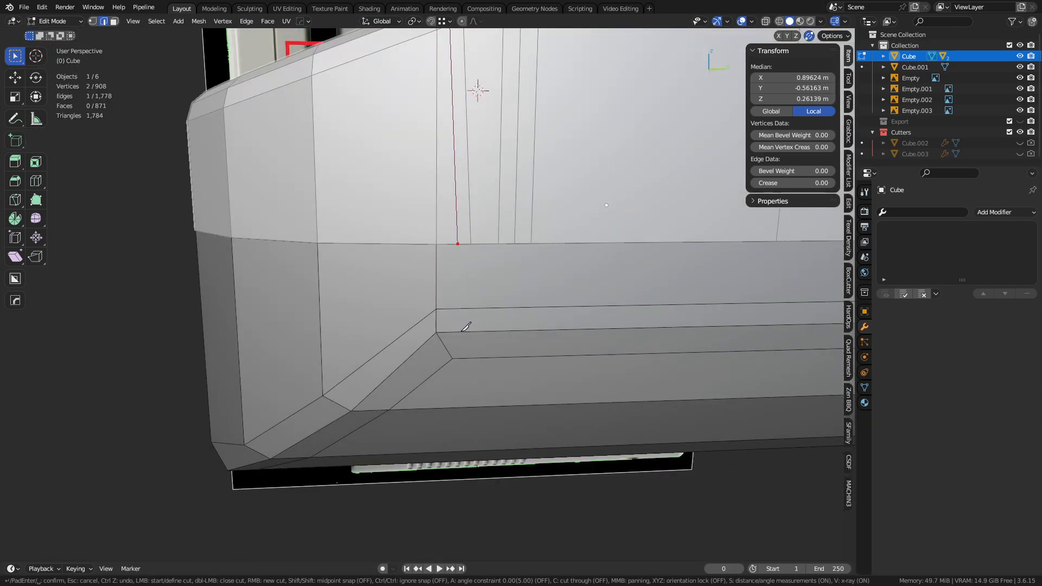
key(Return)
- Slide the vertex above the bevel by the outermost groove's end along its edge twice, using a factor of 0.167 for the second slide
middle_drag(495, 255, 516, 328)
click(516, 293)
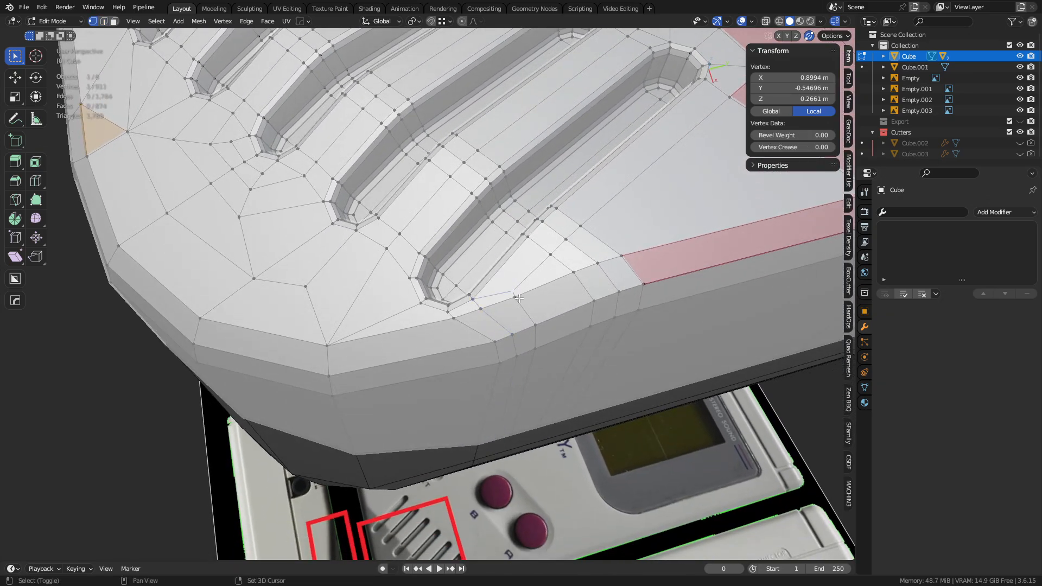
key(shift+v)
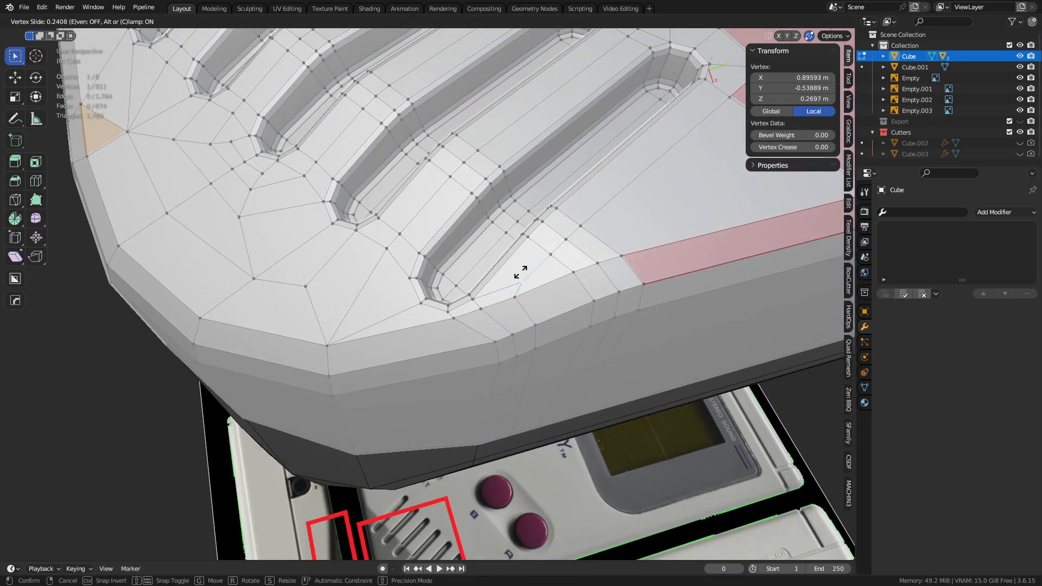
click(520, 273)
key(shift+v)
click(515, 275)
- Inspect the mesh and shading around the outermost groove's end in Object Mode, and return to Edit Mode
middle_drag(514, 274, 366, 337)
scroll(568, 268, up, 4)
alt+middle_click(431, 228)
middle_drag(430, 228, 579, 288)
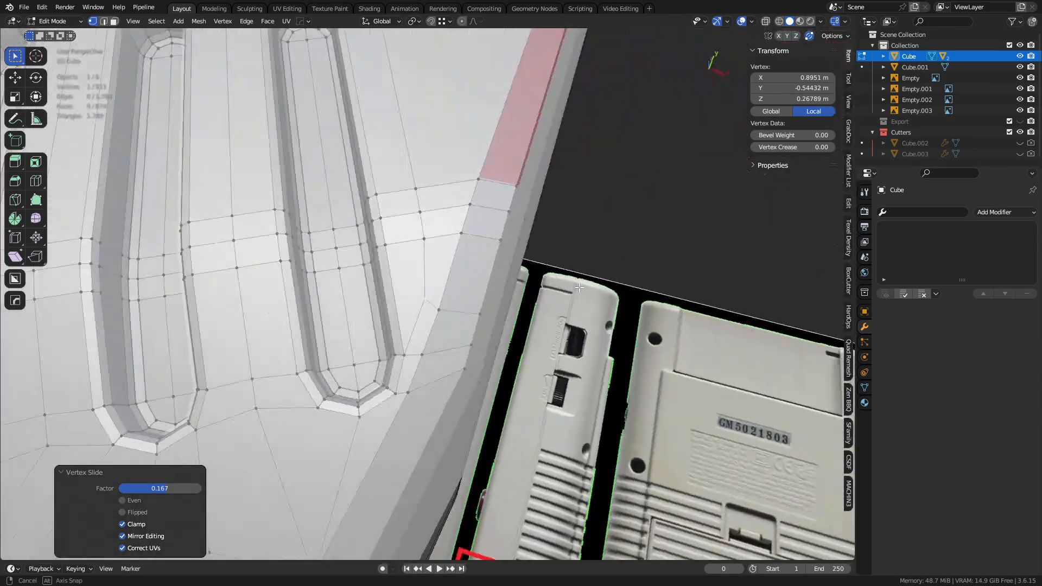
scroll(579, 287, up, 5)
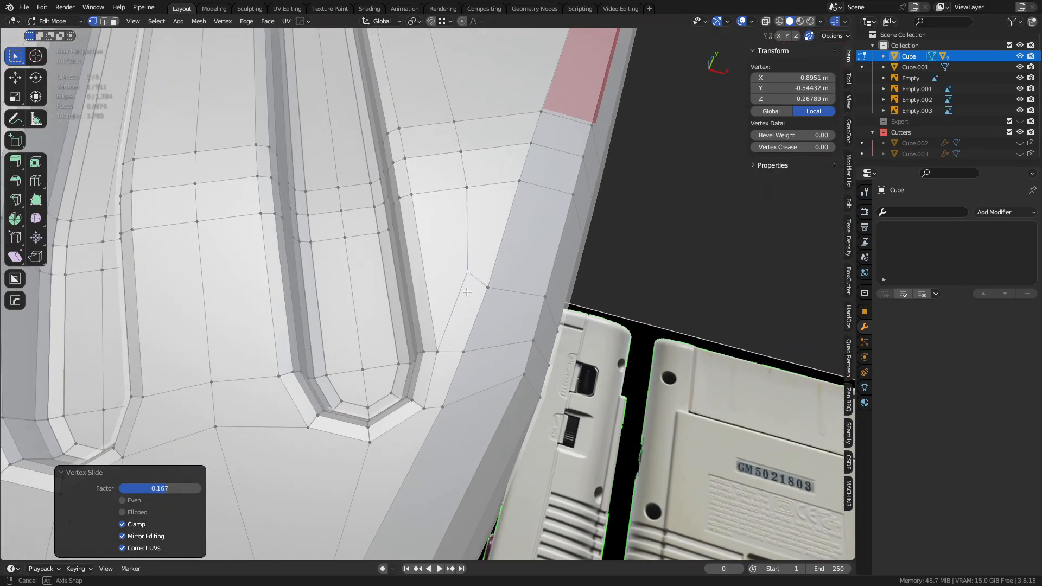
key(ctrl+Tab)
click(457, 282)
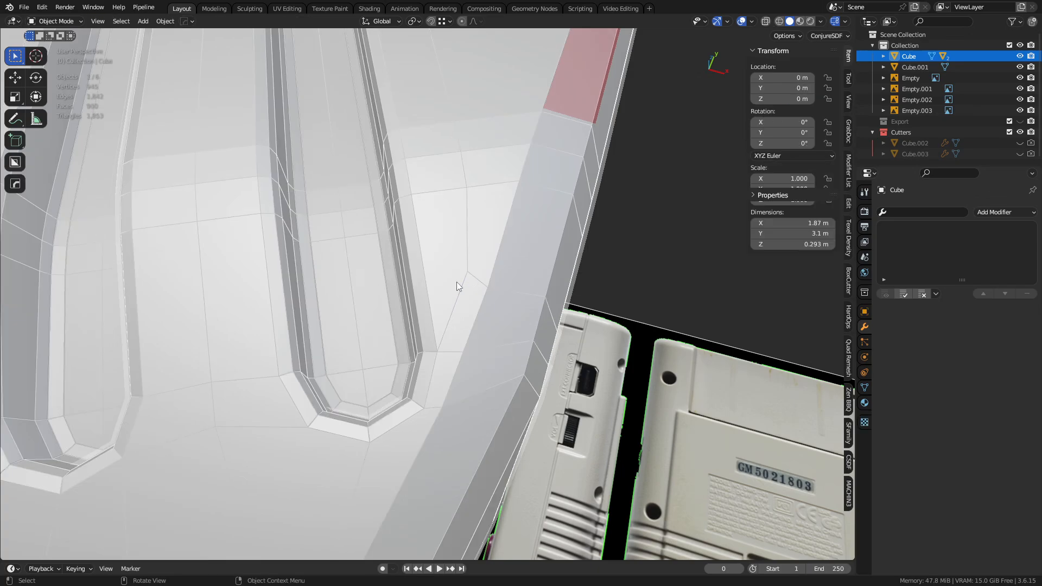
scroll(450, 260, down, 4)
middle_drag(445, 241, 438, 264)
key(ctrl+Tab)
click(489, 287)
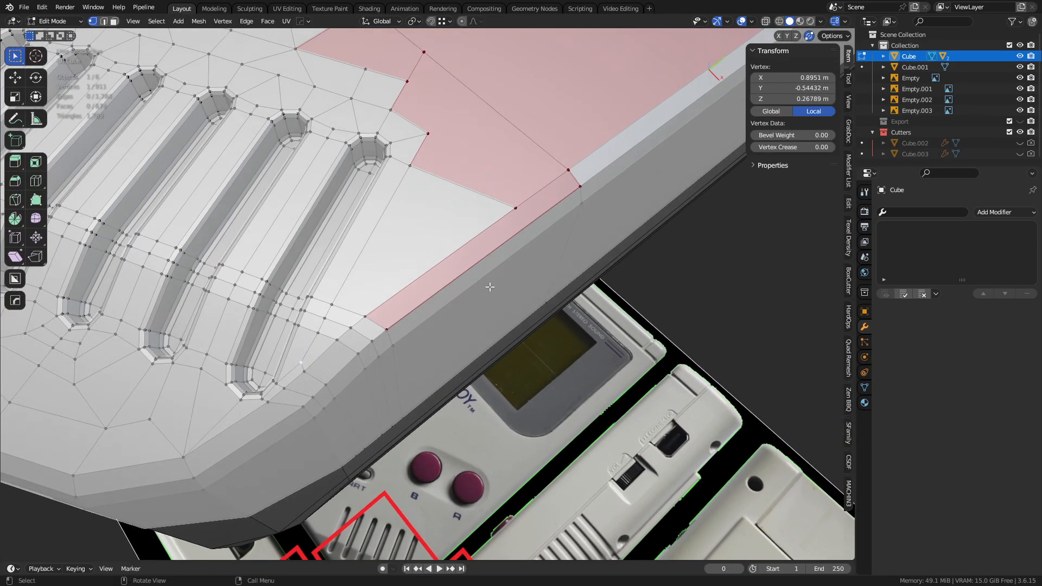
- Knife-cut from the n-gon's corner vertex on the bevel edge straight down across the bevel and side wall
middle_drag(552, 263, 503, 244)
key(k)
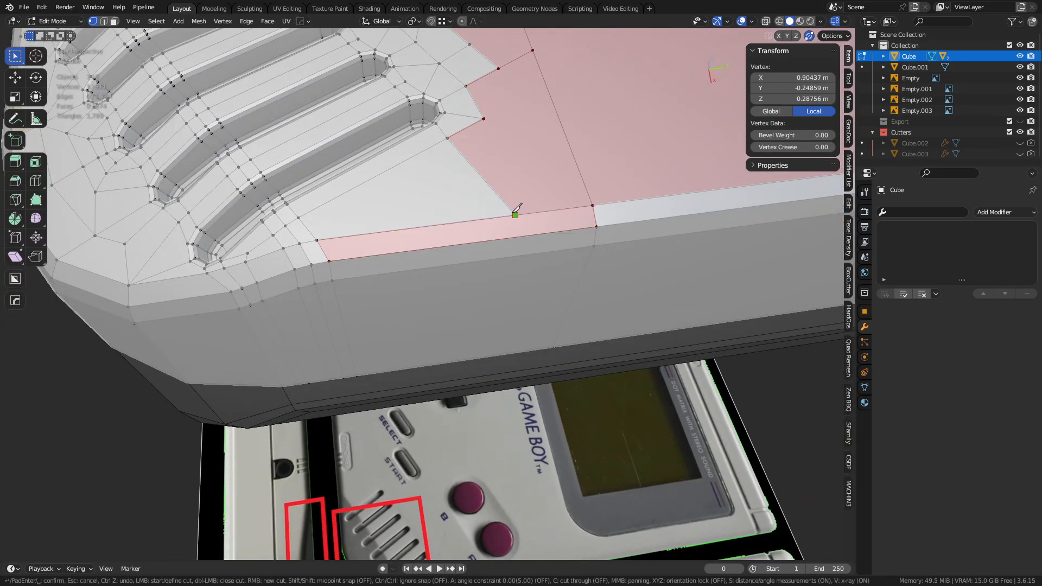
click(515, 215)
click(507, 349)
key(space)
shift+middle_drag(558, 256, 515, 311)
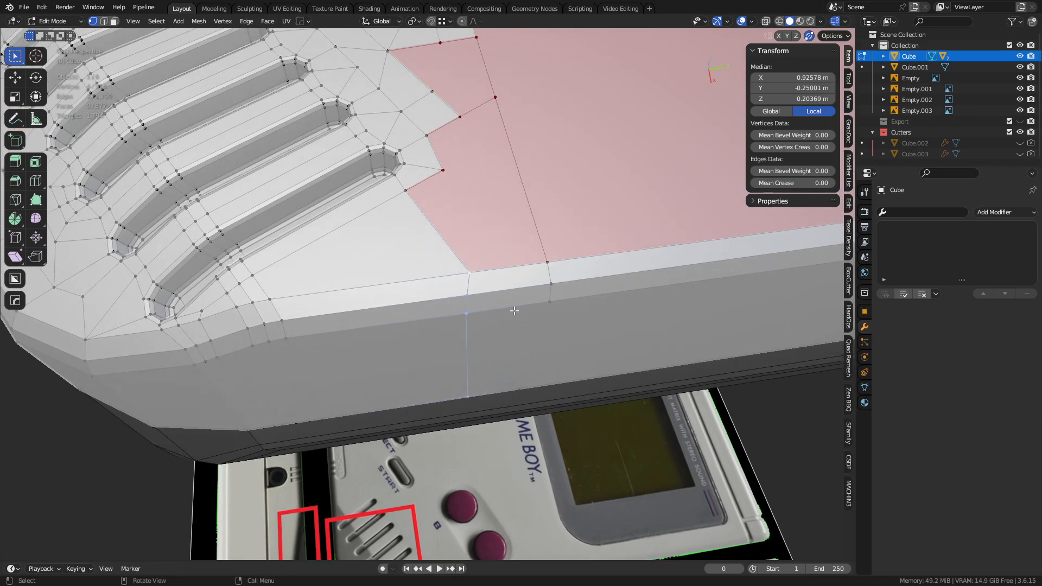
- Knife-cut from the vertex beyond the outermost groove's inner end diagonally to the bevel-edge vertex on the large flat face's border
shift+middle_drag(551, 244, 533, 294)
key(k)
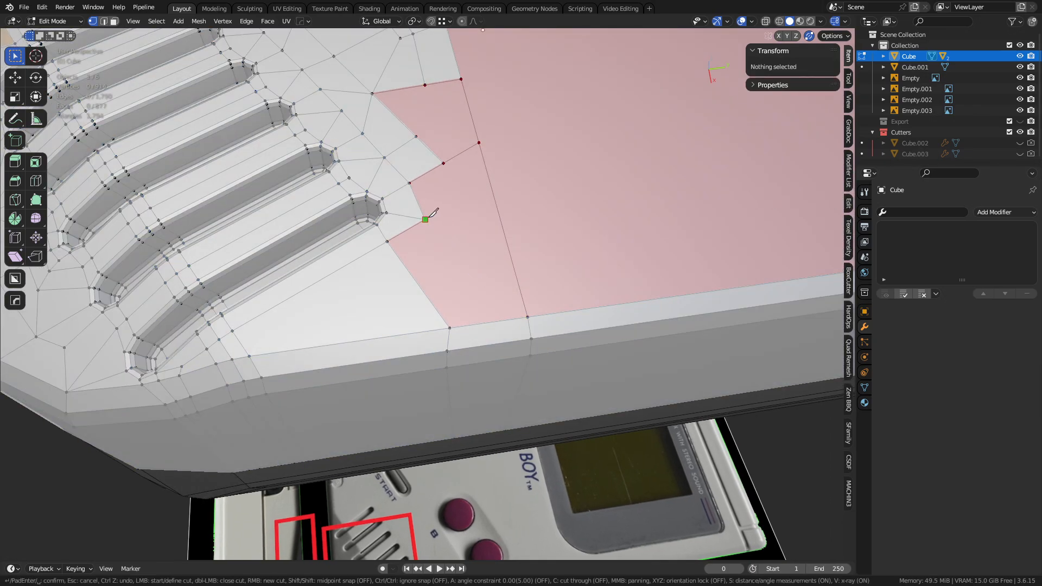
click(527, 317)
key(space)
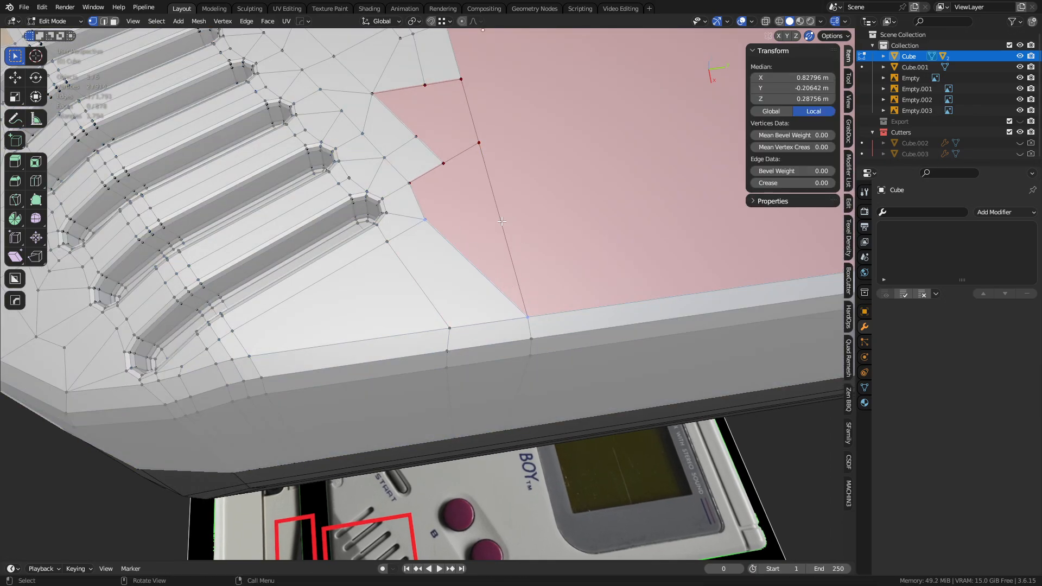
- Knife-cut from the same vertex to the large flat face's border and back to the next notch vertex along the groove row
key(k)
click(427, 220)
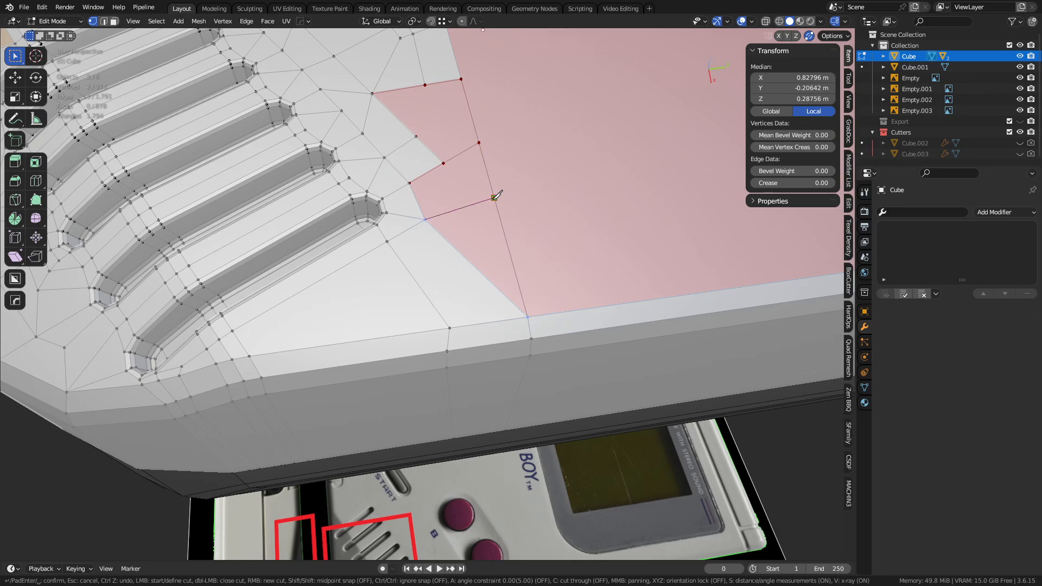
click(443, 163)
key(space)
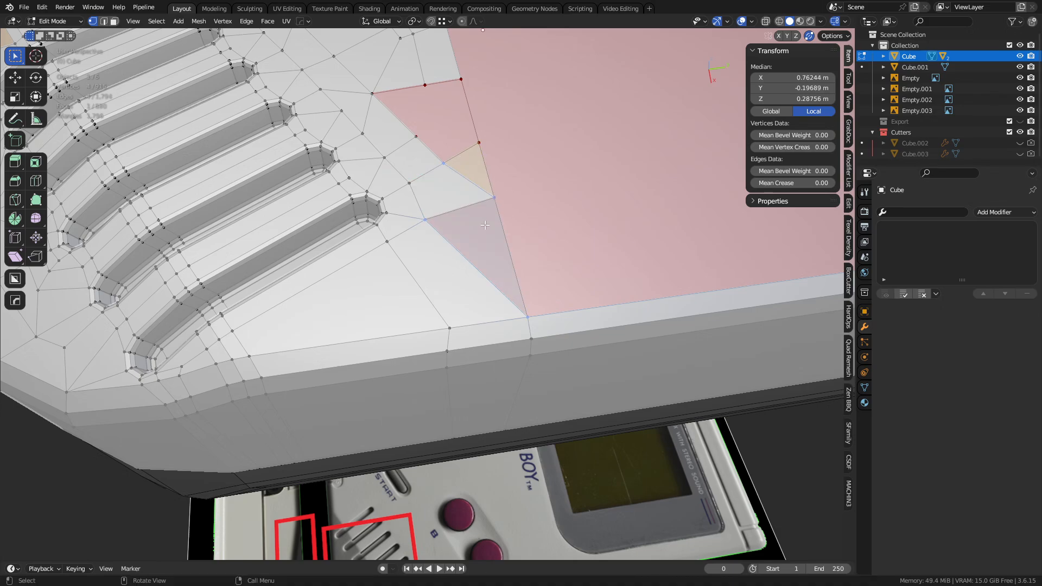
- Knife-cut across the next notch between the groove topology and the large flat face to split its remaining n-gon
middle_drag(477, 213, 435, 226)
click(418, 188)
key(k)
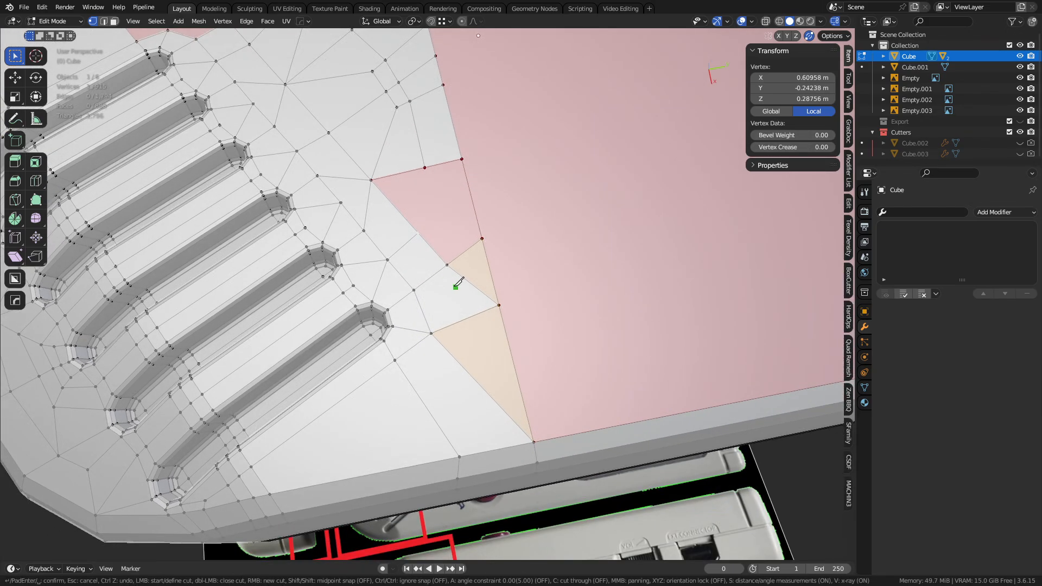
click(418, 233)
click(425, 167)
key(space)
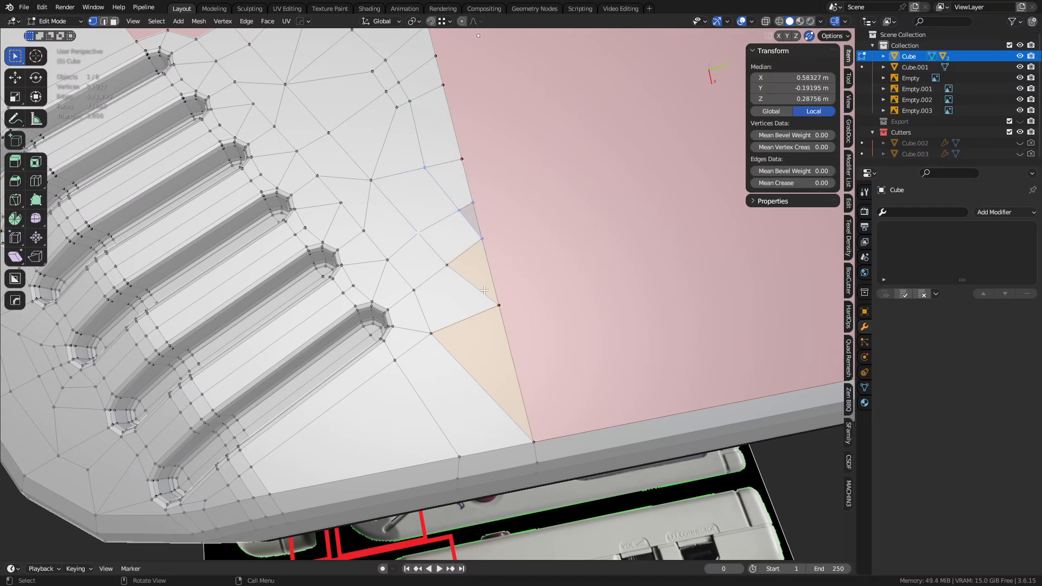
- Knife-cut from the triangle beside the groove at the opposite end of the row to the bevel edge, and dissolve the triangles' shared diagonal
shift+middle_drag(482, 340, 418, 308)
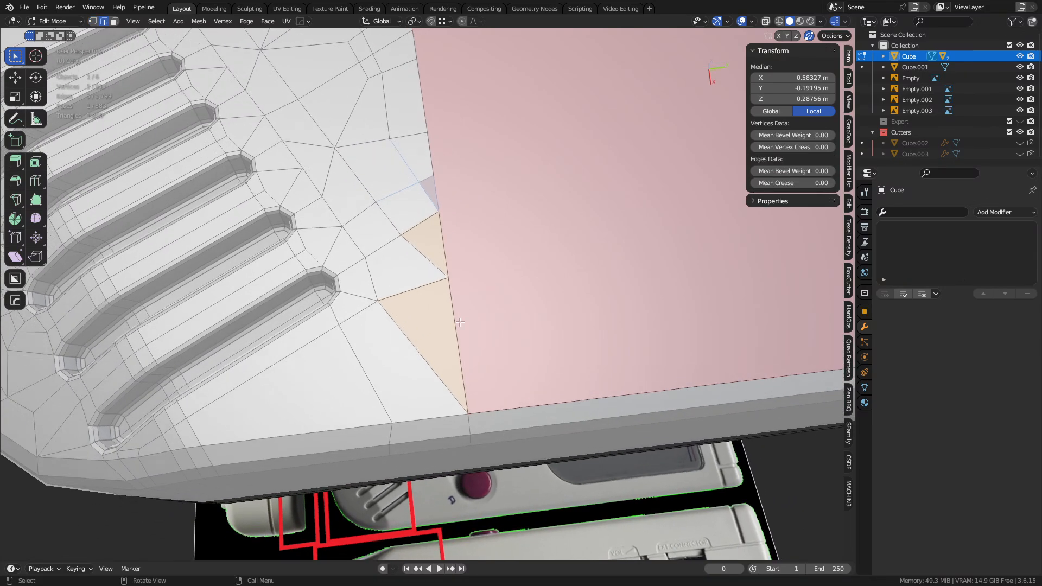
click(448, 278)
middle_drag(482, 280, 394, 281)
key(k)
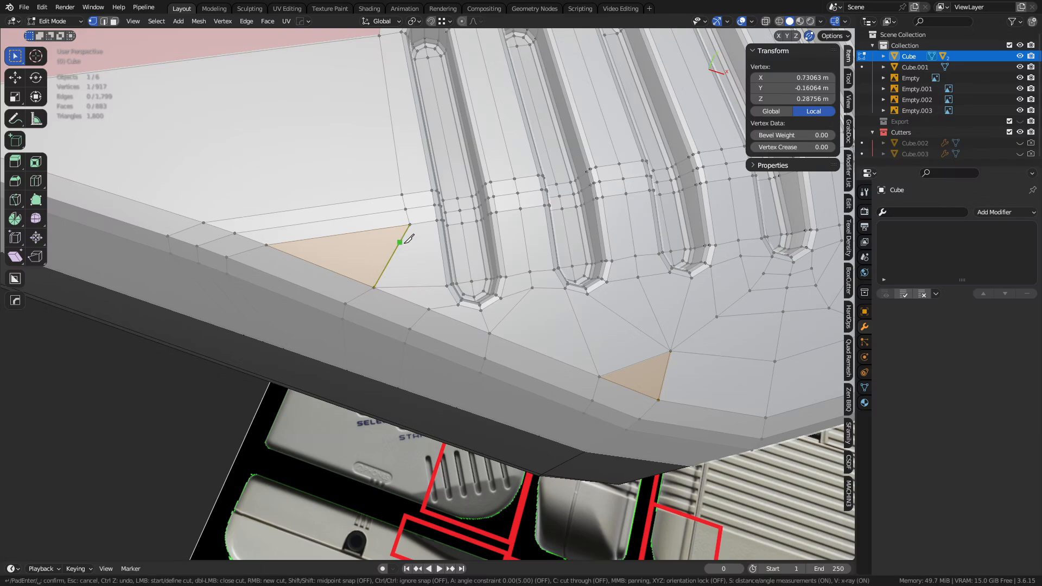
click(429, 309)
key(space)
key(2)
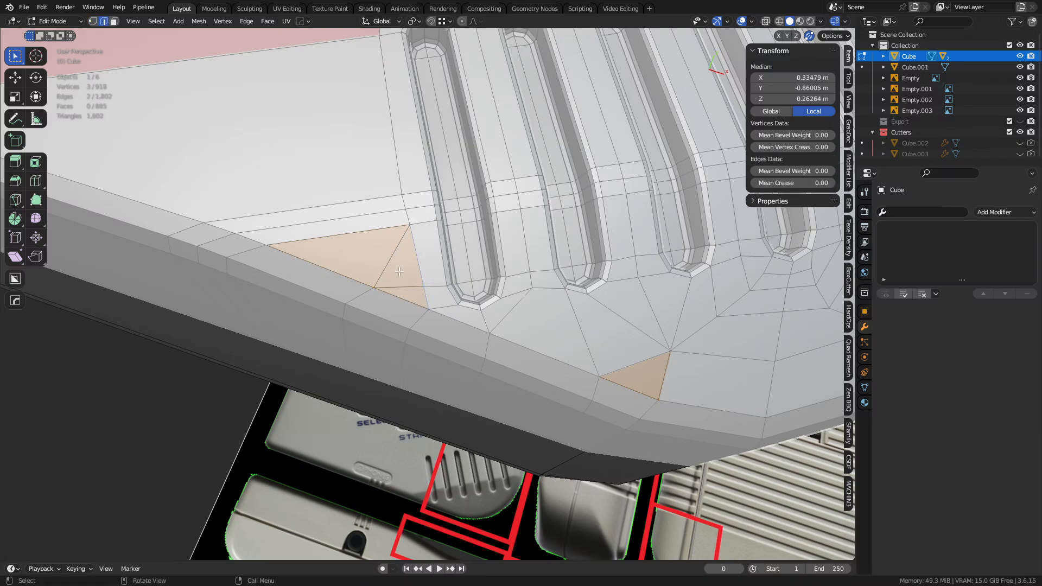
click(392, 255)
key(ctrl+x)
- Merge the small triangle's inner vertex into the bevel-edge vertex beside that groove's end, using Smart Vert merge at last
middle_drag(476, 293, 451, 264)
scroll(456, 326, up, 1)
key(1)
click(455, 328)
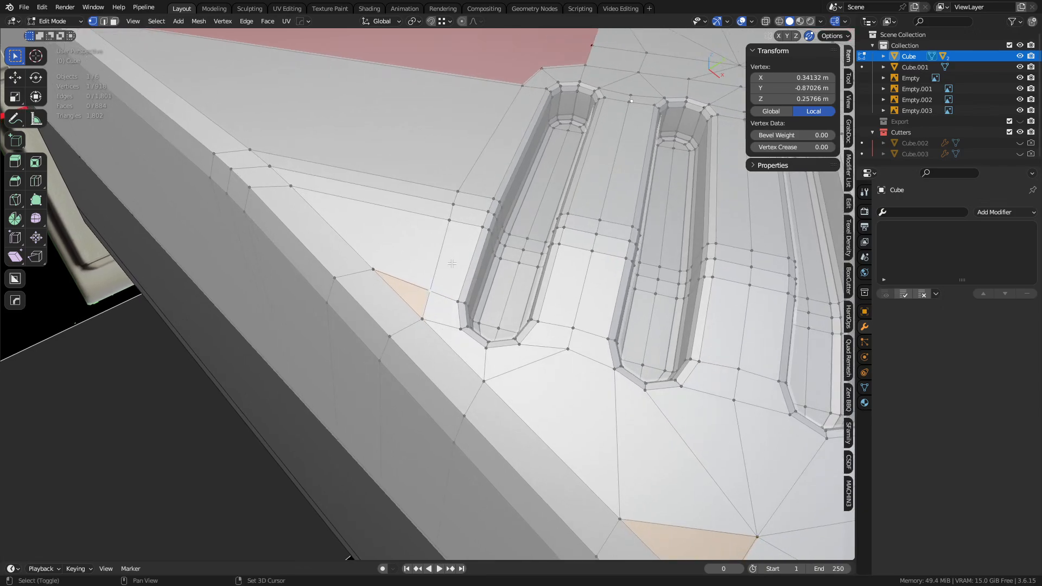
shift+click(455, 323)
key(1)
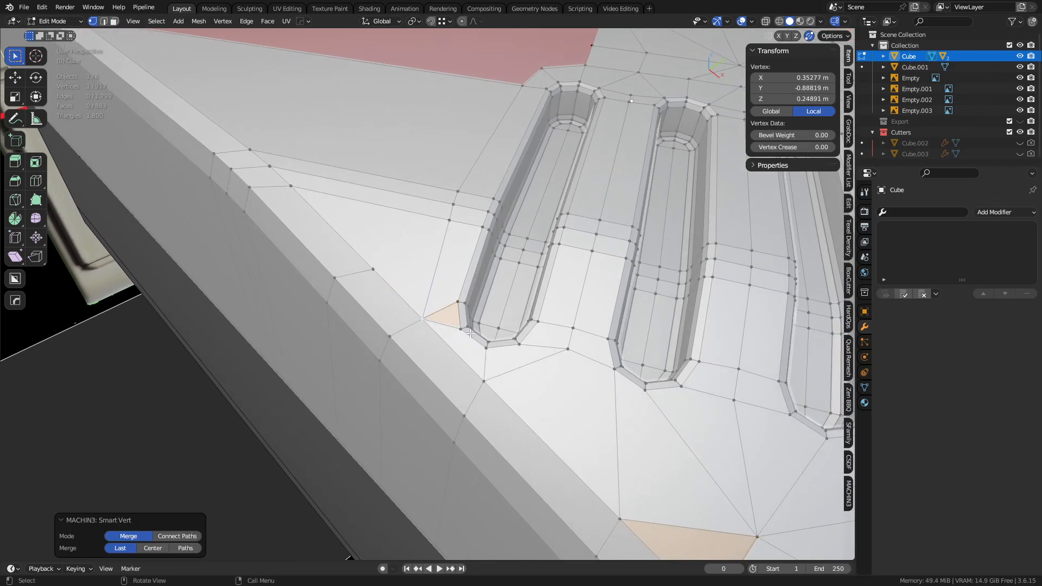
- Connect the corner vertex at that groove's end to the bevel-edge vertex just beyond it with a new edge
middle_drag(466, 334, 497, 342)
key(2)
shift+click(435, 320)
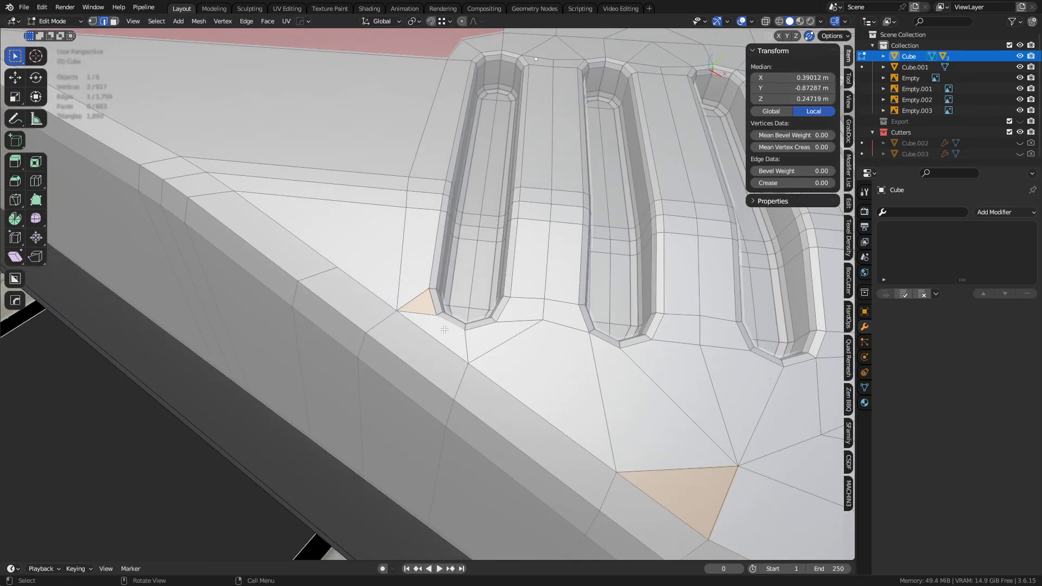
key(1)
click(437, 316)
shift+click(468, 363)
key(2)
key(2)
- Dissolve the two redundant triangle edges running from the groove's end to the bevel edge
click(419, 314)
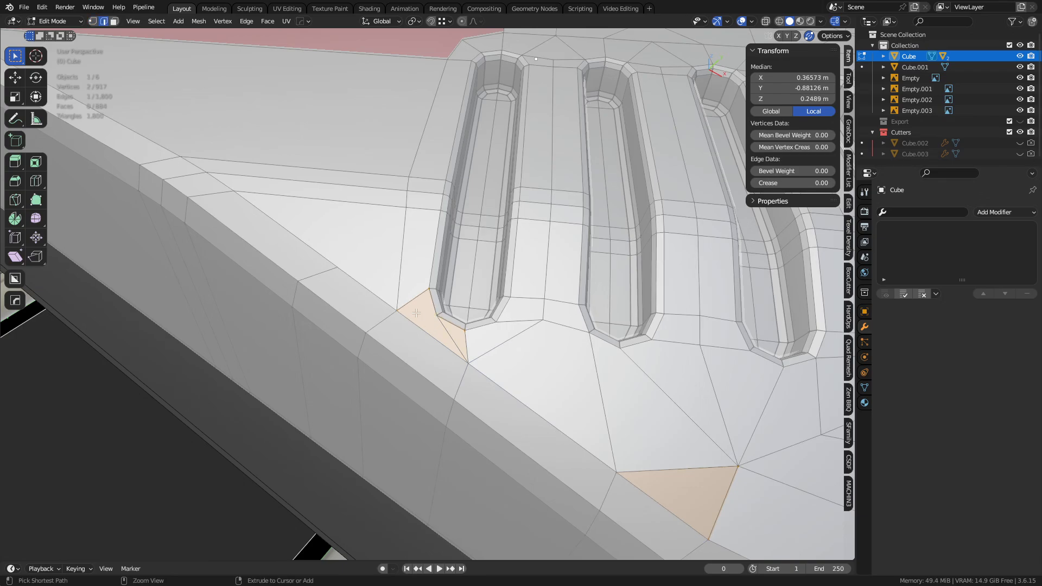
key(ctrl+x)
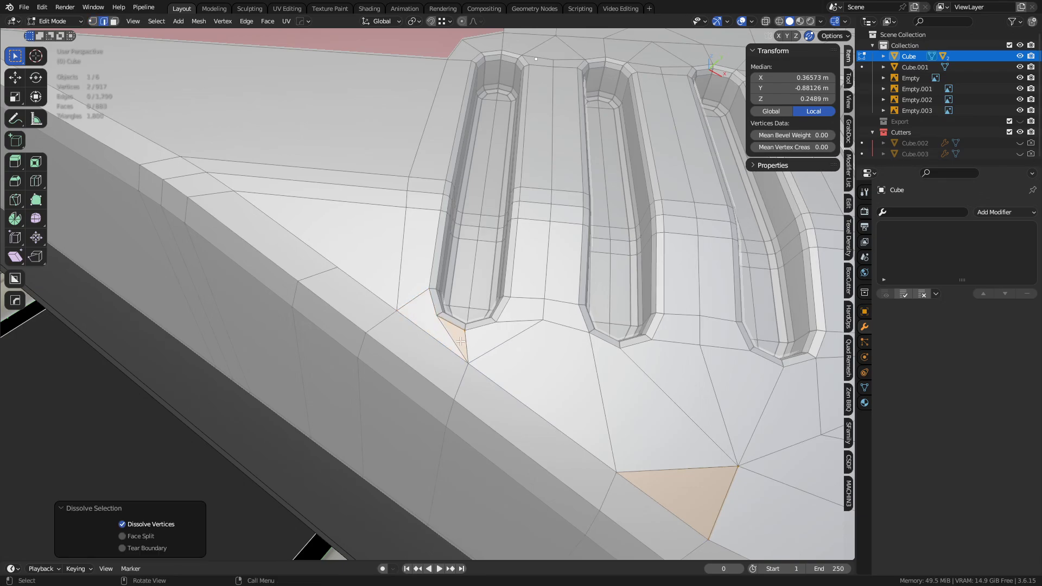
click(466, 342)
key(ctrl+x)
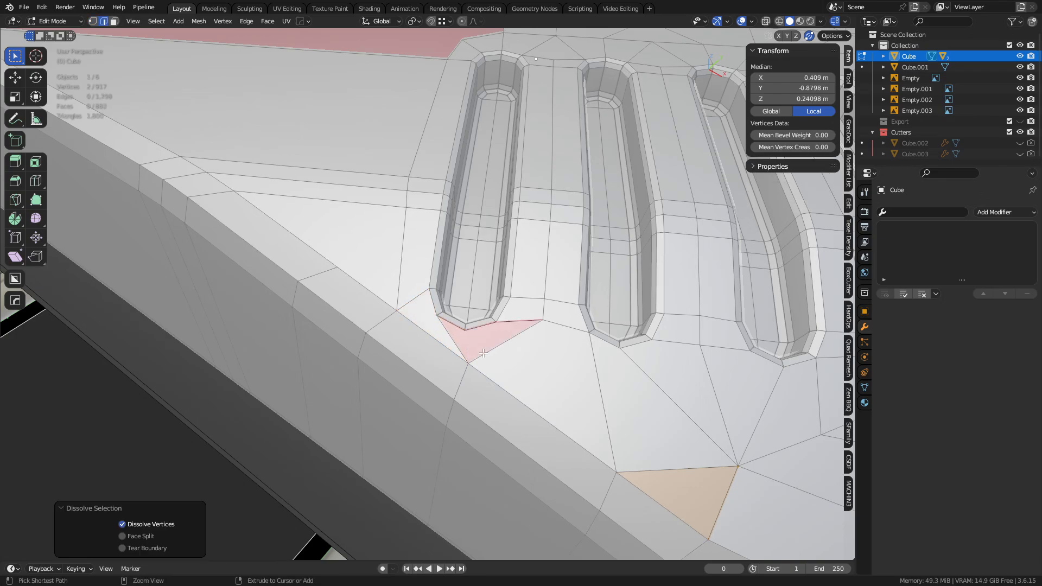
- Knife-cut from below the groove's end to the inner edge of the triangle near the rounded corner, and merge the vertices there at last
shift+middle_drag(523, 350, 481, 313)
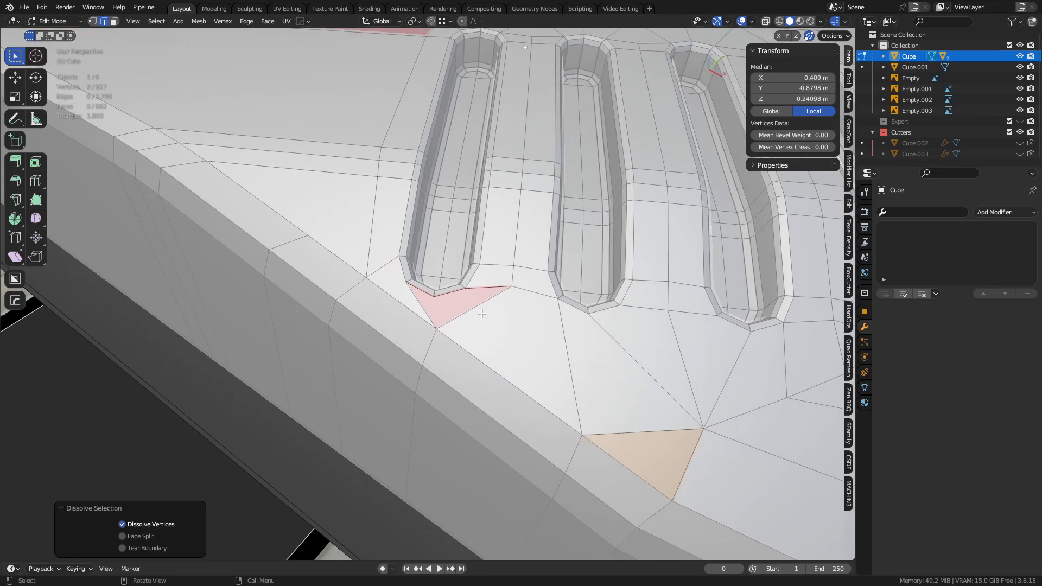
key(k)
click(434, 297)
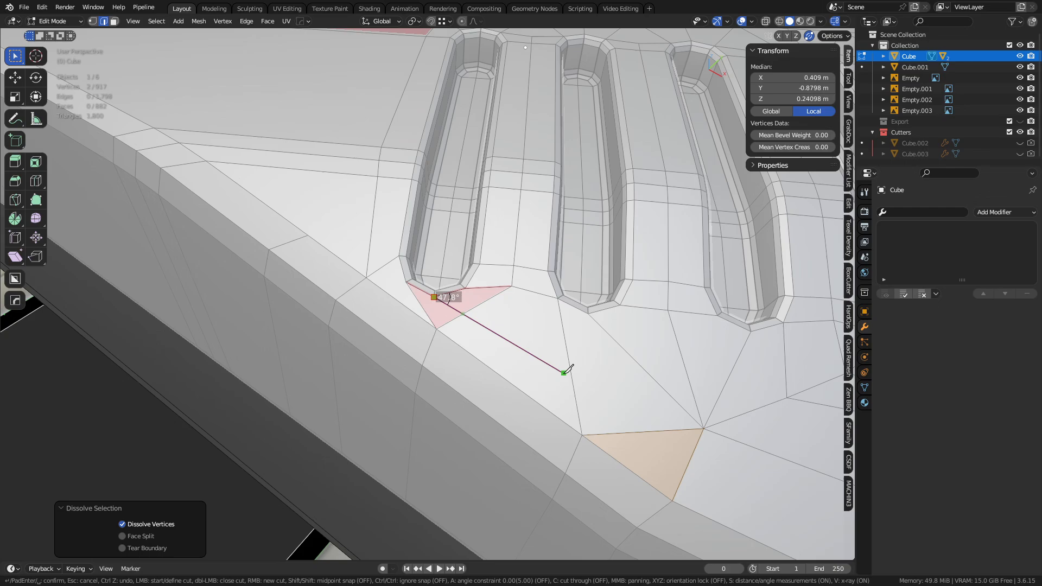
click(637, 429)
key(Return)
key(1)
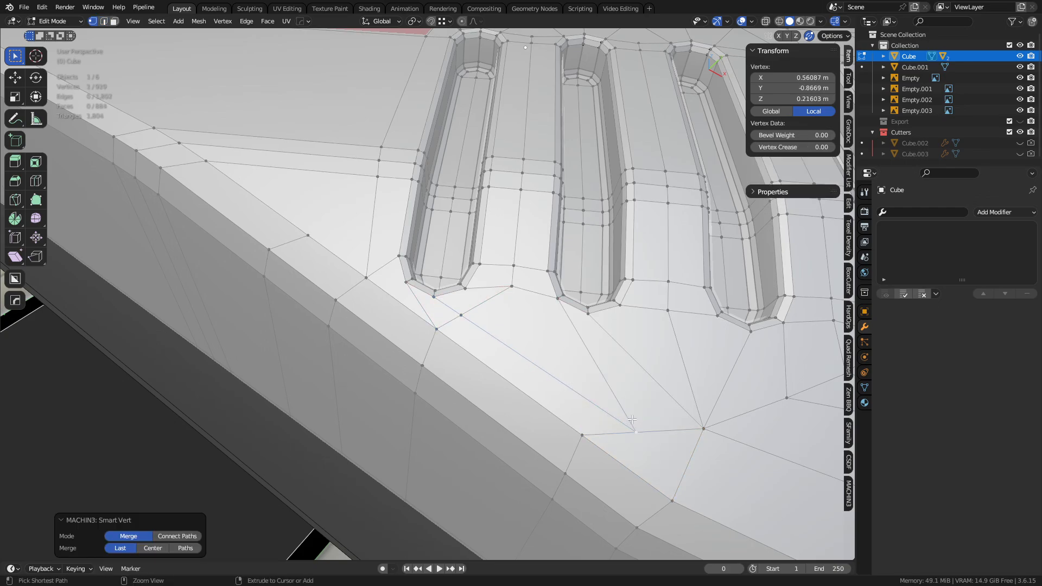
- Slide the bevel-edge vertex below the groove's end along the bevel toward the groove by a factor of about 0.33
scroll(644, 398, down, 1)
scroll(564, 348, up, 4)
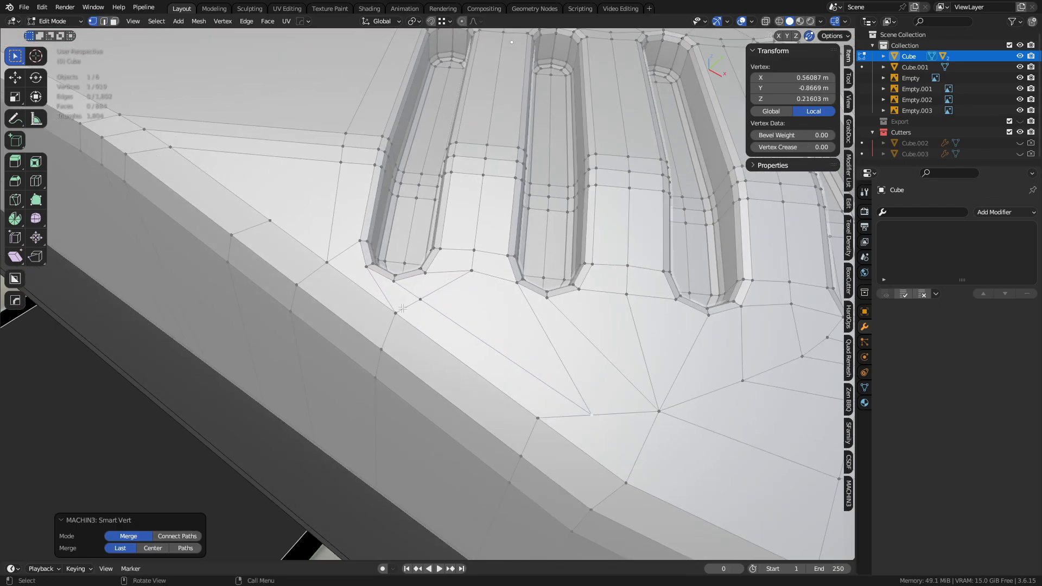
click(388, 311)
key(g)
key(g)
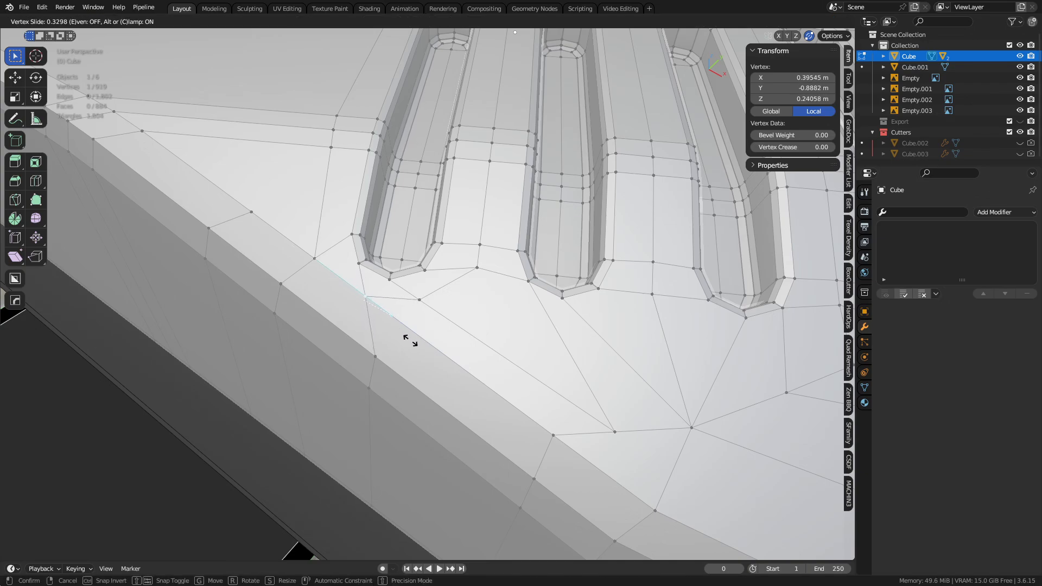
click(410, 340)
- Examine the reworked groove topology in Object Mode from the top view against the reference image
key(Tab)
click(353, 349)
middle_drag(354, 350, 525, 438)
shift+middle_drag(425, 297, 459, 351)
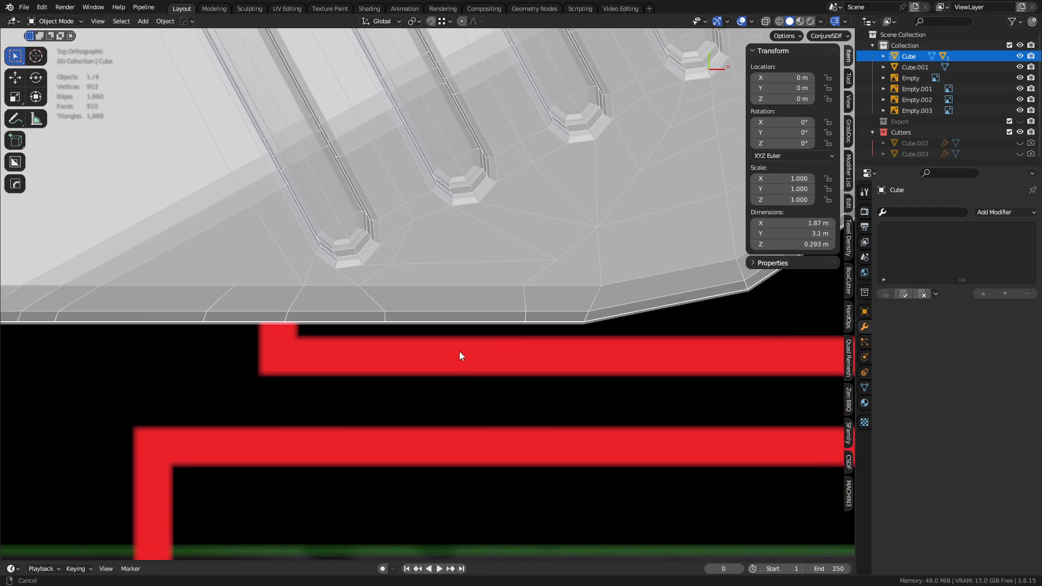
key(Tab)
click(450, 318)
key(Tab)
click(386, 327)
scroll(511, 379, down, 6)
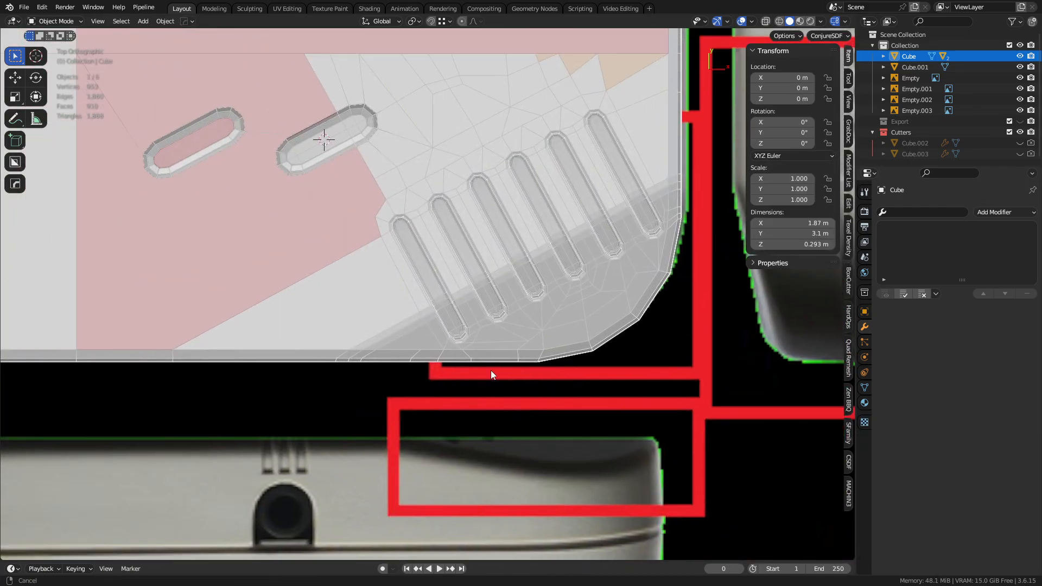
- Knife-cut from the vertex beside the first speaker groove's upper end down to a bend and on to the n-gon's left edge
shift+middle_drag(378, 302, 465, 376)
key(Tab)
click(520, 376)
key(alt+a)
shift+middle_drag(465, 303, 513, 296)
key(k)
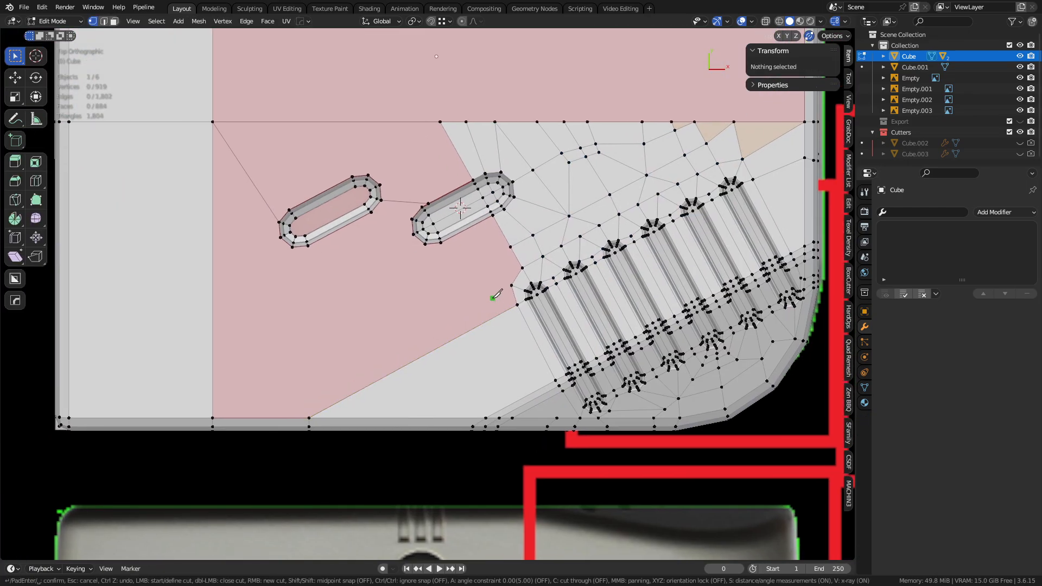
click(511, 284)
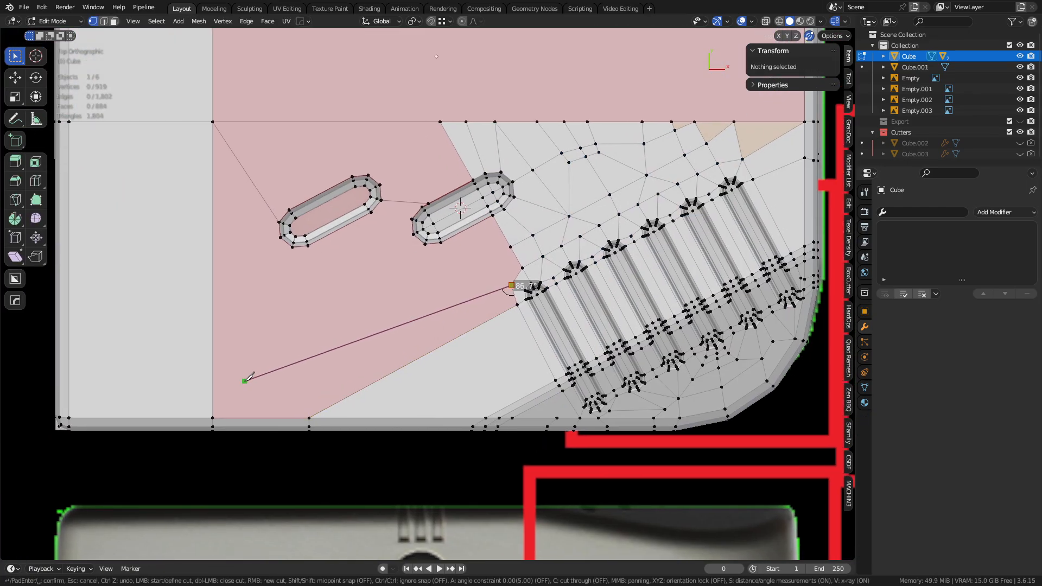
click(303, 386)
click(213, 386)
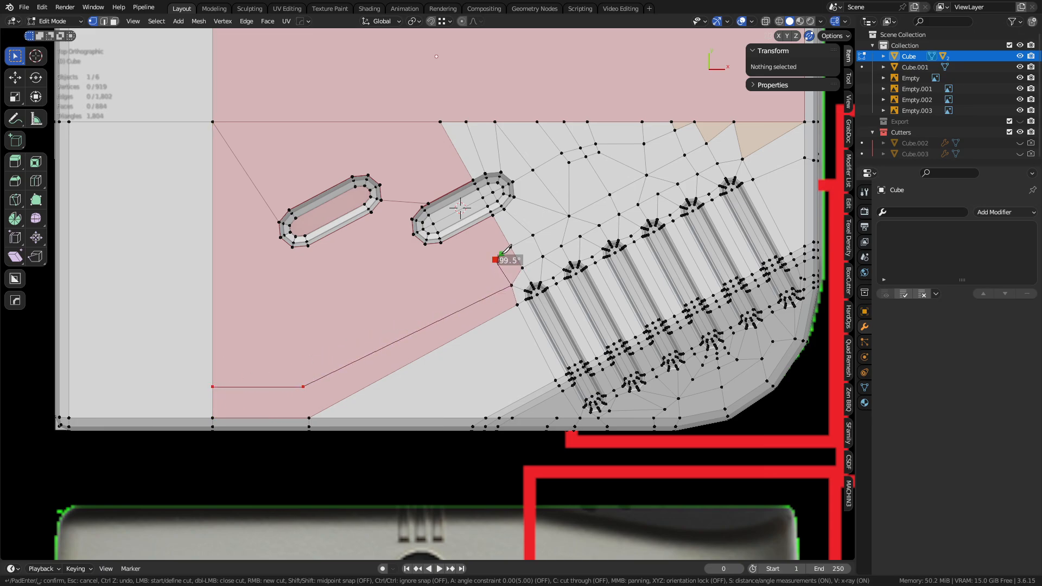
- Knife-cut a second, roughly parallel line above the first to the n-gon's left edge, and connect both bends to the vertex on the bevel edge below
click(296, 352)
click(212, 348)
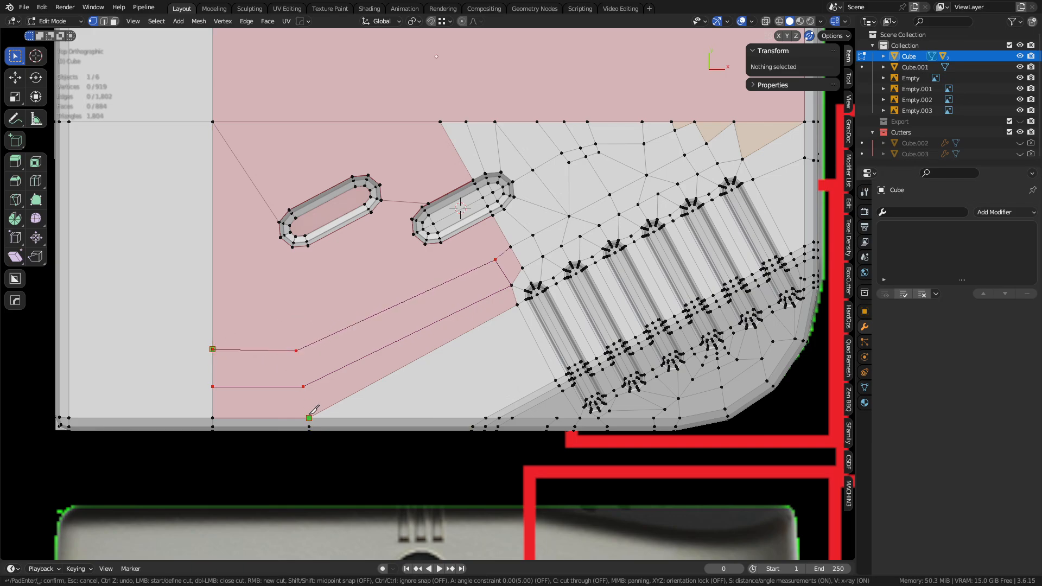
click(303, 386)
click(296, 351)
key(Return)
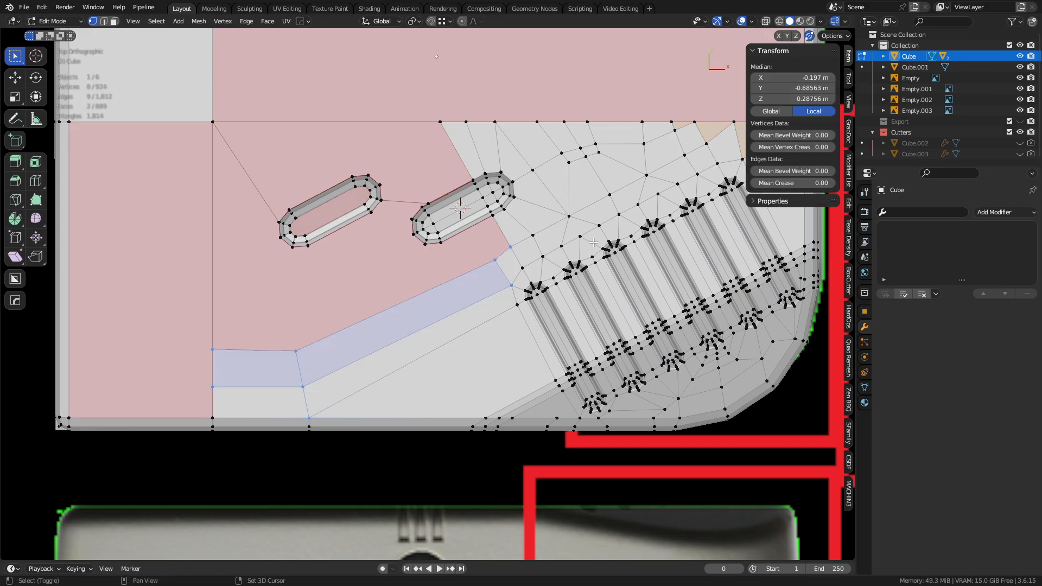
- Knife-cut from the right pill-shaped slot's lower edge to a bend above the existing strip and on to the n-gon's left edge
shift+middle_drag(576, 244, 582, 282)
key(a)
key(alt+a)
scroll(582, 281, up, 2)
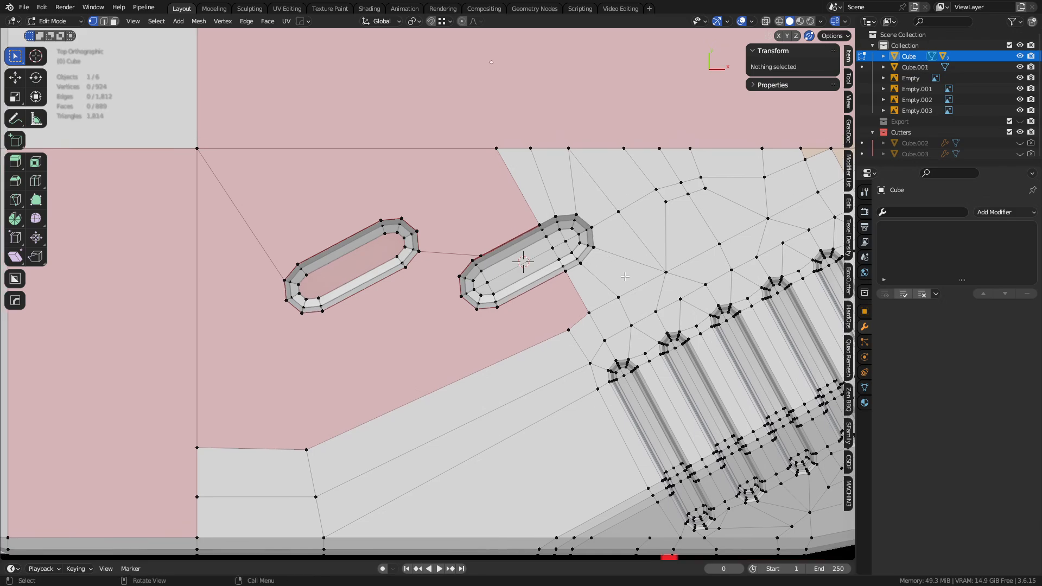
key(k)
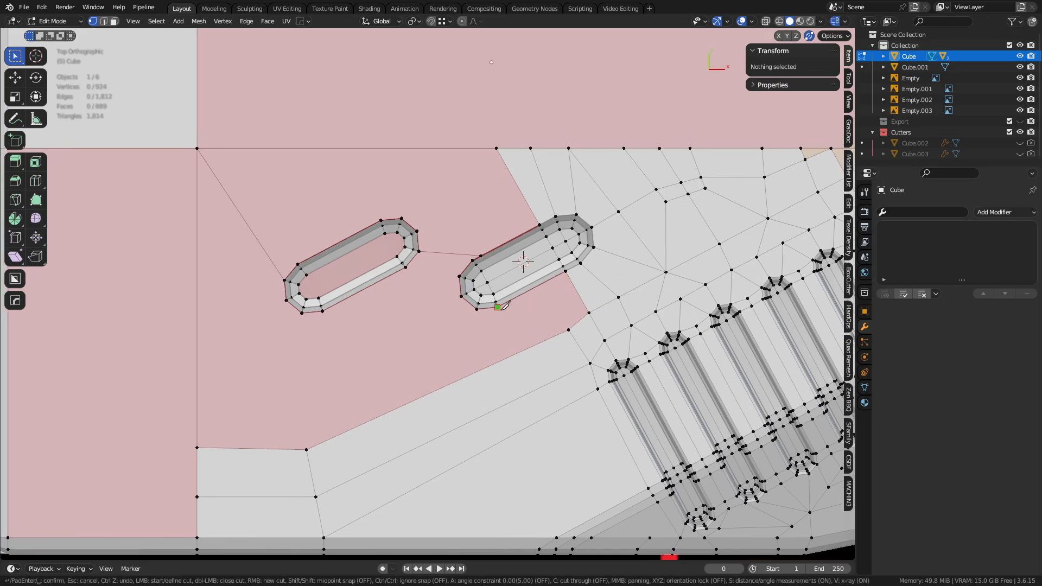
scroll(520, 310, up, 1)
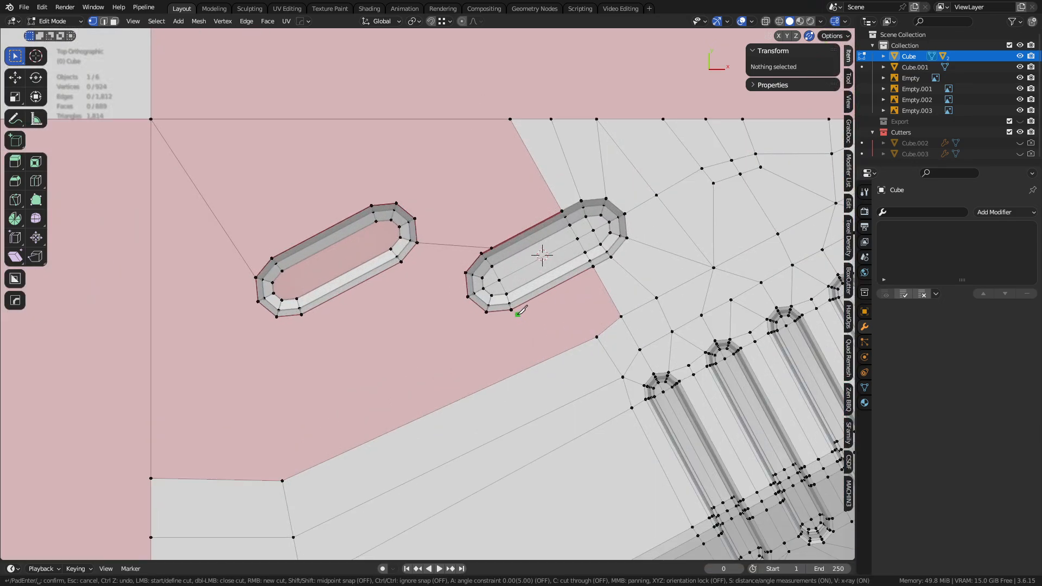
click(529, 337)
click(277, 451)
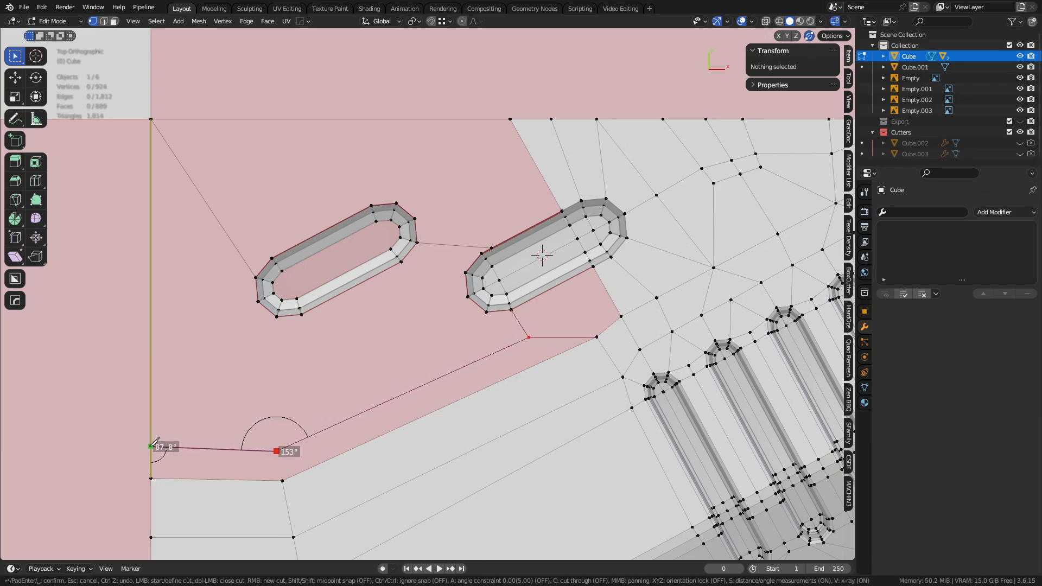
click(150, 447)
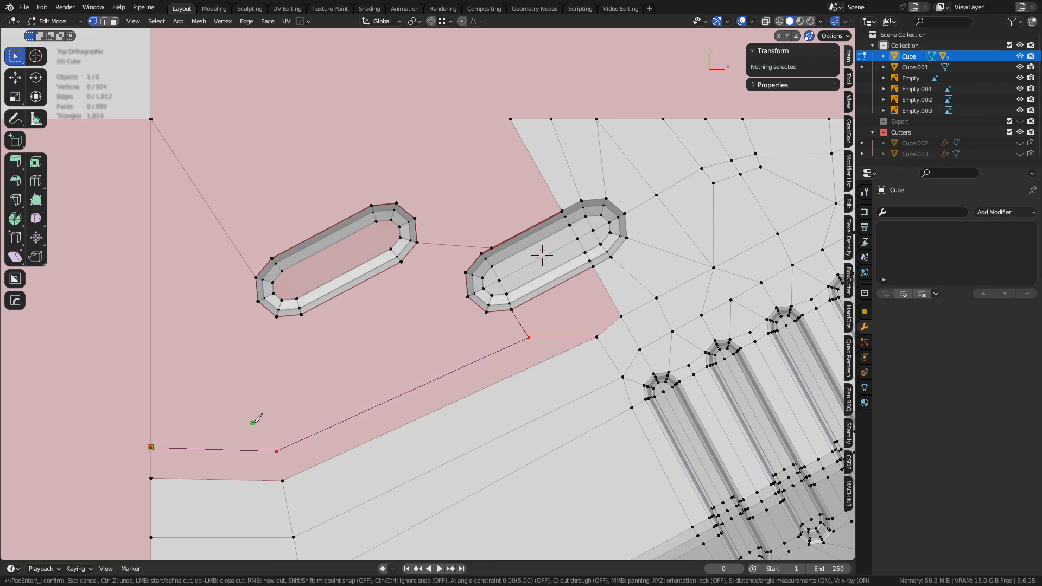
- Connect the new bend to the strip below, and knife-cut from the strip's upper corner across the right slot to the left slot's rounded end
click(282, 481)
click(597, 337)
key(Return)
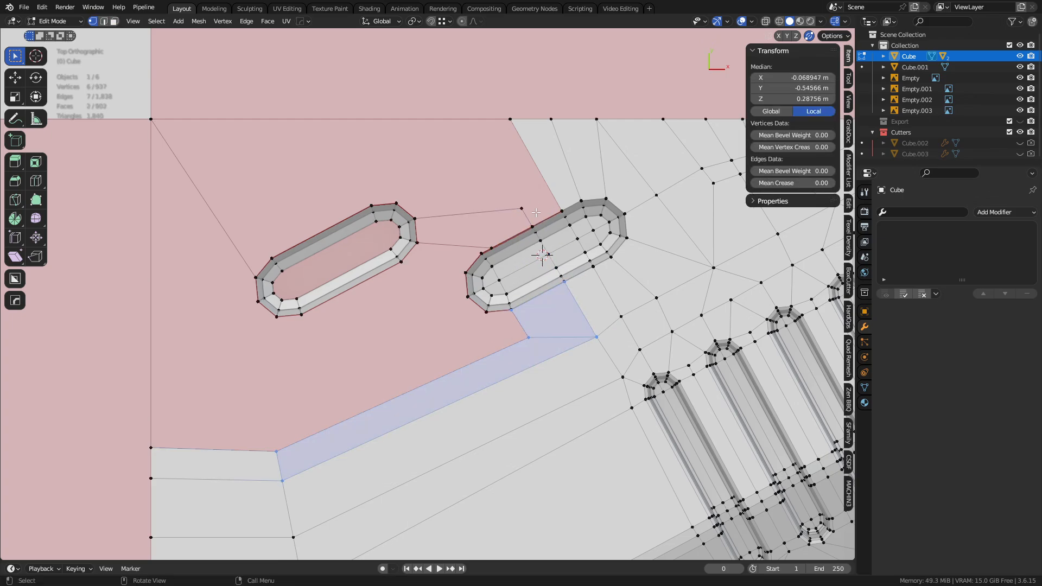
- Knife-cut from the bevel edge diagonally up across the parallel strips to the right pill-shaped slot's lower rounded end
scroll(485, 353, up, 1)
key(k)
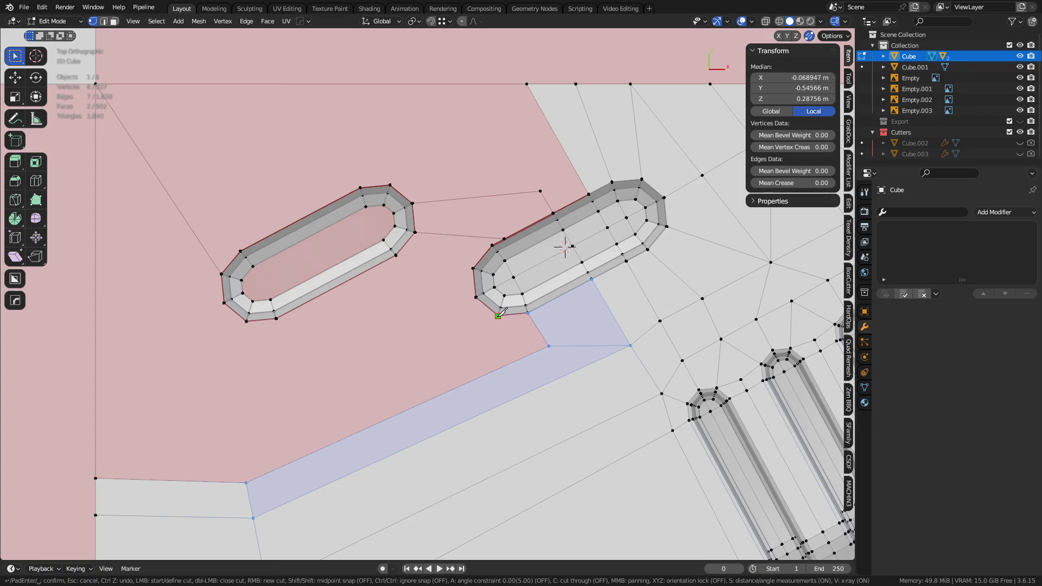
right_click(437, 374)
scroll(478, 380, down, 5)
shift+middle_drag(532, 403, 487, 314)
scroll(486, 336, up, 2)
click(478, 372)
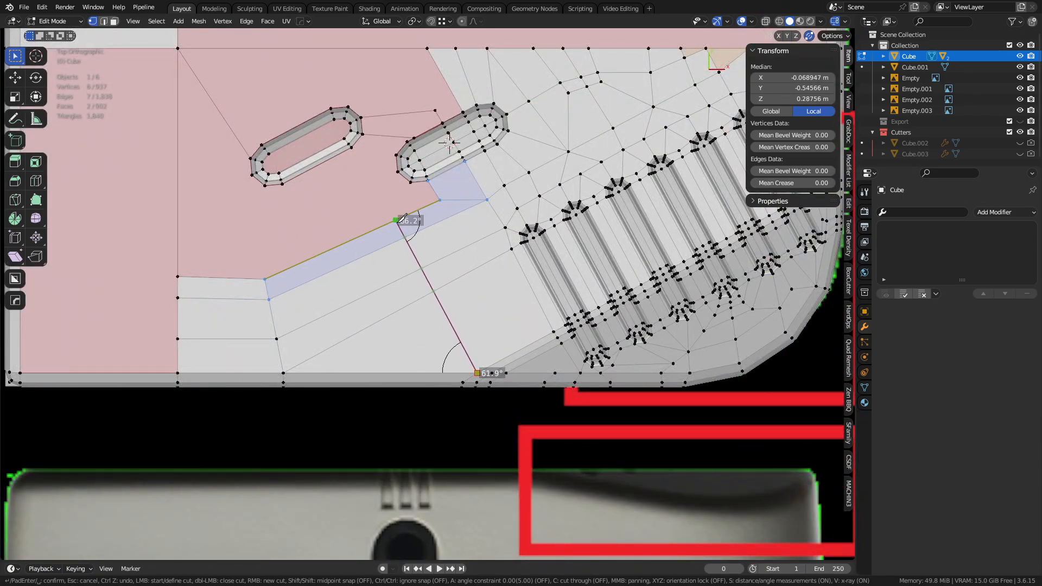
click(392, 216)
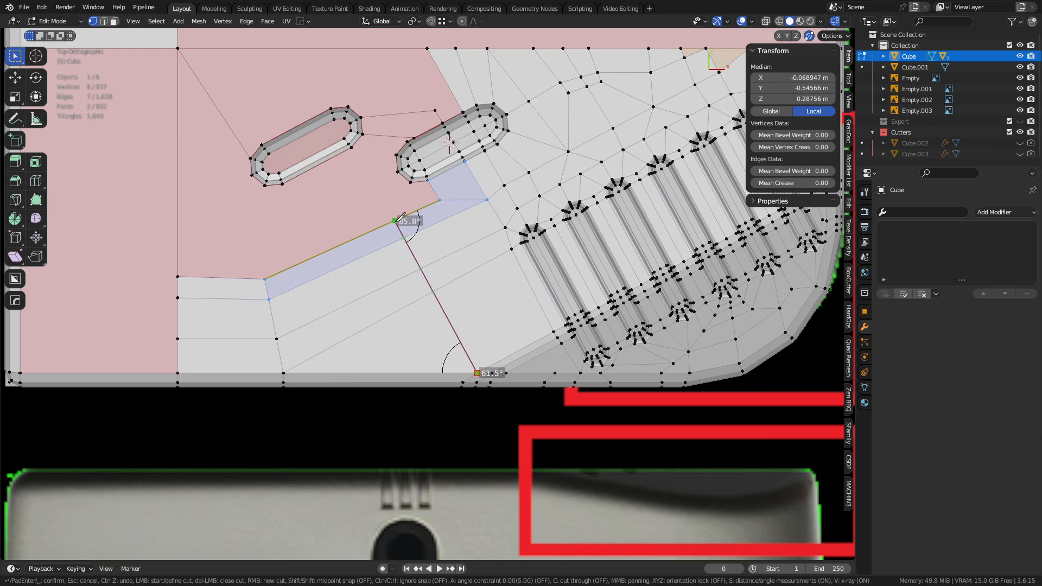
click(396, 221)
click(412, 183)
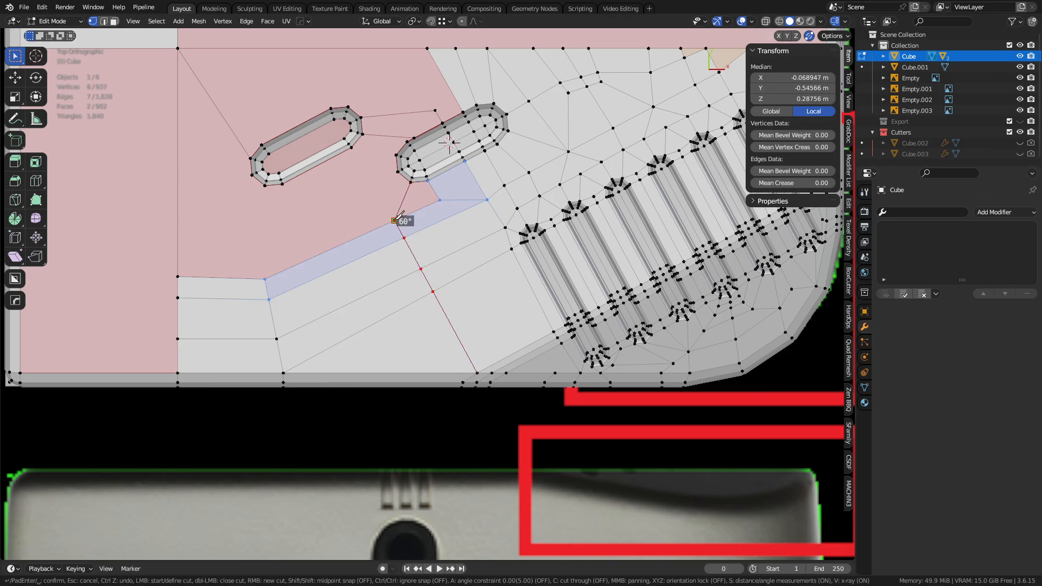
- Continue the knife cut around the right slot's left end and above the slot to the vertex on the horizontal boundary edge
scroll(401, 216, up, 2)
click(383, 240)
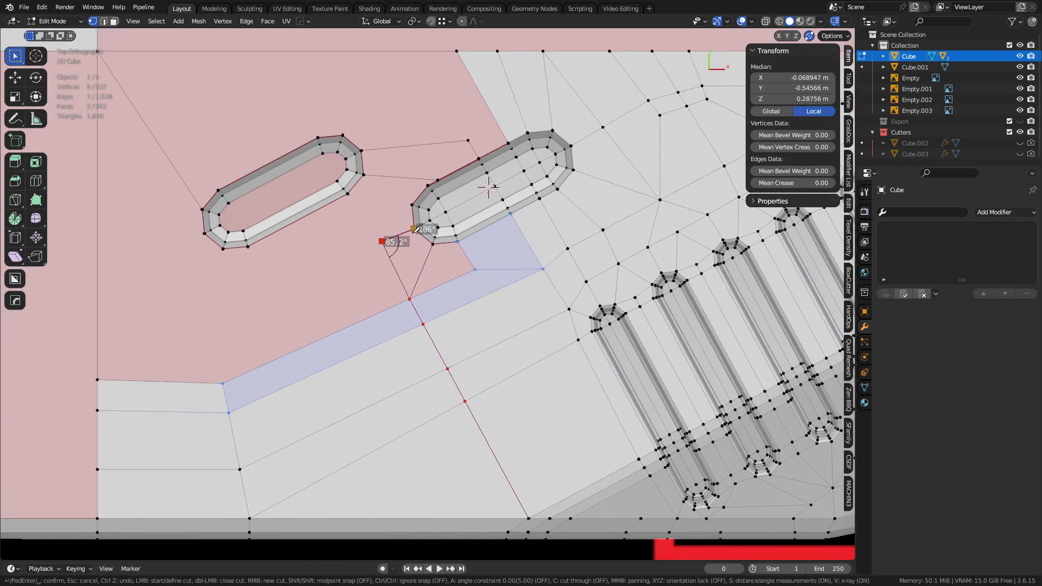
shift+middle_drag(384, 240, 400, 314)
click(403, 273)
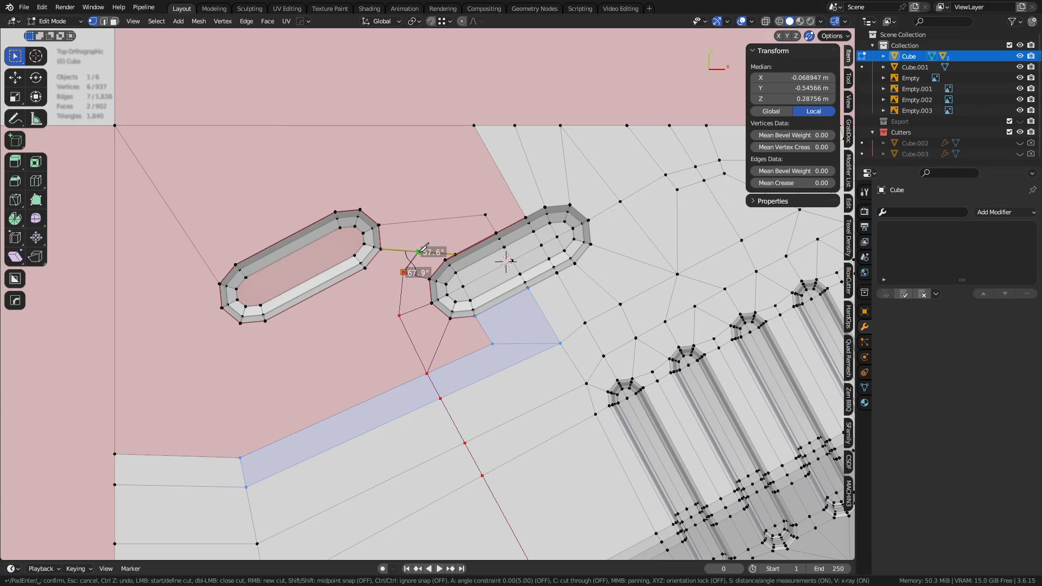
click(418, 252)
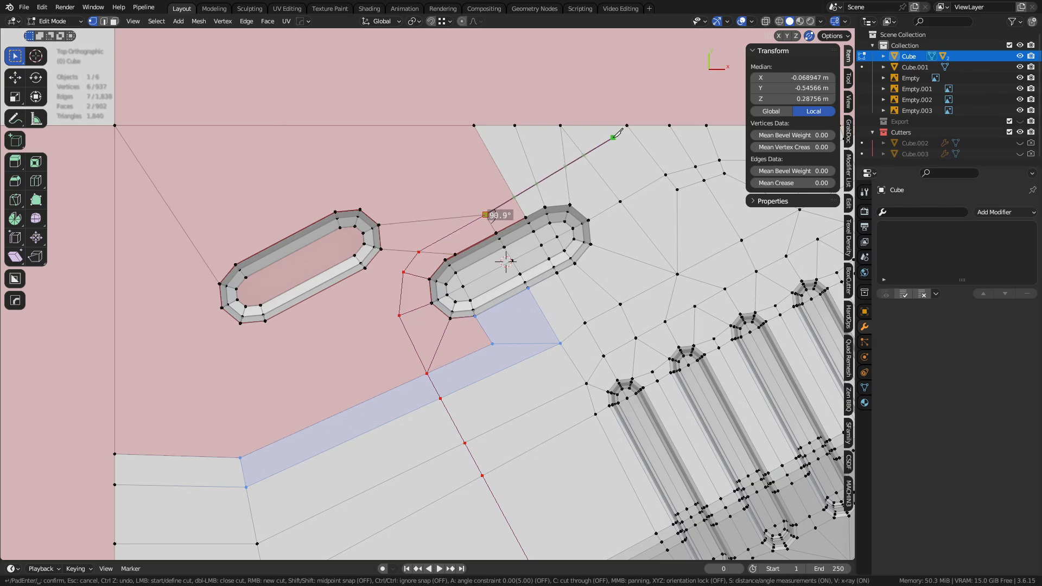
click(629, 125)
key(space)
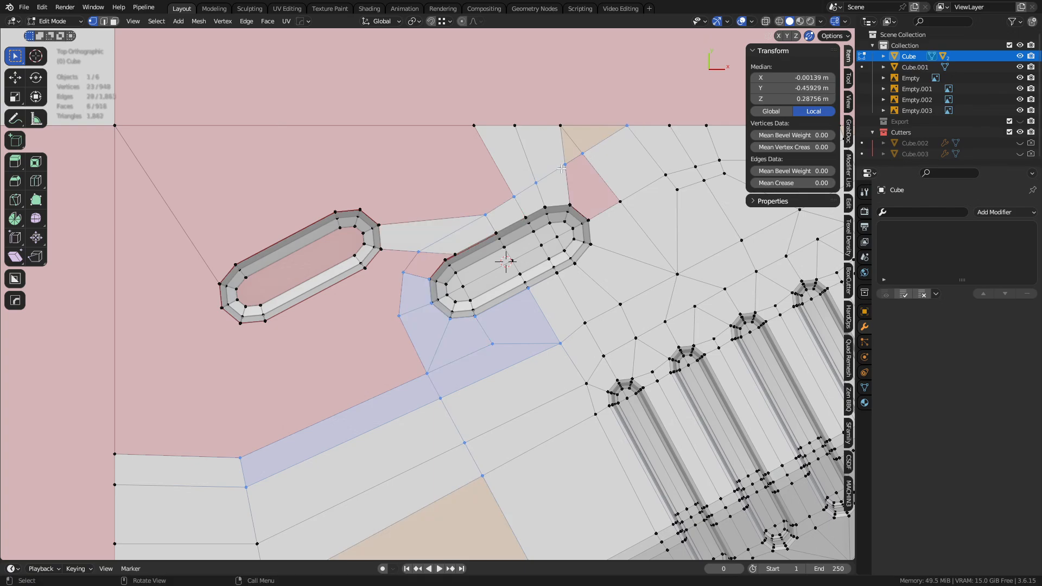
- Merge the two neighbouring cut vertices above the right slot's upper rounded end at the last one selected
click(565, 166)
shift+click(582, 153)
key(1)
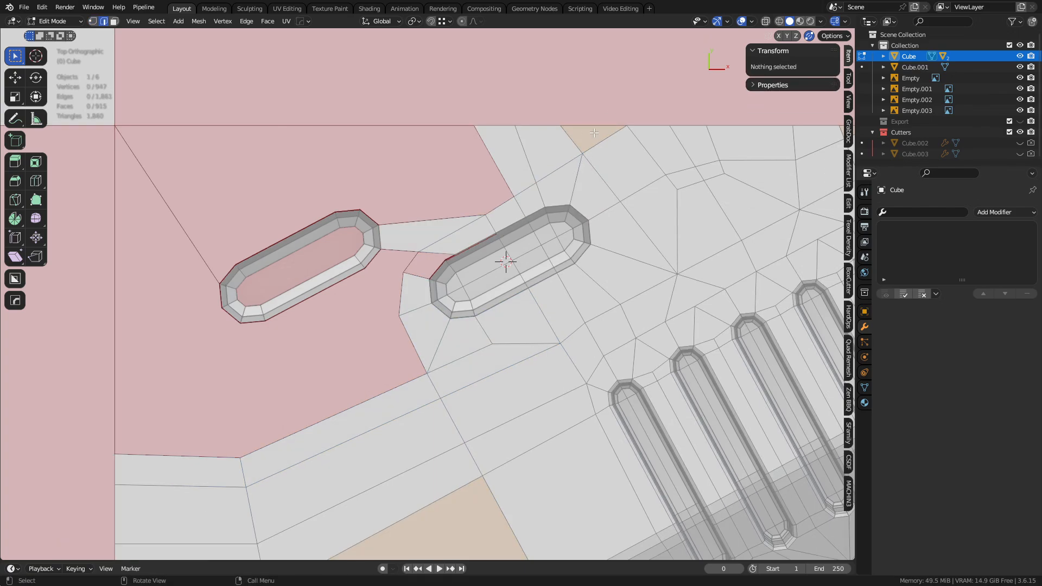
- Knife-cut from the vertex above the right slot to the horizontal boundary edge, and from the left slot's rounded end into the small triangle near that edge
click(485, 216)
key(k)
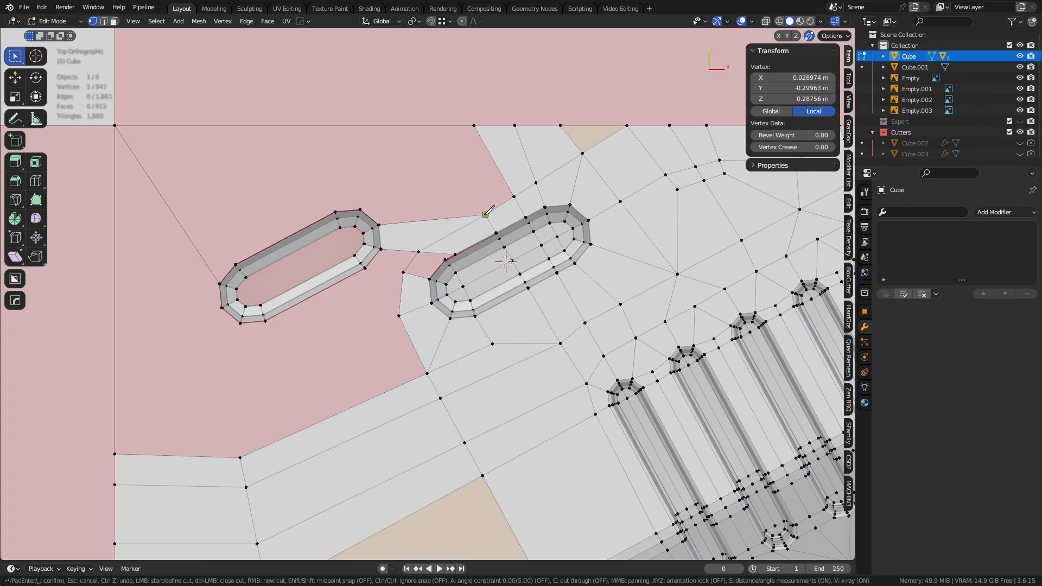
click(440, 126)
key(space)
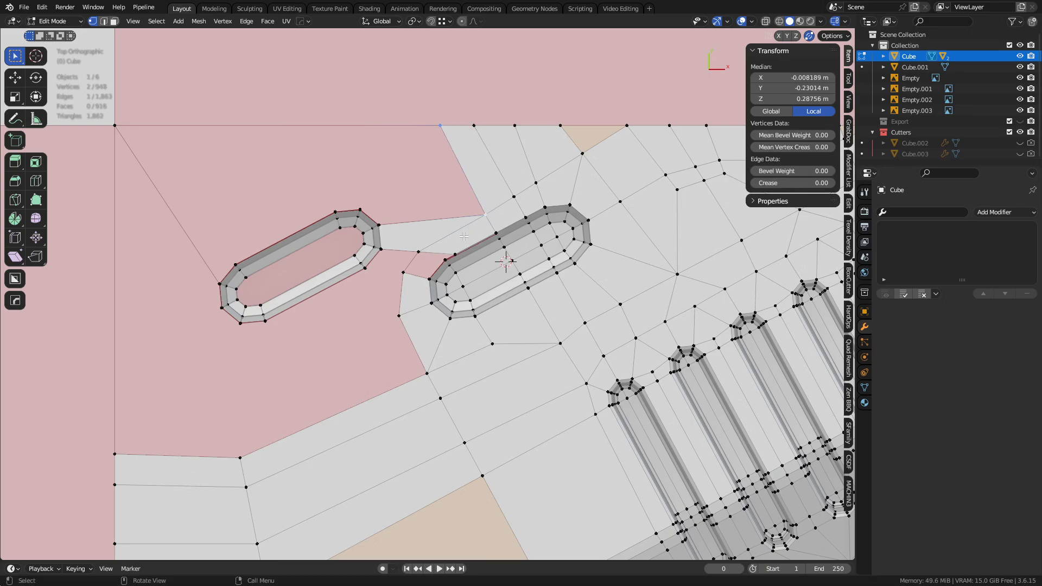
key(k)
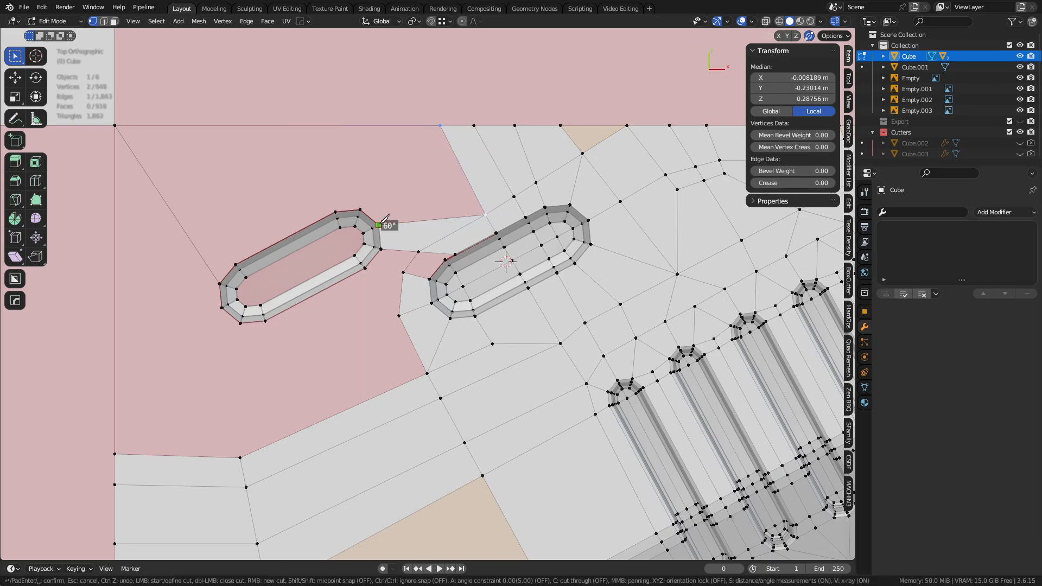
click(378, 225)
click(568, 137)
key(space)
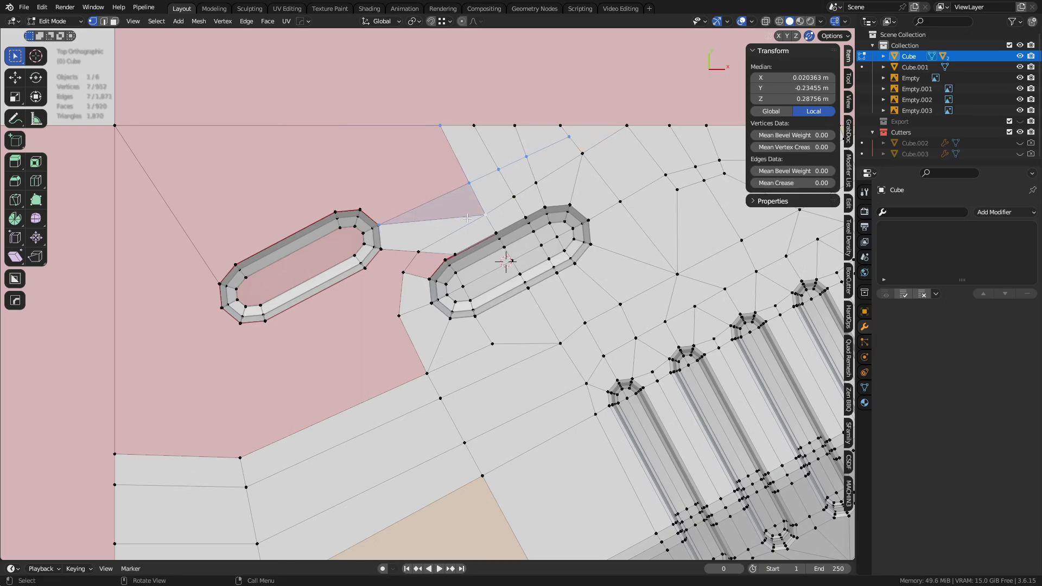
- Try dissolving the edge between the left slot's rounded end and the vertex above the right slot
key(2)
click(430, 220)
key(ctrl+x)
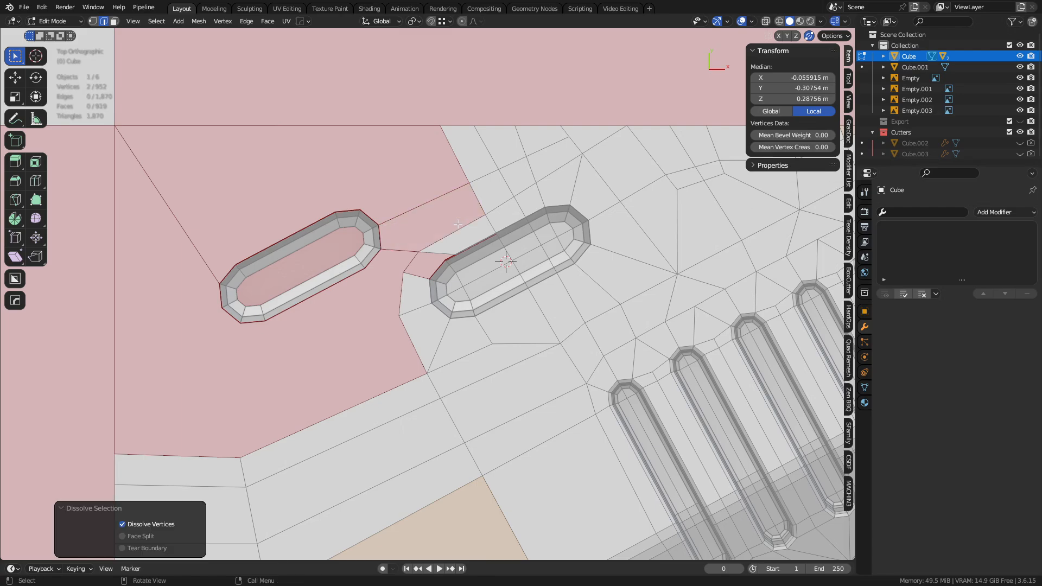
key(ctrl+z)
key(1)
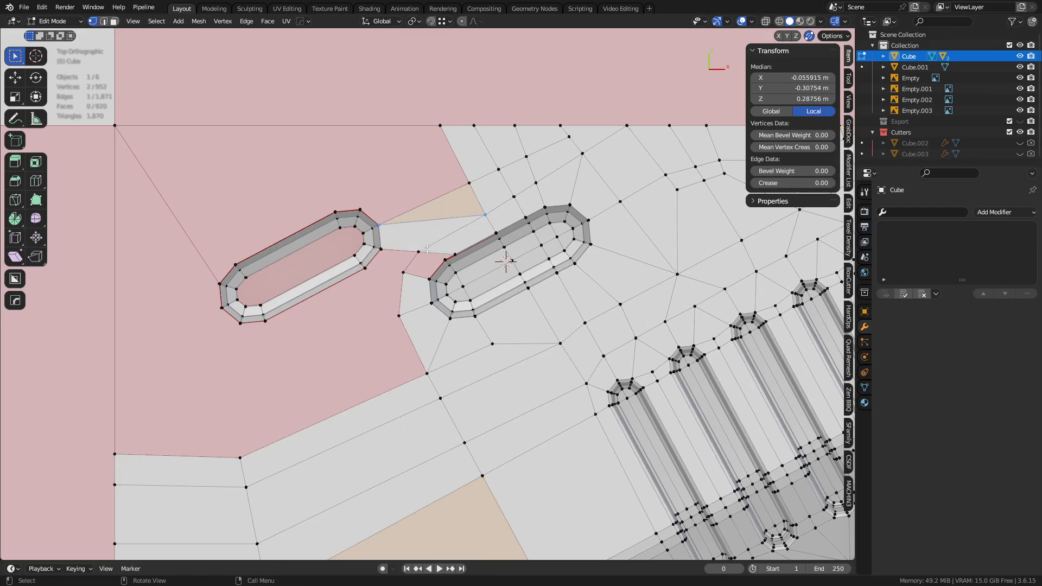
- Knife-cut between the two slots up to the upper connecting edge, and merge the cut's middle vertex into its upper one at last
key(k)
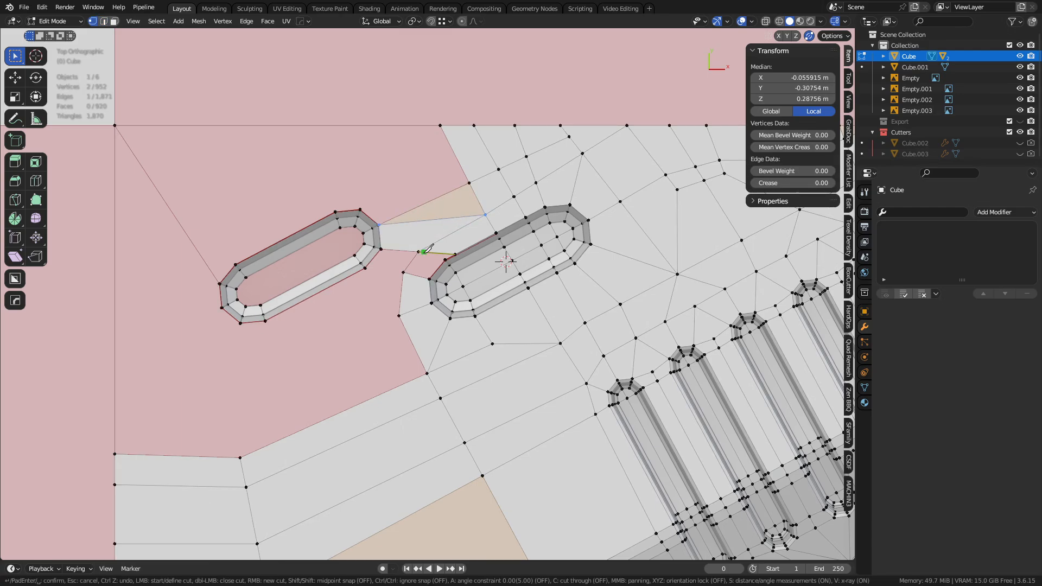
click(418, 252)
click(417, 208)
key(space)
key(2)
key(1)
click(418, 221)
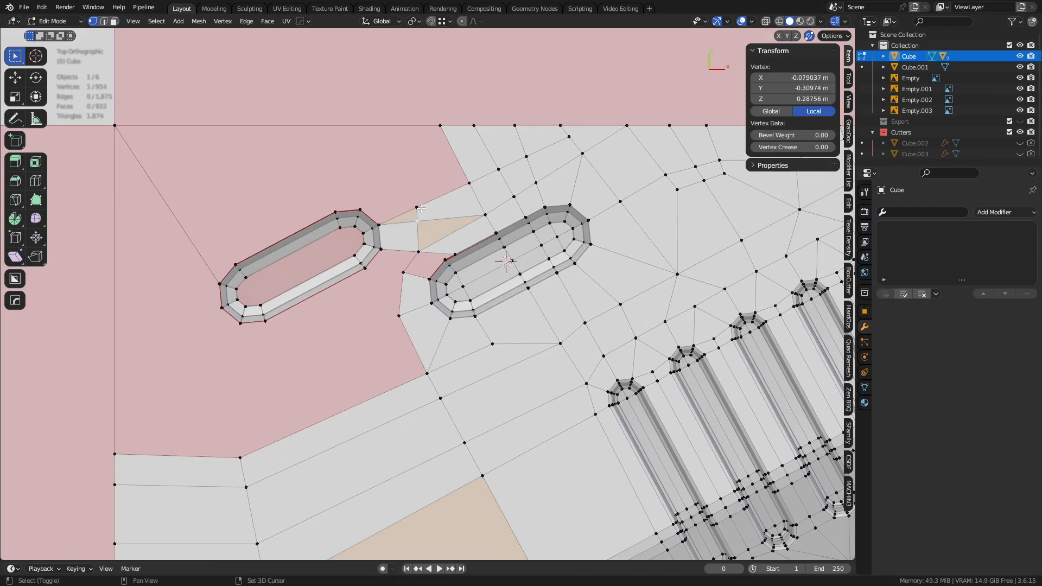
shift+click(417, 208)
key(1)
- Dissolve the redundant diagonal edge from the merged vertex to the vertex above the right slot
key(2)
click(449, 217)
key(ctrl+x)
- Knife-cut two edges from the left slot's upper rounded end to the horizontal boundary edge, and connect the vertex between the slots to the nearer new one
shift+middle_drag(448, 217, 508, 251)
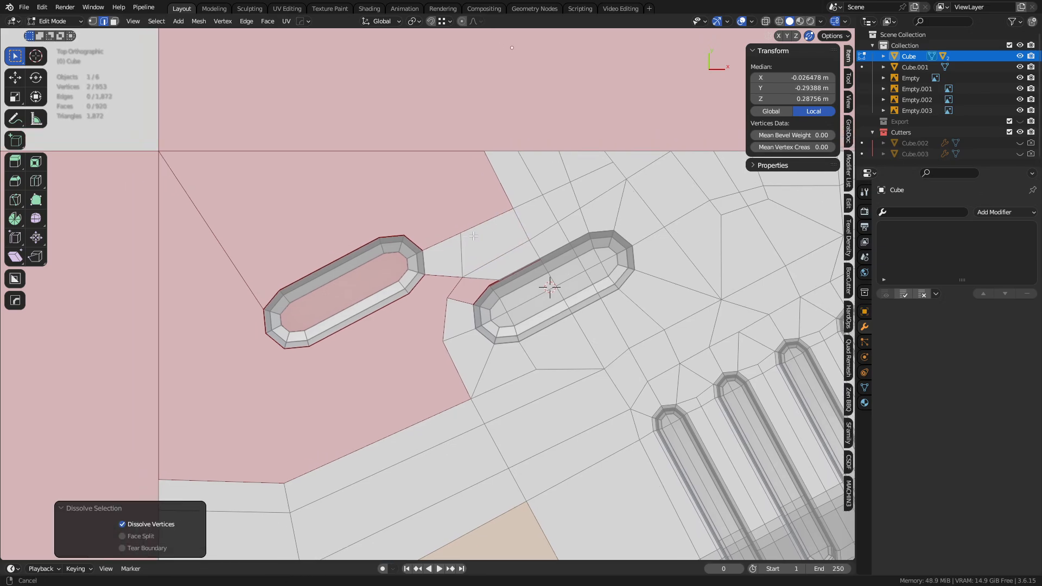
key(k)
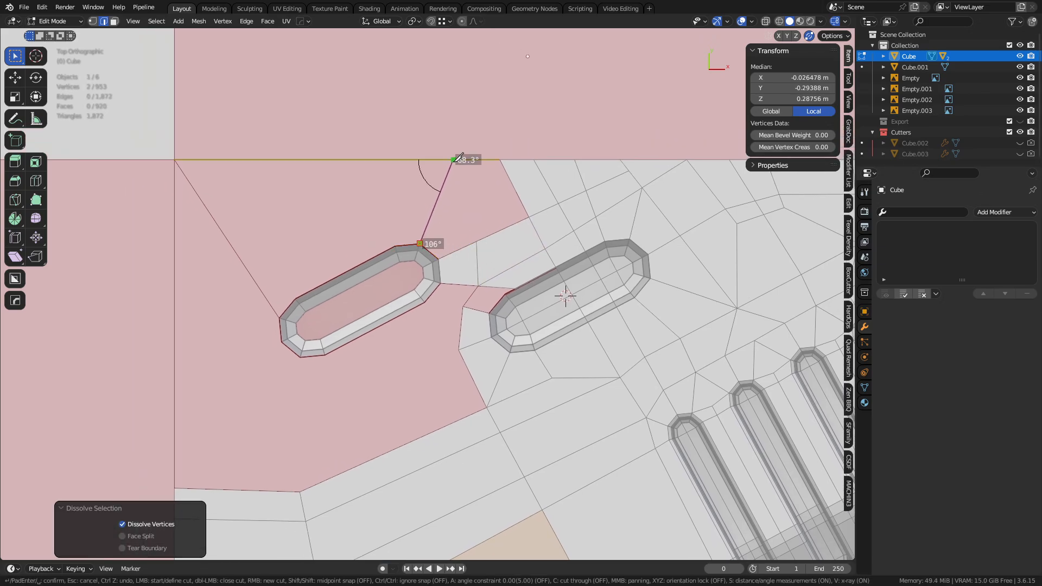
click(454, 160)
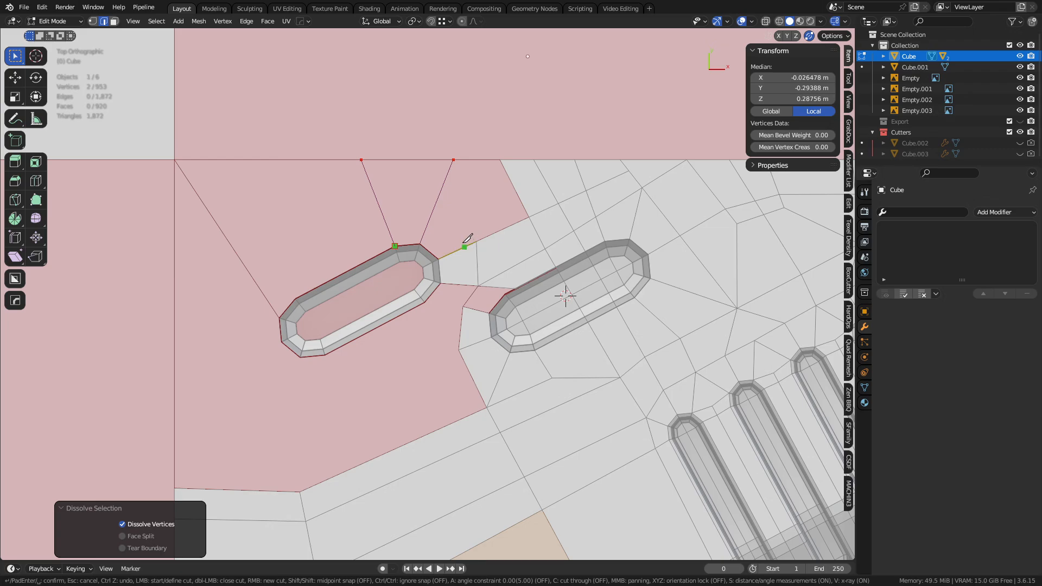
key(Return)
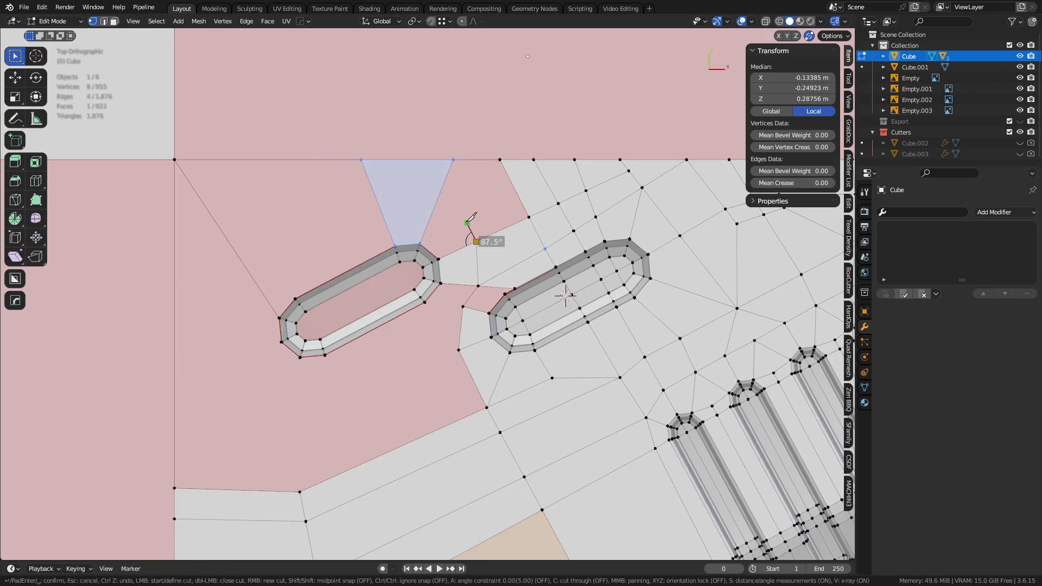
click(453, 160)
key(Return)
- Slide the right new boundary vertex down toward the left slot's rounded end in two moves, the last with a factor of about 0.24
click(454, 160)
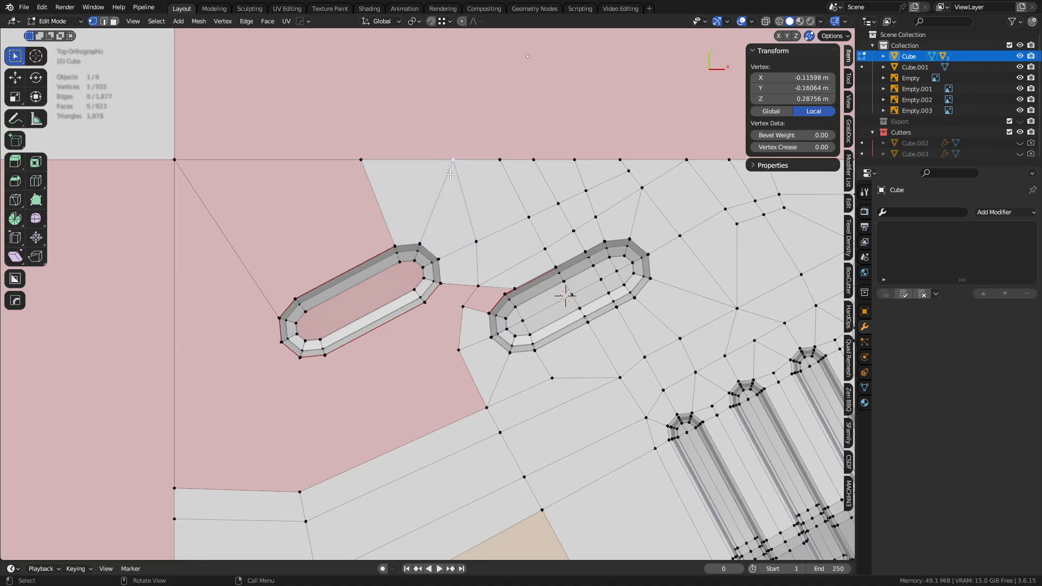
key(g)
key(g)
click(456, 204)
key(g)
key(g)
click(442, 215)
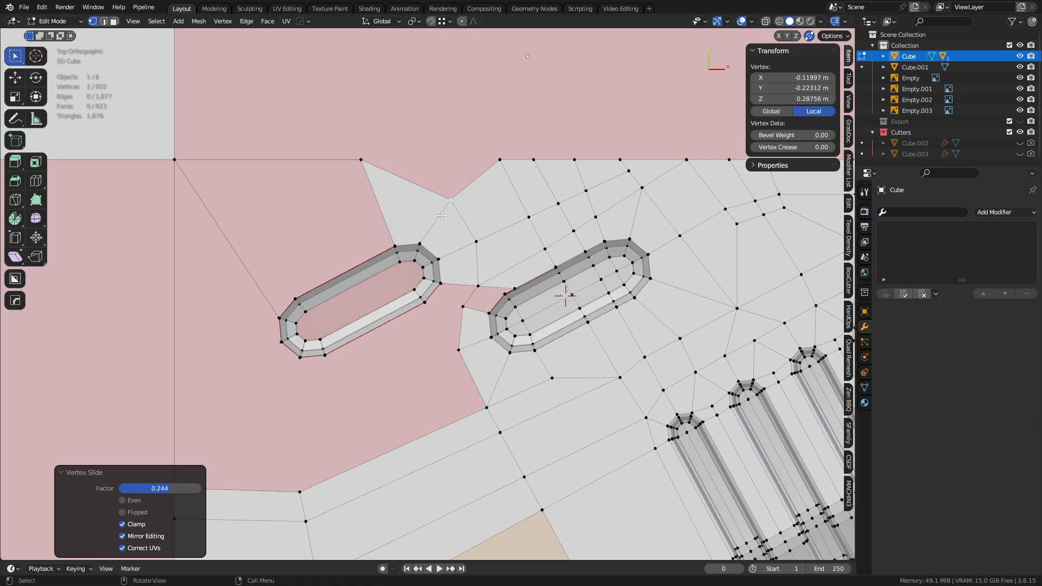
- Slide the left new boundary vertex down along its edge toward the left slot by a factor of about 0.47
key(g)
key(g)
click(377, 196)
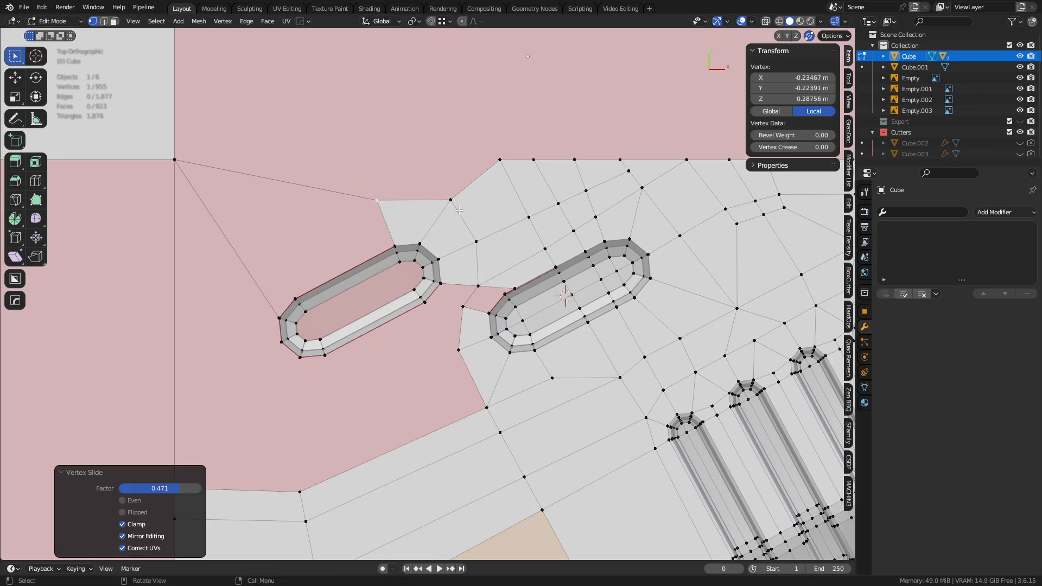
- Connect the vertex at the left slot's lower right rim to the vertex between the two slots with an edge
shift+middle_drag(457, 245, 502, 176)
click(469, 233)
shift+click(507, 238)
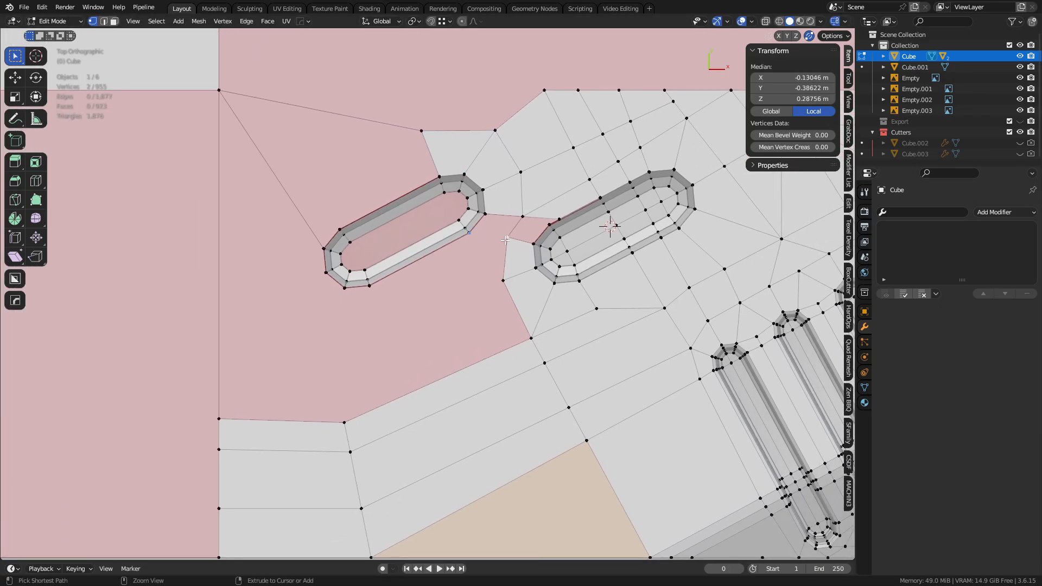
key(2)
- Merge the extra vertex on the right slot's upper rim into the adjacent corner vertex of its rounded end
shift+middle_drag(548, 239, 500, 332)
scroll(499, 332, up, 6)
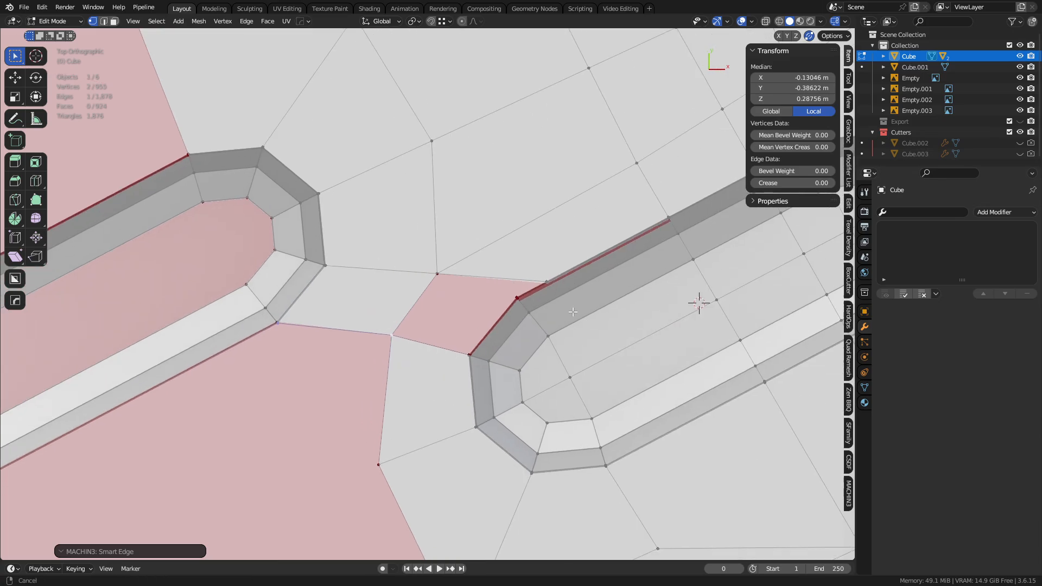
middle_drag(484, 234, 459, 190)
click(470, 255)
shift+click(438, 261)
key(1)
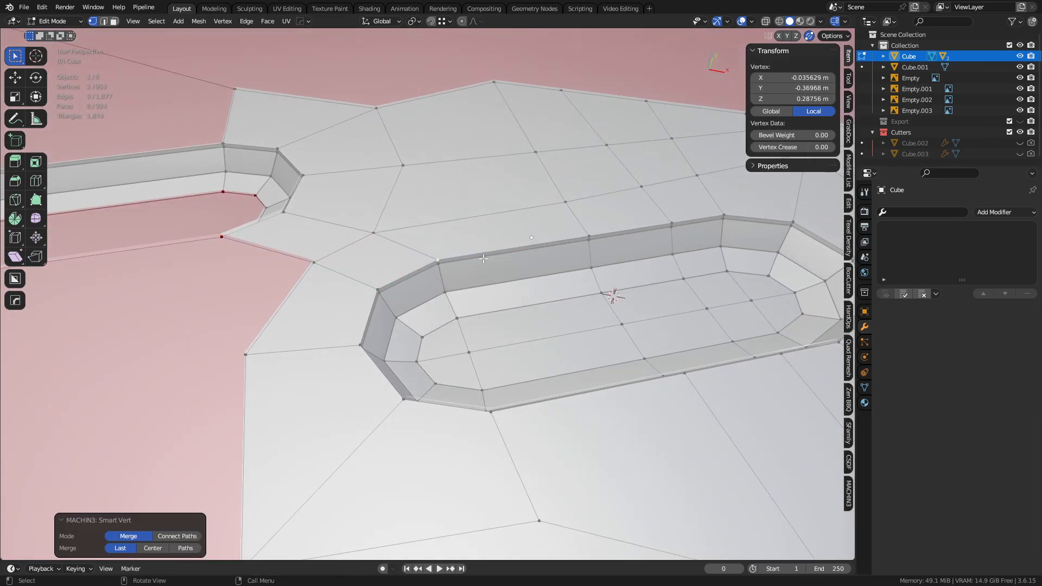
- Knife-cut an edge run below the left slot from the vertex beside the right slot to the side border, with crossing cuts to the boundary corner and slot end
middle_drag(481, 280, 523, 322)
scroll(522, 321, down, 2)
shift+middle_drag(429, 348, 529, 330)
scroll(488, 369, down, 2)
shift+middle_drag(446, 404, 538, 344)
key(k)
click(557, 274)
scroll(467, 353, down, 2)
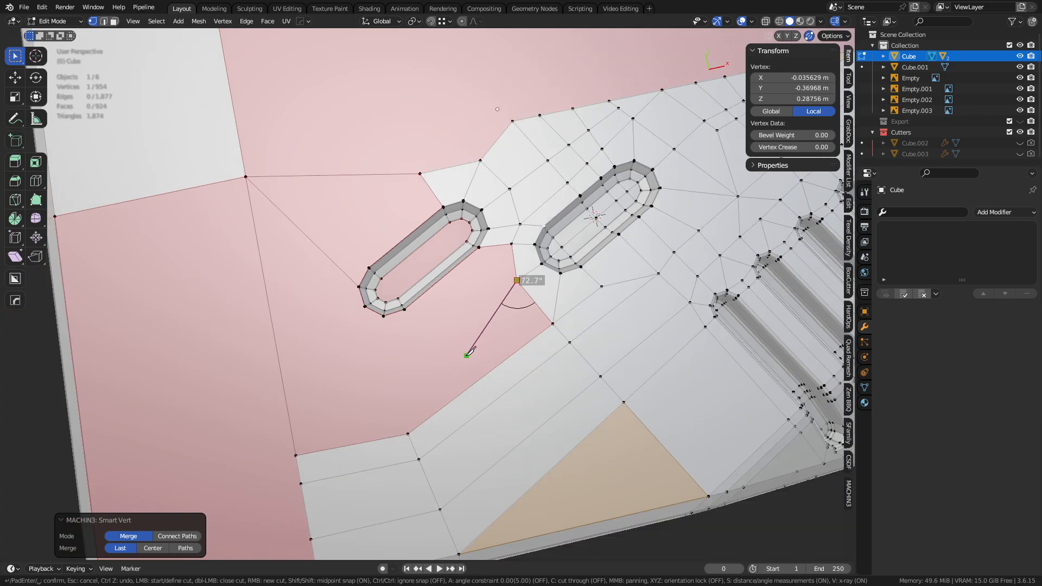
shift+middle_drag(467, 354, 509, 340)
click(432, 350)
click(334, 377)
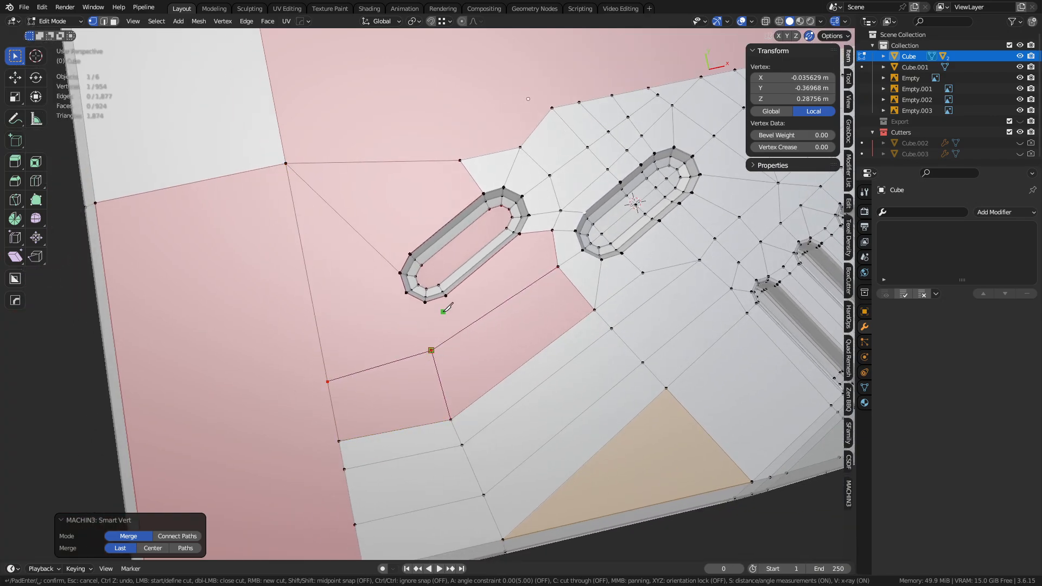
scroll(448, 307, up, 2)
shift+middle_drag(535, 366, 476, 347)
click(338, 152)
click(551, 376)
key(Return)
- Connect the lower vertex between the slots to the left slot's lower right rim vertex
click(552, 298)
click(591, 231)
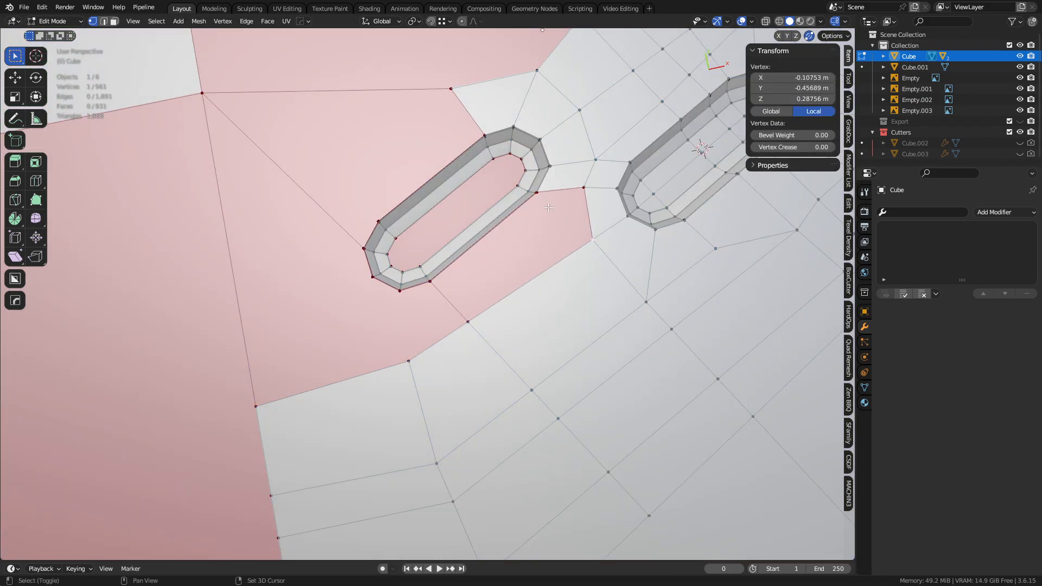
shift+click(540, 198)
key(2)
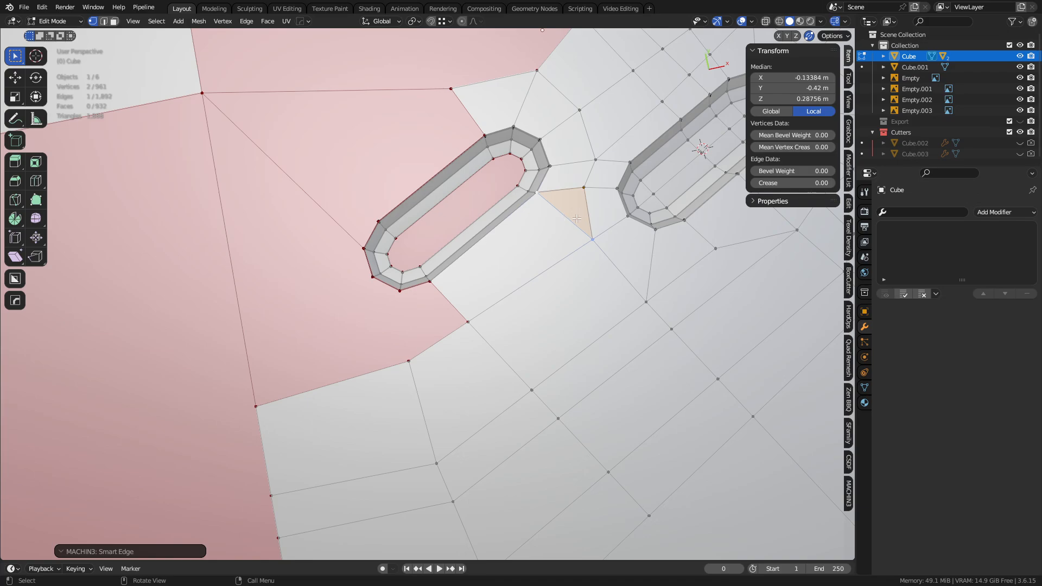
- Knife-cut a second edge run closer under the left slot to the side border, linking its bend to the boundary corner and the slot's rounded end
key(k)
click(561, 212)
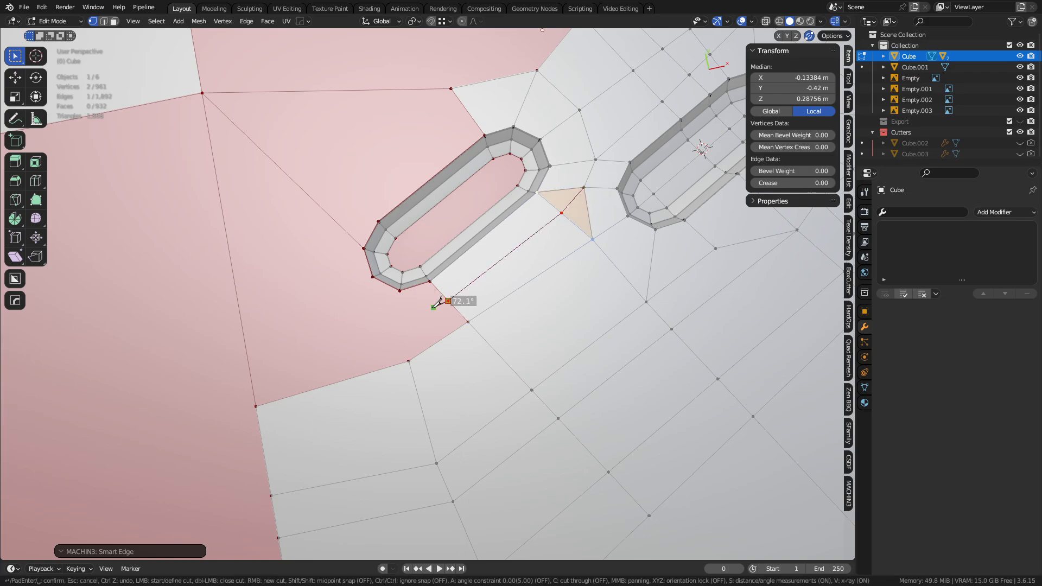
click(398, 324)
click(249, 369)
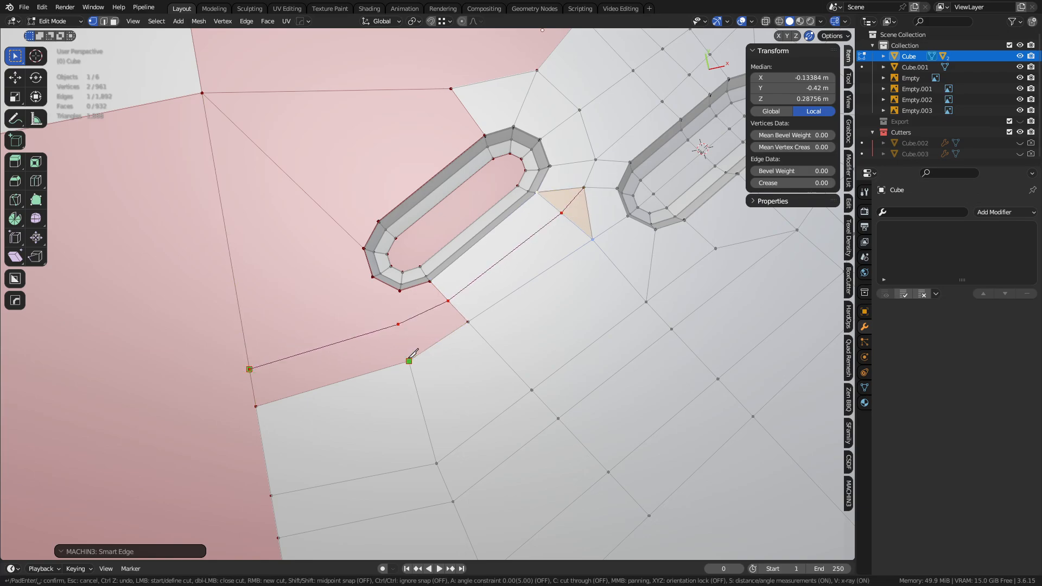
click(400, 292)
key(space)
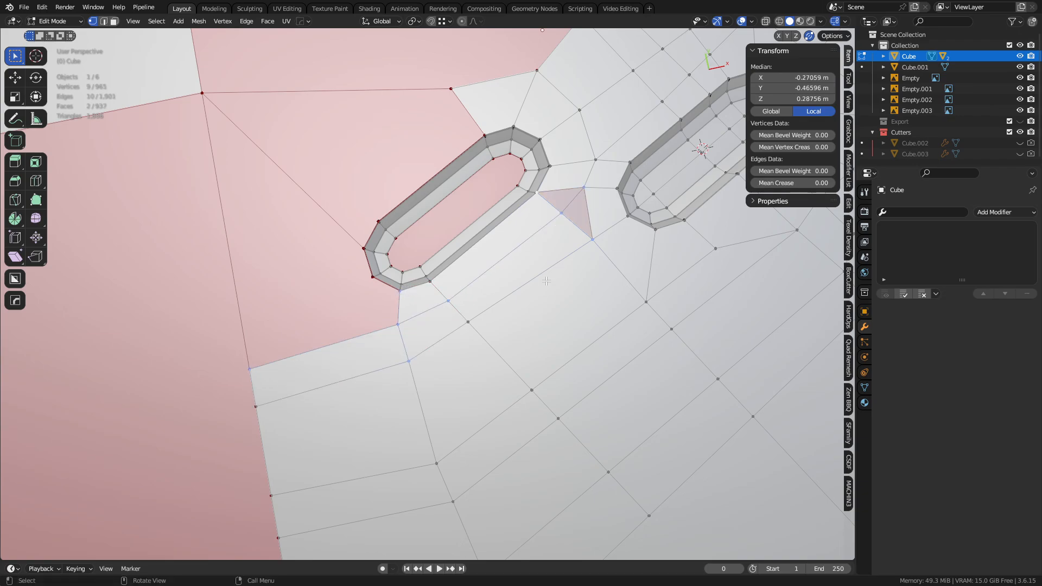
- Merge the new cut's end vertex into the vertex between the two slots
key(2)
key(1)
click(561, 212)
shift+click(584, 187)
key(1)
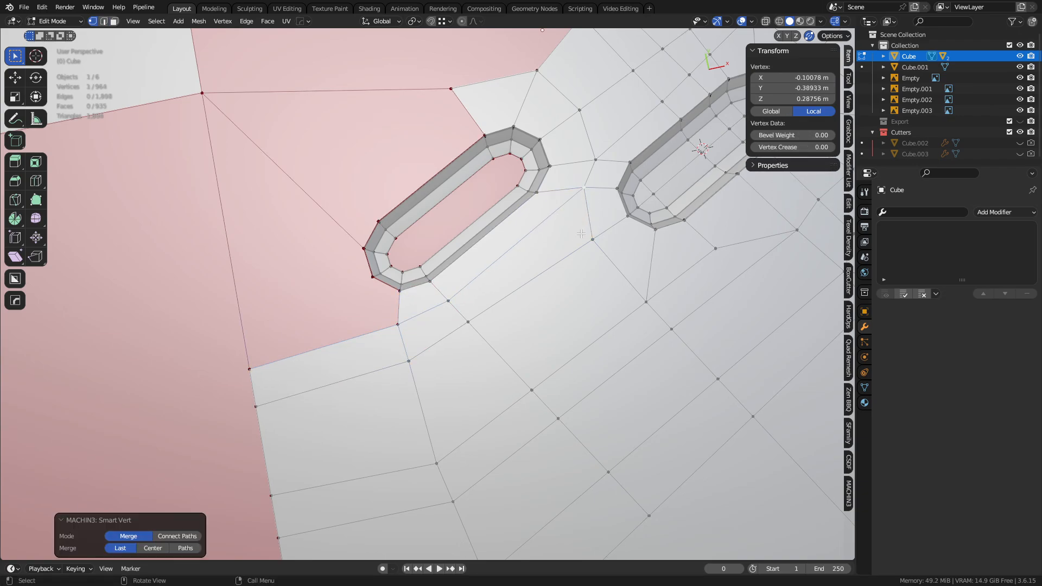
- Knife-cut edges around the left slot's lower rounded end and along its upper side, tying them to the side border, slot rim and upper boundary edge
middle_drag(411, 246, 461, 298)
key(alt+a)
key(k)
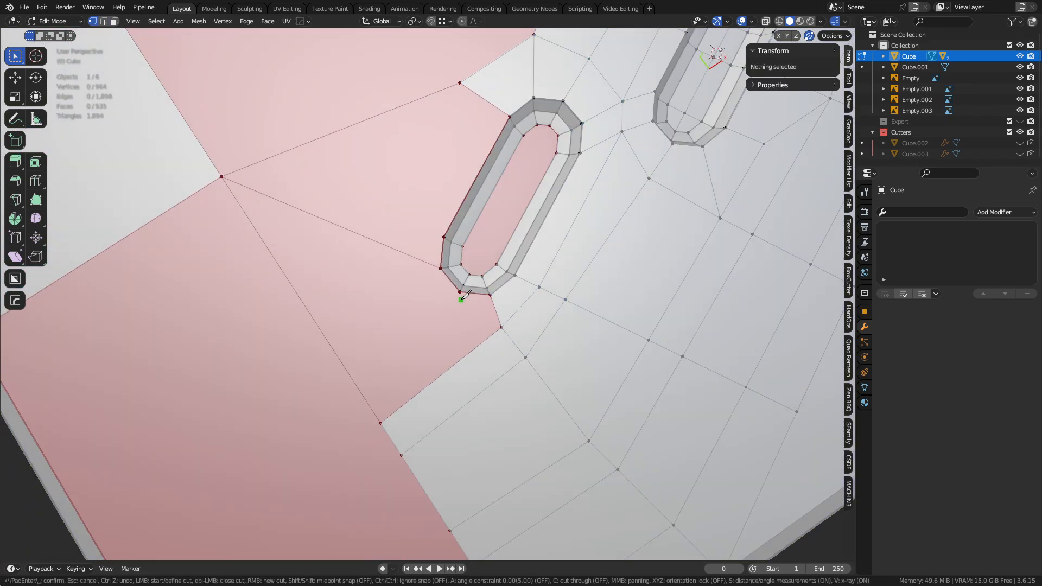
click(347, 372)
click(423, 317)
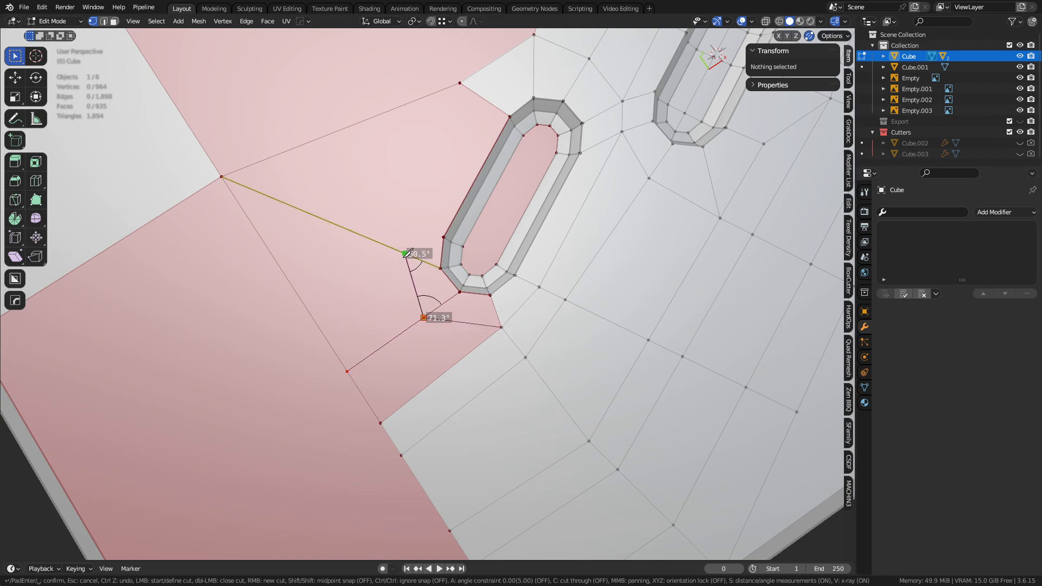
click(402, 252)
click(460, 82)
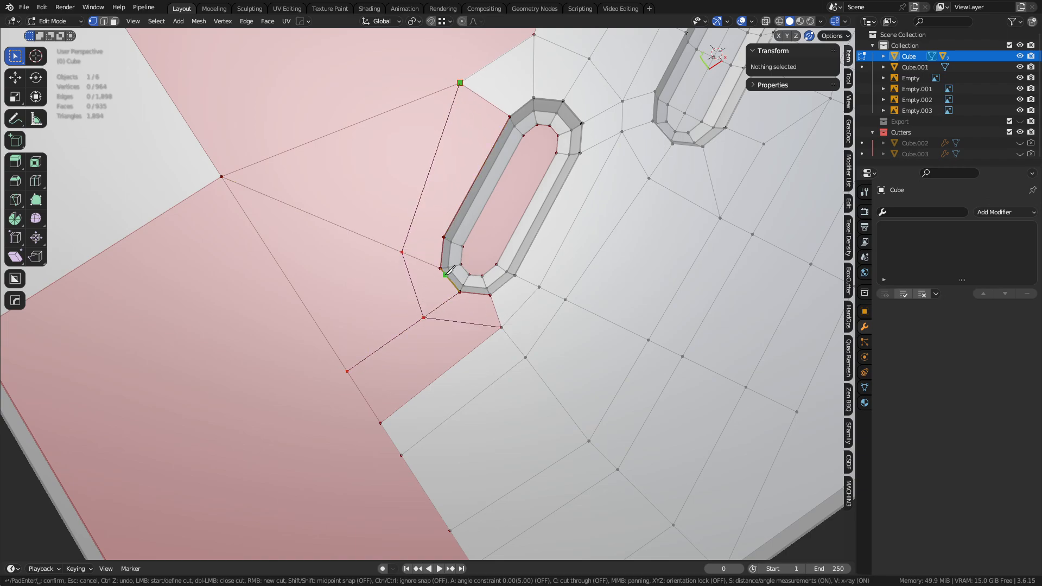
click(427, 222)
click(307, 143)
key(Return)
- Connect the opposing inner vertices across the left slot's floor at both rounded ends
shift+middle_drag(548, 194, 498, 250)
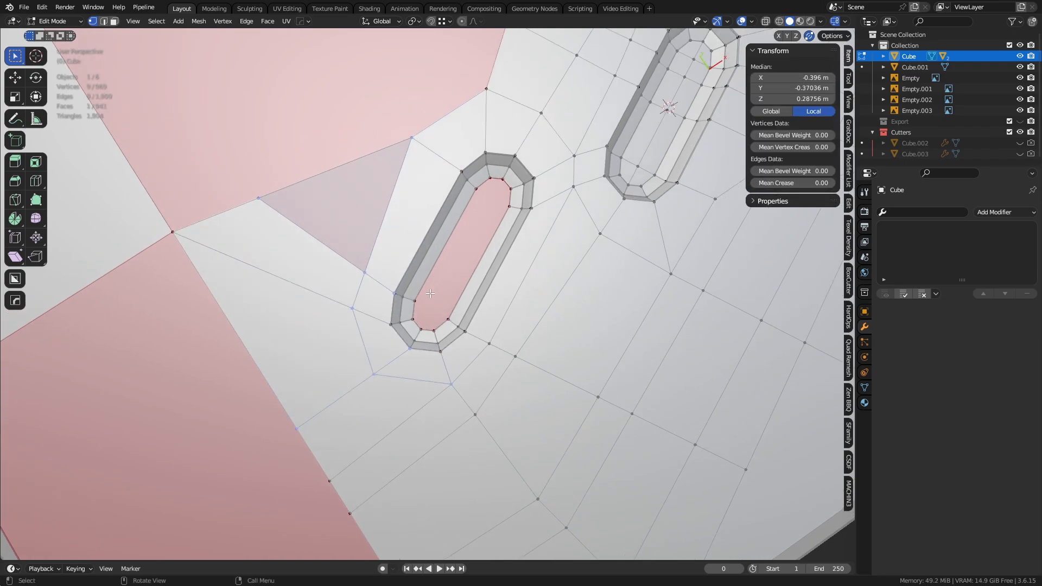
click(416, 300)
shift+click(448, 319)
key(2)
click(476, 190)
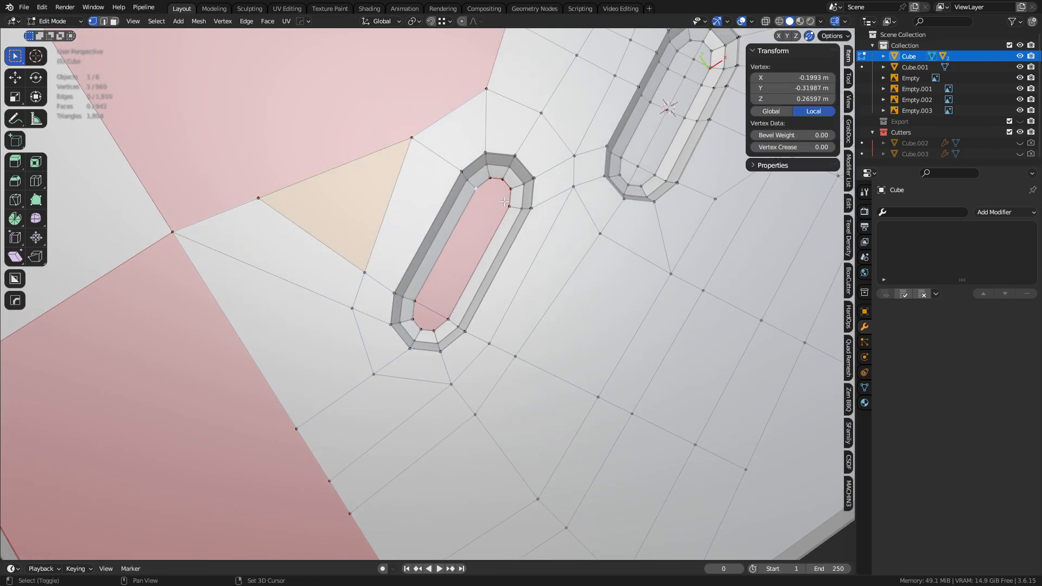
shift+click(509, 207)
key(2)
- Add a centred lengthwise loop cut on the left slot's floor and connect both of its ends to the rounded-end vertices
key(ctrl+r)
click(492, 203)
right_click(491, 204)
click(492, 200)
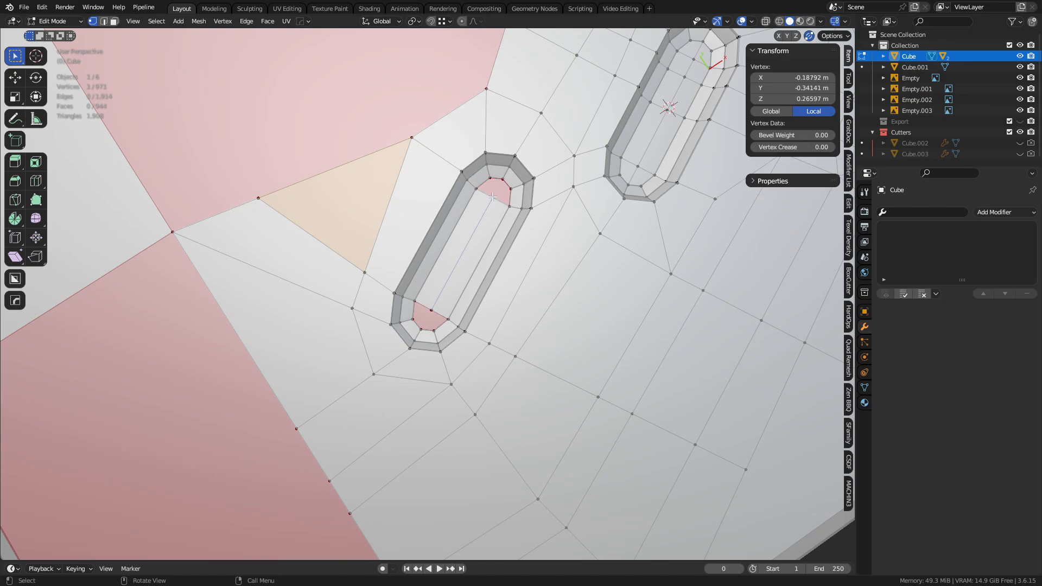
shift+click(503, 180)
key(2)
click(432, 309)
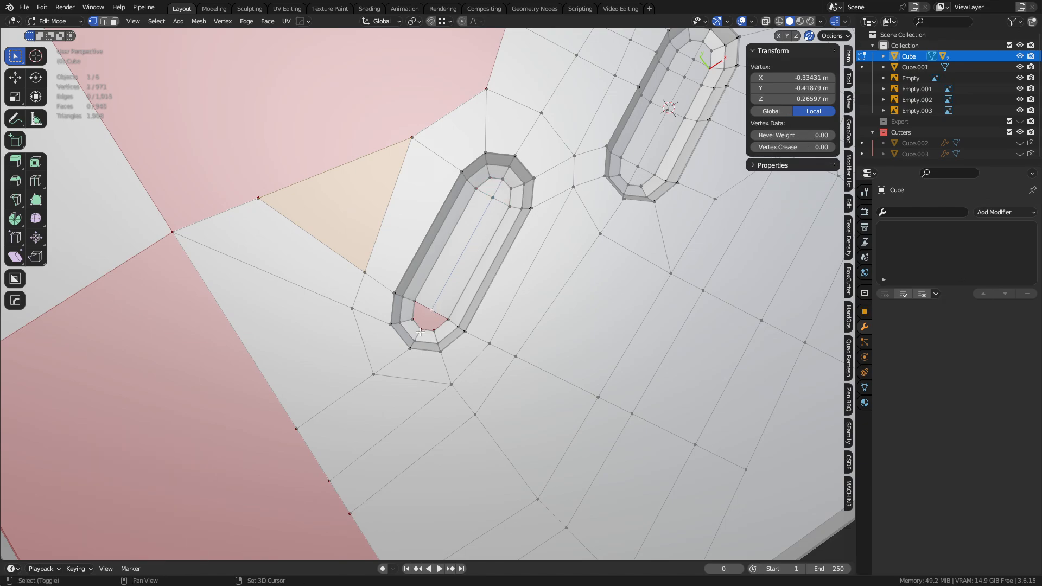
shift+click(421, 329)
key(2)
- Slide the boundary vertex above the left slot's upper side along its edge toward the slot
shift+middle_drag(396, 212, 411, 259)
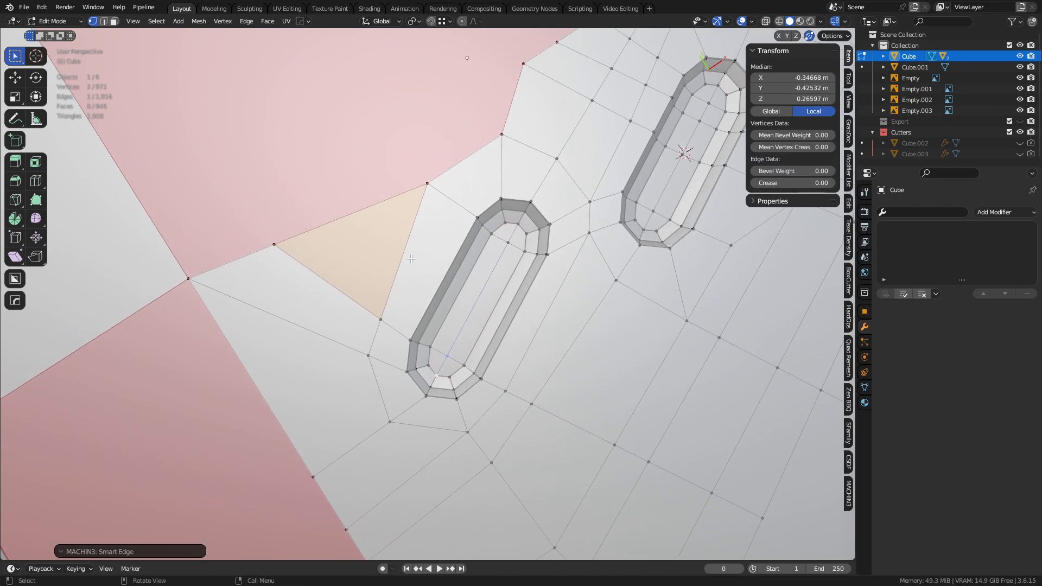
click(432, 184)
middle_drag(435, 186, 498, 302)
key(g)
key(g)
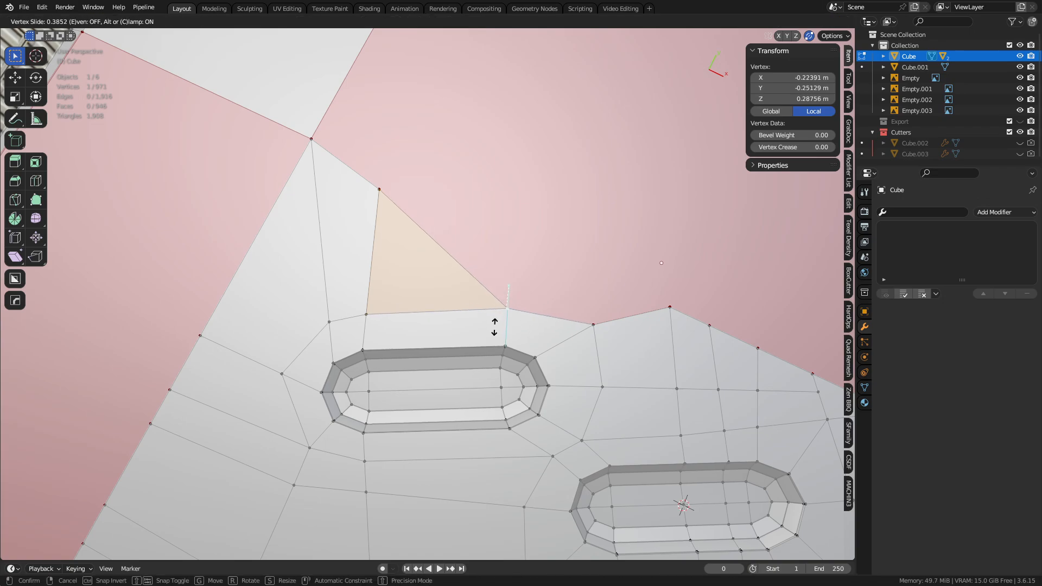
click(495, 333)
- Slide the neighbouring boundary vertex and the vertex beyond the left slot's rounded end closer to that slot
click(583, 328)
key(g)
key(g)
click(561, 339)
click(608, 383)
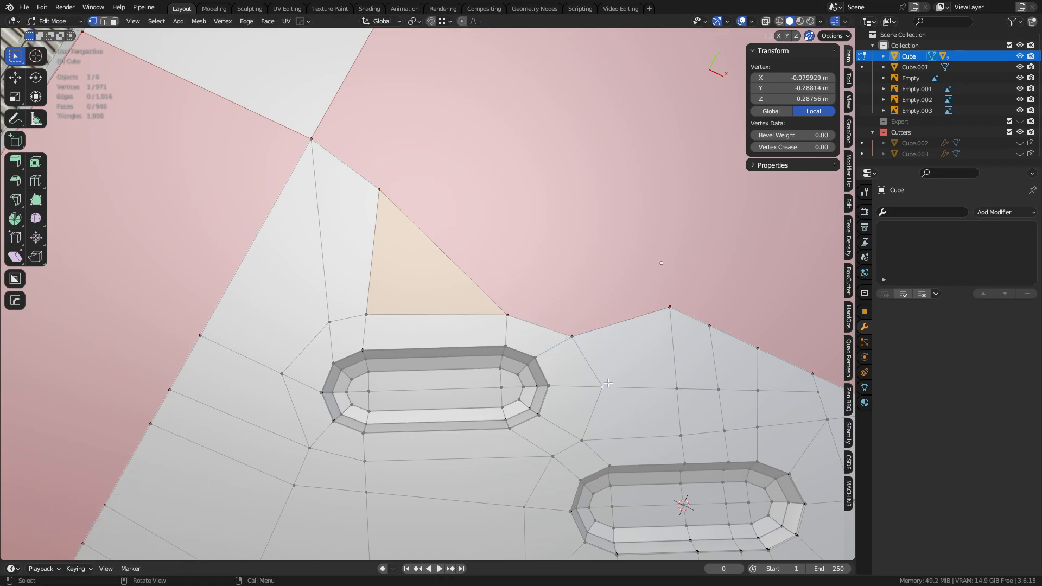
key(g)
key(g)
click(582, 380)
- Slide the vertex between the two slots toward the left slot, then partway back to even out its spacing
shift+middle_drag(581, 379, 602, 304)
click(572, 378)
key(g)
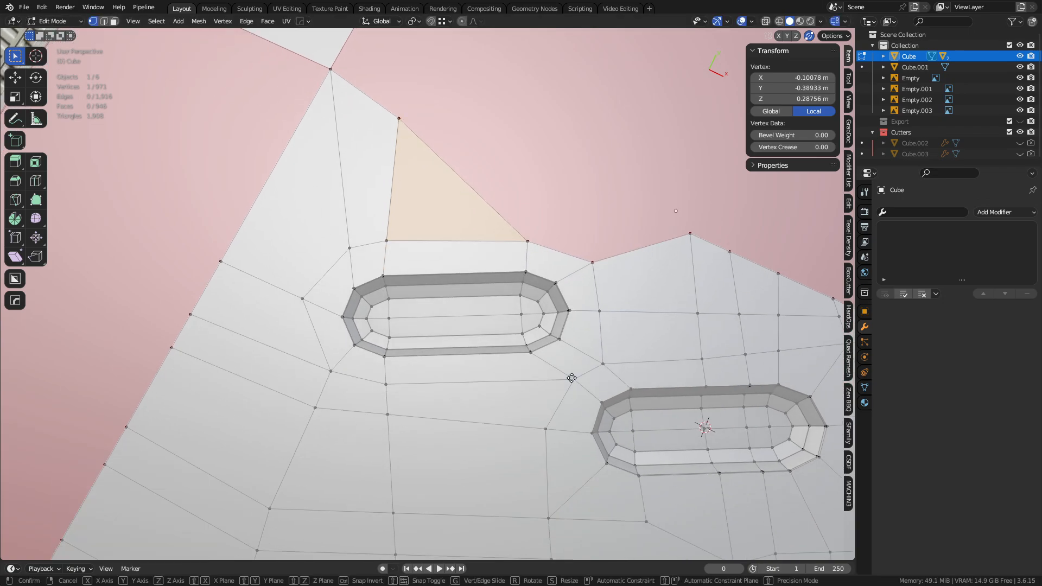
key(g)
click(532, 375)
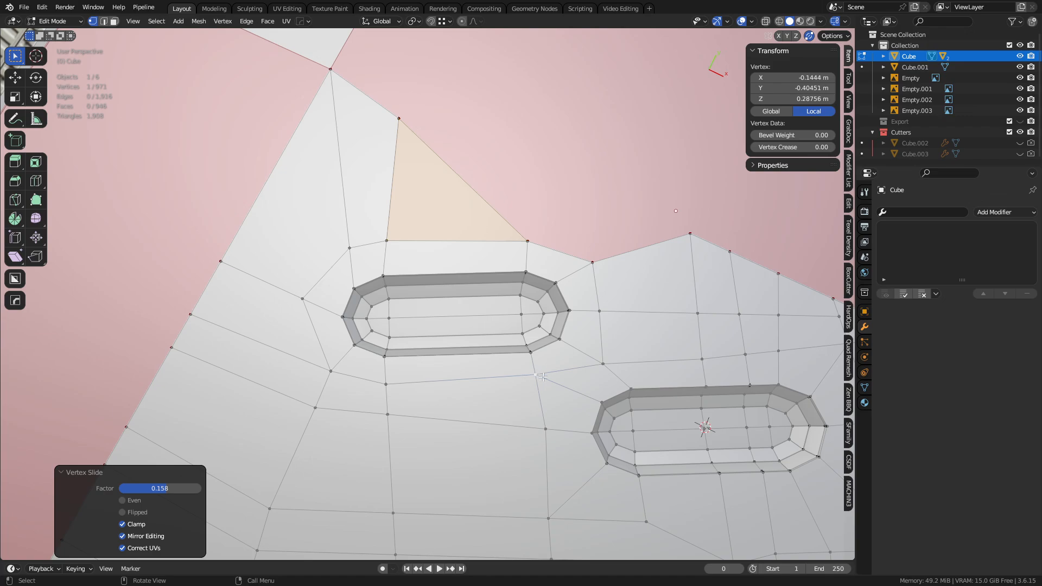
key(g)
key(g)
click(575, 386)
- Slide the triangle's lower corner vertex beside the left slot along its edge by a factor of about 0.019
click(387, 384)
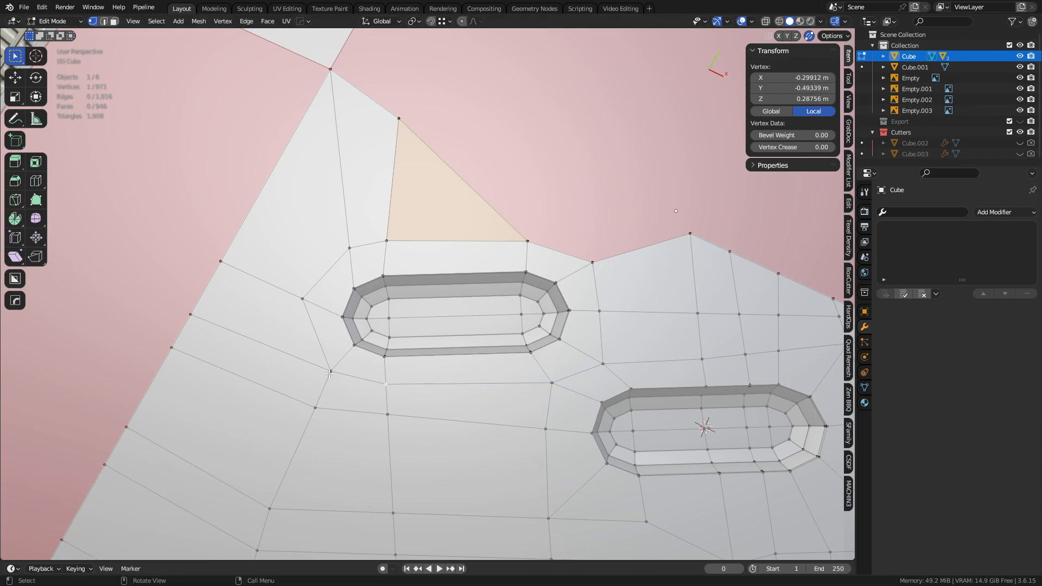
click(390, 238)
key(g)
key(g)
click(463, 249)
- Knife-cut from the triangle's slot-side corner into the large top face and over to the boundary peak, then dissolve the diagonal edge to form a quad
shift+middle_drag(500, 258, 474, 274)
key(k)
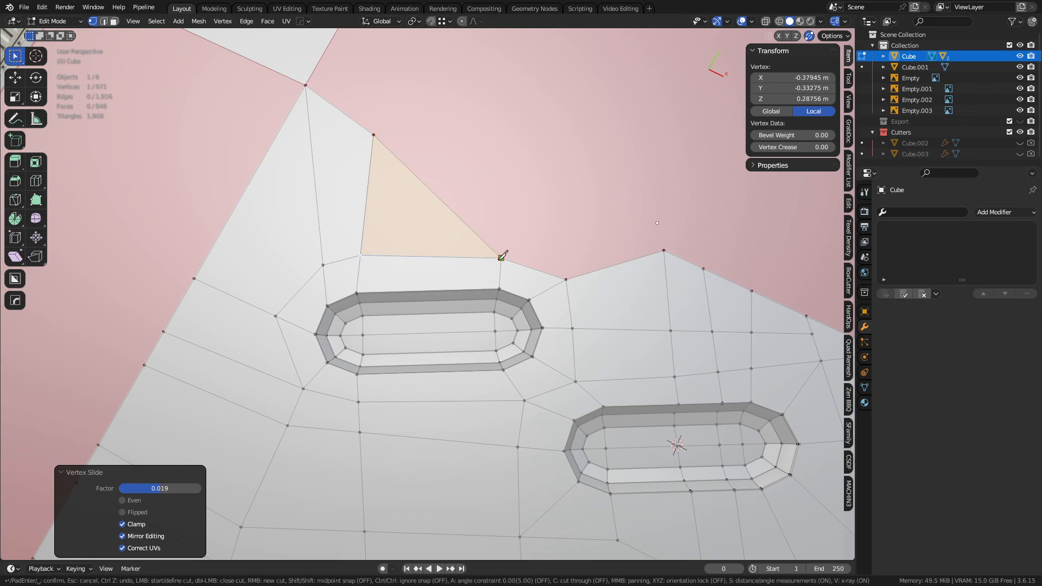
click(496, 155)
click(665, 250)
key(Return)
key(2)
click(465, 216)
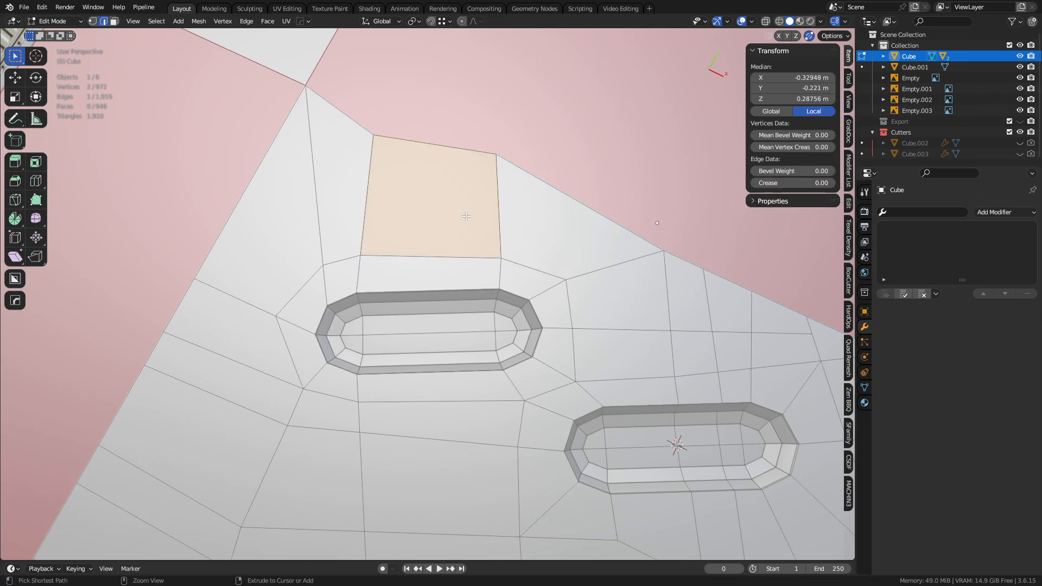
key(ctrl+x)
- Switch the body to Object Mode and bring the speaker grooves into close view
scroll(473, 222, down, 7)
shift+middle_drag(669, 337, 578, 257)
middle_drag(630, 416, 577, 328)
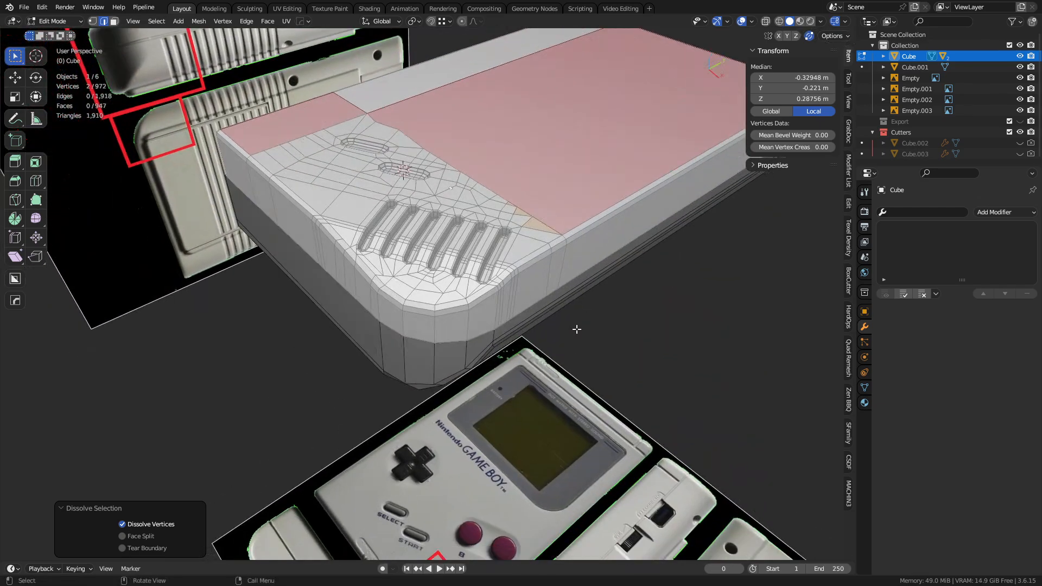
key(ctrl+Tab)
click(477, 335)
scroll(419, 246, up, 4)
shift+middle_drag(439, 252, 460, 320)
scroll(459, 322, up, 1)
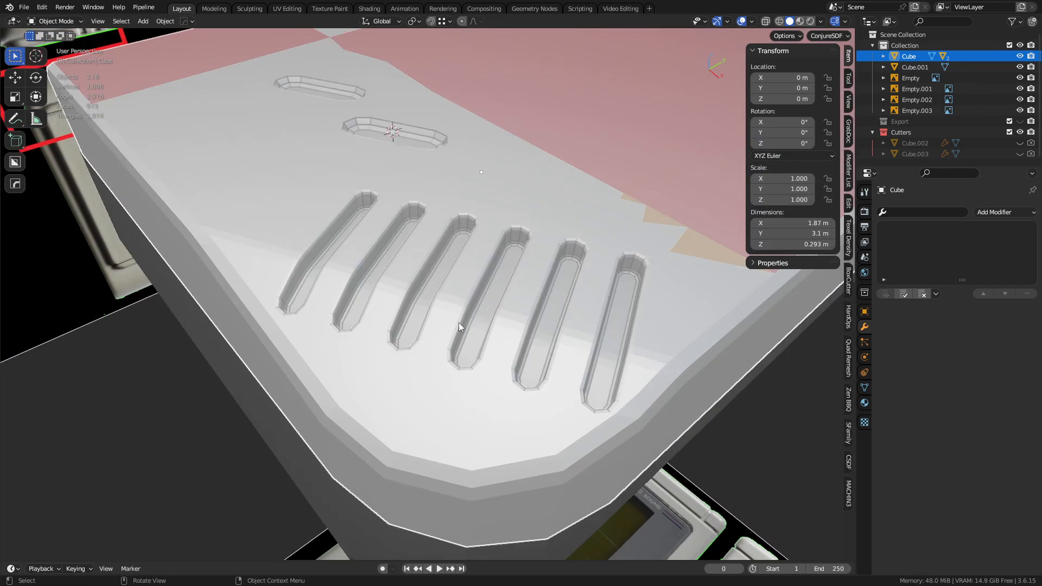
- Shade the body smooth and give it a level 1 Subdivision modifier
key(alt+a)
click(409, 272)
right_click(490, 333)
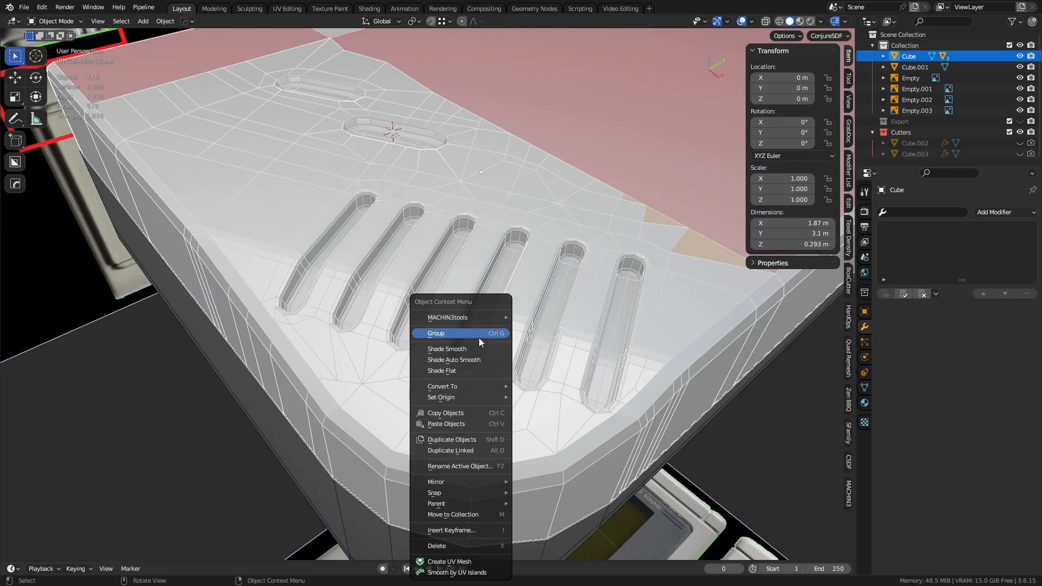
click(453, 348)
key(ctrl+1)
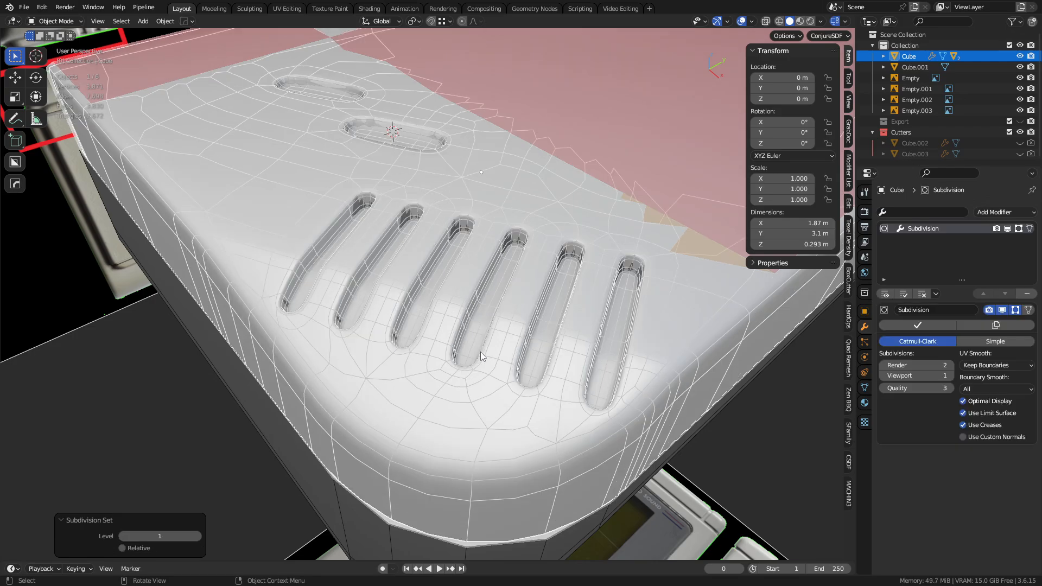
- Turn off the Polygon Debug display to inspect the smoothed grooves without face colouring
middle_drag(402, 362, 520, 332)
click(459, 293)
scroll(435, 278, up, 4)
shift+middle_drag(408, 261, 480, 334)
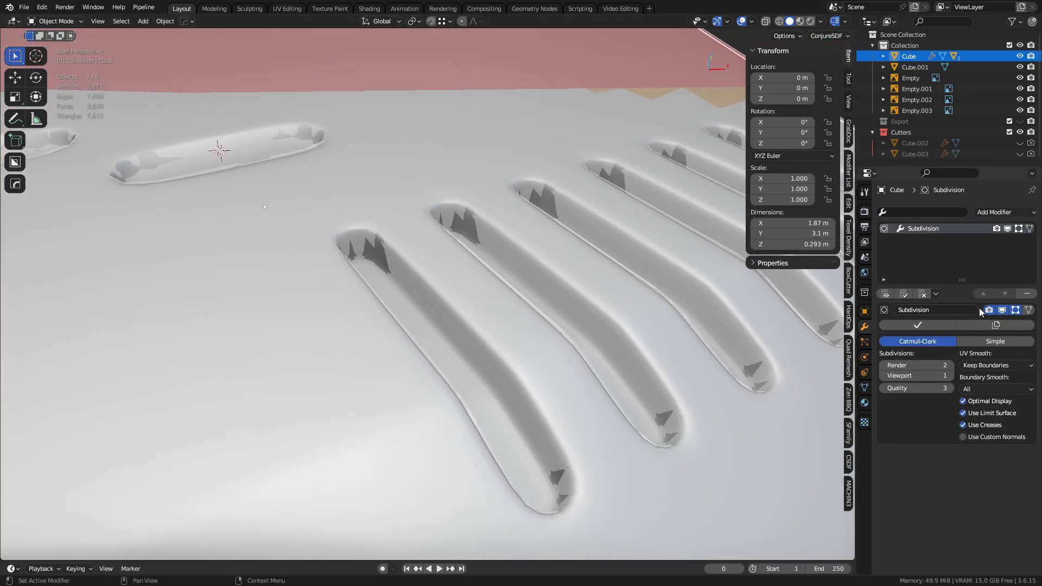
key(q)
mouse_move(547, 342)
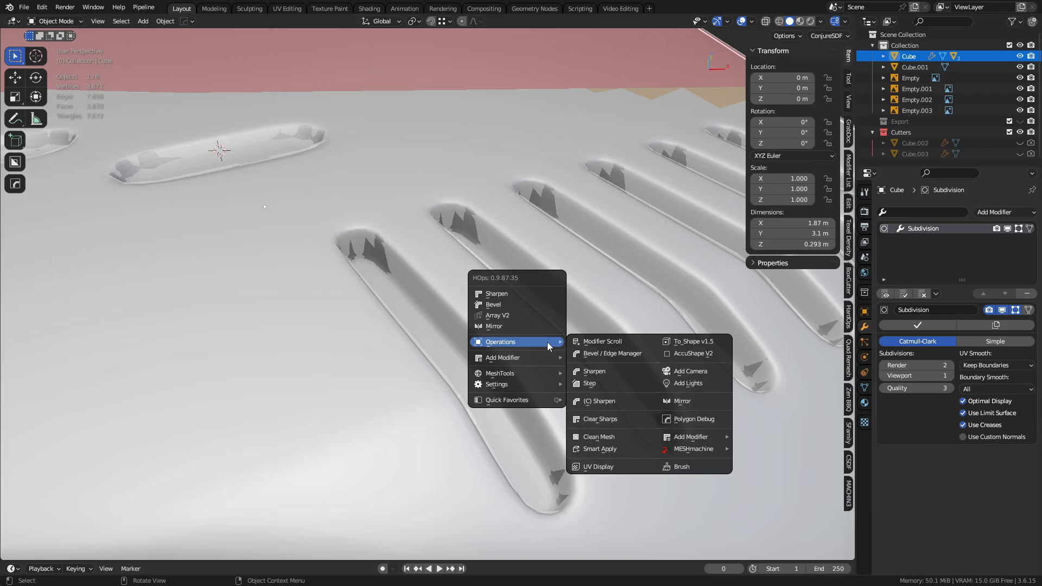
click(700, 419)
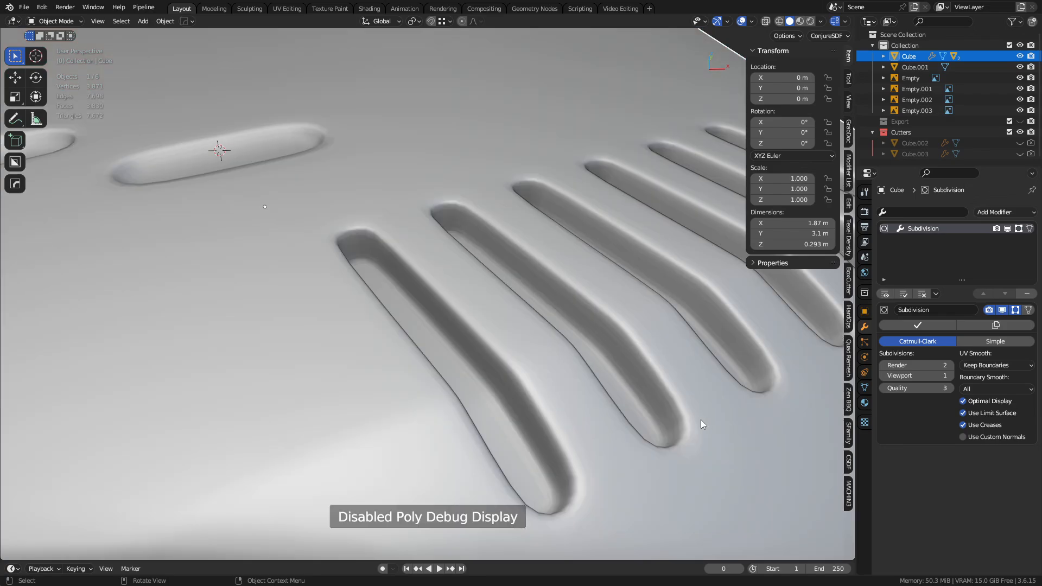
- Switch the body to Edit Mode with nothing selected and bring the whole groove area into view
middle_drag(702, 419, 411, 366)
scroll(475, 339, down, 3)
key(Tab)
click(411, 386)
key(alt+a)
middle_drag(529, 375, 537, 392)
shift+middle_drag(538, 391, 419, 322)
key(Tab)
key(ctrl+r)
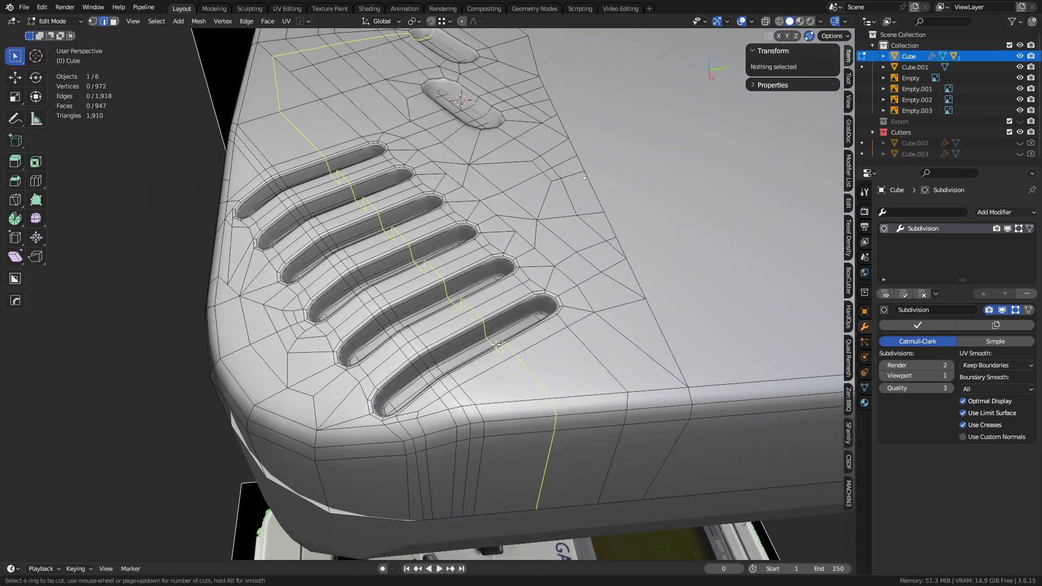
middle_drag(496, 345, 349, 256)
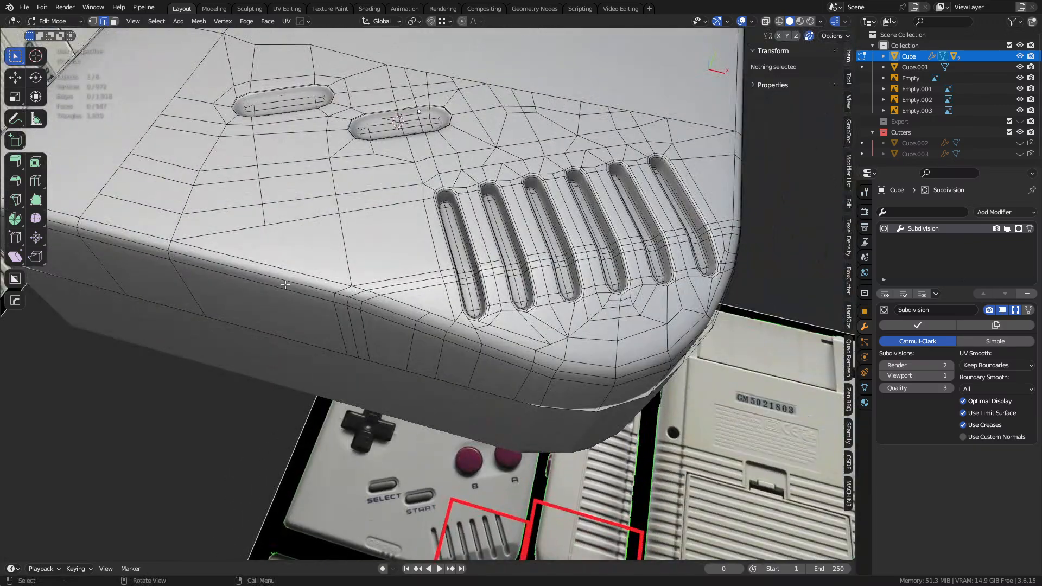
key(Escape)
- Dissolve the stray short edge on the large top face beside the speaker grooves
middle_drag(239, 157, 255, 217)
key(ctrl+z)
- Try four evenly spaced loop cuts across the speaker grooves and undo them
key(ctrl+r)
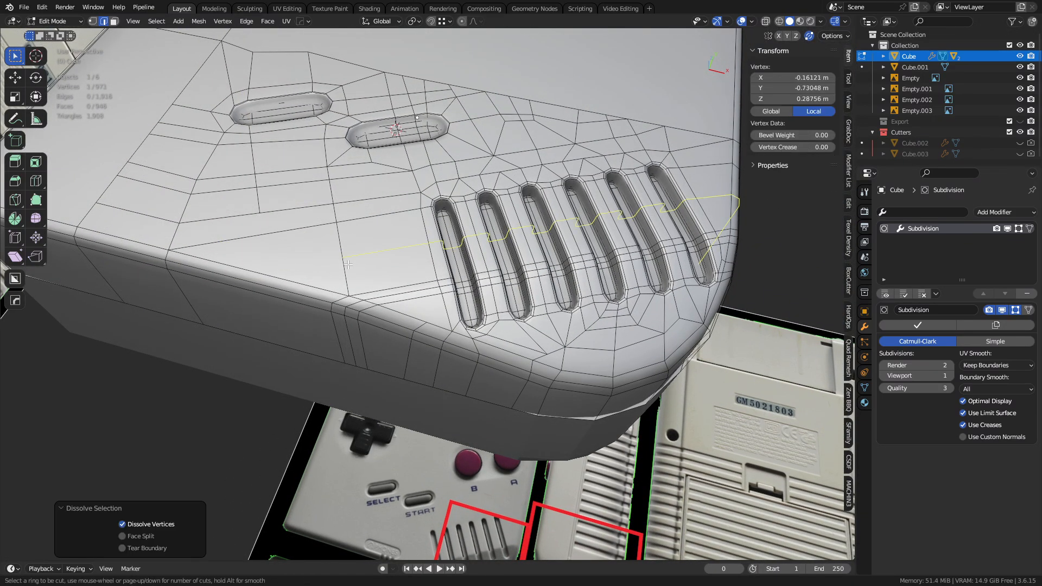
scroll(348, 265, up, 1)
scroll(348, 264, up, 1)
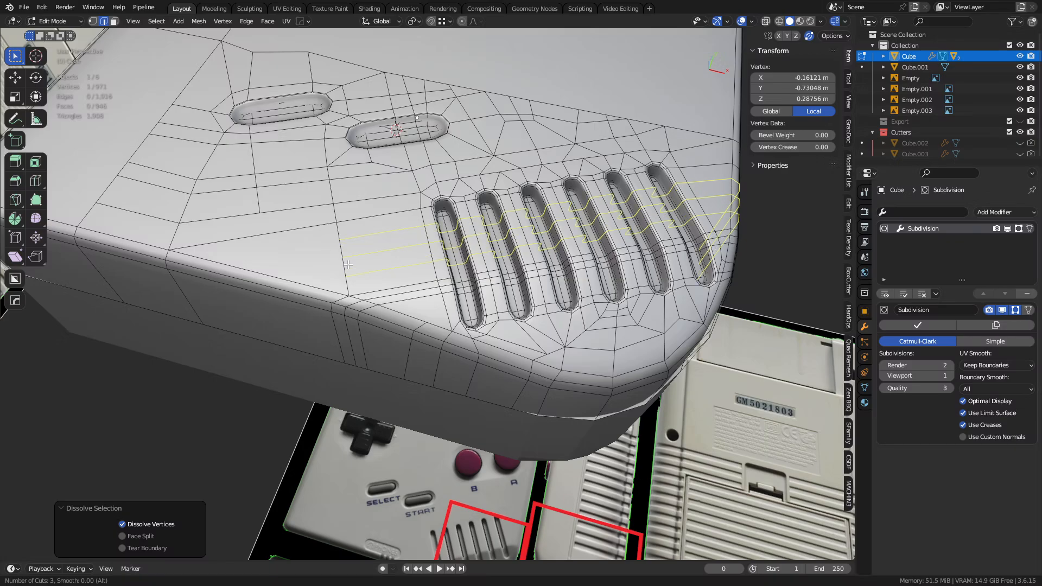
scroll(348, 264, up, 1)
click(348, 265)
right_click(348, 265)
middle_drag(348, 264, 415, 241)
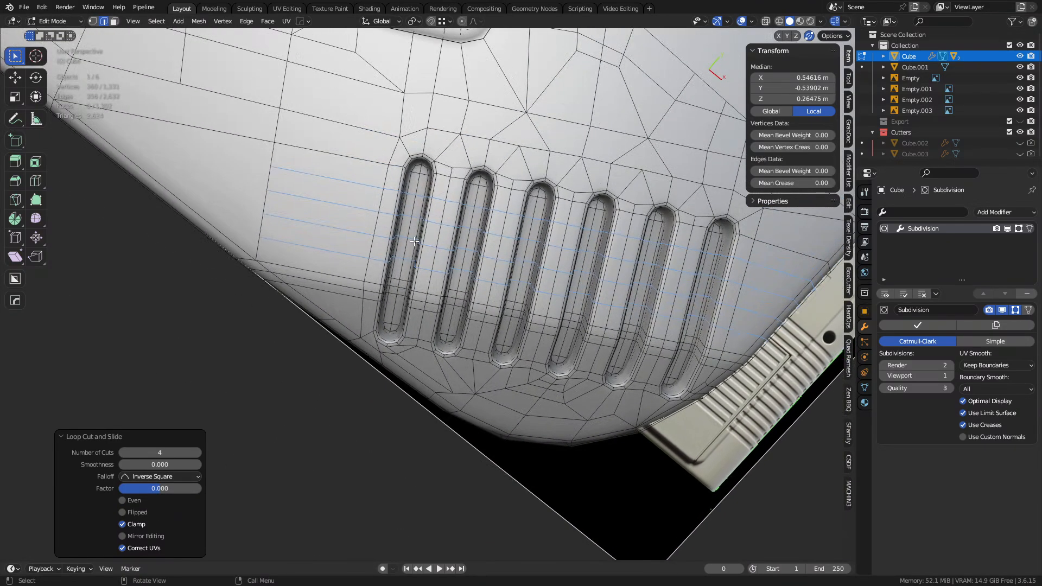
key(ctrl+z)
- Add six evenly spaced loop cuts across the speaker grooves without sliding them, and clear the selection
key(ctrl+r)
scroll(429, 238, up, 5)
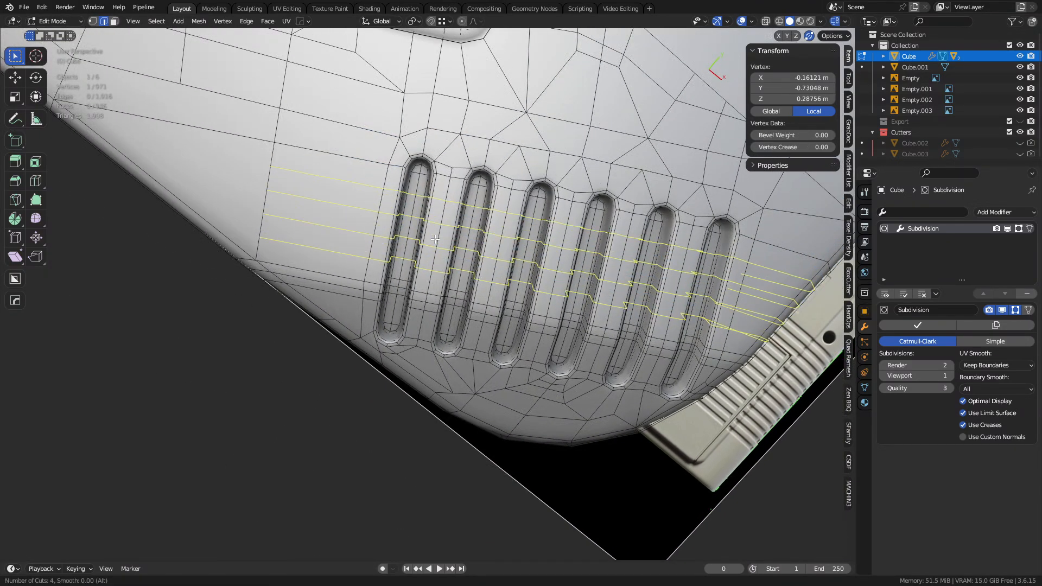
click(435, 240)
right_click(436, 239)
middle_drag(435, 240, 507, 332)
key(alt+a)
- Merge two groups of three neighbouring vertices at their centres on the body's side rim beside the outermost groove
key(1)
click(551, 320)
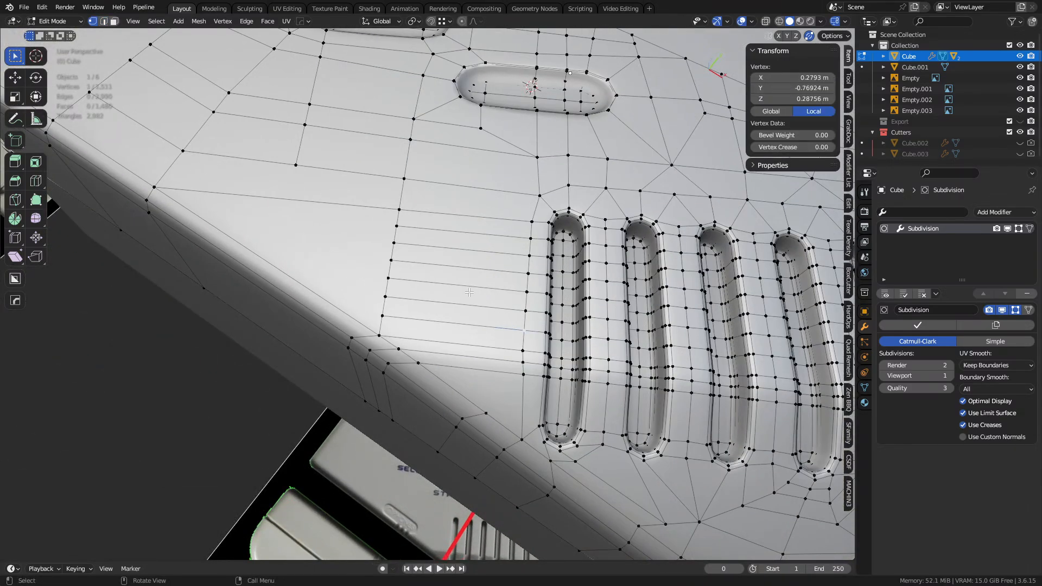
middle_drag(574, 353, 437, 337)
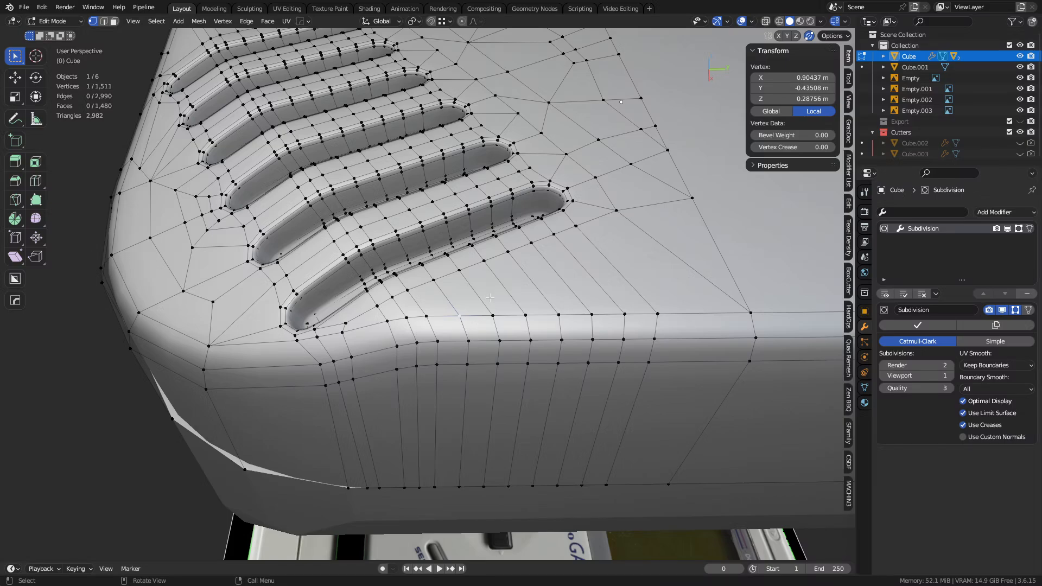
middle_drag(489, 297, 478, 320)
shift+click(469, 362)
shift+click(502, 367)
key(shift+1)
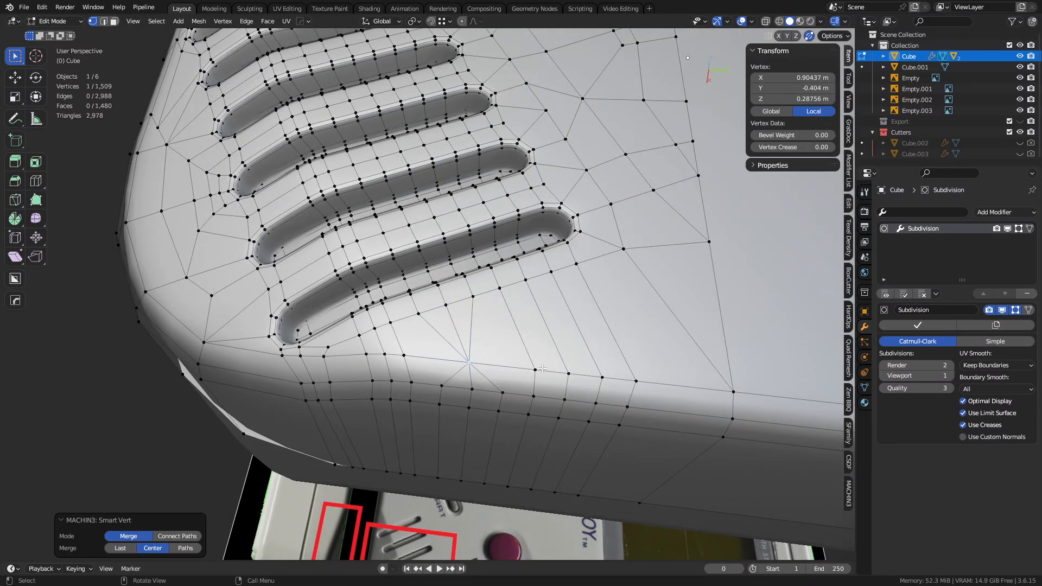
click(538, 370)
shift+click(568, 373)
key(shift+1)
shift+click(605, 376)
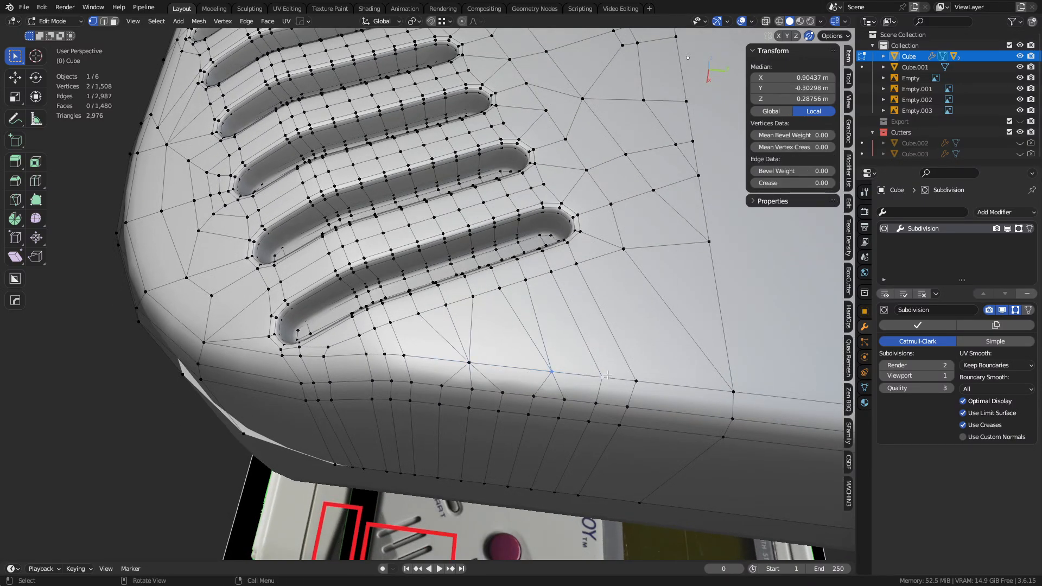
key(shift+1)
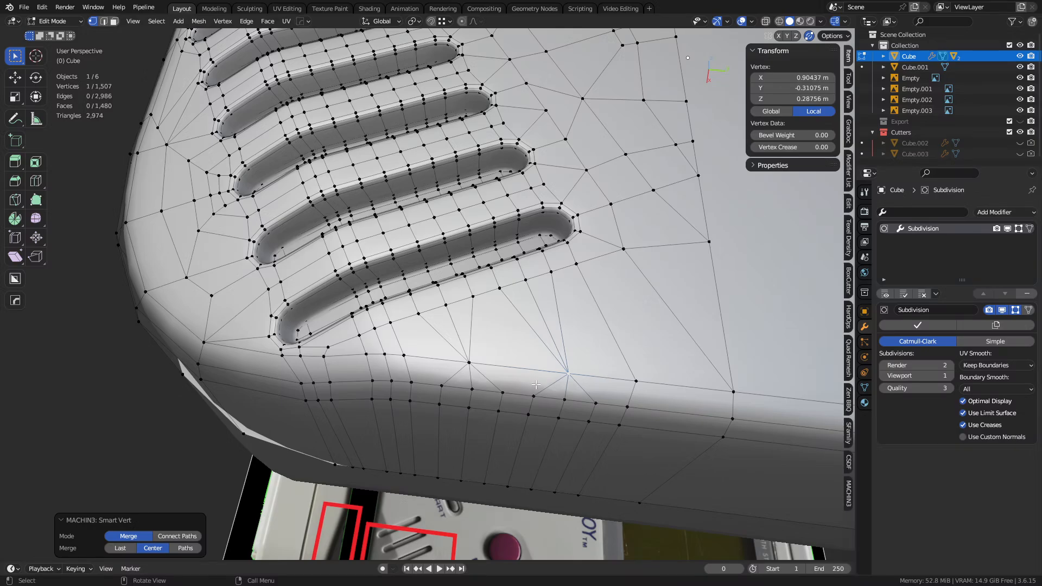
- Merge two groups of three neighbouring vertices at their centres in the row beside the groove nearest the button slots
middle_drag(536, 385, 434, 307)
shift+middle_drag(397, 278, 415, 297)
middle_drag(300, 186, 486, 368)
click(465, 292)
shift+click(497, 271)
shift+click(511, 259)
key(shift+1)
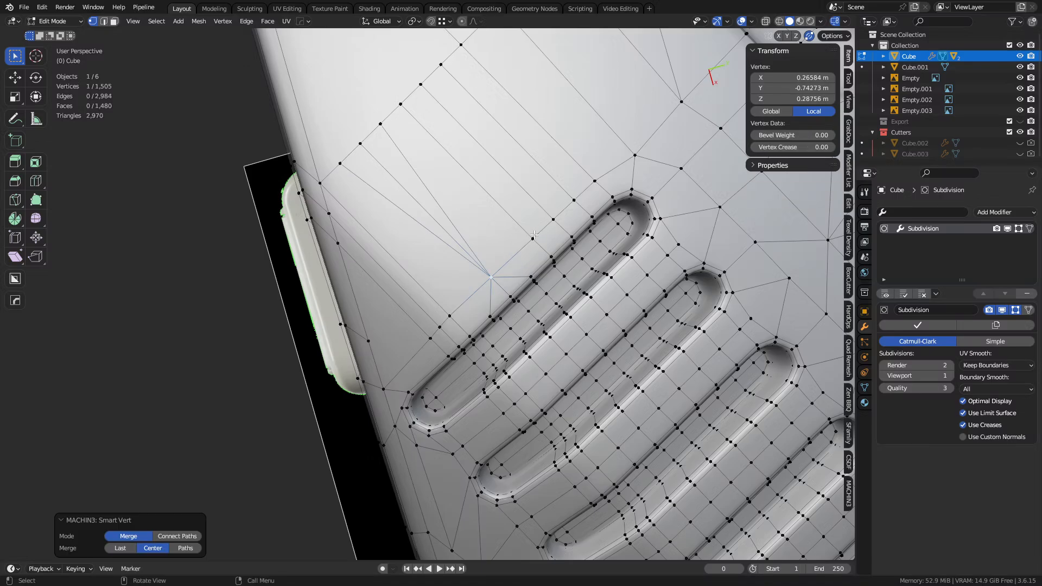
click(533, 238)
shift+click(555, 217)
shift+click(574, 201)
key(shift+1)
- Dissolve the four surplus edges running from the merged vertices across the top face, on the button-slot side
key(2)
click(386, 198)
shift+click(408, 158)
shift+click(443, 135)
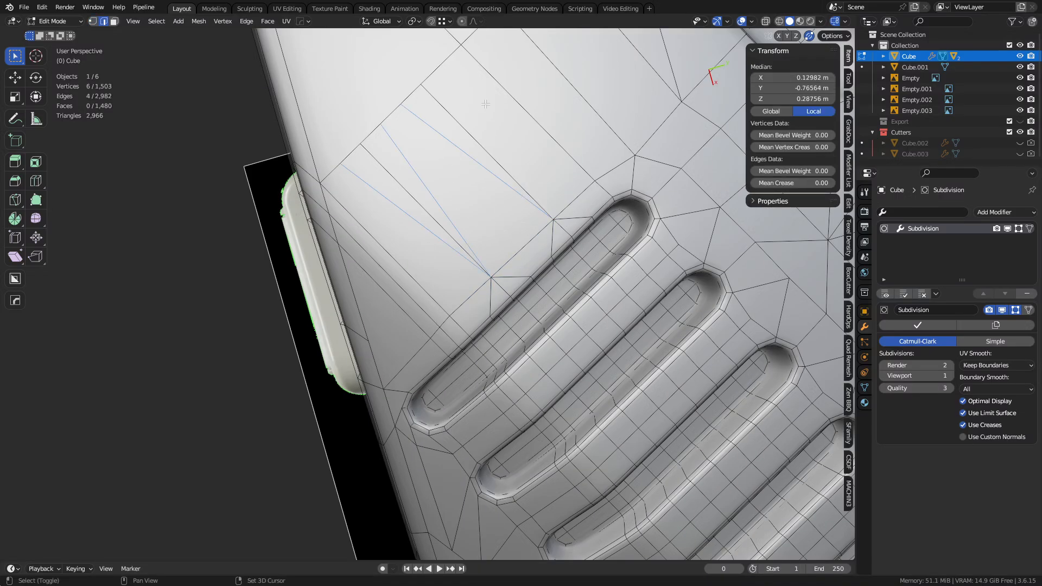
key(ctrl+x)
- Dissolve the four surplus edges between the outermost groove and the two merged vertices on the side rim
middle_drag(486, 104, 410, 263)
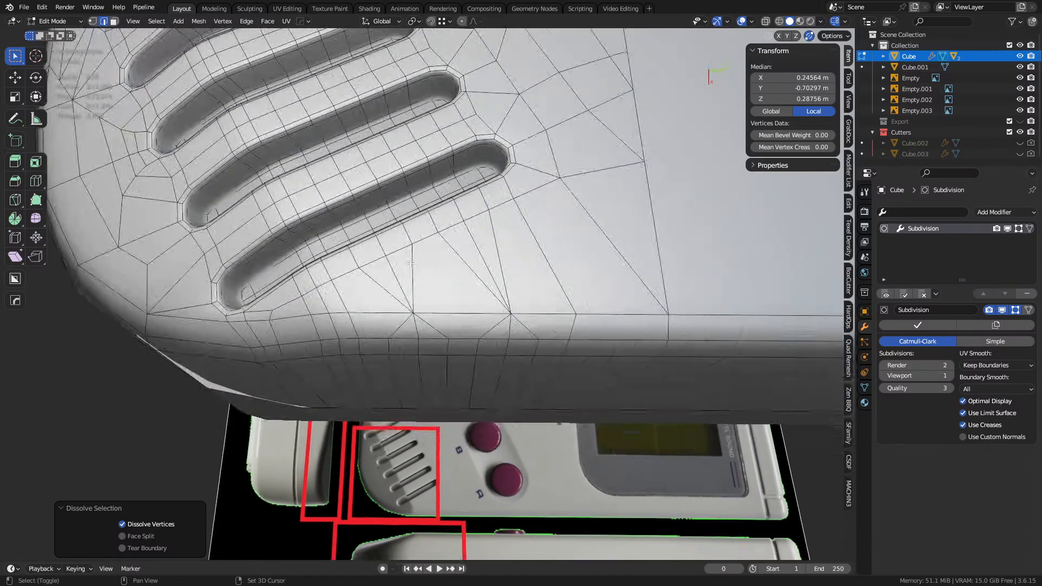
shift+click(379, 284)
shift+click(413, 274)
key(ctrl+x)
click(462, 261)
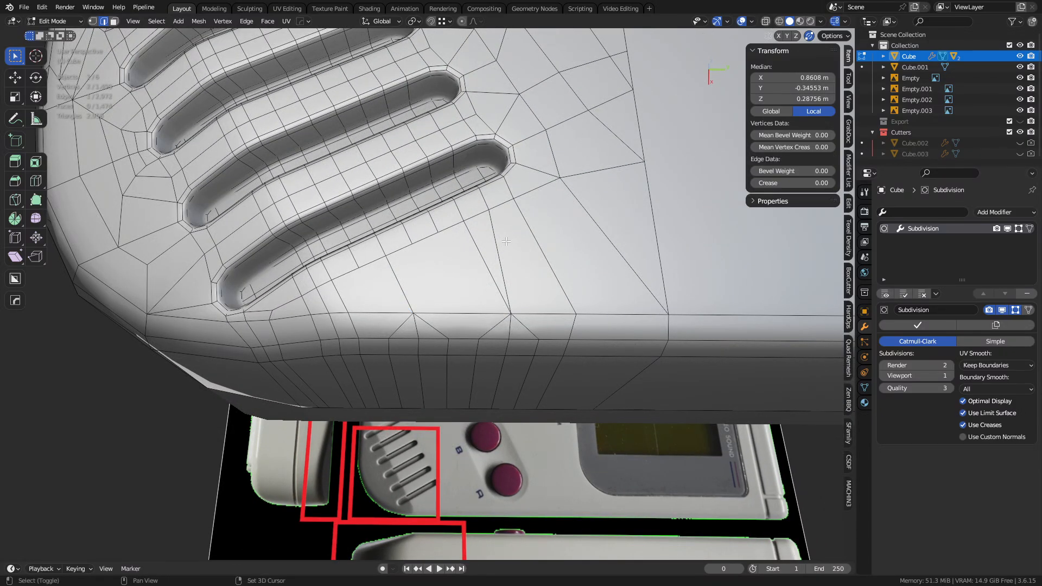
shift+click(497, 244)
key(ctrl+x)
- Dissolve the four surplus edge runs going down the side wall from the merged rim vertices
middle_drag(505, 241, 497, 305)
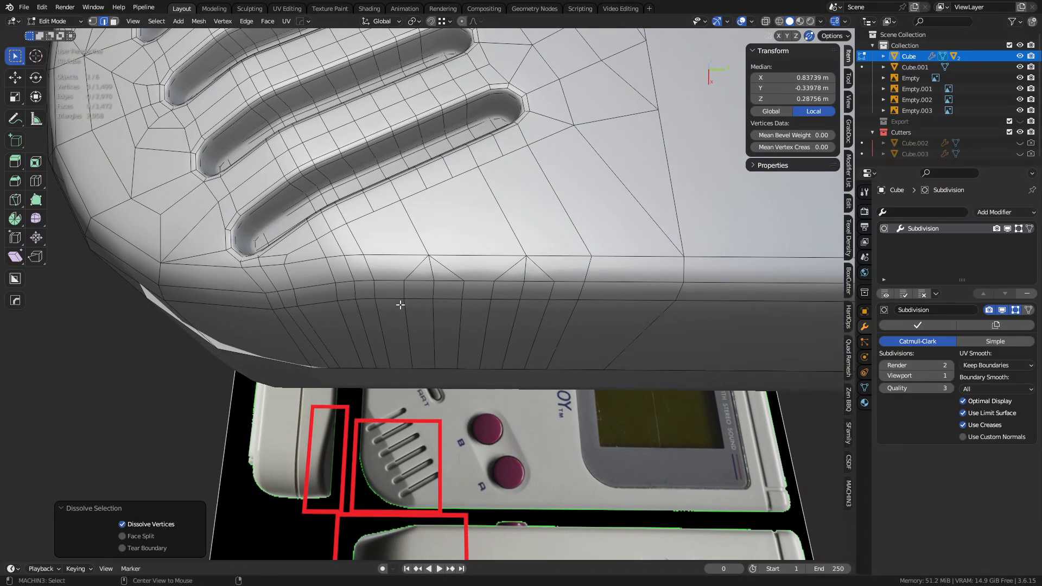
alt+click(403, 305)
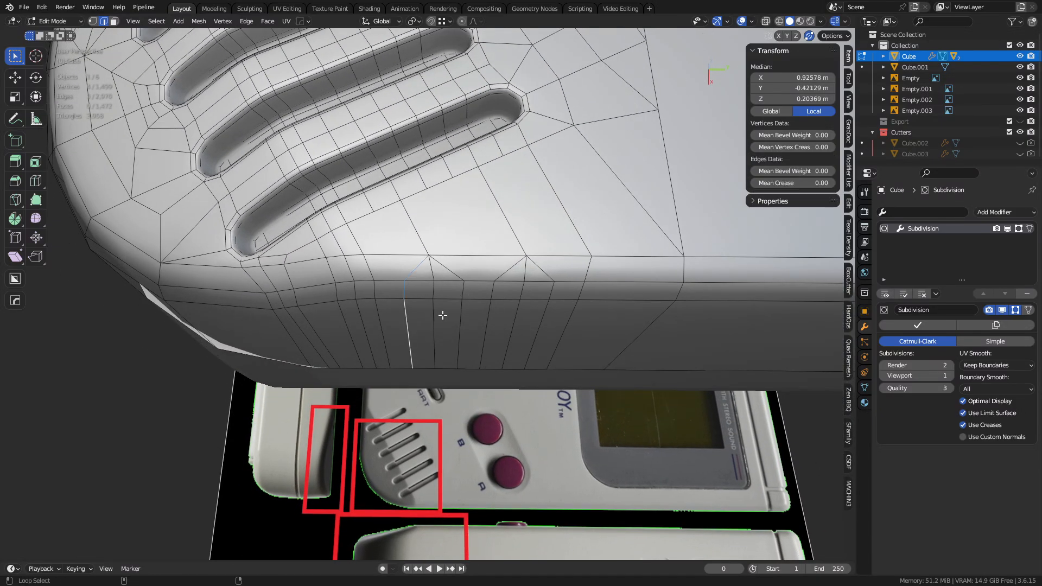
key(ctrl+x)
alt+click(490, 325)
alt+shift+click(534, 324)
key(ctrl+x)
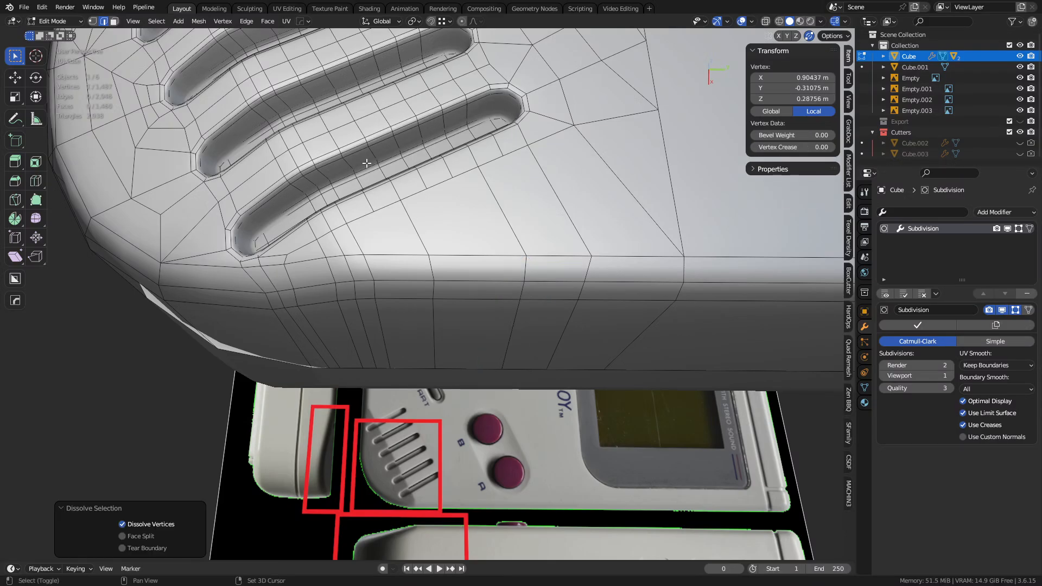
- Examine the triangles around the merged vertices beside the groove nearest the button slots
shift+middle_drag(534, 324, 760, 559)
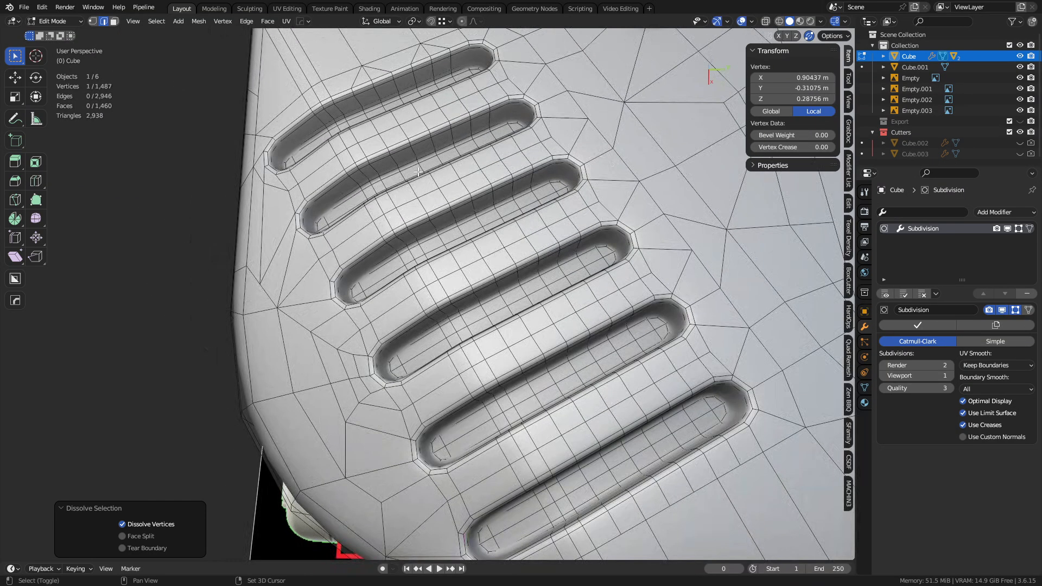
middle_drag(418, 172, 450, 237)
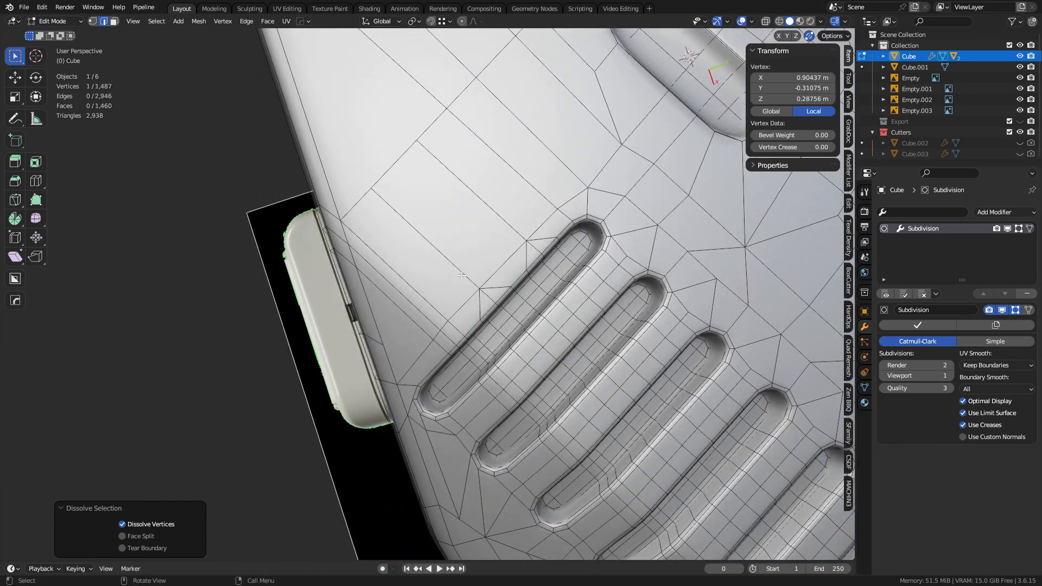
click(493, 295)
scroll(528, 276, up, 2)
scroll(492, 348, up, 5)
shift+middle_drag(652, 353, 461, 296)
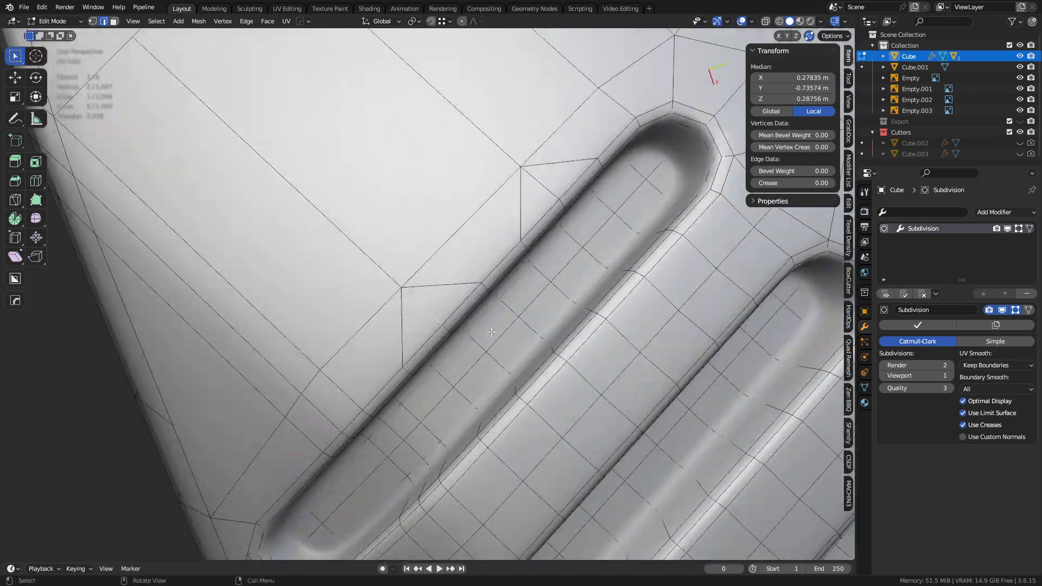
key(1)
click(433, 331)
key(g)
right_click(440, 332)
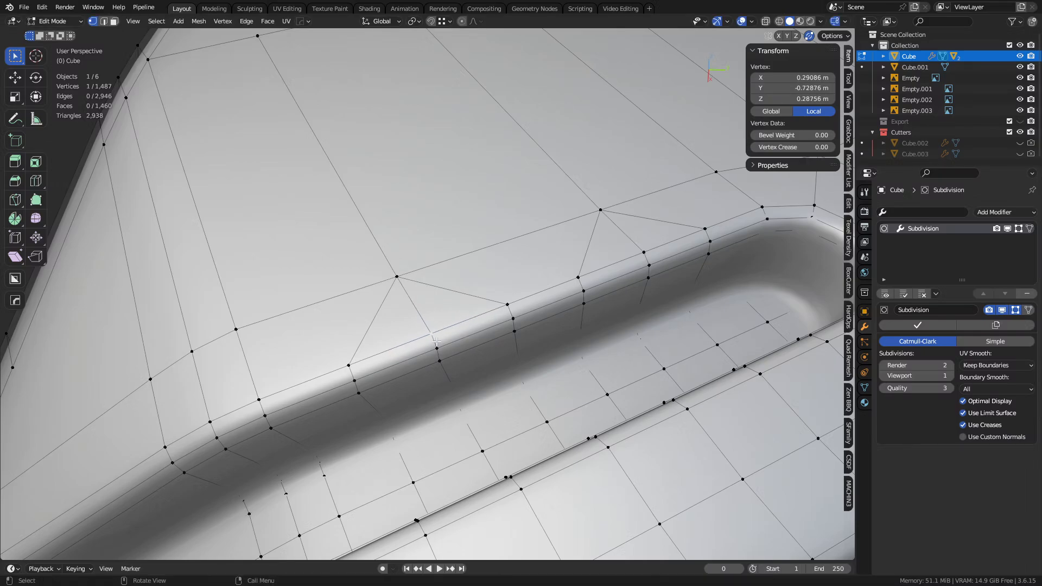
key(3)
click(447, 340)
key(alt+a)
click(451, 343)
- Check the subdivided groove edge in Object Mode, and turn off the Subdivision modifier's display in Edit Mode
key(ctrl+Tab)
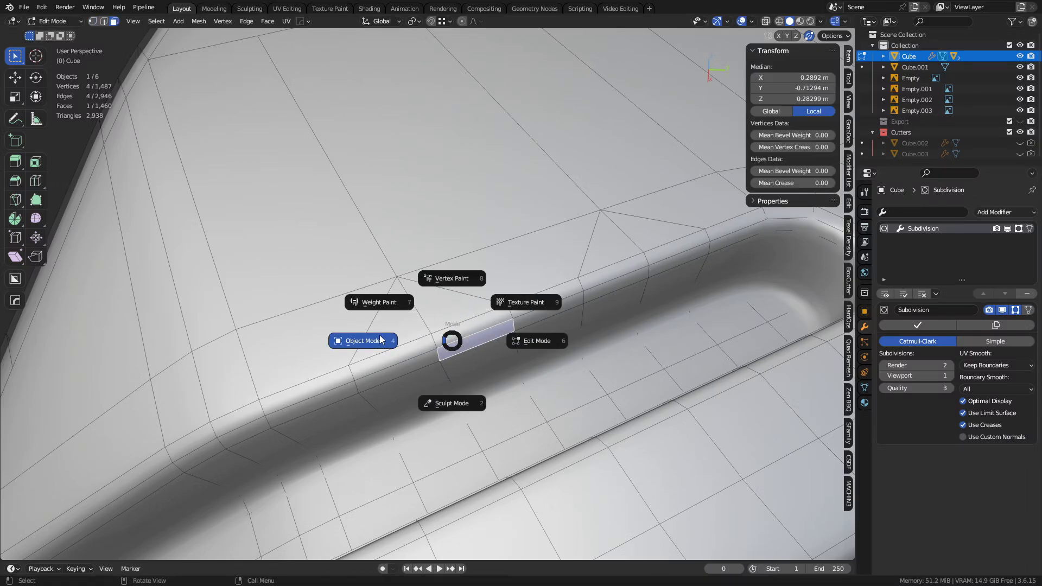
click(380, 340)
middle_drag(396, 340, 464, 304)
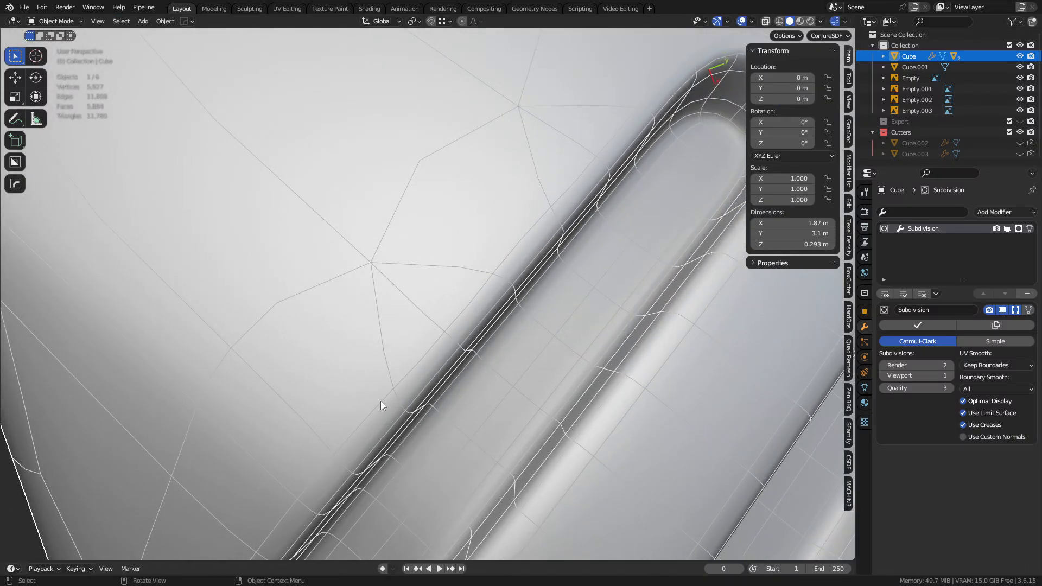
key(Tab)
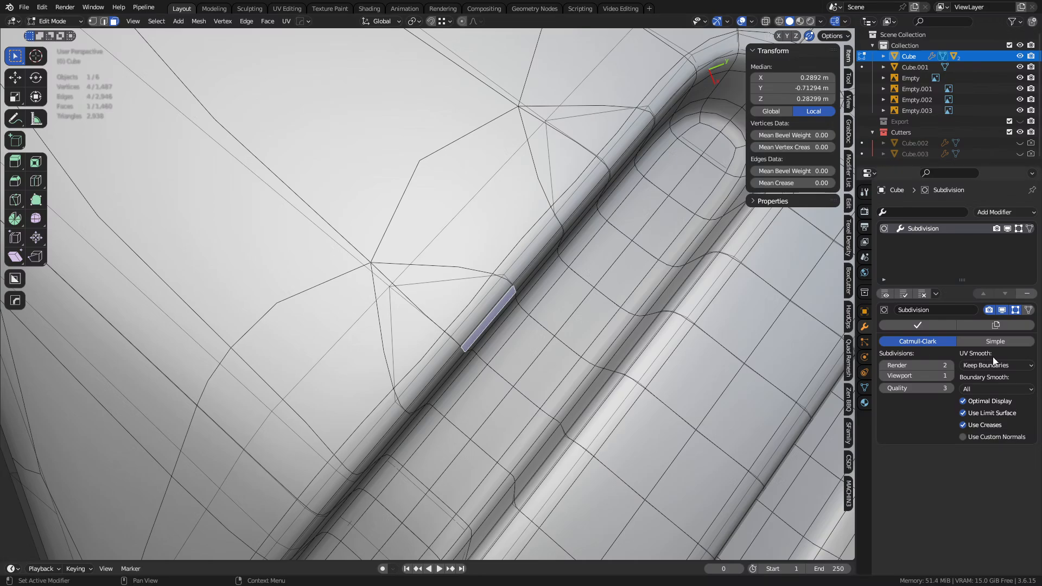
click(1015, 311)
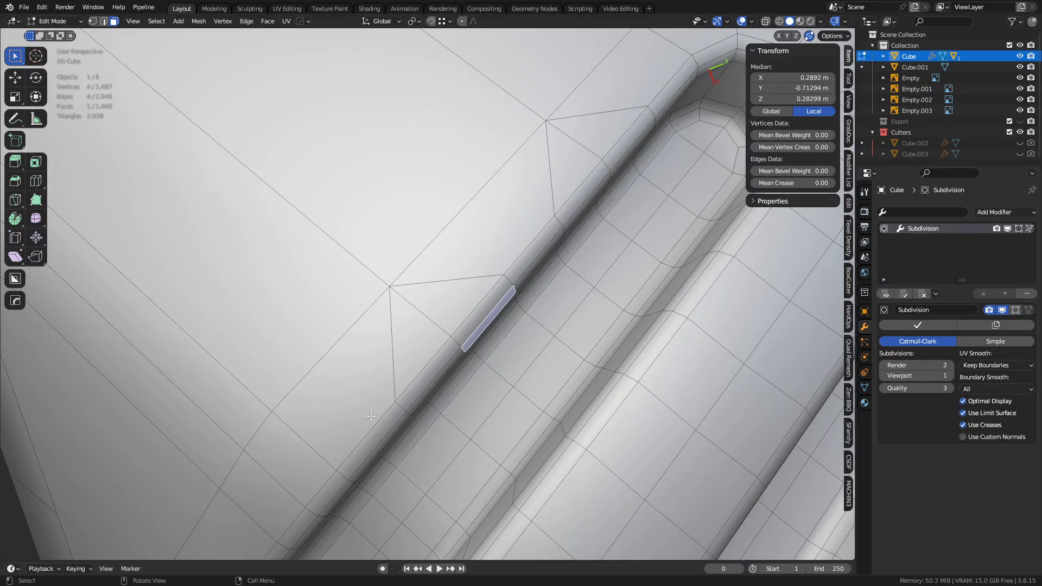
- Knife-cut a line parallel to the groove through the triangles at the merged vertex farther from the groove's rounded upper end
key(k)
click(326, 451)
click(488, 276)
key(Return)
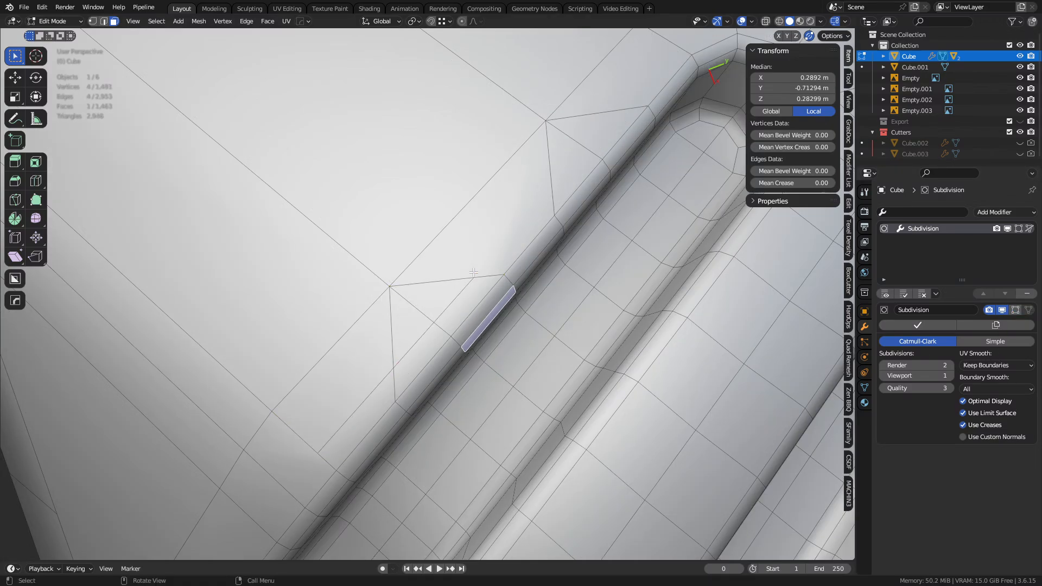
- Dissolve the edge piece between the merged vertex and the new knife cut
click(392, 363)
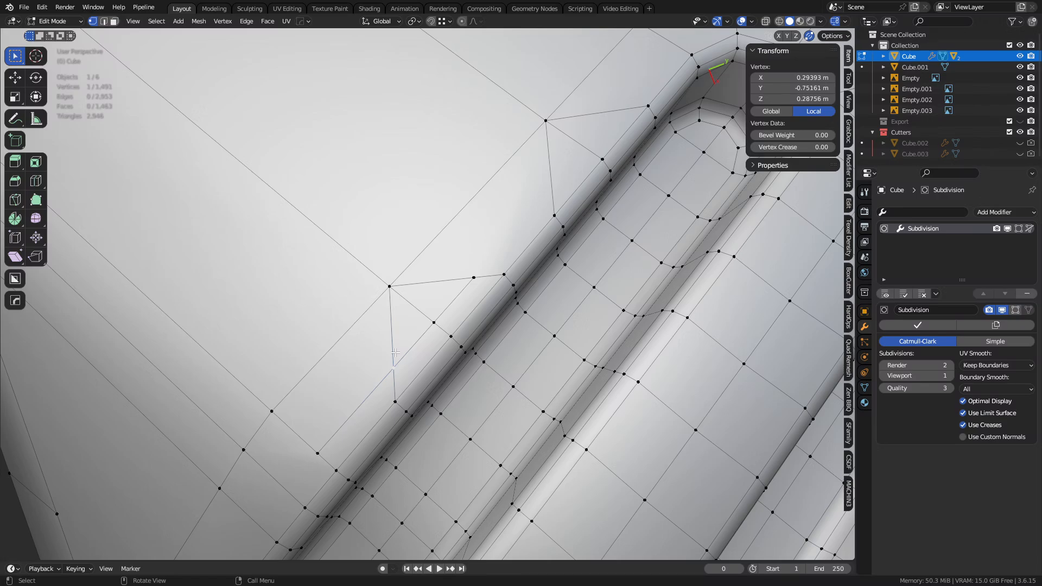
shift+click(434, 323)
key(2)
click(414, 307)
key(ctrl+x)
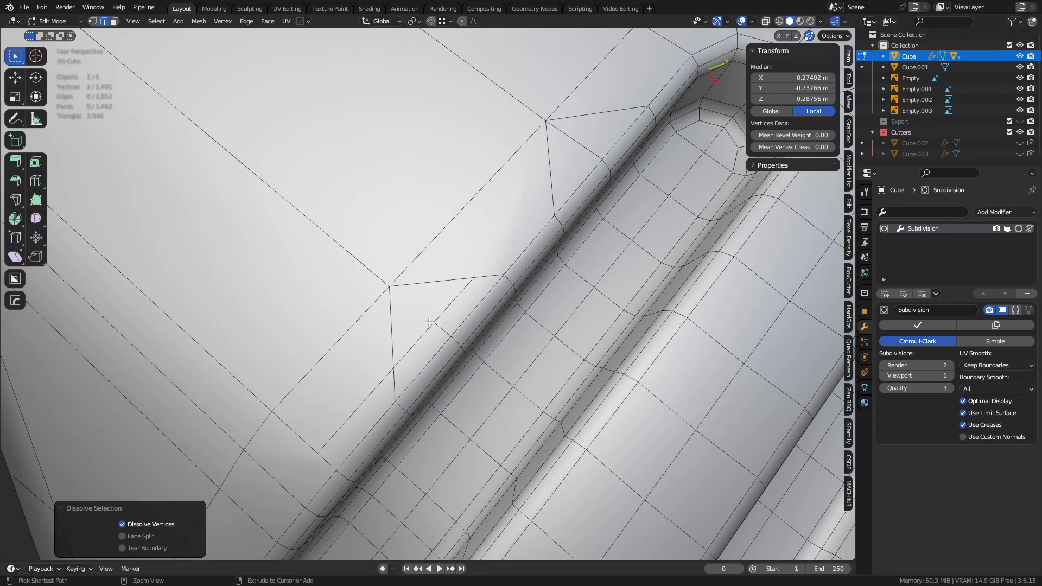
key(1)
click(434, 326)
- Inspect the groove in Object Mode with Optimal Display turned off and the body deselected, showing the full subdivided wireframe
key(Tab)
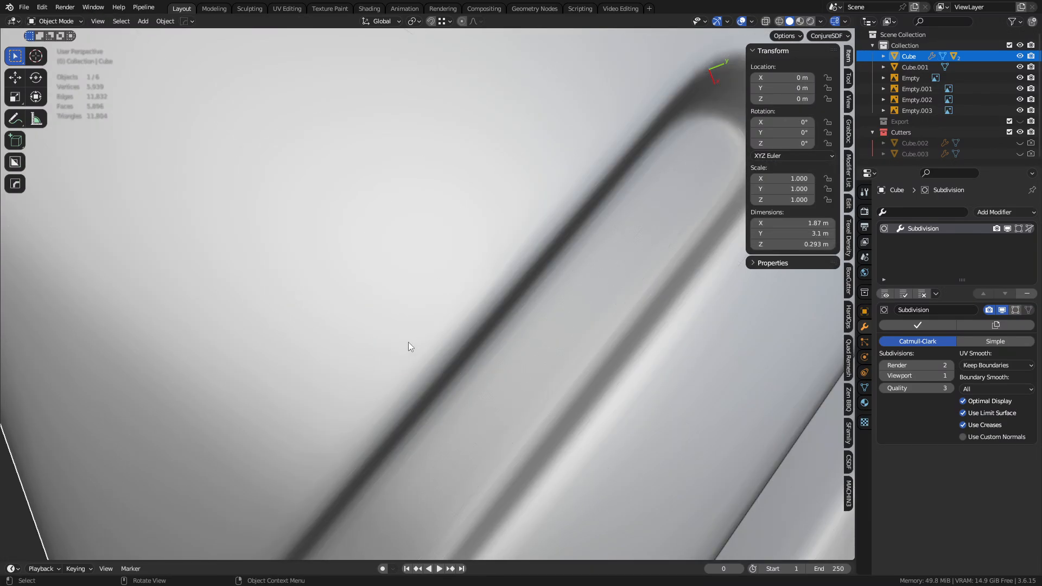
mouse_move(457, 331)
middle_down()
mouse_move(477, 312)
mouse_move(458, 341)
middle_up()
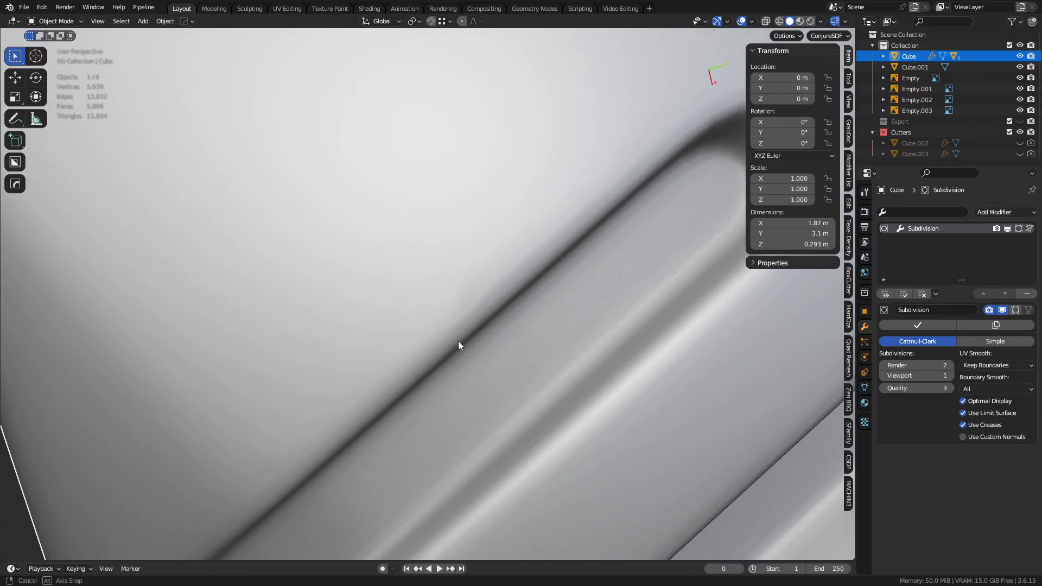
key(shift+z)
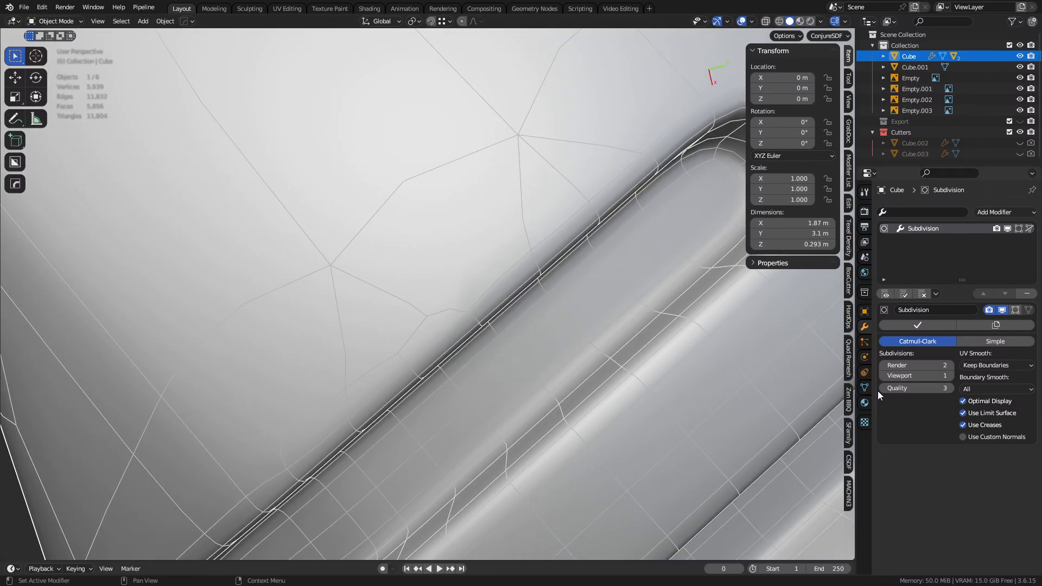
click(988, 400)
key(shift+z)
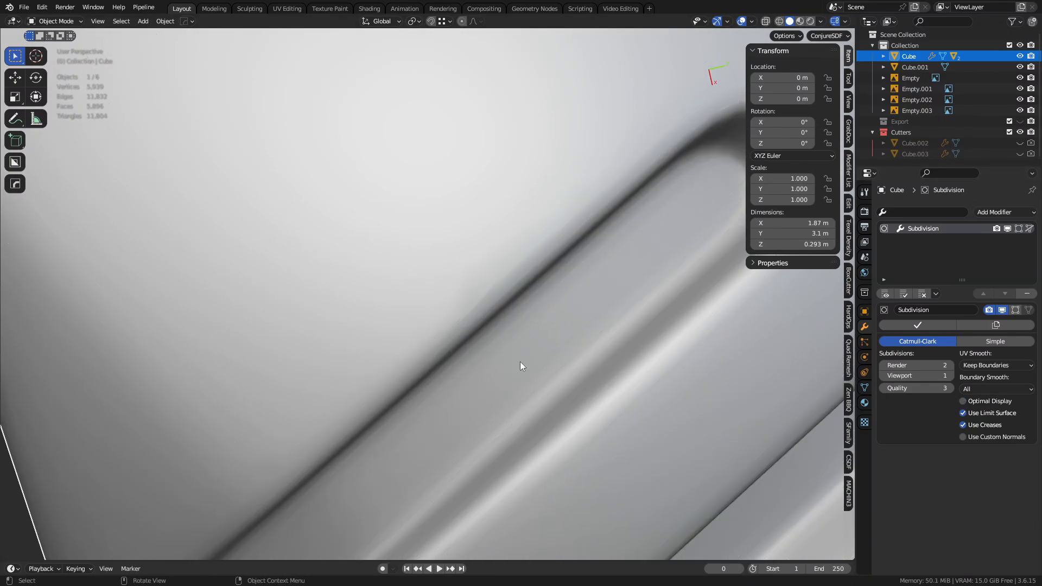
key(alt+a)
key(shift+z)
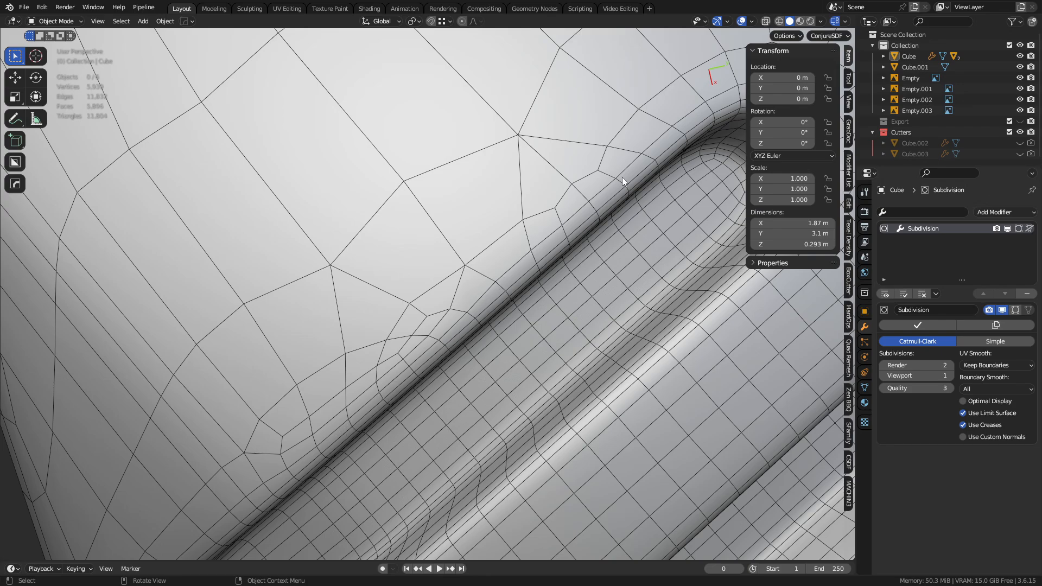
- Dissolve the knife-cut edge path running parallel to the first groove at the merged vertex farther from its rounded upper end
key(ctrl+Tab)
click(560, 352)
middle_drag(560, 353, 504, 243)
key(2)
click(453, 252)
ctrl+click(503, 191)
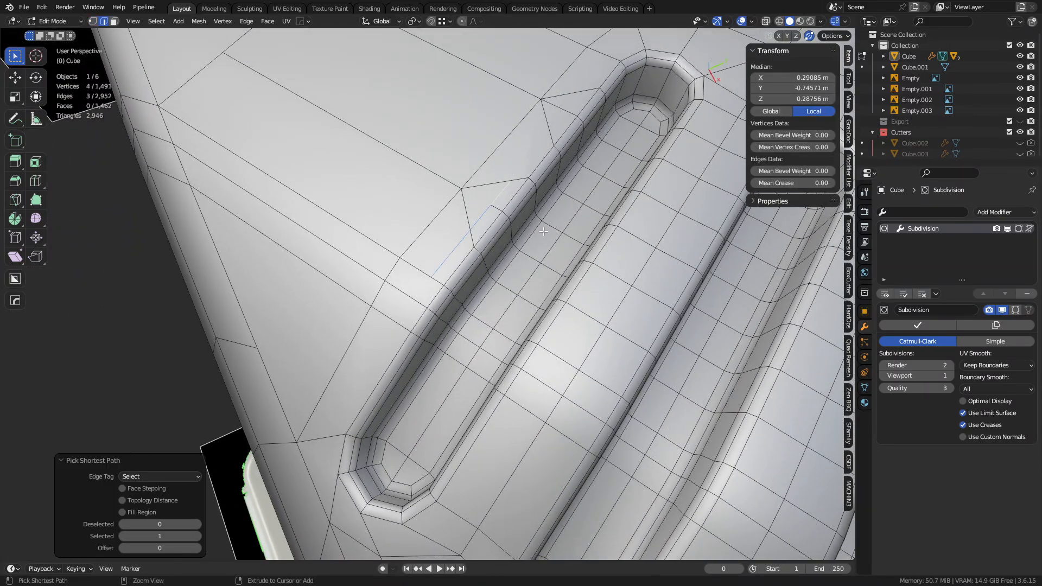
key(ctrl+x)
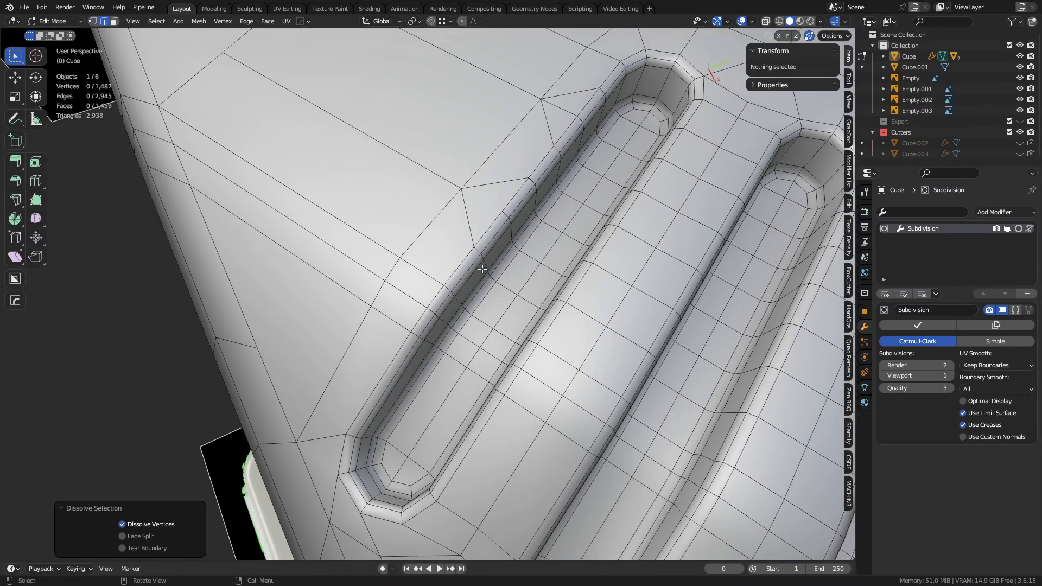
- Select the first groove's full wall face loop and grow the selection once to include its surrounding rim faces
middle_drag(482, 269, 434, 310)
key(3)
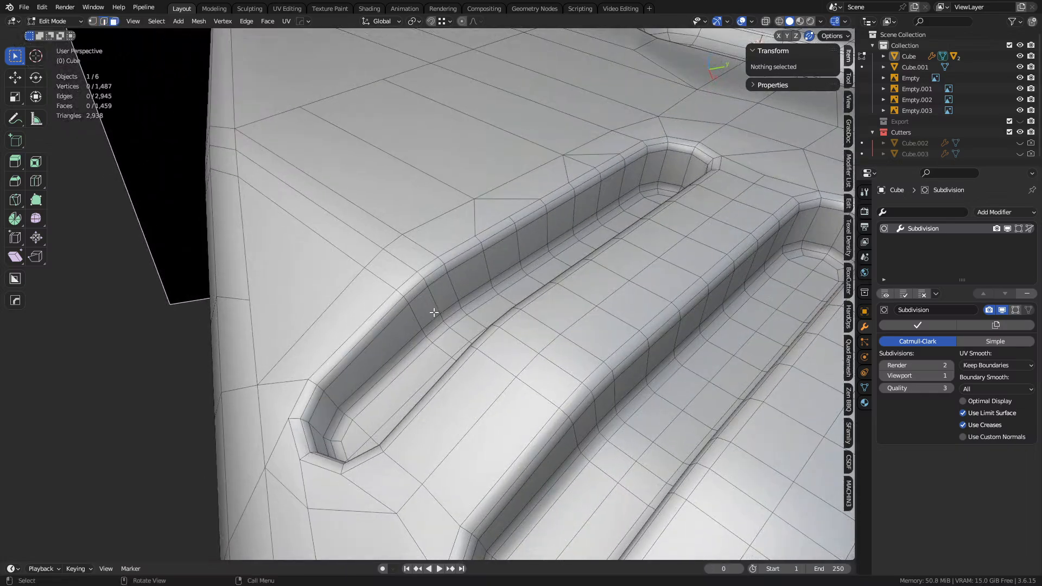
alt+click(429, 309)
middle_drag(518, 311, 574, 316)
key(ctrl+KP_Add)
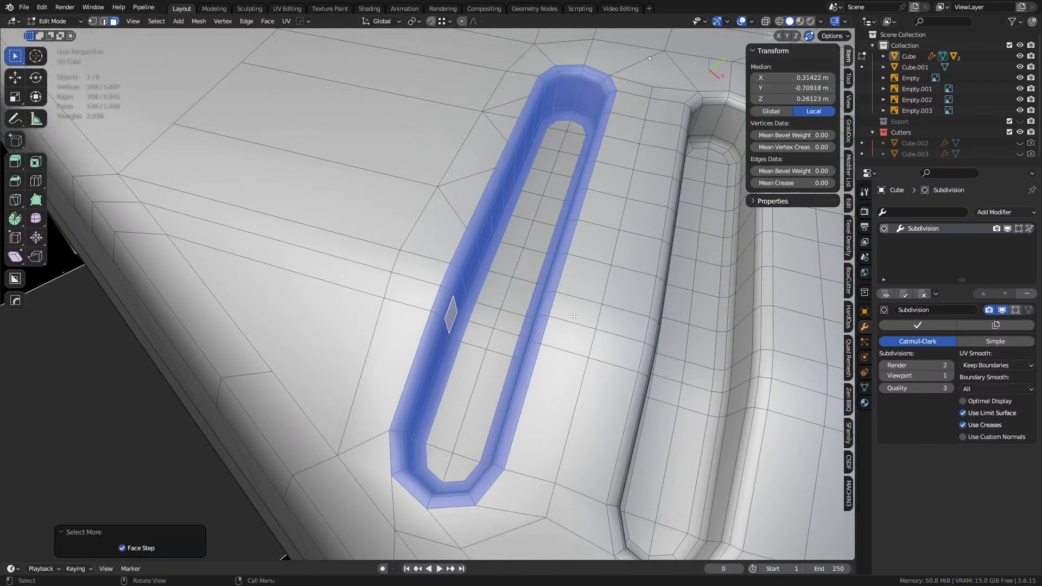
- Try to outset the selected groove faces by 0.004801 m with Edge Rail on, undoing and restarting the inset
scroll(574, 316, up, 5)
key(i)
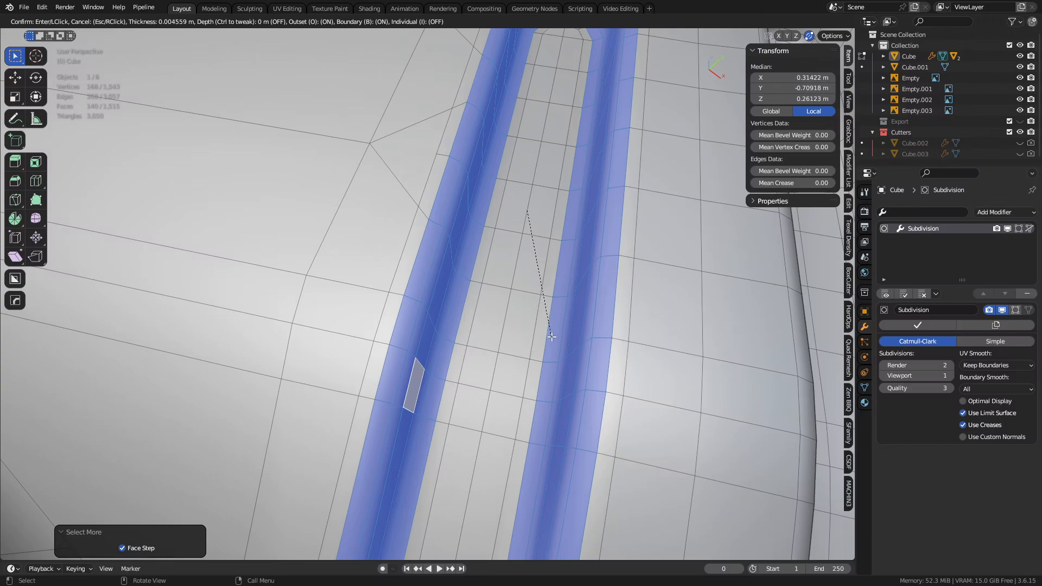
click(552, 337)
scroll(551, 336, down, 2)
scroll(552, 336, down, 2)
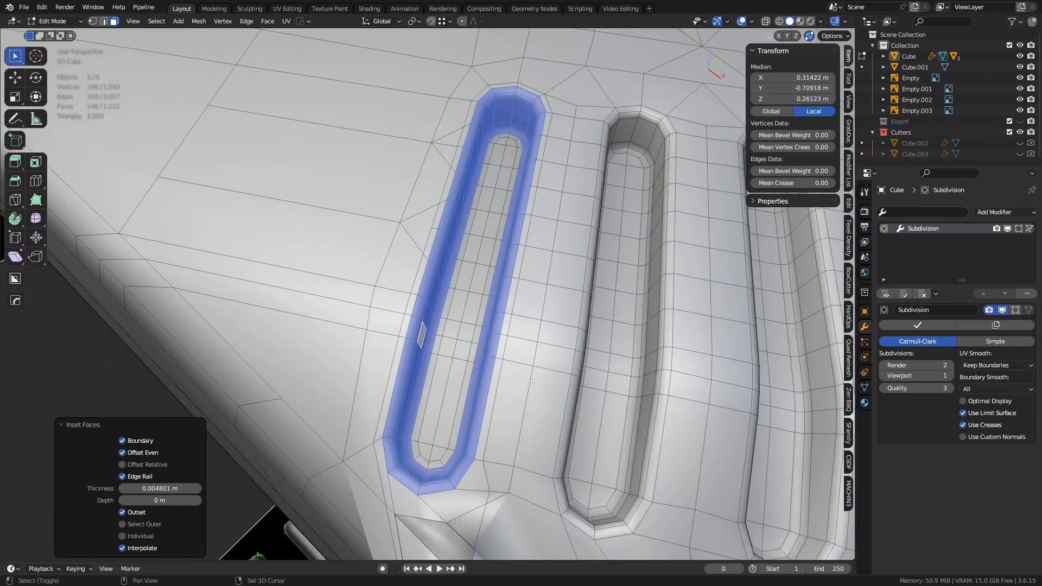
shift+middle_drag(552, 336, 571, 164)
key(ctrl+z)
key(i)
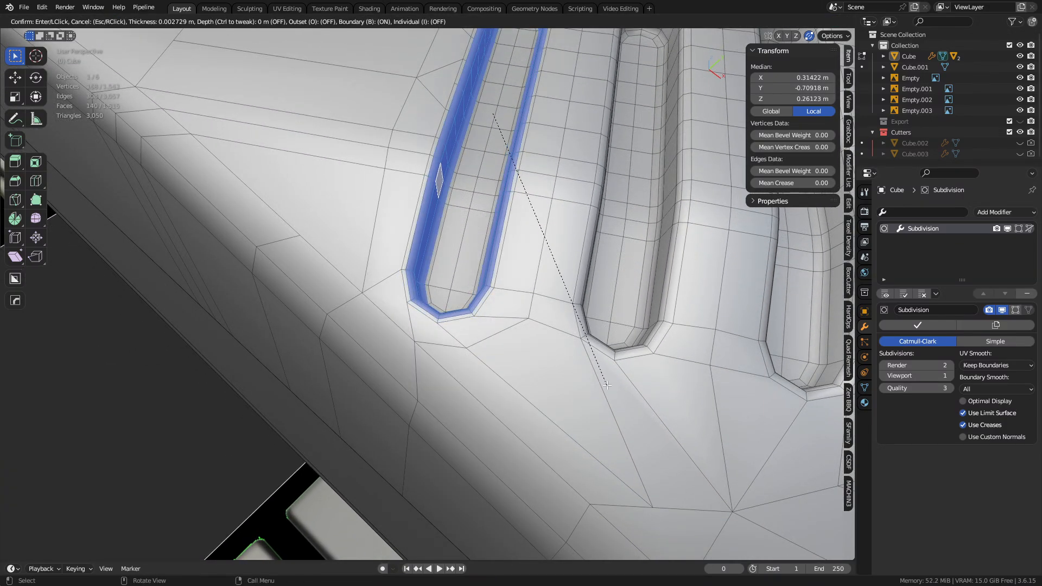
key(Escape)
- Inset the selected groove faces outward with a thickness of 0.003409 m, Outset on and Edge Rail off
key(i)
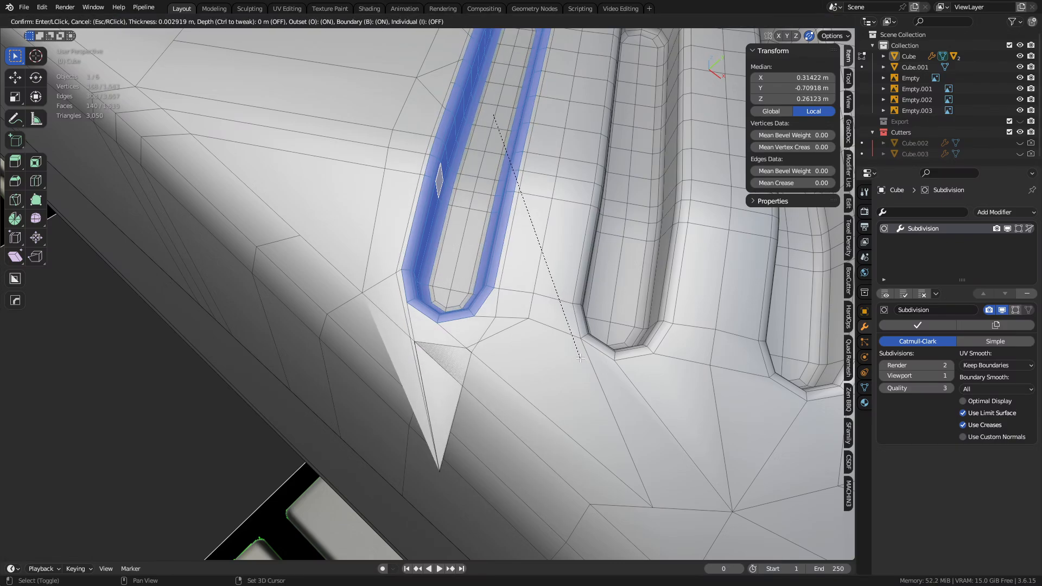
click(556, 377)
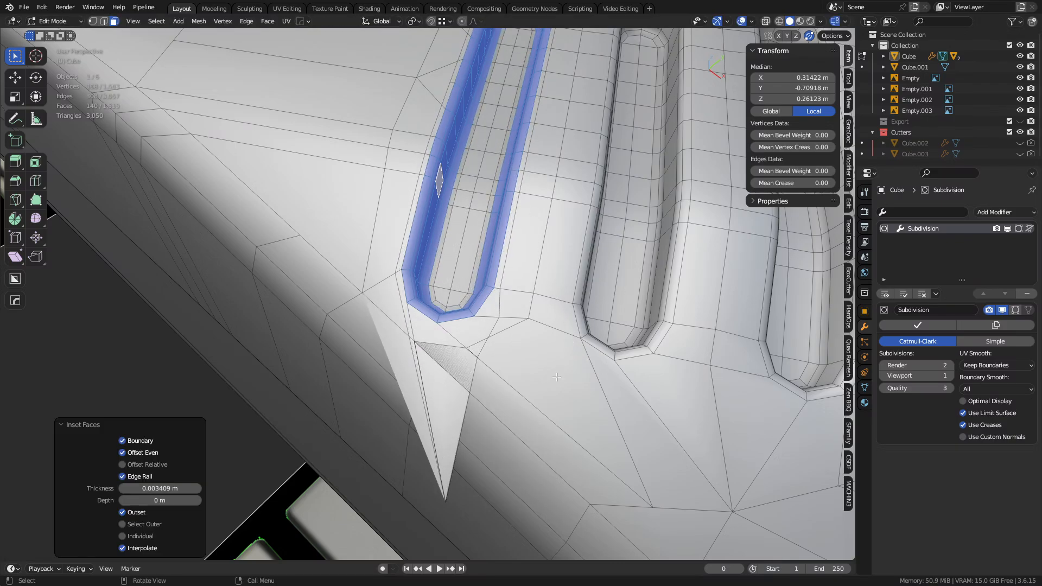
click(138, 476)
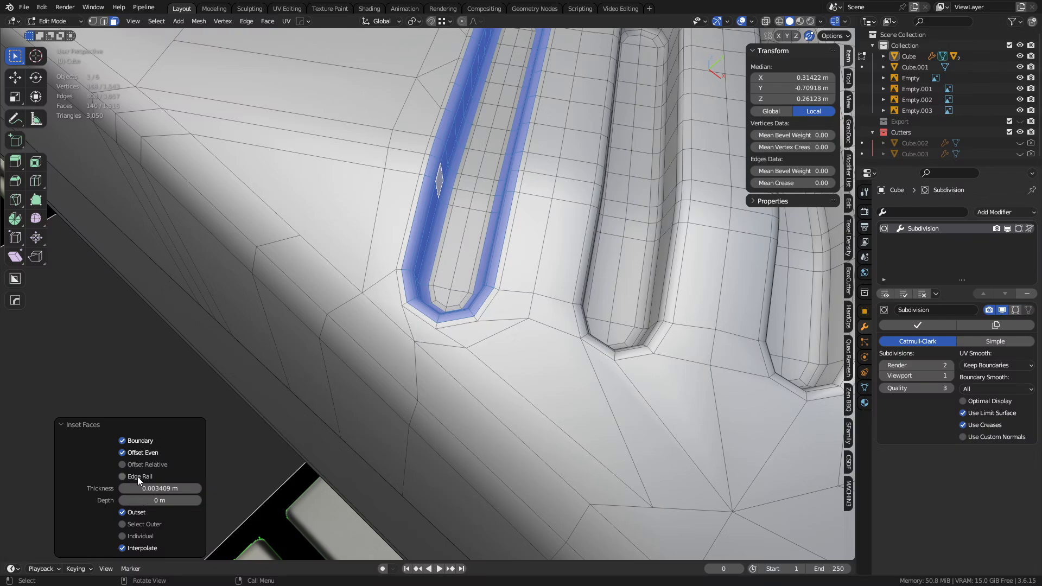
click(138, 476)
click(138, 477)
click(138, 477)
click(138, 476)
- Inspect the subdivided speaker grooves in Object Mode with the wireframe and then with the wireframe display turned off
middle_drag(444, 241, 450, 285)
key(ctrl+Tab)
click(441, 287)
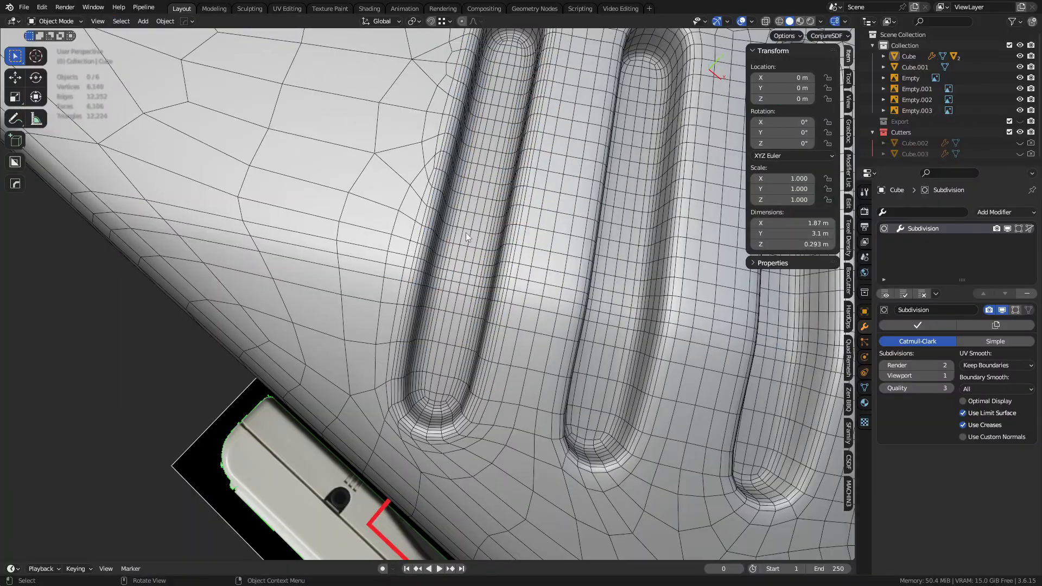
scroll(462, 152, up, 2)
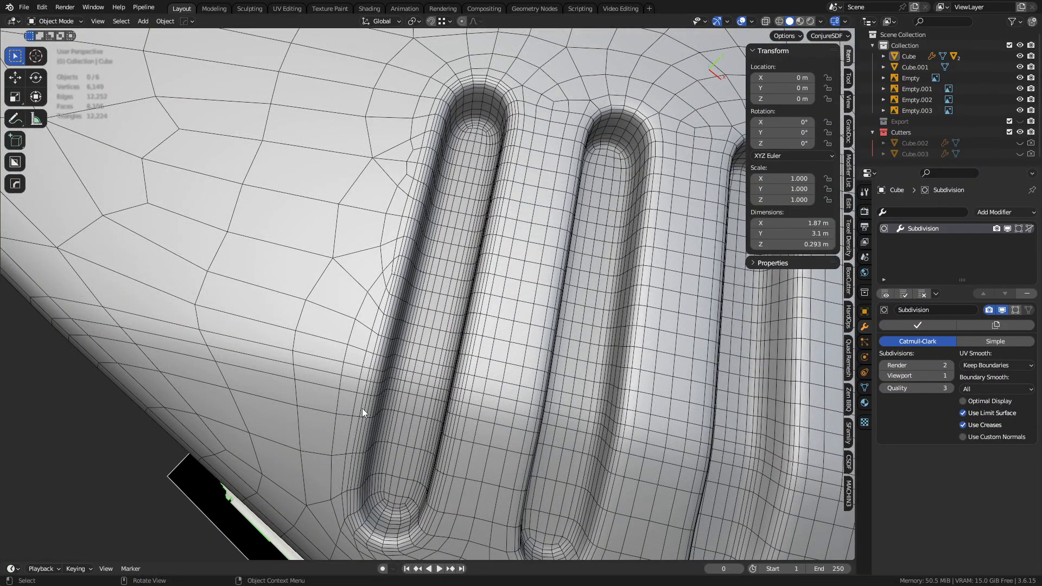
shift+middle_drag(343, 483, 329, 242)
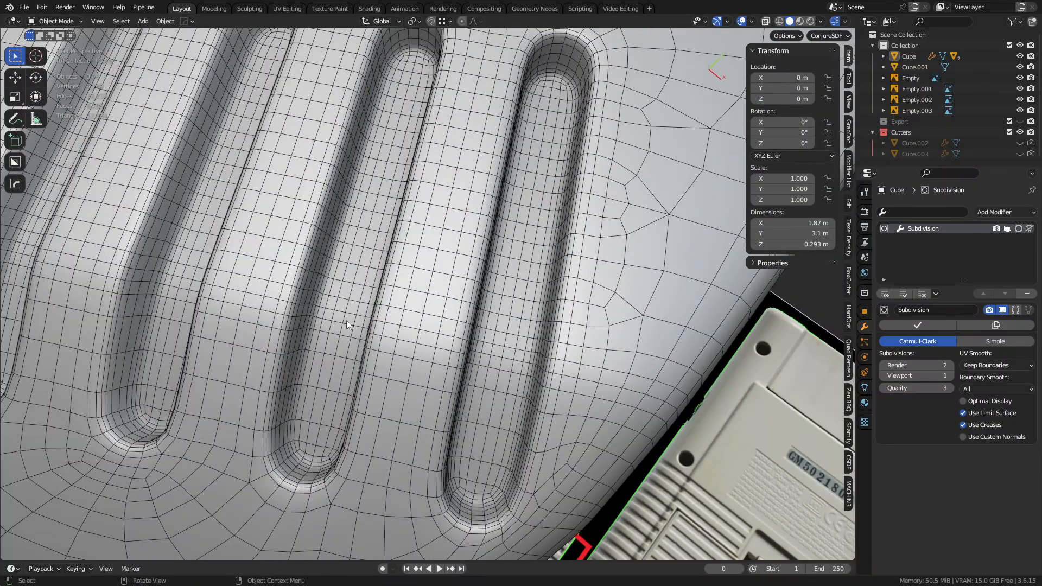
shift+middle_drag(347, 321, 759, 348)
middle_drag(265, 220, 233, 213)
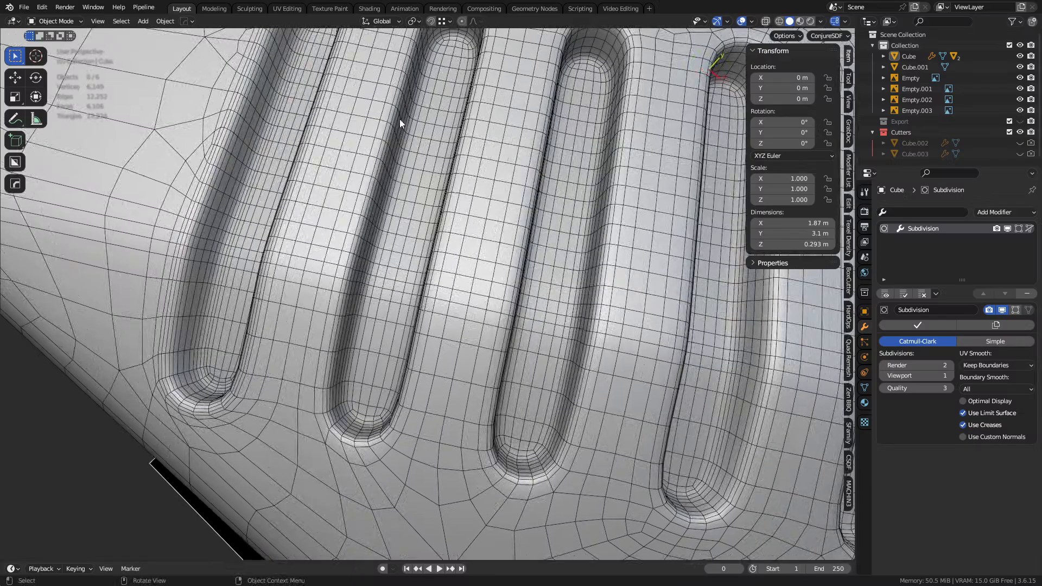
shift+middle_drag(596, 352, 461, 305)
key(shift+alt+z)
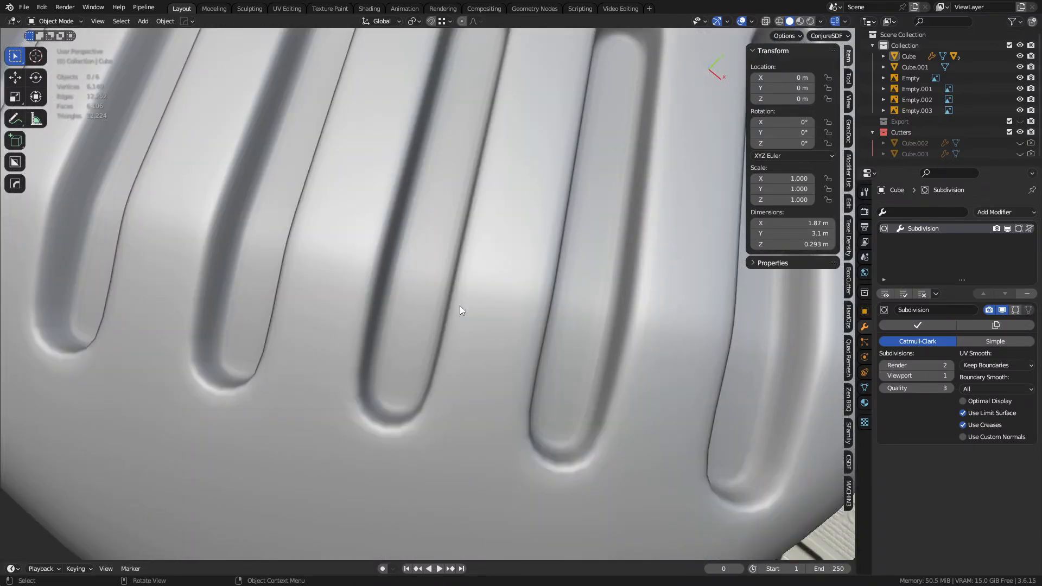
shift+middle_drag(607, 336, 368, 304)
- In Edit Mode, select the wall face loop of the groove at the other end of the row and grow the selection
key(Tab)
click(450, 305)
middle_drag(515, 341, 552, 273)
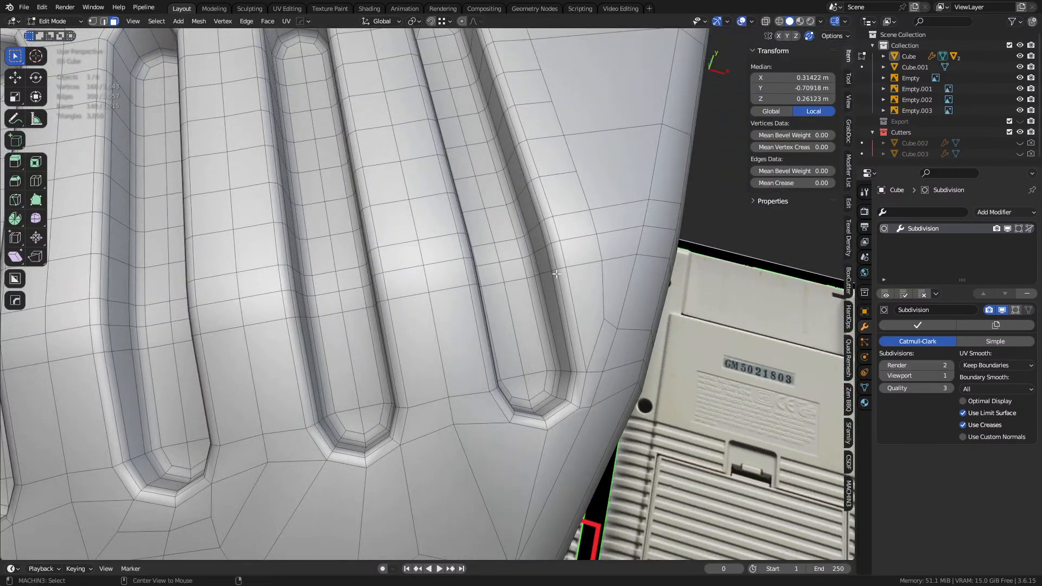
alt+click(548, 271)
key(ctrl+KP_Add)
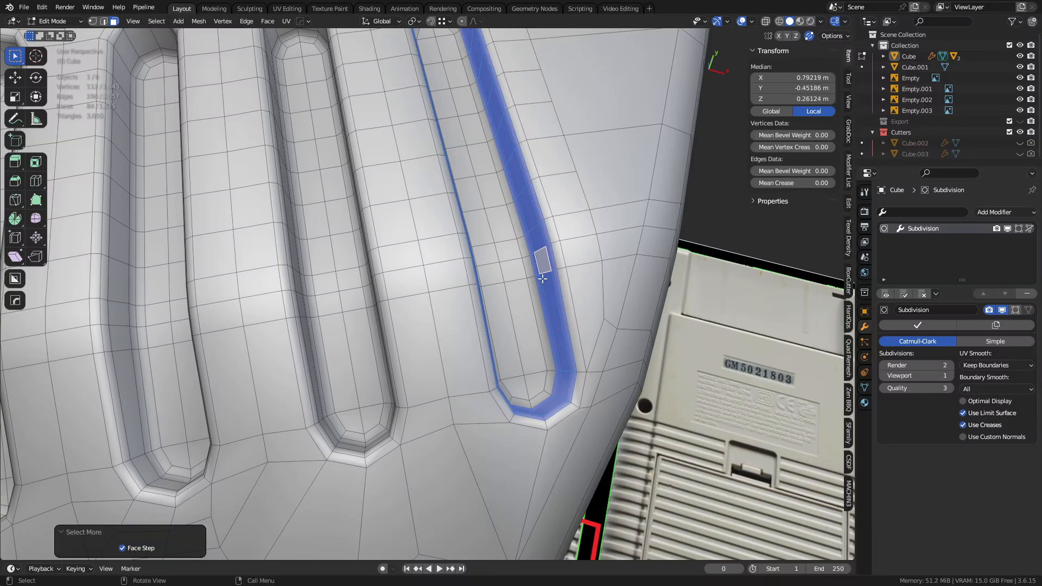
- Merge three neighbouring vertices at their centre on the outer edge line beside the last groove, nearer its lower end
middle_drag(542, 279, 413, 345)
key(1)
click(448, 342)
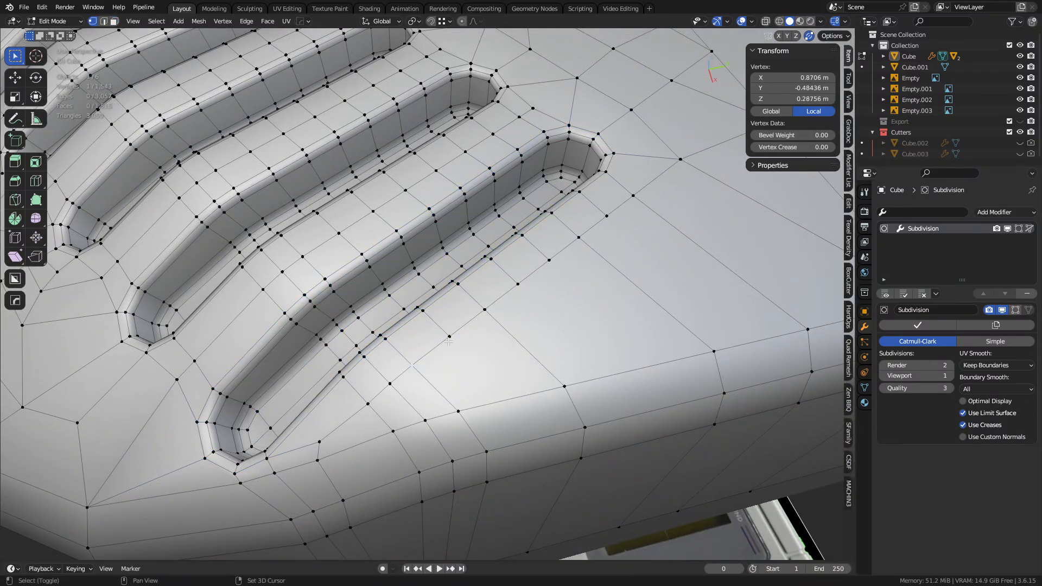
shift+click(485, 309)
middle_drag(485, 310, 437, 375)
scroll(456, 377, up, 3)
shift+middle_drag(437, 374, 445, 345)
key(alt+a)
click(327, 324)
shift+click(366, 314)
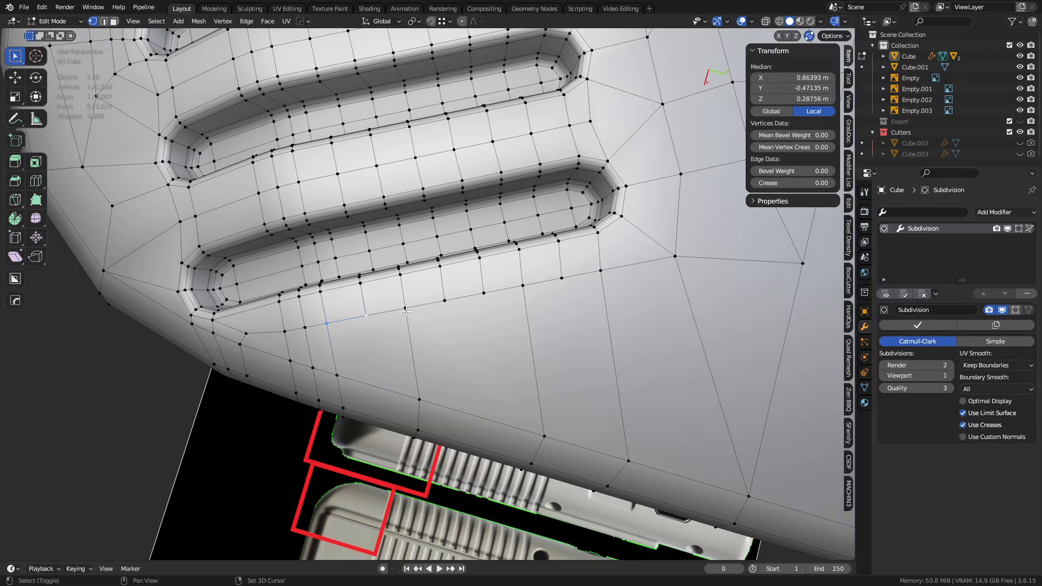
click(364, 319)
shift+click(406, 309)
shift+click(444, 301)
key(shift+1)
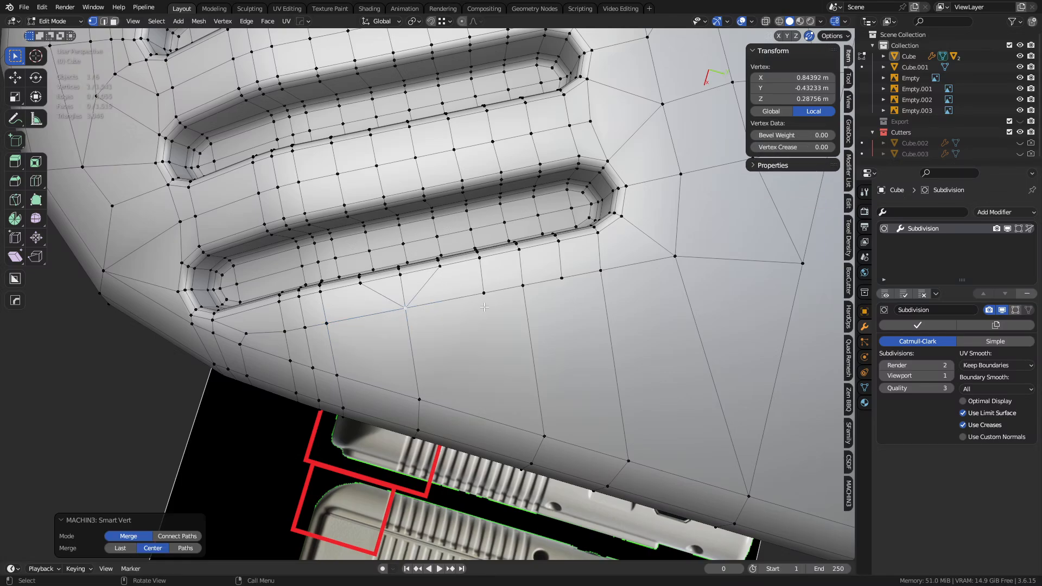
- Merge the next three neighbouring vertices at their centre on the same edge line, nearer the groove's rounded upper end
click(484, 295)
shift+click(523, 285)
shift+click(562, 278)
key(shift+1)
- Dissolve the two middle edges connecting the merged vertices to the last groove's rim
key(2)
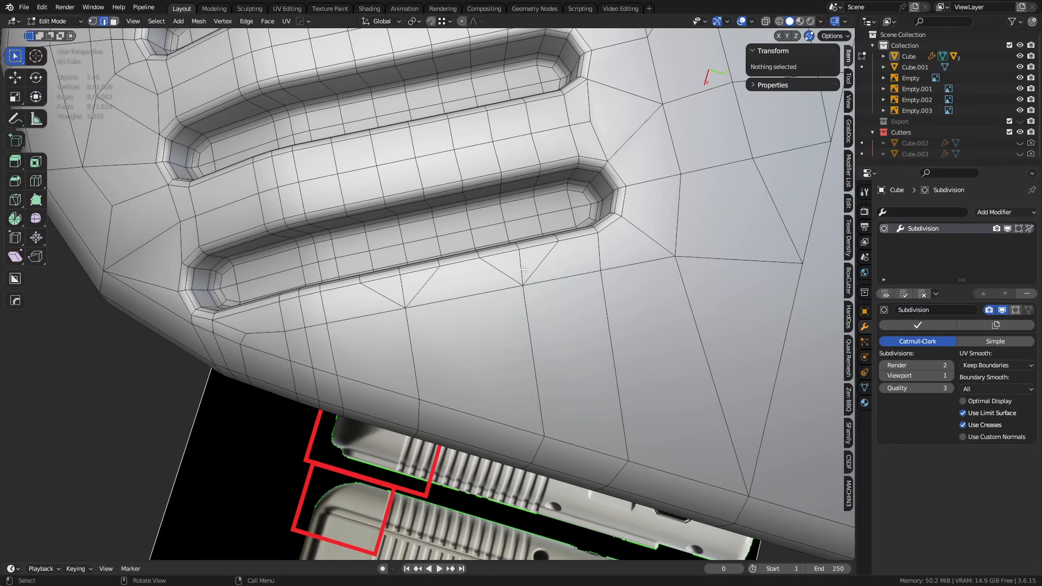
click(521, 268)
shift+click(404, 293)
key(ctrl+x)
- Select the last groove's wall and rim faces and inset them outward by 0.003707 m with Edge Rail off
middle_drag(409, 293, 451, 247)
key(3)
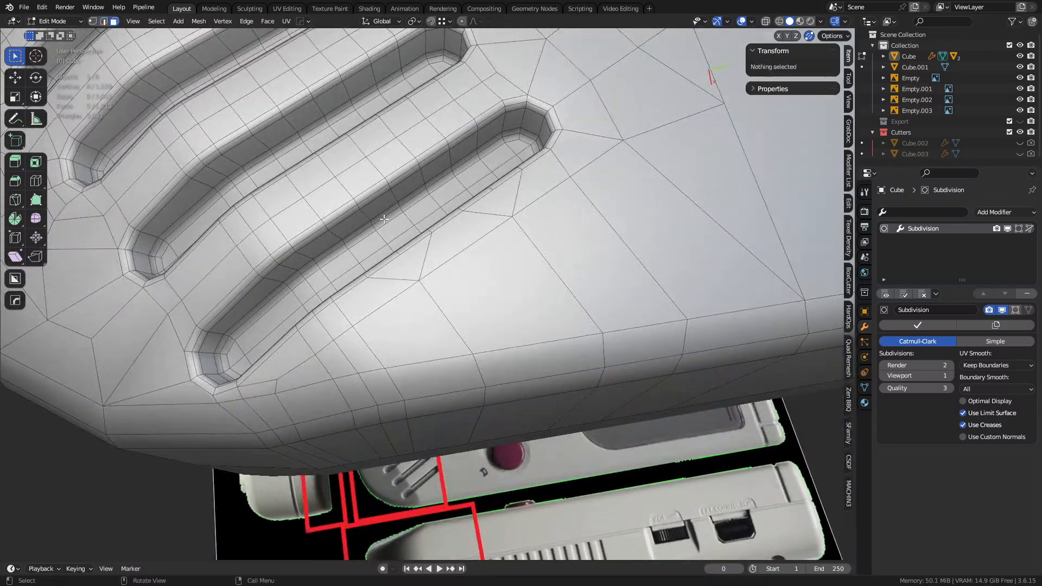
alt+click(368, 214)
key(ctrl+KP_Add)
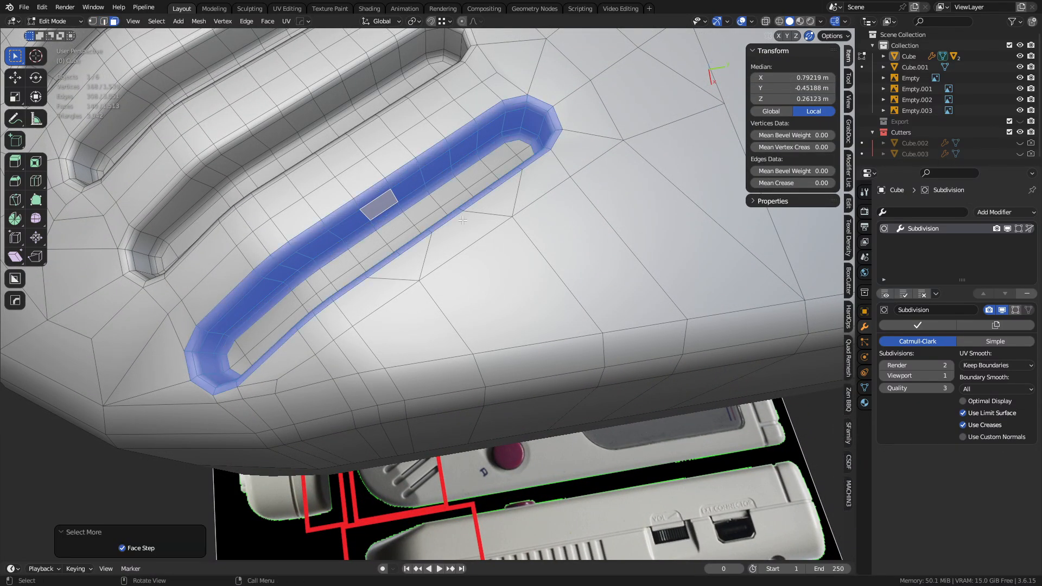
middle_drag(529, 317, 511, 307)
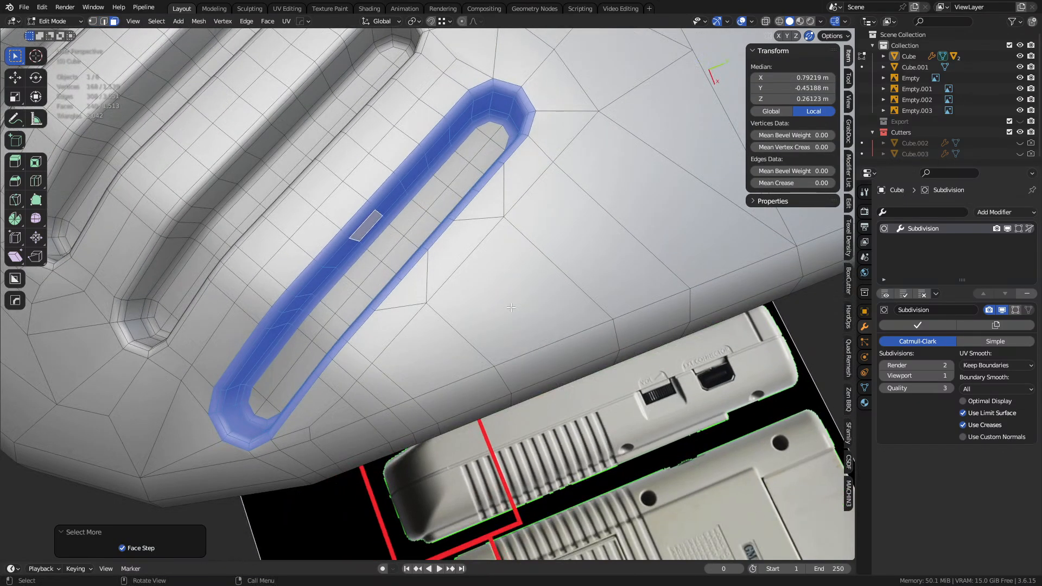
key(i)
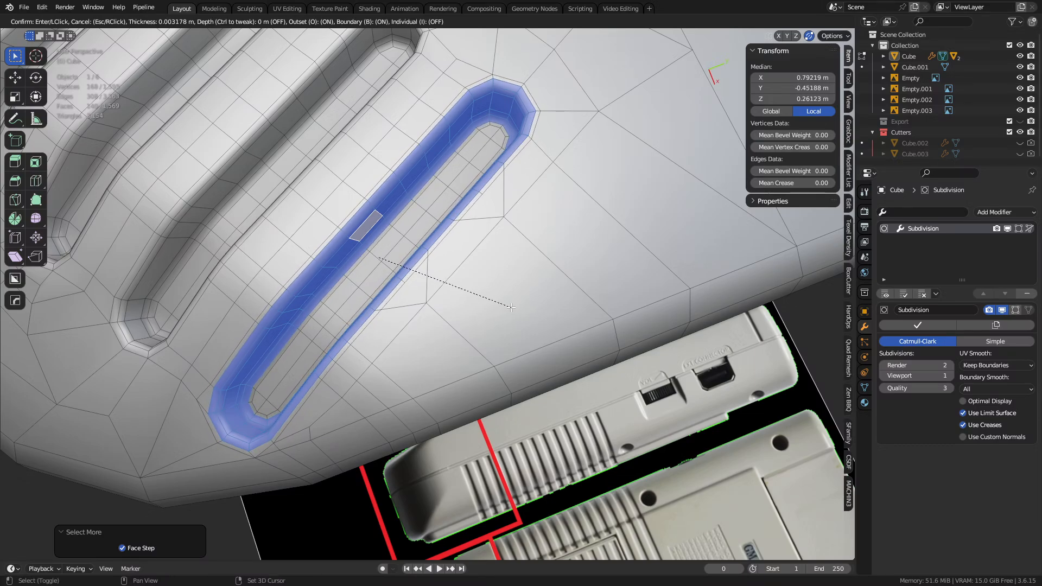
click(504, 306)
click(140, 475)
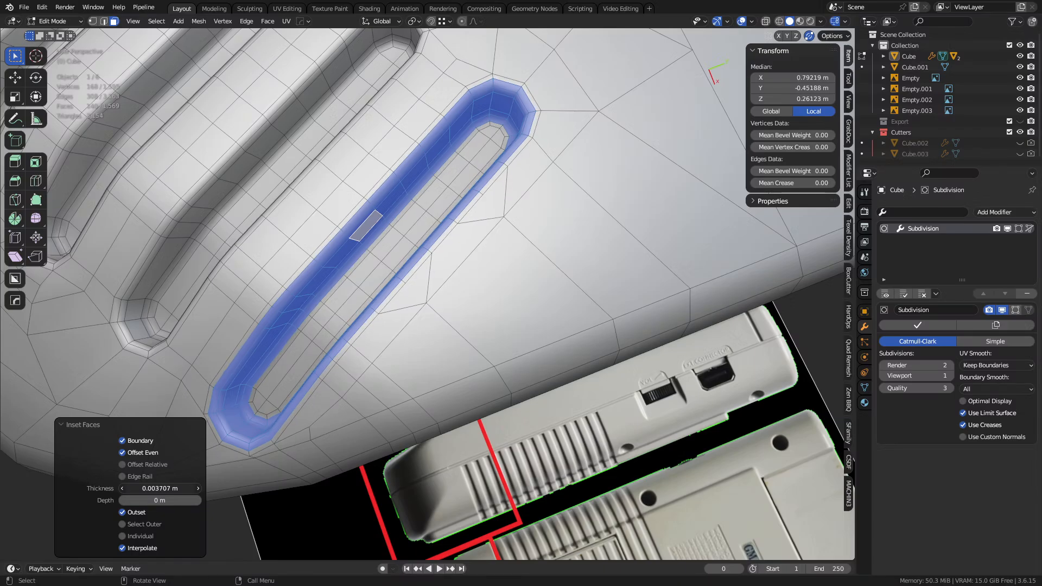
- Inspect the smoothed speaker grooves and button slots in Object Mode with the body deselected
key(ctrl+Tab)
click(366, 366)
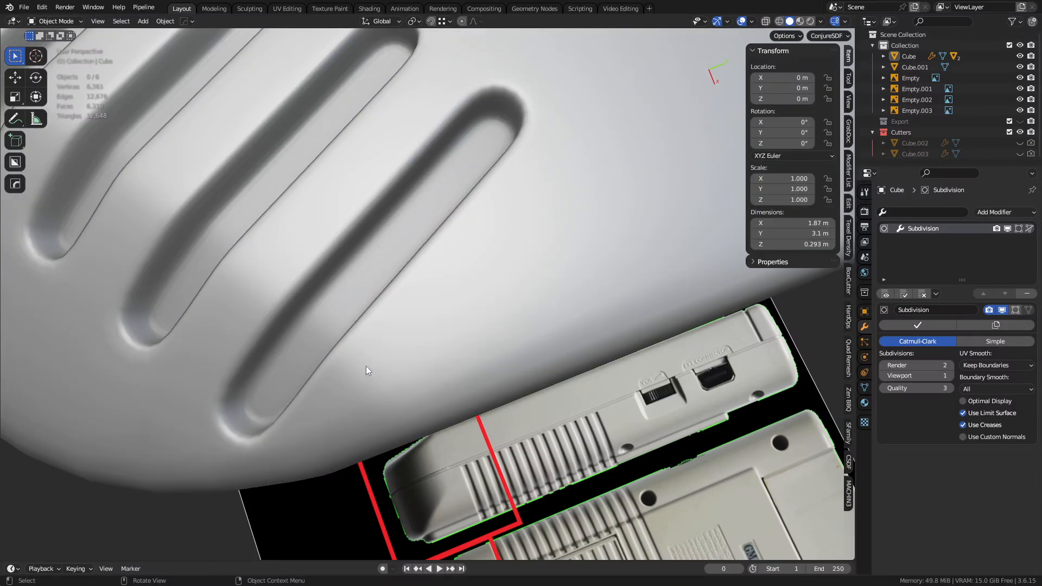
key(shift+w)
key(a)
key(alt+a)
key(shift+w)
scroll(358, 367, down, 7)
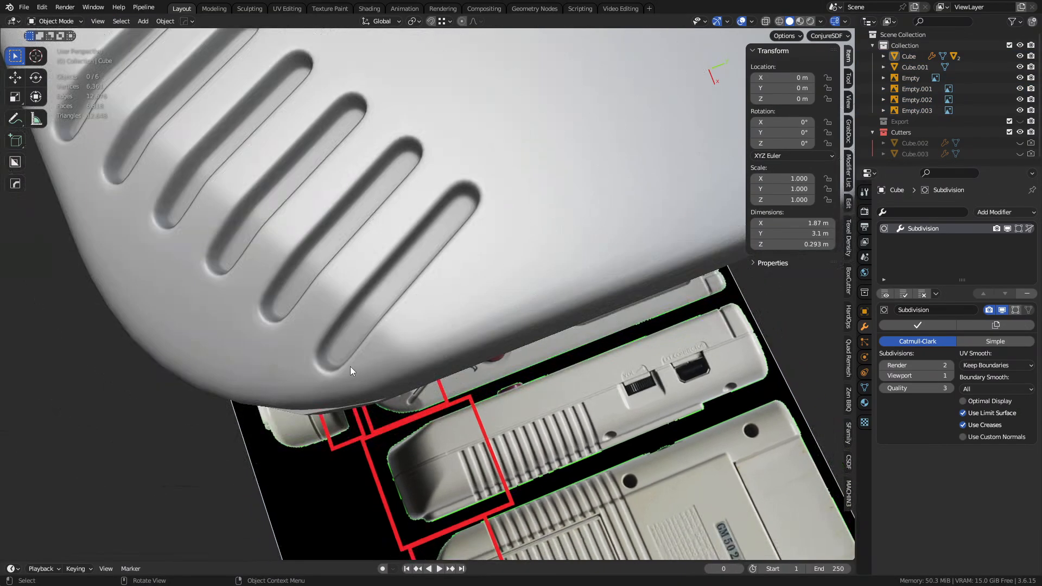
shift+middle_drag(337, 306, 418, 340)
shift+middle_drag(301, 182, 448, 272)
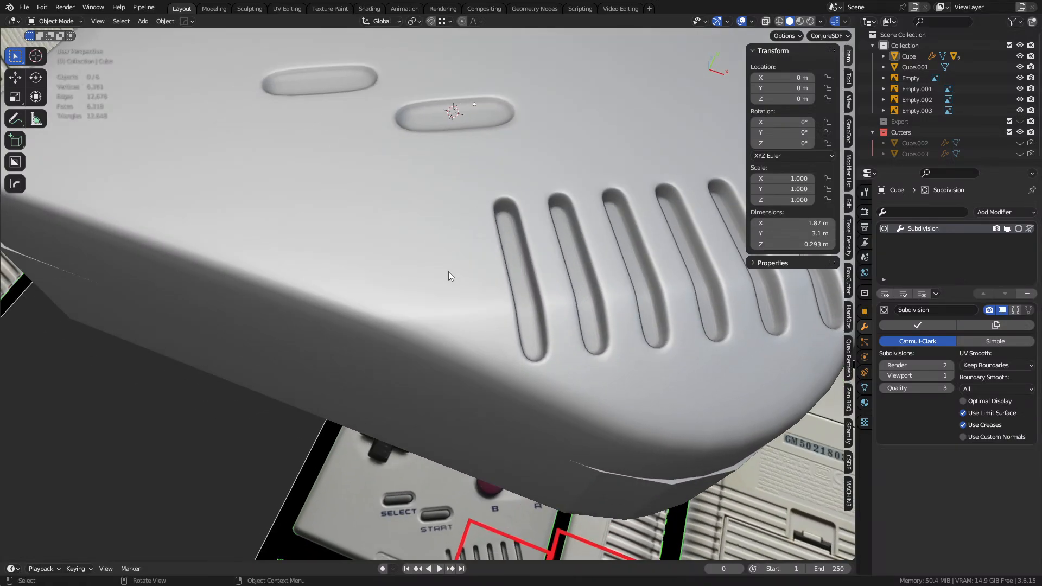
- Start a knife cut on the body's front between the slots and first groove, branching to the inner edge and down the side wall
click(402, 324)
key(Tab)
middle_drag(544, 362, 487, 313)
key(k)
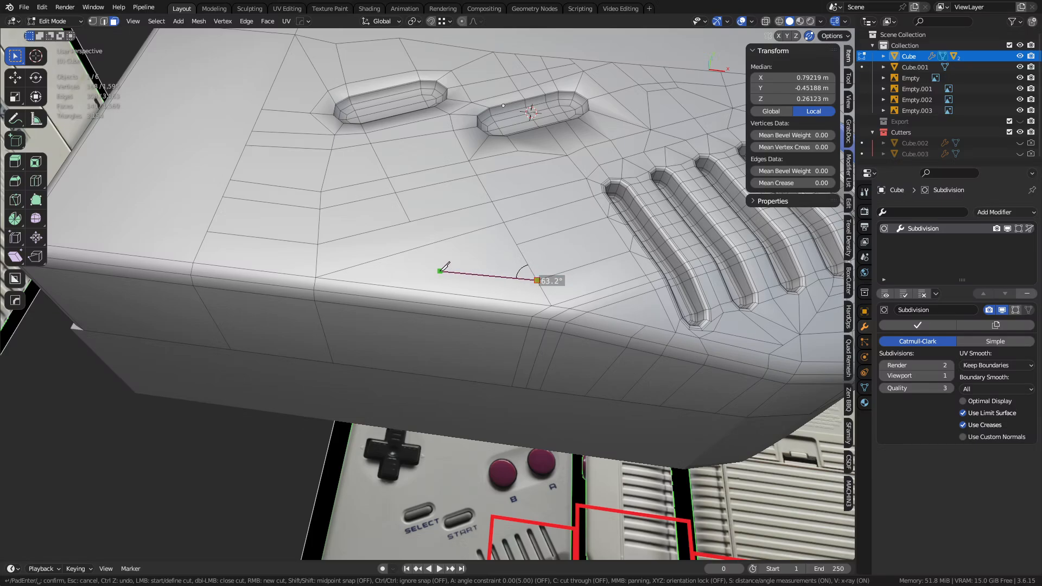
click(439, 271)
click(424, 246)
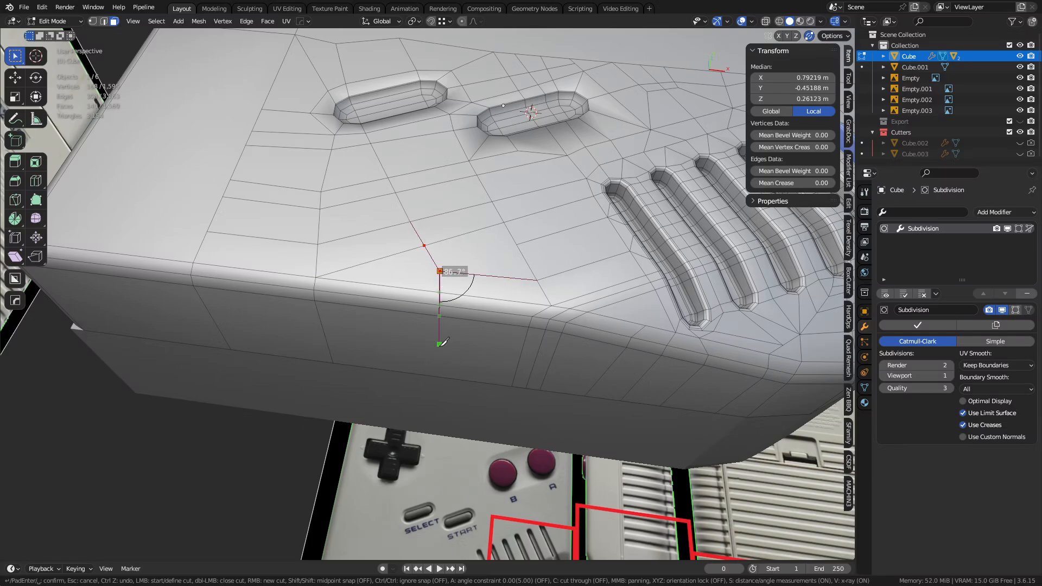
click(432, 376)
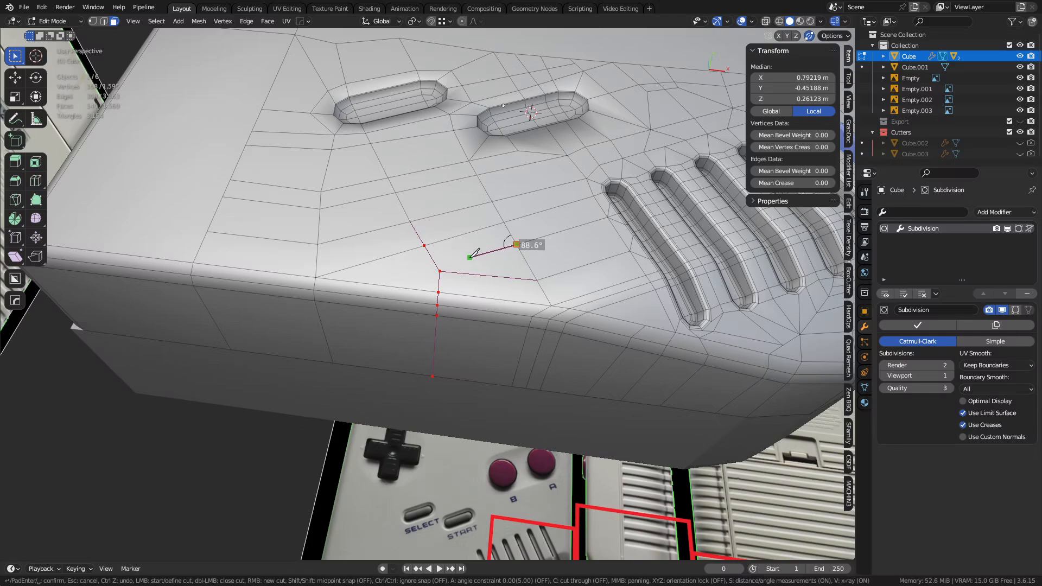
- Complete the knife cut with a branch beside the junction and a line running up toward the button slot farther from the grooves
click(482, 251)
click(417, 122)
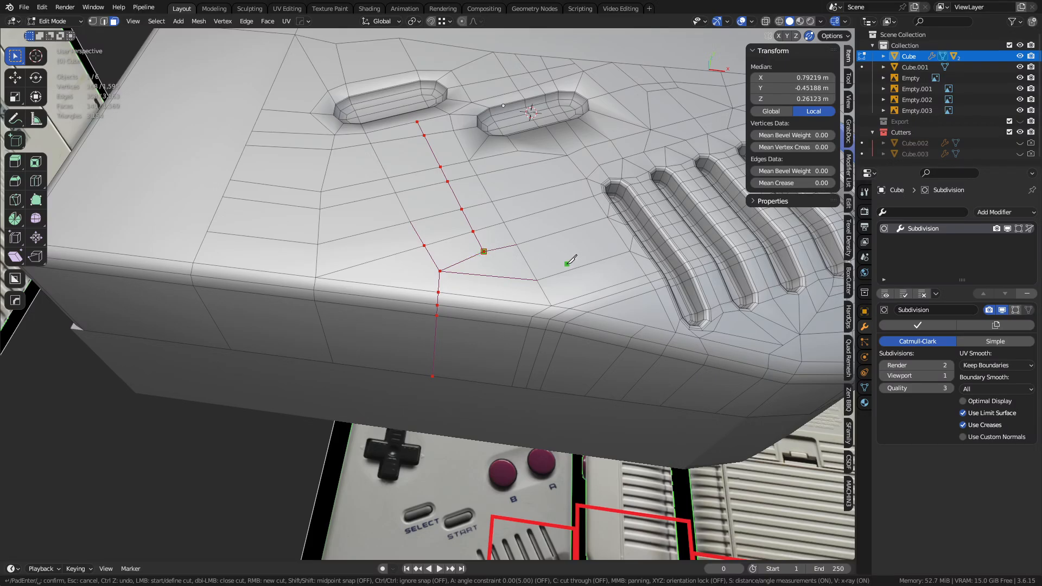
key(Return)
- Knife-cut a straight line across the button slot farther from the grooves, continuing the new edge to the slot's opposite outer edge
middle_drag(567, 264, 516, 301)
scroll(445, 319, up, 2)
shift+middle_drag(476, 354, 468, 277)
key(k)
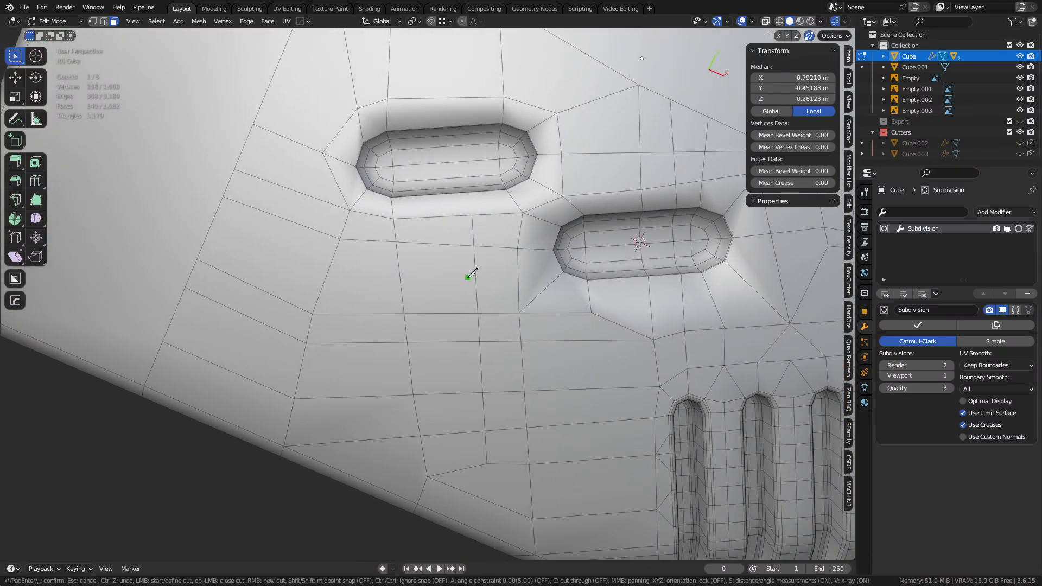
click(472, 215)
click(470, 99)
key(Return)
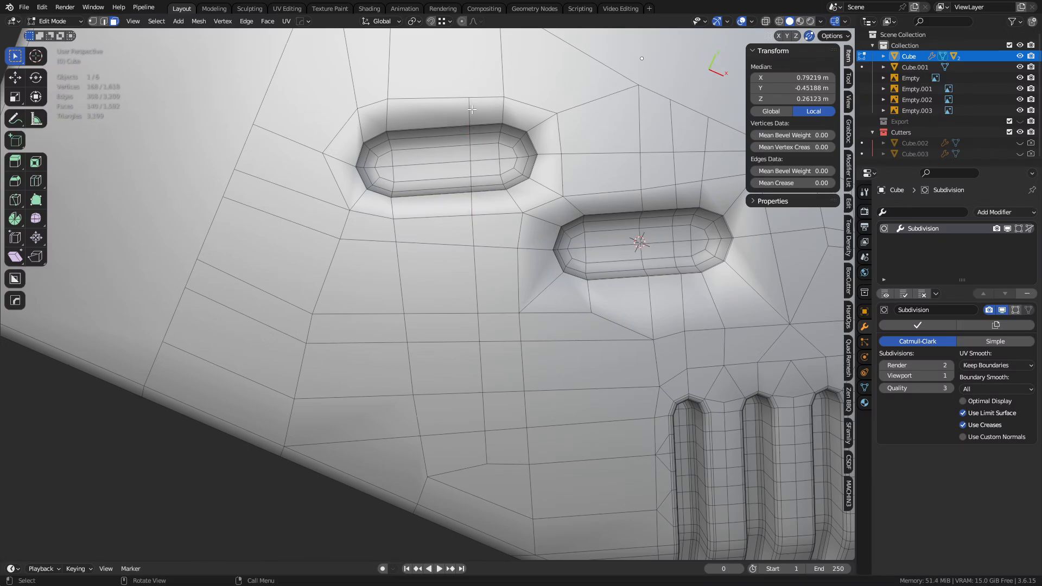
- Undo the last knife cuts through the button slot farther from the speaker grooves
key(alt+a)
middle_drag(480, 362, 456, 402)
ctrl+middle_drag(456, 347, 568, 366)
alt+click(489, 375)
key(ctrl+z)
key(ctrl+z)
key(ctrl+z)
key(ctrl+z)
key(ctrl+z)
key(ctrl+z)
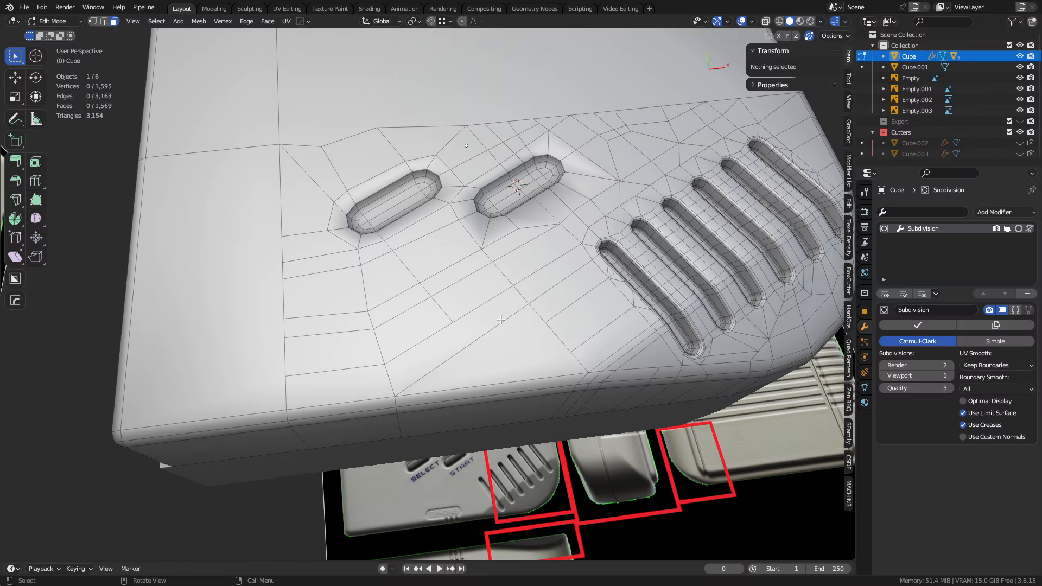
- Add a two-cut loop cut with no slide across the button slot farther from the grooves
middle_drag(500, 319, 464, 277)
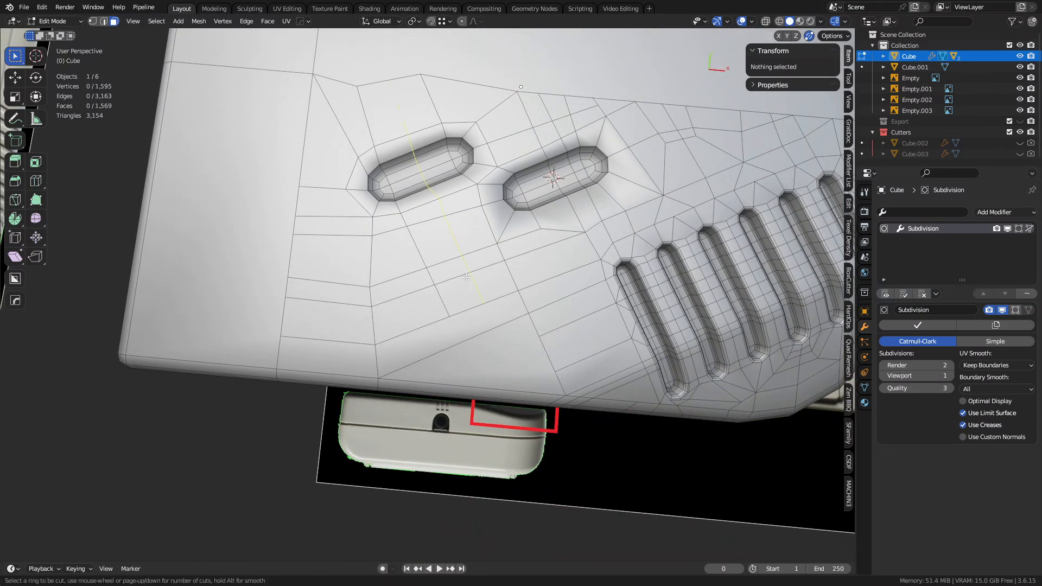
key(ctrl+r)
click(462, 277)
right_click(641, 257)
middle_drag(642, 257, 589, 261)
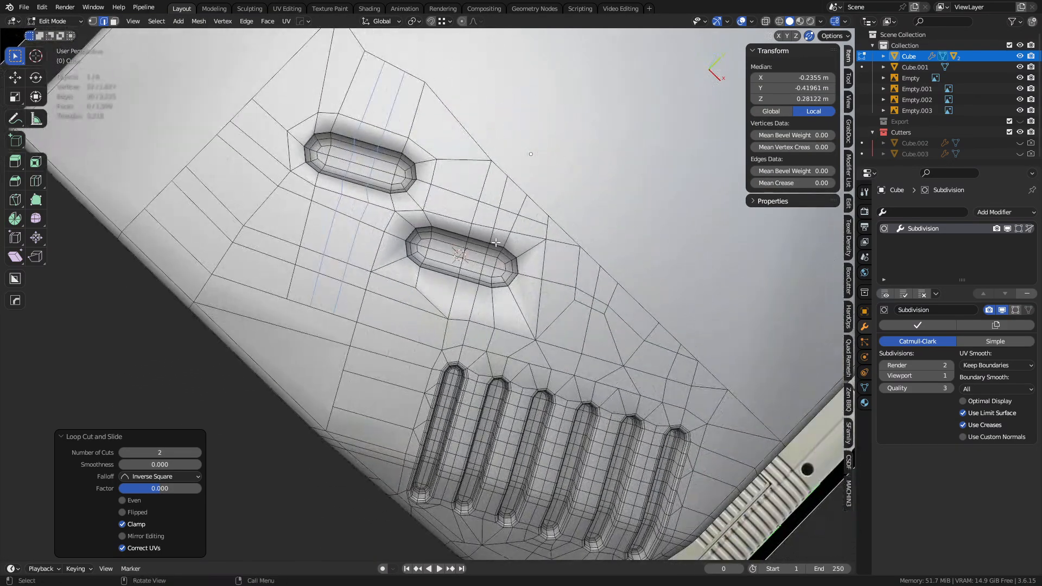
- Edge-slide the two vertex paths crossing the button slot nearer the grooves to even out their spacing
scroll(543, 266, up, 3)
key(1)
click(478, 267)
ctrl+click(500, 177)
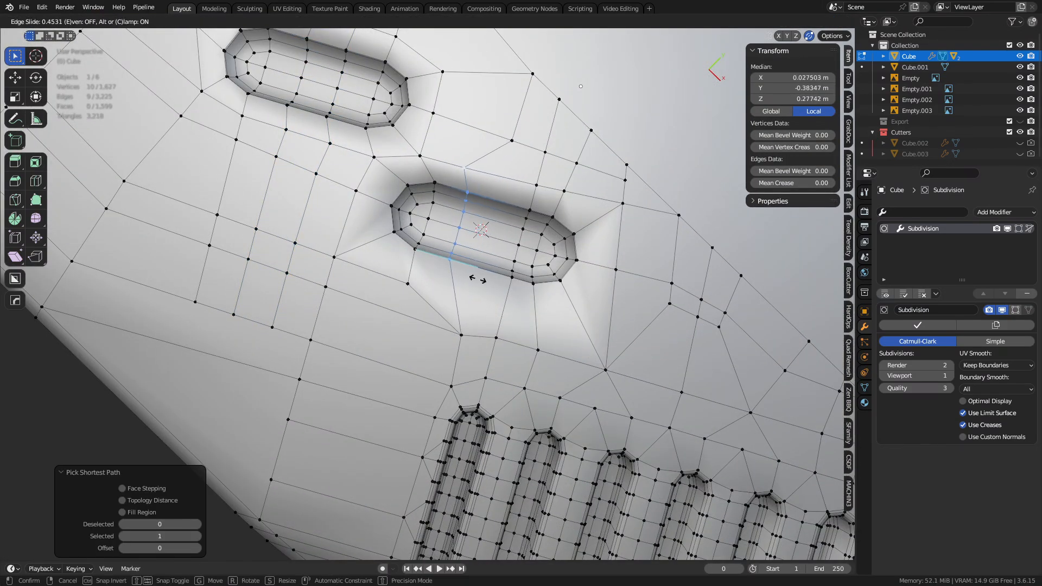
click(512, 277)
ctrl+click(535, 188)
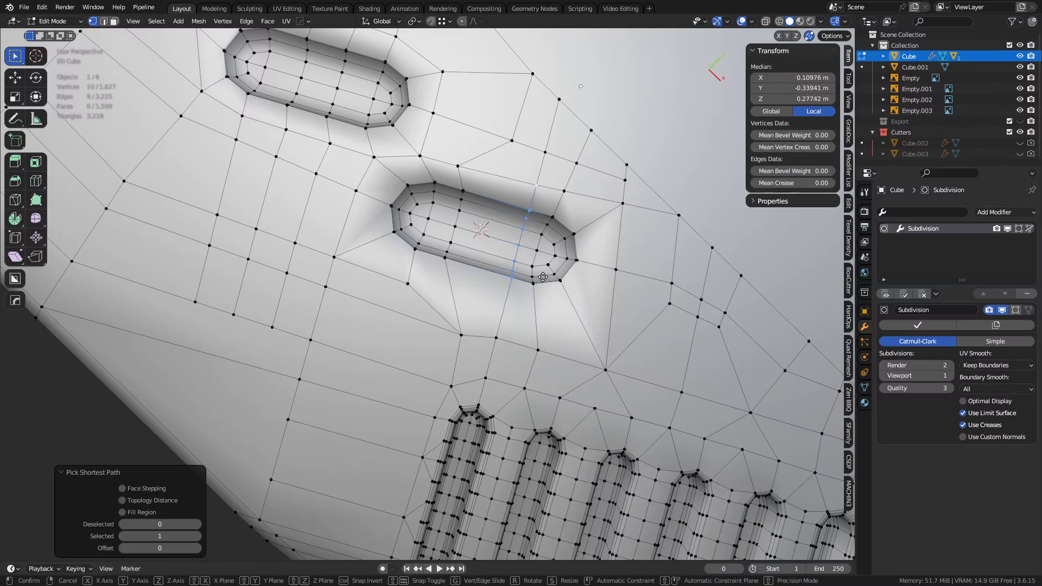
key(g)
key(g)
click(534, 276)
- Vertex-slide the outer vertices beside the slot nearer the grooves to line up with the shifted crossing edges
click(458, 167)
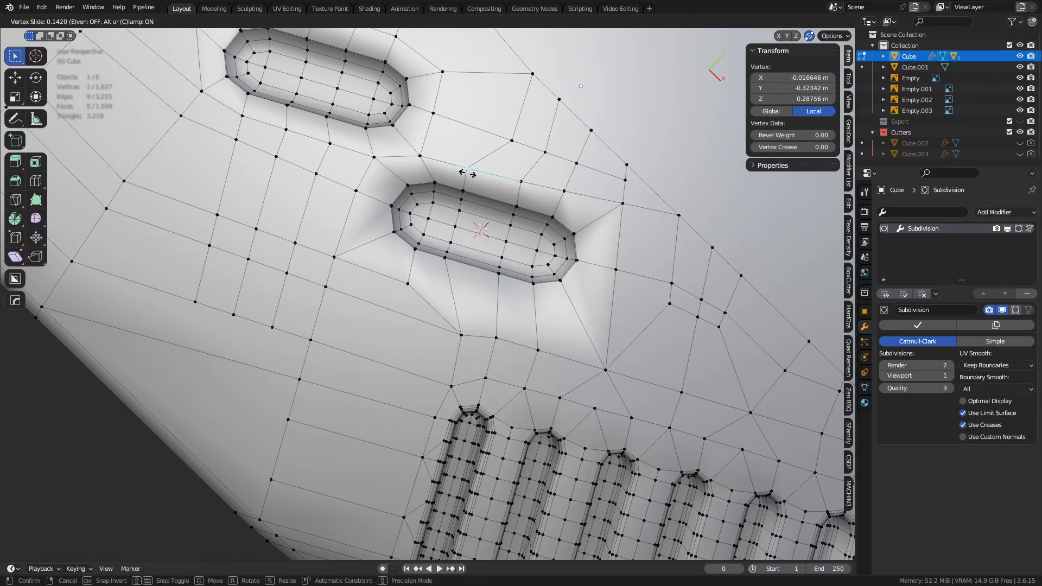
key(shift+v)
click(537, 151)
click(536, 151)
key(shift+v)
click(524, 145)
- Knife-cut three lines continuing the farther slot's edge loops across the front to the rounded edge and down the side wall
shift+middle_drag(358, 418, 369, 247)
scroll(435, 355, down, 2)
key(2)
key(1)
key(k)
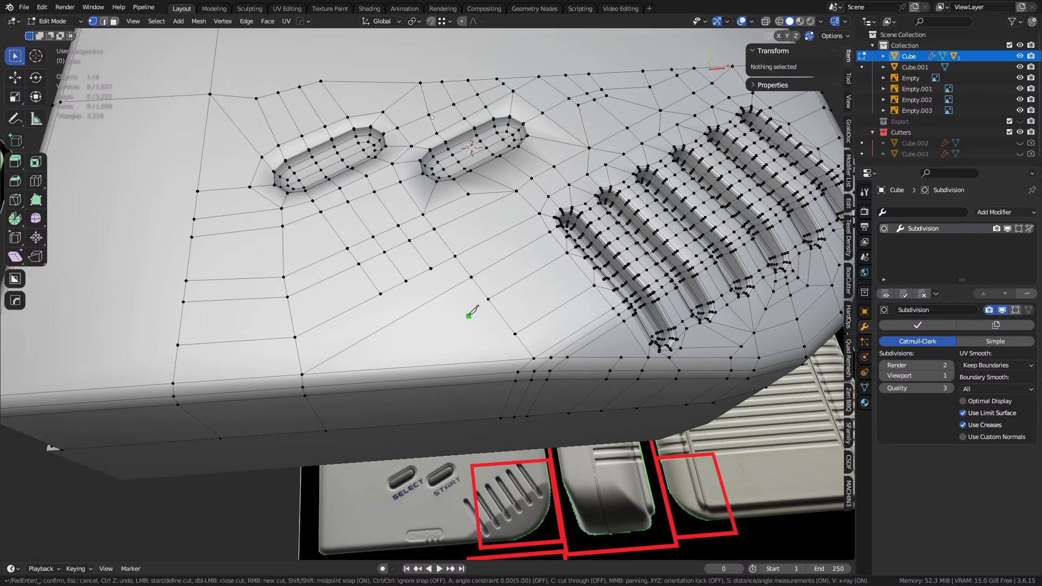
shift+middle_drag(469, 316, 444, 252)
click(354, 225)
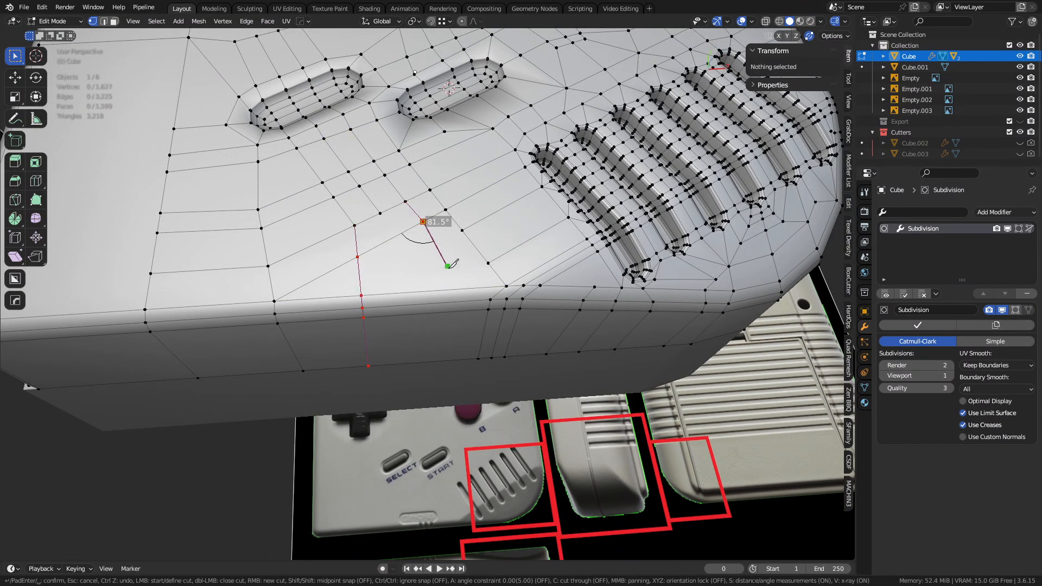
click(453, 289)
click(454, 360)
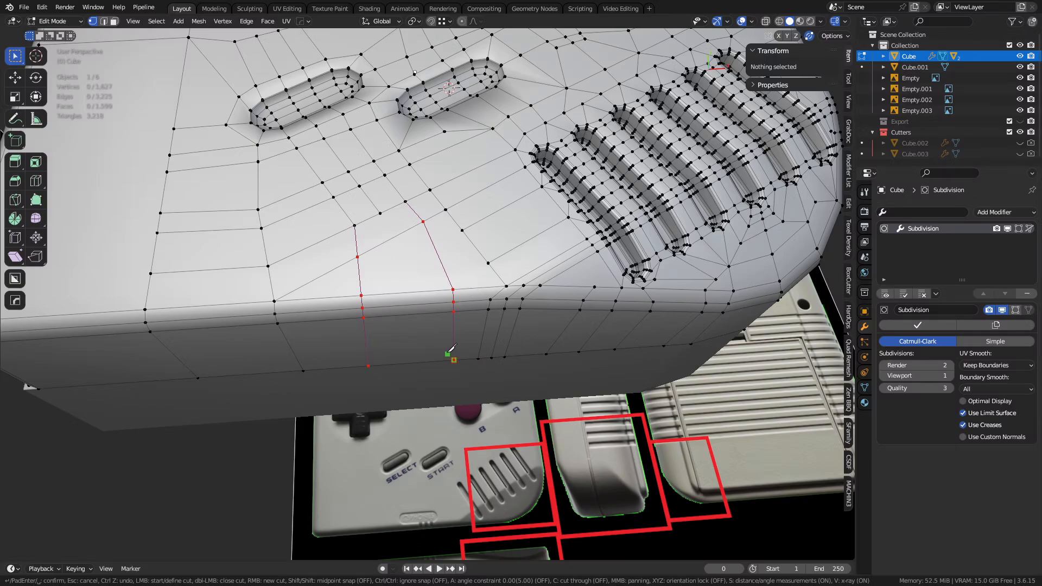
click(380, 212)
click(405, 292)
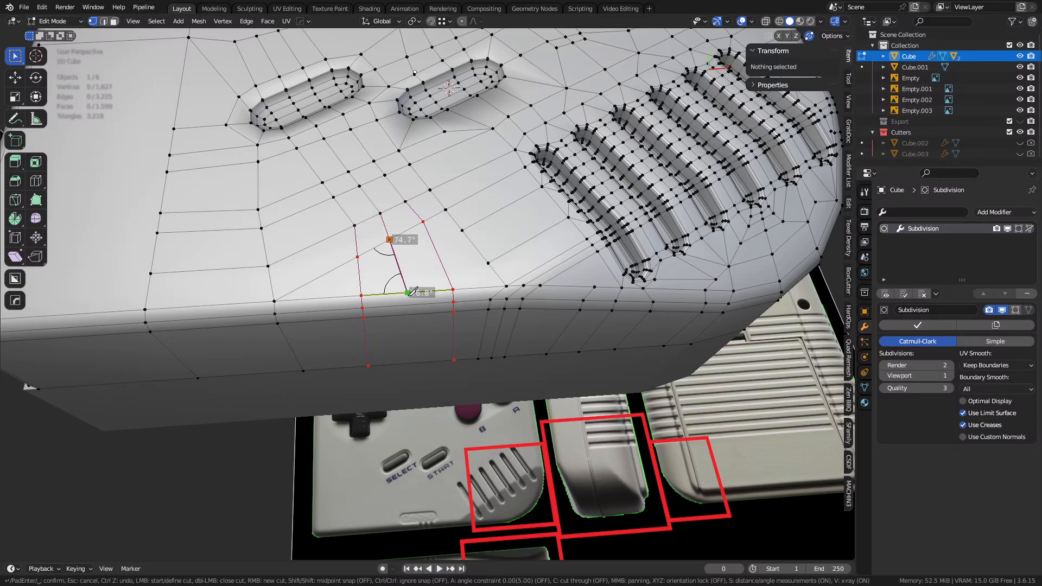
click(409, 363)
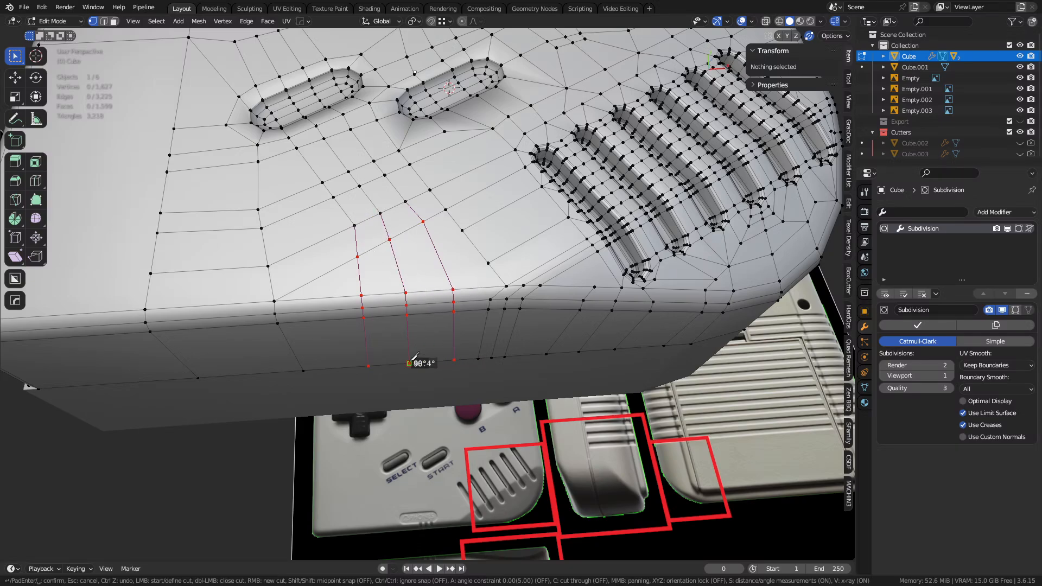
- Add a crossing knife cut joining the three new lines to the neighbouring vertex on the groove side, and apply the cuts
click(488, 263)
click(360, 278)
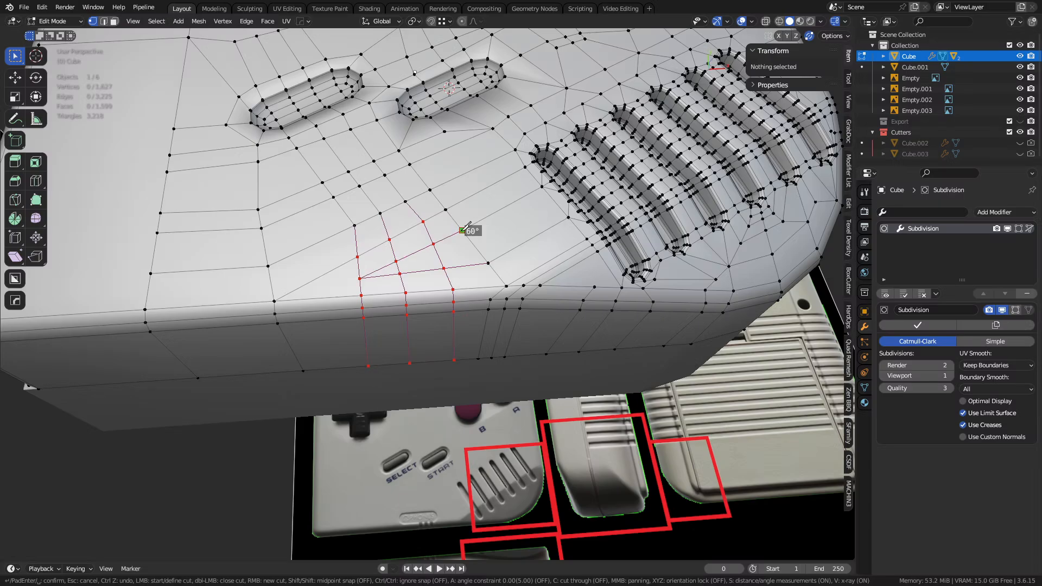
key(Return)
key(Tab)
key(Tab)
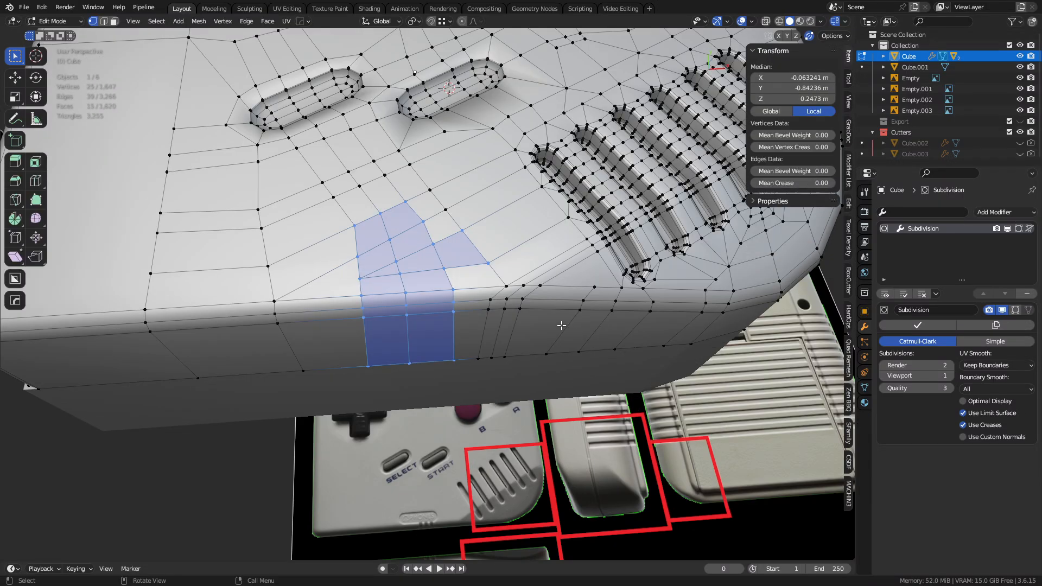
key(alt+a)
key(3)
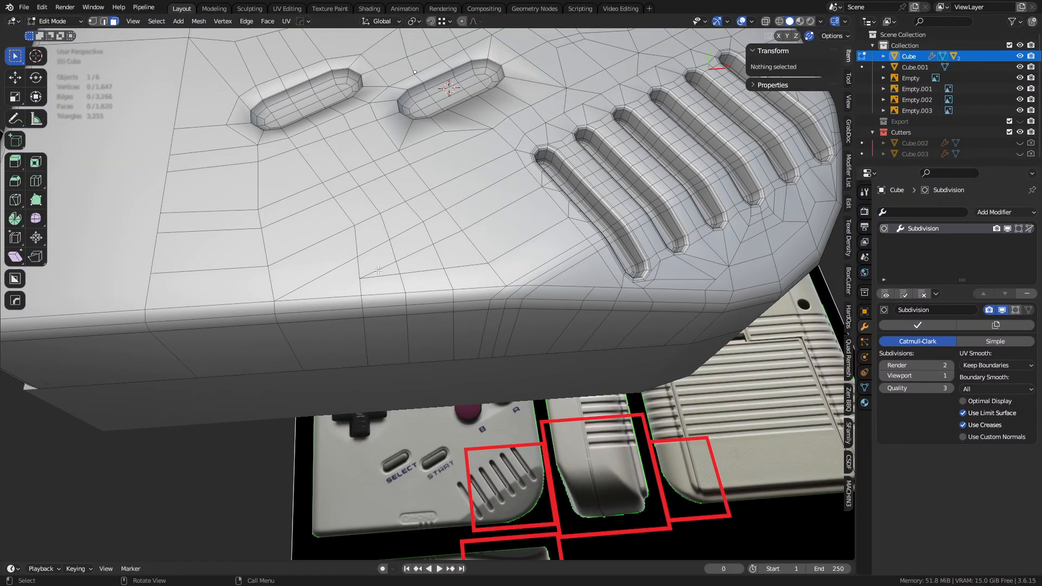
click(389, 272)
middle_drag(427, 259, 347, 300)
key(1)
scroll(390, 291, up, 4)
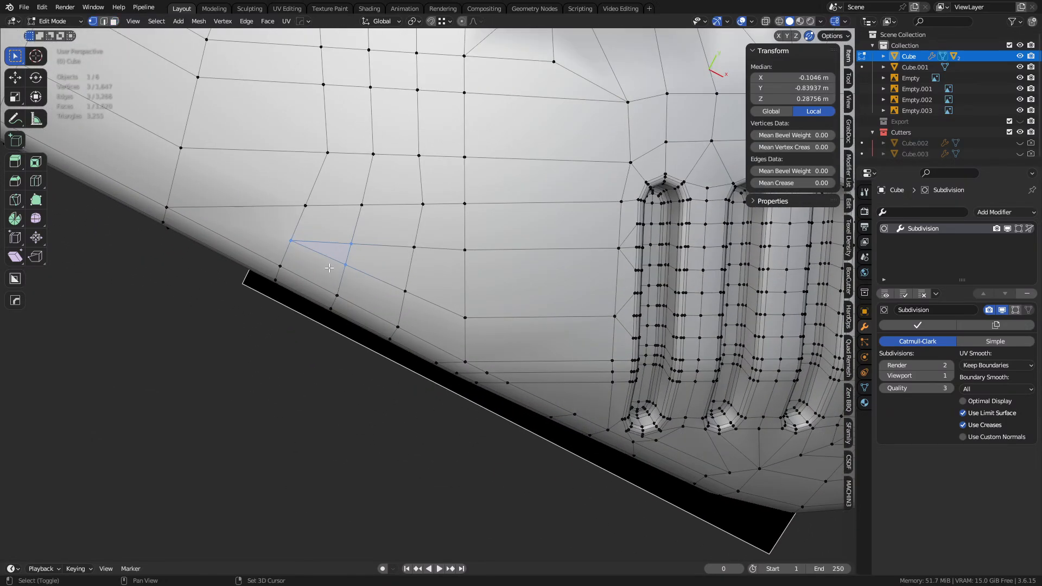
key(k)
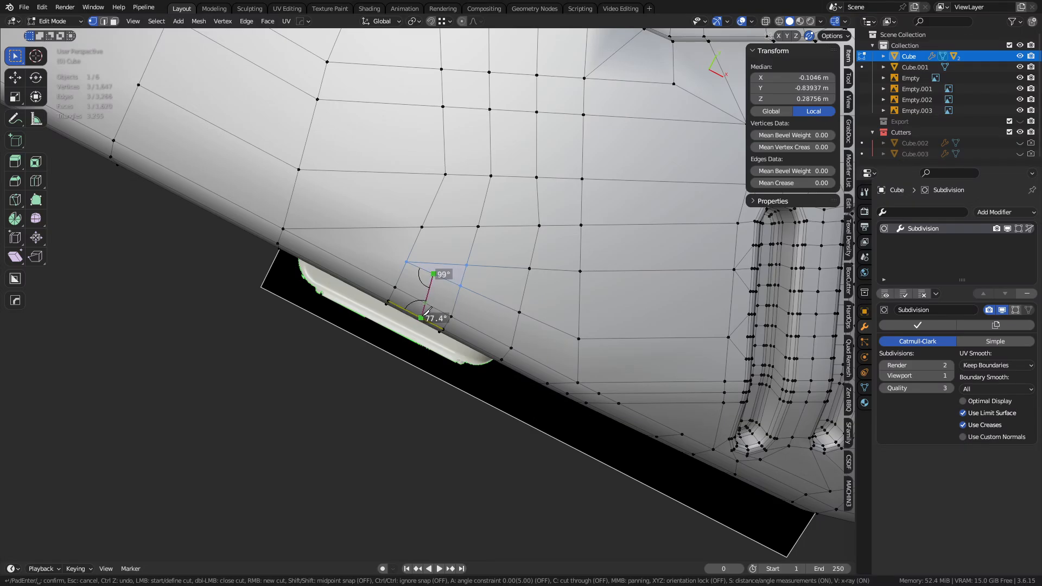
key(Escape)
- Examine the body's subdivided wireframe in Object Mode with it deselected, and return to Edit Mode
key(ctrl+Tab)
click(366, 348)
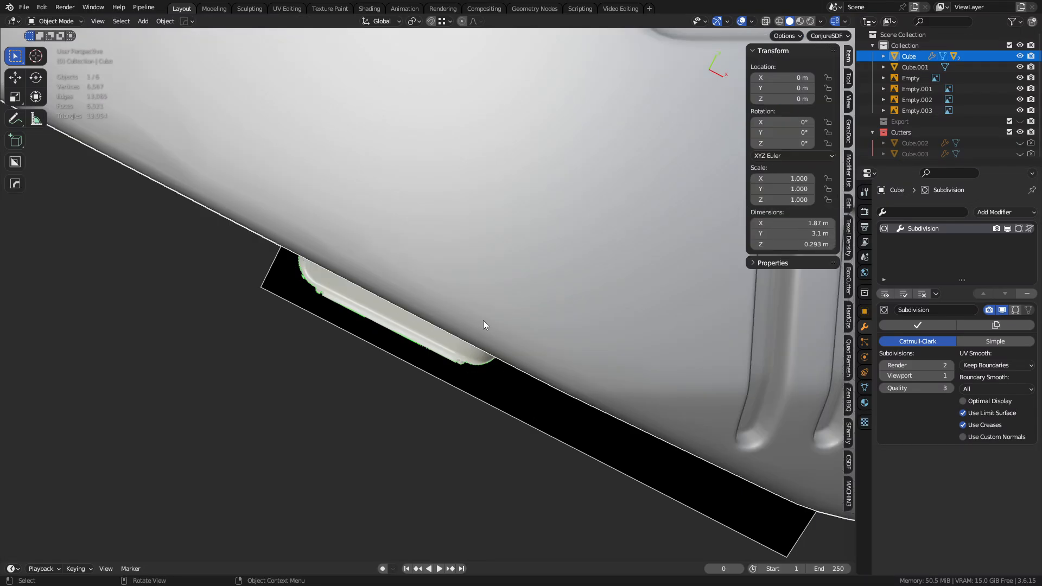
key(shift+w)
key(a)
key(a)
middle_drag(469, 321, 511, 319)
scroll(510, 318, up, 2)
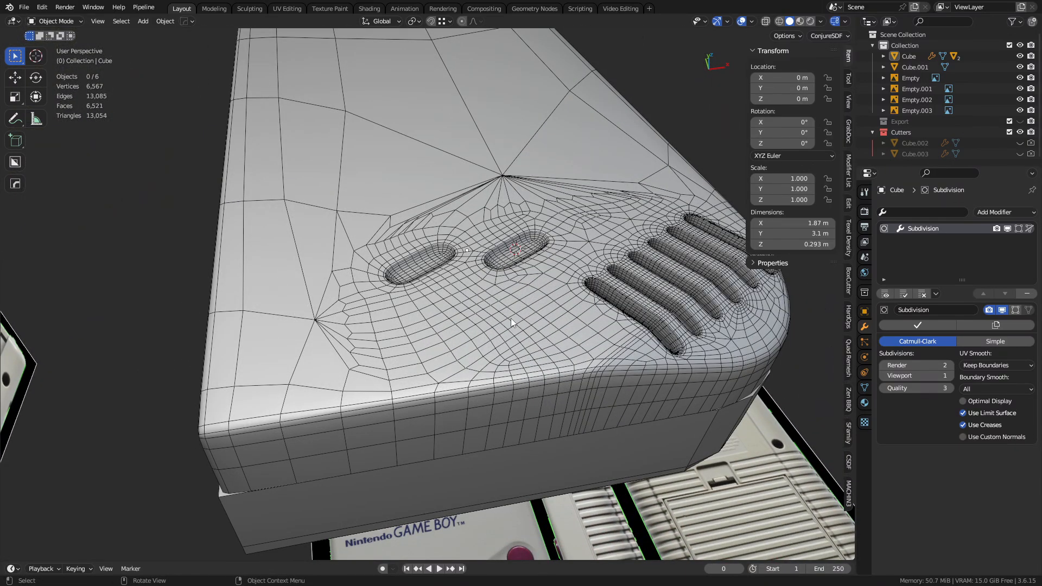
click(511, 318)
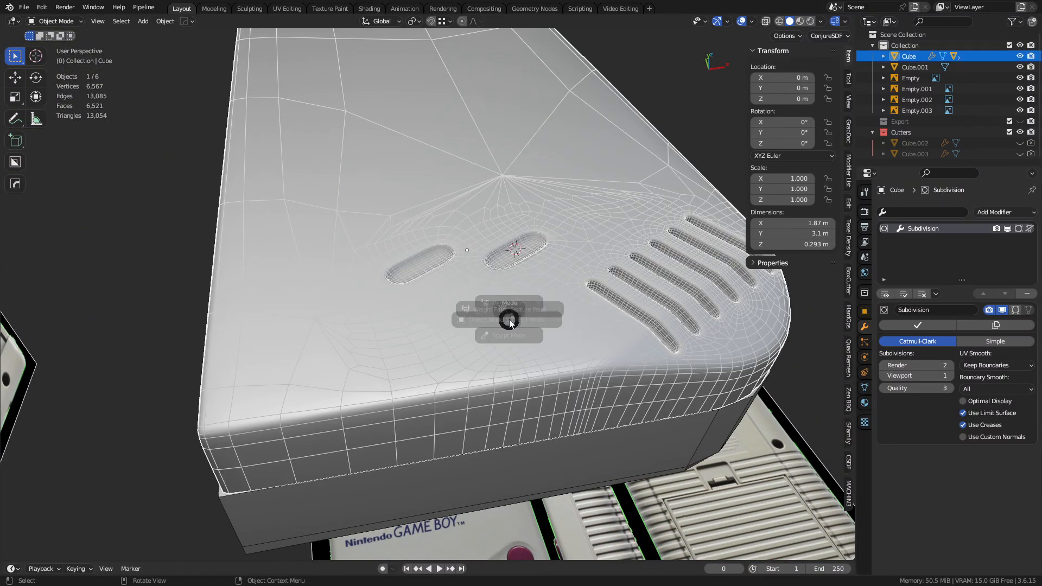
key(Tab)
middle_drag(388, 340, 421, 308)
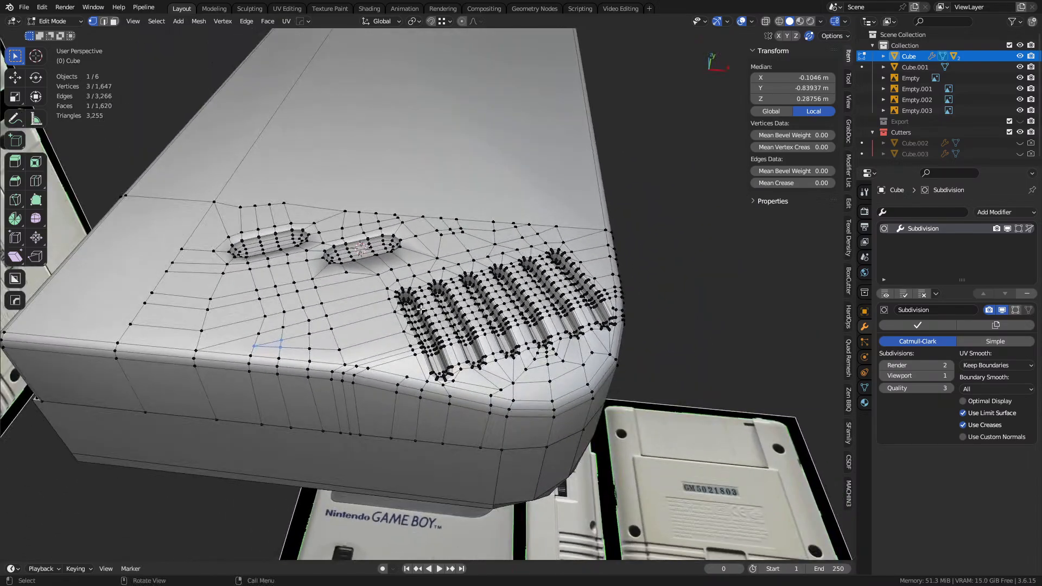
click(265, 346)
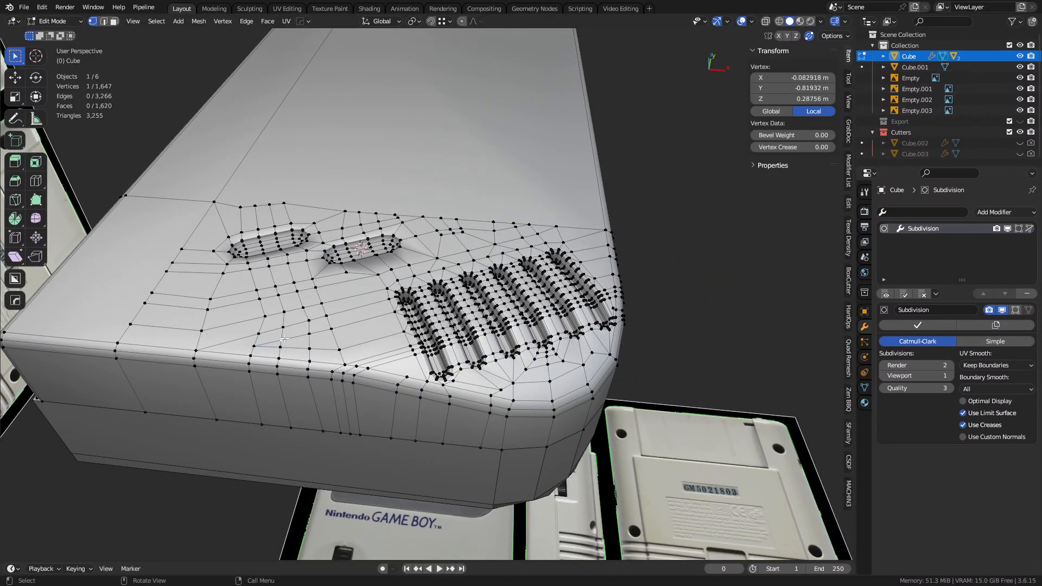
middle_drag(497, 279, 478, 315)
click(367, 244)
key(g)
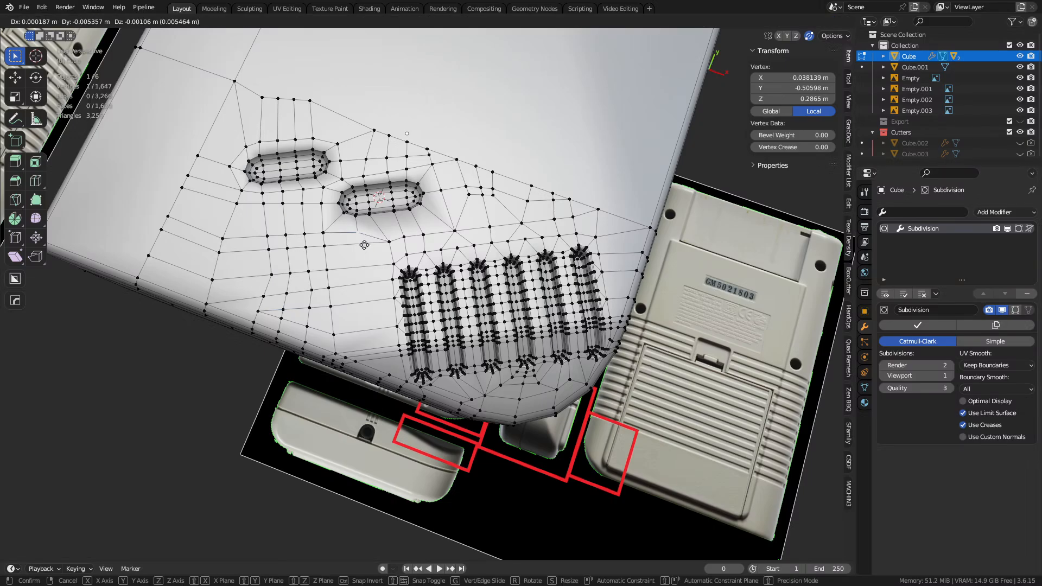
right_click(392, 253)
- Knife-cut two lines from the slot nearer the grooves toward the side edge, plus a long line between that slot and the groove ends
middle_drag(353, 313, 414, 300)
key(k)
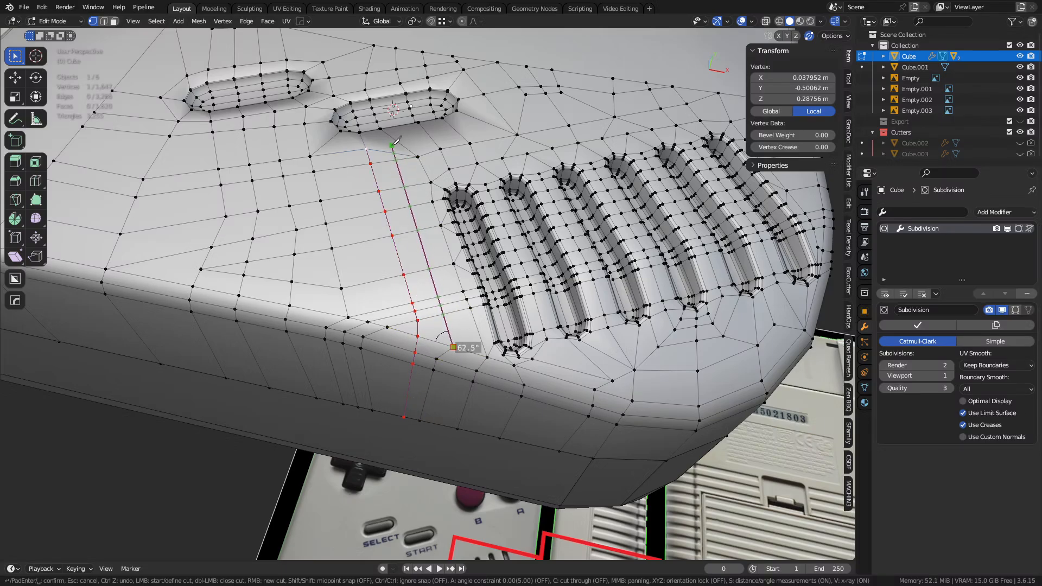
click(382, 128)
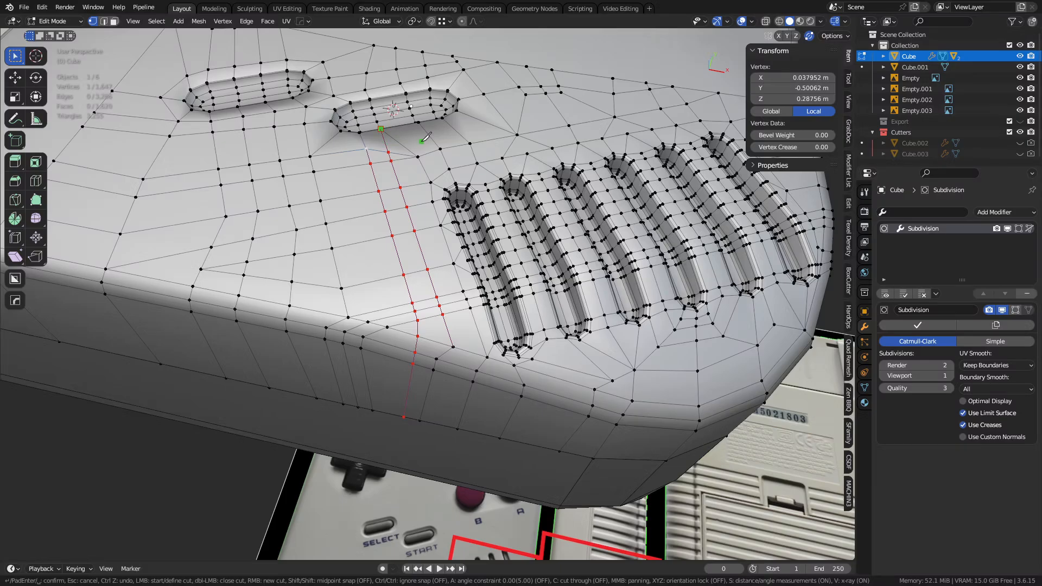
middle_drag(426, 137, 356, 395)
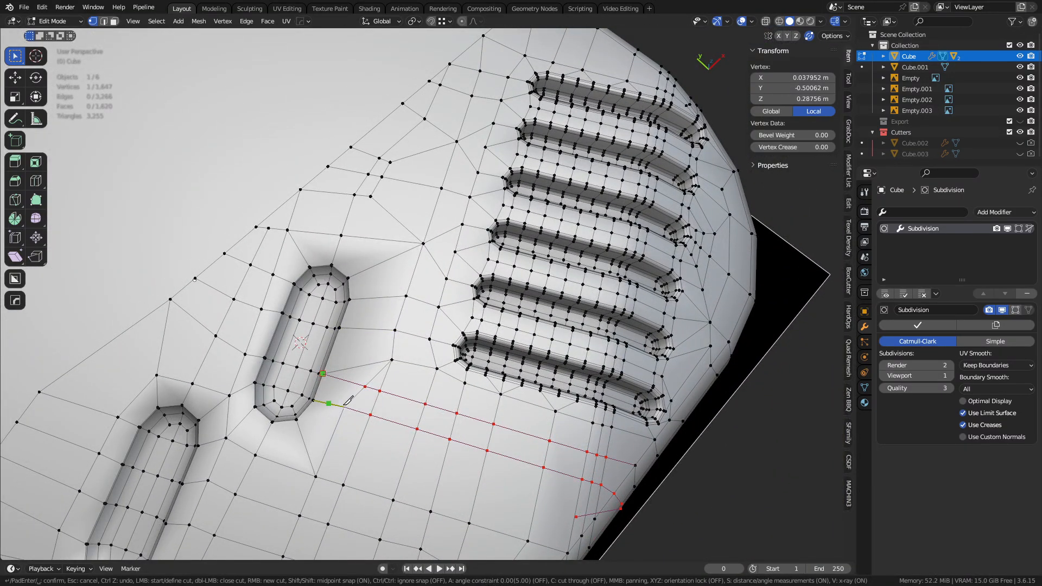
click(344, 407)
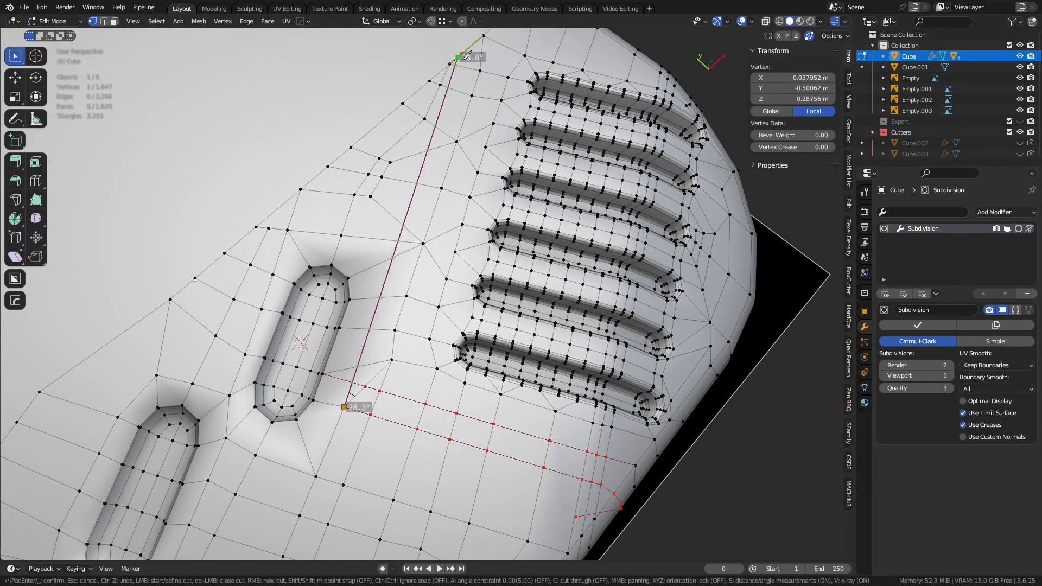
key(Return)
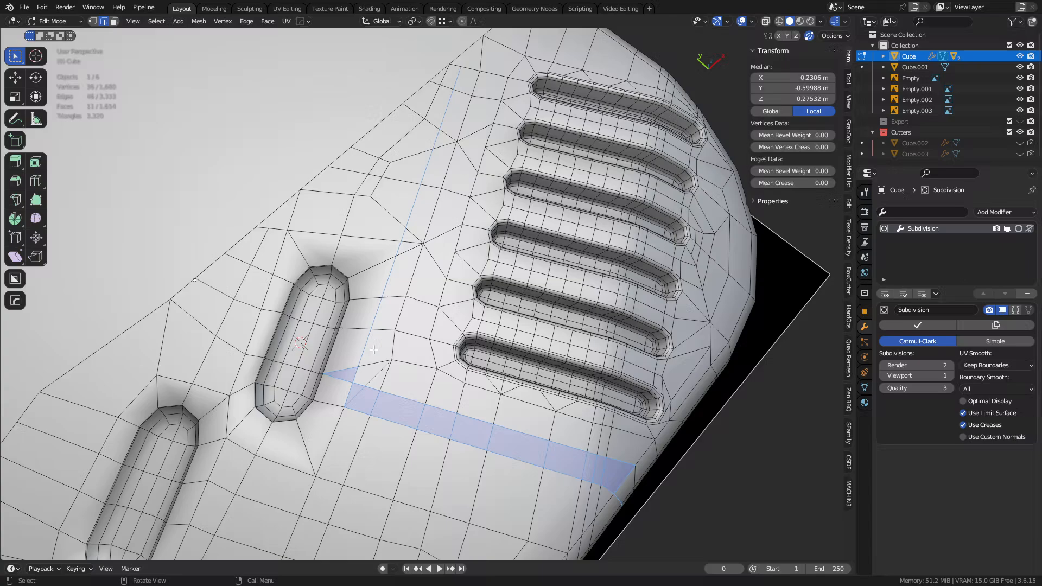
- Merge the stray vertices beside the slot nearer the grooves into the last selected vertex and dissolve the leftover edge there
key(1)
click(365, 387)
shift+click(353, 383)
key(1)
key(2)
click(368, 375)
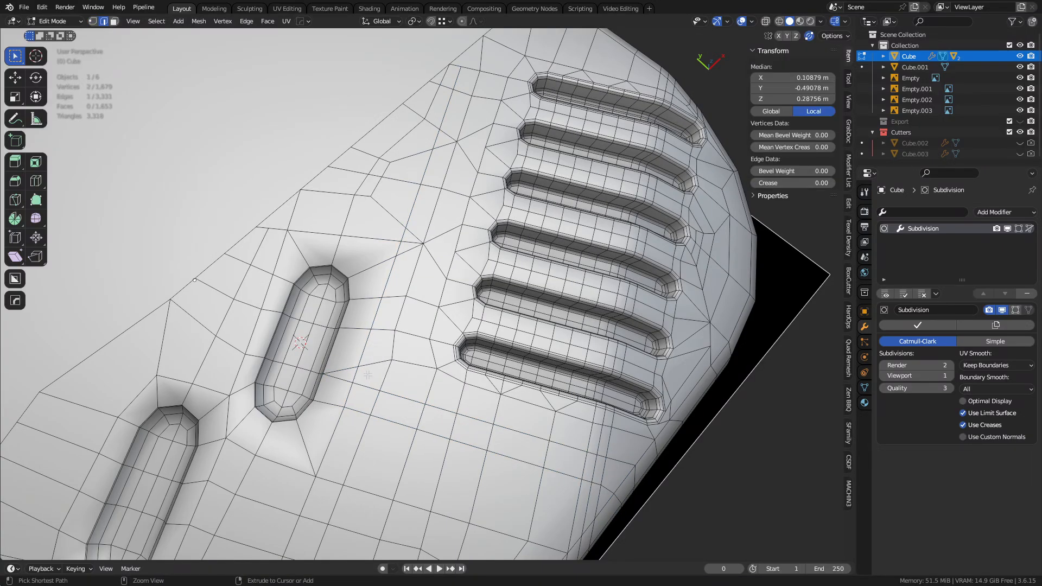
key(ctrl+x)
key(1)
click(355, 368)
shift+click(353, 383)
key(1)
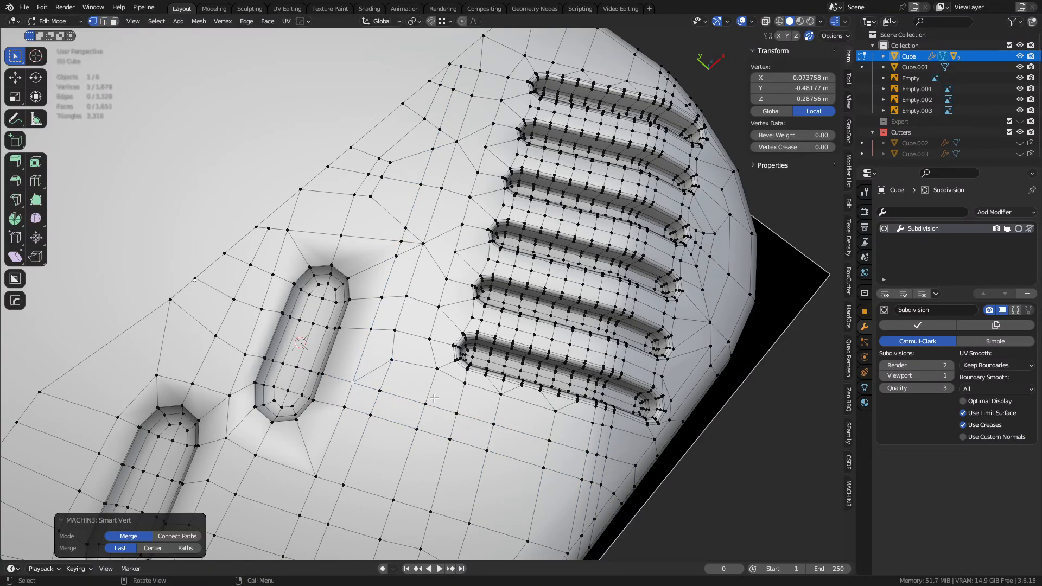
- Knife-cut a line from the vertex by the first groove straight across the nearer slot to the patch's outer boundary
middle_drag(435, 398, 442, 362)
key(a)
key(alt+a)
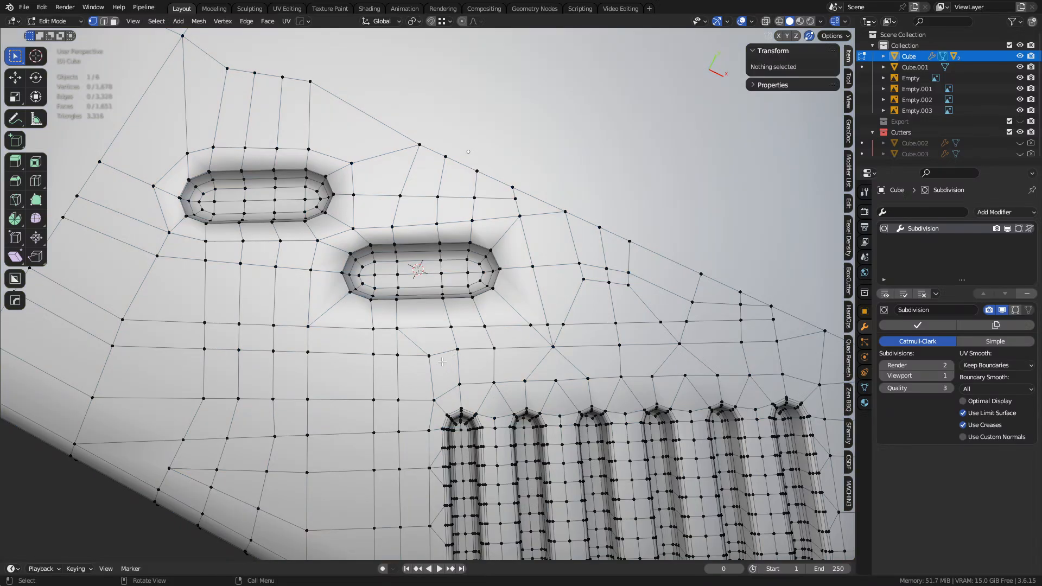
key(k)
click(429, 354)
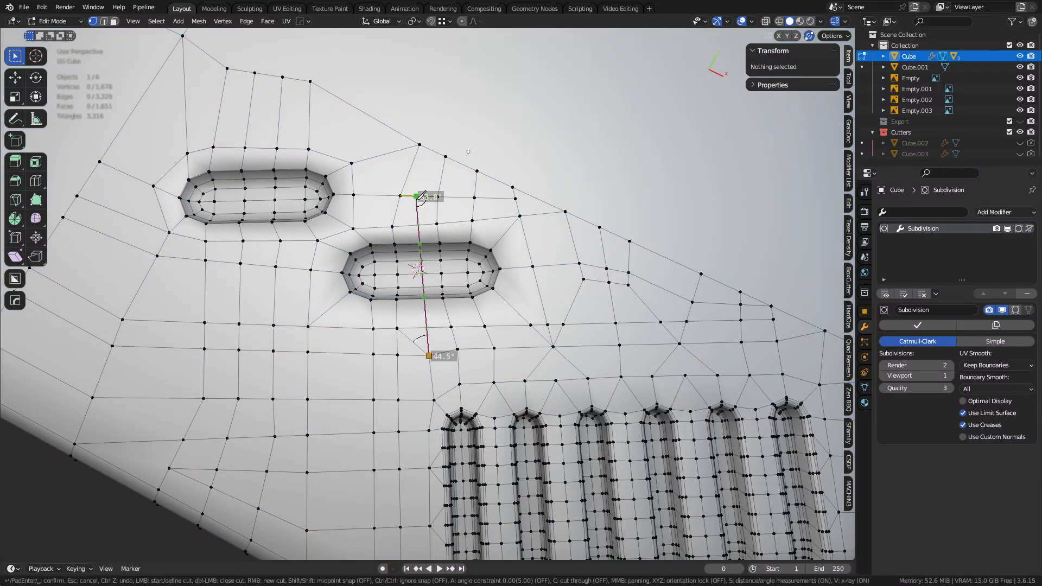
click(417, 197)
click(432, 150)
key(space)
- Dissolve the short diagonal edge between the nearer slot and the first groove
key(2)
click(412, 352)
key(ctrl+x)
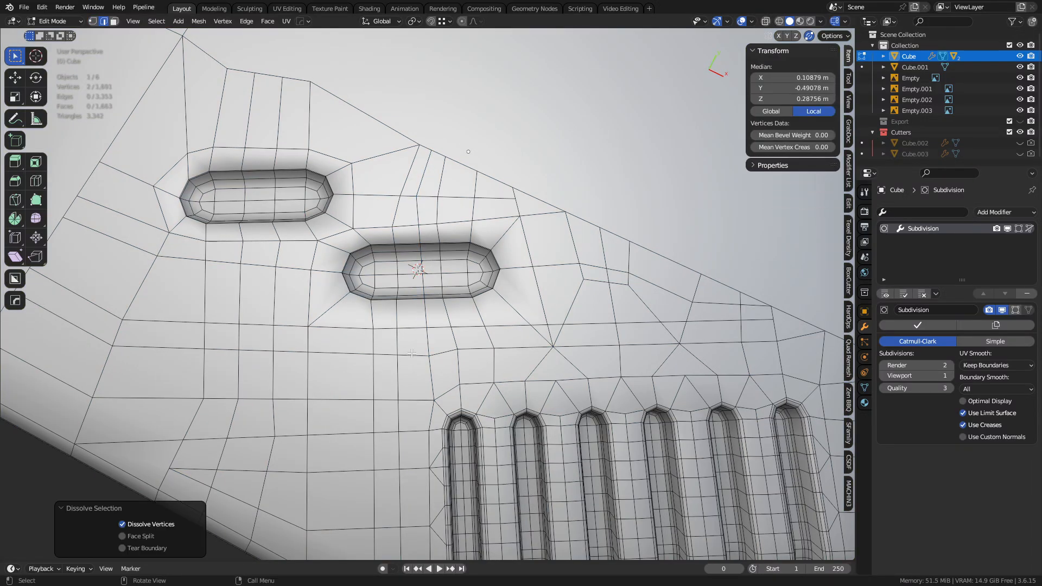
- Knife-cut a line from the corner vertex beside the farther slot to the patch's outer boundary
key(1)
middle_drag(412, 353, 481, 412)
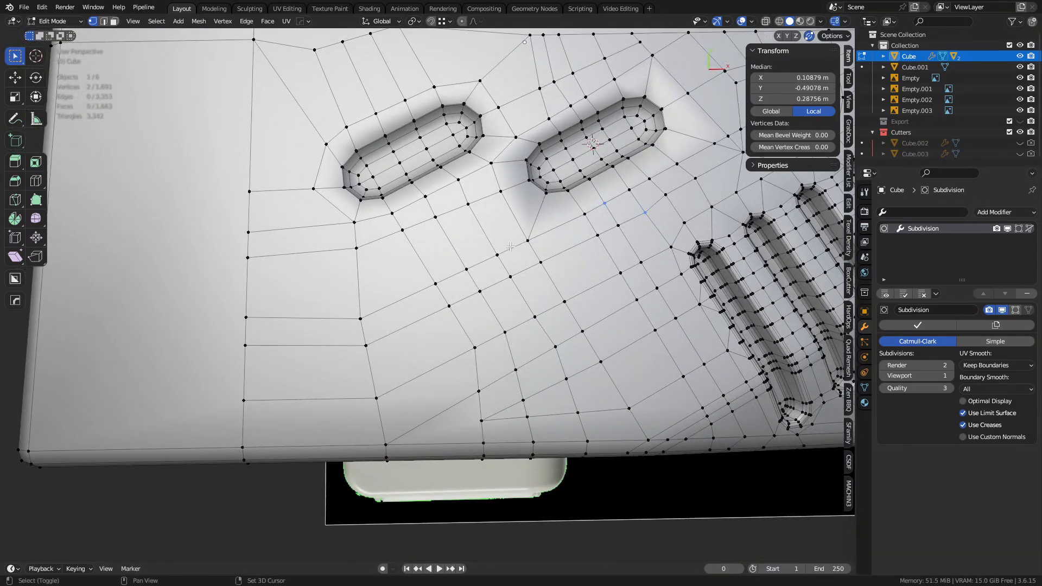
middle_drag(511, 247, 471, 282)
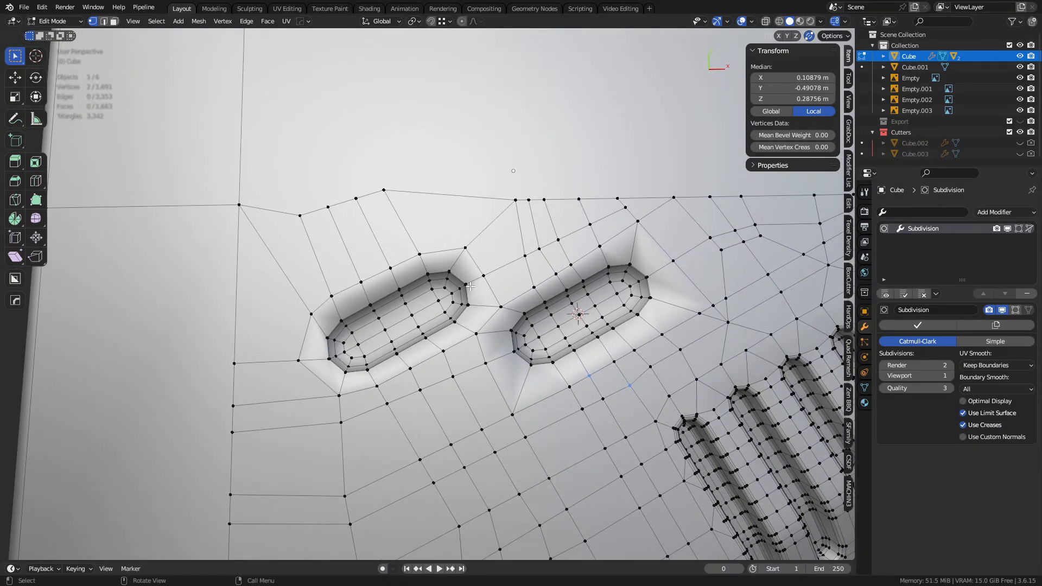
key(k)
click(465, 248)
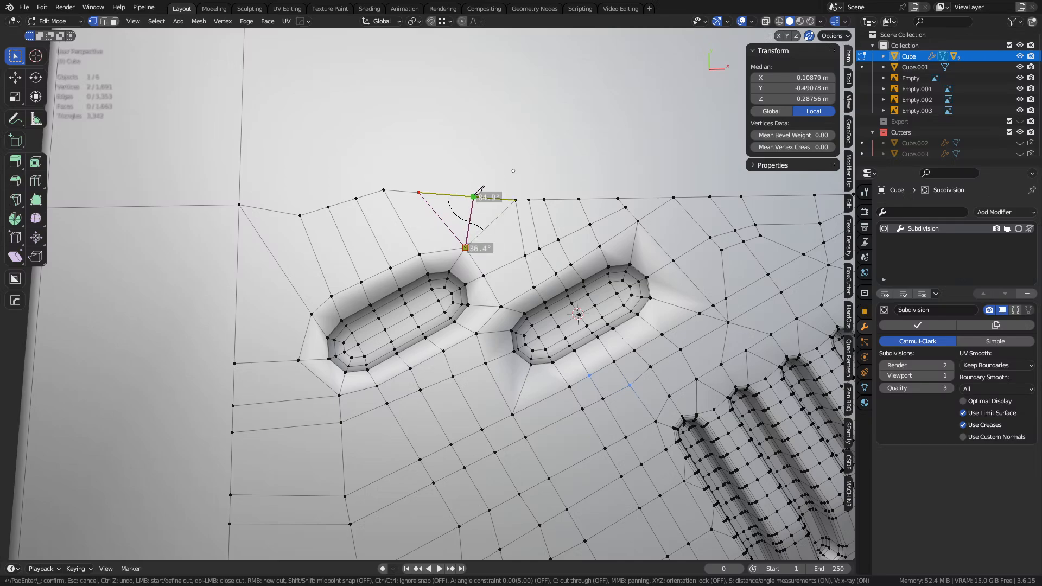
key(Return)
key(alt+a)
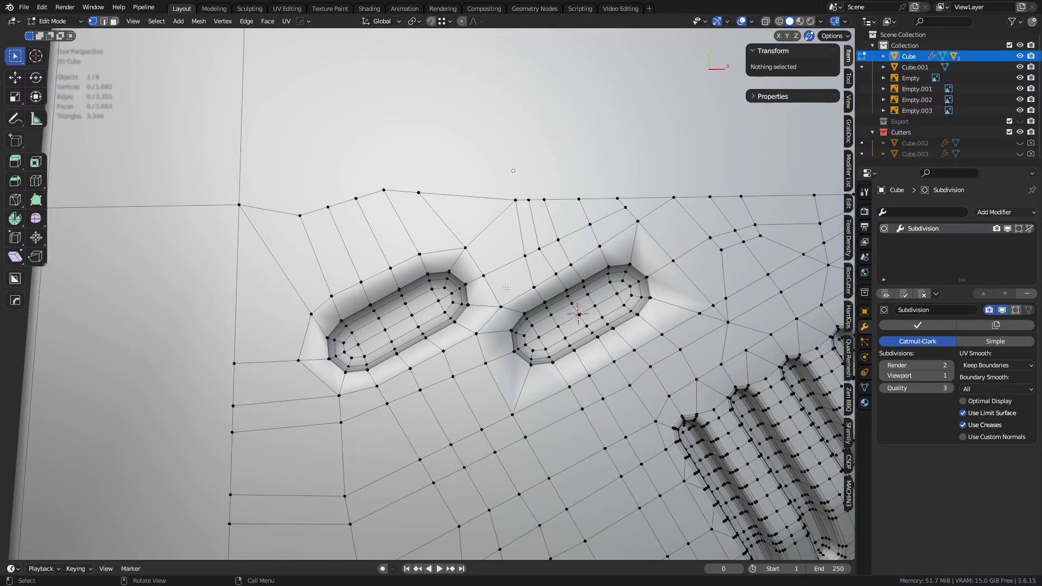
- Slide the two row-end vertices nearest below the farther slot inward along their edges
middle_drag(520, 269, 428, 307)
click(375, 291)
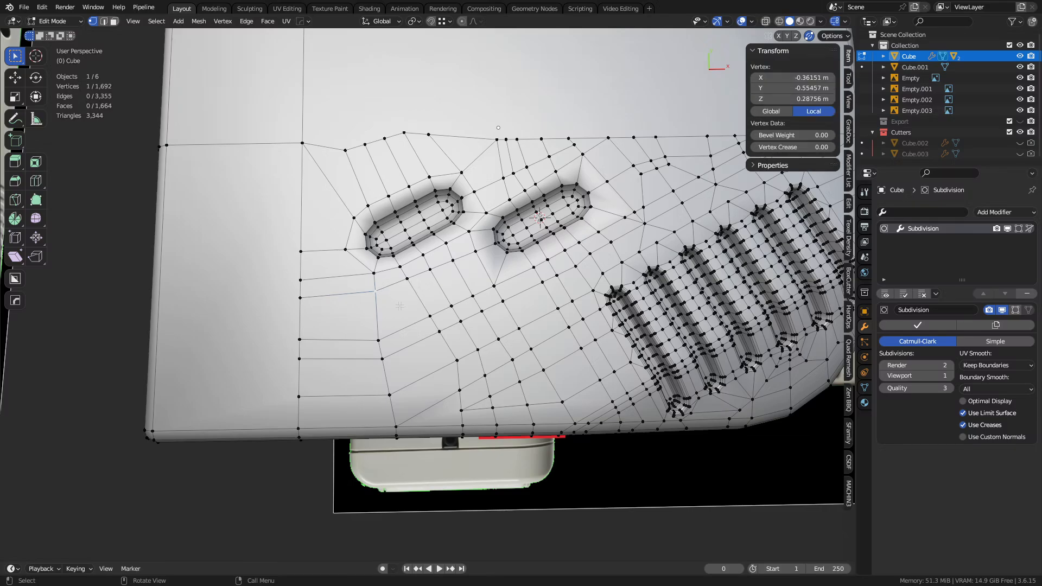
key(shift+v)
click(384, 332)
click(379, 339)
key(g)
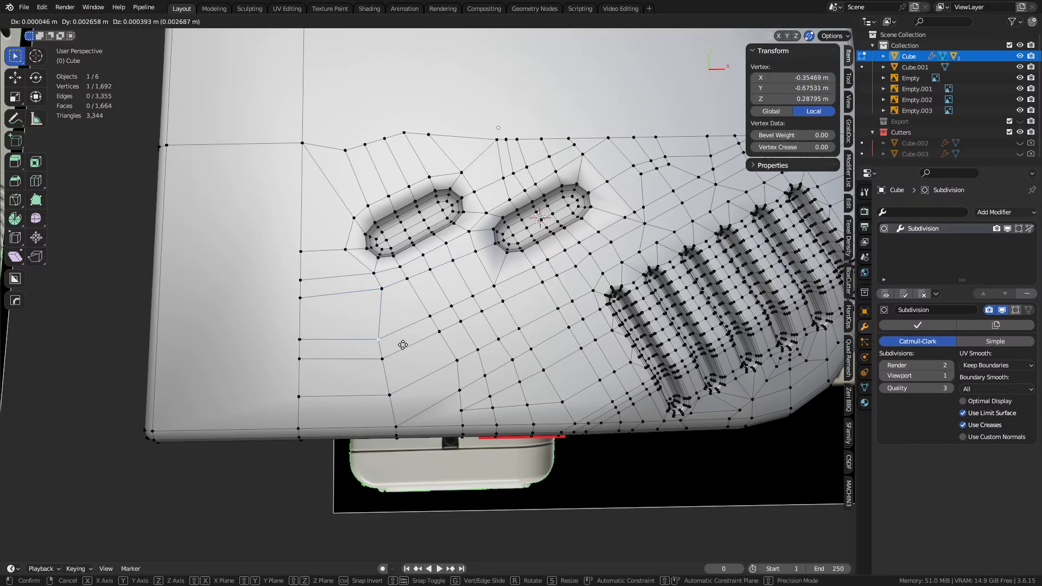
key(g)
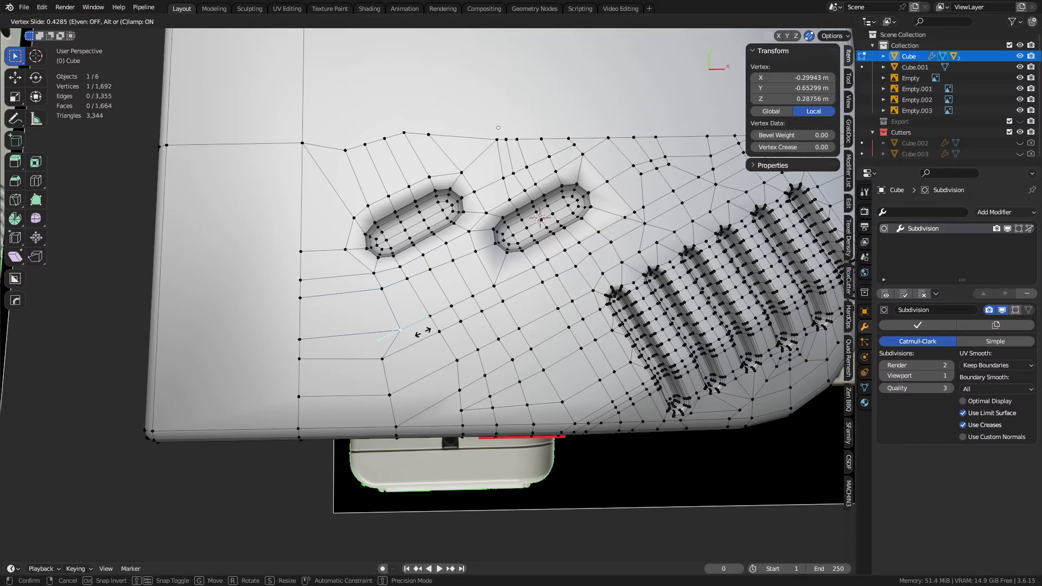
click(423, 332)
- Slide the two remaining row-end vertices toward the body's side edge inward to continue the same slanted line
click(385, 357)
key(g)
key(g)
click(428, 340)
click(389, 396)
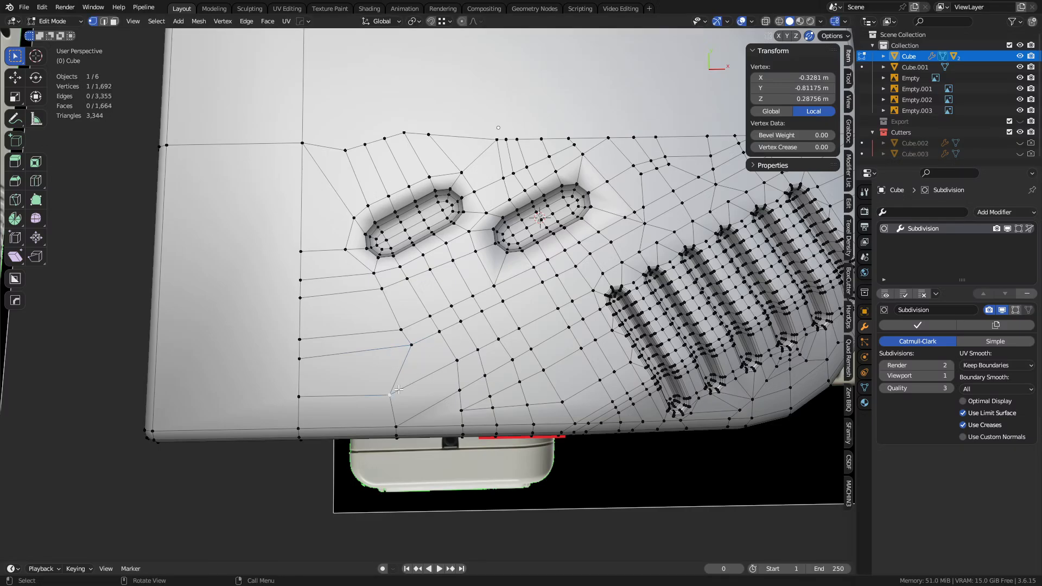
key(g)
key(g)
click(426, 374)
- Knife-cut from the last slid vertex down over the rounded rim and side wall, and dissolve the leftover diagonal edge beside it
shift+middle_drag(453, 399, 412, 290)
key(k)
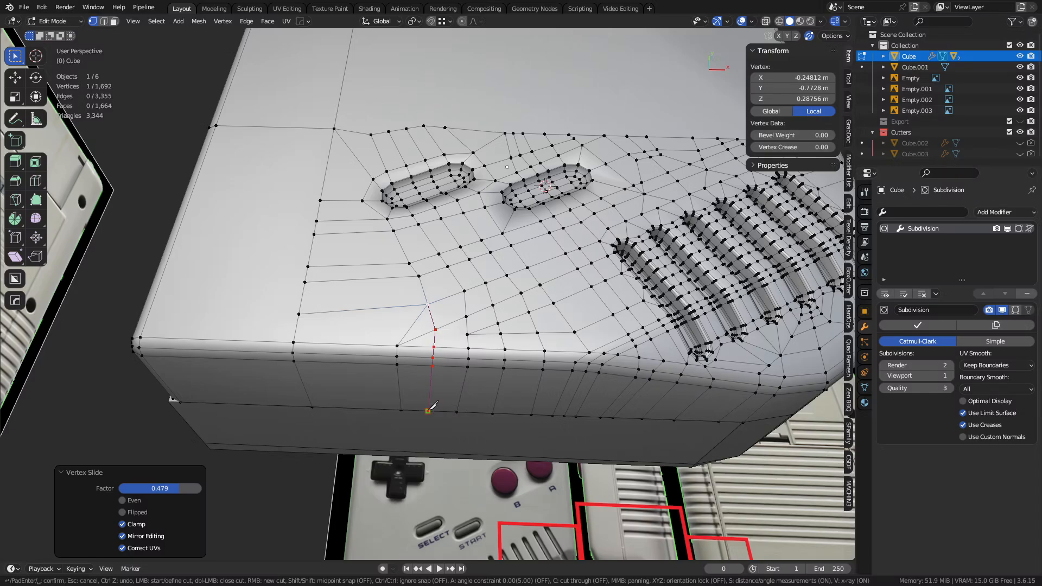
key(Return)
key(ctrl+x)
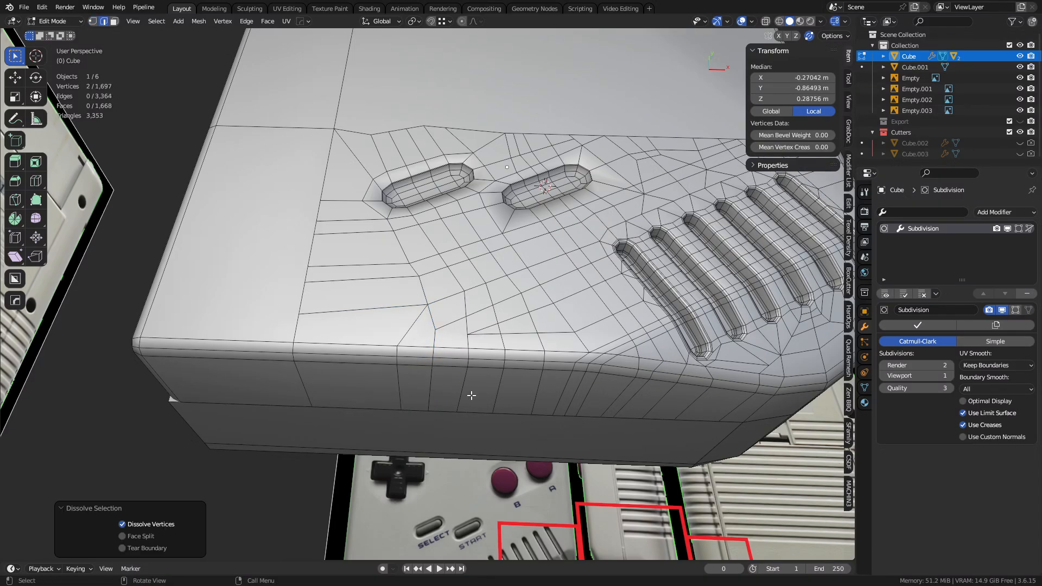
- Merge the stray vertices between the nearer slot and the groove ends into the last selected vertices
middle_drag(550, 382, 536, 358)
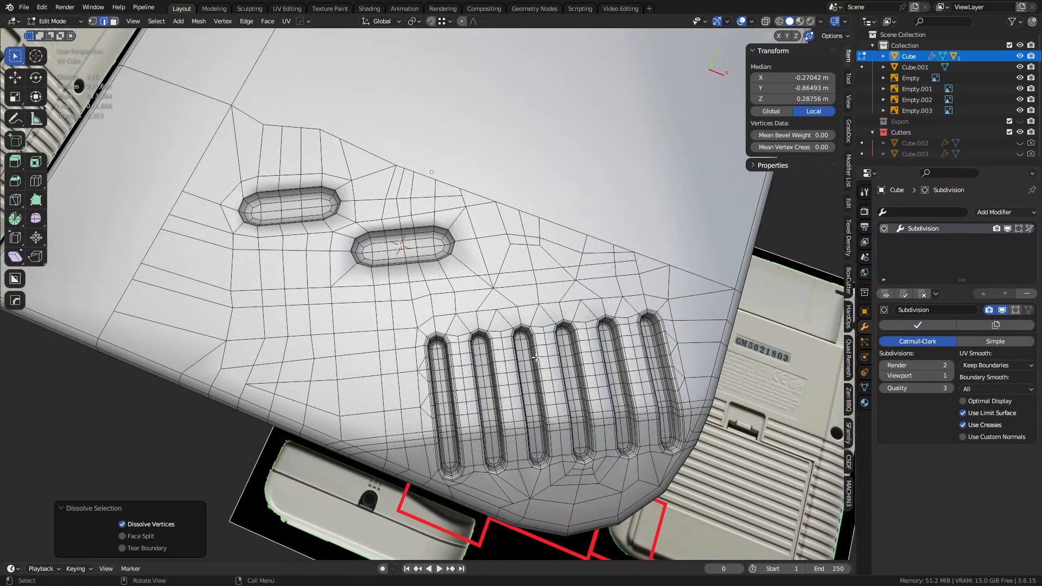
click(522, 247)
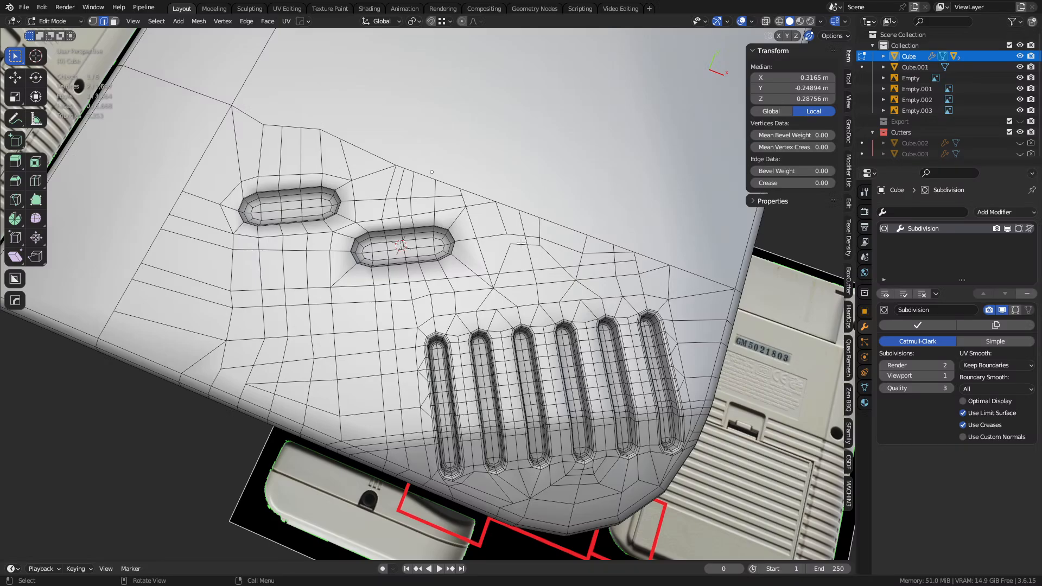
key(1)
scroll(563, 304, up, 3)
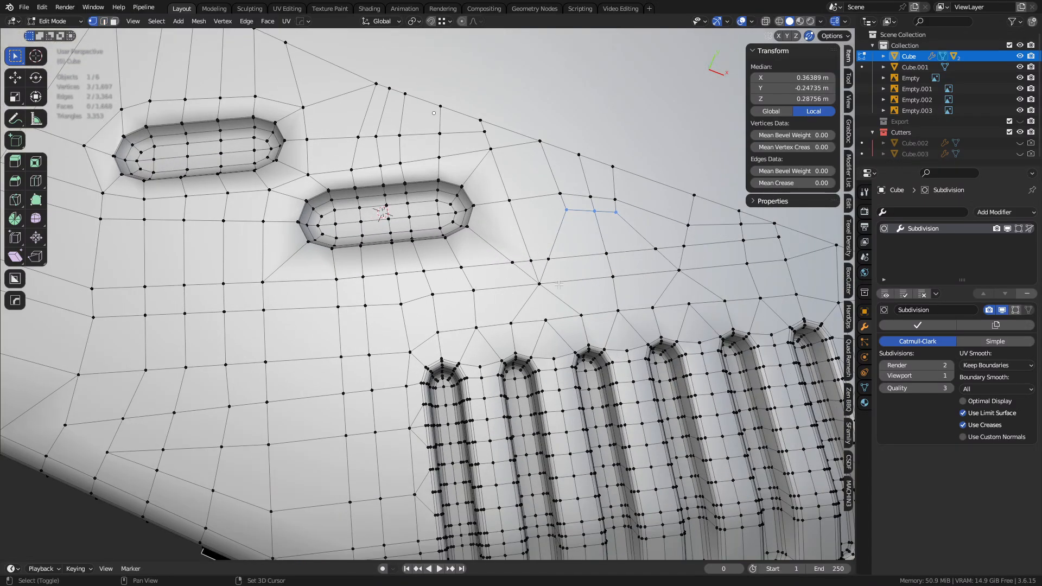
shift+middle_drag(563, 304, 441, 342)
click(393, 300)
key(alt+1)
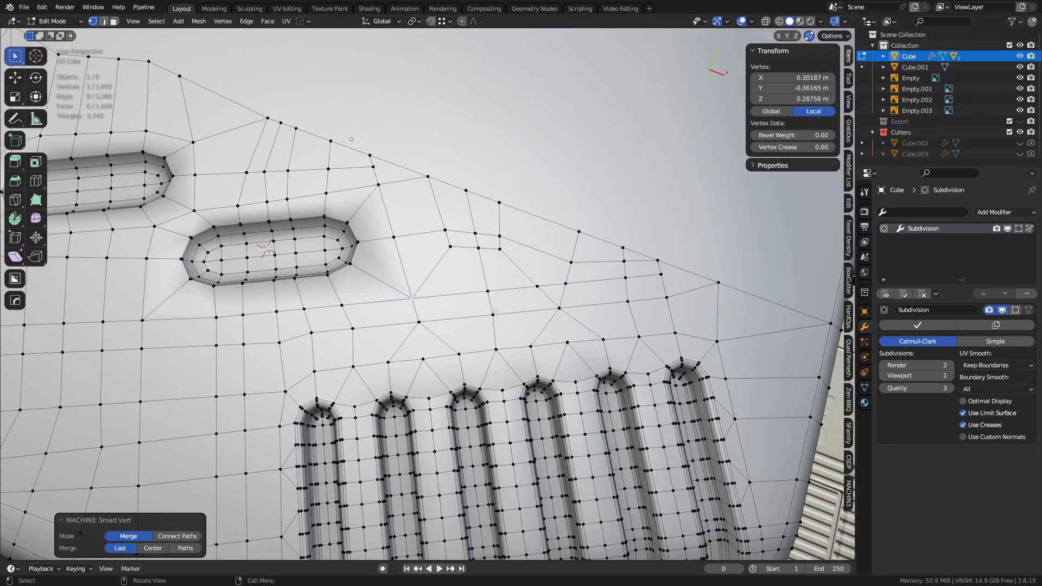
click(535, 286)
shift+click(565, 283)
key(1)
- Dissolve the redundant short edges between the nearer slot, the groove ends and the patch's outer boundary
key(2)
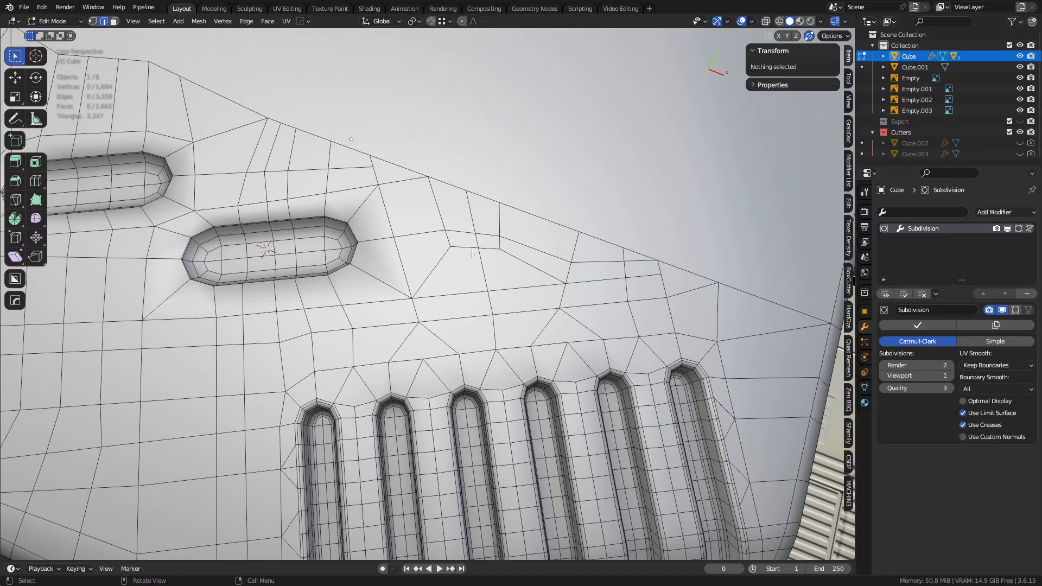
click(469, 249)
shift+click(489, 250)
key(ctrl+x)
click(530, 258)
shift+click(430, 264)
key(ctrl+x)
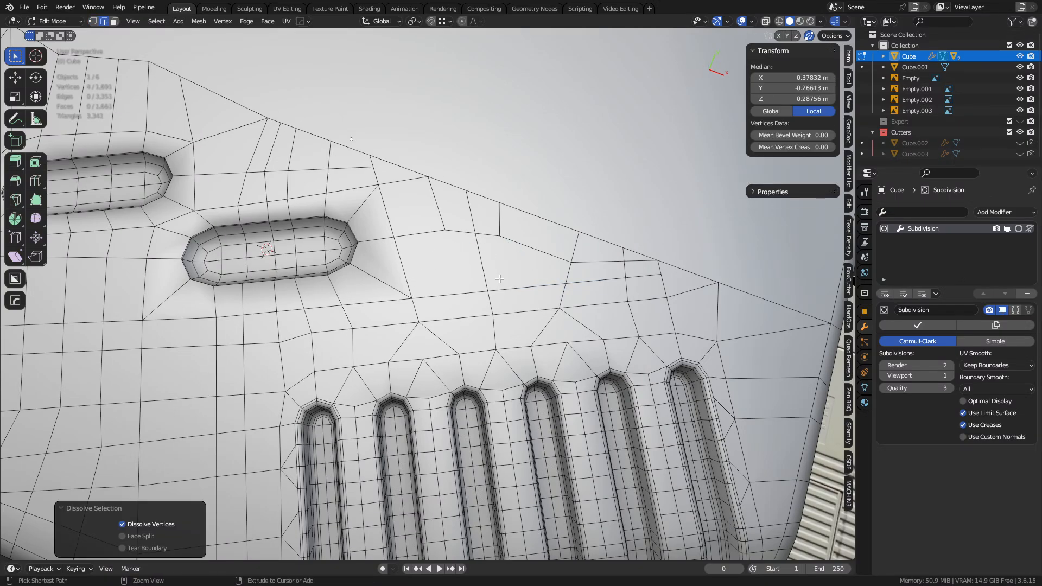
click(444, 217)
key(ctrl+x)
- Slide the two vertices of the first column beside the nearer slot's outer side toward the farther slot
key(1)
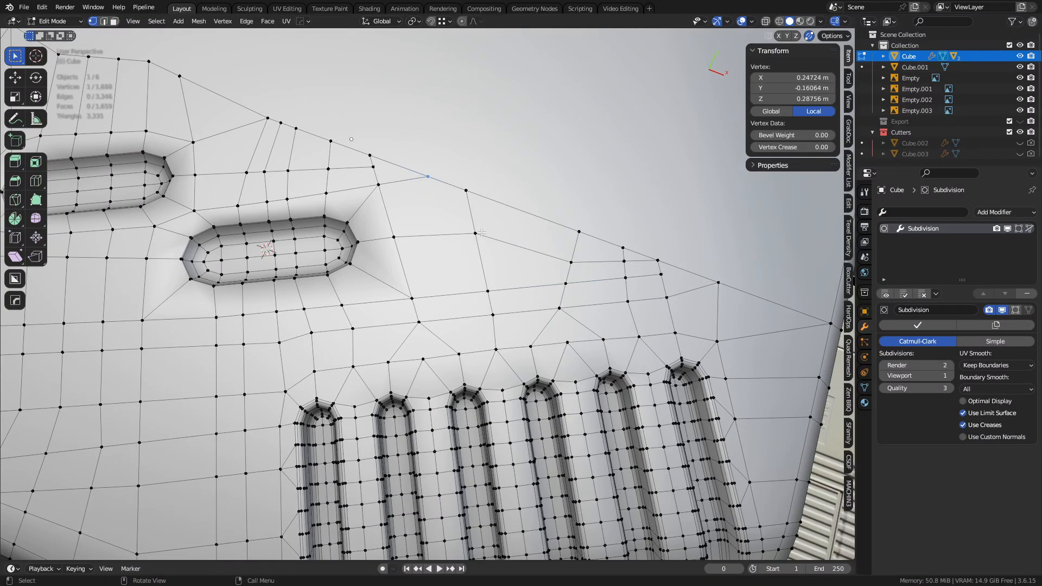
key(2)
shift+middle_drag(281, 192, 377, 208)
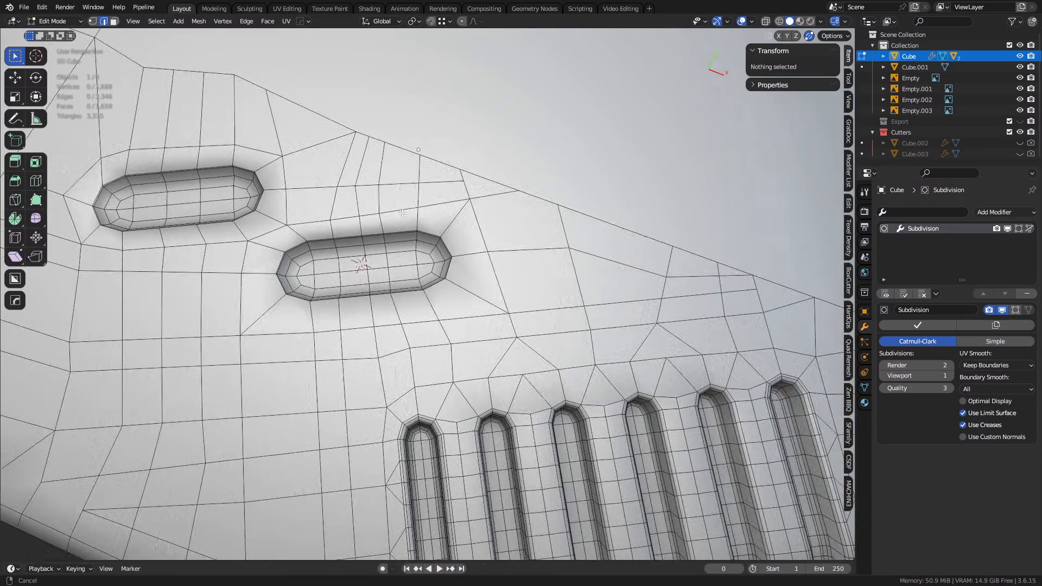
key(1)
click(338, 188)
key(g)
key(g)
click(322, 186)
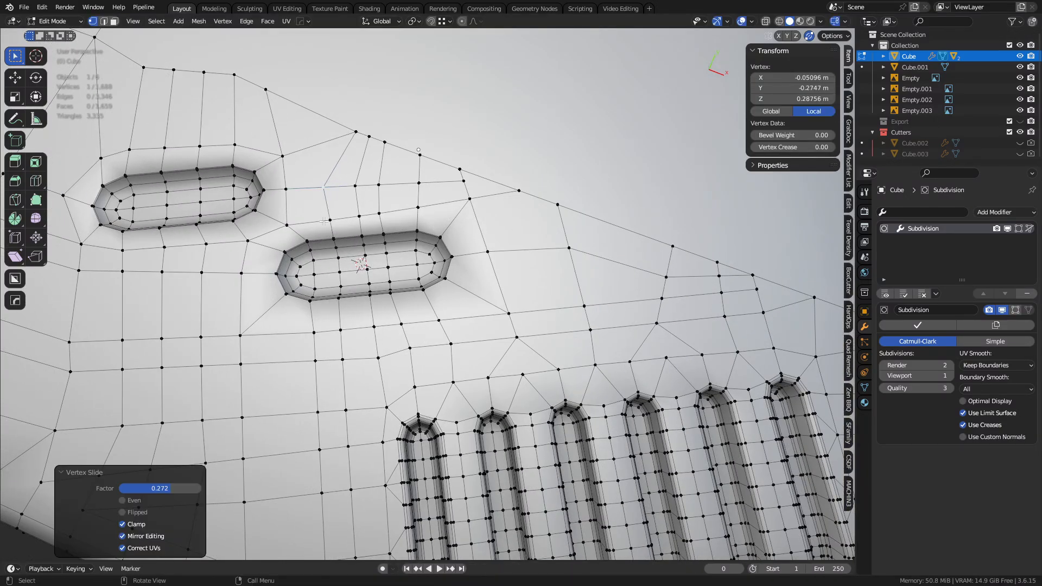
click(327, 218)
key(g)
key(g)
click(320, 216)
- Slide three vertices along the patch's outer boundary to align them with the columns from the nearer slot
click(380, 181)
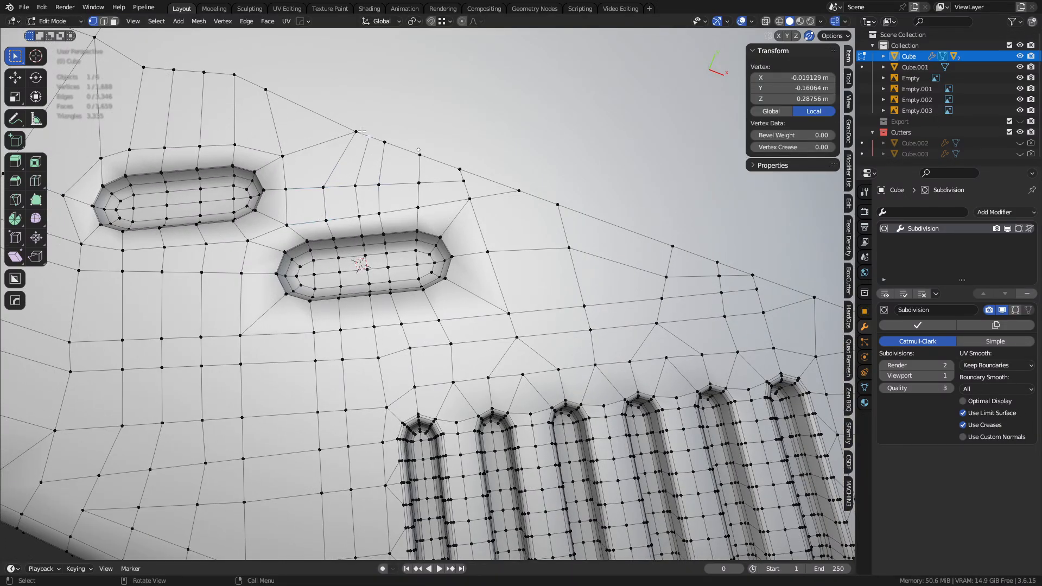
key(g)
key(g)
click(342, 119)
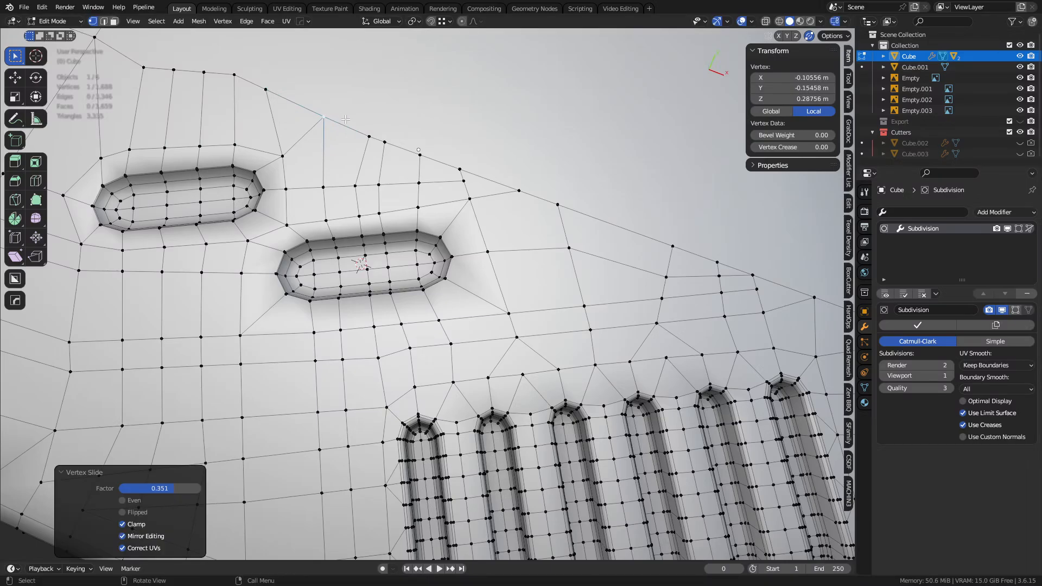
click(370, 136)
key(g)
key(g)
click(359, 133)
click(384, 143)
key(g)
key(g)
click(392, 145)
- Slide the two interior vertices of the column between the nearer slot and the boundary to straighten it
click(379, 183)
key(g)
key(g)
click(390, 179)
key(g)
key(g)
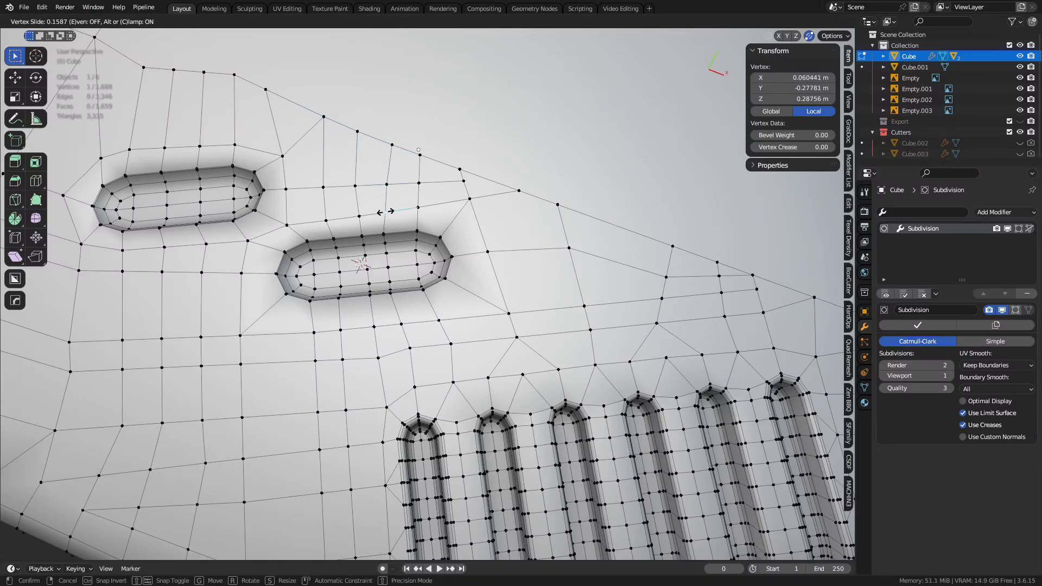
click(387, 209)
- Slide the two interior vertices of the column between the fourth groove and the outer boundary toward the nearer slot
middle_drag(418, 216, 556, 321)
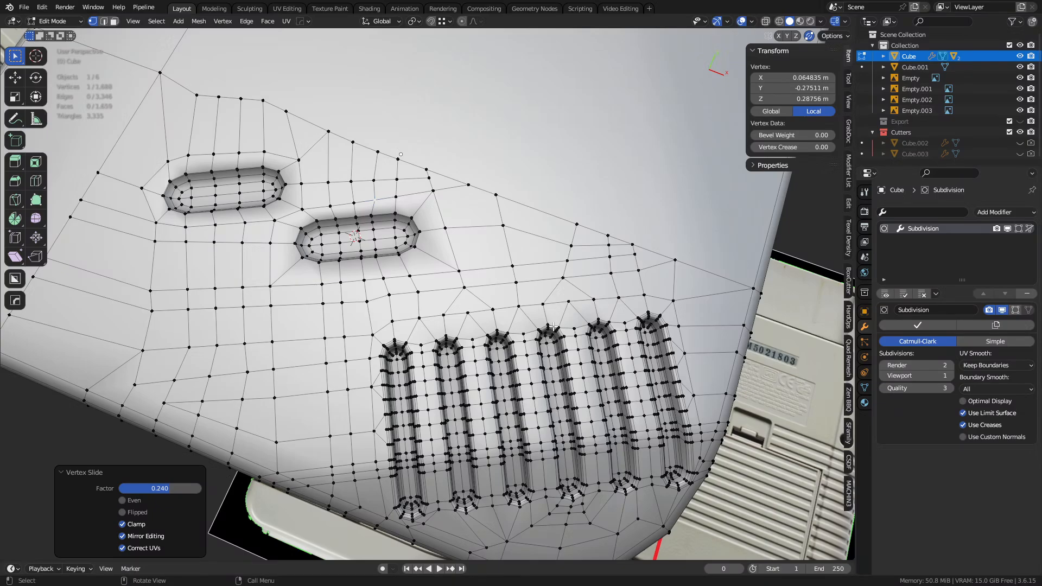
shift+middle_drag(560, 266, 517, 272)
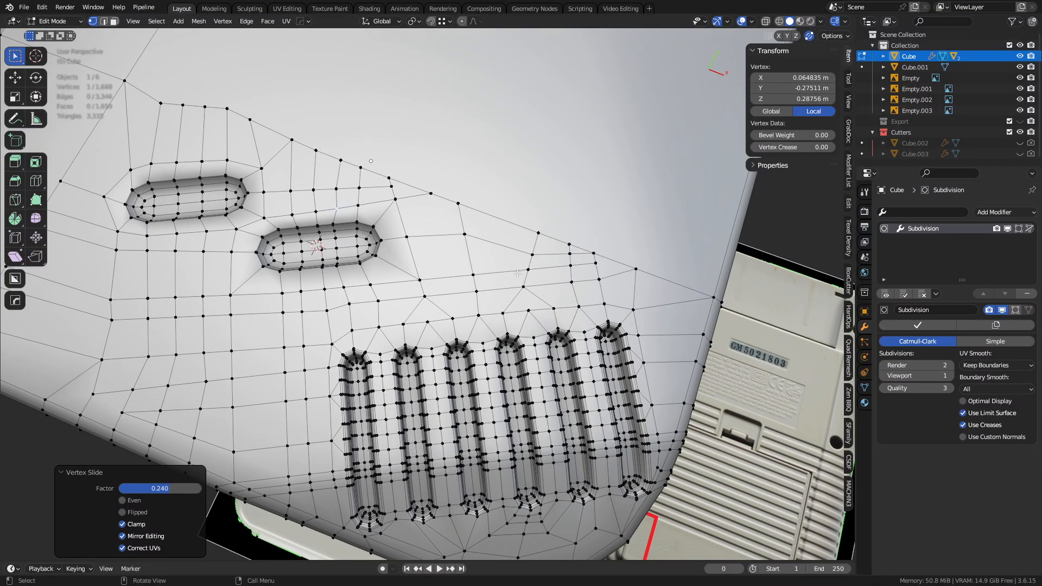
scroll(516, 272, up, 3)
click(534, 264)
key(g)
key(g)
click(523, 264)
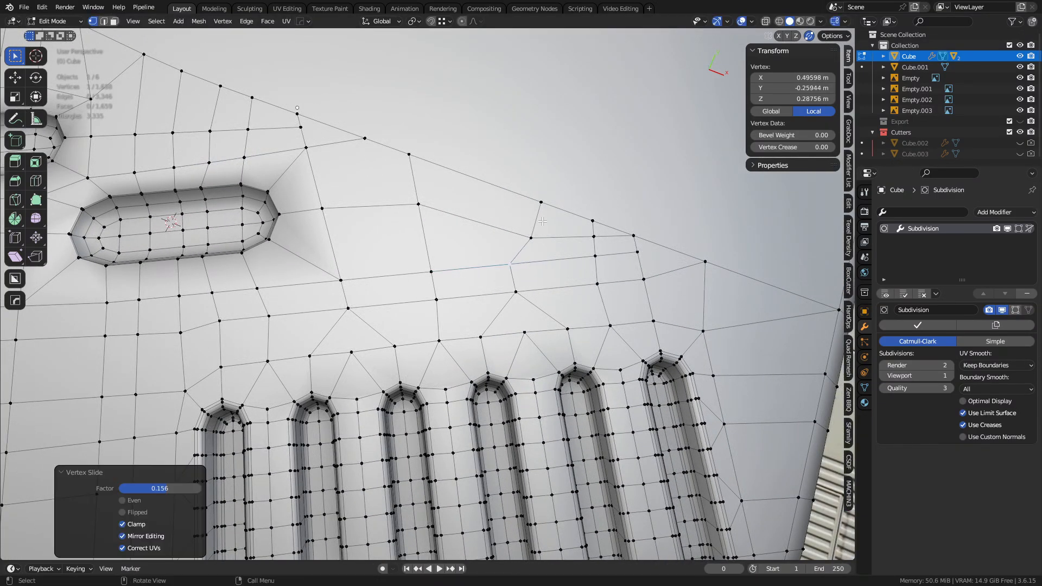
click(530, 236)
key(g)
key(g)
click(504, 222)
- Slide that column's boundary vertex toward the nearer slot and fine-tune the vertex just inside it
key(g)
key(g)
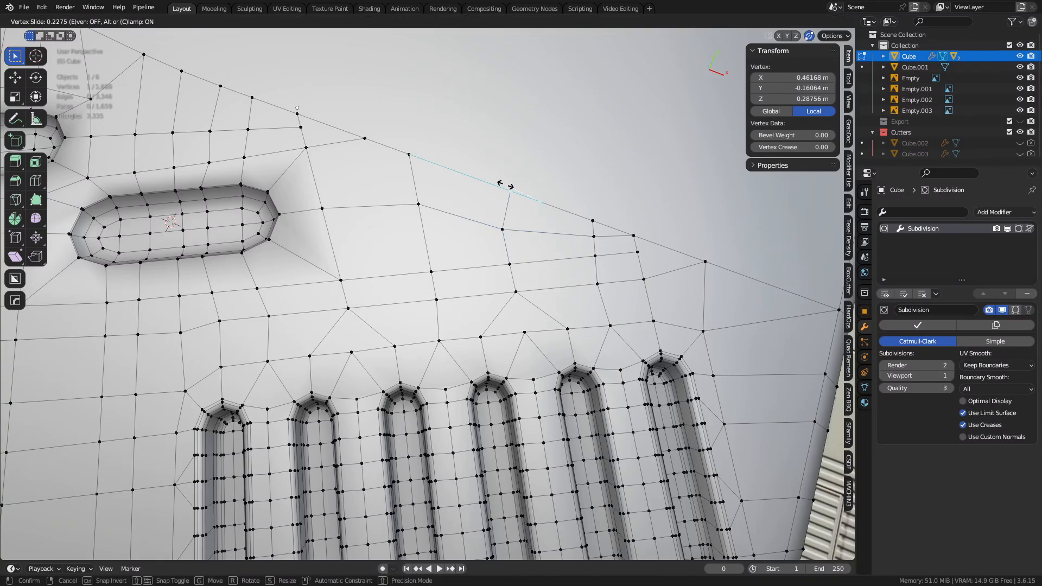
click(502, 233)
key(g)
key(g)
click(502, 229)
- Return to Object Mode and select the lower half of the body
key(Tab)
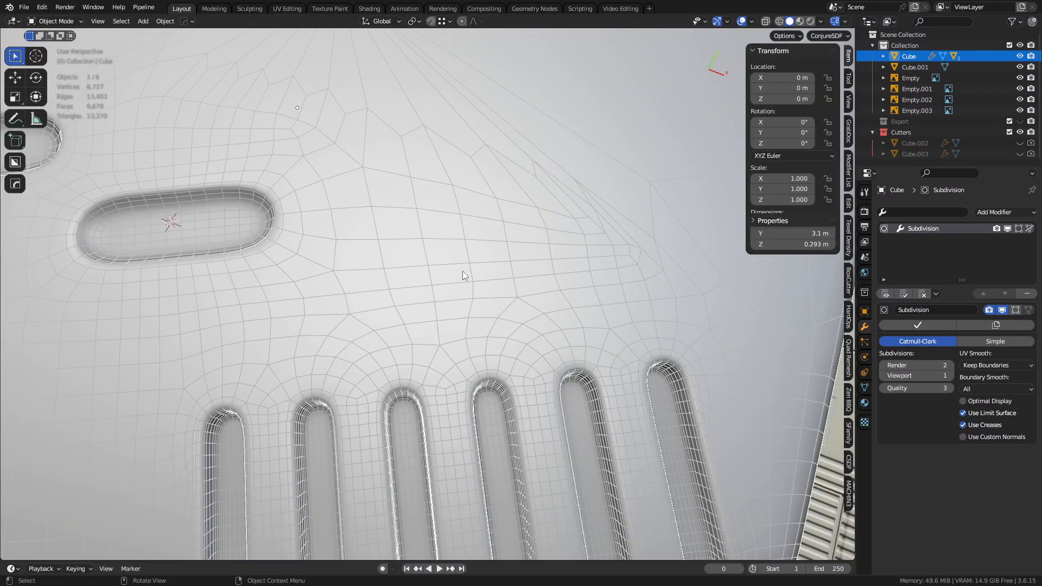
scroll(463, 271, down, 6)
middle_drag(463, 272, 487, 255)
key(a)
key(a)
click(481, 314)
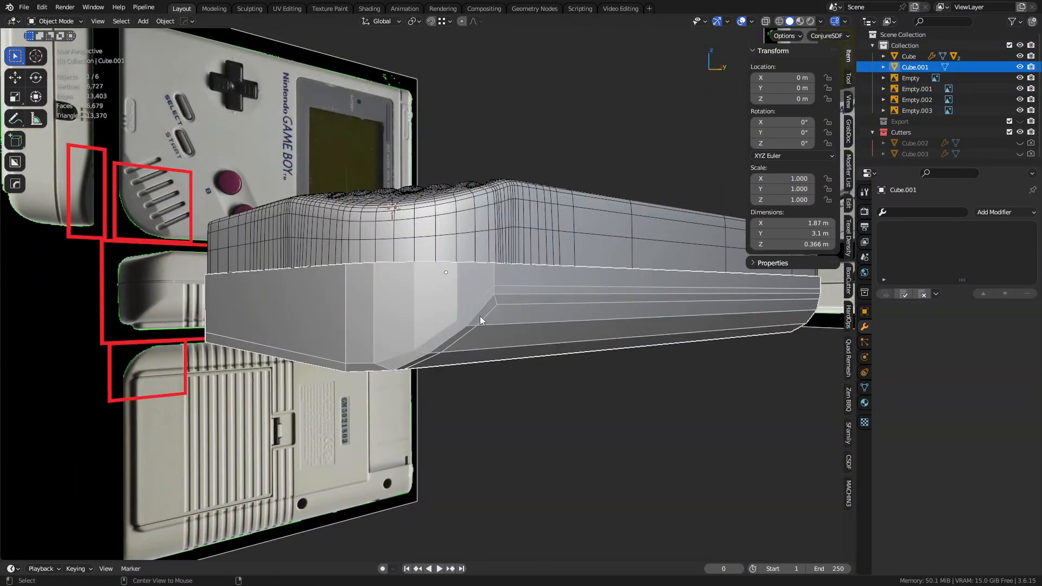
scroll(480, 316, up, 3)
shift+middle_drag(432, 344, 468, 335)
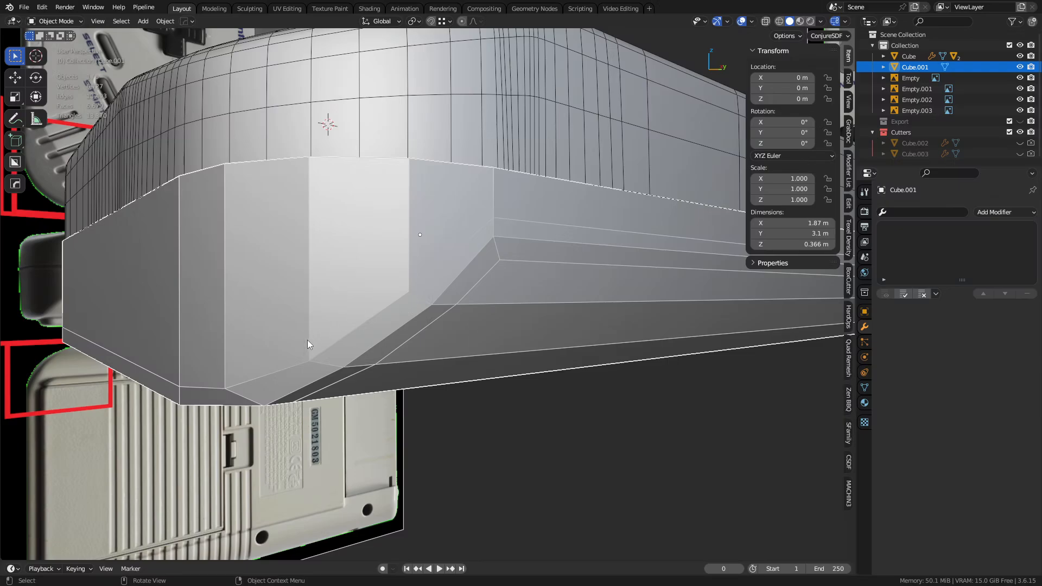
middle_drag(307, 344, 475, 313)
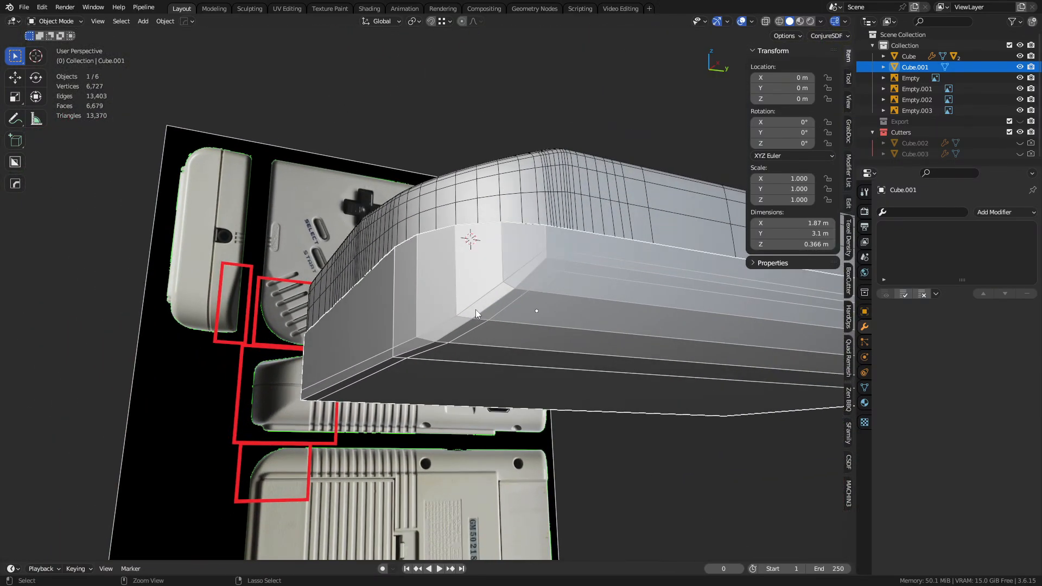
- Add a level 1 Subdivision modifier to the lower half and isolate it in local view
key(ctrl+1)
key(KP_Divide)
middle_drag(549, 304, 505, 373)
- Delete the face closing the upper side of the lower half in Edit Mode
key(Tab)
click(582, 364)
click(494, 198)
key(x)
click(494, 197)
- Check the lower half in Object Mode, return to Edit Mode and turn off the Subdivision modifier's Edit Mode display
key(Tab)
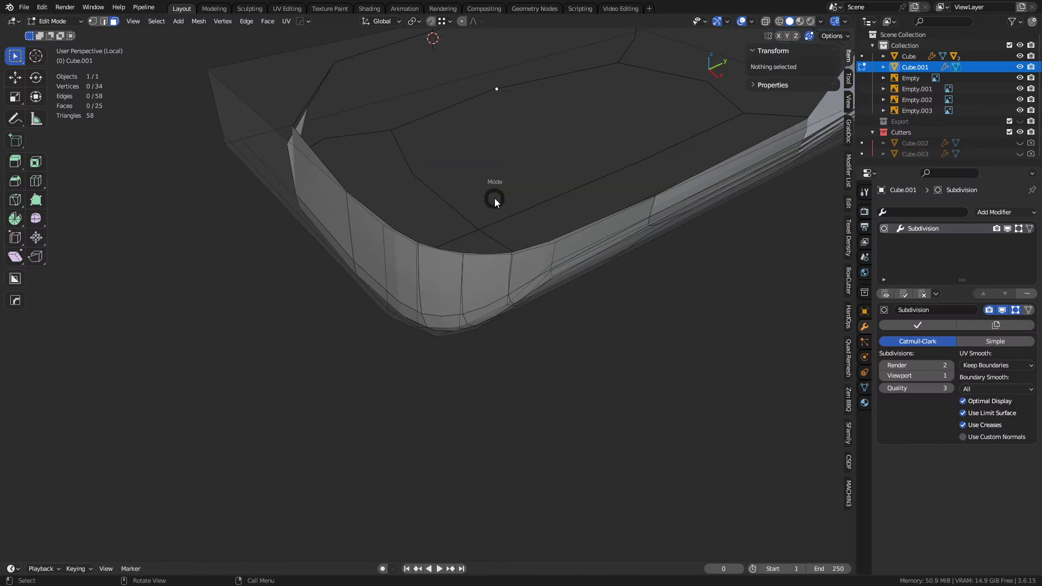
click(421, 207)
middle_drag(331, 233, 393, 247)
shift+middle_drag(125, 294, 363, 277)
key(Tab)
click(423, 275)
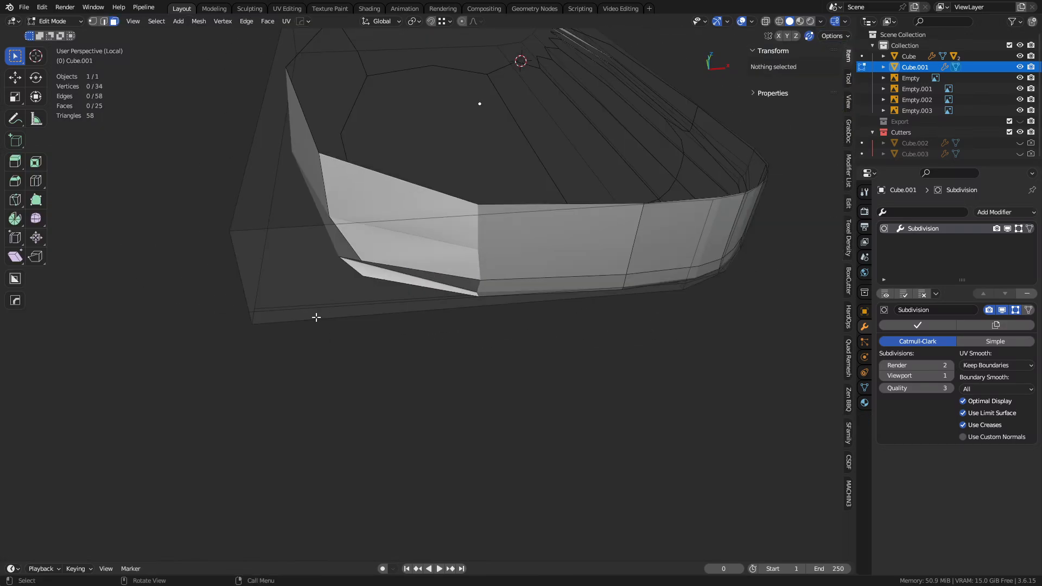
middle_drag(317, 318, 491, 307)
click(1014, 311)
- Bevel both segments of the lower half's sharp vertical corner edge with width 0.118 m, 2 segments and shape 1.000
key(2)
scroll(474, 367, up, 3)
shift+middle_drag(506, 471, 533, 319)
click(505, 240)
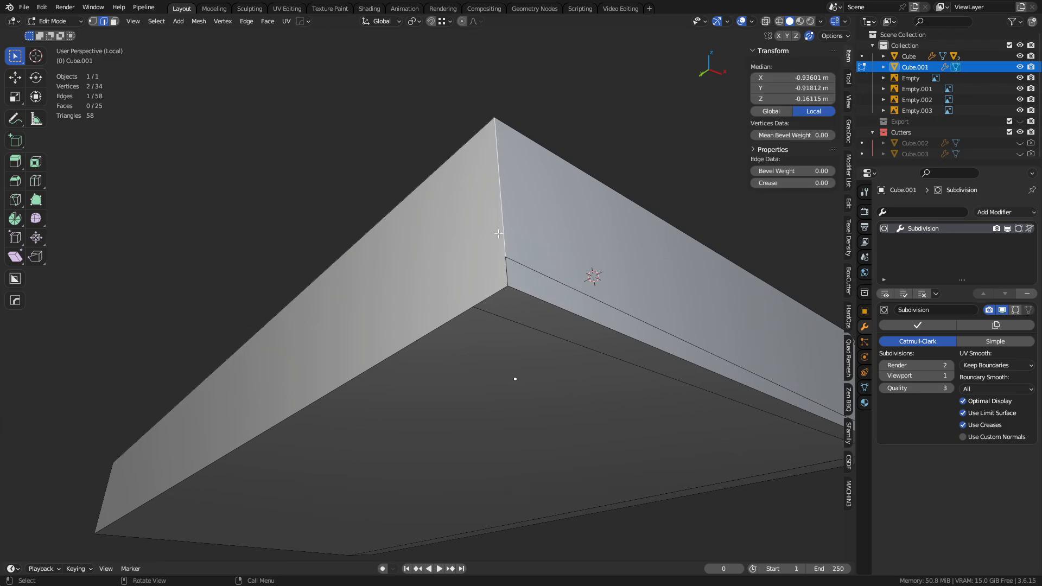
shift+click(507, 277)
key(ctrl+b)
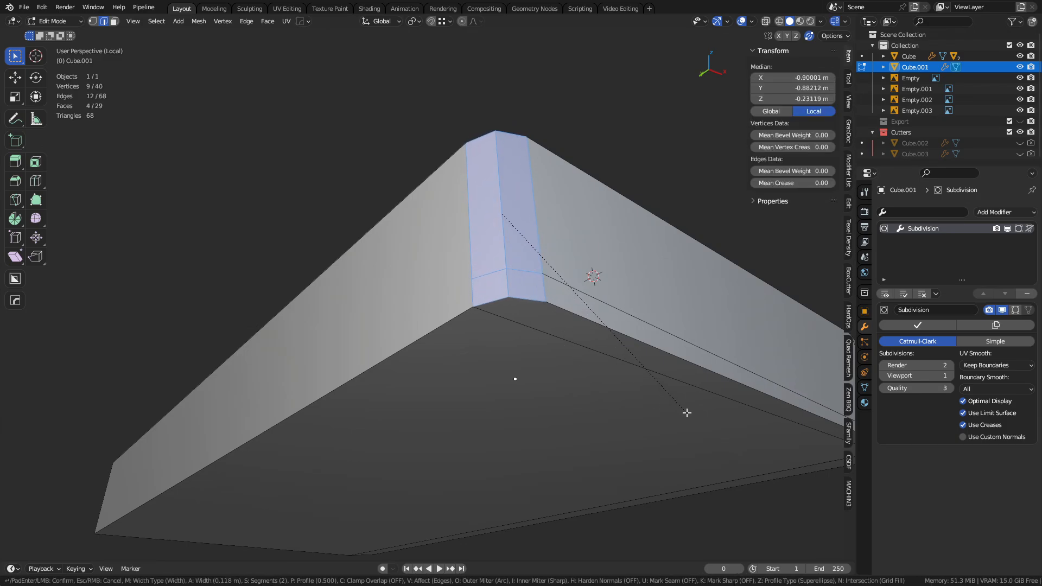
click(686, 412)
drag(159, 407, 201, 407)
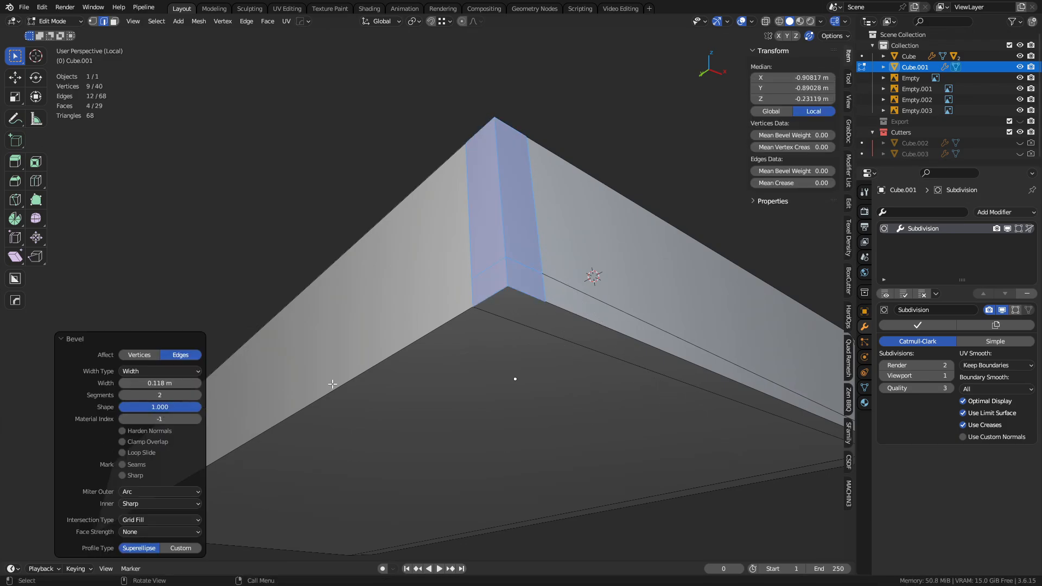
- Knife-cut the underside along the Y axis from the beveled corner's vertex to the far end
key(1)
shift+middle_drag(521, 313, 470, 286)
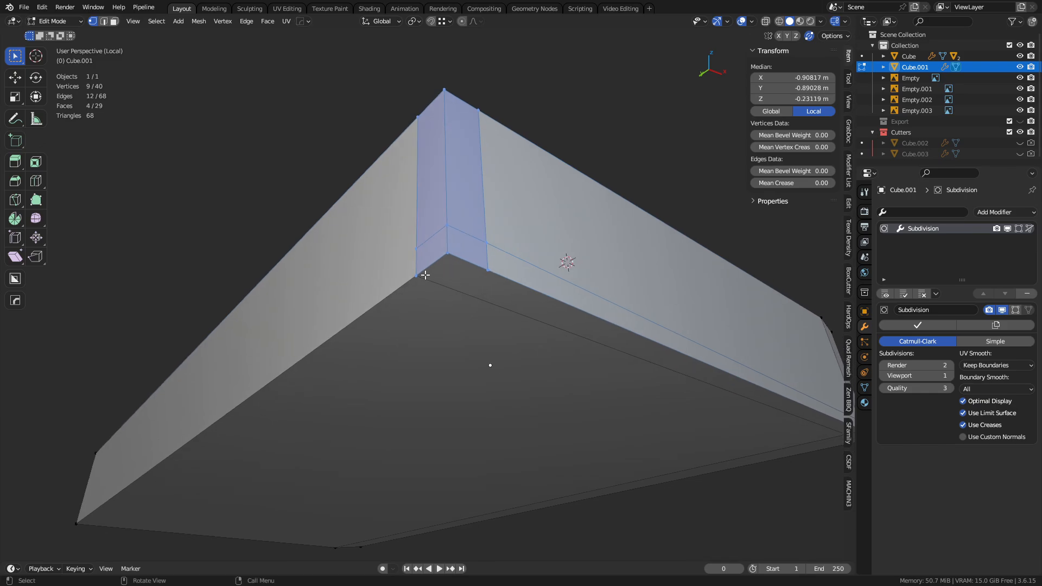
click(421, 275)
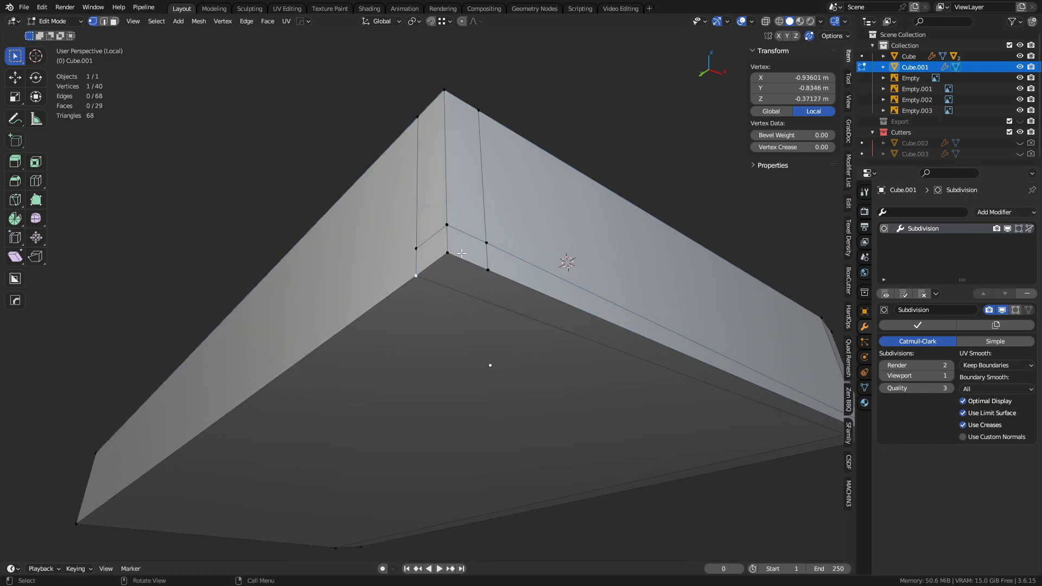
key(k)
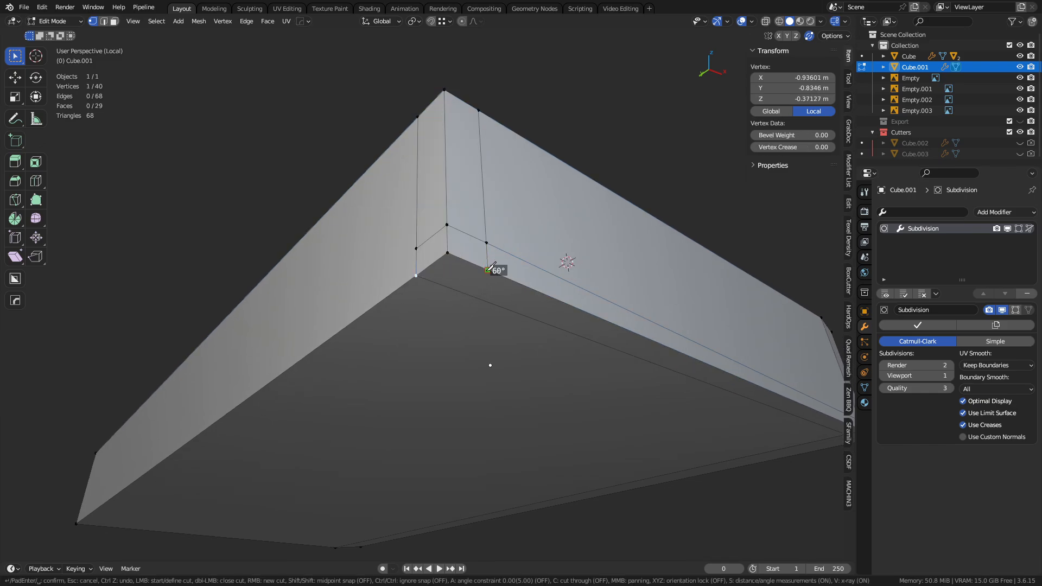
key(y)
click(92, 524)
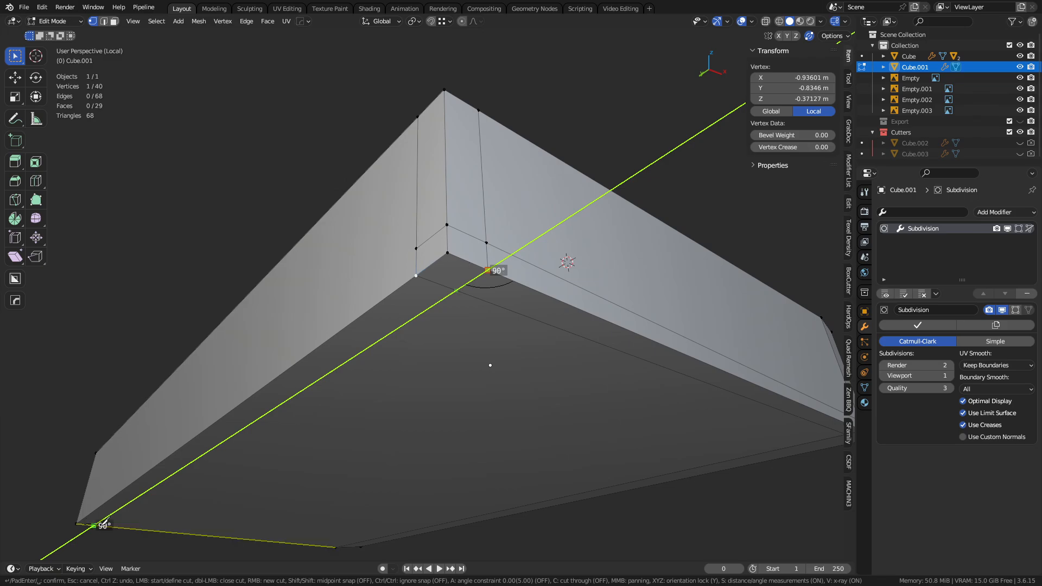
key(Return)
- Merge the overlapping vertices at the beveled corner's lower edge with Smart Vert set to Merge Last
key(g)
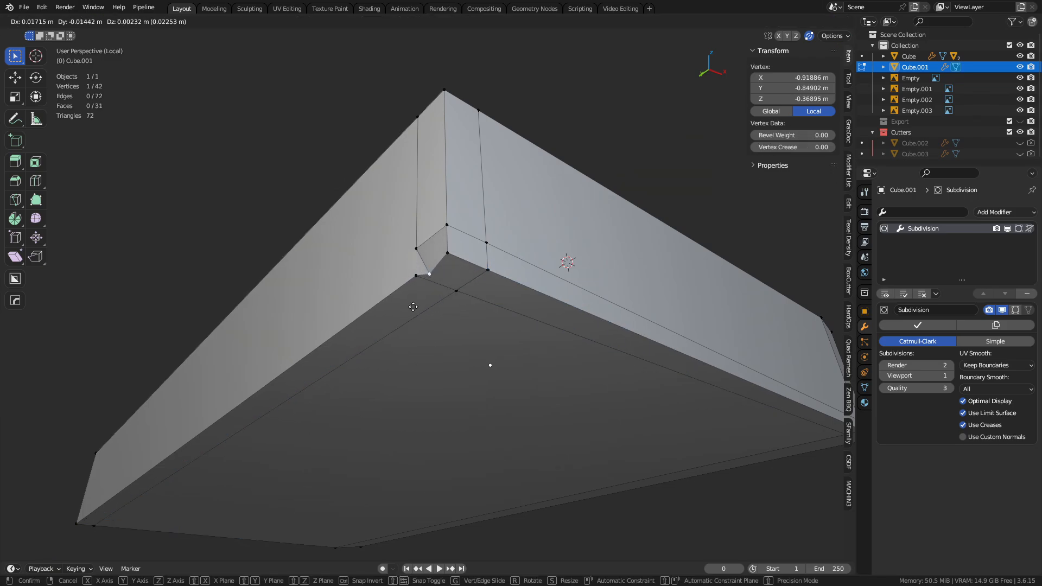
right_click(413, 303)
key(g)
click(411, 275)
shift+click(416, 277)
key(1)
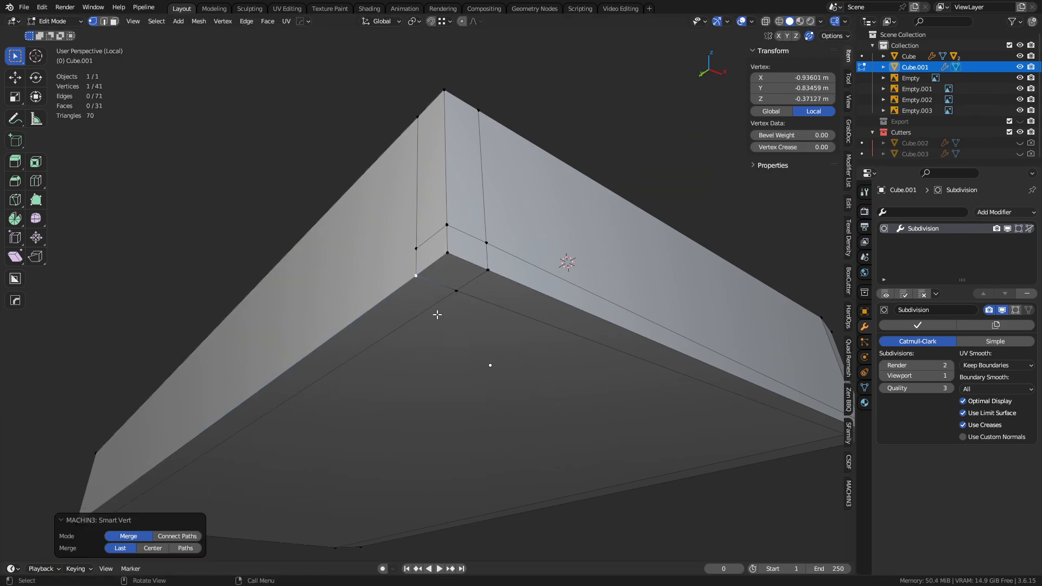
- Knife-cut the long side face from the beveled corner's inner vertex to the far vertical edge, close to the lower edge
middle_drag(292, 357, 549, 333)
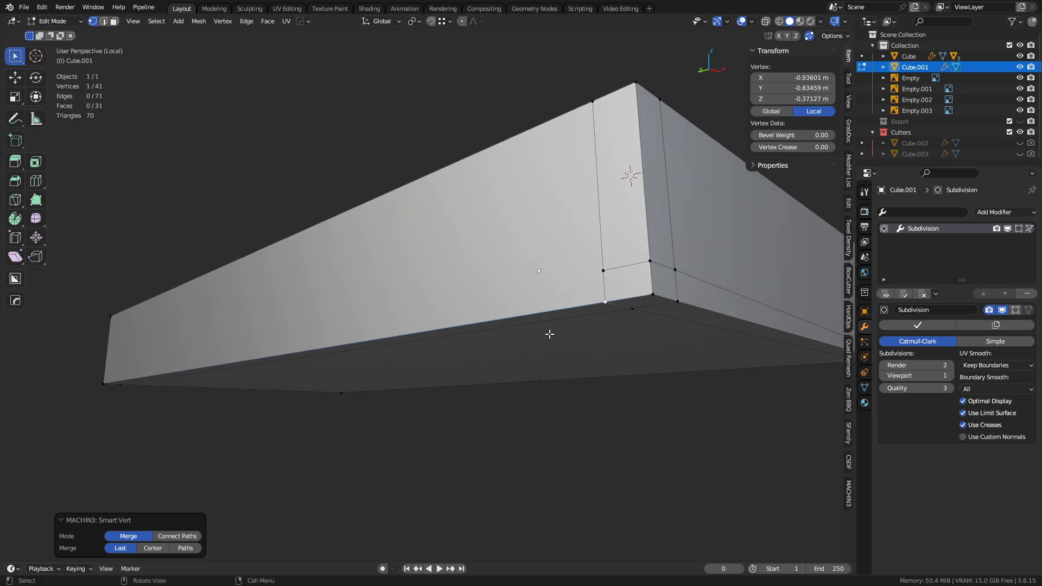
key(k)
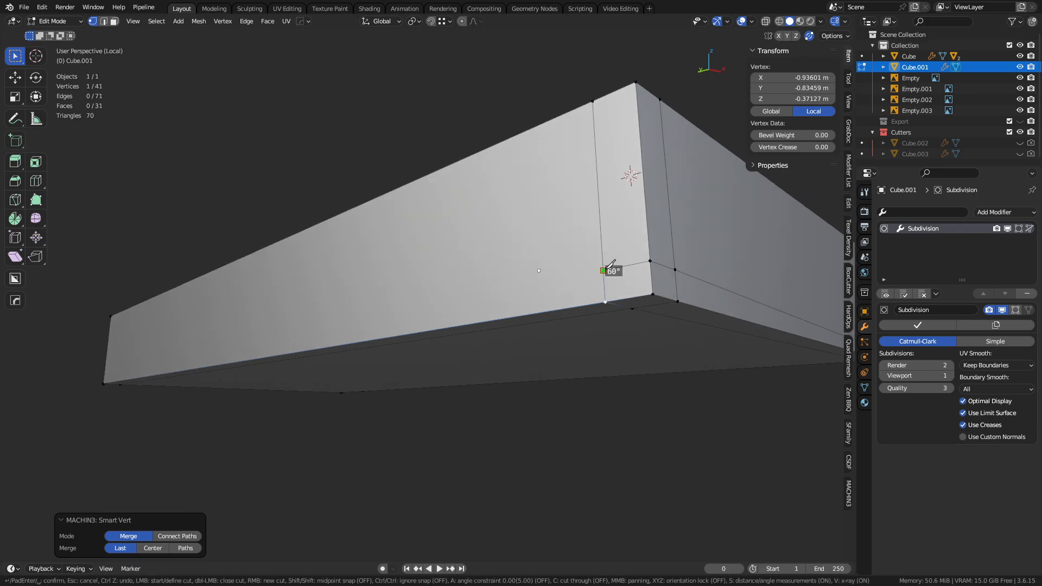
click(607, 268)
click(105, 372)
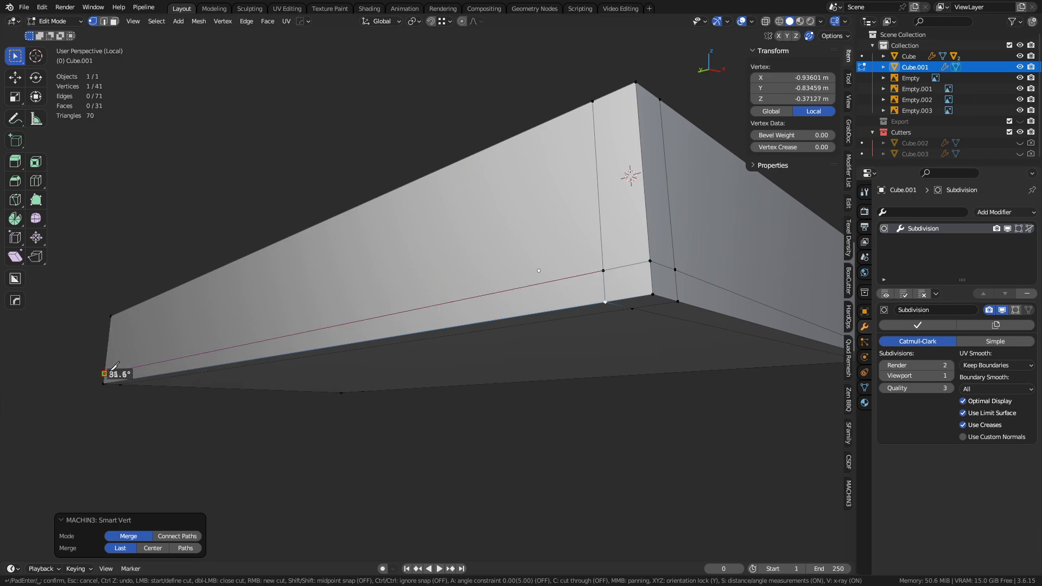
key(space)
- Inspect the narrow side and underside faces along the lower edge and at the beveled corner in face selection
middle_drag(654, 393, 603, 340)
key(3)
click(512, 254)
shift+click(505, 243)
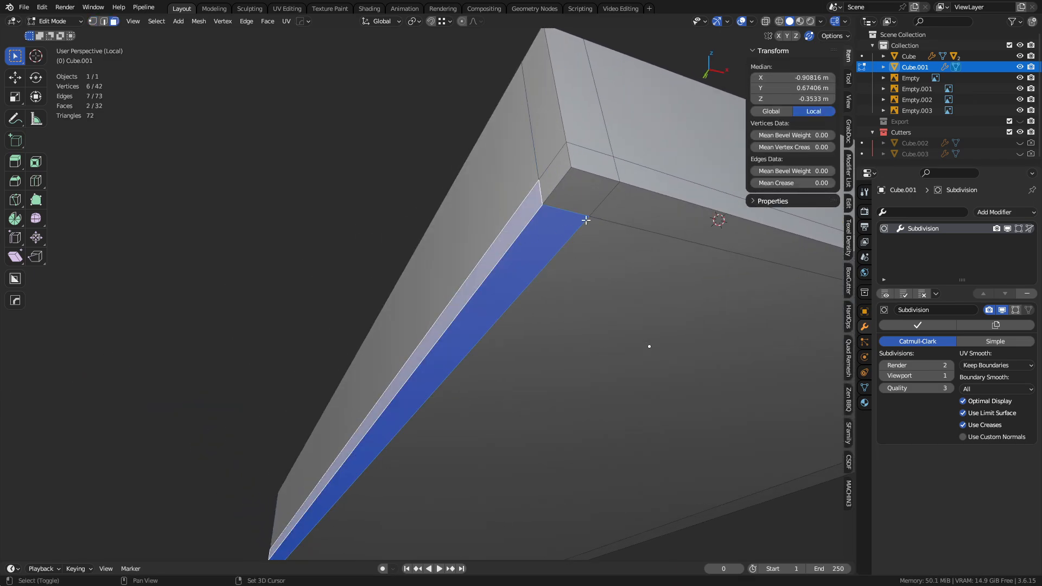
shift+middle_drag(585, 219, 543, 290)
click(514, 256)
scroll(518, 322, down, 3)
key(ctrl+Tab)
click(514, 332)
key(ctrl+Tab)
click(545, 321)
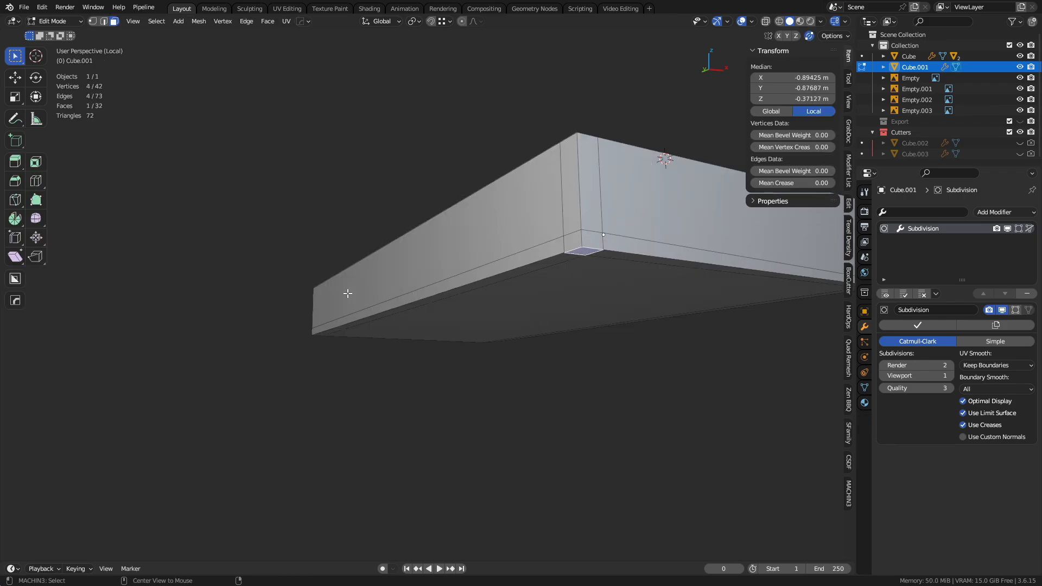
- Bevel the vertical edge at the other end of the long side with width 0.119 m and 2 segments
scroll(347, 295, up, 2)
shift+middle_drag(346, 296, 445, 375)
middle_drag(368, 363, 505, 418)
key(2)
click(437, 494)
key(ctrl+b)
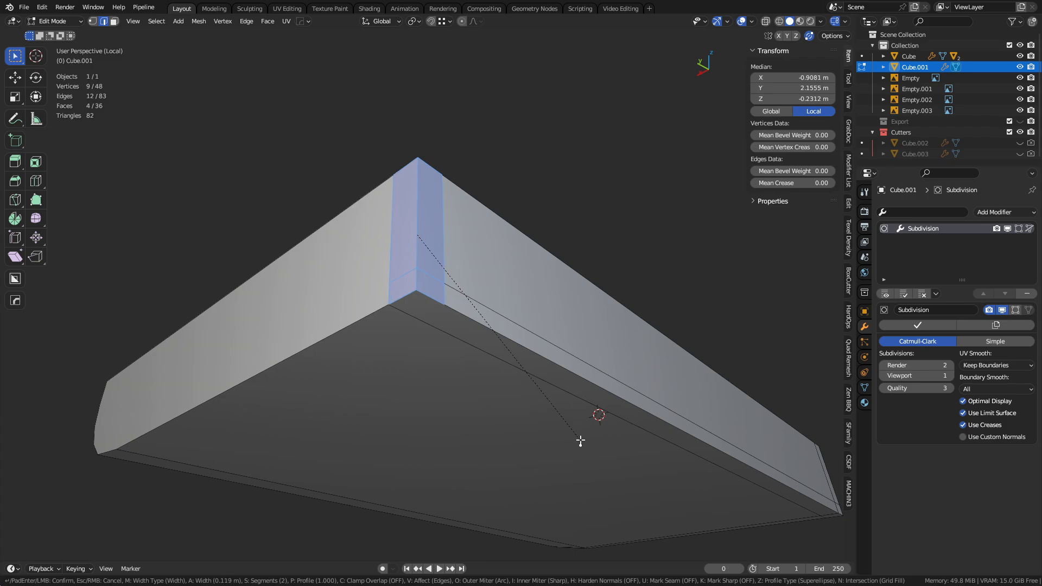
click(582, 440)
- Try moving the vertex at the new bevel's lower edge to check for a duplicate, and undo the move
shift+middle_drag(551, 392, 584, 389)
scroll(565, 378, up, 2)
key(1)
click(457, 303)
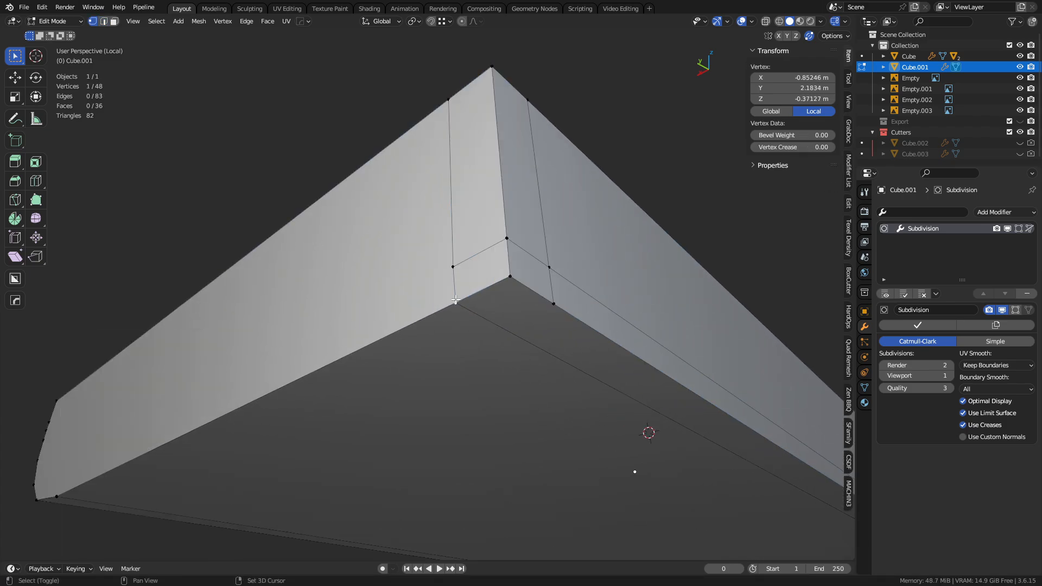
shift+click(457, 304)
click(454, 302)
key(g)
click(436, 324)
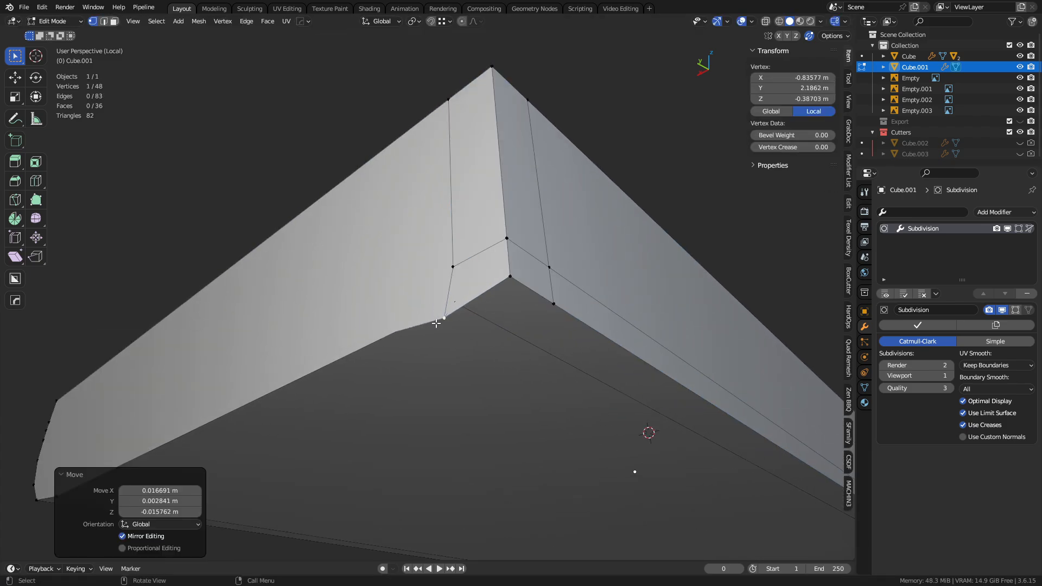
key(ctrl+z)
- Dissolve the duplicate vertex at the second beveled corner's lower edge using X-ray
key(alt+z)
alt+click(458, 309)
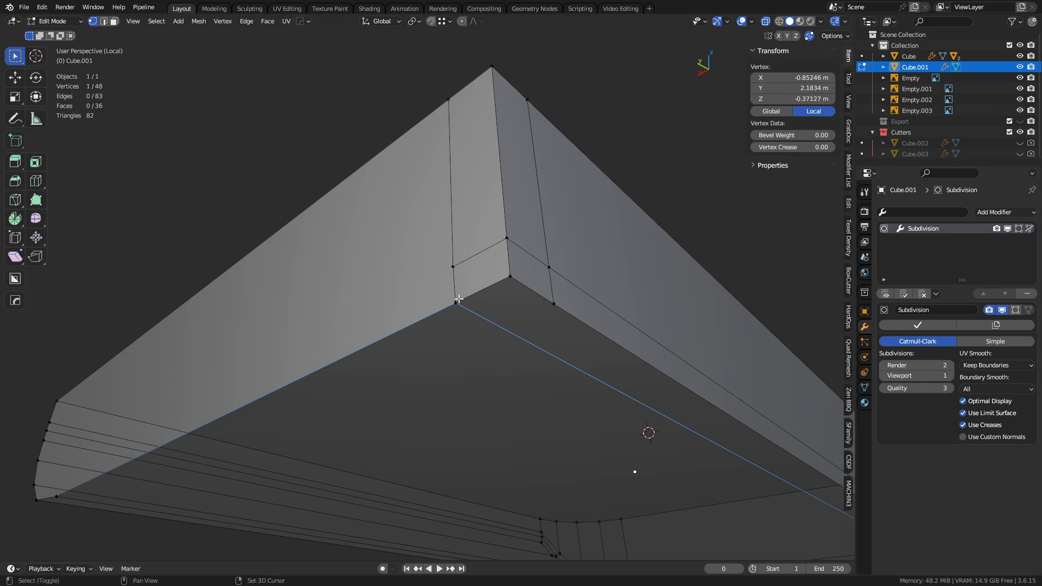
key(ctrl+x)
key(alt+z)
- Knife-cut the underside along the X axis from the second beveled corner's vertex to the opposite side
click(555, 313)
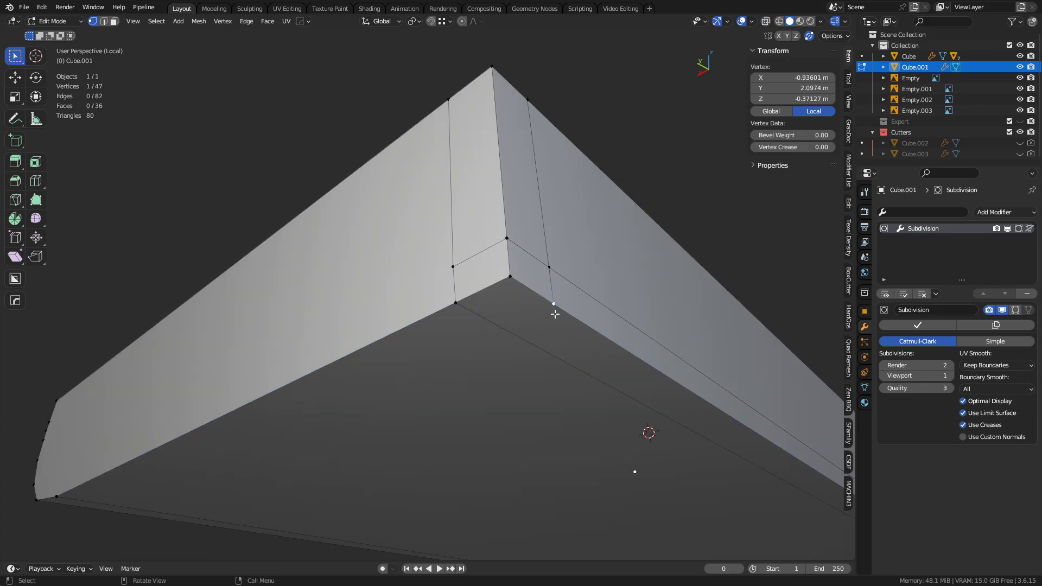
key(k)
click(555, 302)
key(x)
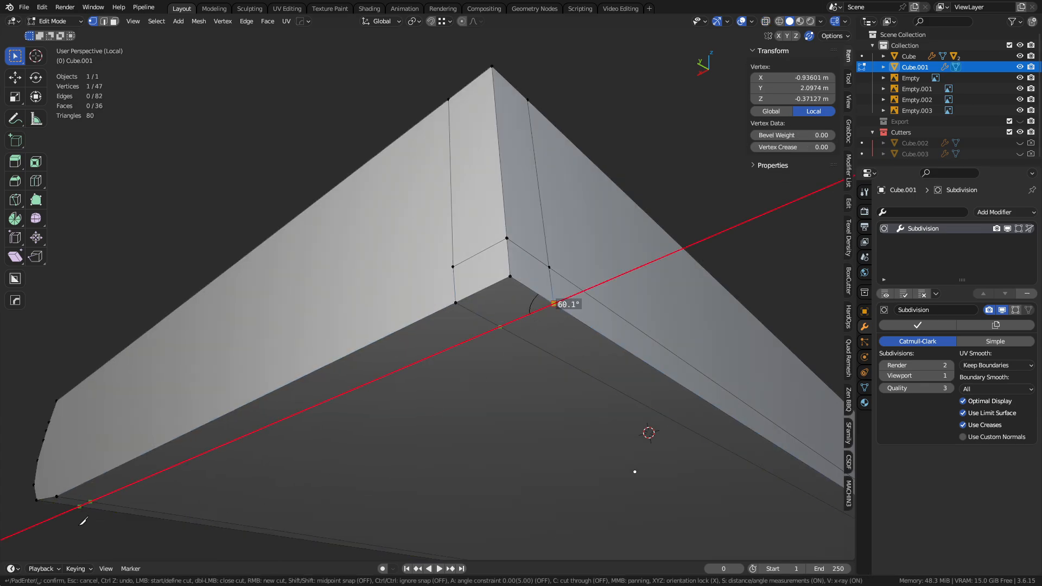
click(99, 520)
key(Return)
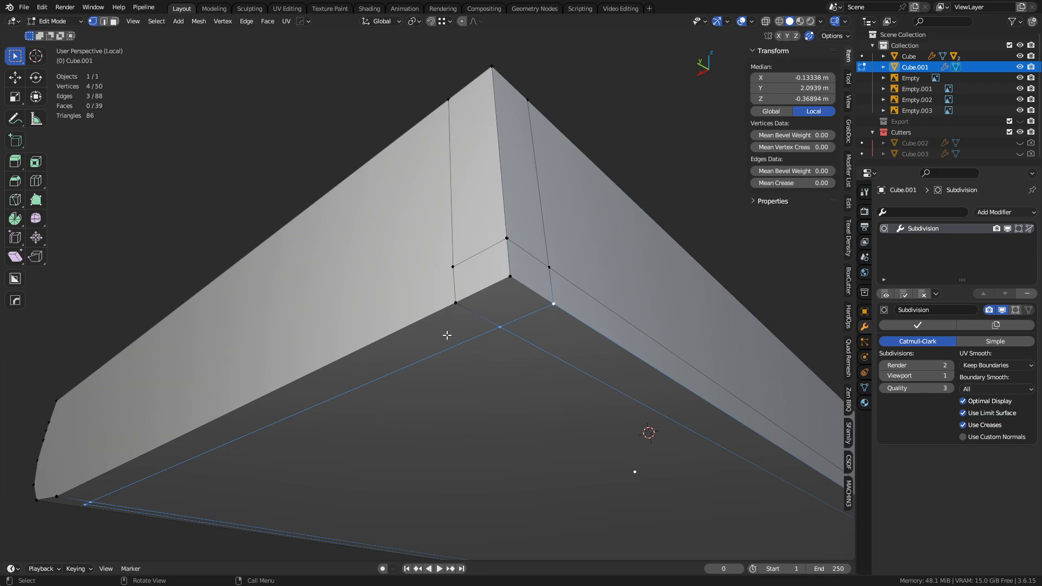
- Knife-cut the end face along the X axis from the bevel's inner vertex to the curved corner
key(k)
click(453, 266)
key(x)
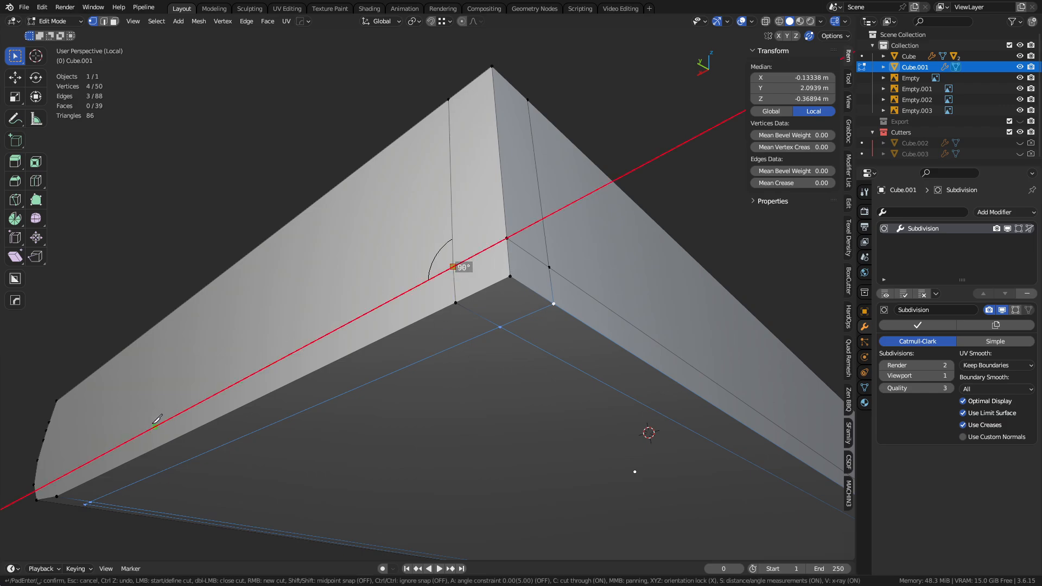
click(40, 488)
key(Return)
- Dissolve the stray cut edges running diagonally across the long curved side
shift+middle_drag(245, 444, 454, 425)
middle_drag(453, 424, 401, 374)
shift+middle_drag(402, 374, 412, 470)
key(2)
click(478, 389)
mouse_move(479, 389)
middle_down()
mouse_move(474, 359)
mouse_move(473, 374)
middle_up()
scroll(472, 374, up, 4)
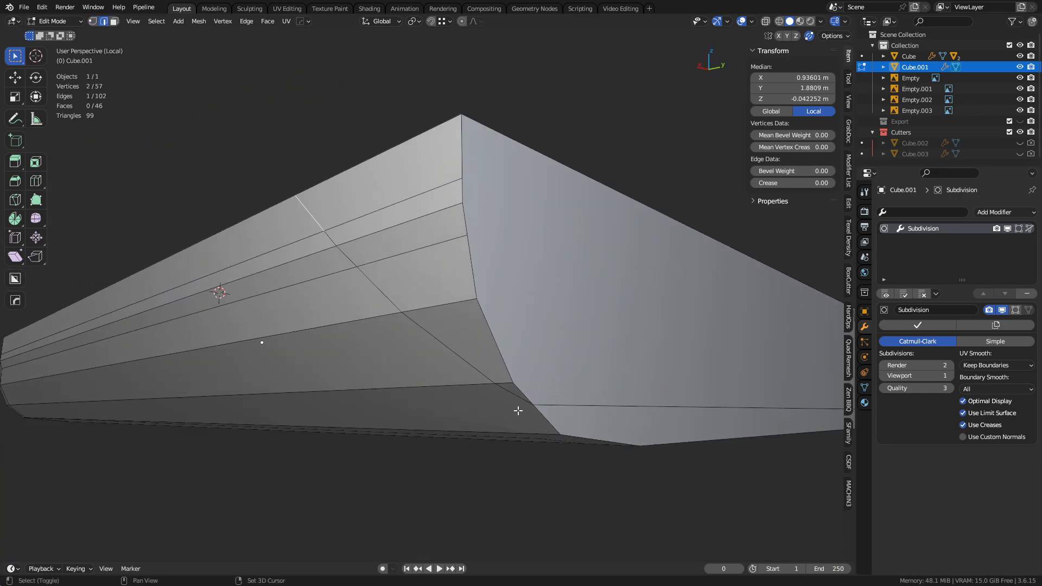
ctrl+click(512, 396)
key(ctrl+x)
- Knife-cut an inset segment on the end face parallel to the lower part of the curved corner
middle_drag(532, 435, 539, 385)
key(1)
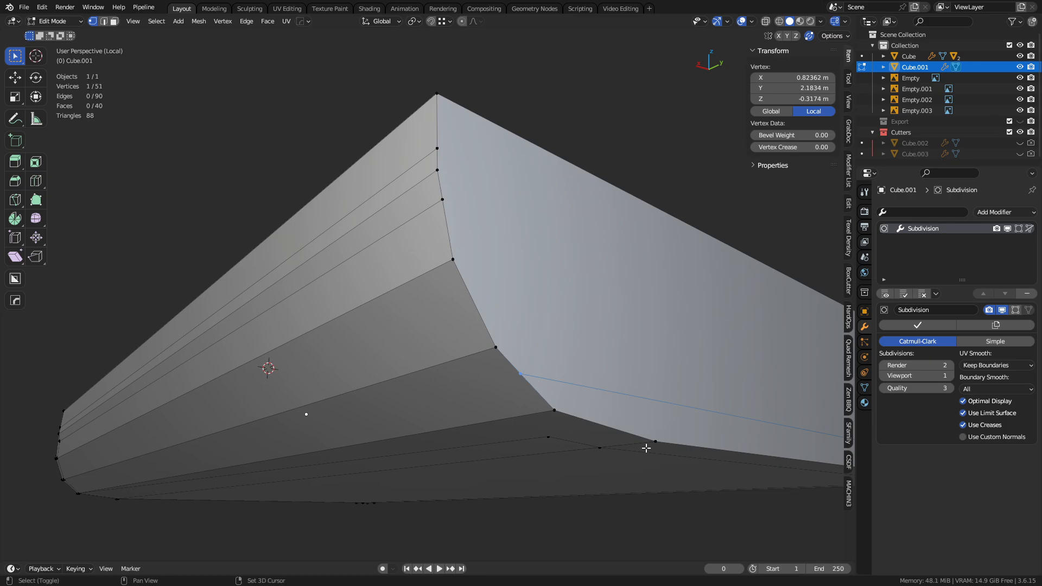
middle_drag(646, 448, 482, 349)
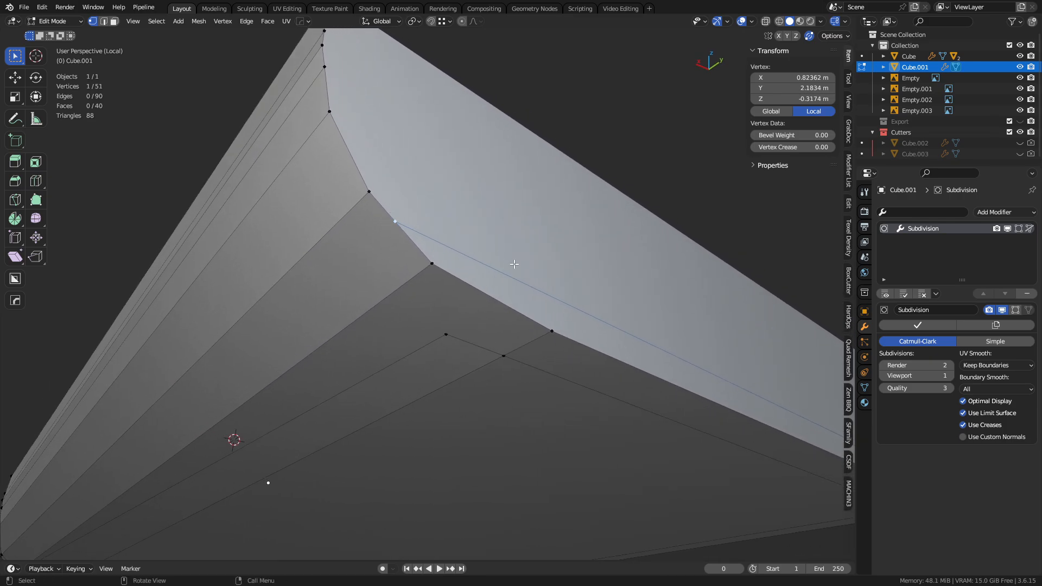
middle_drag(514, 264, 423, 290)
key(k)
click(363, 304)
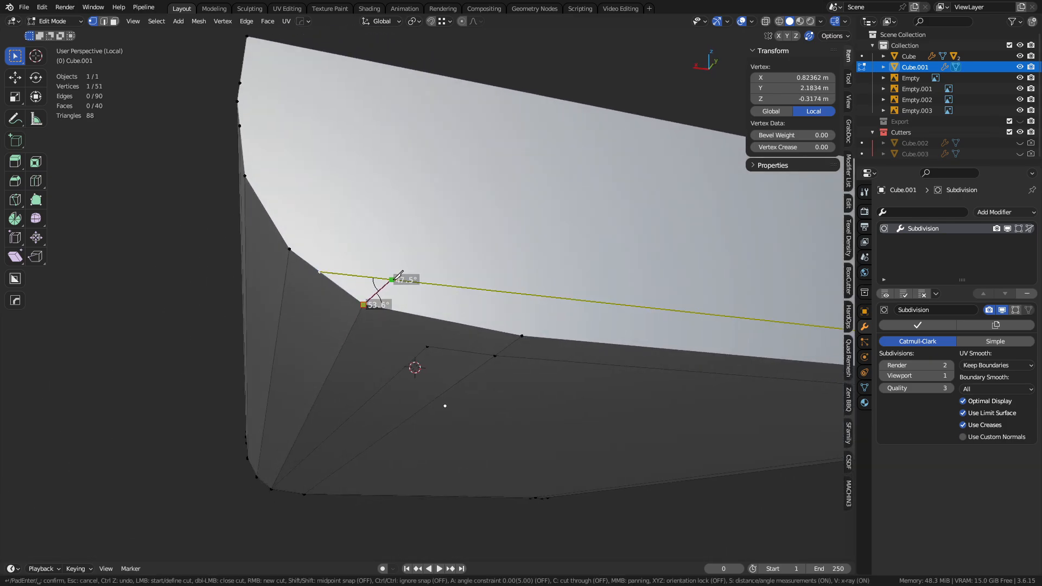
click(326, 235)
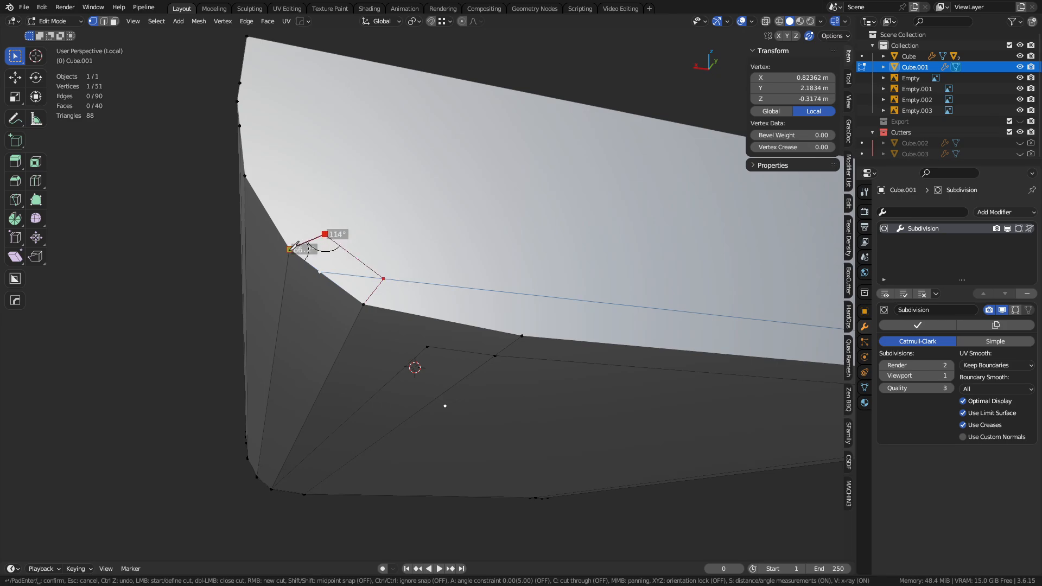
click(289, 250)
key(space)
- Dissolve the leftover horizontal edge between the inset segment and the curved corner
key(2)
click(351, 276)
key(ctrl+x)
- Extend the inset cut upward along the curve and join it to the next curve vertex
middle_drag(419, 321, 495, 348)
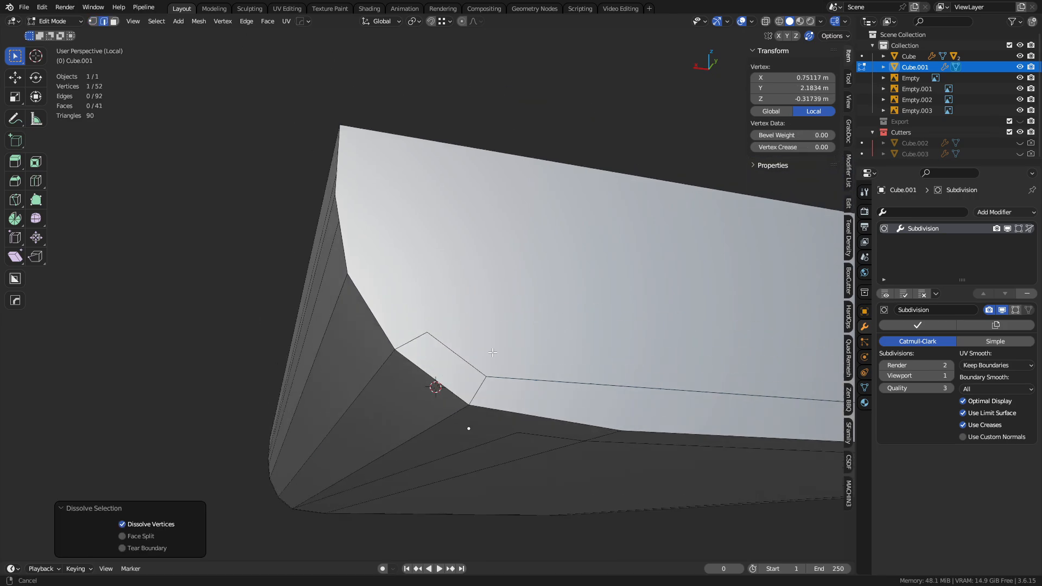
key(k)
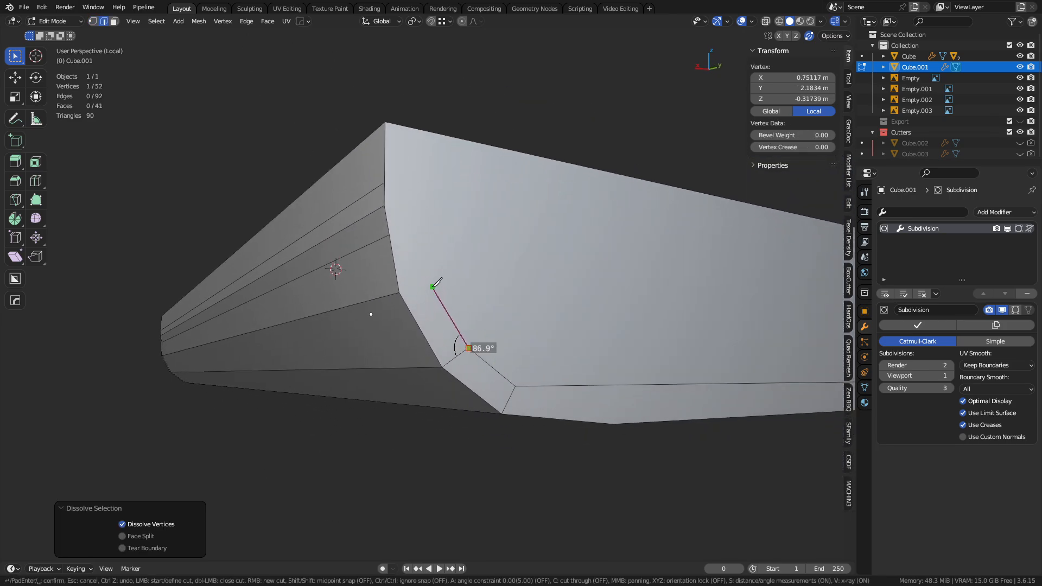
click(433, 286)
click(400, 293)
key(Return)
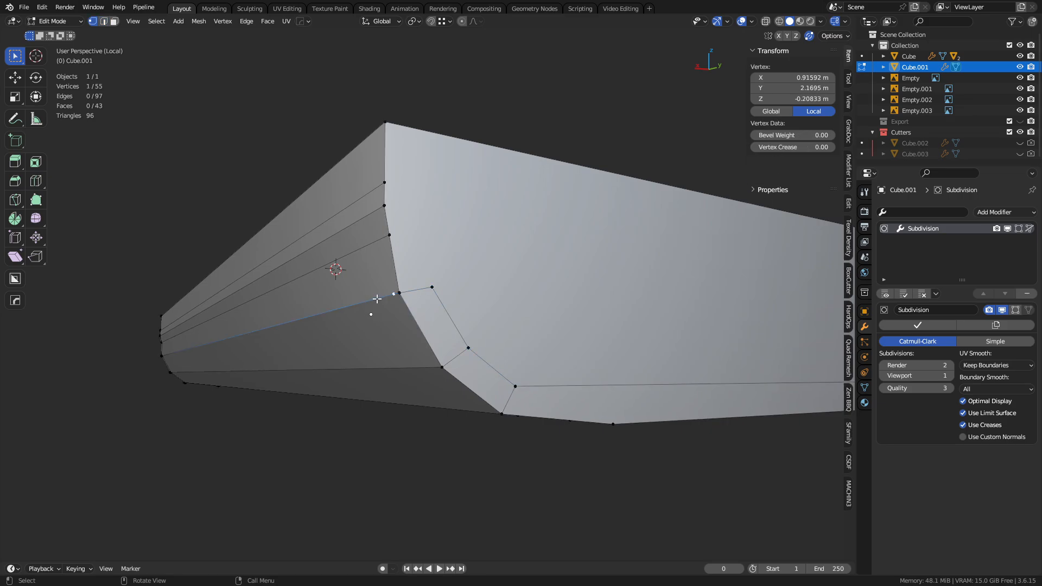
- Merge the stray vertices beside the curve vertex where the extended inset cut ends
shift+click(400, 293)
key(1)
middle_drag(438, 293, 448, 311)
key(g)
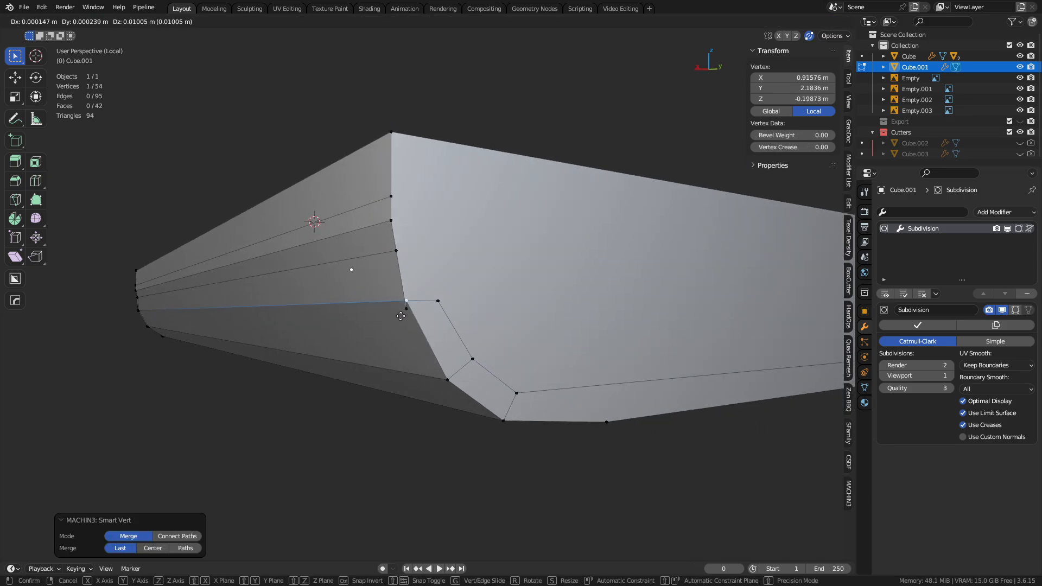
right_click(404, 323)
click(401, 316)
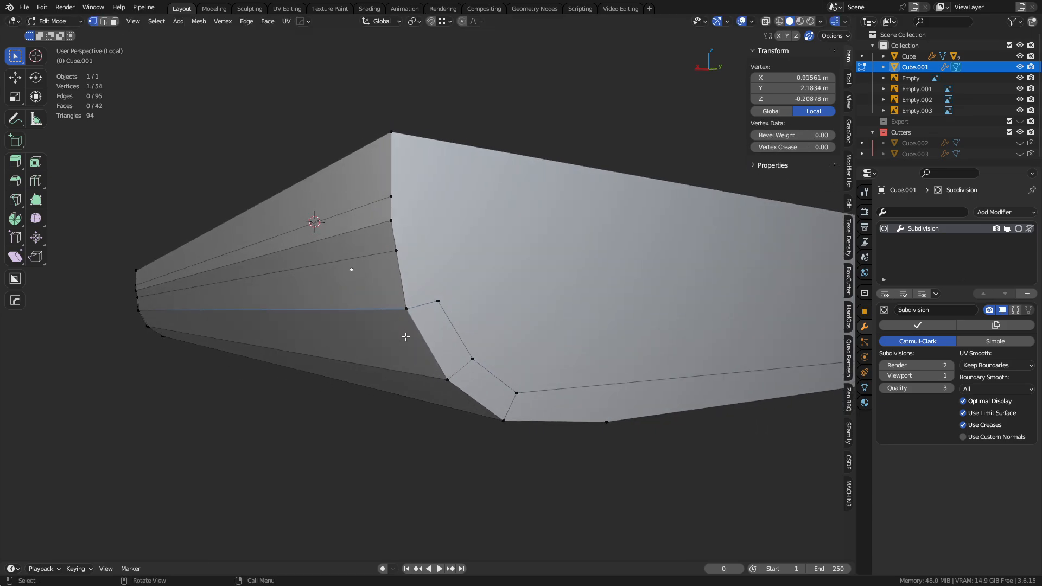
key(g)
right_click(405, 322)
shift+click(411, 313)
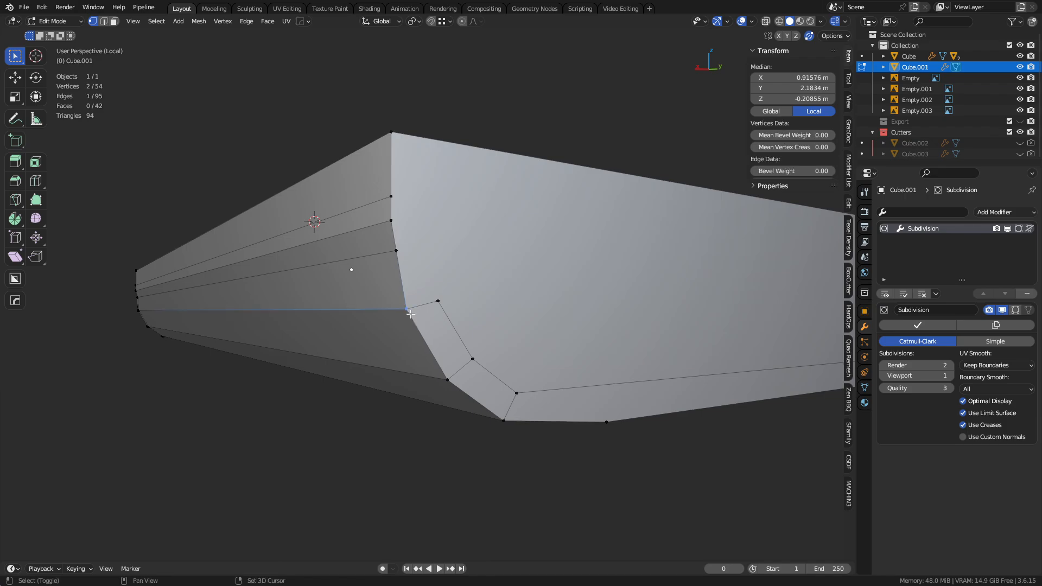
key(1)
- Knife-cut the rest of the inset line parallel to the curved edge up to the end face's upper edge
key(k)
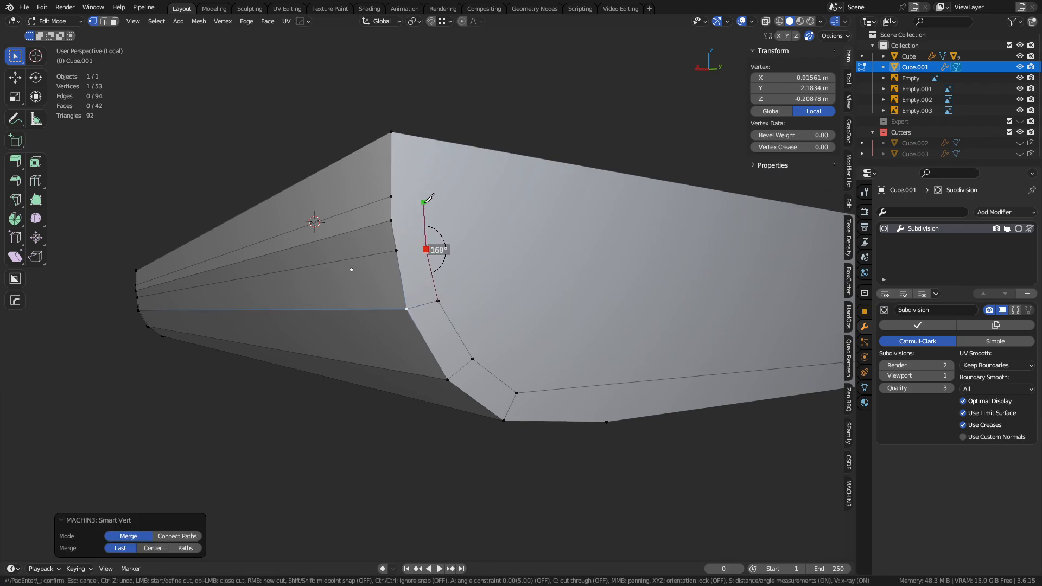
click(420, 137)
key(space)
- Triangulate the remaining inset strip beside the curve and convert its triangles to quads
key(3)
click(402, 207)
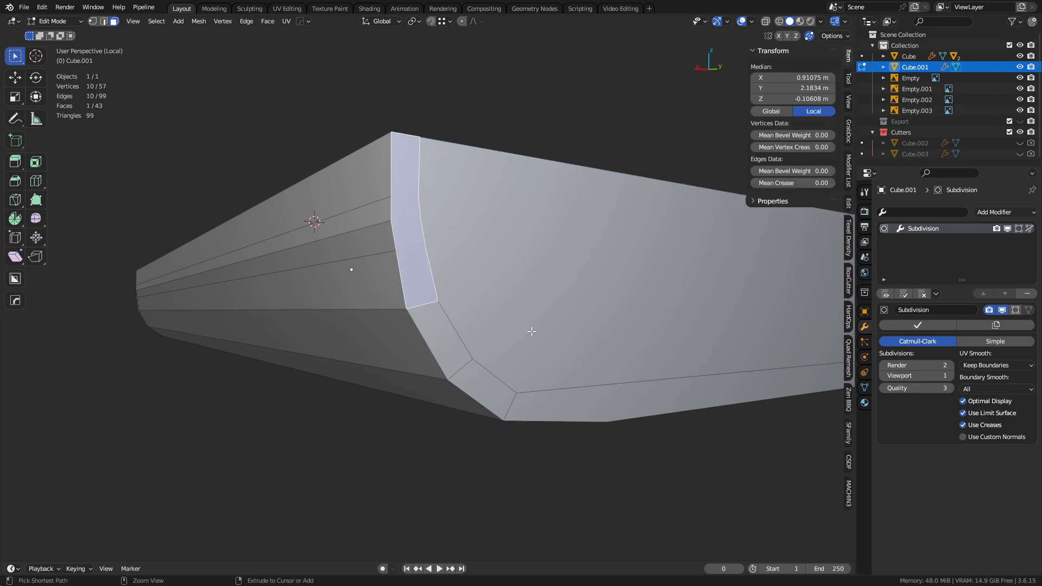
key(ctrl+t)
key(alt+j)
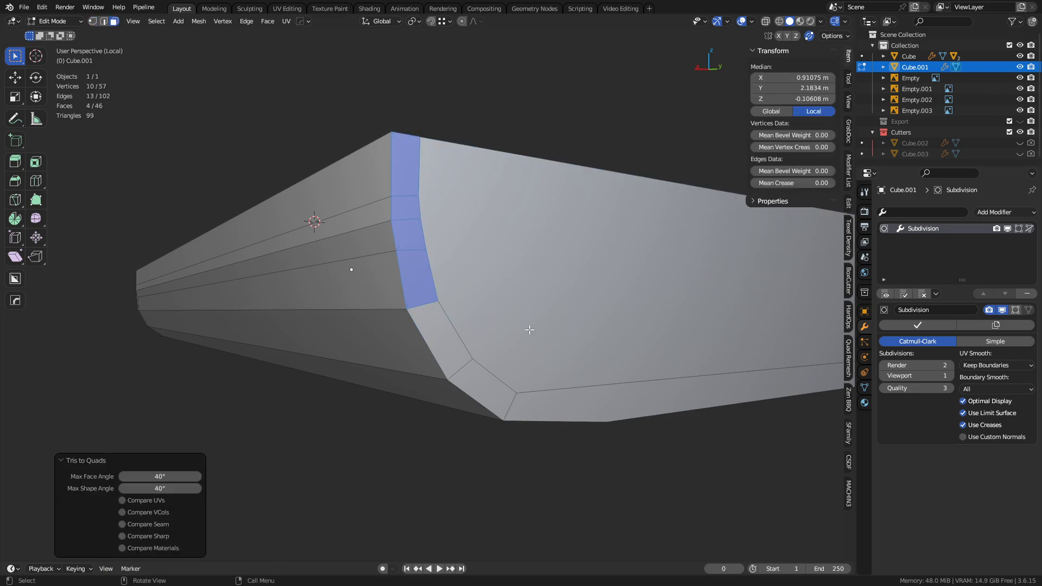
- Try to merge the inset line's three closely spaced vertices beside the curve at their centre
click(421, 257)
key(1)
click(435, 245)
shift+click(419, 196)
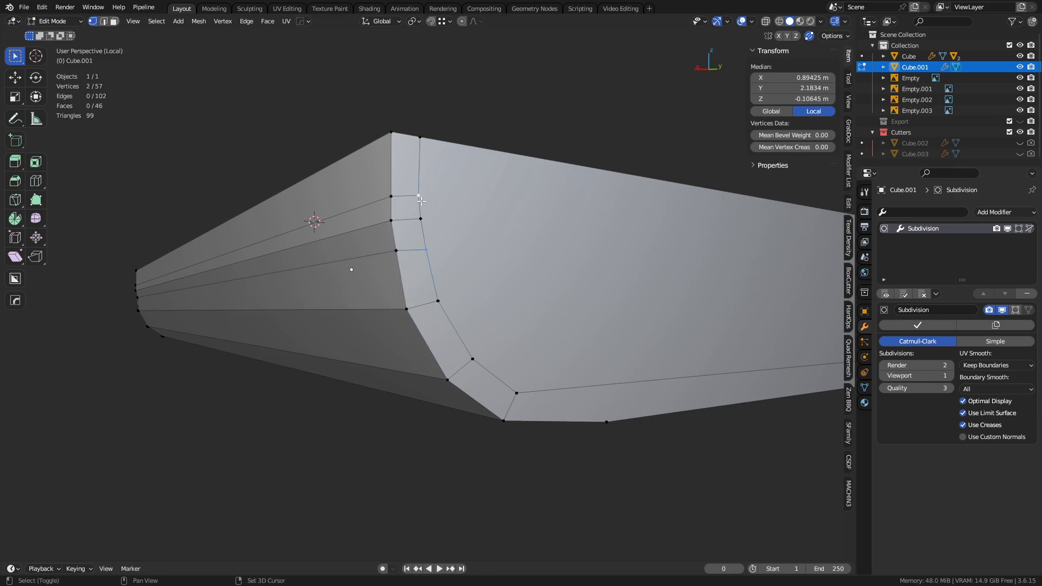
click(419, 196)
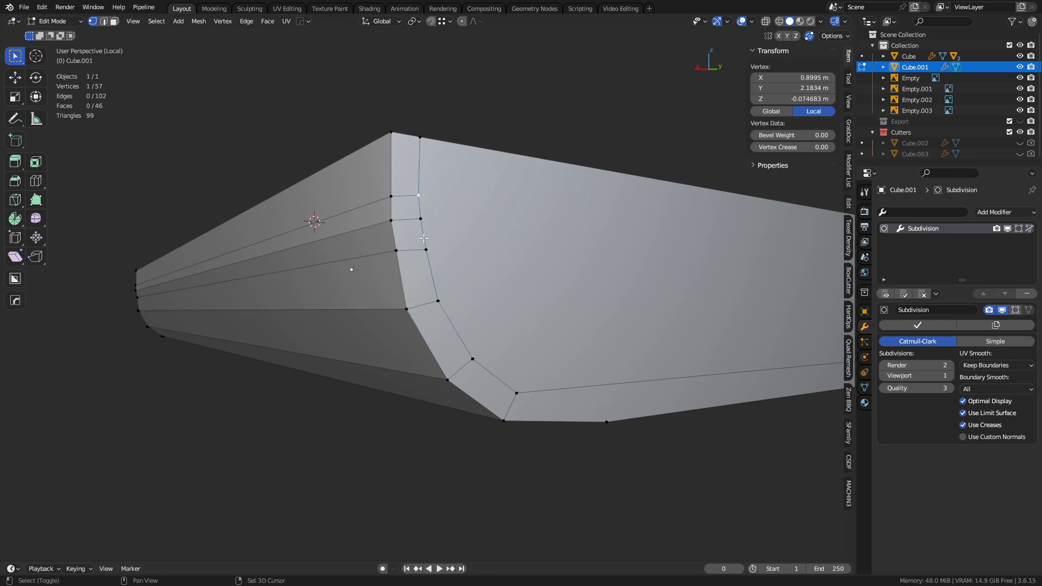
shift+click(422, 218)
shift+click(419, 196)
key(1)
key(ctrl+z)
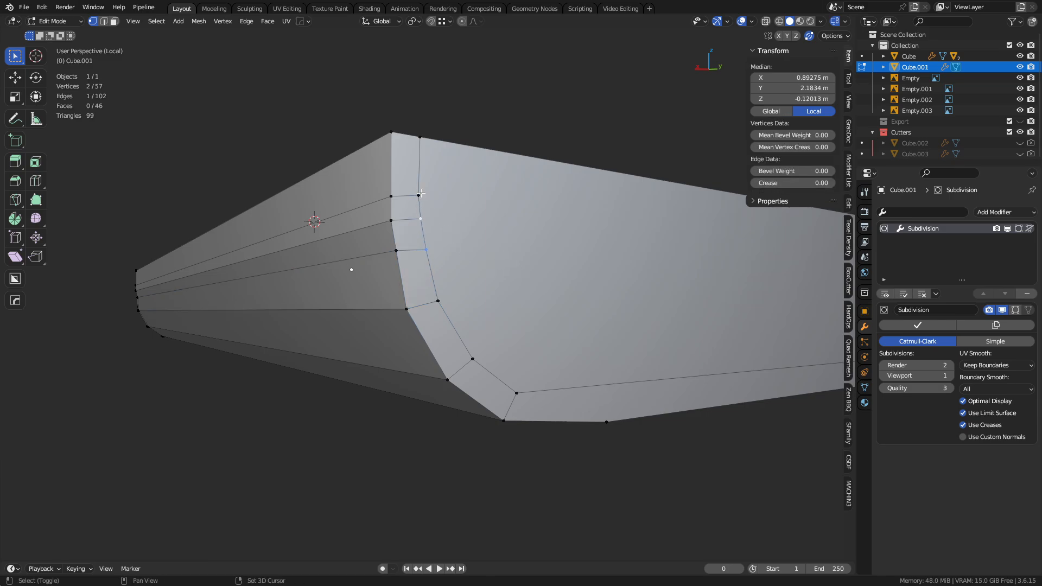
shift+click(419, 196)
shift+click(422, 220)
key(1)
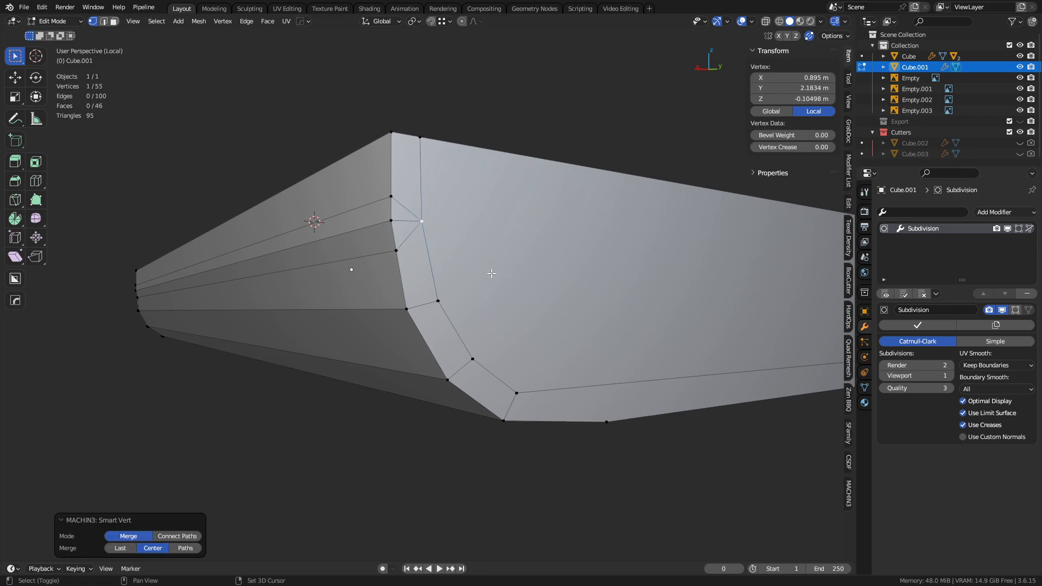
- Try dissolving the middle edge at the merged vertex and undo back to before the merge
key(2)
click(409, 222)
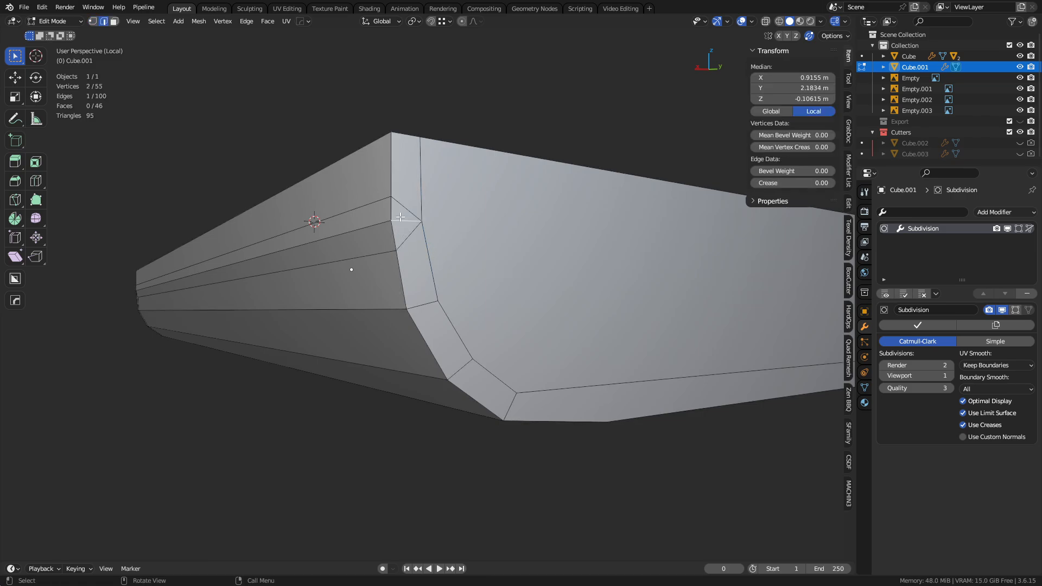
key(ctrl+x)
key(ctrl+z)
key(ctrl+z)
key(ctrl+z)
key(ctrl+z)
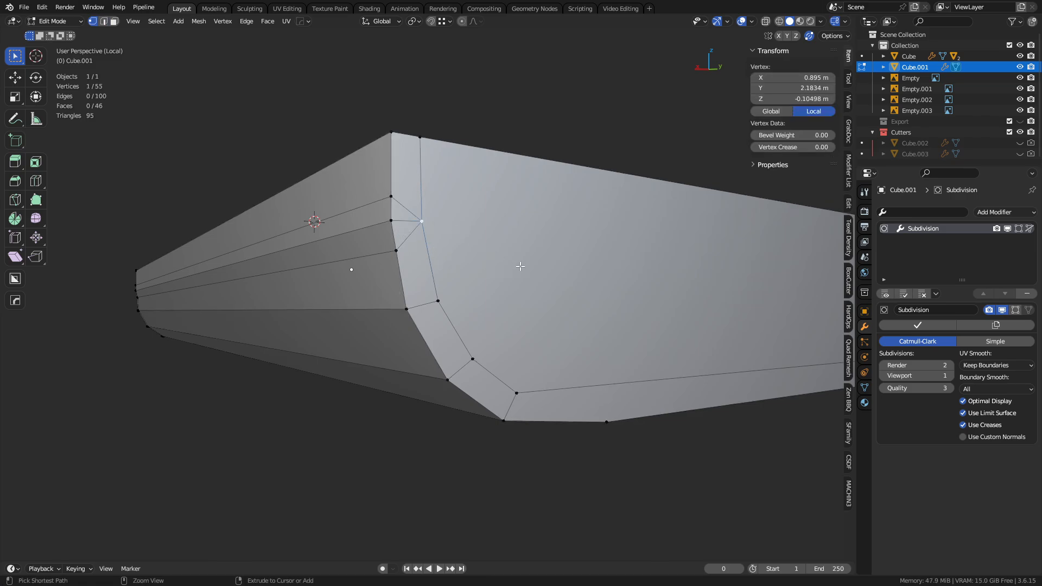
- Knife-cut a small triangle on the end face that bridges the inset line's closely spaced vertices
click(450, 250)
shift+middle_drag(450, 250, 404, 211)
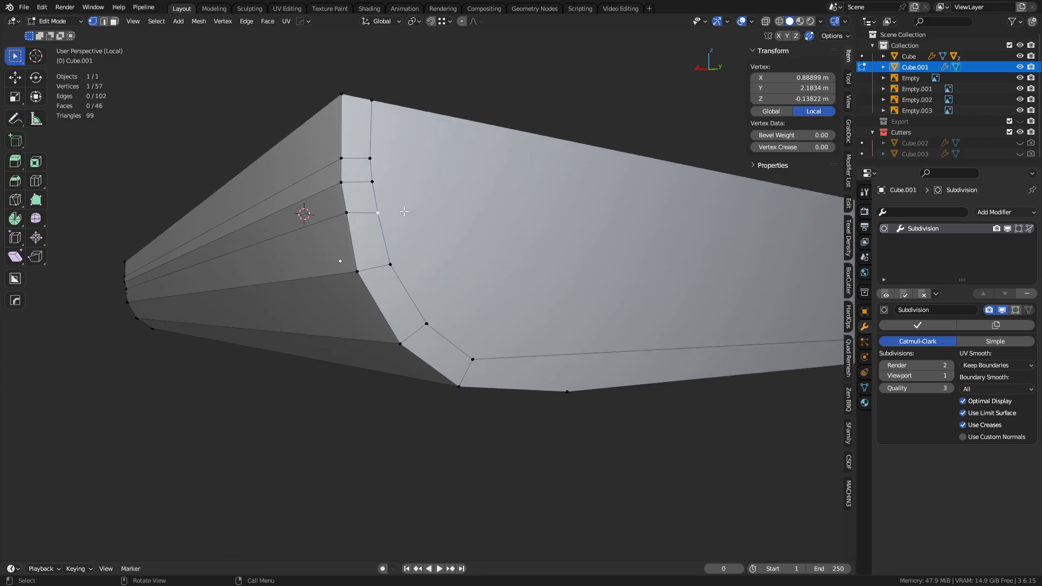
key(k)
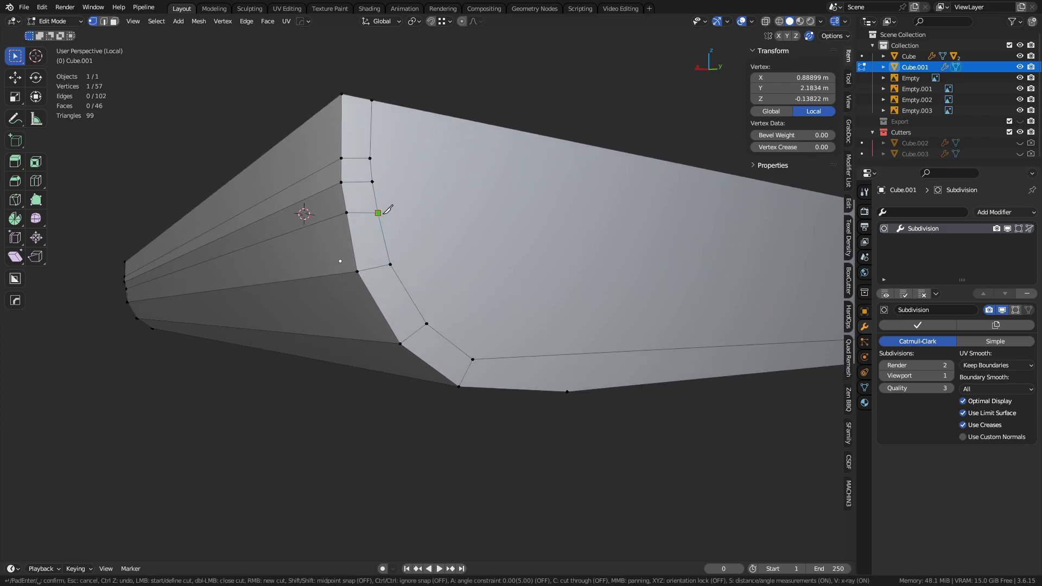
click(371, 158)
key(Return)
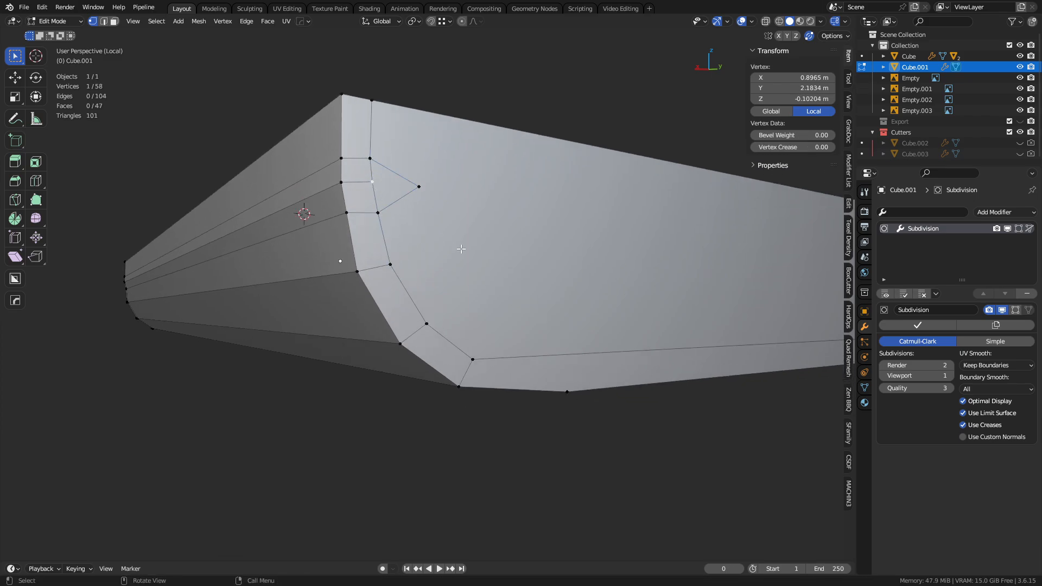
- Dissolve the small triangle cut beside the inset line on the end face
middle_drag(504, 394, 470, 349)
scroll(470, 349, down, 3)
middle_drag(570, 352, 354, 286)
ctrl+click(354, 287)
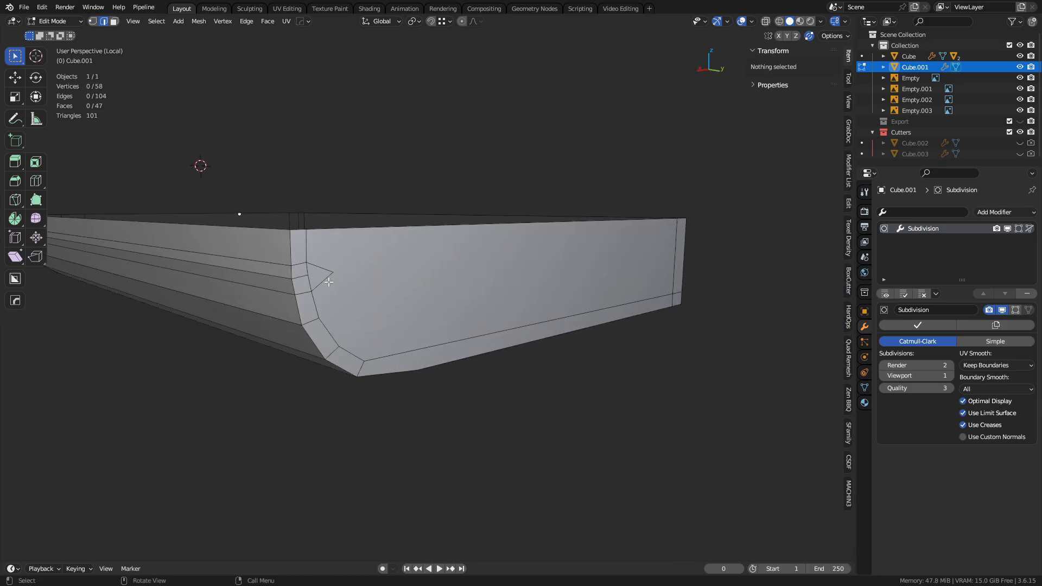
key(ctrl+x)
middle_drag(403, 318, 435, 273)
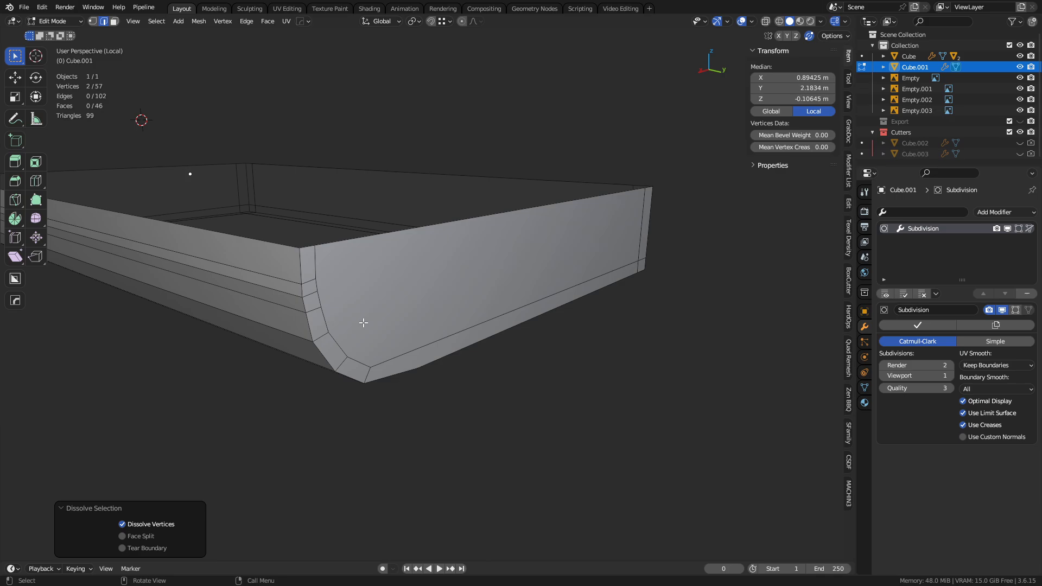
- Knife-cut a supporting line near the corner from the long side's upper edge, around the curve, to the bottom inset's corner
middle_drag(357, 324, 356, 319)
key(k)
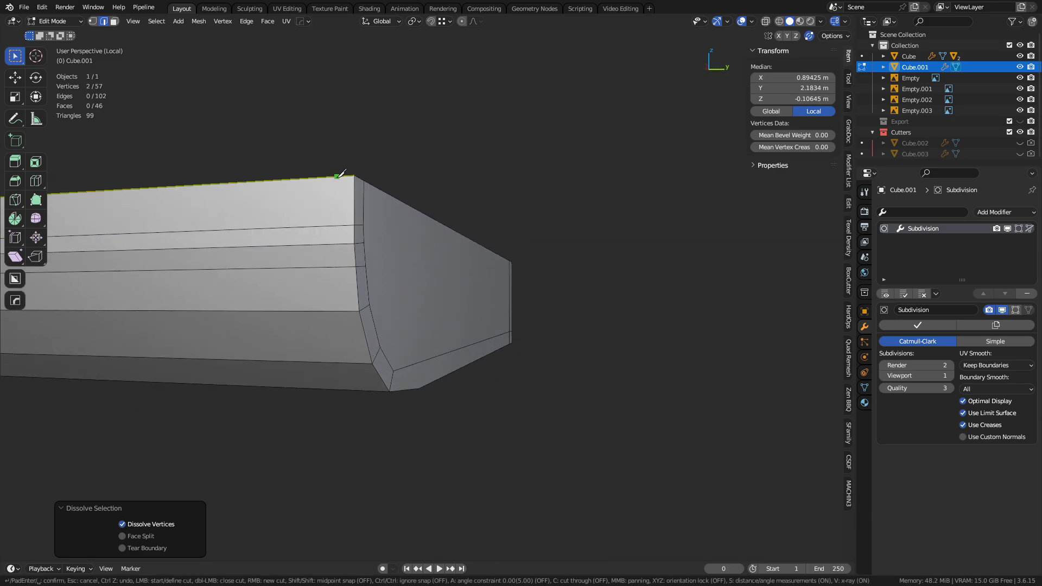
click(334, 177)
click(333, 226)
click(333, 244)
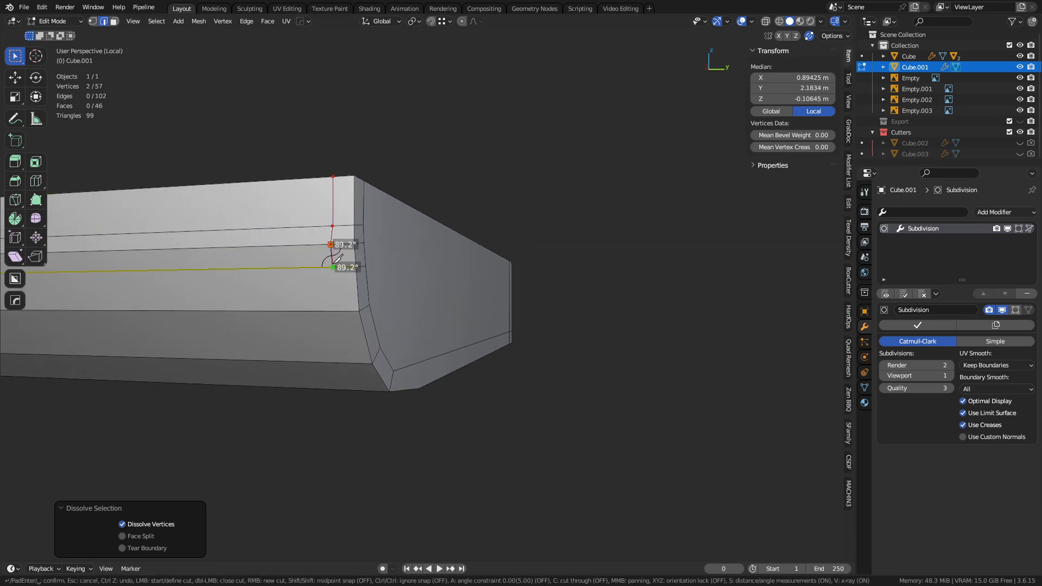
click(334, 266)
middle_drag(335, 266, 325, 249)
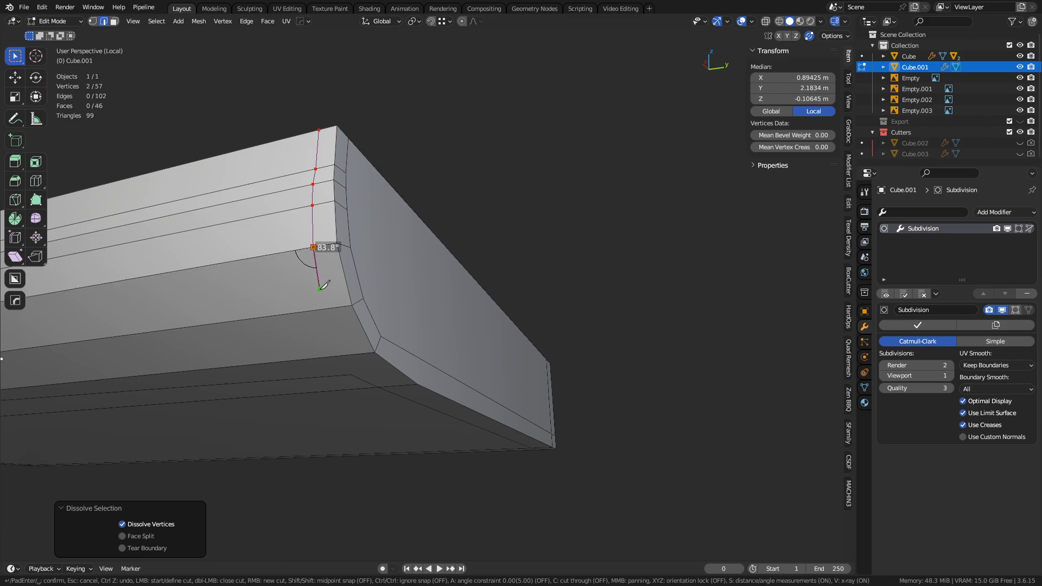
click(322, 309)
click(336, 356)
middle_drag(336, 356, 331, 287)
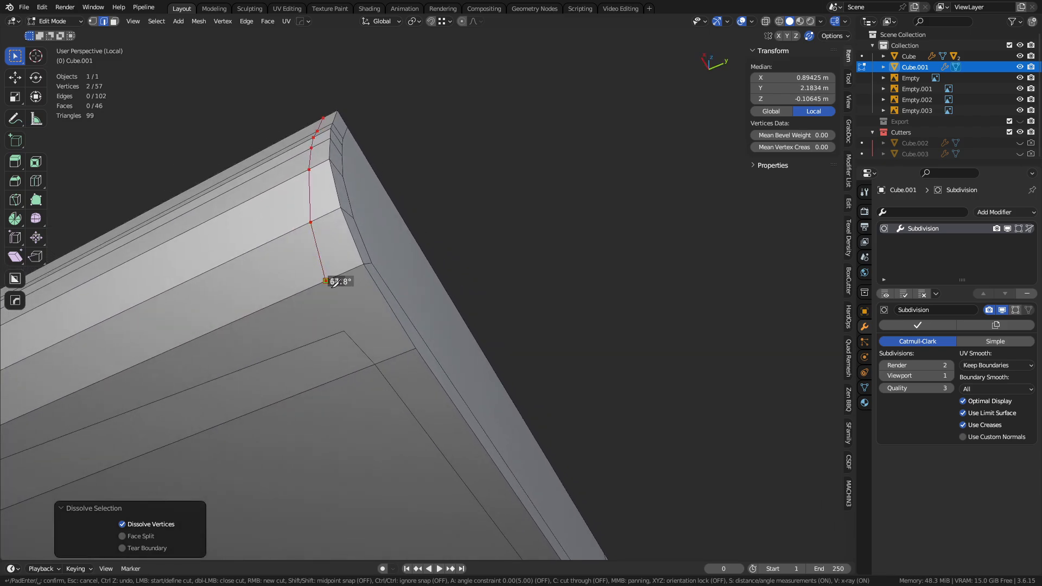
click(343, 331)
key(Return)
- Merge the bottom inset's corner vertex into the supporting line's vertex on the bottom edge
scroll(370, 333, down, 2)
middle_drag(369, 333, 488, 308)
scroll(374, 314, down, 5)
shift+middle_drag(607, 305, 557, 323)
key(1)
scroll(548, 281, up, 3)
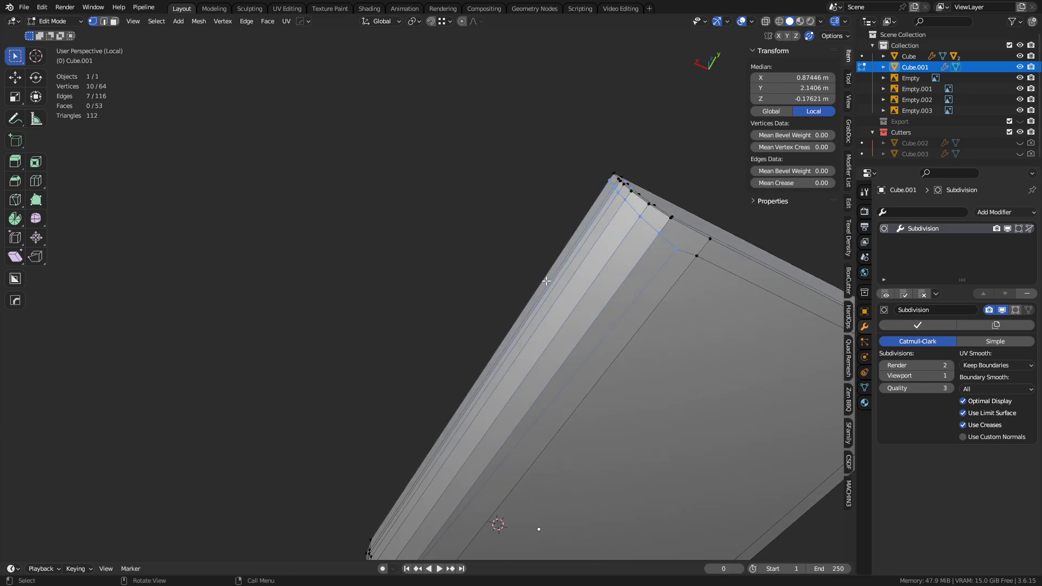
shift+middle_drag(614, 392, 581, 215)
middle_drag(475, 369, 385, 355)
middle_drag(548, 357, 418, 306)
click(417, 271)
shift+click(366, 237)
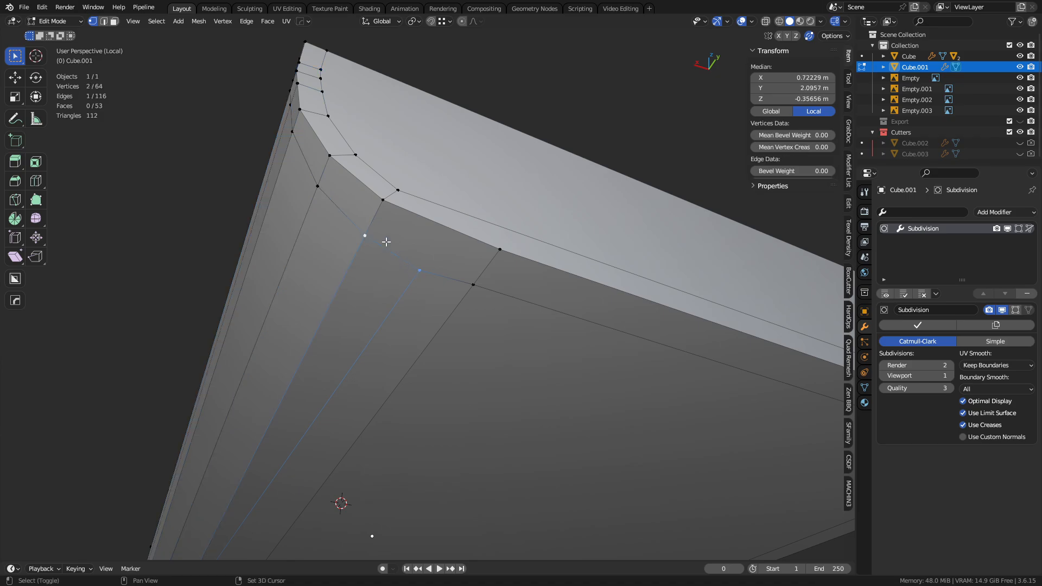
key(1)
- Return to Object Mode, leave the isolated view and examine the smoothed lower corner together with the upper half
scroll(408, 262, down, 4)
key(ctrl+Tab)
click(480, 338)
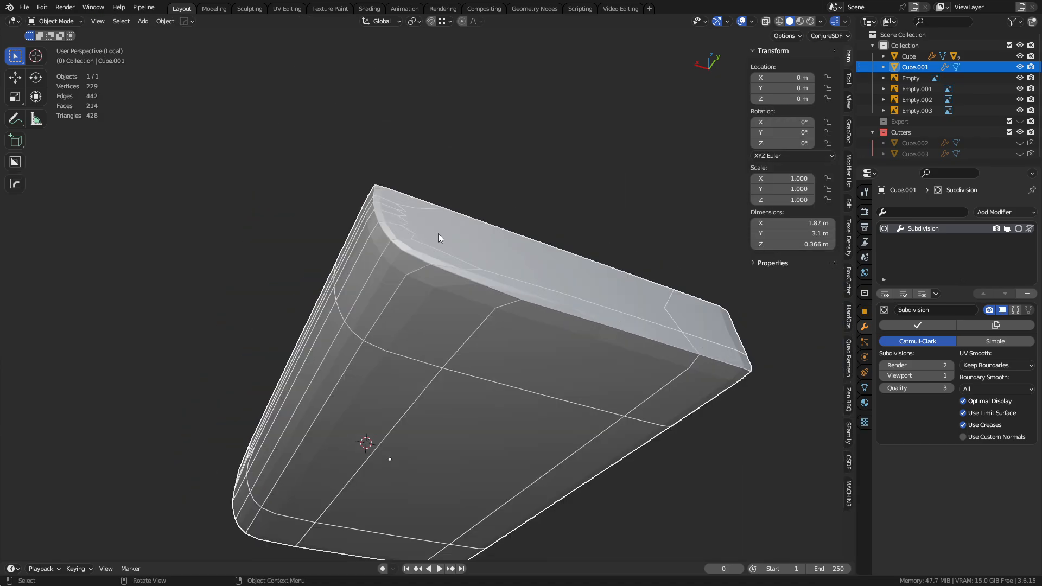
middle_drag(438, 234, 460, 330)
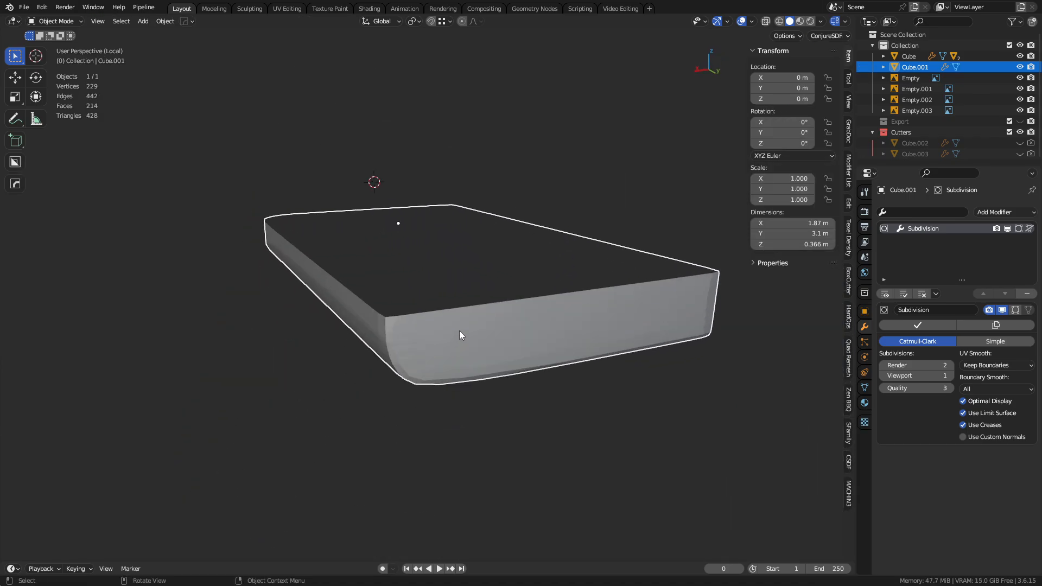
key(slash)
middle_drag(387, 321, 476, 318)
alt+middle_click(508, 322)
scroll(506, 320, up, 6)
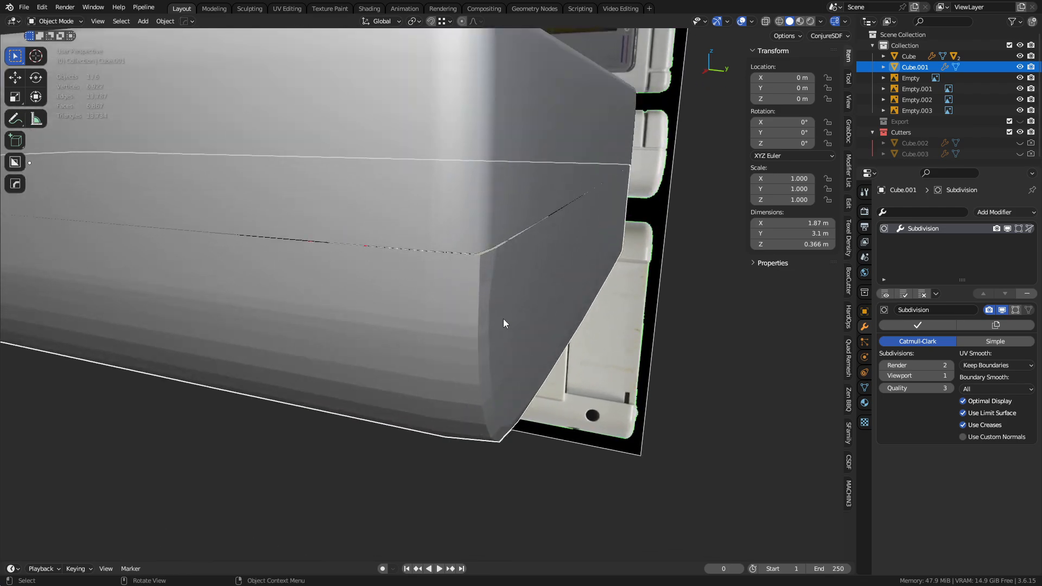
- Display the wireframe and set the viewport subdivision to level 2 on both body halves
key(shift+w)
key(alt+a)
middle_drag(555, 293, 494, 340)
click(479, 230)
click(485, 315)
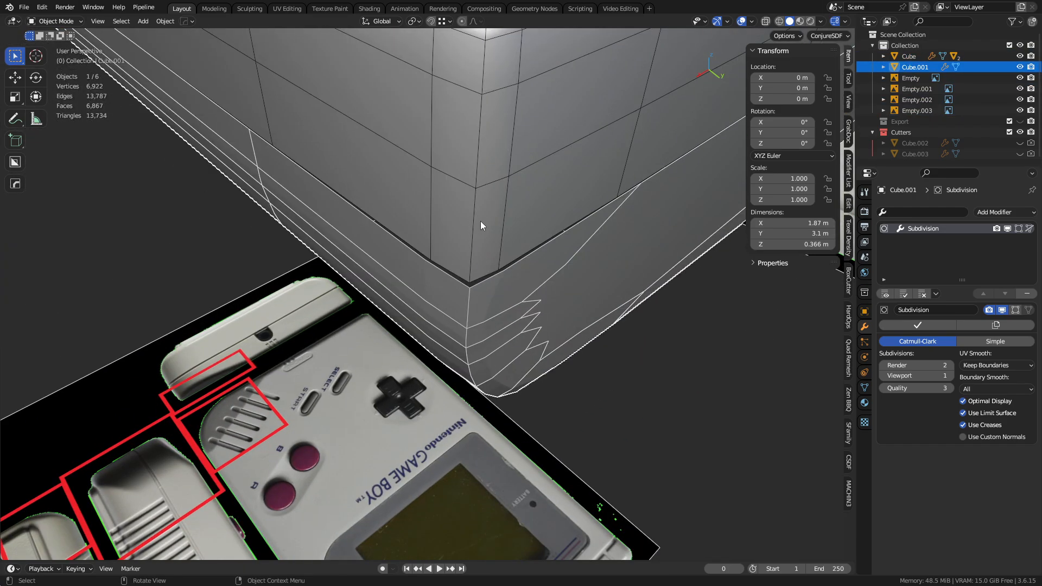
click(480, 220)
click(489, 316)
key(ctrl+1)
click(500, 216)
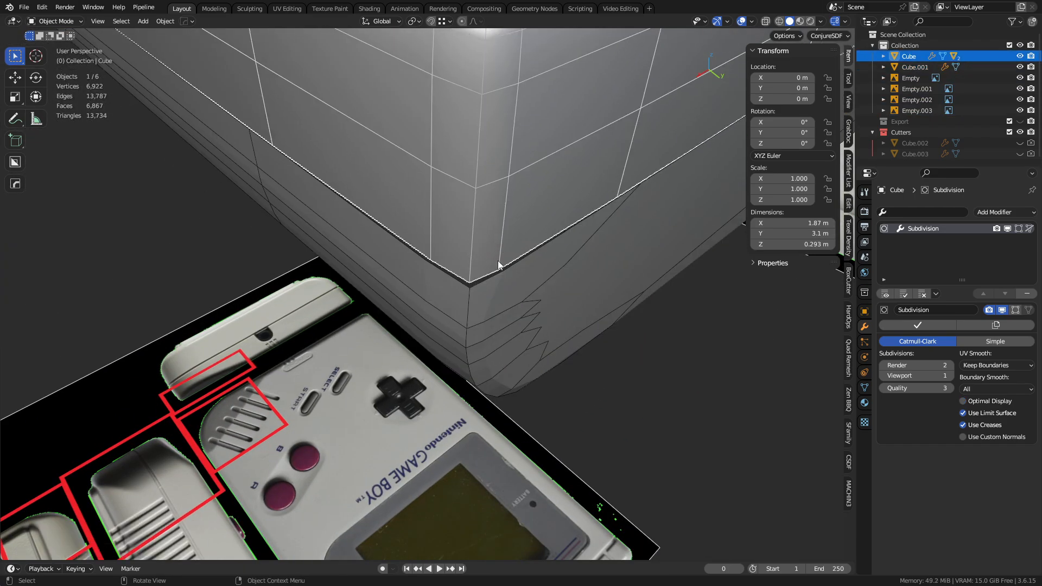
key(ctrl+2)
click(493, 302)
key(ctrl+2)
- Knife-cut the lower half's end face with two lengthwise lines from curve vertices and a vertical line from the inset corner to the upper edge
key(ctrl+Tab)
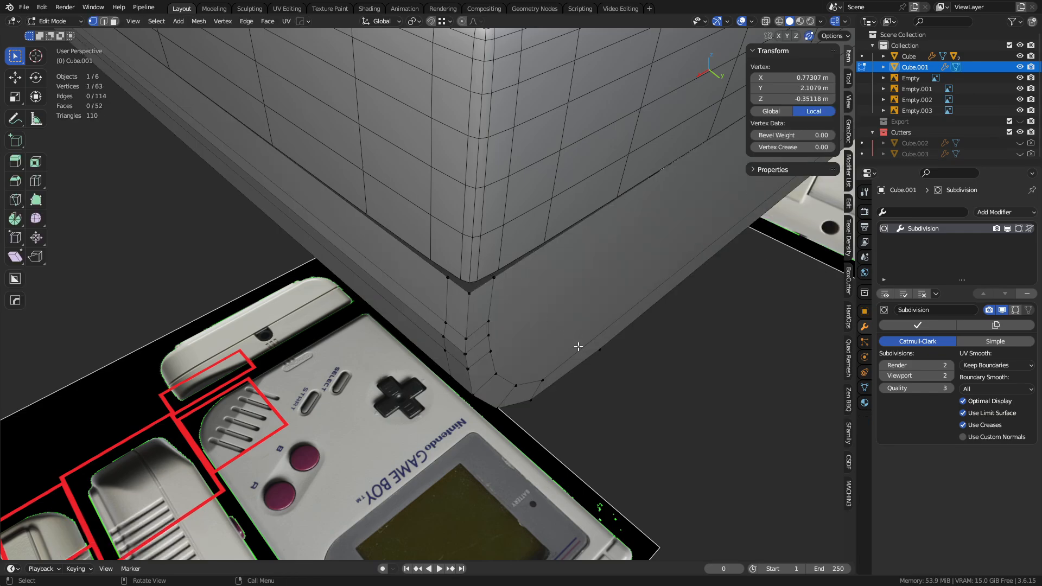
middle_drag(577, 346, 535, 317)
key(ctrl+Tab)
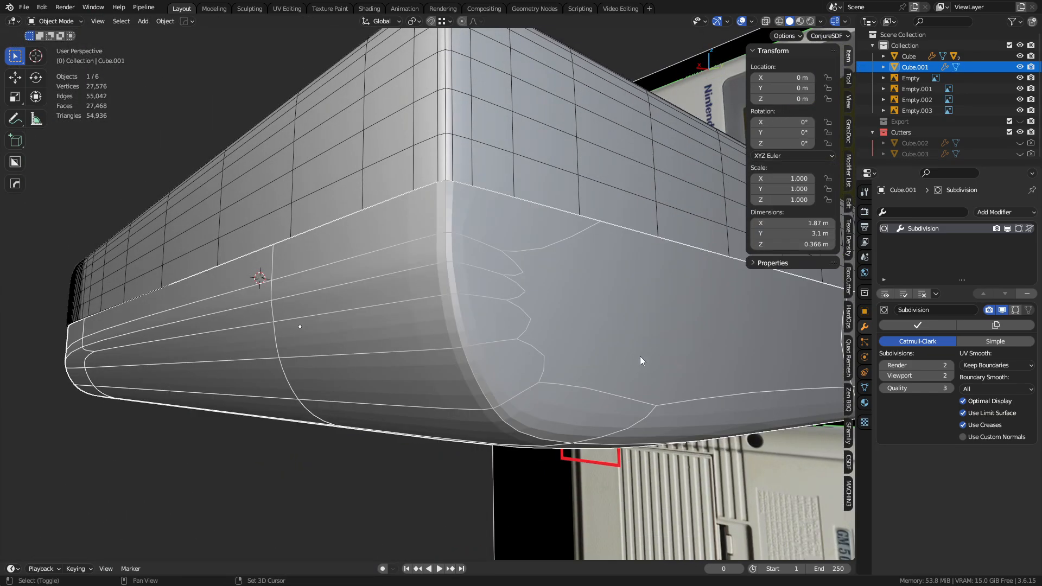
shift+middle_drag(640, 361, 353, 322)
key(ctrl+Tab)
click(414, 323)
scroll(563, 337, down, 1)
middle_drag(586, 337, 558, 349)
shift+middle_drag(581, 314, 199, 316)
key(k)
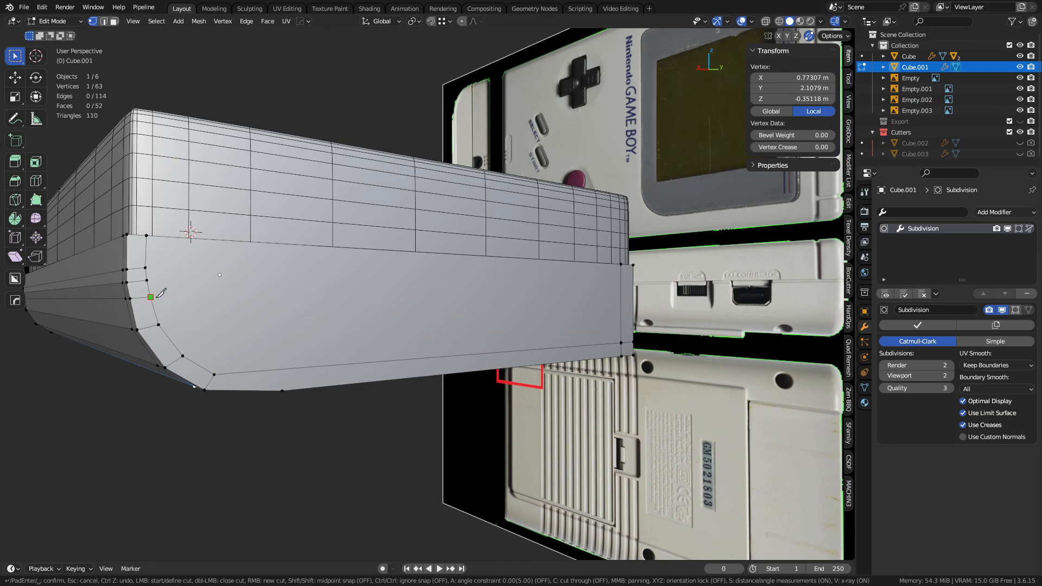
click(215, 374)
click(146, 267)
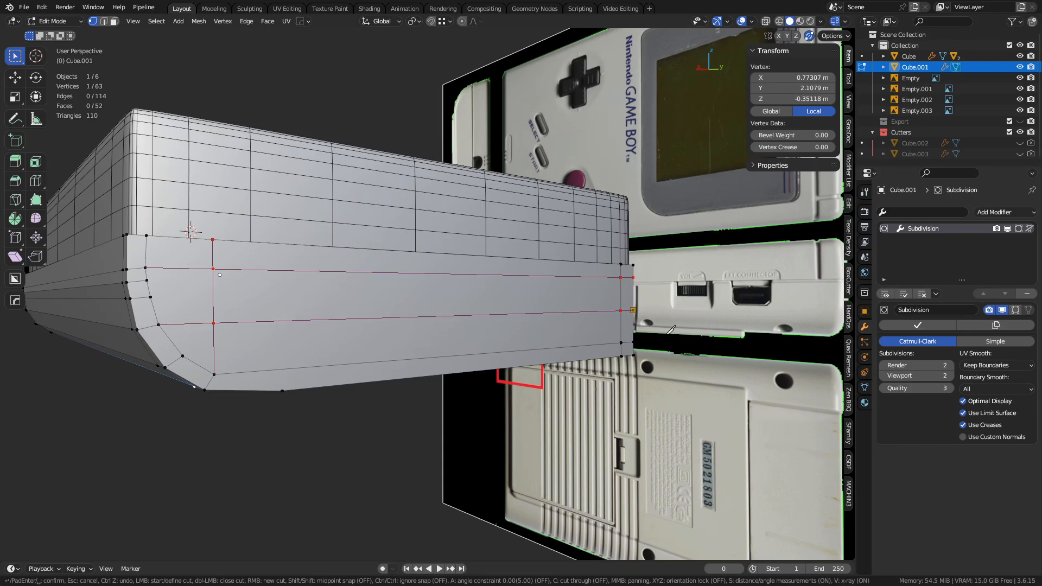
middle_drag(672, 329, 464, 331)
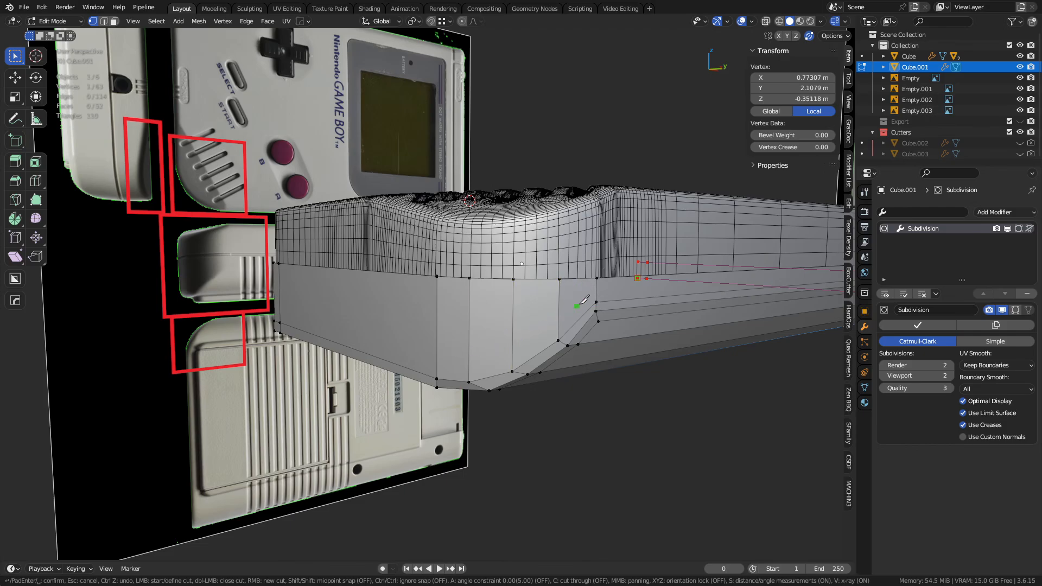
middle_drag(246, 333, 434, 388)
key(Return)
- Examine the smoothed corner and the seam between the two halves with the wireframe hidden
key(alt+a)
key(Tab)
key(a)
key(a)
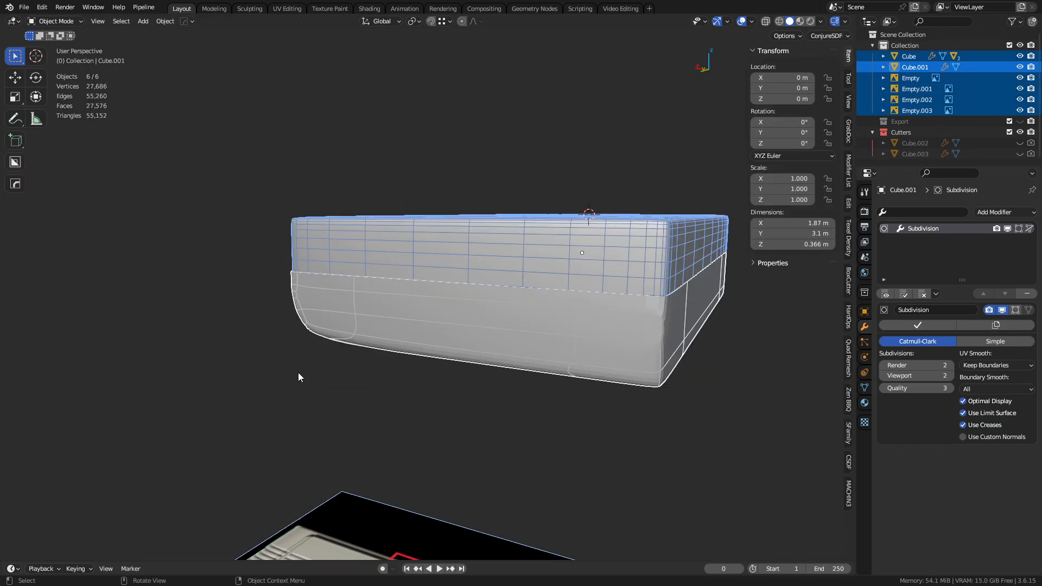
alt+middle_drag(298, 372, 356, 333)
alt+middle_click(220, 324)
scroll(207, 323, up, 4)
key(alt+w)
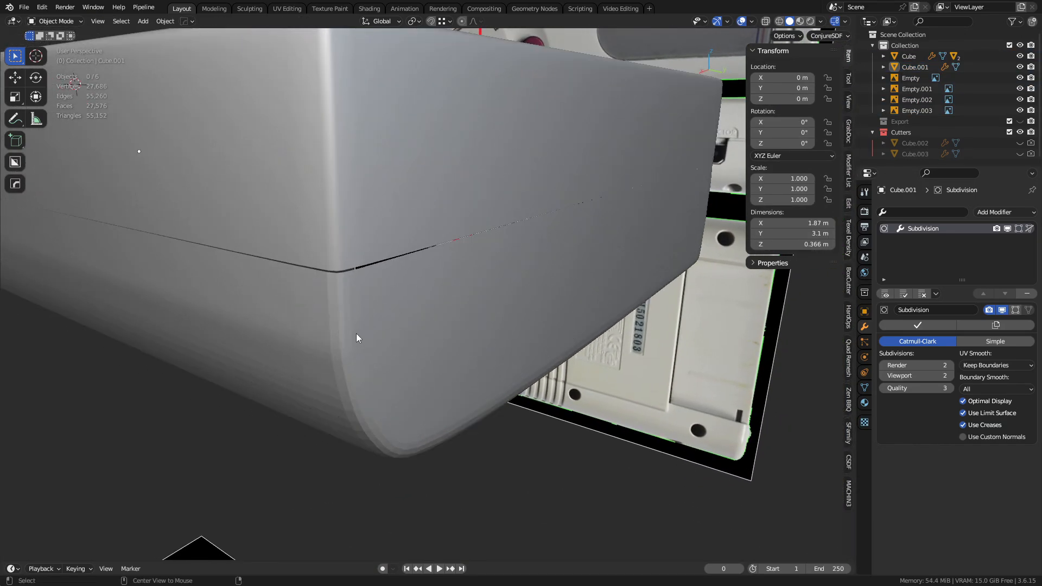
alt+middle_click(357, 334)
scroll(397, 315, up, 2)
key(alt+w)
click(399, 307)
key(Tab)
click(468, 311)
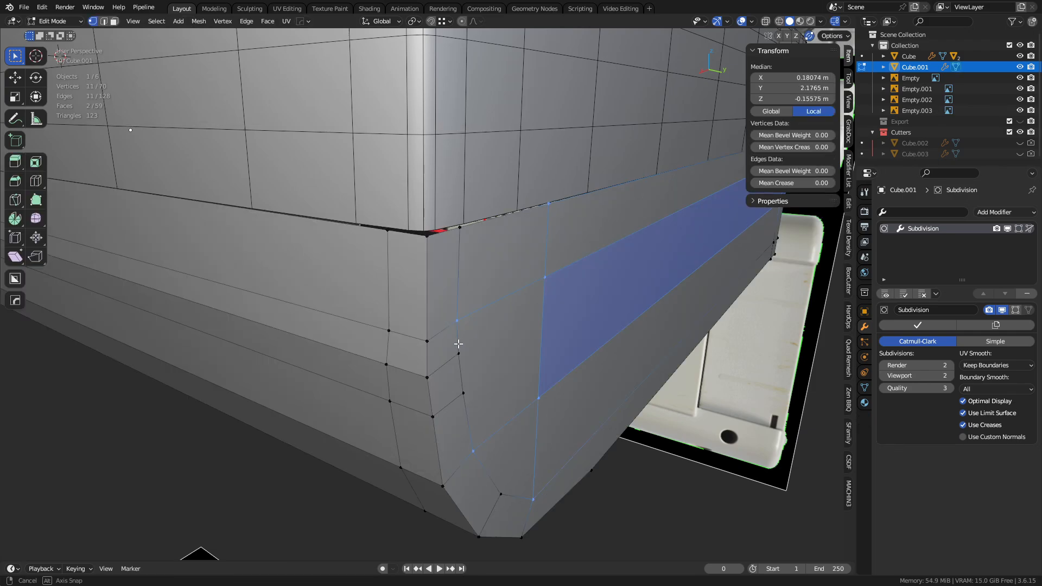
middle_drag(458, 345, 389, 283)
key(2)
click(386, 283)
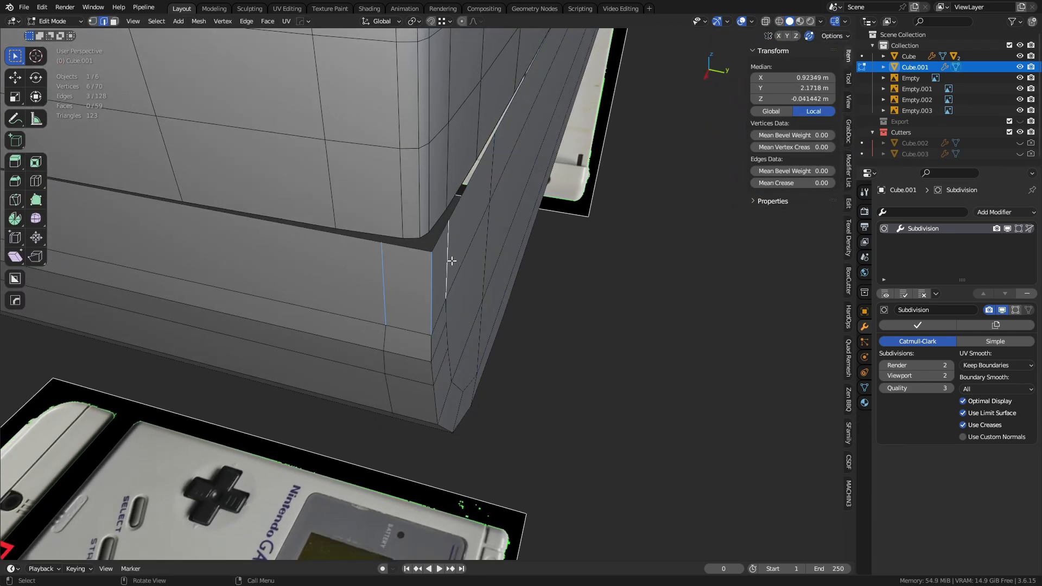
key(Tab)
- Push the upper half's vertical corner edge outward with Shrink/Fatten by an offset of 0.00929 m
click(401, 255)
click(390, 216)
key(Tab)
click(436, 216)
click(407, 189)
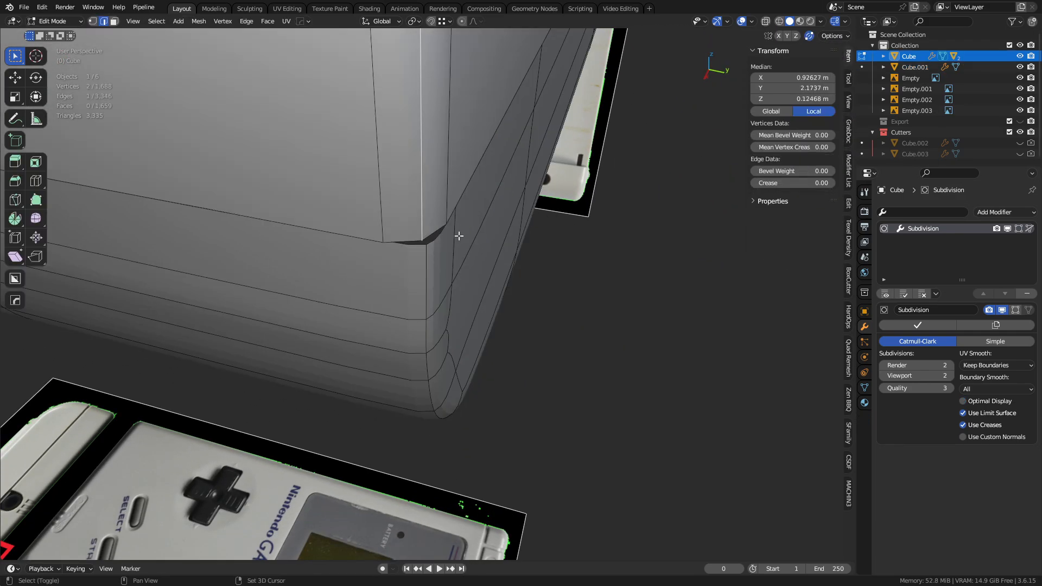
middle_drag(458, 235, 505, 303)
key(alt+s)
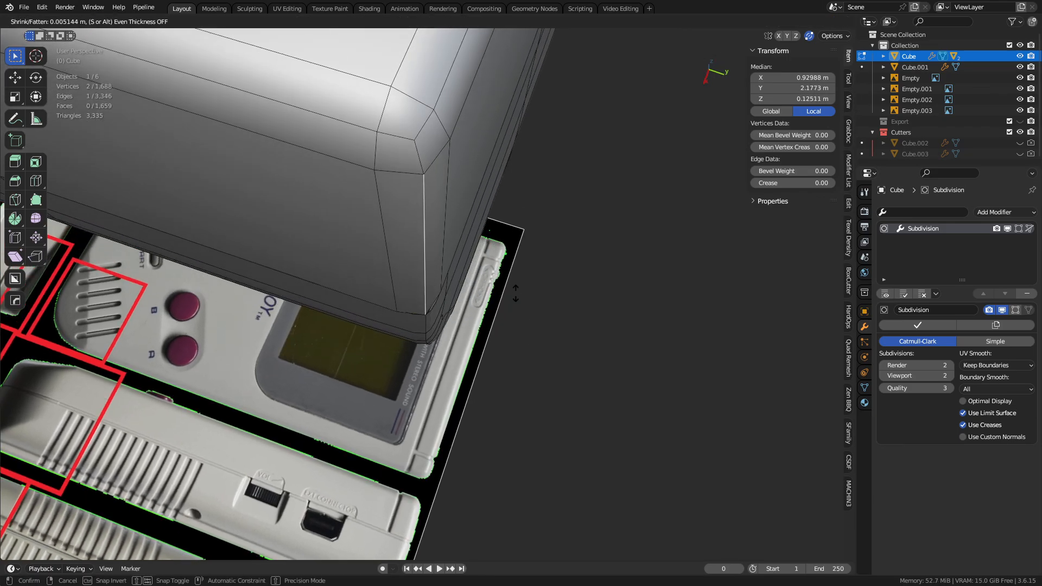
click(514, 274)
- Try moving the upper half's vertical corner edge outward in the horizontal plane by 0.006381 m in X and 0.005395 m in Y
middle_drag(556, 368, 476, 145)
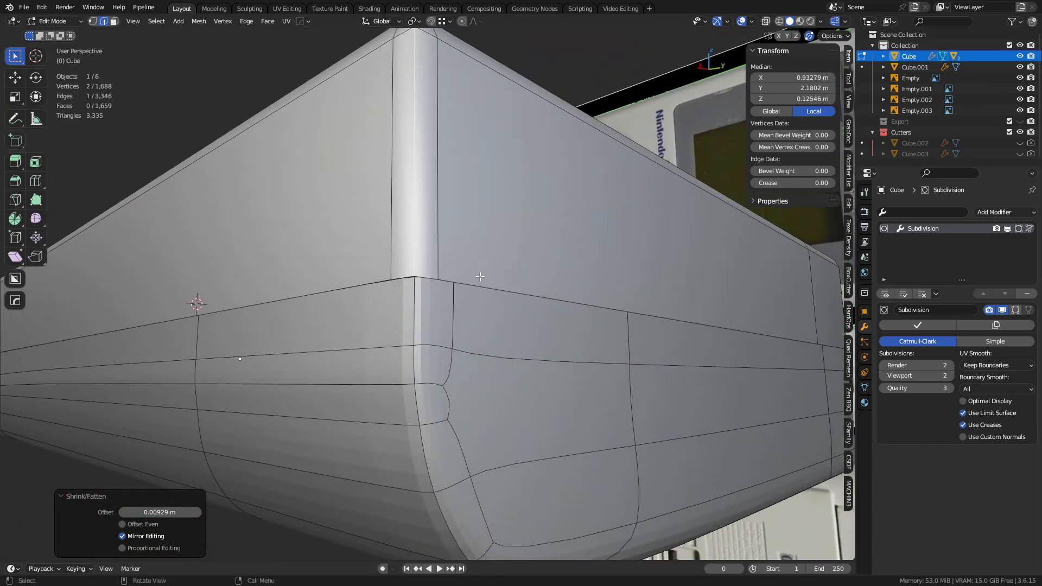
key(g)
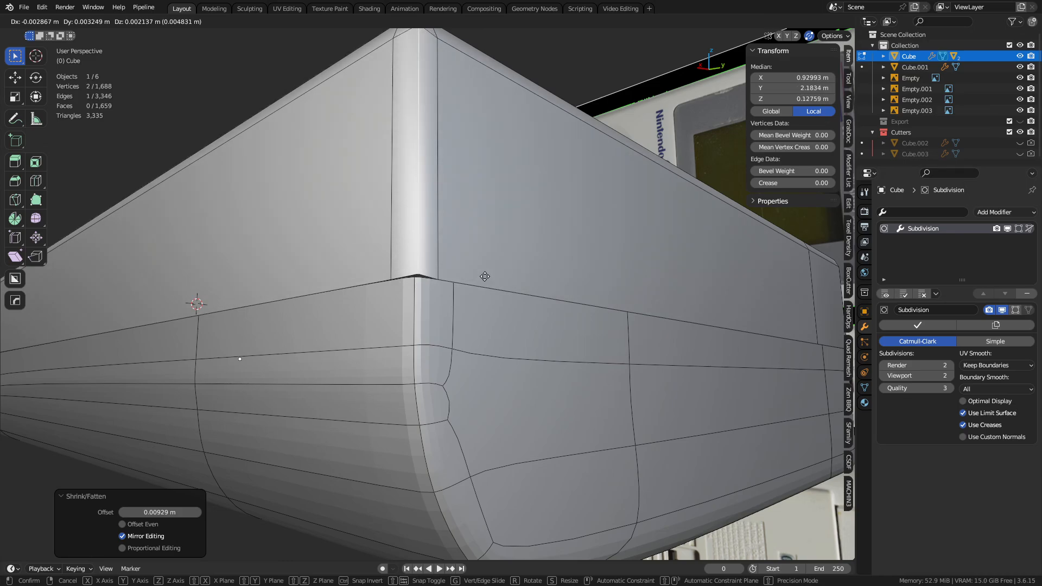
right_click(484, 275)
middle_drag(500, 228, 497, 362)
key(g)
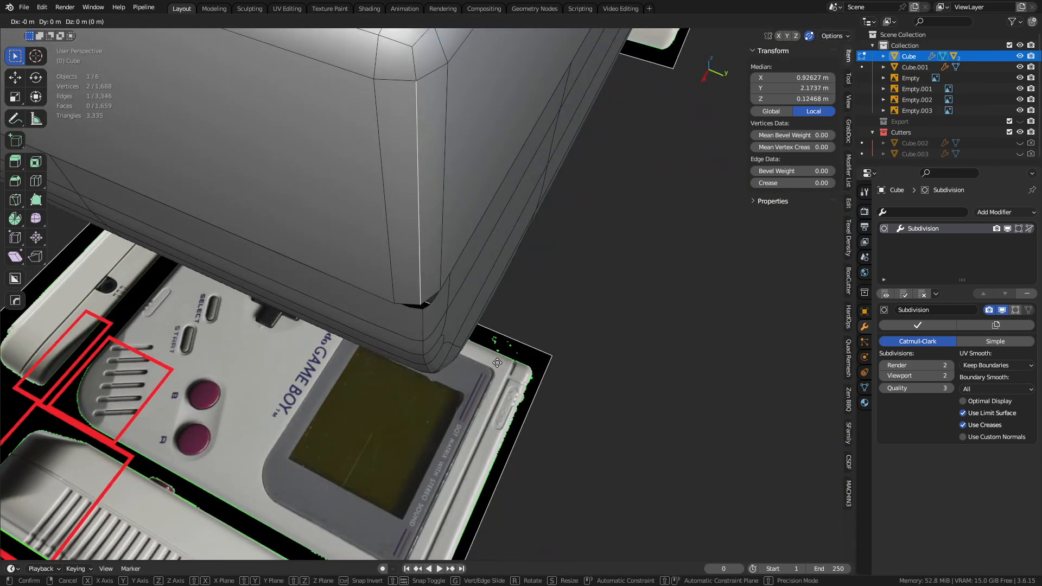
key(shift+z)
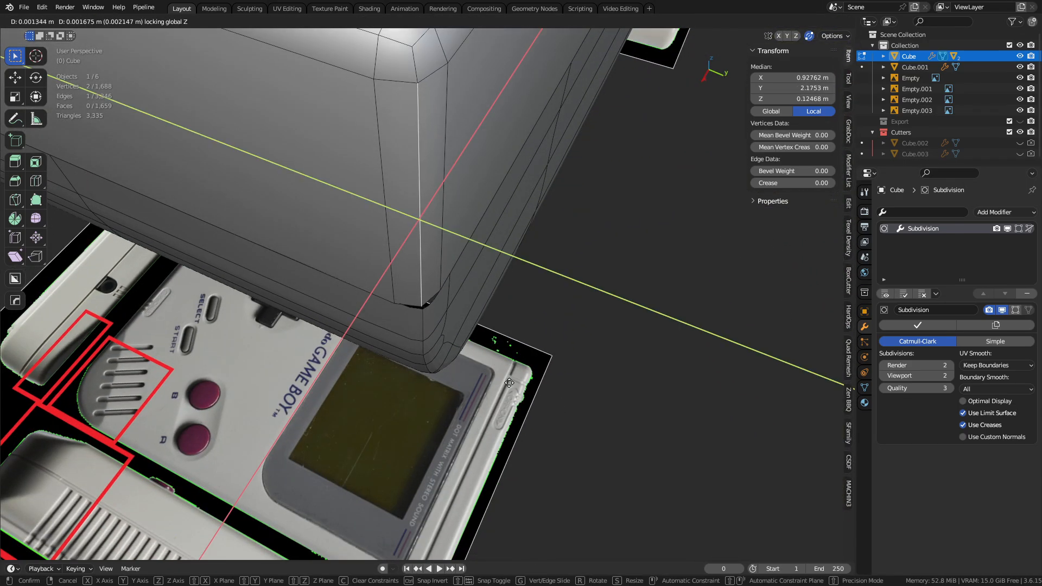
click(522, 444)
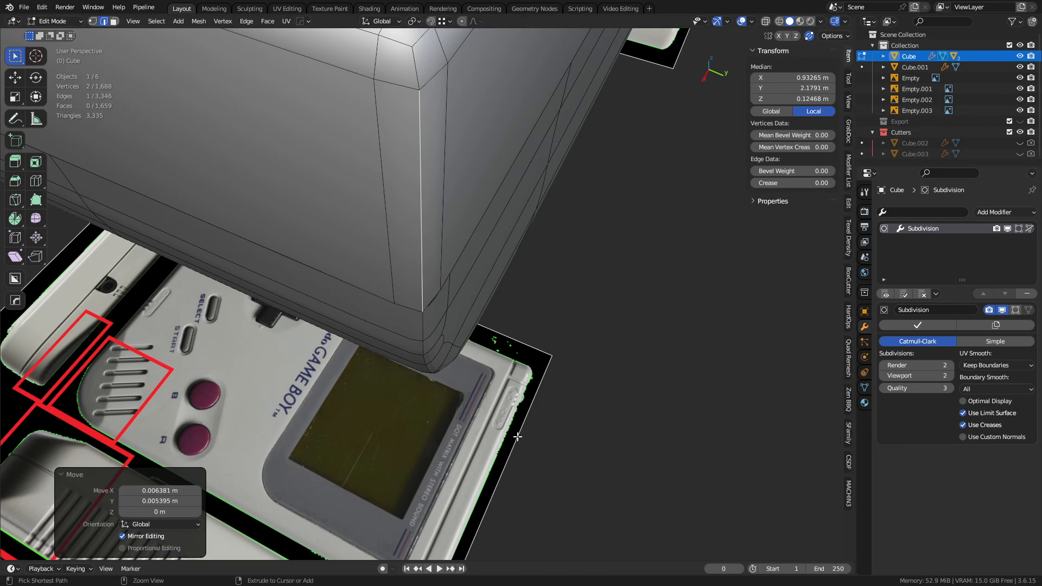
key(ctrl+z)
- Apply a snapping preset and snap the upper half's corner edge to the lower half's smoothed corner, 0.0033 m in X and 0.003998 m in Y
key(shift+Tab)
click(422, 419)
key(g)
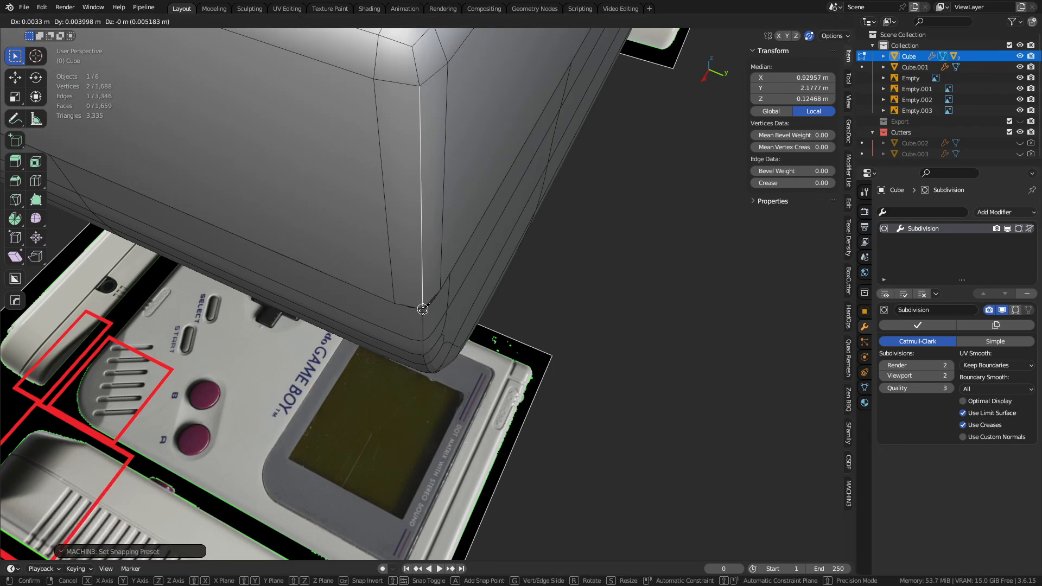
click(425, 310)
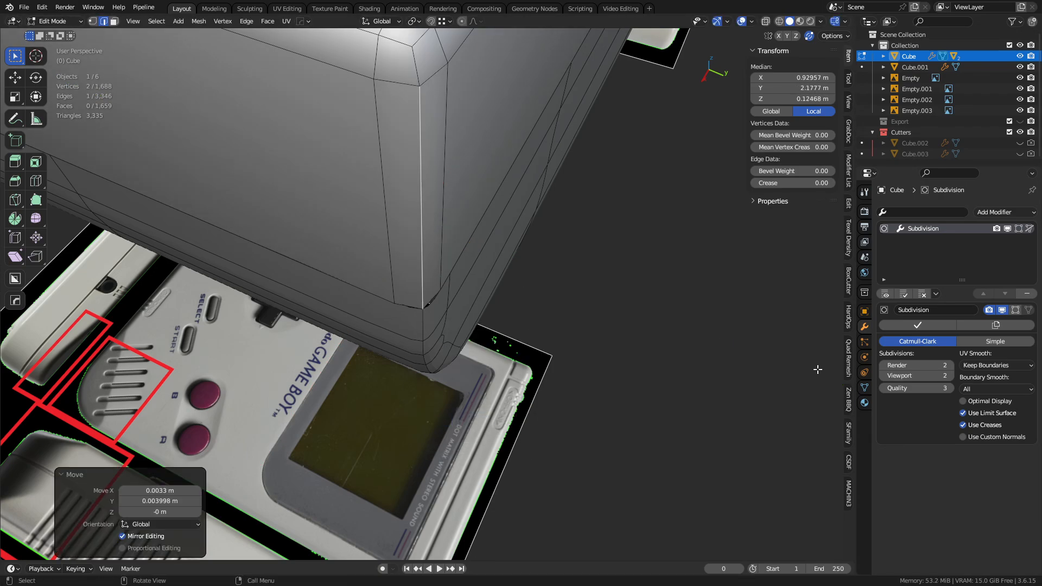
- Remove the Subdivision modifier from the upper half and make the lower half the active object in Object Mode
key(ctrl+Tab)
click(523, 384)
click(1024, 294)
click(477, 312)
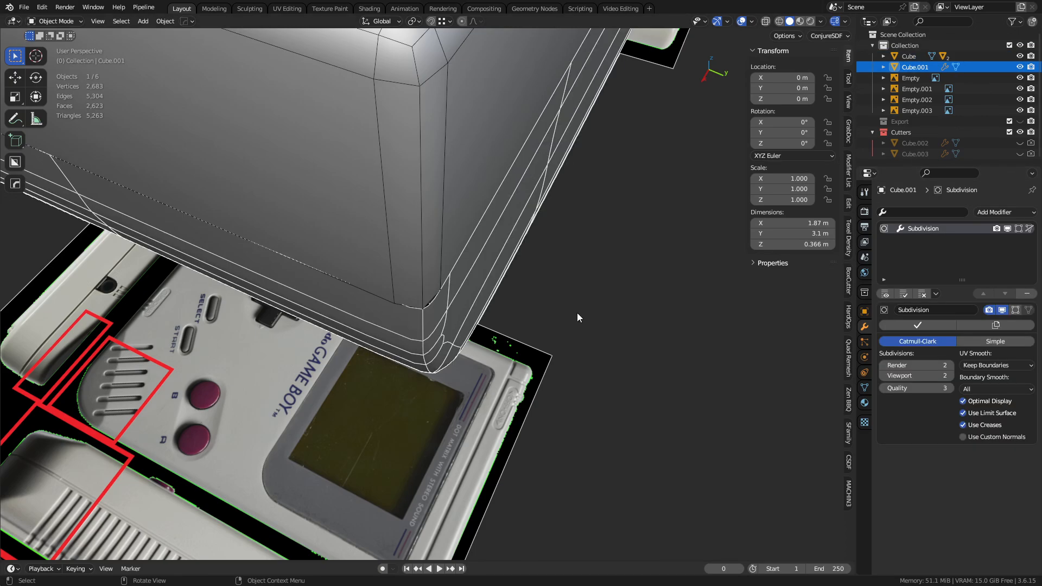
- Try removing the lower half's Subdivision modifier and snapping the upper half's bottom corner vertex onto the lower half's unsmoothed corner
click(1027, 294)
click(411, 255)
key(Tab)
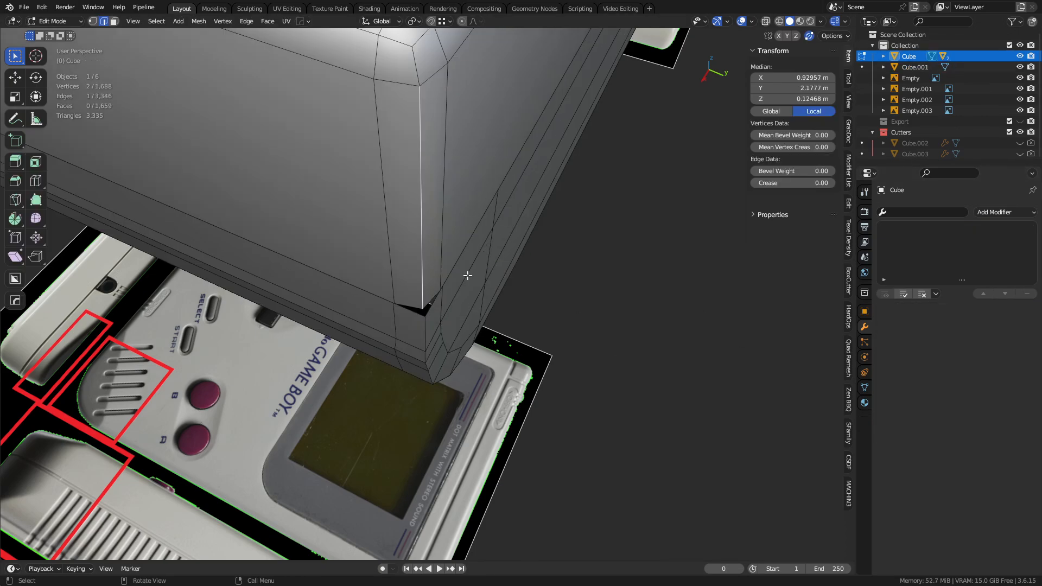
click(424, 309)
key(g)
ctrl+click(426, 316)
- Try snapping the upper half's whole vertical corner edge to the lower half's unsmoothed corner with Z movement locked
shift+middle_drag(418, 146, 423, 225)
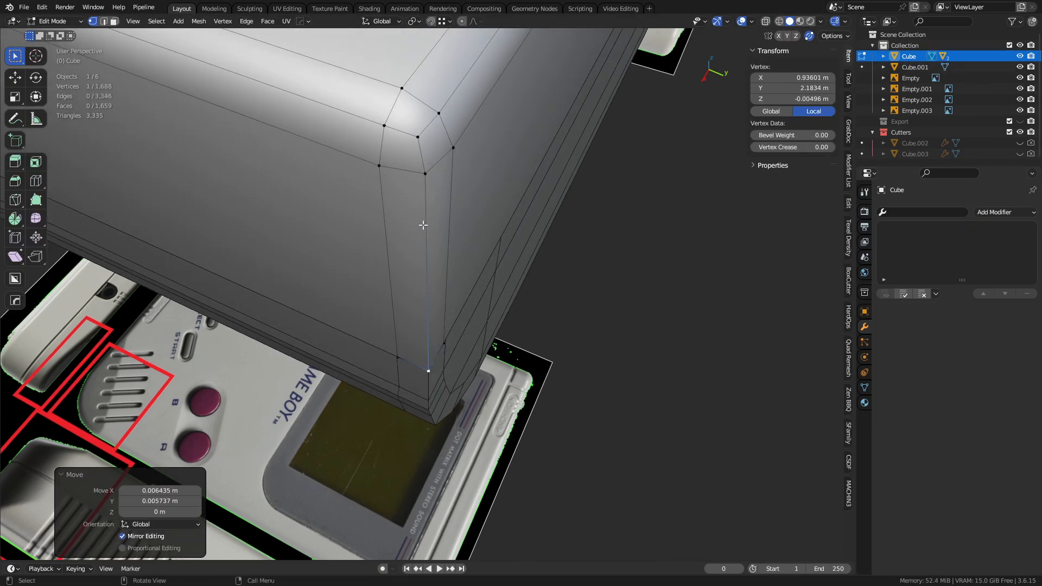
shift+click(427, 239)
key(g)
key(shift+z)
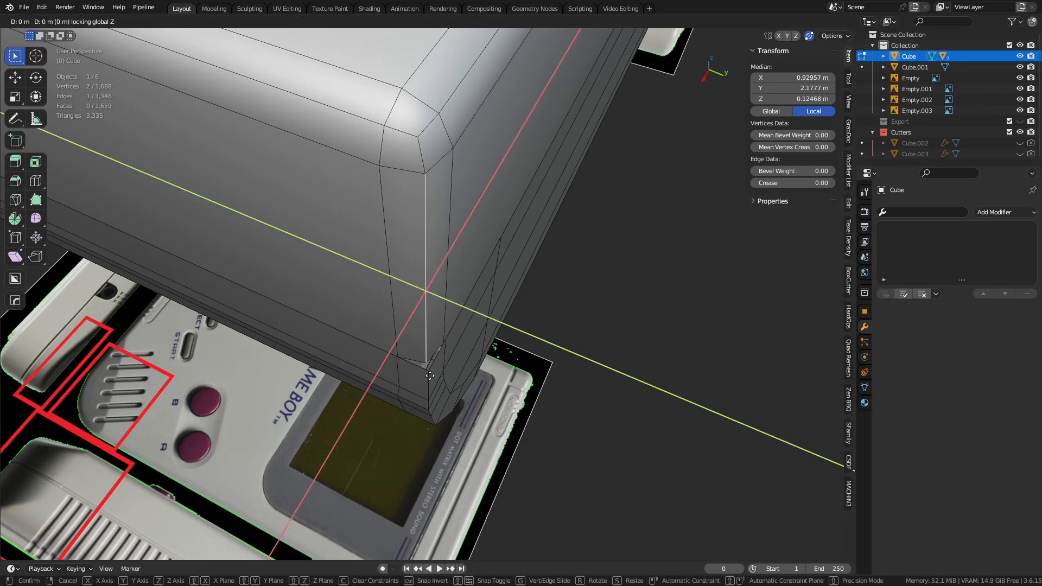
click(428, 371)
- Undo the upper corner edits and the removal of the lower half's Subdivision modifier
middle_drag(428, 370, 462, 400)
key(Tab)
key(ctrl+z)
key(ctrl+z)
key(ctrl+z)
key(ctrl+z)
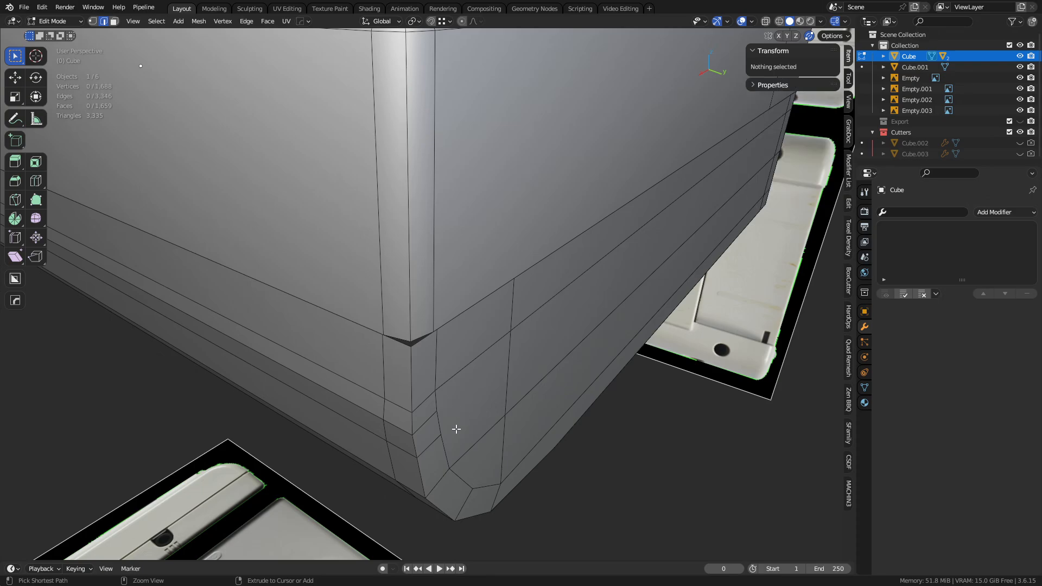
key(ctrl+z)
key(ctrl+z)
key(ctrl+z)
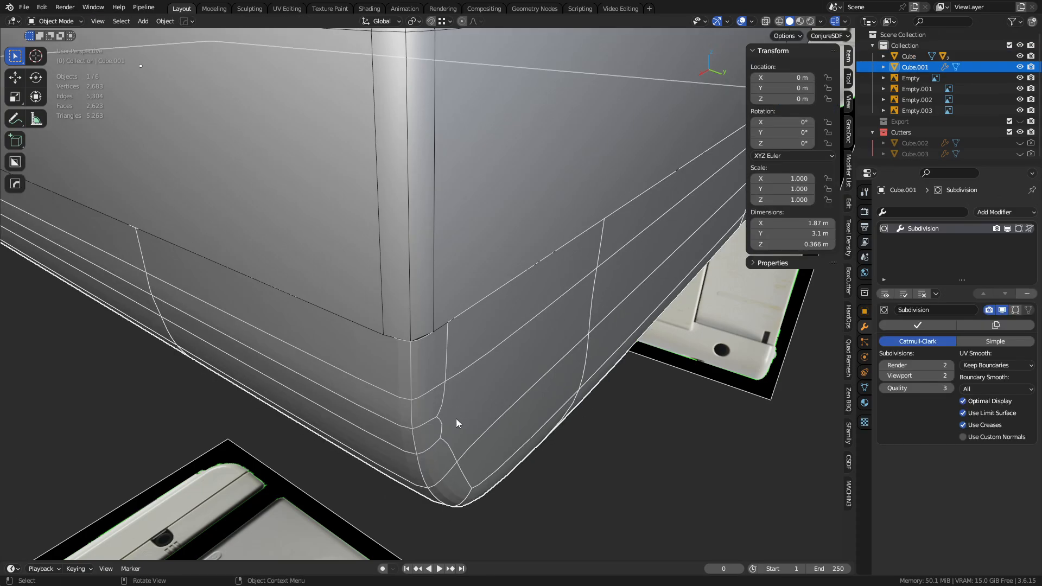
- Try Smooth Vertices at 0.500 with a raised repeat count on the lower half's vertical corner edge path, and undo it
key(ctrl+Tab)
click(523, 418)
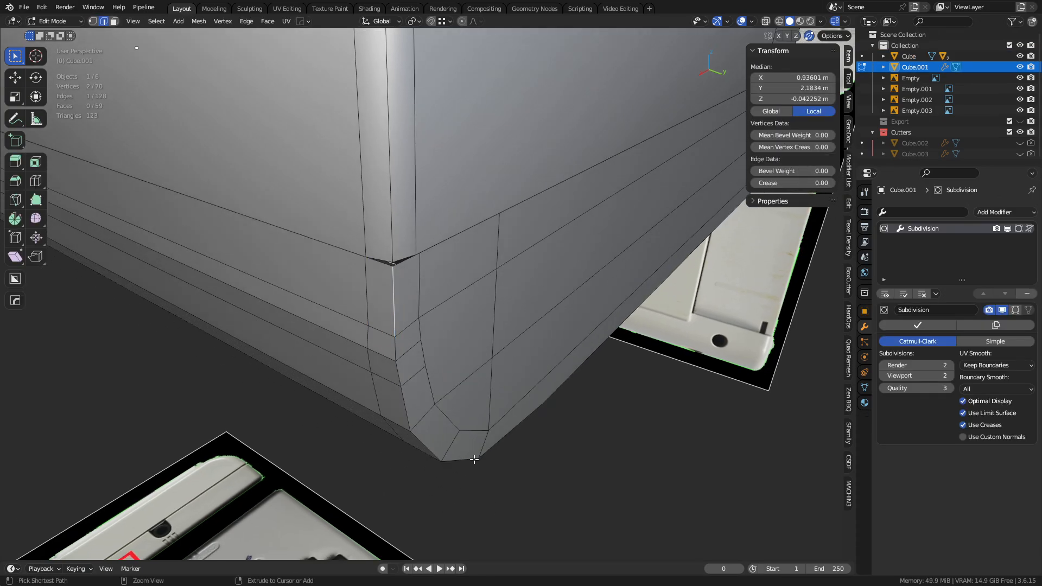
ctrl+click(474, 460)
middle_drag(456, 456, 543, 390)
key(ctrl+v)
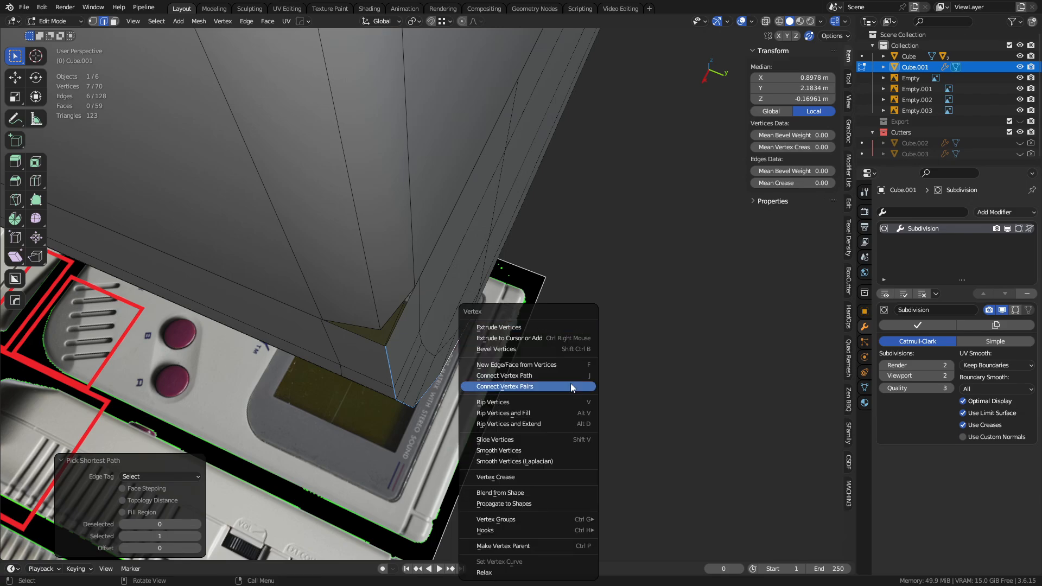
mouse_move(544, 519)
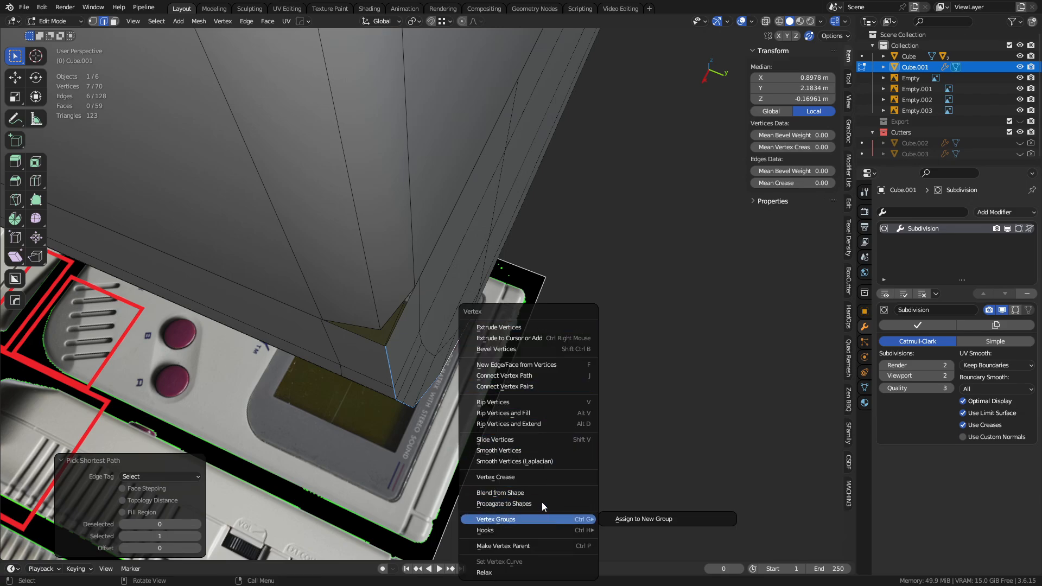
click(539, 452)
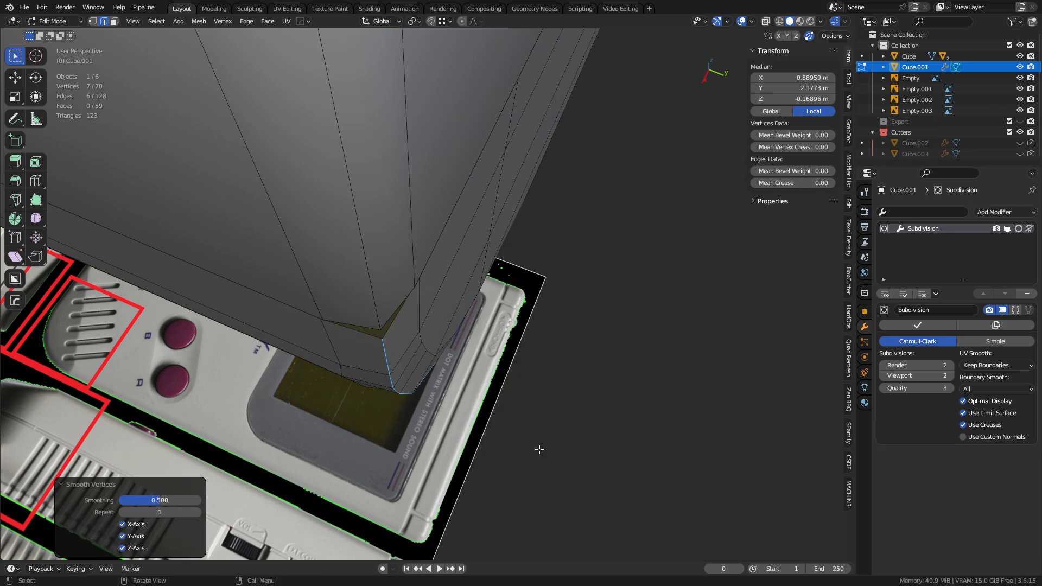
click(197, 513)
click(197, 513)
middle_drag(483, 450, 461, 269)
shift+middle_drag(450, 511, 444, 390)
key(ctrl+z)
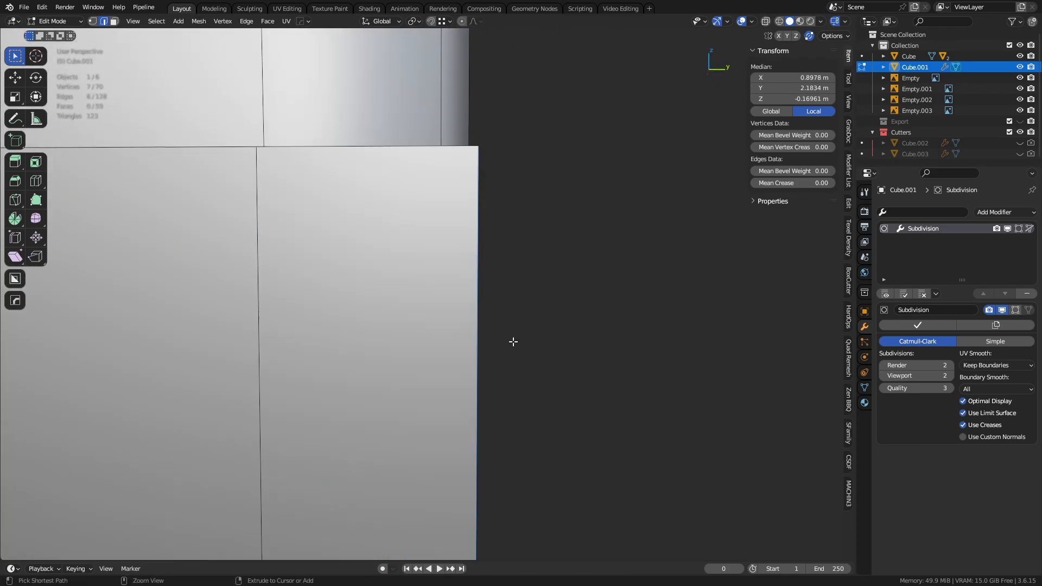
- Try LoopTools Relax on the three top-rim vertices around the lower half's corner, and undo it
middle_drag(553, 276, 423, 269)
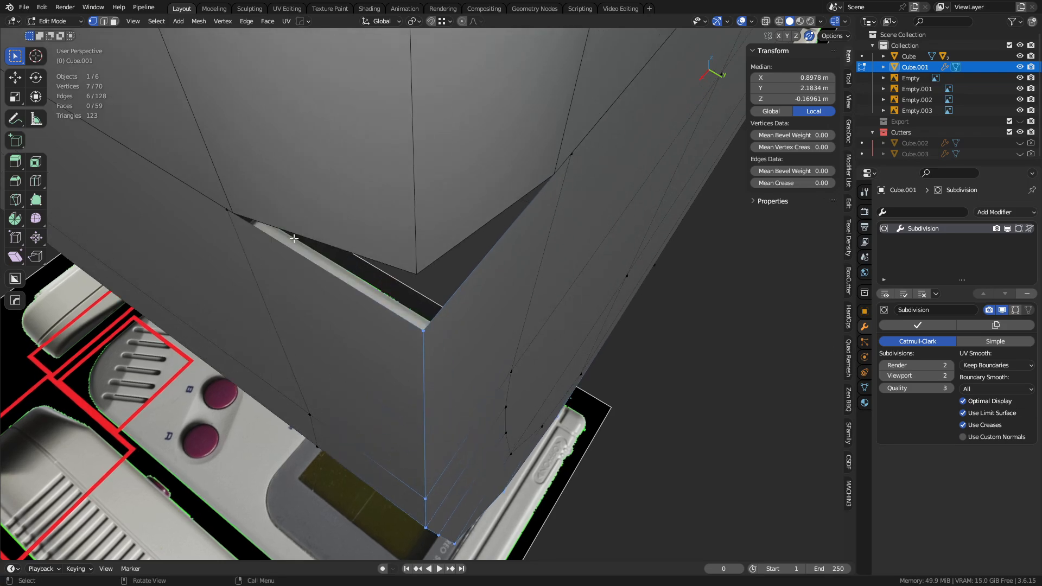
click(242, 212)
ctrl+click(560, 182)
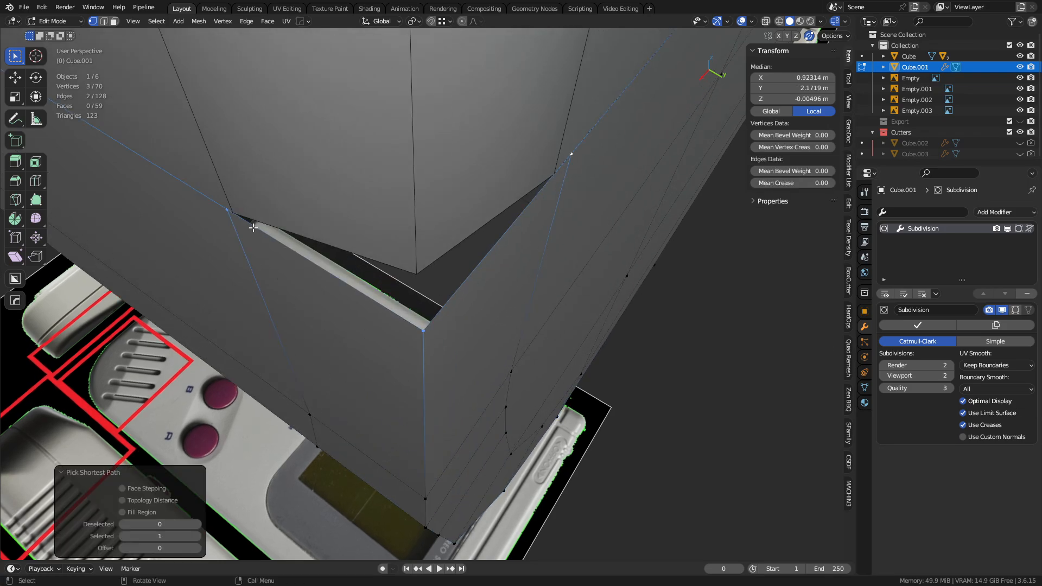
click(239, 218)
shift+click(444, 338)
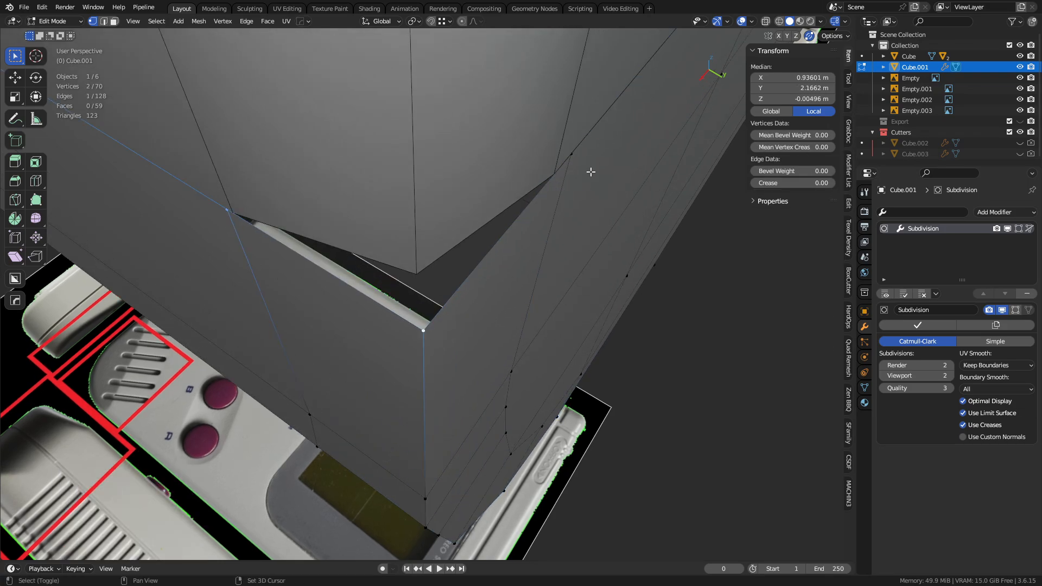
shift+click(575, 157)
right_click(588, 158)
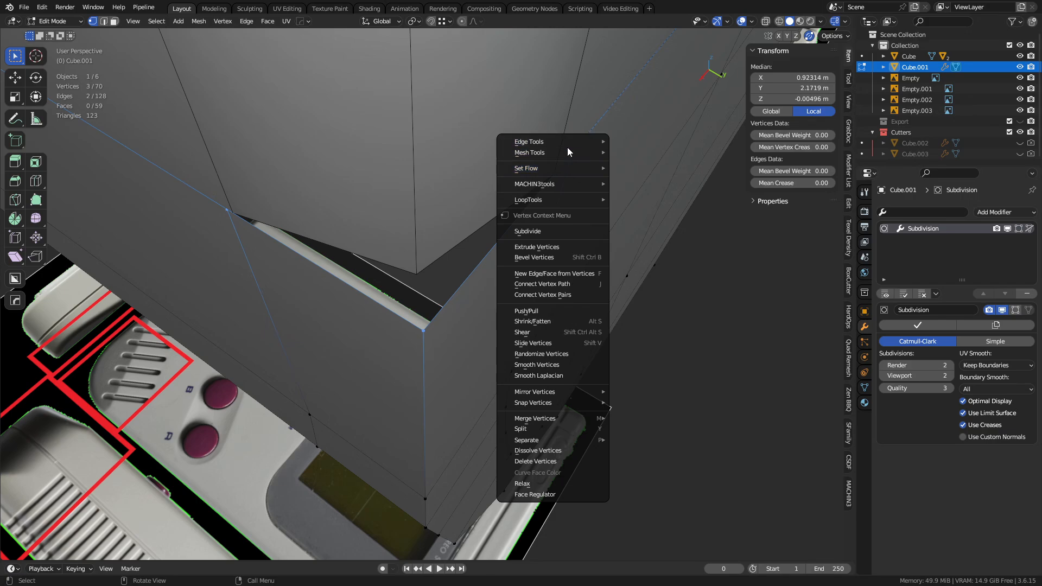
mouse_move(554, 202)
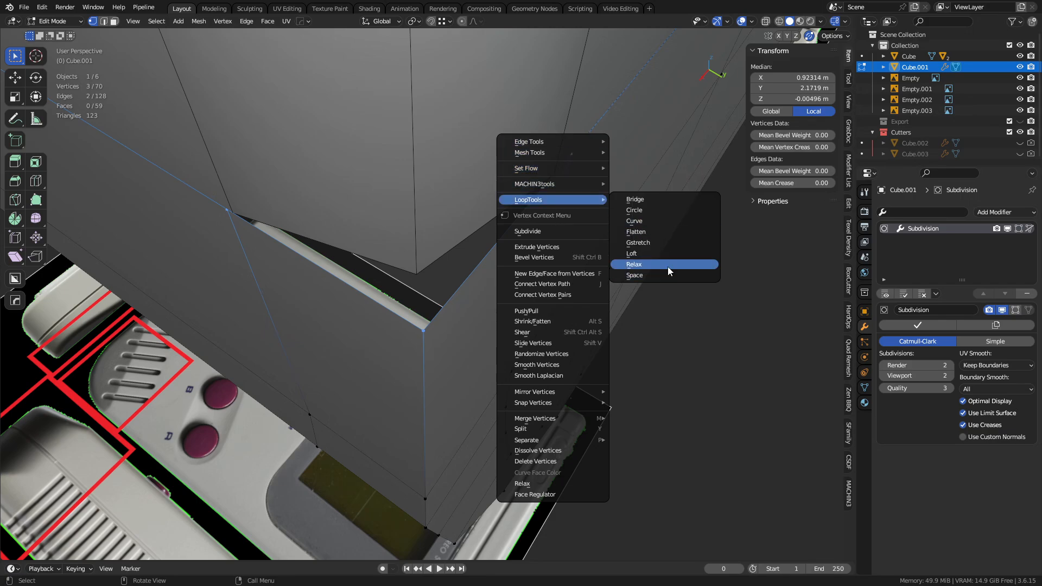
click(634, 264)
middle_drag(663, 268, 529, 144)
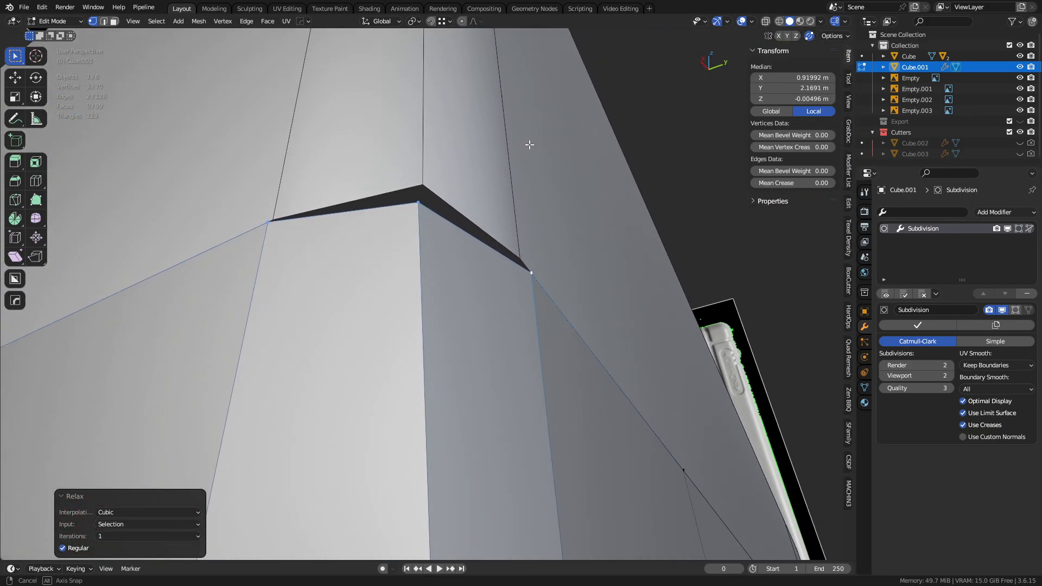
scroll(478, 245, down, 2)
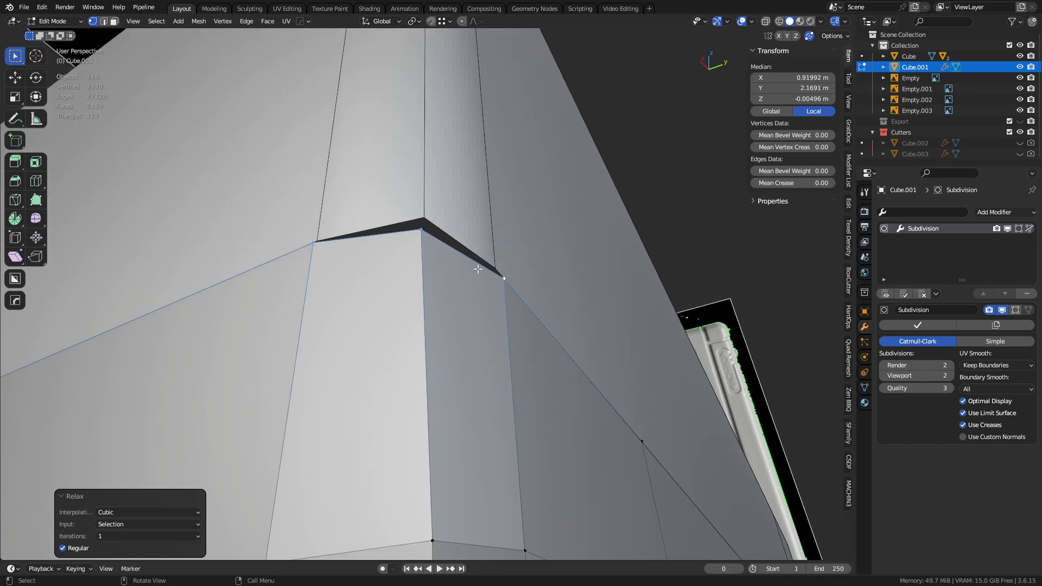
scroll(467, 223, down, 3)
shift+middle_drag(472, 326, 496, 288)
key(ctrl+z)
- Select the lower half's vertical corner edge path and pull it inward with Shrink/Fatten by an offset of -0.00802 m
key(2)
click(411, 157)
ctrl+click(431, 409)
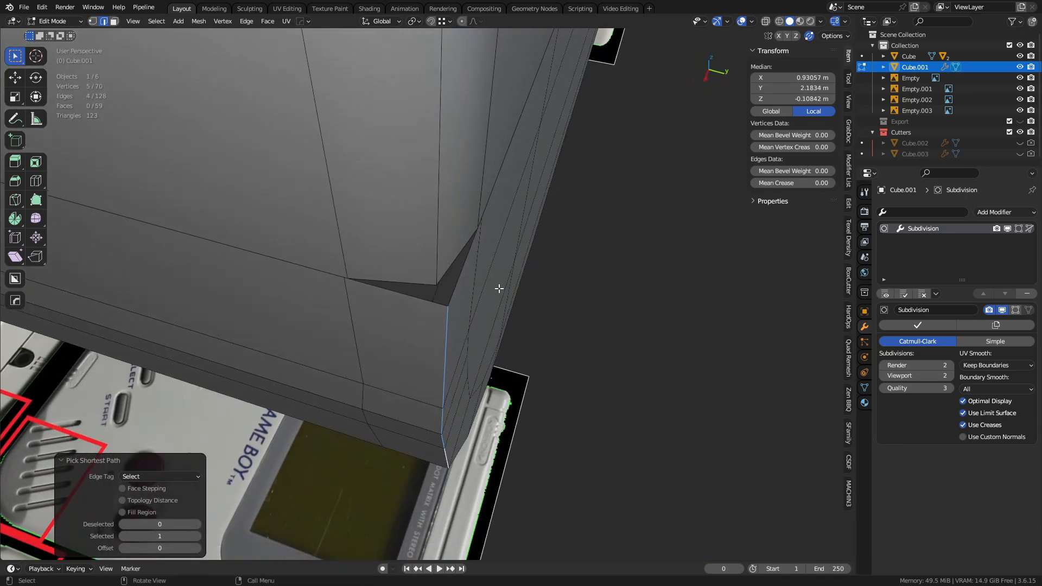
key(alt+s)
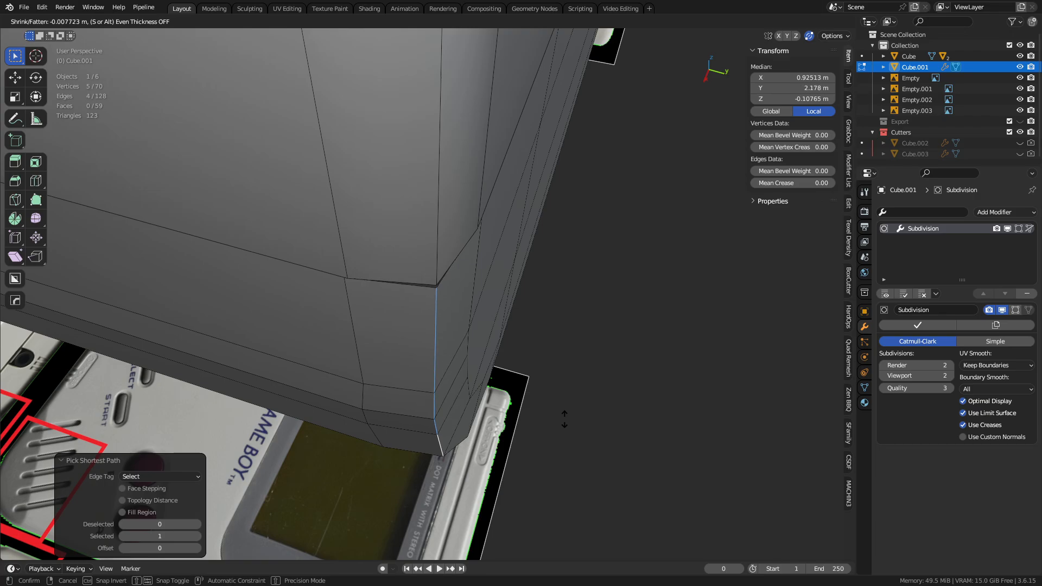
click(564, 419)
- Shrink the lower half's corner edge path by another -0.0012 m and snap it onto the upper half's corner vertex
scroll(505, 303, up, 3)
scroll(498, 329, down, 2)
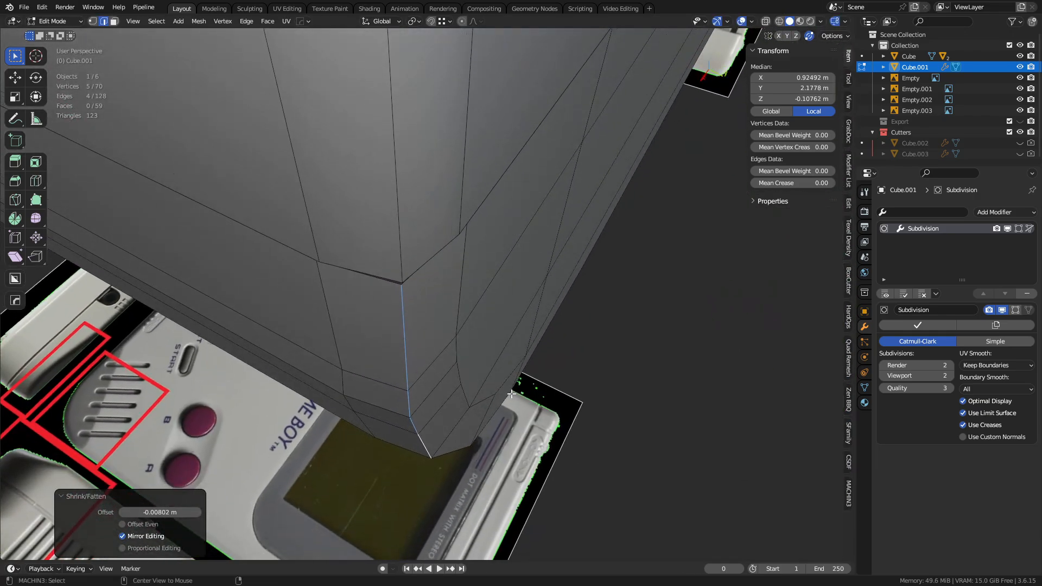
key(alt+s)
click(517, 408)
key(g)
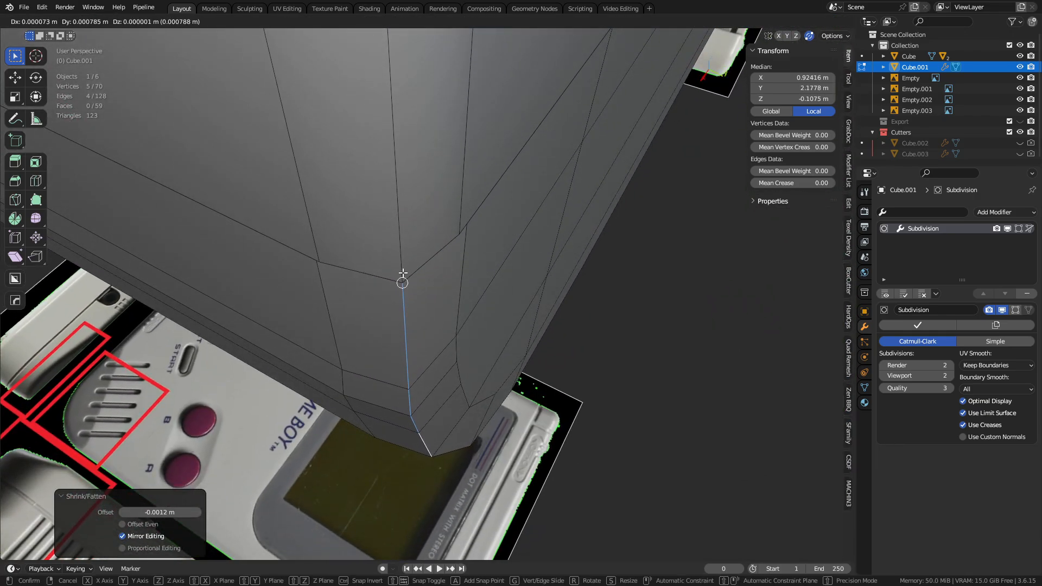
click(403, 273)
- Try Shrink/Fatten inward on a single bottom edge at the end of the lower half, and undo it
middle_drag(481, 429, 641, 360)
click(440, 364)
click(574, 407)
click(498, 372)
key(alt+s)
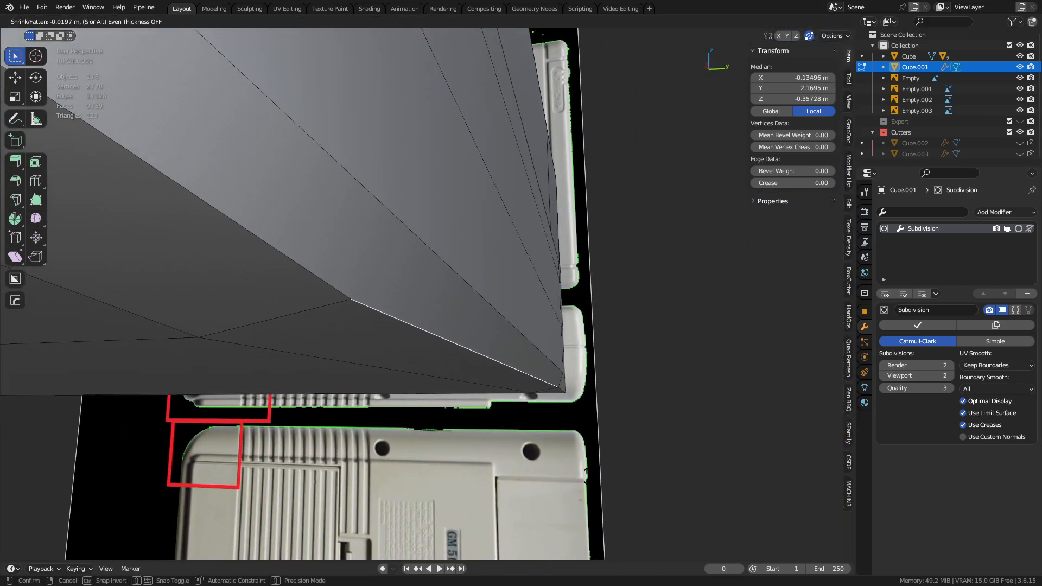
click(581, 465)
middle_drag(513, 383, 546, 384)
key(ctrl+z)
- Select both bottom edges along the lower half's end and move them -0.018776 m in Y and 0.006659 m in Z with X locked
shift+click(484, 289)
key(alt+s)
click(484, 407)
key(g)
key(shift+x)
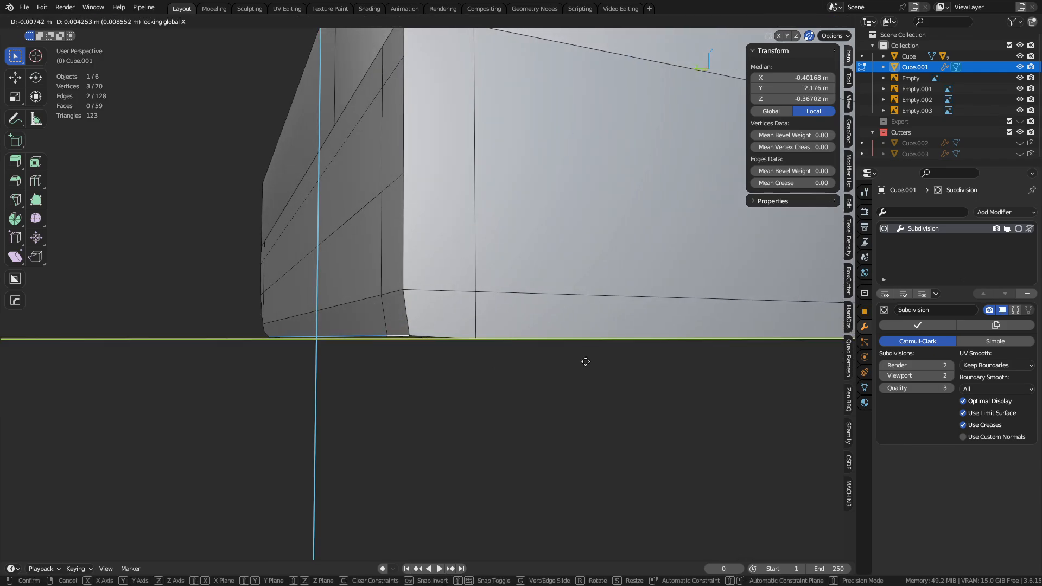
click(644, 350)
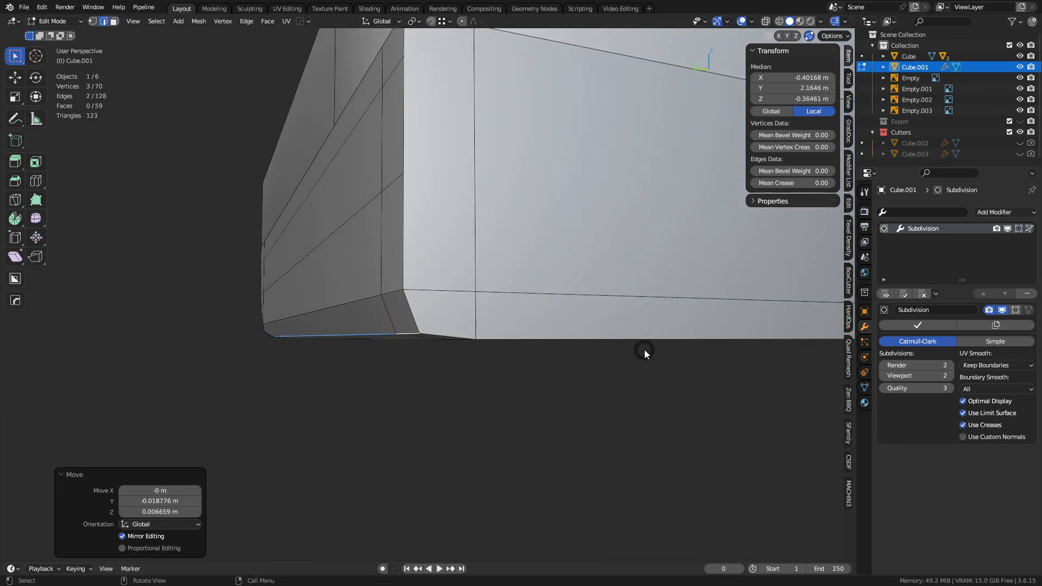
- Examine the smoothing at the lower half's end and corner in Object Mode, and return to vertex editing
key(Tab)
key(a)
key(alt+a)
middle_drag(411, 339, 521, 273)
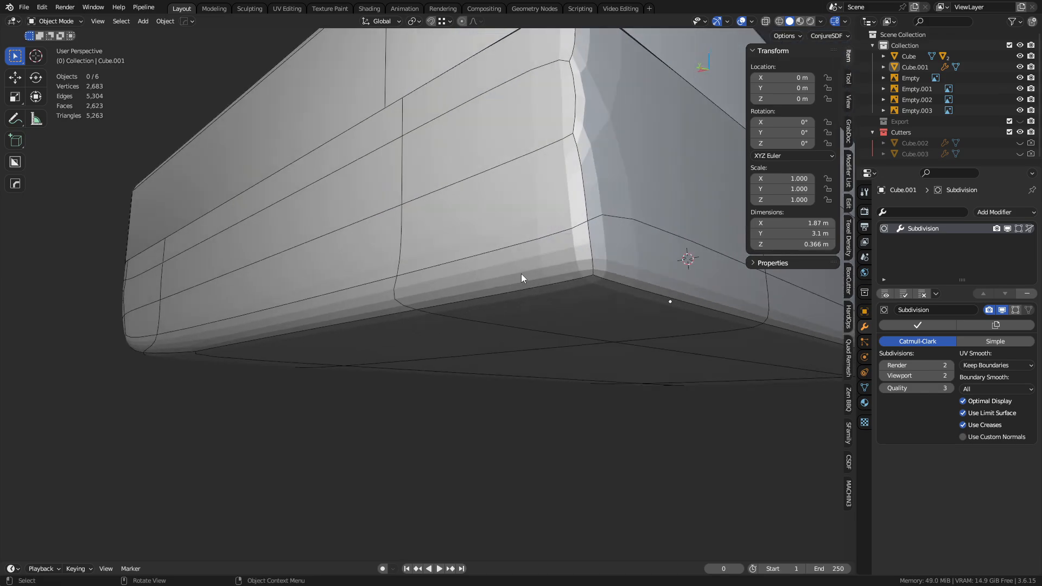
scroll(516, 287, down, 3)
key(ctrl+Tab)
click(595, 286)
middle_drag(595, 288, 620, 339)
key(1)
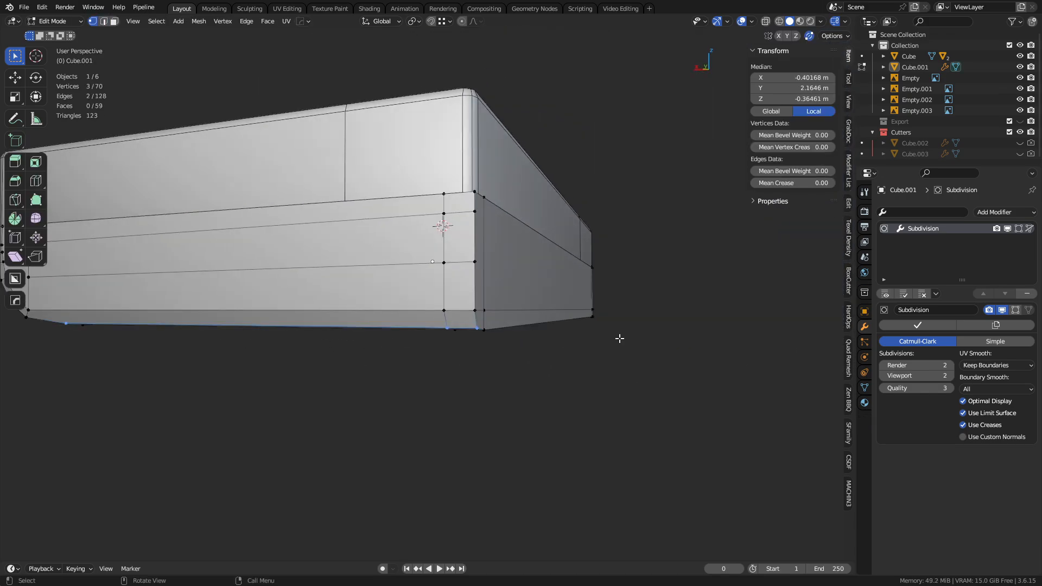
- Knife two parallel Y-aligned cuts along the lower half's long side, extending the end face's two horizontal edges to the opposite corner edge
alt+middle_click(545, 257)
scroll(454, 328, down, 2)
shift+middle_drag(438, 336, 528, 339)
key(k)
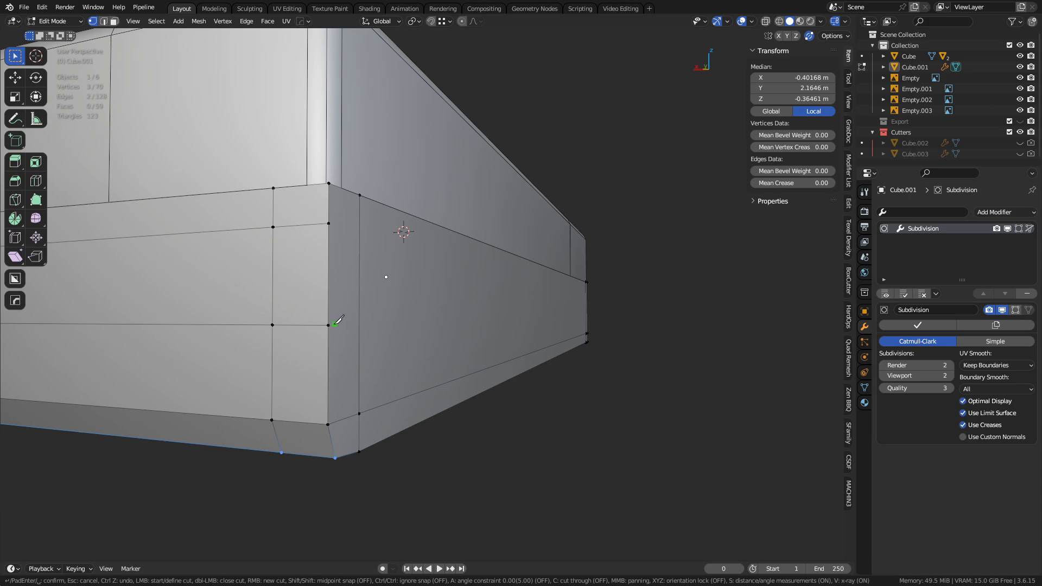
middle_drag(443, 316, 362, 299)
shift+middle_drag(646, 342, 298, 341)
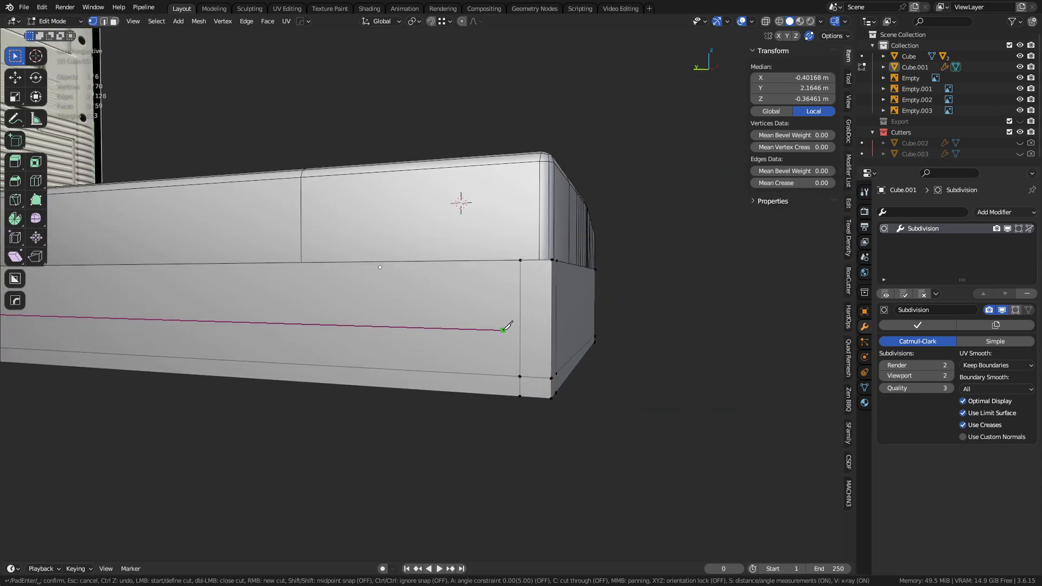
key(x)
key(y)
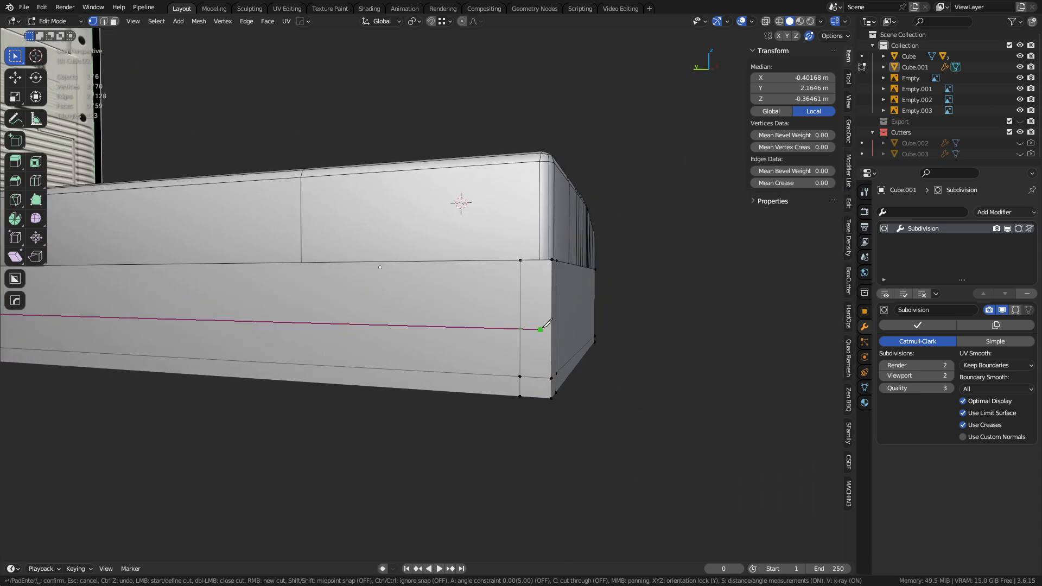
click(551, 328)
shift+middle_drag(368, 318, 391, 396)
click(61, 311)
scroll(407, 336, down, 4)
scroll(408, 317, up, 4)
key(Return)
- Run a knife cut from the lower of the two side lines across the short end and around the rounded corner toward the opposite long side
key(k)
click(248, 386)
middle_drag(252, 383, 476, 361)
middle_drag(597, 348, 554, 318)
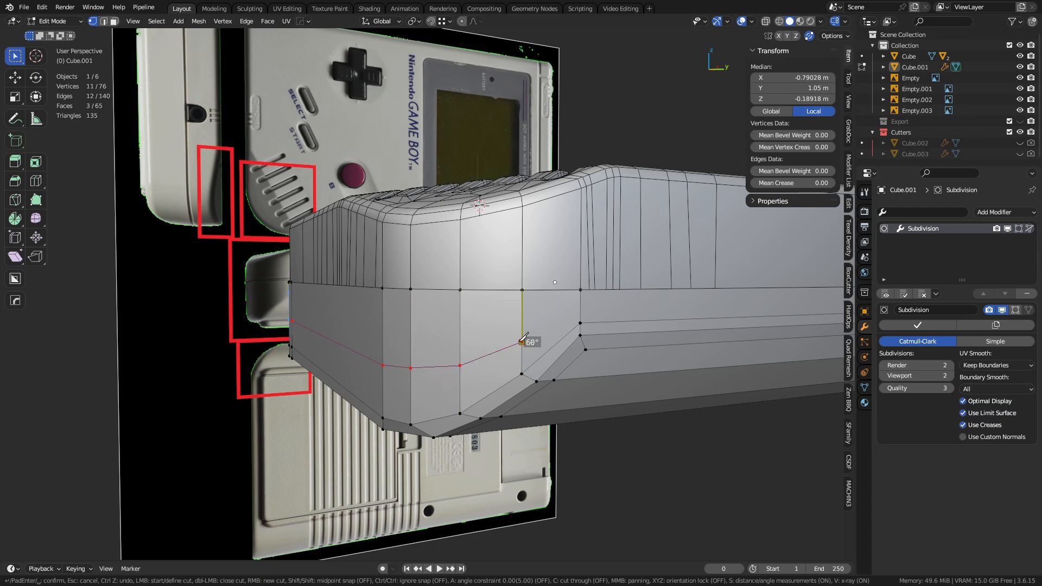
click(561, 319)
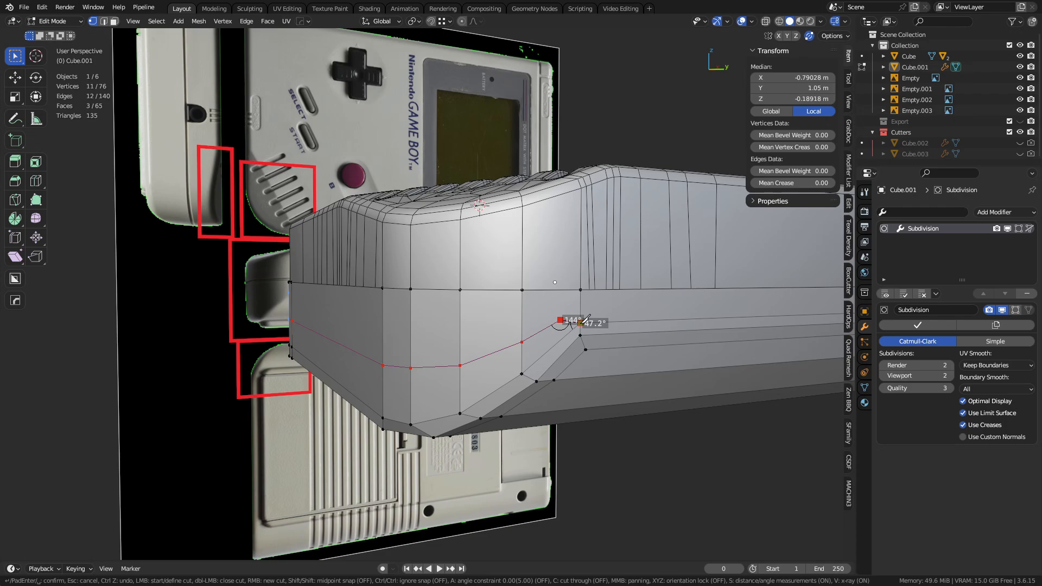
- Link the knife cut to the long side's vertices, turn it back beneath the seam to the upper side line at the starting corner, and confirm
scroll(584, 321, up, 10)
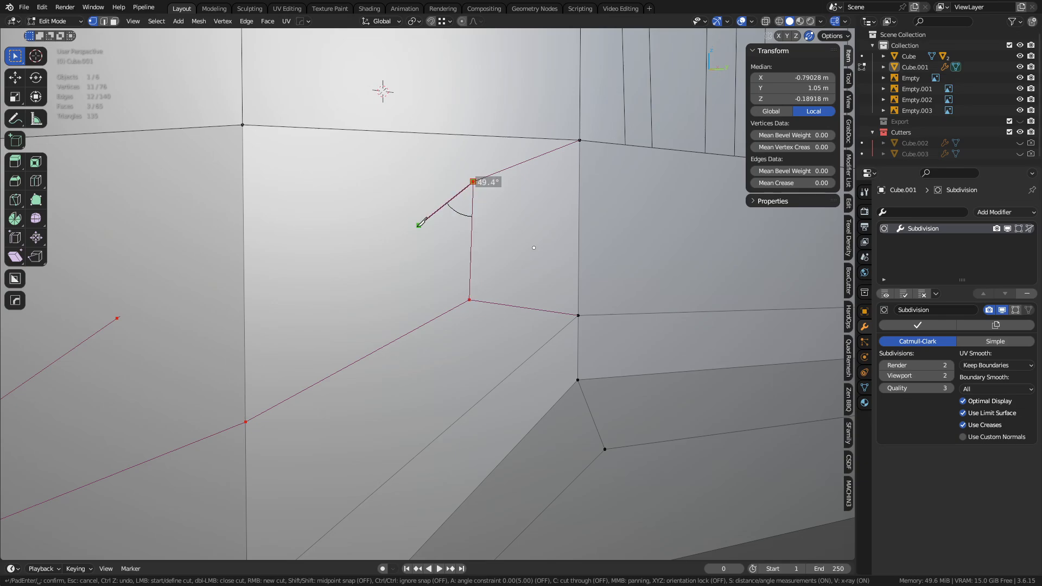
scroll(421, 222, down, 10)
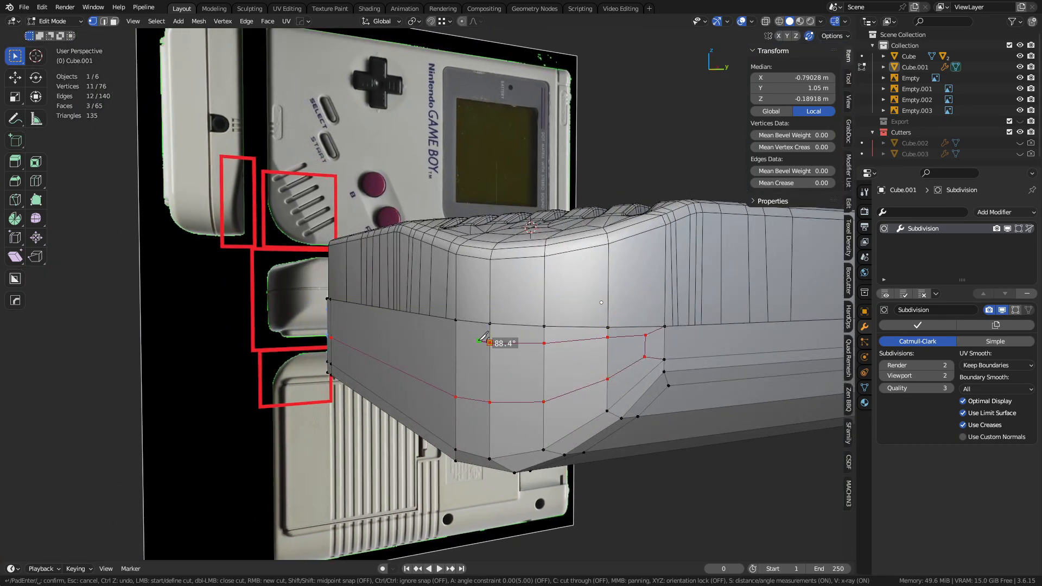
click(455, 338)
middle_drag(421, 349, 400, 359)
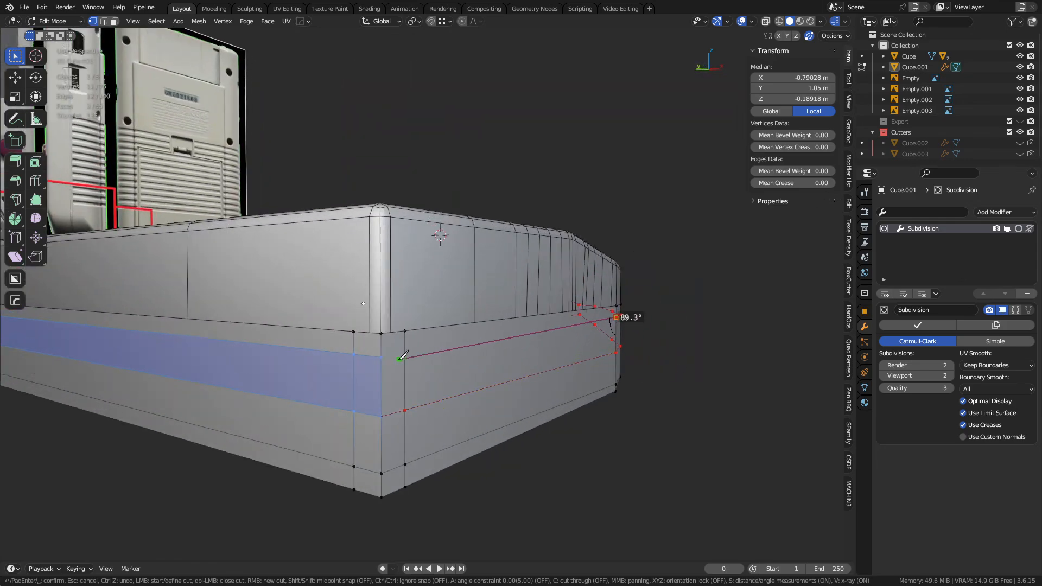
click(382, 357)
key(space)
- Check how the new cuts smooth around the rounded corner in Object Mode, and resume mesh editing with nothing selected
key(ctrl+Tab)
click(544, 384)
click(637, 379)
scroll(637, 379, down, 3)
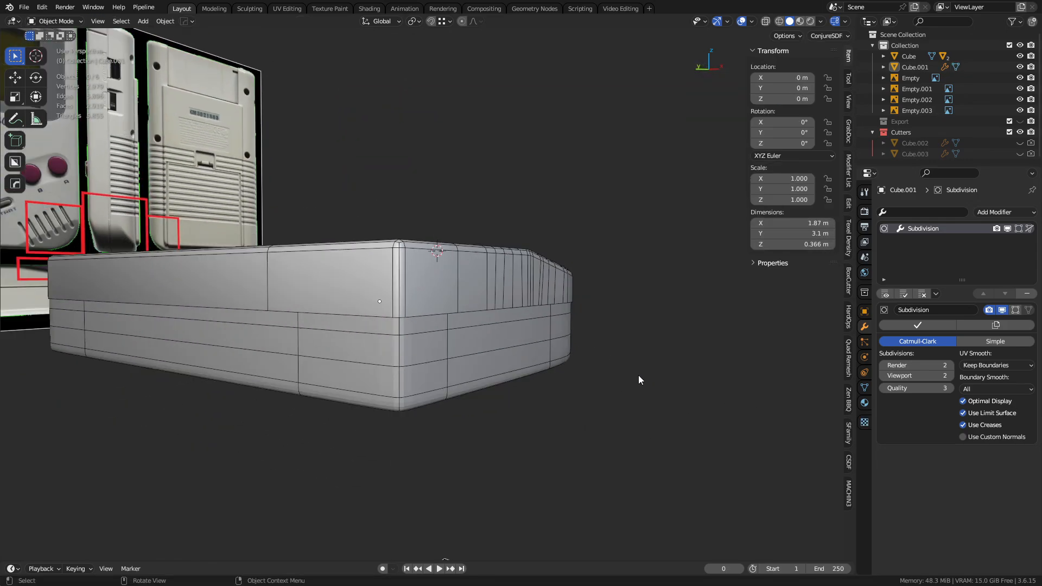
middle_drag(637, 379, 378, 320)
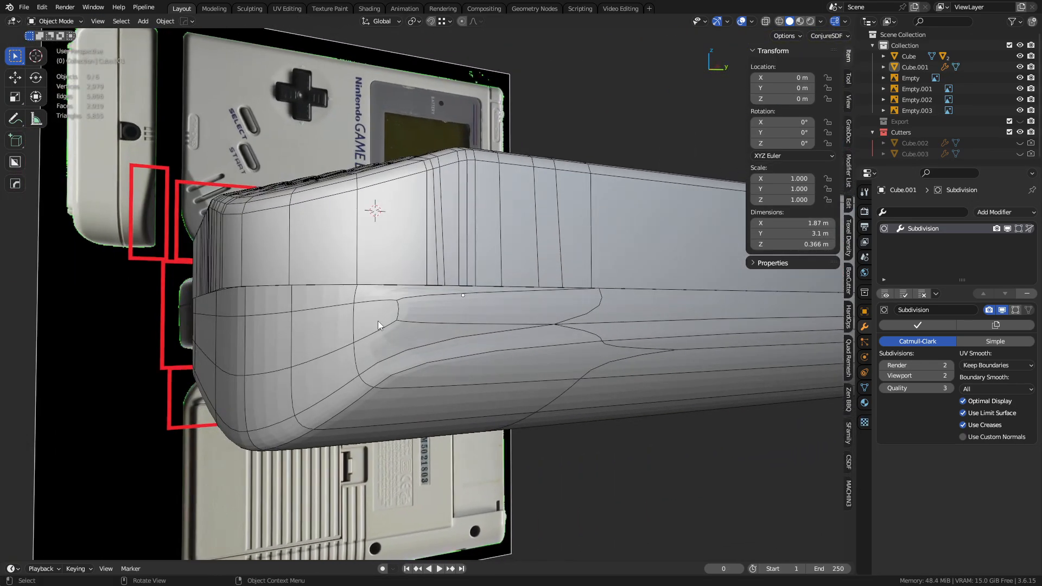
click(483, 345)
key(alt+a)
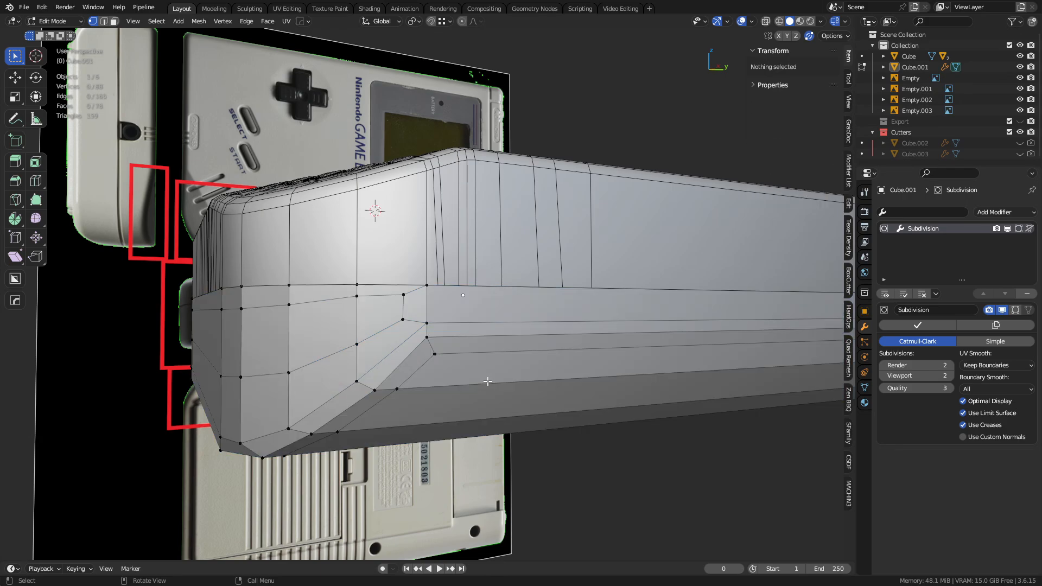
- Add two loop cuts across the lower half beside the rounded corner, slid to factors 0.976 and -0.720 to match the upper half's vertical edges
mouse_move(489, 320)
middle_down()
mouse_move(454, 316)
mouse_move(484, 310)
middle_up()
click(484, 324)
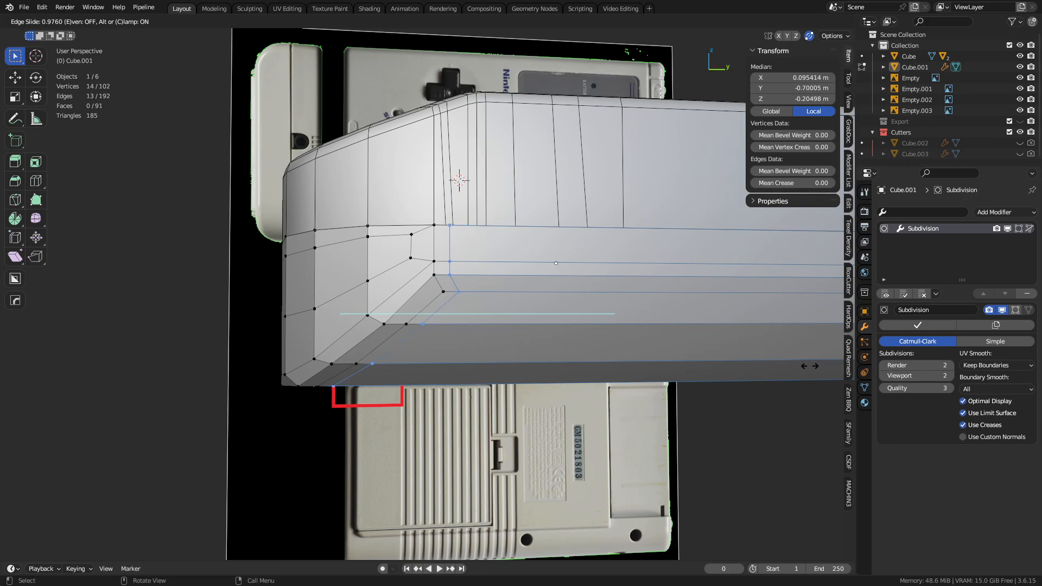
click(809, 366)
key(ctrl+r)
click(686, 332)
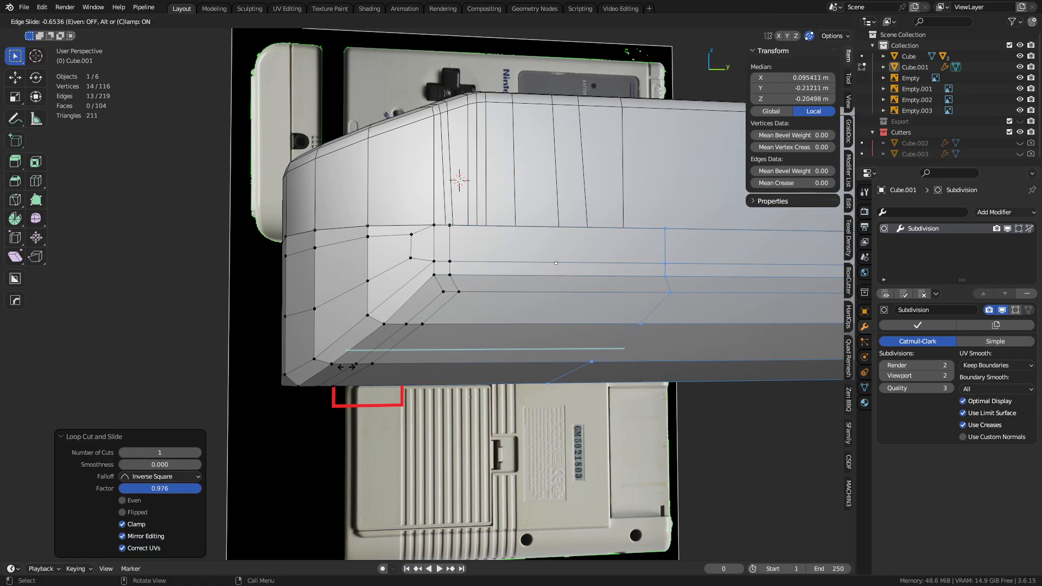
click(311, 369)
- Add three more loop cuts between those two, sliding the first two to -0.683 and -0.522 and aligning each with an upper-half vertical edge
key(ctrl+r)
click(460, 330)
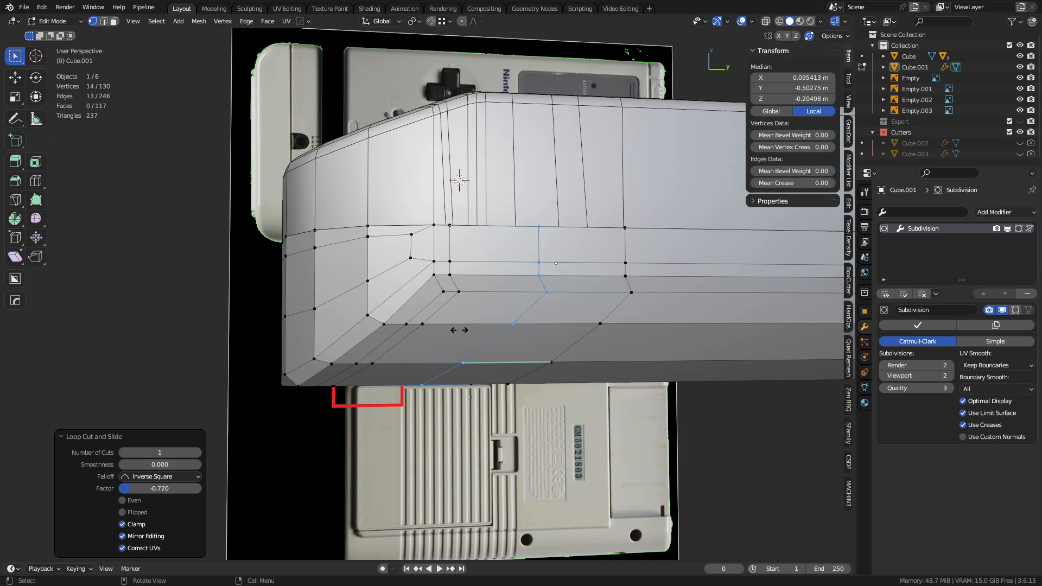
click(399, 335)
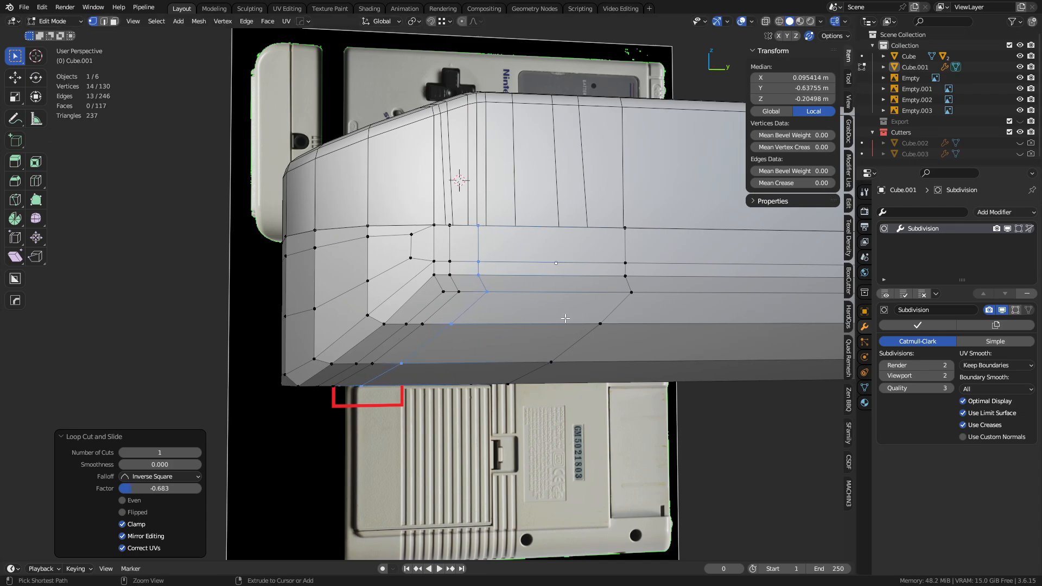
key(ctrl+r)
click(532, 316)
click(493, 317)
key(ctrl+r)
click(521, 315)
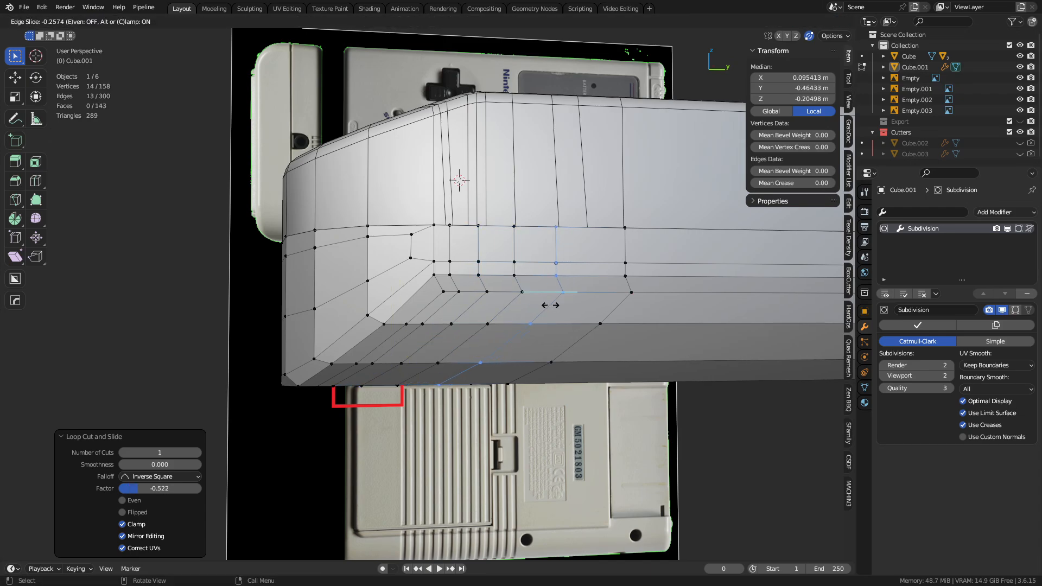
click(573, 300)
key(ctrl+r)
- Examine the smoothed rounded corner and whole lower half from several angles, comparing the subdivided result with the mesh edges
key(Tab)
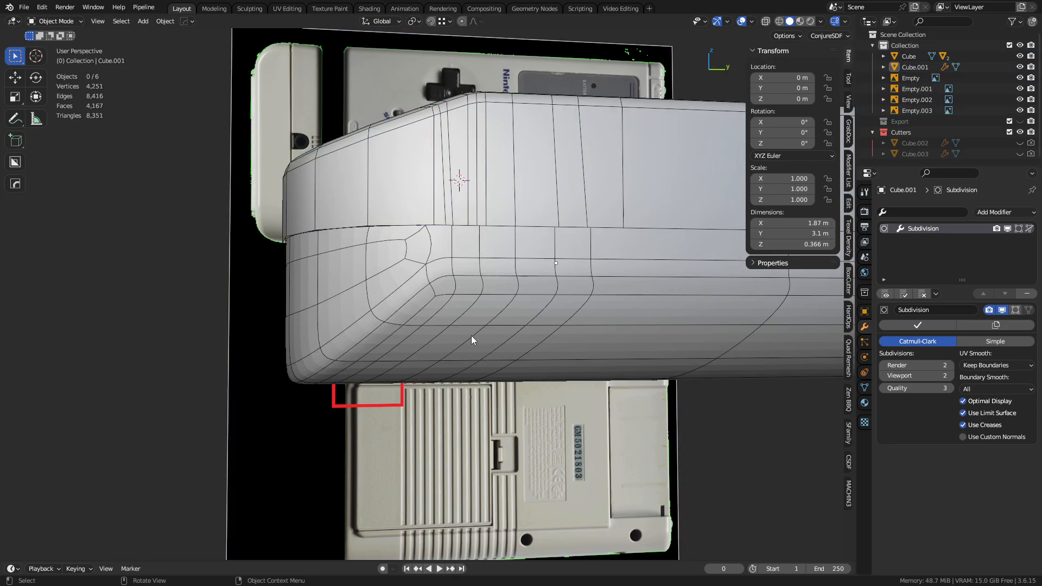
middle_drag(471, 335, 600, 347)
key(ctrl+Tab)
click(486, 325)
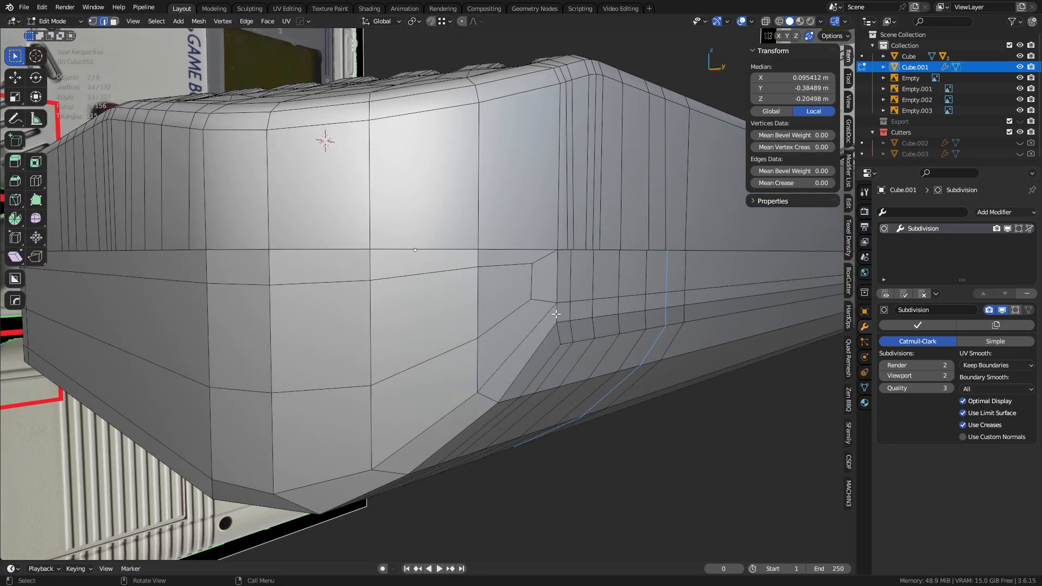
middle_drag(556, 314, 486, 335)
key(ctrl+Tab)
click(421, 341)
middle_drag(422, 344, 634, 299)
key(a)
key(a)
scroll(442, 352, down, 3)
middle_drag(102, 383, 155, 376)
scroll(220, 403, down, 2)
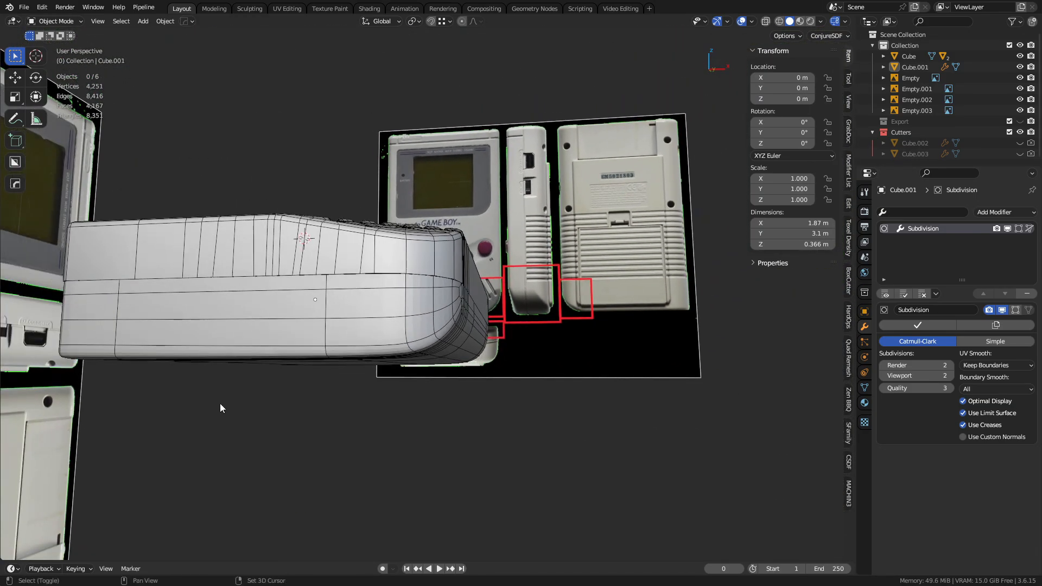
- Open the Game Boy's lower shell (Cube.001) for mesh editing at its rounded corner
middle_drag(220, 403, 402, 363)
shift+middle_drag(135, 350, 261, 347)
middle_drag(260, 348, 402, 349)
shift+middle_drag(402, 350, 522, 355)
scroll(476, 343, up, 3)
click(429, 360)
key(ctrl+Tab)
click(474, 364)
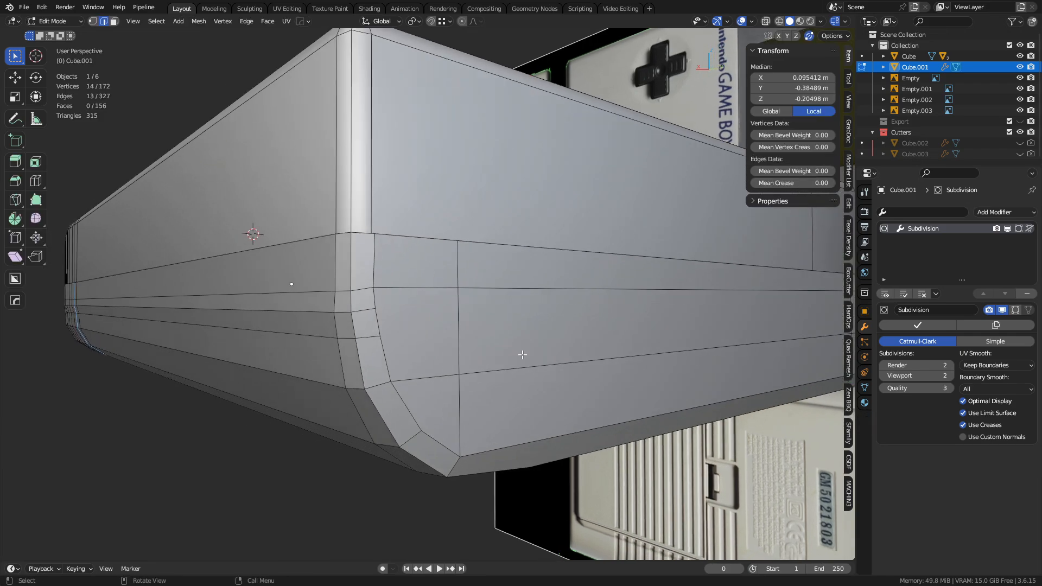
- Cut two lines with the Knife tool across the lower shell's short end face and around its corner
key(3)
click(266, 282)
middle_drag(398, 311, 363, 317)
key(1)
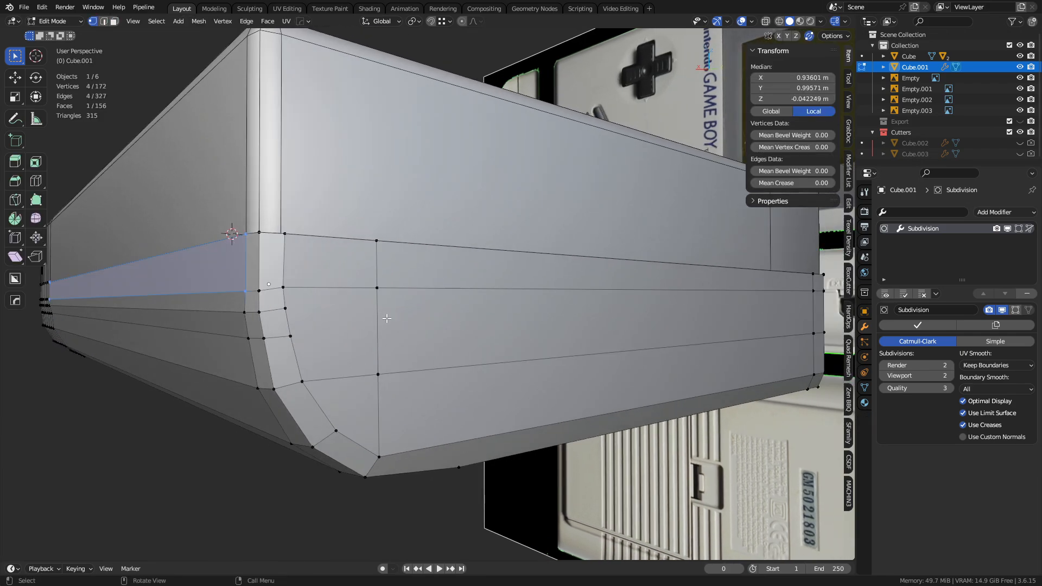
key(alt+a)
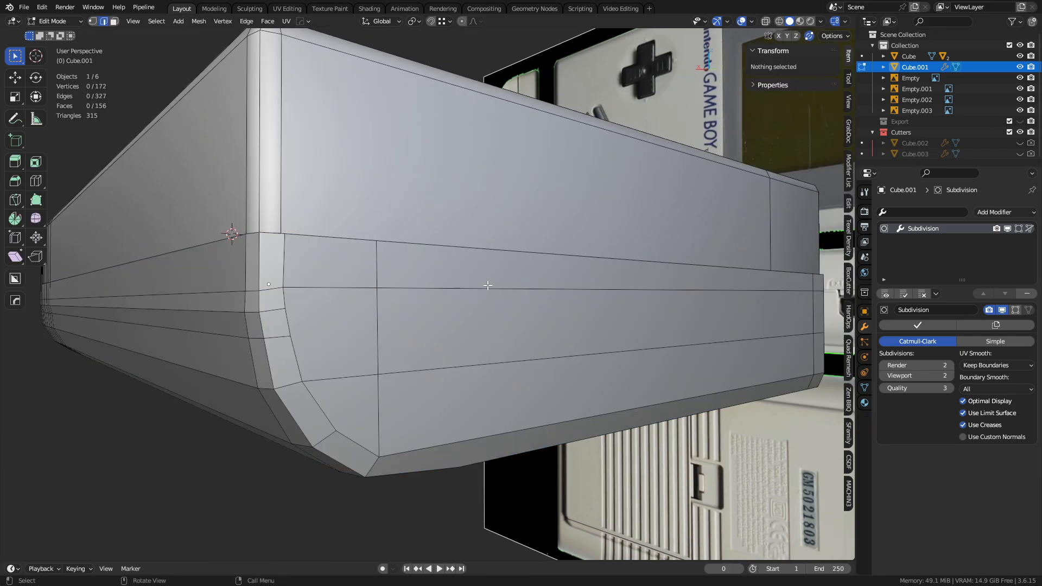
middle_drag(661, 302, 680, 305)
key(k)
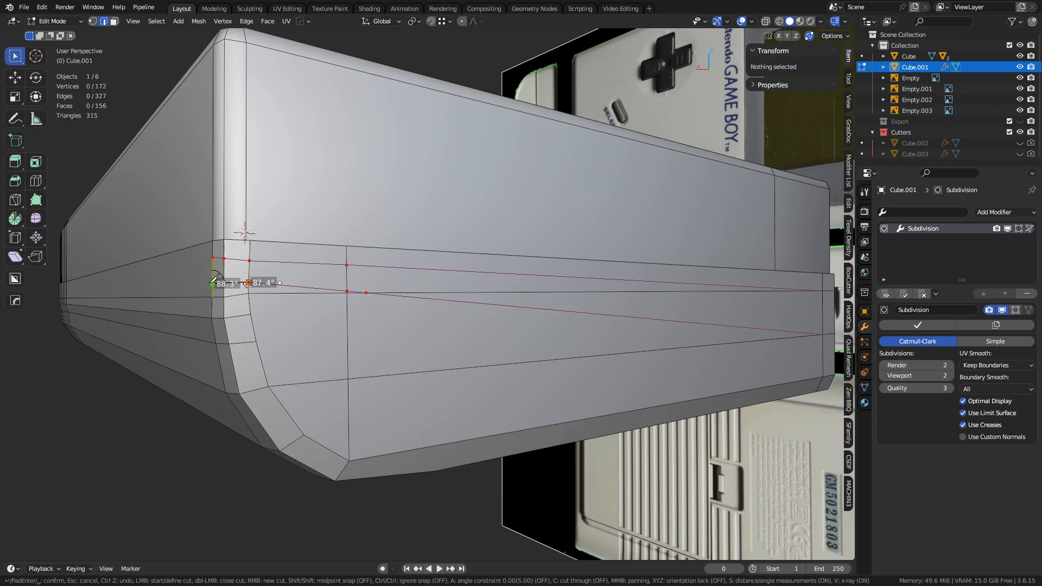
key(Return)
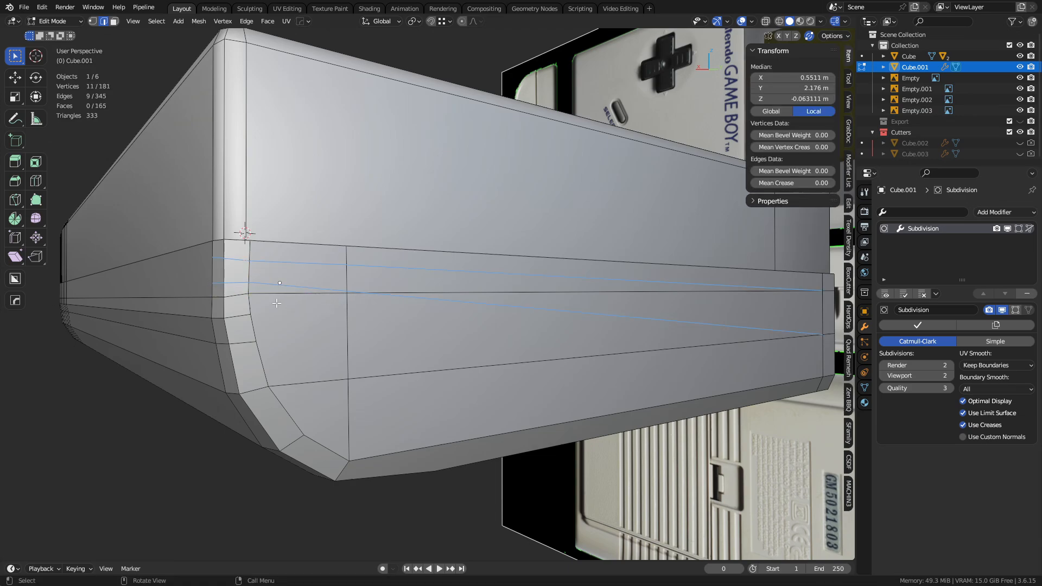
- Dissolve the leftover edges around the two knife cuts on the short end face
key(ctrl+x)
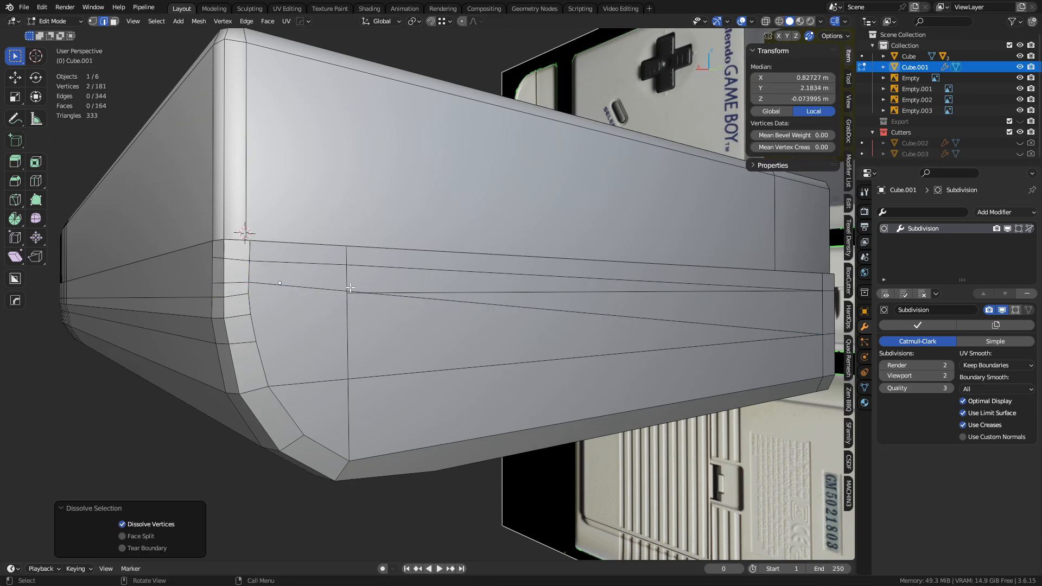
click(420, 304)
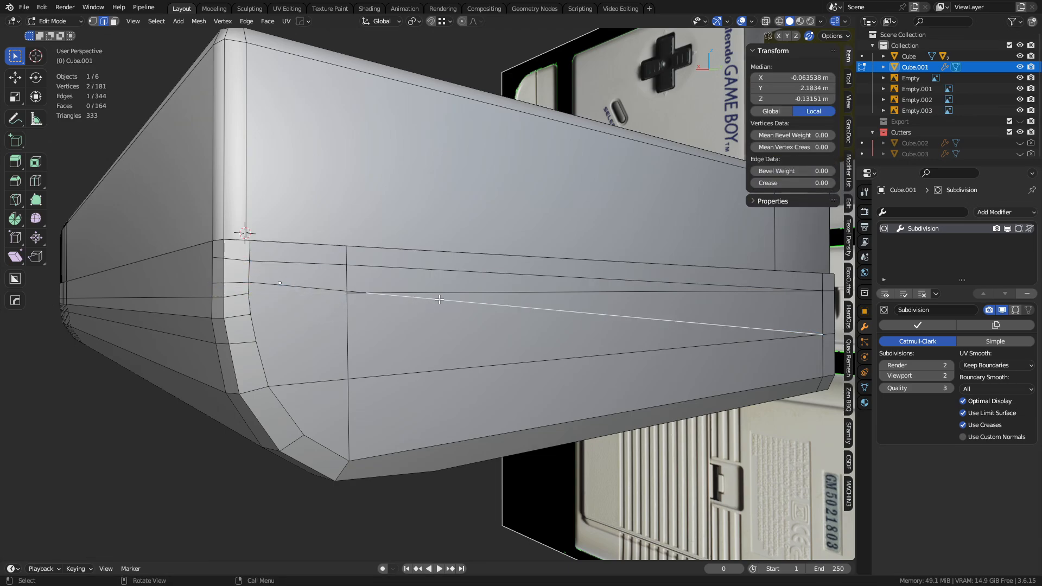
key(ctrl+x)
click(356, 299)
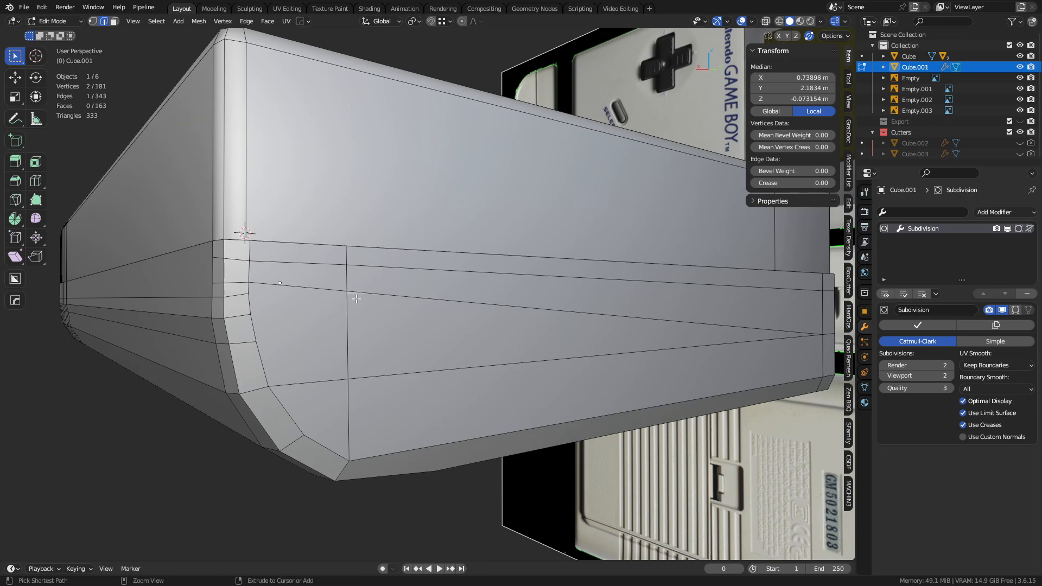
key(ctrl+x)
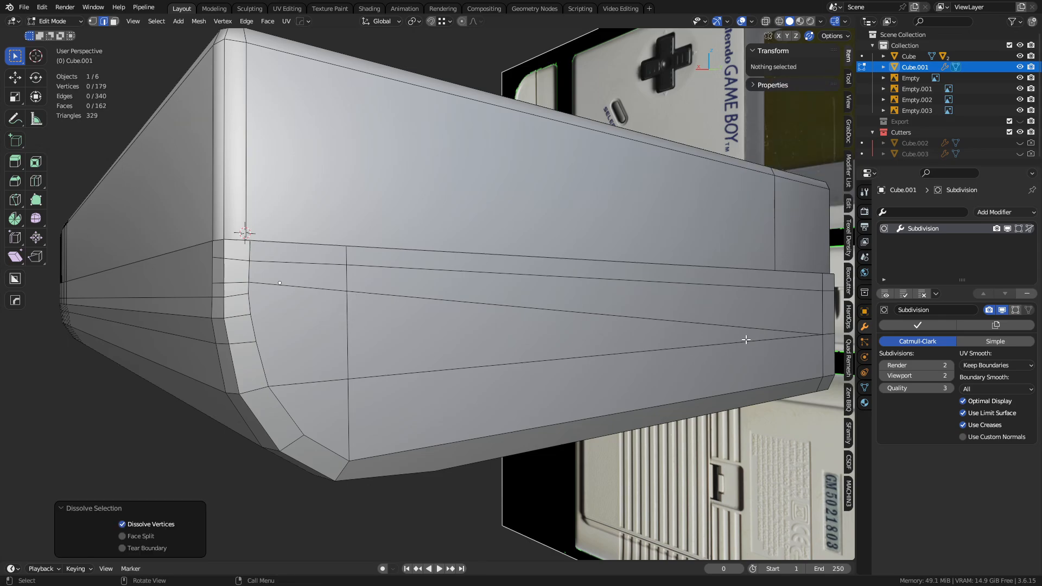
- Raise the middle edge run at the opposite corner and along the adjoining long side along the Z axis
middle_drag(760, 340, 463, 368)
click(420, 374)
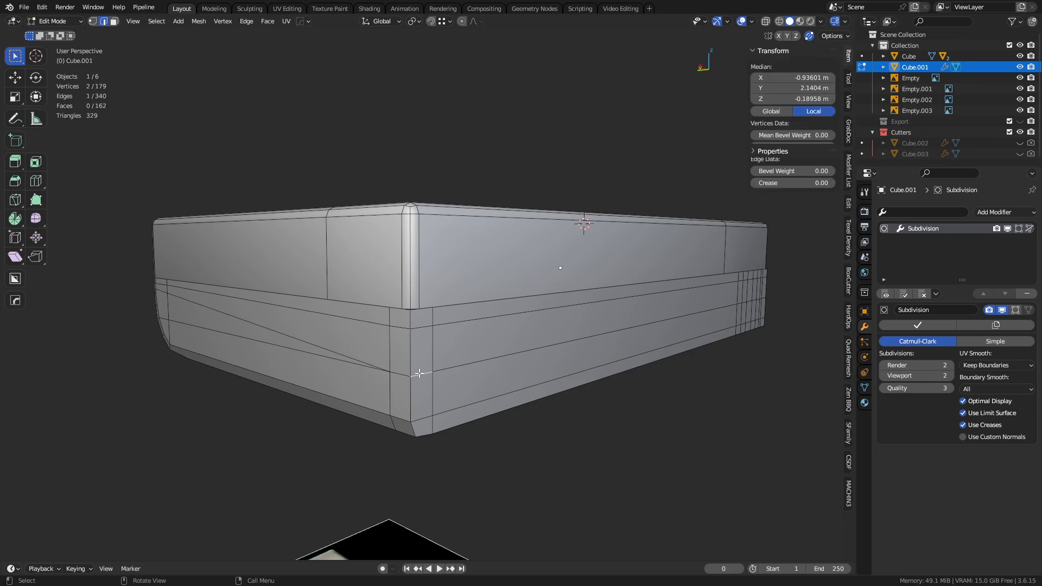
shift+click(398, 372)
ctrl+click(539, 348)
key(g)
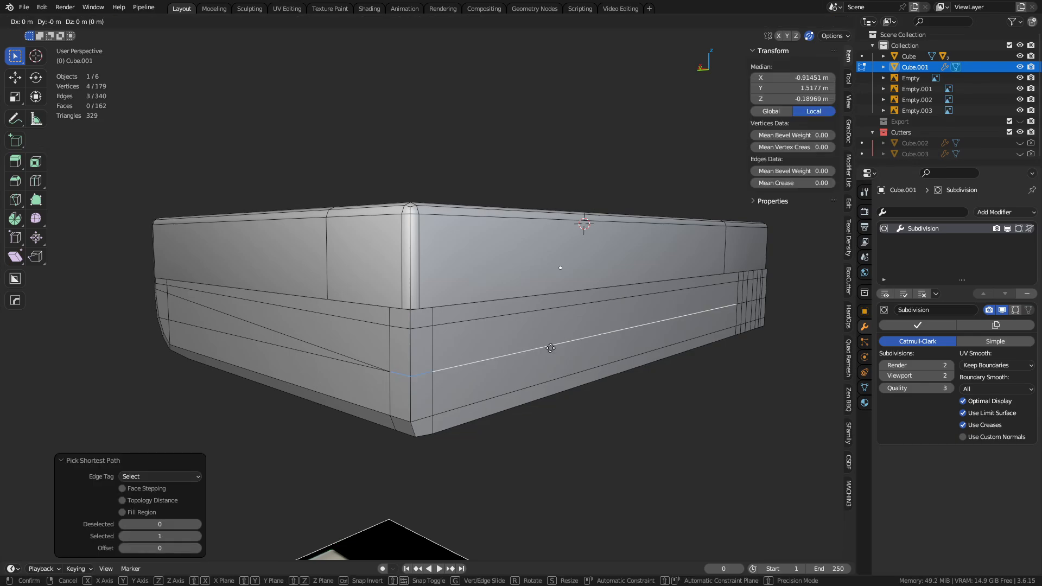
key(z)
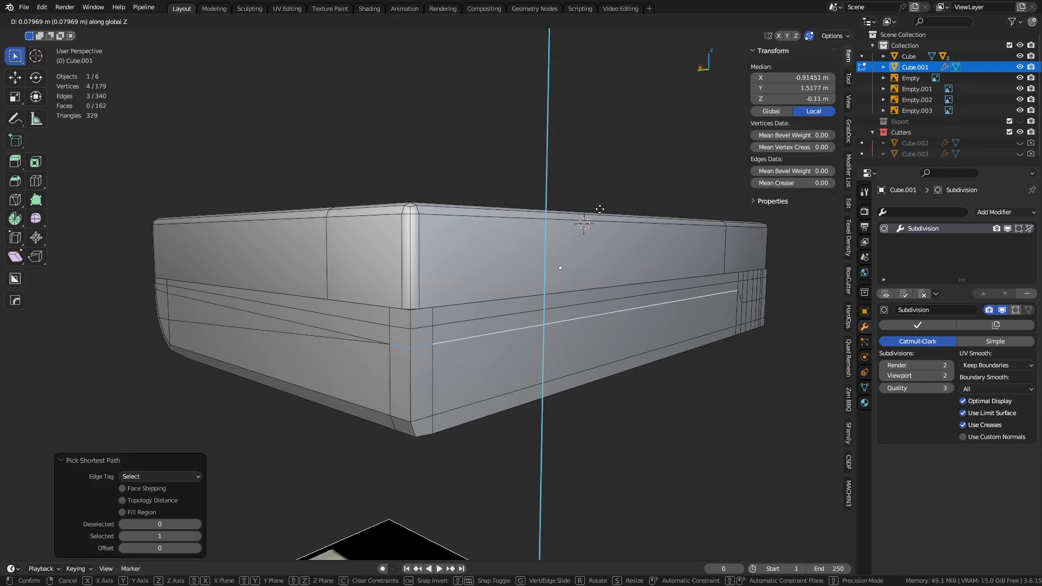
click(613, 187)
- Raise the middle edge run around the next corner and its adjoining face about 0.103 m along Z
middle_drag(617, 181, 275, 334)
click(266, 325)
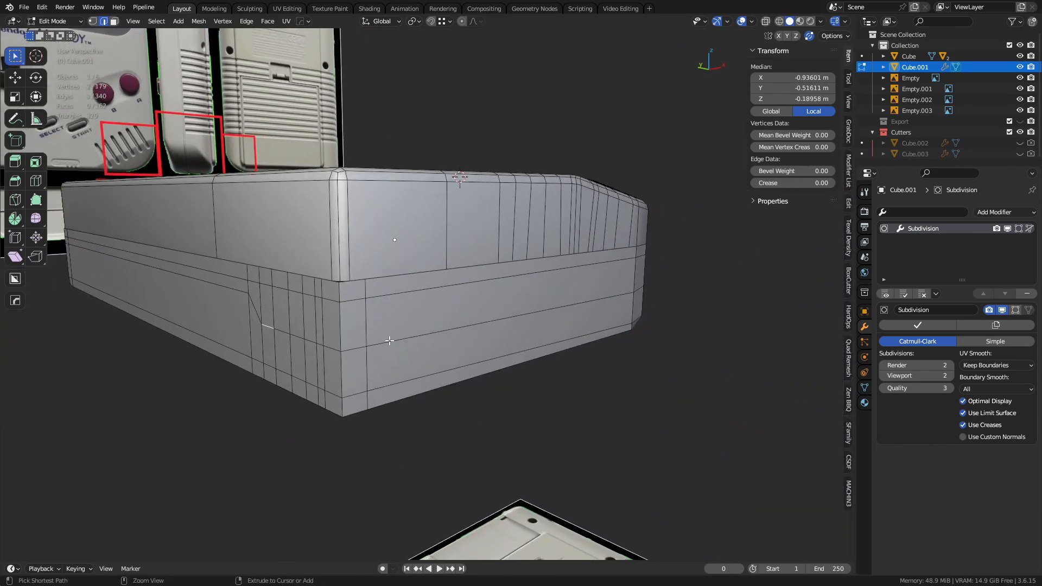
ctrl+click(418, 329)
middle_drag(418, 329, 451, 322)
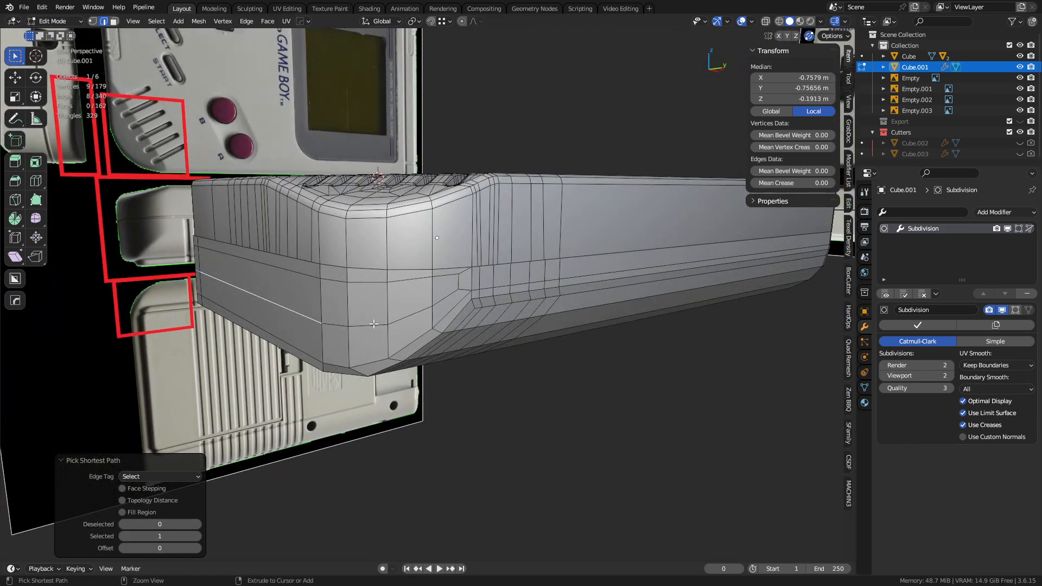
key(g)
key(z)
click(431, 261)
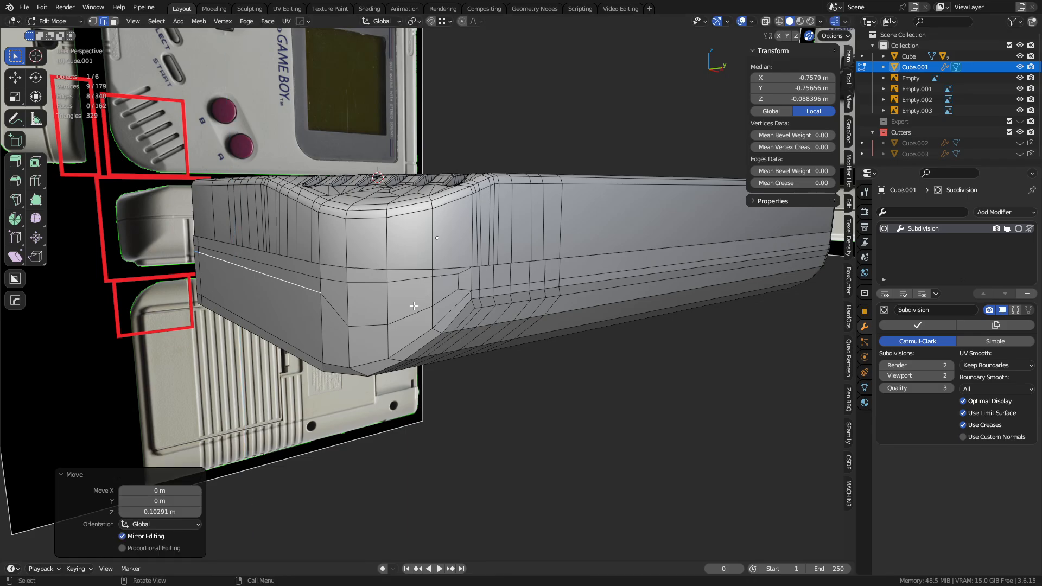
- Dissolve the short vertical edge between the large rounded corner and the side's narrow face grid
click(460, 283)
scroll(458, 304, up, 2)
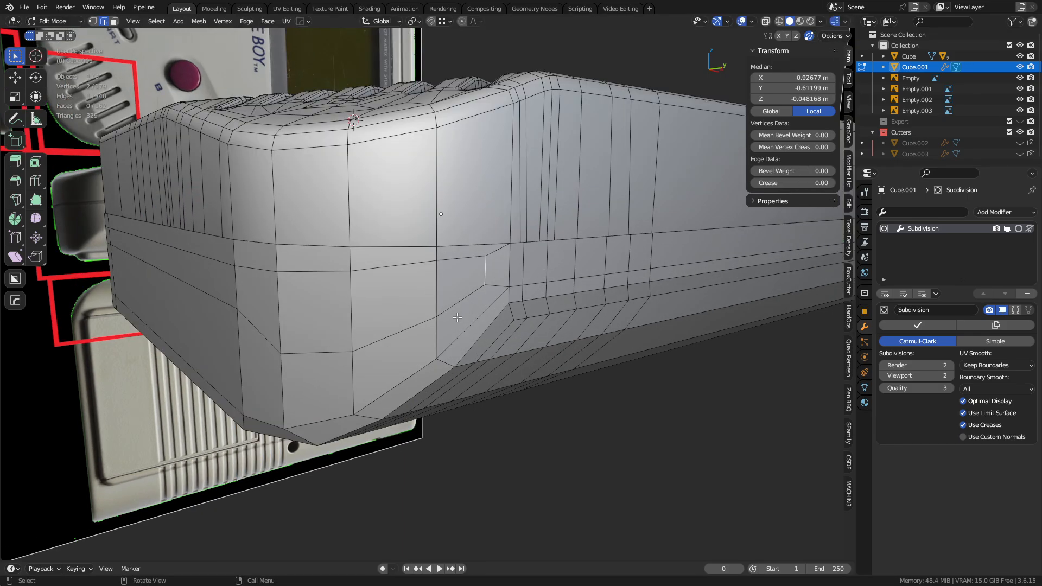
middle_drag(500, 323, 413, 315)
scroll(416, 311, up, 3)
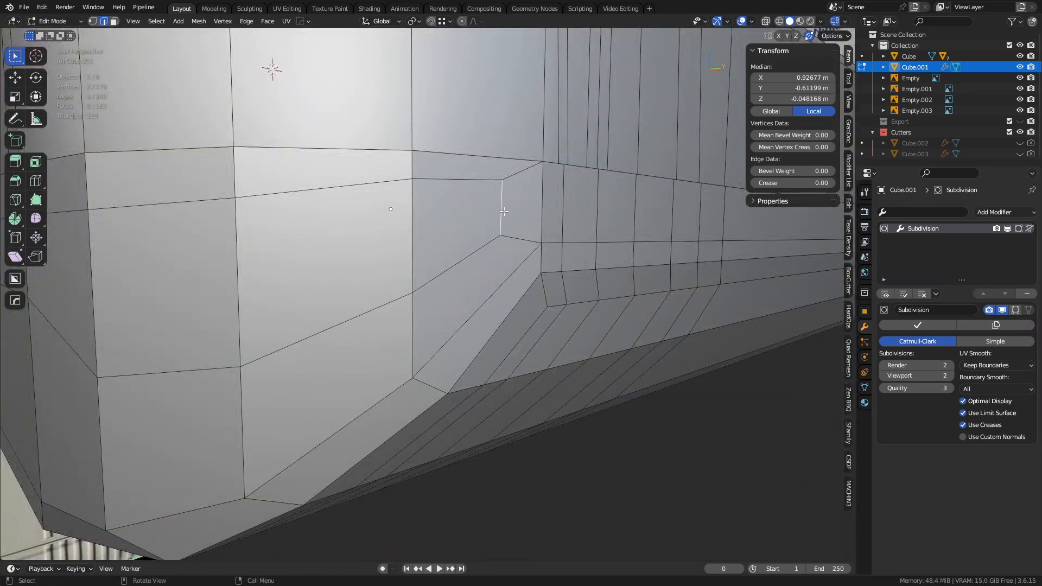
key(ctrl+x)
- Dissolve the two edges linking the rounded corner's loops to the start of the side's face grid
shift+middle_drag(476, 266, 534, 248)
click(673, 212)
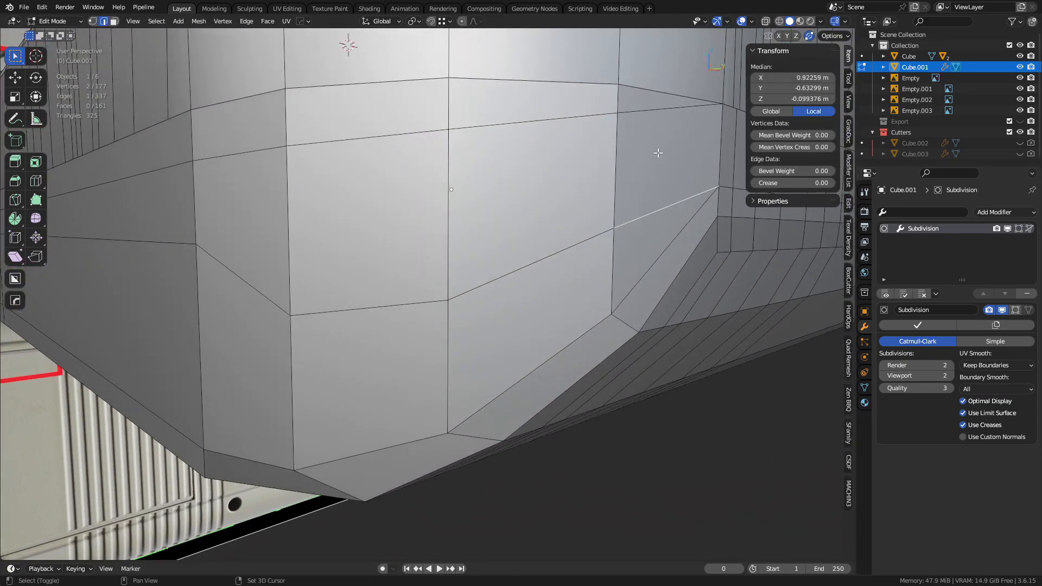
shift+click(647, 113)
key(ctrl+x)
scroll(528, 270, up, 3)
scroll(418, 282, down, 6)
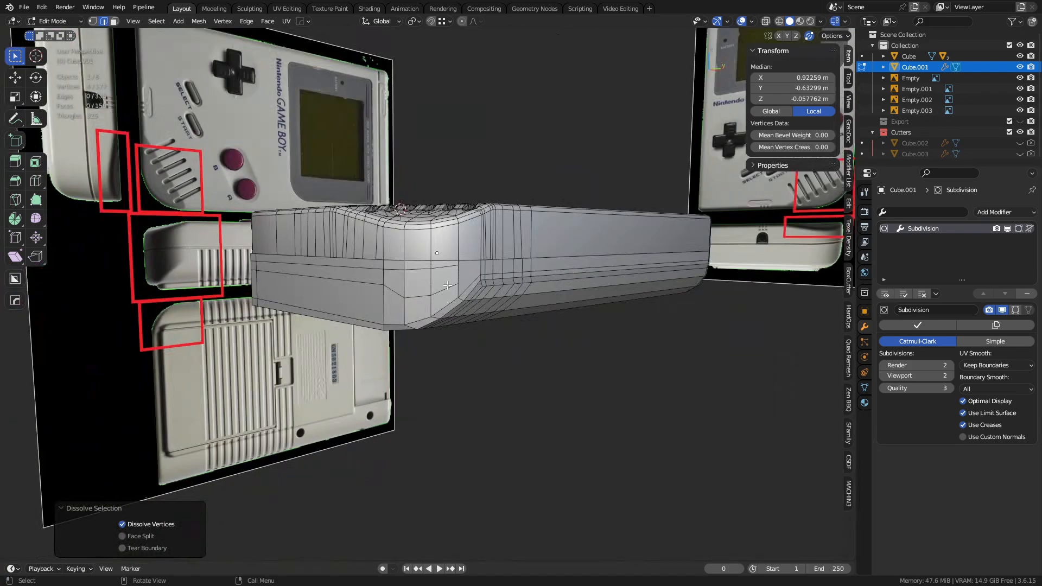
- Slide the rounded corner's loop vertices upward along their vertical edges to even out the edge rows
scroll(447, 285, up, 5)
scroll(404, 303, down, 2)
key(1)
click(371, 303)
key(g)
key(g)
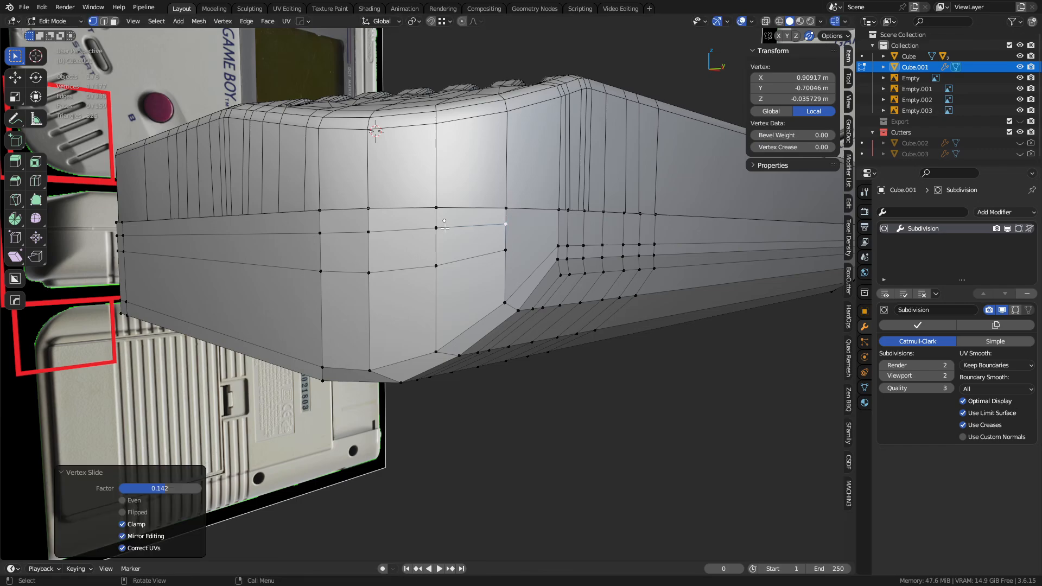
click(368, 240)
- Add a two-cut loop cut through the upper strip of the side's narrow face grid
middle_drag(510, 242, 482, 243)
key(ctrl+r)
click(504, 234)
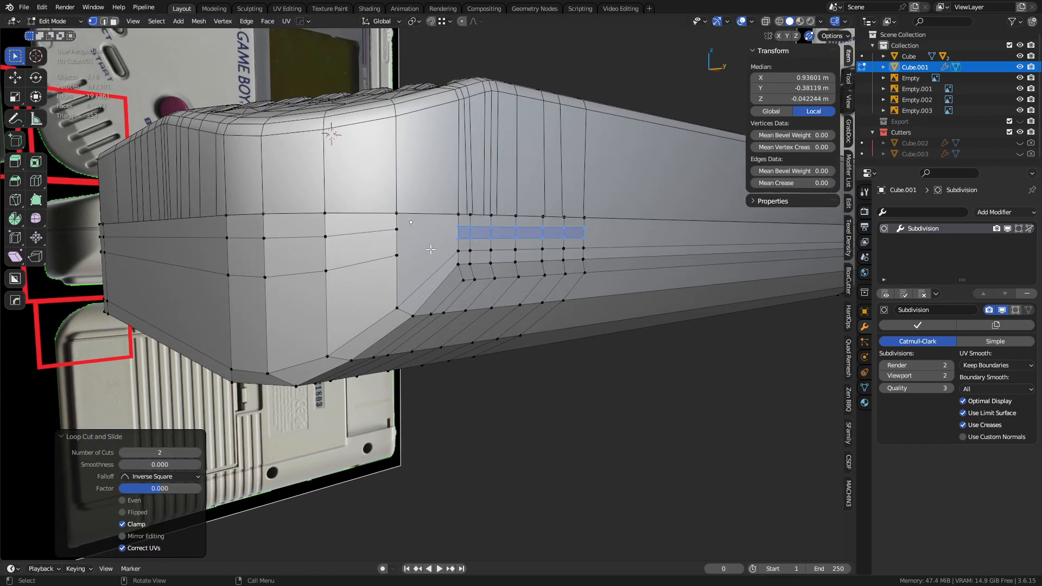
- Connect the rounded corner's two loop vertices to the ends of the new loop cuts with Smart Edge
key(2)
click(398, 274)
key(1)
click(398, 255)
shift+click(457, 239)
key(2)
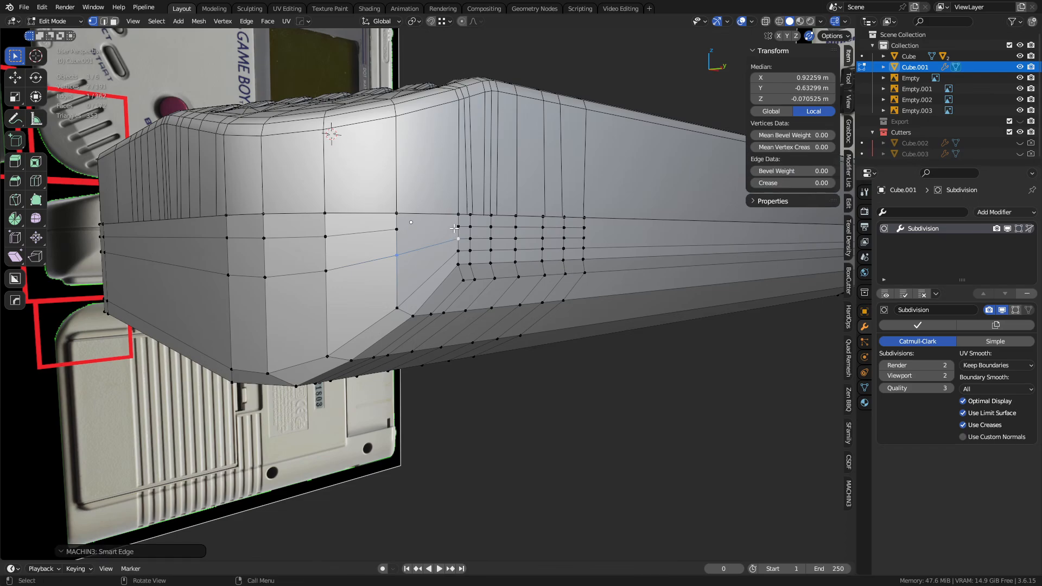
click(398, 230)
shift+click(457, 227)
key(2)
- Connect the other ends of both loop cuts to the far corner's vertices along the long side
scroll(564, 255, down, 5)
middle_drag(564, 255, 320, 260)
middle_drag(320, 260, 271, 264)
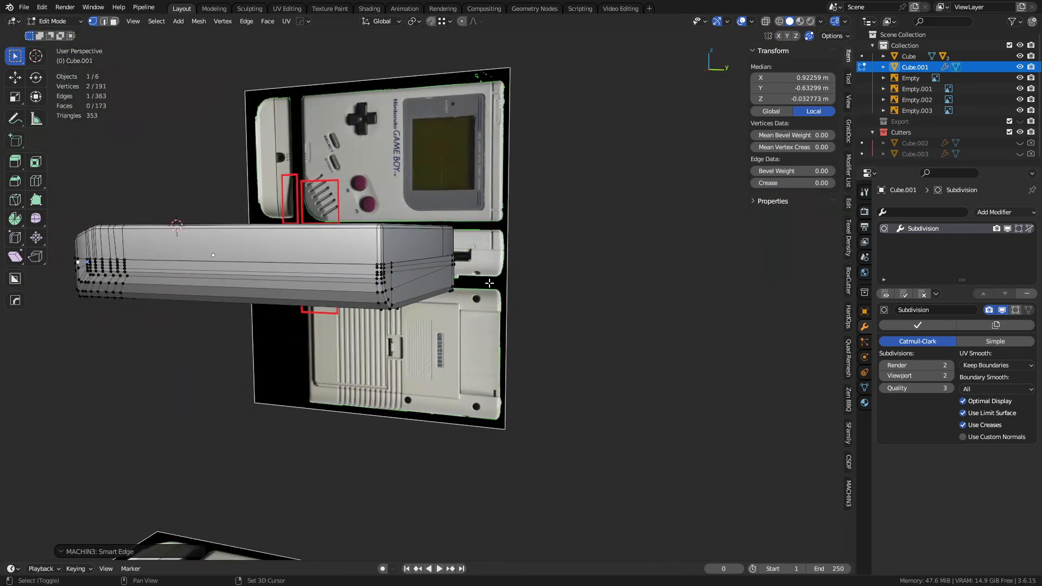
scroll(325, 274, up, 4)
middle_drag(336, 276, 496, 273)
click(698, 275)
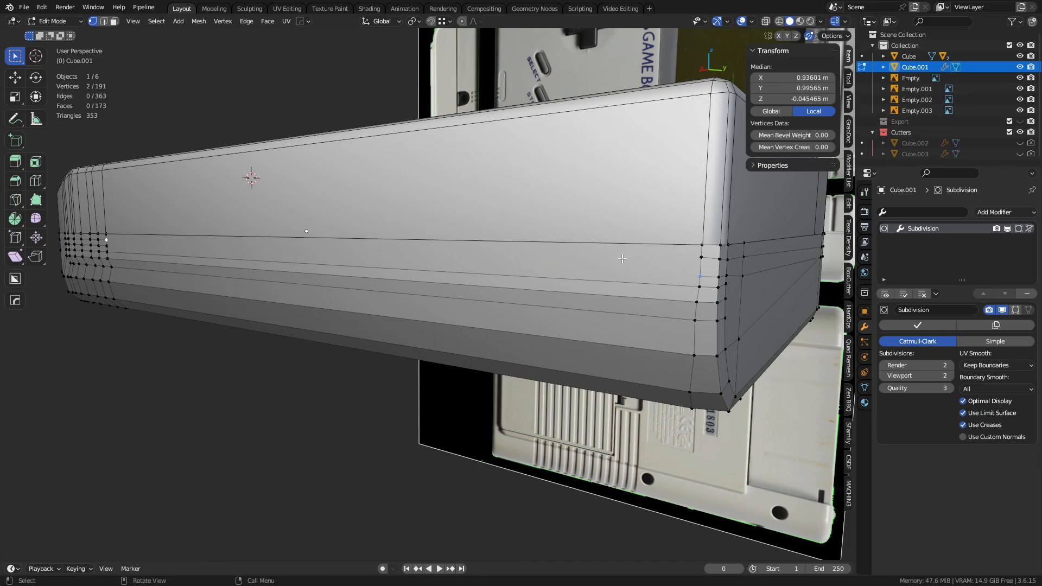
middle_drag(622, 259, 334, 258)
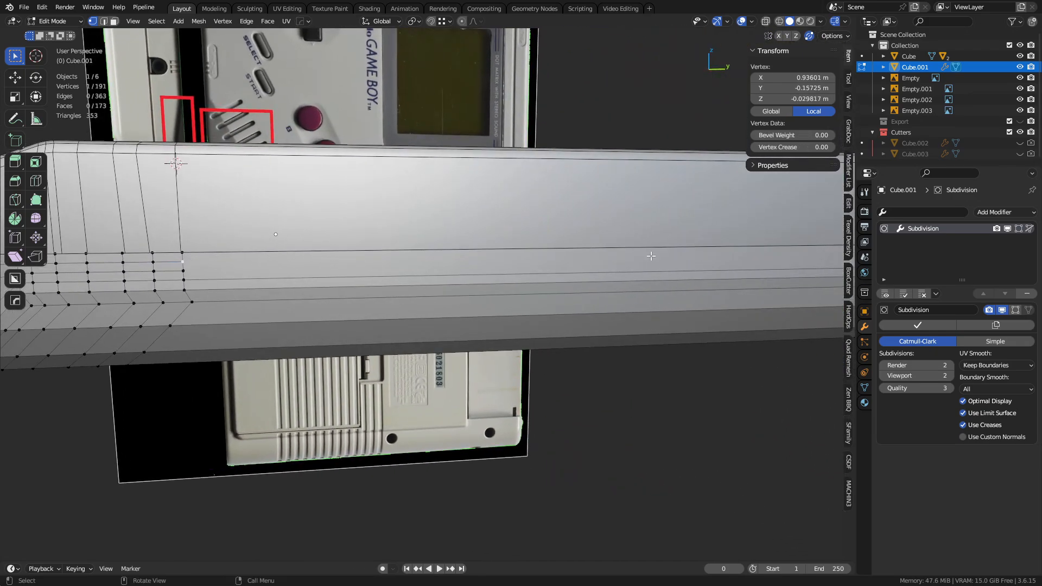
middle_drag(651, 256, 633, 290)
key(2)
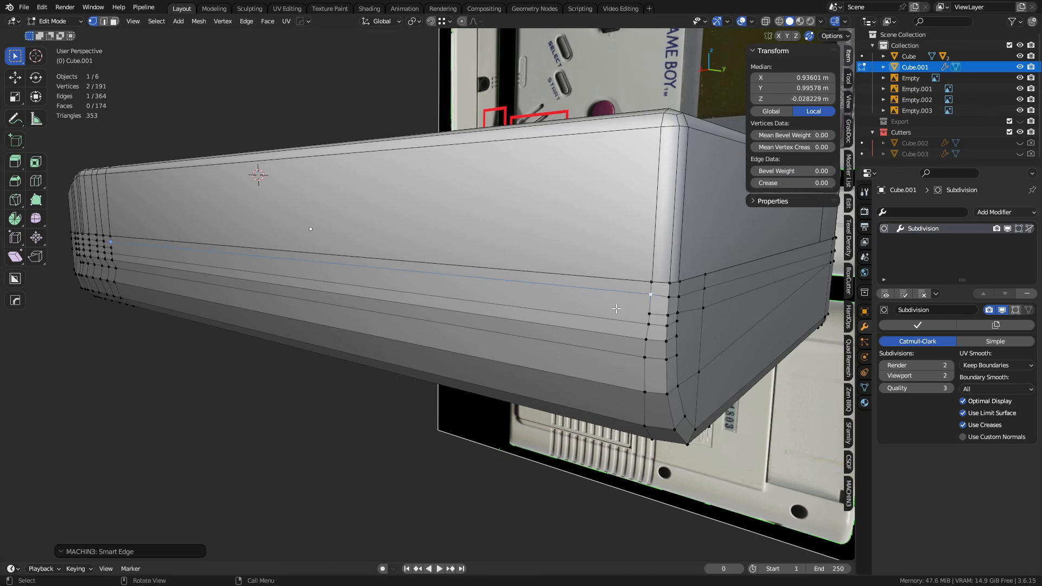
click(647, 313)
middle_drag(277, 285, 561, 300)
key(2)
- Return to Object Mode and apply smooth shading to the lower shell
key(ctrl+Tab)
click(473, 303)
scroll(434, 301, down, 8)
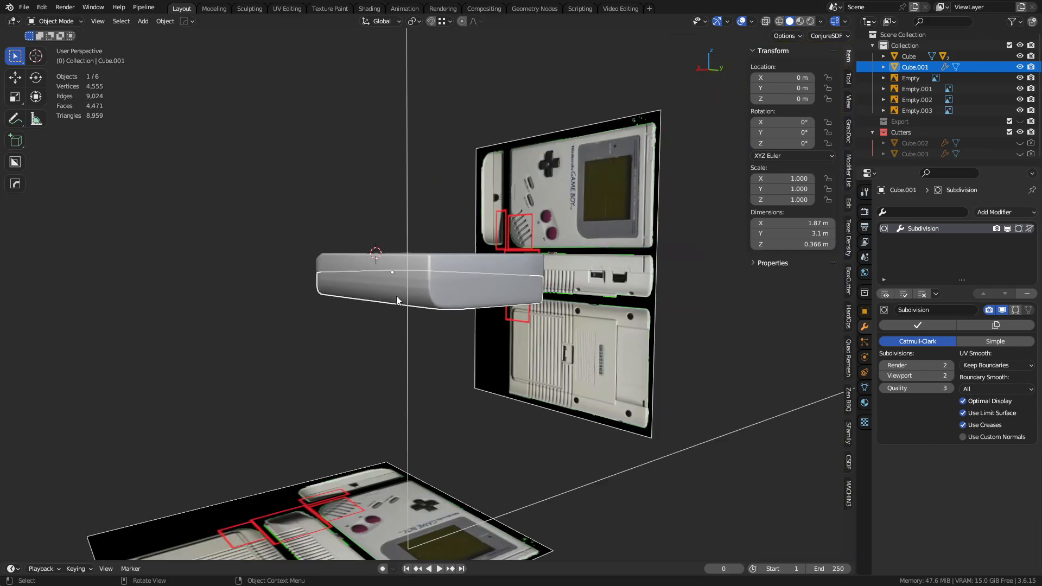
scroll(398, 300, up, 3)
right_click(444, 270)
click(454, 254)
- Examine the lower shell's corner shading and edge flow with and without the wireframe overlay
scroll(344, 321, up, 4)
shift+middle_drag(248, 261, 587, 339)
key(shift+z)
middle_drag(309, 334, 416, 327)
key(Tab)
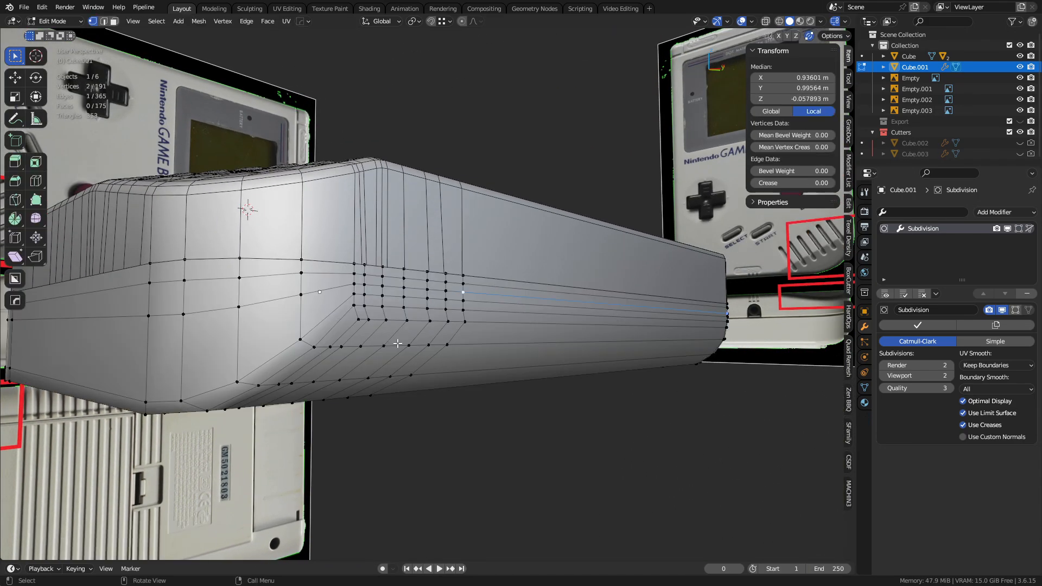
key(ctrl+Tab)
click(393, 342)
scroll(393, 340, up, 2)
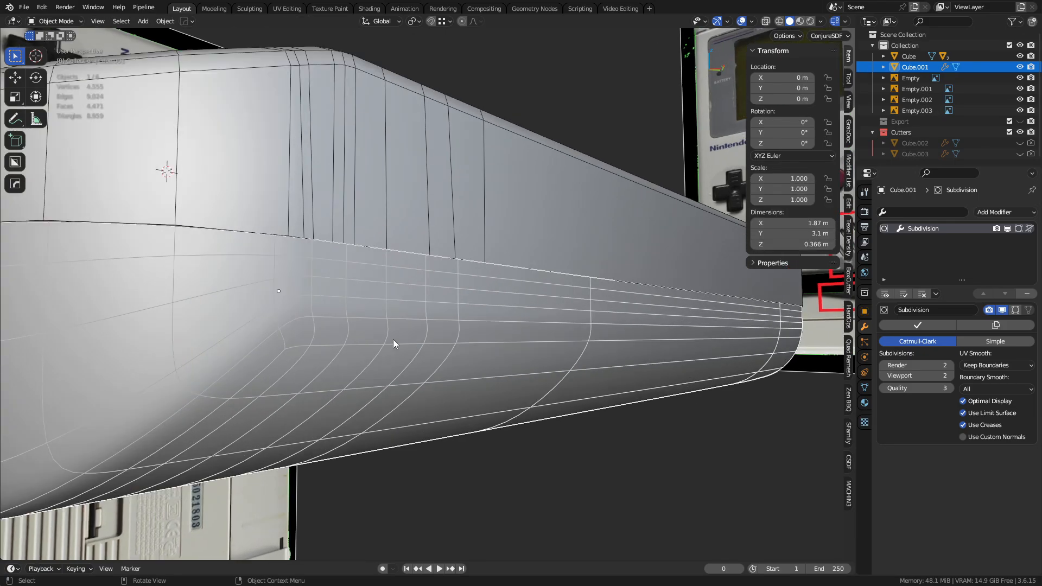
key(a)
key(a)
key(shift+z)
middle_drag(396, 350, 314, 342)
- Apply Set Edge Flow to the edge row just below the side's face grid, running along the long side
click(448, 341)
key(ctrl+Tab)
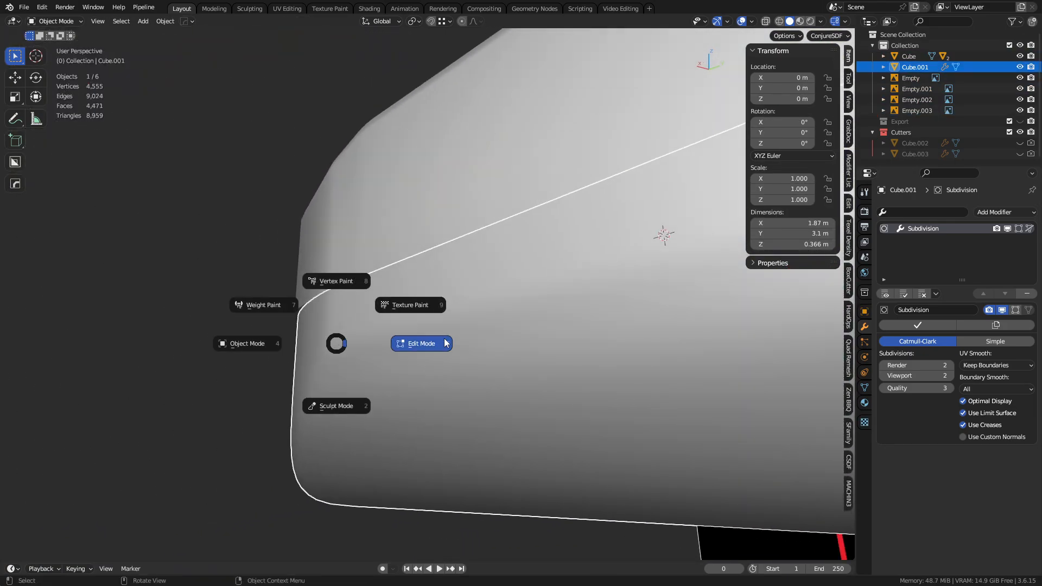
click(422, 342)
scroll(405, 335, up, 2)
mouse_move(405, 335)
middle_down()
mouse_move(424, 358)
mouse_move(394, 320)
middle_up()
ctrl+click(702, 316)
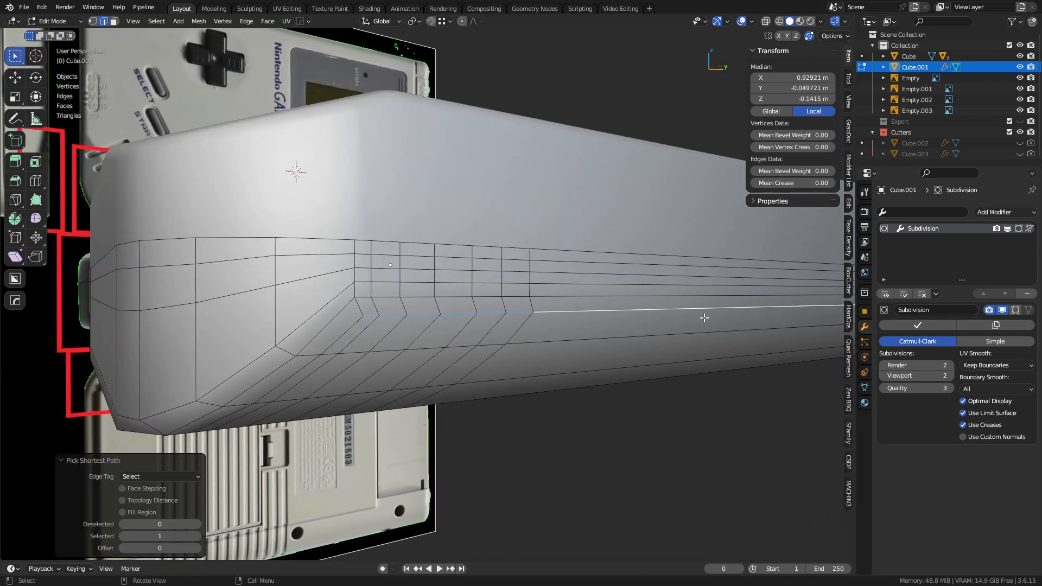
middle_drag(760, 313, 529, 228)
scroll(522, 317, down, 6)
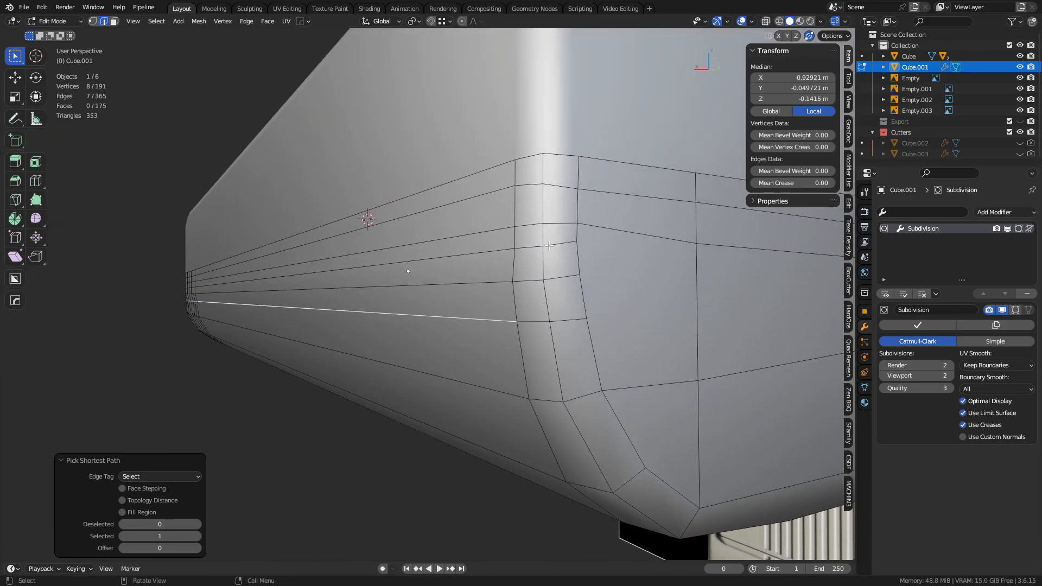
right_click(525, 166)
mouse_move(531, 161)
click(598, 161)
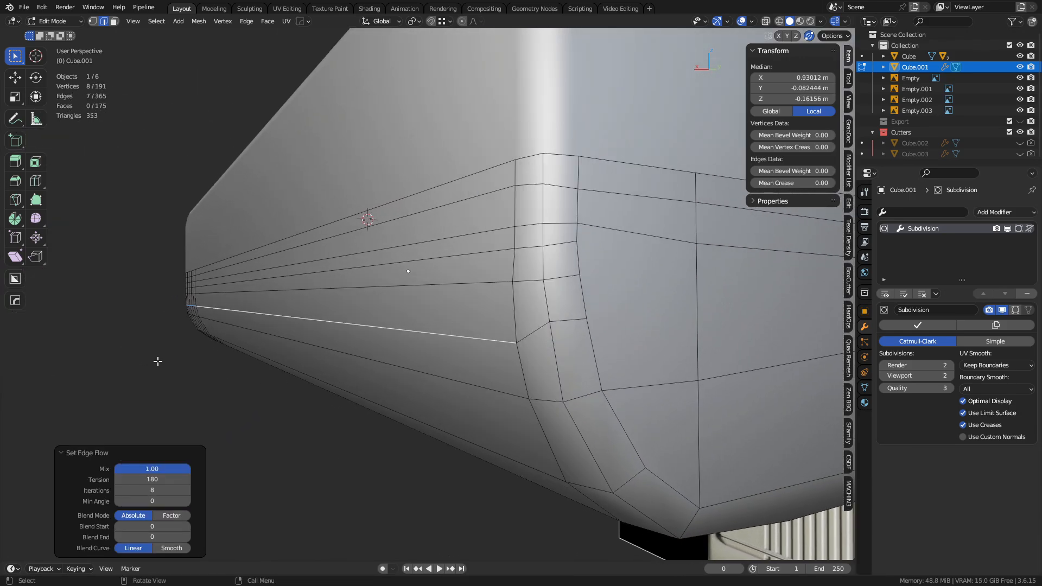
middle_drag(151, 328, 377, 331)
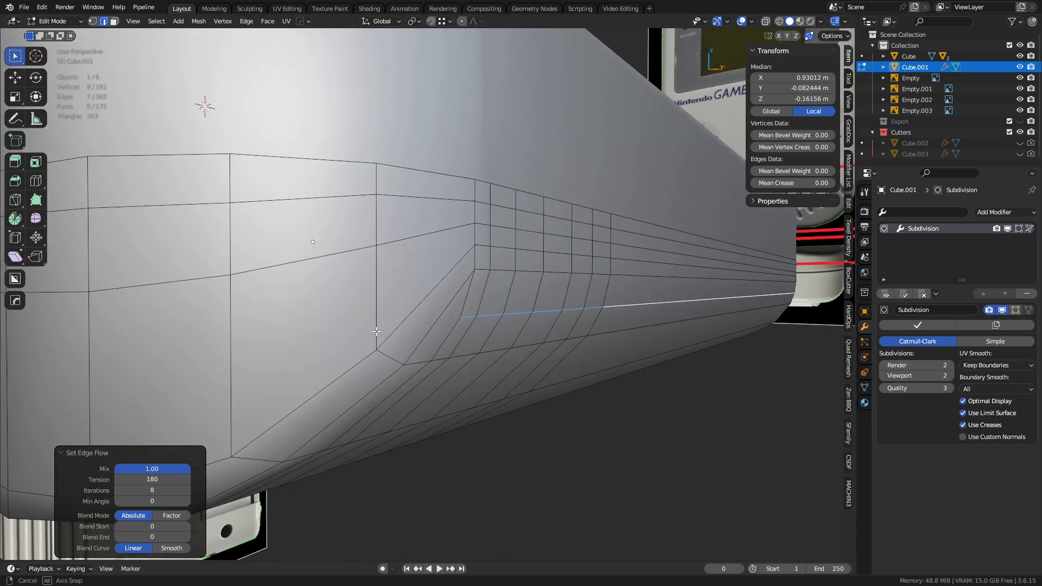
key(Tab)
middle_drag(428, 363, 504, 328)
key(Tab)
key(g)
key(g)
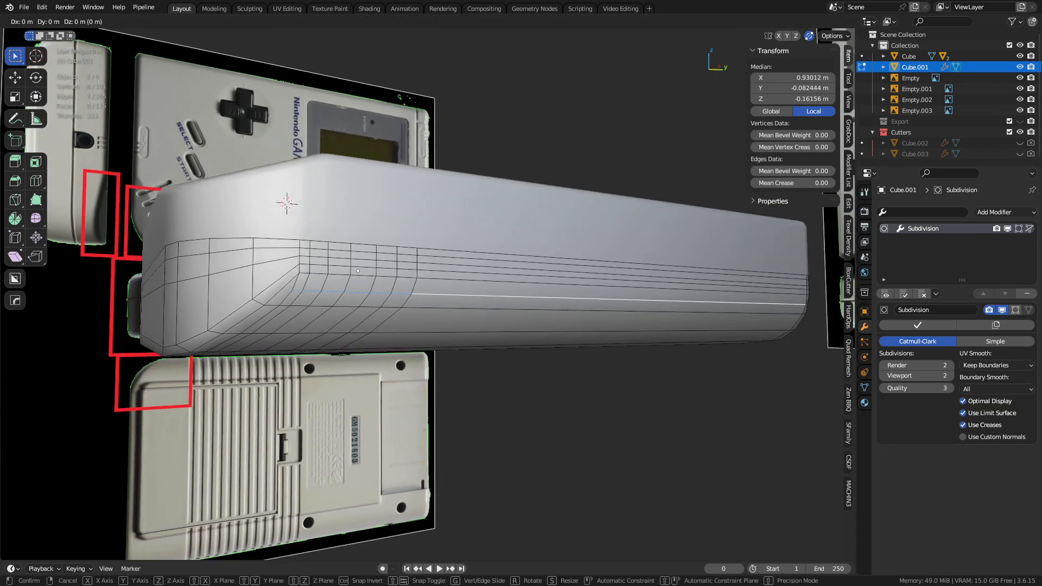
right_click(509, 322)
key(g)
key(g)
right_click(459, 382)
- Try merging three vertices of the side grid's outermost column near the corner at their center with Smart Vert
scroll(459, 382, up, 3)
middle_drag(458, 360, 506, 369)
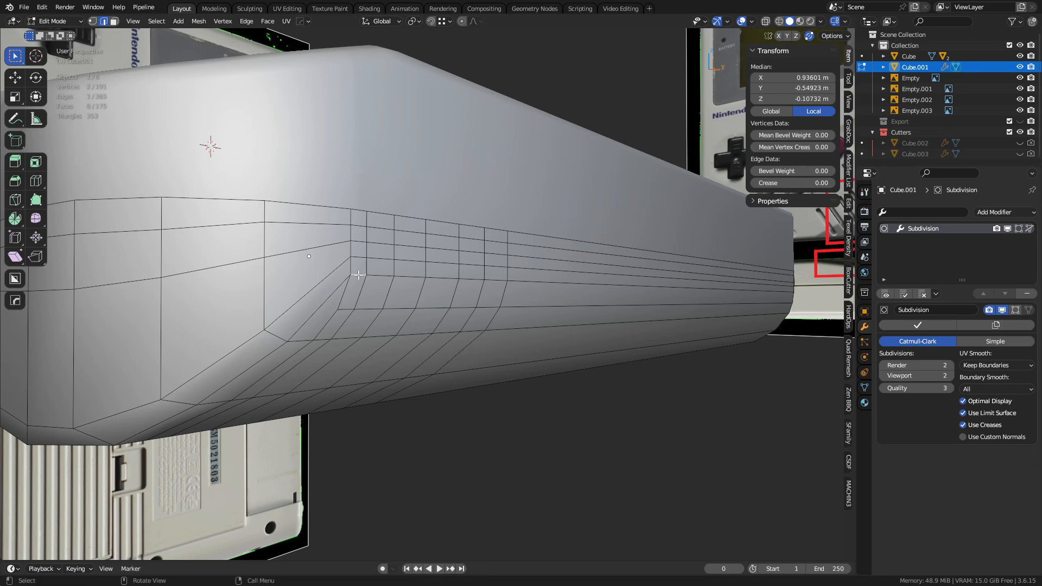
key(1)
click(352, 257)
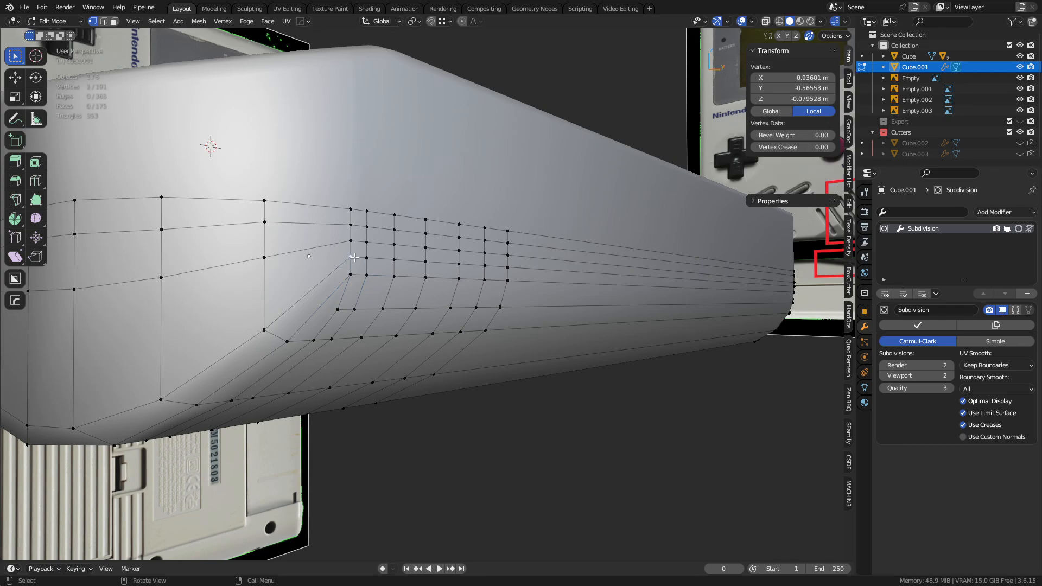
shift+click(349, 243)
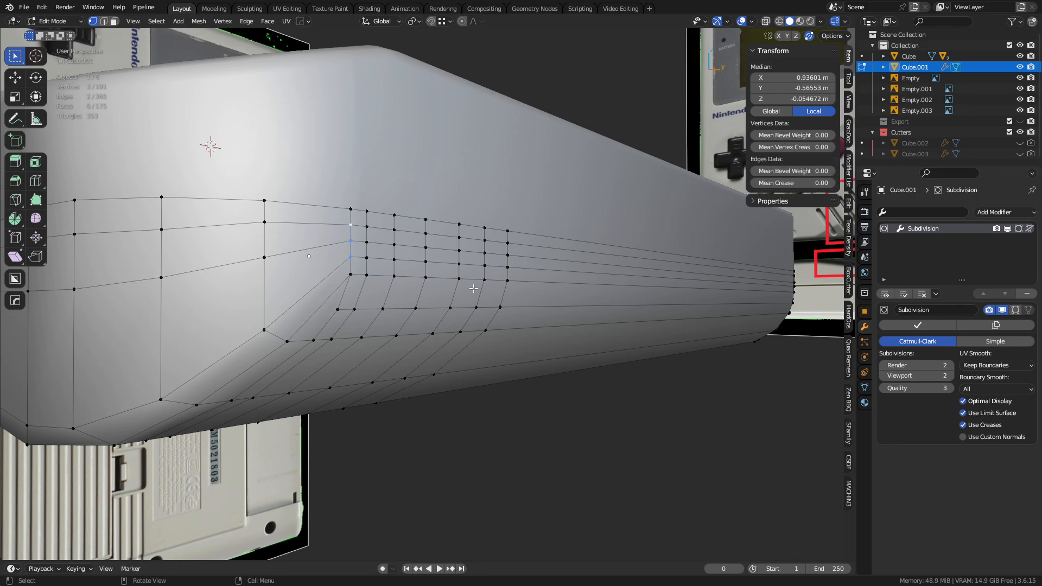
key(shift+1)
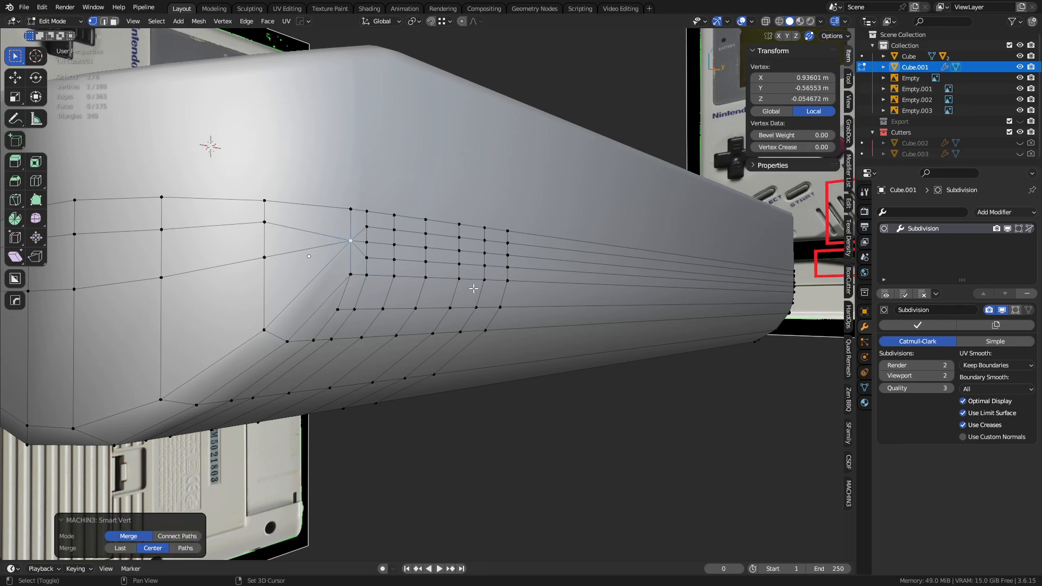
key(Tab)
key(shift+z)
middle_drag(533, 352, 389, 334)
key(a)
key(alt+a)
key(Tab)
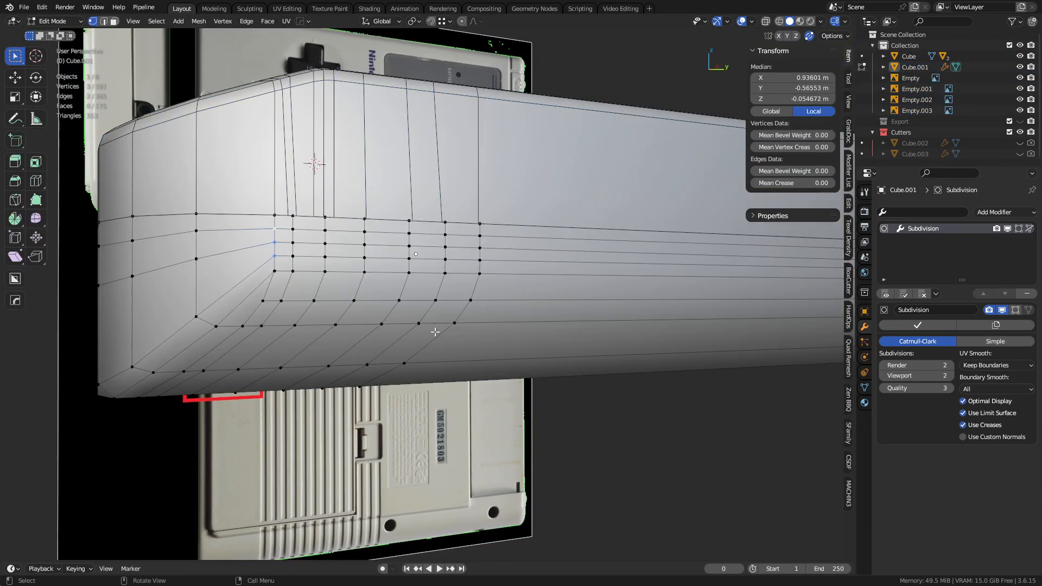
- Examine the lower shell's corner and subdivided edge layout from the side and up close
middle_drag(395, 303, 530, 332)
key(Tab)
alt+middle_drag(399, 363, 418, 269)
key(a)
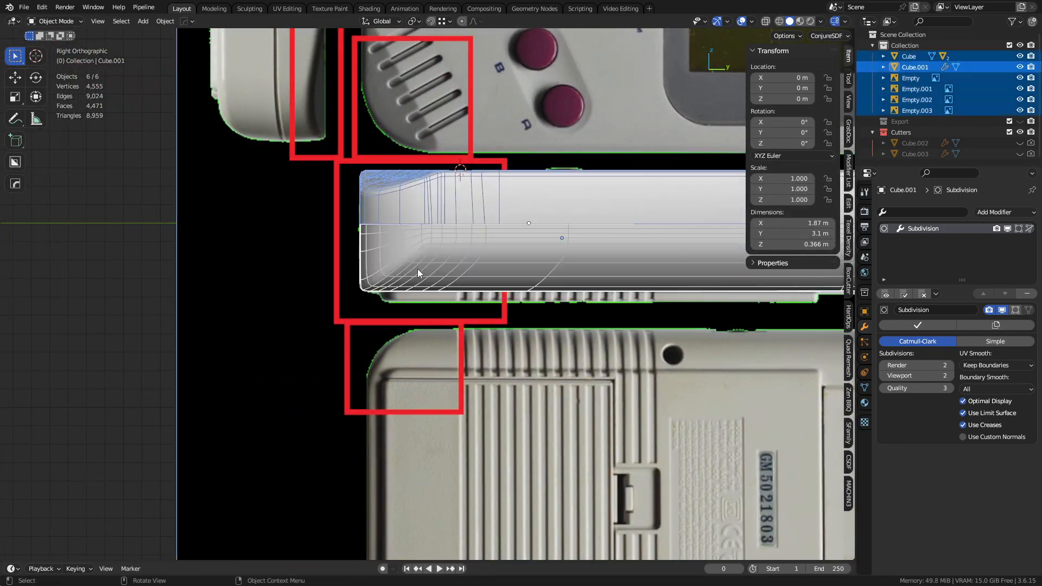
key(a)
scroll(416, 258, up, 4)
key(shift+w)
scroll(413, 185, up, 3)
shift+middle_drag(426, 174, 428, 298)
- Slide the three vertices farthest from the corner, in the row just below the side grid, along the row away from the corner
key(Tab)
click(467, 324)
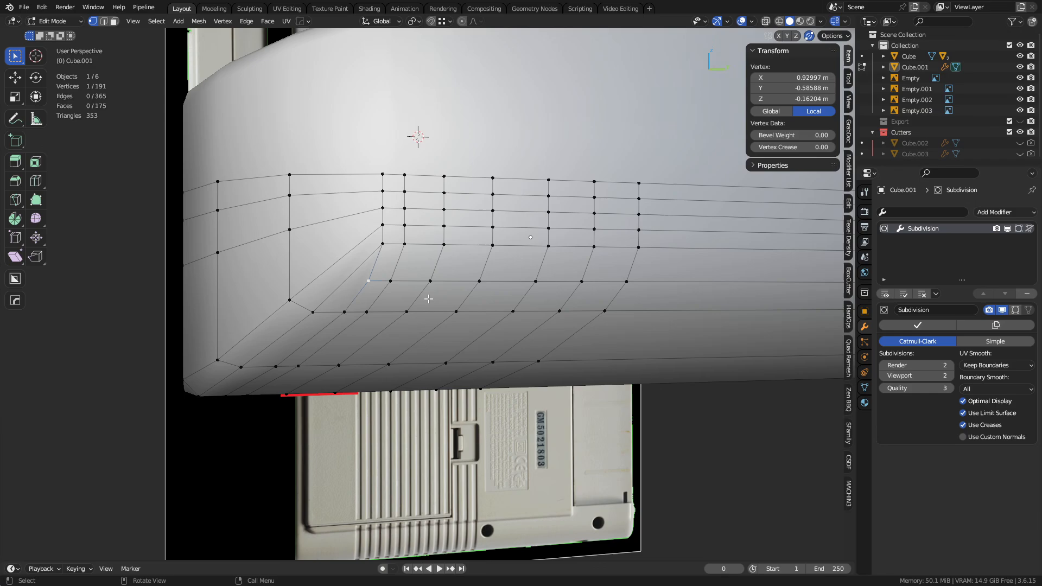
click(623, 281)
key(g)
key(g)
click(637, 282)
click(592, 281)
key(g)
key(g)
click(607, 282)
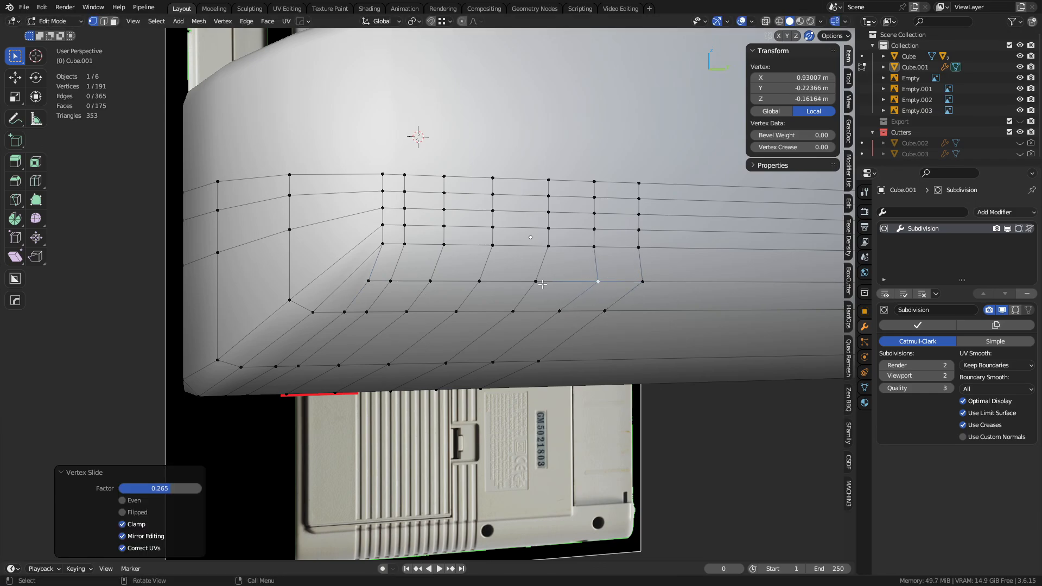
click(536, 282)
key(g)
key(g)
click(551, 282)
- Slide the remaining four vertices of the row below the grid away from the corner to straighten their columns, and return to Object Mode
click(480, 281)
key(g)
key(g)
click(505, 283)
click(431, 282)
key(g)
key(g)
click(459, 282)
click(390, 281)
key(g)
key(g)
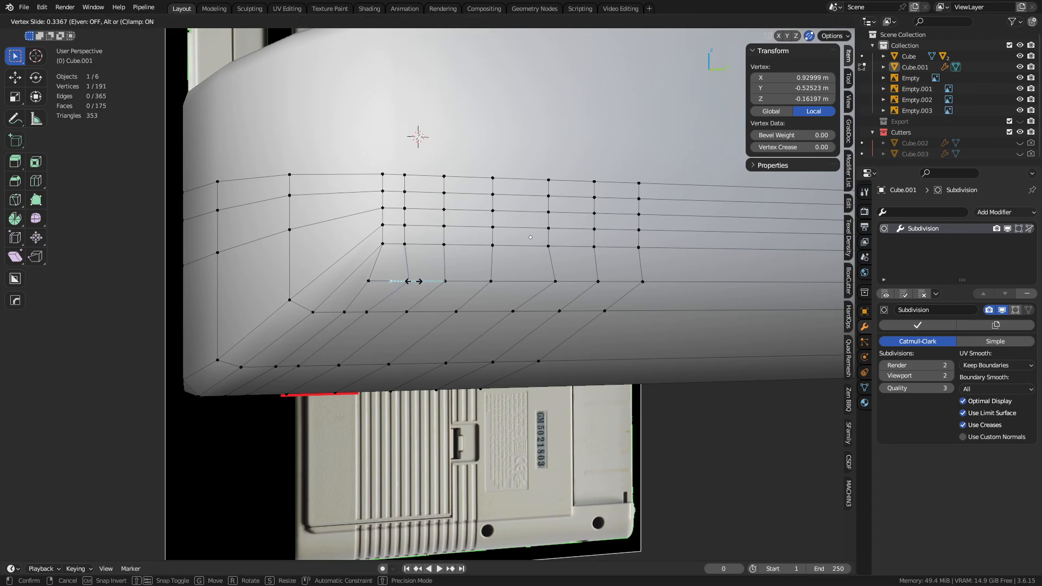
click(413, 281)
click(369, 281)
key(g)
key(g)
click(389, 282)
key(Tab)
key(alt+a)
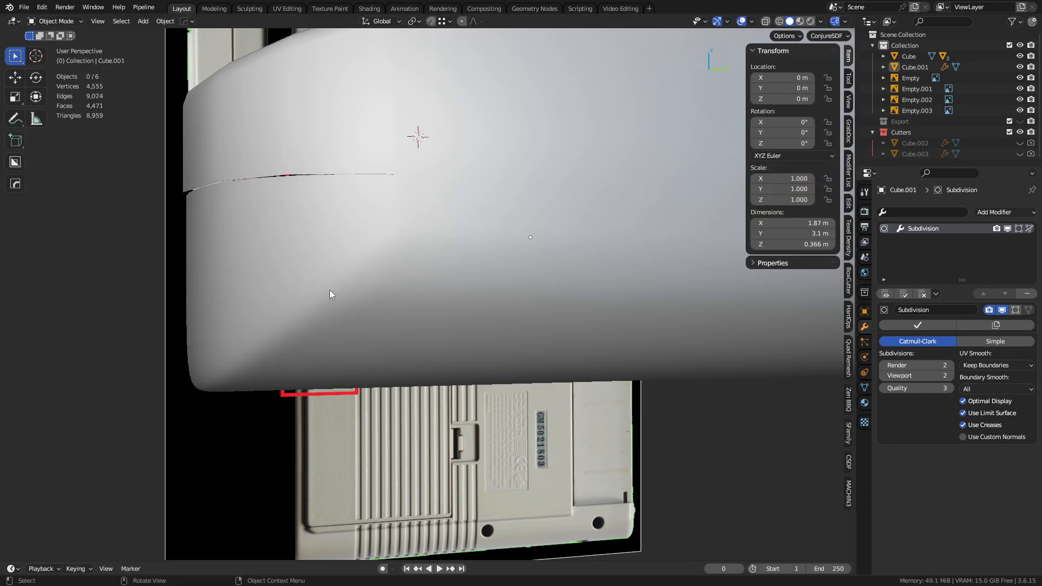
- Slide the four vertical edges of the side grid's second column away from the corner to even the column spacing
middle_drag(330, 292, 390, 295)
key(ctrl+Tab)
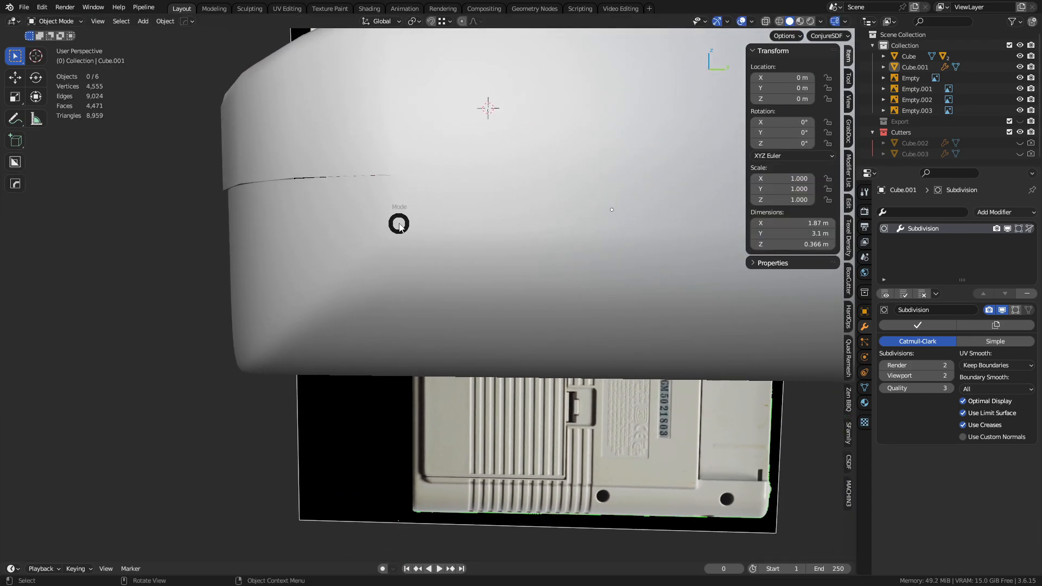
click(444, 246)
key(2)
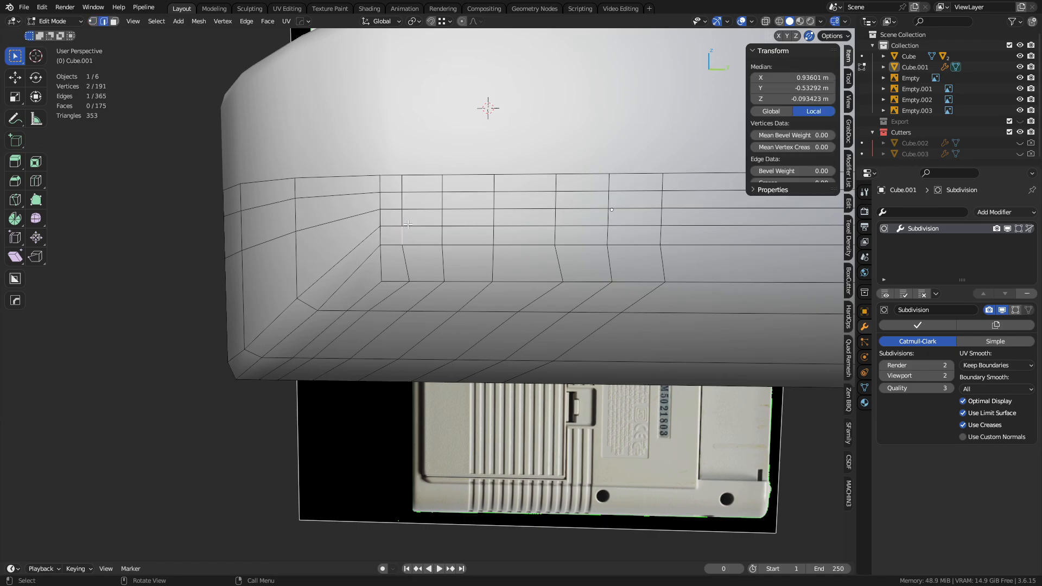
ctrl+click(421, 187)
shift+click(421, 178)
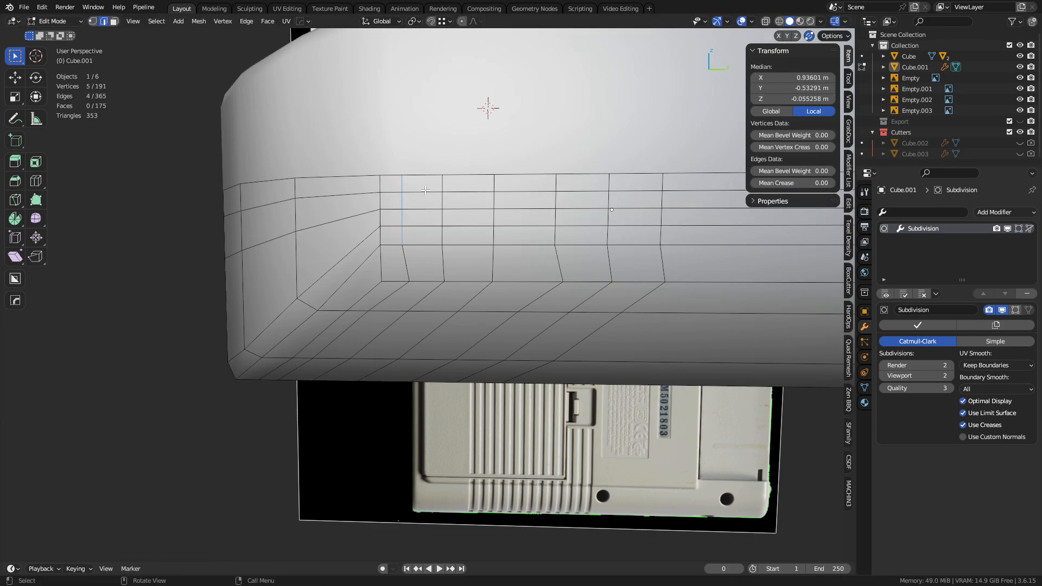
key(g)
key(g)
click(436, 196)
- Slide the four vertical edges of the grid's third column away from the corner and return to Object Mode
click(437, 239)
ctrl+click(442, 186)
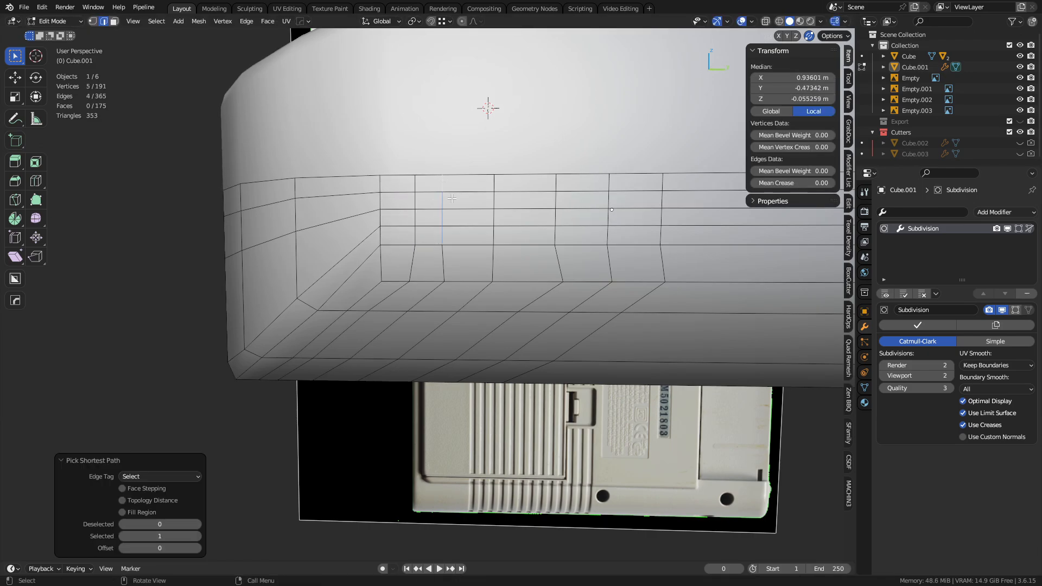
key(g)
key(g)
click(464, 203)
key(ctrl+Tab)
click(411, 205)
key(alt+a)
- Slide the first three vertices of the second row below the grid along their edges to even their spacing from the corner
middle_drag(422, 271, 407, 302)
key(Tab)
scroll(333, 300, up, 2)
key(1)
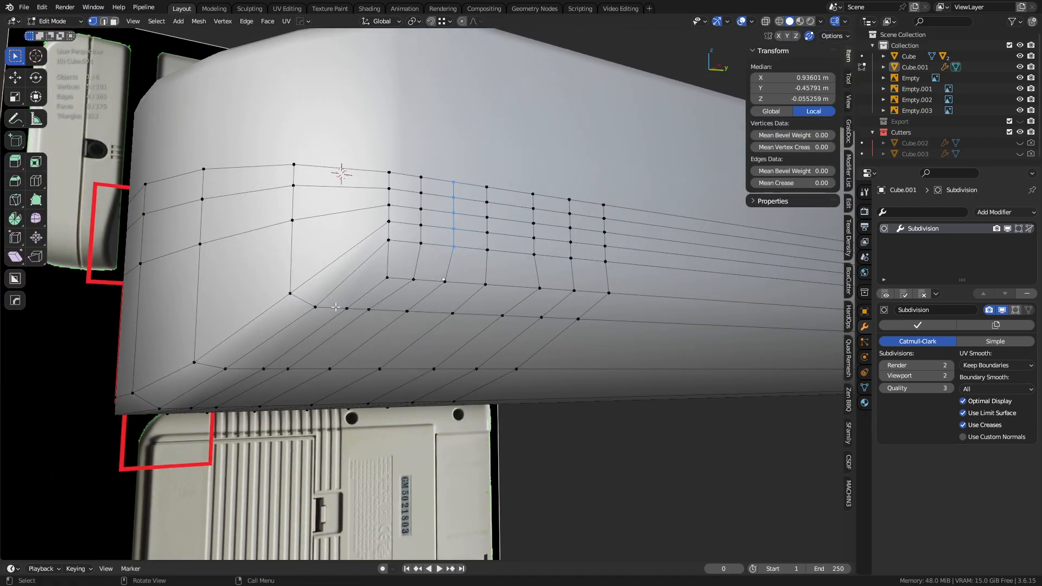
click(318, 307)
key(g)
key(g)
click(316, 306)
click(349, 309)
key(g)
key(g)
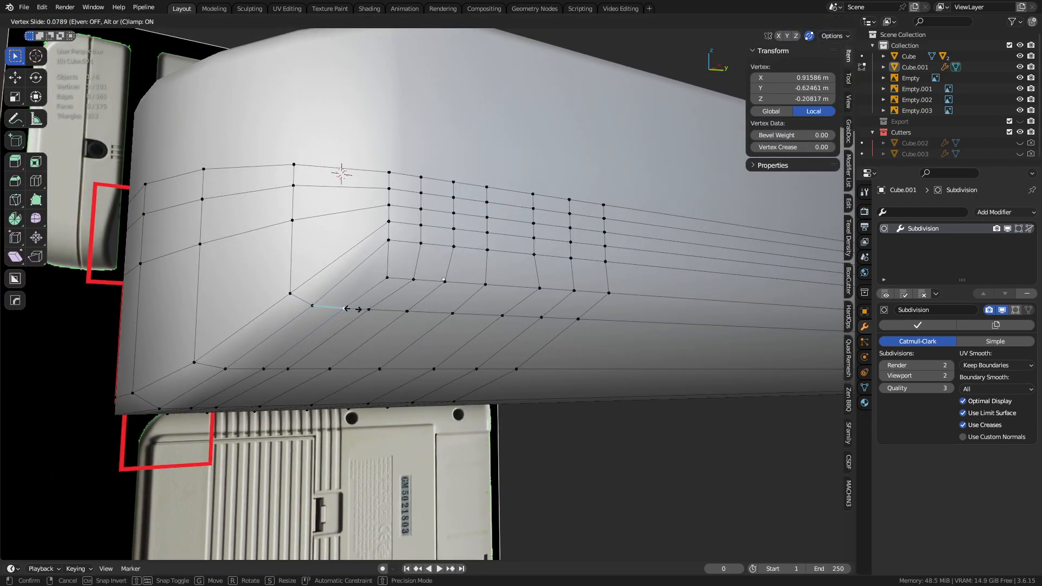
click(363, 308)
key(g)
key(g)
click(395, 310)
click(406, 310)
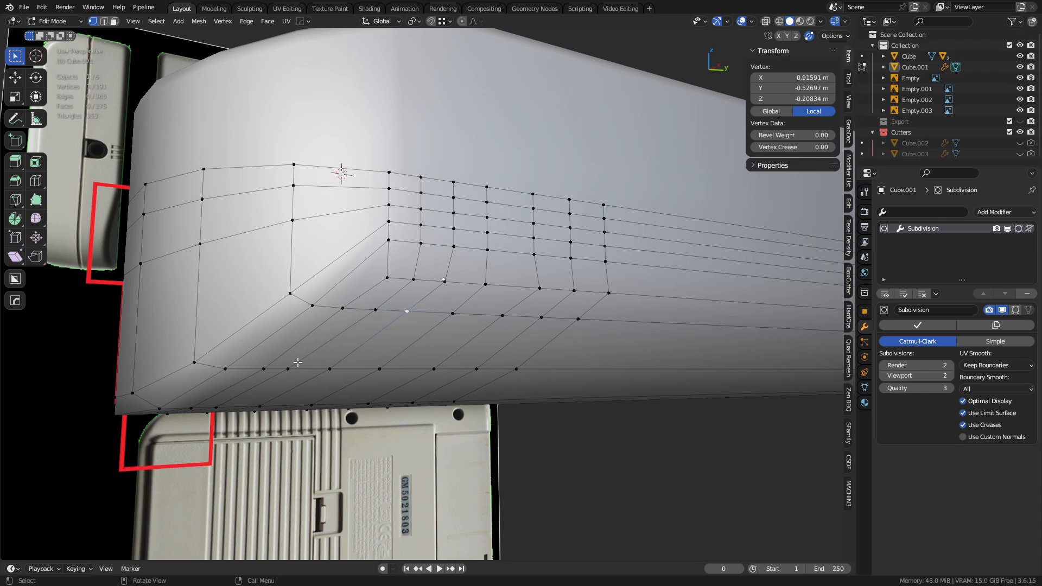
- Slide the second row's second vertex closer to the corner and the grid's lower corner vertex upward, and return to Object Mode
middle_drag(332, 354, 418, 298)
key(Tab)
middle_drag(464, 342, 442, 337)
key(shift+v)
click(434, 336)
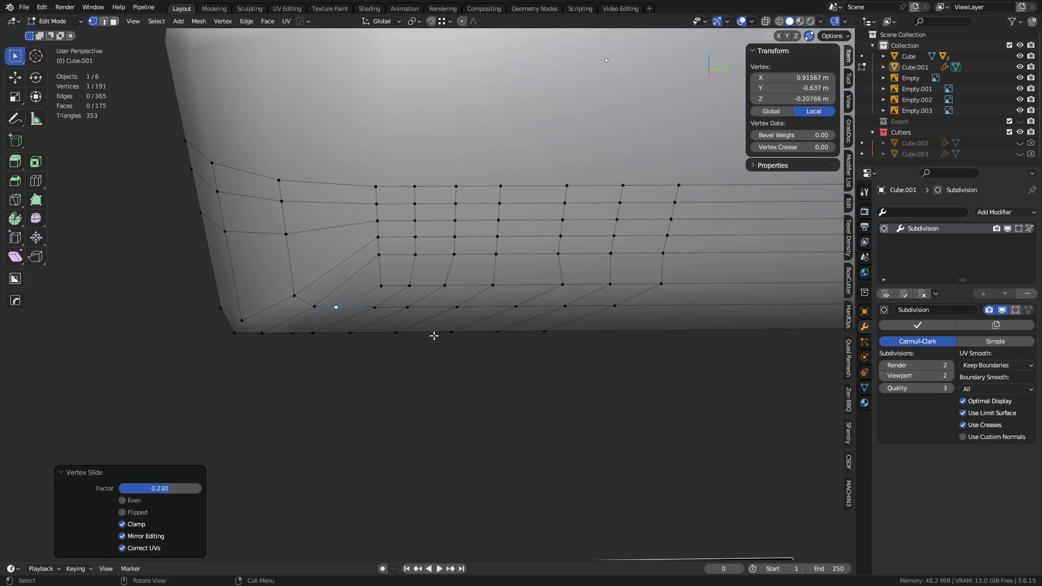
click(382, 281)
key(shift+v)
click(383, 272)
key(ctrl+Tab)
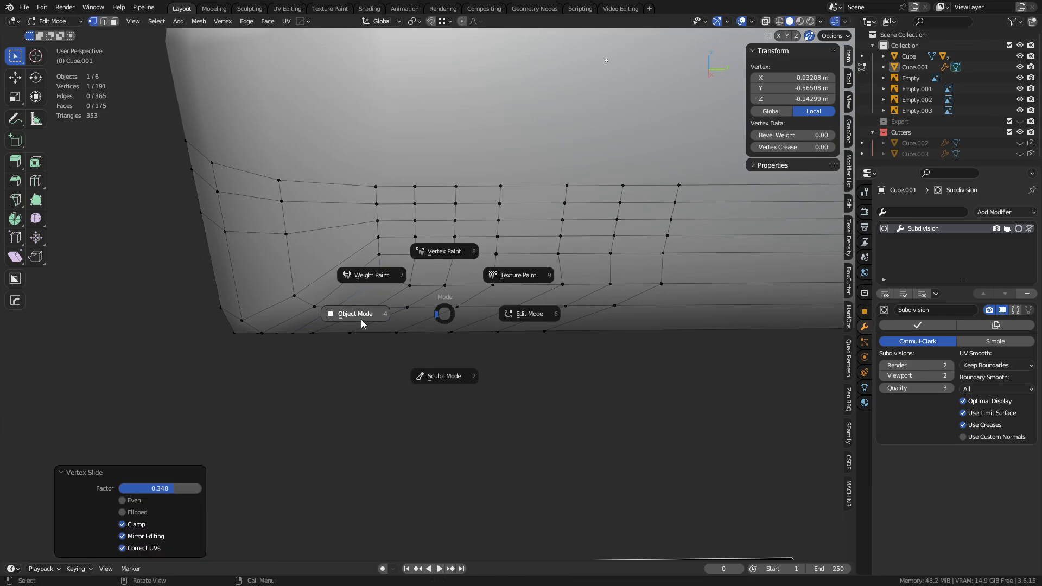
click(362, 320)
- Examine the lower shell's smoothed corner and end wall in Object and Edit Mode, with and without the wireframe
middle_drag(369, 318, 423, 240)
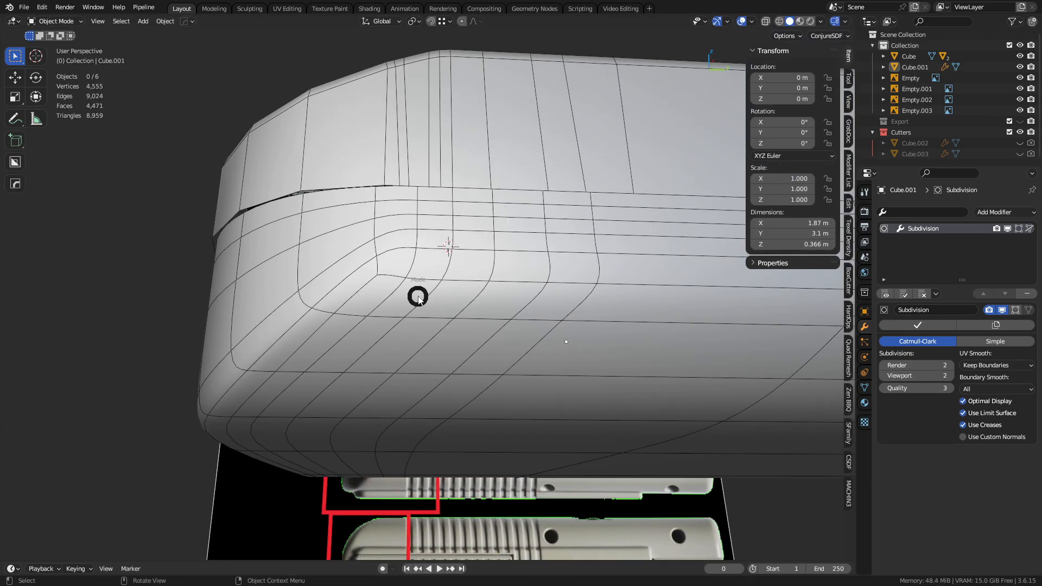
click(471, 299)
mouse_move(471, 299)
middle_down()
mouse_move(315, 362)
mouse_move(426, 279)
mouse_move(455, 325)
mouse_move(368, 328)
mouse_move(490, 344)
mouse_move(491, 302)
middle_up()
key(Tab)
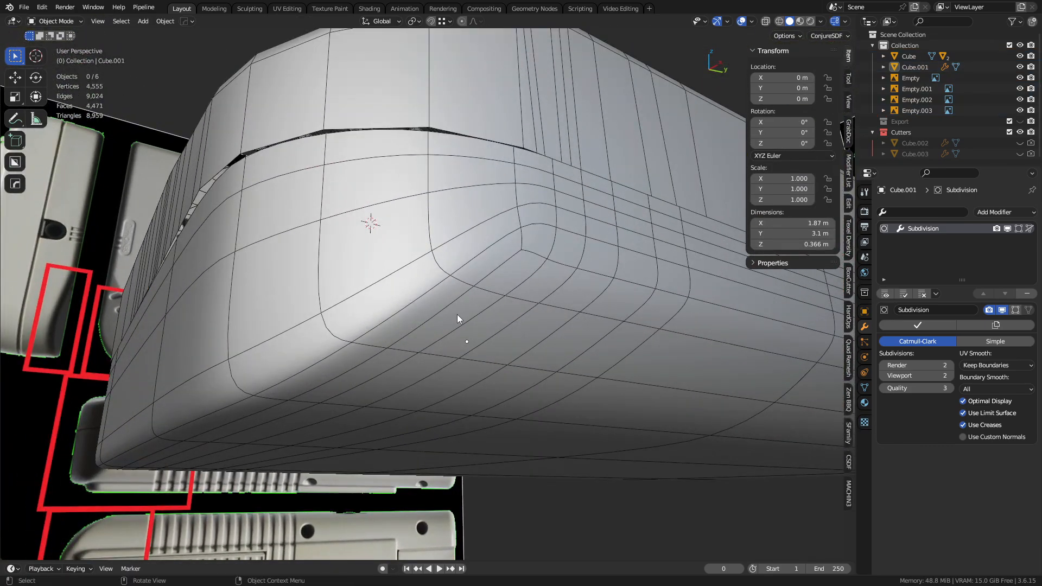
scroll(457, 315, down, 3)
middle_drag(478, 272, 470, 293)
key(Tab)
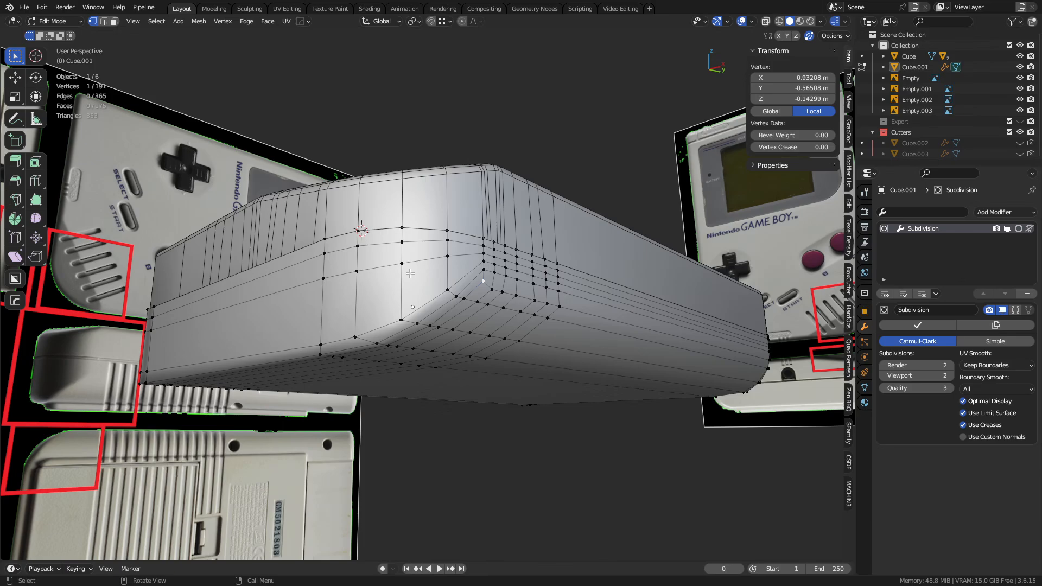
middle_drag(410, 275, 431, 286)
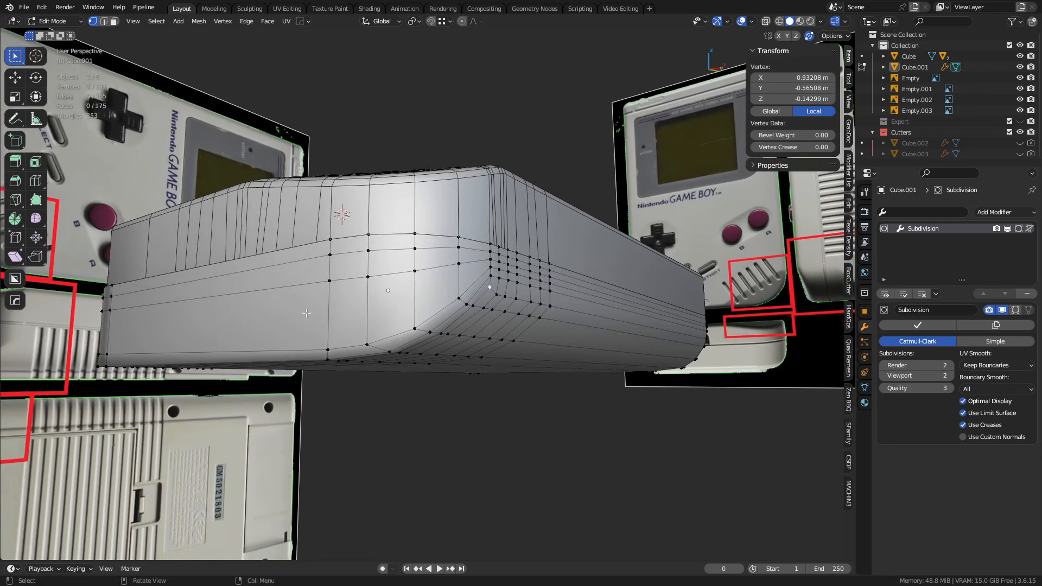
key(ctrl+Tab)
click(494, 311)
key(a)
key(a)
middle_drag(428, 314, 487, 308)
key(shift+z)
scroll(471, 303, down, 1)
key(shift+z)
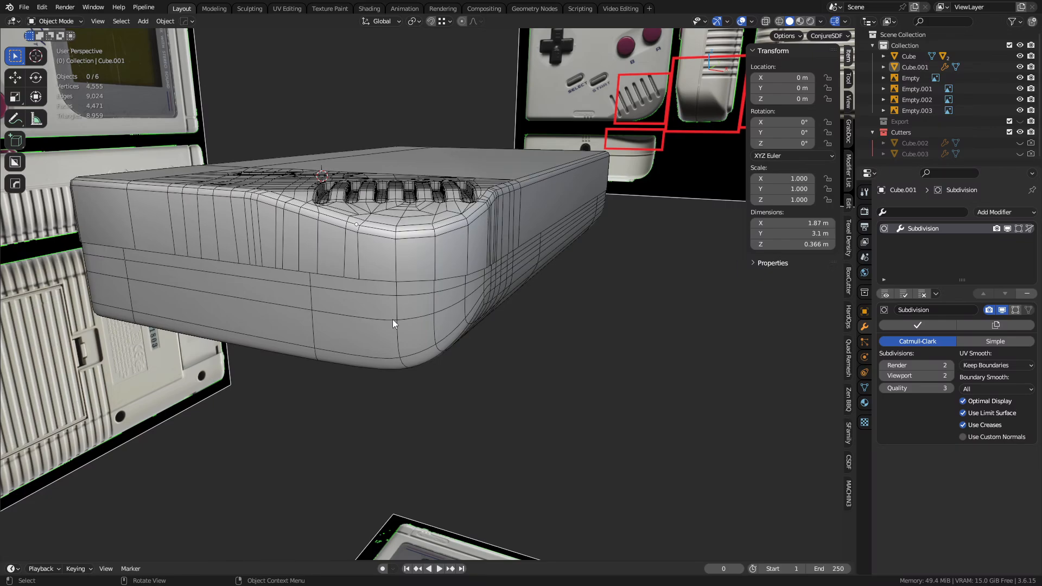
key(shift+z)
- Compare the edge layouts of the upper and lower shells along the end wall with the wireframe shown
click(393, 319)
middle_drag(331, 309, 467, 305)
key(ctrl+Tab)
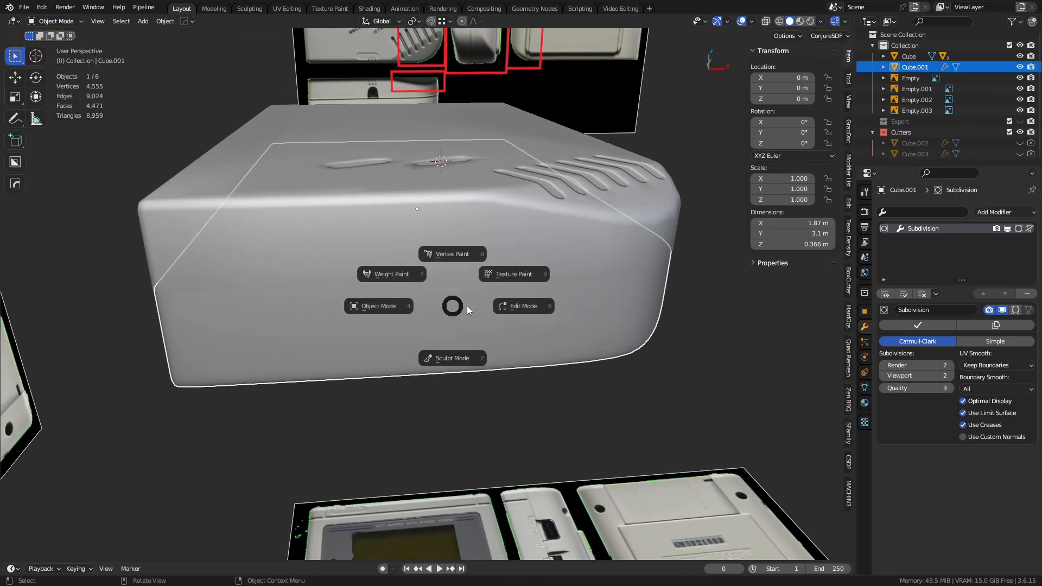
click(523, 302)
middle_drag(352, 299, 428, 291)
key(ctrl+Tab)
click(359, 293)
click(284, 292)
key(shift+z)
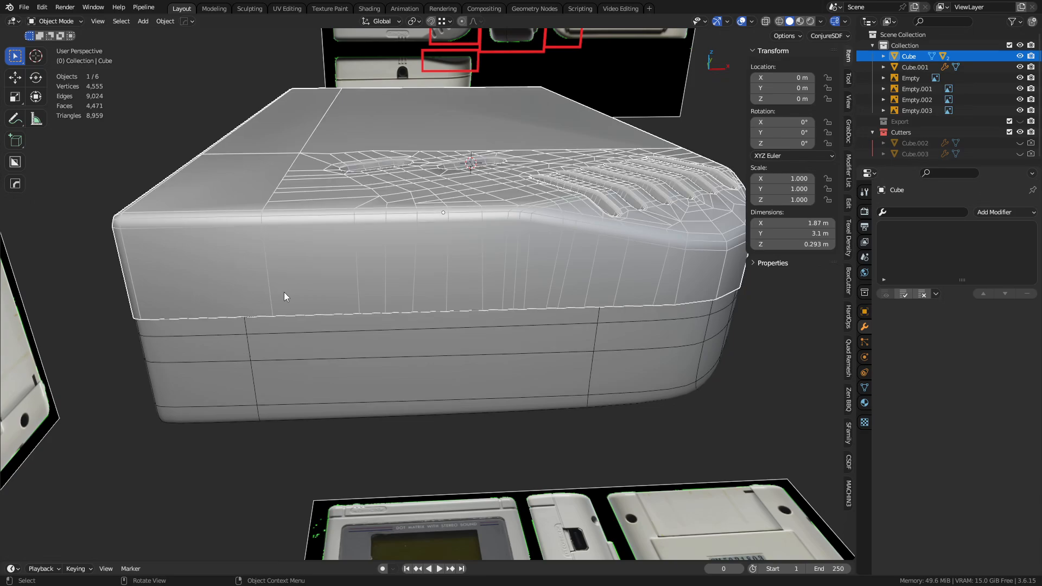
key(alt+a)
click(424, 354)
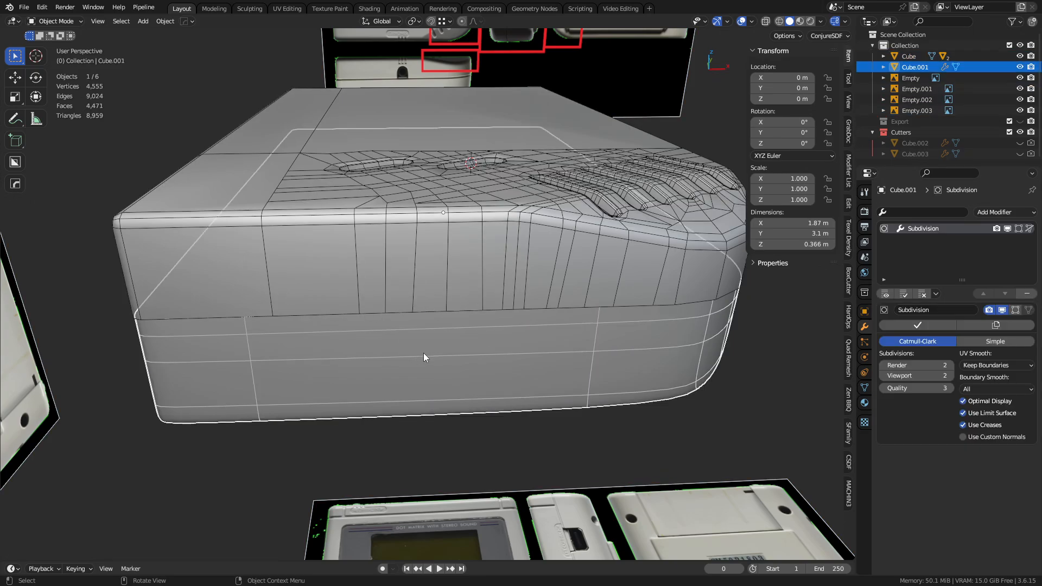
click(239, 311)
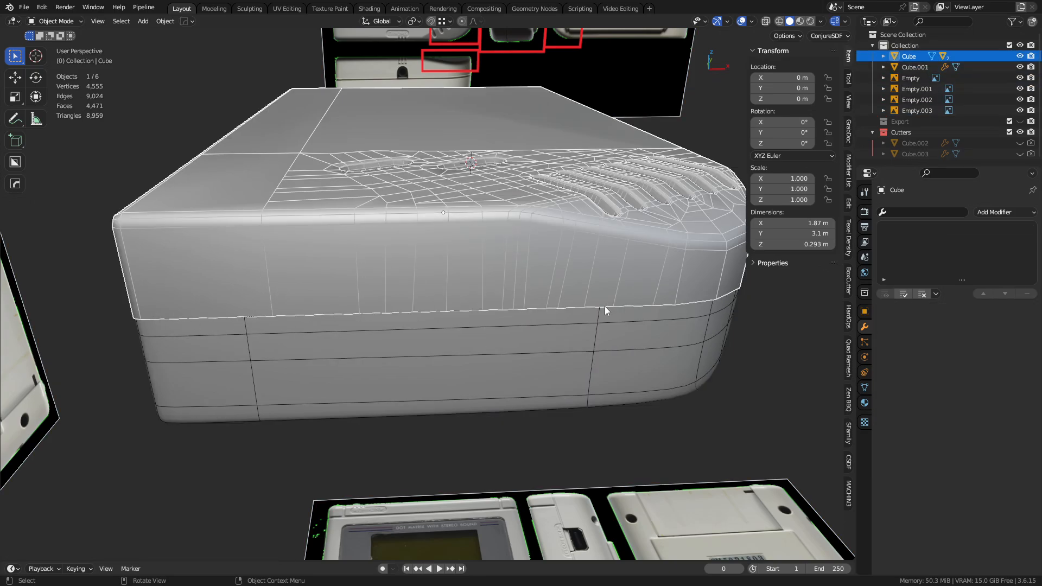
click(346, 337)
key(ctrl+Tab)
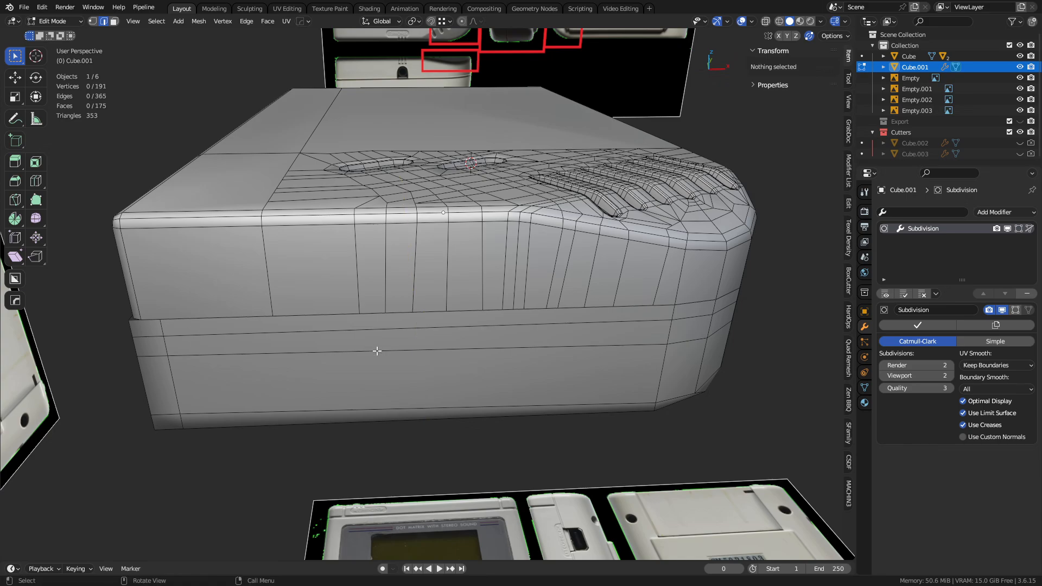
key(ctrl+Tab)
- Add three evenly spaced horizontal loop cuts around the upper shell's side wall
click(409, 286)
key(ctrl+Tab)
key(ctrl+r)
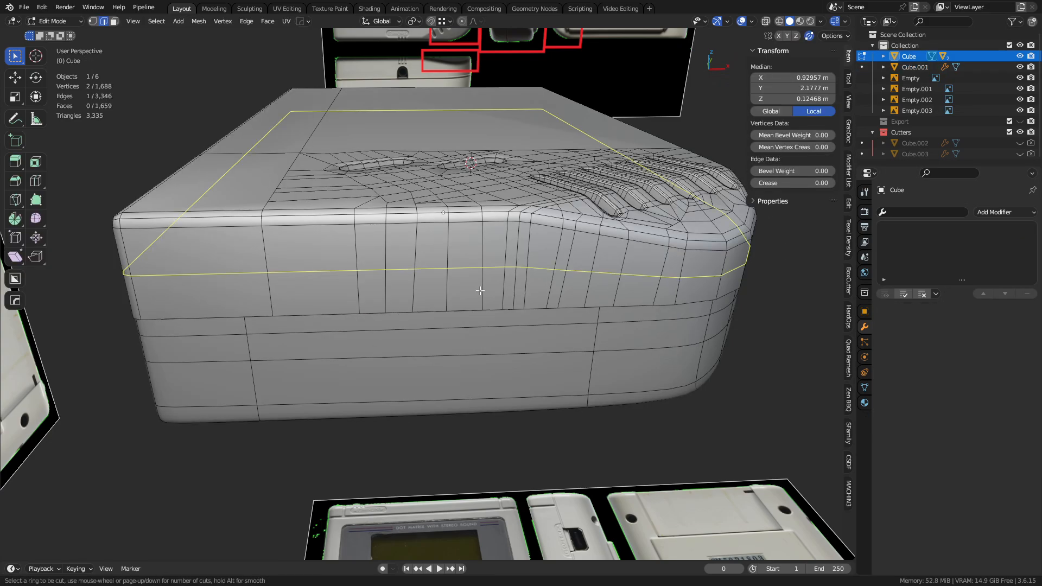
scroll(480, 291, up, 1)
click(480, 291)
- Select the three-by-three block of upper-shell faces covering the reference's arched opening, in front orthographic view with X-ray enabled
key(3)
click(399, 301)
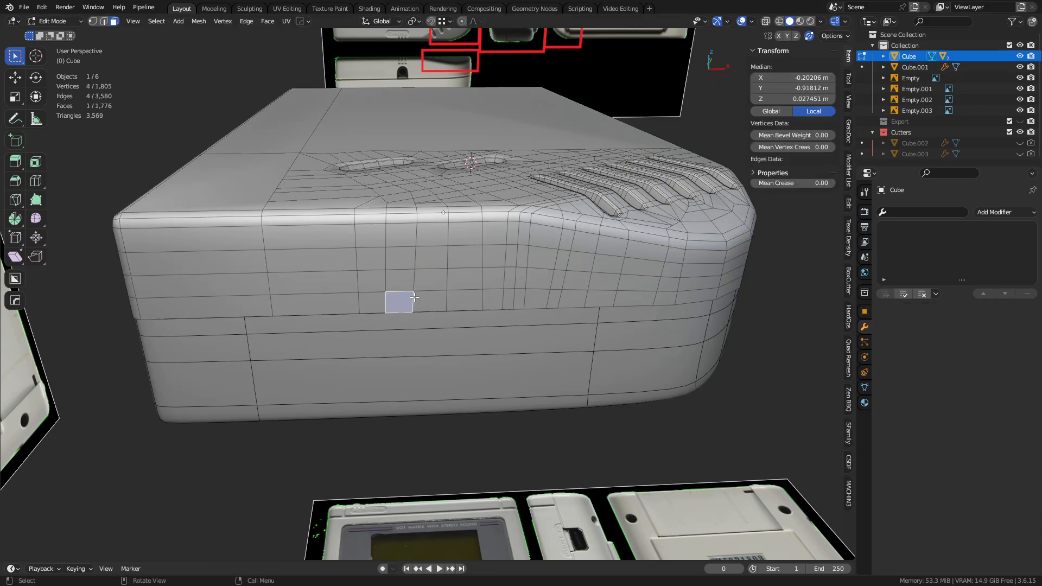
ctrl+shift+click(444, 282)
key(KP_1)
key(alt+z)
scroll(443, 282, up, 2)
shift+middle_drag(447, 209, 445, 316)
scroll(445, 317, up, 4)
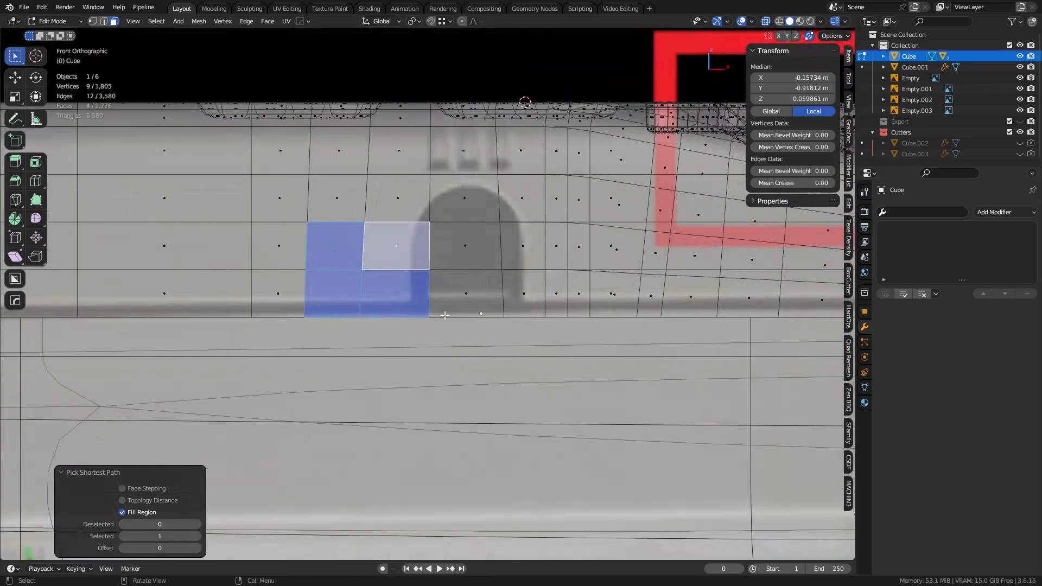
click(466, 291)
shift+middle_drag(520, 298, 495, 318)
click(371, 315)
ctrl+shift+click(498, 219)
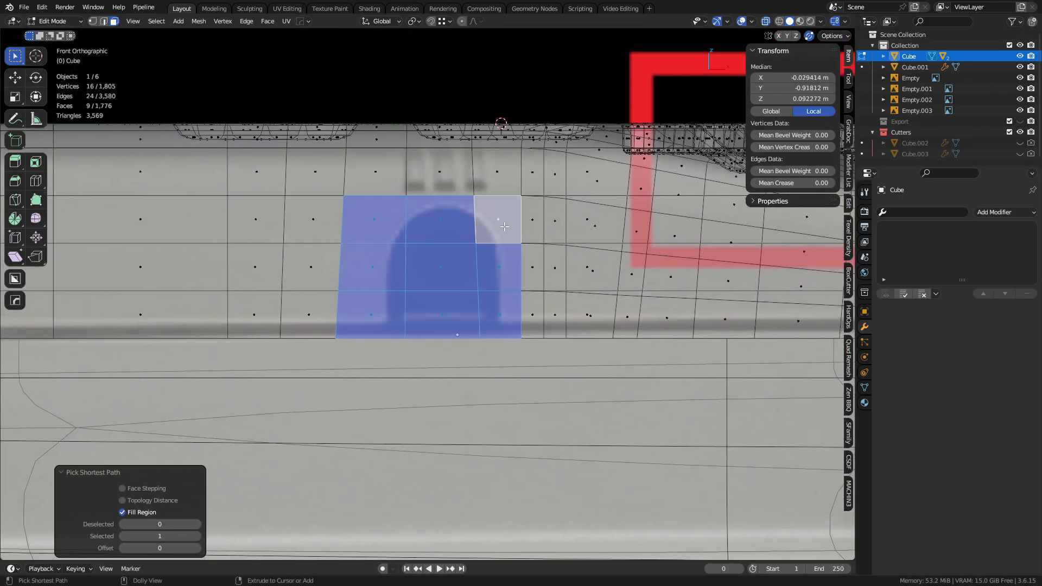
- Straighten the three vertical edges left of the reference arch by aligning them to their maximum local X
key(2)
alt+click(341, 272)
key(alt+a)
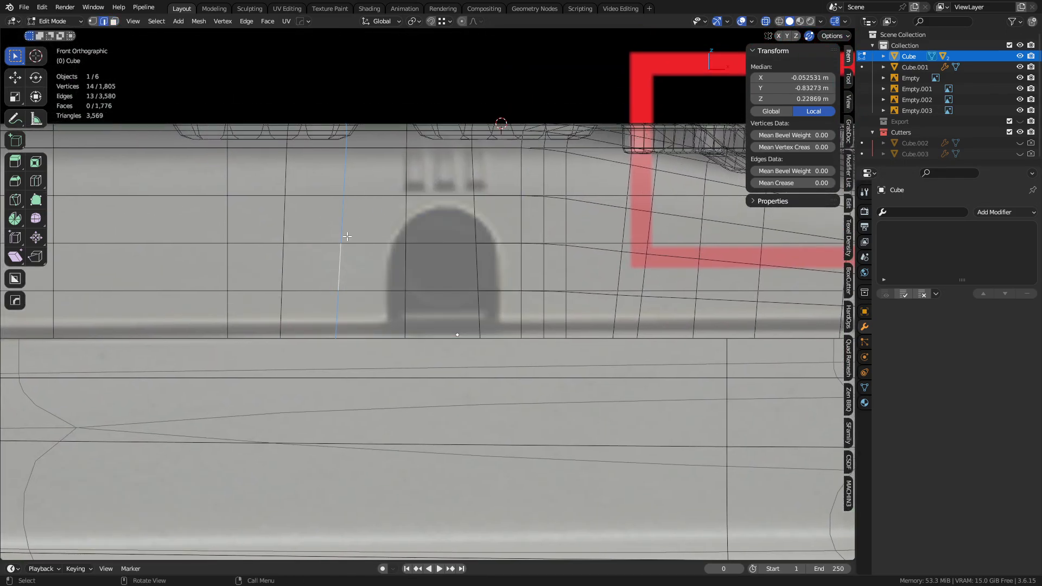
click(346, 242)
click(337, 312)
ctrl+click(346, 221)
key(alt+a)
- Align the three vertical edges right of the reference arch to their minimum local X
click(477, 292)
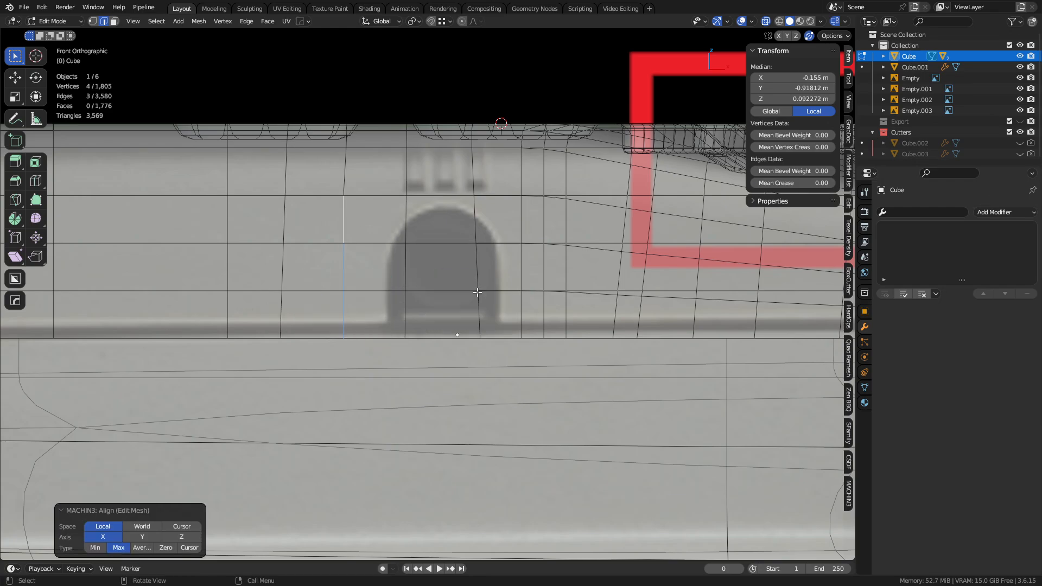
click(523, 310)
ctrl+click(523, 221)
key(alt+a)
click(465, 228)
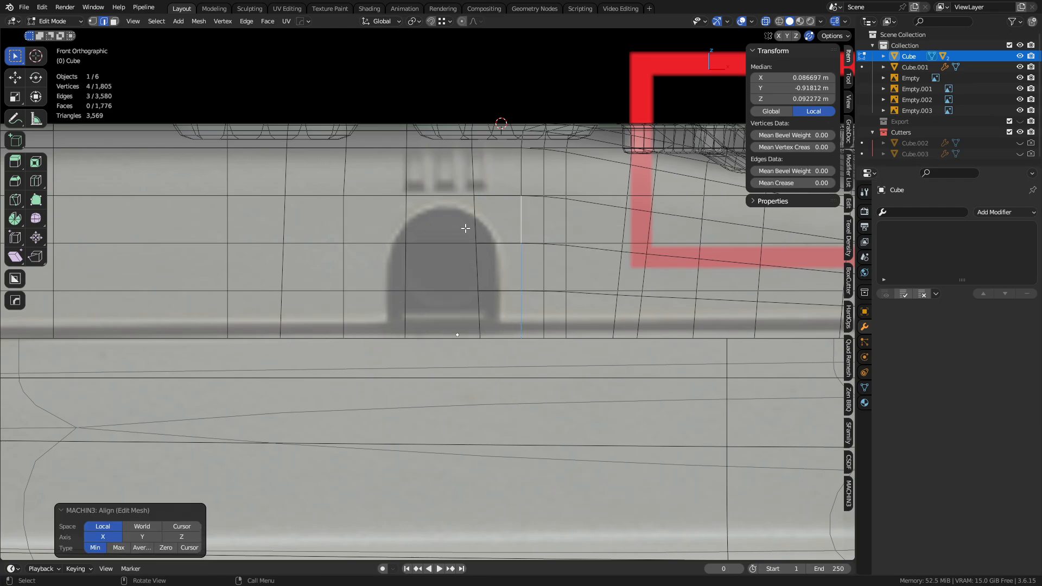
- Move the three aligned edges left of the arch inward along X, closer to the arch outline
key(3)
key(2)
click(344, 310)
ctrl+click(345, 226)
key(g)
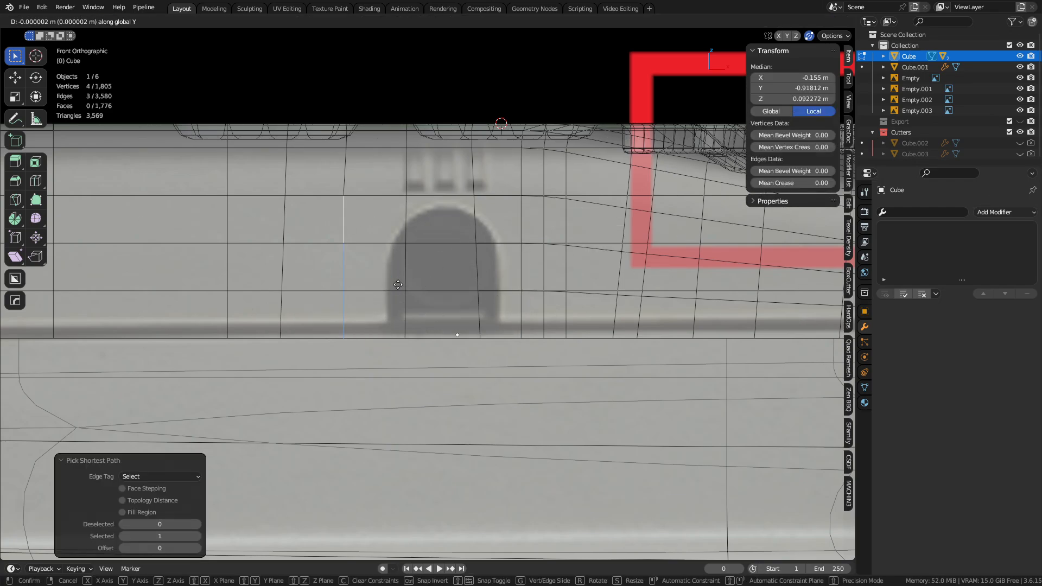
key(x)
click(573, 290)
- Move the three aligned edges right of the arch slightly outward along X
click(521, 310)
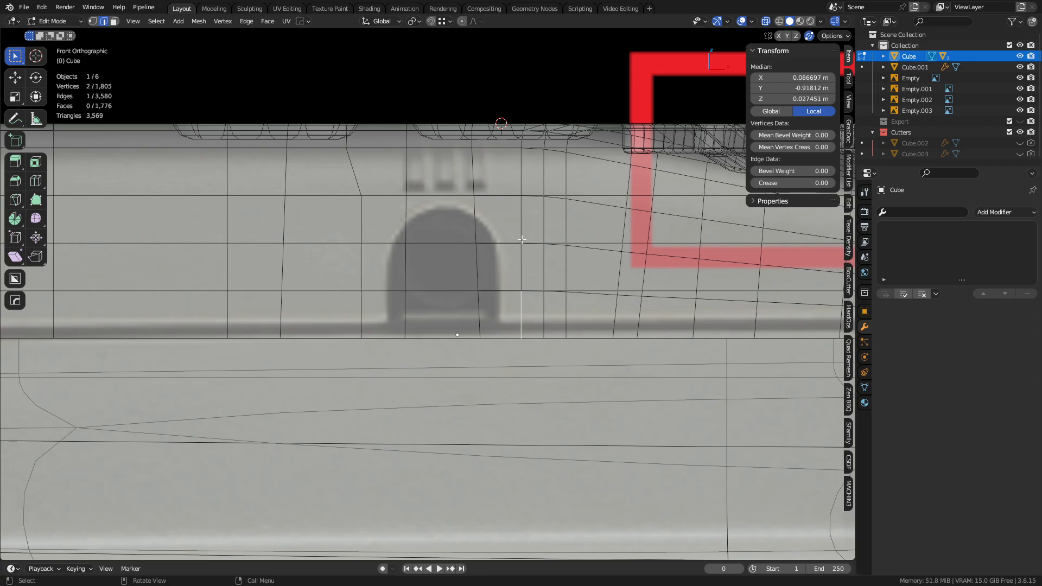
ctrl+click(521, 222)
key(g)
key(x)
click(574, 318)
- Inset the three-by-three face block over the arch by about 0.012 m, with Outset and Boundary off
click(407, 313)
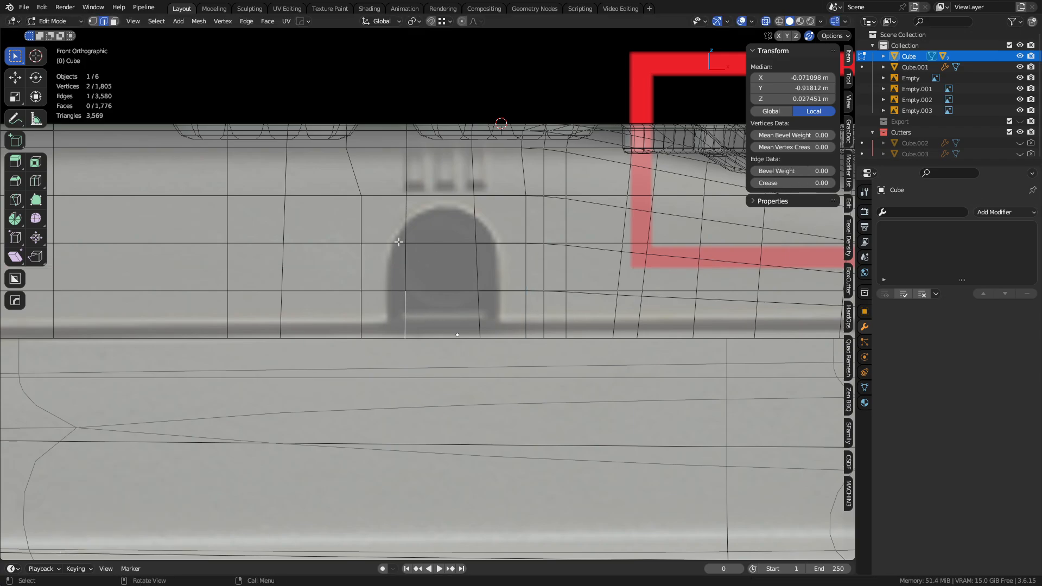
key(3)
click(399, 239)
ctrl+shift+click(502, 315)
key(i)
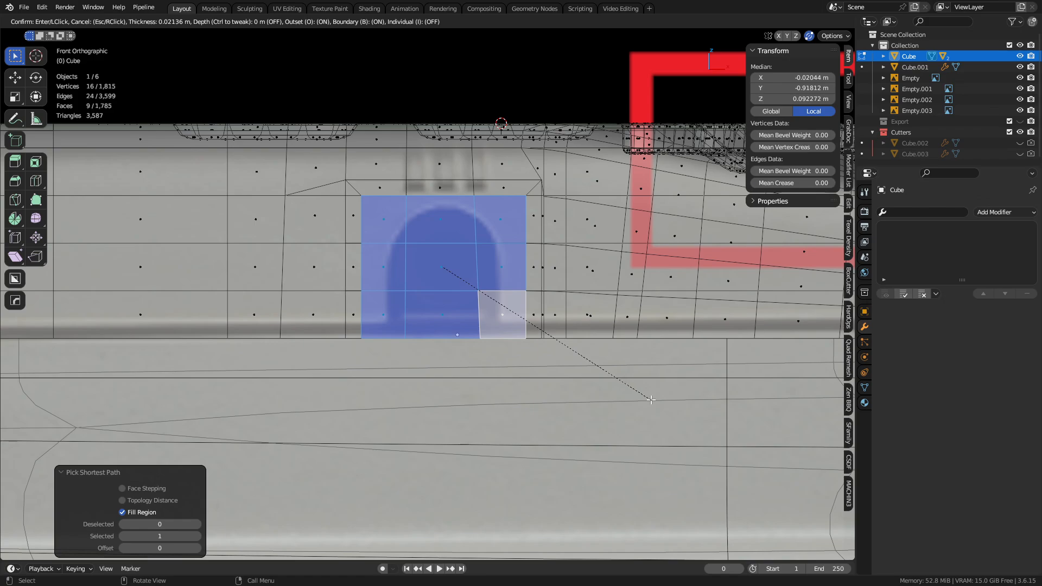
key(o)
key(b)
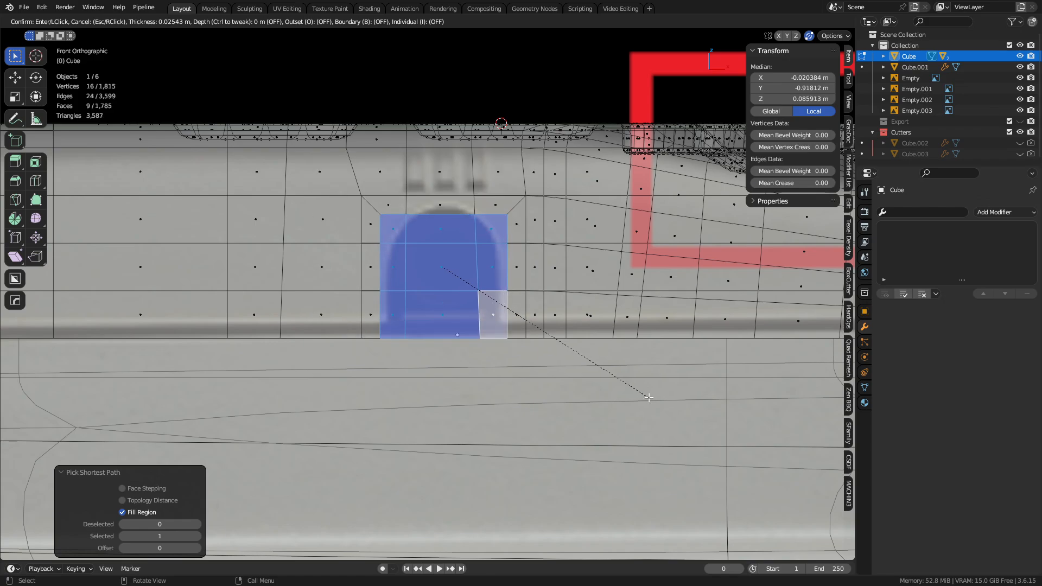
click(656, 400)
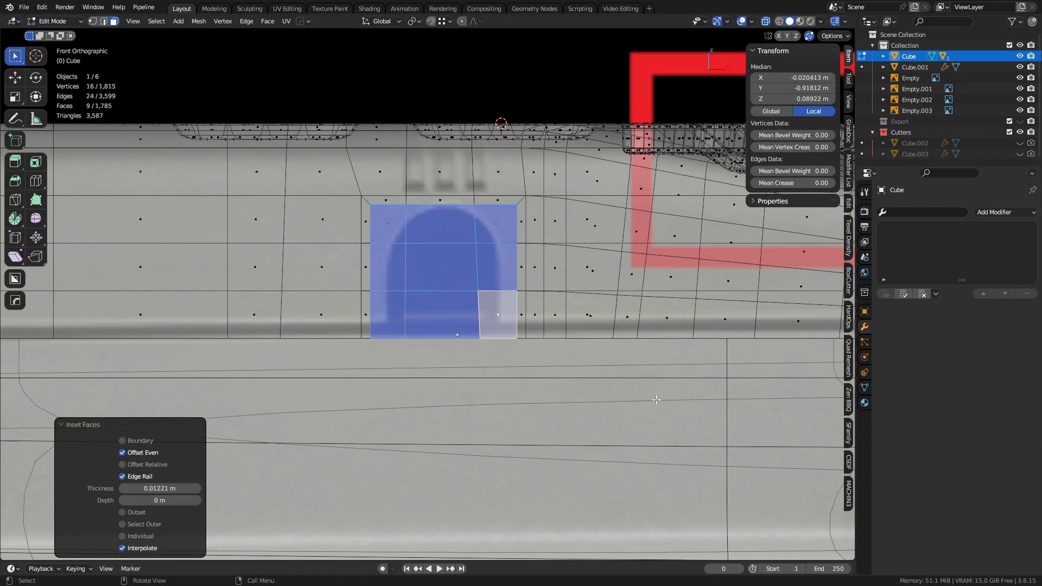
- Scale the inset face block along X to about 0.85, closer to the arch's width
key(s)
key(x)
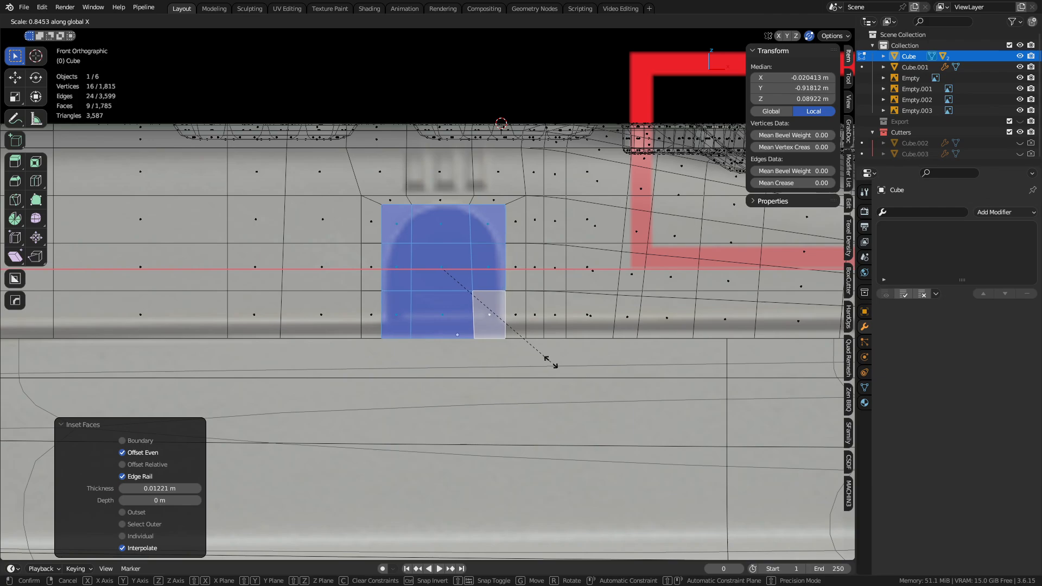
click(551, 362)
- Move the inset block's left and right edge columns along X onto the straight sides of the reference arch
click(401, 239)
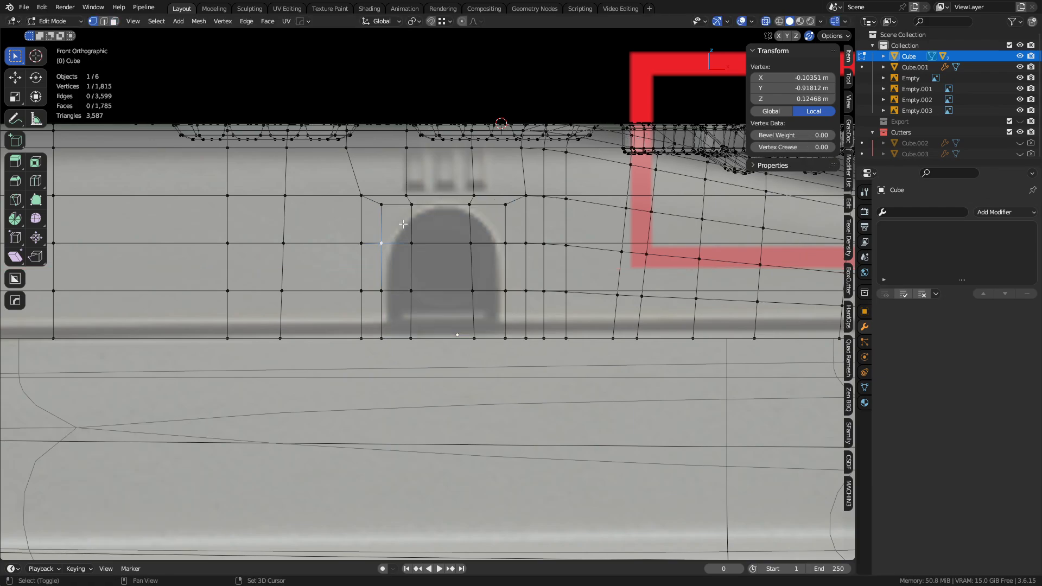
key(2)
alt+click(388, 276)
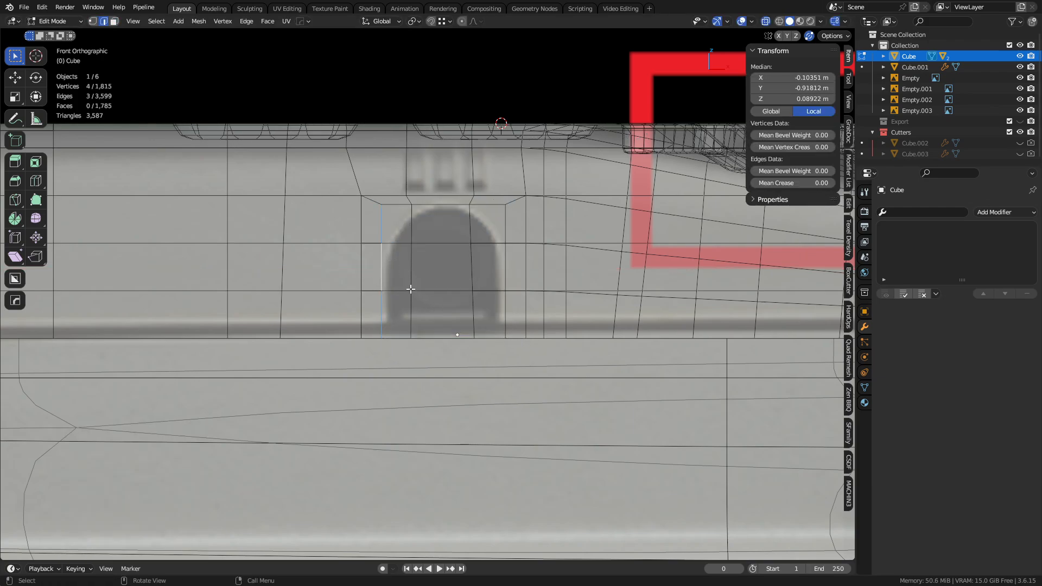
key(g)
key(x)
click(432, 291)
alt+click(505, 271)
key(g)
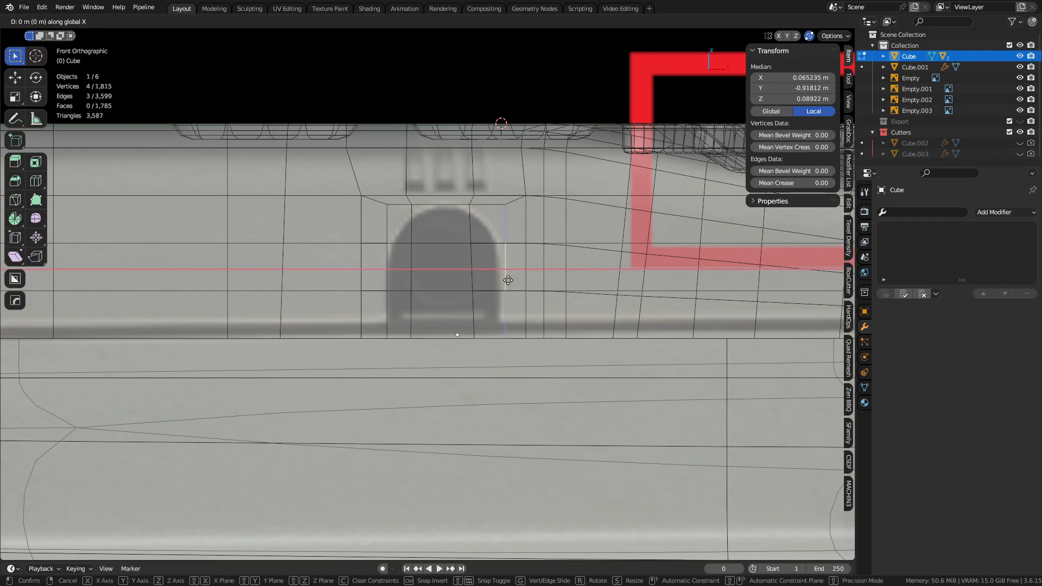
key(x)
click(472, 282)
- Scale the inset's two middle top vertices toward each other by about 0.414, over the arch's crown
key(1)
click(387, 205)
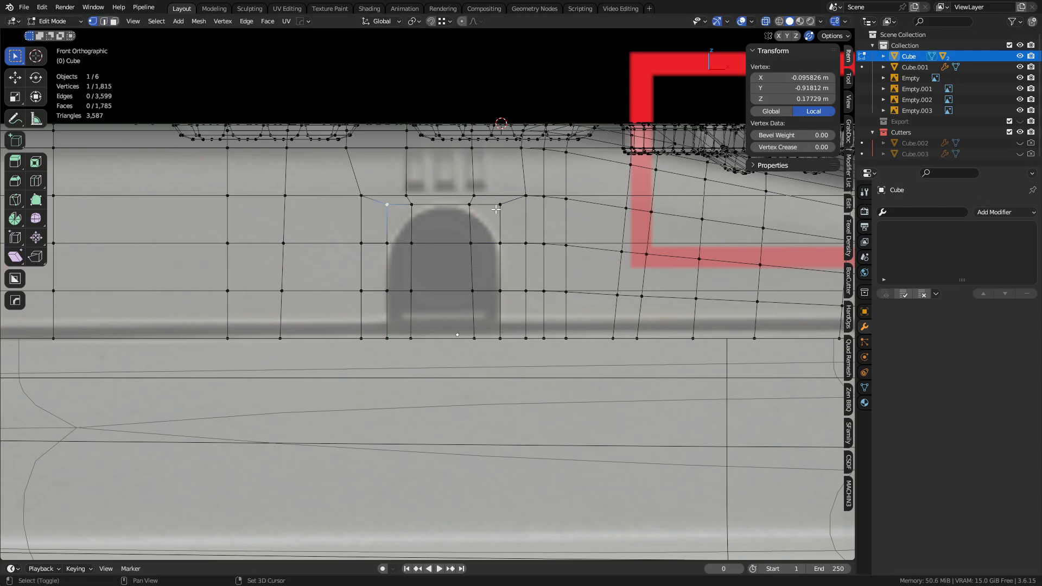
click(471, 206)
shift+click(414, 205)
key(s)
click(453, 286)
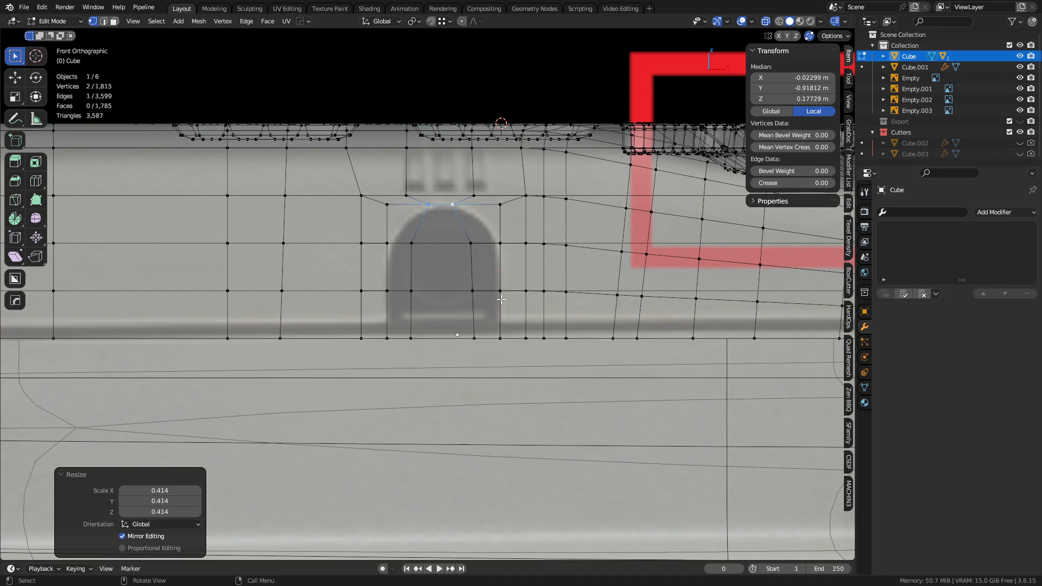
key(s)
click(526, 300)
click(384, 243)
shift+click(389, 207)
click(389, 207)
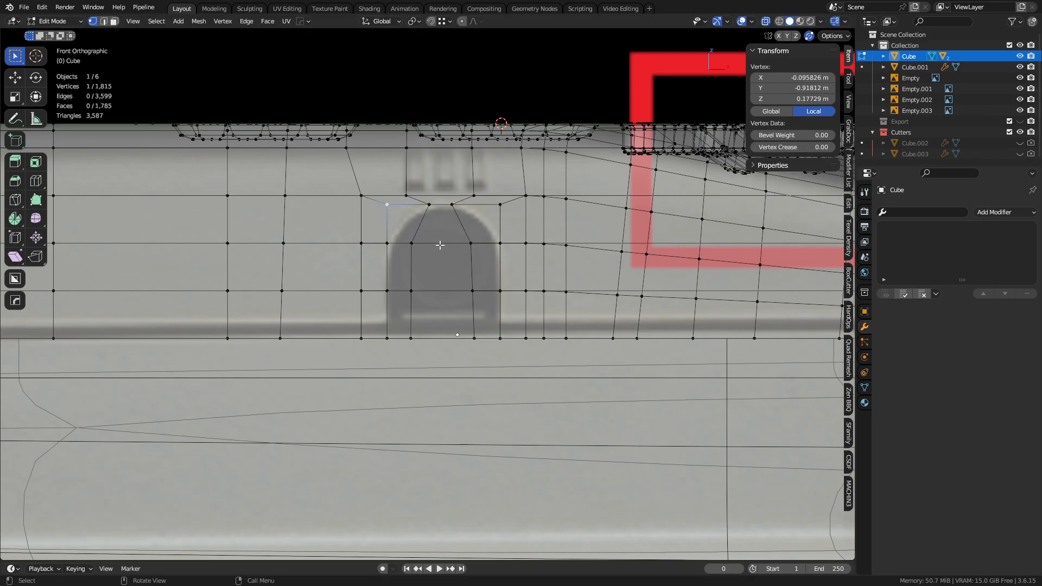
key(g)
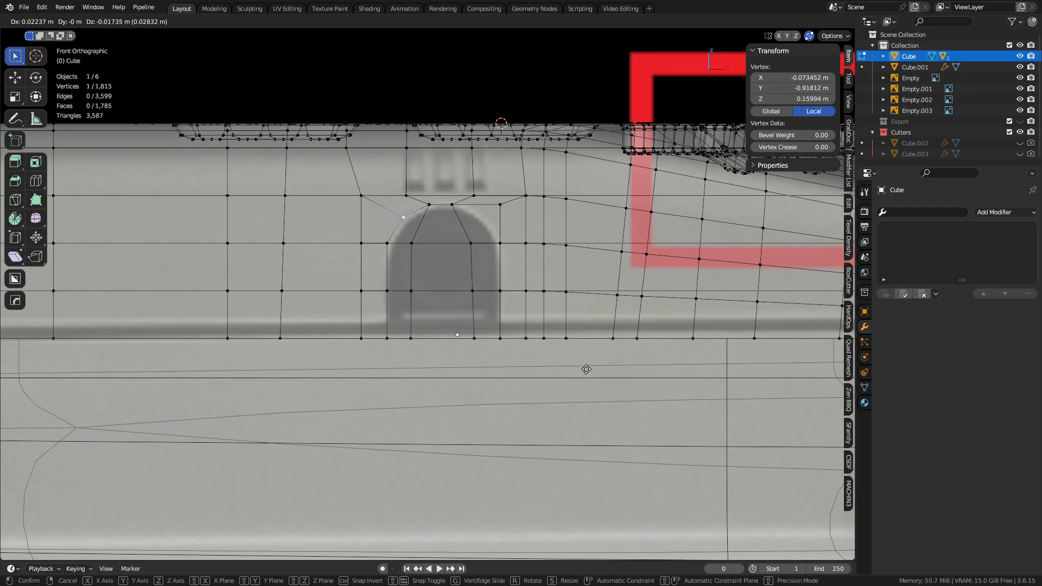
key(Escape)
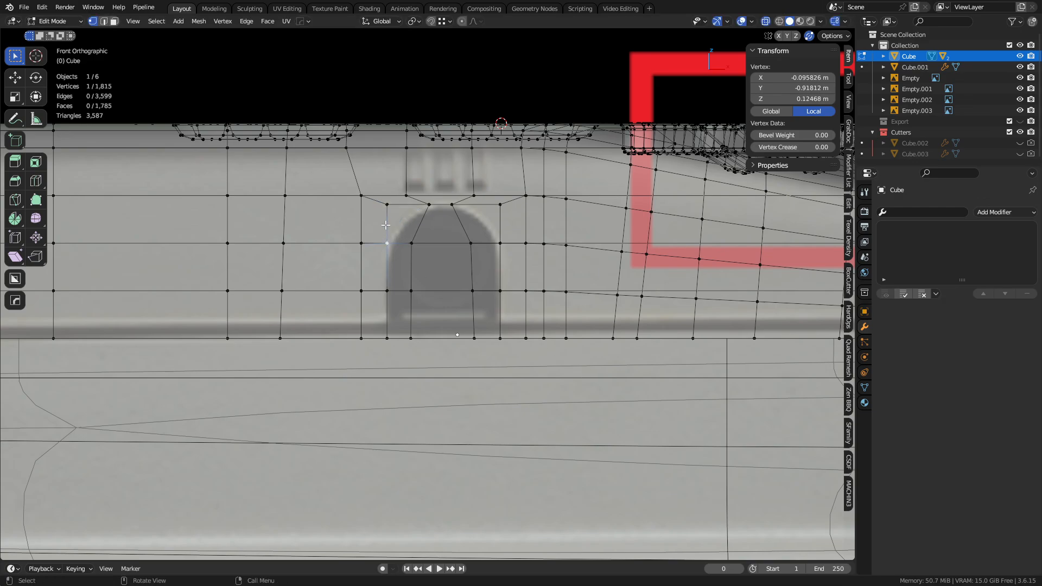
- Relax the three vertices from the arch's left side to its crown with LoopTools, using 3 iterations
ctrl+click(429, 204)
right_click(654, 223)
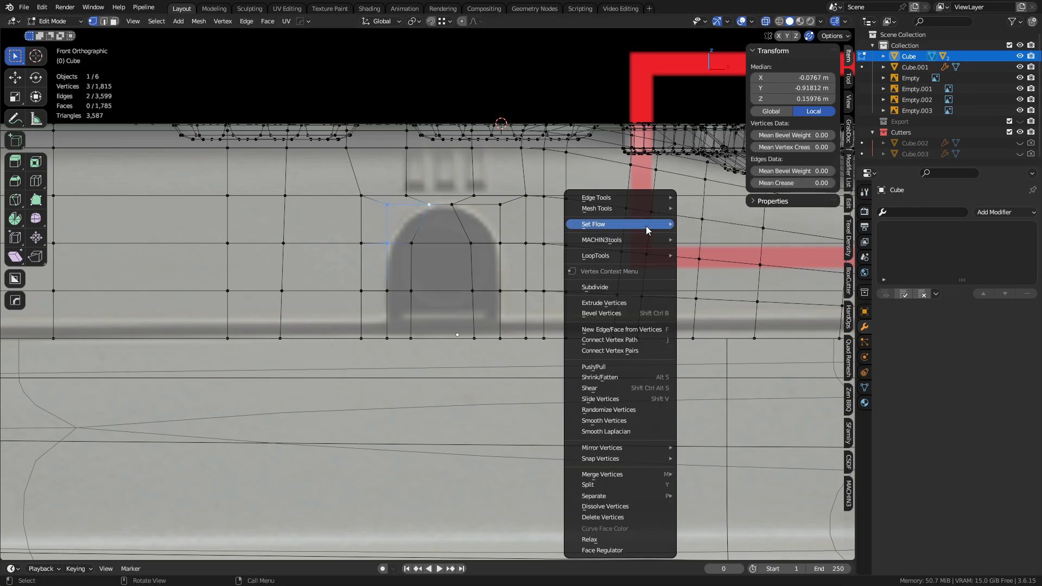
mouse_move(636, 258)
click(722, 324)
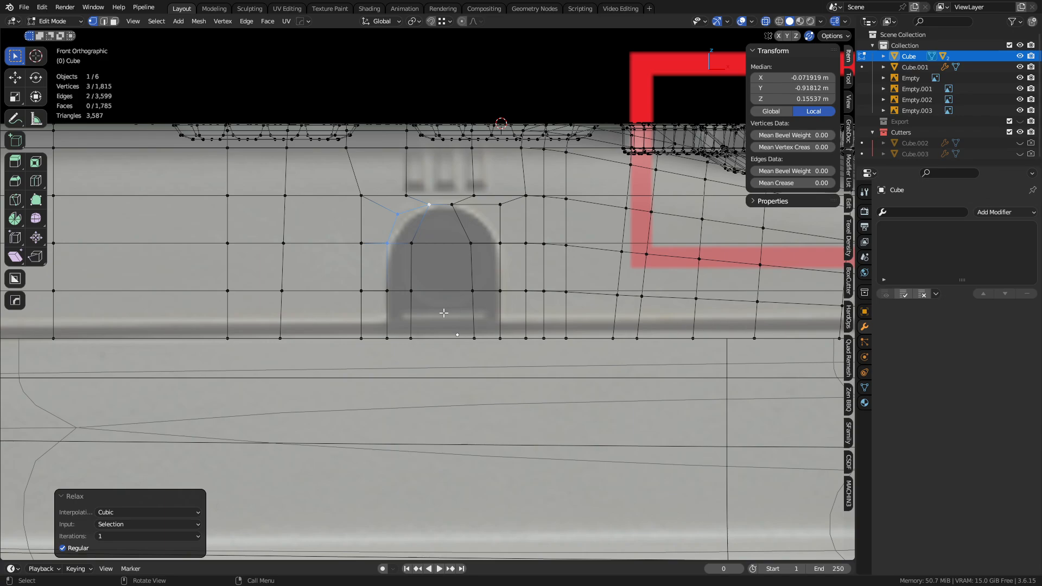
click(174, 535)
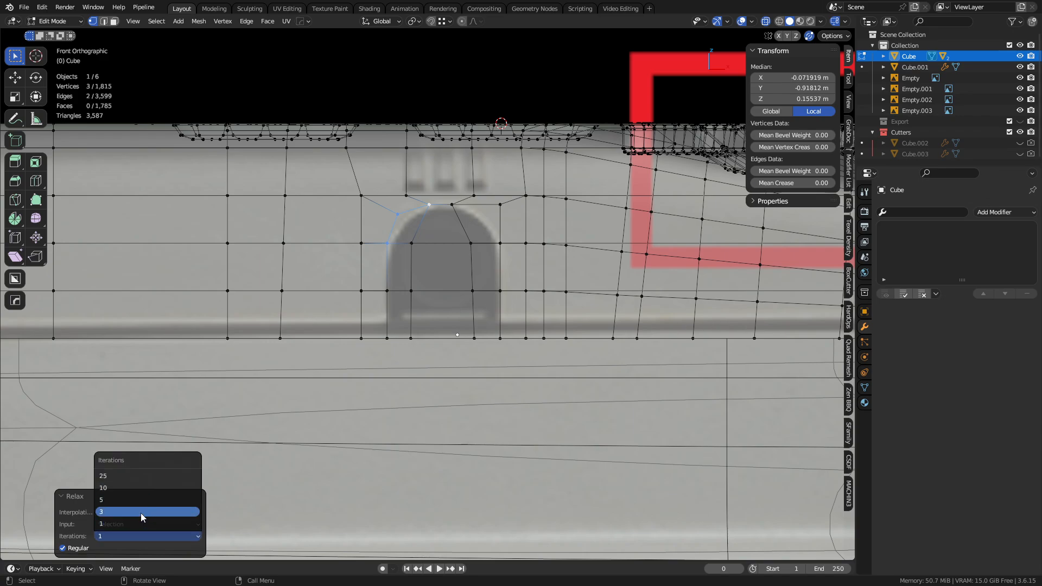
click(141, 512)
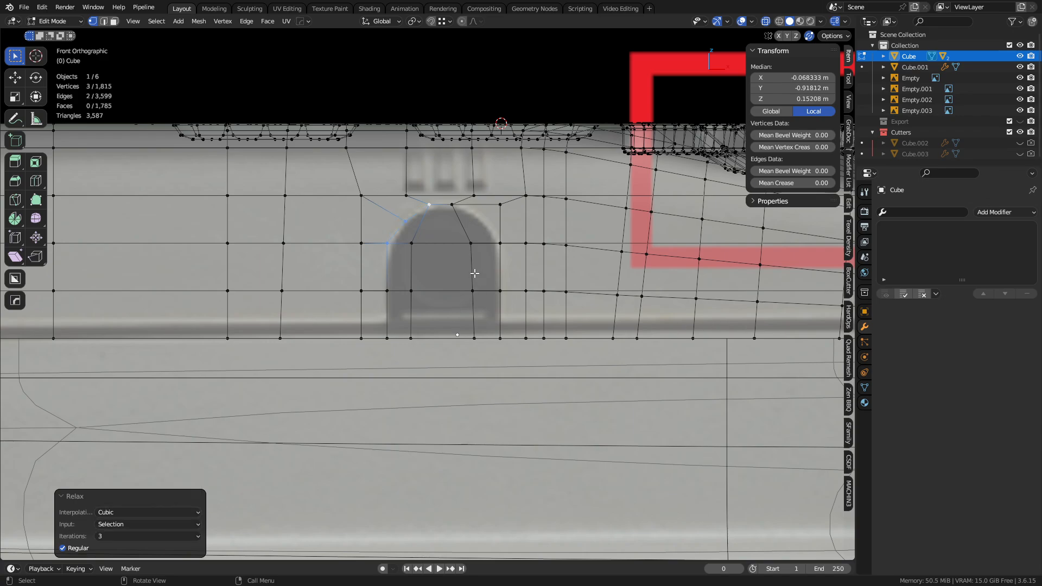
- Slide the left side vertex down its vertical edge by a factor of about 0.32, to where the arch's curve starts
click(387, 244)
key(g)
key(g)
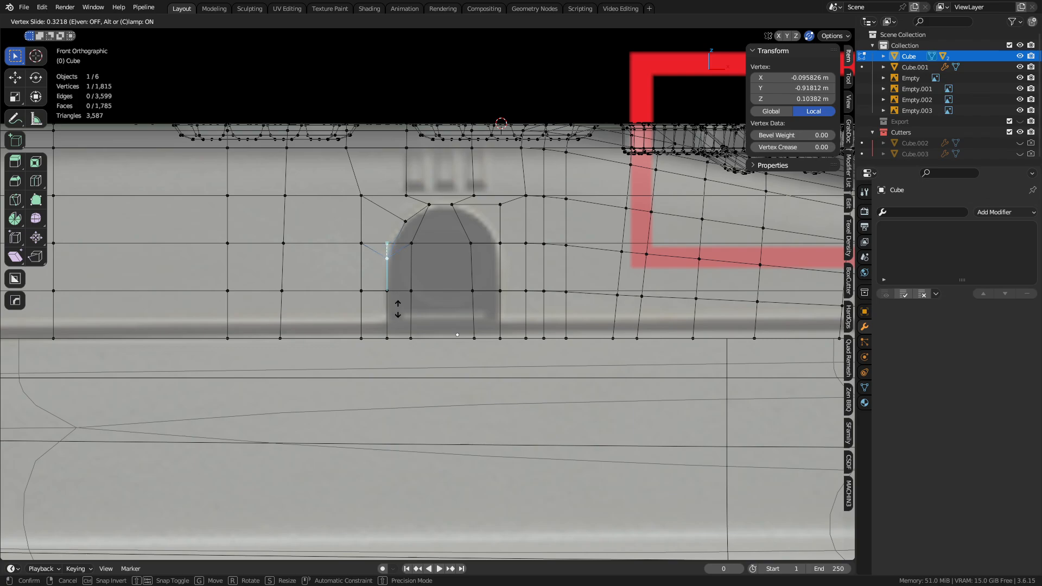
click(398, 309)
- Relax the arch's three left curve vertices again with LoopTools, using 1 iteration and Regular enabled
shift+click(427, 208)
shift+click(407, 222)
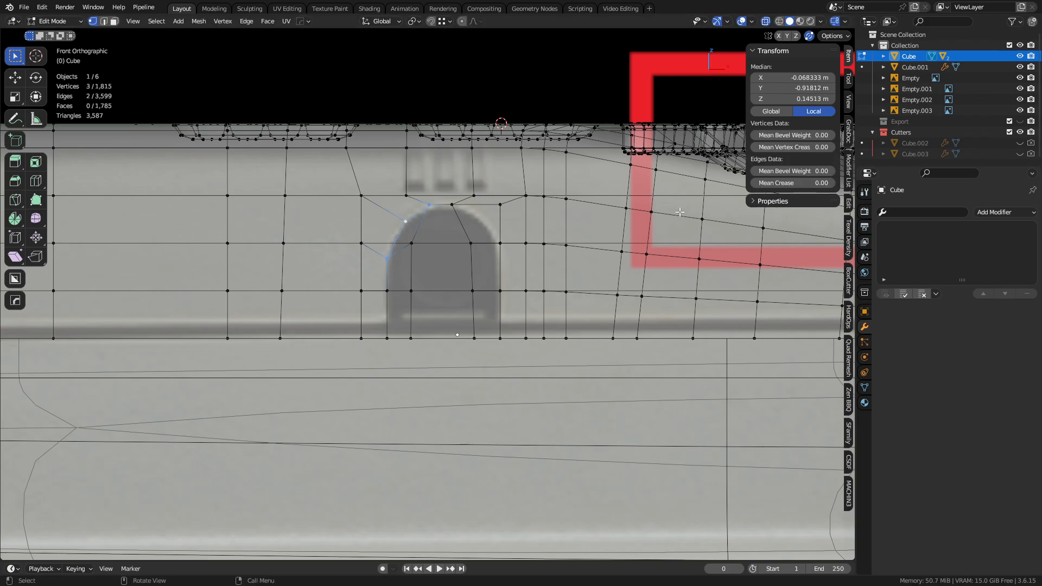
right_click(679, 213)
mouse_move(679, 260)
click(735, 323)
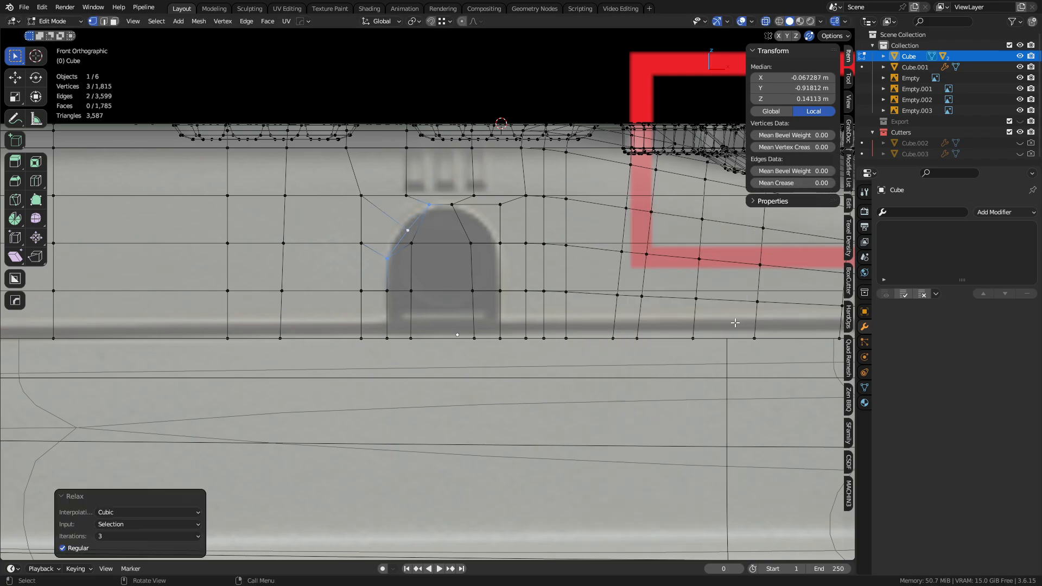
click(165, 539)
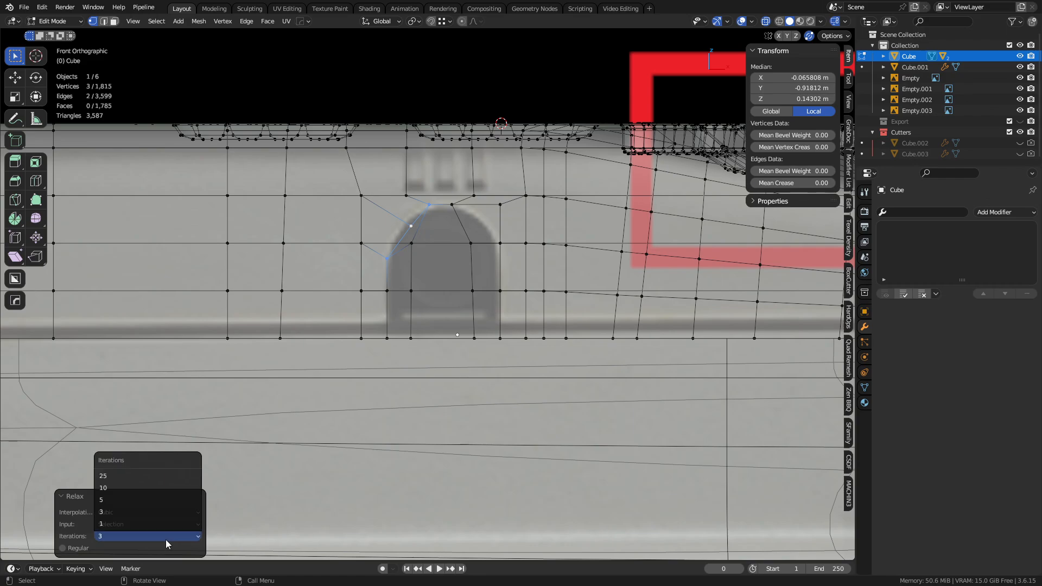
click(134, 540)
click(140, 522)
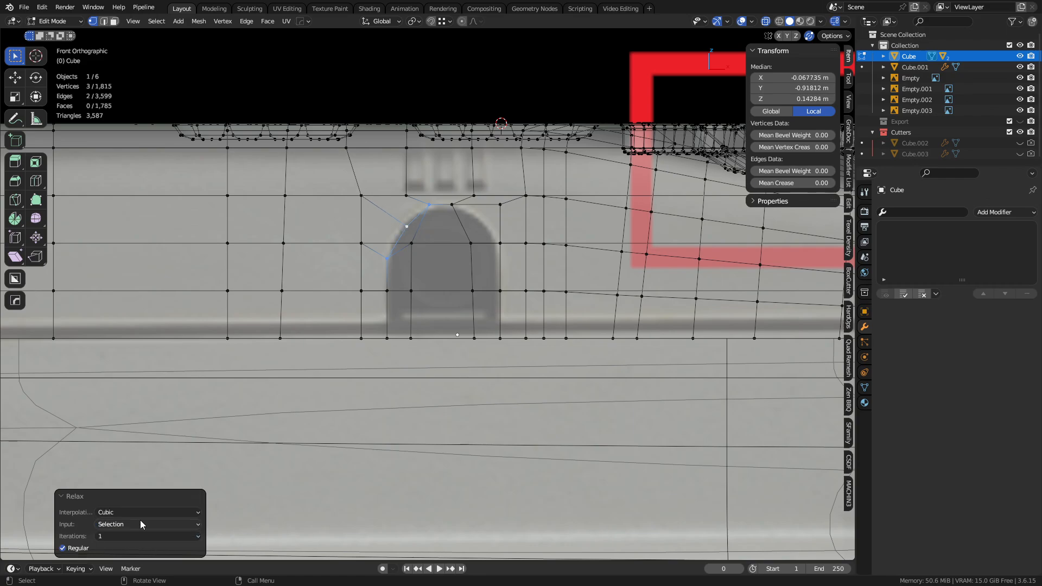
- Move the middle vertex of the arch's left curve outward onto the reference outline
click(408, 224)
key(g)
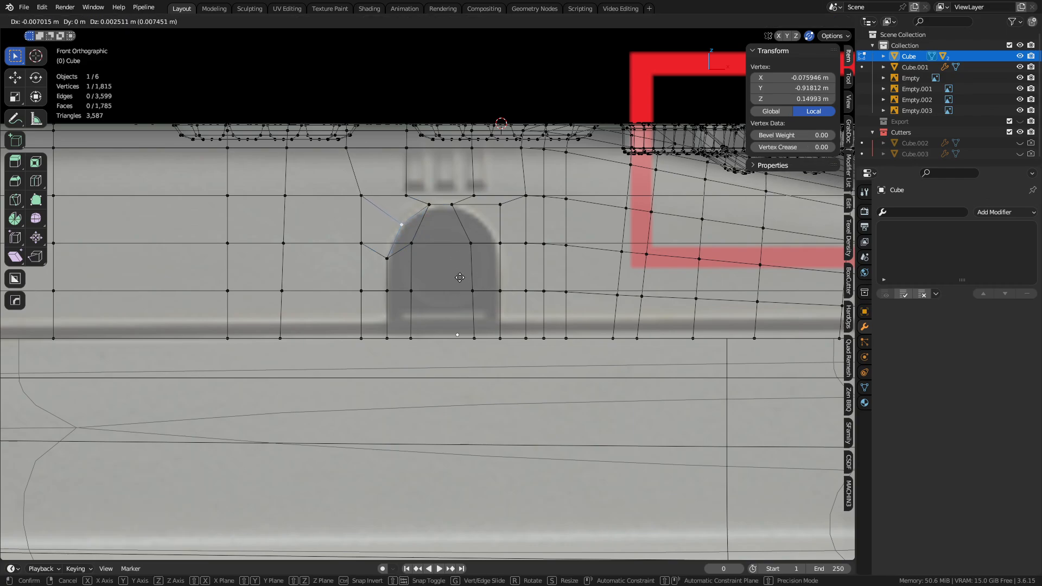
click(460, 277)
- Slide the right side vertex down its vertical edge by a factor of about 0.379, to where the arch's curve starts
click(452, 205)
shift+click(500, 243)
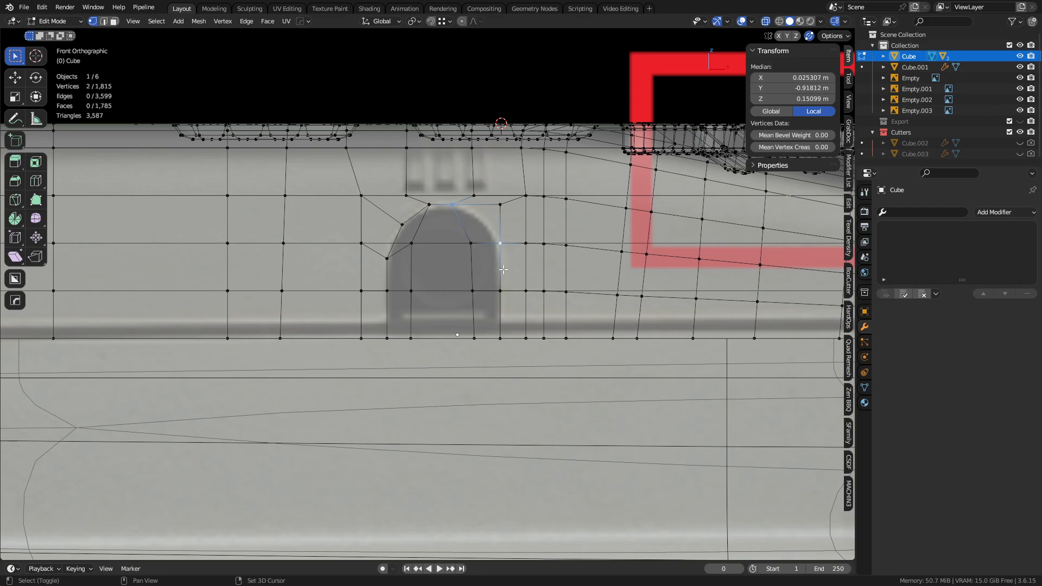
click(503, 264)
key(g)
key(g)
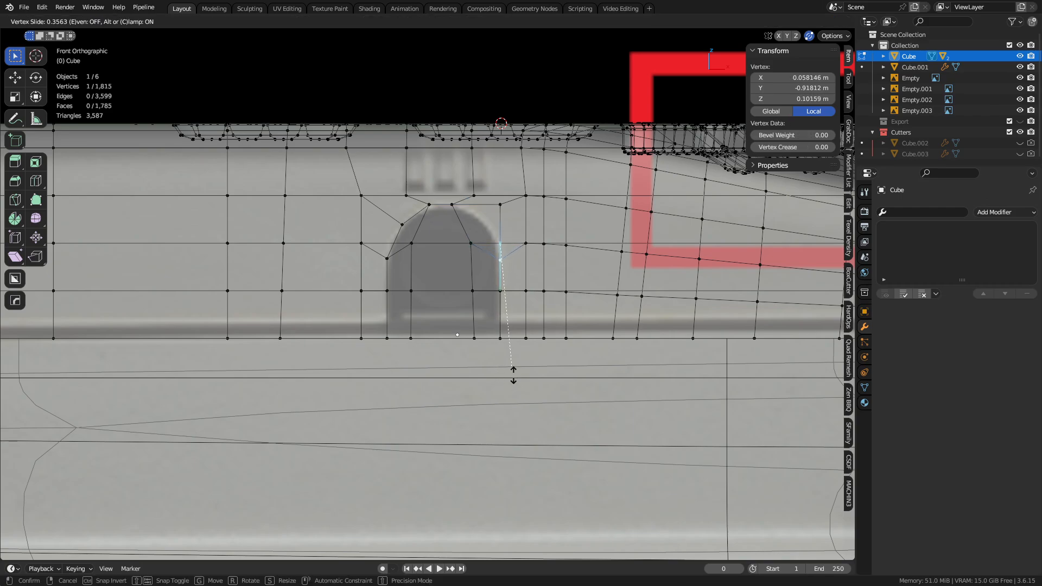
click(509, 384)
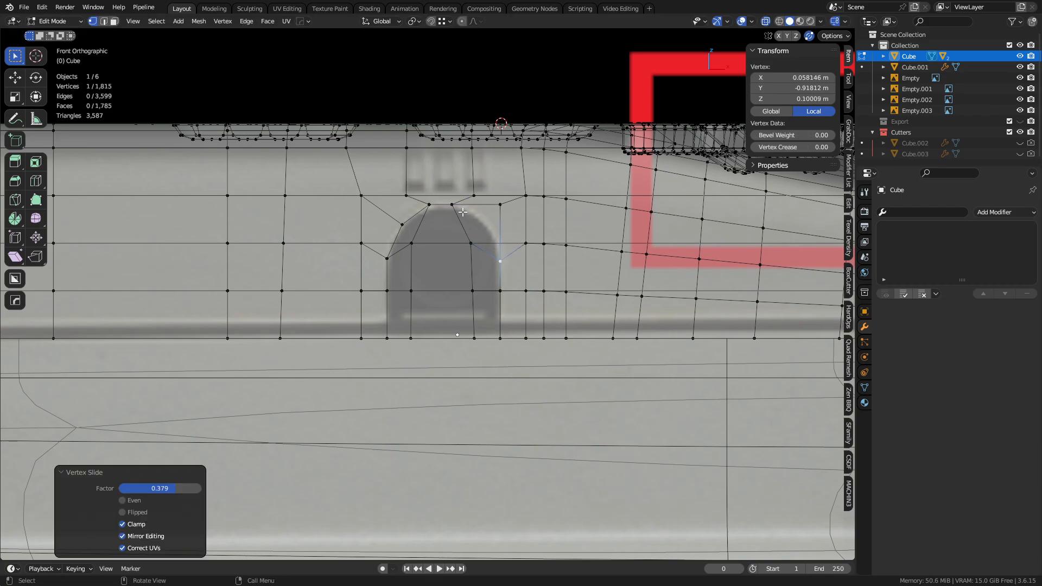
- Relax the three vertices from the arch's right side to its crown with LoopTools, using 3 iterations
shift+click(453, 205)
shift+click(500, 204)
right_click(646, 211)
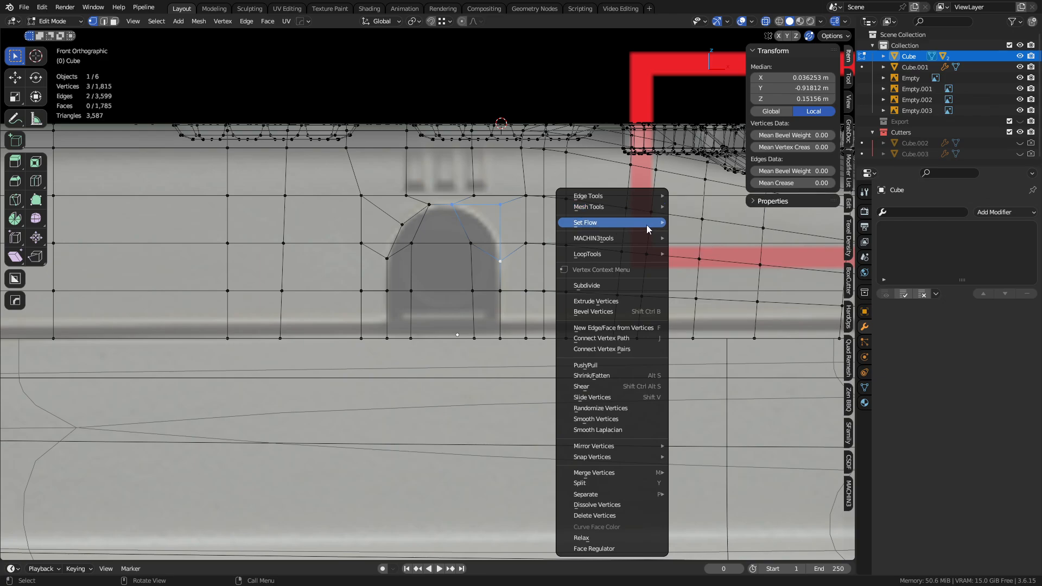
mouse_move(636, 253)
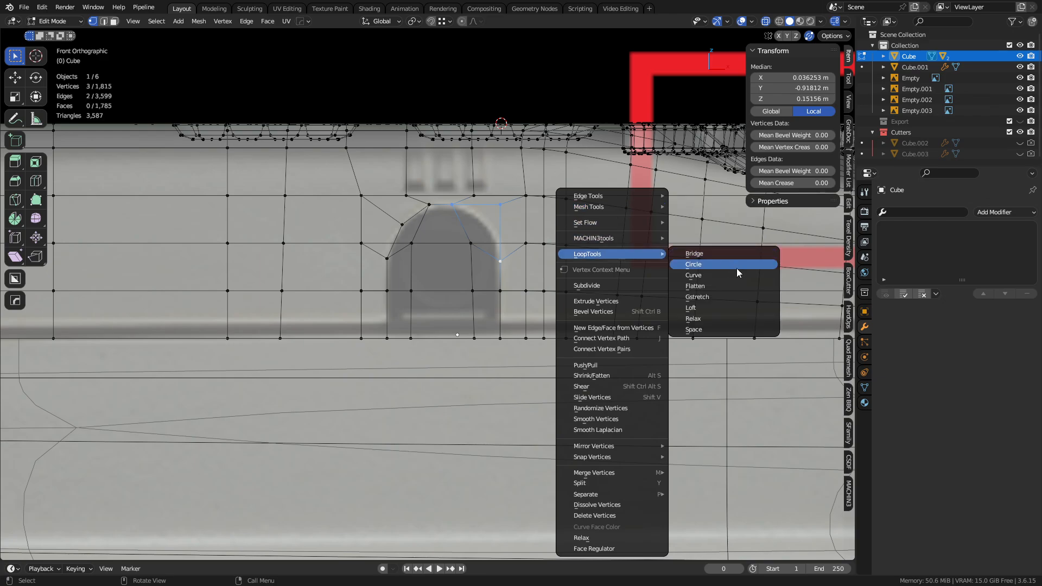
click(729, 321)
click(126, 536)
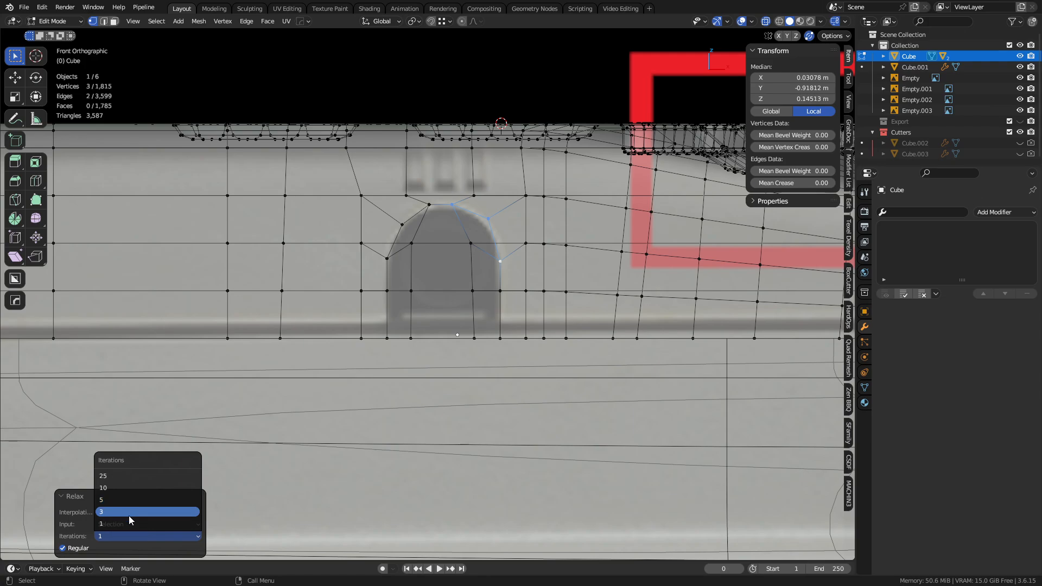
click(129, 513)
- Move the middle vertex of the arch's right curve about 0.0086 m in X and 0.0063 m in Z, onto the reference outline
click(476, 234)
shift+middle_drag(476, 235, 497, 275)
scroll(445, 255, up, 3)
key(g)
click(545, 214)
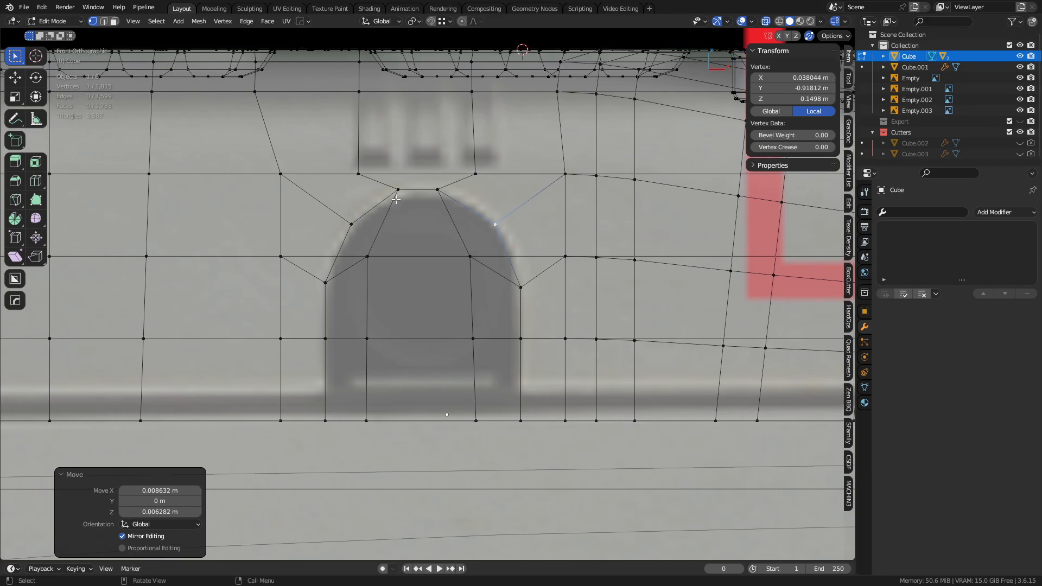
- Try to lower the left vertex of the arch's crown along Z
click(398, 191)
key(g)
key(z)
click(398, 253)
key(ctrl+z)
- Move the arch's crown edge down about 0.0044 m in Z, onto the reference outline
key(2)
click(416, 216)
key(g)
key(z)
click(418, 243)
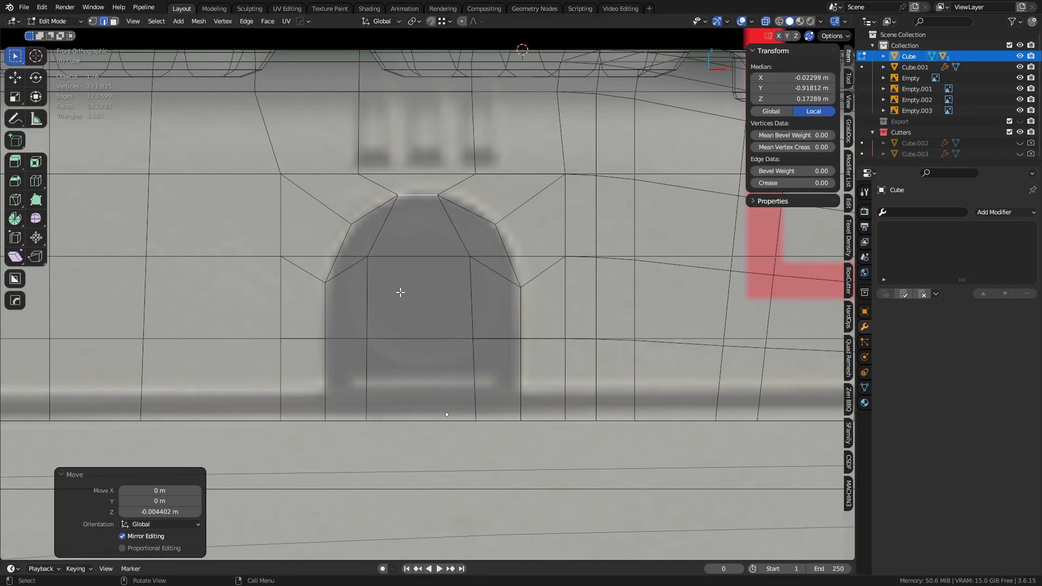
- Compare the face blocks running along the arch's right and left sides by selecting each in turn
key(3)
click(356, 321)
click(337, 383)
click(474, 392)
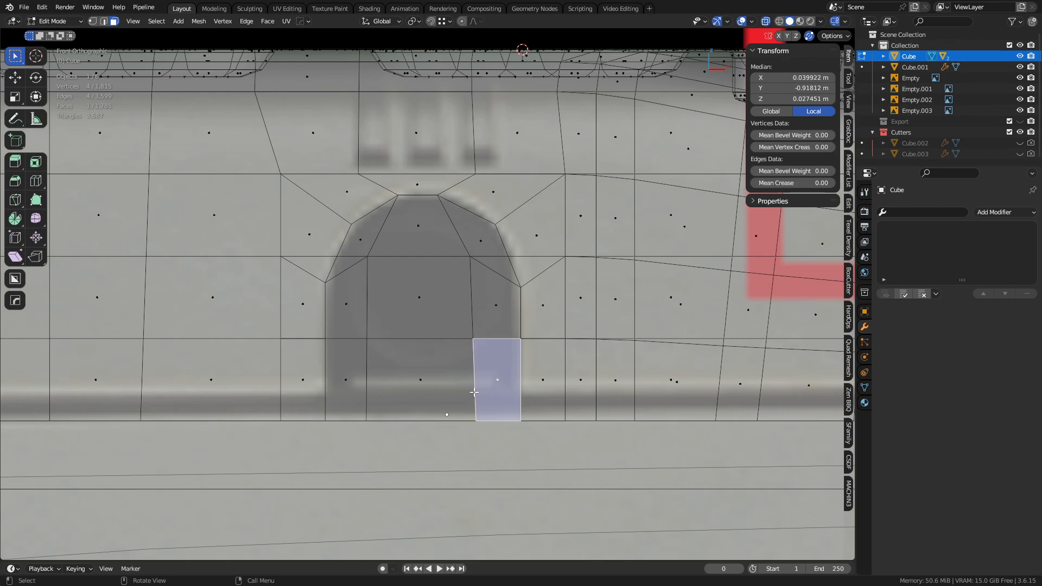
click(494, 193)
ctrl+shift+click(542, 380)
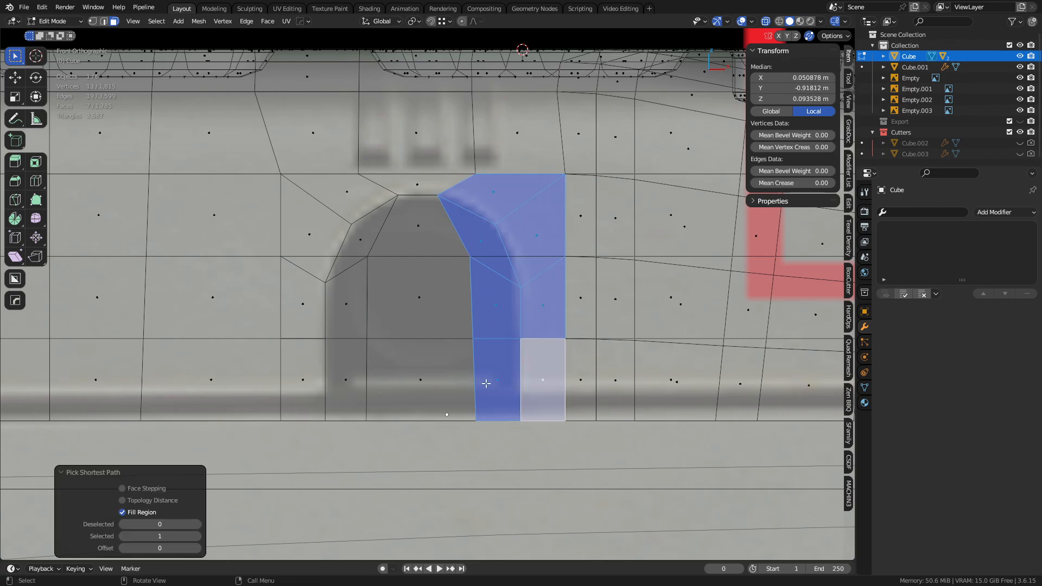
click(384, 189)
ctrl+shift+click(304, 353)
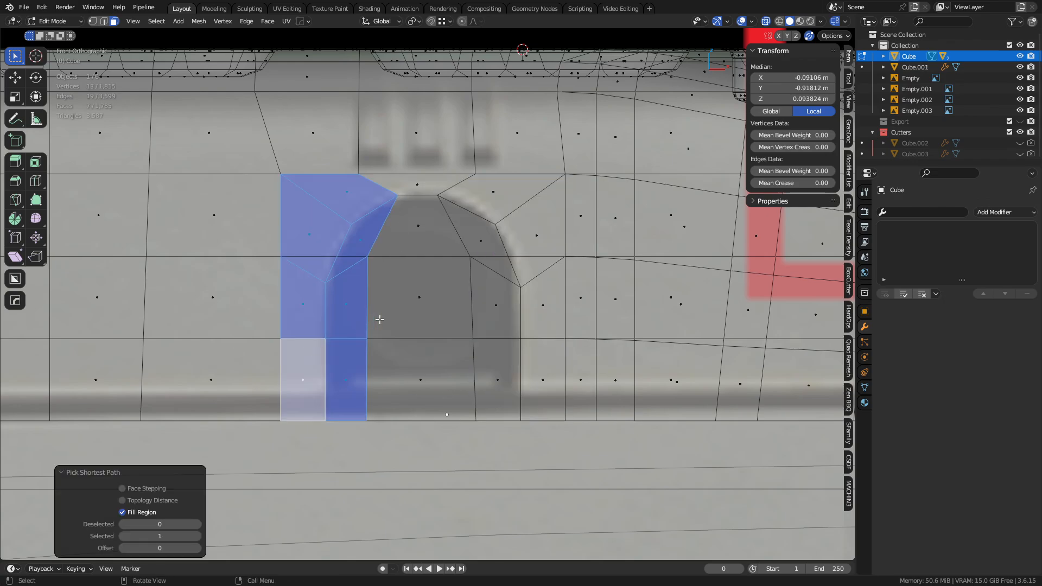
click(399, 210)
click(380, 190)
key(2)
click(423, 176)
key(s)
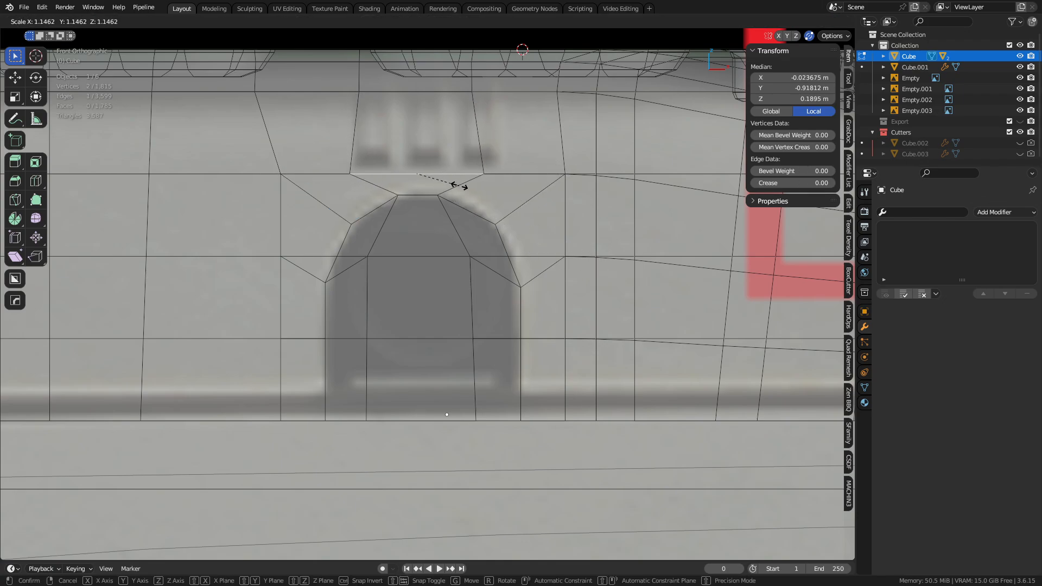
click(432, 164)
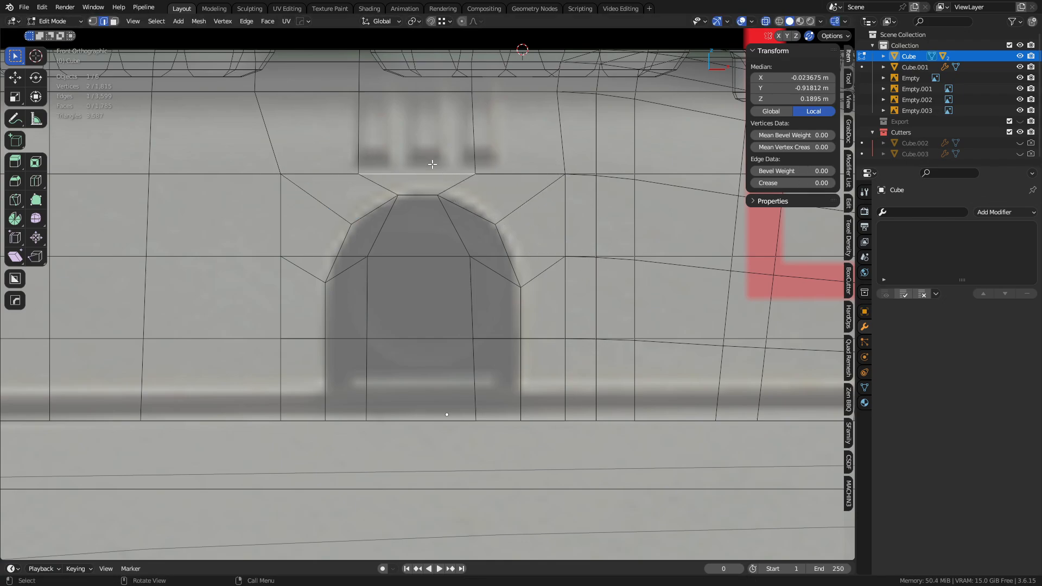
- Check the vertices at the arch's crown and along both curves against the reference outline
shift+middle_drag(429, 182, 379, 198)
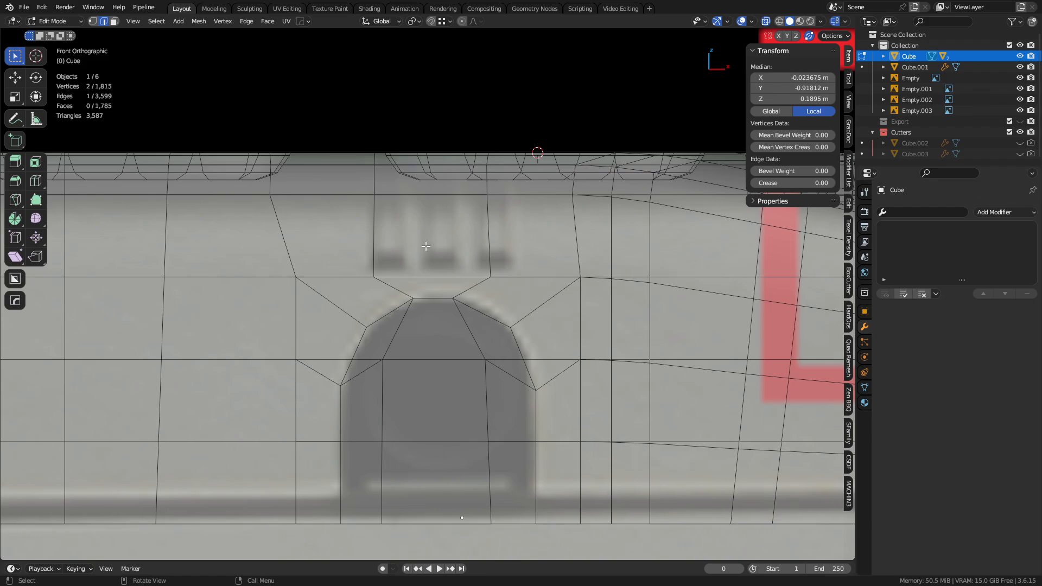
shift+middle_drag(474, 238, 476, 120)
shift+middle_drag(463, 277, 455, 277)
key(1)
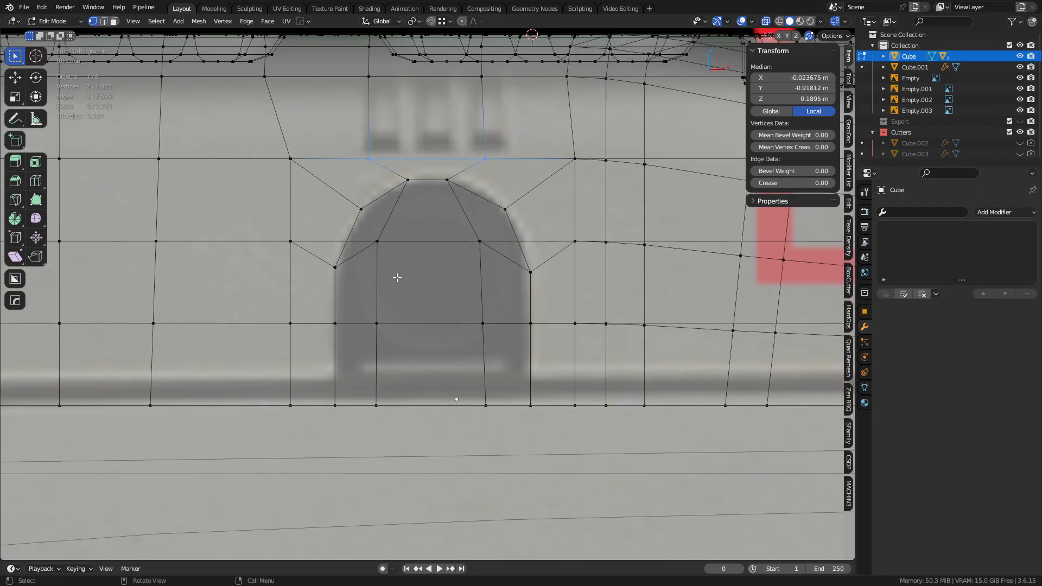
click(387, 188)
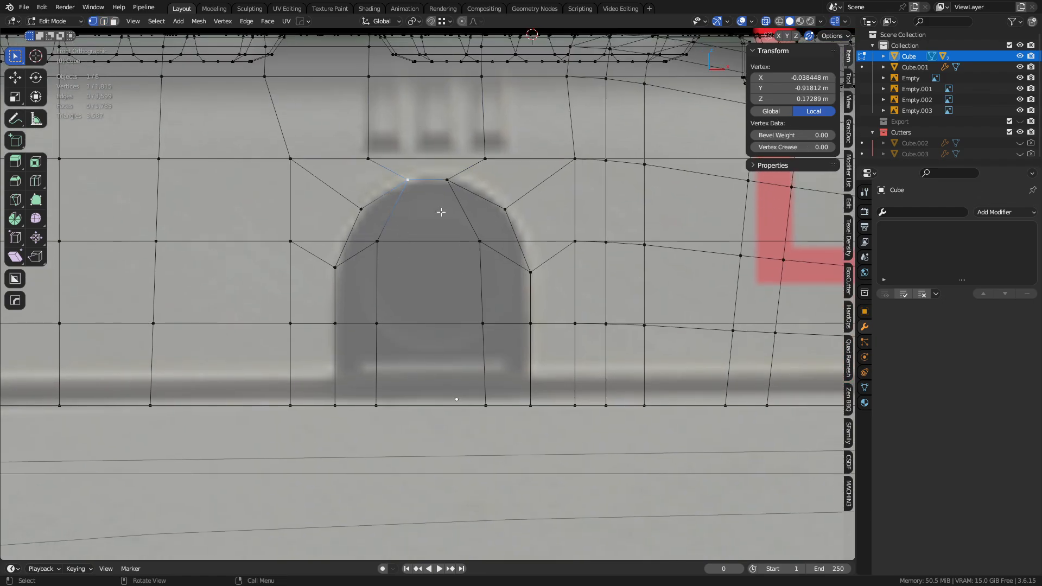
shift+click(444, 184)
click(377, 236)
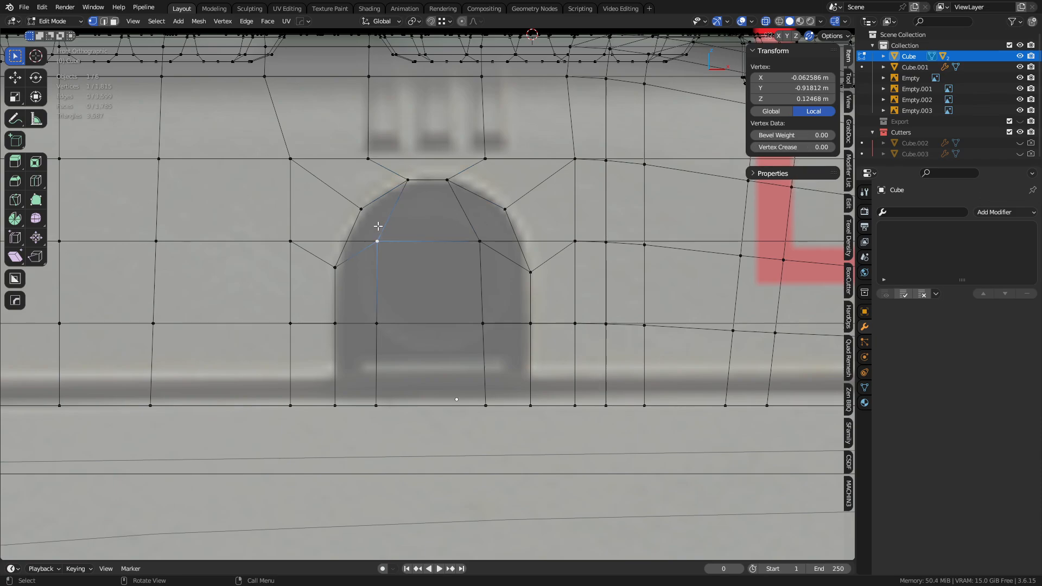
click(365, 214)
click(488, 211)
- Raise the arch's right side vertex about 0.0242 m in Z and shift it inward along X onto the reference outline
click(530, 272)
key(g)
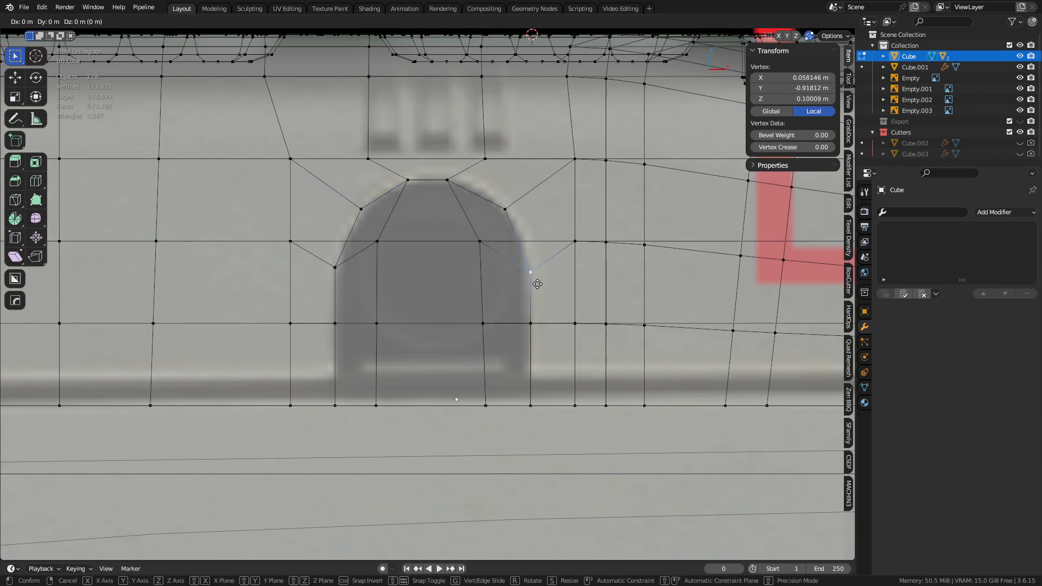
key(z)
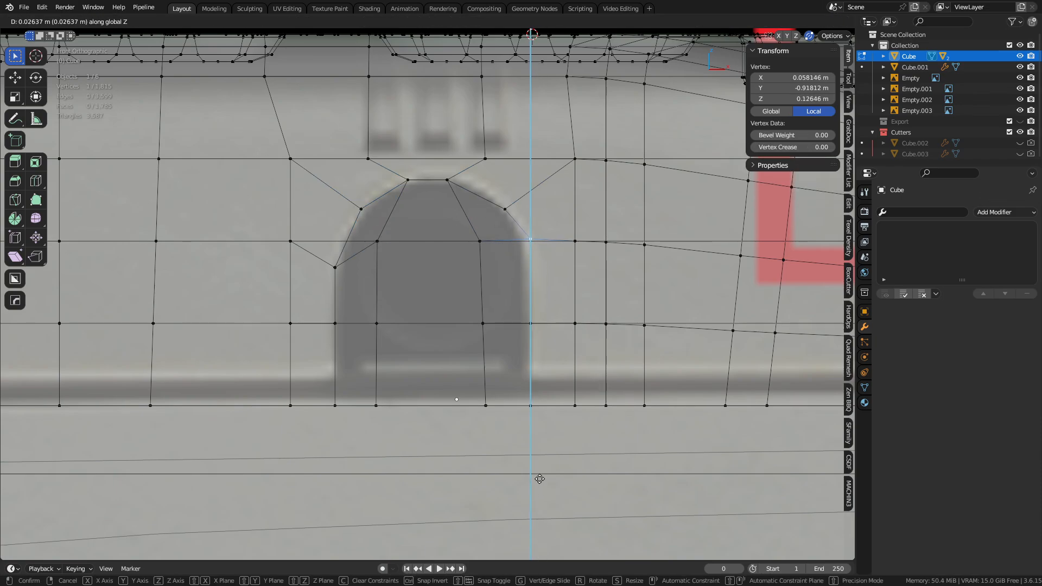
click(538, 506)
key(g)
key(x)
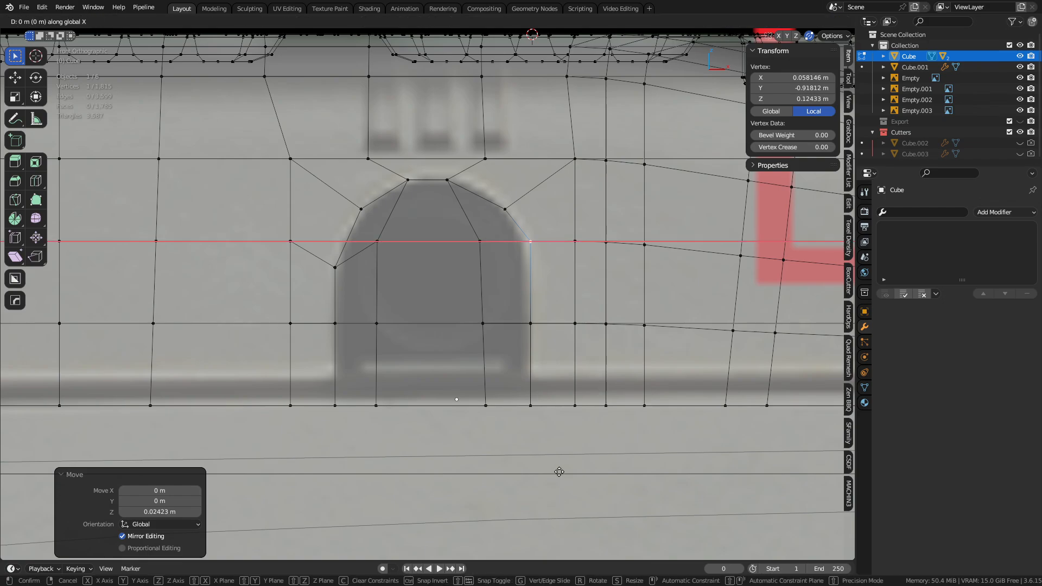
click(484, 467)
- Delete the block of faces running along the arch's left side, on both sides of its outline
key(3)
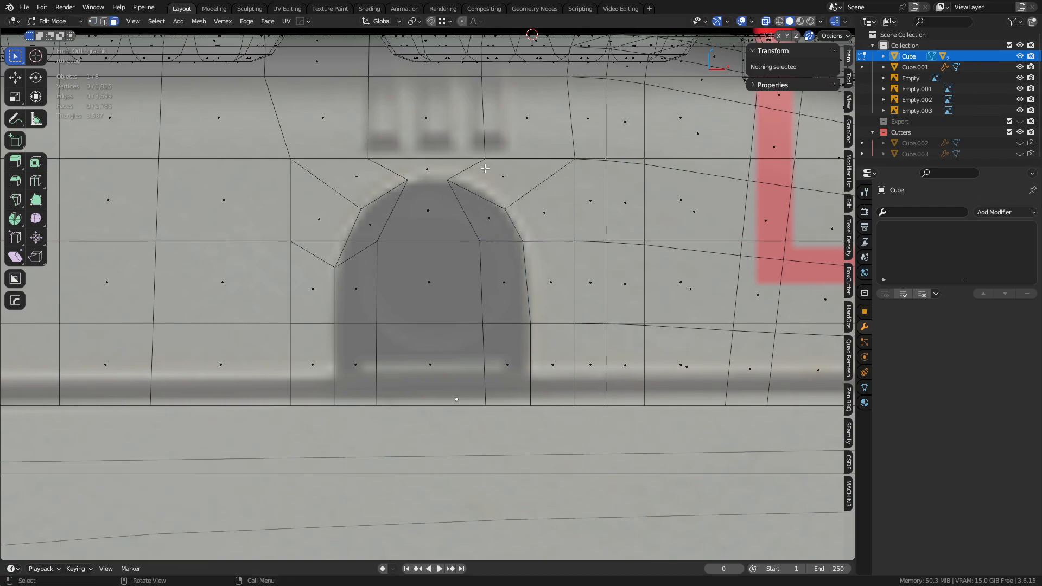
click(503, 177)
key(ctrl+z)
click(360, 369)
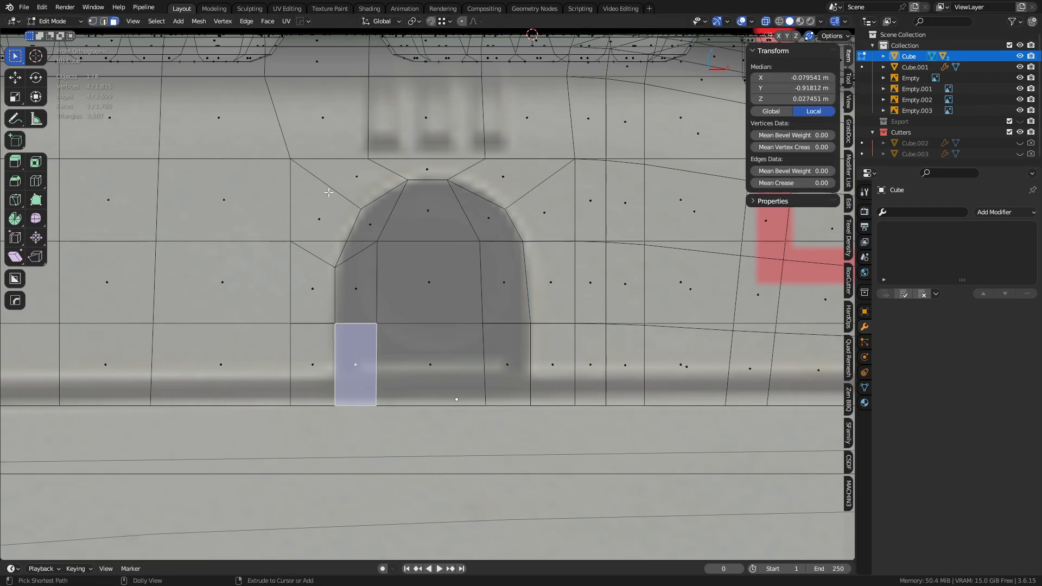
ctrl+shift+click(332, 174)
key(x)
click(520, 264)
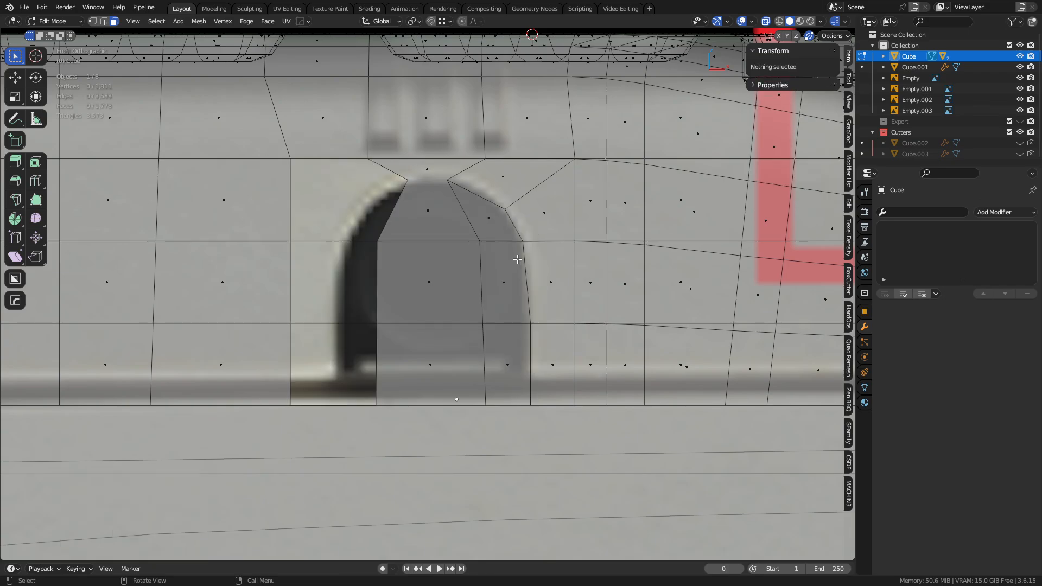
- Examine the gap on the arch's left side in perspective and against the front reference
mouse_move(489, 376)
middle_down()
mouse_move(484, 442)
mouse_move(490, 377)
middle_up()
scroll(451, 326, down, 5)
middle_drag(451, 326, 456, 318)
scroll(450, 348, down, 6)
scroll(395, 417, up, 5)
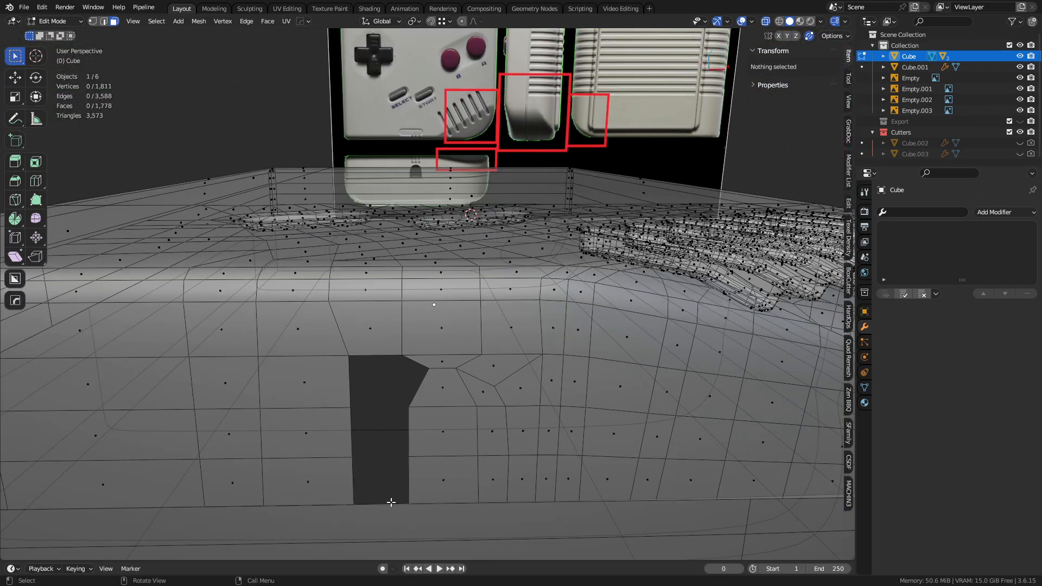
key(2)
click(405, 488)
mouse_move(517, 432)
alt+middle_down()
mouse_move(565, 337)
mouse_move(527, 352)
alt+middle_up()
scroll(565, 337, up, 7)
- Duplicate the block of faces running along the arch's right side in place
key(3)
click(486, 380)
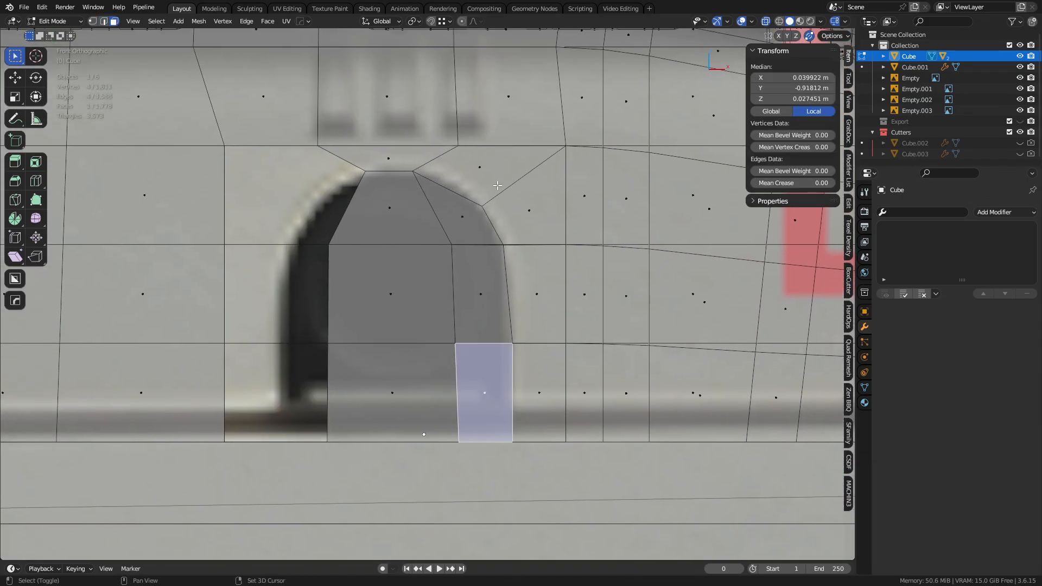
key(c)
mouse_move(494, 259)
mouse_down()
mouse_move(468, 199)
mouse_move(527, 201)
mouse_move(534, 380)
mouse_move(557, 365)
mouse_up()
right_click(557, 365)
shift+middle_drag(557, 334, 558, 317)
key(shift+d)
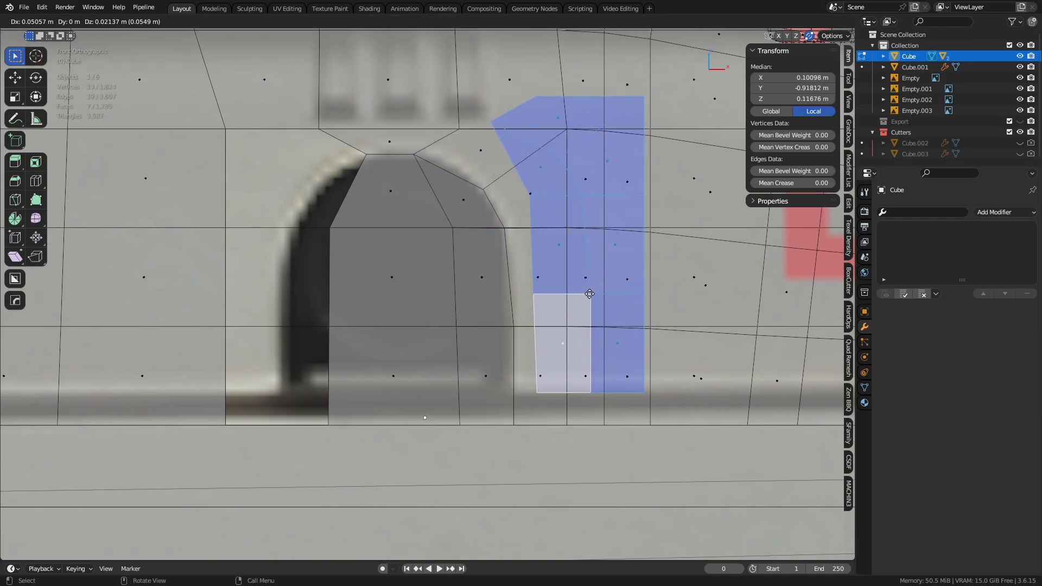
right_click(534, 284)
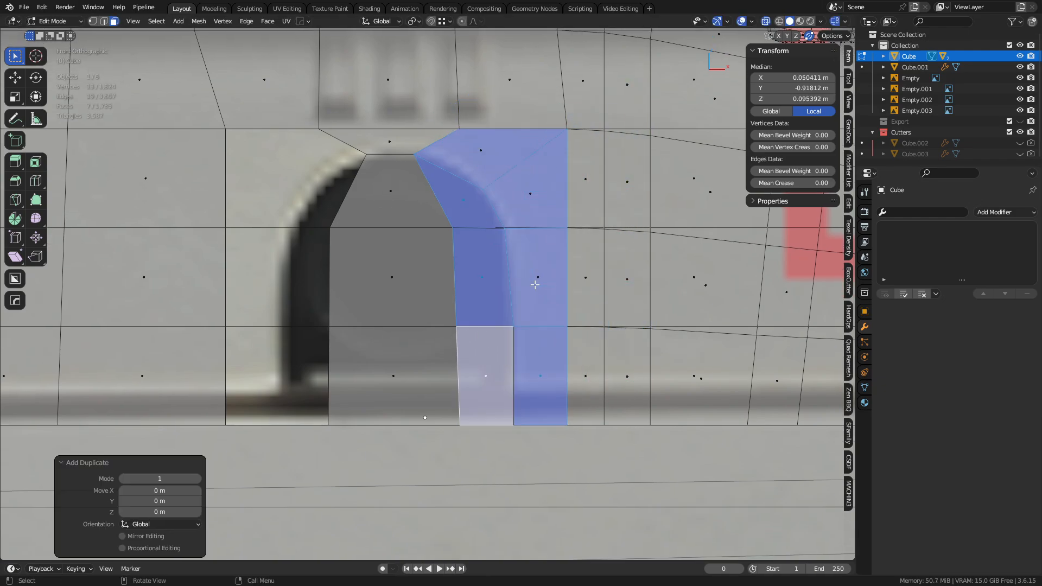
- Mirror the duplicated faces along global X and move them about -0.0862 m in X, toward the gap on the arch's left
key(ctrl+m)
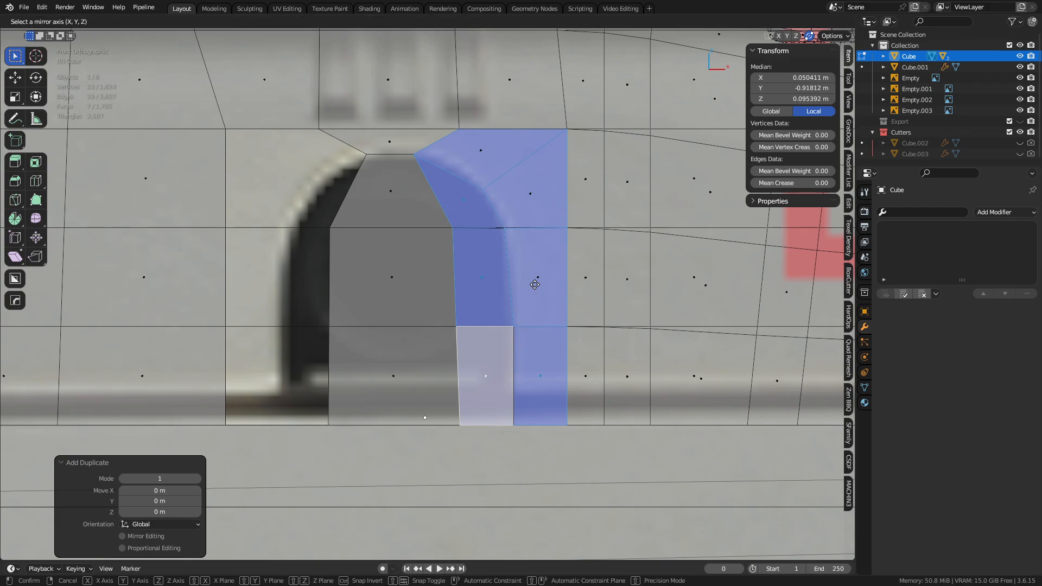
key(x)
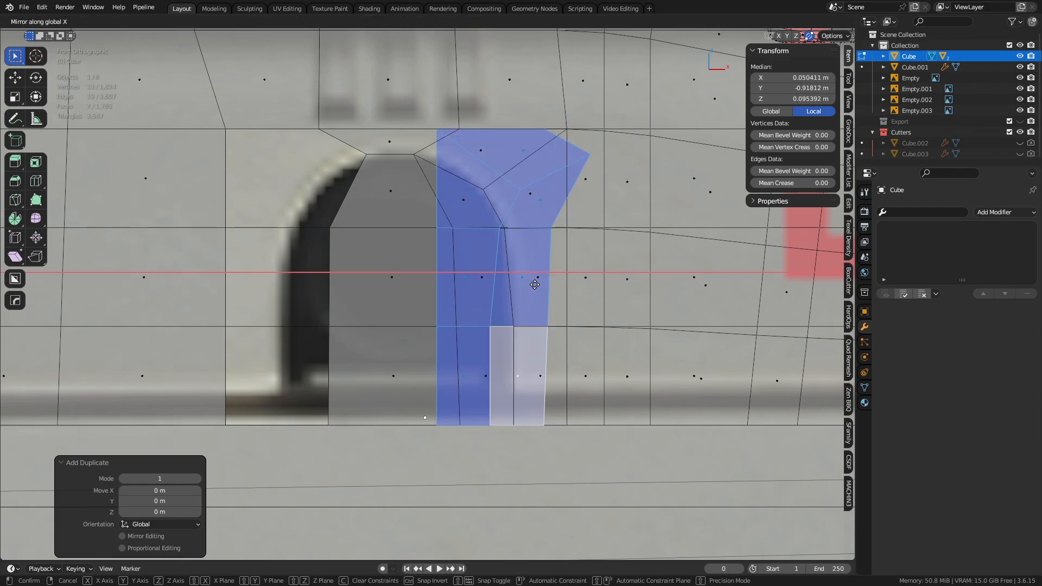
click(534, 284)
key(g)
key(x)
click(403, 288)
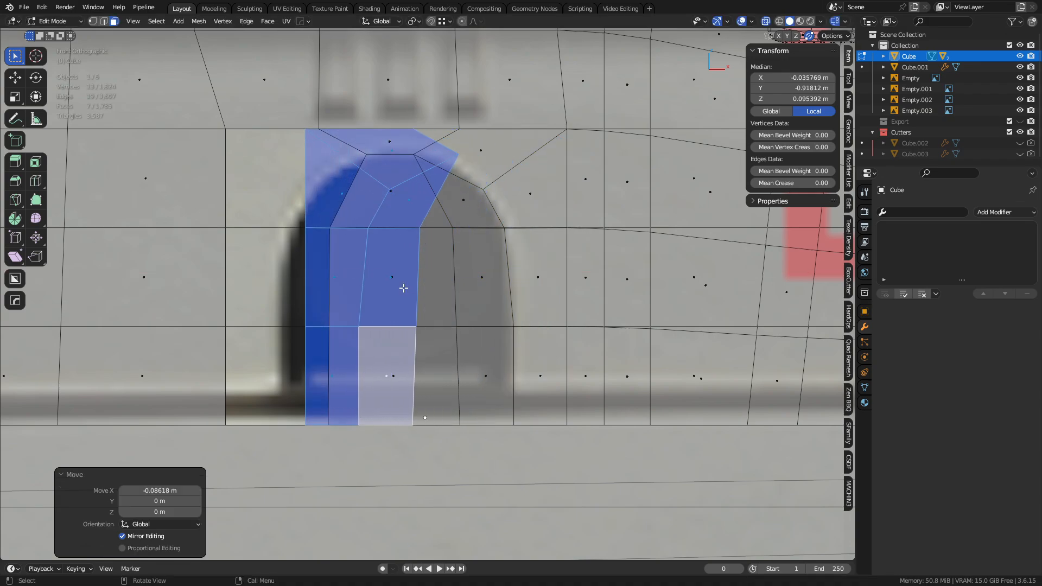
- Enable a snapping preset and snap the mirrored faces into the left gap, moving them about -0.0524 m and -0.0082 m in X to meet the crown vertex
key(shift+s)
click(338, 199)
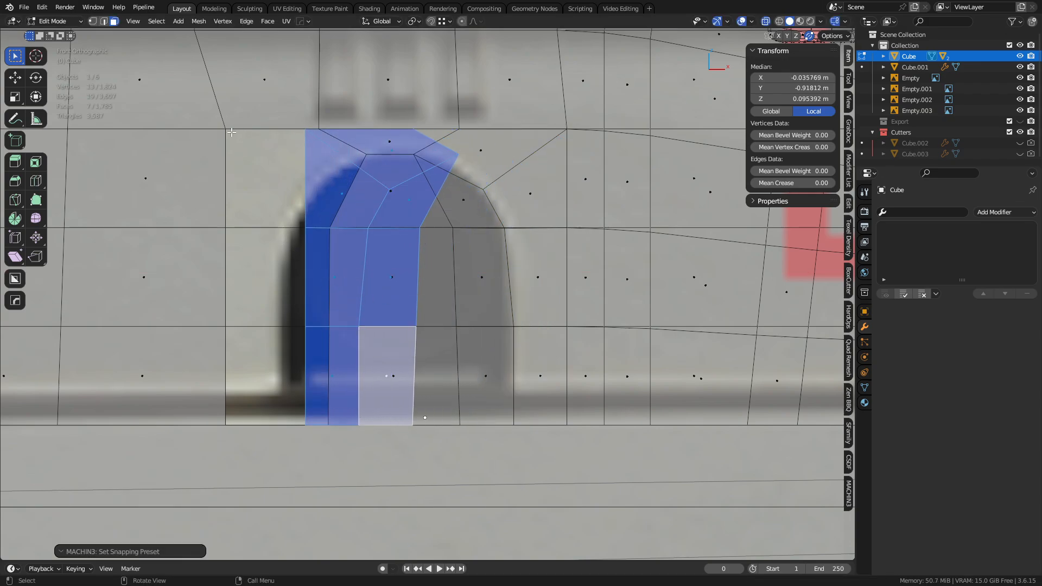
key(g)
click(228, 132)
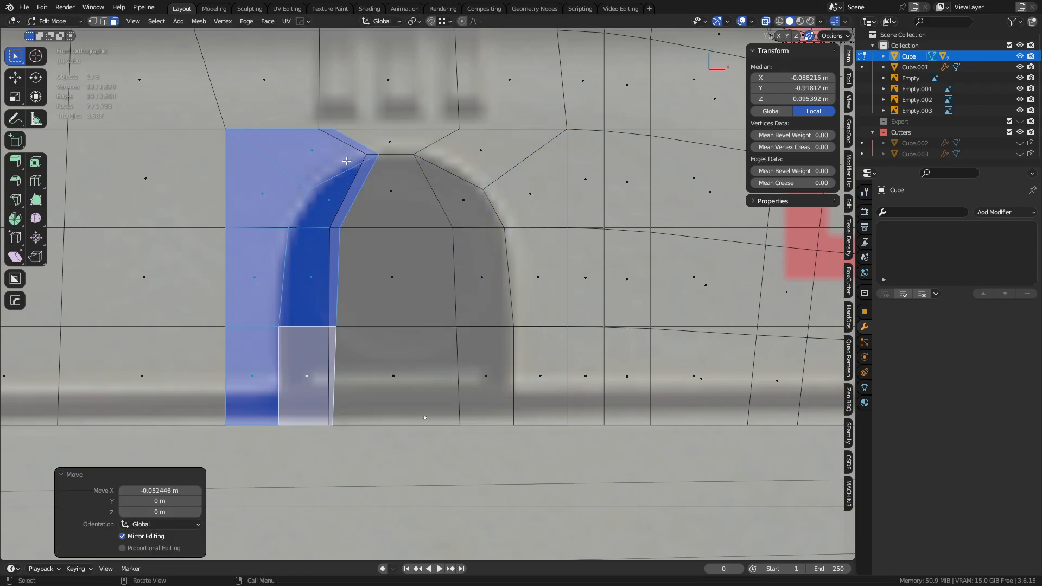
key(g)
click(379, 154)
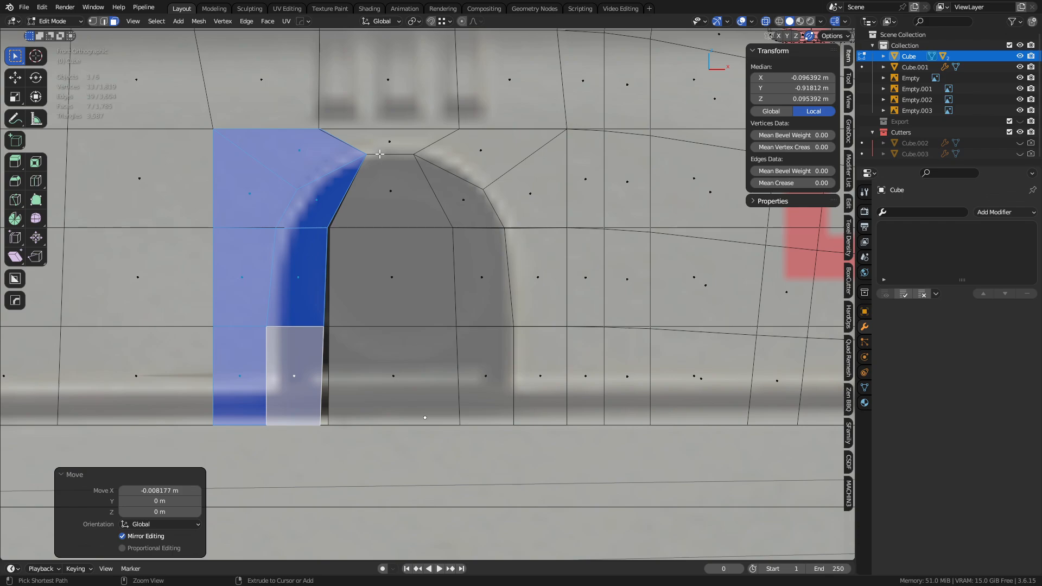
- Check whether the mirrored block's outer left border vertices are joined to the surrounding wall
scroll(330, 268, up, 2)
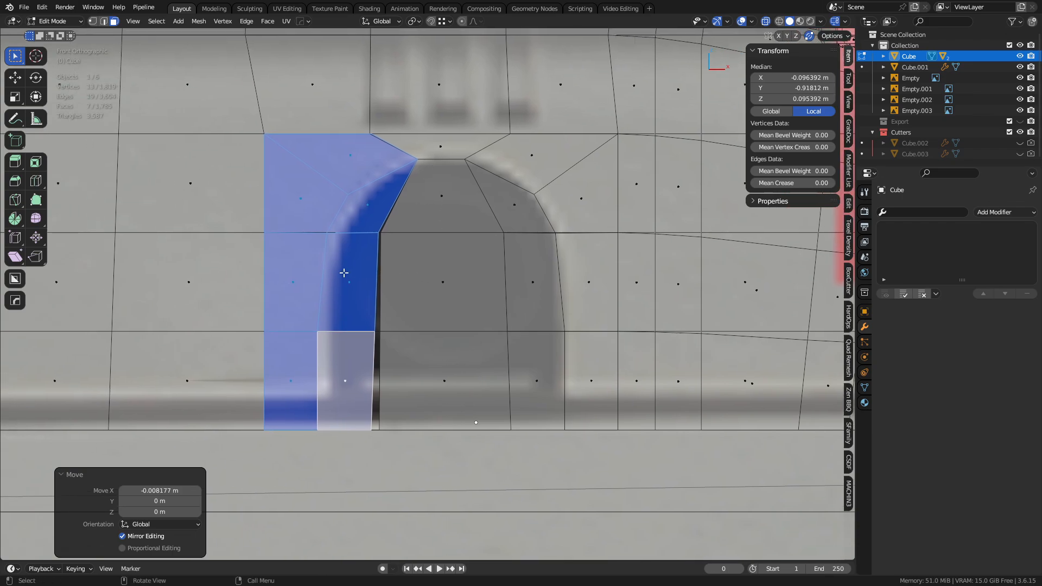
key(1)
click(294, 220)
key(Escape)
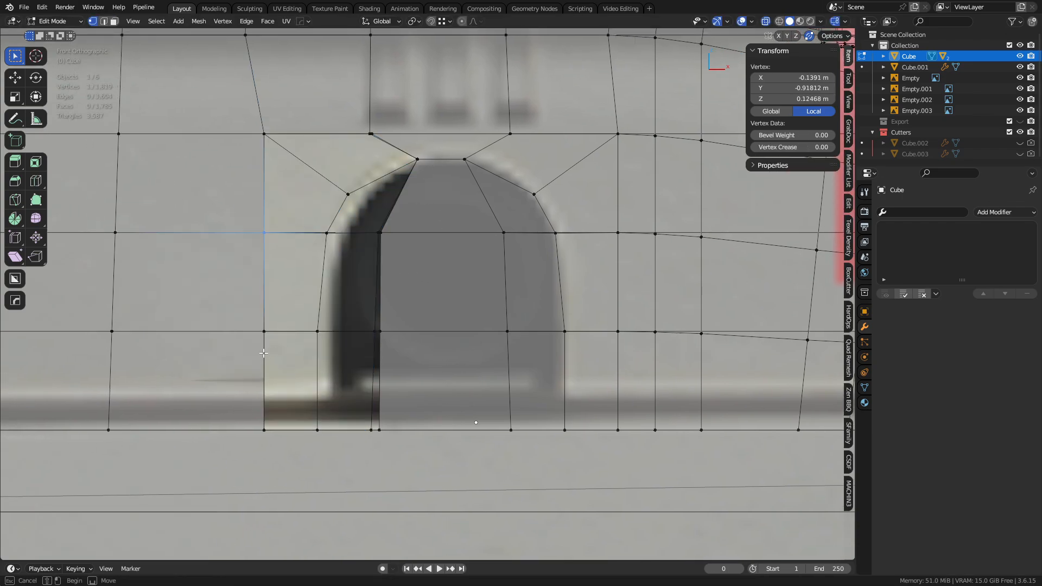
click(287, 303)
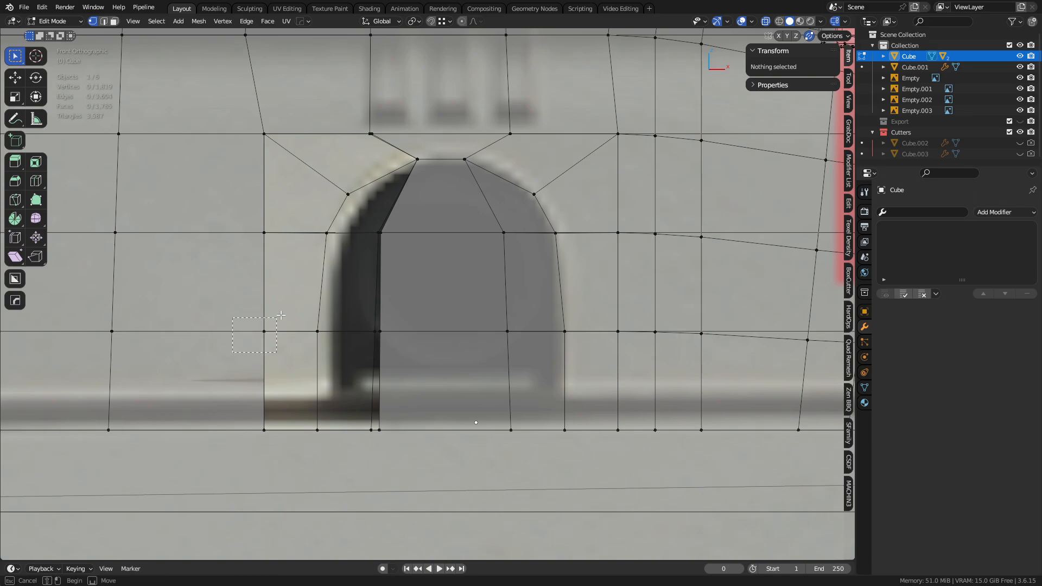
drag(281, 315, 281, 315)
drag(261, 216, 260, 427)
drag(232, 368, 279, 324)
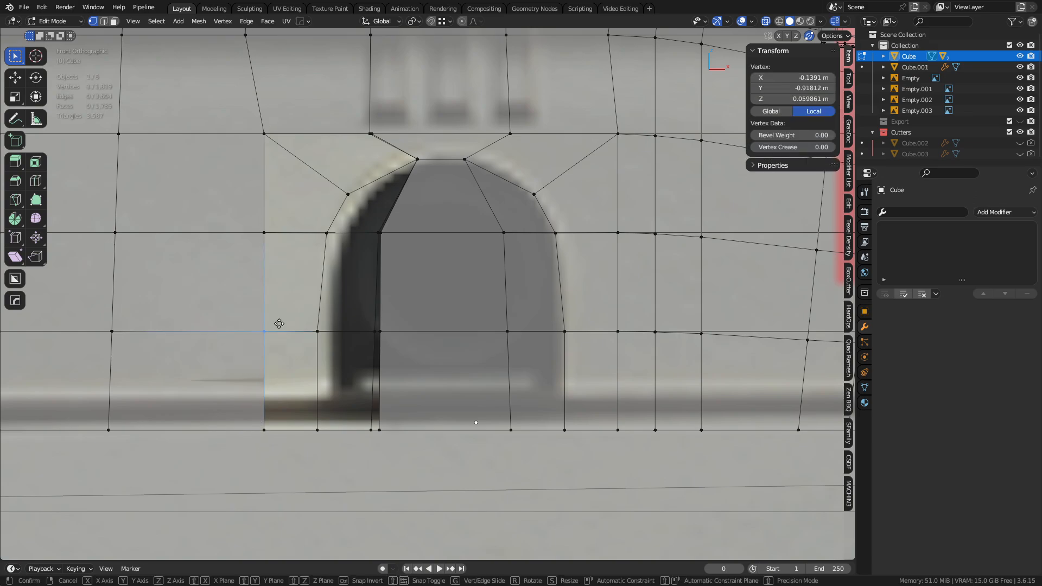
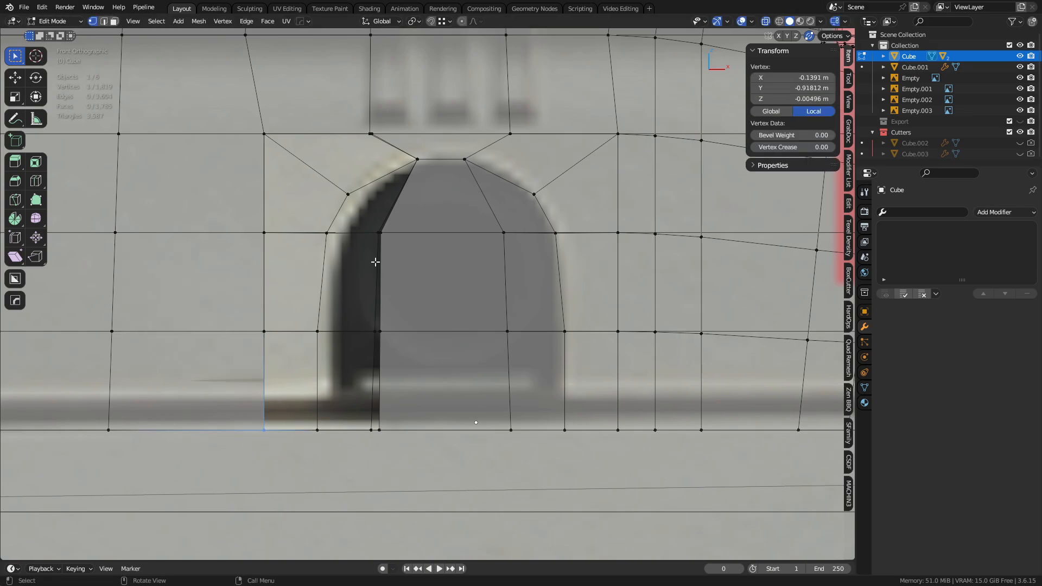
- Snap the three lower left vertices of the arch's centre faces onto the mirrored block's inner edge, closing the narrow gap
key(g)
ctrl+click(379, 235)
click(384, 331)
key(g)
ctrl+click(378, 331)
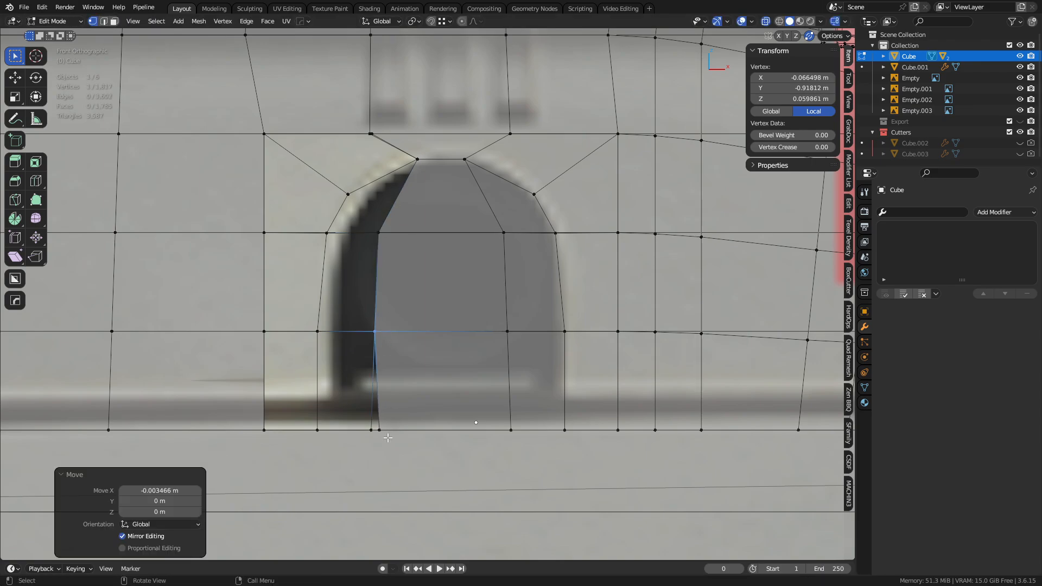
click(388, 438)
key(g)
ctrl+click(379, 433)
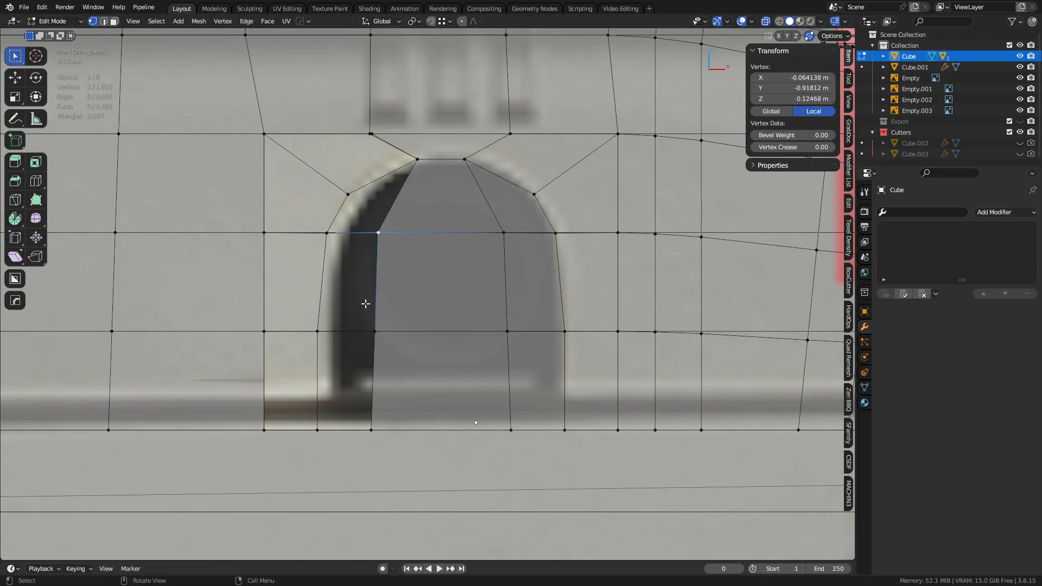
- Select the seven dark, inward-facing faces of the mirrored block on the arch's left and flip their normals
key(3)
click(291, 407)
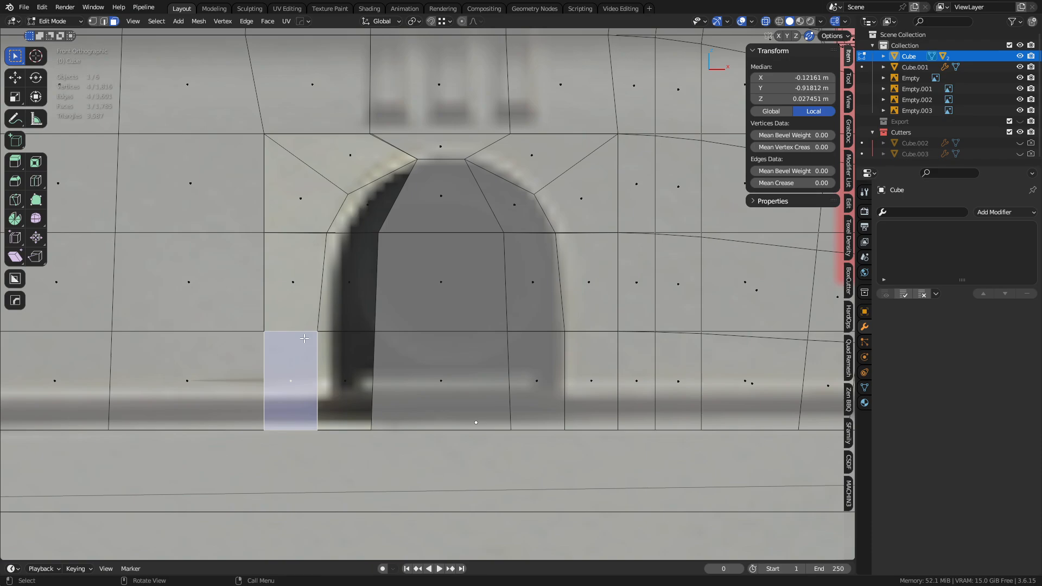
middle_drag(305, 339, 373, 305)
key(grave)
click(460, 361)
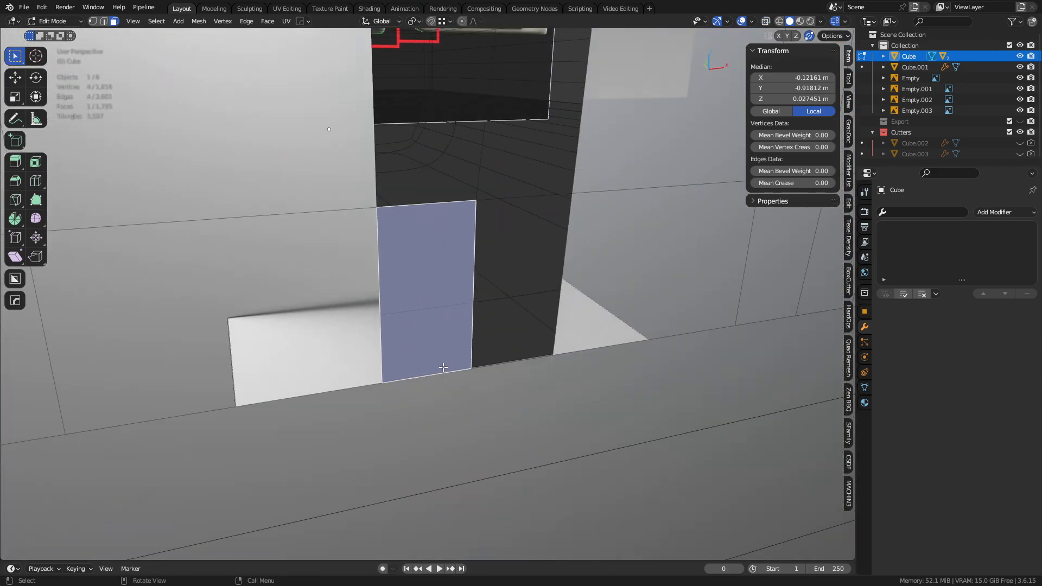
click(475, 281)
shift+click(431, 284)
shift+middle_drag(449, 216, 414, 381)
shift+click(381, 301)
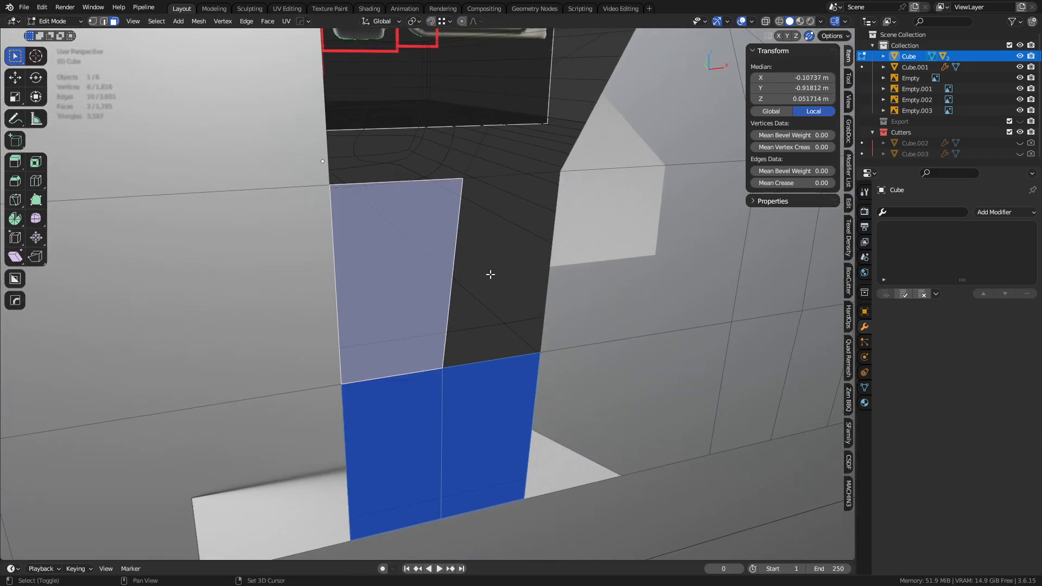
shift+click(491, 274)
shift+middle_drag(445, 184, 394, 331)
shift+click(378, 282)
shift+click(448, 261)
shift+click(452, 267)
shift+click(473, 256)
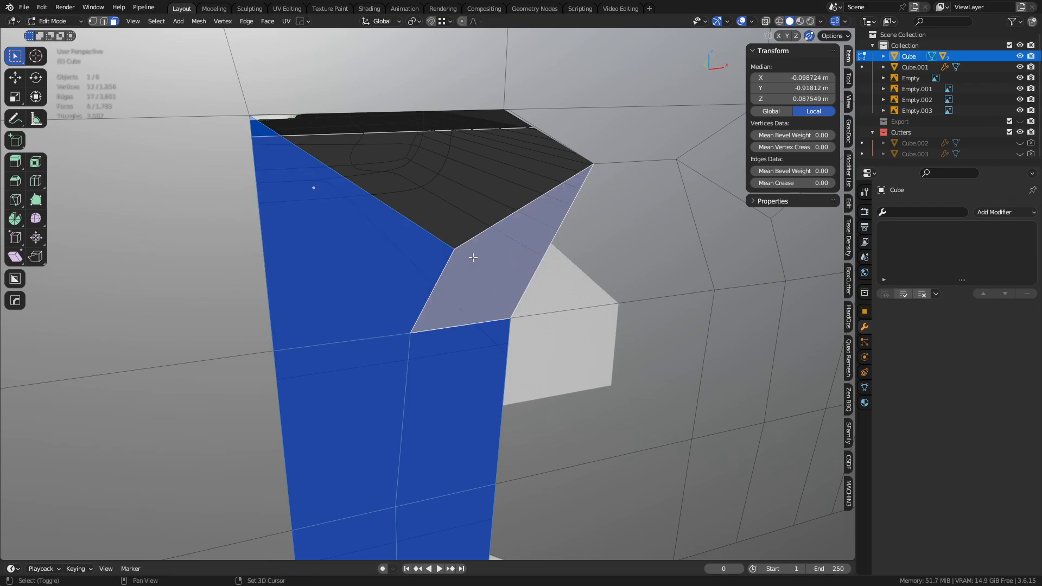
shift+click(472, 226)
key(alt+n)
click(563, 262)
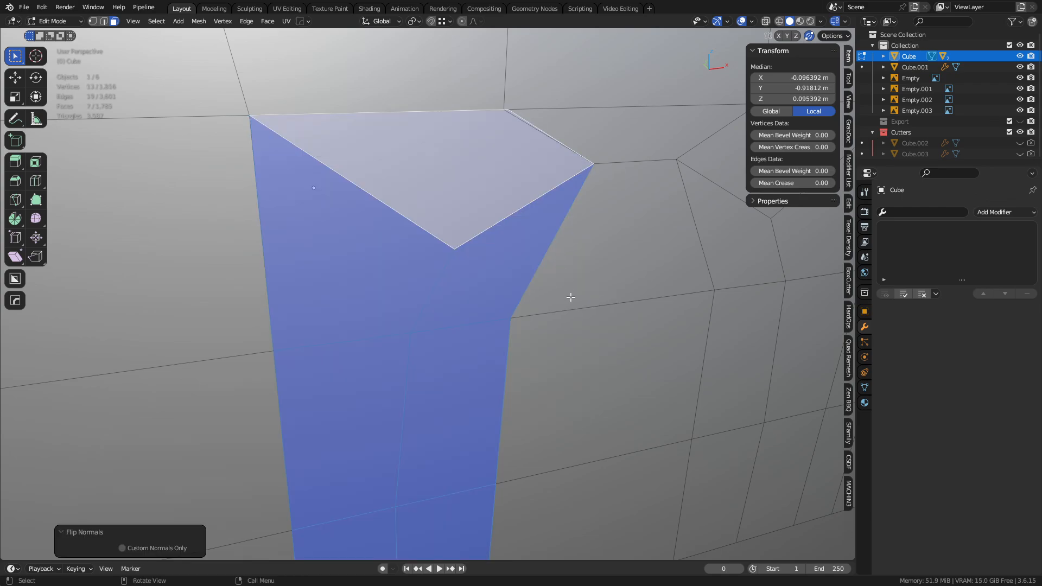
- Move the loose vertex above the arch's left shoulder by -0.00137 m in X, merging it with the adjacent wall vertex
key(Tab)
click(553, 336)
scroll(553, 337, down, 6)
alt+middle_drag(519, 328, 459, 312)
scroll(458, 311, up, 4)
click(420, 237)
key(Tab)
shift+middle_drag(464, 215, 456, 236)
key(1)
click(376, 192)
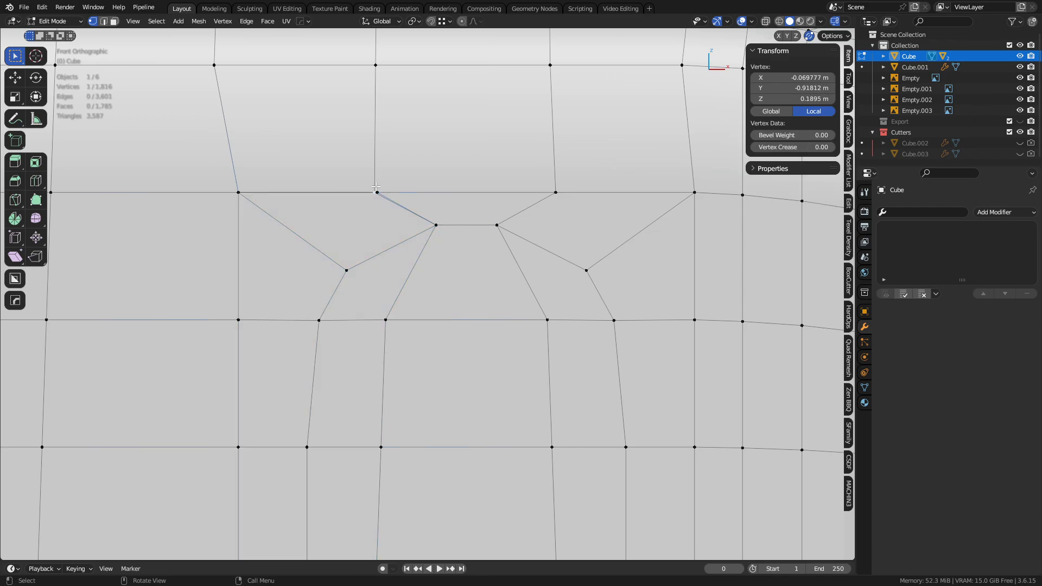
key(g)
key(x)
click(376, 188)
shift+middle_drag(546, 222, 505, 227)
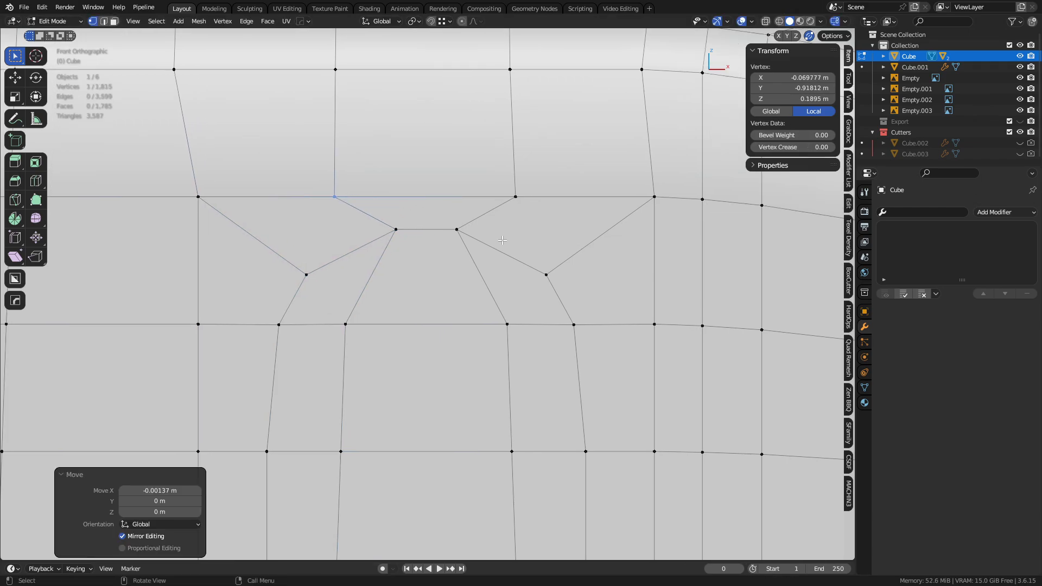
- Select all nine faces inside the arch and recess them with an Inset of 0 m thickness and -0.05317 m depth
key(3)
click(343, 304)
scroll(387, 218, down, 4)
ctrl+shift+click(463, 361)
middle_drag(463, 361, 408, 424)
scroll(408, 423, up, 2)
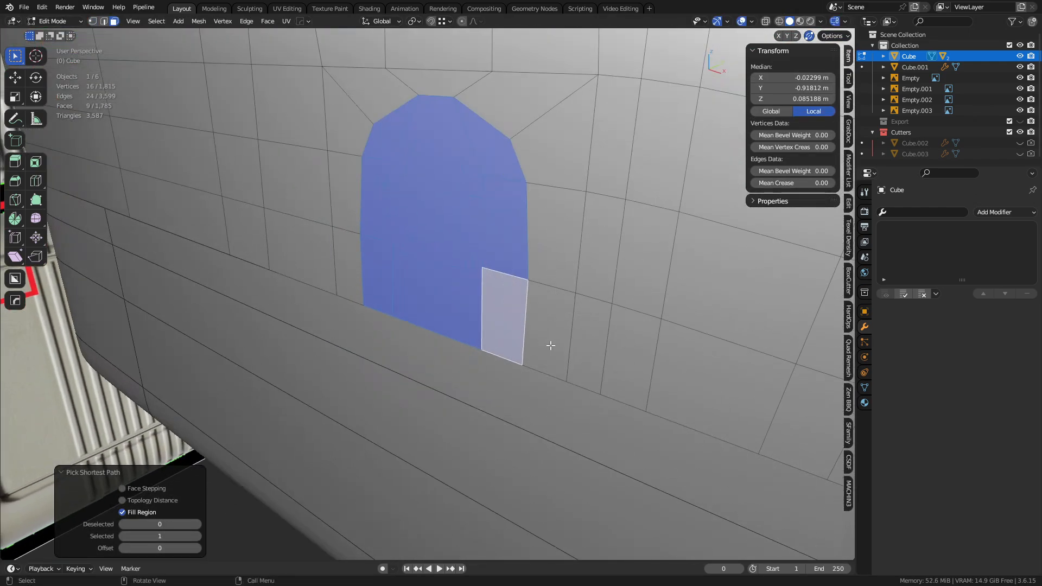
shift+middle_drag(644, 356, 605, 399)
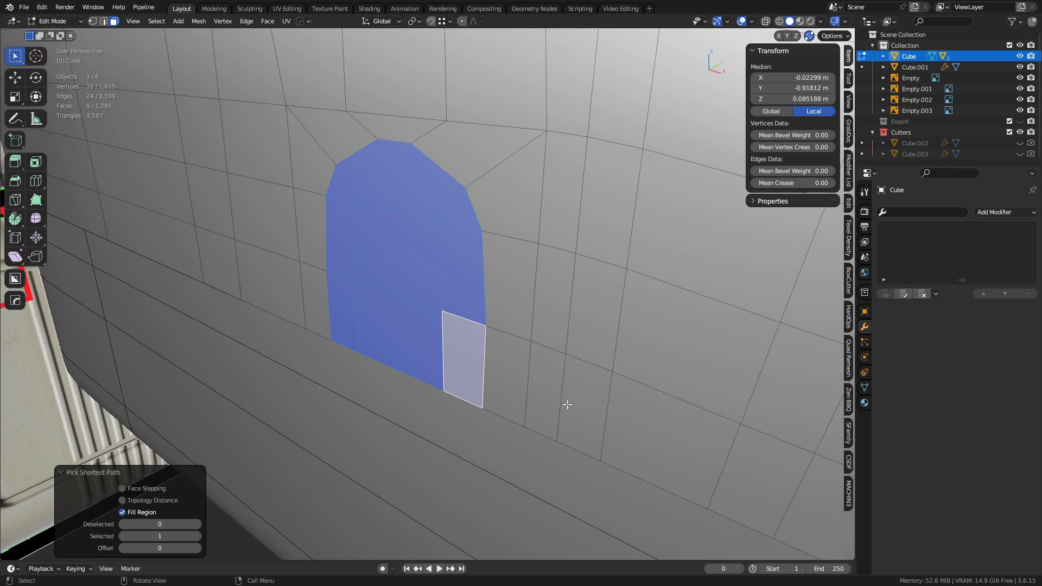
key(ctrl)
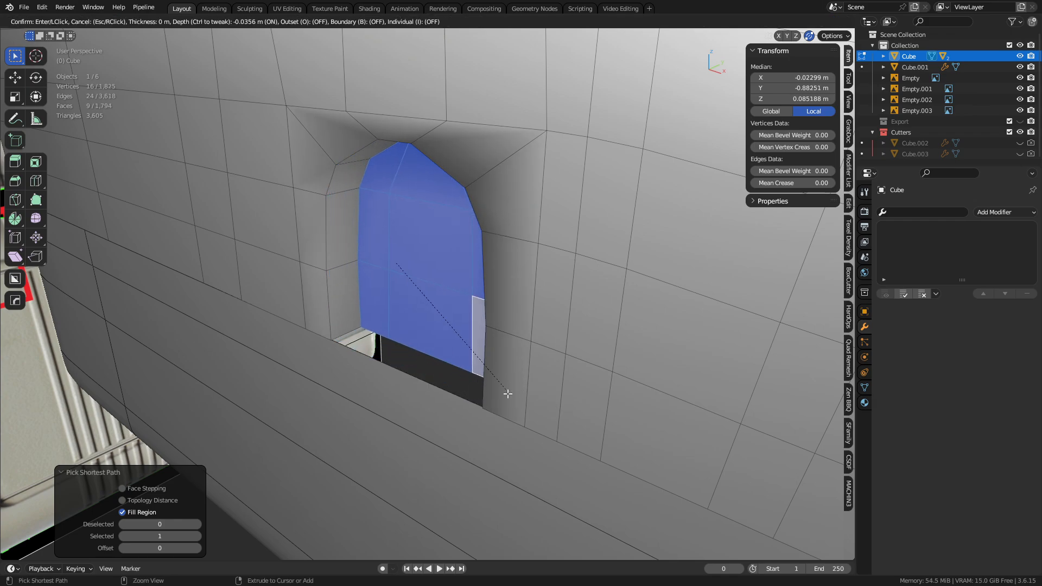
click(413, 367)
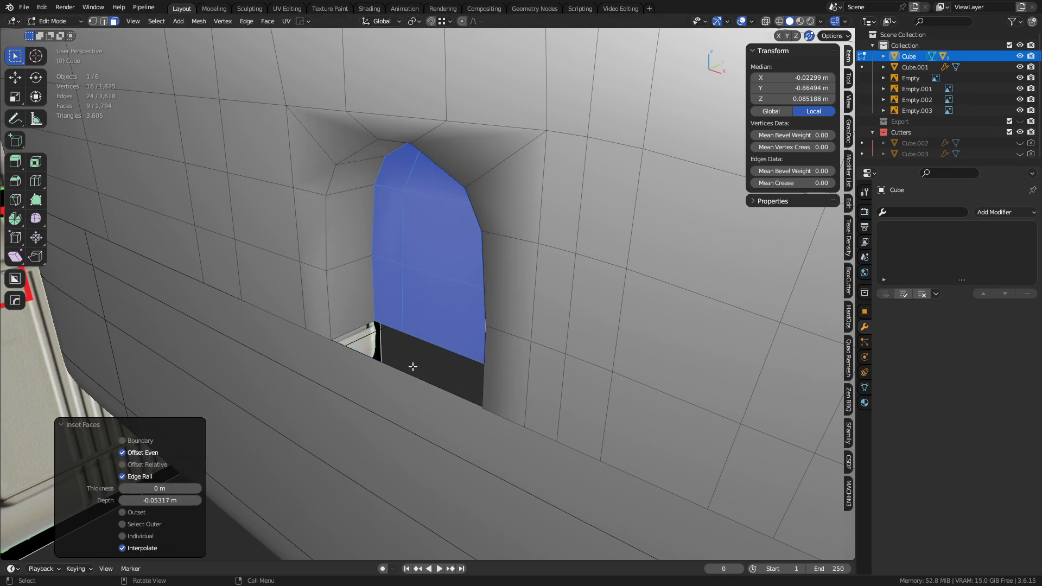
- Bevel the front and back edge borders of the arch recess's side walls with two segments
alt+click(342, 265)
key(2)
key(ctrl+b)
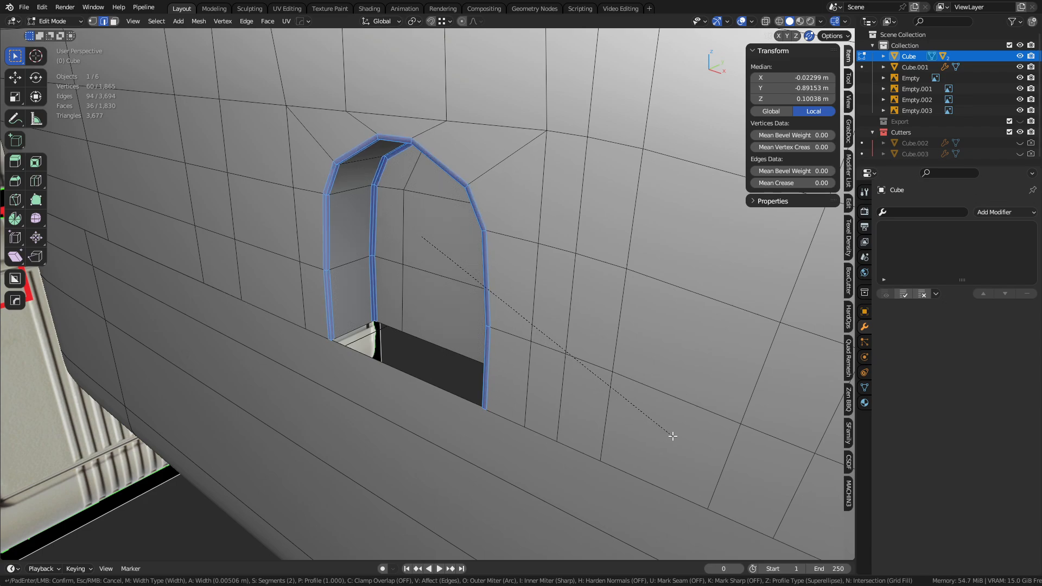
click(711, 456)
- Add level 2 subdivision to both the upper and the lower shell
key(Tab)
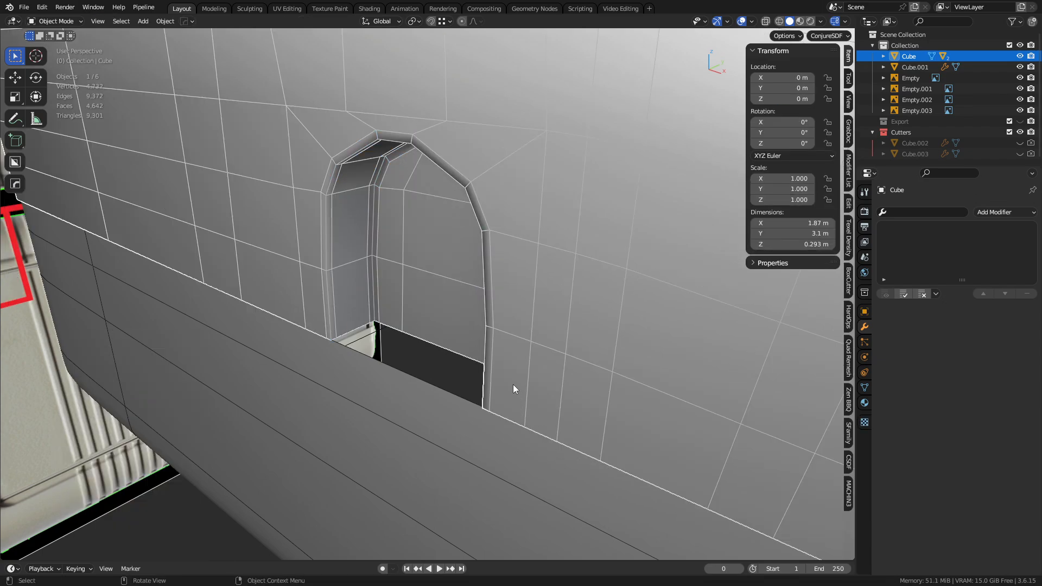
key(ctrl+2)
click(431, 434)
key(ctrl+2)
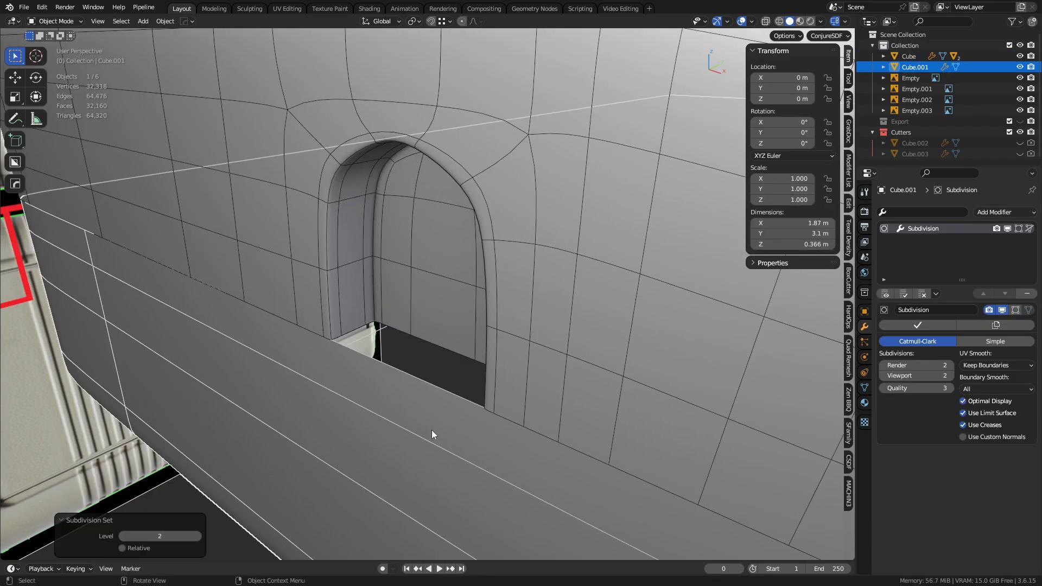
- Fill the lower shell's open rim with a face and inset it by 0.05648 m
key(ctrl+Tab)
click(474, 434)
key(alt+z)
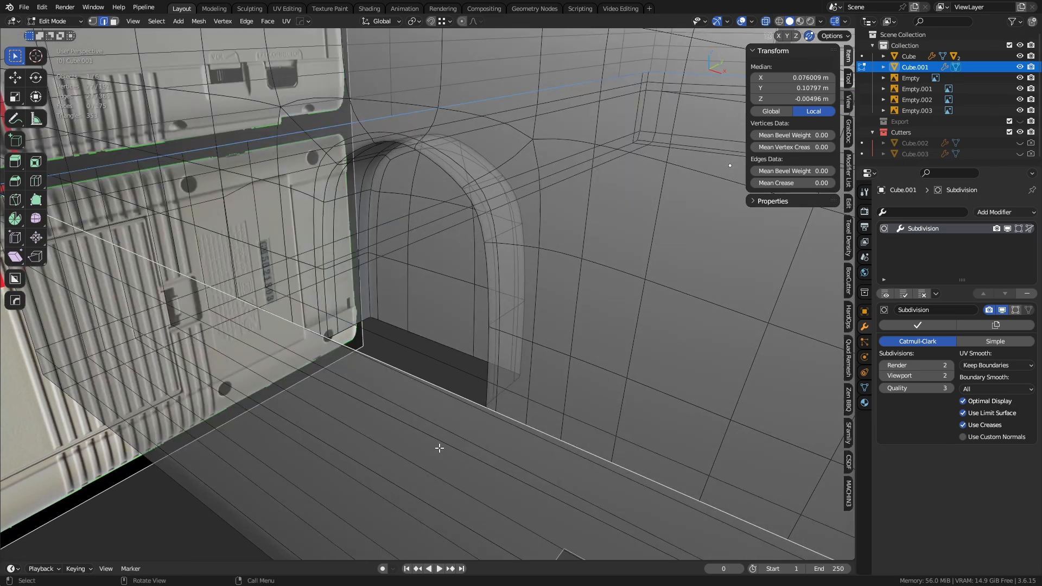
click(439, 448)
key(alt+z)
key(i)
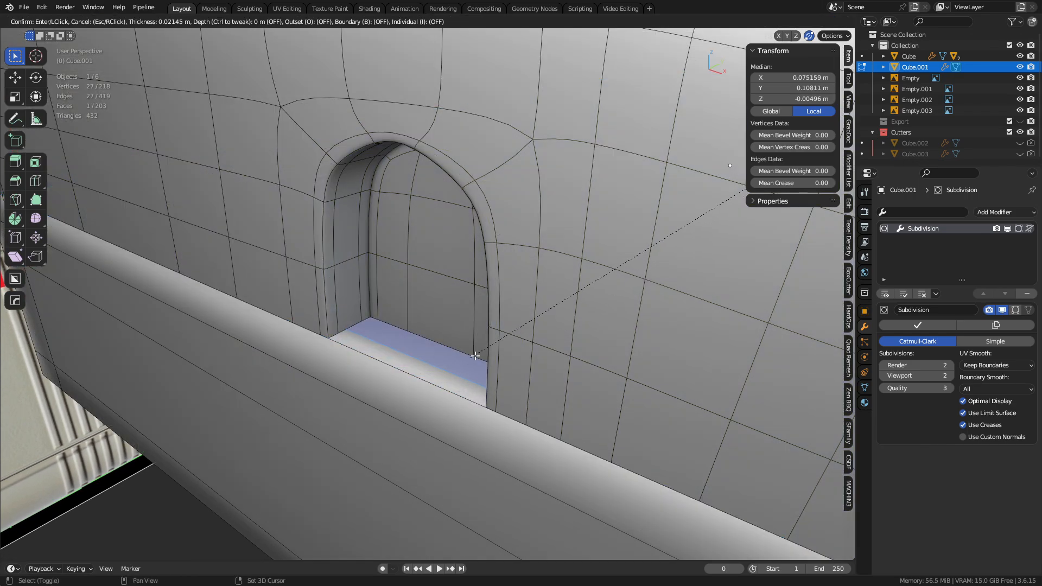
click(631, 272)
- Delete the inner face of the inset, leaving only a ledge around the lower shell's rim
key(z)
key(alt+z)
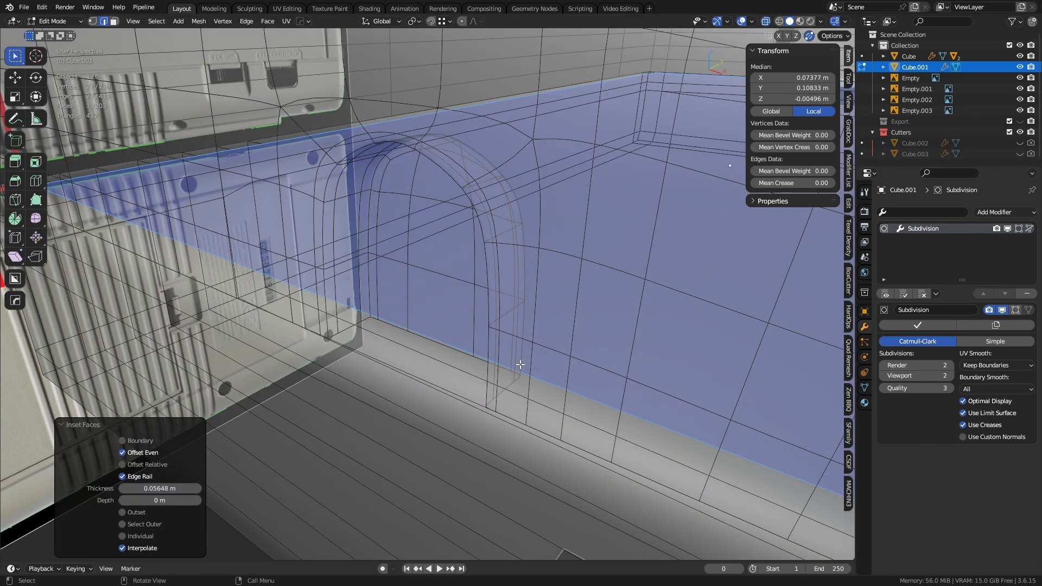
key(x)
click(521, 366)
key(ctrl+Tab)
click(474, 365)
key(alt+z)
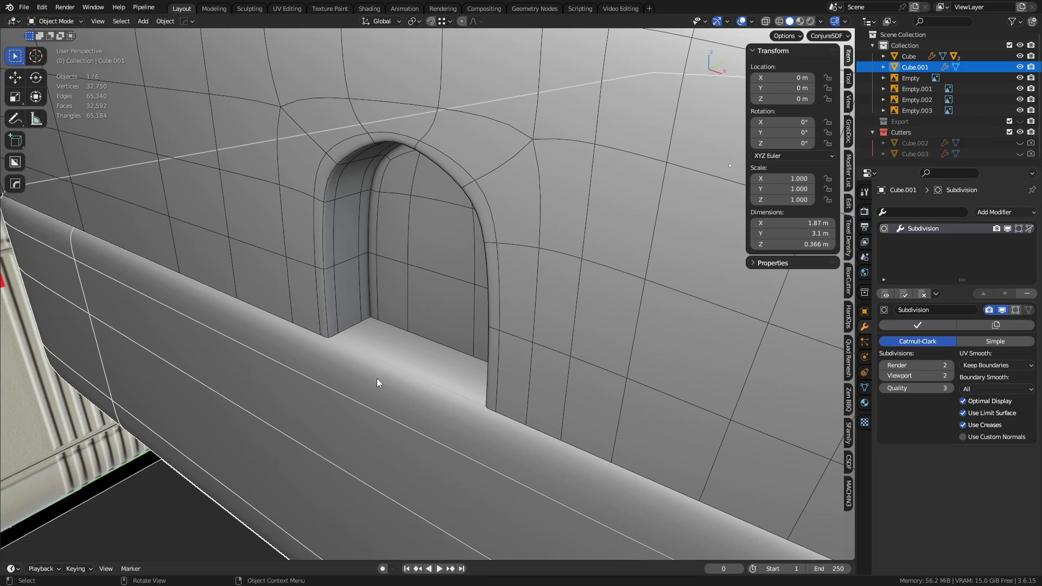
key(Tab)
key(alt+z)
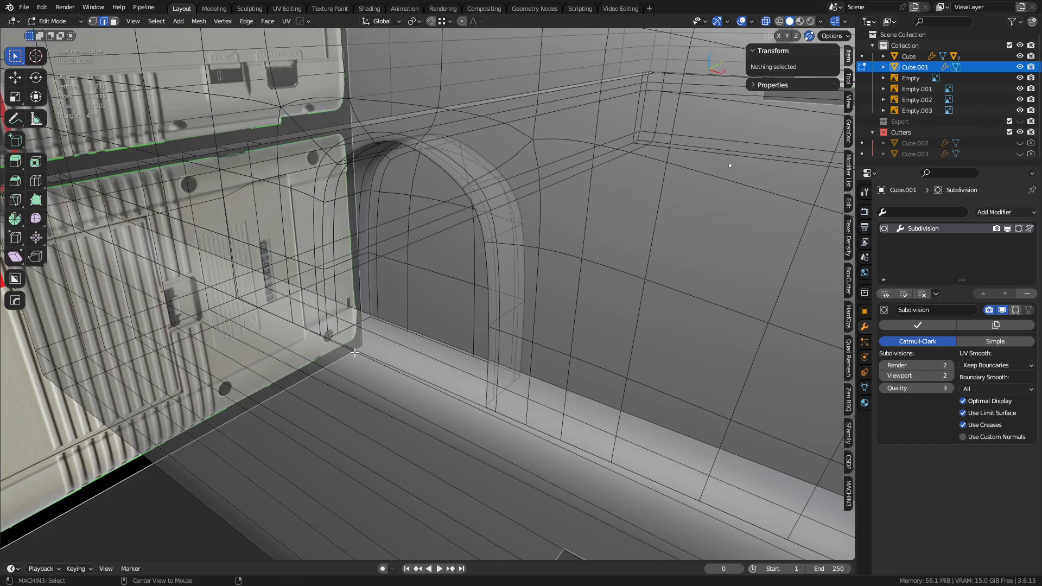
alt+click(354, 353)
key(alt+z)
shift+middle_drag(347, 349, 373, 348)
key(3)
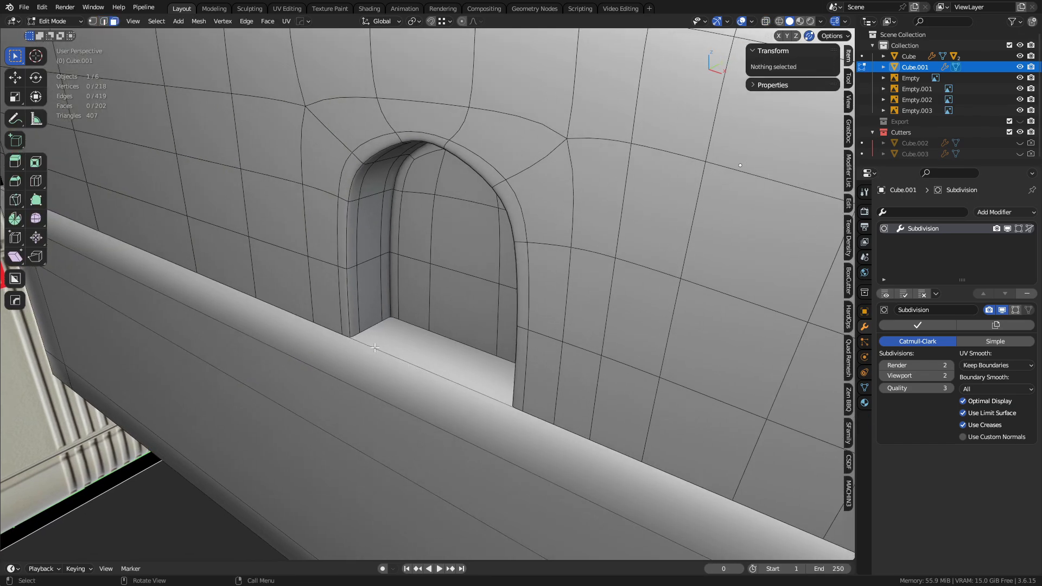
key(alt+z)
alt+click(365, 332)
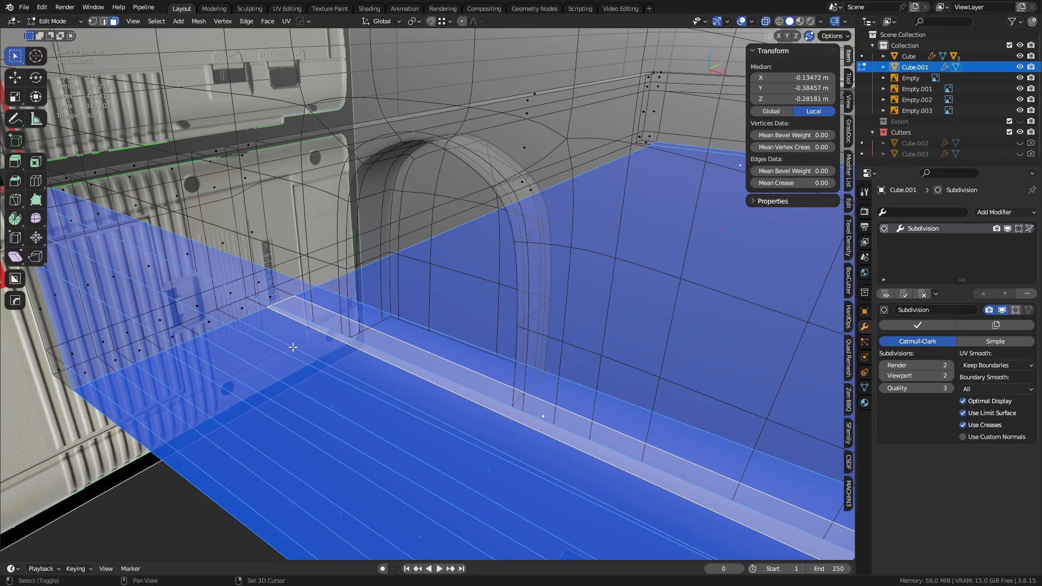
middle_drag(293, 348, 341, 349)
key(alt+z)
key(Tab)
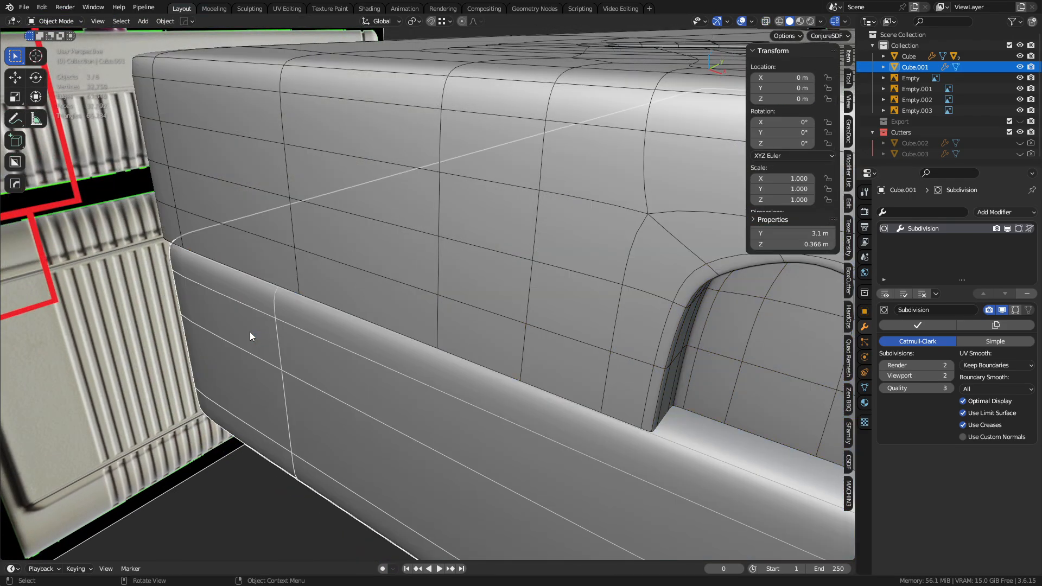
- Isolate the lower shell, bevel its outer rim edge loop by 0.0212 m with two segments, and show all objects again
key(KP_Divide)
key(ctrl+Tab)
click(316, 334)
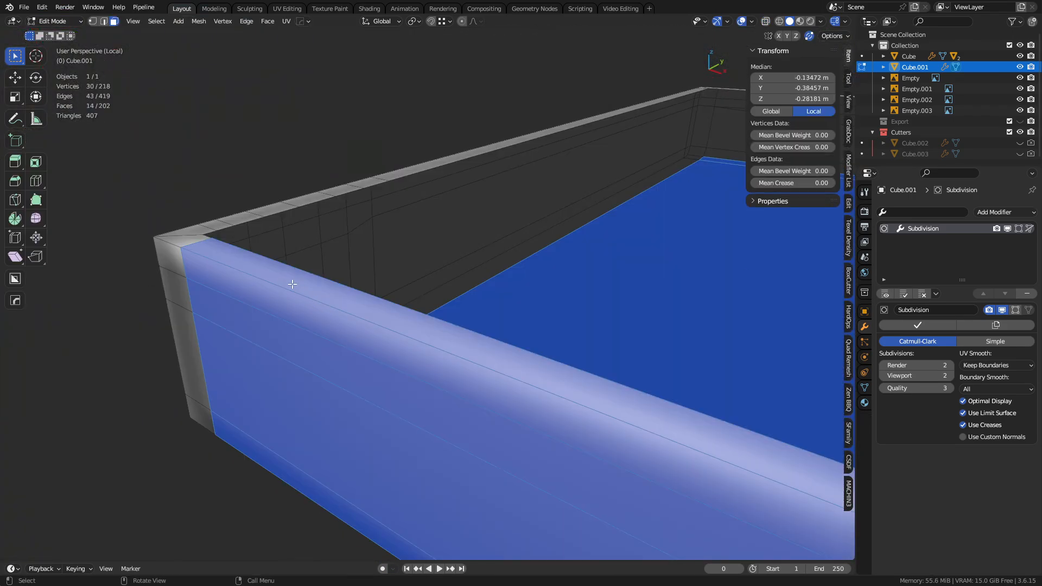
alt+click(196, 244)
shift+middle_drag(494, 412, 438, 385)
key(2)
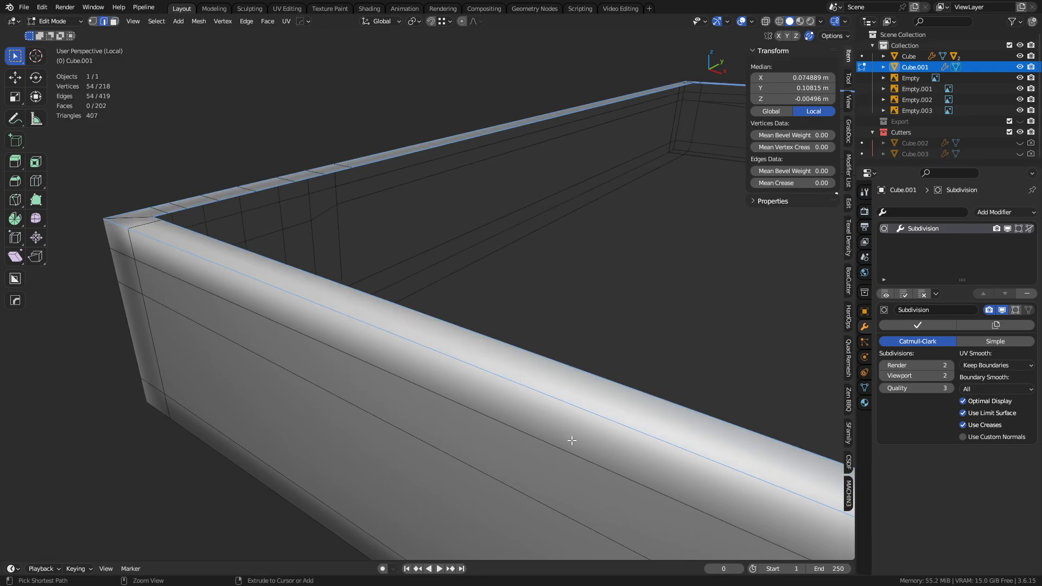
click(480, 508)
key(ctrl+Tab)
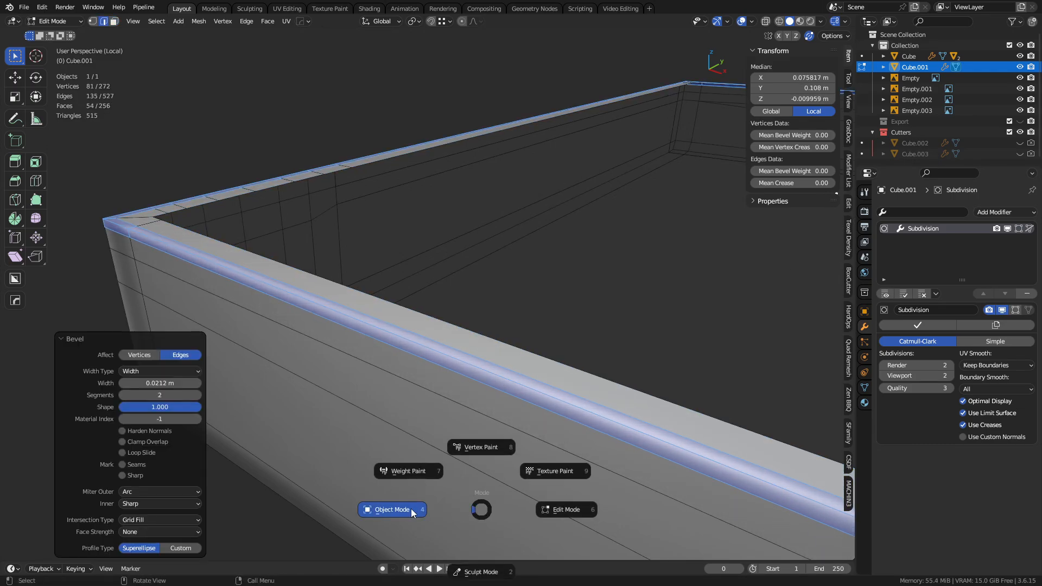
click(411, 509)
key(KP_Divide)
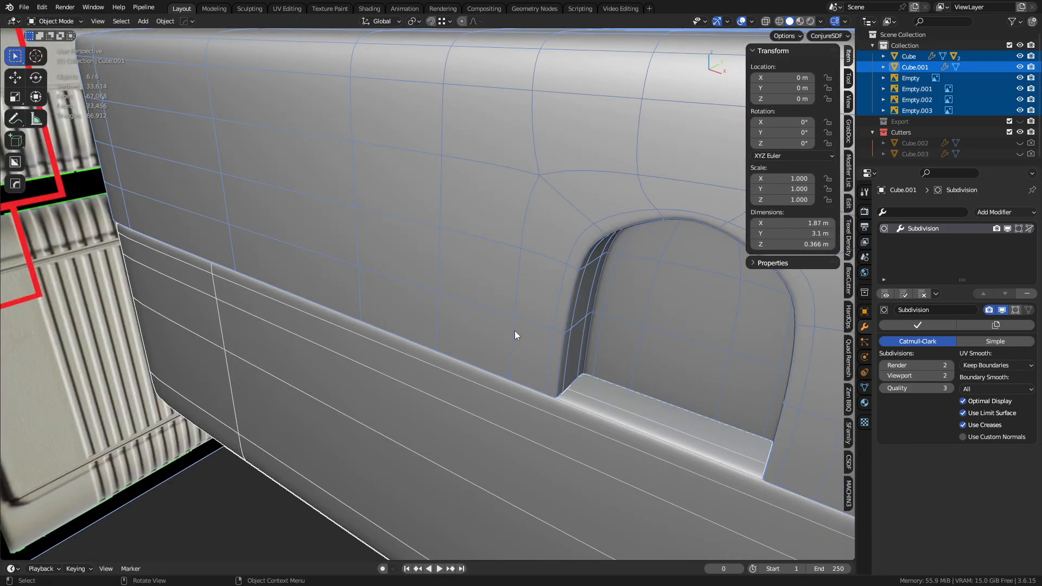
- Examine the upper shell's arch recess and its seam with the lower shell from below and from outside
click(515, 331)
key(ctrl+Tab)
click(576, 333)
middle_drag(584, 373, 502, 298)
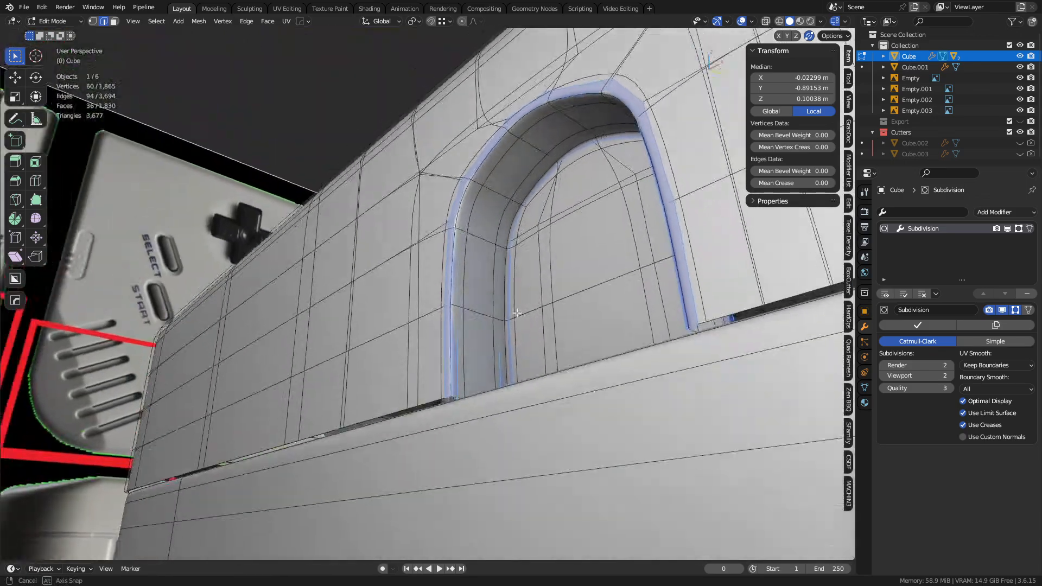
key(alt+z)
middle_drag(494, 380, 473, 396)
click(473, 394)
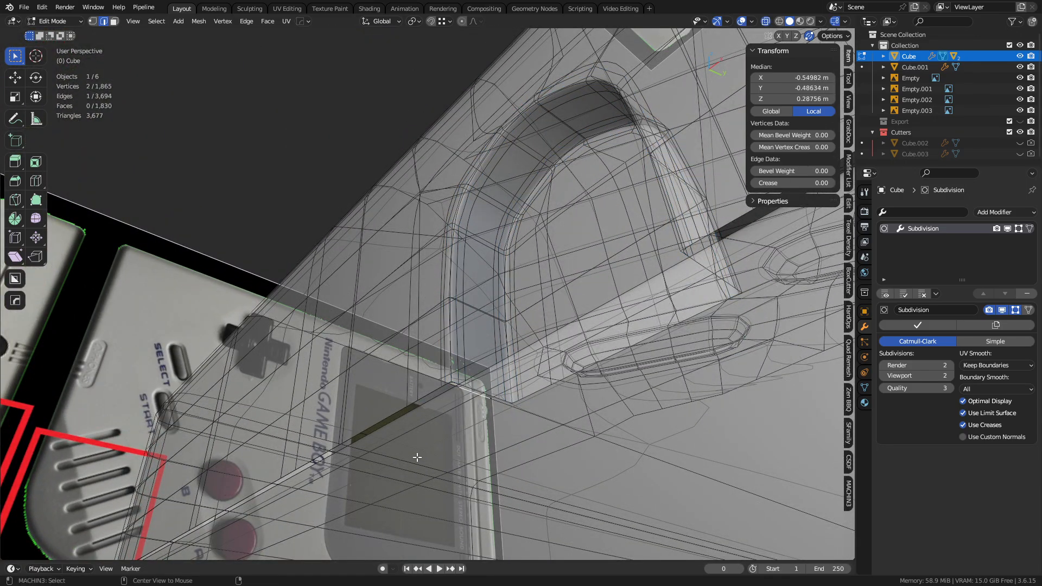
key(alt+z)
key(ctrl+Tab)
click(431, 351)
key(a)
key(a)
middle_drag(433, 205, 496, 404)
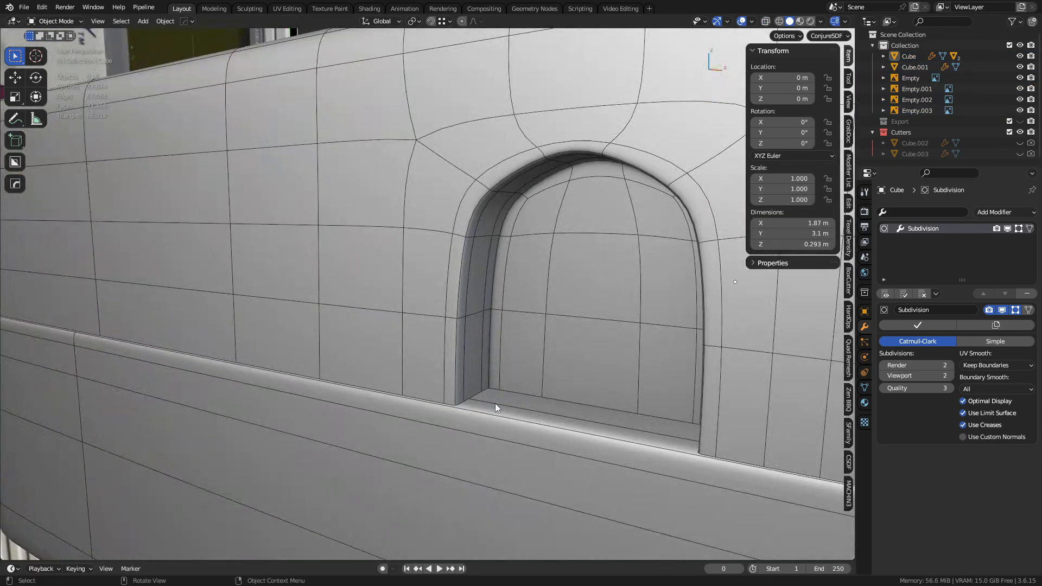
middle_drag(528, 251, 567, 384)
scroll(493, 374, down, 3)
scroll(490, 376, up, 1)
- Select the three upper-shell border edges along the seam left of the arch and extrude them inward about 0.0495 m along Y
key(Tab)
key(alt+z)
key(alt+z)
middle_drag(479, 387, 472, 380)
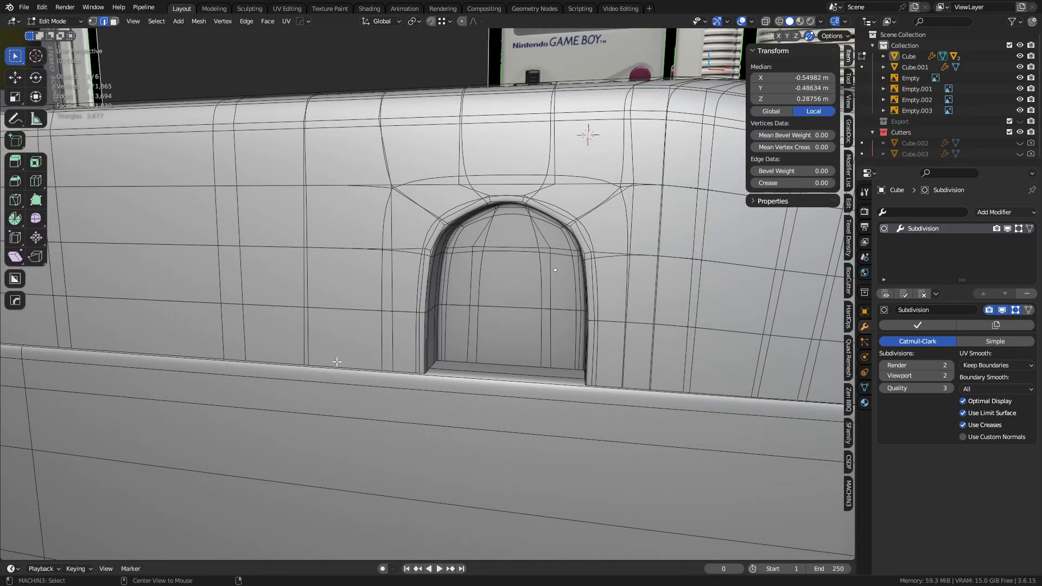
alt+middle_click(332, 363)
middle_drag(379, 321, 587, 427)
key(alt+z)
click(587, 426)
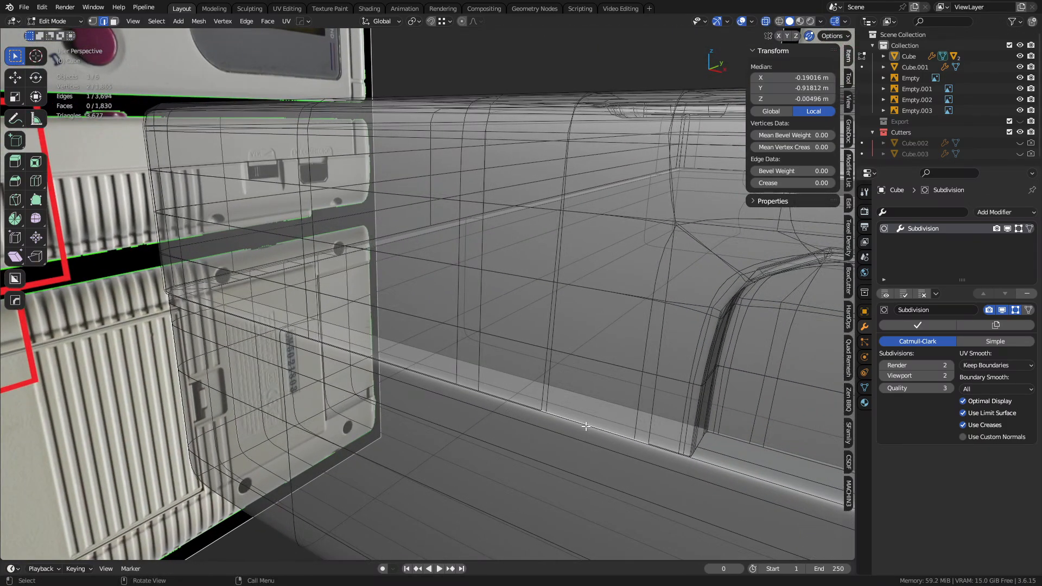
ctrl+click(294, 337)
key(alt+z)
mouse_move(465, 395)
middle_down()
mouse_move(477, 423)
mouse_move(391, 390)
mouse_move(417, 347)
middle_up()
key(c)
right_click(161, 324)
middle_drag(589, 380, 477, 396)
key(e)
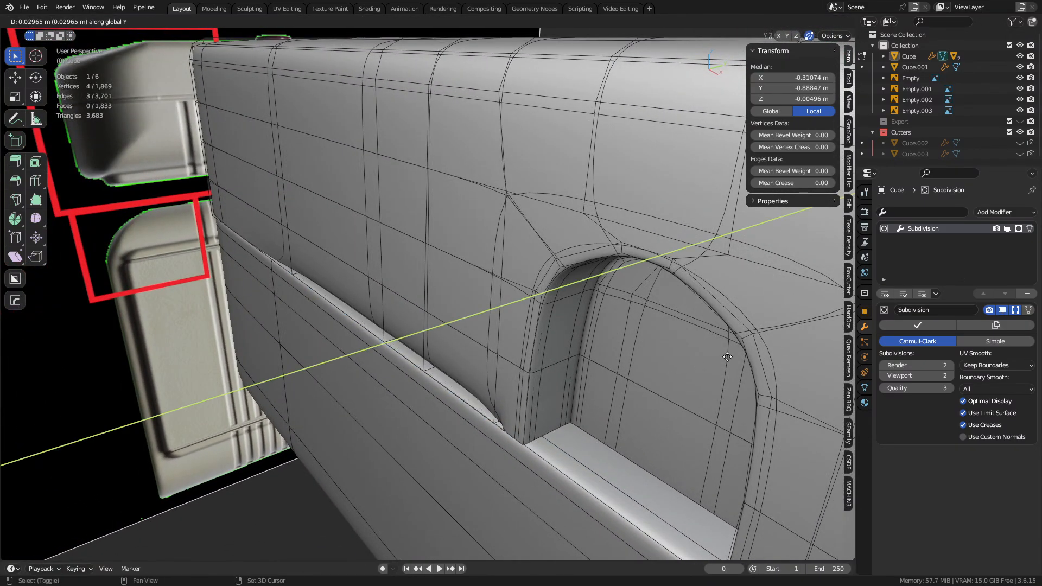
click(32, 322)
- Isolate the upper shell and bevel the bottom corner edges left of the arch by 0.0214 m with two segments
key(KP_Divide)
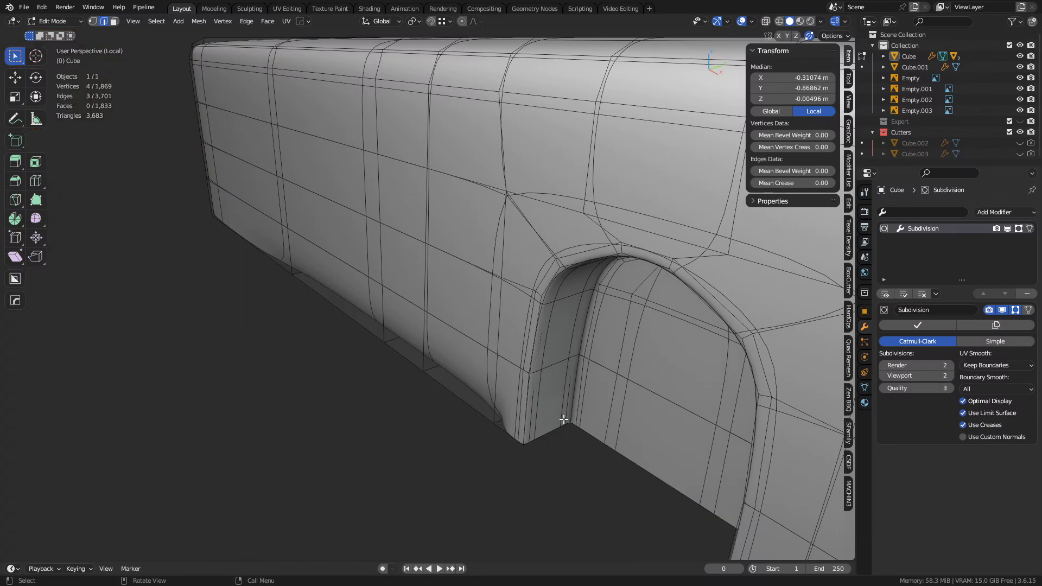
middle_drag(565, 421, 557, 256)
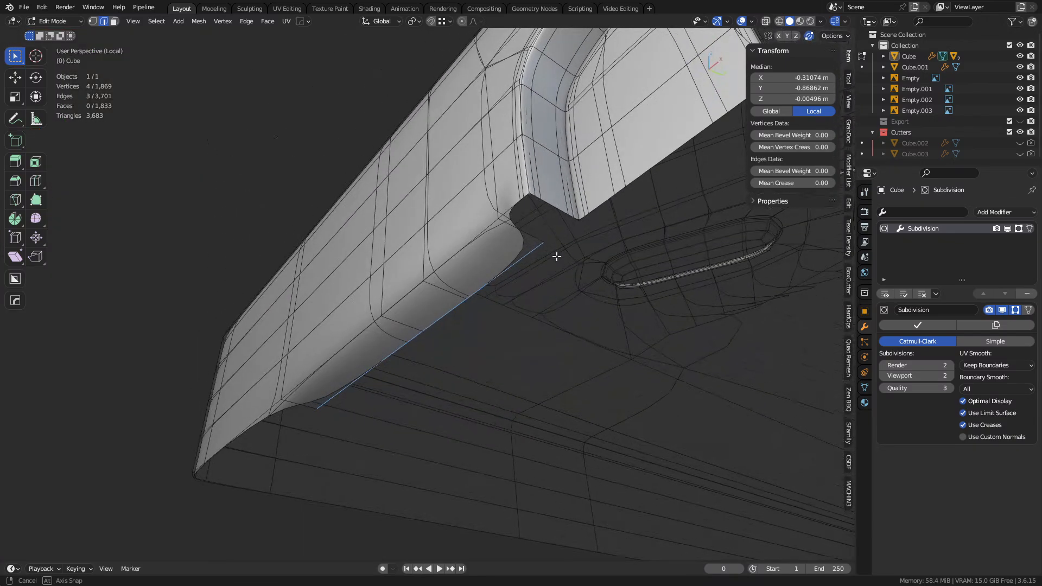
ctrl+click(335, 342)
key(ctrl+b)
click(716, 391)
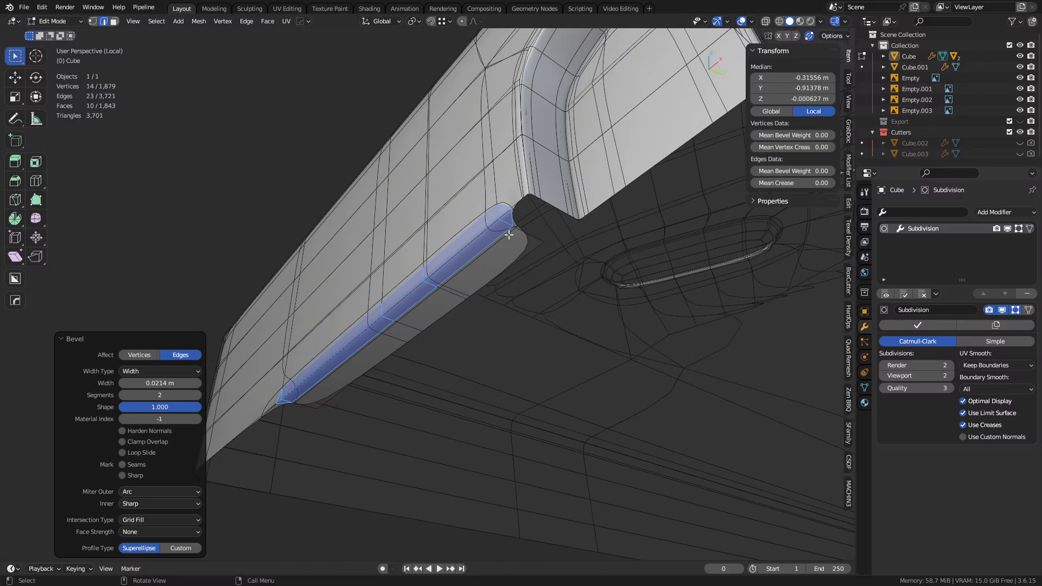
- Undo the last bevel and the inward extrusion of the upper shell's seam edges, then leave the isolated view and deselect everything
key(ctrl+z)
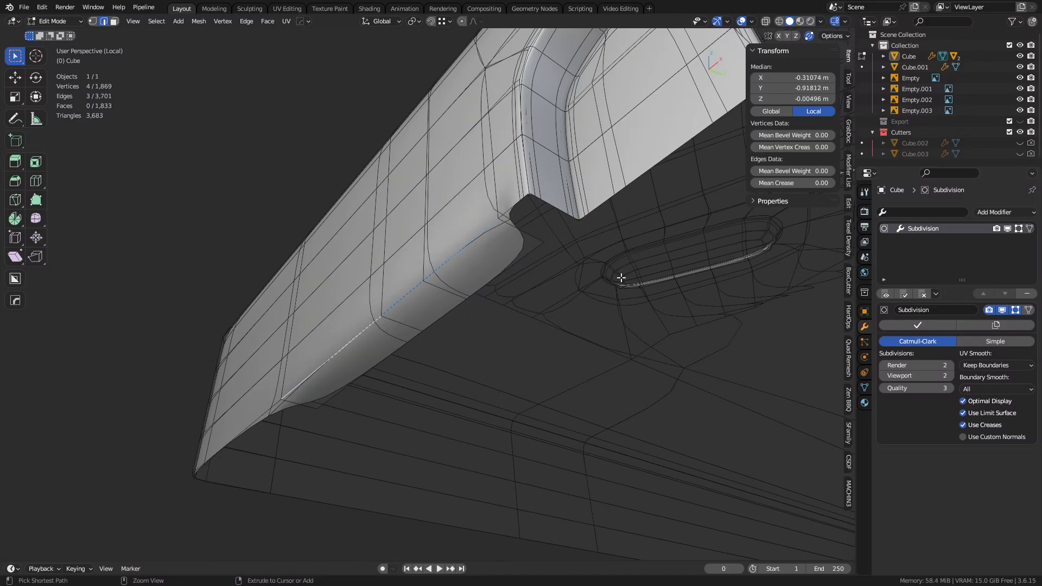
key(ctrl+z)
key(ctrl+Tab)
key(ctrl+z)
key(ctrl+Tab)
click(539, 301)
key(a)
key(a)
key(slash)
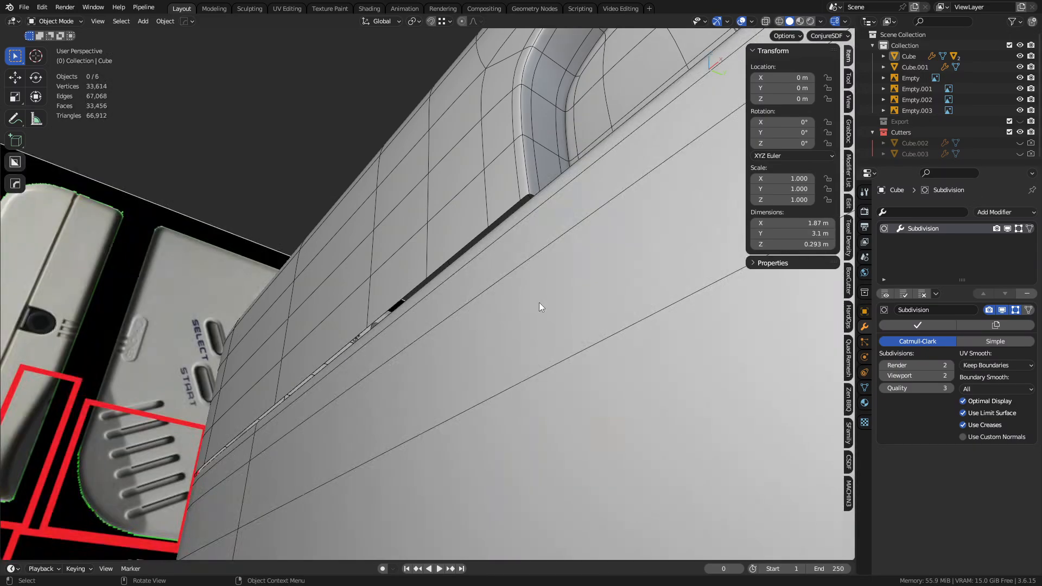
scroll(539, 301, down, 3)
key(a)
key(a)
middle_drag(539, 301, 407, 361)
click(483, 316)
key(shift+w)
key(alt+a)
click(407, 360)
key(ctrl+Tab)
click(492, 360)
middle_drag(490, 399, 513, 323)
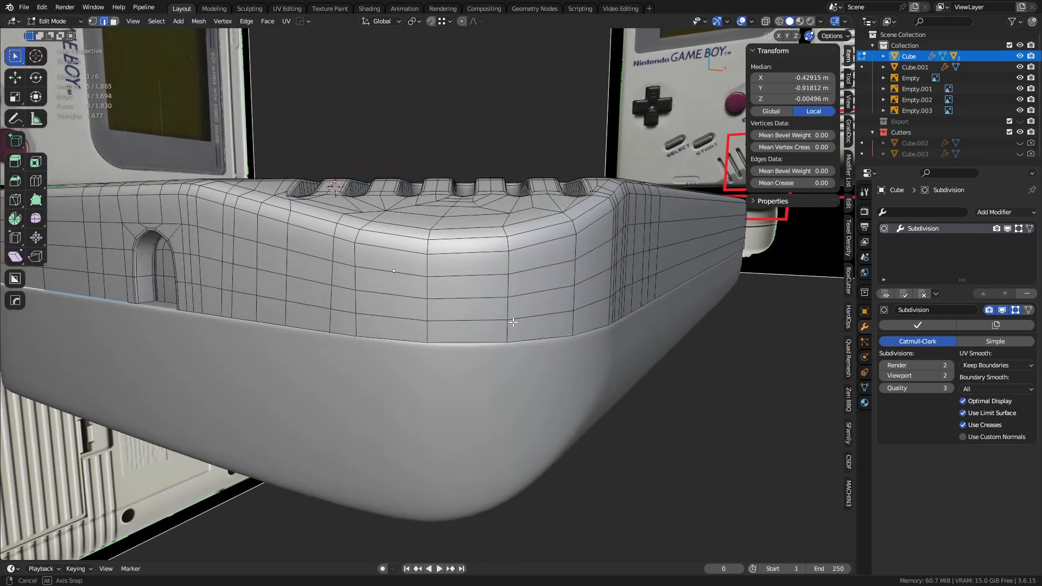
ctrl+click(610, 331)
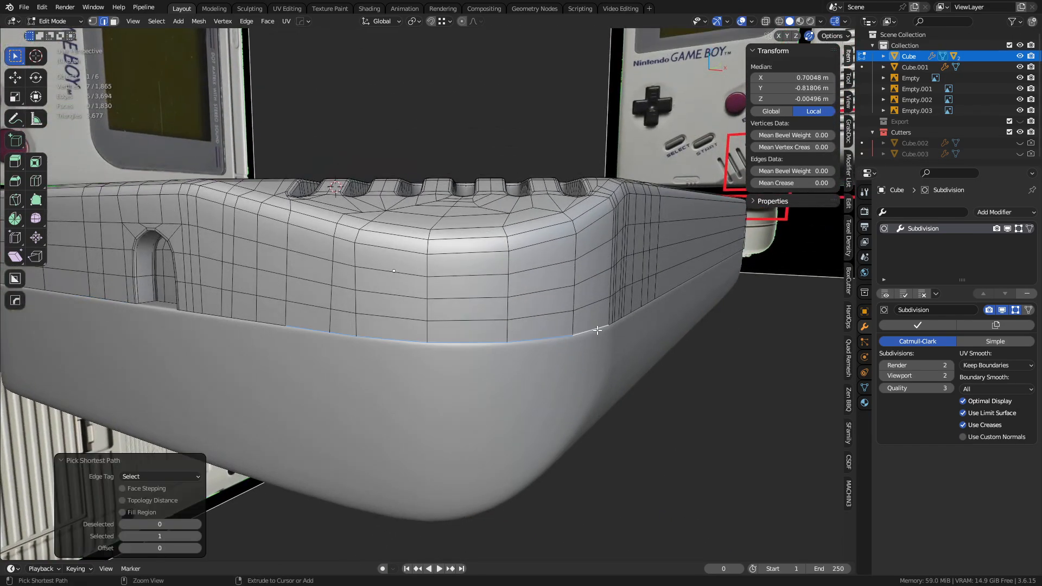
key(alt+a)
click(600, 299)
key(ctrl+Tab)
click(581, 304)
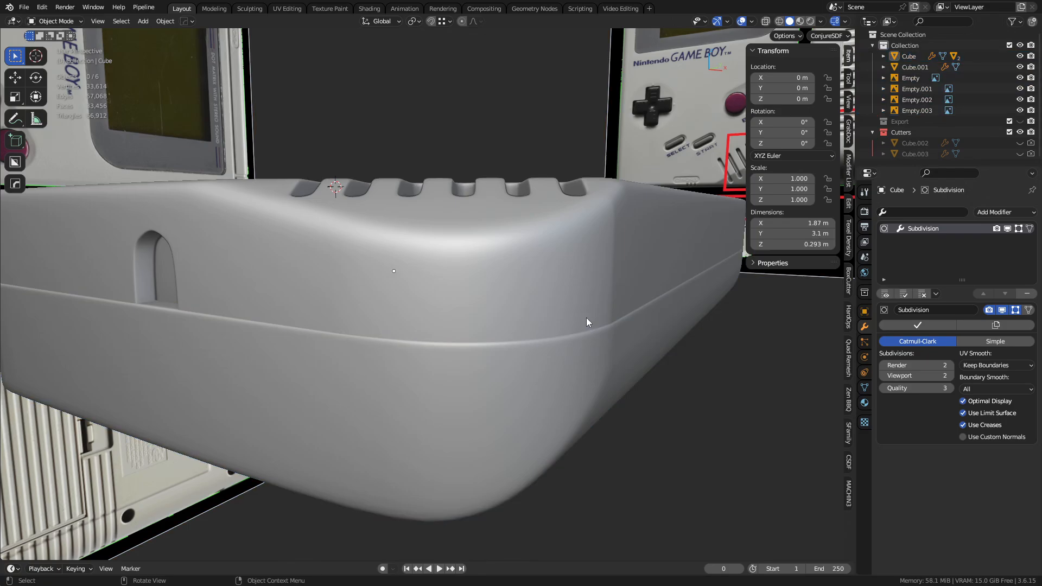
- Extrude the upper shell's seam edges right of the arch and around the corner inward, scaling by 0.883 and moving -0.0487 m X, 0.0333 m Y
key(Tab)
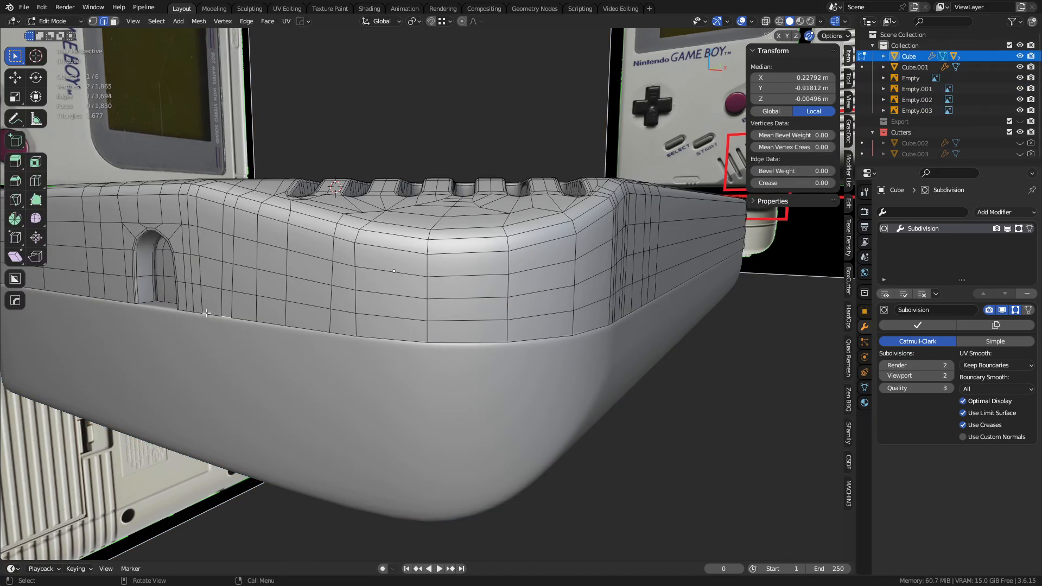
ctrl+click(592, 320)
middle_drag(591, 319, 575, 432)
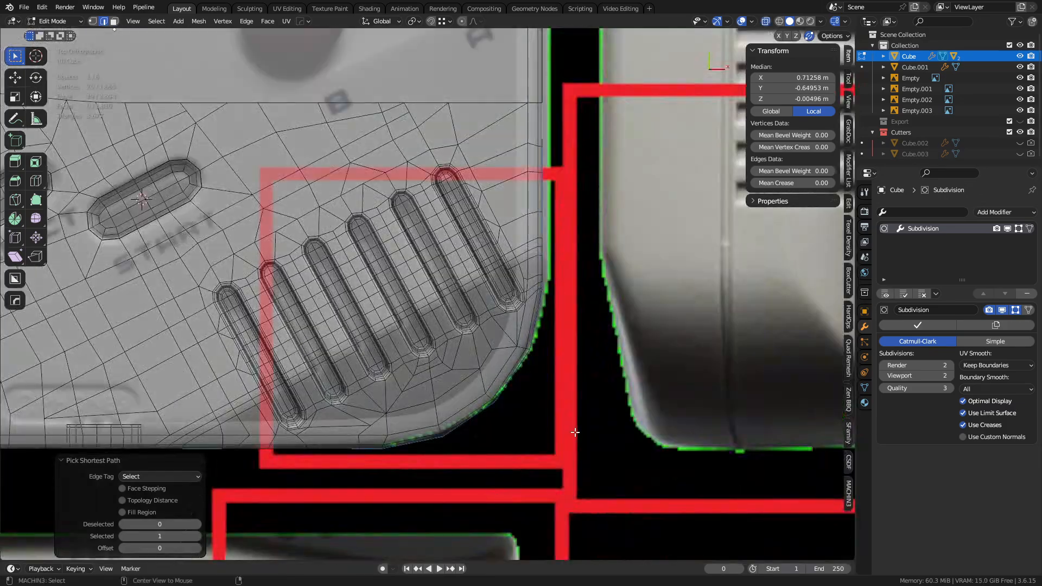
key(e)
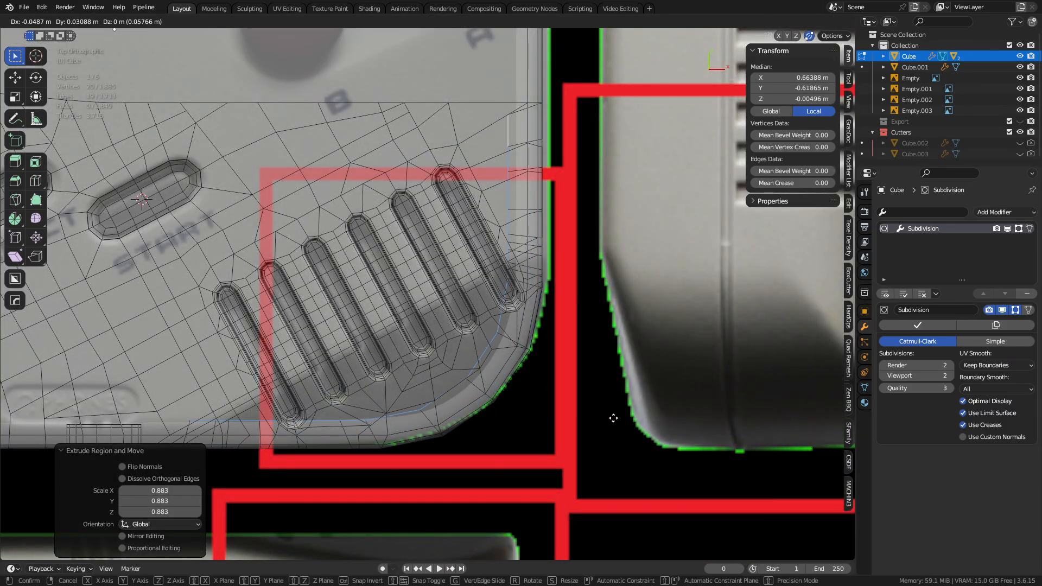
click(613, 418)
- Select the upper shell's outer seam edges from right of the arch around the corner and bevel them by about 0.018 m
middle_drag(612, 419, 358, 379)
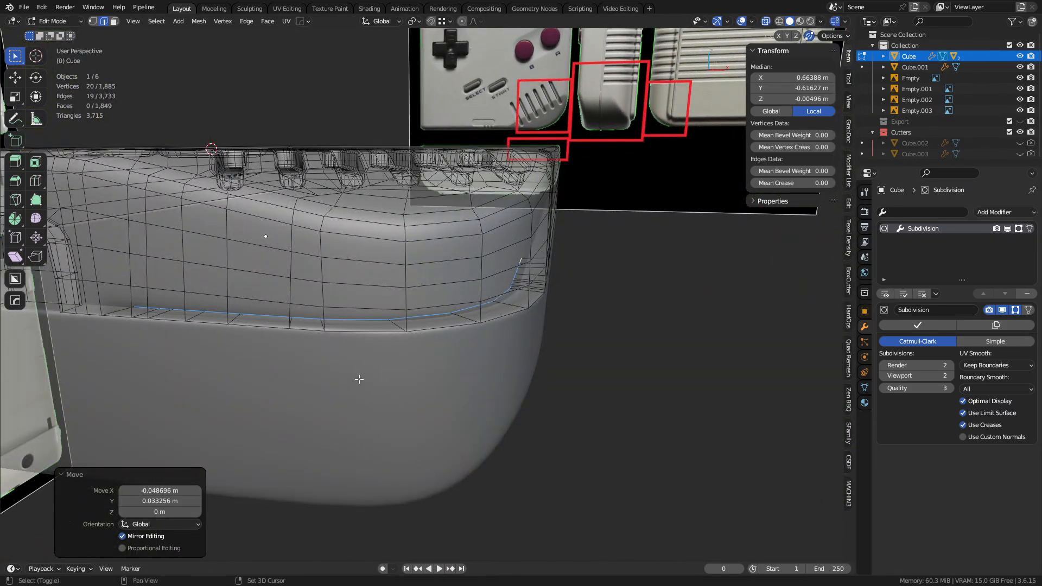
click(122, 316)
middle_drag(714, 305, 683, 353)
ctrl+click(473, 328)
key(alt+z)
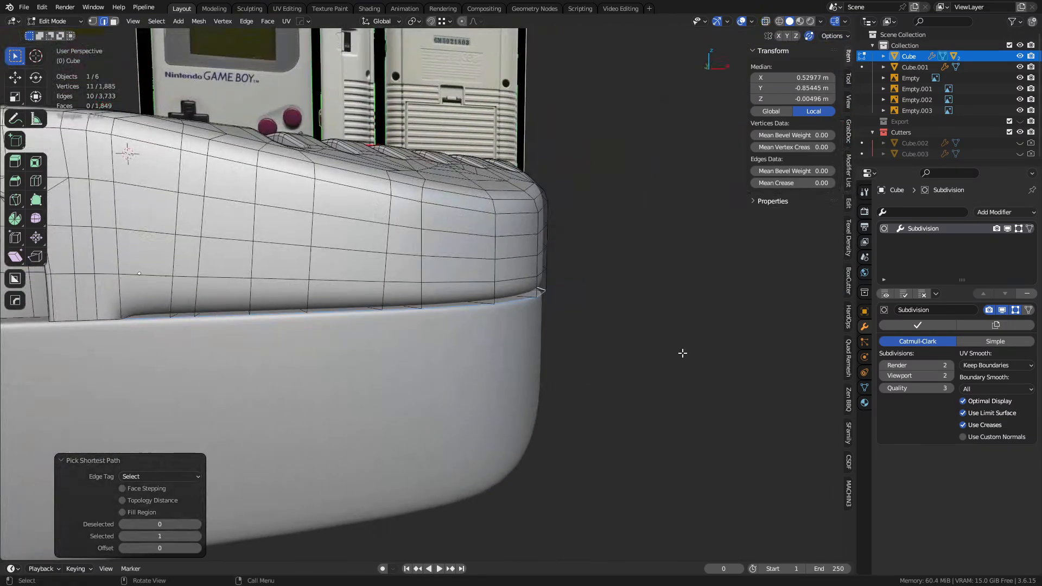
key(ctrl+b)
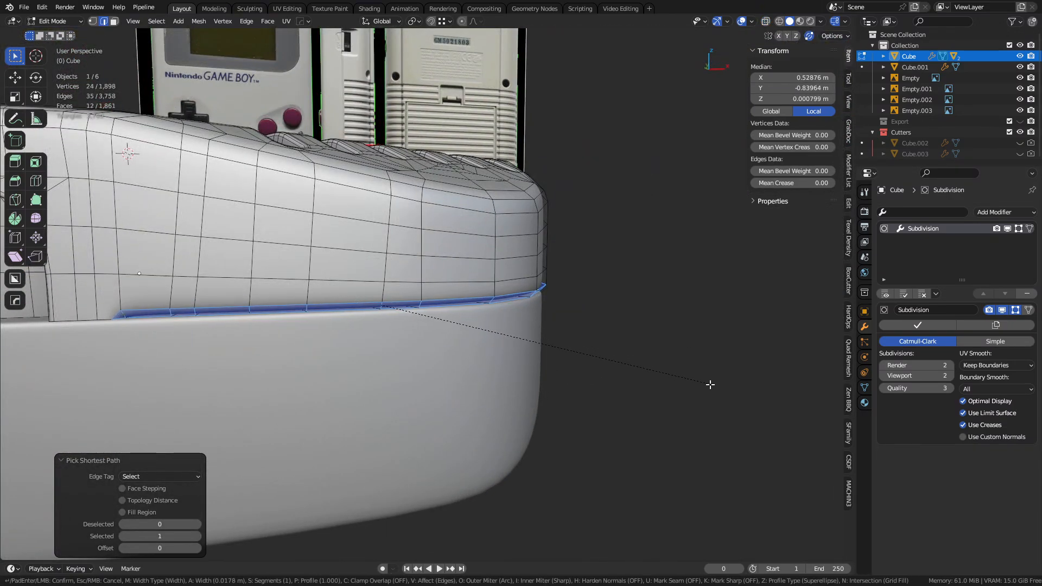
click(710, 384)
- Examine the bevelled seam between the two shells around the corner, with and without the upper shell's mesh shown
key(Tab)
click(543, 364)
middle_drag(543, 364, 543, 331)
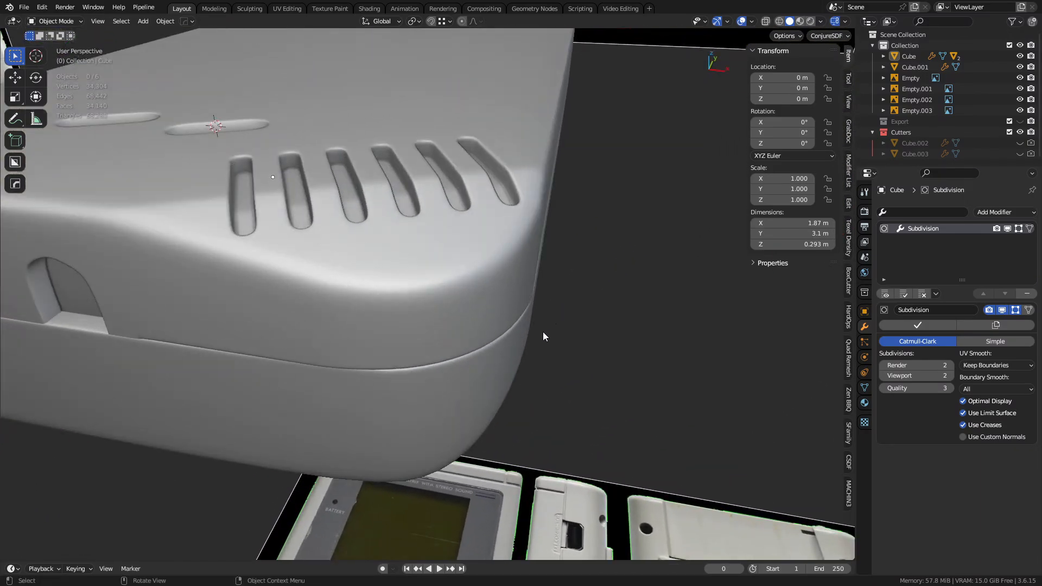
scroll(542, 331, up, 1)
shift+middle_drag(375, 402, 507, 348)
middle_drag(446, 326, 458, 317)
scroll(458, 317, up, 2)
click(430, 288)
key(ctrl+Tab)
click(474, 288)
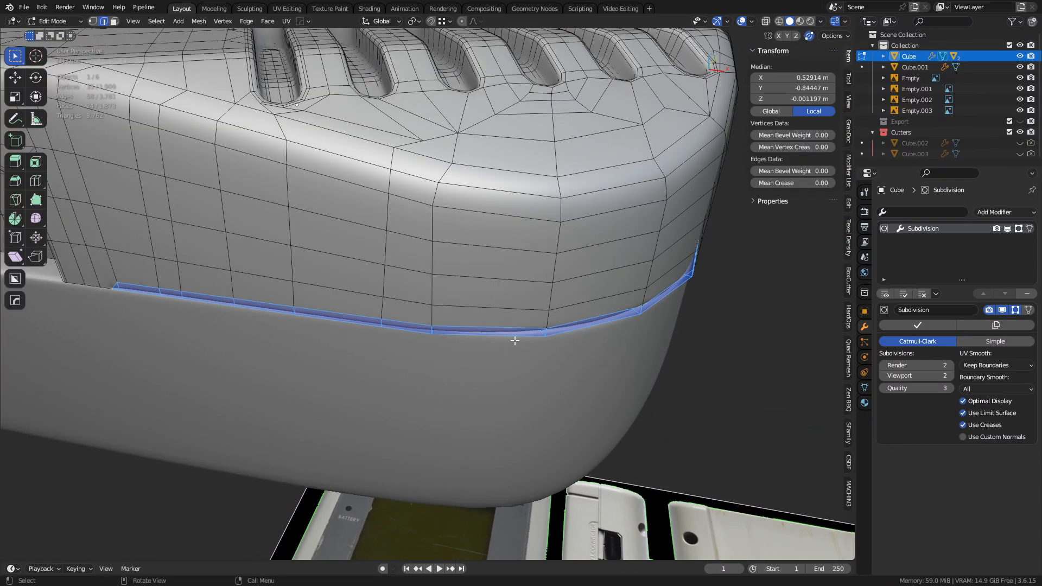
middle_drag(515, 341, 488, 363)
key(ctrl+Tab)
click(464, 364)
- Edit both shells together and knife a vertical cut down the lower shell's front beside the rounded corner and on across its underside
click(440, 379)
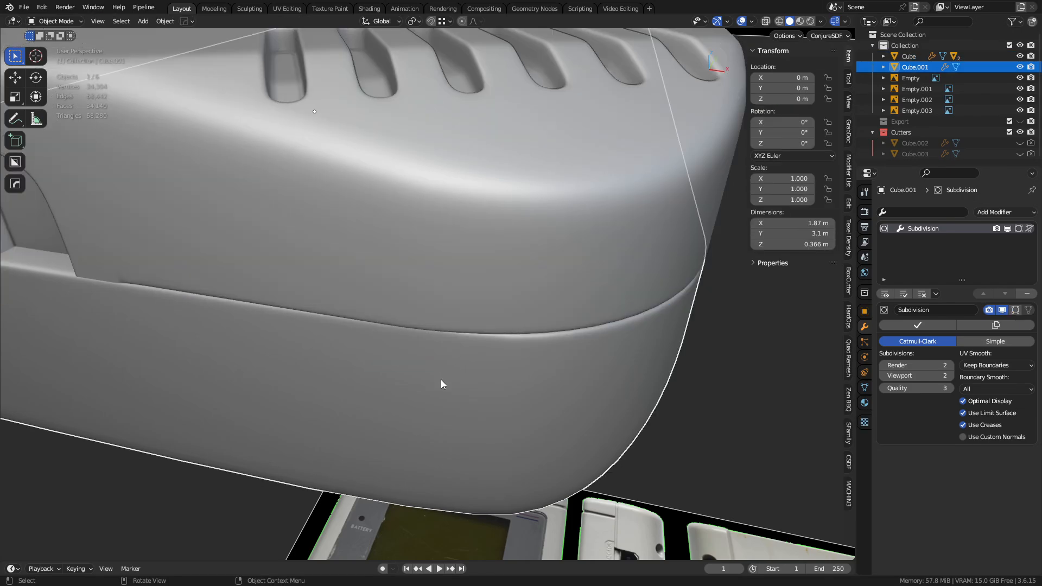
shift+click(431, 290)
key(Tab)
scroll(432, 363, up, 2)
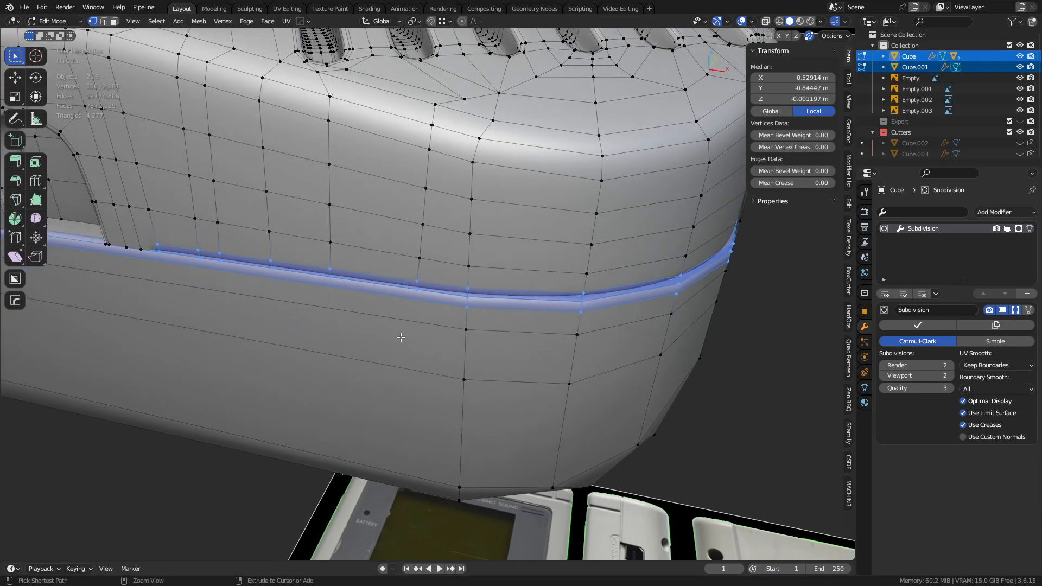
middle_drag(398, 338, 450, 287)
shift+middle_drag(410, 418, 470, 250)
key(alt+a)
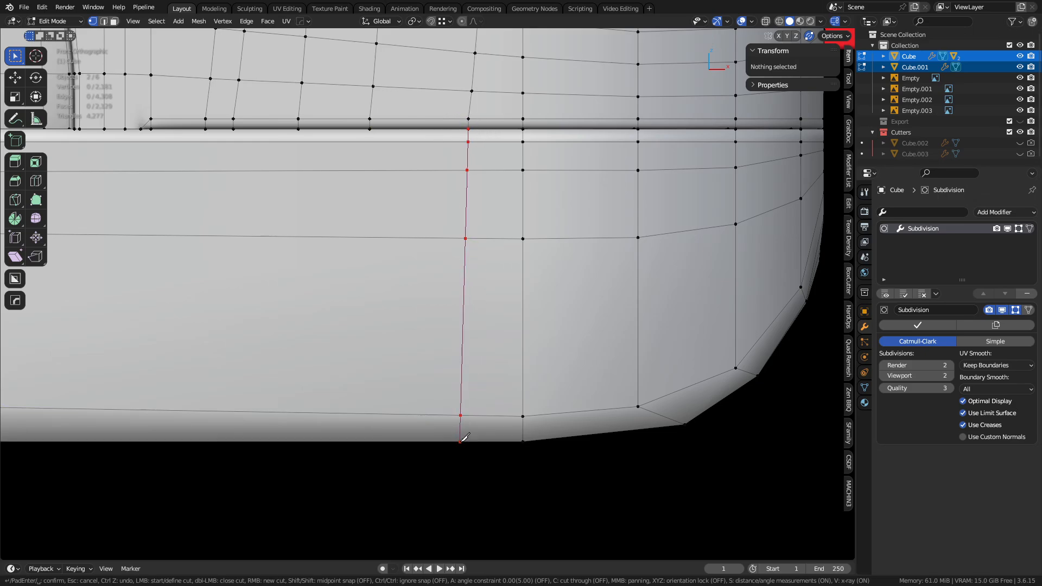
middle_drag(465, 438, 435, 417)
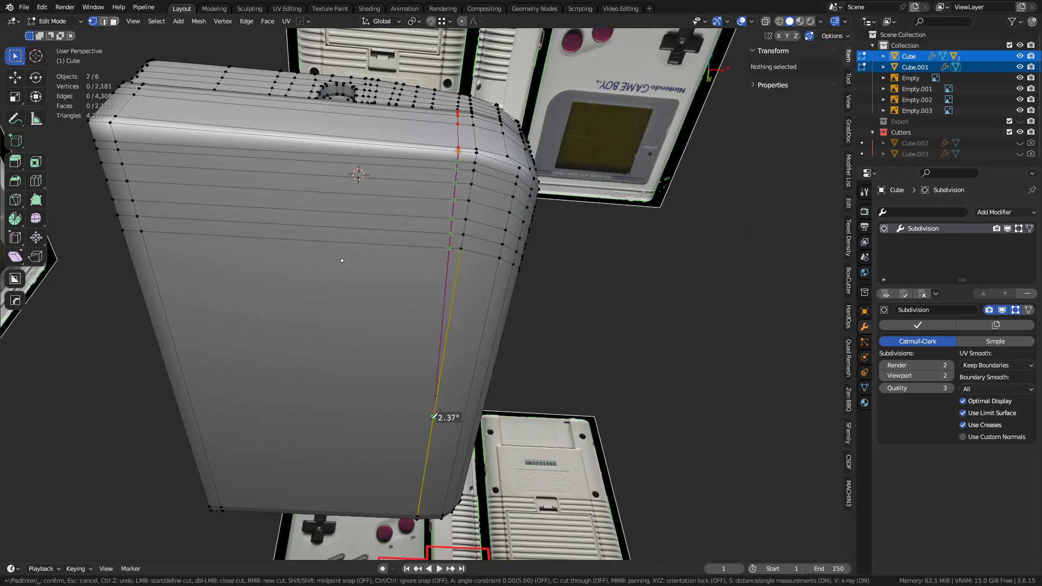
key(space)
middle_drag(543, 76, 553, 168)
key(ctrl+Tab)
click(497, 169)
- Examine how the smoothed lower shell's seam edge follows the upper shell around the corner
scroll(543, 277, up, 2)
shift+middle_drag(529, 87, 534, 402)
key(a)
key(a)
scroll(543, 277, up, 2)
key(shift+z)
key(shift+z)
key(ctrl+Tab)
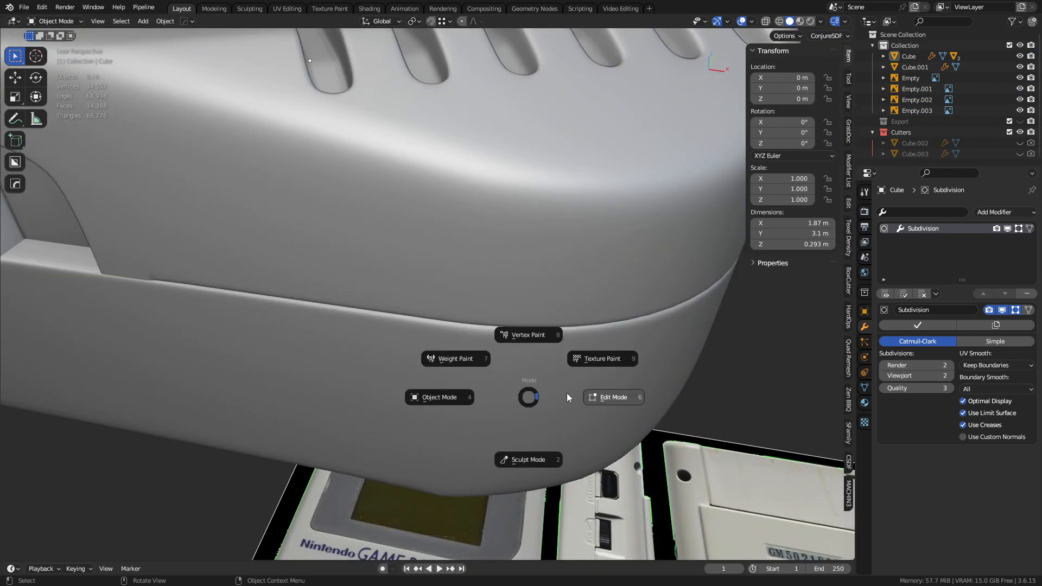
click(566, 393)
- Edit the lower shell with the upper shell's wireframe shown and add a vertical loop cut between the corner and the arch, slid by 0.842
middle_drag(465, 391, 551, 376)
key(ctrl+Tab)
click(376, 373)
click(376, 369)
key(Tab)
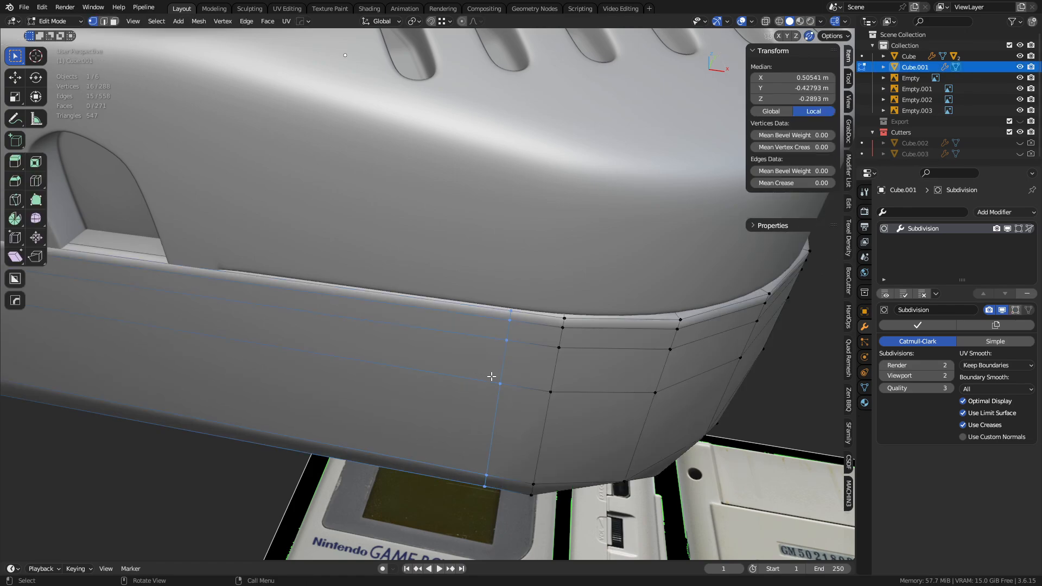
scroll(490, 377, down, 1)
middle_drag(470, 382, 503, 289)
key(shift+z)
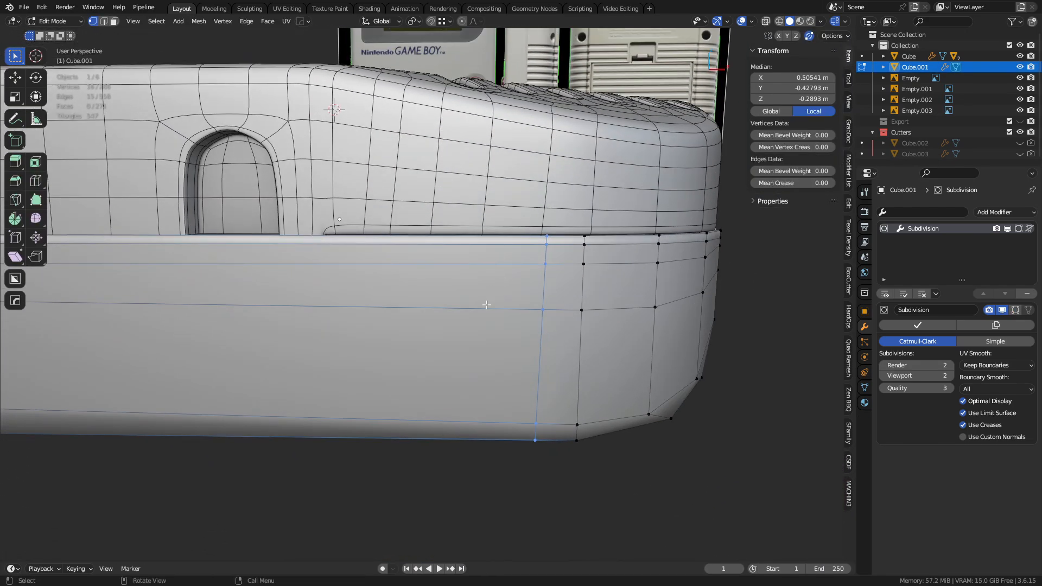
click(384, 310)
click(704, 314)
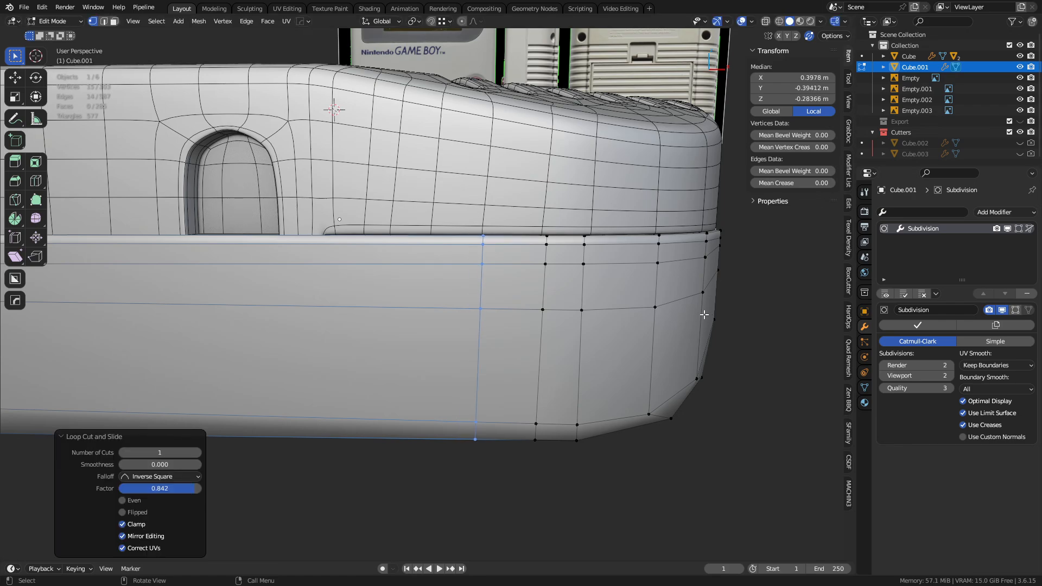
- Add three more vertical loop cuts to the lower shell, spaced progressively toward the arch in line with the upper shell's edges
click(362, 272)
click(664, 287)
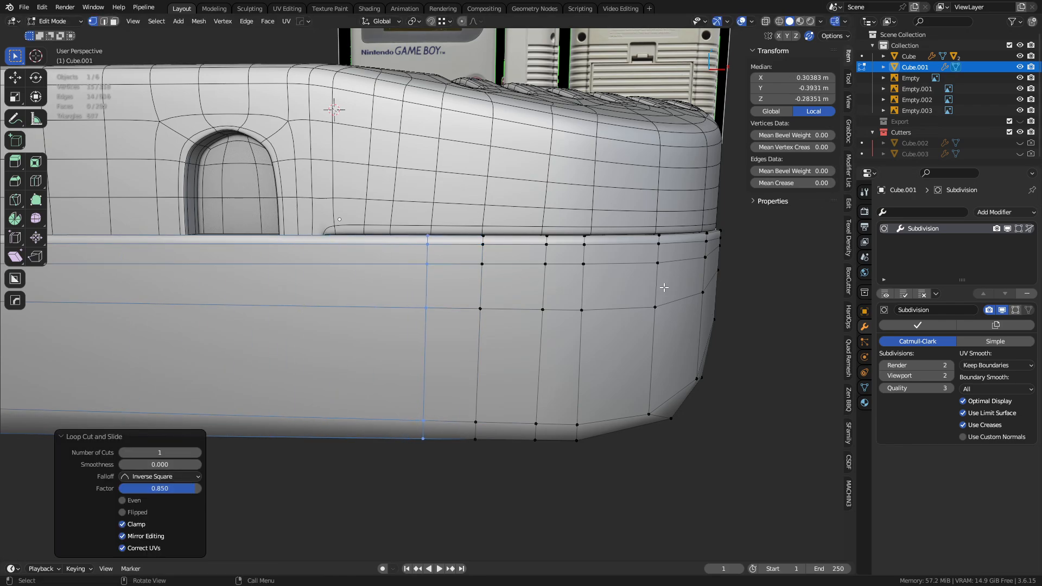
click(359, 289)
click(645, 305)
click(339, 293)
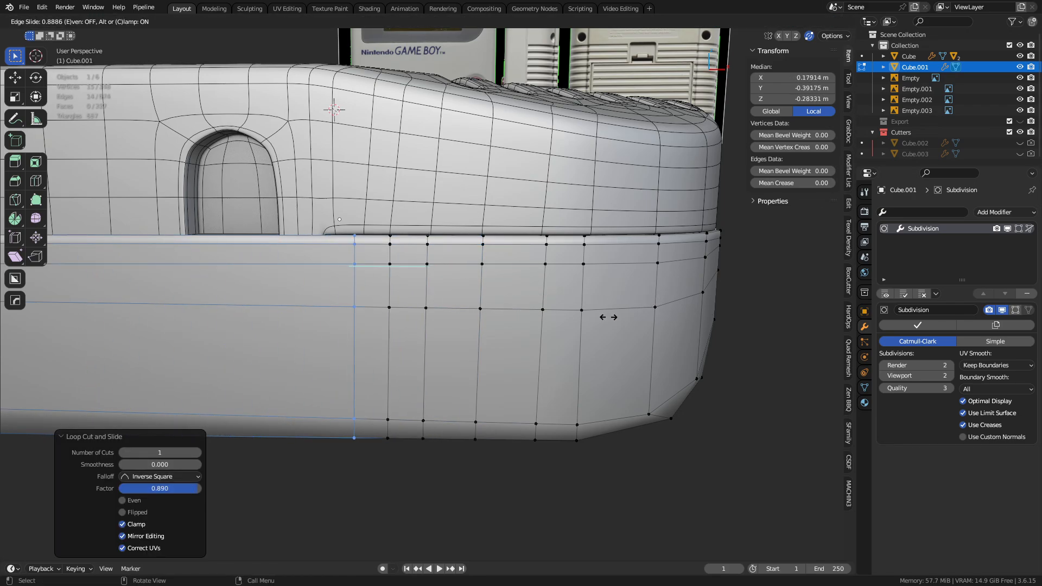
click(590, 321)
key(Tab)
click(639, 326)
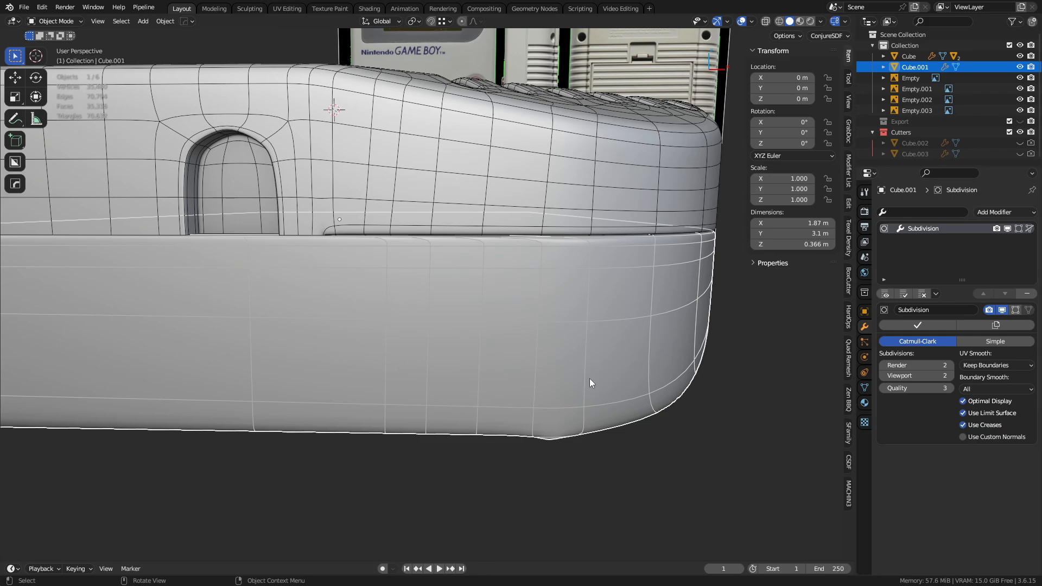
- Hide the wireframe overlay and add evenly spaced vertical loop cuts to the lower shell's front between its left corner and the arch
middle_drag(590, 379, 485, 340)
key(shift+w)
key(Tab)
click(369, 295)
shift+middle_drag(369, 296, 612, 334)
scroll(612, 333, down, 2)
key(ctrl+r)
click(354, 286)
click(268, 278)
key(ctrl+r)
click(338, 284)
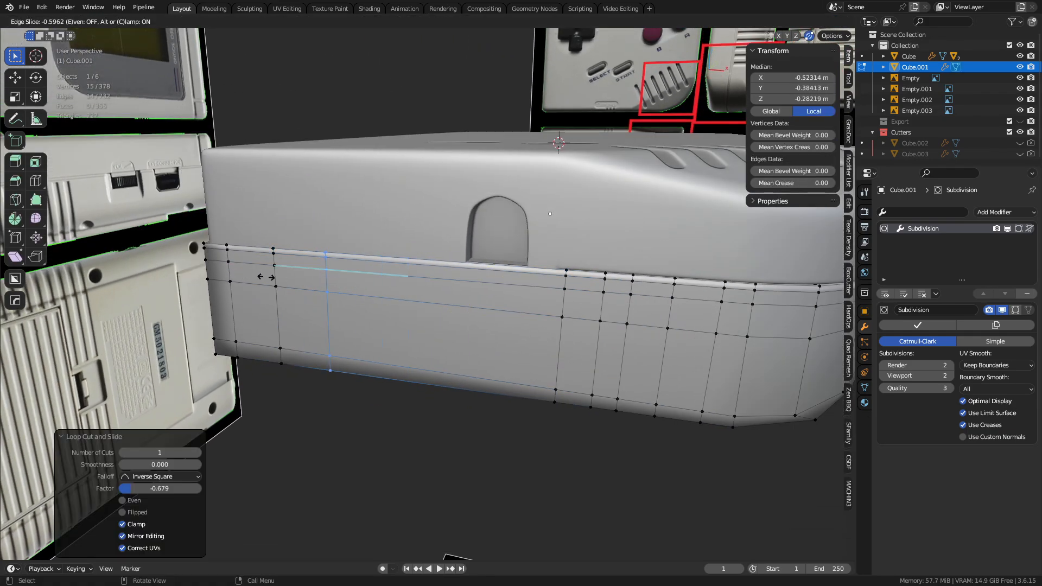
click(374, 281)
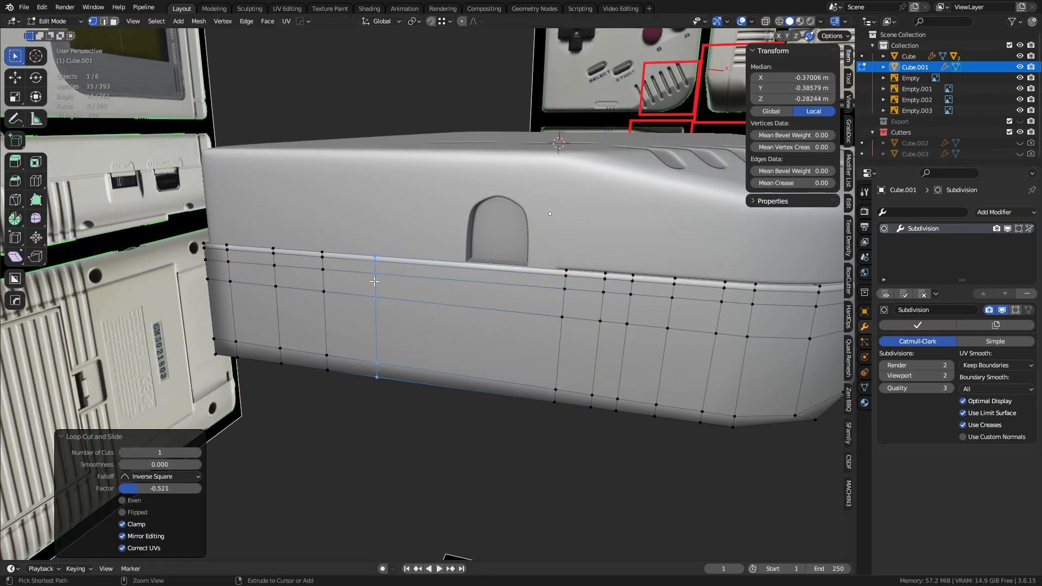
- Fill the remaining gap beneath the arch with vertical loop cuts on the lower shell and preview the smoothed result
right_click(475, 290)
key(Tab)
key(Tab)
click(355, 298)
shift+middle_drag(689, 318, 510, 331)
key(Tab)
click(521, 326)
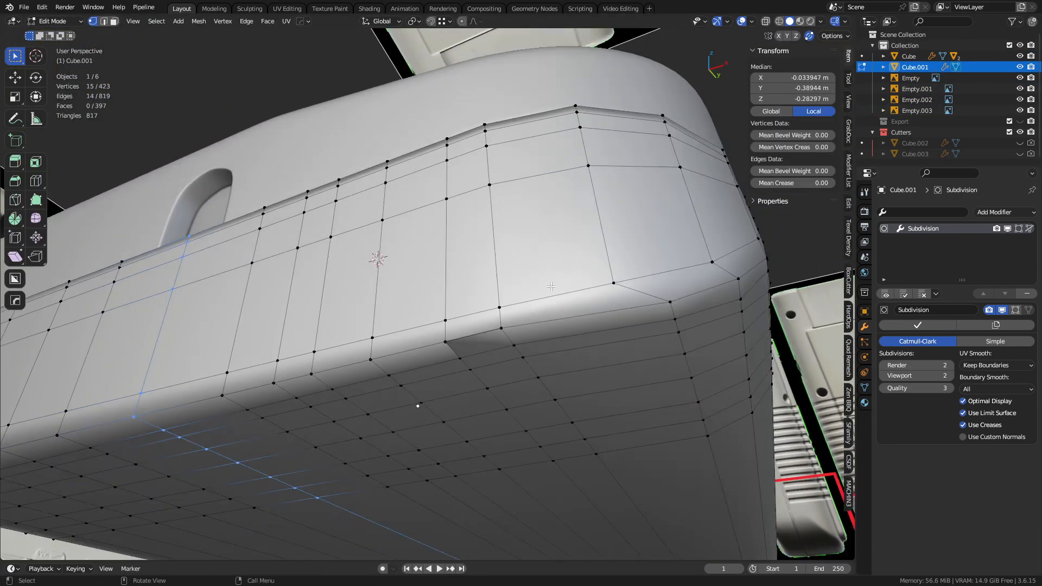
- Pull apart the overlapping vertices on the lower shell's bottom edge near the corner and merge them into one
middle_drag(551, 286, 586, 304)
click(455, 328)
key(g)
click(452, 321)
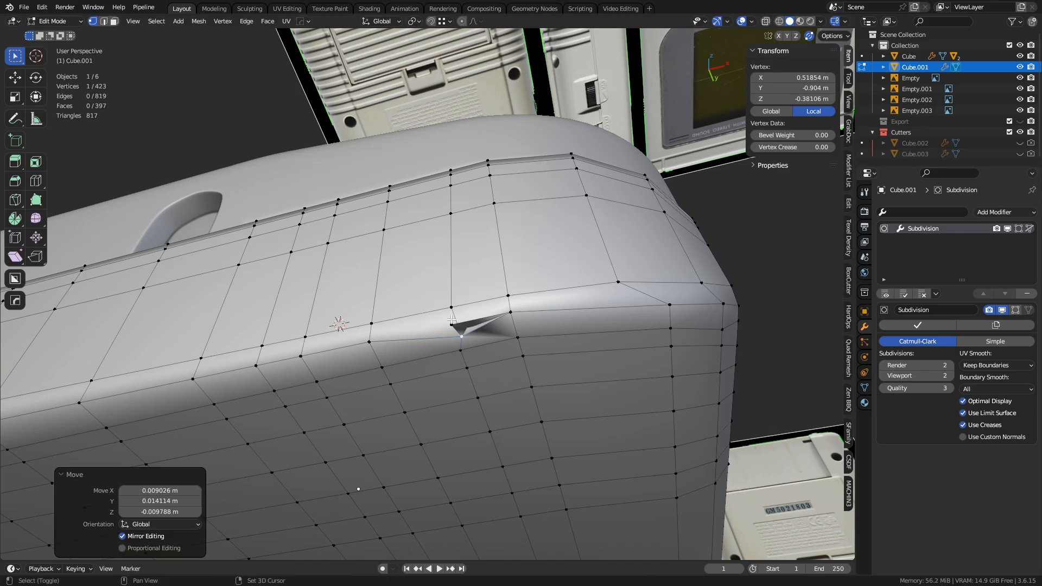
shift+click(452, 324)
key(1)
key(Tab)
- Examine the smoothed lower shell and its seam near the corner, toggling the wireframe overlay
click(414, 334)
key(shift+w)
key(a)
middle_drag(493, 178, 506, 236)
key(alt+a)
scroll(508, 211, down, 6)
key(shift+w)
scroll(506, 237, up, 3)
middle_drag(445, 217, 475, 308)
scroll(475, 308, up, 4)
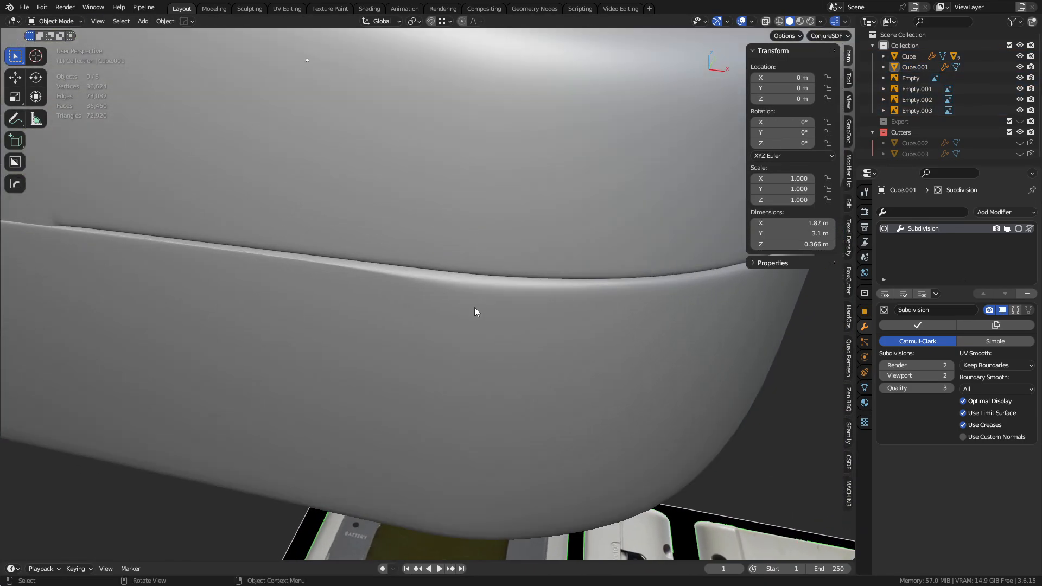
- Isolate the lower shell in edit mode and knife a cut across its inward rim from the vertical edge near the corner
key(ctrl+Tab)
click(558, 299)
scroll(521, 275, up, 3)
middle_drag(516, 271, 533, 328)
key(alt+z)
key(slash)
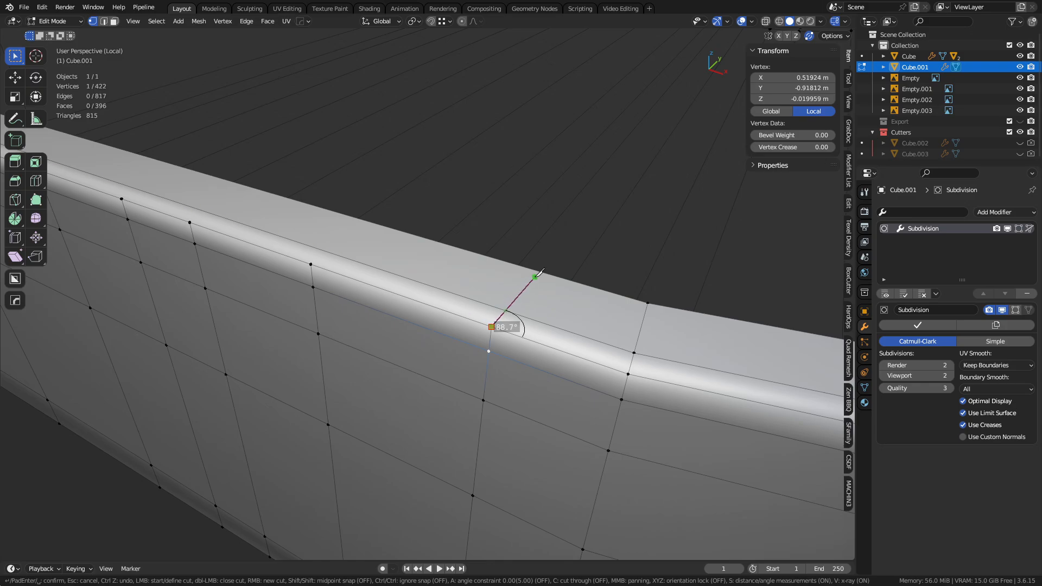
right_click(536, 271)
- Continue the knife cuts across the lower shell's inward rim, one at each vertical edge along the side, up to the far corner
shift+middle_drag(307, 233, 500, 327)
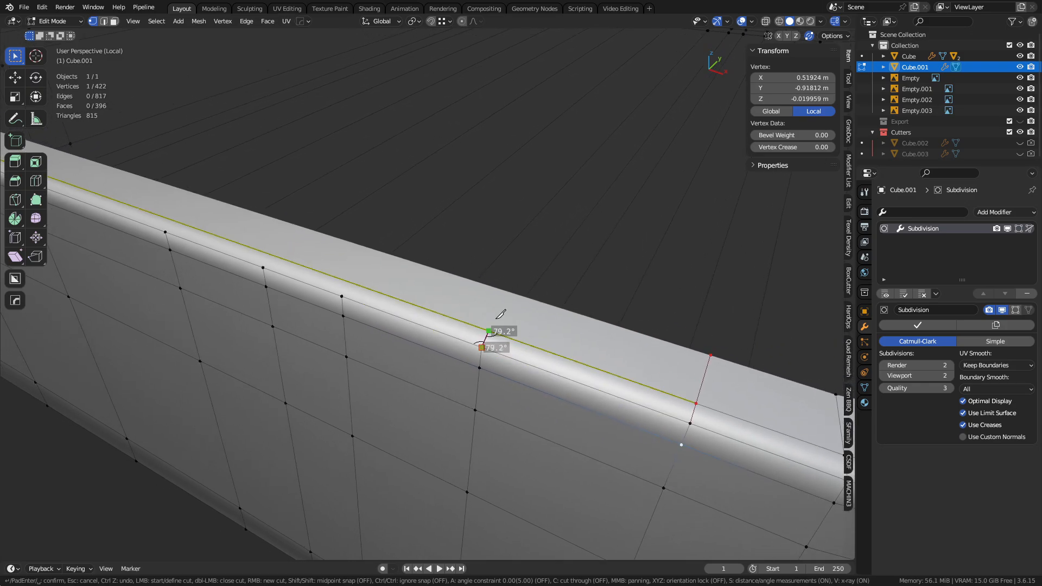
shift+middle_drag(396, 280, 509, 358)
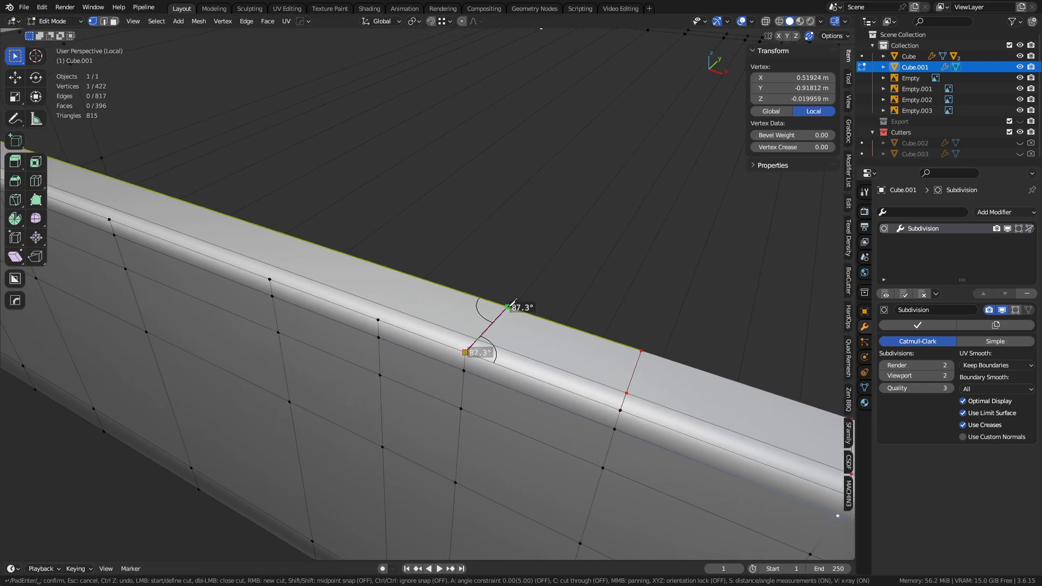
click(509, 306)
right_click(509, 306)
shift+middle_drag(343, 301, 530, 374)
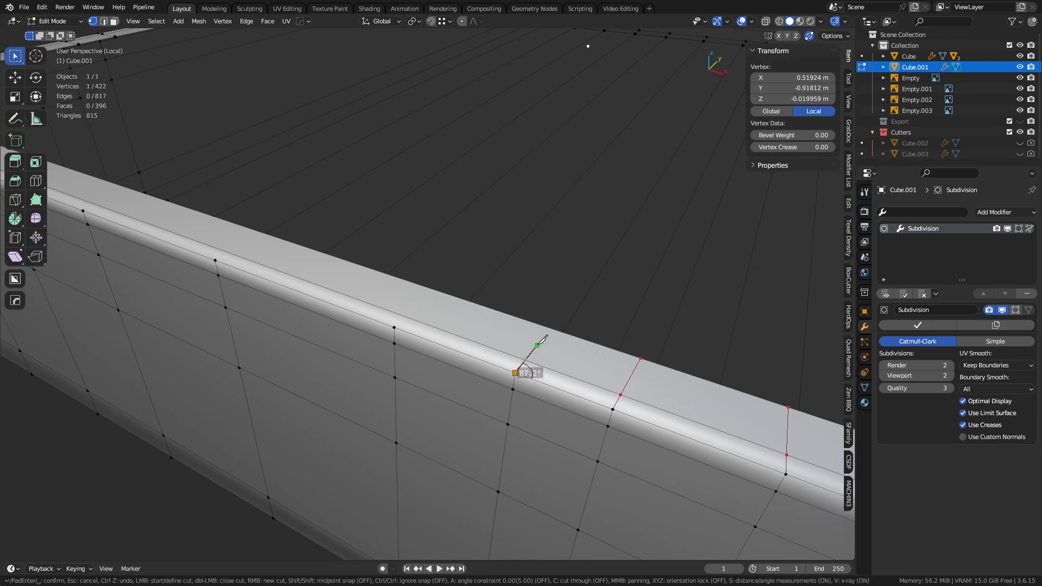
click(548, 329)
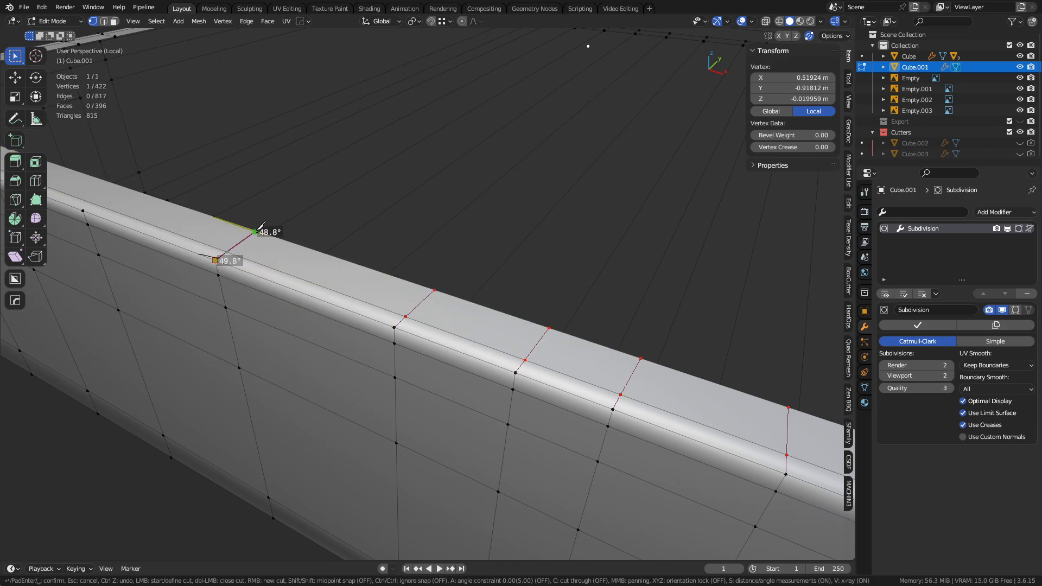
middle_drag(268, 230, 644, 396)
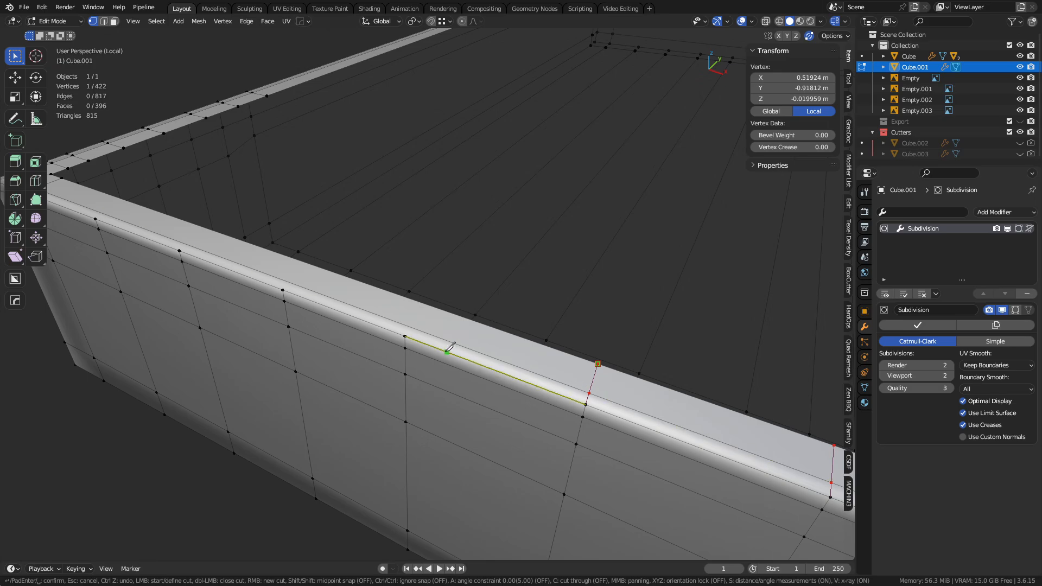
click(437, 308)
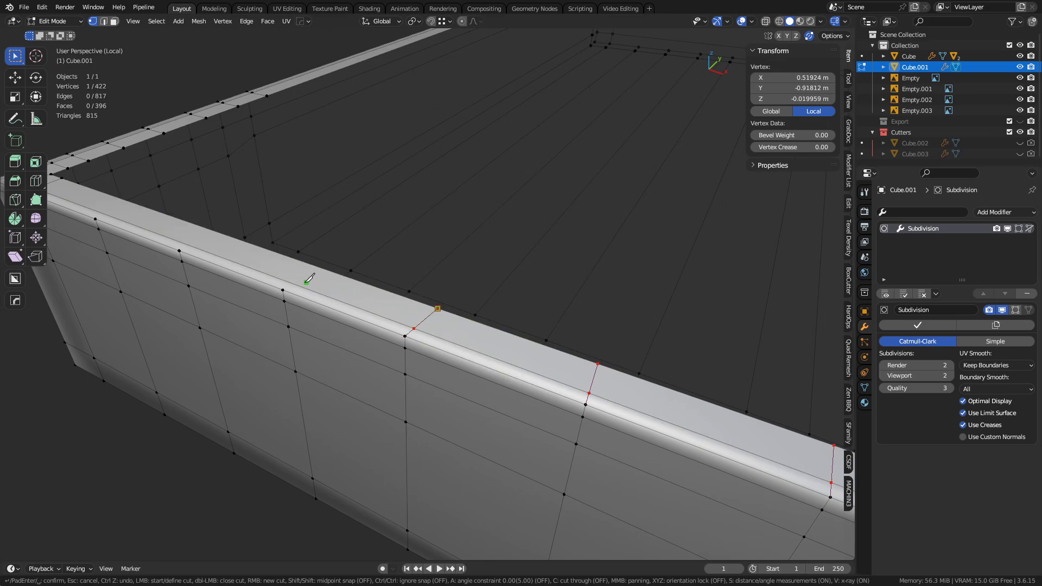
middle_drag(316, 266, 443, 358)
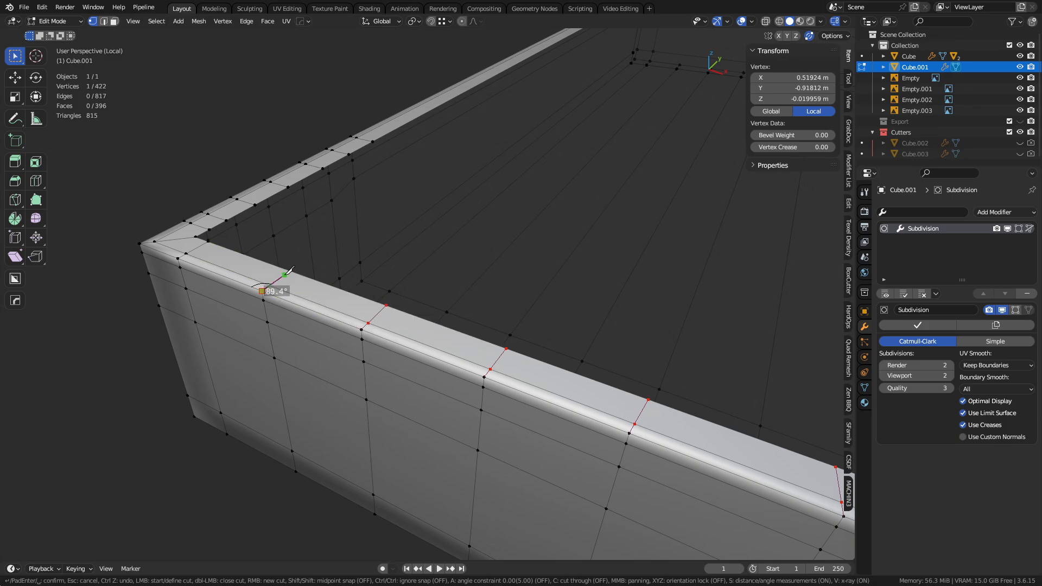
key(Return)
- Examine the smoothed lower shell in object mode, leave the isolated view, and compare both halves with the reference in front view
key(ctrl+Tab)
click(446, 348)
key(alt+a)
scroll(501, 360, down, 3)
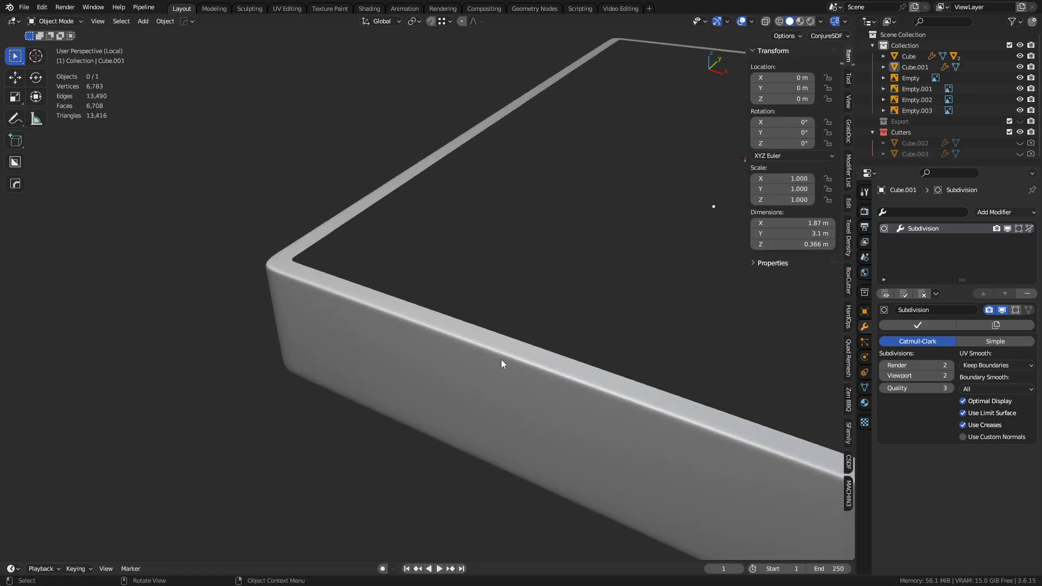
shift+middle_drag(500, 360, 453, 262)
scroll(520, 353, down, 3)
key(KP_Divide)
key(KP_1)
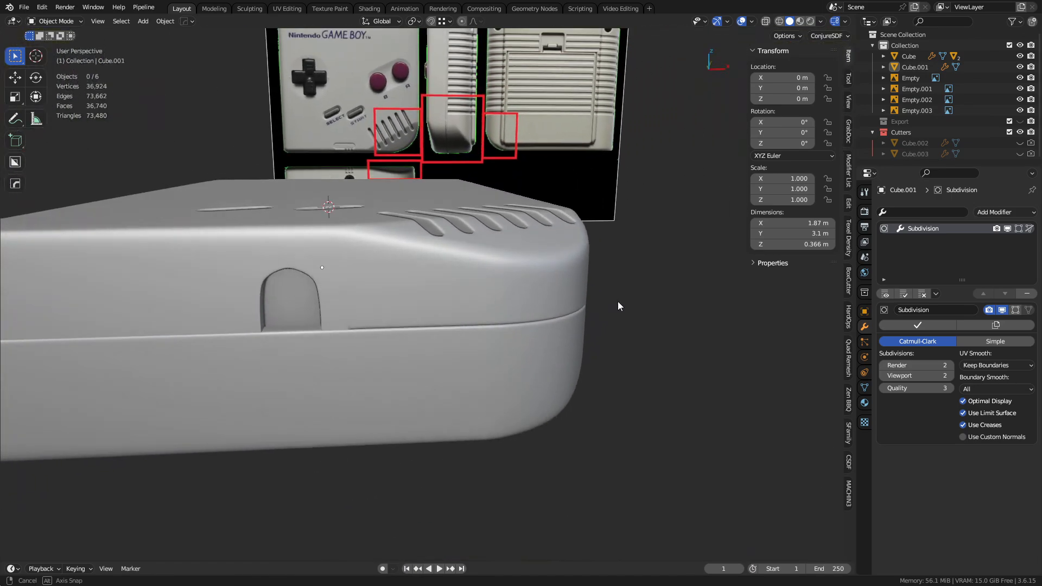
scroll(596, 337, down, 6)
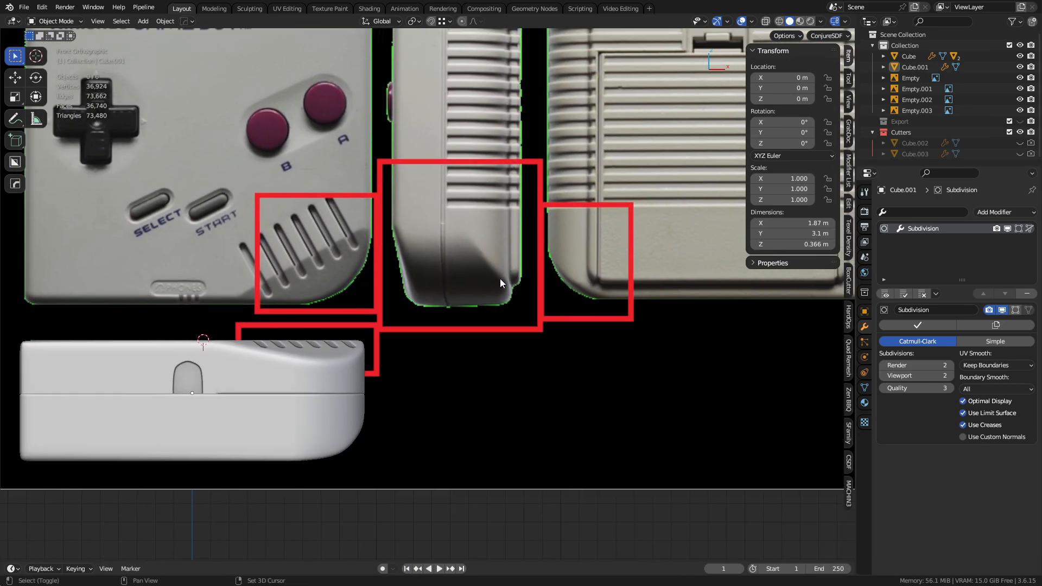
shift+middle_drag(617, 263, 505, 301)
click(511, 301)
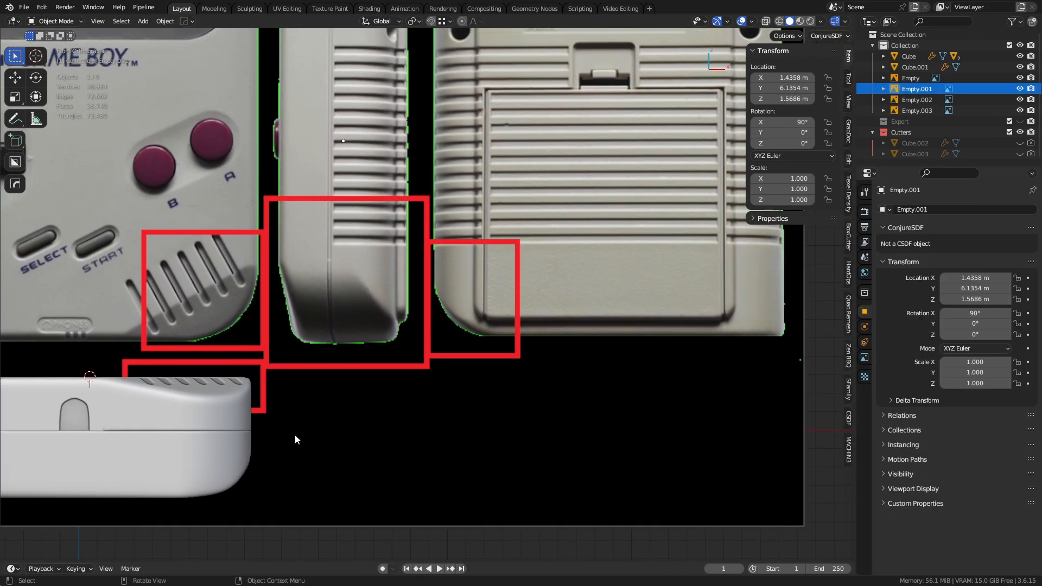
- Enter edit mode on the lower shell and select the whole rectangular region of flat faces on its back, with X-ray shown
click(239, 451)
shift+middle_drag(165, 484, 483, 330)
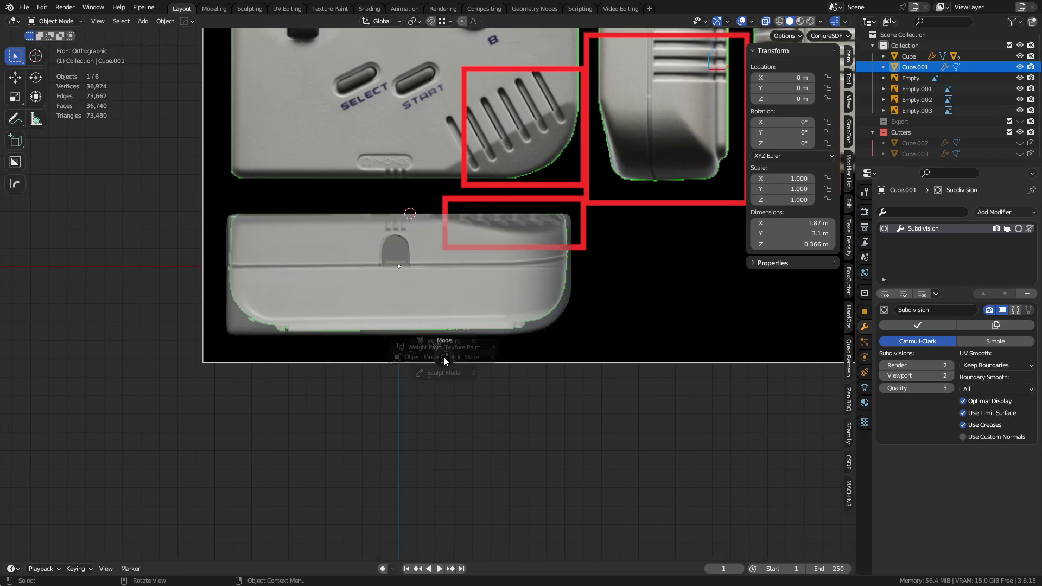
key(Tab)
shift+middle_drag(467, 373, 395, 341)
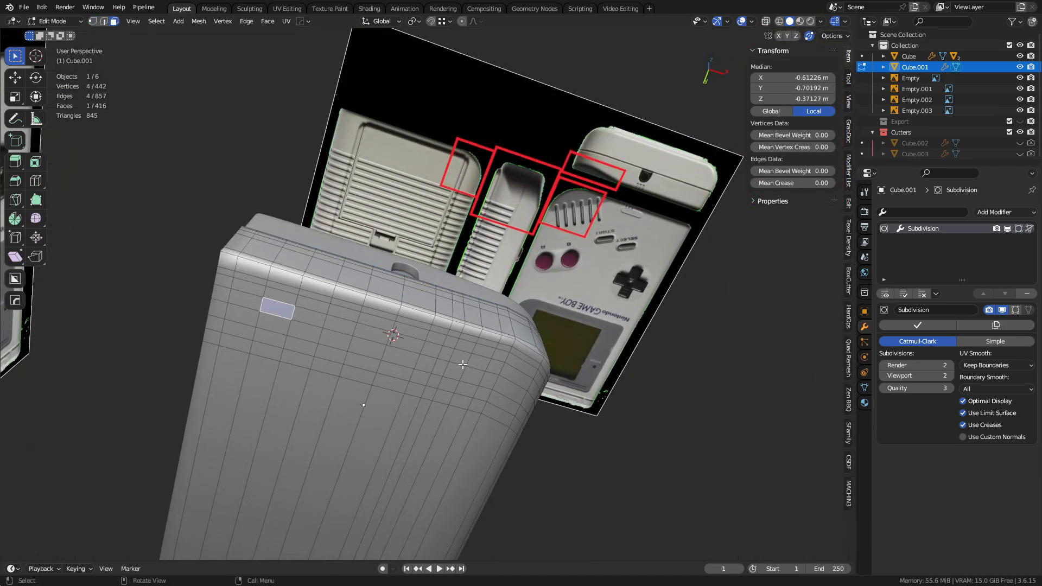
middle_drag(462, 364, 536, 265)
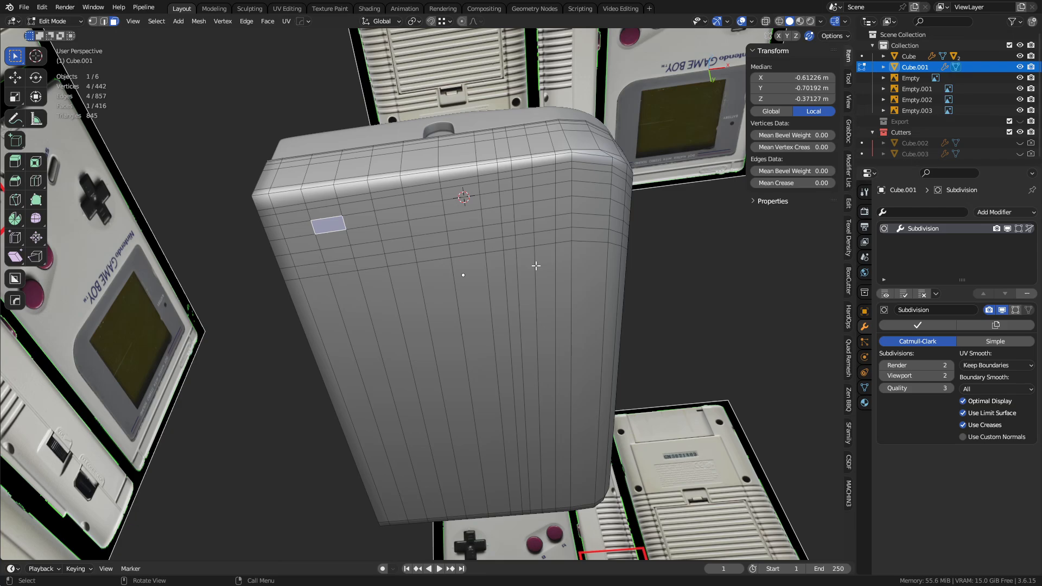
ctrl+shift+click(548, 362)
ctrl+shift+click(561, 188)
middle_drag(550, 178, 580, 317)
key(alt+z)
middle_drag(547, 367, 559, 255)
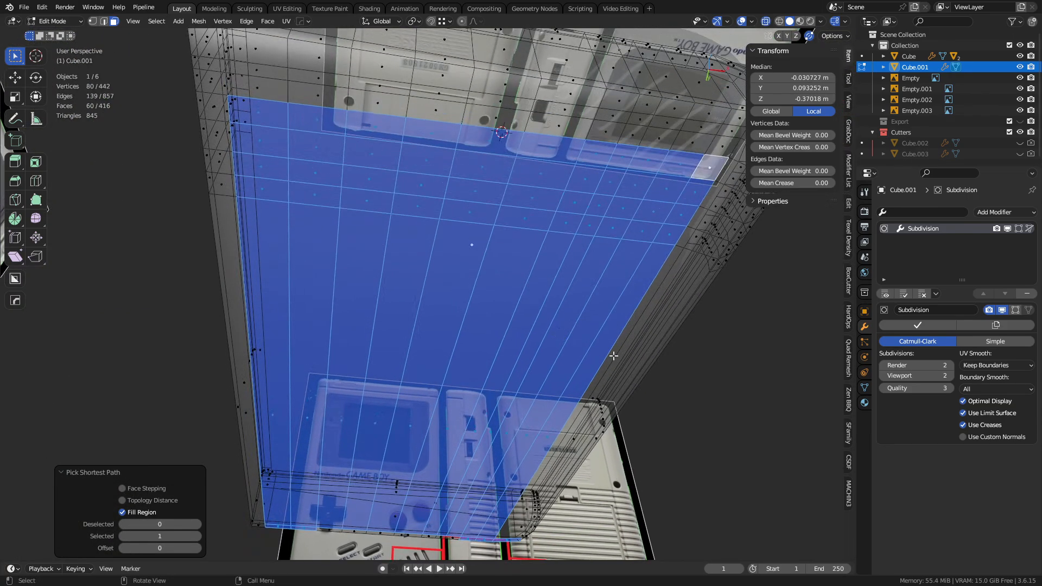
- Inset the back faces about 0.031 m, then inset again about 0.046 m with a depth of about 0.086 m to raise a panel
key(i)
key(ctrl)
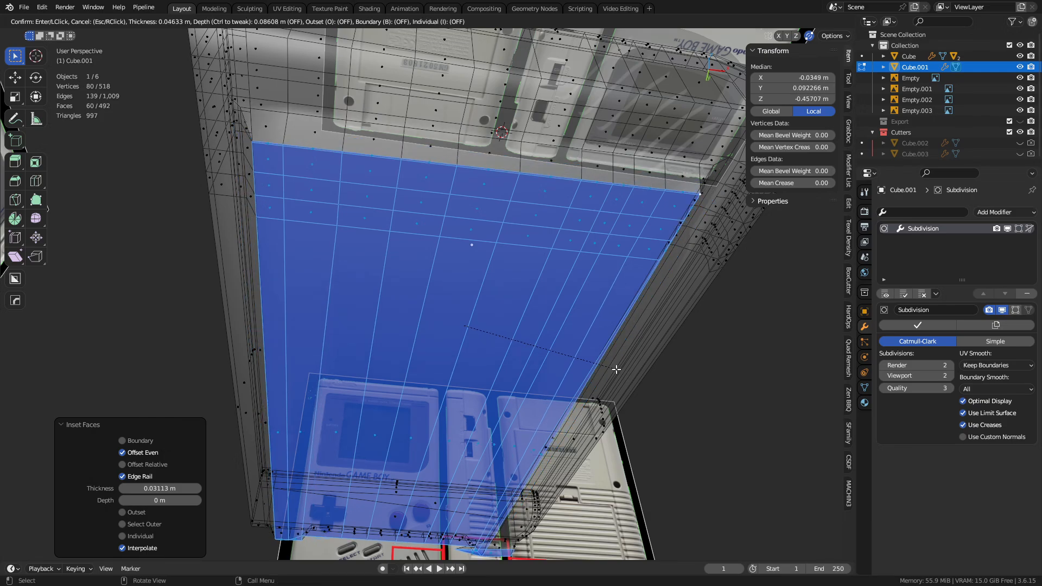
click(620, 367)
key(i)
click(611, 365)
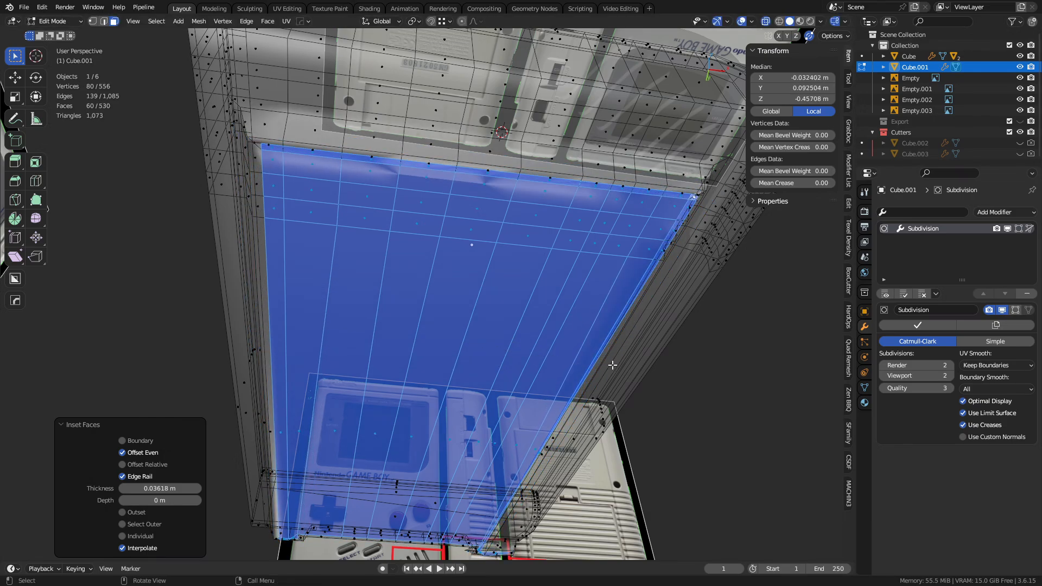
key(ctrl+z)
- Extrude the raised panel's faces in place, scale them to 0.956, and preview the smoothed shell in object mode
key(e)
key(s)
click(605, 365)
key(ctrl+Tab)
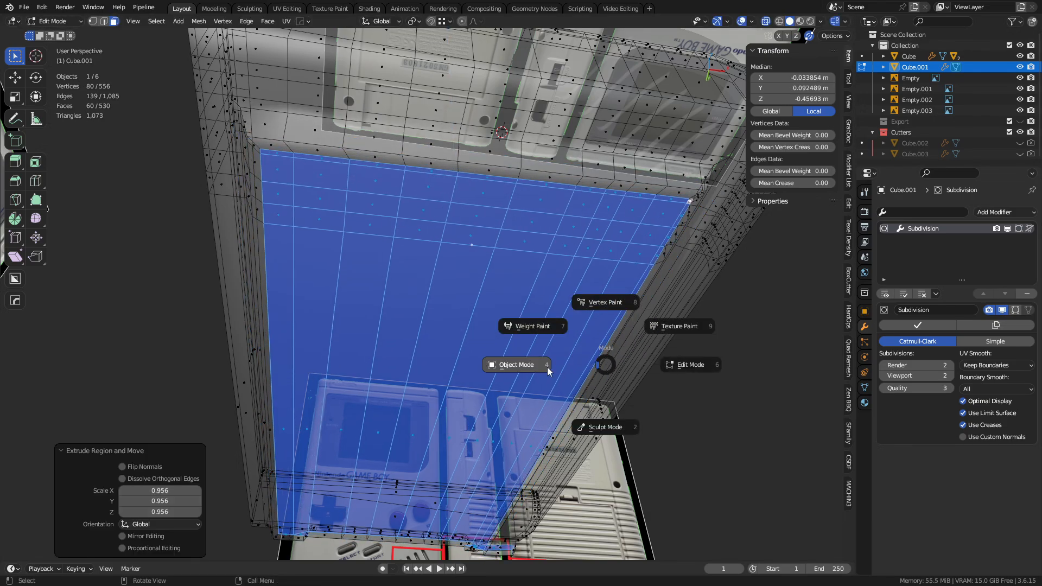
click(545, 367)
key(alt+a)
middle_drag(581, 289, 441, 161)
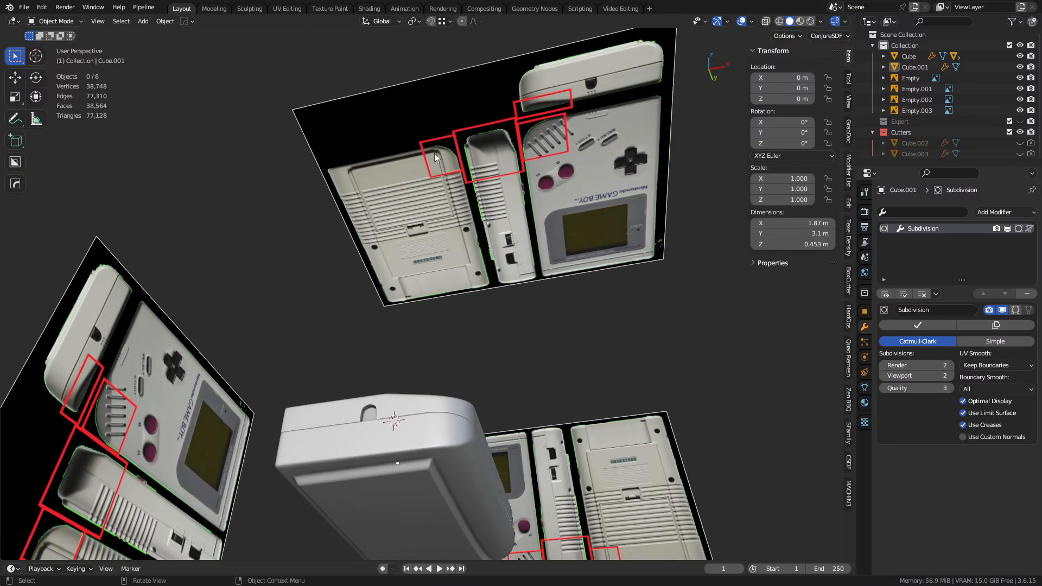
middle_drag(438, 196, 461, 322)
- Slide the edges on both sides of the raised panel's corner along its sloped walls, away from the corner
click(544, 302)
key(ctrl+Tab)
click(584, 298)
scroll(489, 304, up, 6)
key(1)
middle_drag(528, 386, 437, 339)
key(2)
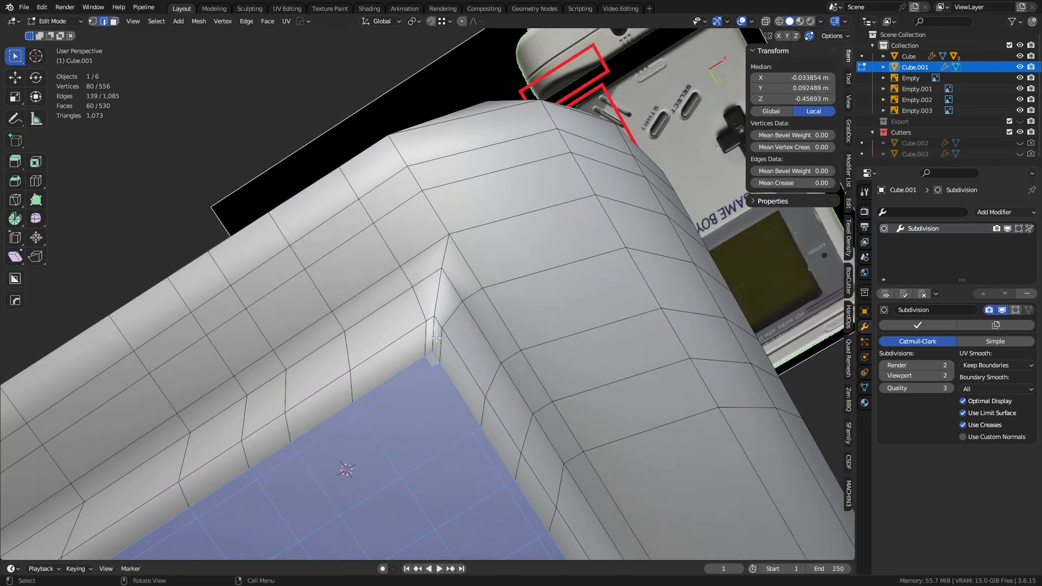
click(415, 304)
key(g)
key(g)
click(401, 310)
click(453, 312)
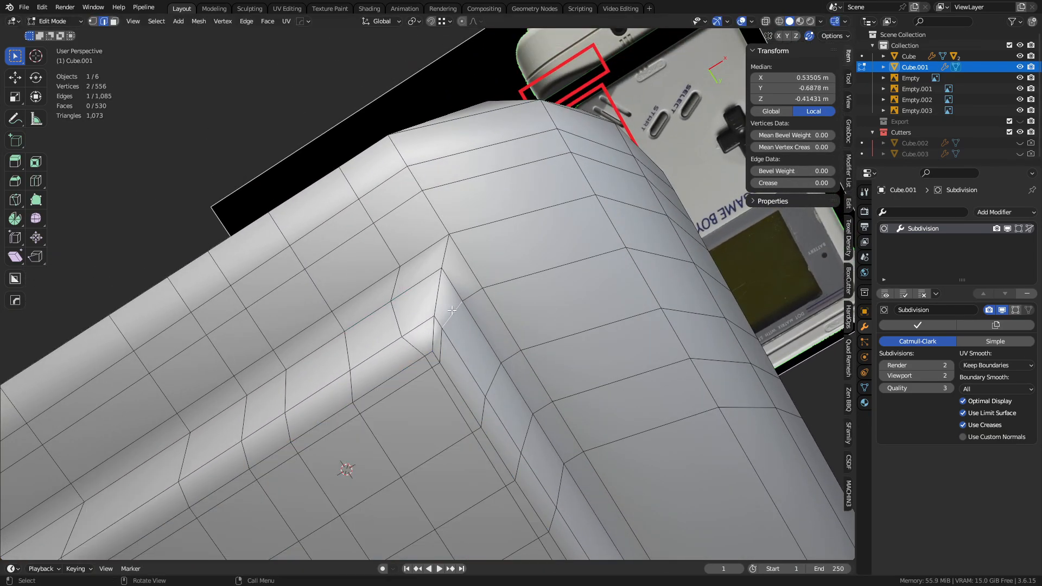
key(g)
key(g)
click(468, 321)
- Slide the two vertices flanking the corner on the raised panel's top outline away from the corner
key(1)
click(421, 355)
key(g)
key(g)
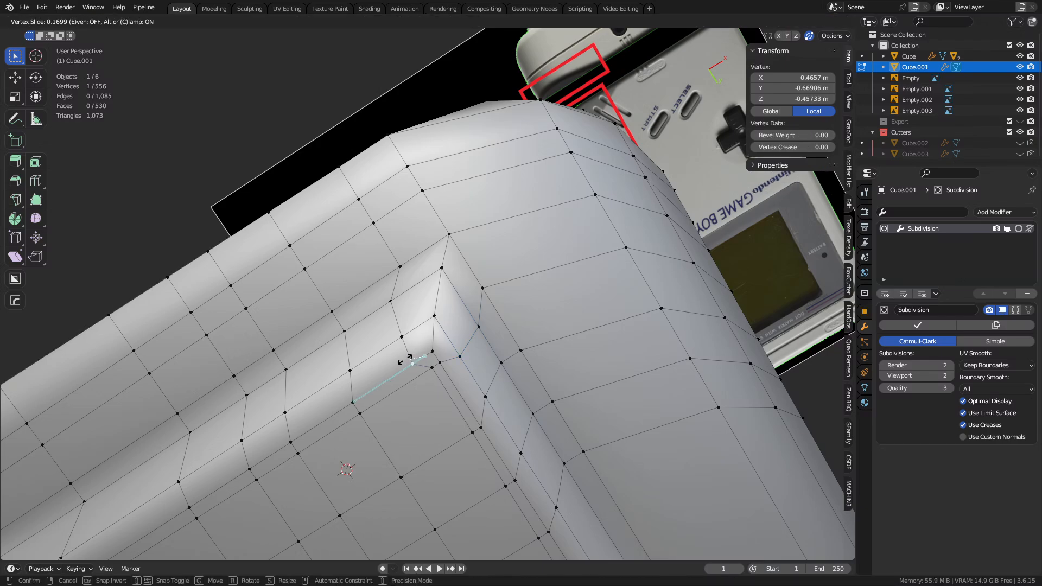
click(399, 361)
click(449, 361)
key(g)
key(g)
click(451, 373)
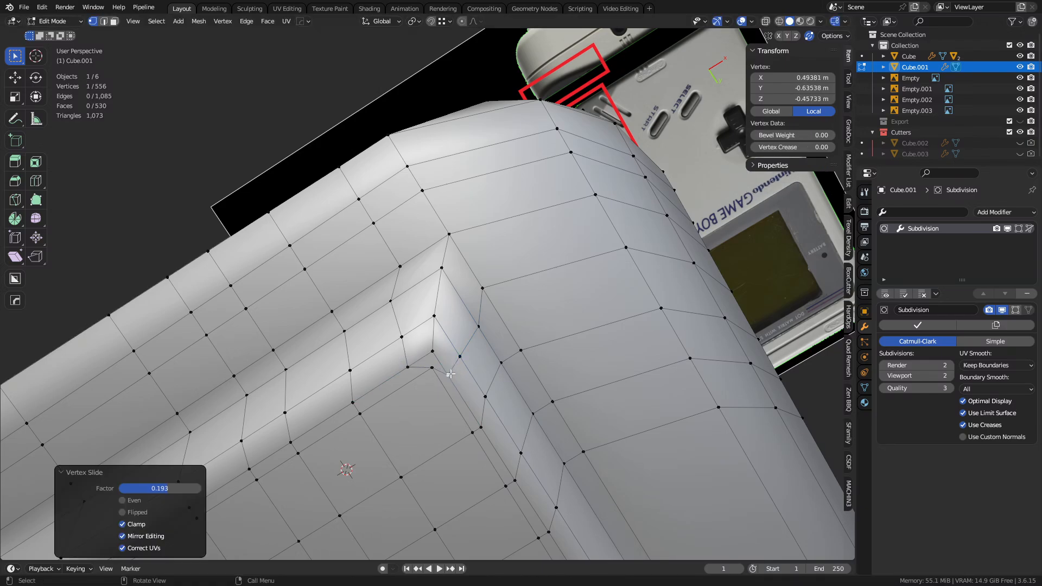
- Slide the inner corner vertex of the raised panel's top further inward and preview the corner in object mode
click(434, 369)
key(g)
key(g)
click(428, 374)
key(g)
key(g)
click(424, 382)
key(Tab)
middle_drag(390, 382, 435, 326)
- Slide the vertices beside the corner along the raised panel's base away from it on both sides to even the spacing
key(Tab)
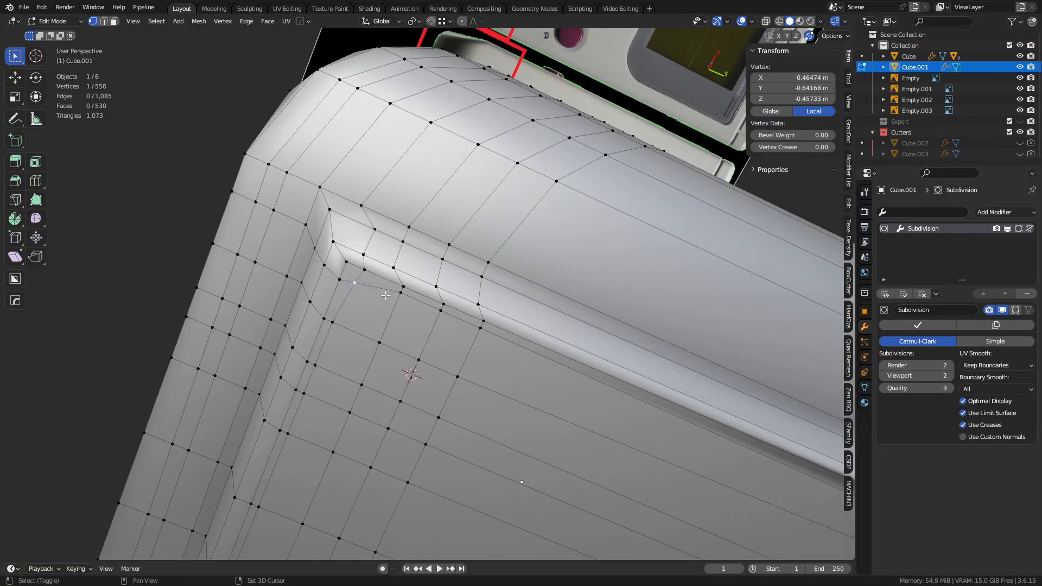
scroll(507, 280, up, 3)
key(1)
click(484, 218)
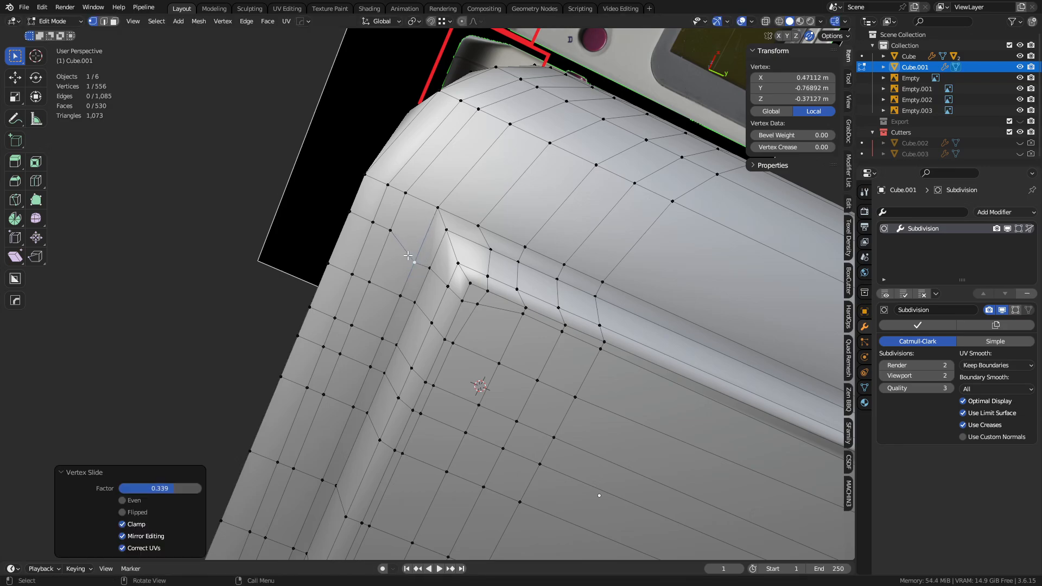
key(g)
key(g)
click(487, 246)
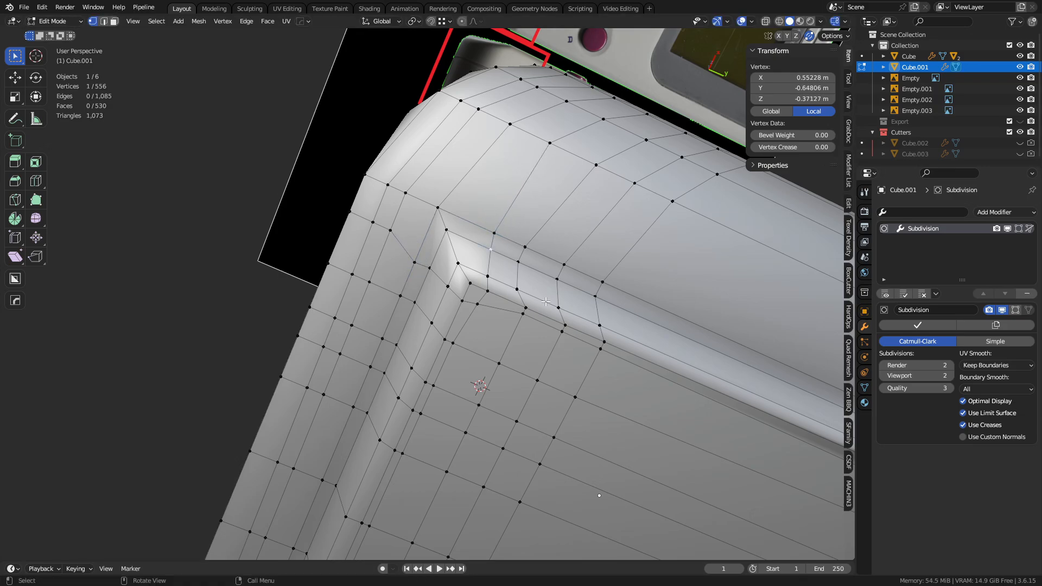
click(438, 270)
key(g)
key(g)
click(432, 273)
click(492, 267)
key(g)
key(g)
click(497, 268)
- Slide the short edges on both sides of the raised panel's upper rim corner to even out the topology
key(2)
click(463, 296)
key(g)
key(g)
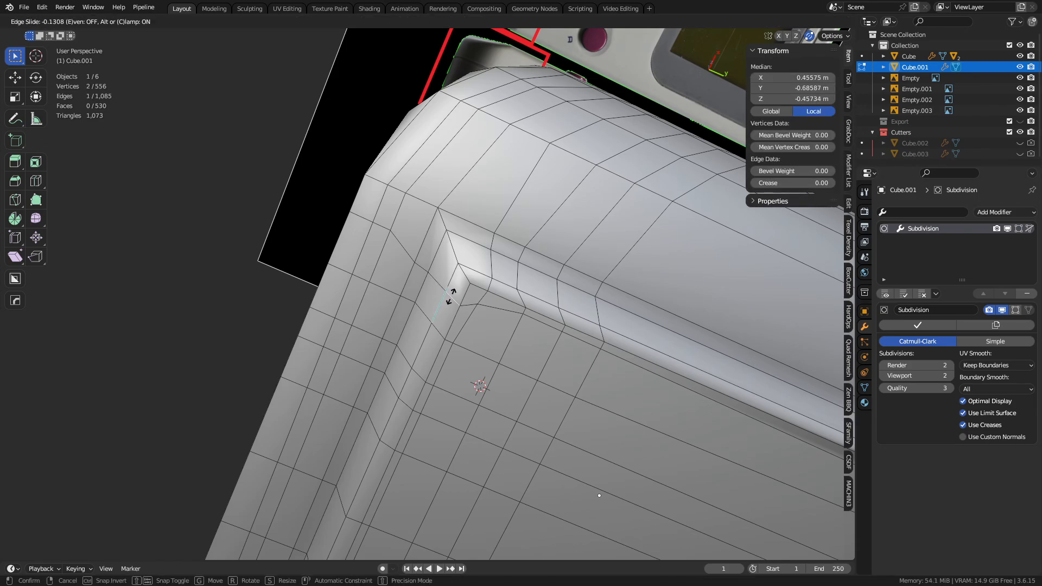
click(477, 293)
click(493, 284)
key(g)
key(g)
click(503, 285)
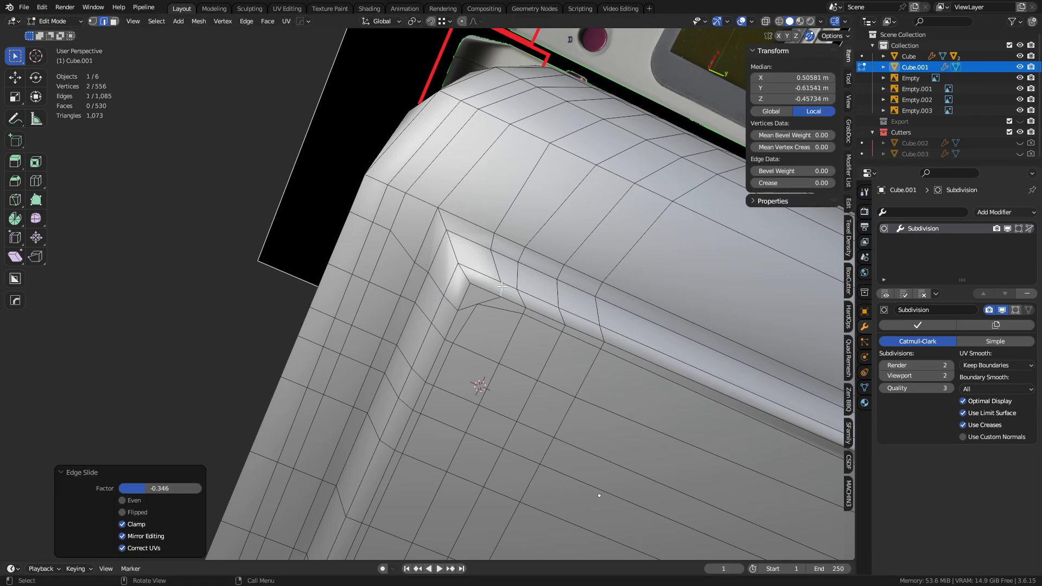
- Examine the smoothed back panel in object mode, then its mesh around the corner against the reference images
key(ctrl+Tab)
click(430, 296)
scroll(505, 294, down, 3)
middle_drag(506, 294, 499, 391)
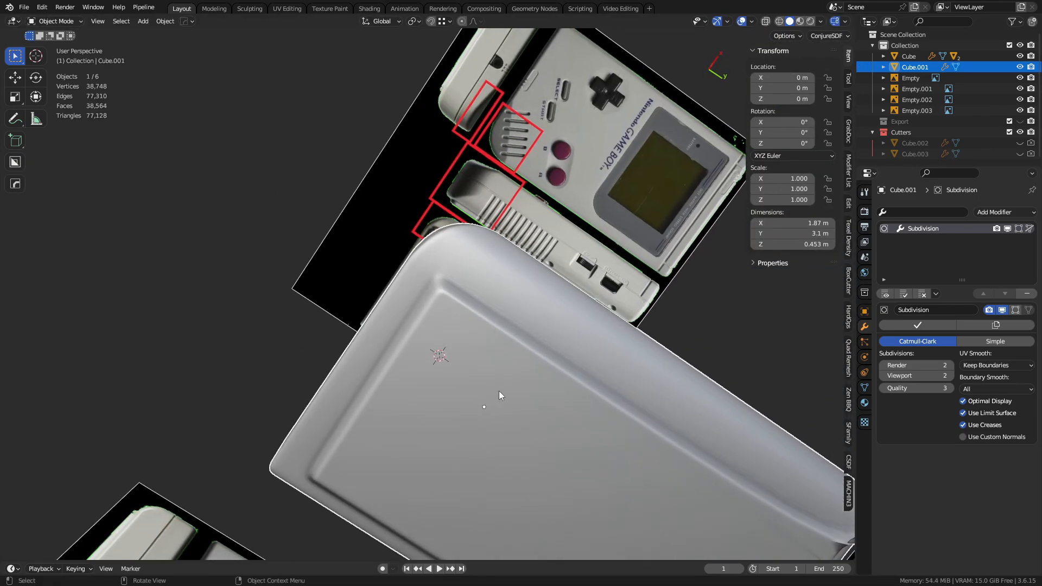
key(shift+w)
scroll(486, 338, down, 2)
key(Tab)
middle_drag(487, 338, 489, 255)
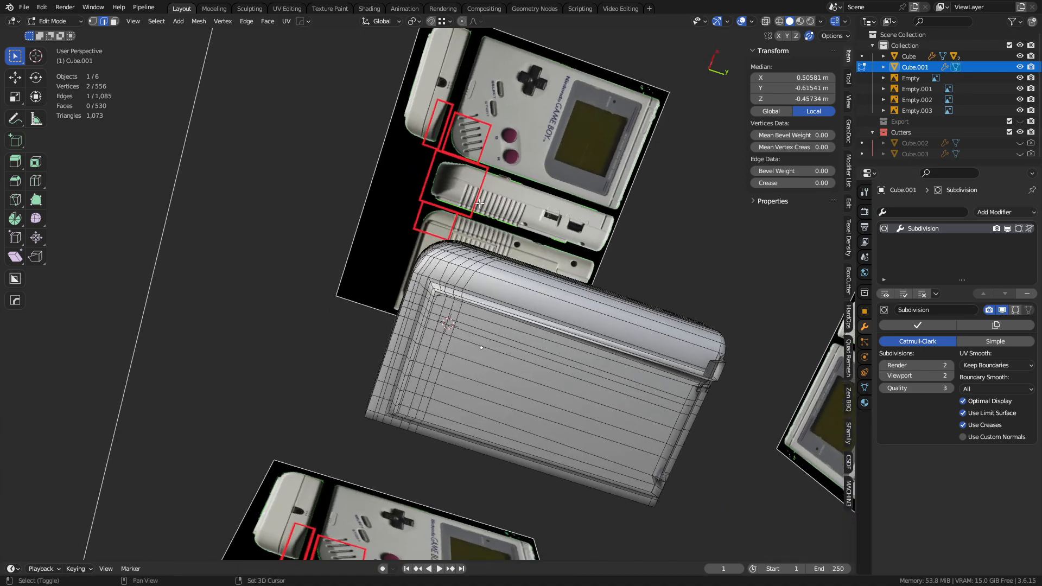
scroll(489, 242, up, 3)
scroll(498, 185, up, 2)
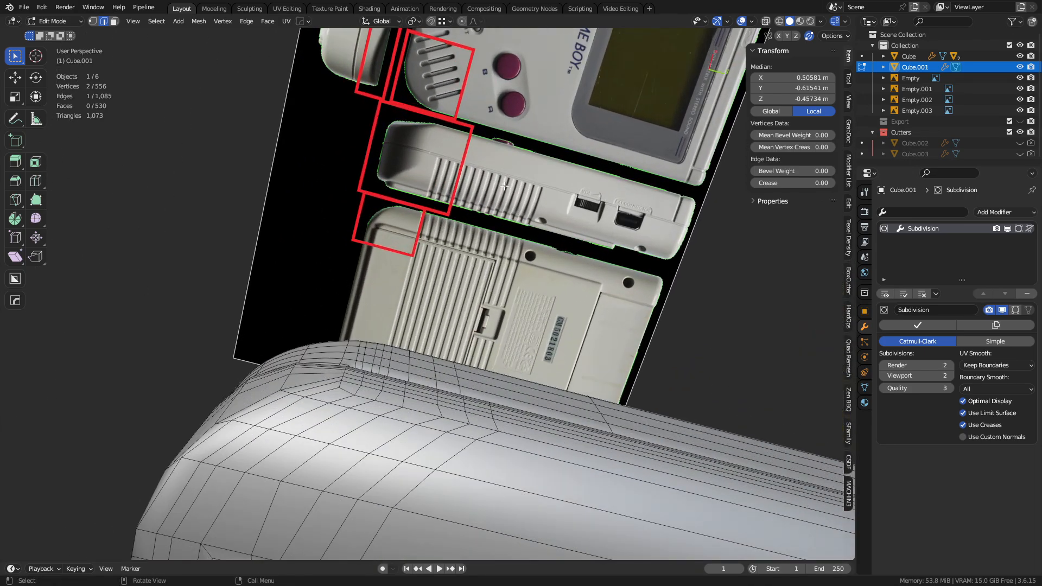
scroll(434, 202, down, 3)
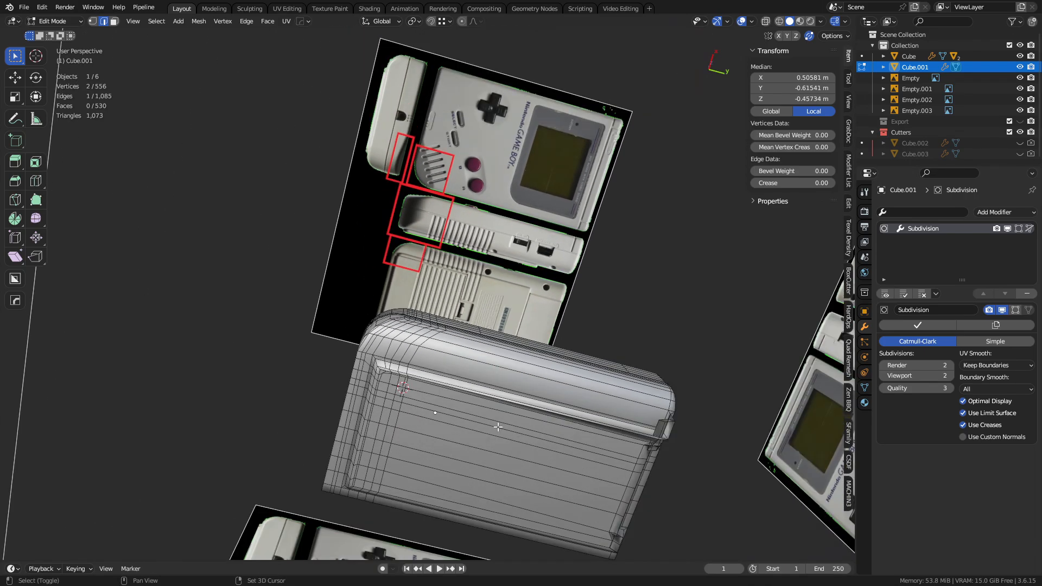
- Straighten the first two cross loops before the raised panel's corner by aligning each to its maximum local Y
shift+middle_drag(456, 423, 470, 302)
scroll(471, 303, up, 4)
key(3)
click(415, 130)
middle_drag(416, 129, 616, 313)
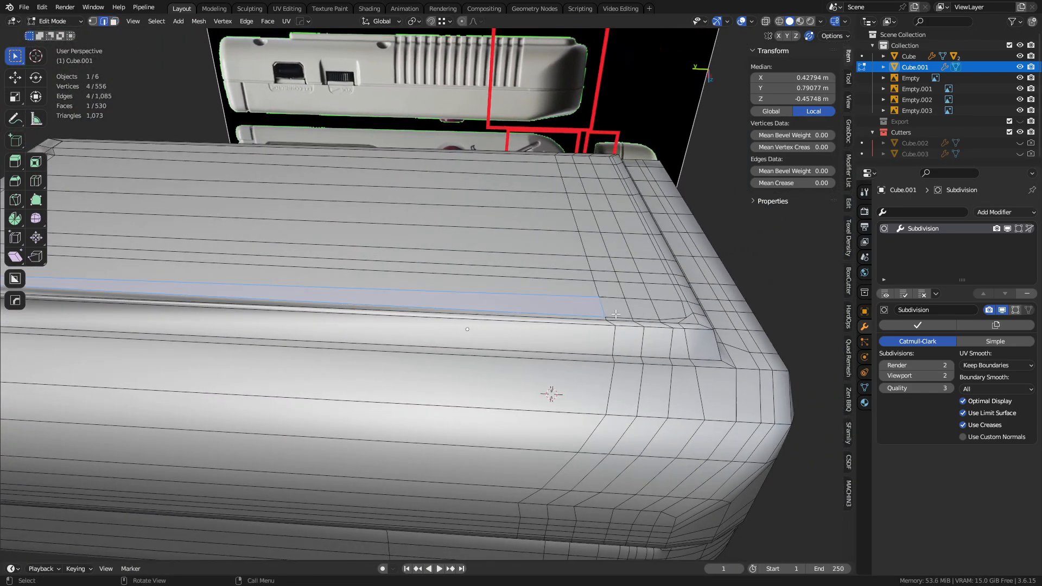
alt+click(601, 307)
key(alt+a)
click(583, 358)
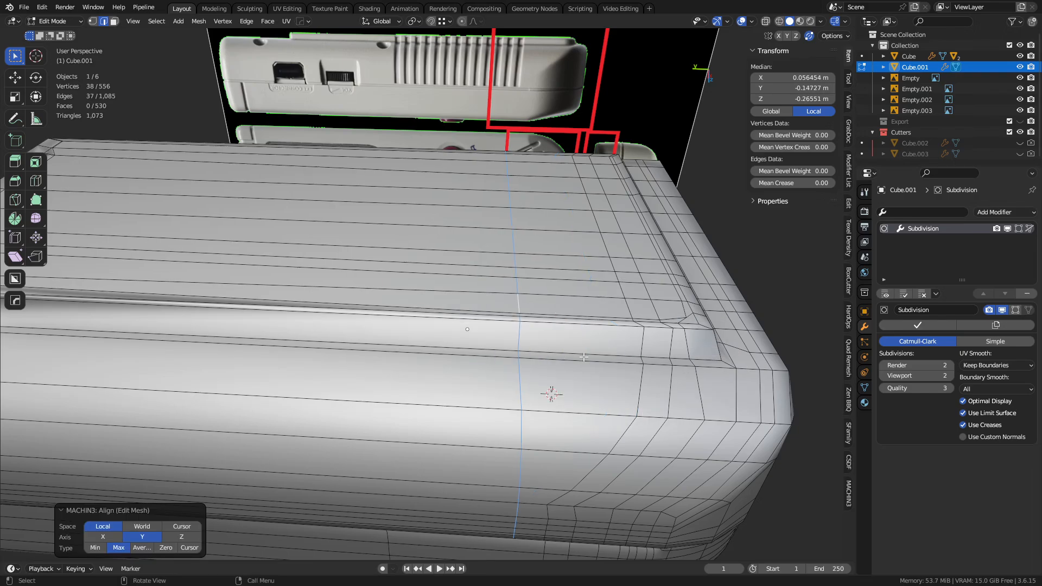
key(alt+a)
click(654, 348)
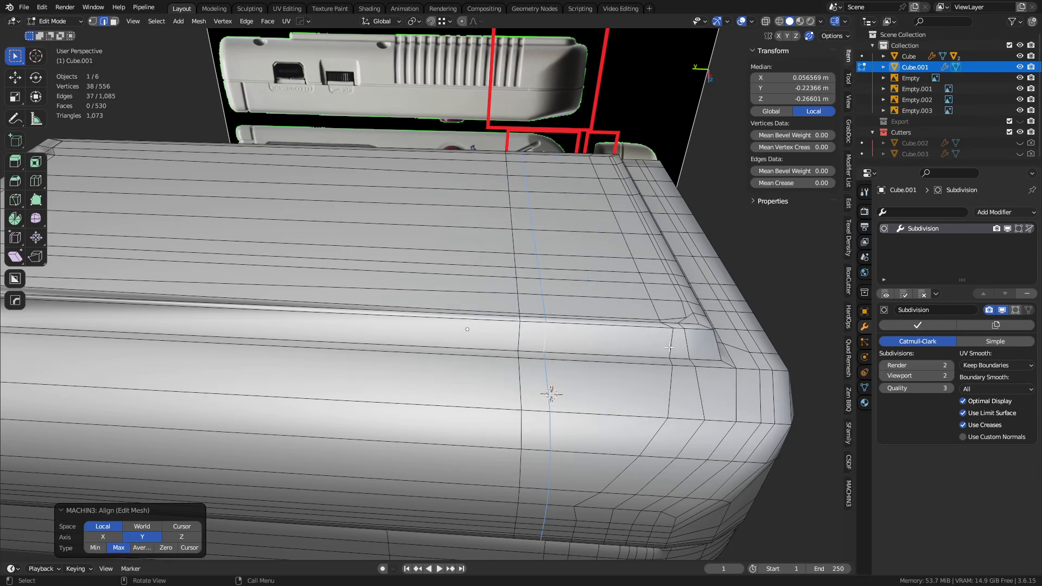
- Align the third cross loop near the raised panel's corner to its maximum local Y
middle_drag(669, 348, 791, 353)
middle_drag(575, 377, 372, 395)
scroll(562, 373, up, 2)
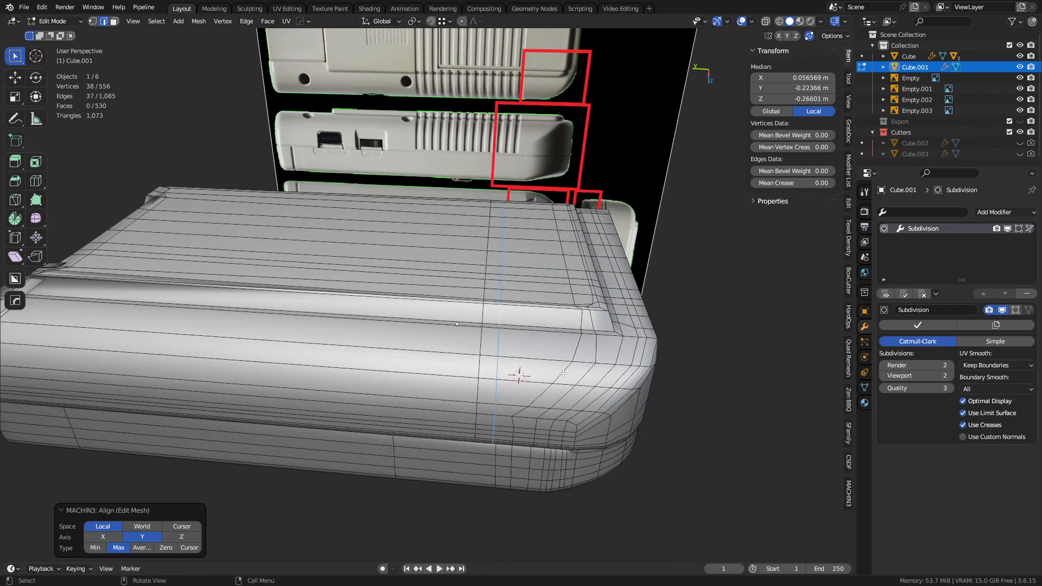
alt+click(567, 371)
key(alt+a)
click(524, 373)
- Try aligning the remaining two loops that run into the rounded corner to their maximum local Y
alt+click(571, 377)
key(alt+a)
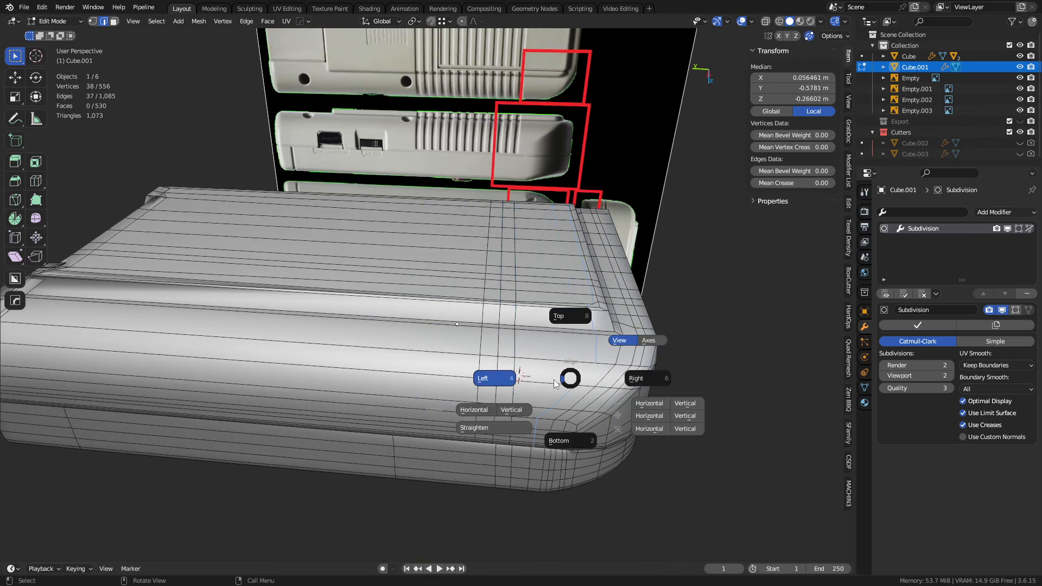
click(525, 377)
key(alt+a)
click(591, 379)
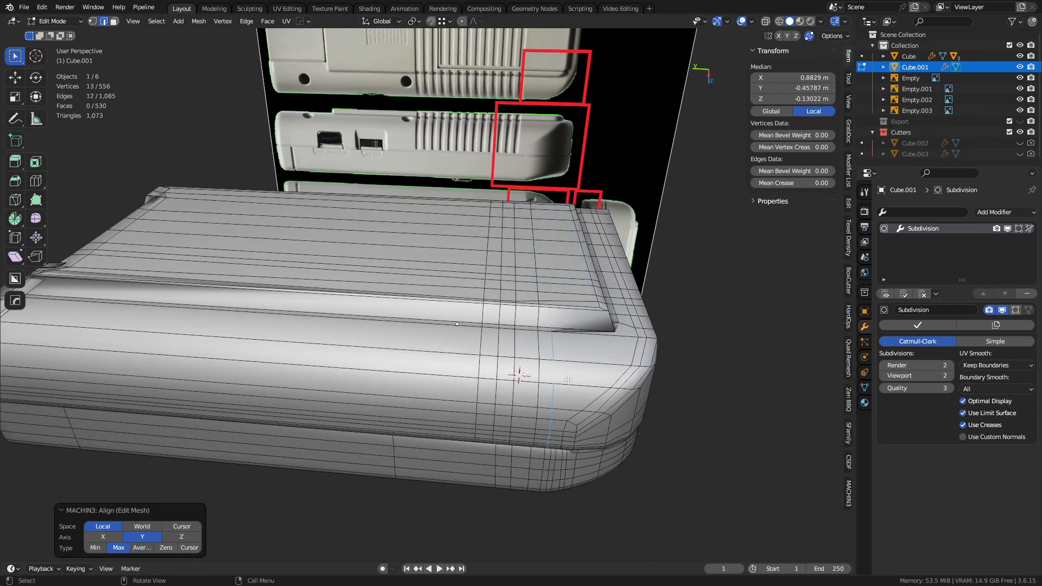
middle_drag(540, 341, 505, 351)
scroll(445, 400, up, 4)
key(1)
click(498, 293)
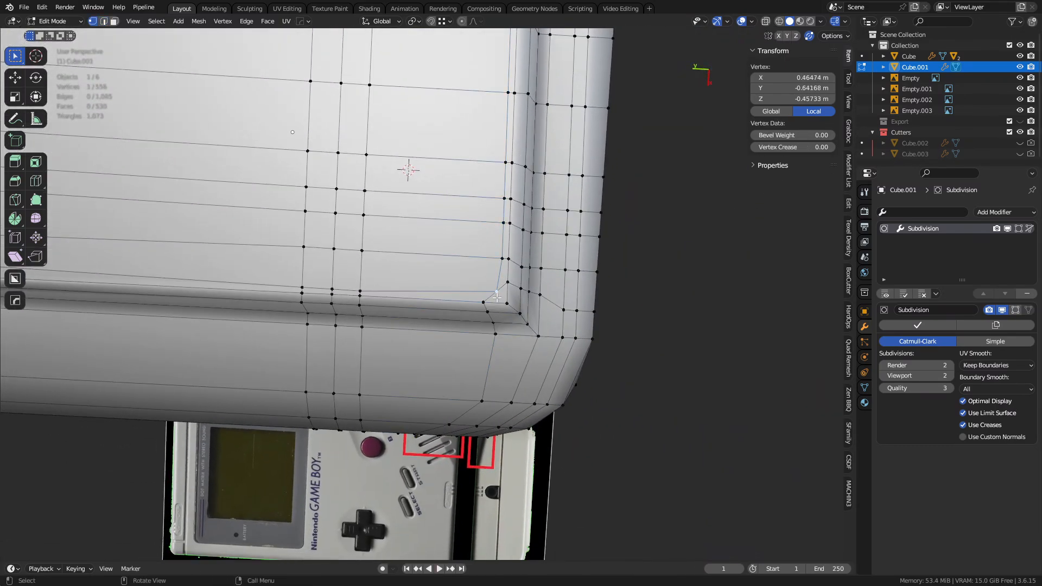
key(g)
key(g)
right_click(498, 294)
- Try sliding the two short edges between the cross loops on the raised panel's rim, and undo it
key(2)
click(350, 291)
shift+click(318, 289)
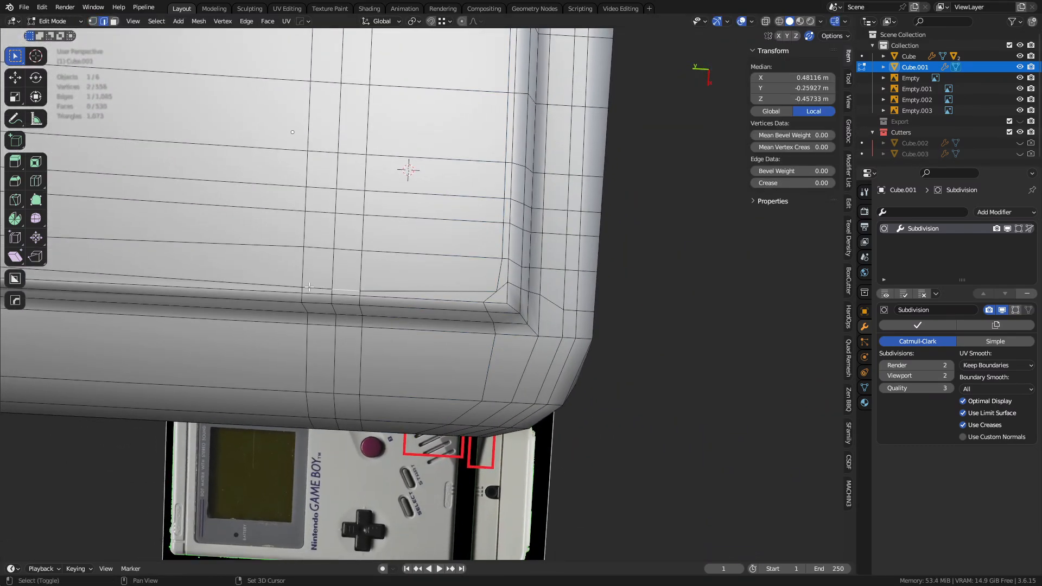
key(g)
key(g)
click(307, 297)
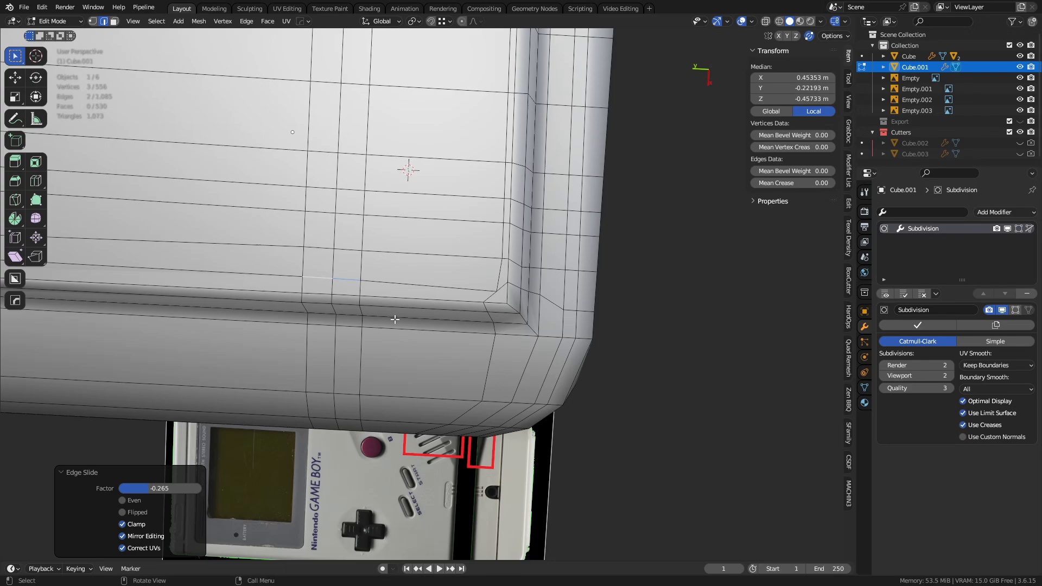
key(ctrl+z)
- Straighten the long edge row just inside the raised panel's rim by aligning it to its minimum local X
click(288, 280)
ctrl+click(394, 288)
key(alt+a)
click(394, 253)
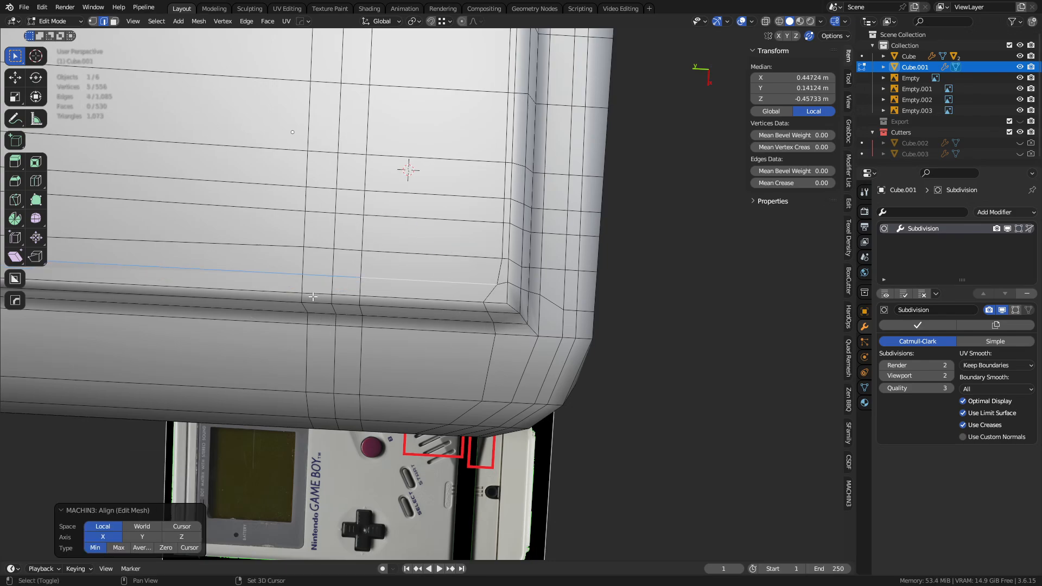
key(KP_Decimal)
- Try cutting eight evenly spaced loops across the long span of the shell, and undo them
key(ctrl+r)
scroll(433, 287, up, 7)
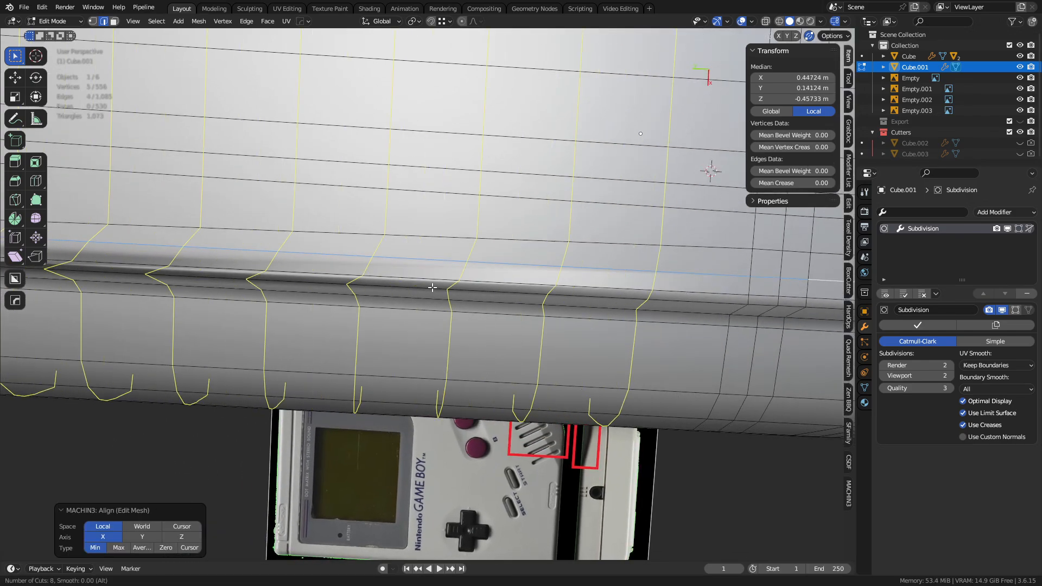
click(432, 287)
key(f)
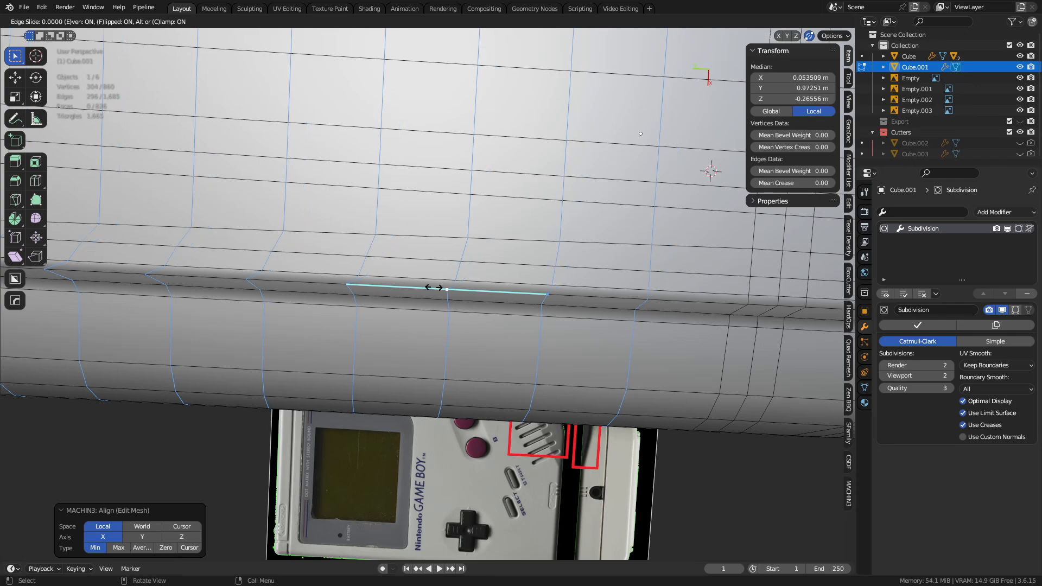
right_click(530, 297)
scroll(529, 296, down, 6)
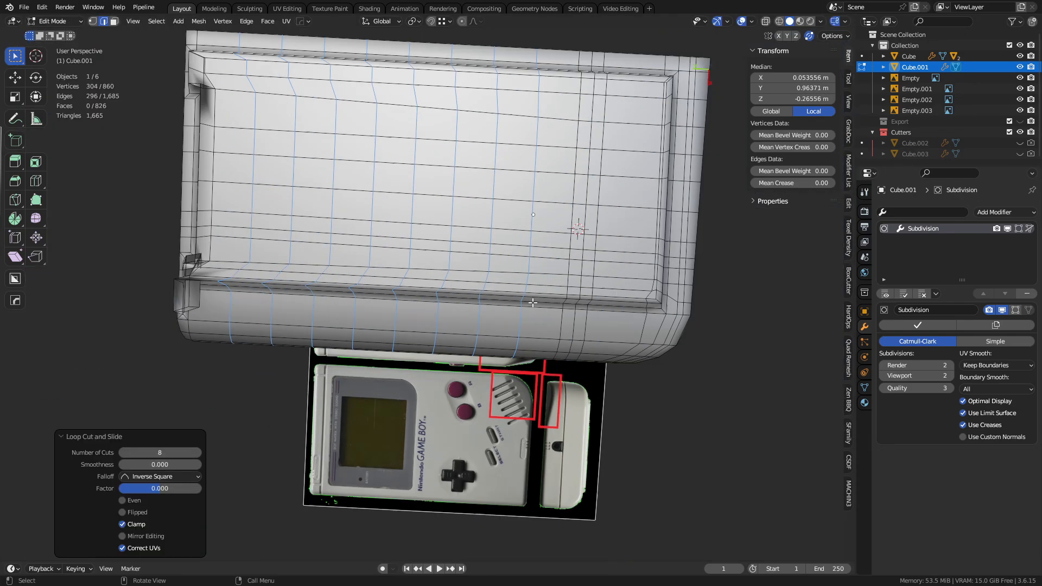
shift+middle_drag(596, 326, 550, 339)
key(ctrl+z)
- Realign the first cross loop to its maximum local Y and view the shell straight from the bottom
scroll(461, 339, up, 2)
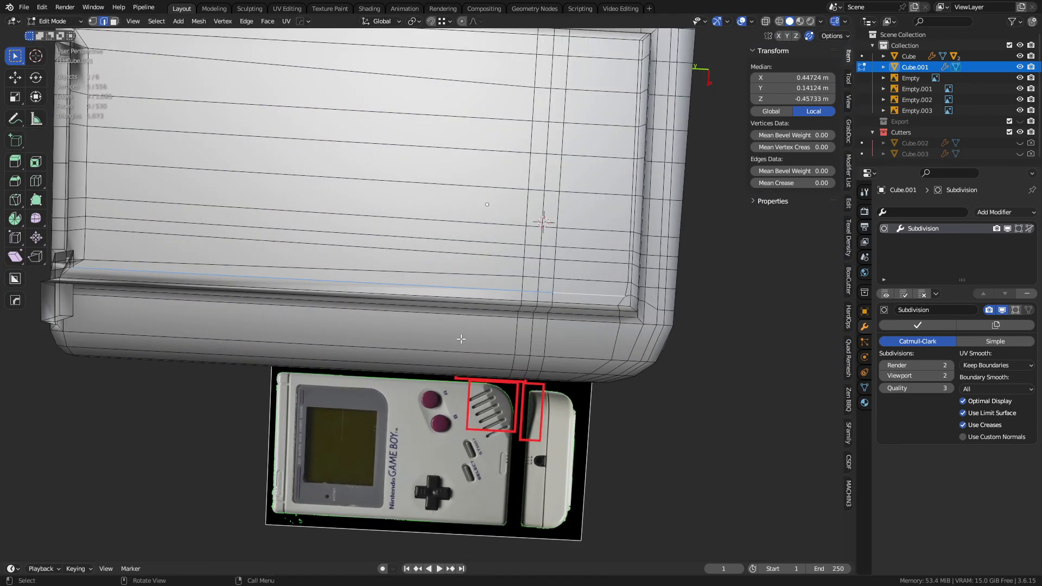
alt+click(521, 293)
key(alt+a)
click(477, 307)
alt+middle_drag(517, 336, 531, 331)
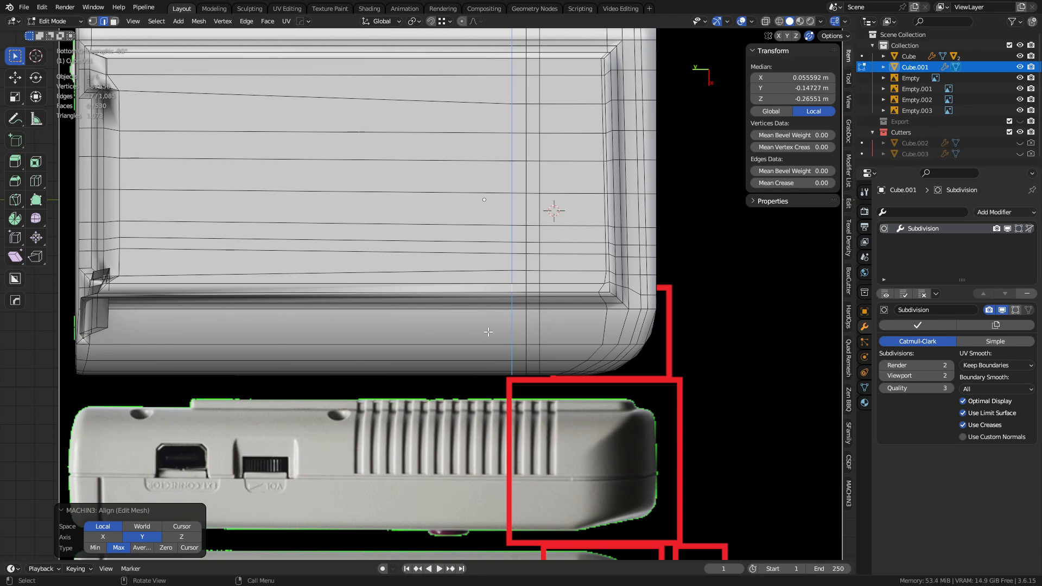
- Cut one even, flipped loop across the shell's long span, slid toward the open end with a factor of about 0.755
key(ctrl+r)
click(437, 301)
key(e)
key(f)
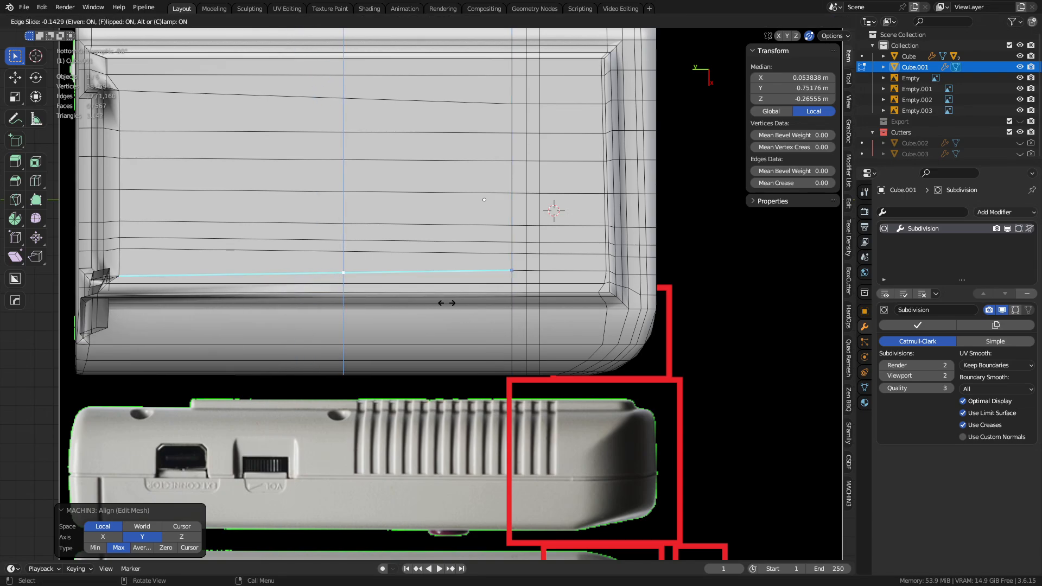
click(263, 314)
- Move the cross loop nearest the corner about 0.05 m along Y to the reference ribs' edge and dissolve the two loops beside it
key(alt+z)
key(alt+z)
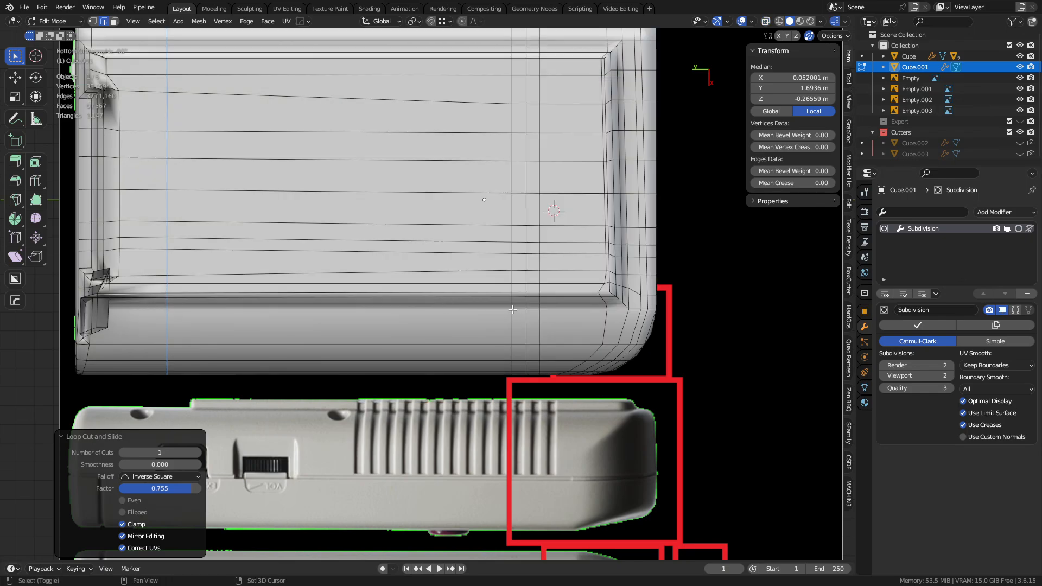
key(alt+z)
shift+middle_drag(548, 318, 443, 333)
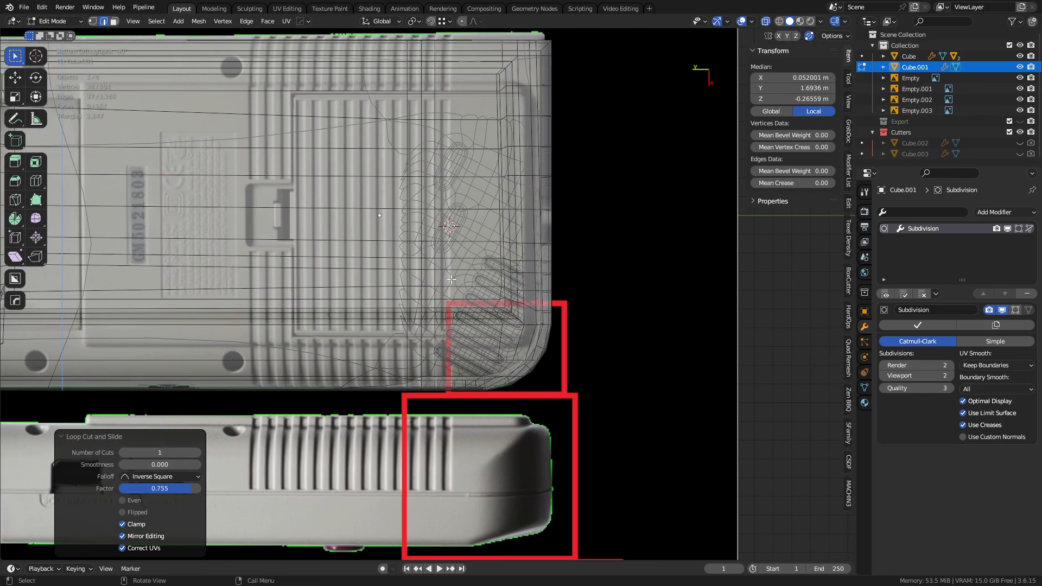
key(alt+z)
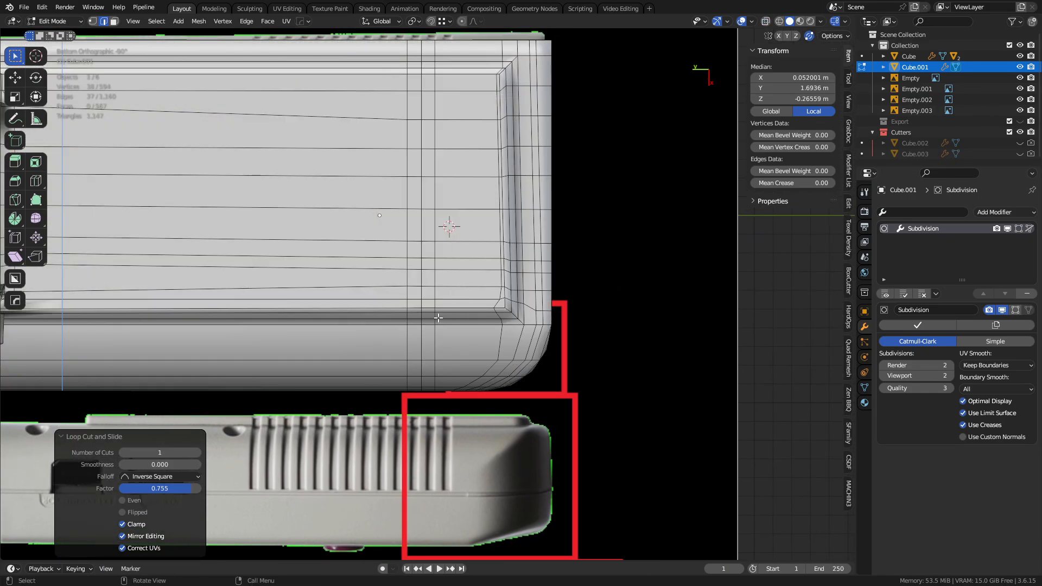
alt+click(435, 336)
key(g)
key(y)
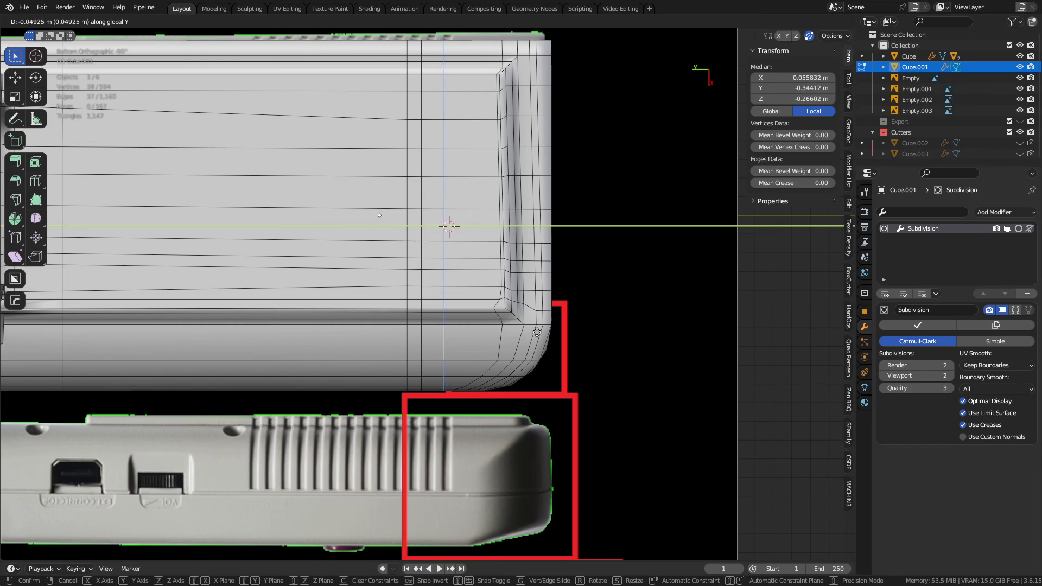
click(444, 351)
alt+click(423, 350)
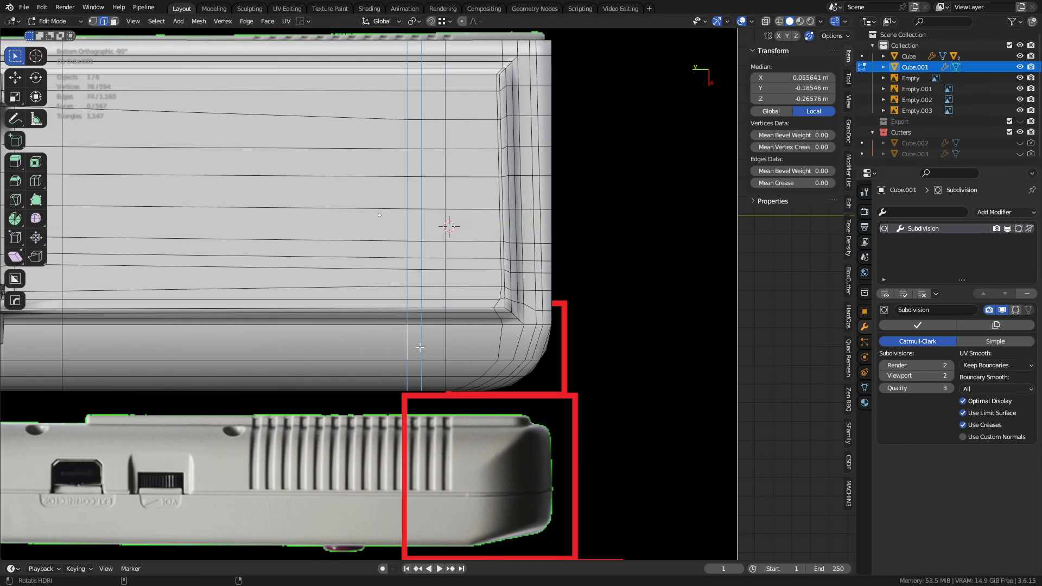
key(ctrl+x)
- Cut a loop across the shell at the opposite edge of the reference's ribbed grip, with a slide factor of about -0.045
key(alt+z)
alt+click(254, 331)
key(g)
key(g)
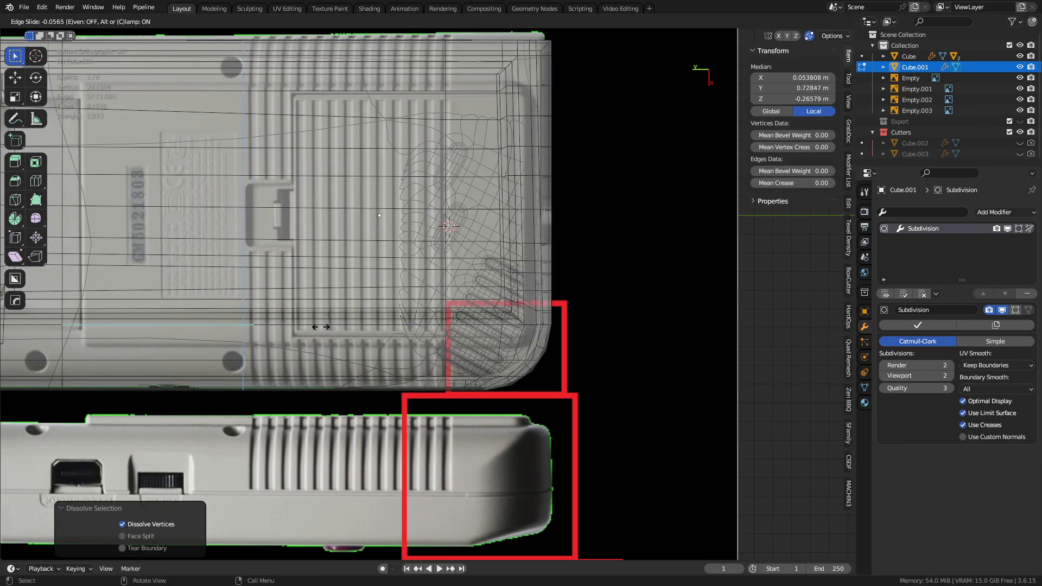
click(320, 327)
- Try cutting a set of evenly spaced loops between the two grip boundary loops, and undo them
key(alt+z)
key(ctrl+r)
scroll(337, 331, up, 5)
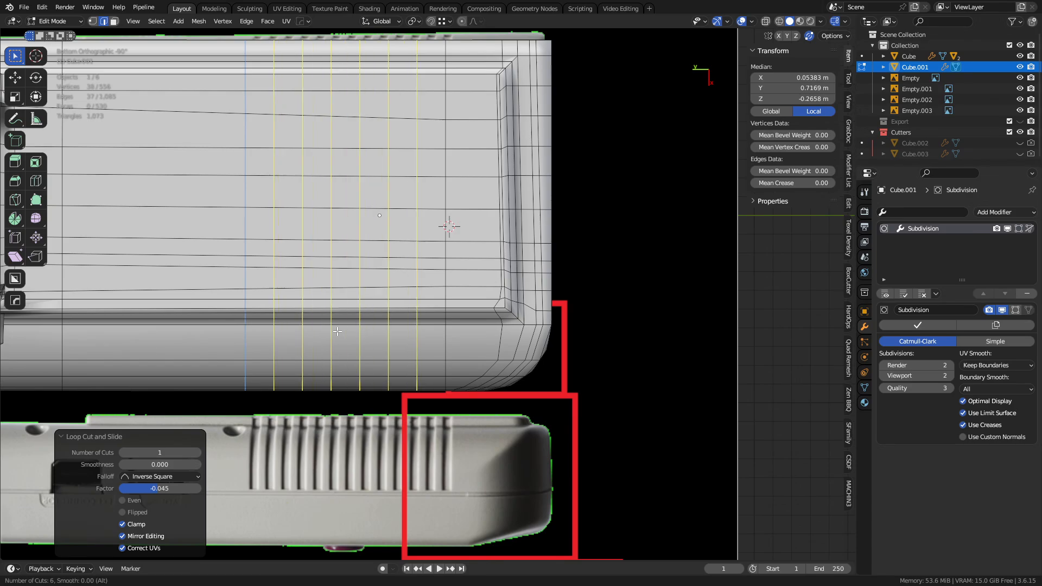
scroll(337, 332, up, 7)
click(337, 331)
right_click(338, 331)
key(ctrl+z)
- Cut 24 evenly spaced, unslid loops between the two grip boundary loops, matching the ribs in the reference image
key(alt+z)
key(ctrl+r)
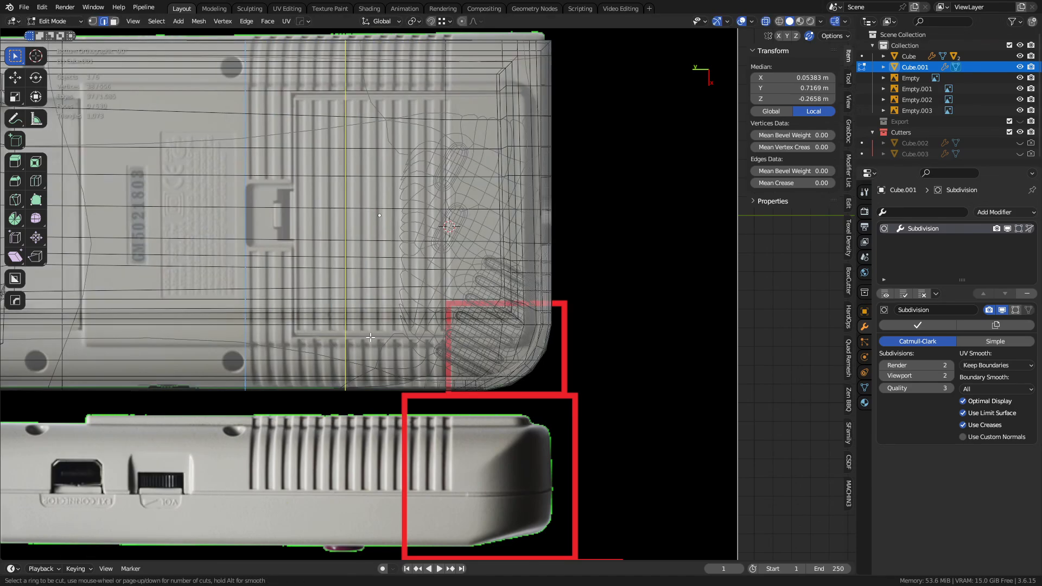
scroll(370, 337, up, 14)
scroll(370, 337, up, 4)
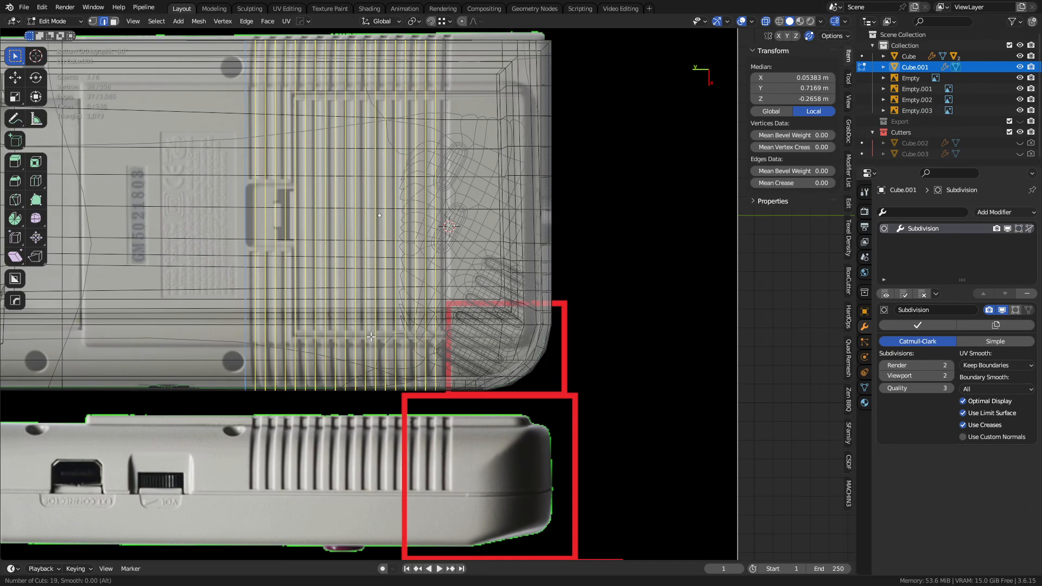
scroll(370, 337, up, 1)
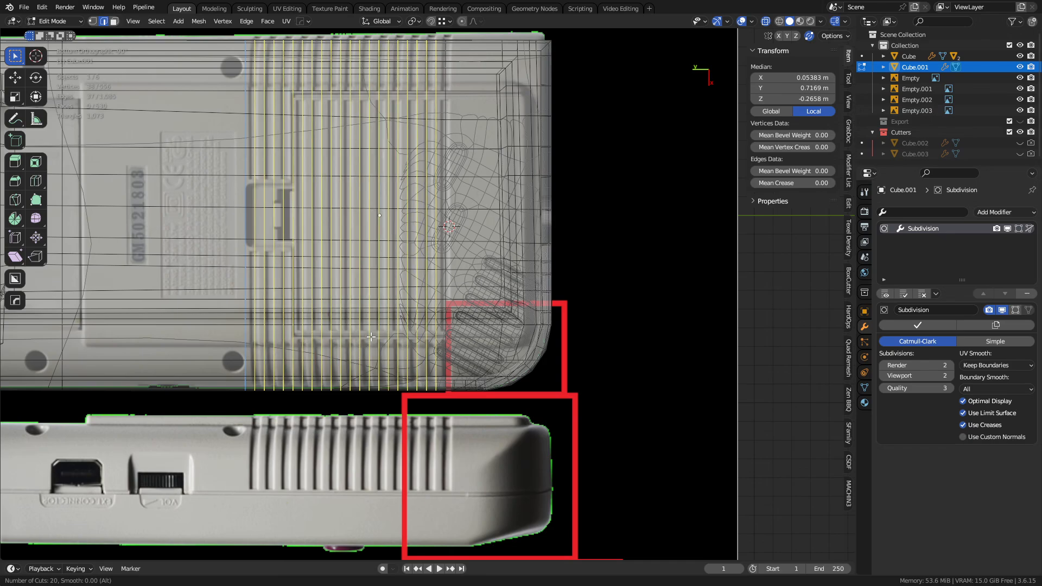
scroll(370, 336, up, 2)
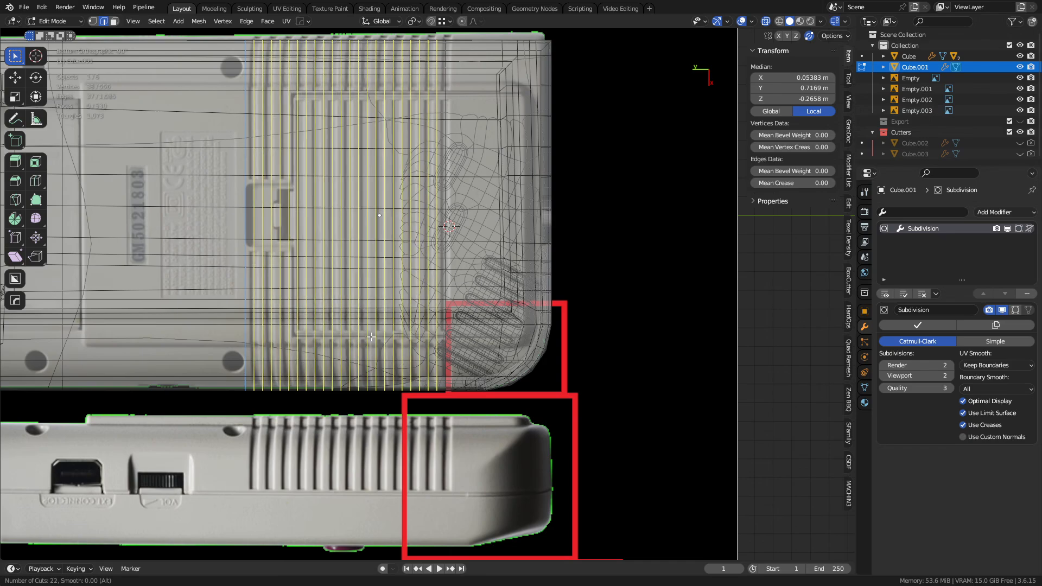
scroll(370, 337, up, 2)
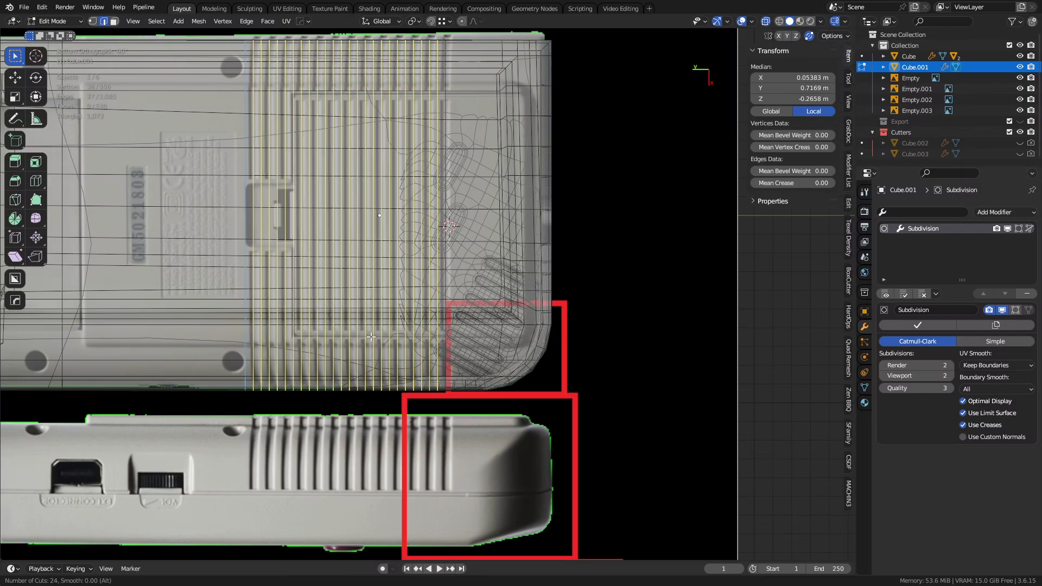
click(371, 336)
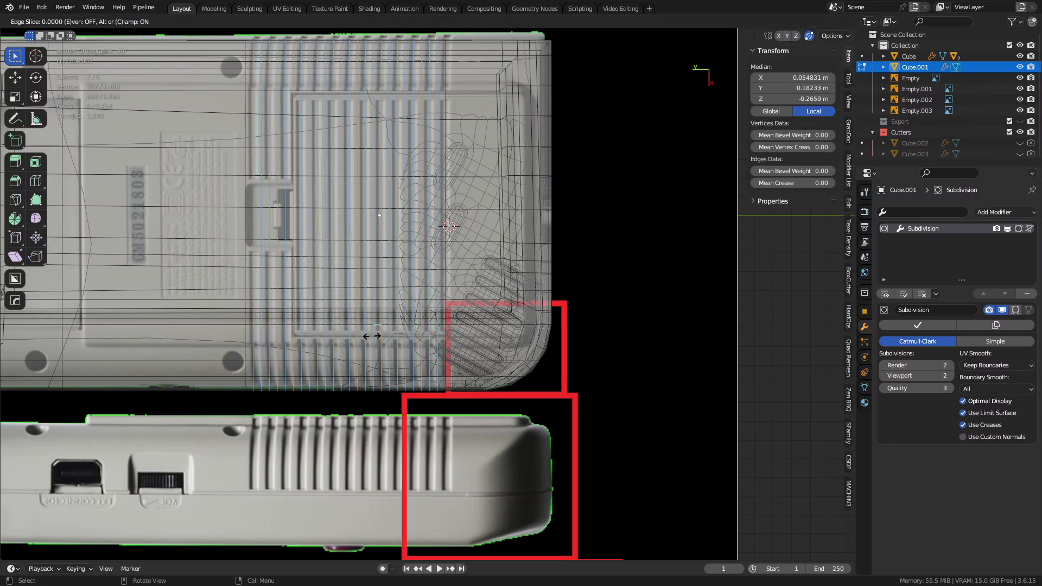
right_click(374, 335)
key(alt+z)
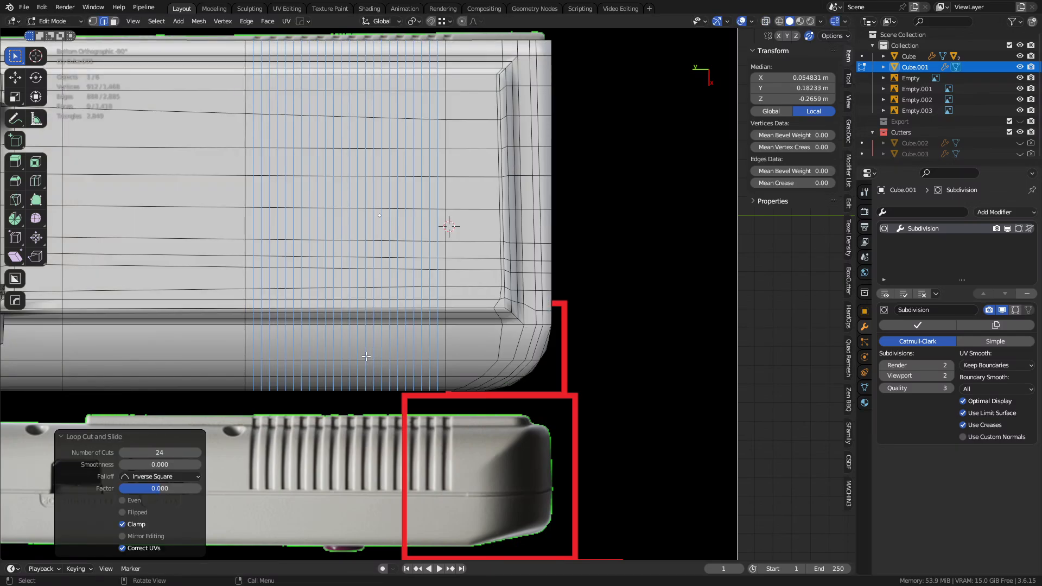
key(alt+z)
shift+middle_drag(288, 265, 385, 302)
key(alt+z)
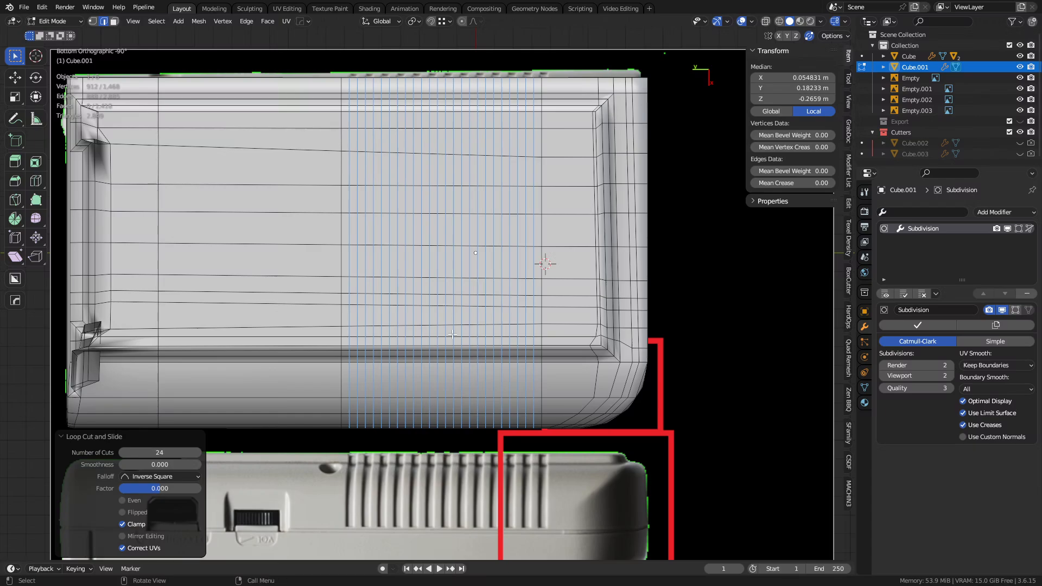
- Select the first four alternating face strips of the grip in face mode, skipping one strip between each, starting at the edge away from the shell's rounded corner
key(3)
shift+middle_drag(437, 340, 362, 358)
key(alt+z)
key(alt+z)
click(287, 419)
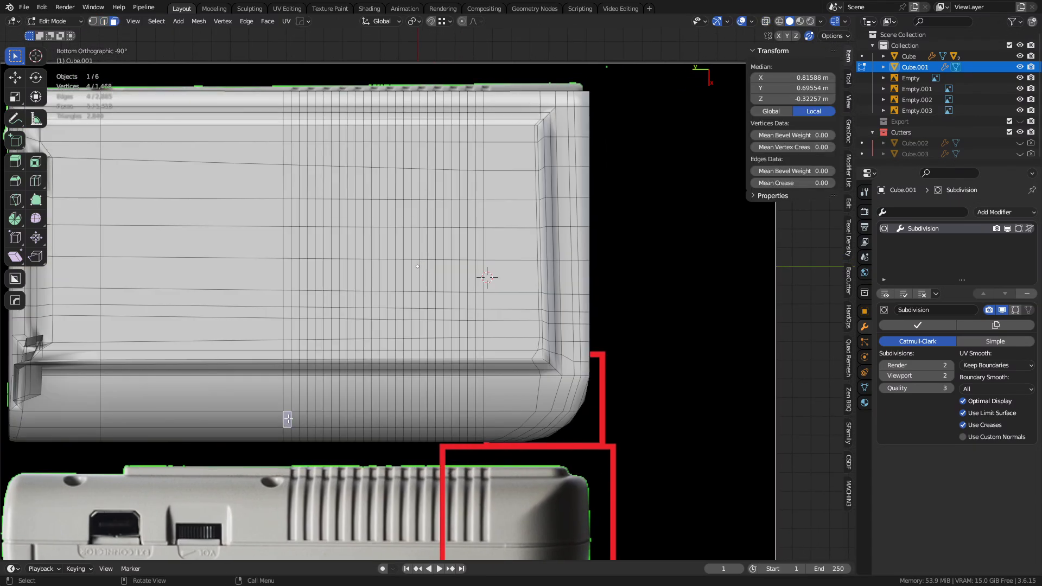
ctrl+click(286, 134)
ctrl+click(303, 133)
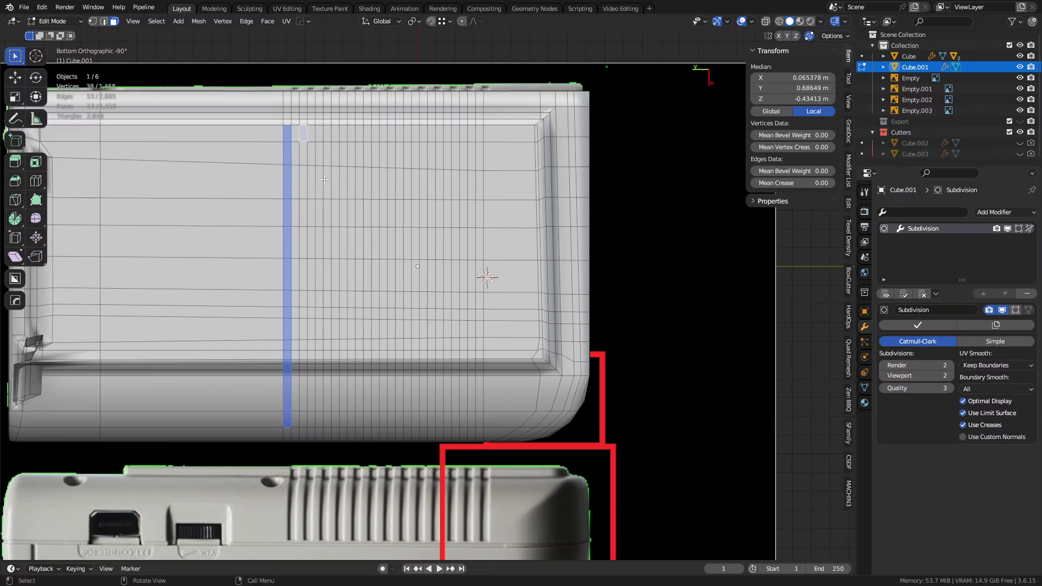
ctrl+click(304, 418)
shift+click(320, 421)
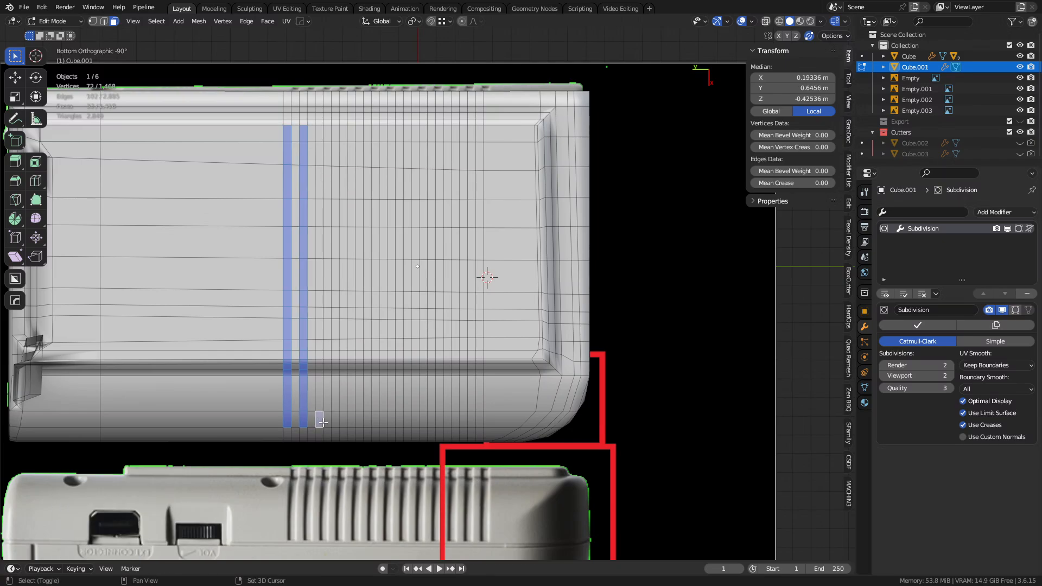
ctrl+click(320, 132)
ctrl+click(335, 134)
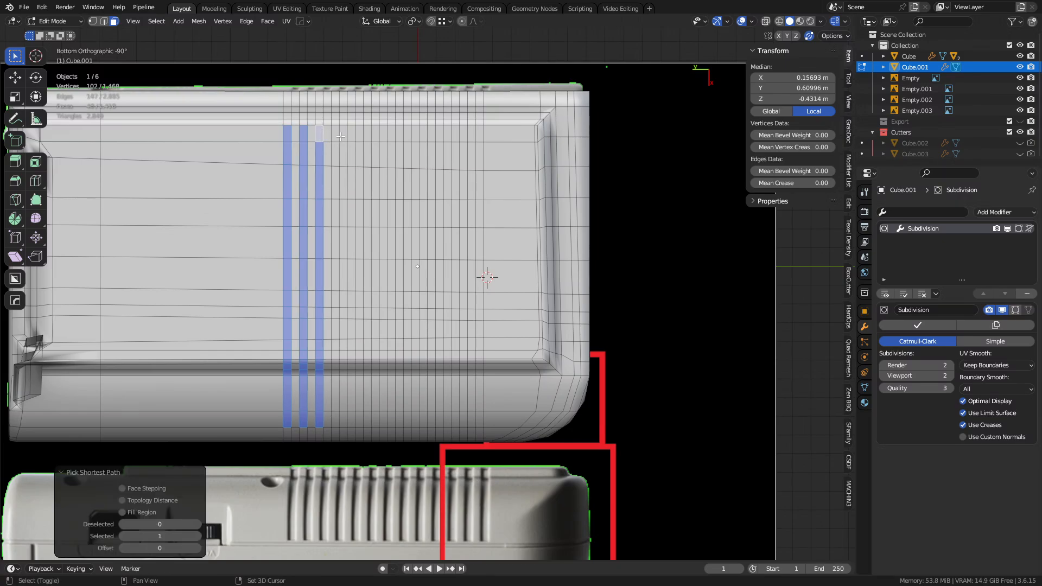
ctrl+click(336, 419)
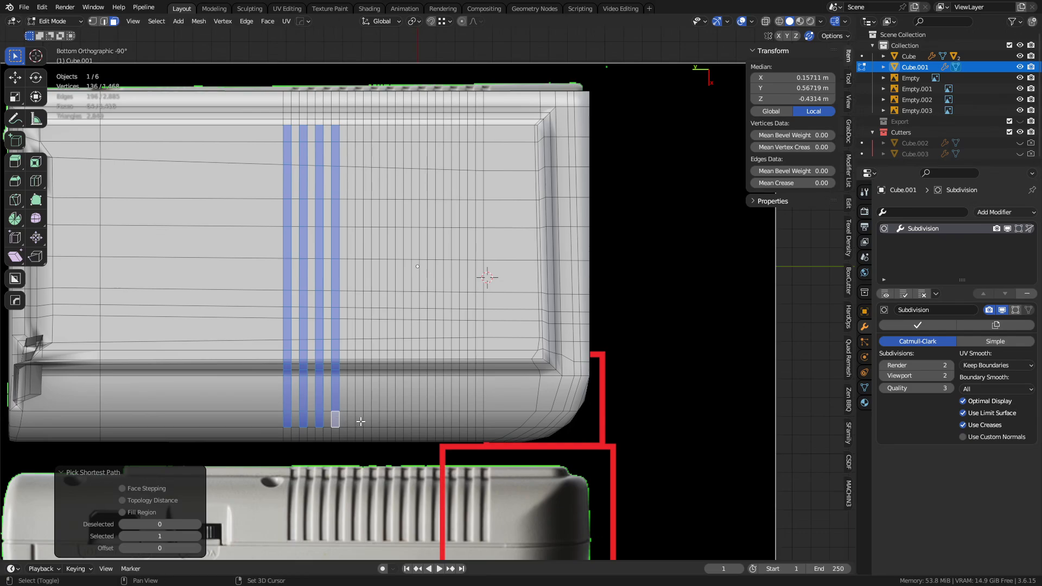
shift+click(360, 420)
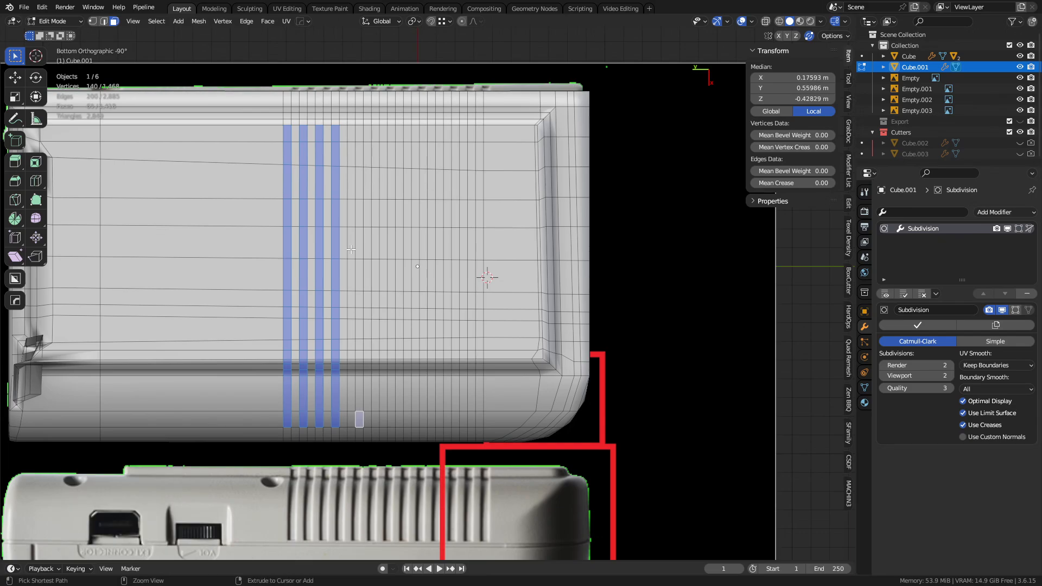
ctrl+click(358, 136)
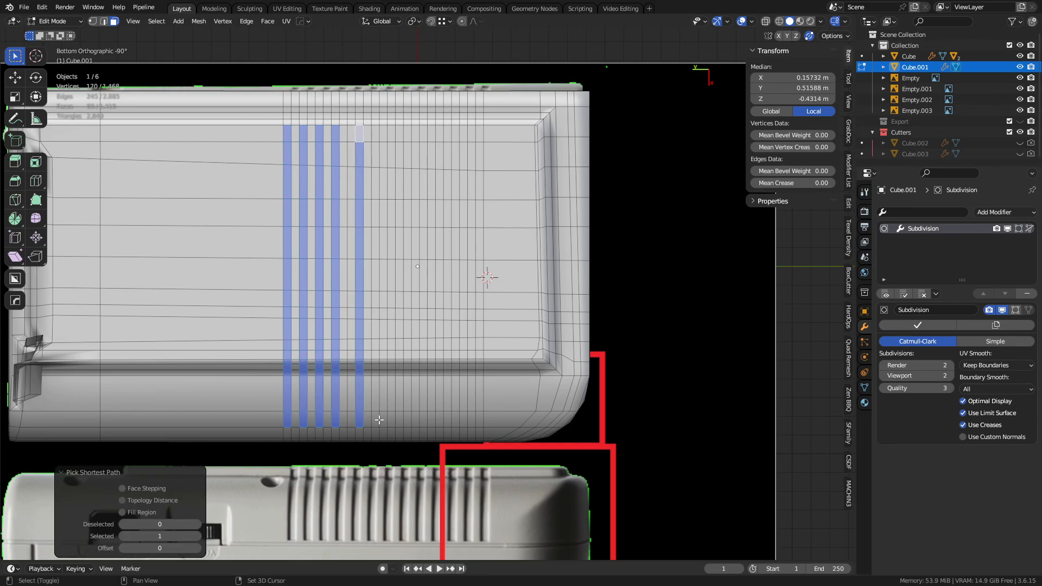
key(ctrl+z)
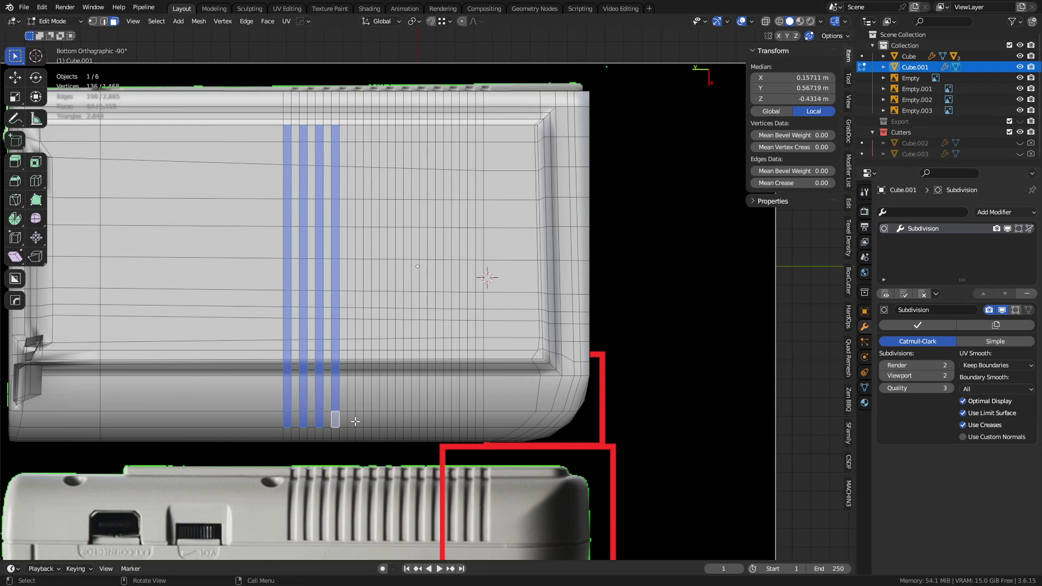
- Add the next five alternating face strips across the grip to the selection, making nine evenly spaced strips
ctrl+click(354, 134)
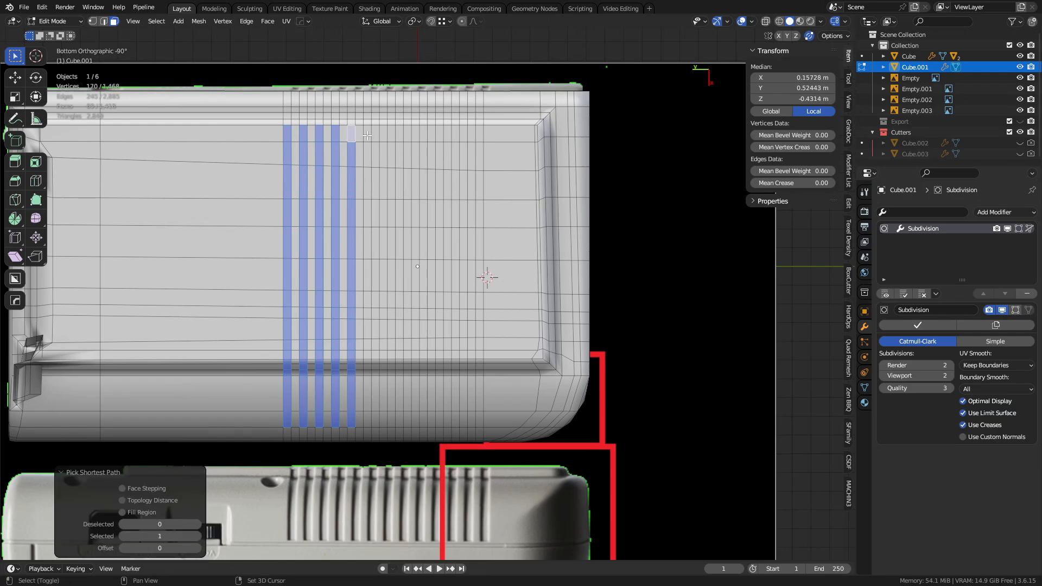
ctrl+click(367, 420)
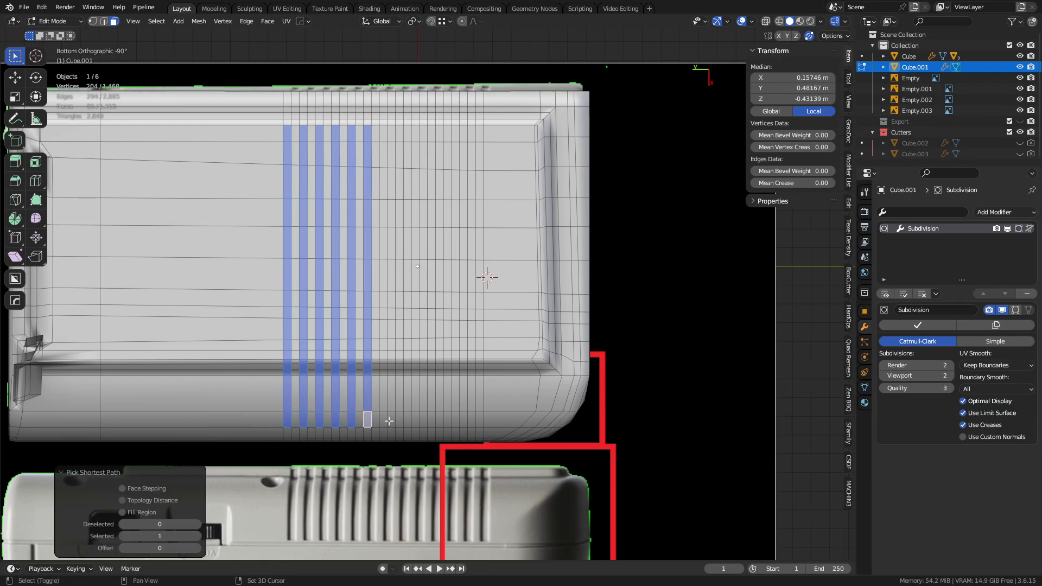
shift+click(384, 421)
ctrl+click(385, 134)
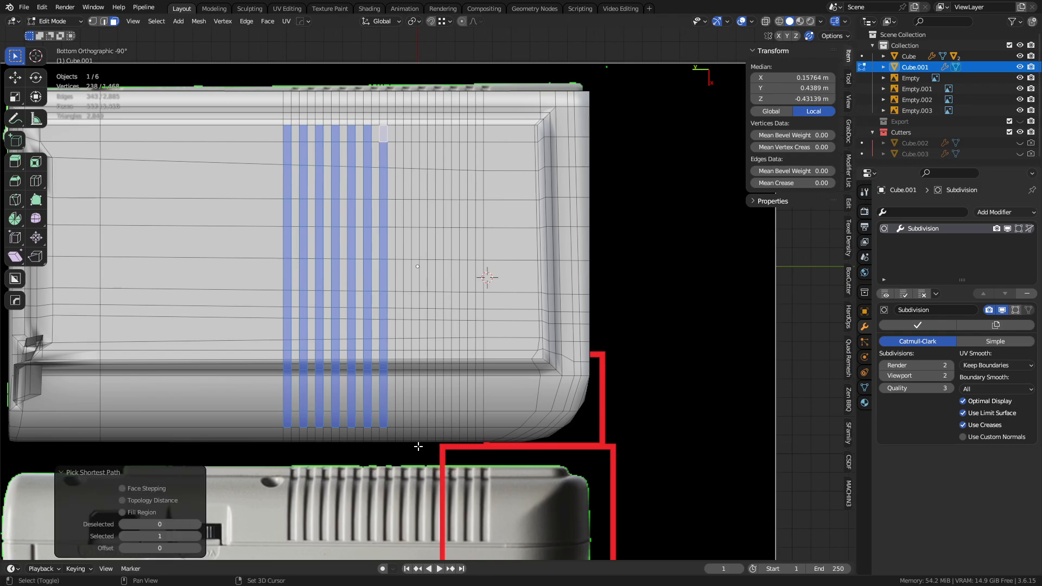
shift+click(399, 420)
ctrl+click(399, 133)
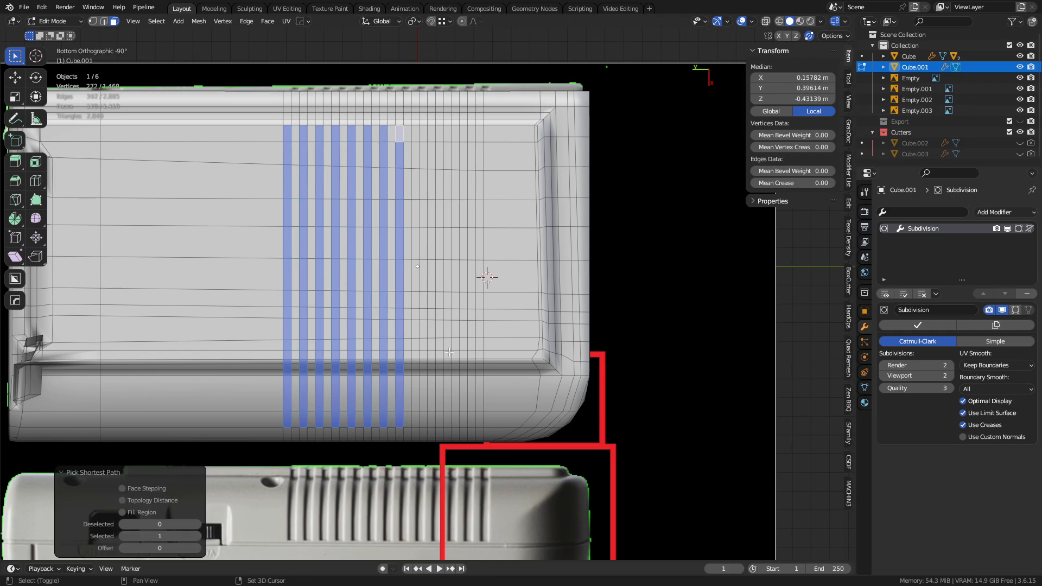
shift+click(415, 419)
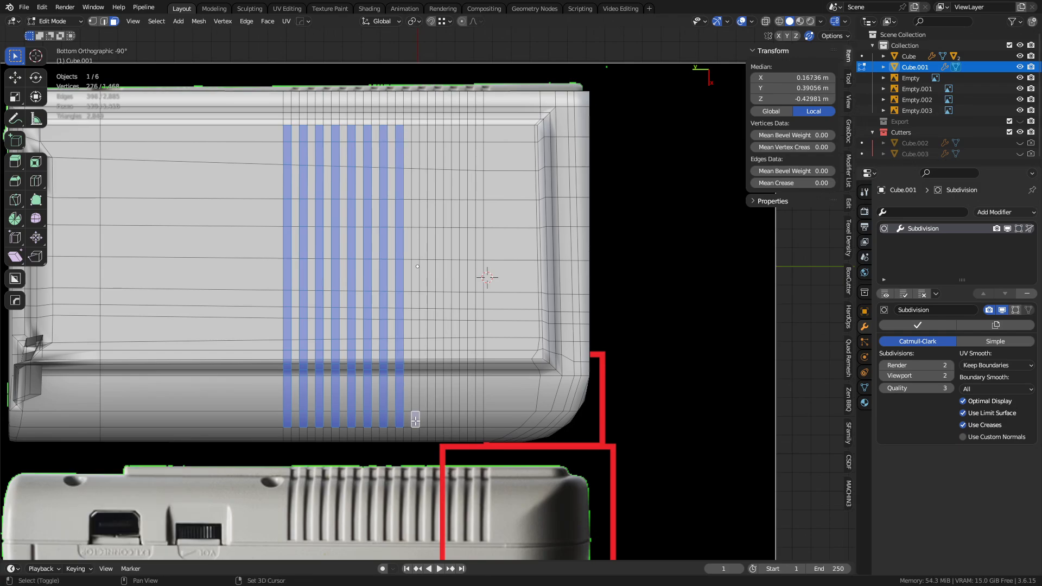
ctrl+click(413, 134)
- Inset the nine selected strips slightly, and sink them into grooves with a second inset of 0 m thickness and -0.02408 m depth
scroll(386, 418, up, 4)
key(i)
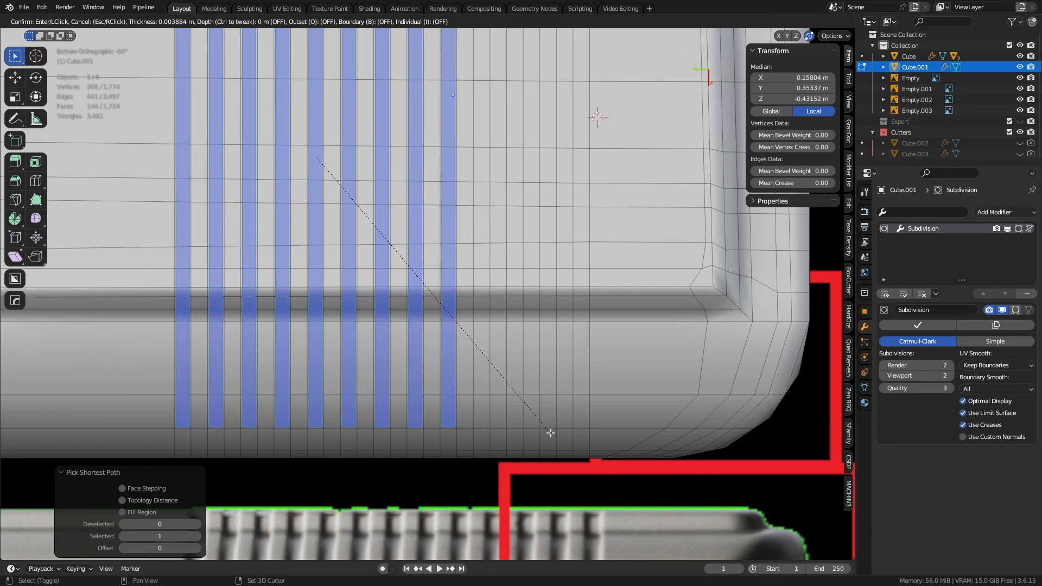
click(531, 426)
key(i)
ctrl+click(517, 426)
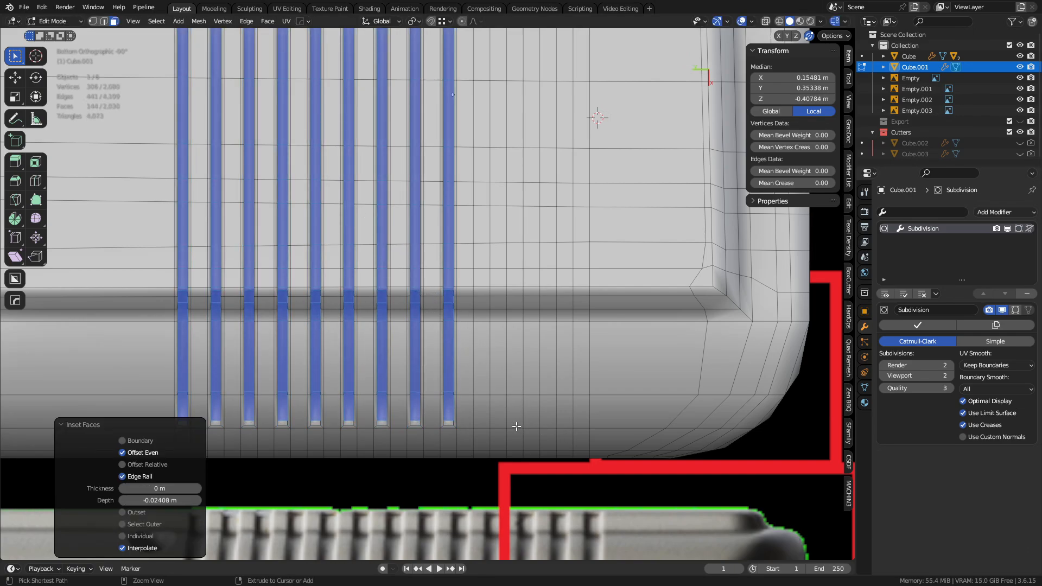
- Inspect the smoothed grooves in Object Mode and compare them with the ribs in the reference image
key(ctrl+Tab)
click(457, 429)
key(a)
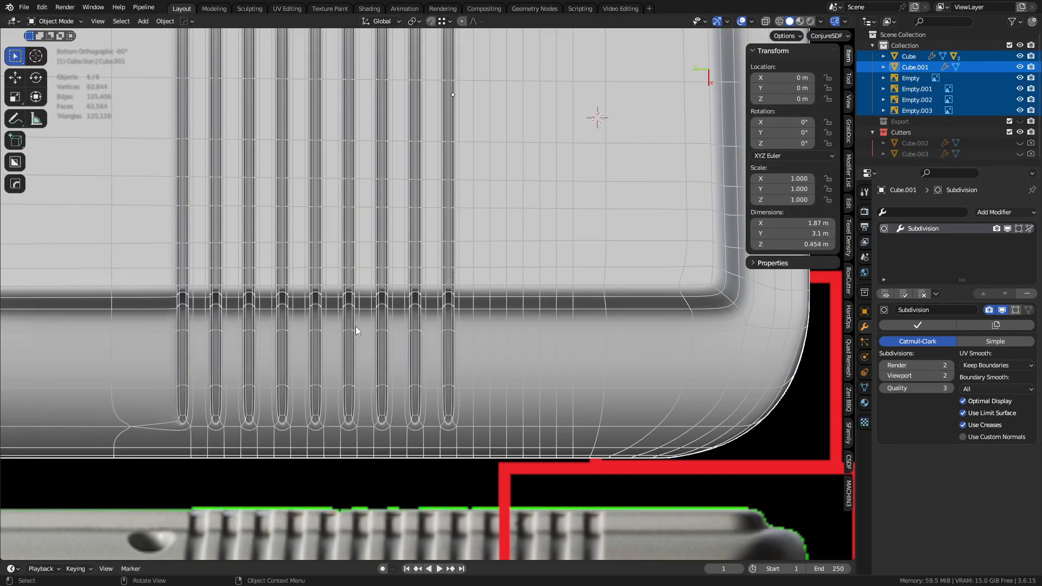
scroll(340, 323, down, 4)
key(alt+a)
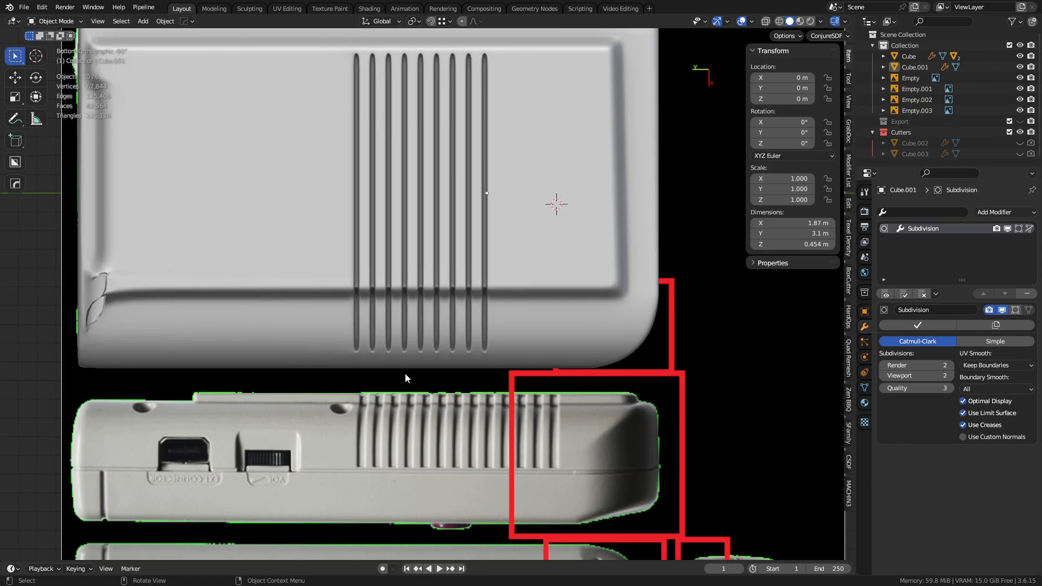
middle_drag(405, 373, 428, 316)
- Return to mesh editing and circle-select the row of faces crossing the grooves at the lower end of the reference's latch recess
key(Tab)
key(alt+z)
scroll(414, 313, up, 4)
click(351, 361)
shift+middle_drag(351, 360, 382, 383)
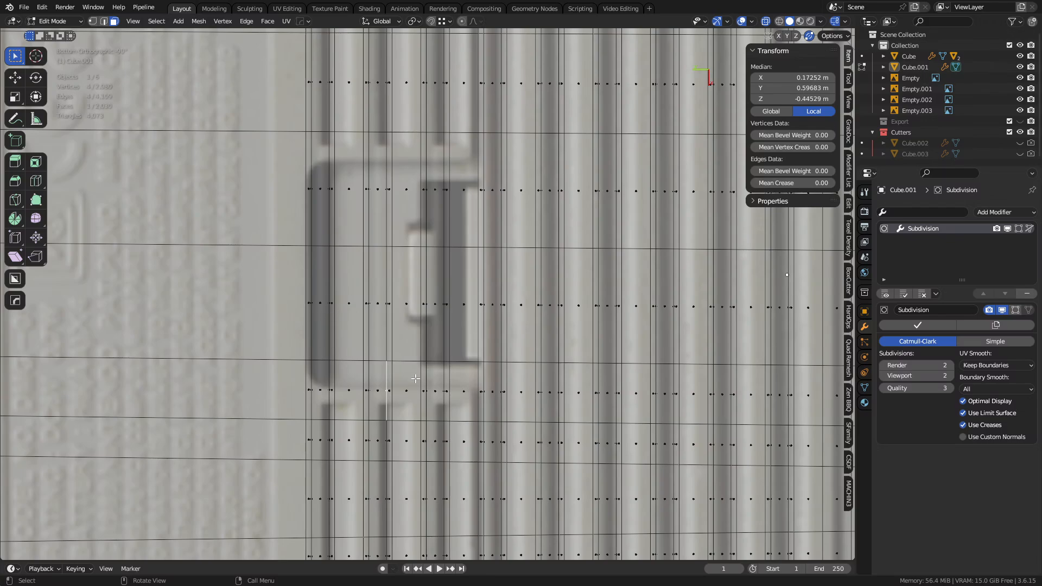
click(321, 399)
key(alt+z)
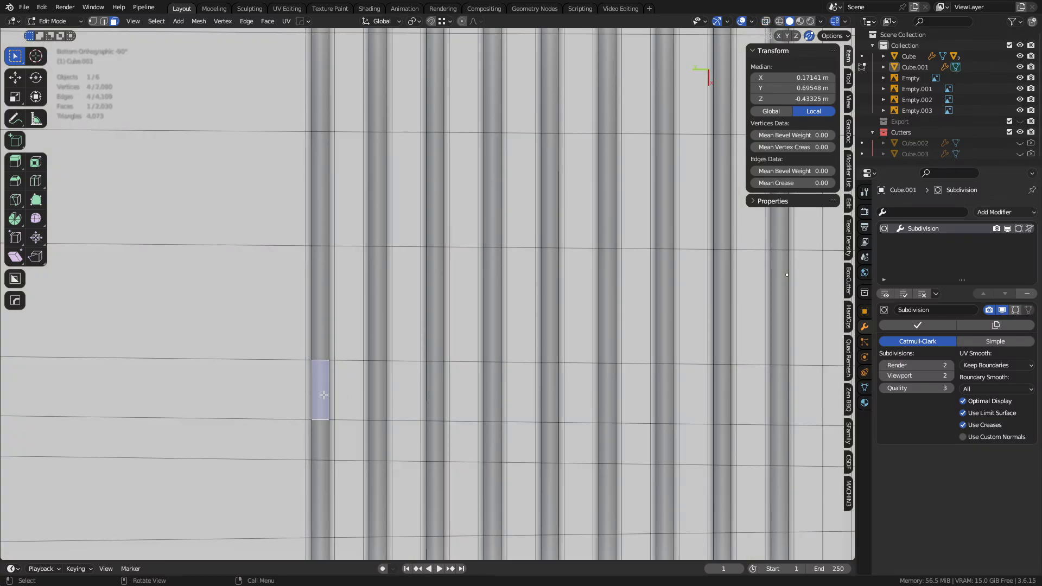
key(c)
drag(321, 395, 471, 385)
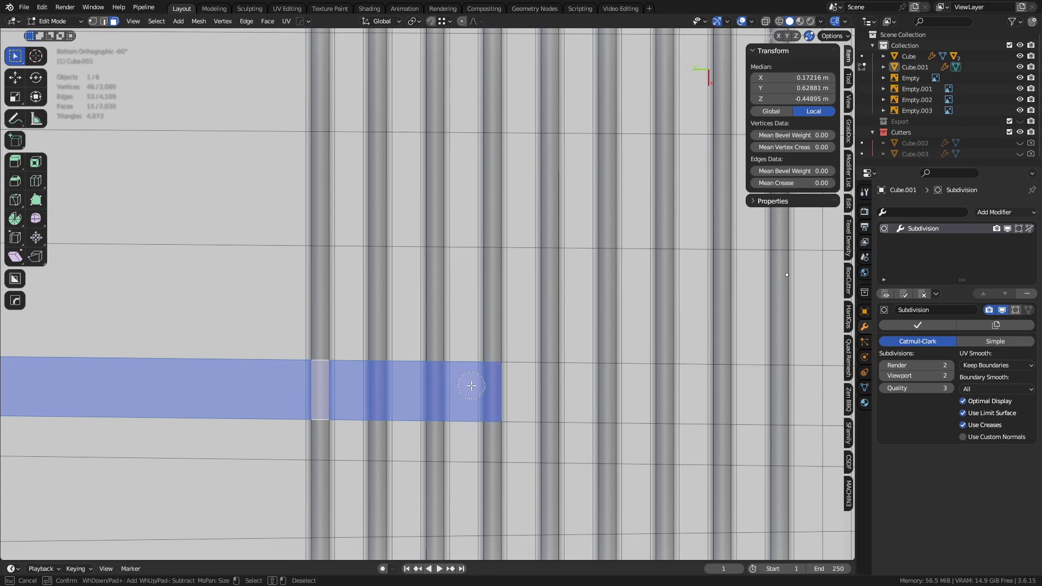
right_click(472, 385)
- Trim the selected face row against the reference so that it ends with the face at the latch recess's inner edge
key(alt+z)
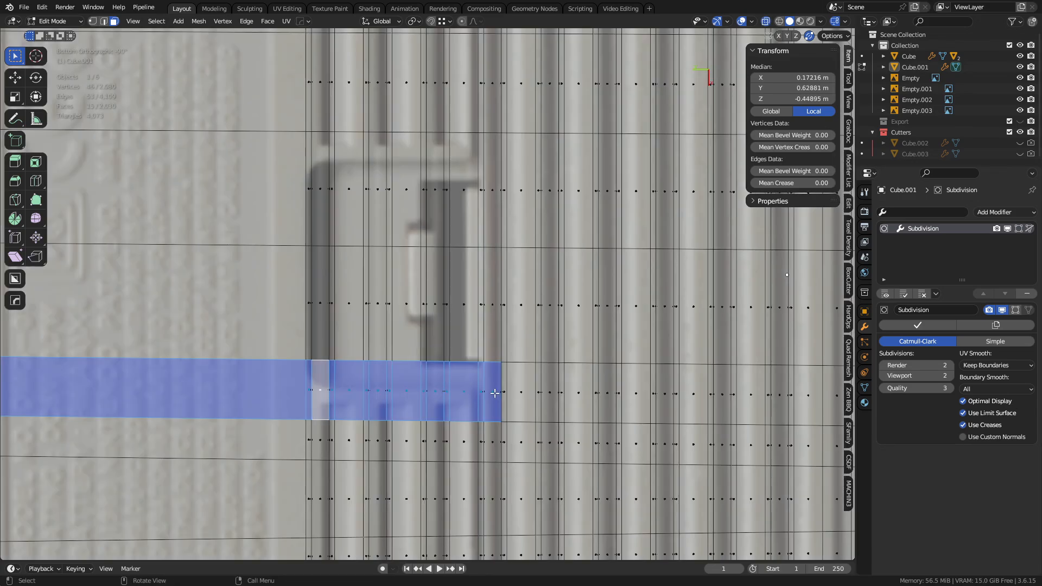
key(c)
shift+drag(487, 396, 490, 384)
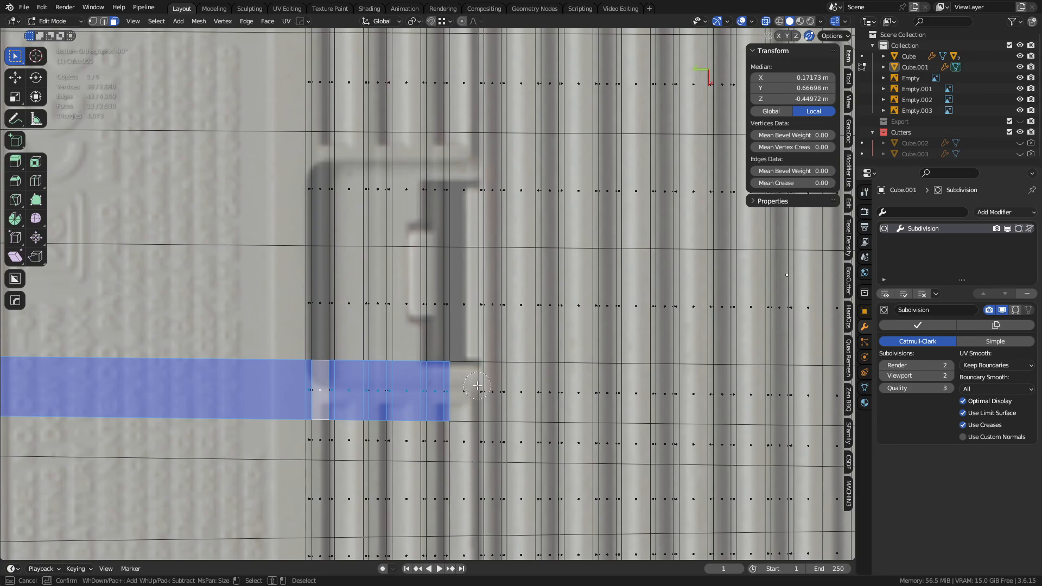
right_click(477, 387)
shift+click(460, 382)
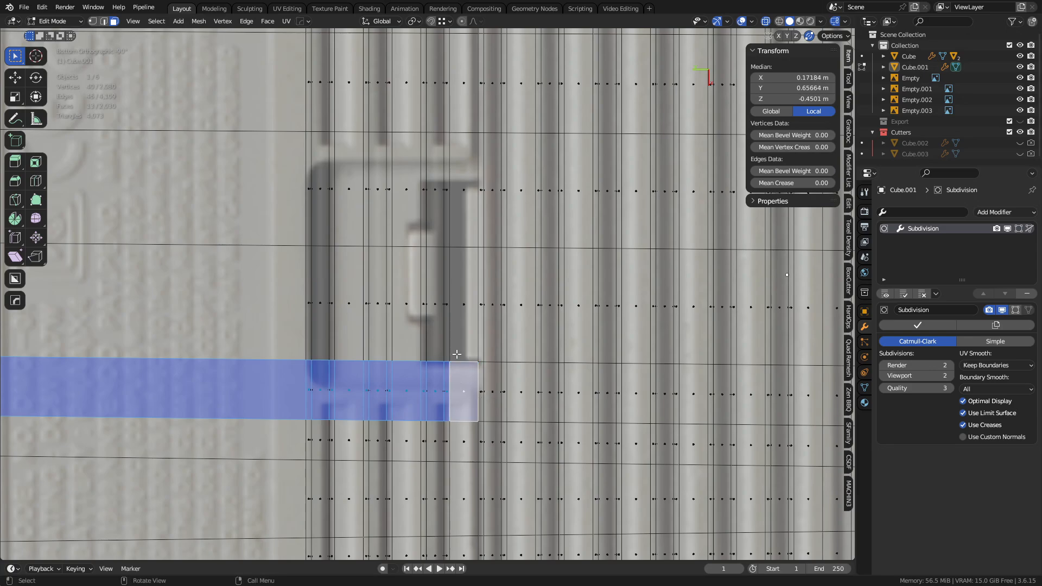
- Extend the selection to the whole block of faces over the latch recess, exclude the large flat faces beside it, and delete the block
key(alt+z)
key(c)
mouse_move(457, 342)
mouse_down()
mouse_move(453, 318)
mouse_move(298, 319)
mouse_move(297, 206)
mouse_move(447, 248)
mouse_up()
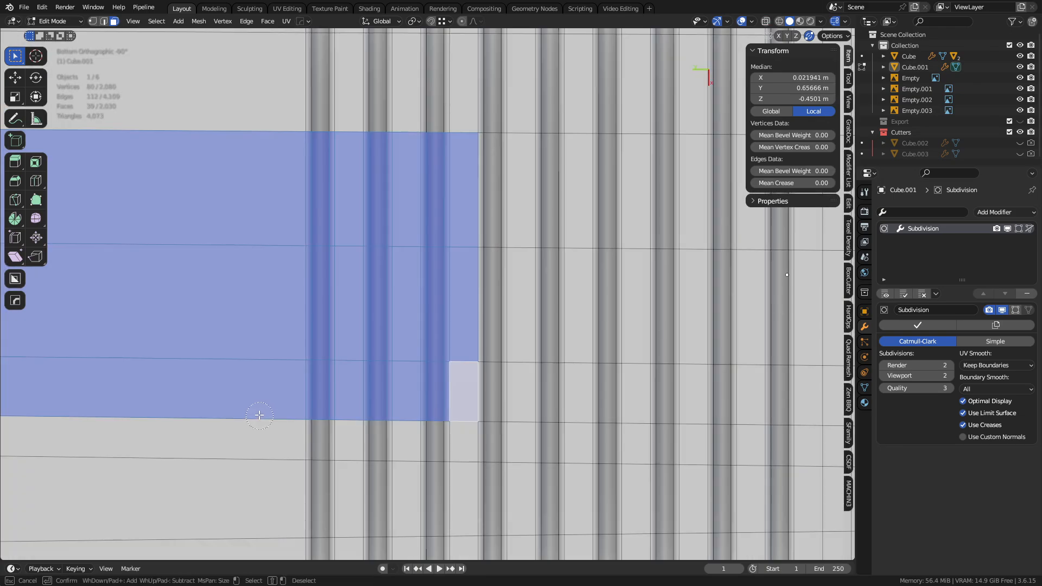
middle_drag(259, 415, 260, 217)
key(Escape)
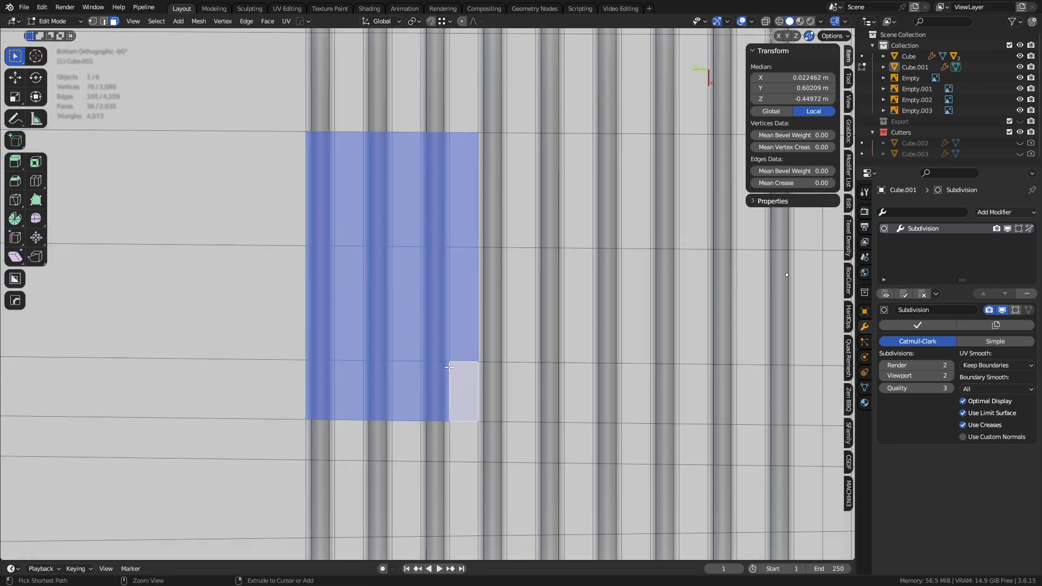
key(ctrl+x)
key(x)
click(433, 362)
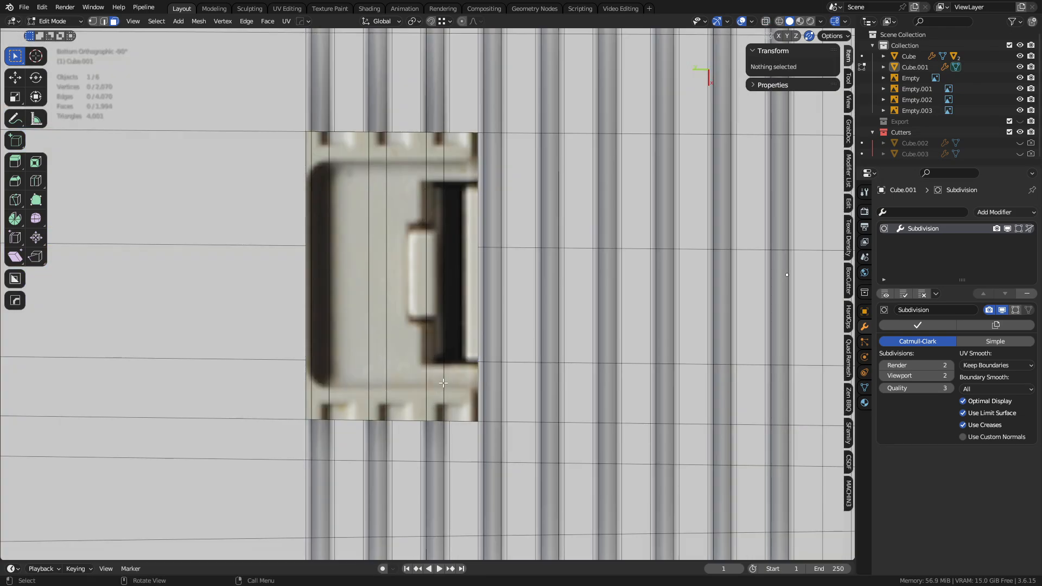
- Select all the leftover groove wall faces spanning the latch opening and delete them
middle_drag(443, 383, 401, 326)
click(376, 261)
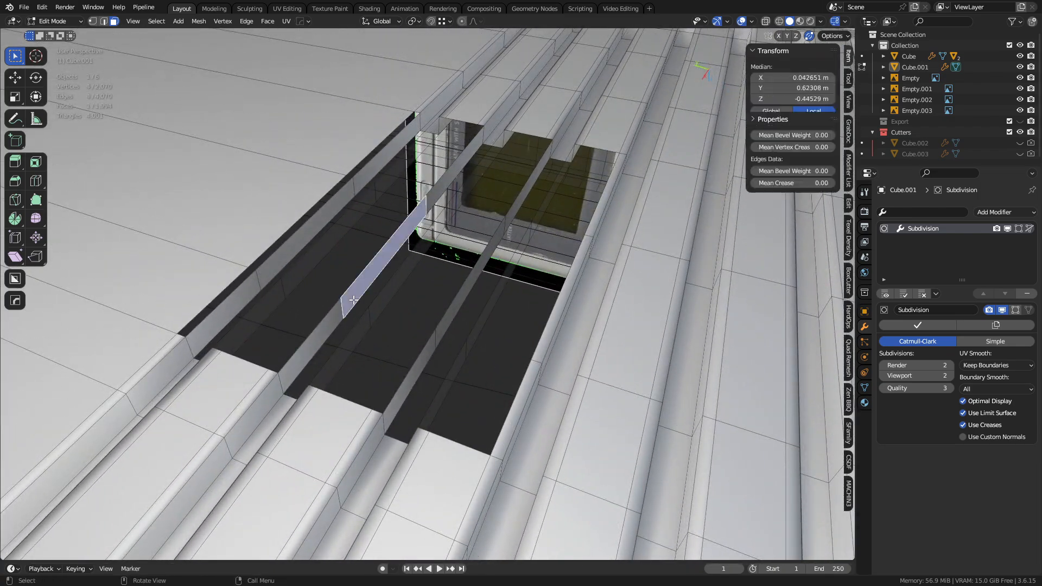
shift+click(314, 336)
shift+click(260, 310)
middle_drag(380, 244, 374, 243)
shift+click(360, 205)
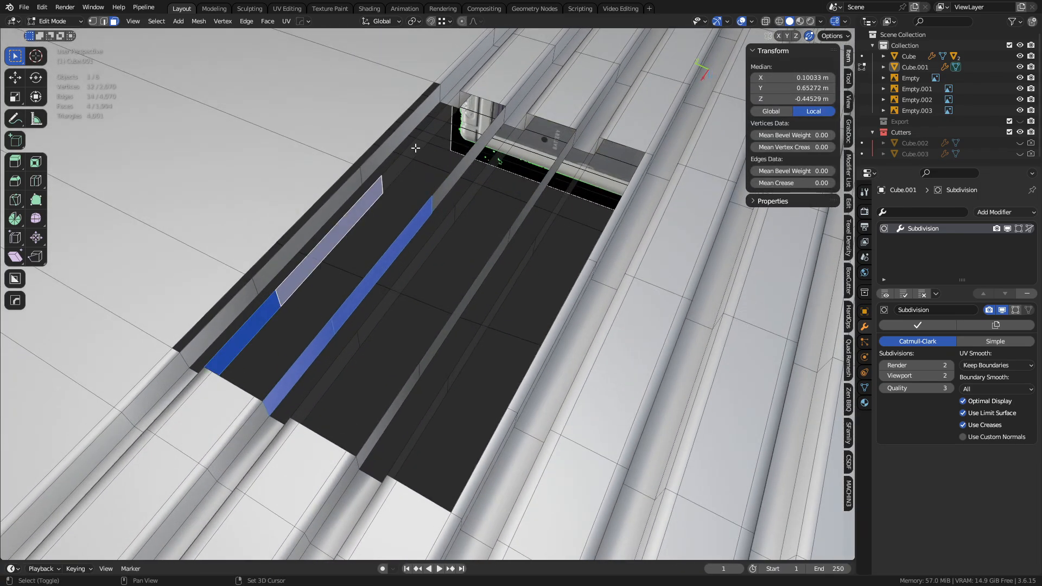
shift+click(413, 148)
shift+click(394, 141)
shift+click(315, 218)
shift+click(239, 292)
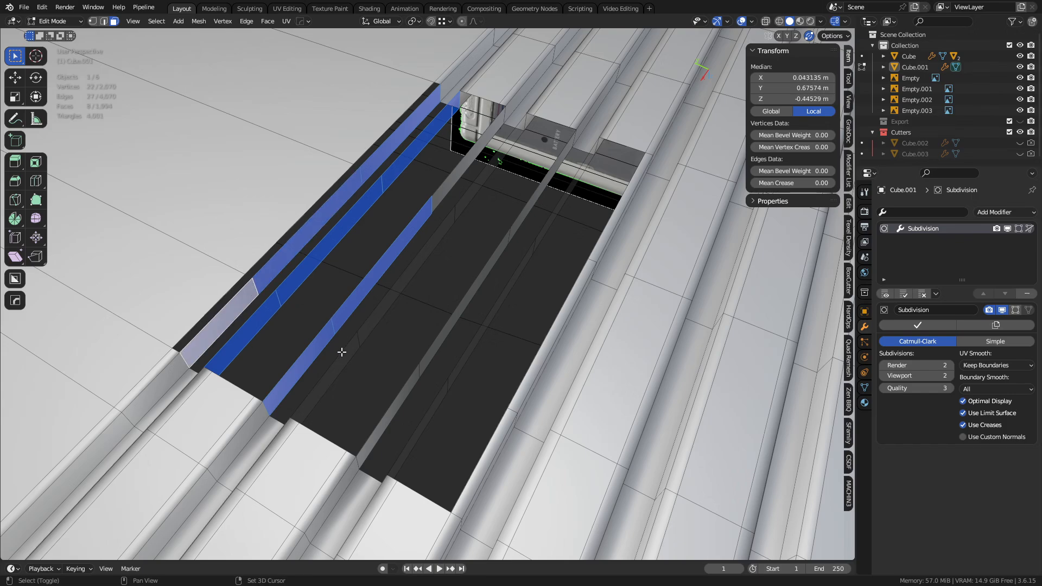
shift+click(342, 352)
shift+click(404, 274)
shift+click(492, 158)
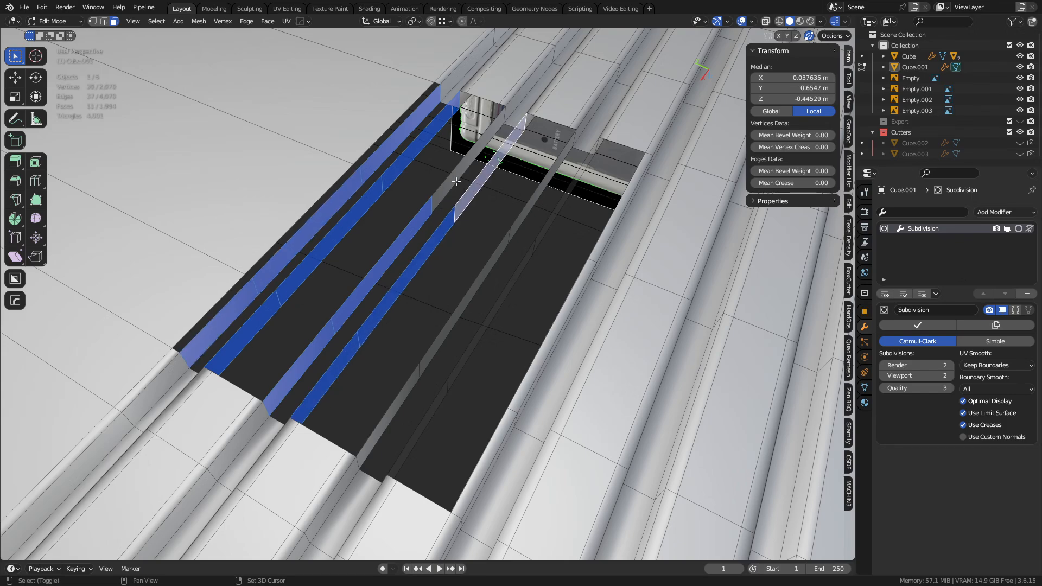
shift+click(468, 159)
shift+click(385, 420)
middle_drag(535, 352, 477, 341)
shift+click(430, 290)
shift+click(544, 256)
shift+click(534, 296)
shift+click(428, 325)
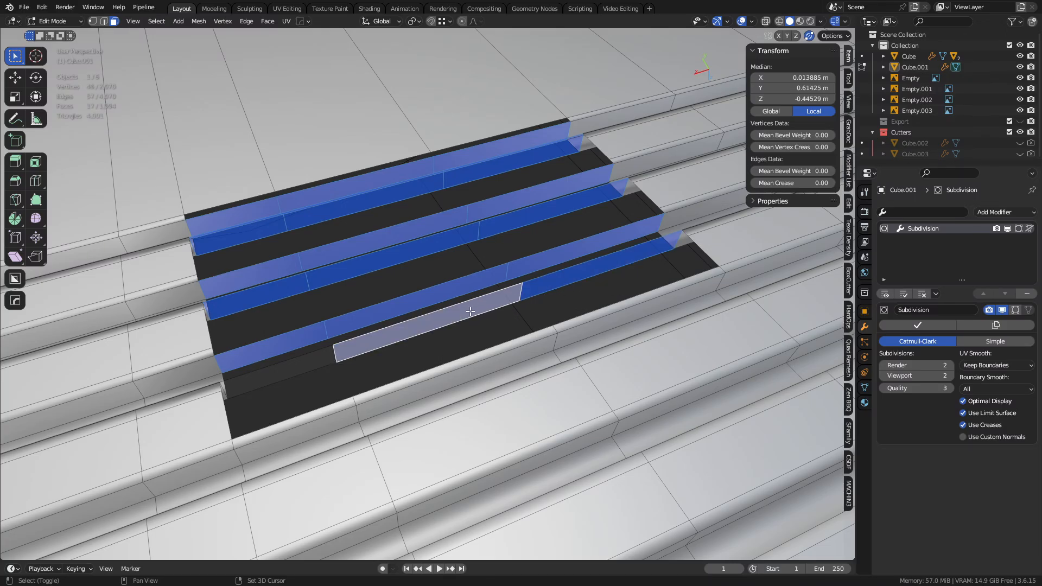
shift+click(278, 356)
key(x)
click(433, 330)
- Select the opening's two long edge paths and bridge them with flat faces, using Bridge Edge Loops with 0 cuts
middle_drag(433, 330, 556, 358)
click(337, 428)
scroll(323, 284, up, 1)
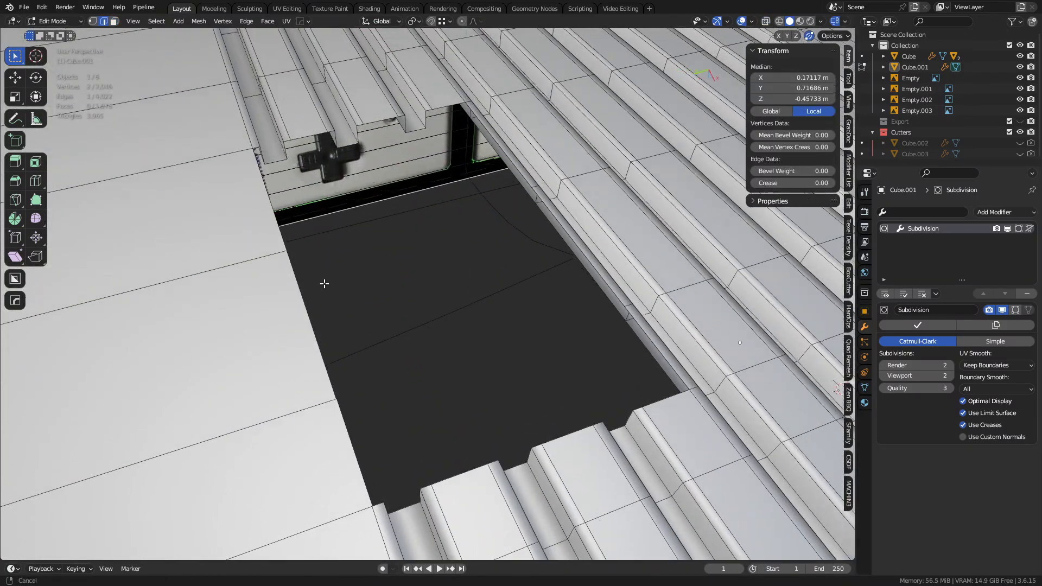
middle_drag(324, 284, 304, 239)
ctrl+click(287, 279)
middle_drag(429, 347, 477, 391)
middle_drag(667, 416, 369, 421)
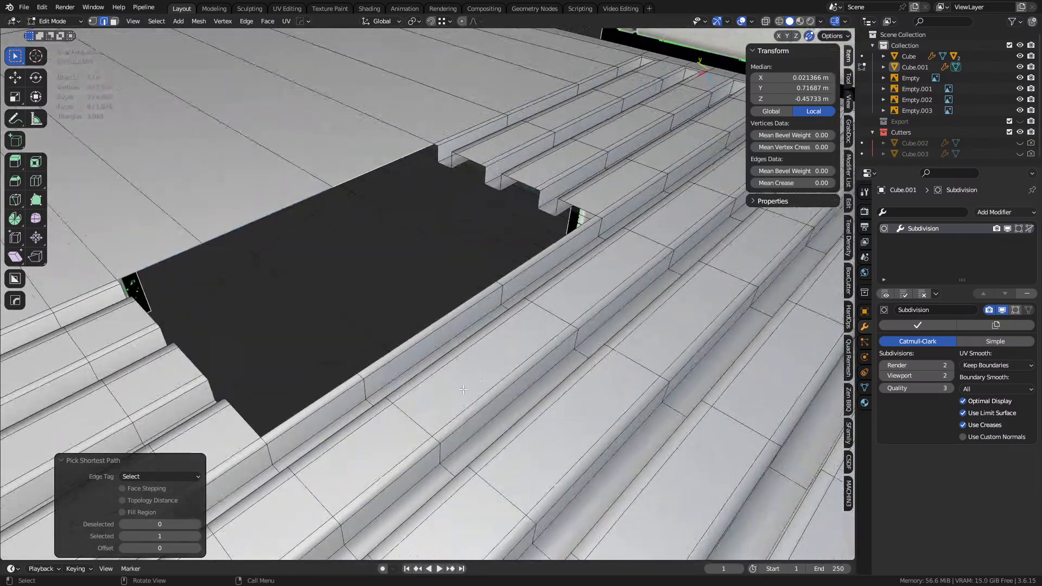
shift+click(314, 398)
ctrl+click(548, 244)
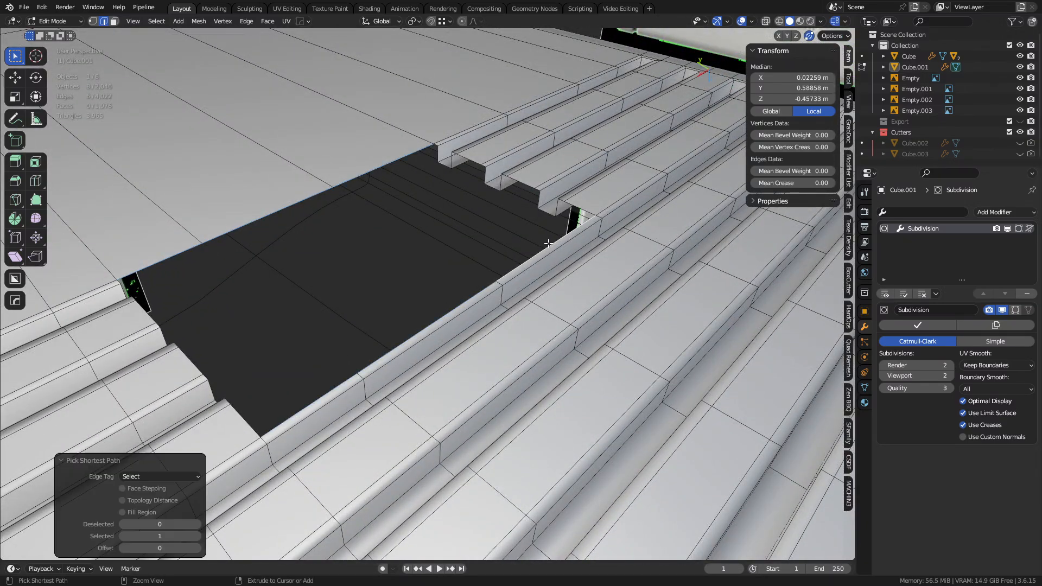
key(ctrl+e)
click(620, 284)
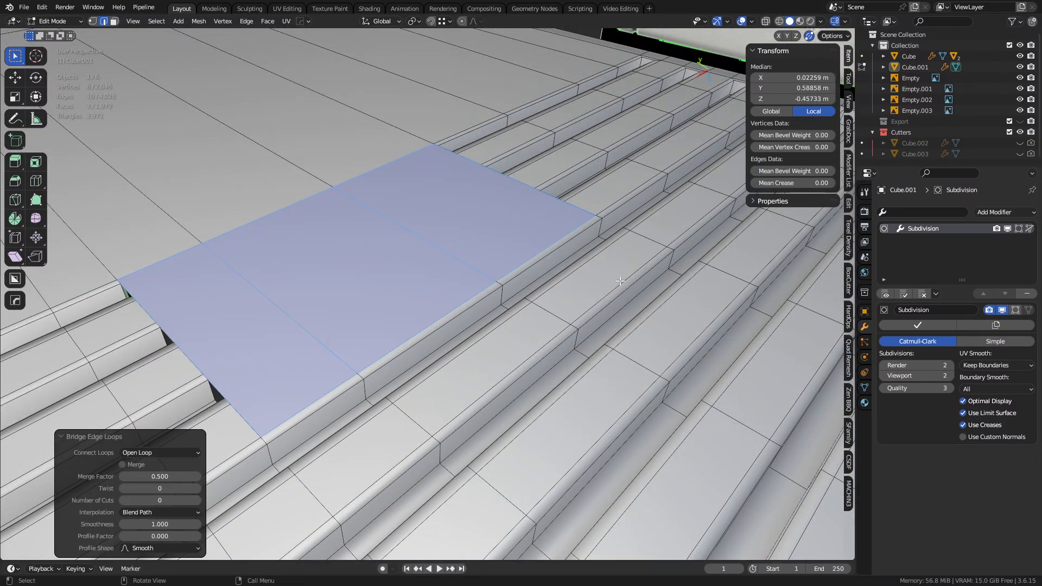
- Add a loop cut across the bridged flat area, slid to a factor of -0.725 to match the first groove's wall edge
key(KP_Decimal)
middle_drag(452, 318, 547, 302)
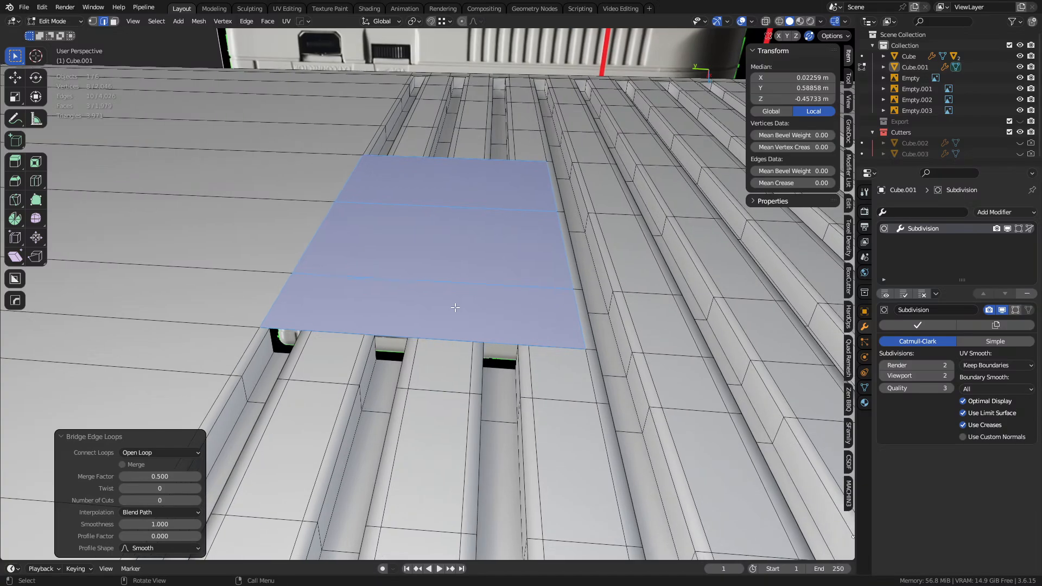
middle_drag(397, 318, 418, 355)
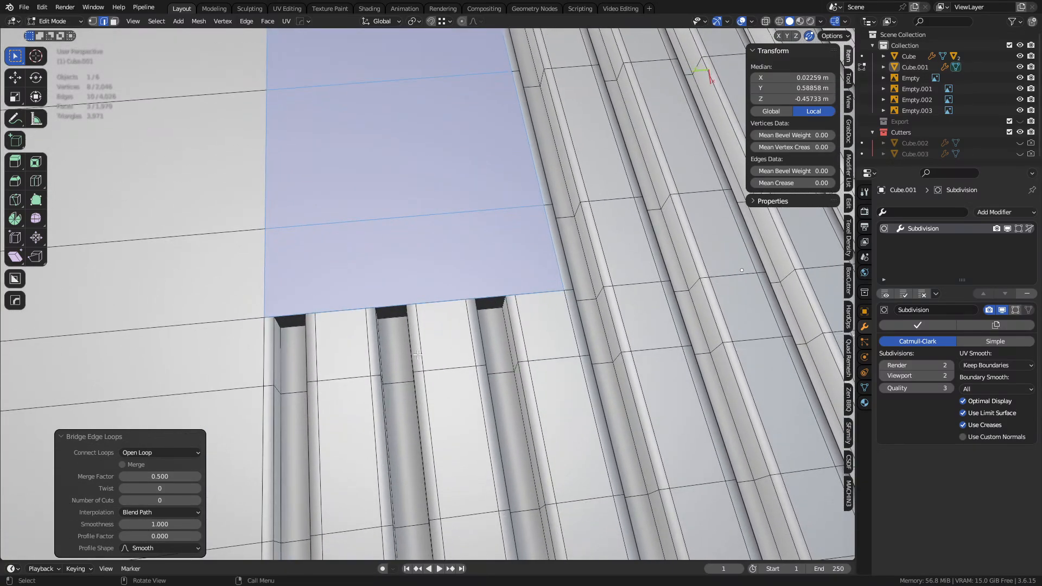
scroll(402, 257, up, 4)
shift+middle_drag(359, 311, 415, 279)
key(ctrl+r)
click(339, 154)
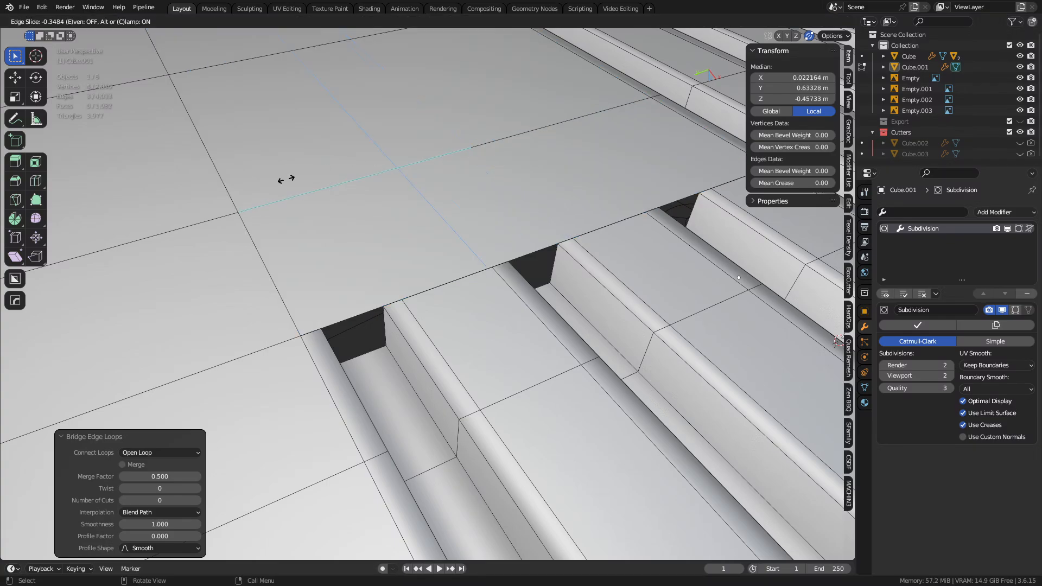
click(207, 208)
- Add two more loop cuts to the bridged area at factors -0.468 and -0.669, matching the next groove edges
shift+middle_drag(347, 206, 307, 250)
key(ctrl+r)
click(441, 200)
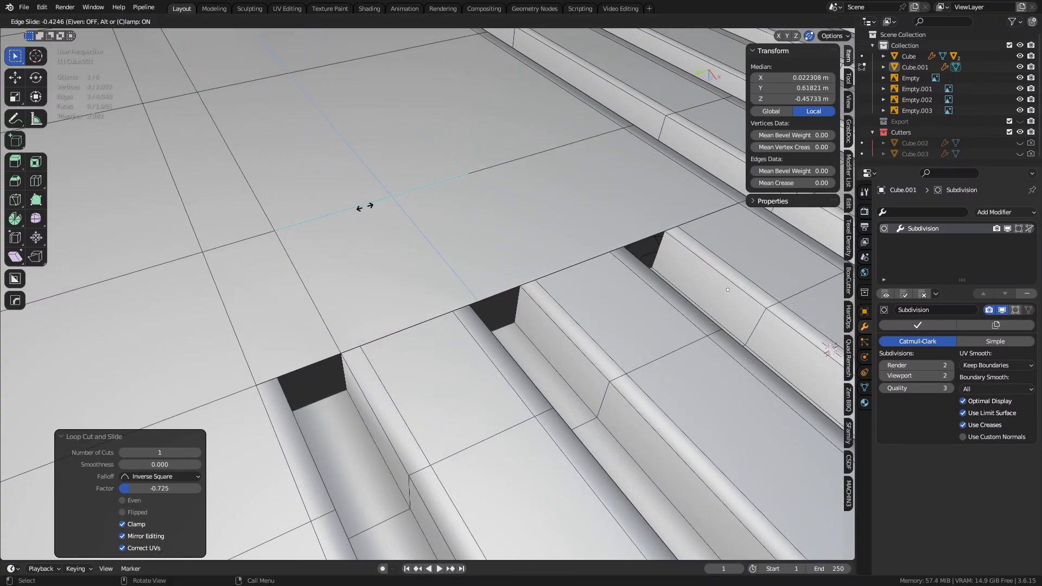
click(358, 211)
middle_drag(478, 228, 424, 215)
key(ctrl+r)
click(457, 204)
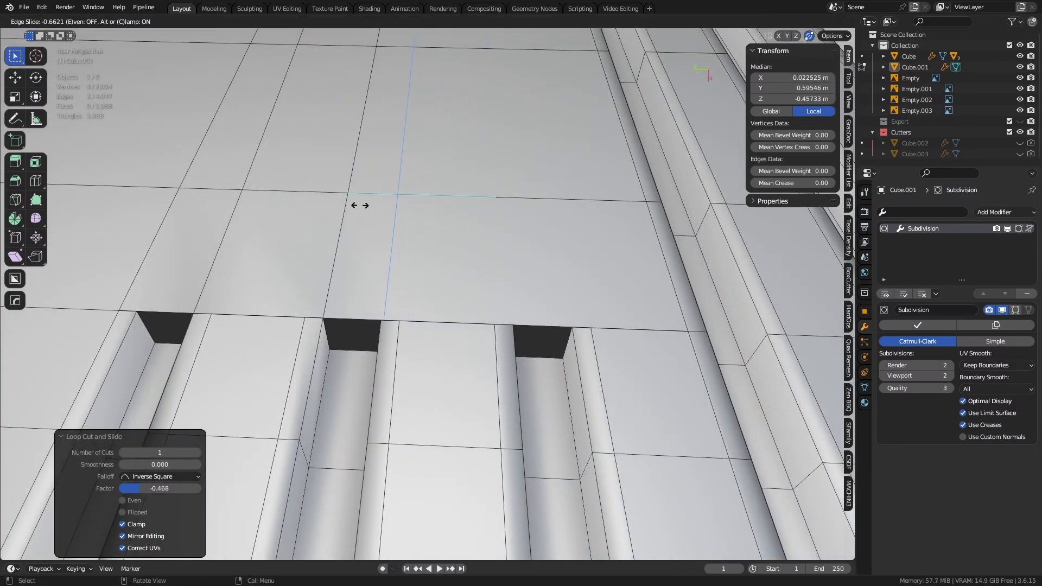
click(361, 204)
- Add two further loop cuts to the bridged area at factors -0.132 and -0.329, matching the remaining groove edges
key(ctrl+r)
click(479, 188)
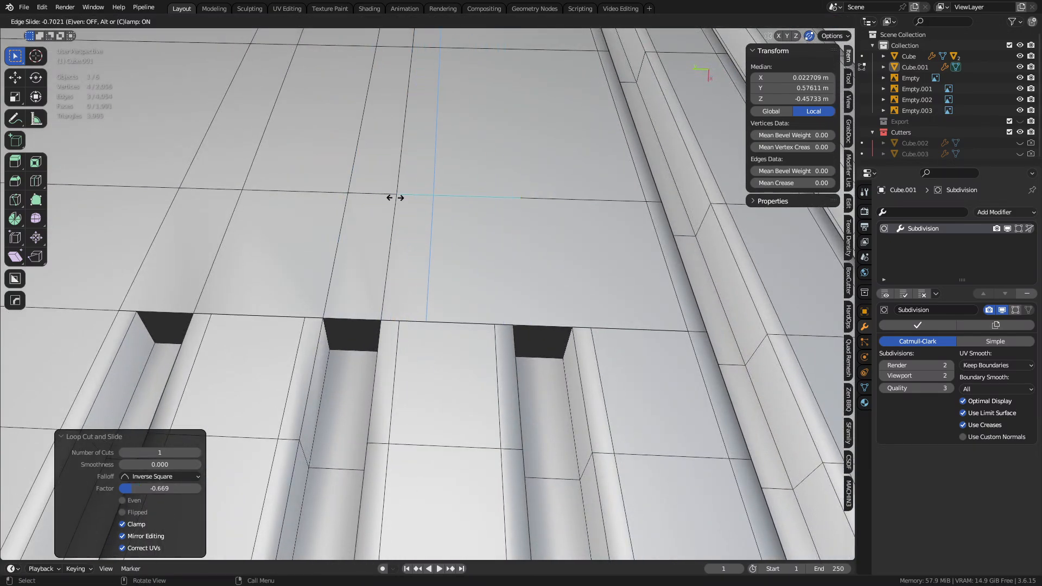
click(465, 200)
key(ctrl+r)
click(553, 197)
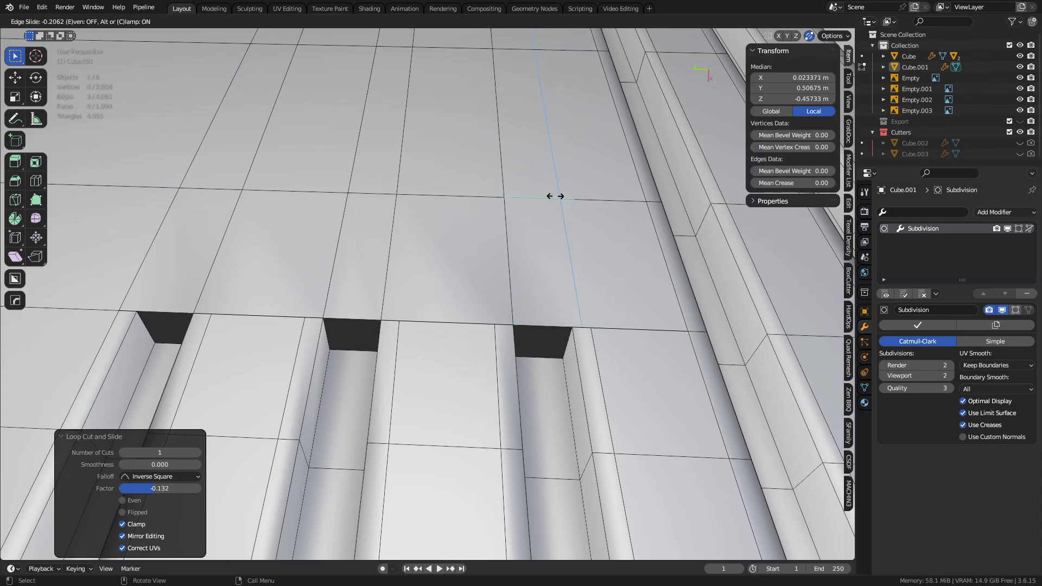
click(544, 195)
middle_drag(544, 196, 433, 278)
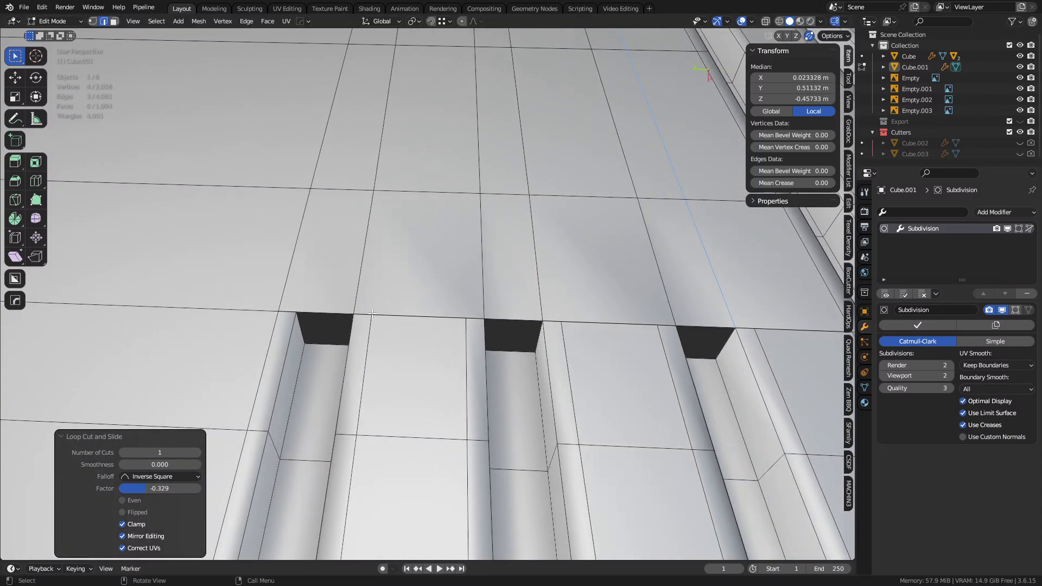
- Show the mesh see-through from below over the latch recess in the reference, with vertex selection active
middle_drag(447, 232, 467, 375)
scroll(449, 307, down, 5)
key(alt+z)
scroll(468, 376, up, 2)
key(1)
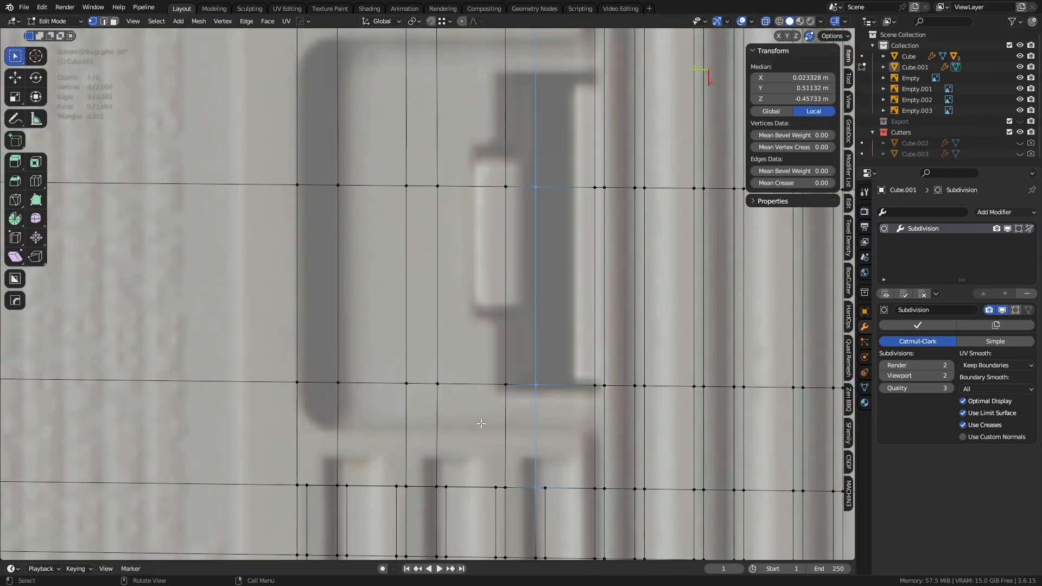
key(k)
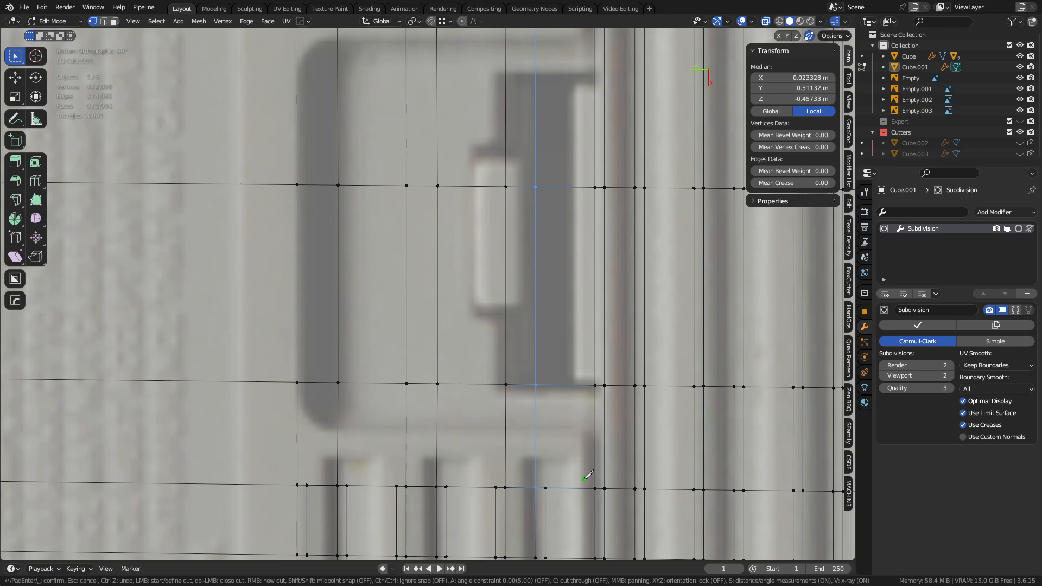
scroll(585, 479, down, 2)
shift+middle_drag(576, 447, 533, 372)
scroll(533, 372, up, 3)
key(shift)
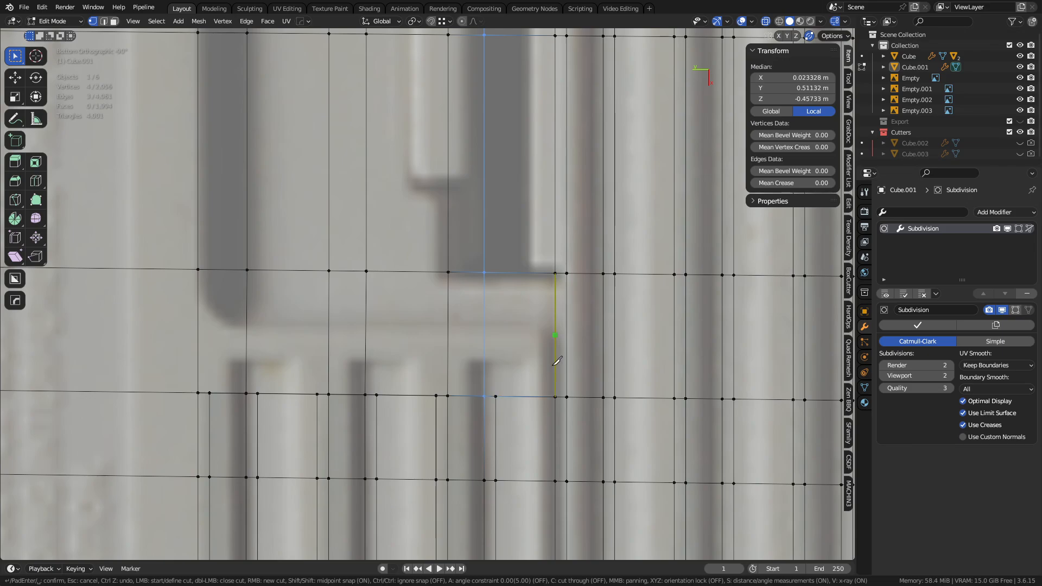
click(555, 335)
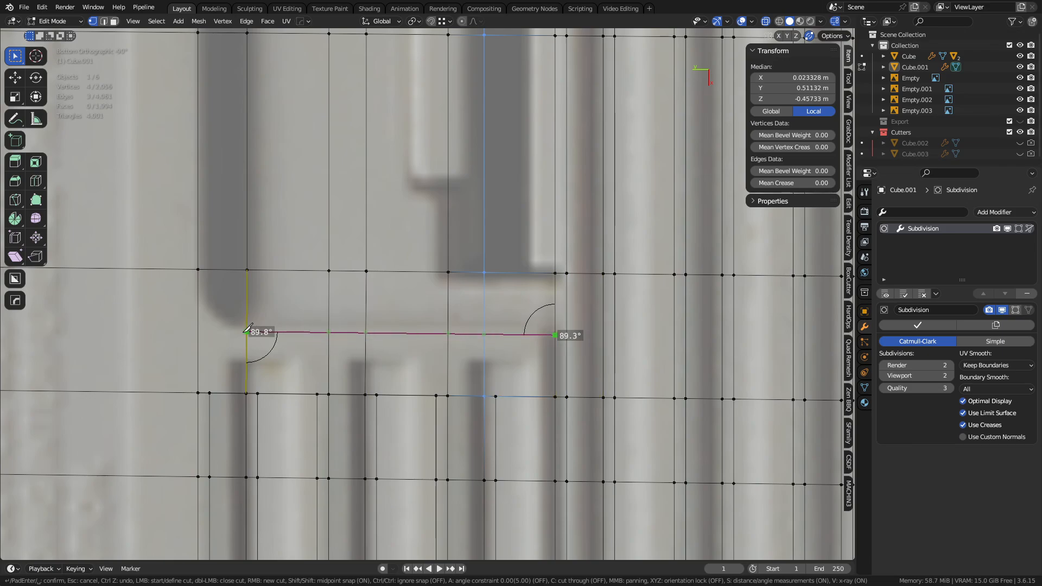
click(247, 331)
shift+middle_drag(247, 332, 336, 383)
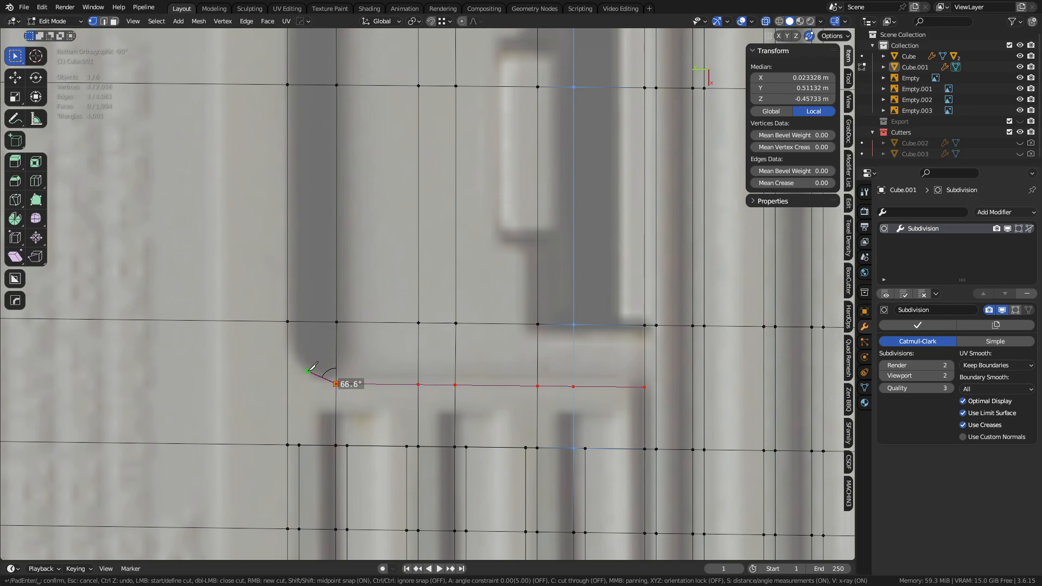
click(308, 371)
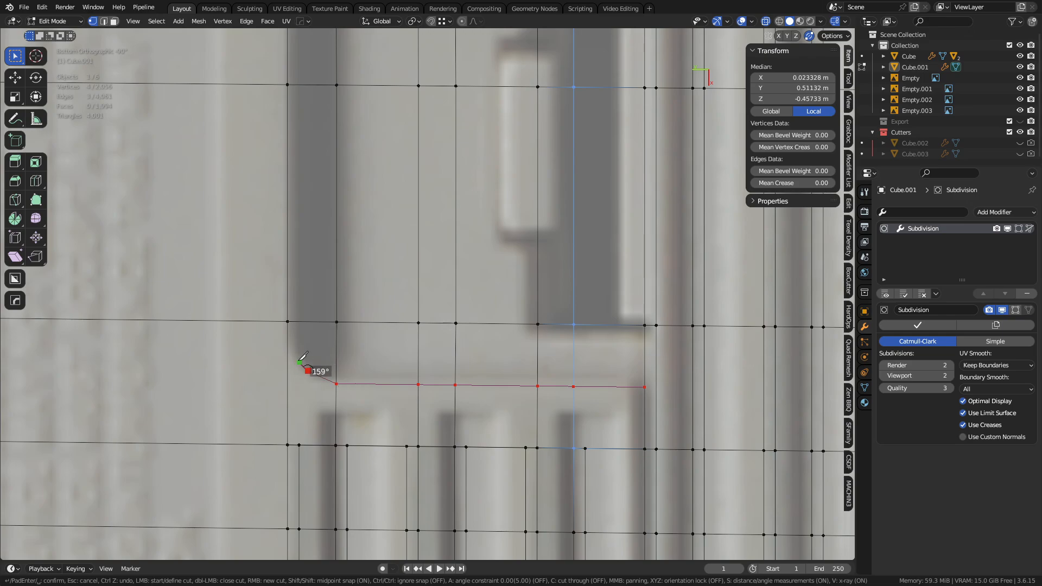
click(293, 316)
key(Escape)
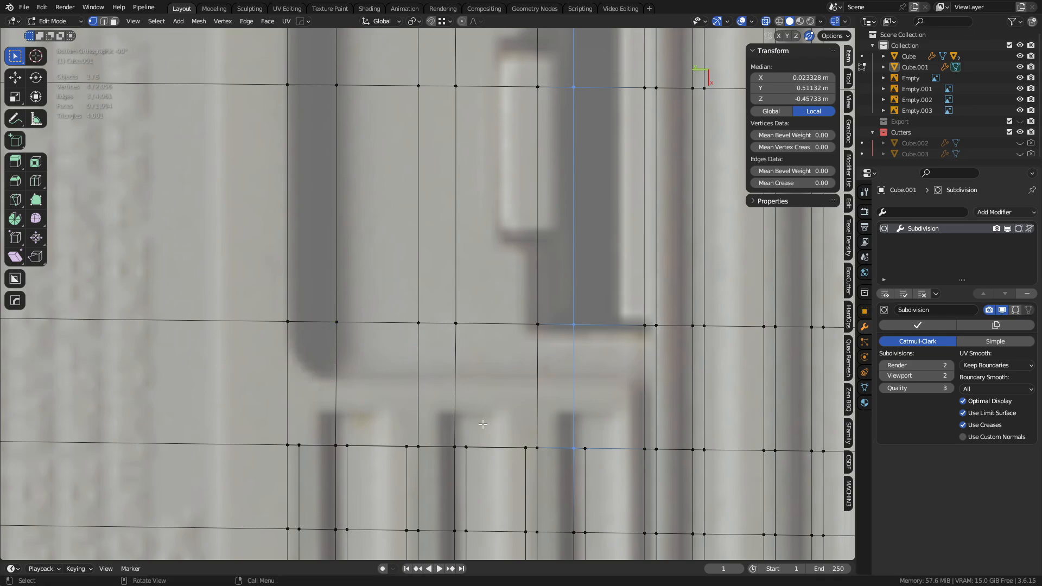
- With nothing selected, knife a straight line along the latch recess's end edge, around its rounded corner, ending at the existing corner vertex
key(alt+a)
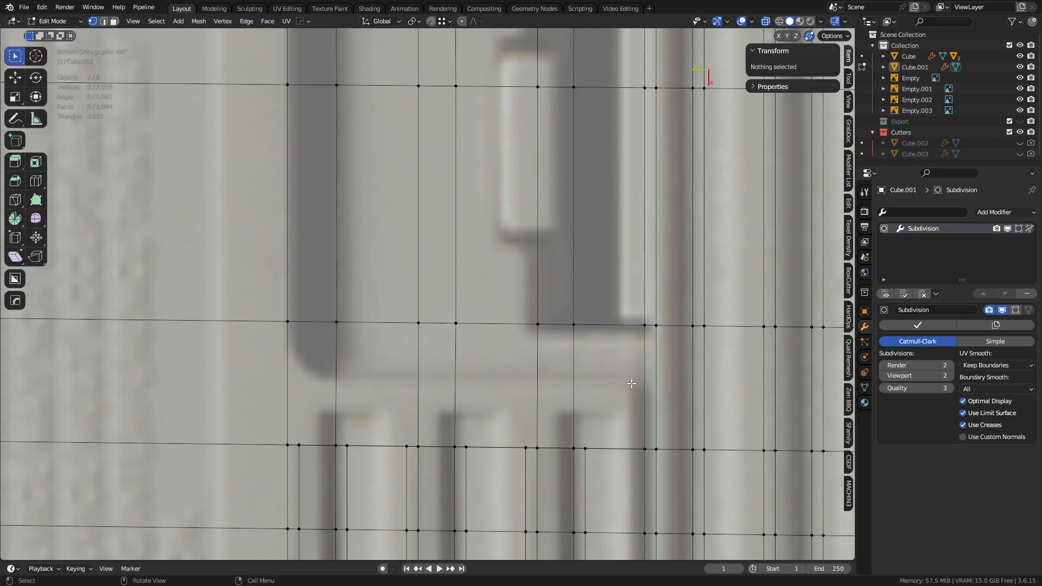
key(k)
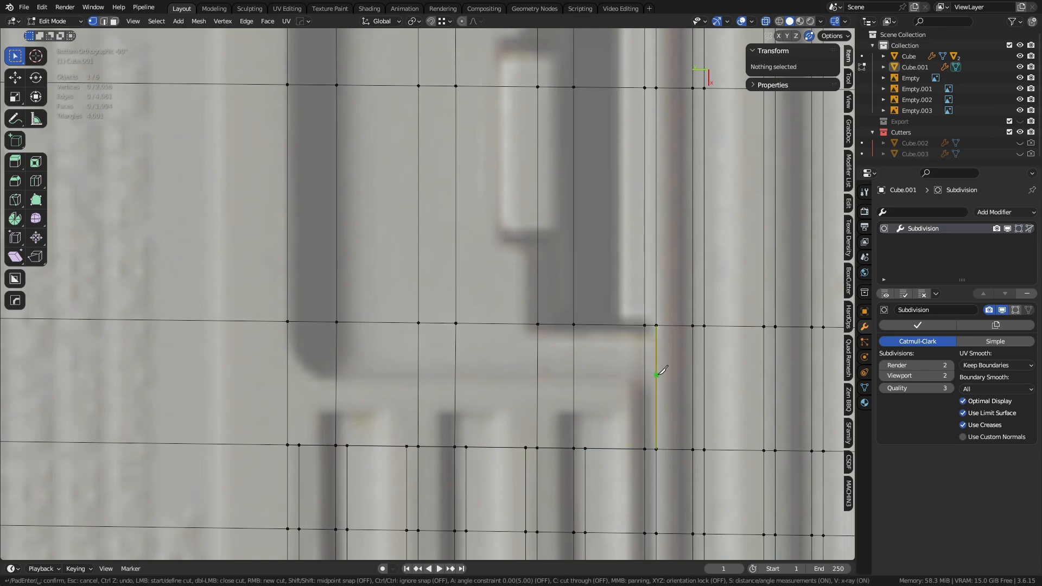
click(656, 380)
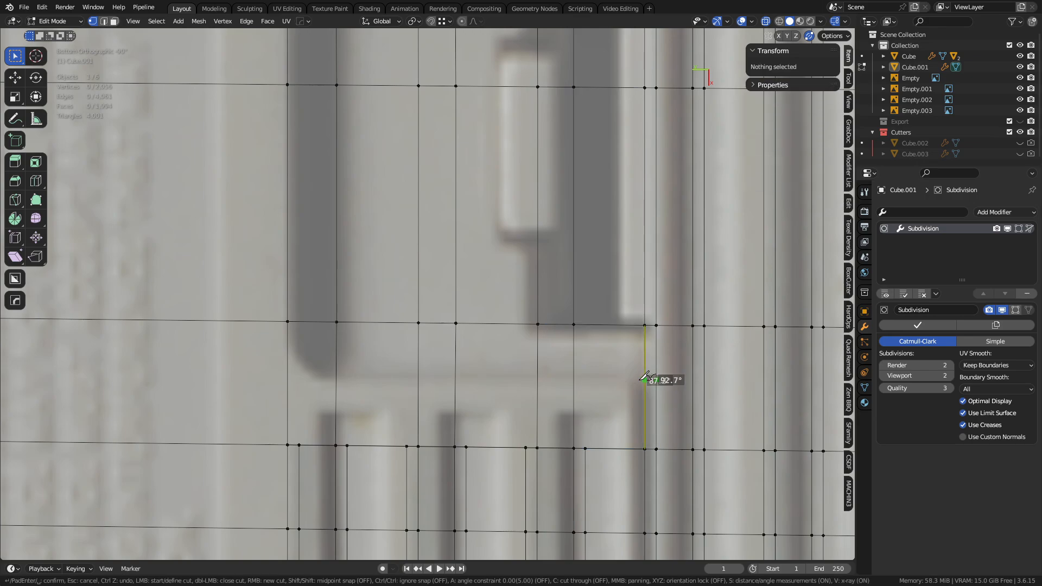
click(336, 381)
click(302, 365)
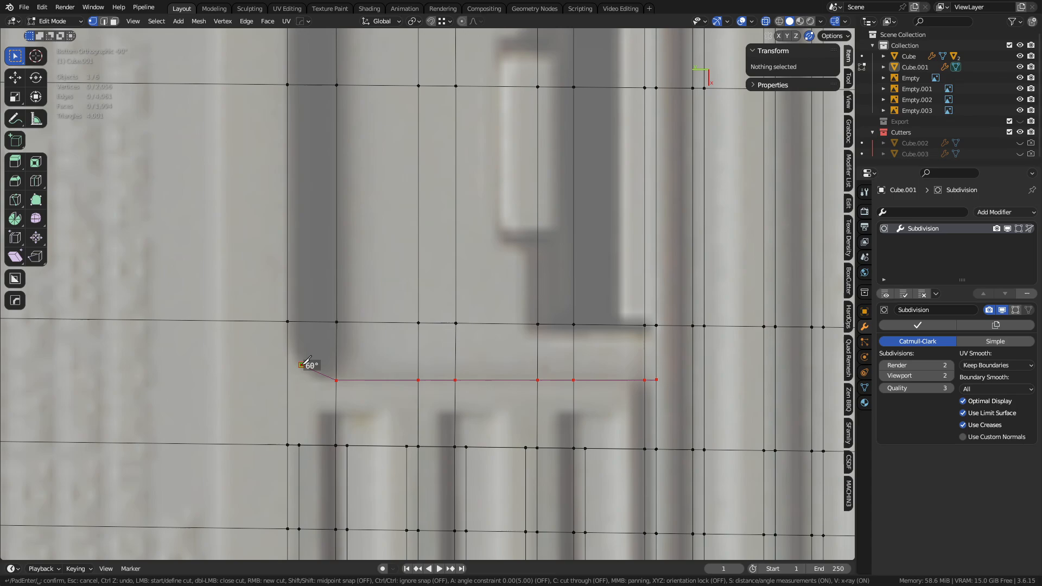
click(287, 322)
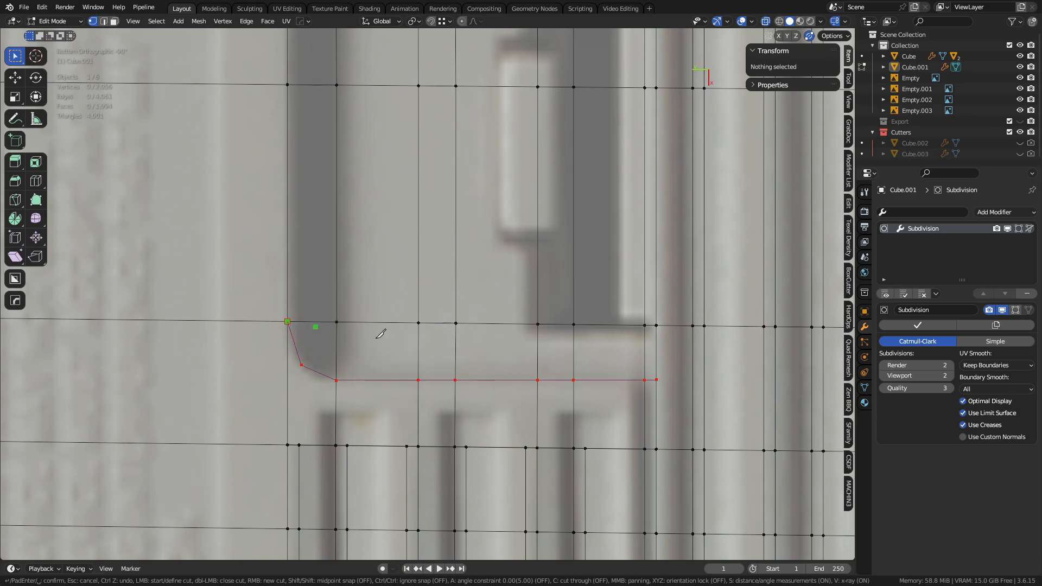
- Knife a second, parallel outline just outside the first, following the recess end and corner to the cross edge on the flat face
click(657, 411)
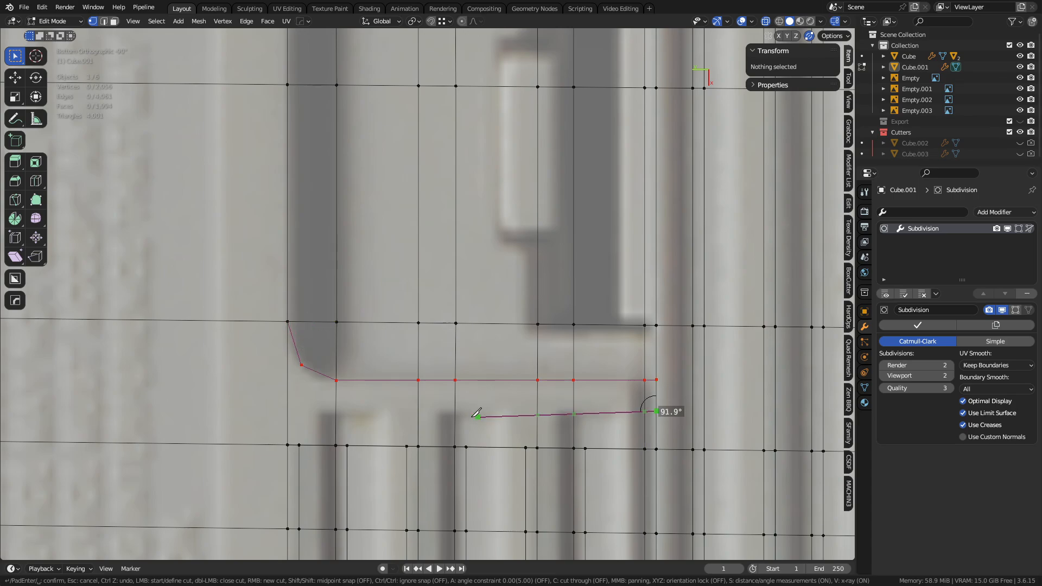
click(287, 409)
click(264, 387)
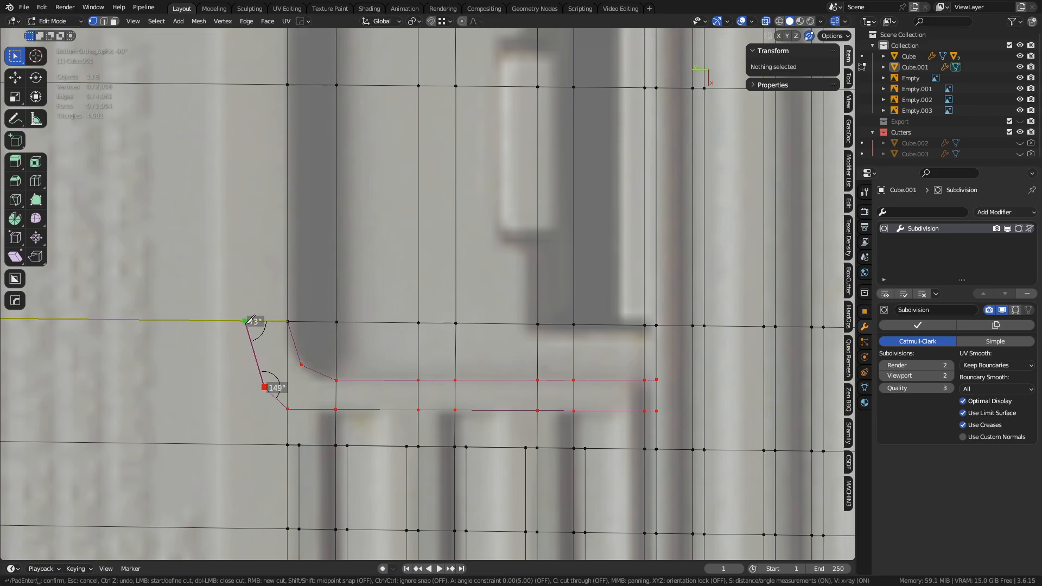
click(248, 322)
- Knife a short segment between the two cross edges on the flat face beside the corner, apply the cuts, and turn off see-through display
click(218, 444)
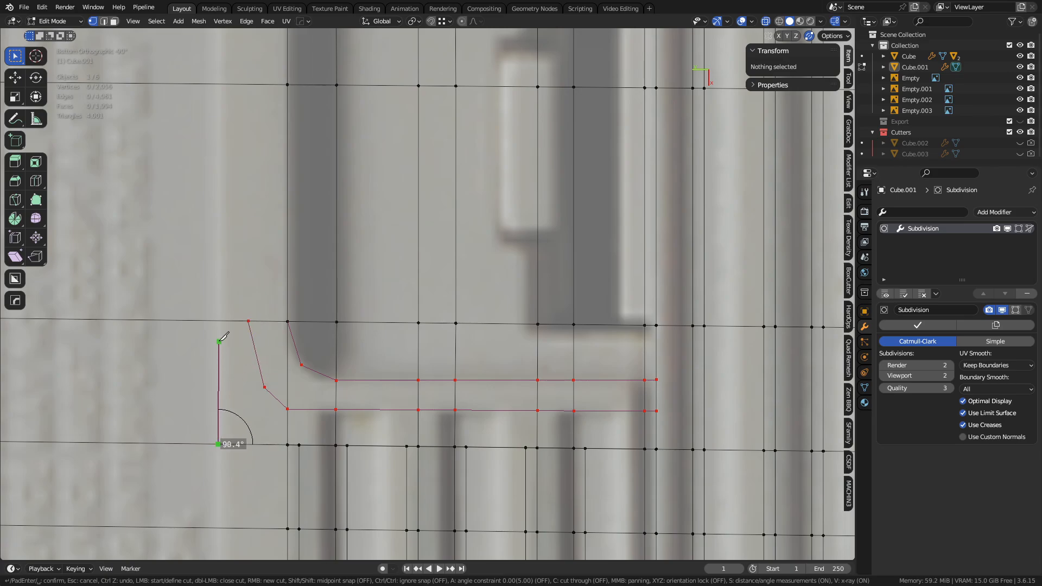
click(219, 321)
key(Return)
scroll(252, 347, down, 6)
key(alt+z)
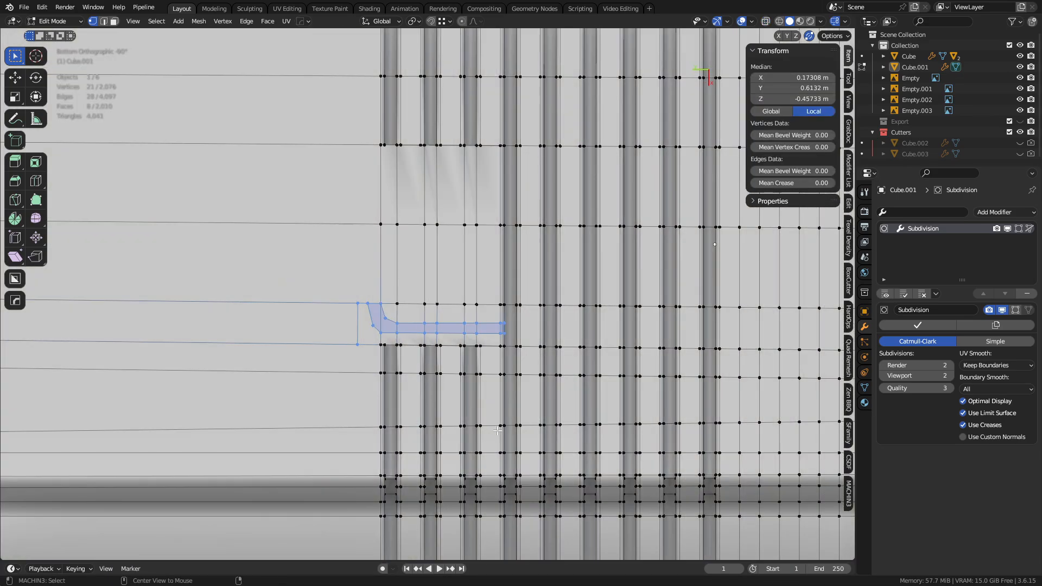
- Connect the inner rounded-corner vertex to the matching outer corner vertex across the knife-cut strip
middle_drag(488, 451, 467, 366)
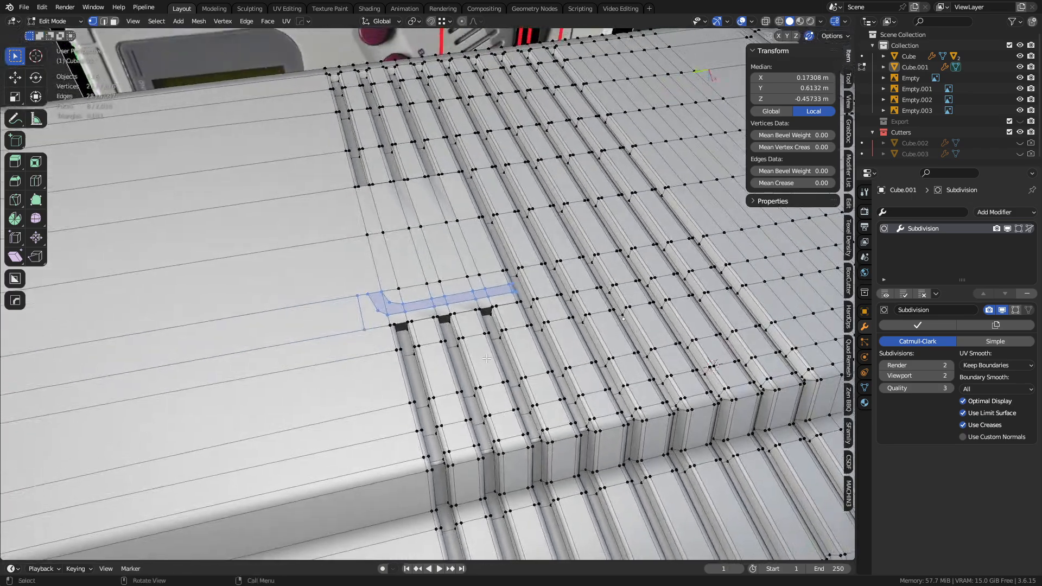
scroll(468, 365, up, 7)
key(3)
key(1)
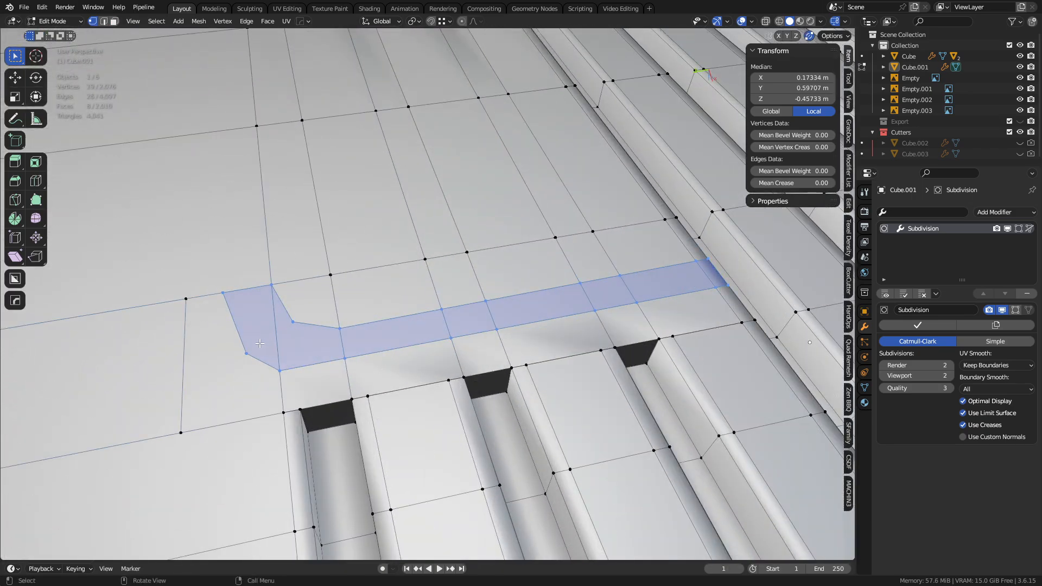
key(2)
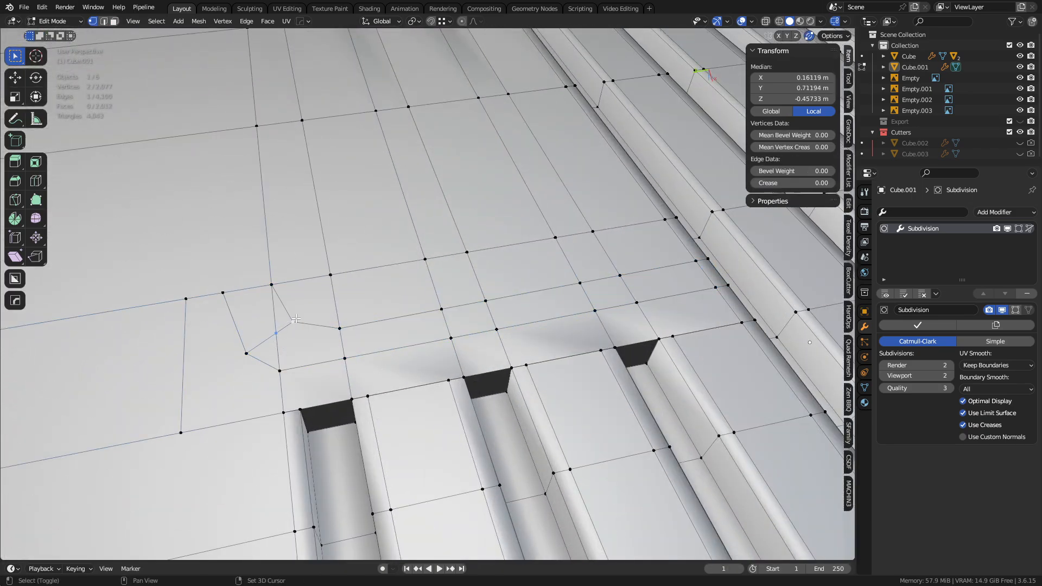
- Try a second diagonal from the inner corner vertex to the neighbouring outer vertex, and dissolve it
key(1)
key(2)
key(2)
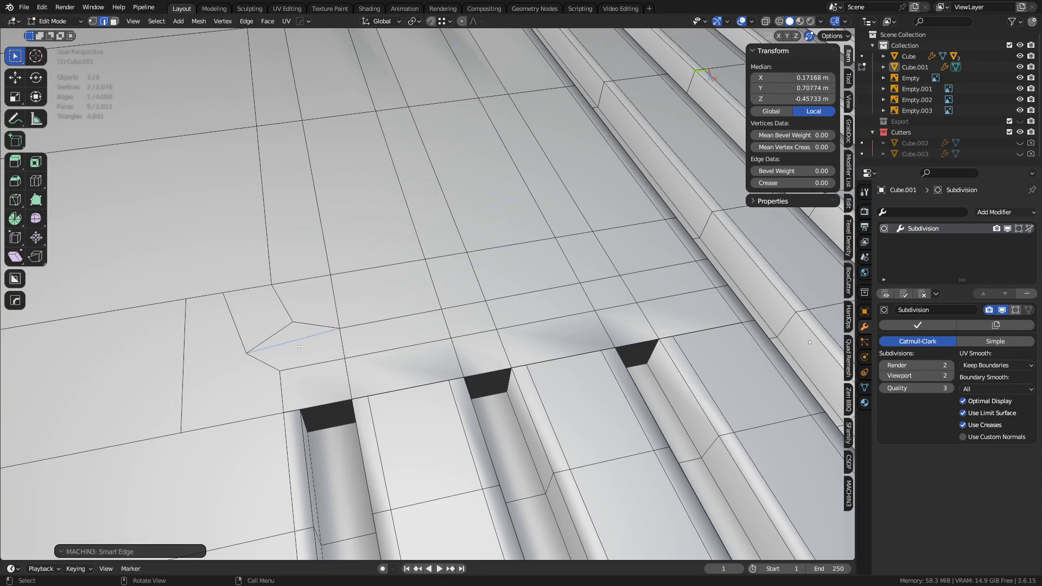
key(ctrl+z)
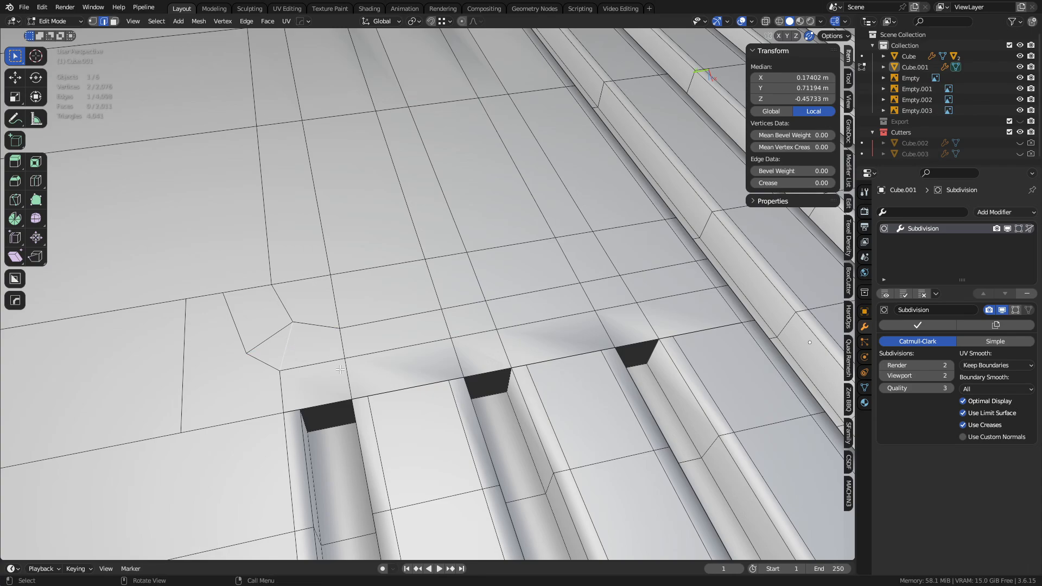
key(ctrl+x)
- Knife an edge from the outer corner vertex to the cross edge at the groove ends
key(1)
shift+middle_drag(340, 370, 391, 359)
key(k)
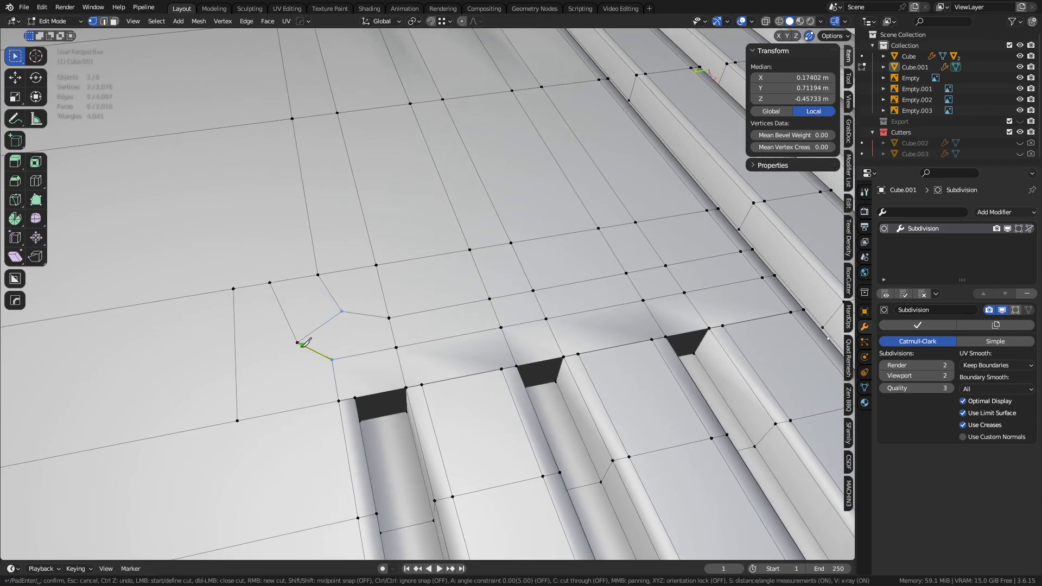
click(298, 343)
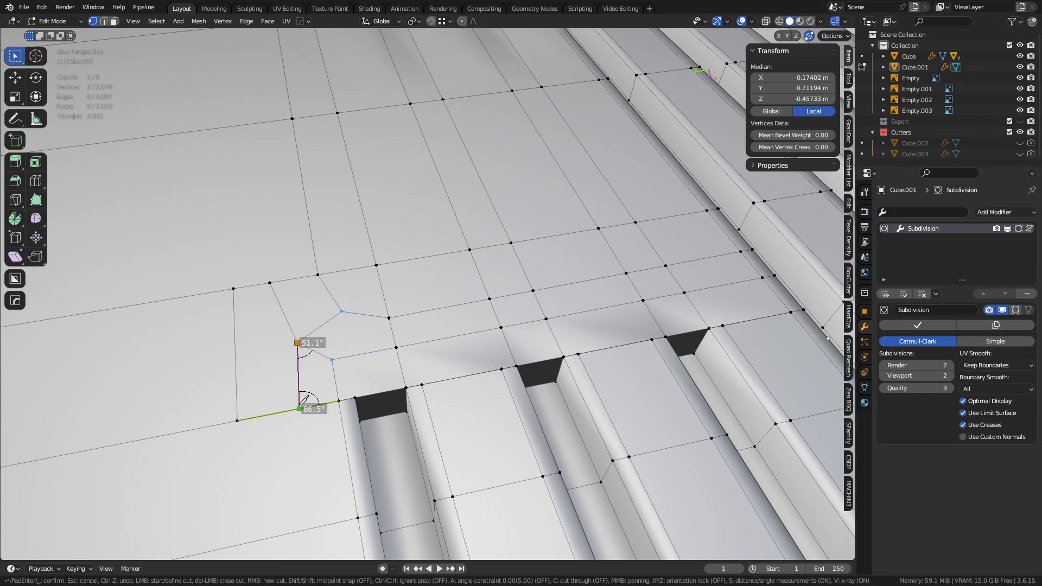
click(299, 405)
key(Return)
- Merge the outer corner vertex into the neighbouring vertex above the first groove, using Smart Vert with Merge at Last
key(2)
click(345, 356)
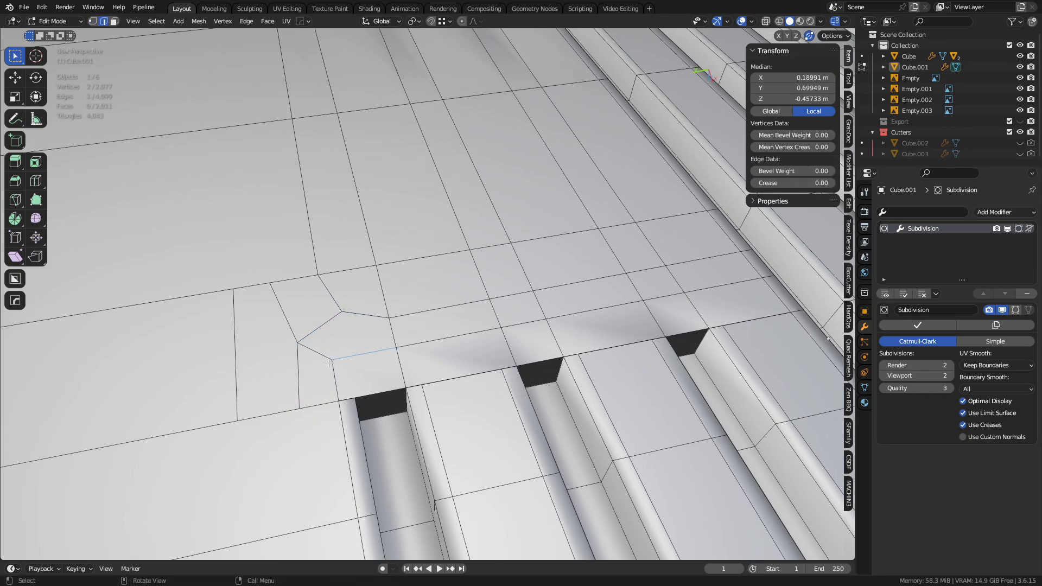
click(321, 353)
key(1)
click(339, 364)
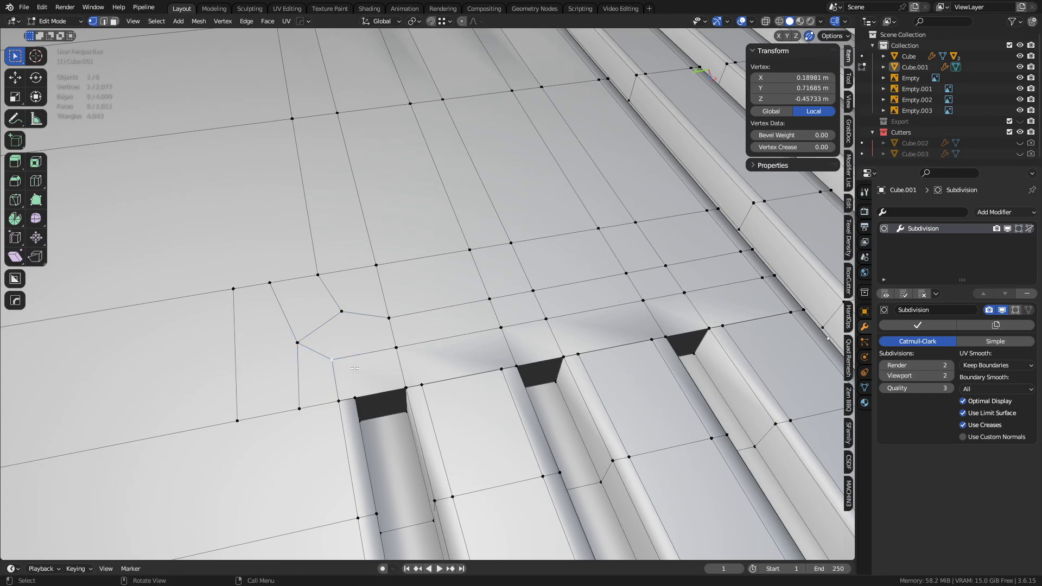
shift+click(332, 354)
key(1)
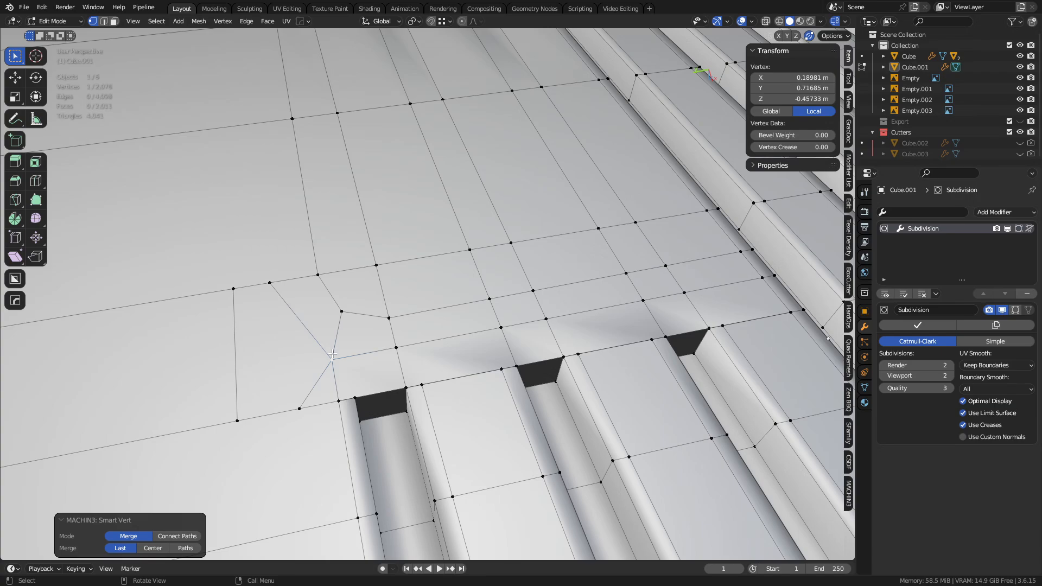
- Dissolve the leftover diagonal edge between the merged corner vertex and the groove-end cross edge
key(2)
click(311, 396)
key(ctrl+x)
key(1)
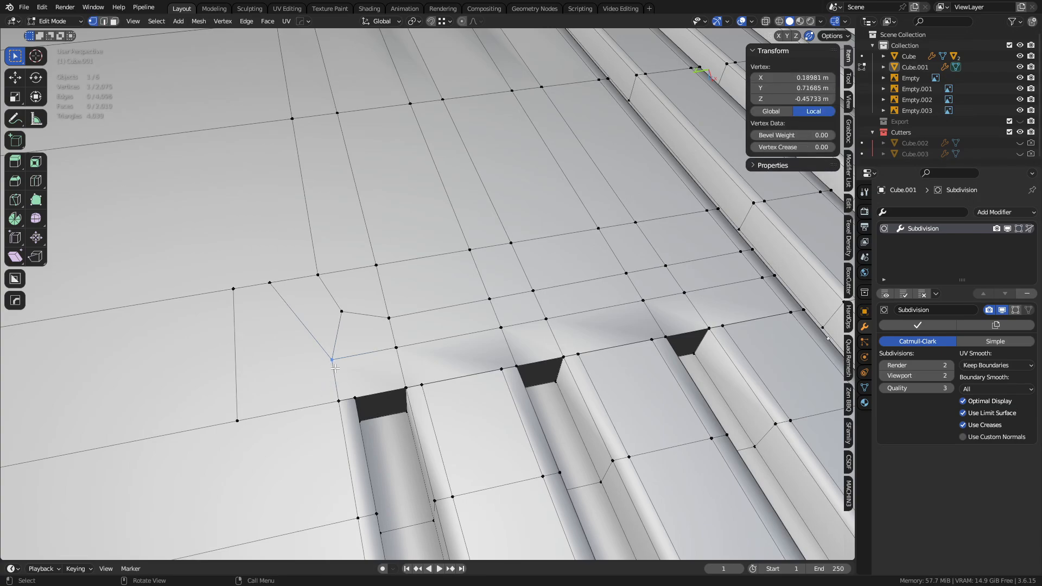
- Knife an edge from the outer corner vertex across to the outermost vertical edge beside the grooves
key(k)
click(332, 359)
click(236, 377)
key(Return)
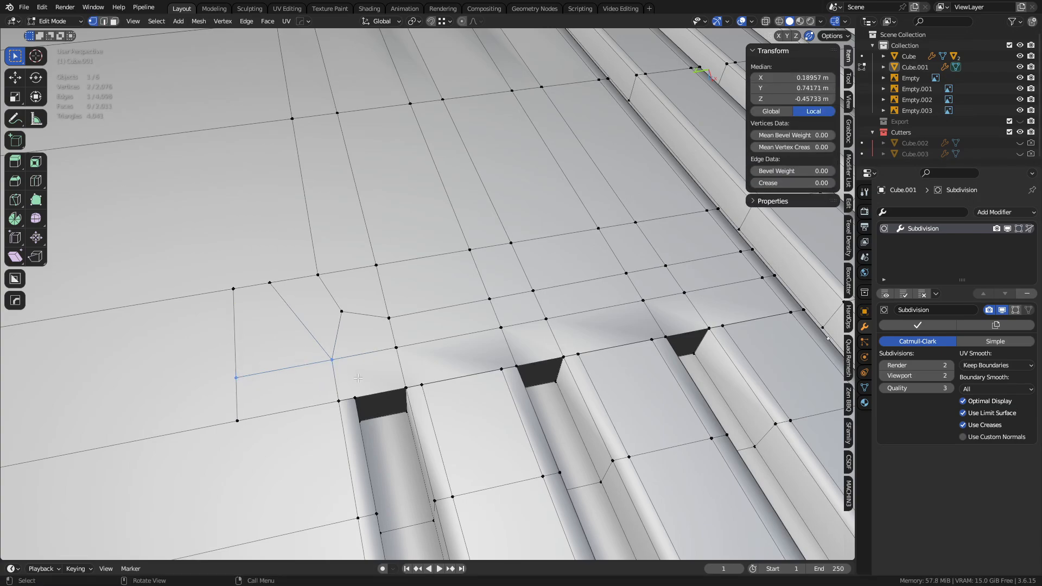
- Slide and move the inner corner vertex to follow the rounded recess corner in the reference image
key(2)
key(1)
click(341, 312)
key(g)
key(g)
click(368, 325)
alt+middle_drag(370, 328, 438, 317)
key(alt+z)
scroll(438, 317, up, 1)
key(g)
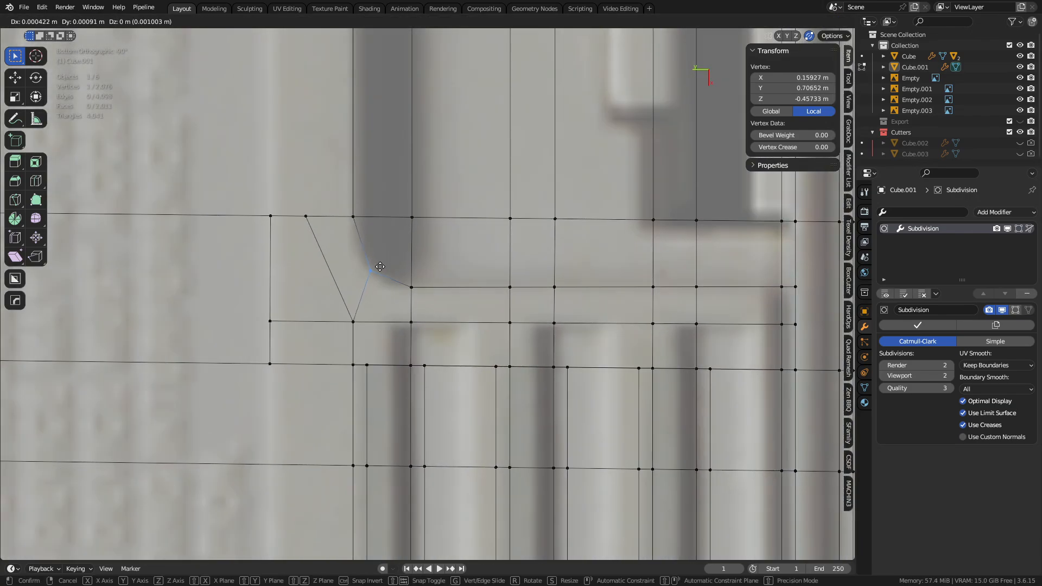
click(347, 274)
- Move the outer corner vertex about 0.003 m outward, away from the first groove
click(354, 319)
key(g)
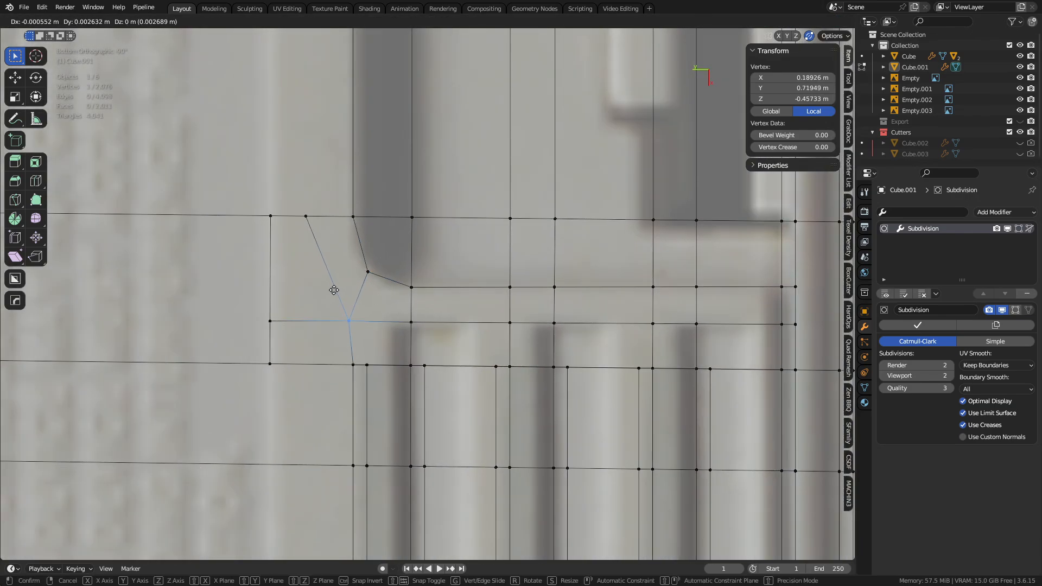
click(334, 289)
key(alt+z)
scroll(491, 378, down, 3)
key(a)
mouse_move(491, 378)
shift+middle_down()
mouse_move(409, 349)
mouse_move(470, 297)
mouse_move(446, 304)
mouse_move(485, 387)
shift+middle_up()
key(alt+a)
scroll(444, 332, up, 2)
key(alt+z)
scroll(483, 278, down, 2)
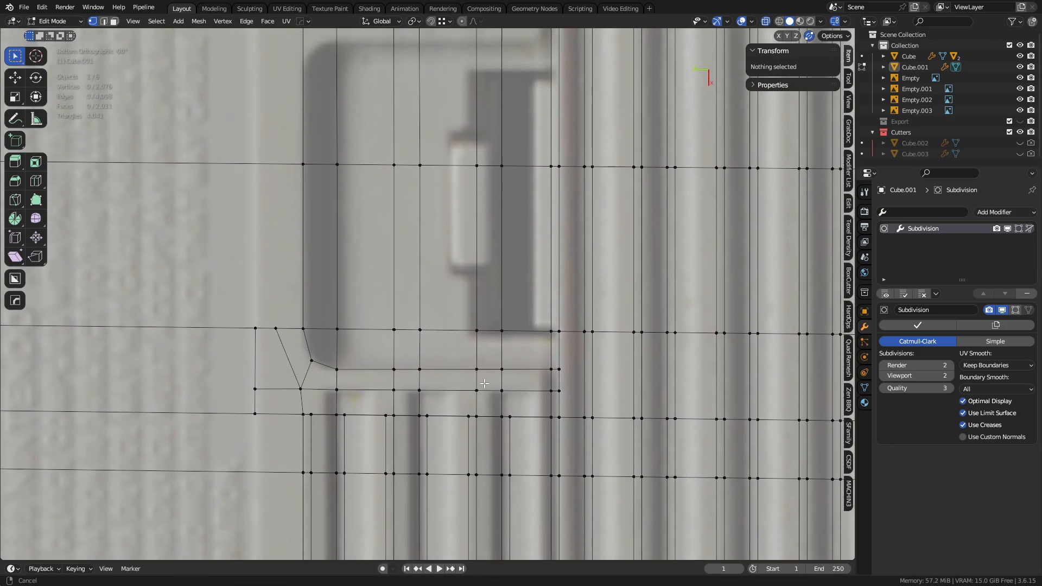
- Try selecting the faces covering the latch recess as a filled region between opposite corner faces
key(3)
click(319, 337)
shift+middle_drag(539, 347, 533, 392)
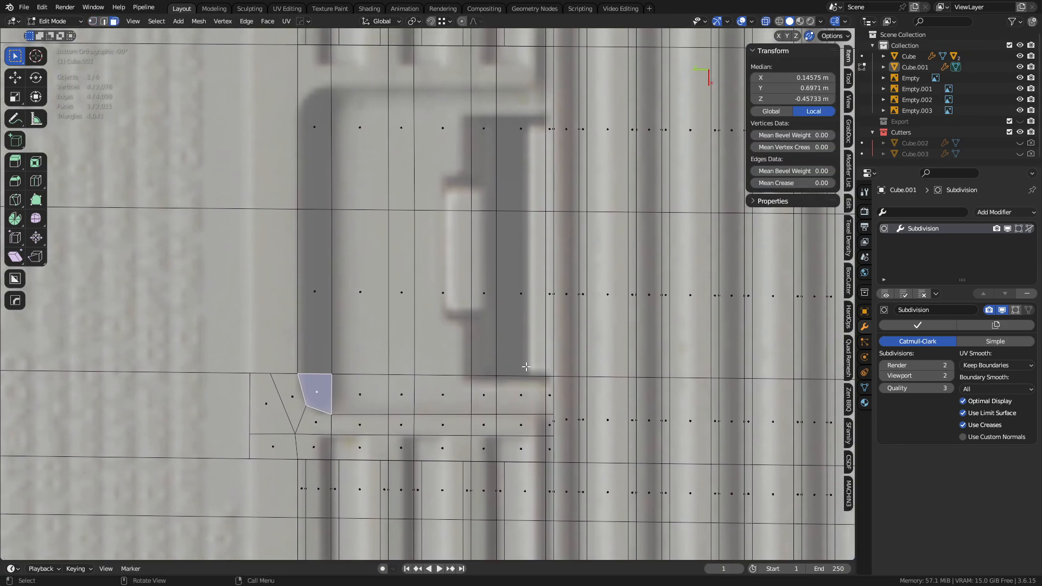
click(549, 395)
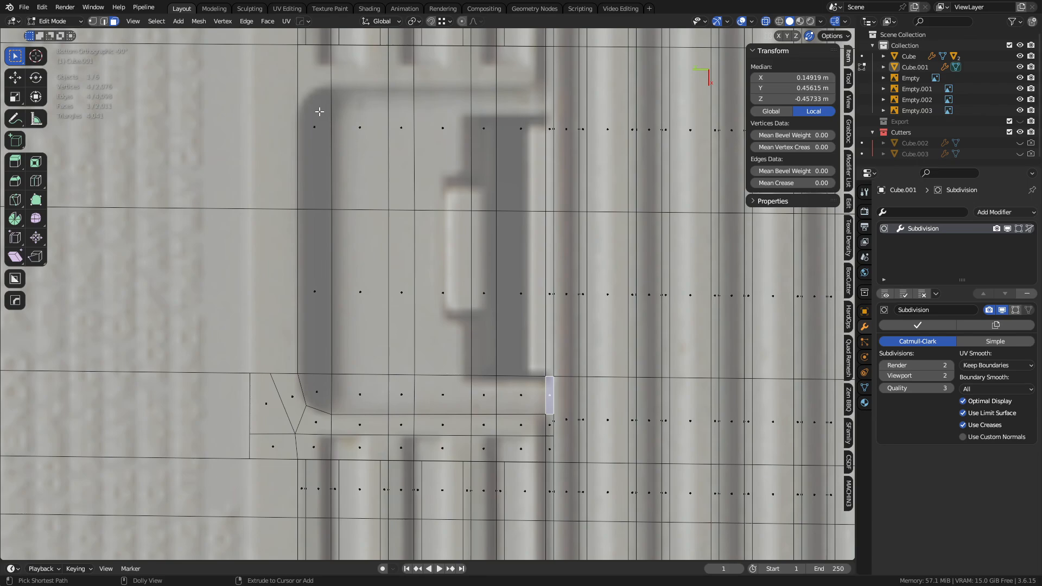
ctrl+shift+click(328, 142)
scroll(390, 249, down, 4)
shift+middle_drag(390, 249, 394, 305)
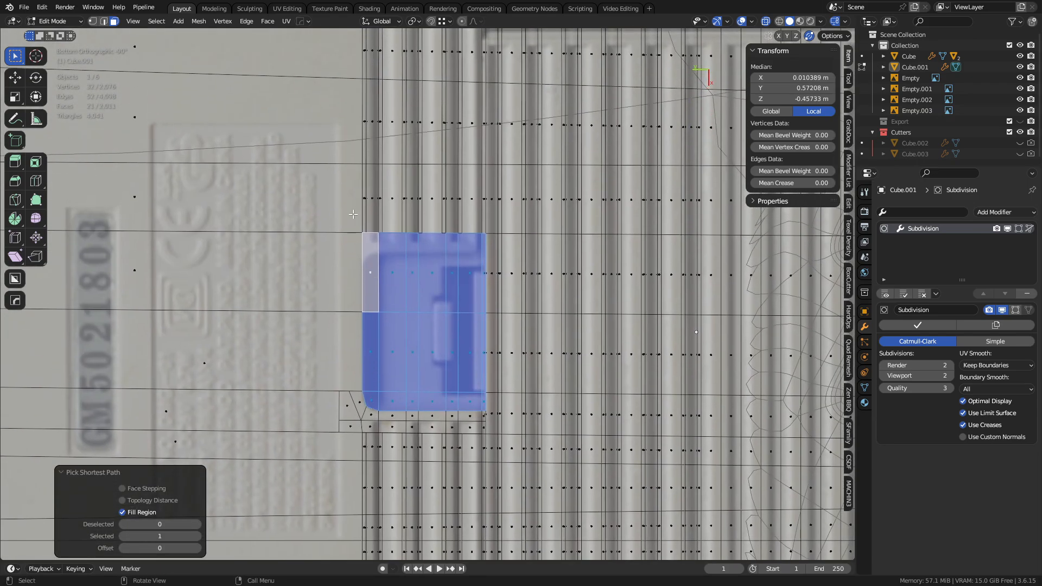
mouse_move(399, 293)
shift+middle_down()
mouse_move(395, 220)
mouse_move(382, 288)
shift+middle_up()
scroll(394, 221, up, 2)
drag(291, 211, 505, 182)
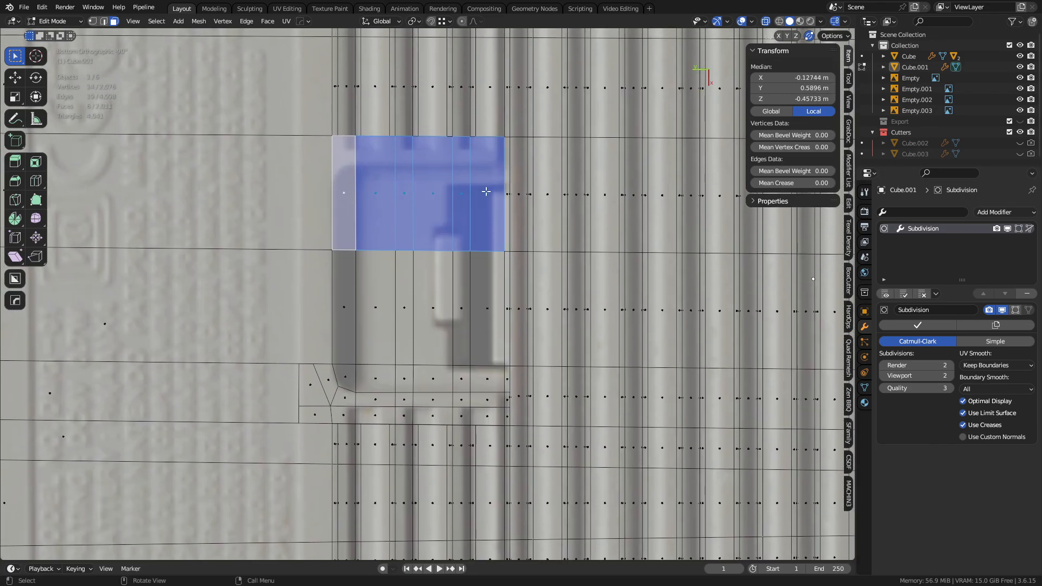
- Knife a straight vertical cut beside the recess, from the cross edge at the groove ends to the cross edge above the recess
shift+middle_drag(338, 242, 391, 244)
key(k)
click(336, 426)
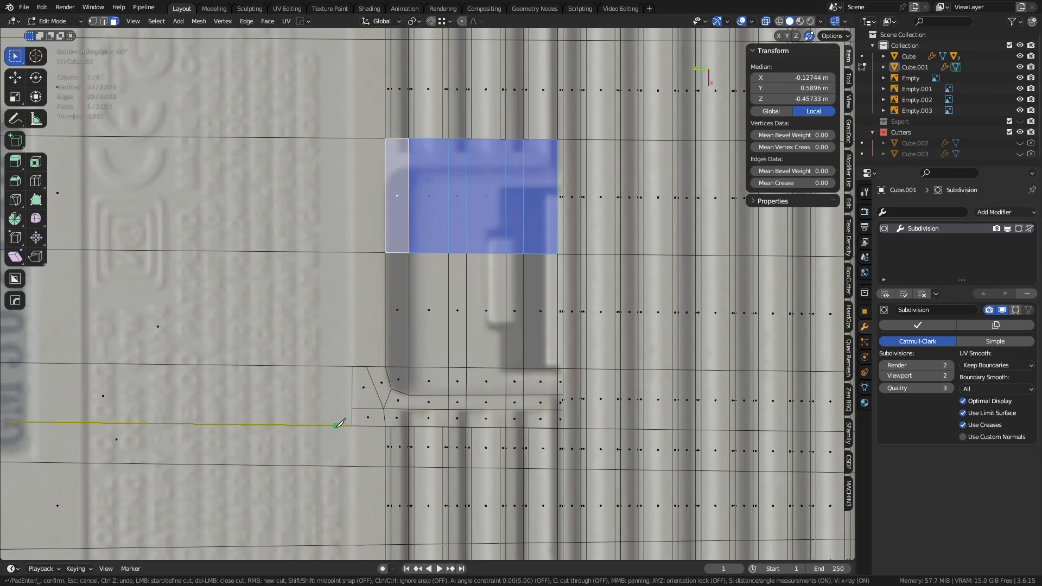
key(x)
click(335, 139)
key(Return)
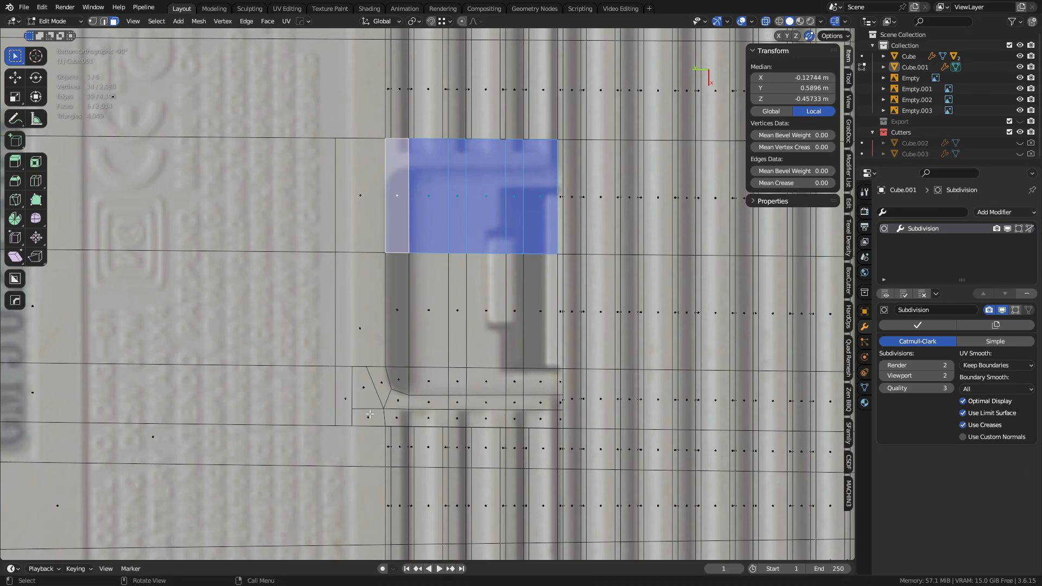
- Circle-select the two upper rows of faces over the latch recess, including the new outer column, and delete them
click(343, 212)
key(c)
drag(399, 197, 573, 199)
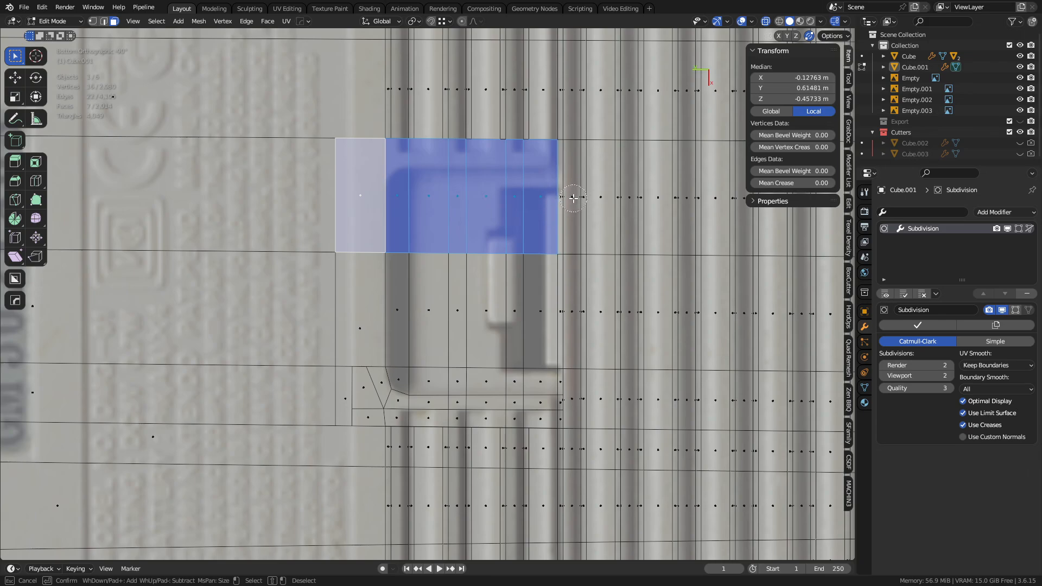
click(542, 308)
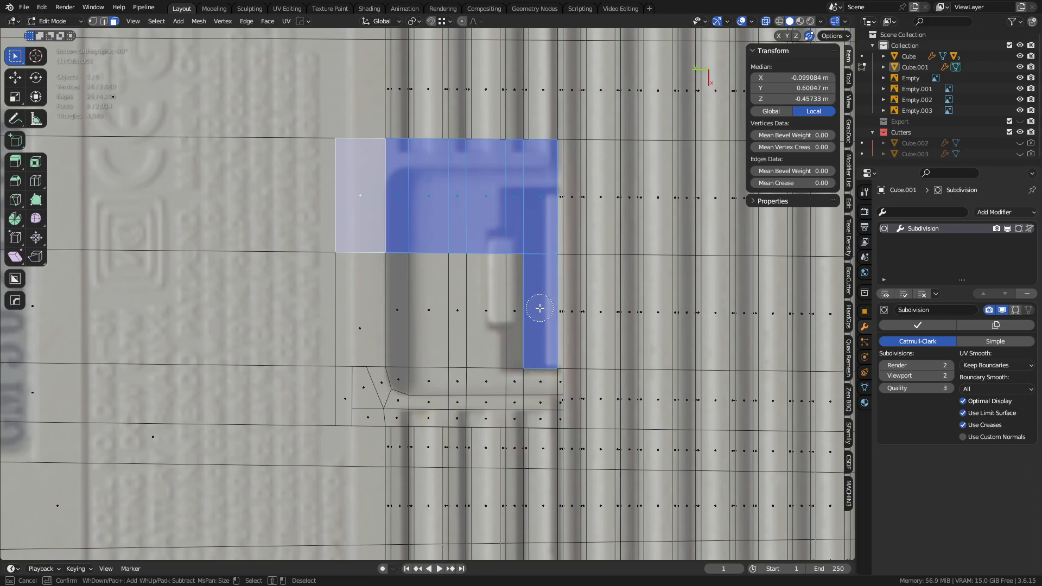
shift+click(540, 308)
right_click(546, 319)
shift+middle_drag(577, 302, 525, 325)
key(c)
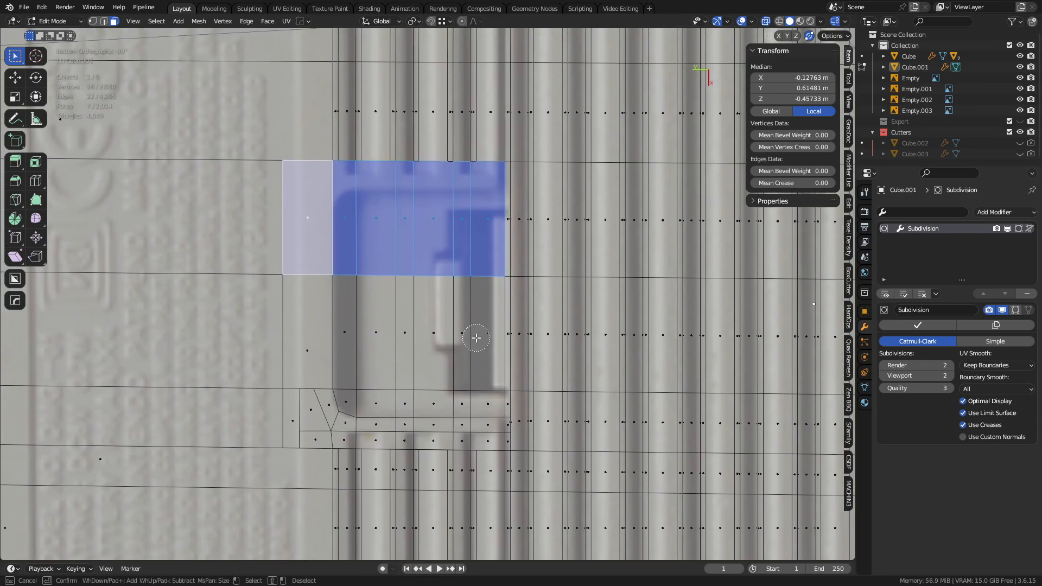
drag(475, 335, 311, 338)
right_click(313, 332)
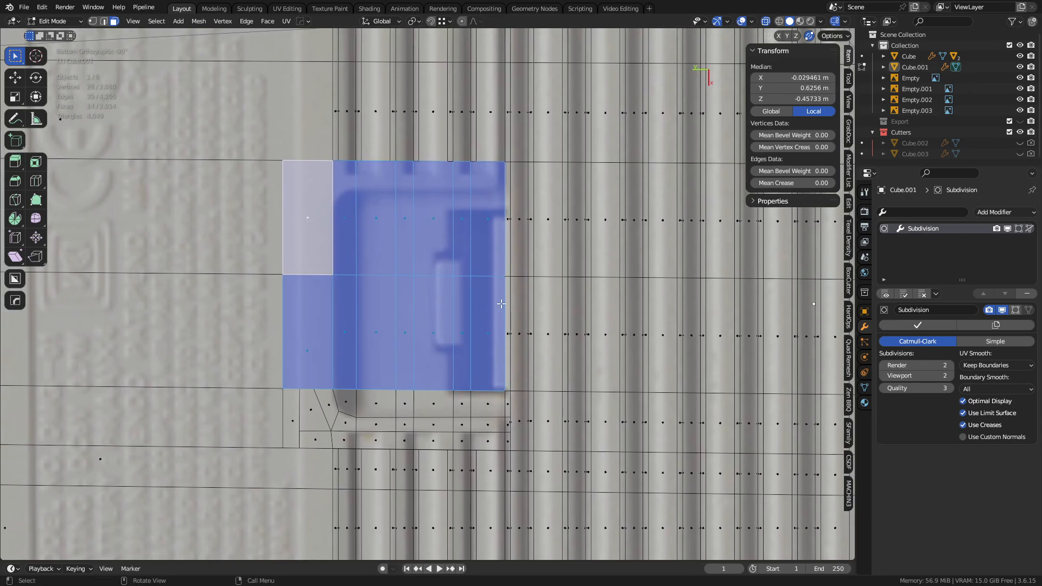
key(x)
click(534, 289)
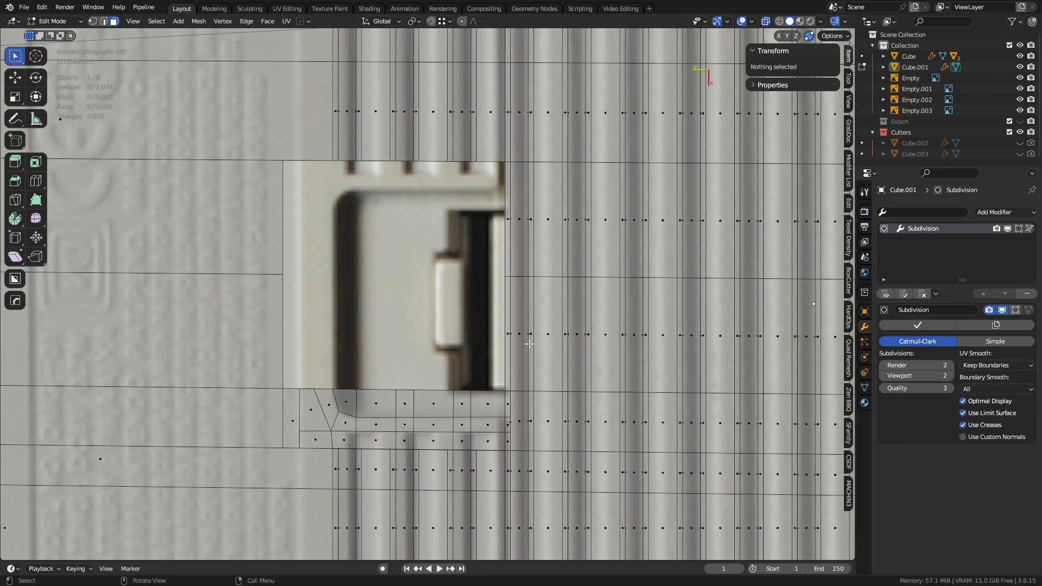
- Select the remaining block of faces around the finished recess corner as a filled region, from the outer strip to the narrow inner face
scroll(530, 344, up, 2)
scroll(543, 353, up, 2)
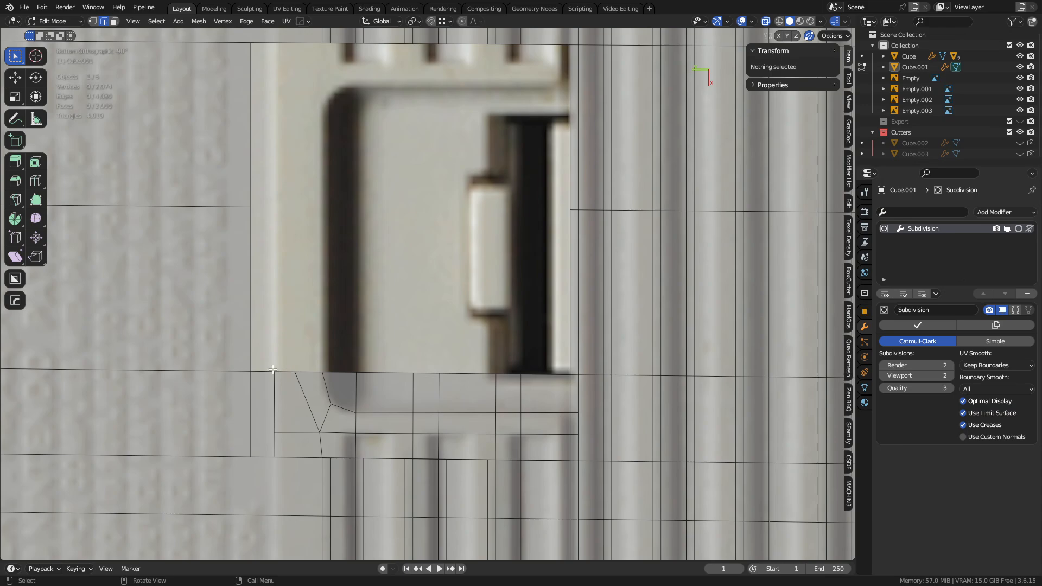
click(274, 396)
key(3)
click(263, 418)
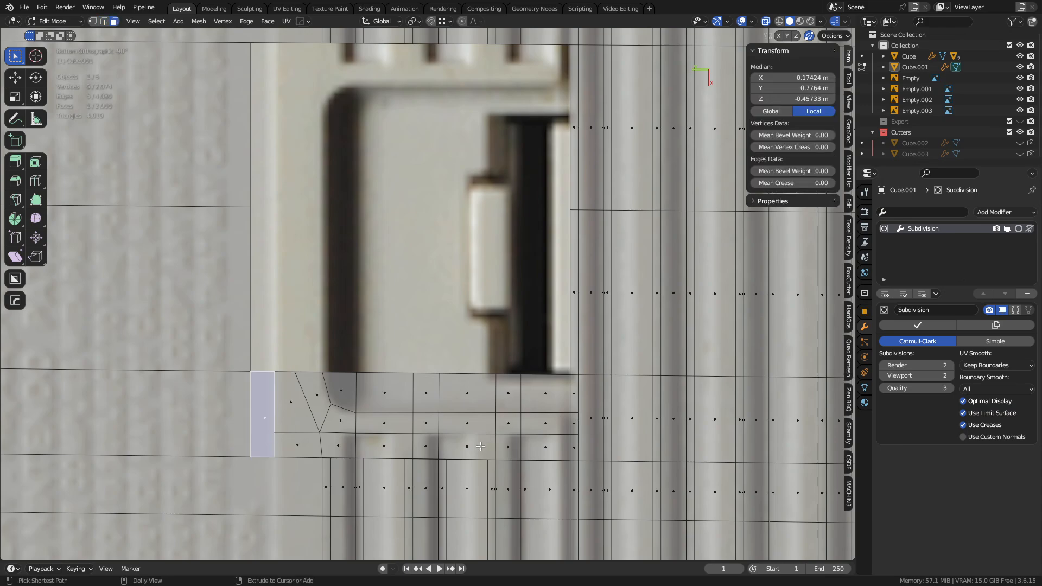
ctrl+shift+click(575, 400)
shift+click(573, 303)
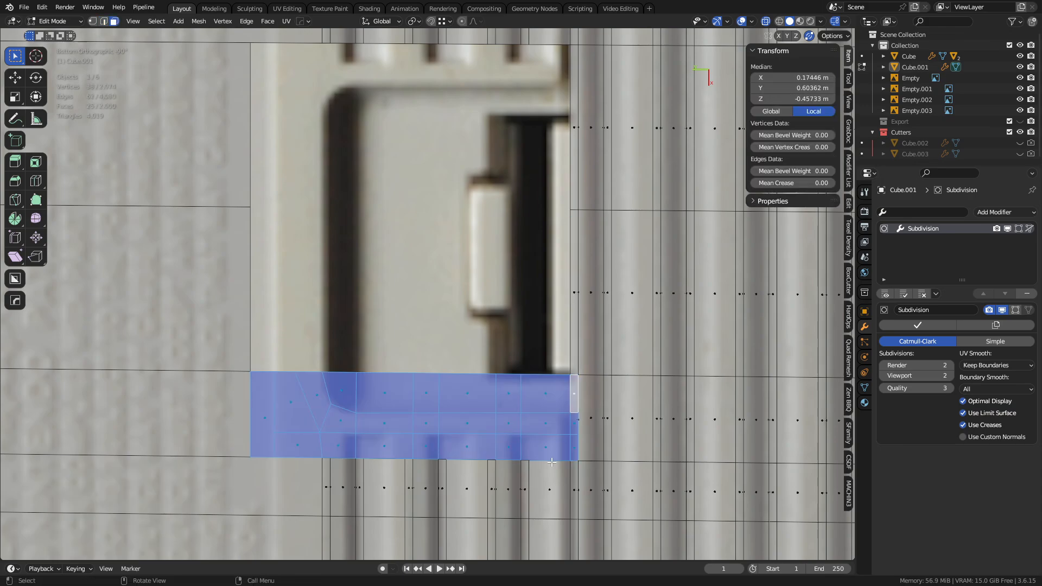
- Duplicate the selected corner block in place and mirror it along global X with flipped normals
key(shift+d)
right_click(563, 402)
key(ctrl+m)
key(x)
click(563, 325)
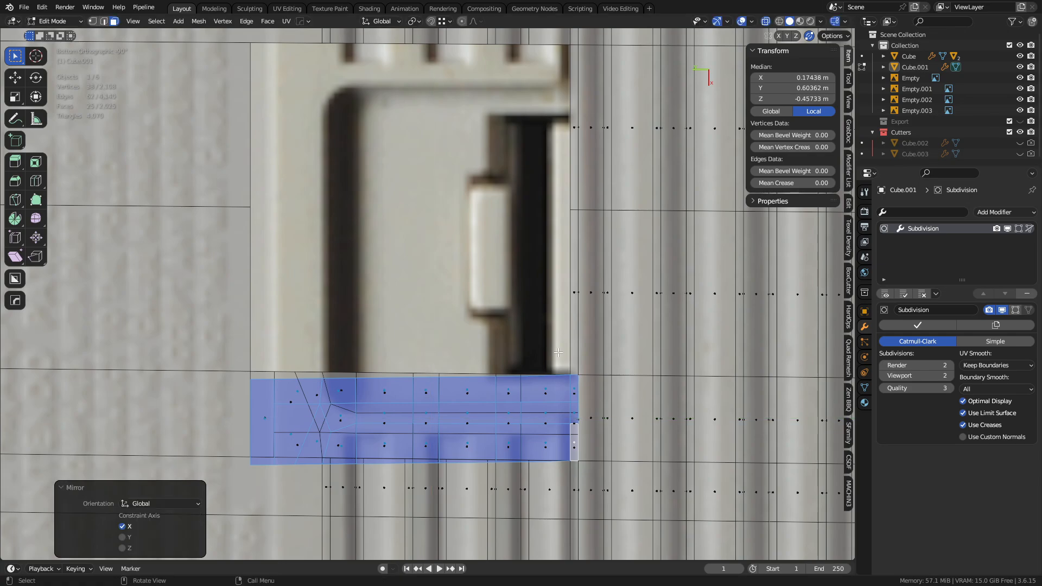
key(alt+n)
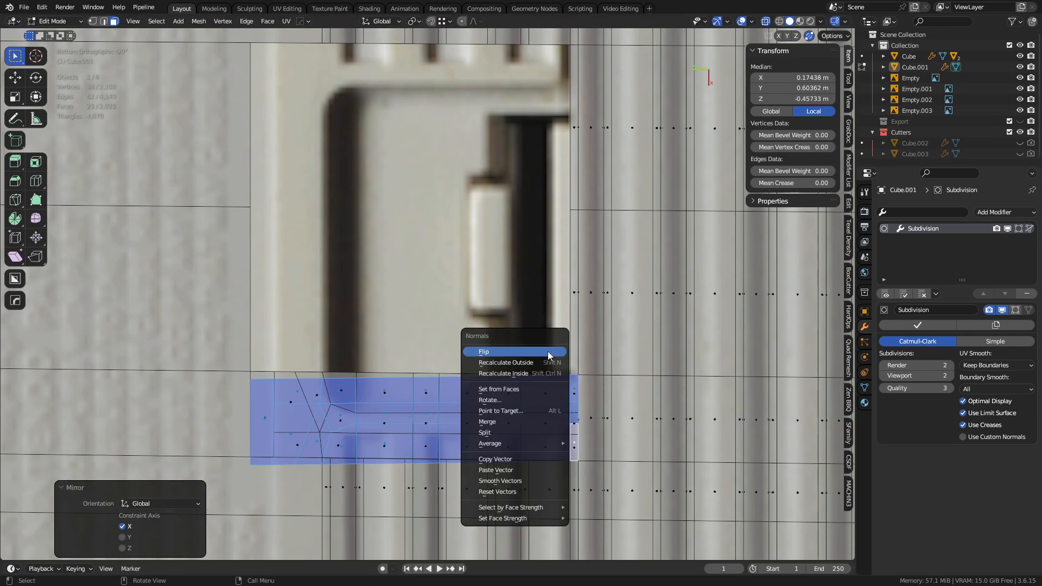
click(546, 350)
- Try moving the mirrored block along X and Y, and undo the mirrored duplicate
key(g)
key(x)
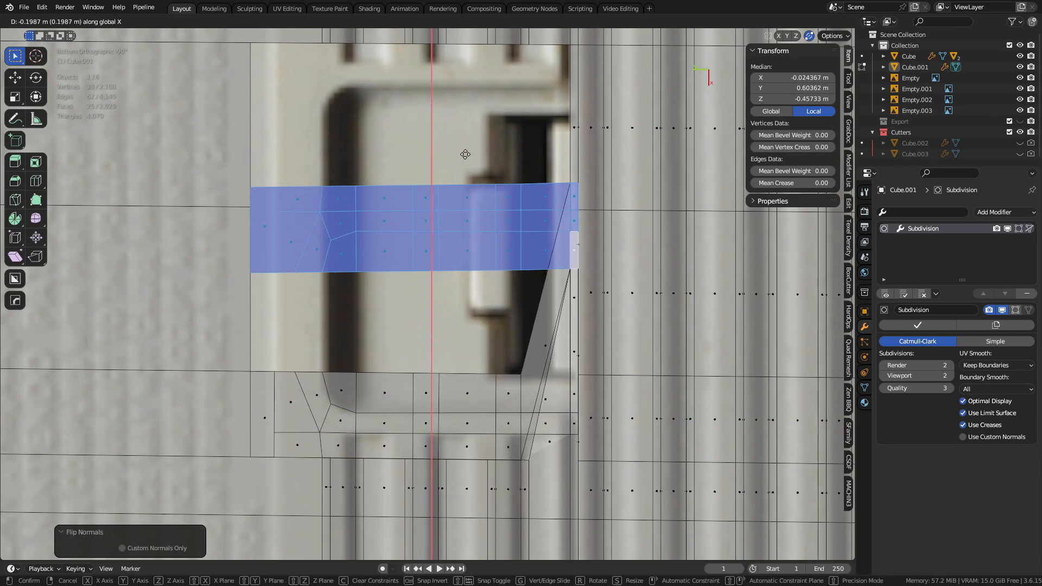
right_click(465, 154)
key(ctrl+z)
key(g)
key(y)
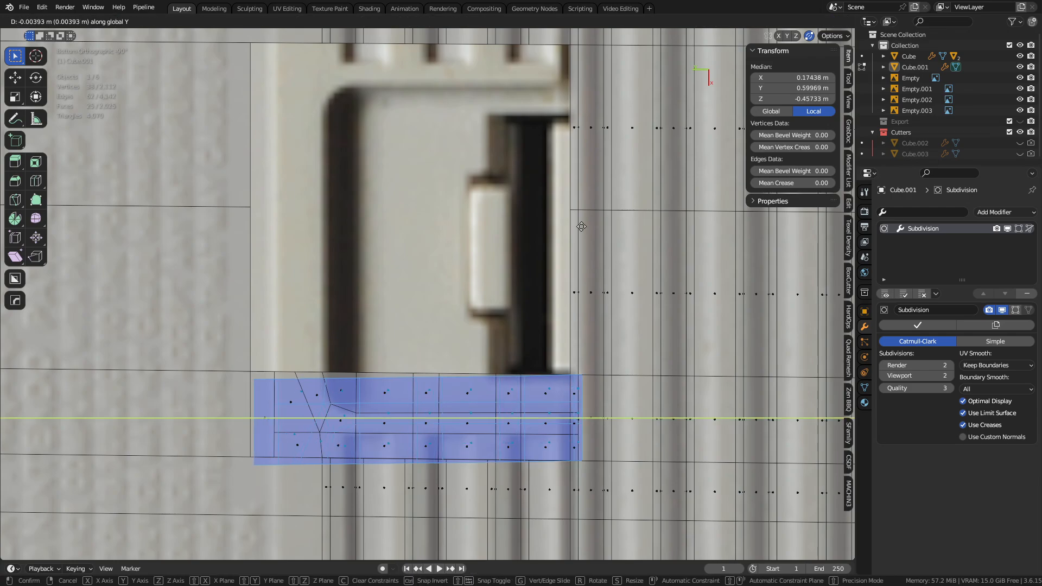
right_click(581, 226)
key(ctrl+shift+z)
key(ctrl+z)
- Try moving the original corner block freely and along X, cancelling each move
key(g)
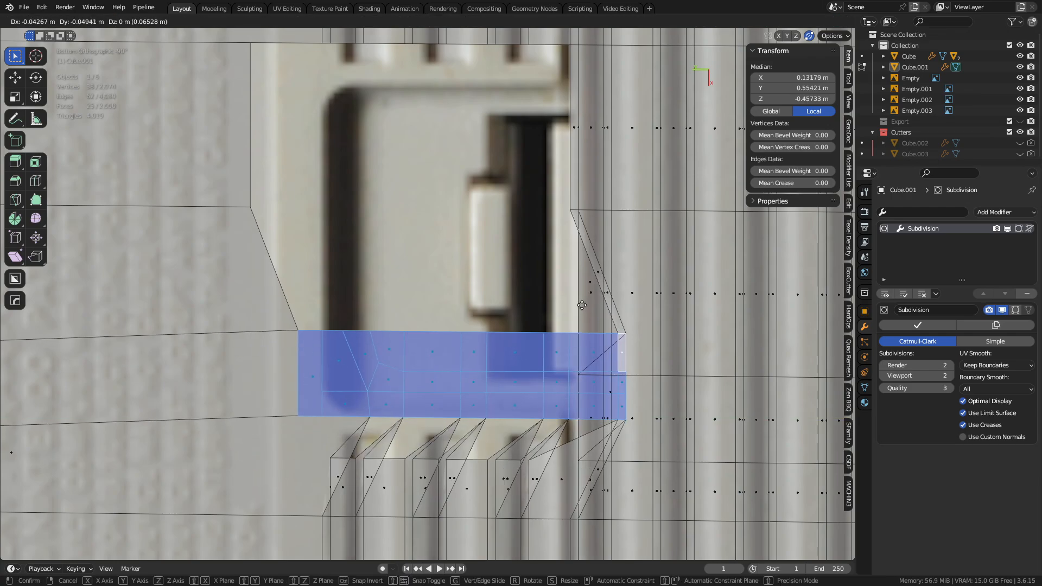
right_click(580, 308)
key(g)
key(x)
right_click(492, 284)
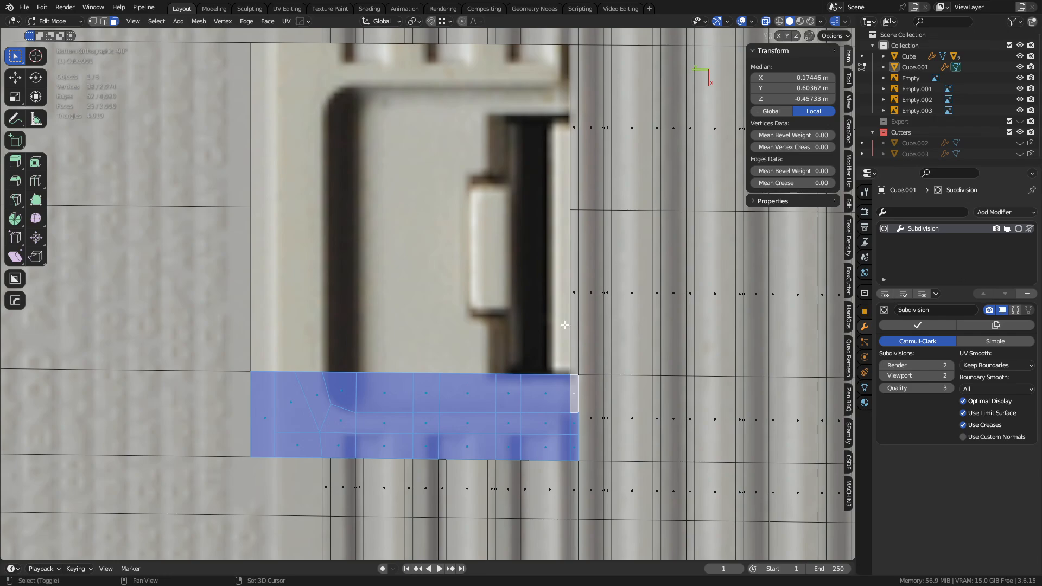
- Duplicate the selected corner block in place
key(shift+d)
right_click(592, 292)
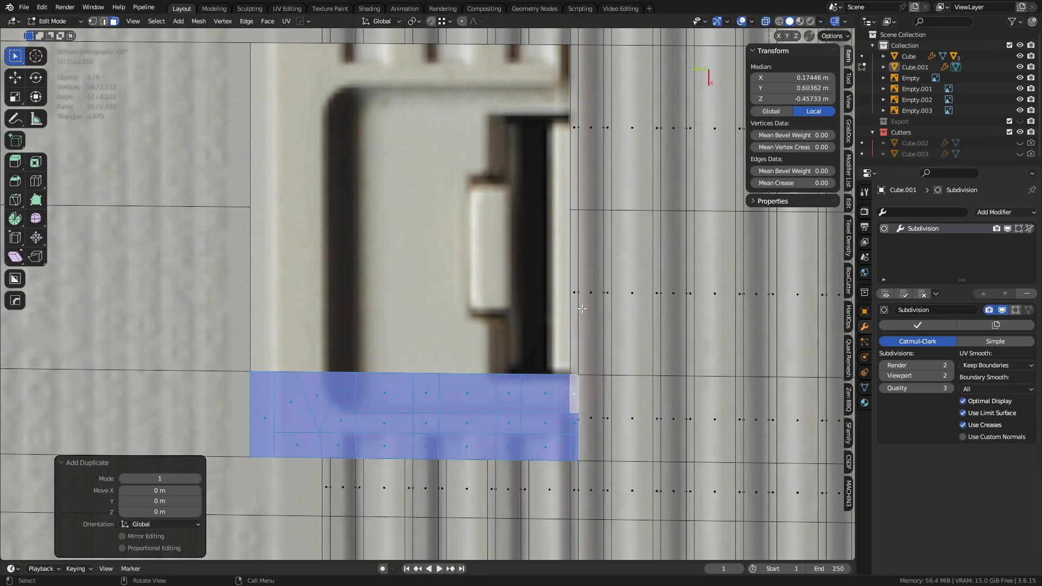
- Mirror the duplicated face strip along global X and move it about -0.31 m along X to the opposite end of the opening
key(ctrl+m)
key(x)
key(Return)
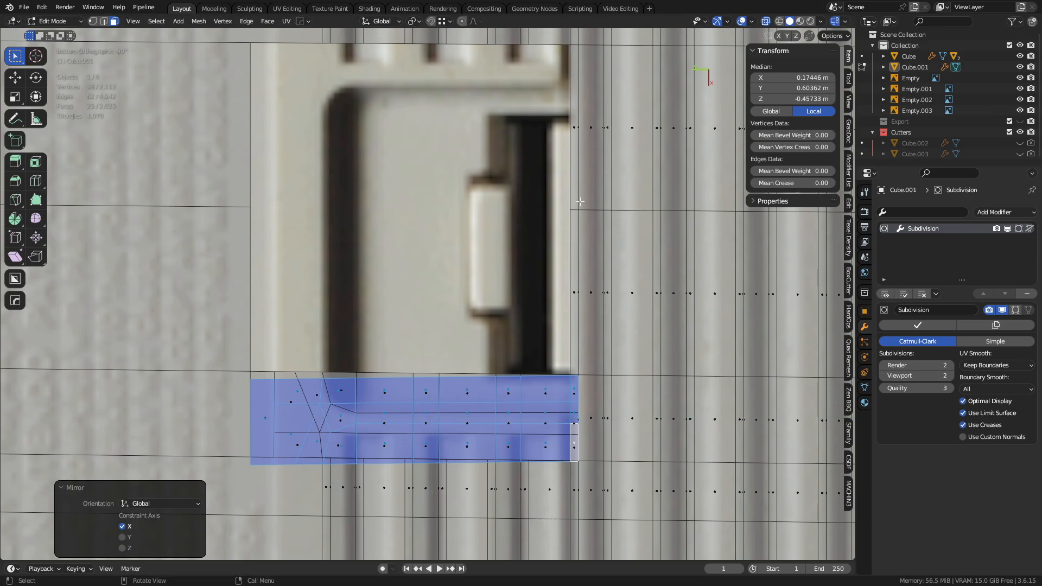
key(g)
key(y)
key(x)
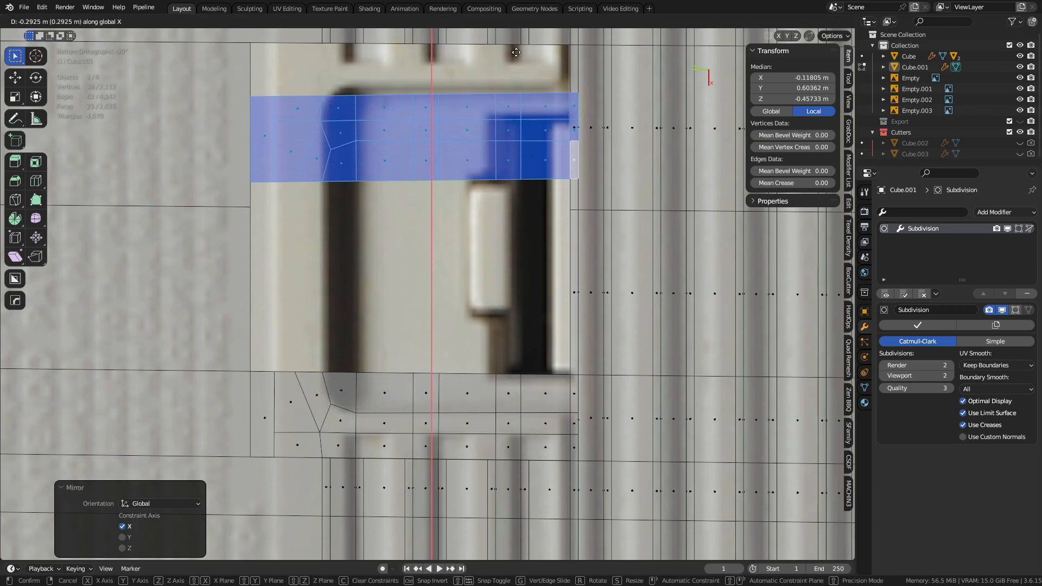
click(517, 32)
- Flip the normals of the mirrored face strip
shift+middle_drag(549, 138, 561, 229)
key(alt+n)
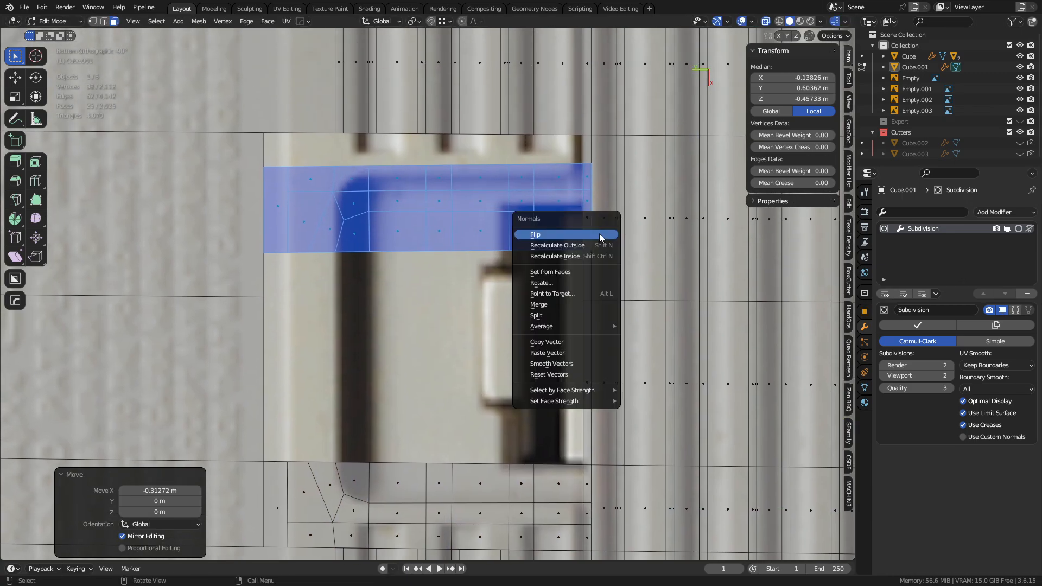
click(600, 235)
- Turn on snapping and move the mirrored strip about -0.032 m along X onto the opening's ribbed end edge
shift+middle_drag(497, 204, 489, 286)
scroll(489, 285, up, 2)
key(shift+Tab)
click(451, 242)
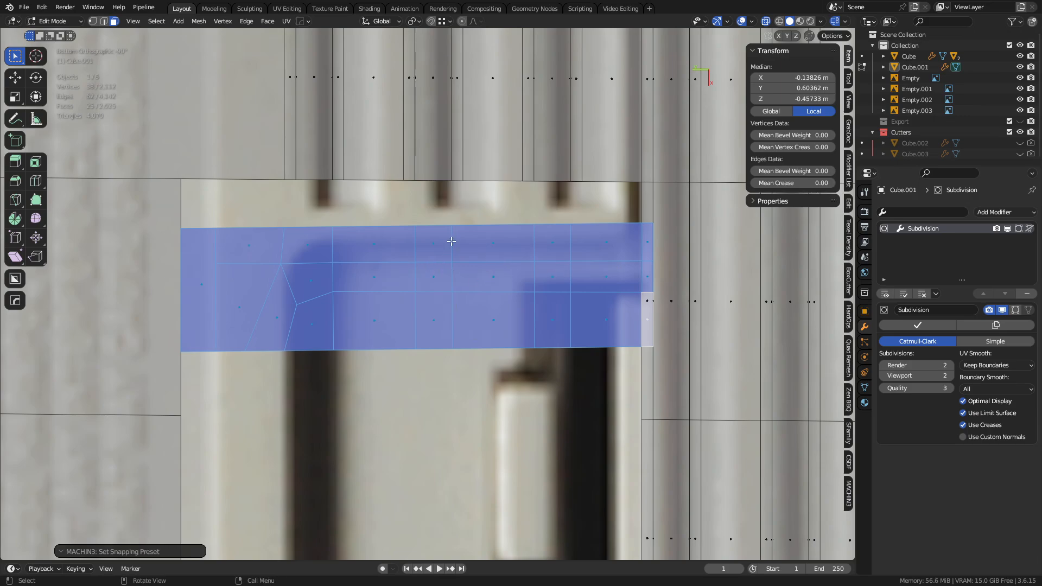
key(g)
key(y)
key(x)
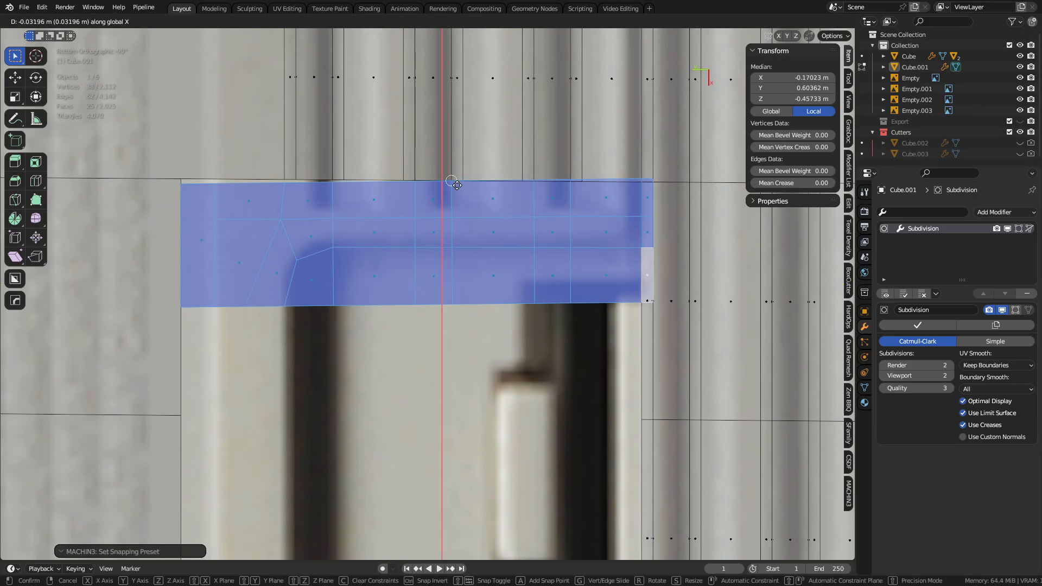
click(467, 181)
- Select the strip's outer row of vertices together with the opening's border vertices and align them to the top
shift+middle_drag(447, 223, 443, 259)
key(1)
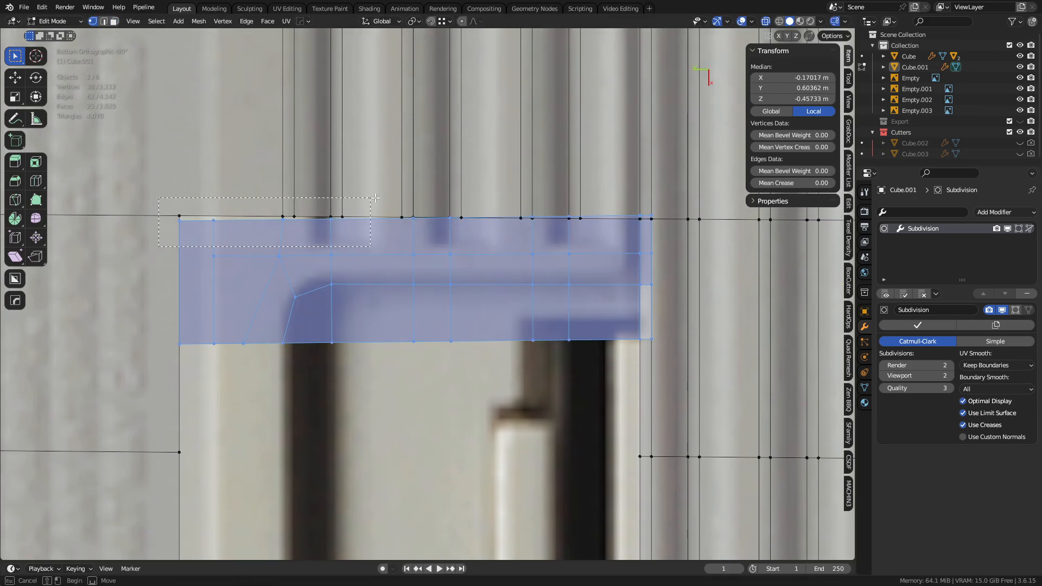
drag(672, 170, 671, 170)
key(alt+a)
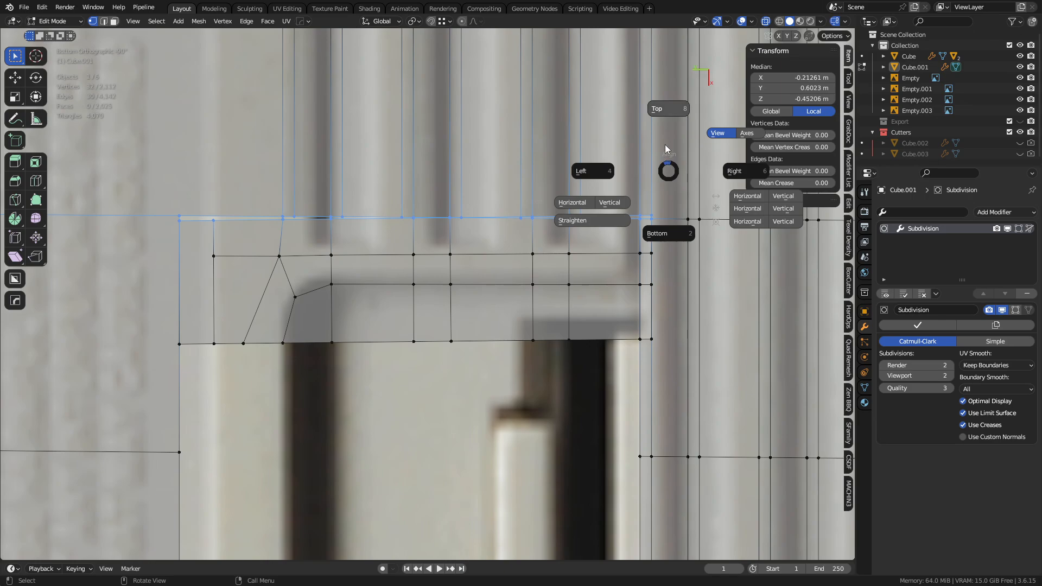
click(668, 125)
- Dissolve the extra vertex in the middle of the opening's smooth outer side
scroll(377, 344, down, 3)
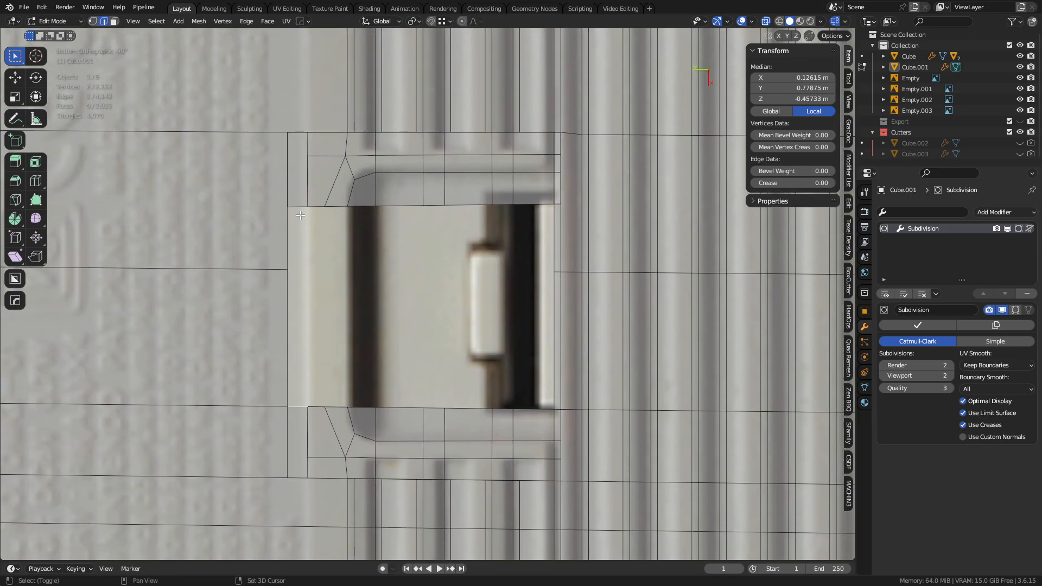
shift+click(281, 252)
key(ctrl+x)
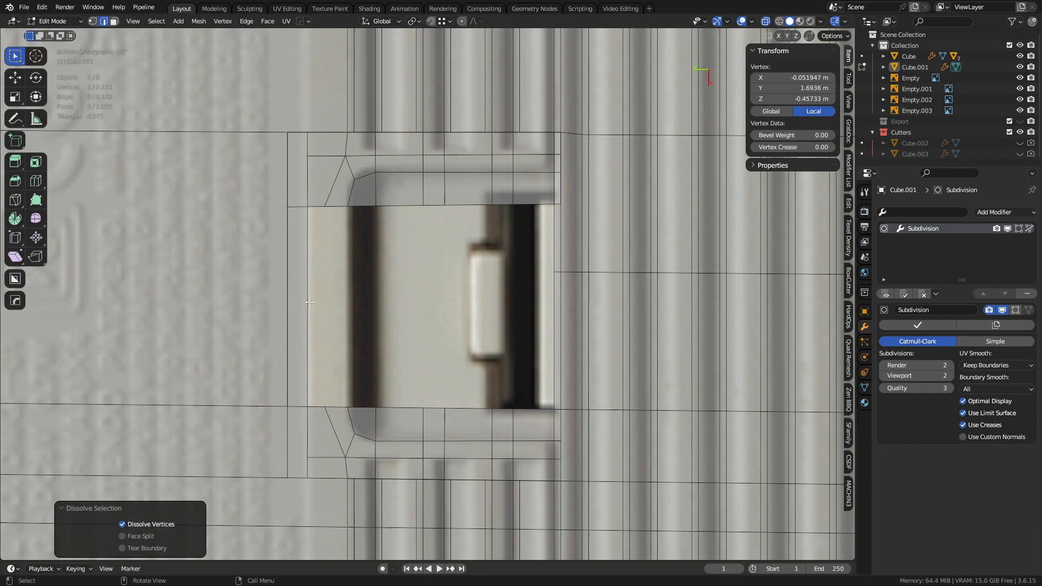
- Fill the gap between the two end strips with a row of bridging faces across the whole opening
click(305, 380)
key(f)
key(f)
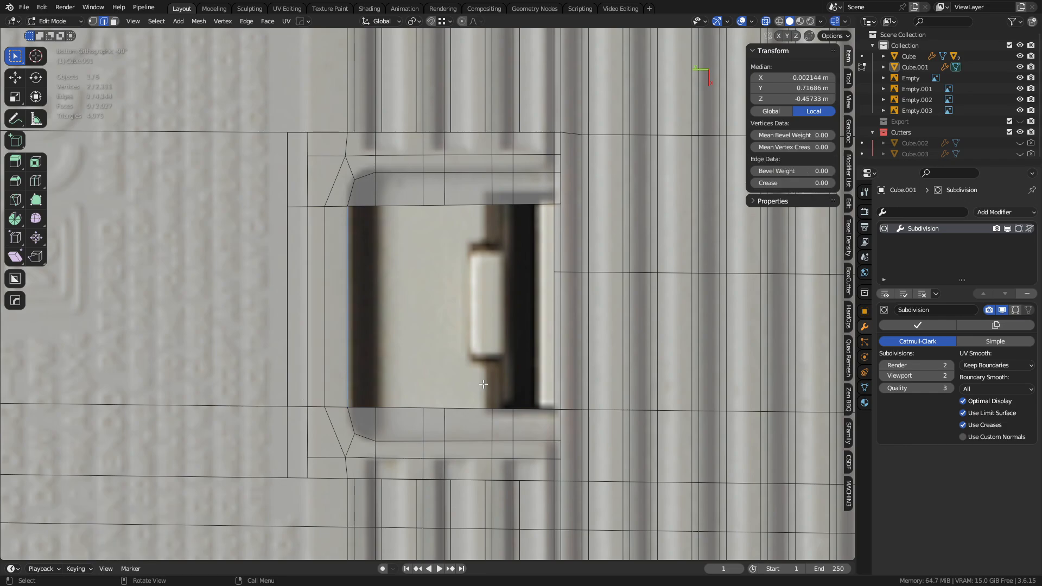
key(f)
key(f)
key(f)
key(f)
key(f)
key(f)
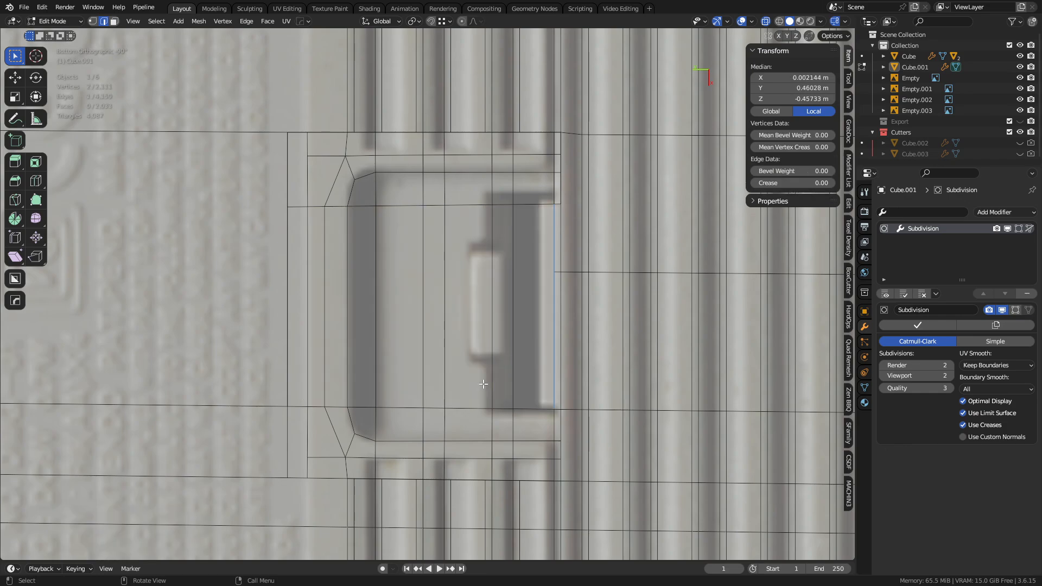
- Try to inset the inner recess faces with zero thickness and a depth of about -0.019 m
shift+middle_drag(484, 385, 485, 354)
key(3)
click(554, 396)
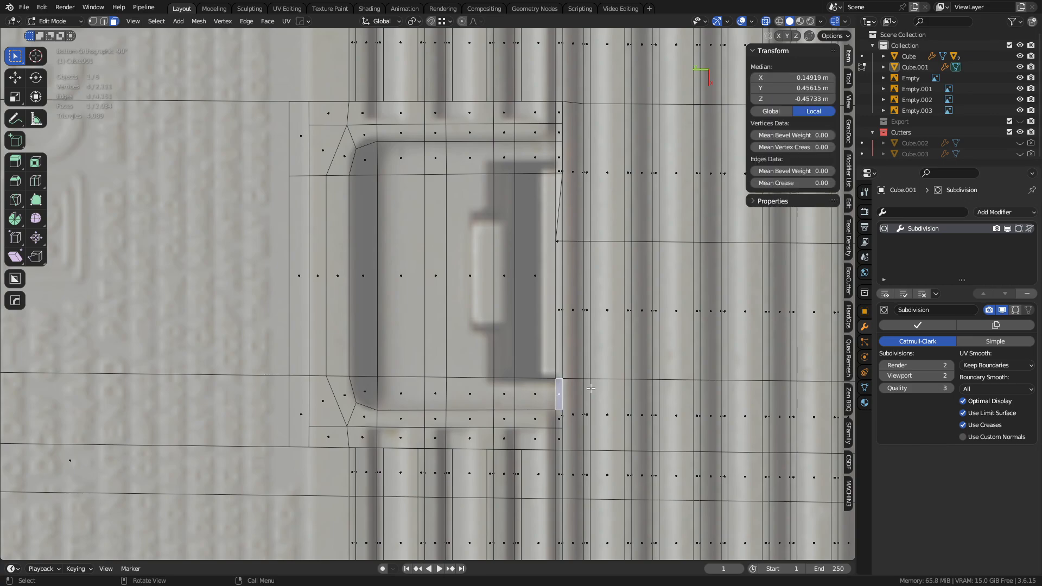
scroll(585, 388, up, 1)
shift+middle_drag(586, 388, 523, 411)
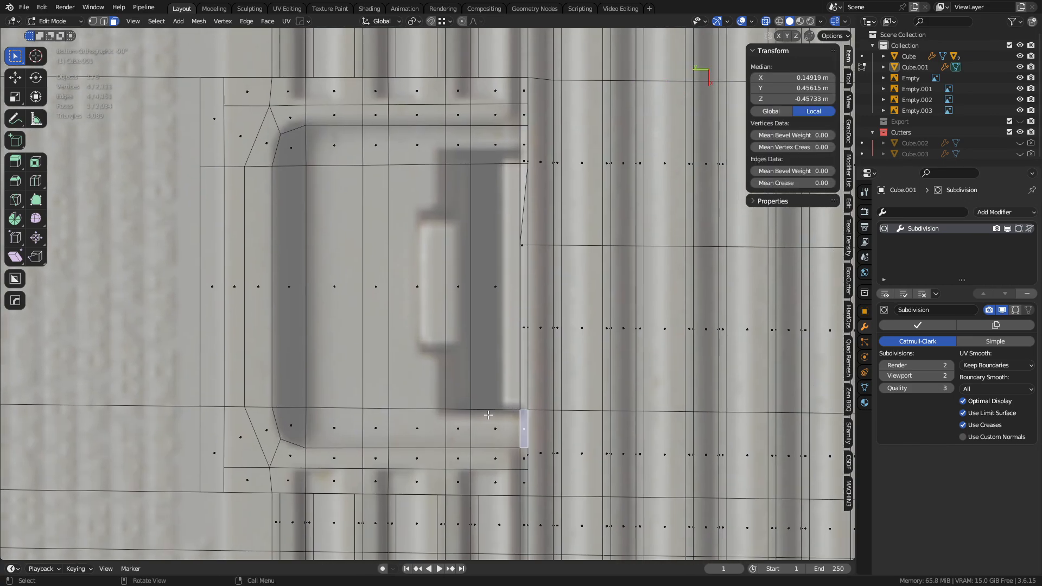
ctrl+shift+click(289, 156)
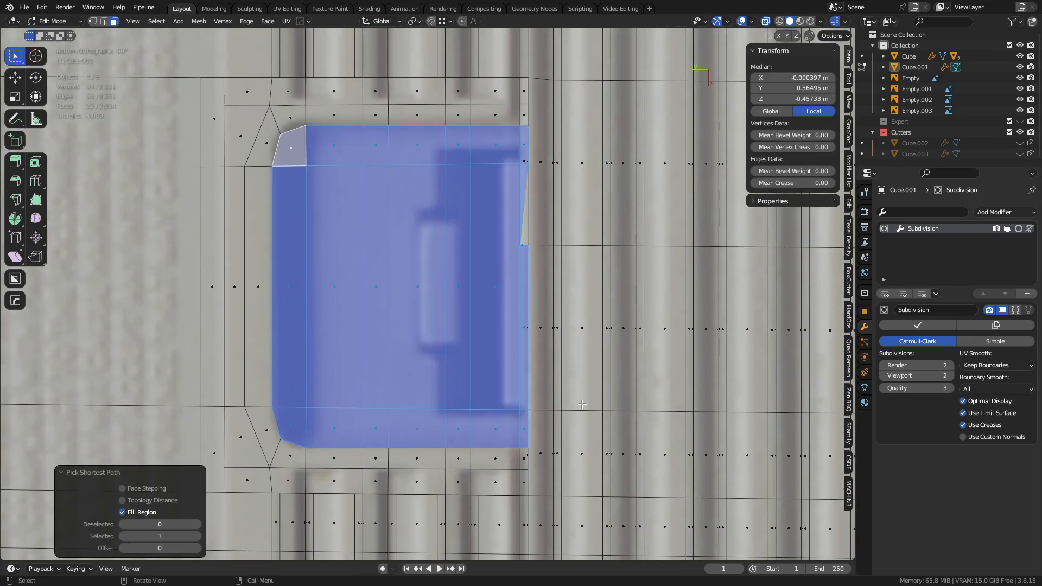
key(i)
ctrl+click(563, 399)
middle_drag(562, 398, 507, 337)
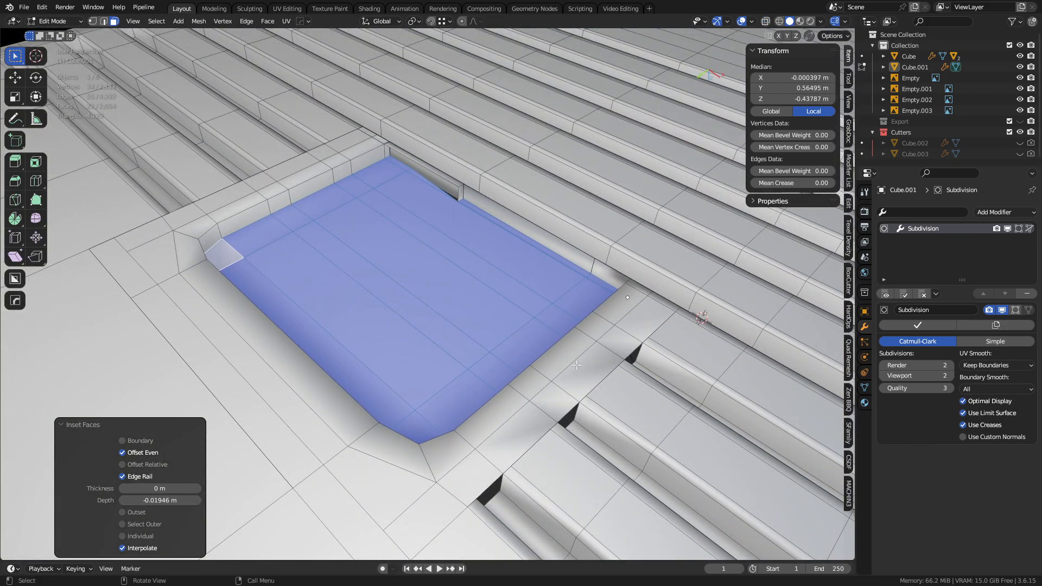
key(ctrl+z)
middle_drag(577, 364, 554, 365)
shift+click(555, 312)
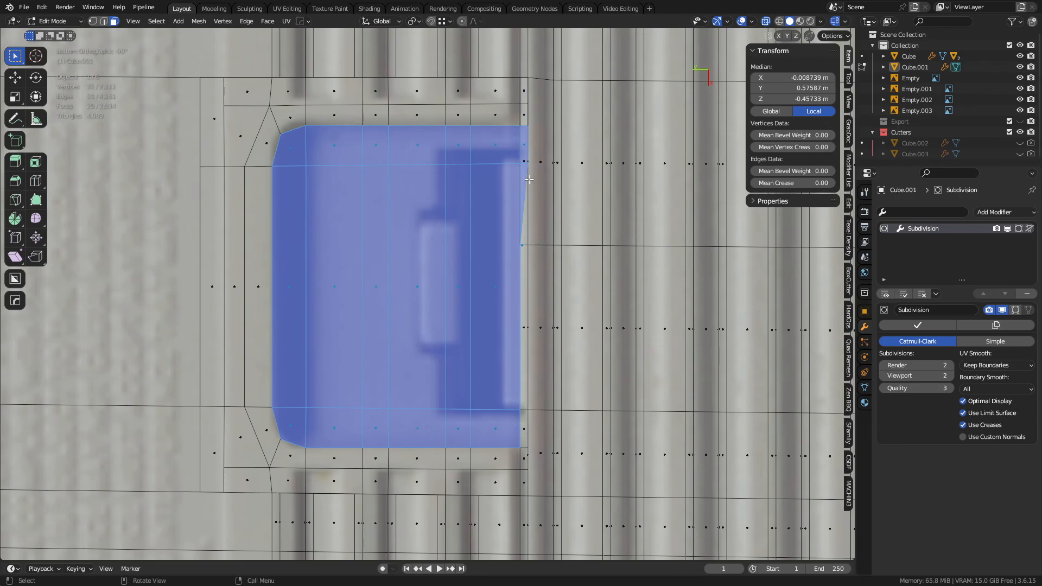
- Snap the stray vertex on the recess's long ribbed side onto the adjacent rib border
middle_drag(532, 161, 389, 271)
key(1)
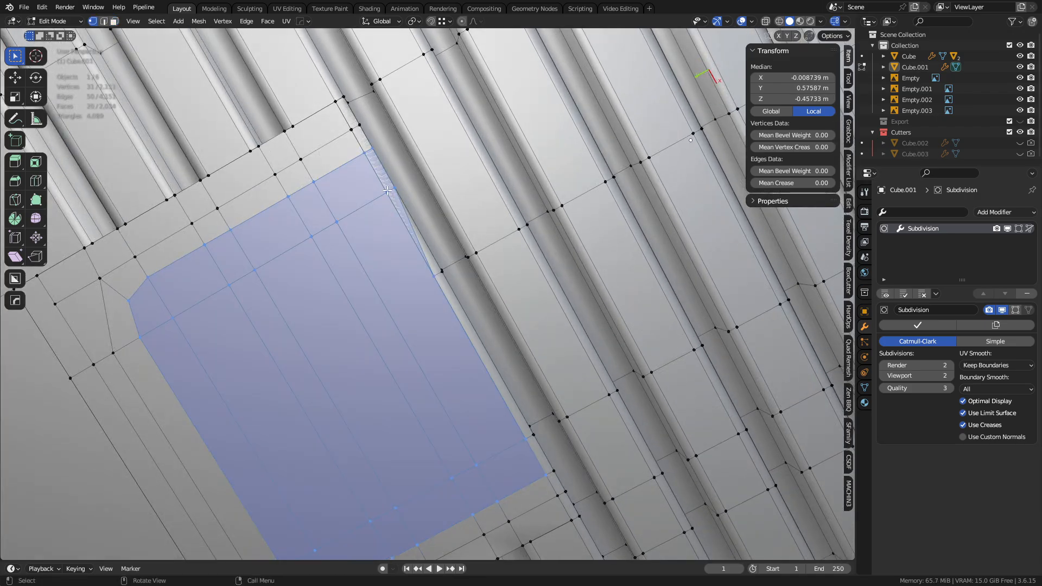
click(387, 190)
key(g)
ctrl+click(384, 191)
- Snap the remaining misaligned vertices near the recess corner onto the matching vertices along the rib border
middle_drag(368, 193, 369, 348)
click(489, 380)
key(g)
ctrl+click(348, 322)
click(380, 382)
key(g)
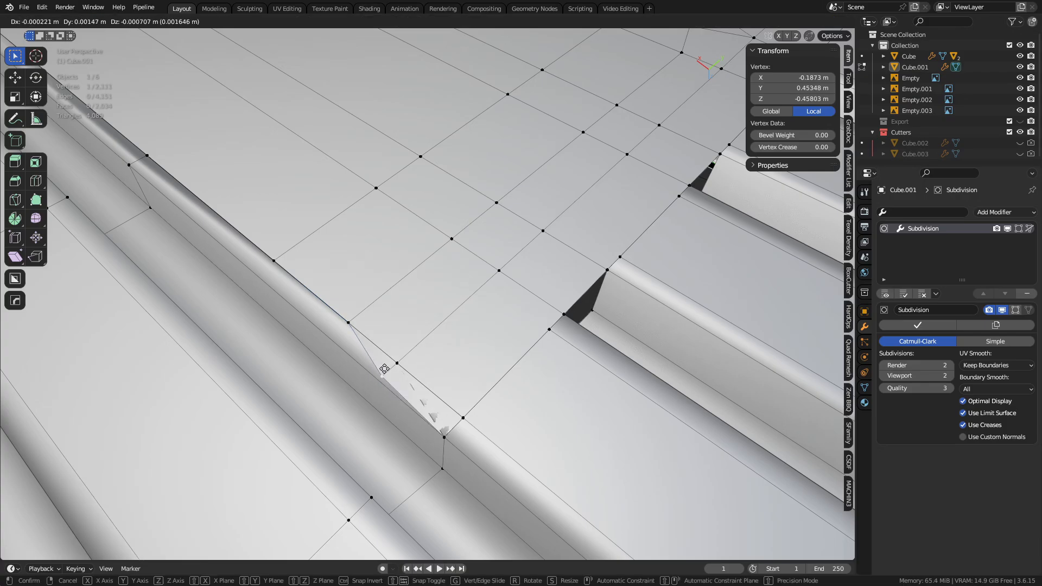
ctrl+click(395, 365)
key(g)
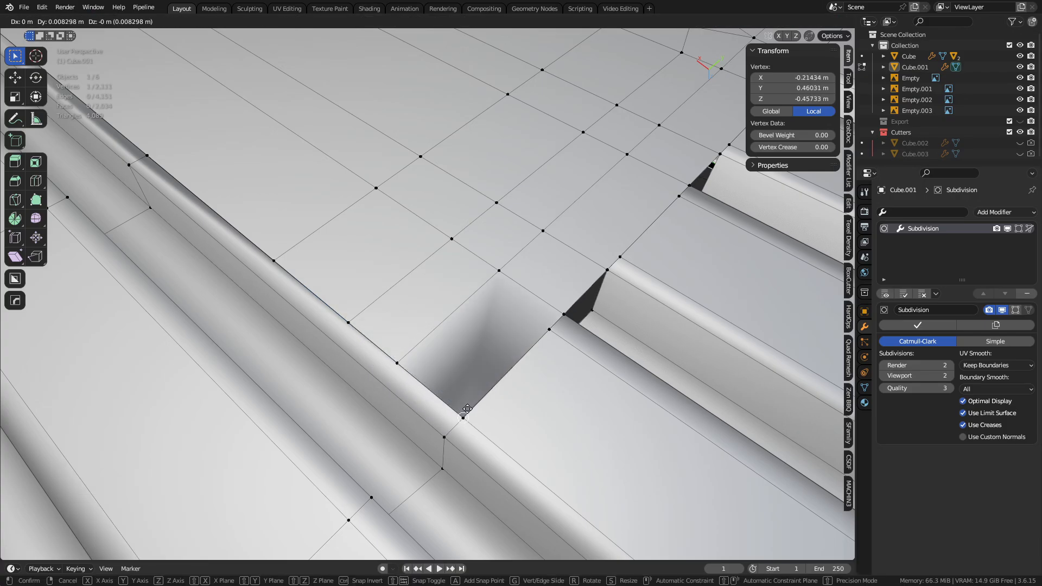
ctrl+click(464, 418)
- Dissolve the middle cross edges over the first rib and groove beside the recess
shift+middle_drag(254, 227, 516, 302)
alt+middle_click(340, 243)
scroll(347, 242, down, 5)
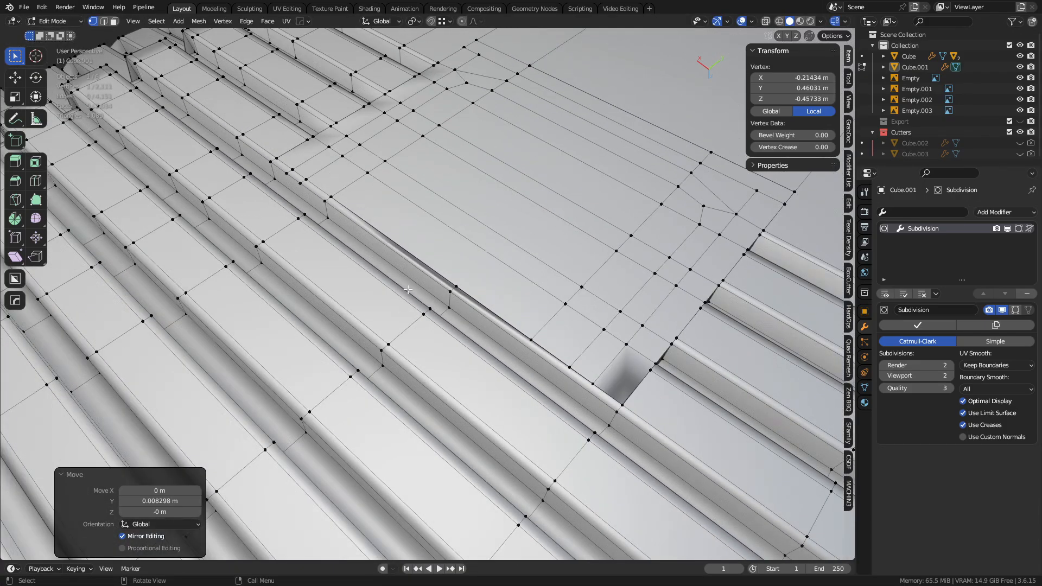
middle_drag(358, 240, 437, 293)
key(2)
scroll(437, 293, up, 2)
click(435, 353)
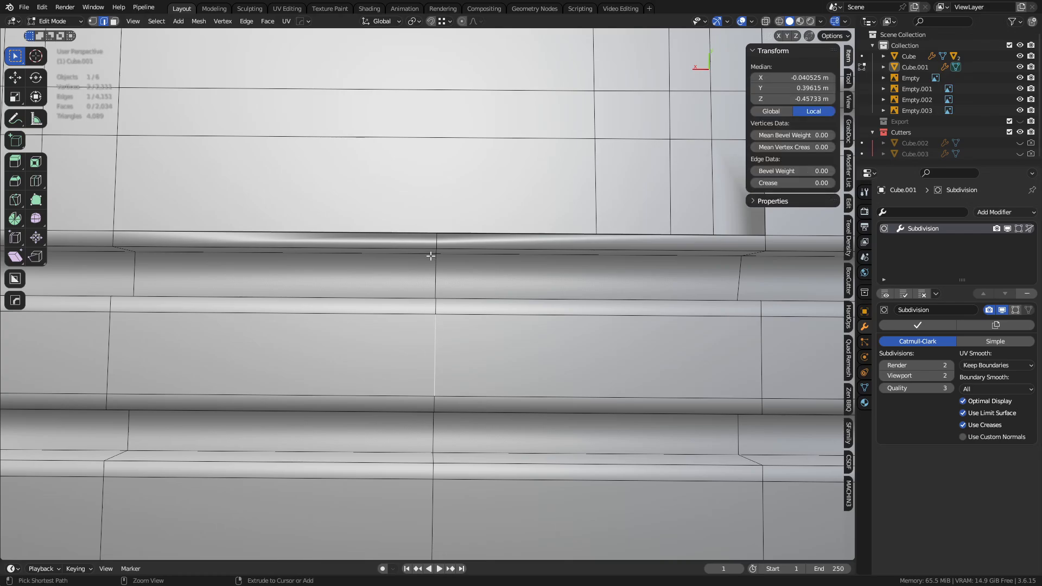
key(1)
middle_drag(480, 314, 547, 274)
- Add a single loop cut across the ribs, in line with the inner edge line of the recess
middle_drag(623, 258, 461, 336)
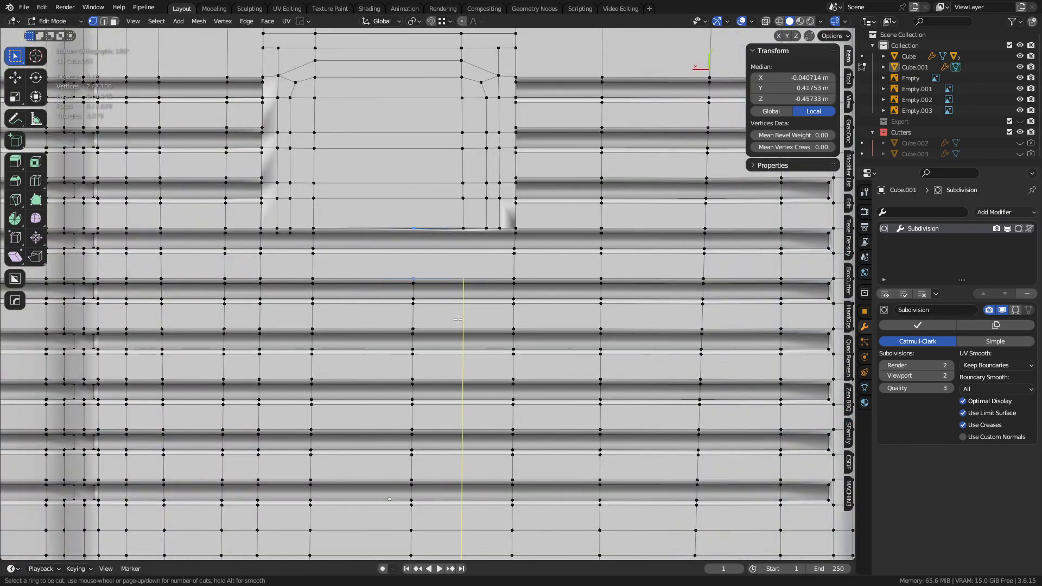
click(458, 320)
click(464, 322)
scroll(514, 384, up, 5)
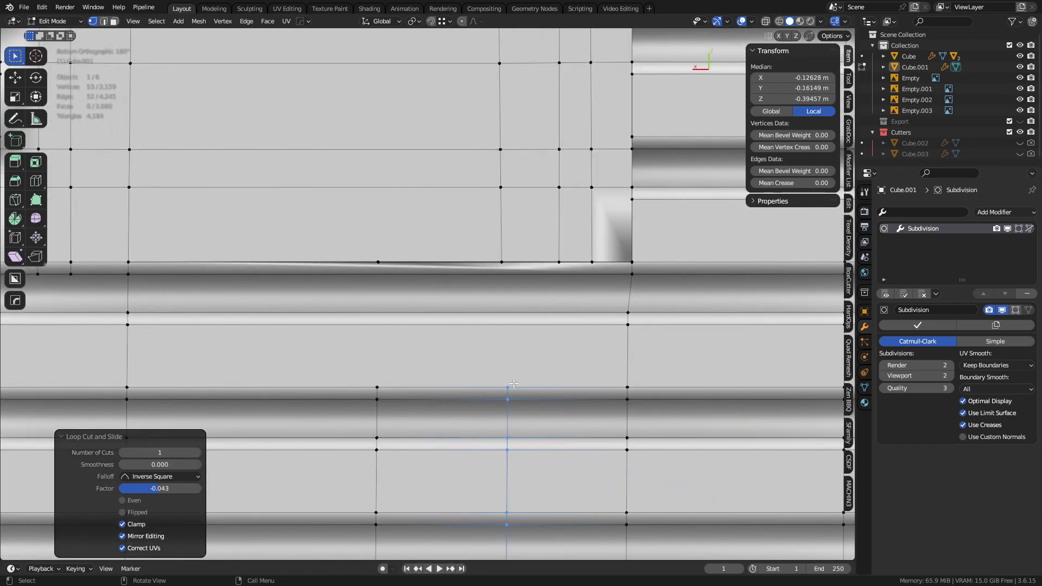
scroll(505, 379, down, 5)
middle_drag(506, 380, 451, 475)
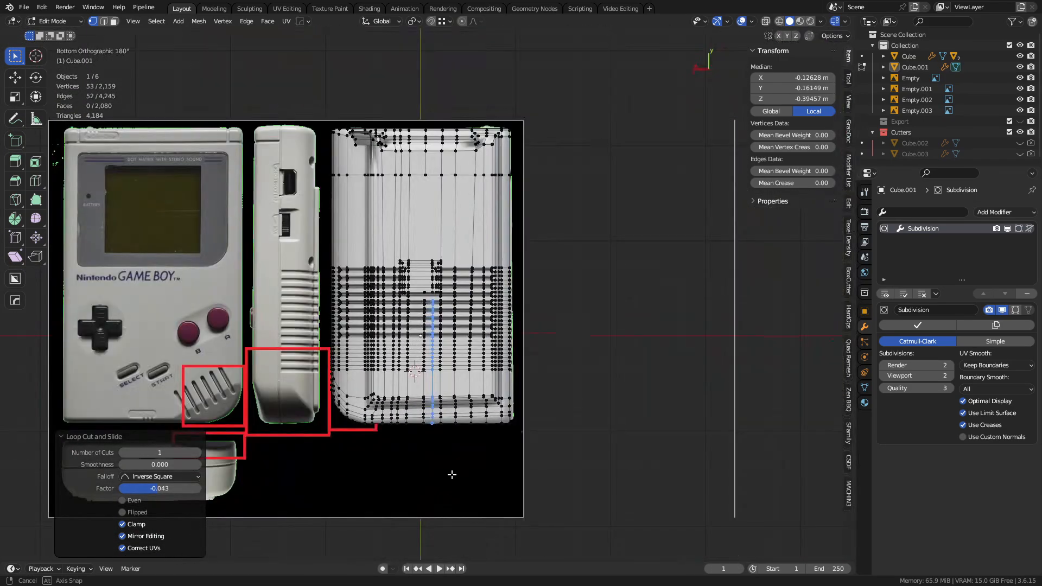
- Select the whole mesh and merge its overlapping vertices by distance
scroll(466, 354, up, 10)
click(473, 351)
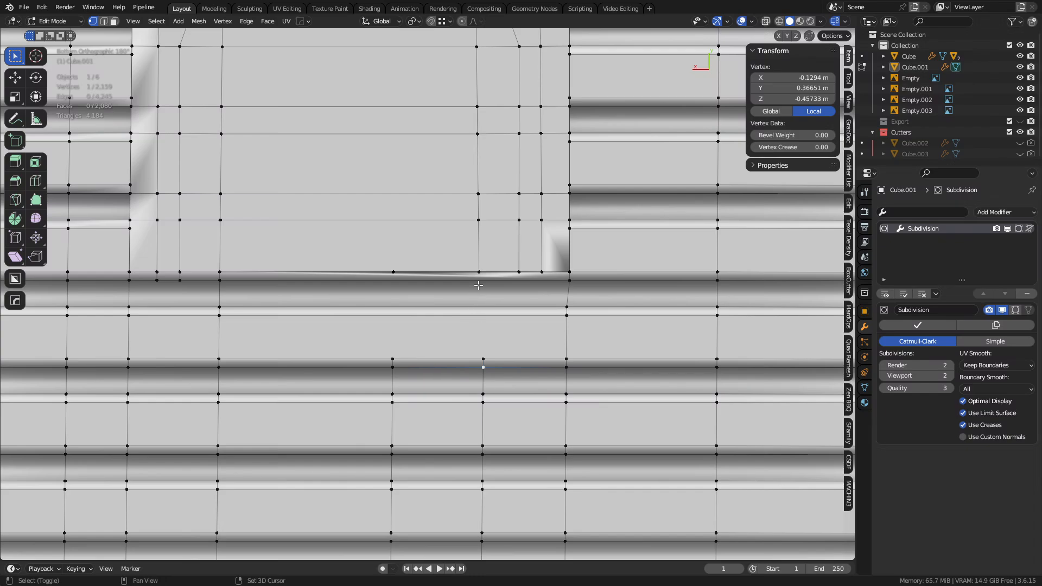
key(a)
key(m)
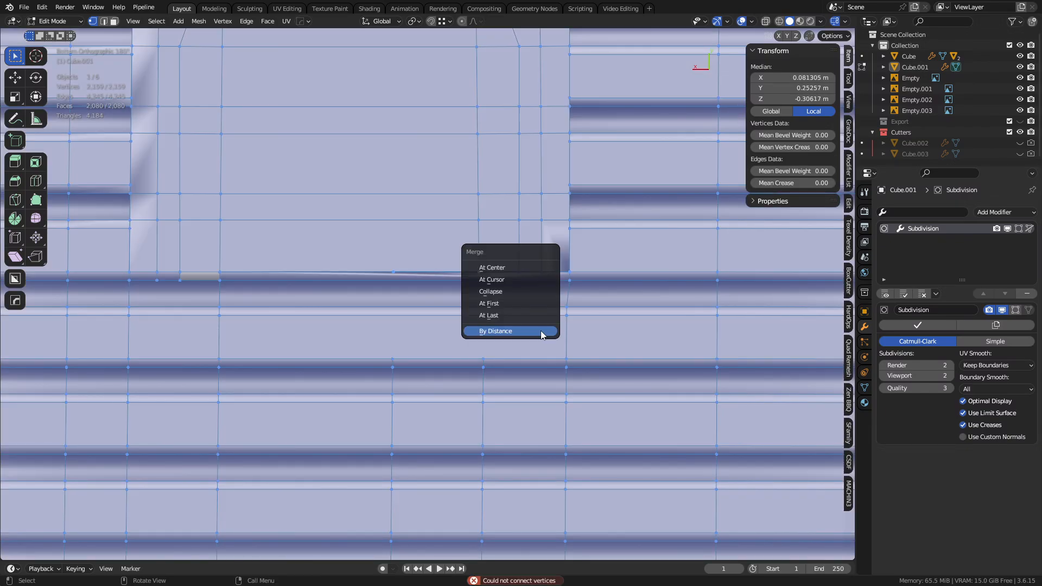
click(520, 334)
- Try to connect the new loop's end vertex to the matching vertex on the recess border
click(484, 352)
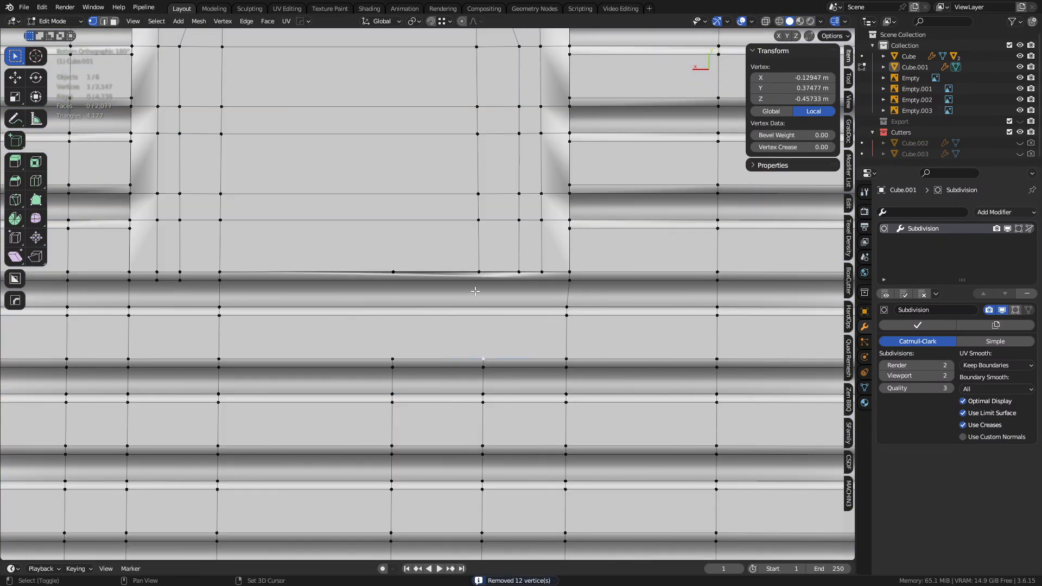
key(j)
shift+middle_drag(494, 325, 472, 348)
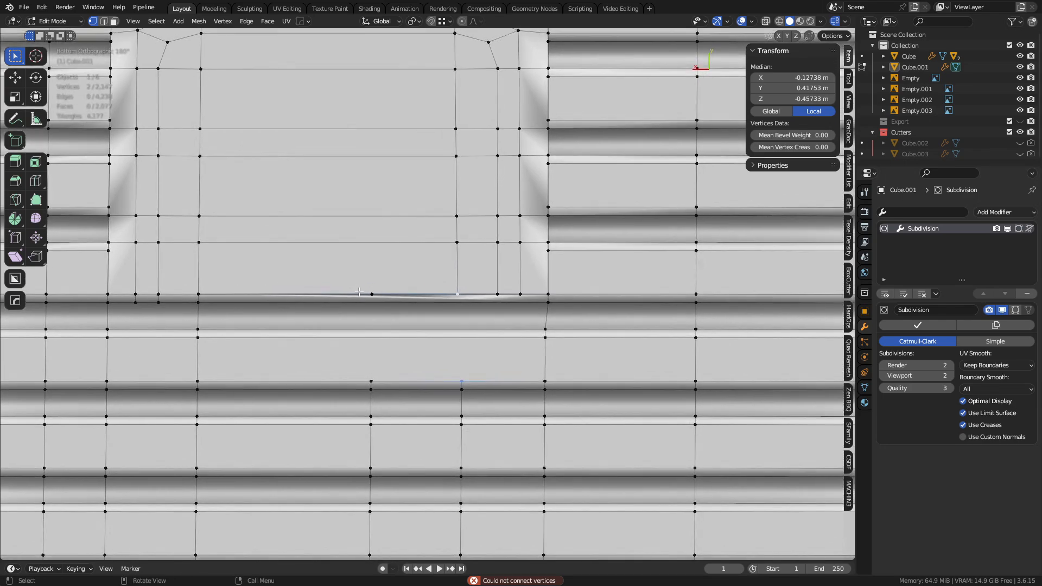
- Dissolve the leftover midpoint vertex on the recess border
key(ctrl+x)
key(2)
key(1)
- Connect the new loop's end vertex across the groove to the recess border vertex with edges
click(461, 381)
shift+click(458, 294)
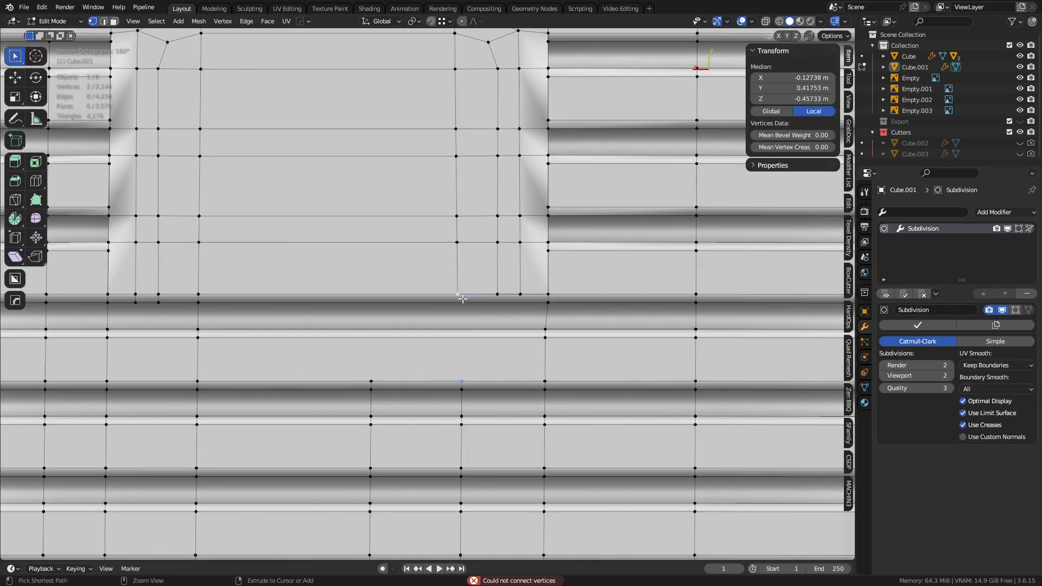
key(2)
middle_drag(538, 366, 532, 292)
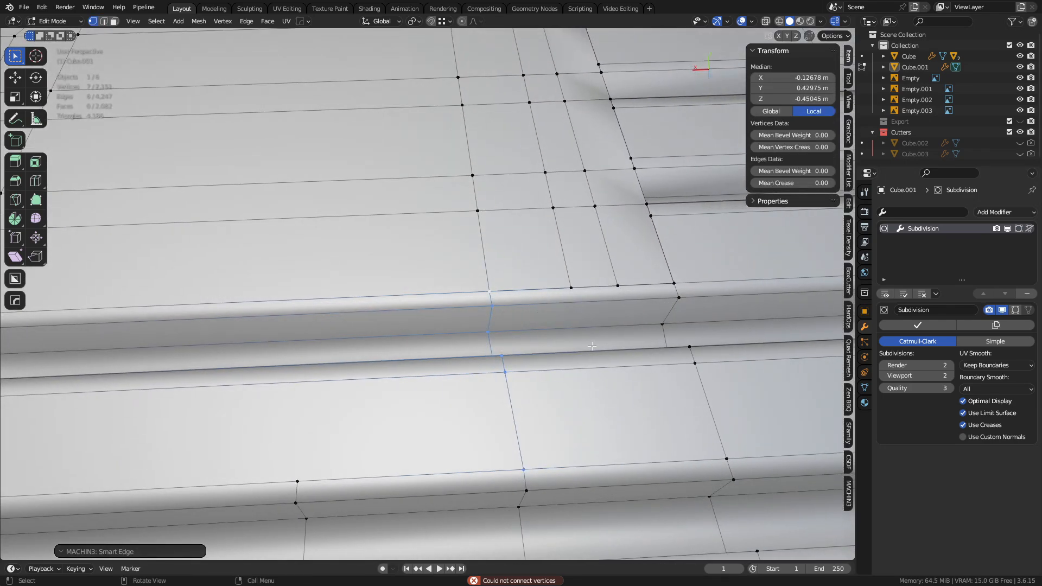
- Add a loop cut with 2 evenly spaced cuts across the ribs between the new edge line and the recess's outer corner
scroll(591, 324, down, 4)
shift+middle_drag(590, 324, 587, 230)
key(ctrl+r)
scroll(501, 250, up, 1)
click(502, 250)
right_click(501, 249)
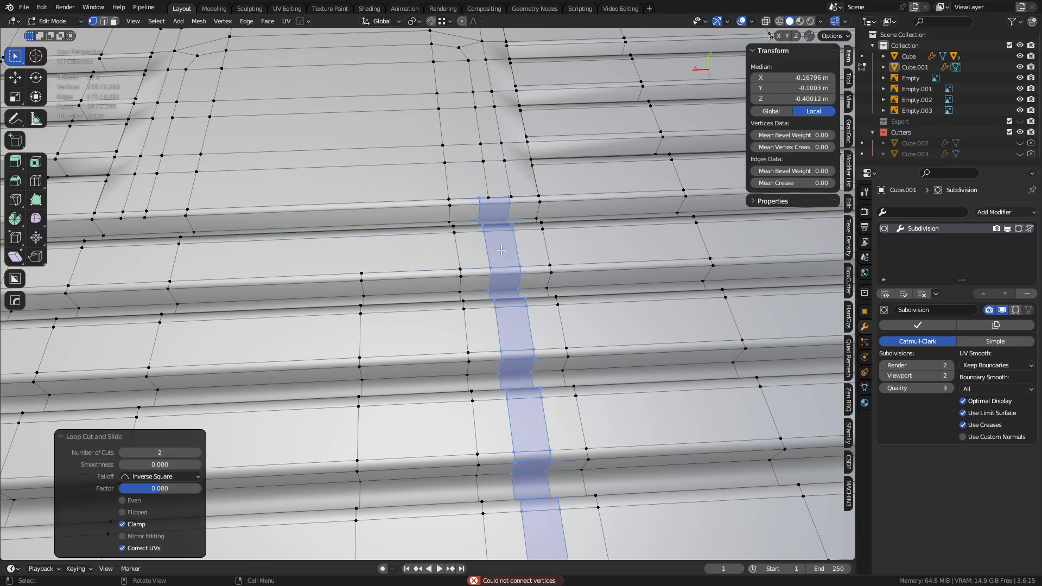
- Merge the end vertices of the two new loops into the matching recess border vertices, keeping the last selected position
click(479, 199)
shift+click(488, 197)
key(1)
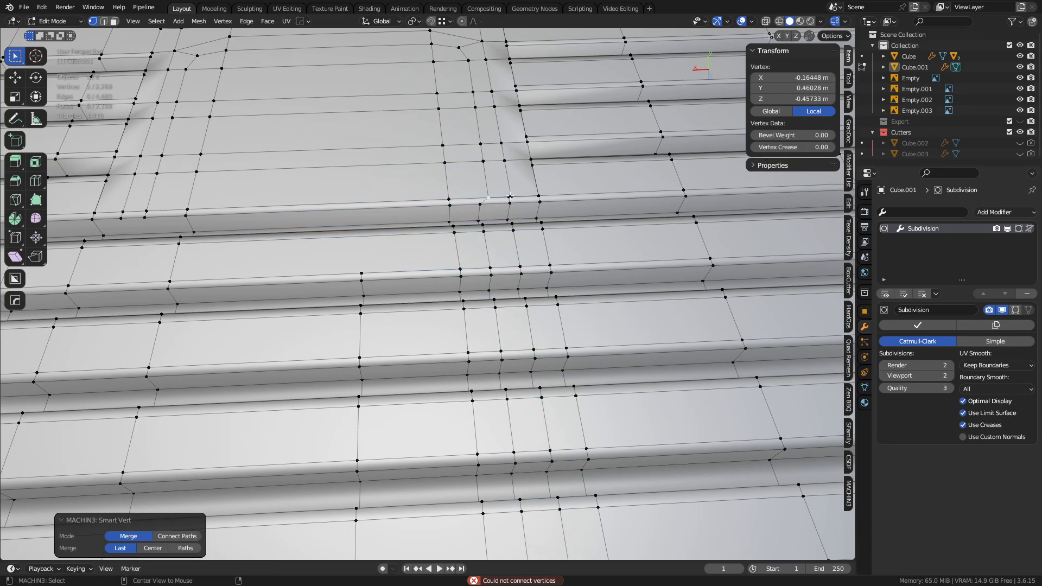
alt+middle_click(510, 196)
scroll(427, 296, up, 8)
click(424, 300)
shift+click(432, 299)
key(1)
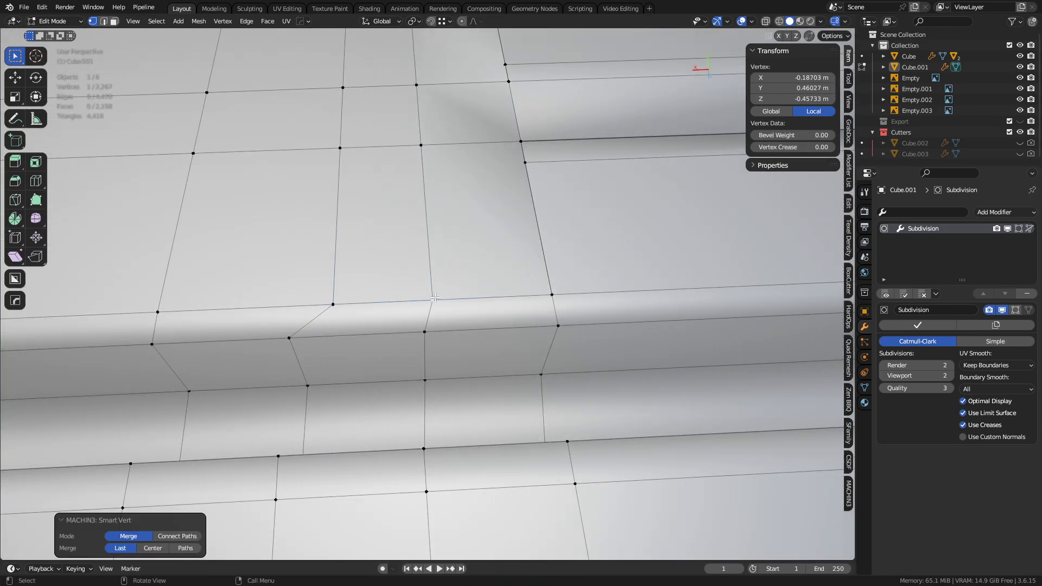
scroll(435, 297, down, 8)
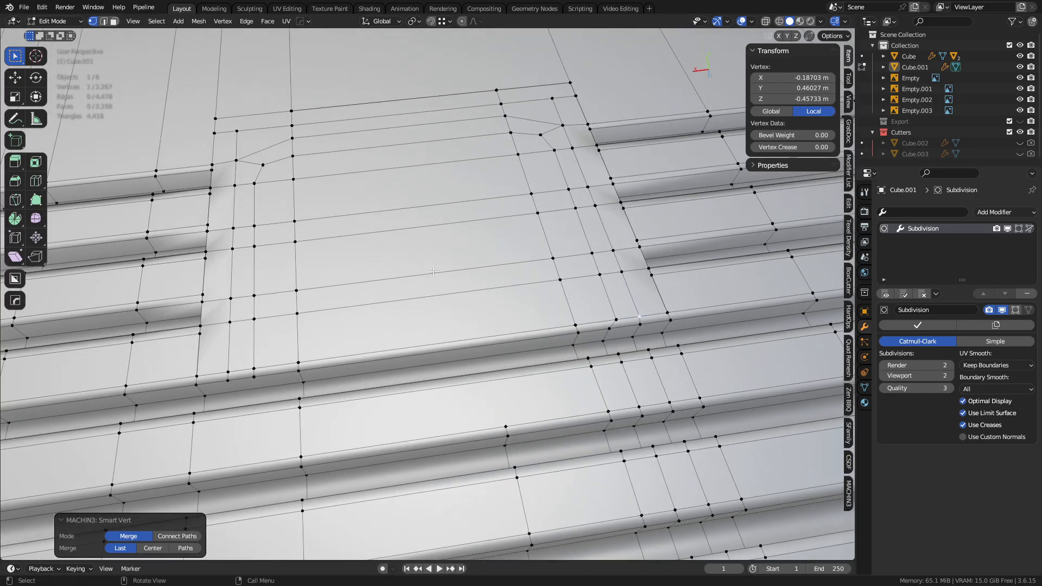
middle_drag(434, 272, 383, 318)
scroll(384, 318, up, 5)
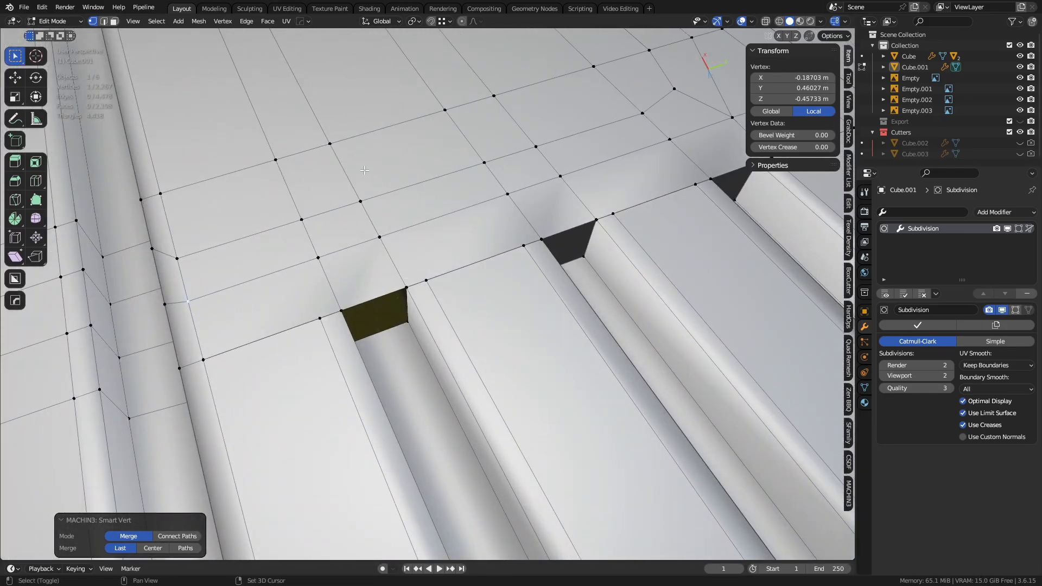
- Select all faces inside the latch recess outline, leaving out the stray face at the corner beside the ribs
middle_drag(364, 170, 477, 293)
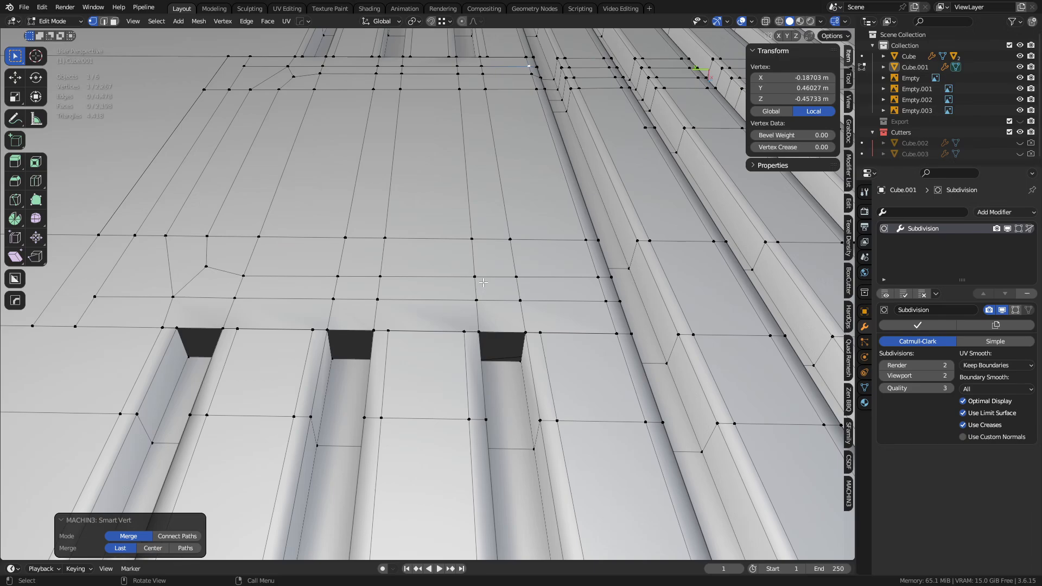
middle_drag(468, 249, 486, 426)
key(alt+z)
key(3)
click(319, 369)
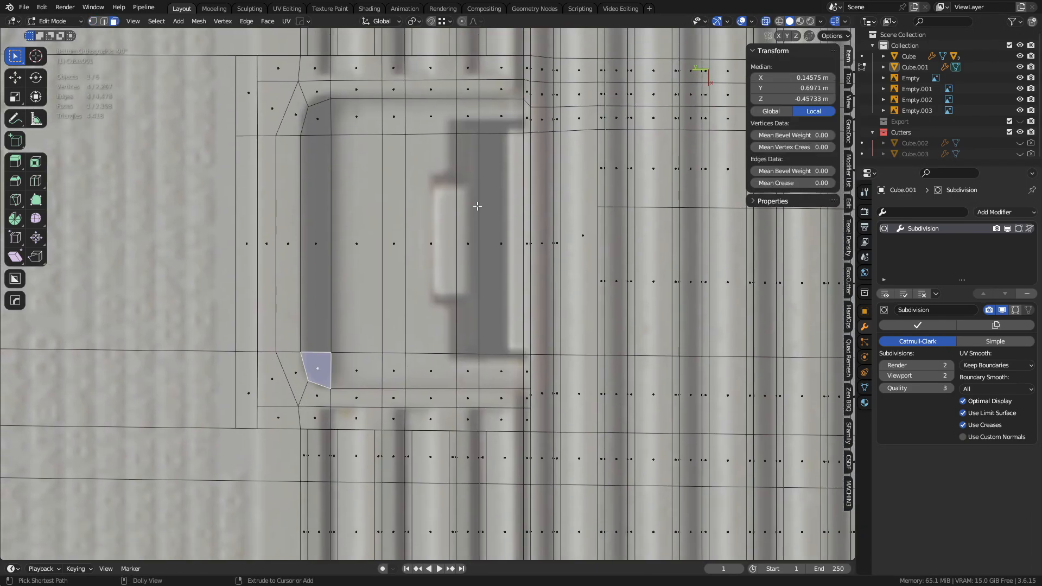
ctrl+shift+click(515, 120)
shift+middle_drag(581, 215, 532, 240)
key(c)
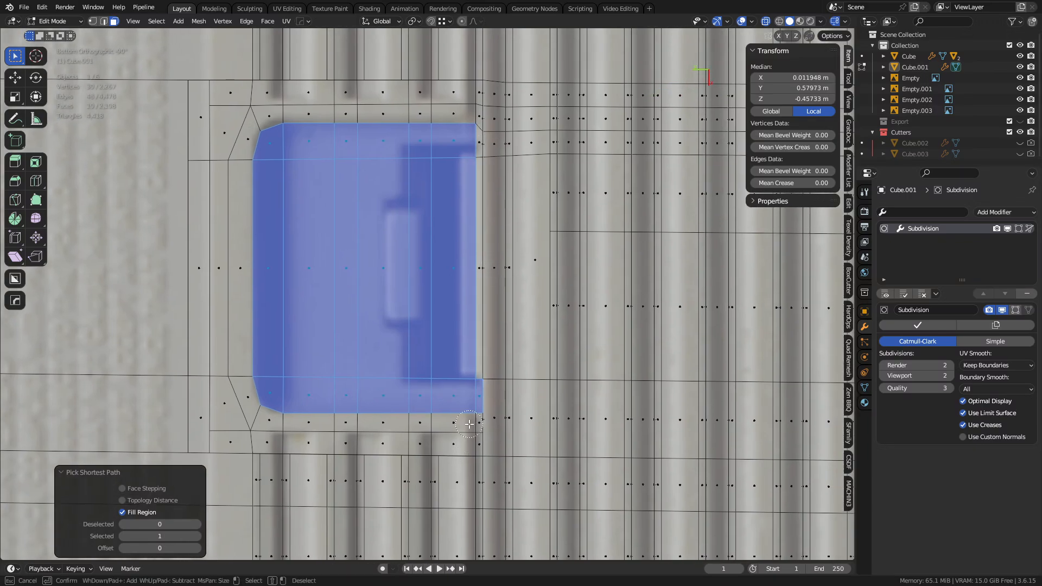
middle_click(494, 399)
right_click(492, 412)
key(alt+z)
key(alt+z)
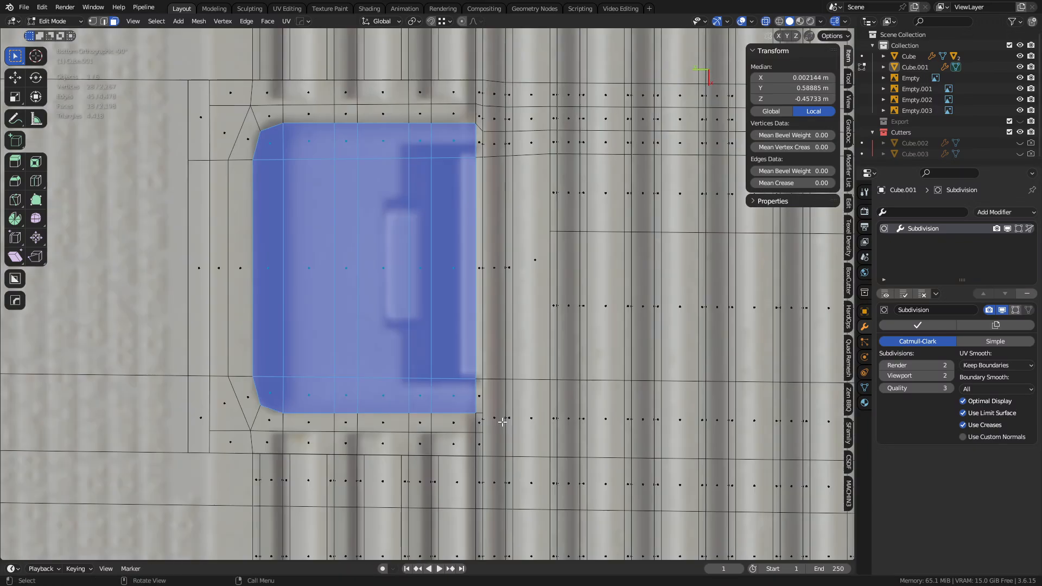
- Extrude the selected recess faces about 0.032 m into the shell and scale them to about 0.88
key(alt+z)
middle_drag(505, 428, 639, 390)
key(e)
click(589, 350)
key(s)
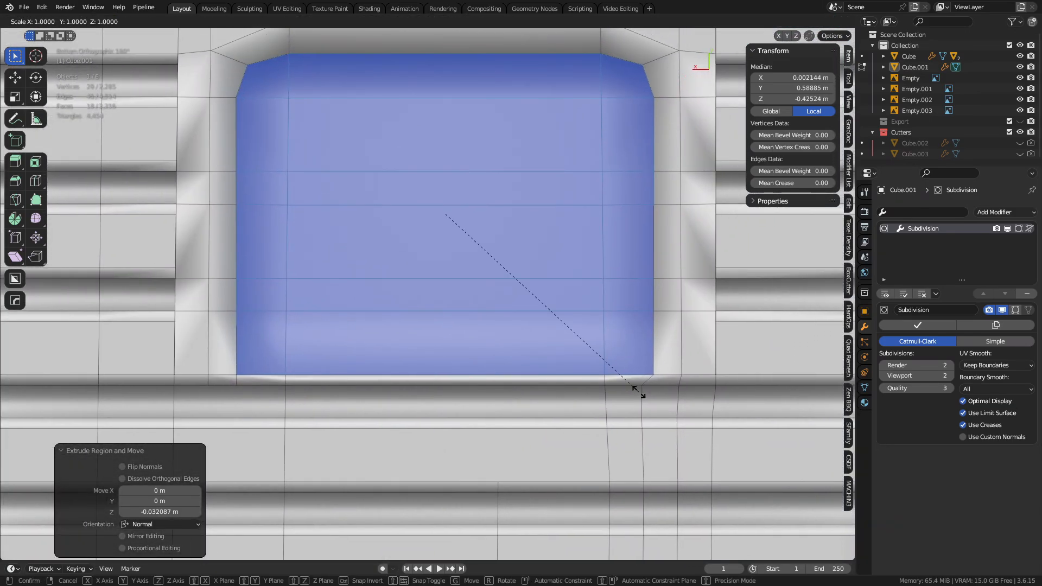
click(602, 379)
- Move the recess floor about -0.0098 m along Y and compare it with the reference image
key(g)
key(y)
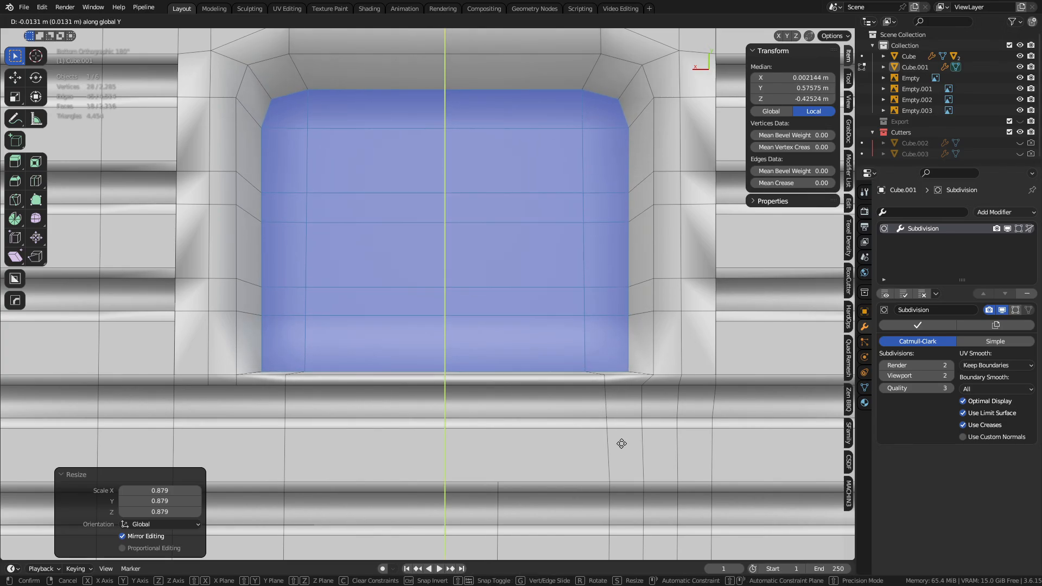
click(624, 402)
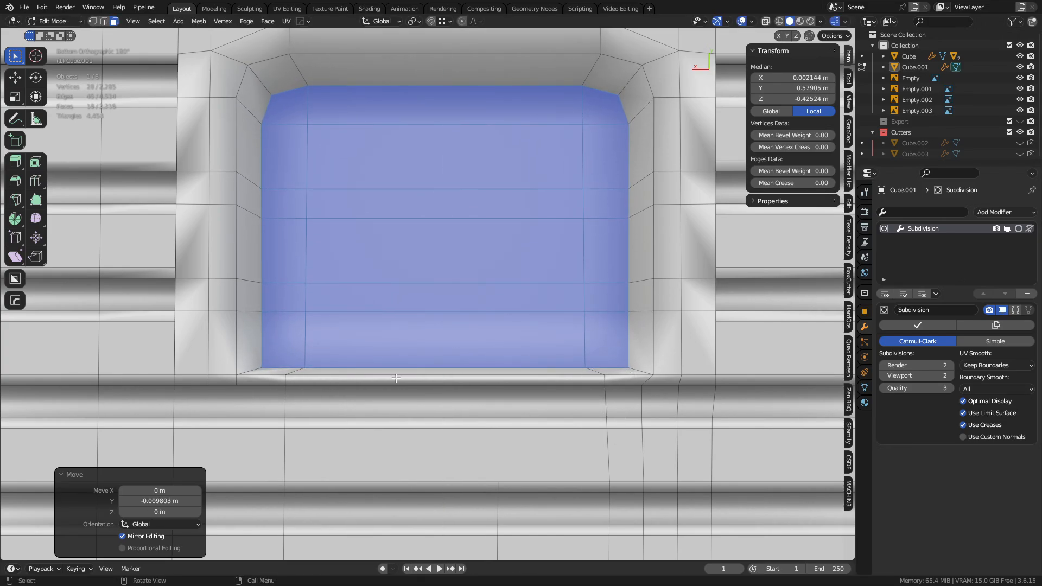
shift+middle_drag(559, 357, 546, 393)
key(alt+z)
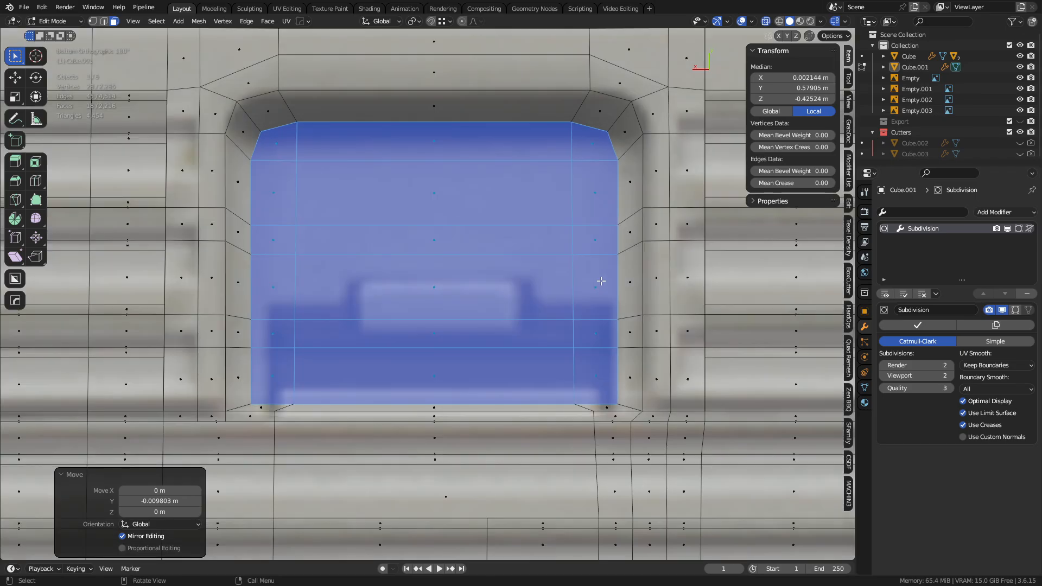
key(alt+z)
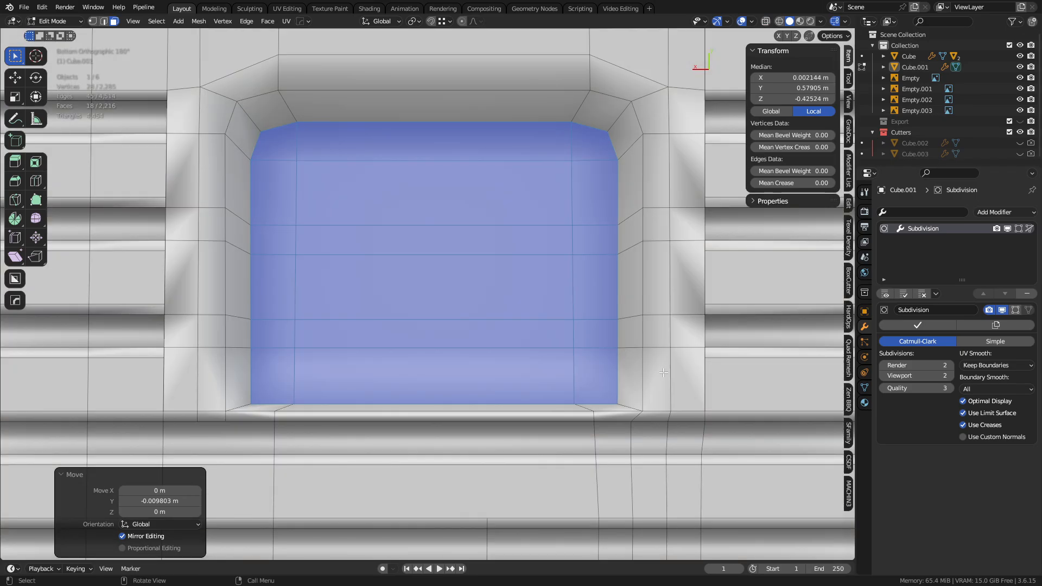
- Try to bevel the recess floor's border edges with 2 segments at about 0.0136 m width
middle_drag(341, 239, 353, 178)
key(ctrl+b)
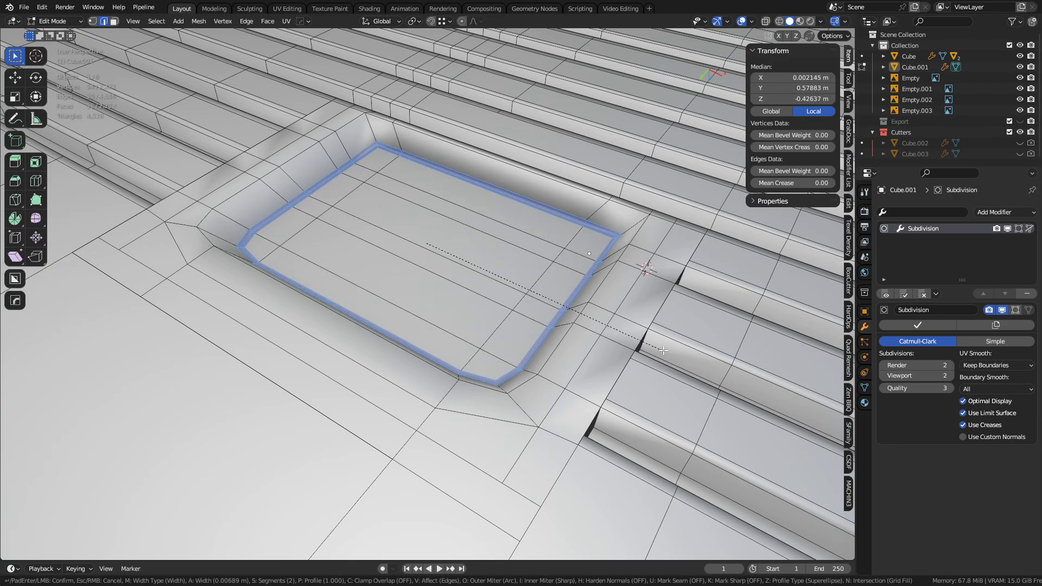
click(729, 376)
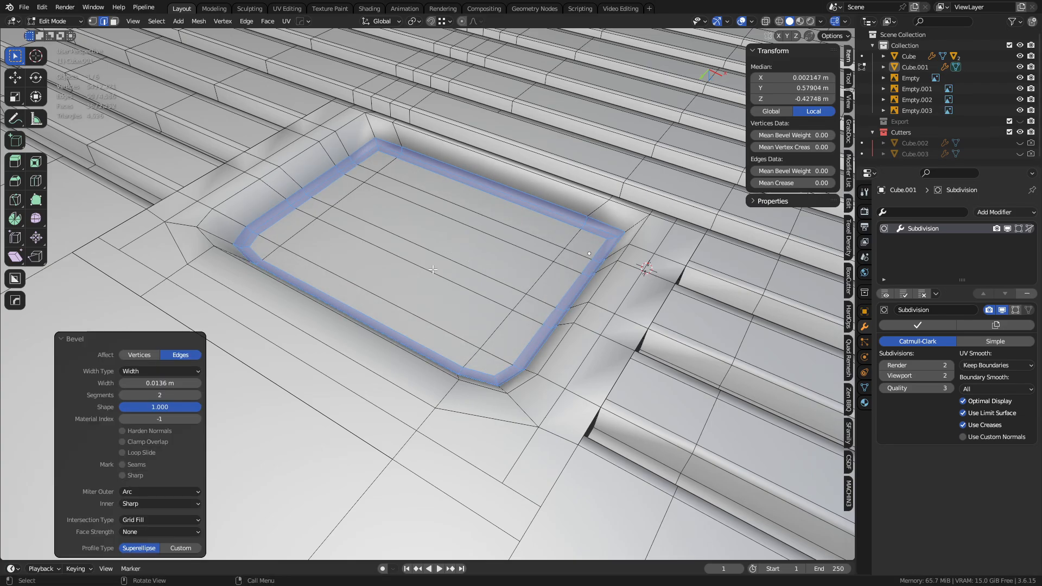
key(3)
key(ctrl+z)
key(ctrl+z)
- Try to bevel both border loops of the recess wall with 2 segments at about 0.0046 m width
key(3)
alt+click(348, 151)
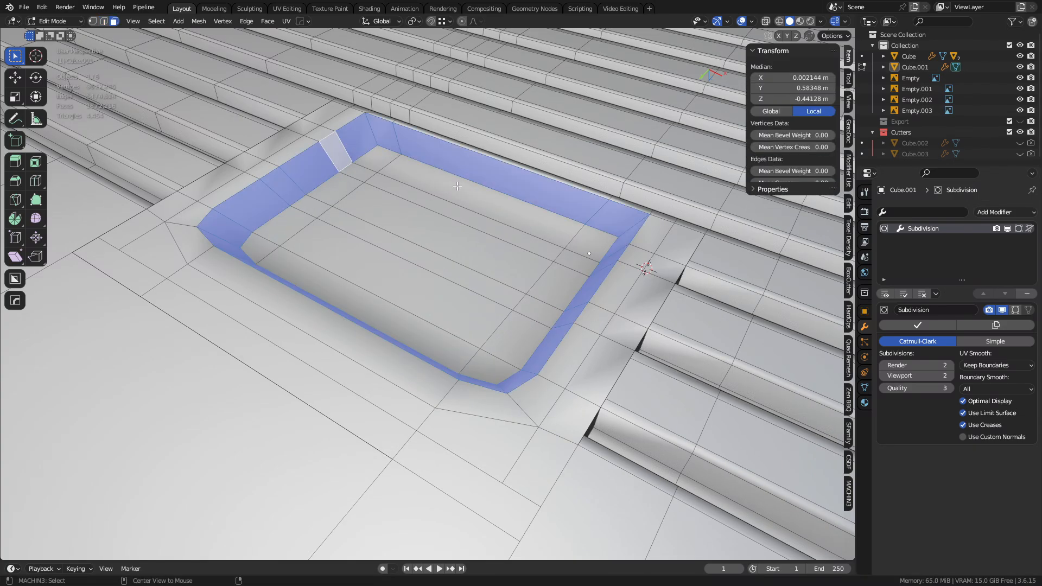
middle_drag(347, 152, 429, 247)
key(2)
key(ctrl+b)
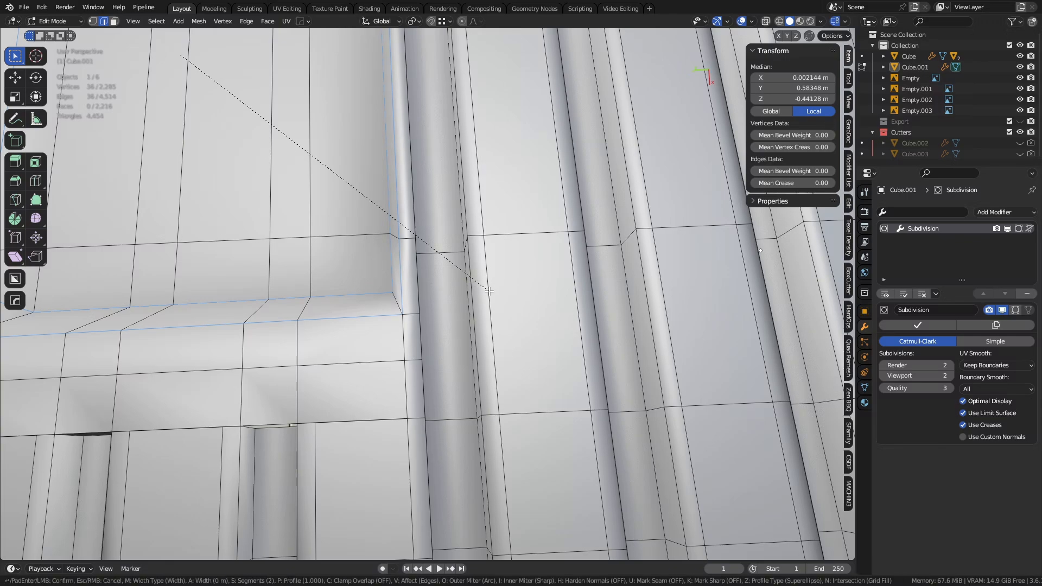
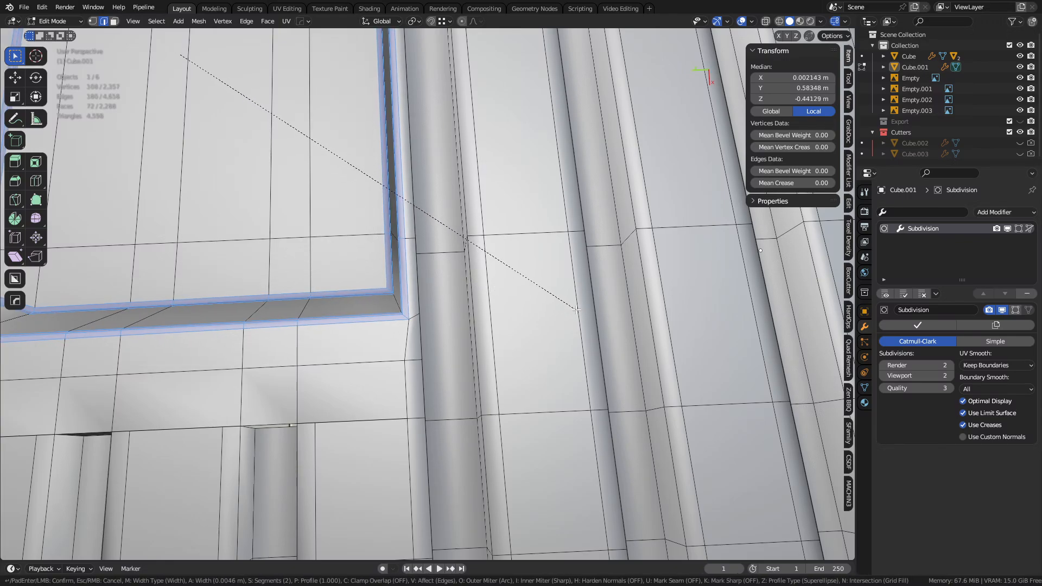
click(576, 310)
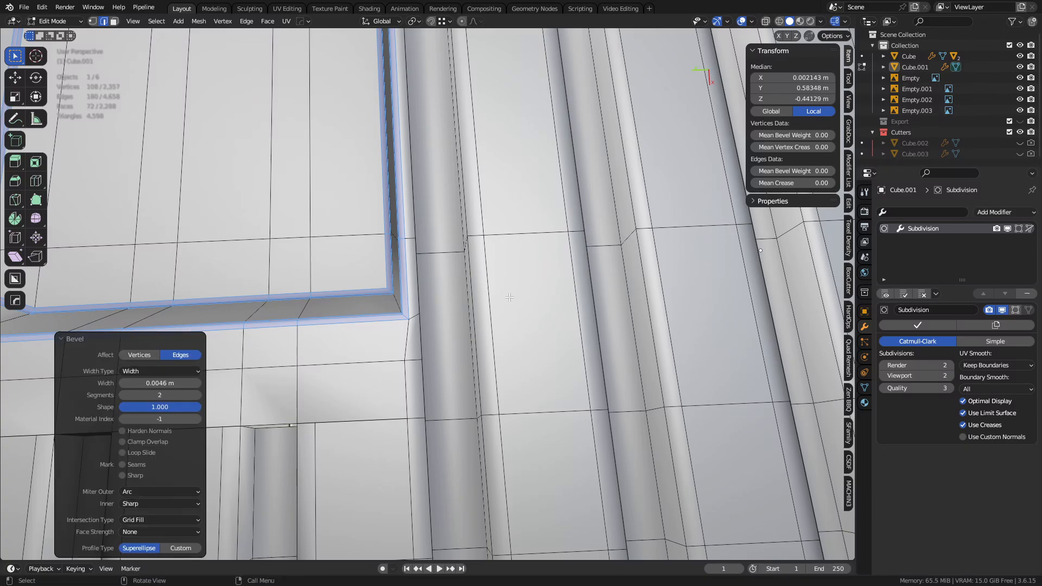
scroll(483, 316, up, 2)
middle_drag(484, 316, 367, 175)
key(Tab)
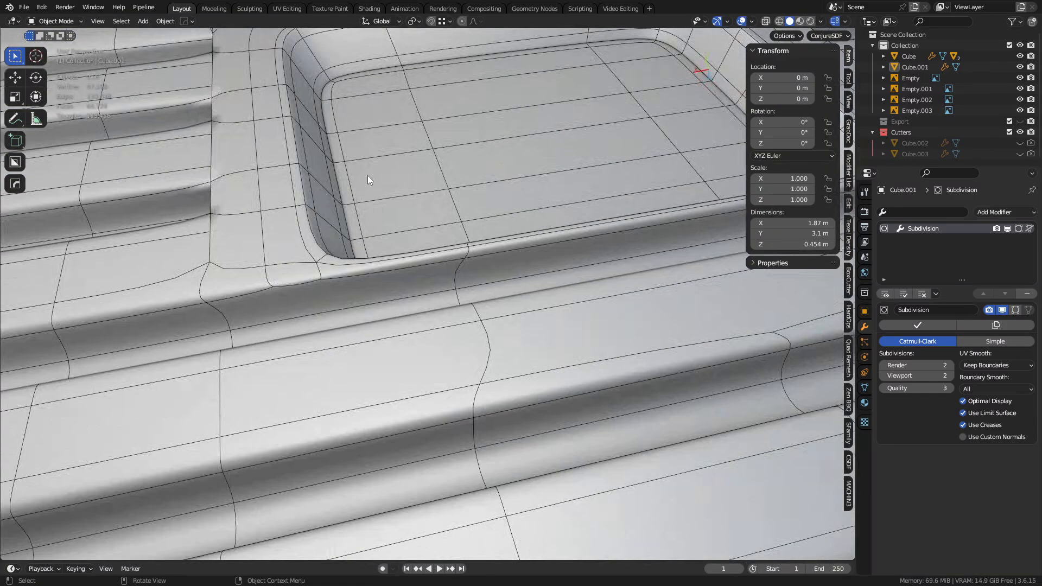
key(ctrl+z)
key(ctrl+z)
key(ctrl+z)
- Bevel the border edges of the recess floor with 2 segments at about 0.0239 m width
middle_drag(484, 158, 317, 230)
click(247, 146)
middle_drag(248, 146, 476, 68)
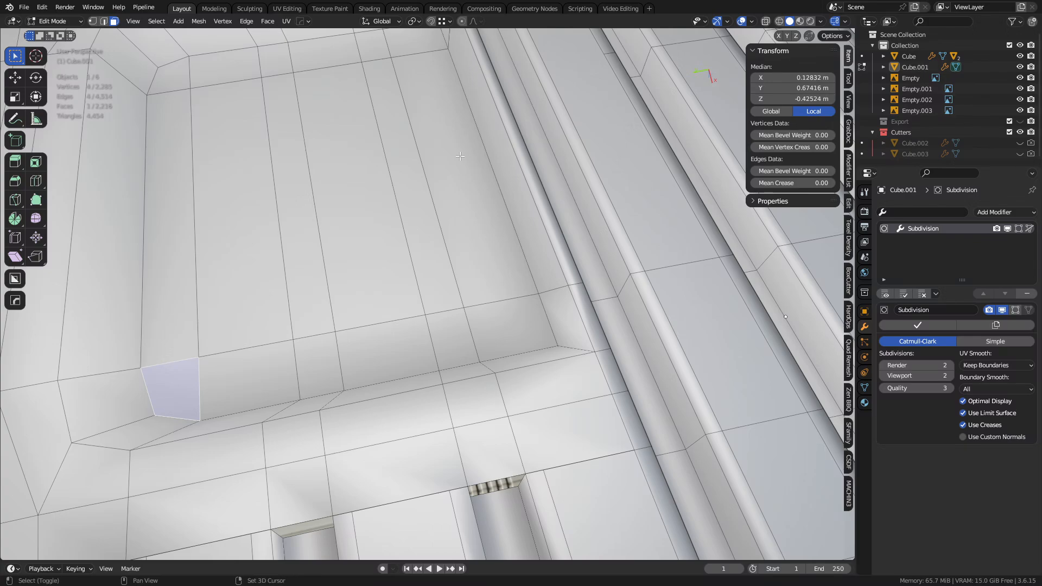
shift+middle_drag(461, 156, 534, 245)
ctrl+shift+click(471, 117)
shift+middle_drag(471, 116, 446, 55)
key(2)
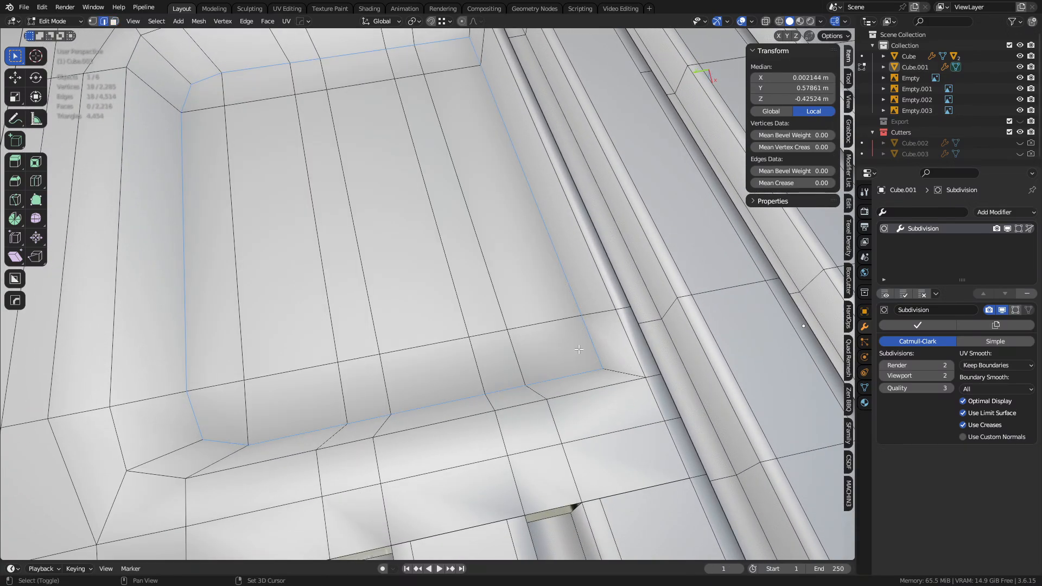
key(ctrl+b)
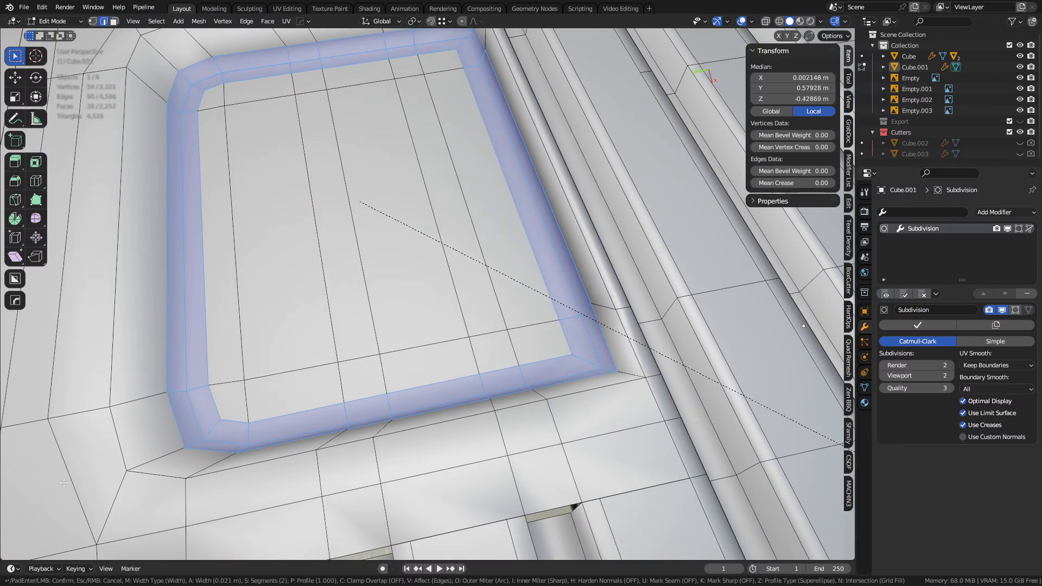
click(101, 485)
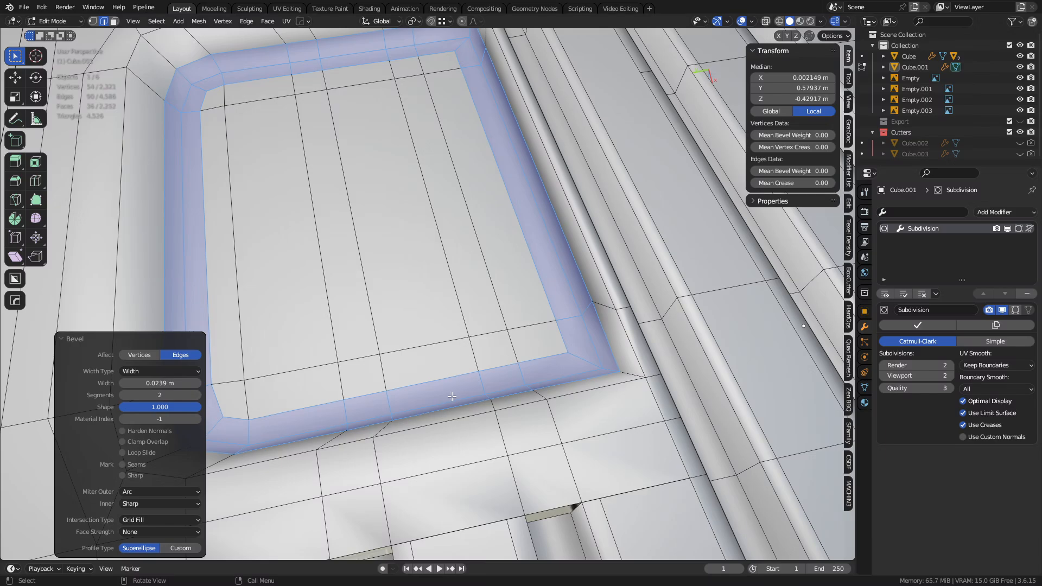
- Select the outer border edge loop around the opening of the recess
key(3)
middle_drag(630, 388, 514, 306)
alt+click(514, 263)
middle_drag(514, 262, 562, 242)
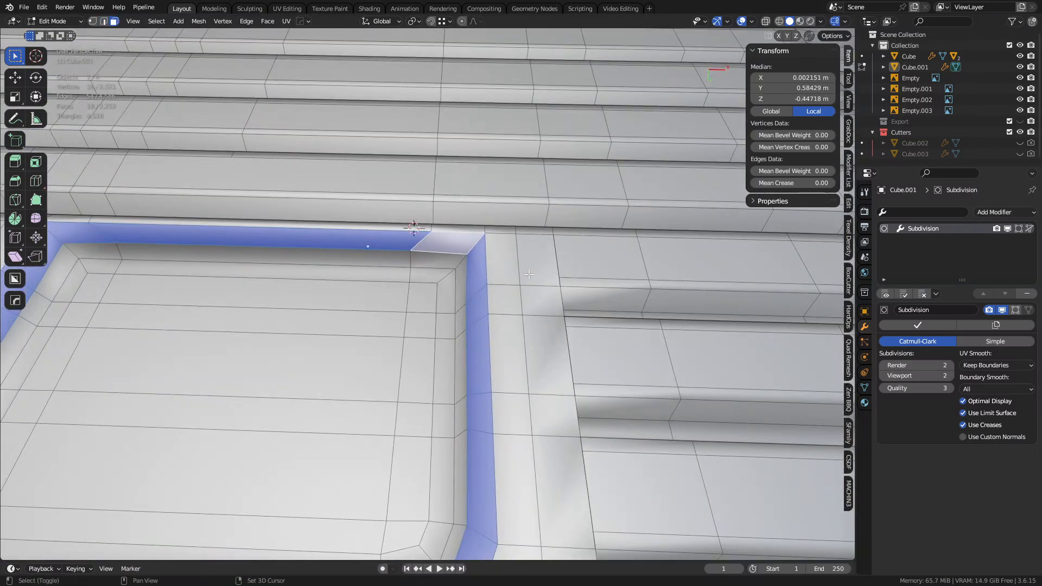
key(2)
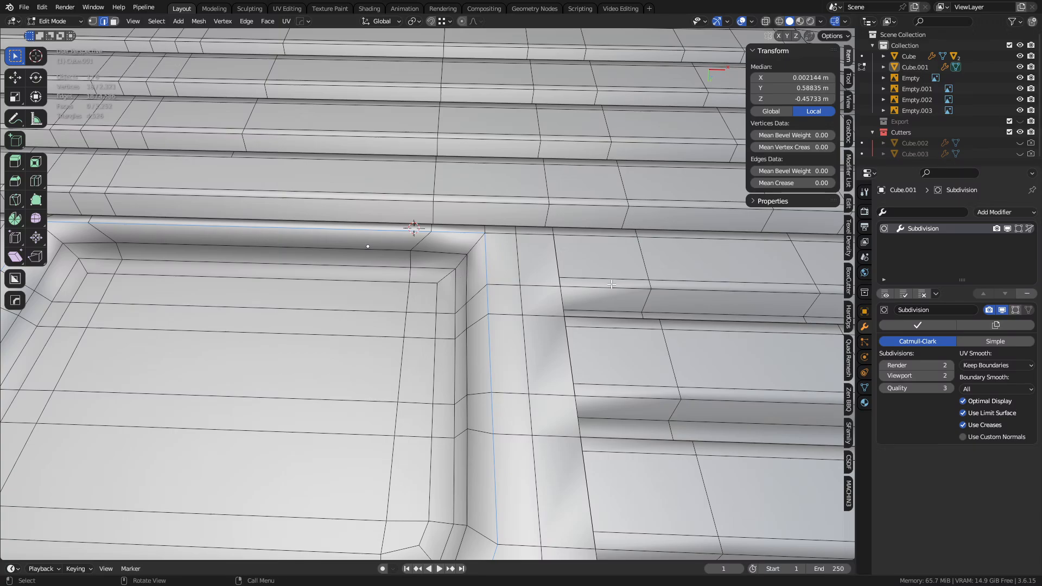
- Try to bevel the recess opening's border loop with 2 segments at about 0.0072 m width
middle_drag(612, 284, 684, 380)
key(ctrl+b)
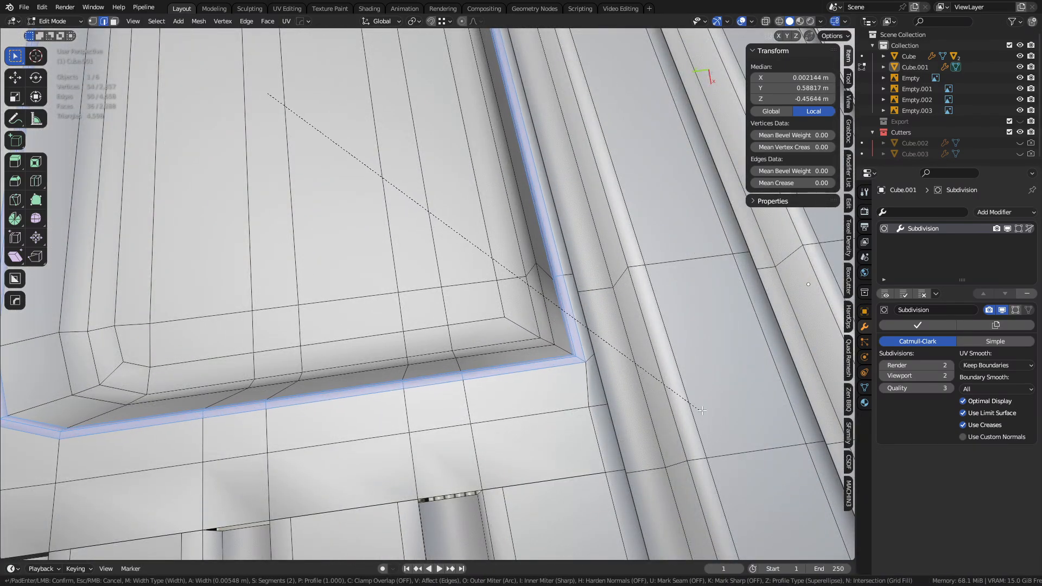
click(727, 419)
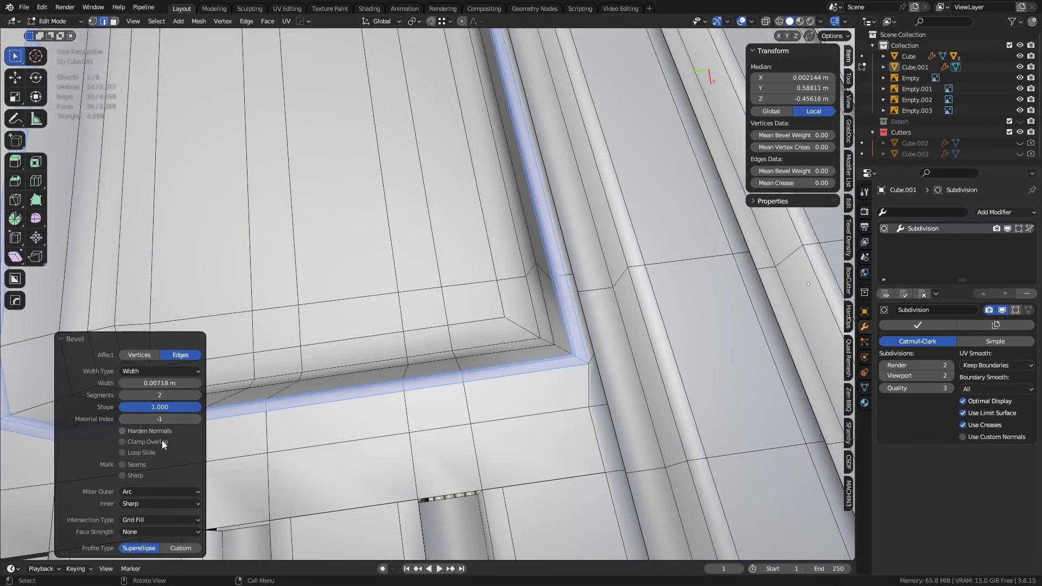
middle_drag(543, 413, 463, 151)
click(493, 385)
ctrl+click(353, 318)
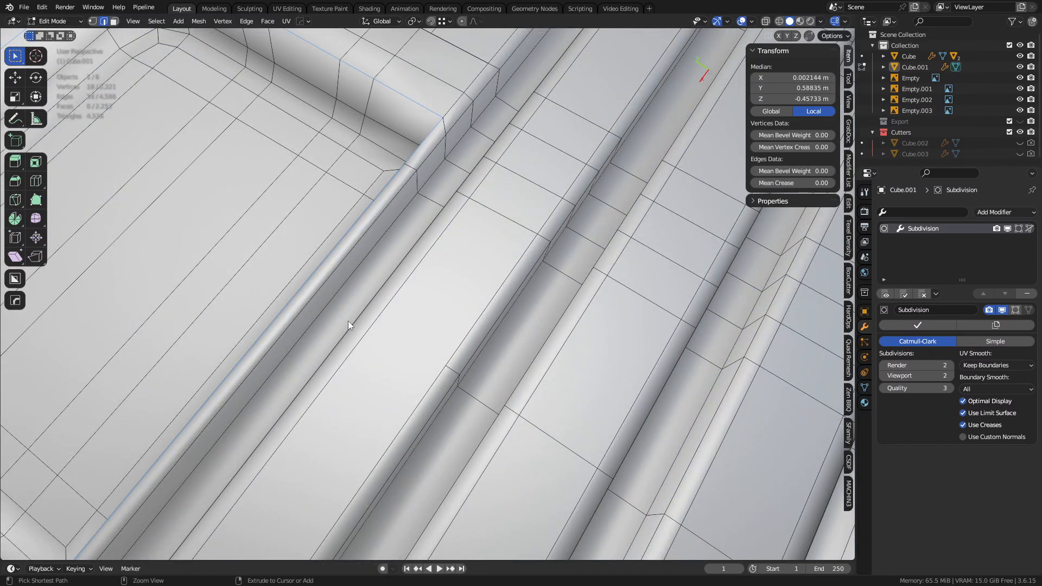
- Bevel the recess opening's border loop with 2 segments at about 0.0127 m width
key(ctrl+b)
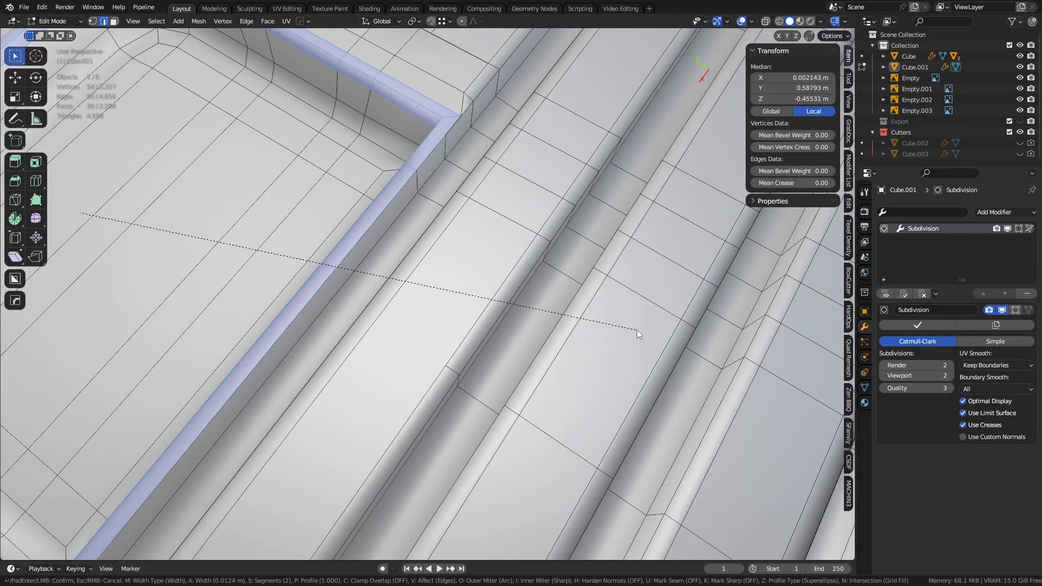
click(636, 330)
middle_drag(483, 182, 572, 553)
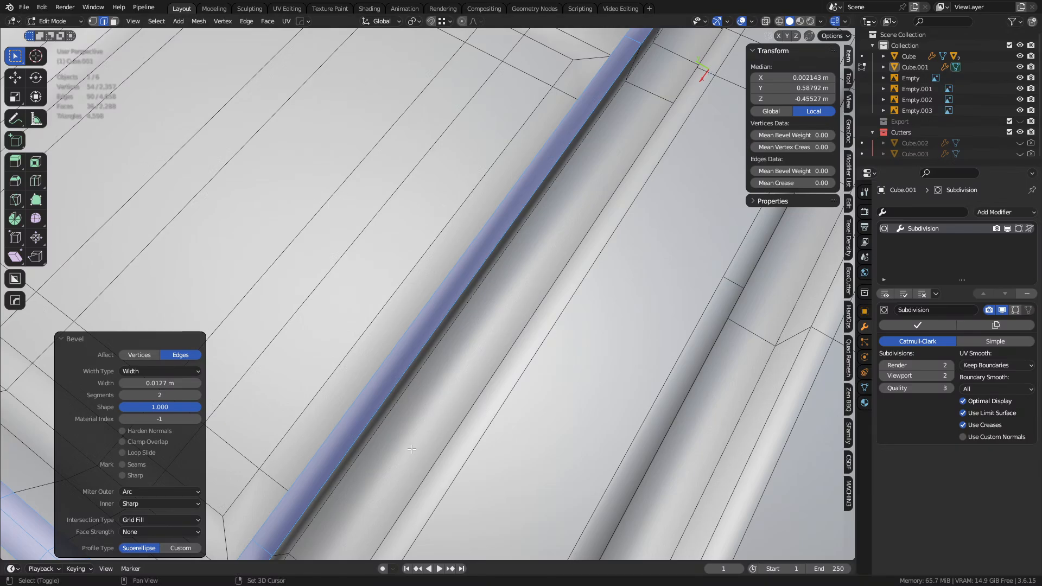
shift+middle_drag(411, 450, 475, 391)
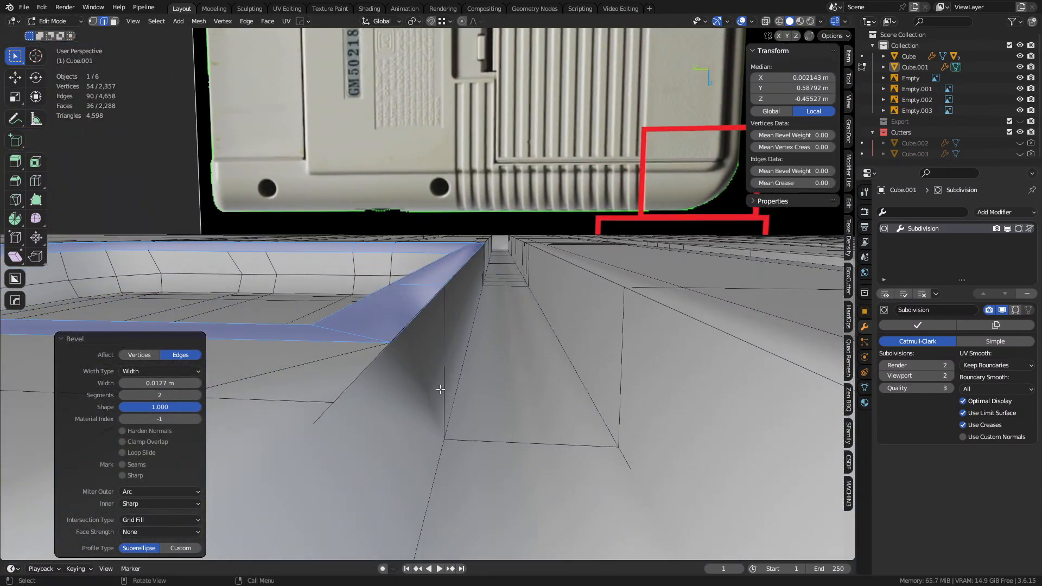
key(g)
right_click(417, 357)
- Isolate the beveled border faces and move the outer edge on the straight groove side about 0.006 m along Y
key(shift+h)
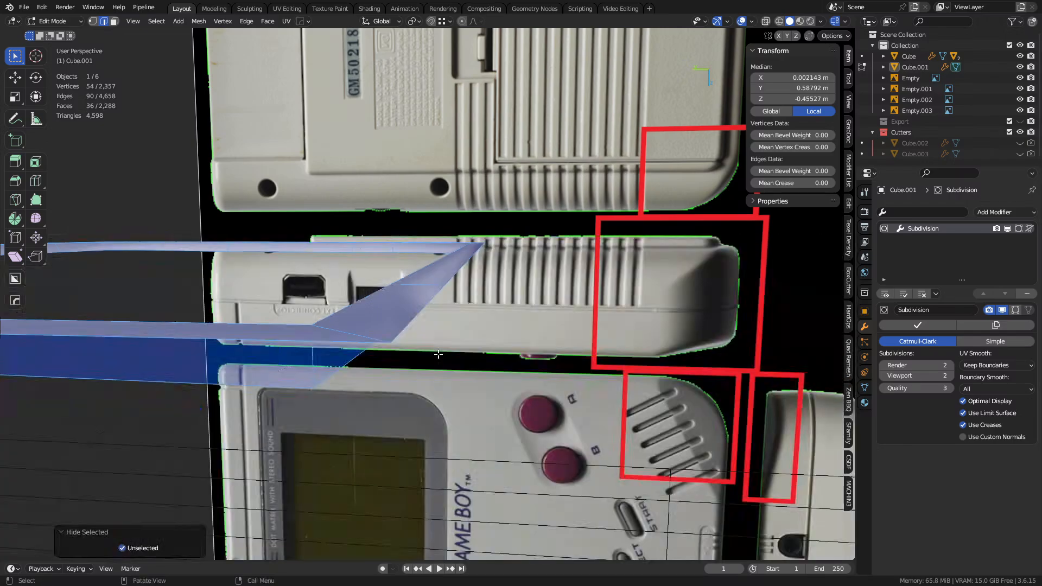
click(394, 331)
middle_drag(395, 332, 605, 352)
ctrl+click(552, 81)
key(g)
key(y)
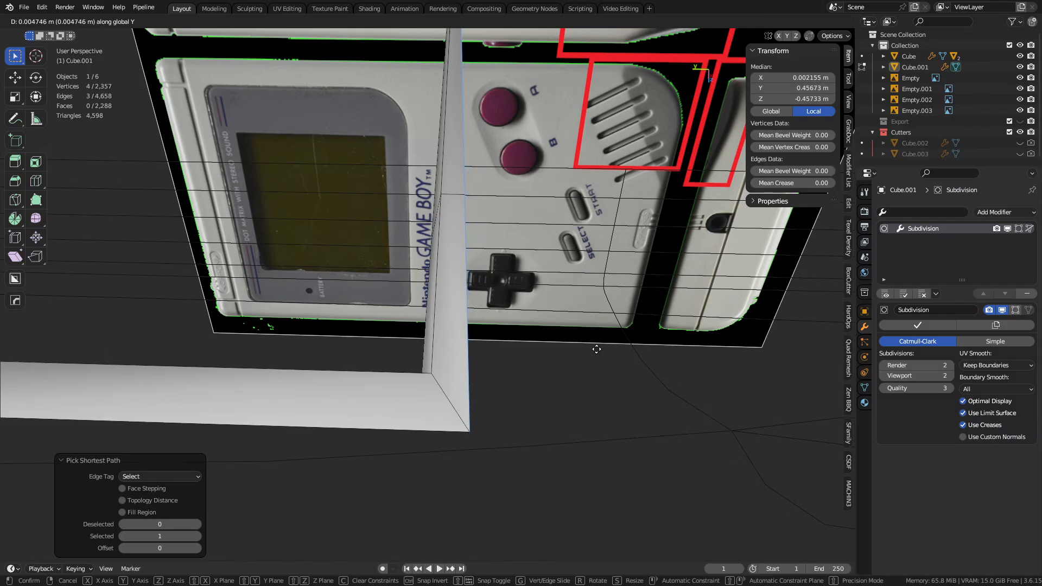
click(560, 348)
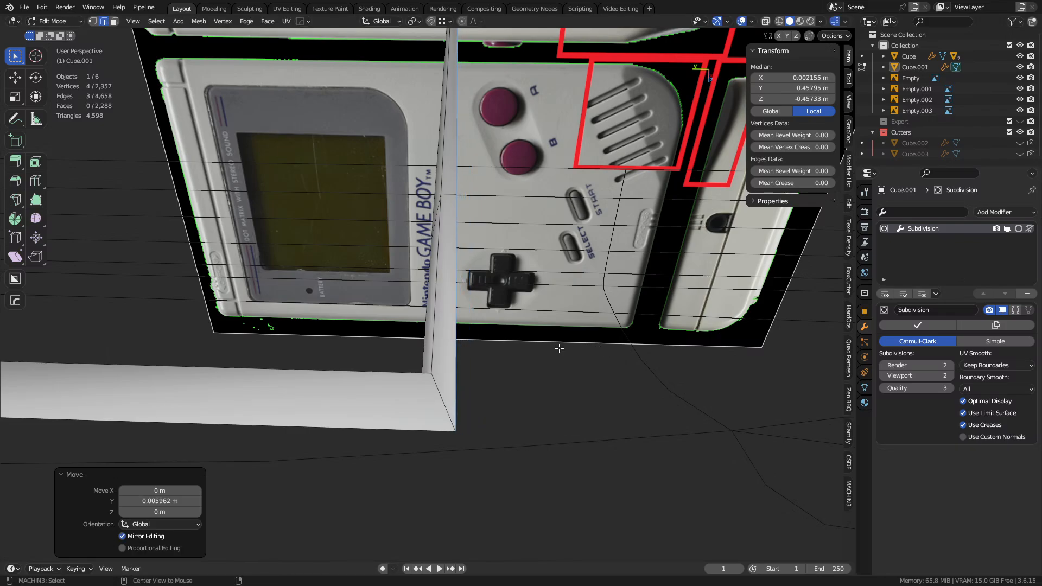
- Reveal the hidden geometry and inspect the smoothed recess in Object Mode
key(alt+h)
key(ctrl+Tab)
click(517, 367)
key(alt+a)
shift+middle_drag(531, 406, 388, 297)
scroll(389, 298, down, 5)
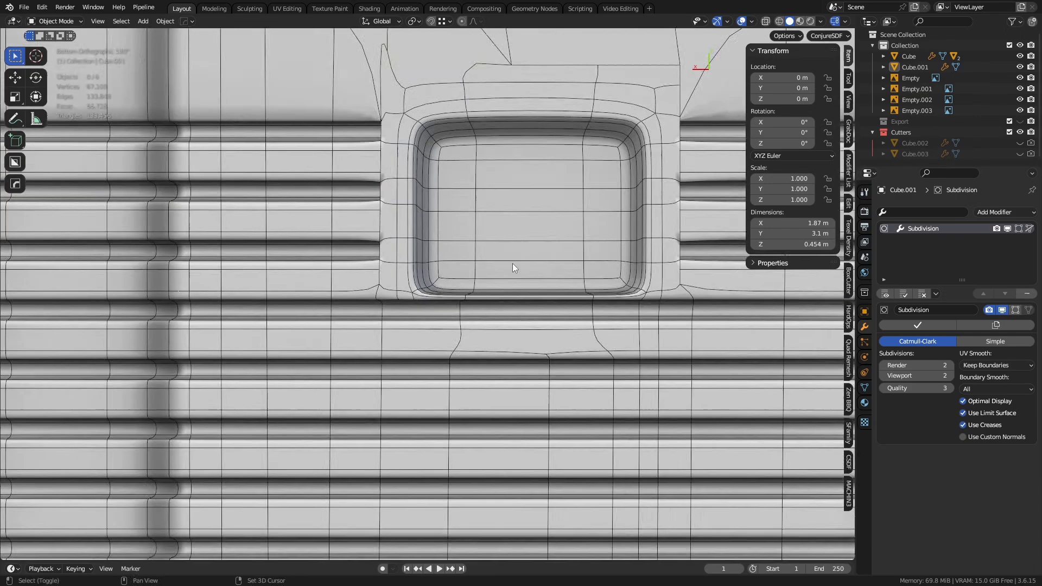
shift+middle_drag(513, 264, 498, 245)
- Return to Edit Mode and add a loop cut across the recess close to its straight groove-side border
key(shift+w)
key(ctrl+Tab)
click(464, 319)
key(alt+z)
scroll(397, 299, up, 1)
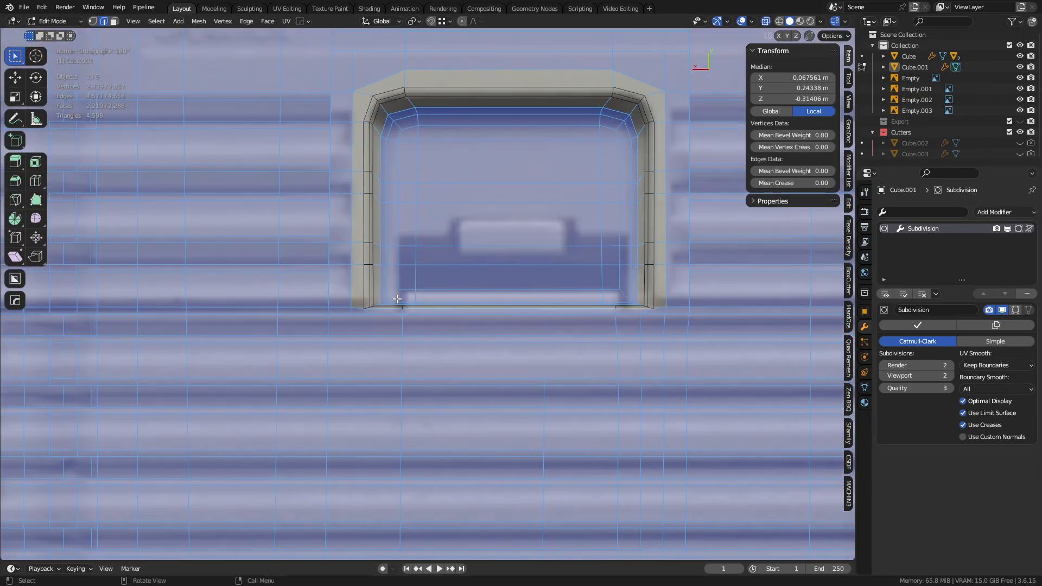
scroll(397, 299, up, 5)
key(ctrl+r)
click(343, 314)
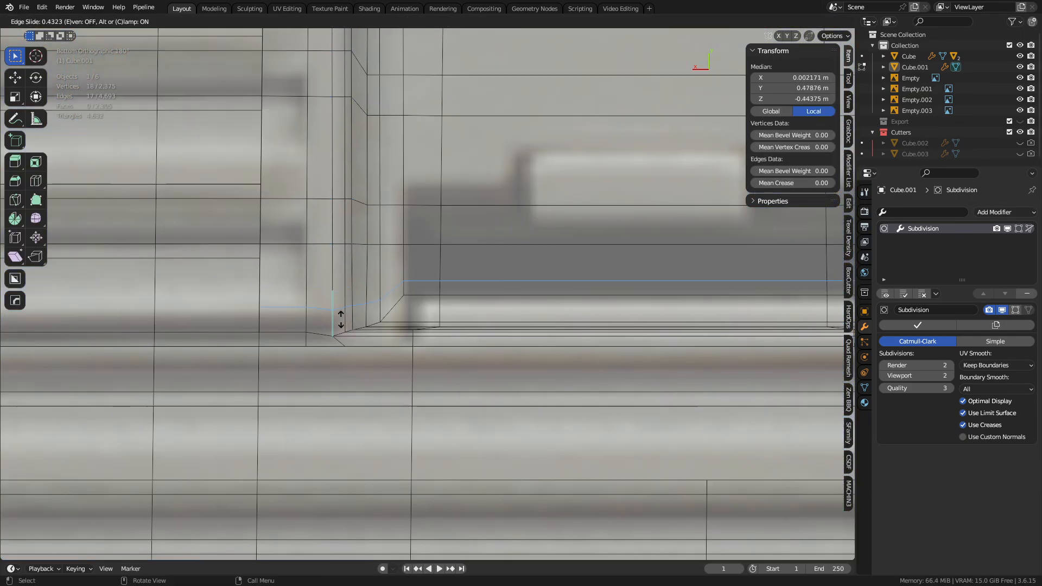
click(341, 323)
- Merge the new loop's loose end vertex into the neighbouring vertex on the groove's edge beside the recess corner
shift+click(260, 259)
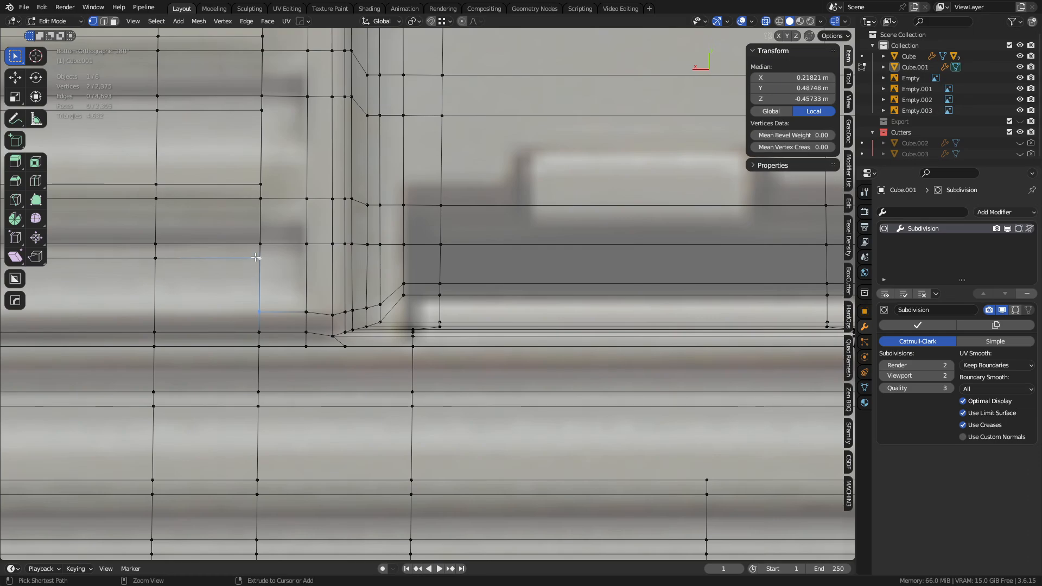
key(1)
shift+middle_drag(341, 156, 368, 279)
key(ctrl+r)
key(Escape)
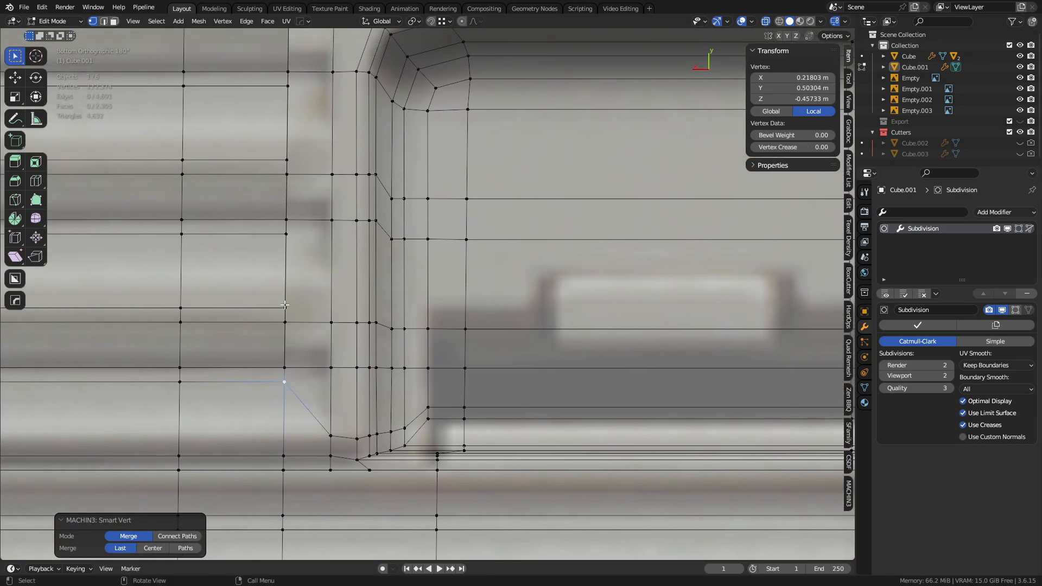
key(k)
click(317, 297)
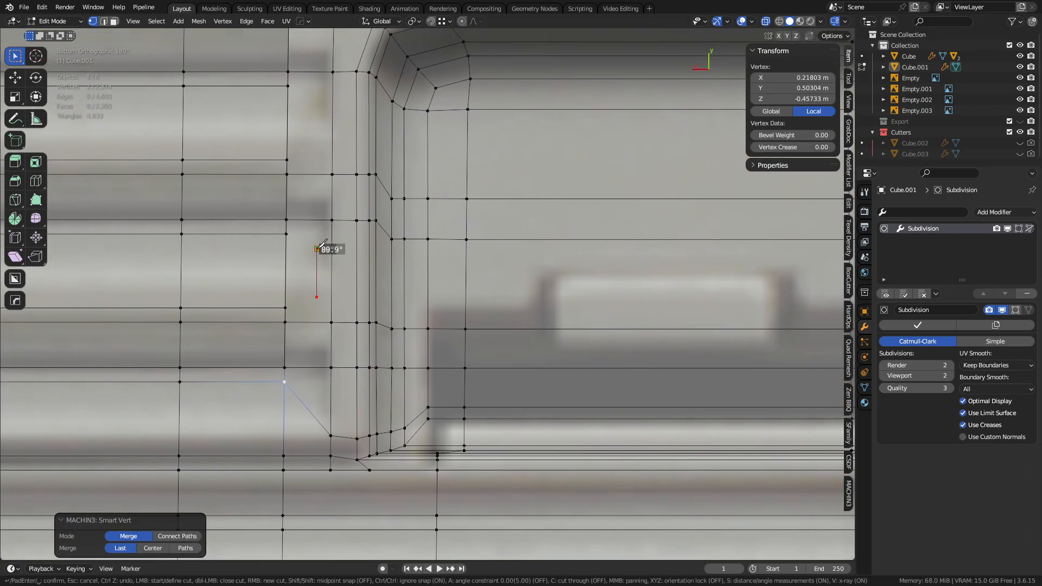
click(317, 249)
click(286, 235)
key(Return)
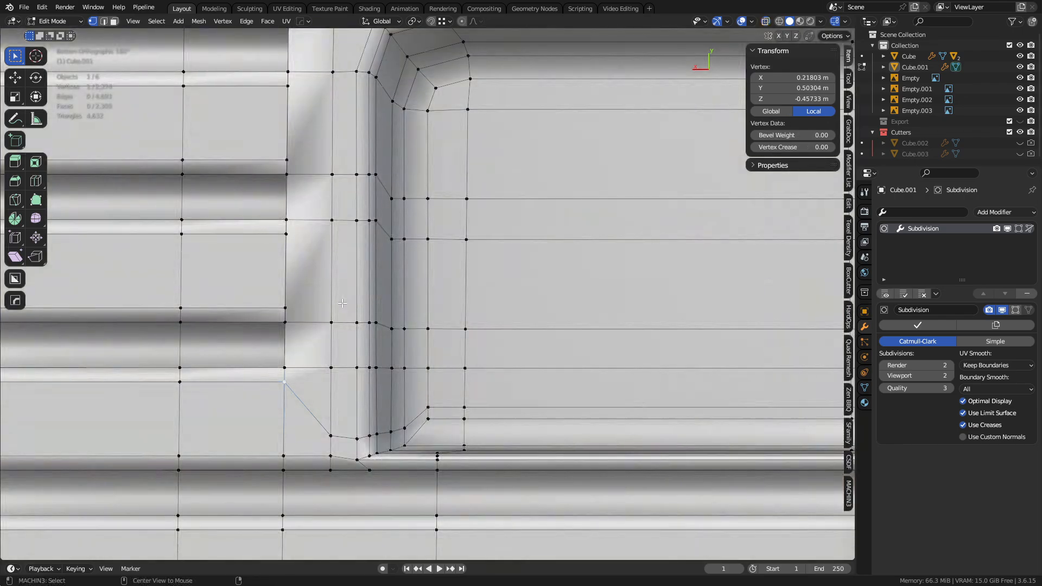
- Knife-cut a three-segment trapezoid outline into the border strip above the rib between the two open grooves nearest the recess's straight corner
middle_drag(333, 307, 457, 326)
scroll(515, 287, up, 5)
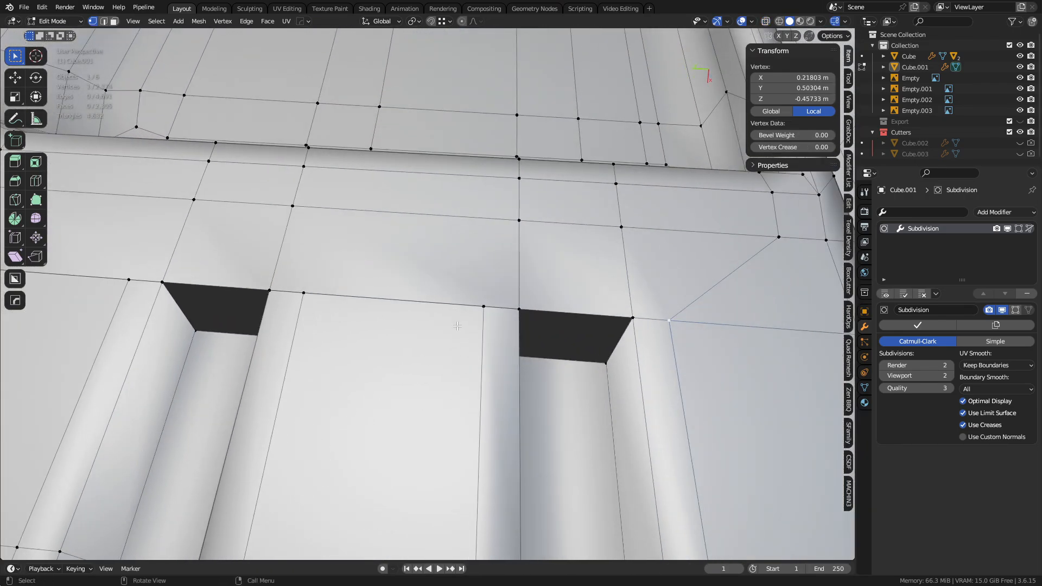
key(k)
key(Escape)
key(k)
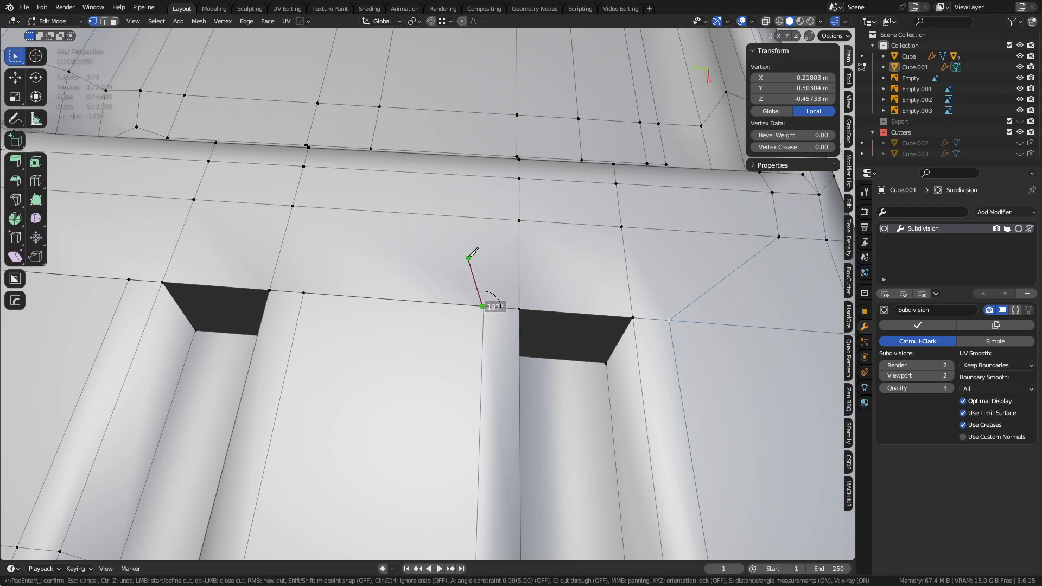
click(468, 255)
click(337, 240)
click(303, 293)
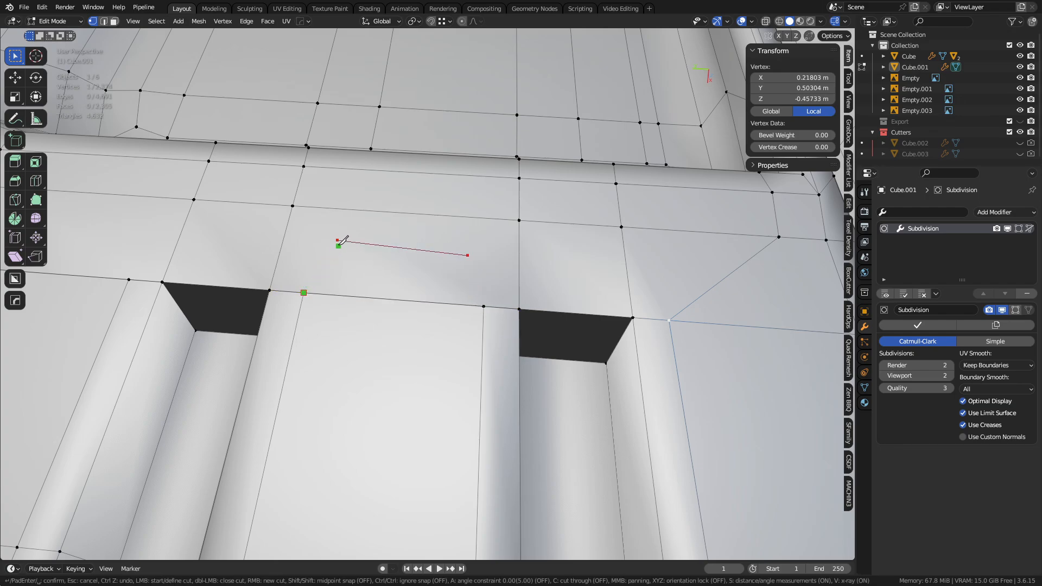
click(520, 220)
key(Return)
- Select the two end corner vertices of the rib and edge-slide them away from the recess border by a factor of 0.037
click(329, 245)
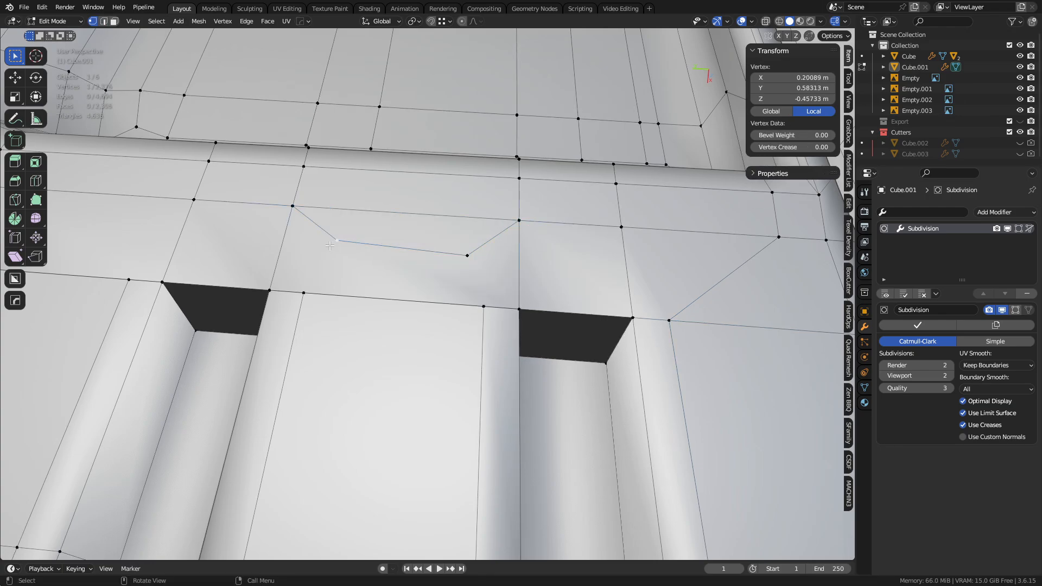
shift+click(306, 301)
click(301, 307)
shift+click(481, 309)
key(g)
key(g)
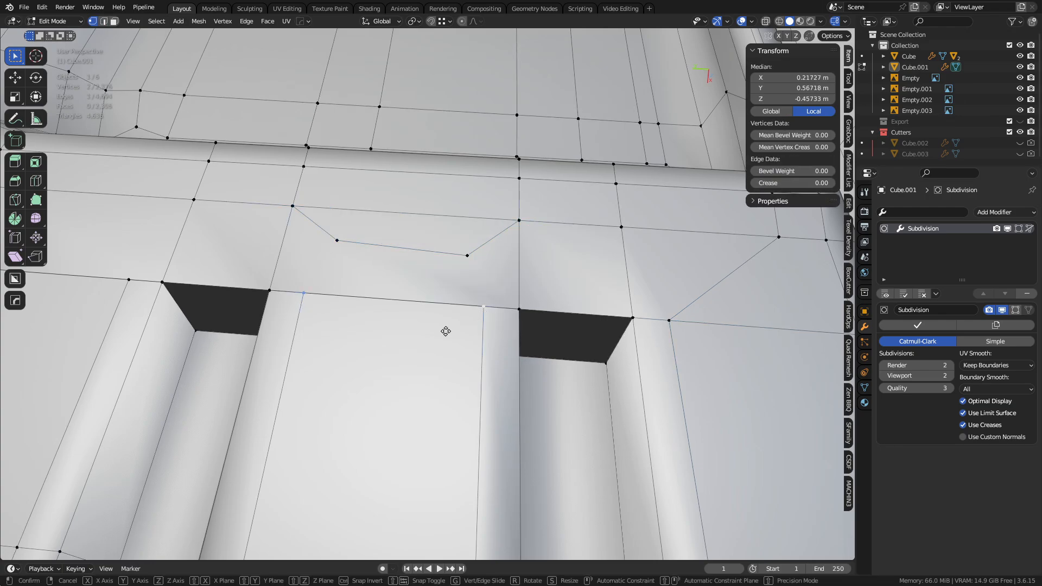
click(449, 335)
- Knife-cut edges from the trapezoid's corners to the border, and merge the two slid rib vertices into the matching border vertices
key(k)
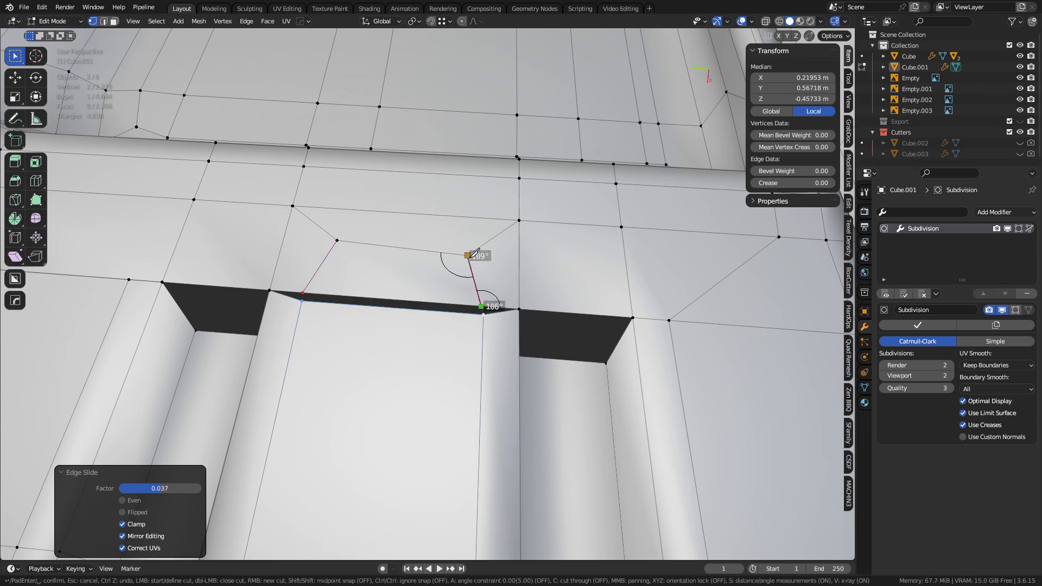
key(Return)
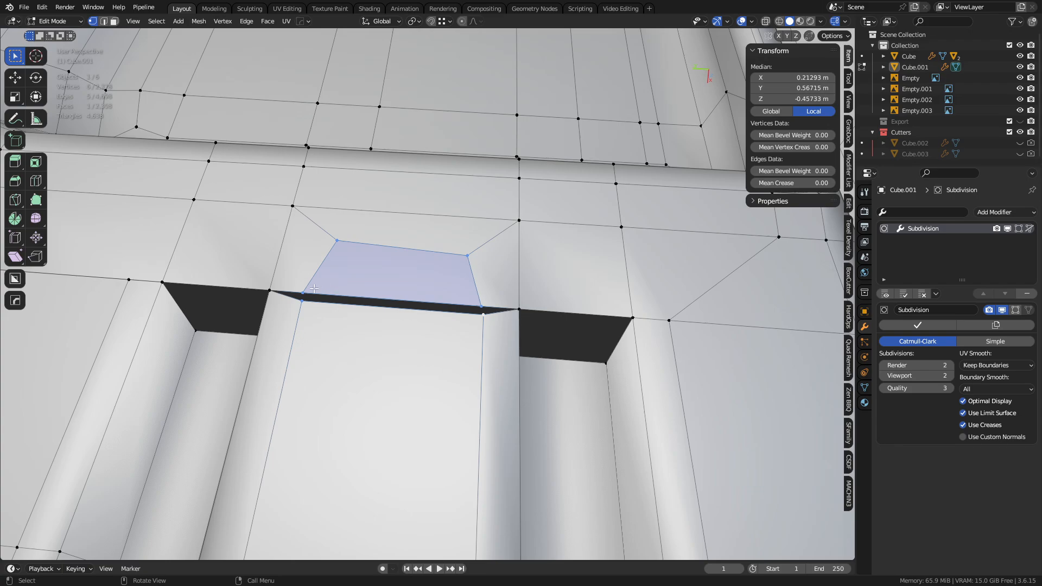
click(302, 301)
shift+click(303, 292)
key(1)
click(482, 315)
shift+click(480, 305)
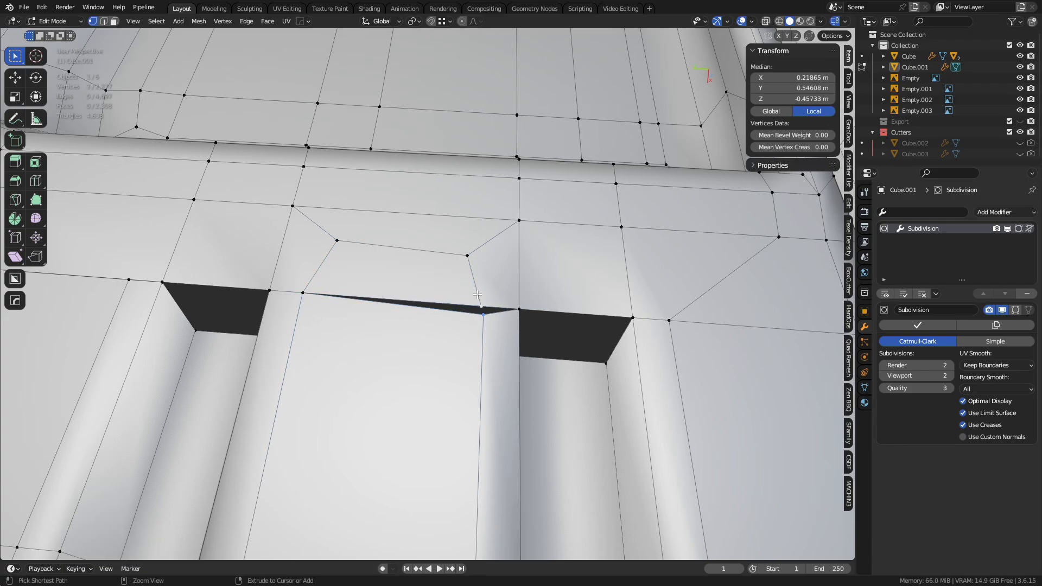
key(1)
key(2)
key(1)
- Slide one corner vertex of the trapezoid cut slightly toward the rib end
click(336, 238)
key(g)
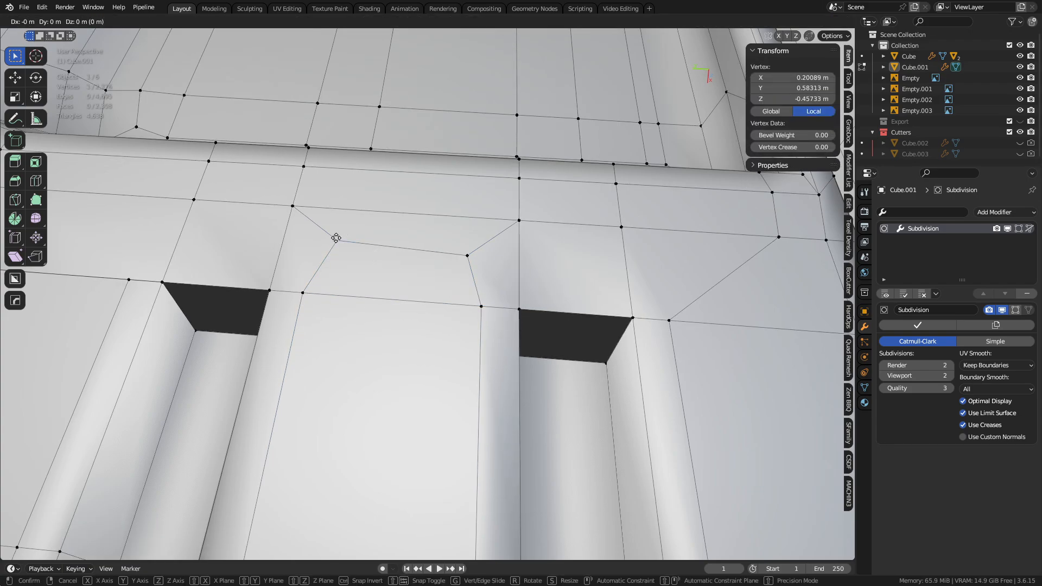
key(g)
click(334, 245)
- Fill the open ends of the three grooves that stop at the recess border with faces
shift+middle_drag(564, 337, 474, 328)
key(2)
click(497, 353)
key(f)
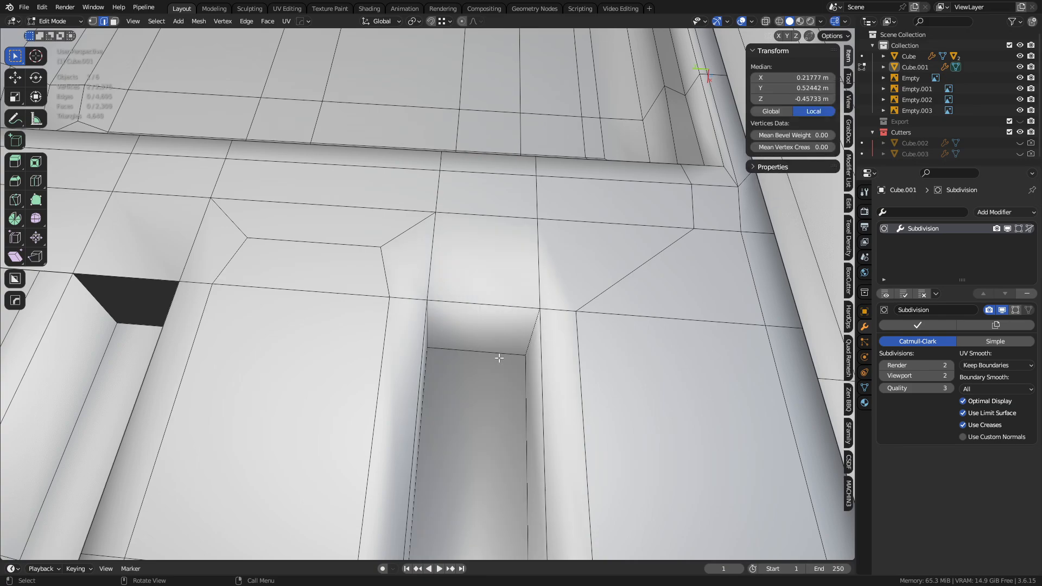
shift+middle_drag(295, 350, 548, 341)
click(387, 320)
key(f)
shift+middle_drag(163, 304, 407, 319)
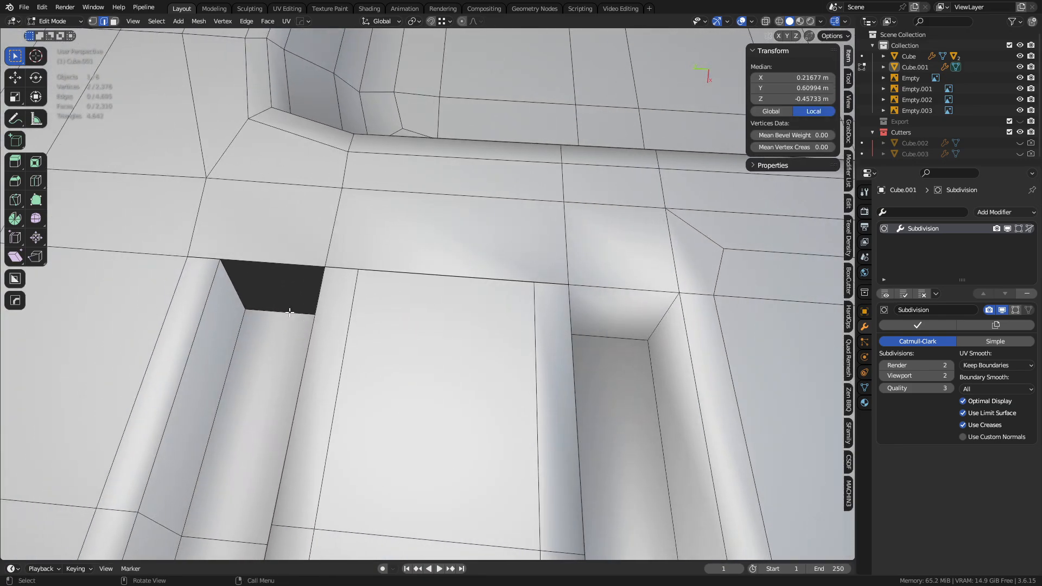
click(290, 312)
key(f)
- Dissolve the trapezoid-shaped cut edges in the border strip between the two grooves
shift+middle_drag(542, 320, 400, 296)
middle_drag(555, 296, 458, 325)
scroll(477, 317, up, 2)
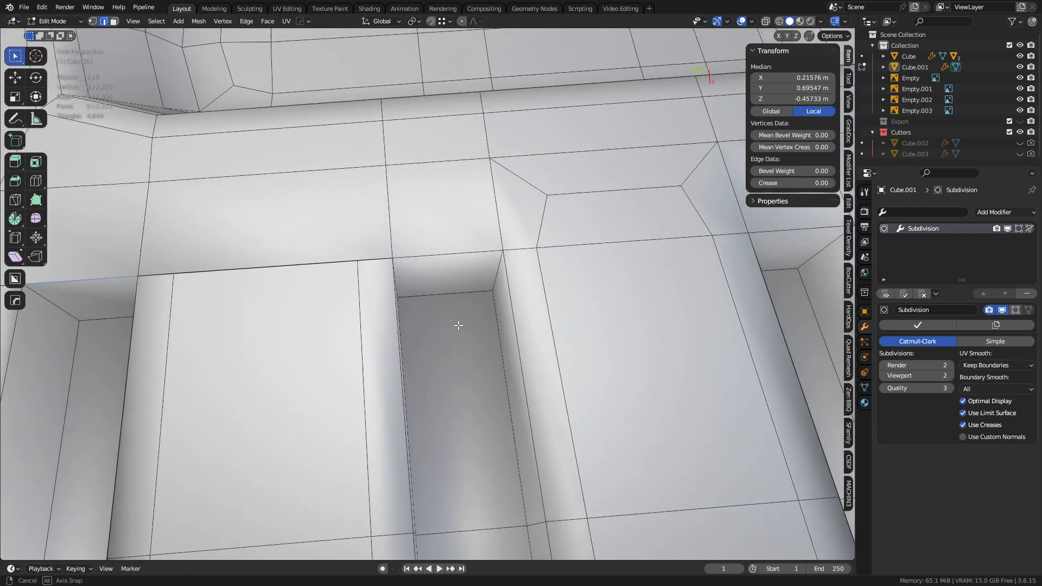
key(k)
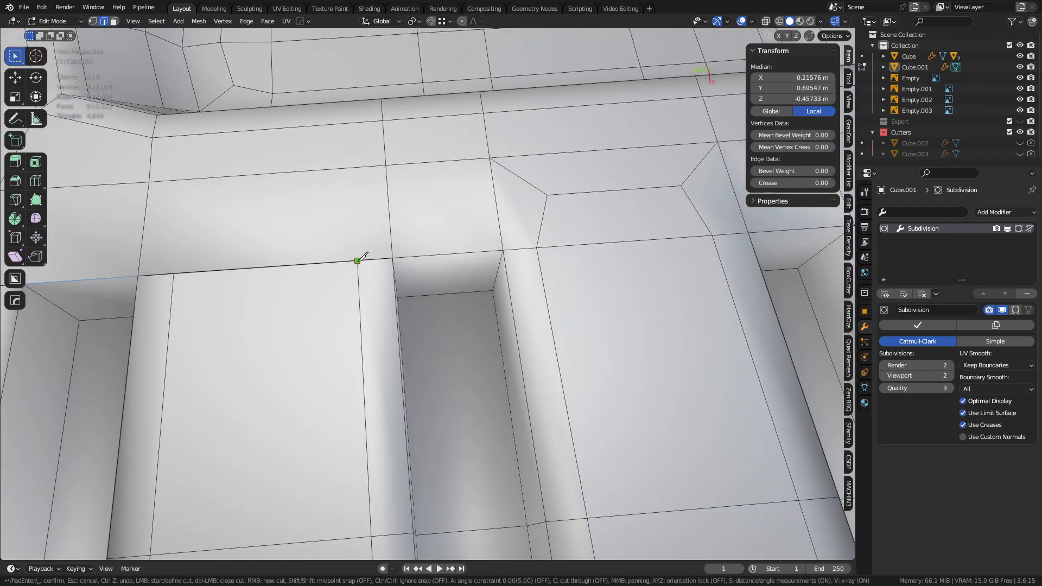
key(Escape)
middle_drag(362, 257, 471, 223)
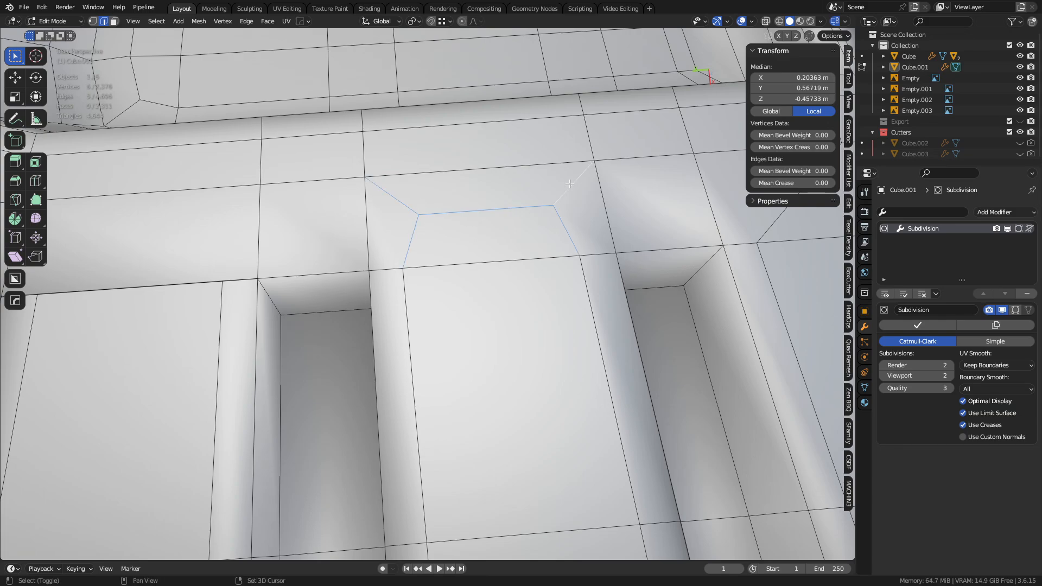
key(ctrl+x)
- Select the wall face loops inside the three grooves that end at the recess border
middle_drag(523, 242, 586, 201)
key(3)
alt+click(402, 262)
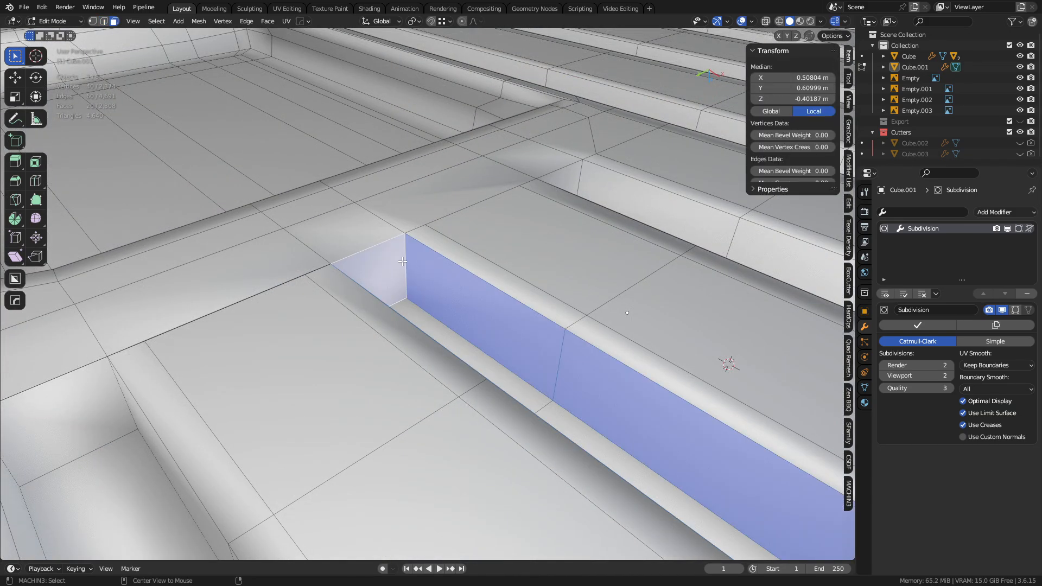
middle_drag(402, 261, 321, 271)
alt+shift+click(646, 260)
scroll(597, 282, down, 12)
middle_drag(565, 299, 541, 282)
scroll(540, 326, up, 4)
scroll(538, 418, up, 3)
middle_drag(537, 418, 521, 434)
shift+middle_drag(413, 179, 461, 391)
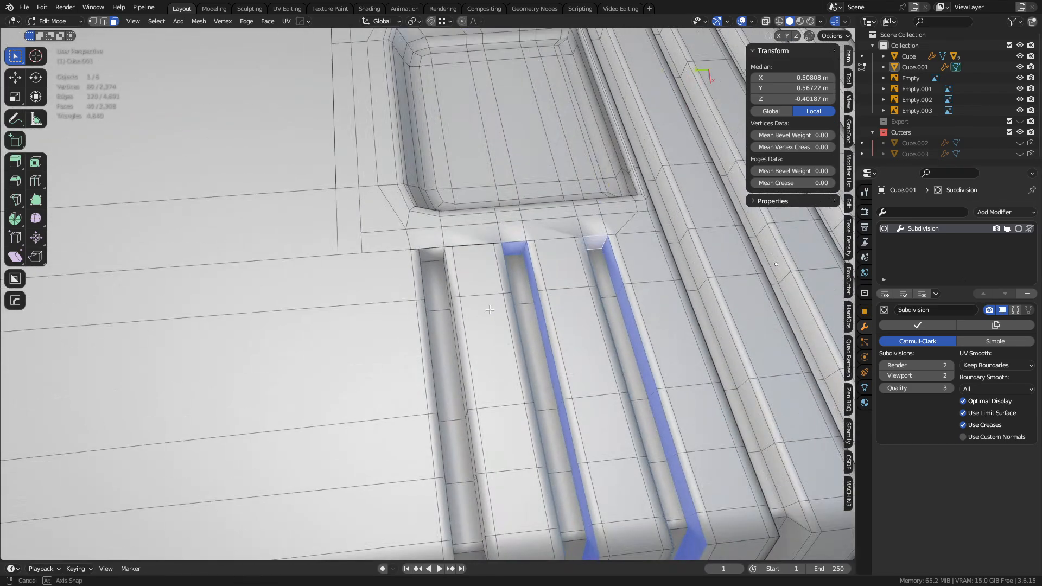
scroll(412, 260, up, 4)
middle_drag(413, 261, 348, 244)
alt+shift+click(405, 167)
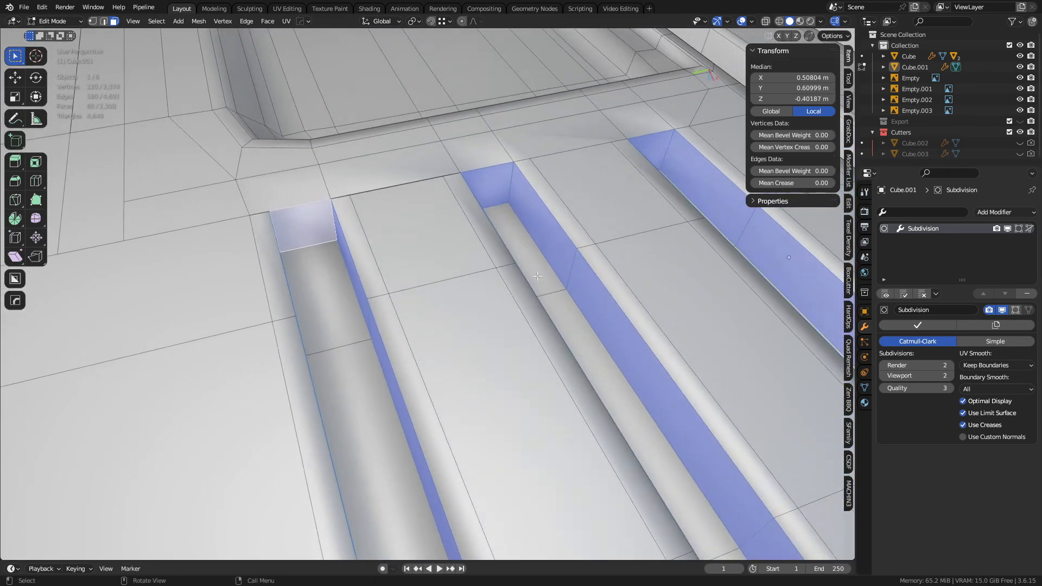
- Try to bevel the selected groove walls with 2 segments, first in face mode and again in edge mode
middle_drag(565, 304, 608, 308)
key(ctrl+b)
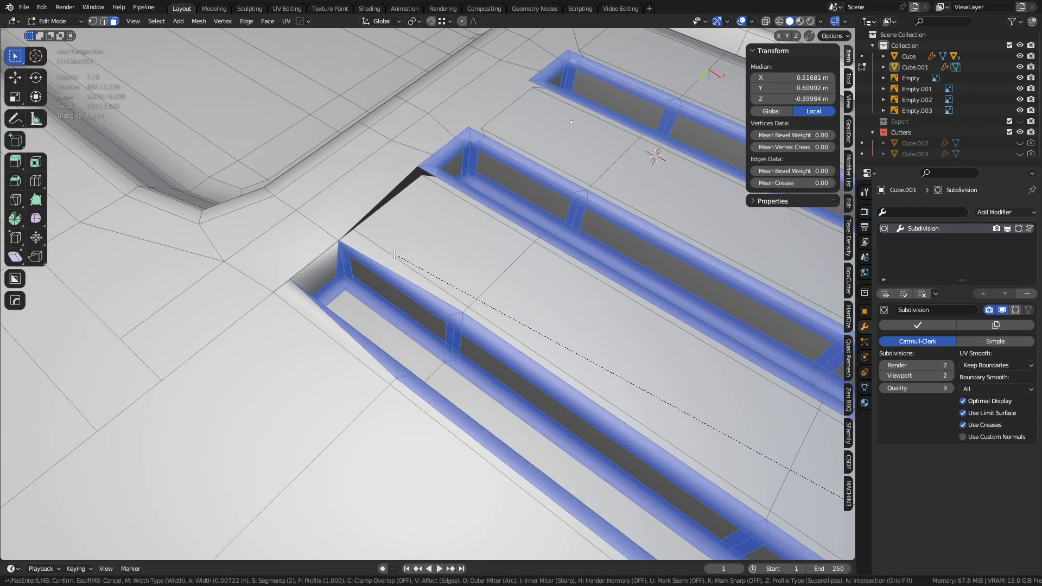
right_click(460, 264)
key(2)
key(ctrl+b)
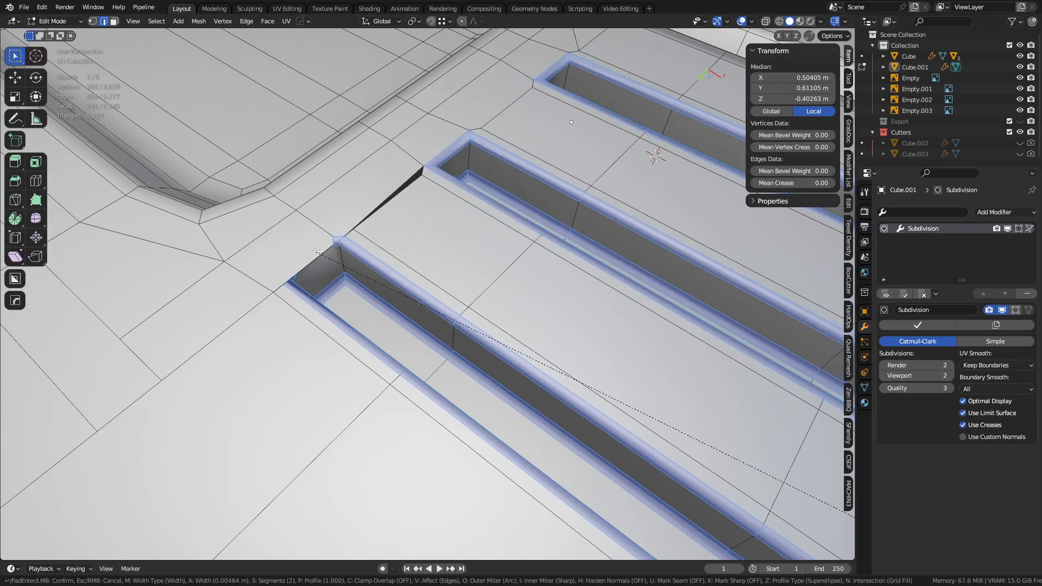
click(282, 249)
- Examine the chamfered groove rims and how their edges flow around the outer ends of the shell's grooves
middle_drag(283, 248, 455, 242)
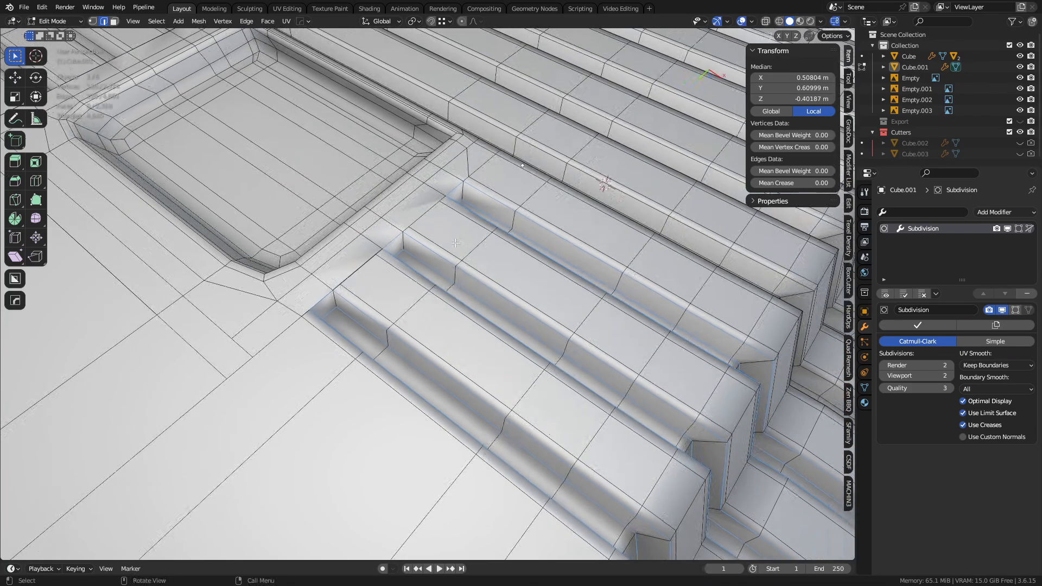
ctrl+click(697, 403)
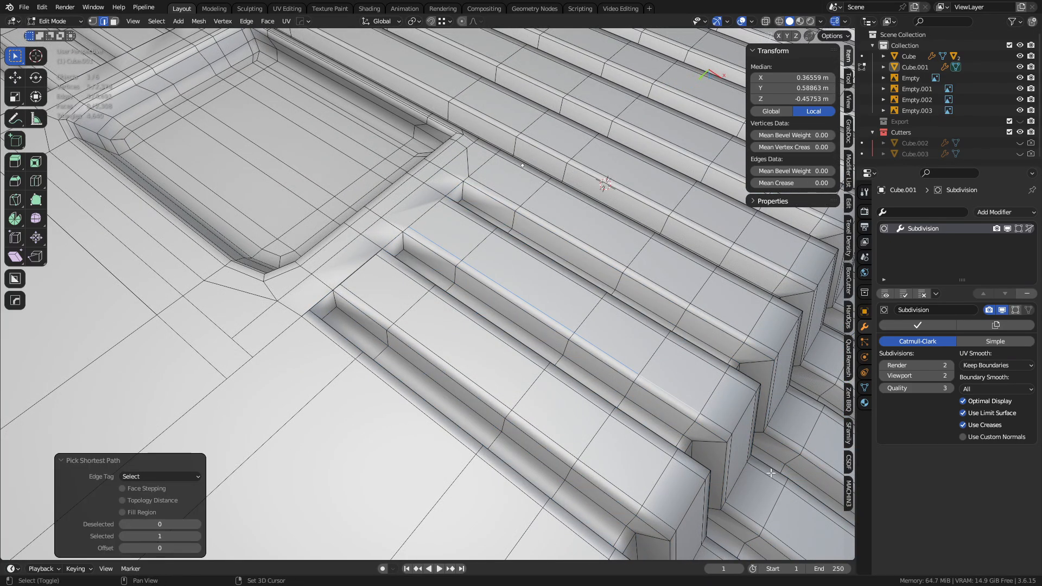
middle_drag(697, 403, 414, 258)
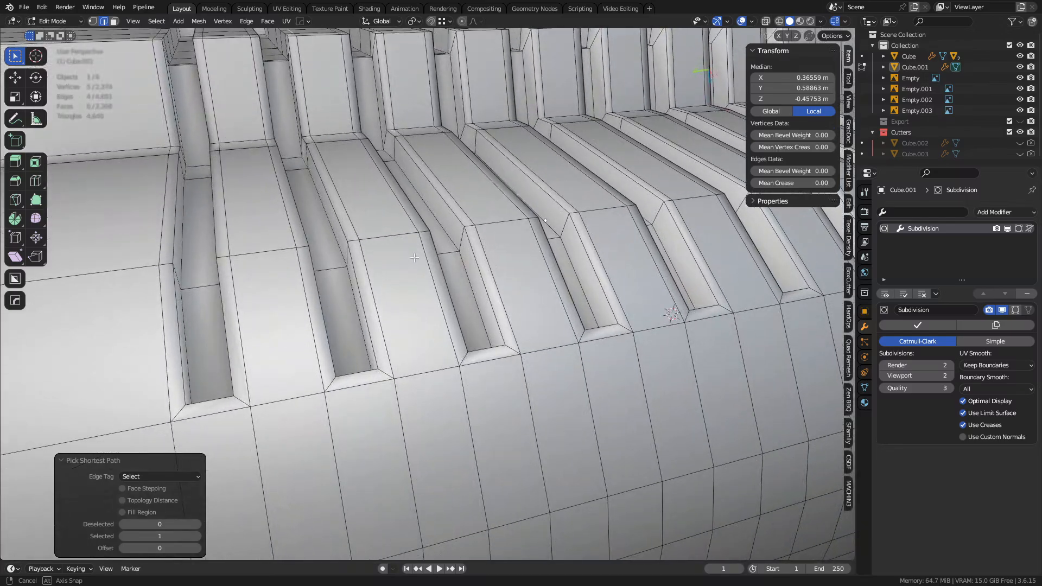
middle_drag(368, 201, 505, 309)
scroll(504, 309, down, 8)
middle_drag(586, 402, 535, 283)
alt+middle_click(516, 141)
scroll(530, 345, up, 7)
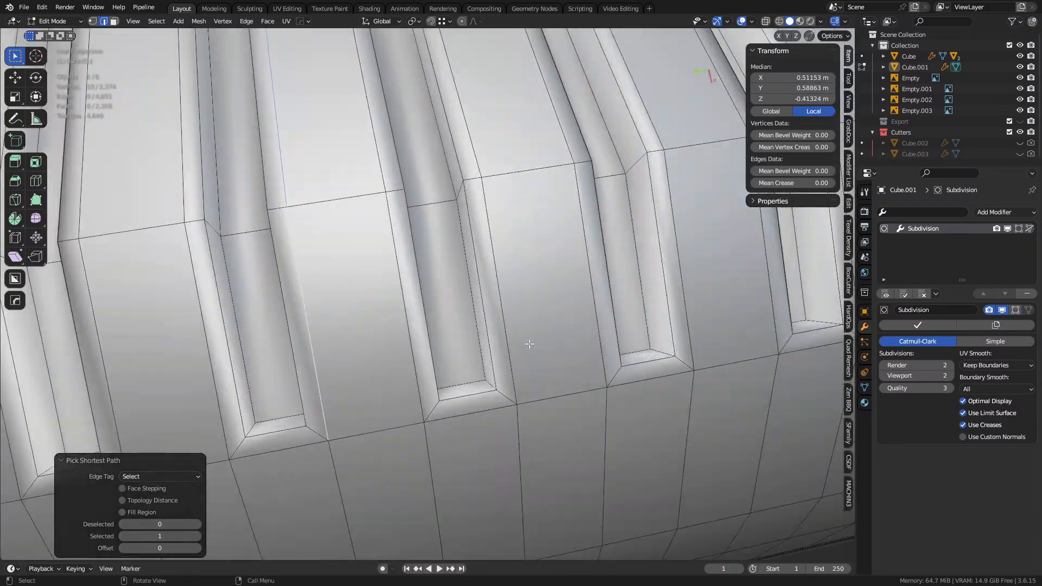
middle_drag(530, 345, 348, 383)
click(330, 387)
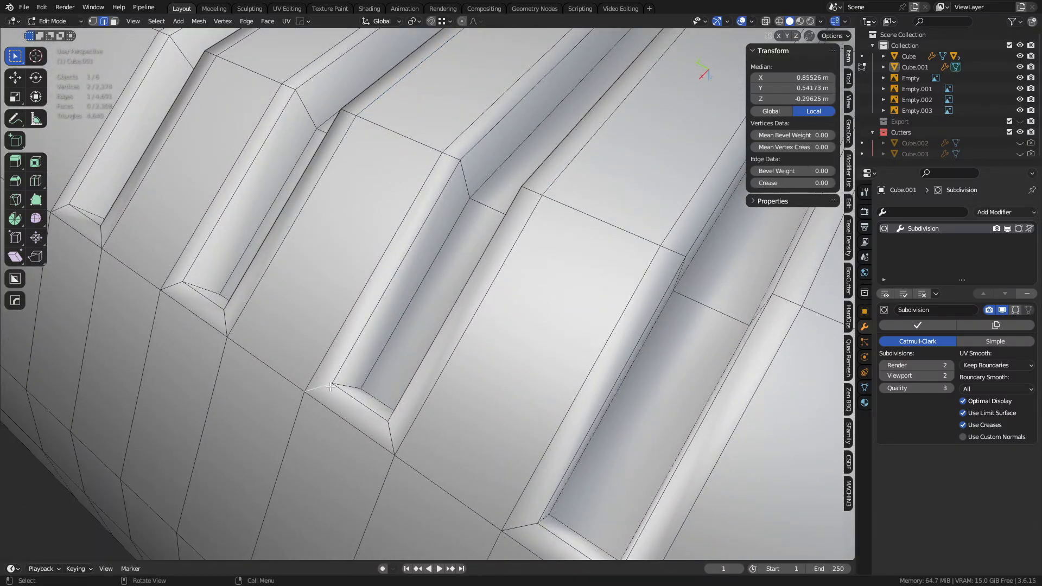
- Knife-cut a support edge around the end of the groove nearest the recess's straight corner, parallel to its end wall
middle_drag(611, 130, 418, 434)
scroll(435, 380, up, 2)
shift+middle_drag(509, 235, 456, 317)
scroll(462, 285, up, 1)
key(a)
key(alt+a)
key(k)
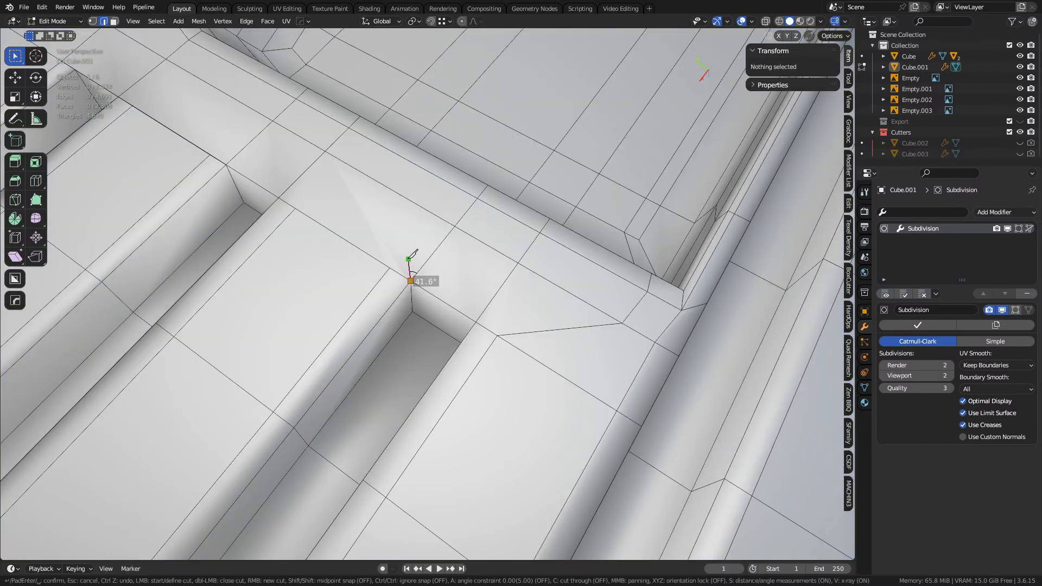
click(405, 254)
click(390, 268)
right_click(390, 268)
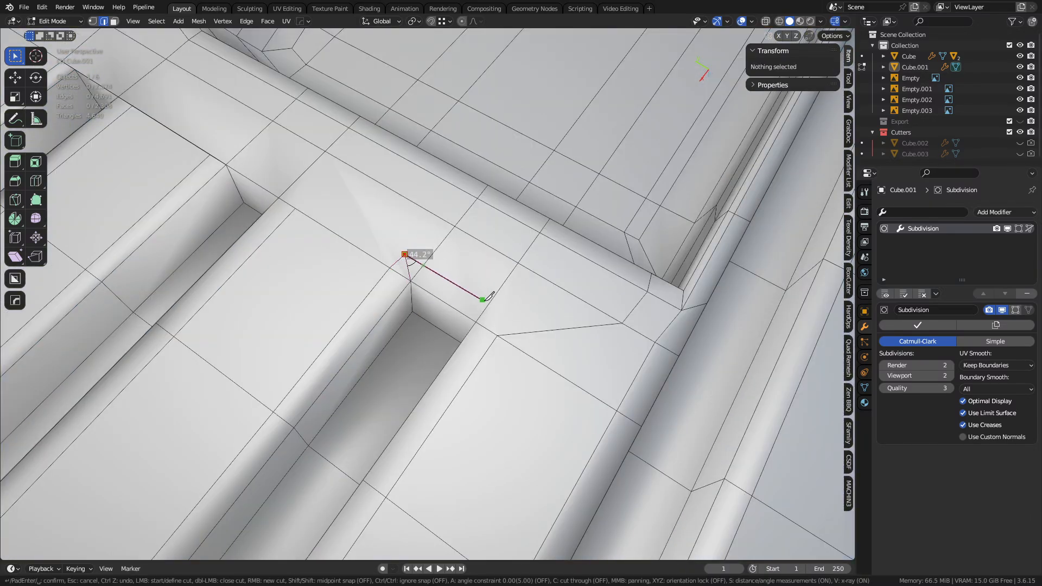
click(510, 321)
key(Return)
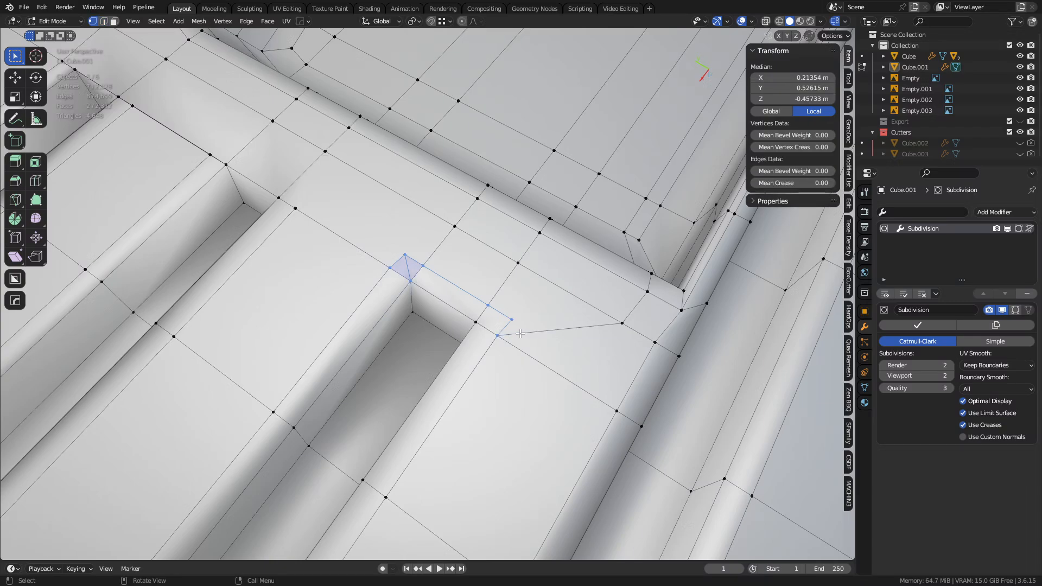
- Connect the new cut's outer corner to the vertex beside the recess corner, and dissolve the old diagonal edge
shift+click(618, 323)
key(j)
key(2)
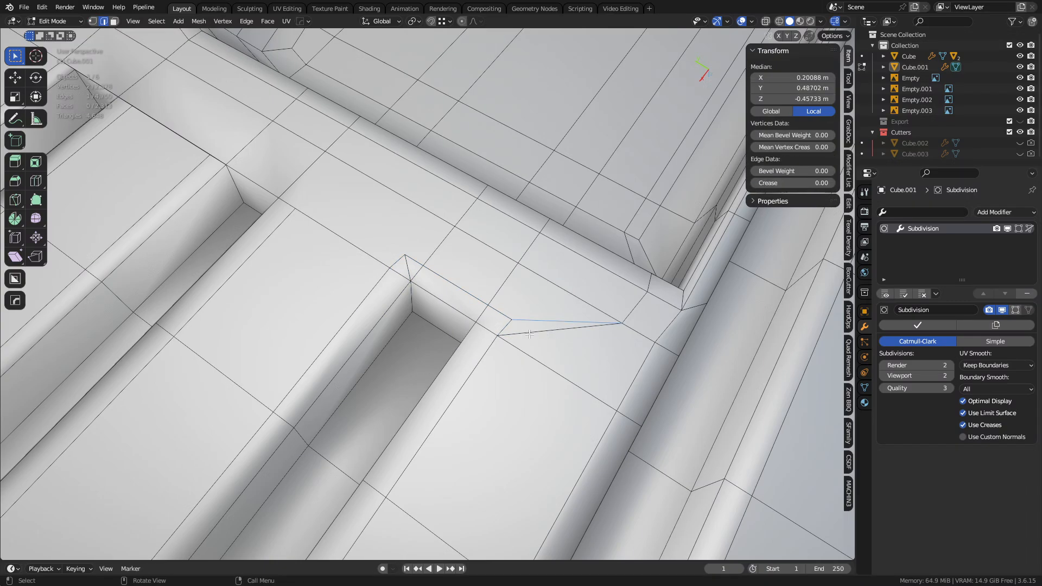
click(559, 329)
key(ctrl+x)
key(1)
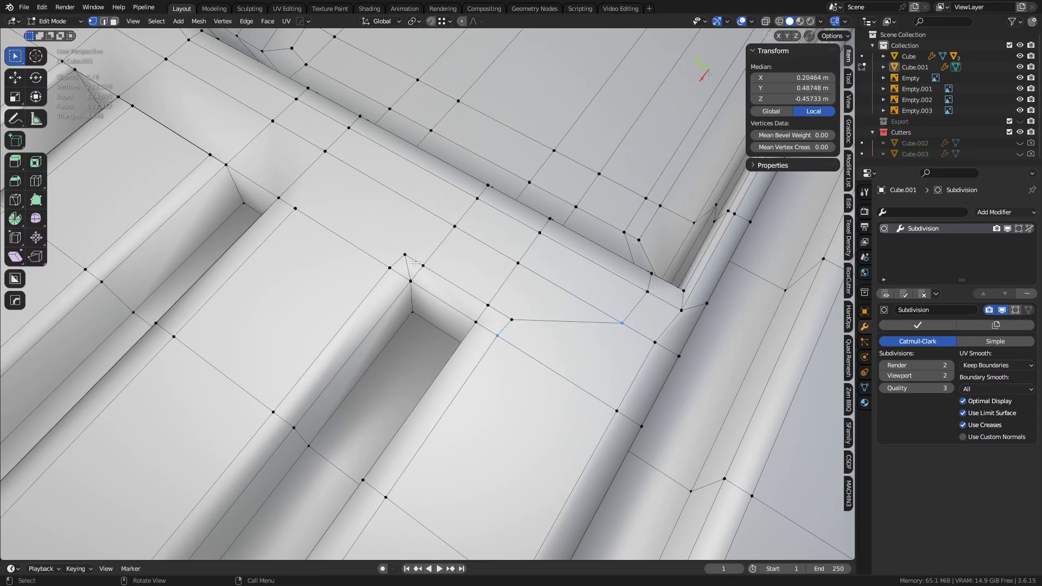
- Try to dissolve the short edge inside the small corner patch at the groove's end, and undo it
key(2)
click(411, 265)
key(ctrl+x)
key(1)
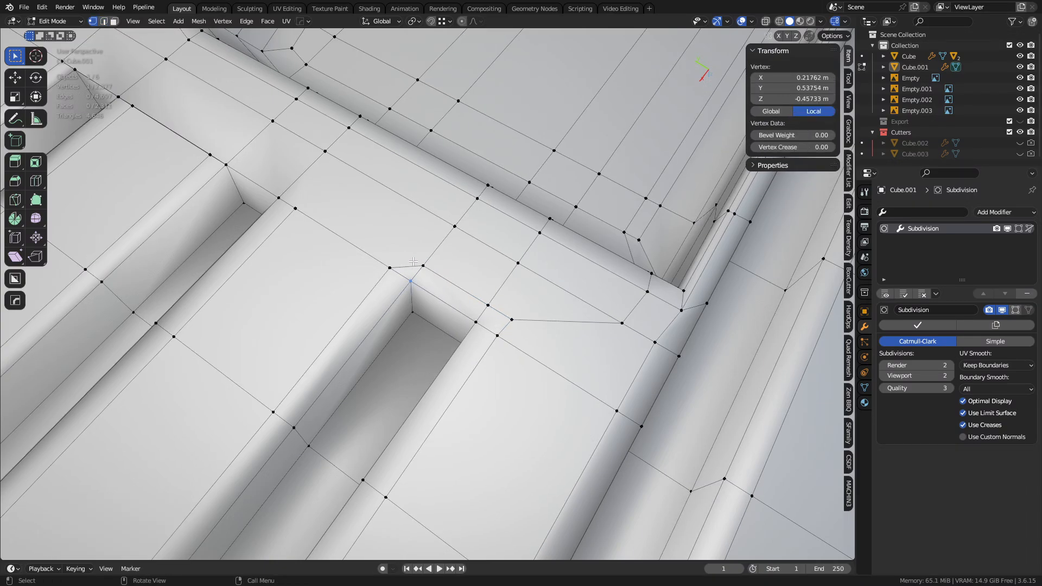
key(ctrl+z)
key(ctrl+z)
- Dissolve the small triangular faces at the groove's end corner into a single face
key(3)
click(408, 265)
key(1)
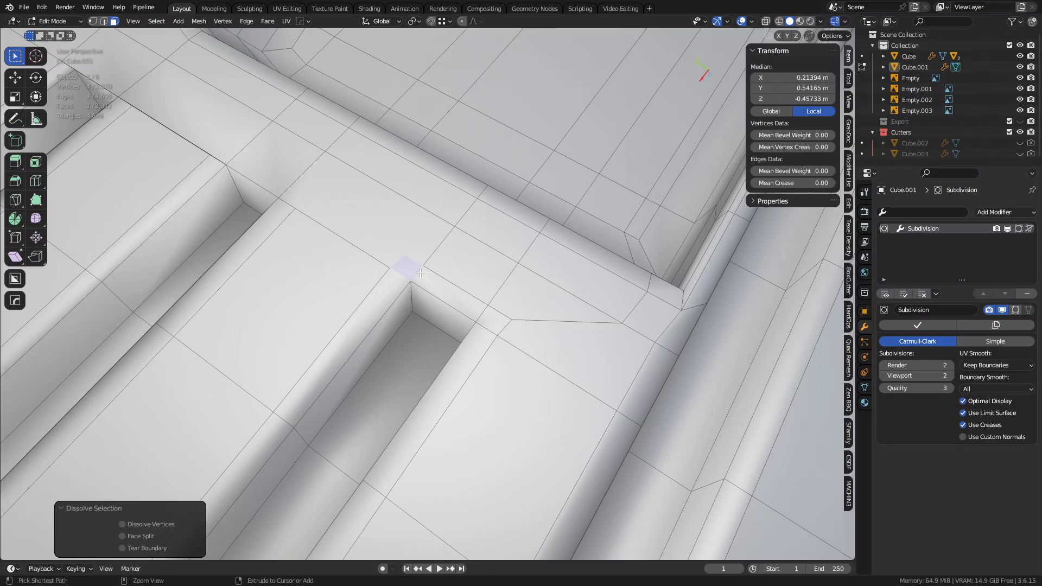
- Merge the loose vertices at the groove's end corner facing the neighbouring groove onto the support cut's outer corner vertex
click(390, 267)
shift+click(405, 255)
key(1)
click(423, 266)
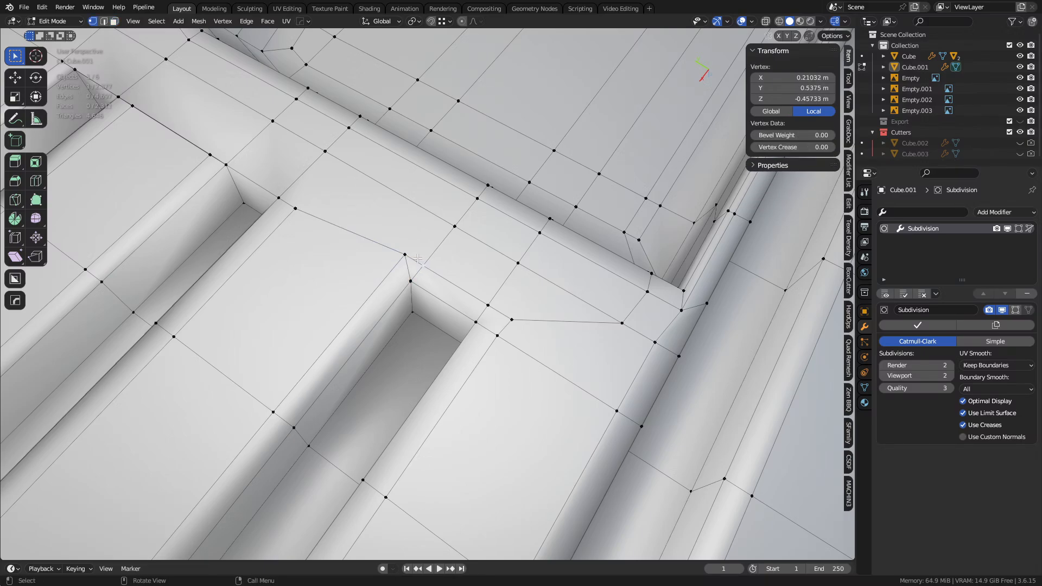
shift+click(405, 255)
key(1)
key(alt+a)
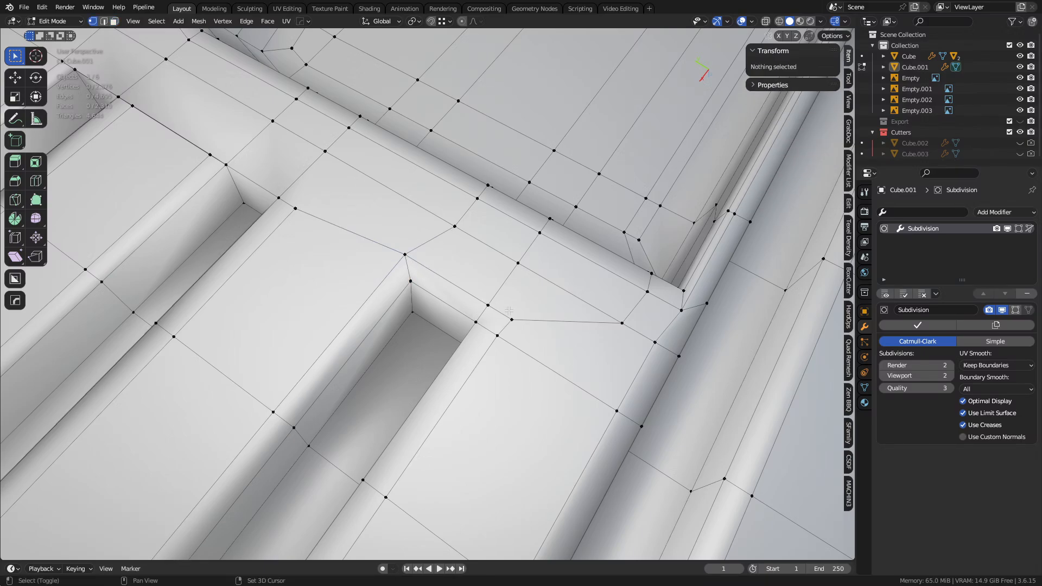
- Merge the two vertices at the same groove end's other corner onto the outer corner vertex facing the shell's side
click(488, 306)
shift+click(512, 320)
key(1)
click(497, 335)
shift+click(512, 321)
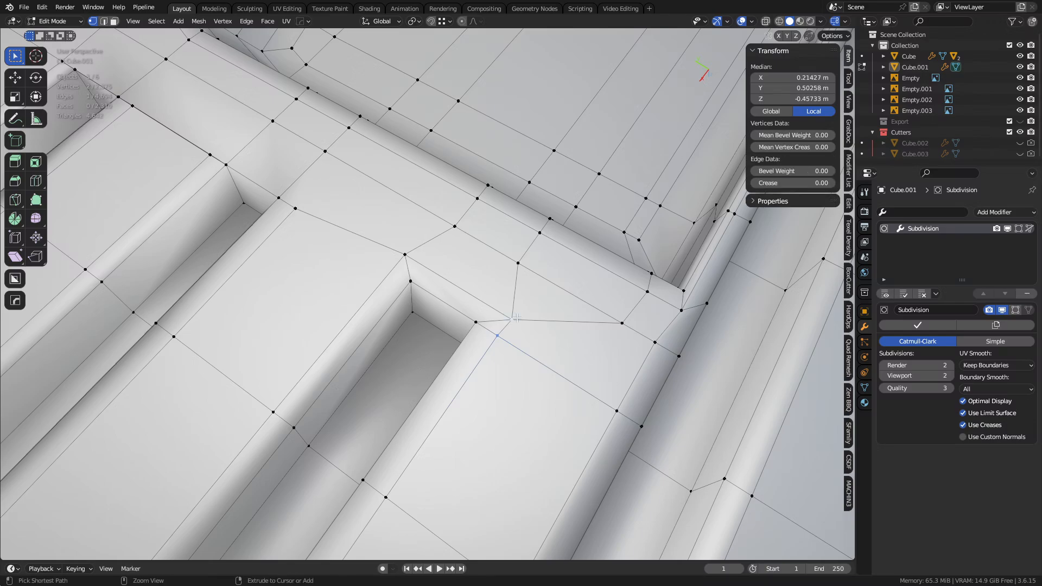
key(1)
- Knife-cut an edge lengthwise down the strip between this groove and the shell's side, and dissolve the old crosswise edge at its top
click(511, 320)
shift+click(622, 323)
scroll(594, 385, down, 1)
shift+middle_drag(593, 385, 581, 344)
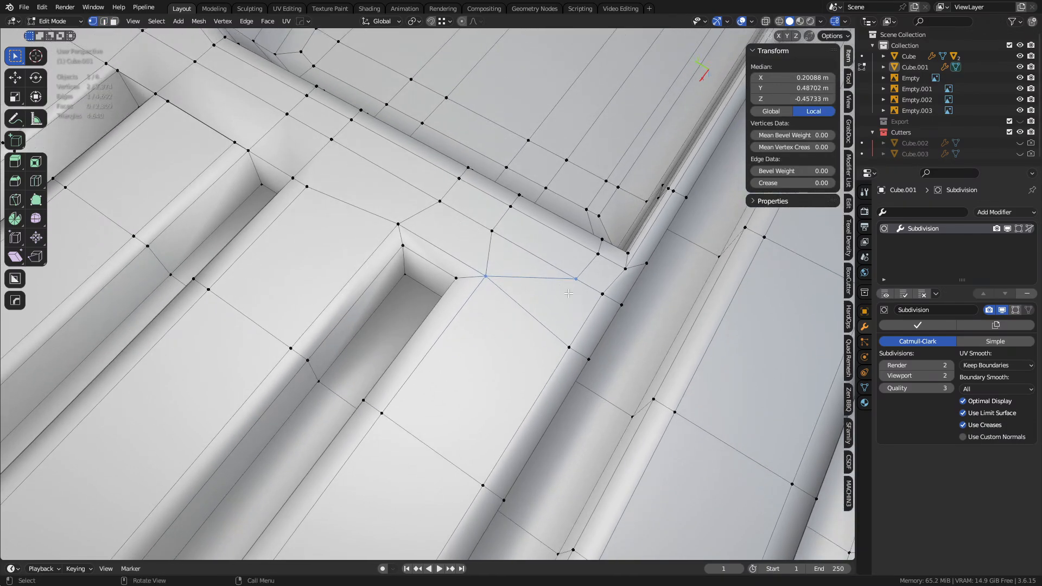
key(k)
click(456, 465)
key(space)
key(2)
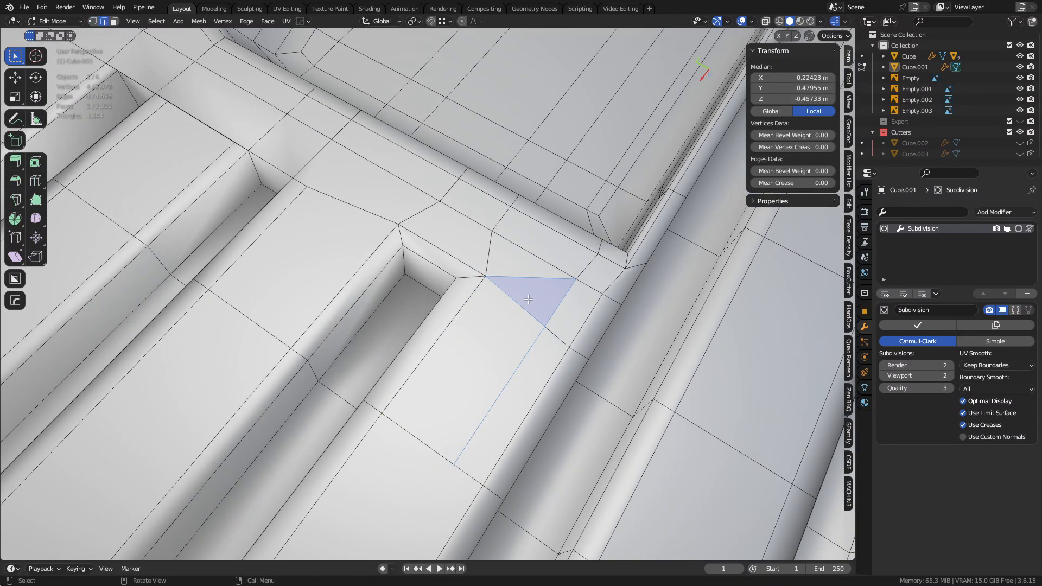
click(532, 285)
key(ctrl+x)
- Knife-cut a support edge around the middle groove's end, parallel to its end wall and extending past both corners
shift+middle_drag(442, 282, 685, 429)
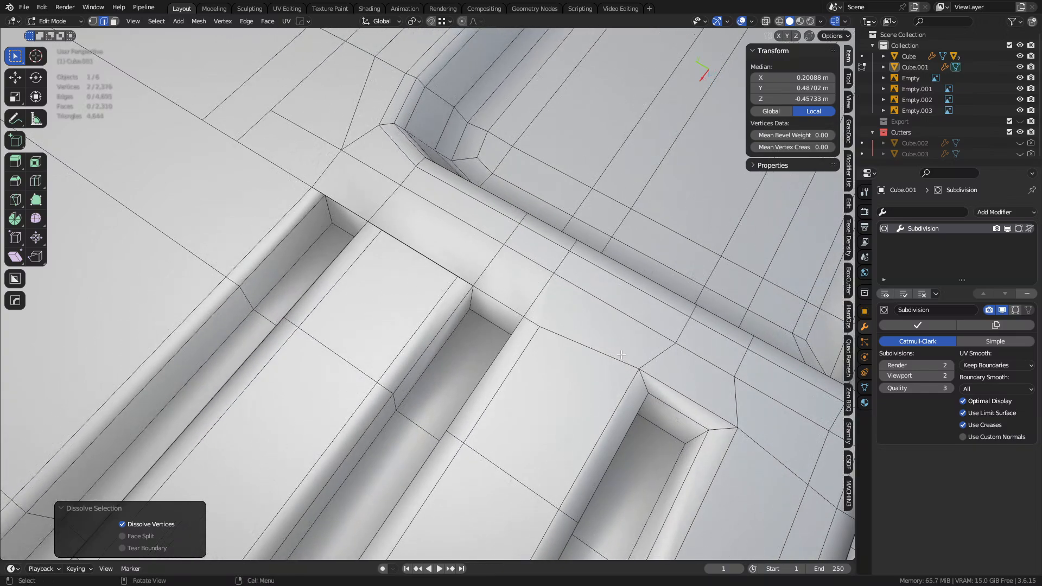
key(1)
key(k)
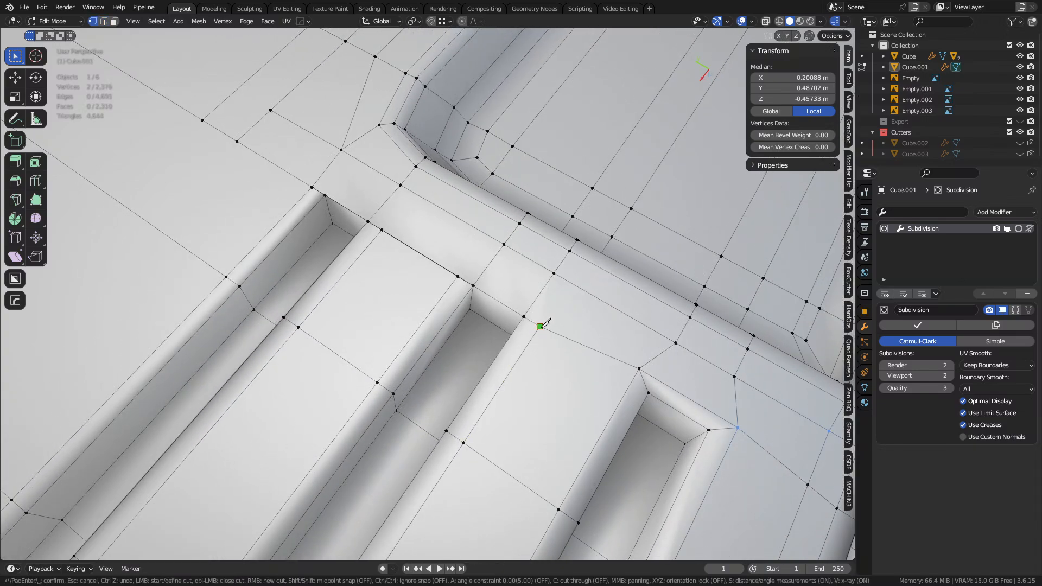
click(553, 310)
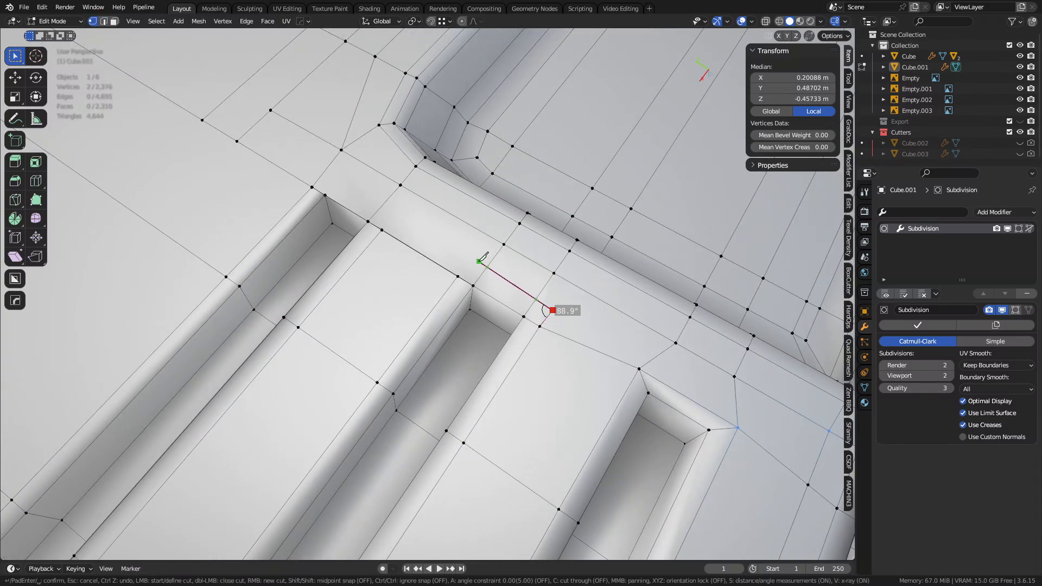
click(470, 264)
key(space)
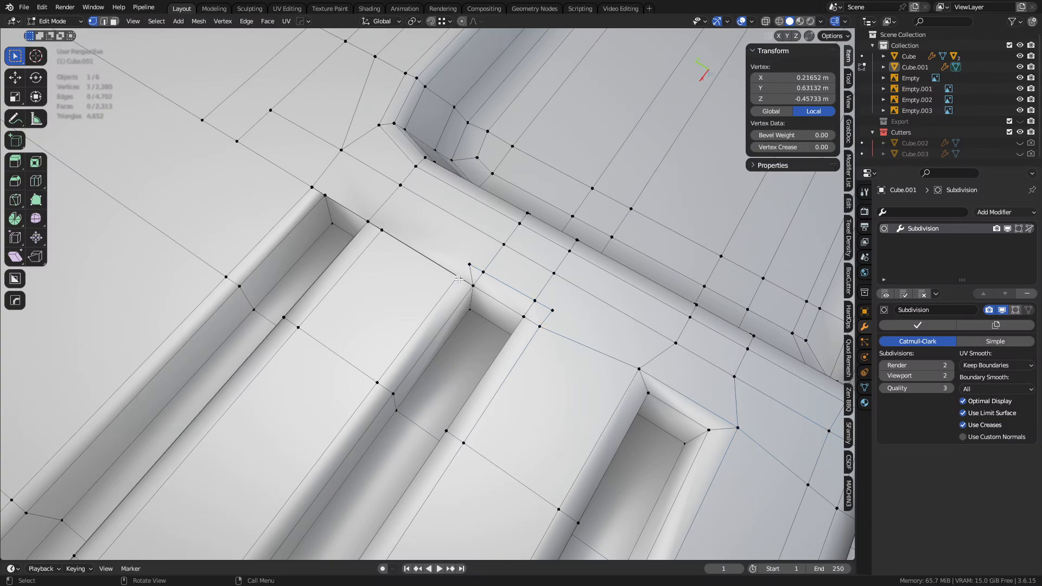
- Try to merge the vertices at the middle groove's end corner and slide the end edge of the adjoining rib
shift+click(484, 276)
key(1)
key(ctrl+z)
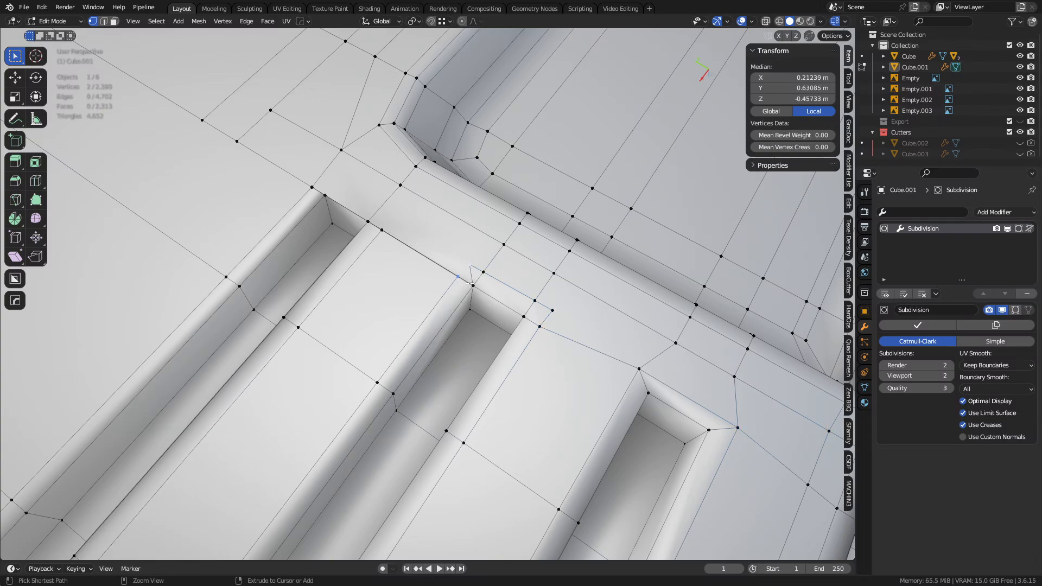
key(2)
click(427, 262)
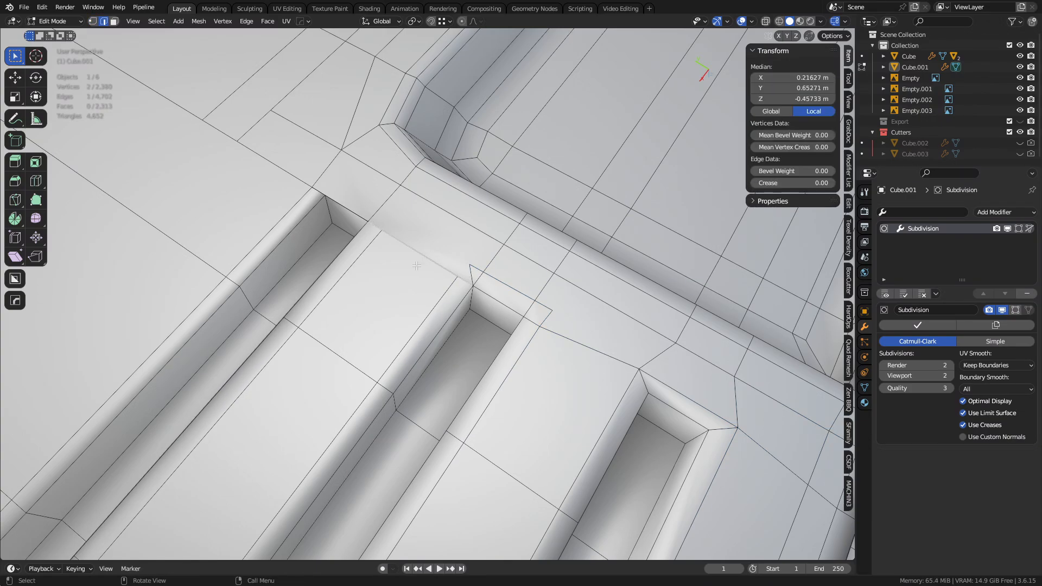
key(g)
key(g)
click(440, 266)
key(alt+z)
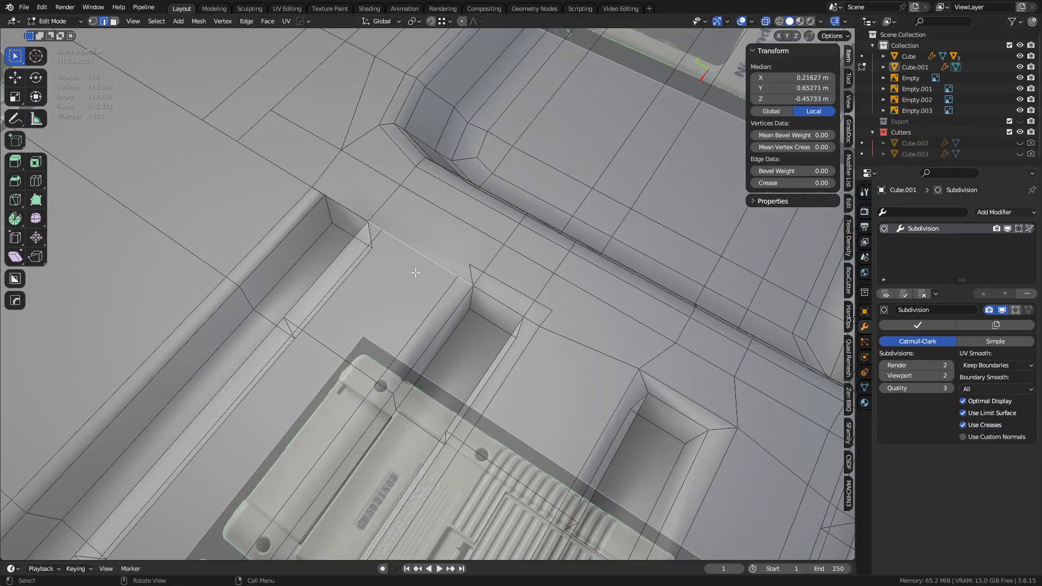
- Dissolve the two lengthwise support edges at the end of the rib between the middle groove and the next one
key(1)
key(2)
click(443, 294)
key(alt+z)
shift+click(380, 277)
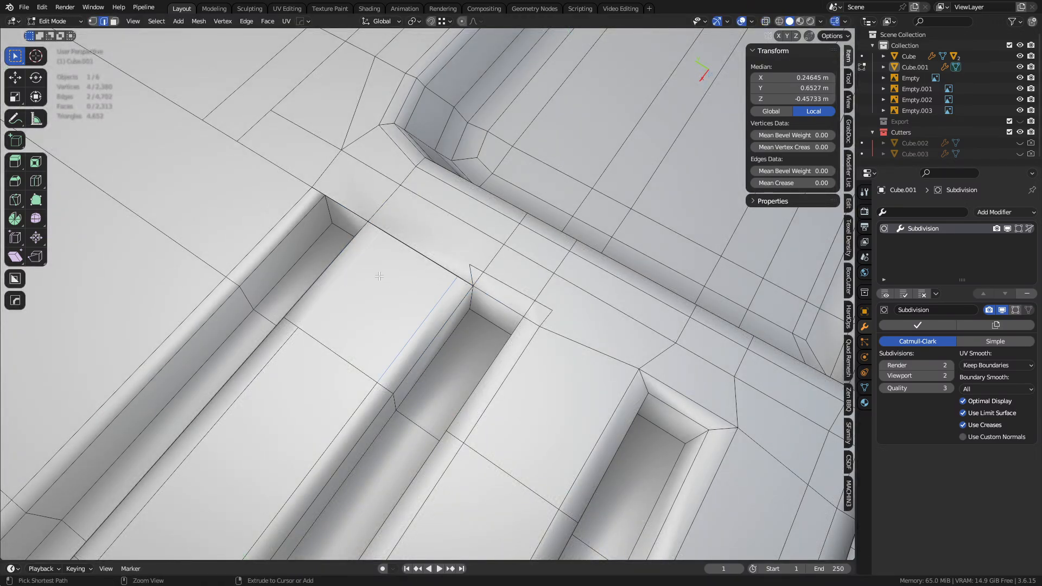
key(ctrl+x)
- Knife-cut a new lengthwise edge from the rib's cross-edge vertex to the outer corner of the middle groove's support cut
key(1)
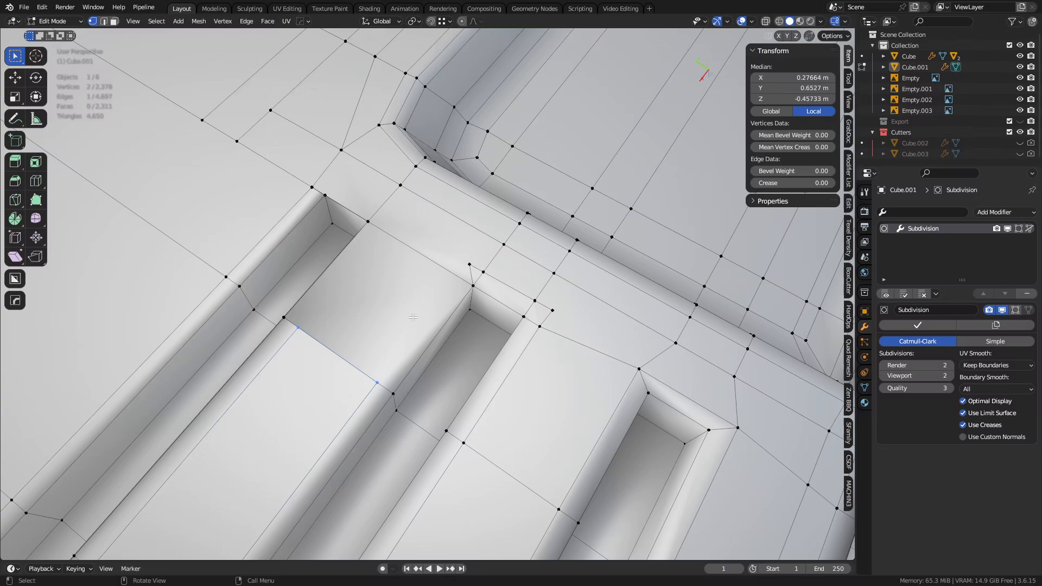
key(k)
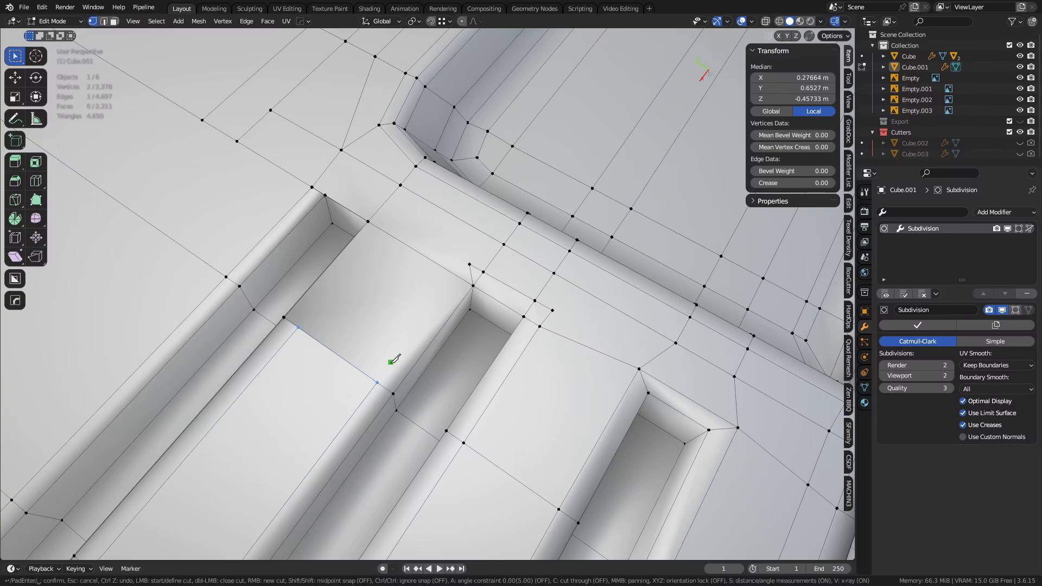
click(378, 382)
click(470, 265)
key(Return)
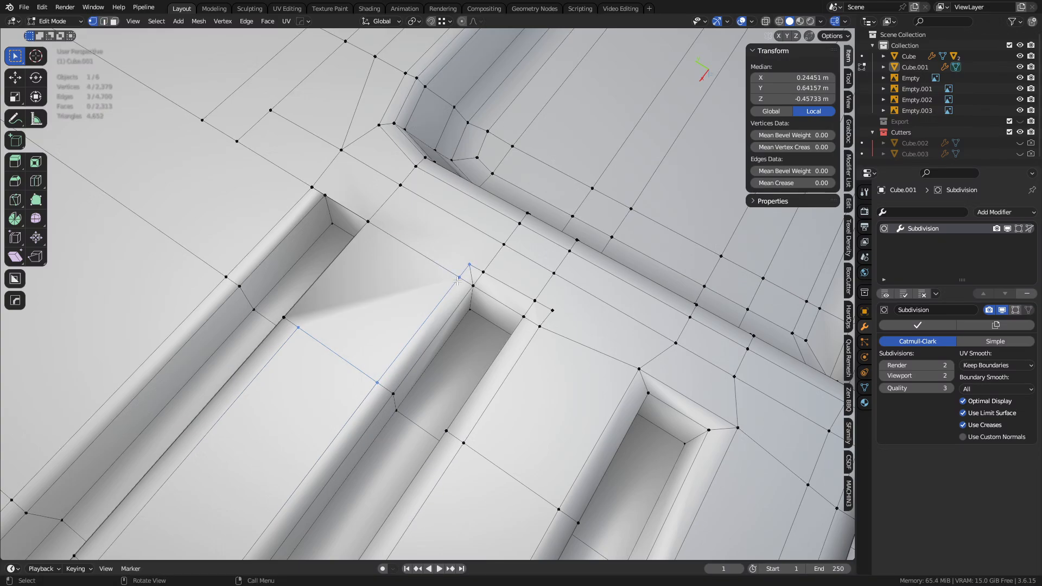
- Merge the two neighbouring vertices onto the outer corner vertex where the new lengthwise cut meets the middle groove's end
click(459, 277)
shift+click(470, 264)
key(1)
click(483, 272)
shift+click(470, 264)
key(1)
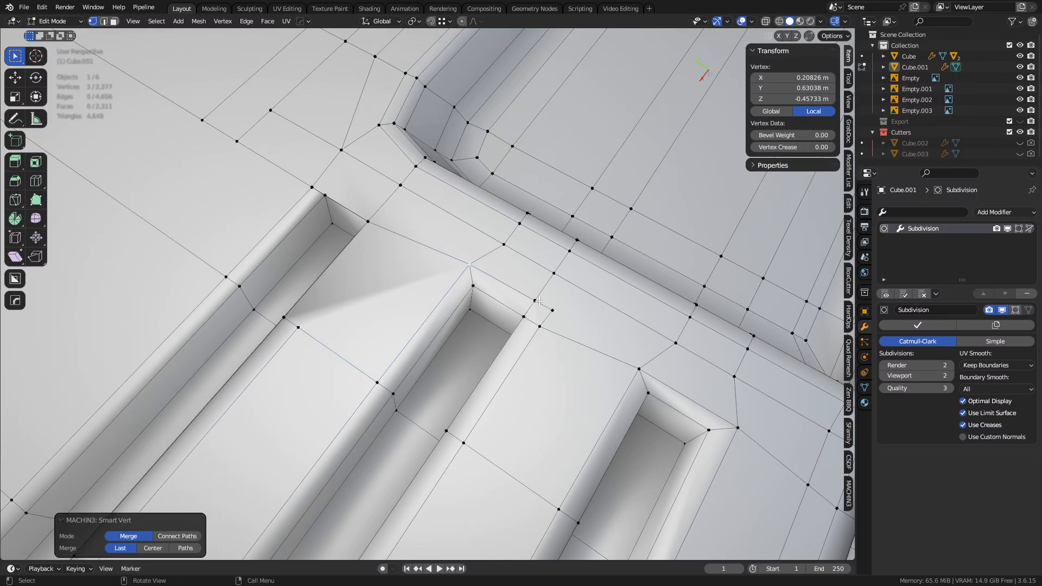
- Merge the two vertices at the middle groove's opposite end corner onto that side's outer support vertex
click(536, 300)
shift+click(552, 310)
key(1)
click(539, 326)
shift+click(552, 310)
key(1)
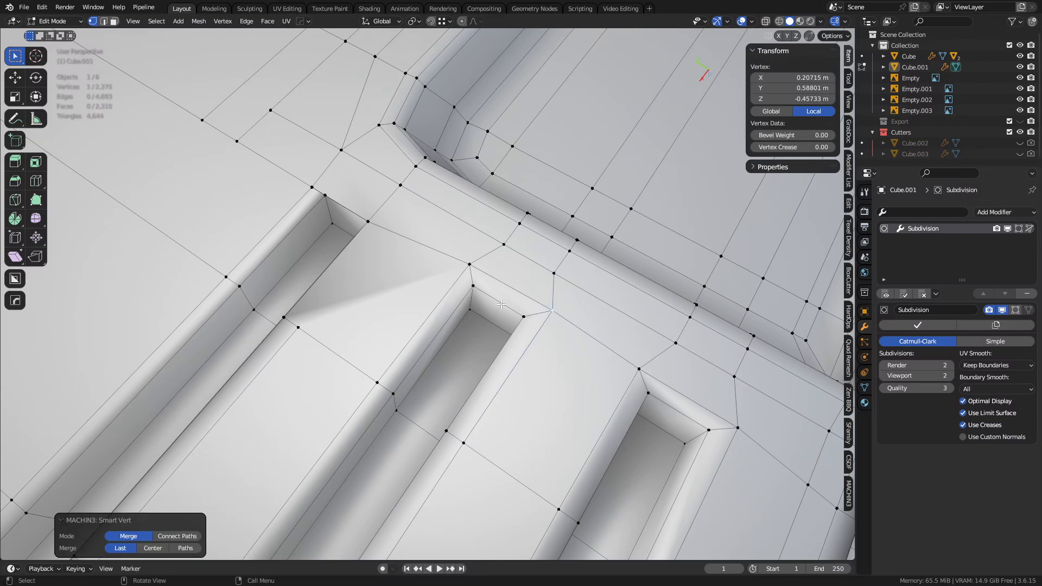
- Knife-cut a support edge along the rib and around the end of the groove nearest the recess's angled corner
shift+middle_drag(501, 305, 562, 329)
middle_drag(469, 297, 482, 315)
key(k)
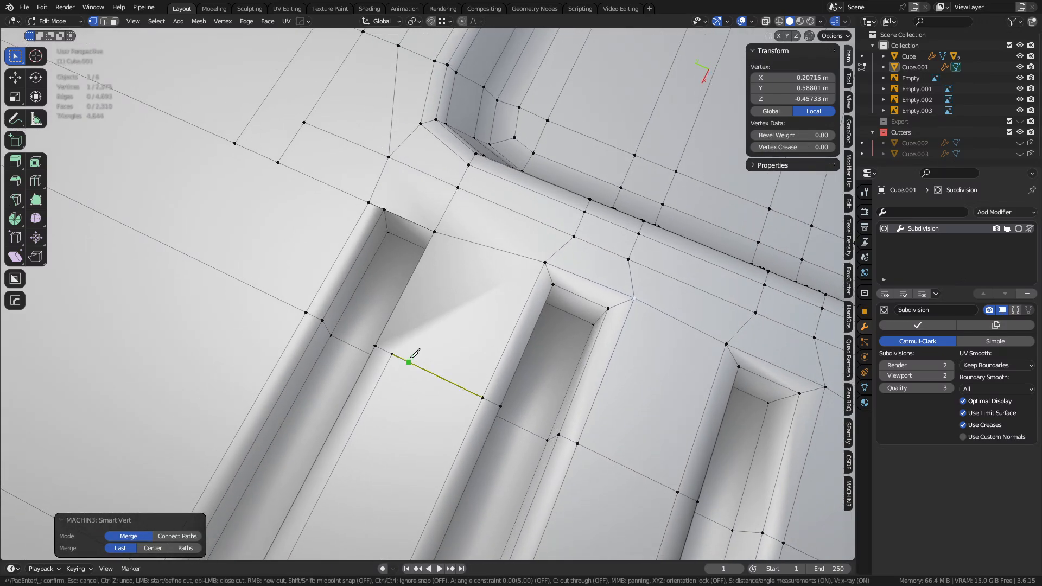
click(461, 223)
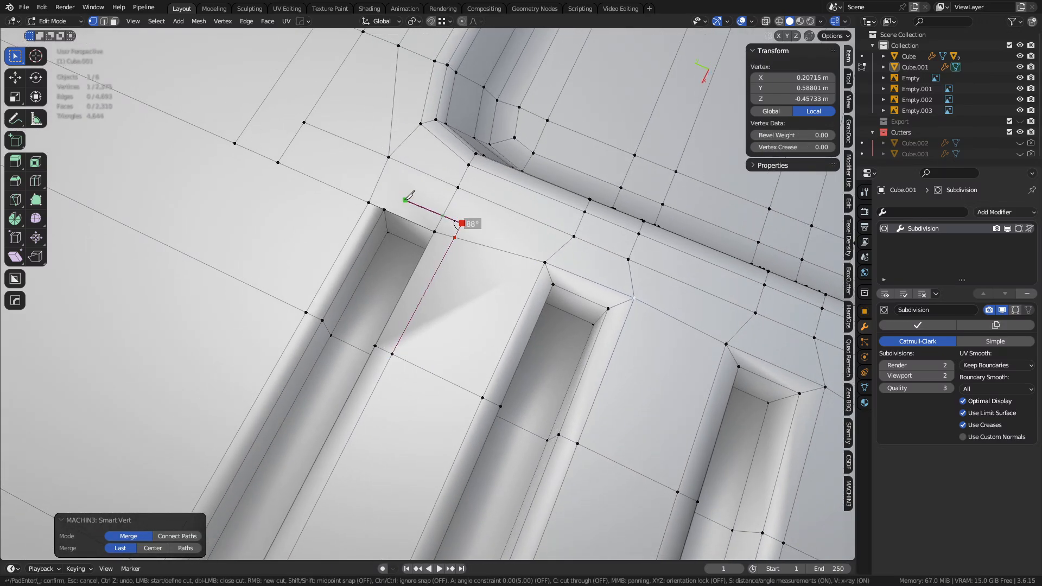
click(375, 188)
key(Return)
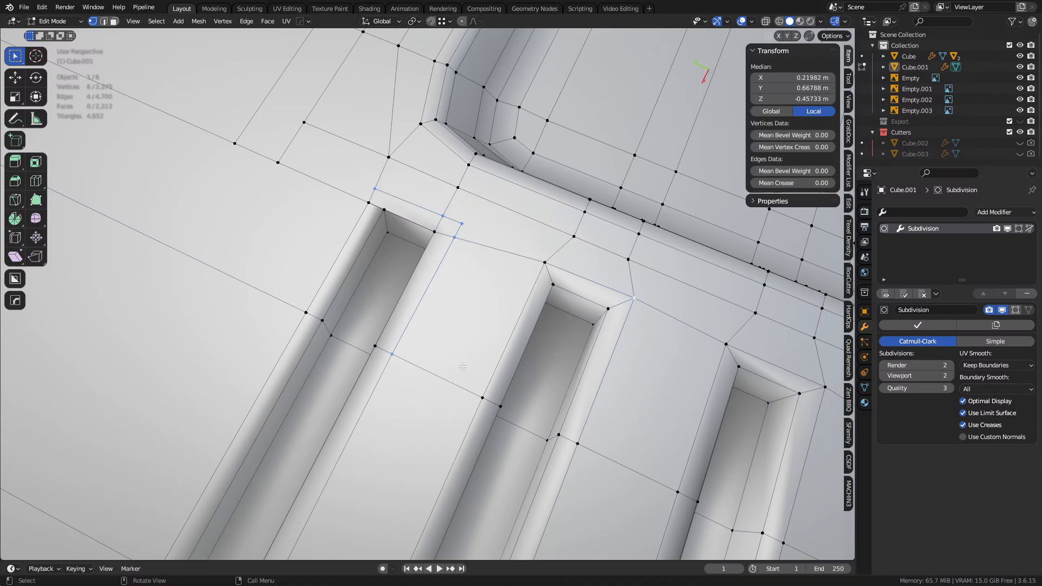
- Merge the neighbouring vertices at both corners of this groove's end onto the new cut's outer corner vertices
click(455, 238)
shift+click(462, 223)
key(1)
click(435, 233)
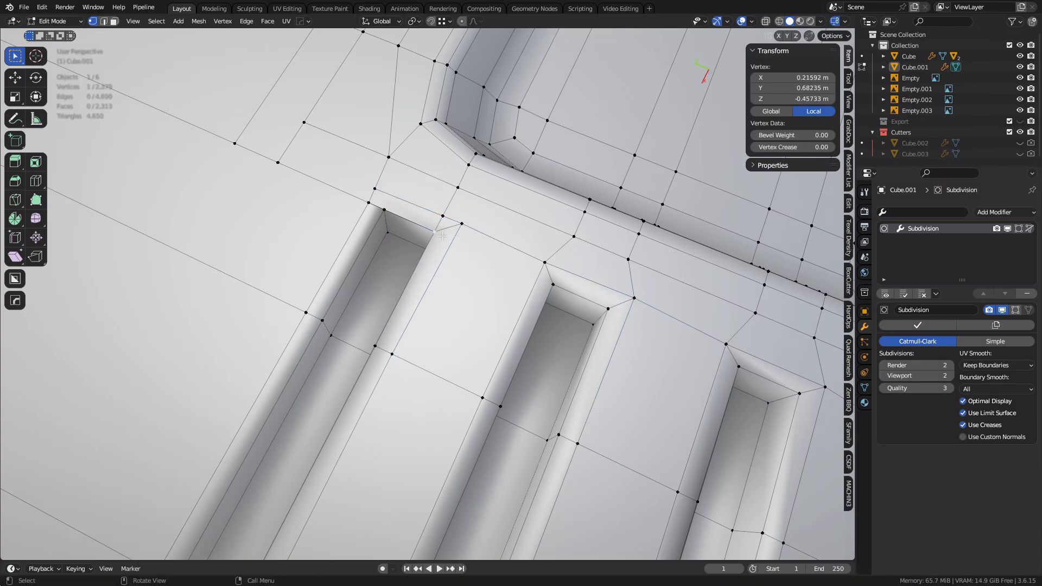
click(443, 215)
shift+click(462, 223)
key(1)
click(380, 207)
shift+click(374, 189)
key(1)
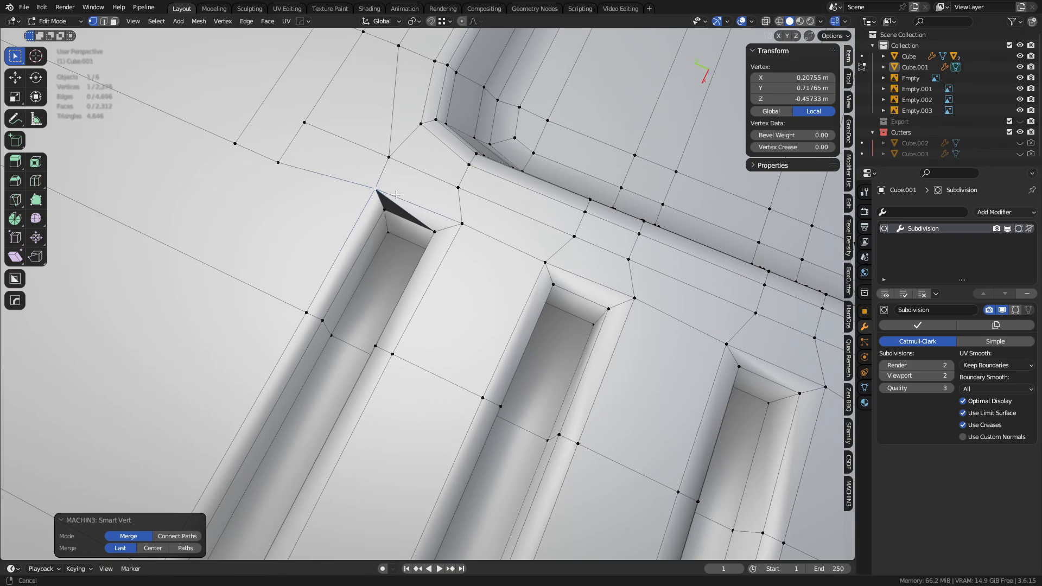
- Fill the triangular gap at this groove's end wall with a face and dissolve the extra edge beside it
shift+middle_drag(395, 195, 408, 199)
key(2)
click(422, 218)
key(ctrl+x)
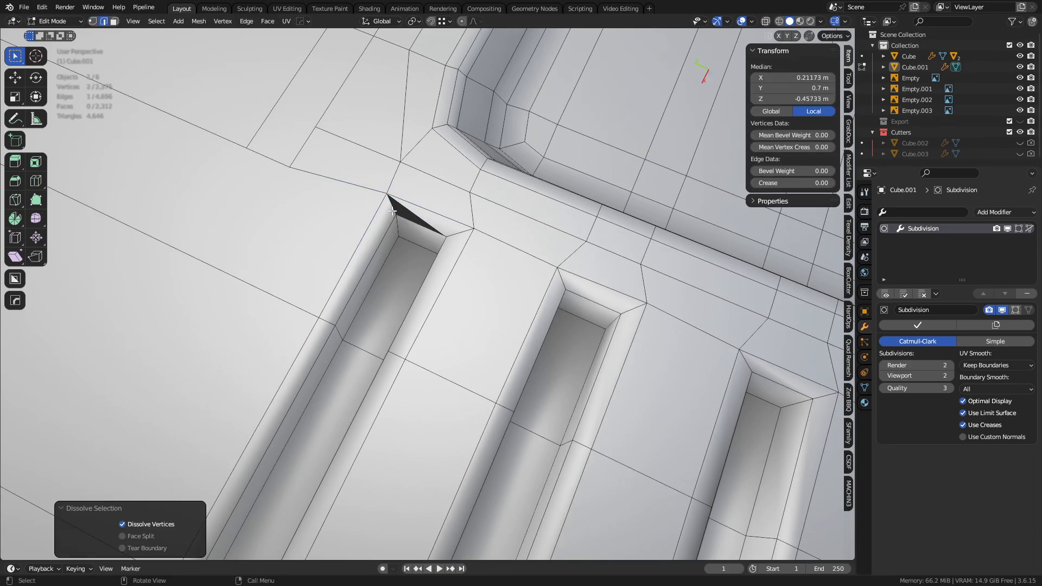
shift+click(407, 223)
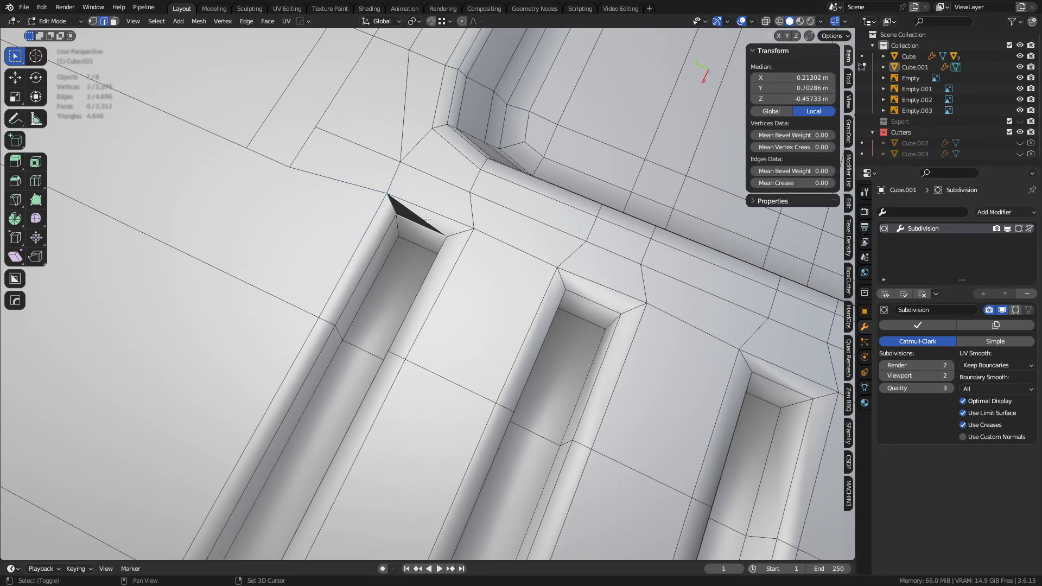
key(f)
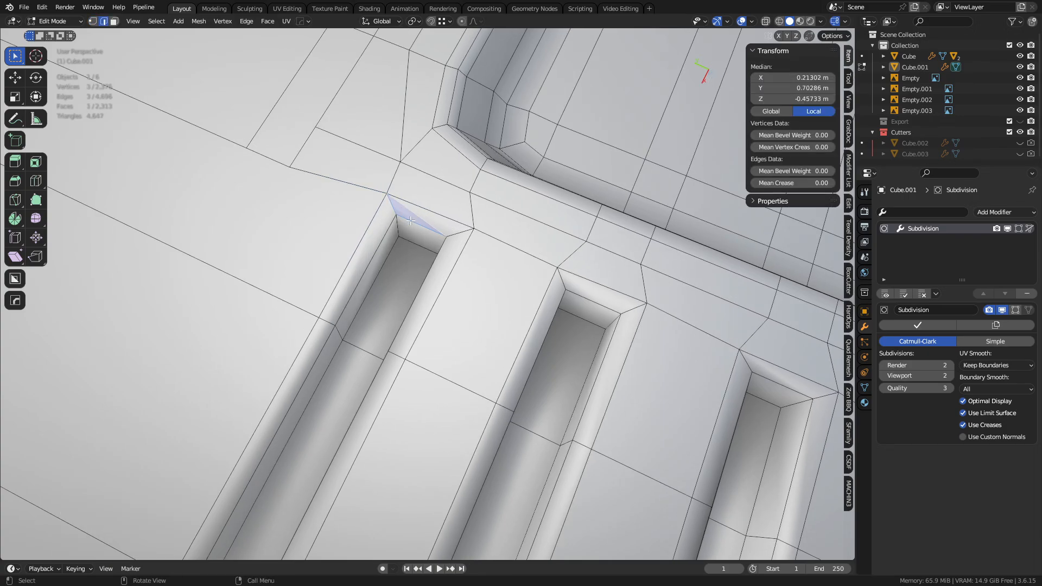
key(ctrl+x)
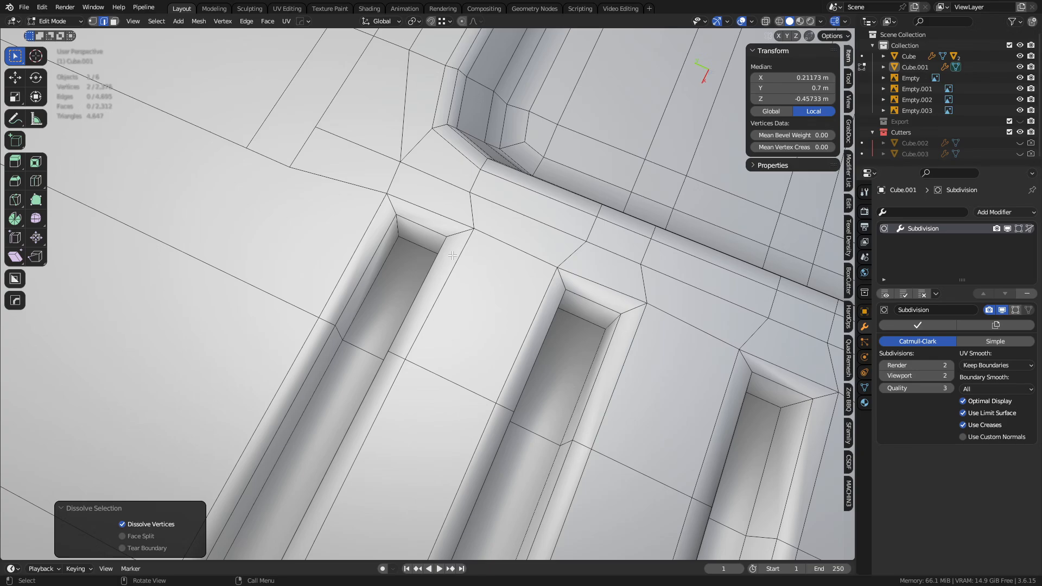
- Try to turn the edge spanning the rib between the two groove ends, and undo it
middle_drag(396, 279, 452, 296)
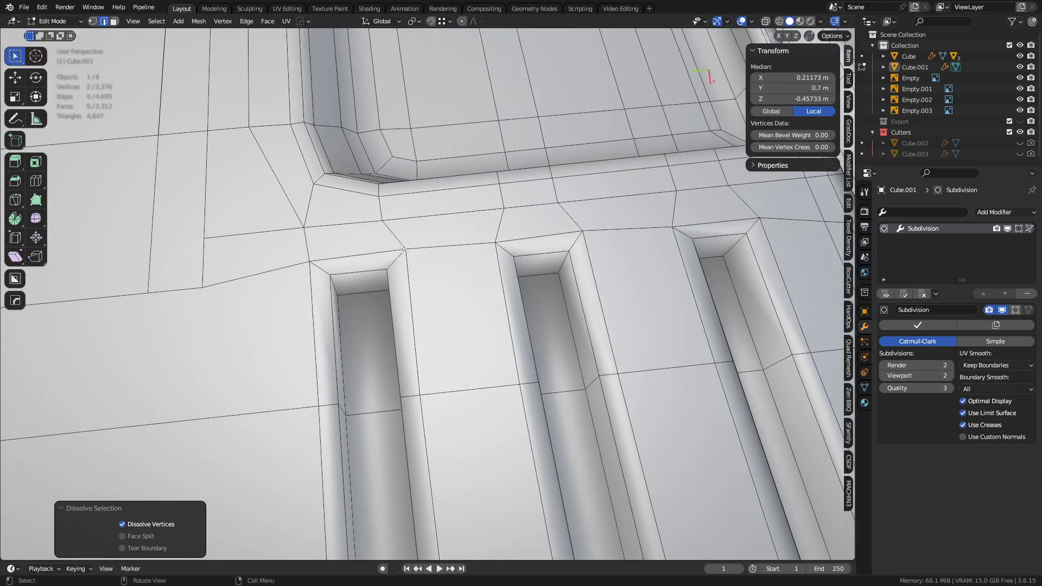
click(460, 264)
key(2)
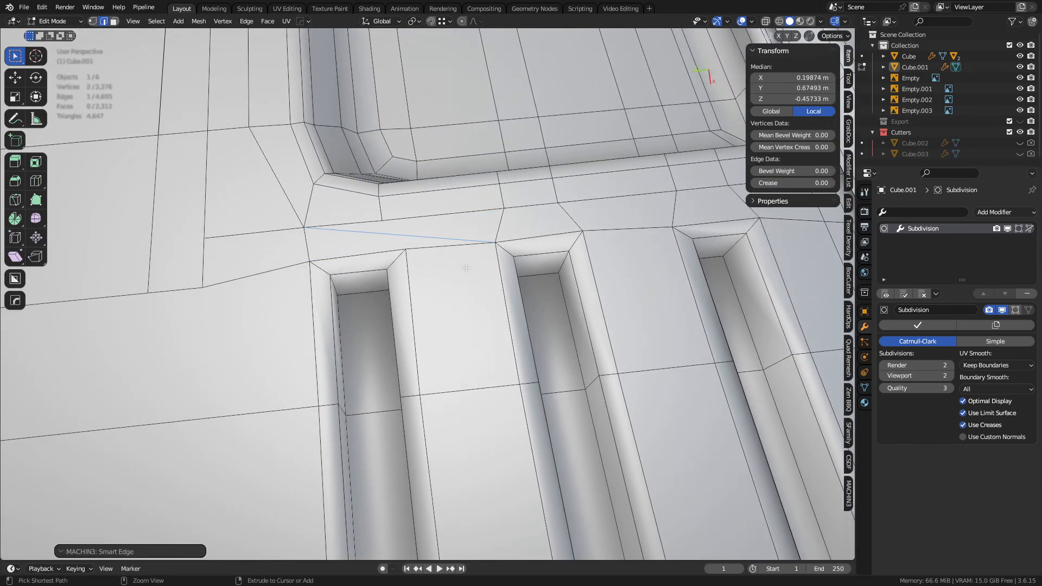
key(ctrl+z)
shift+middle_drag(463, 269, 484, 272)
- Try to collapse the four short edges linking the two groove ends' corners to the loop beside the recess, and undo it
key(alt+a)
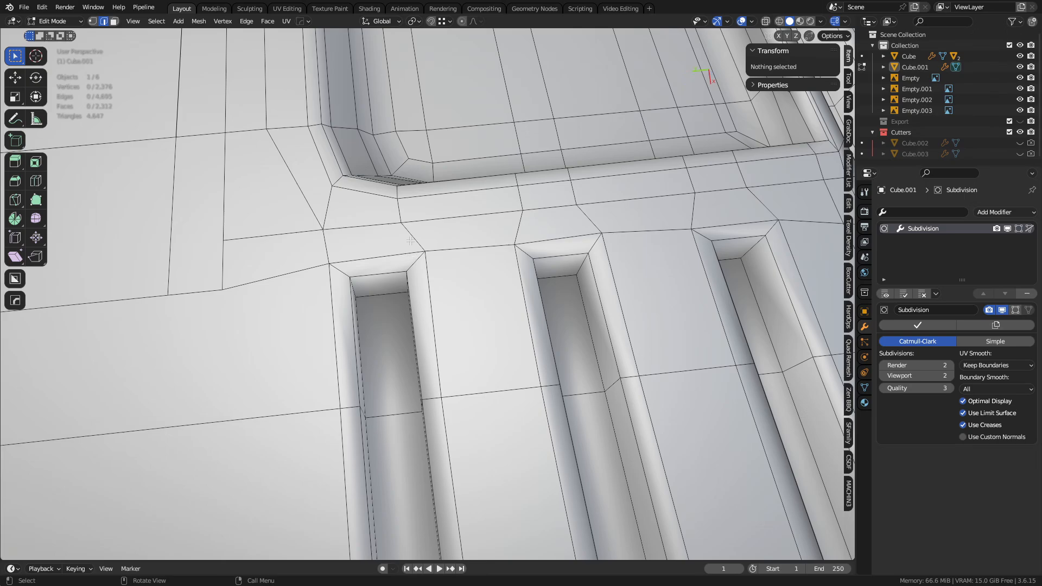
key(c)
drag(312, 248, 321, 245)
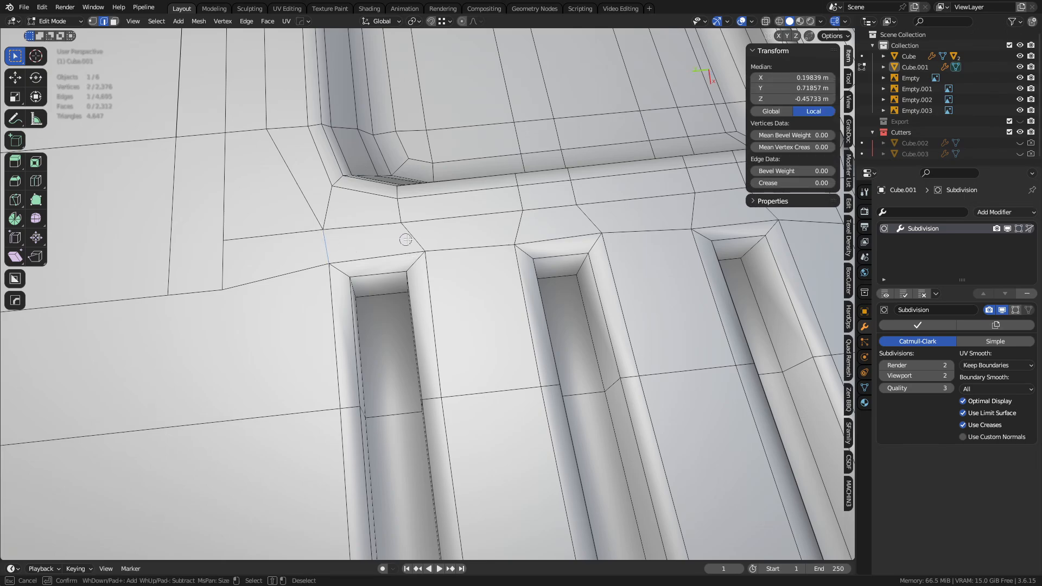
click(585, 214)
key(Escape)
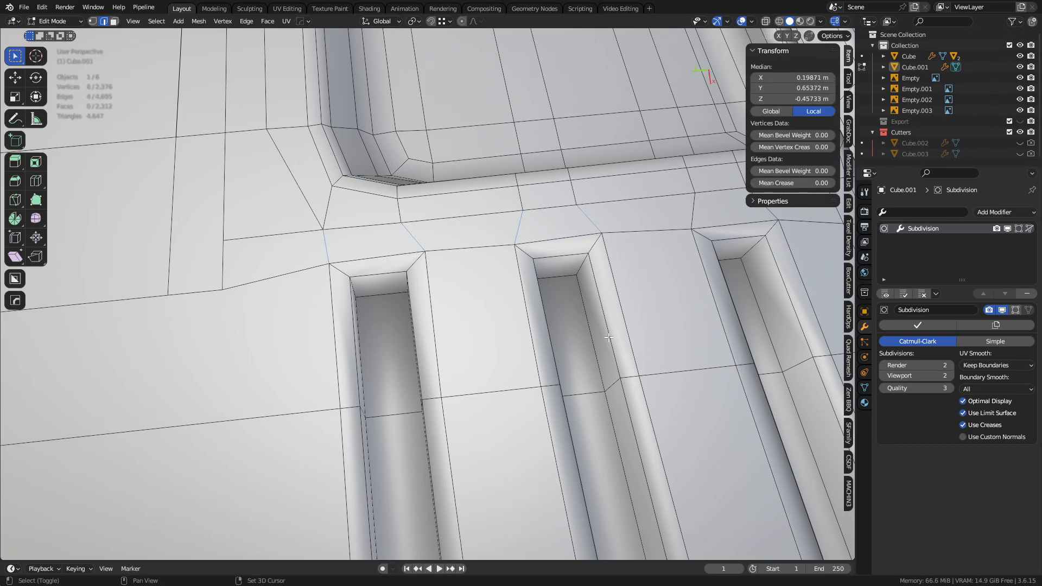
key(shift+2)
key(ctrl+z)
key(2)
key(ctrl+z)
key(ctrl+x)
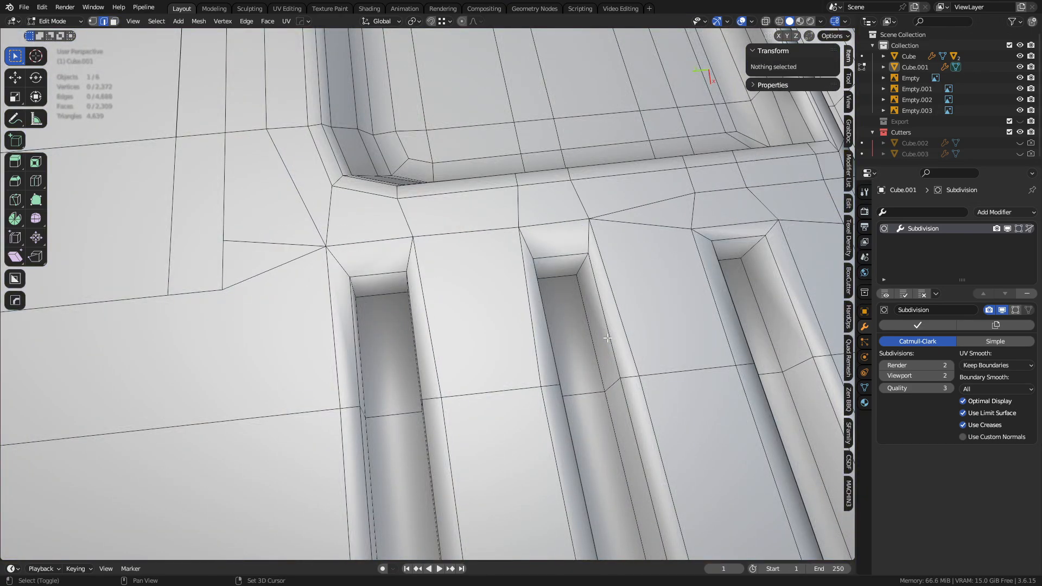
key(ctrl+z)
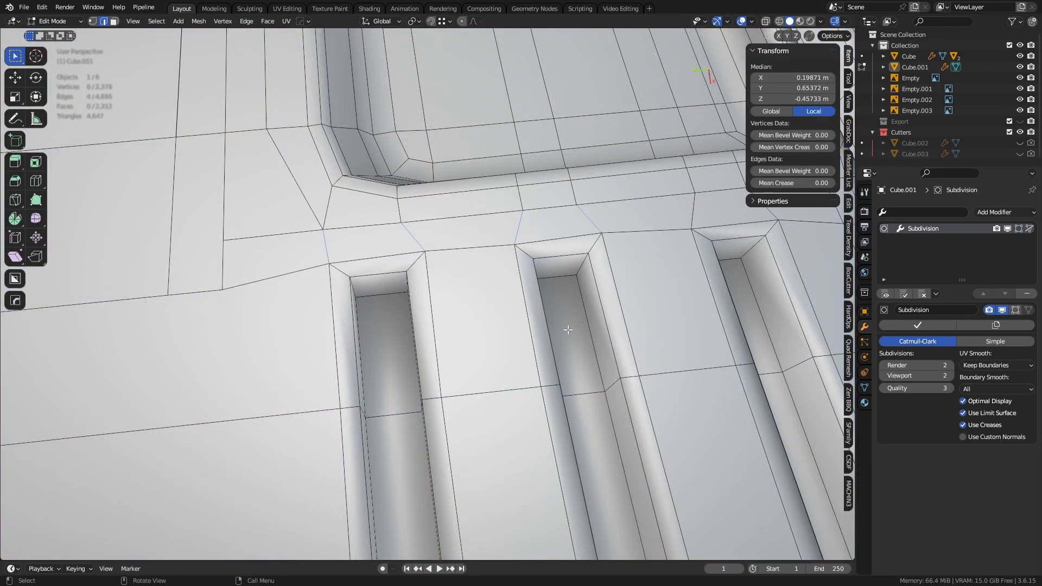
middle_drag(568, 330, 358, 308)
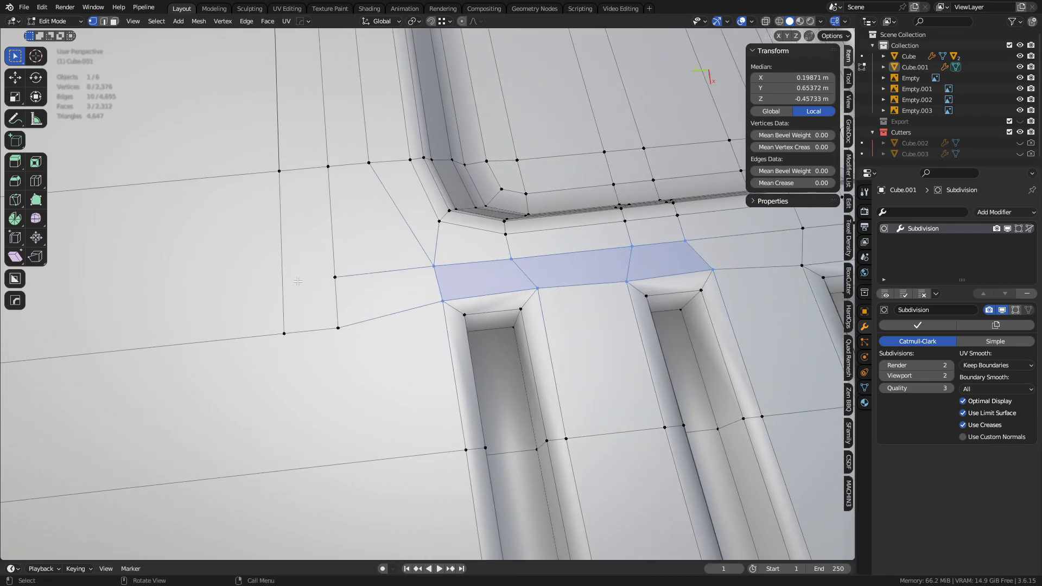
- Inspect the smoothed groove ends and recess rim in Object Mode, and return to editing the shell's mesh
click(358, 308)
scroll(356, 312, down, 2)
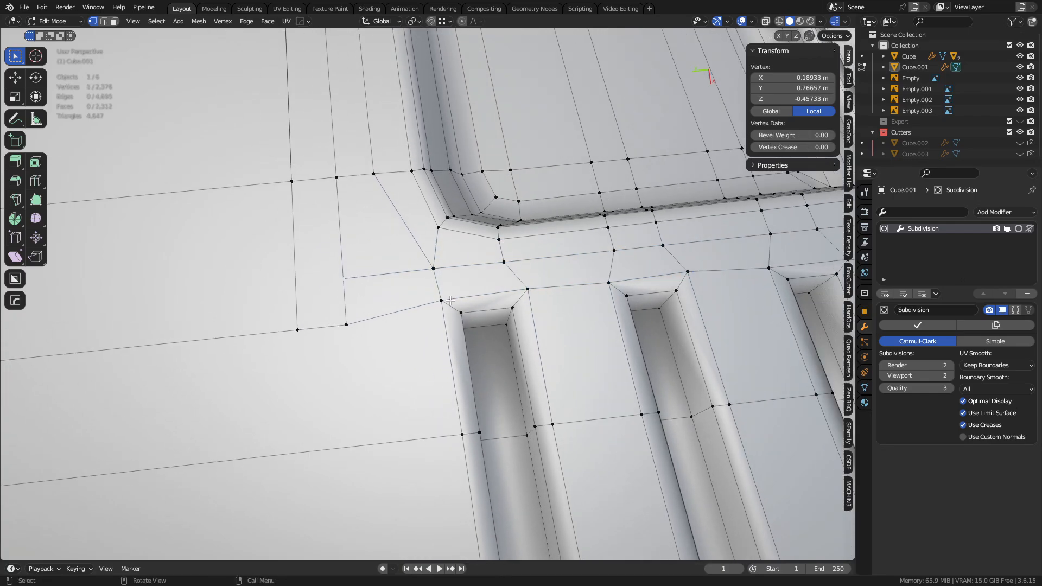
shift+middle_drag(607, 298, 414, 307)
middle_drag(516, 276, 461, 299)
key(ctrl+Tab)
click(391, 305)
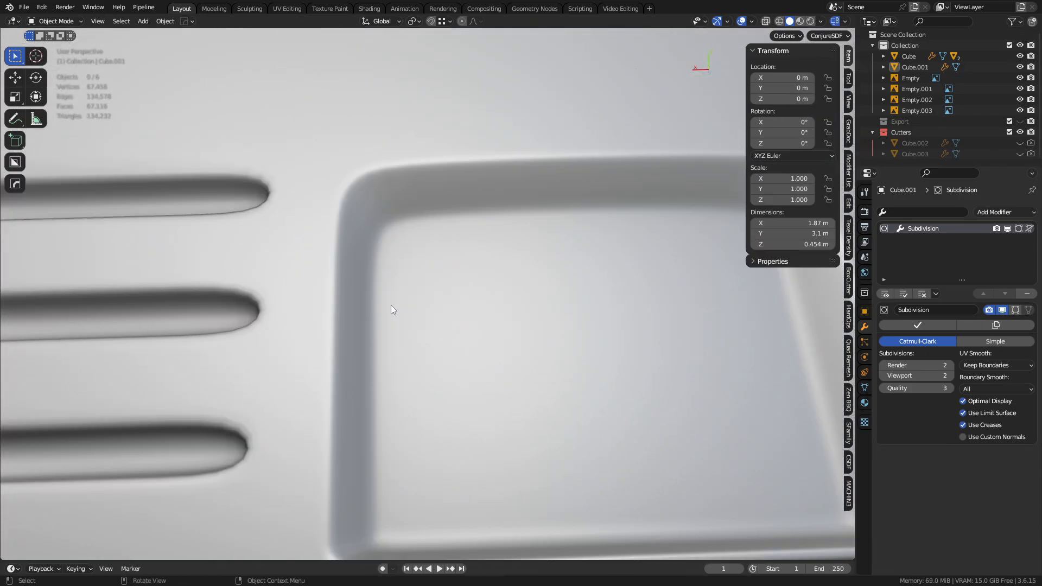
scroll(391, 305, down, 3)
key(ctrl+Tab)
click(462, 309)
- Slide the edge line crossing the three short grooves closer to the groove ends beside the recess and check the smoothed surface
scroll(432, 325, up, 4)
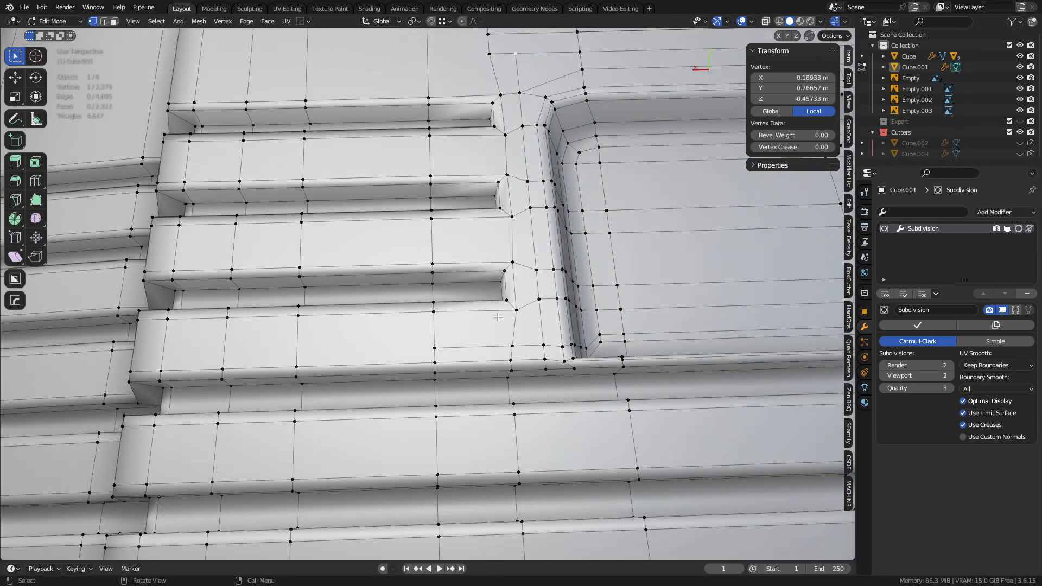
click(432, 378)
key(1)
click(434, 379)
middle_drag(435, 379, 446, 391)
ctrl+click(428, 157)
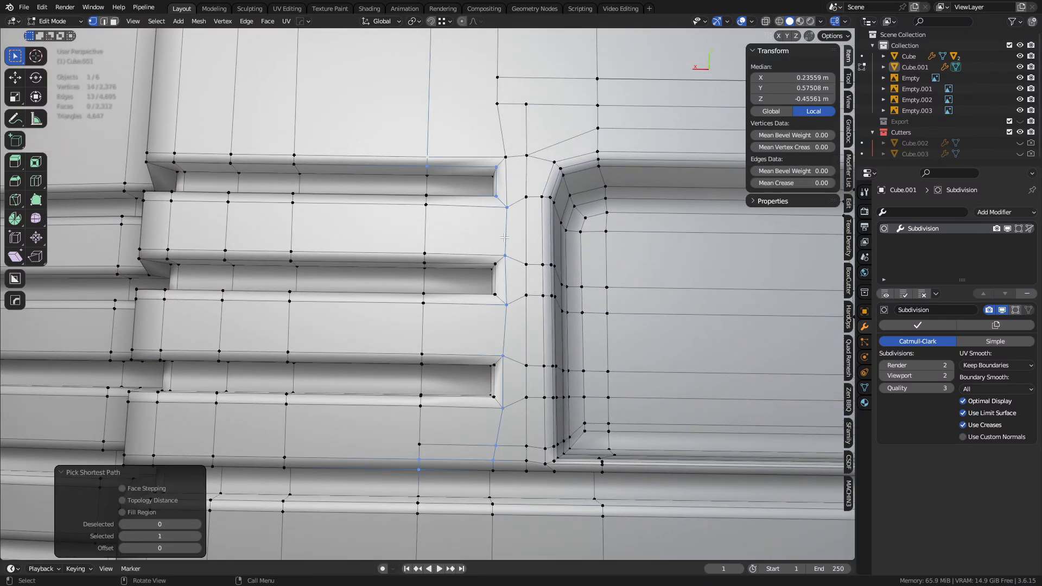
click(420, 470)
ctrl+click(421, 349)
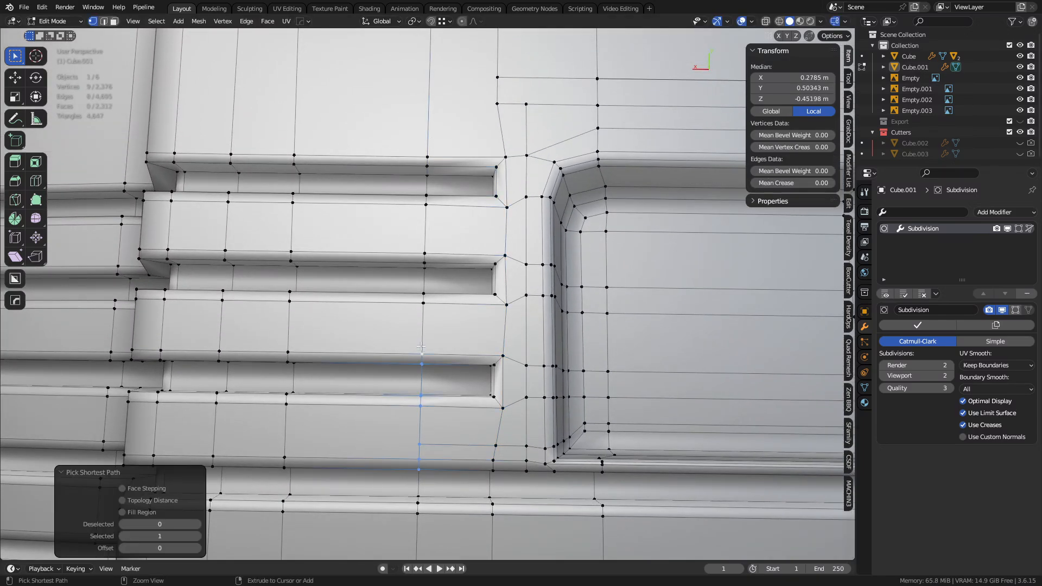
key(g)
key(g)
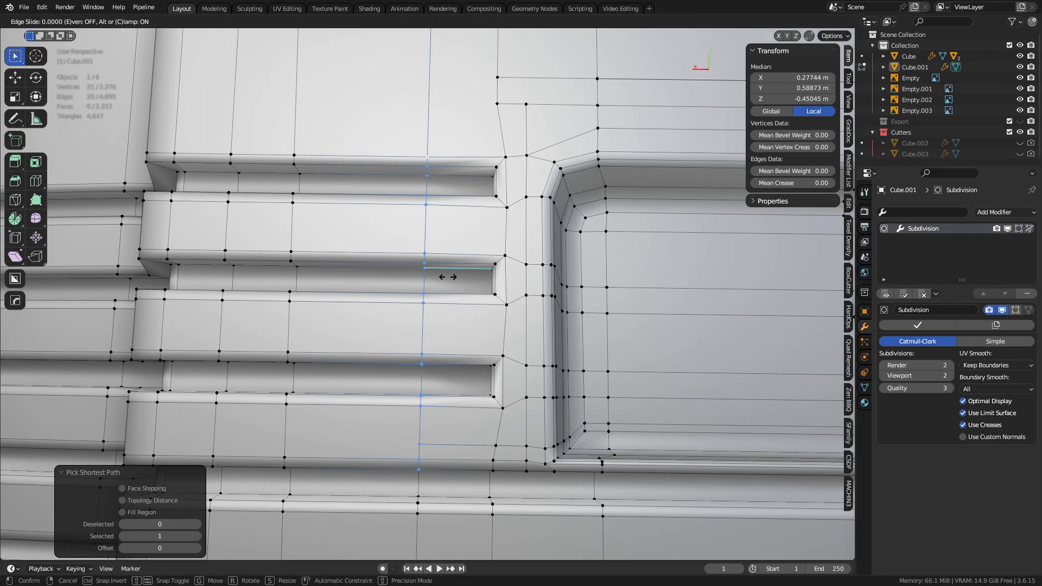
click(504, 319)
shift+middle_drag(483, 478, 578, 404)
key(ctrl+Tab)
click(485, 343)
key(alt+a)
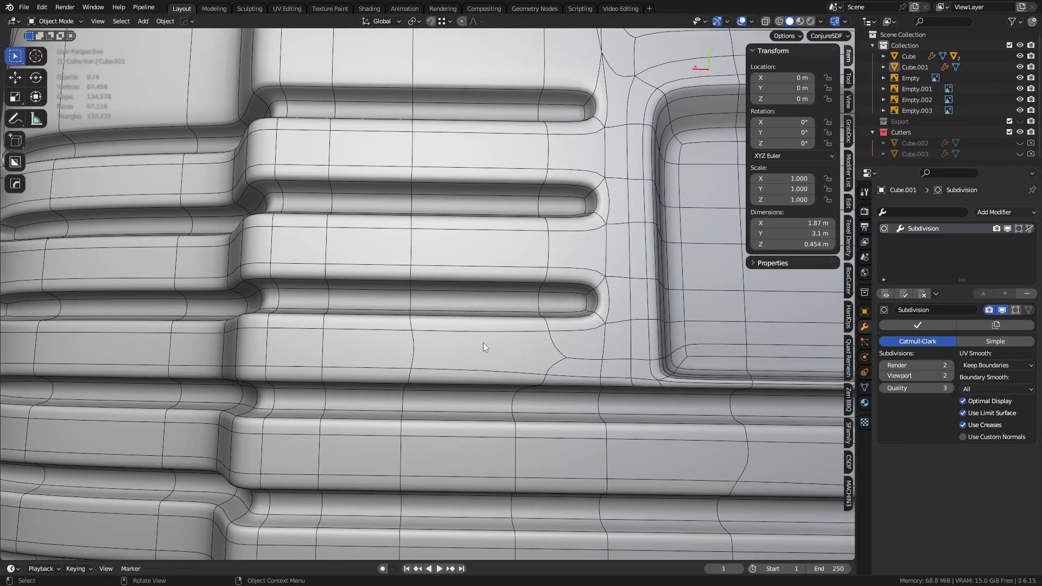
- Slide the next edge line across the three short grooves toward the recess to even out the spacing, and inspect the smoothed shell
key(ctrl+Tab)
click(514, 339)
click(406, 393)
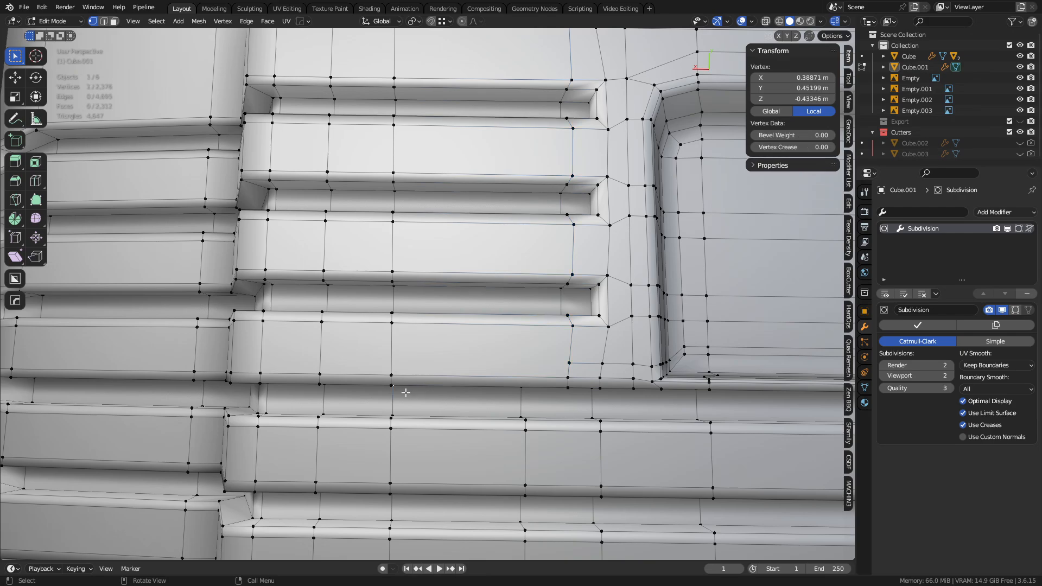
ctrl+click(410, 76)
key(g)
key(g)
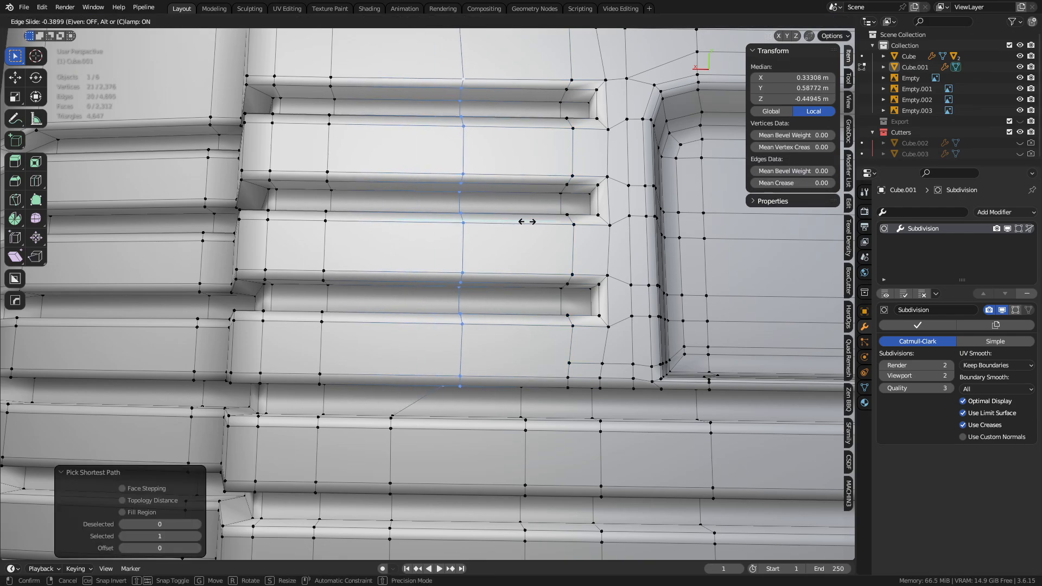
click(516, 214)
key(ctrl+Tab)
click(463, 225)
key(alt+a)
scroll(539, 273, down, 9)
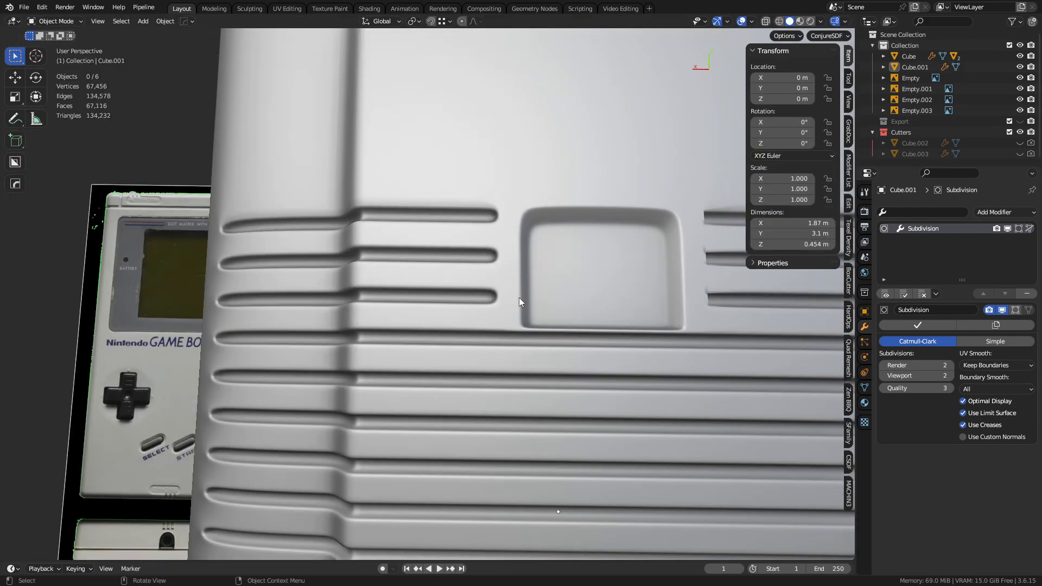
scroll(519, 297, up, 7)
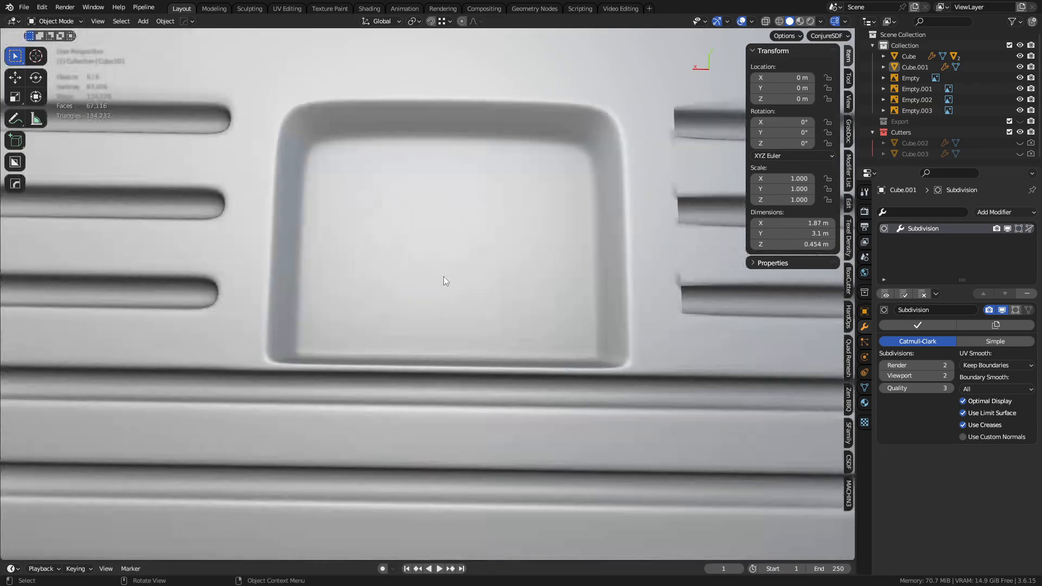
- Slide the edge line across the recess floor by a factor of 0.261 to match the dark band's edge in the reference image
key(ctrl+Tab)
key(alt+z)
alt+middle_drag(574, 337, 499, 353)
key(alt+z)
key(alt+z)
key(ctrl+Tab)
key(3)
click(465, 396)
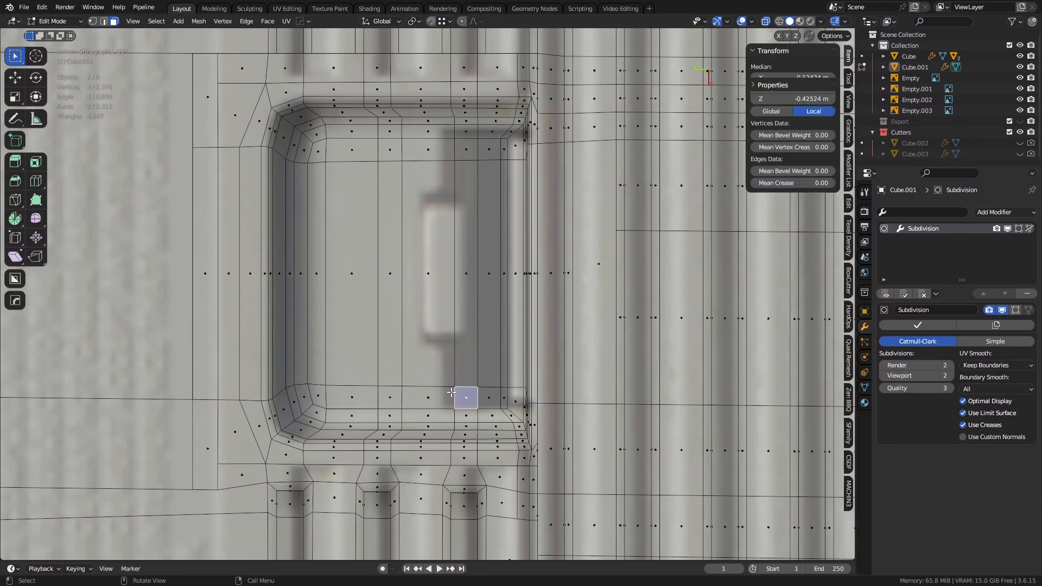
key(2)
click(454, 415)
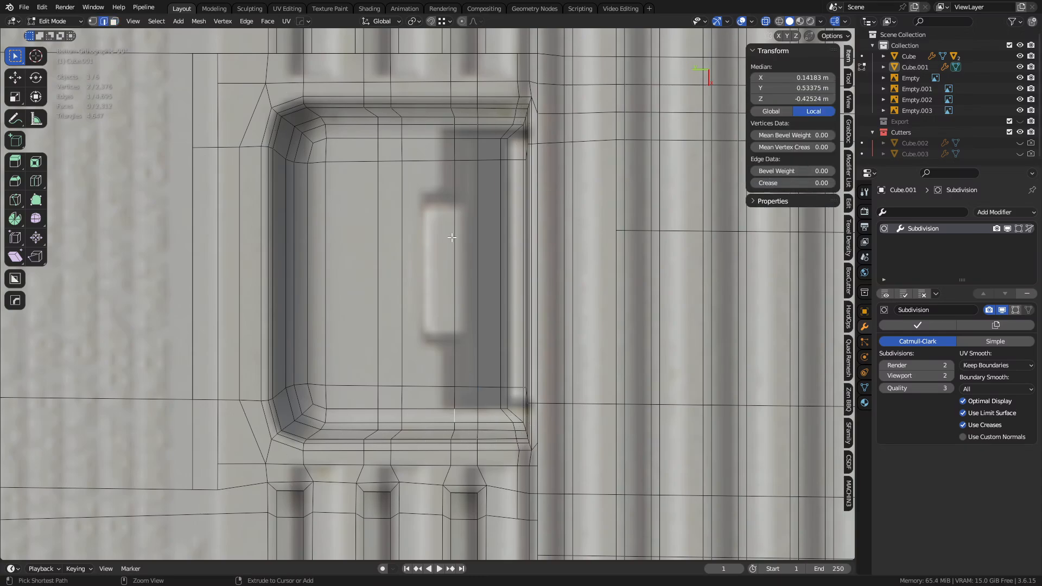
alt+click(449, 134)
key(g)
key(g)
click(483, 265)
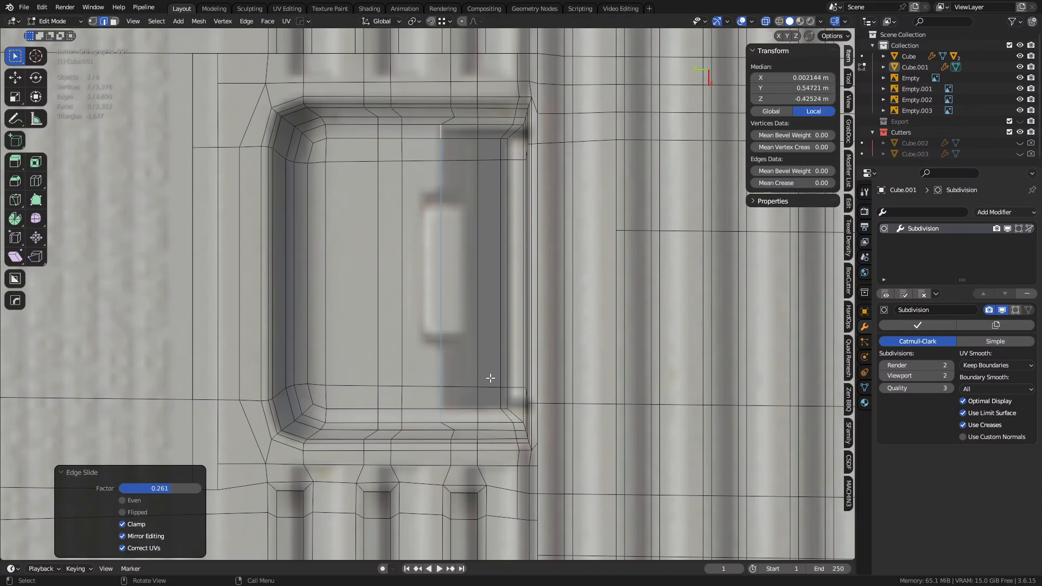
- Move the floor edge line nearest the straight end wall along Y toward that wall
key(3)
click(488, 398)
click(460, 398)
click(506, 396)
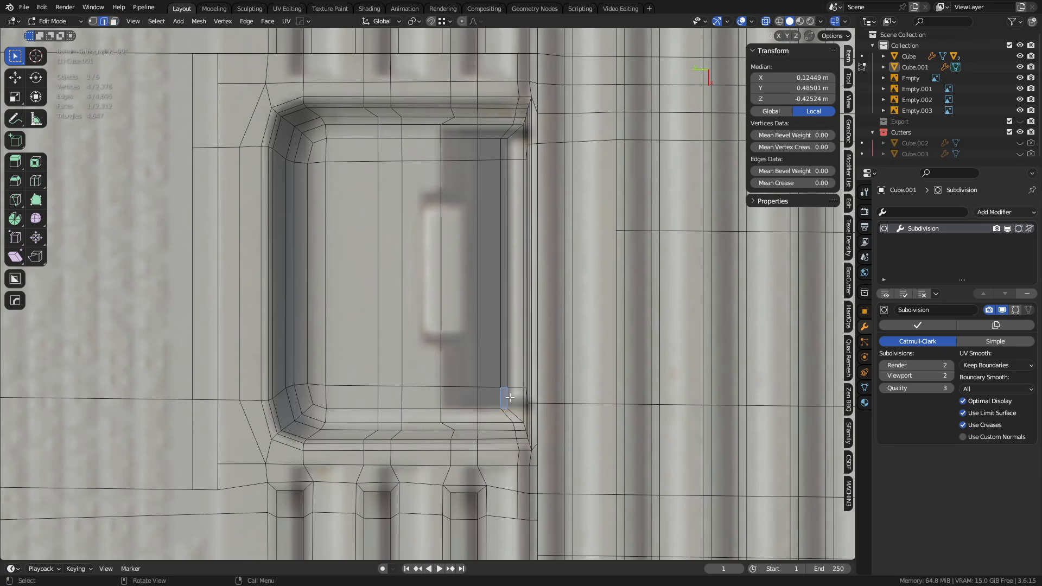
click(506, 398)
middle_drag(509, 398, 520, 353)
ctrl+click(517, 157)
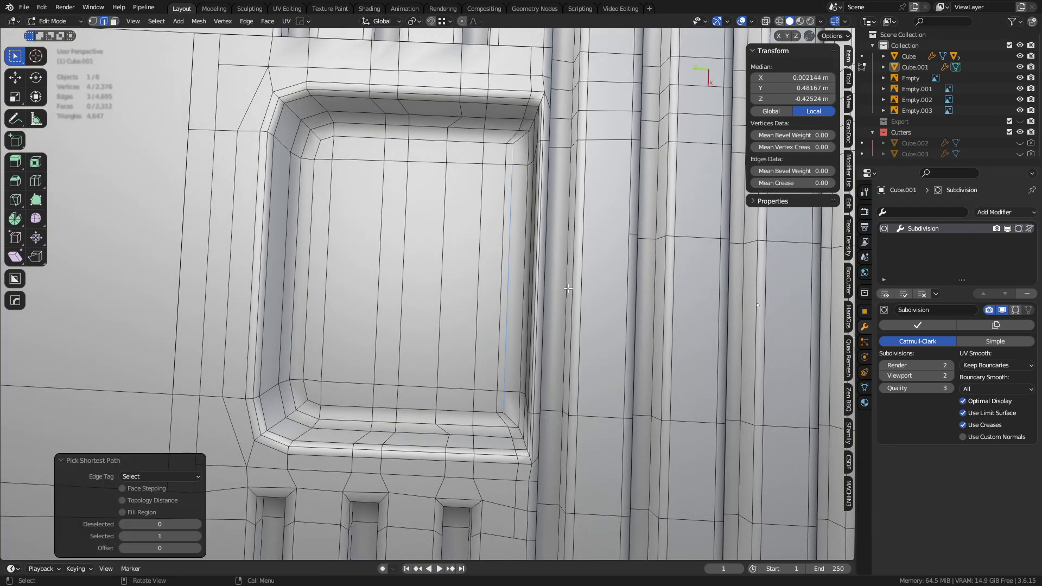
key(g)
key(y)
click(564, 284)
- Select the floor faces between the two adjusted edge lines and compare their outline with the reference image's dark band
key(3)
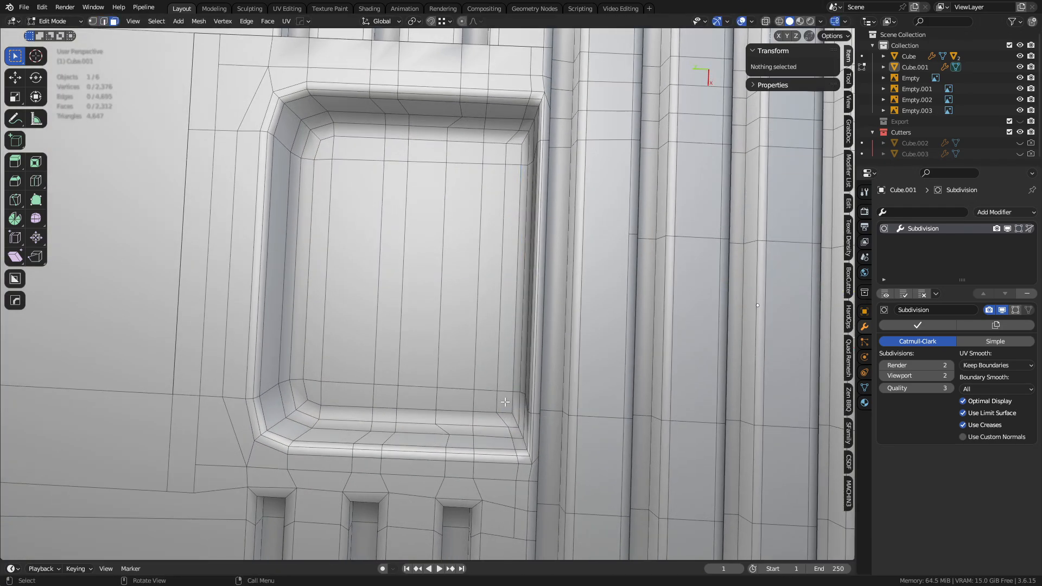
click(503, 400)
ctrl+shift+click(465, 153)
key(alt+z)
alt+middle_drag(553, 314, 582, 367)
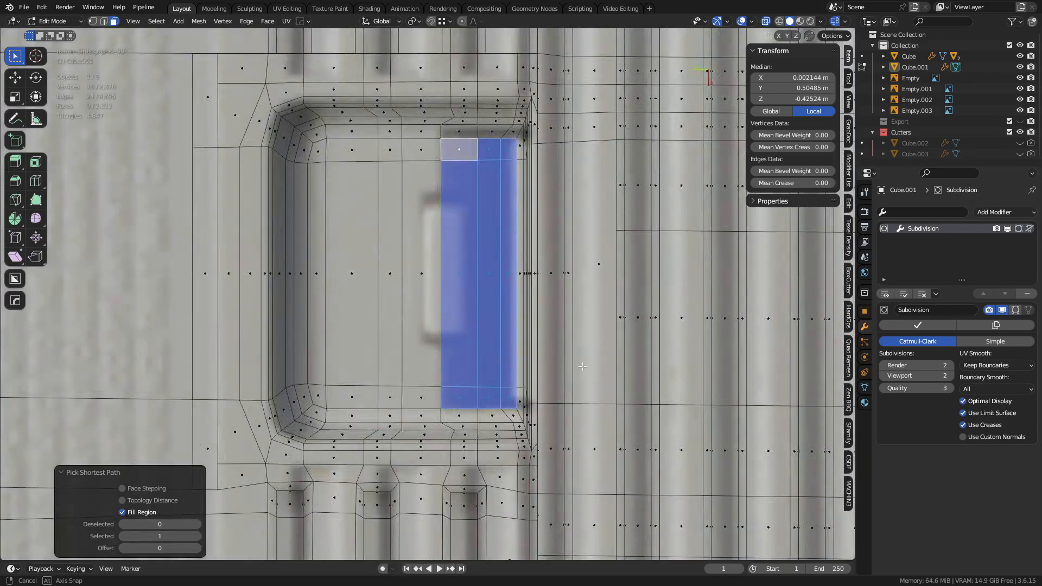
middle_drag(552, 398, 580, 336)
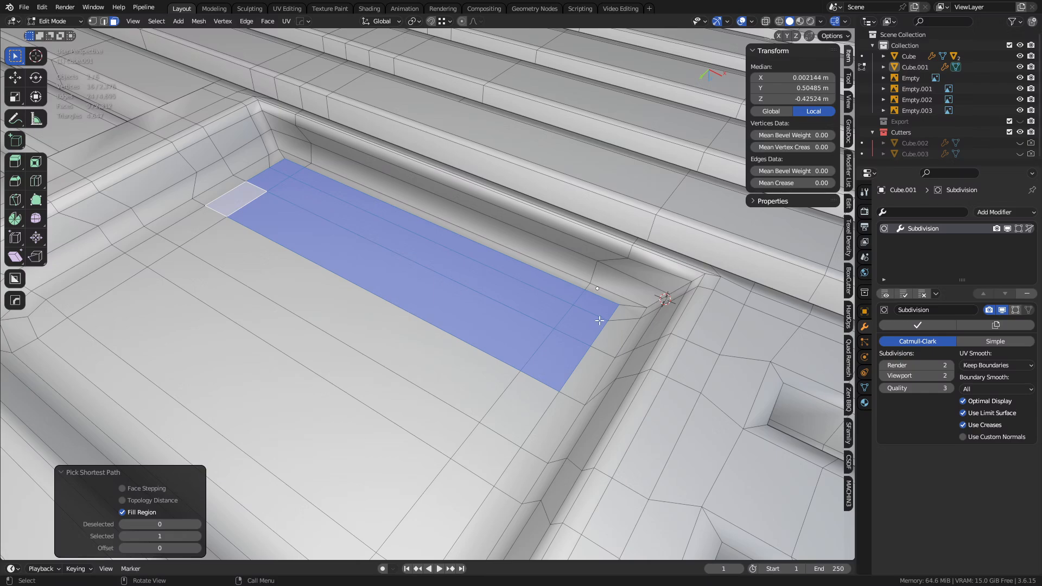
- Try to dissolve the floor edge line beside the straight end wall, and undo it
key(2)
click(599, 317)
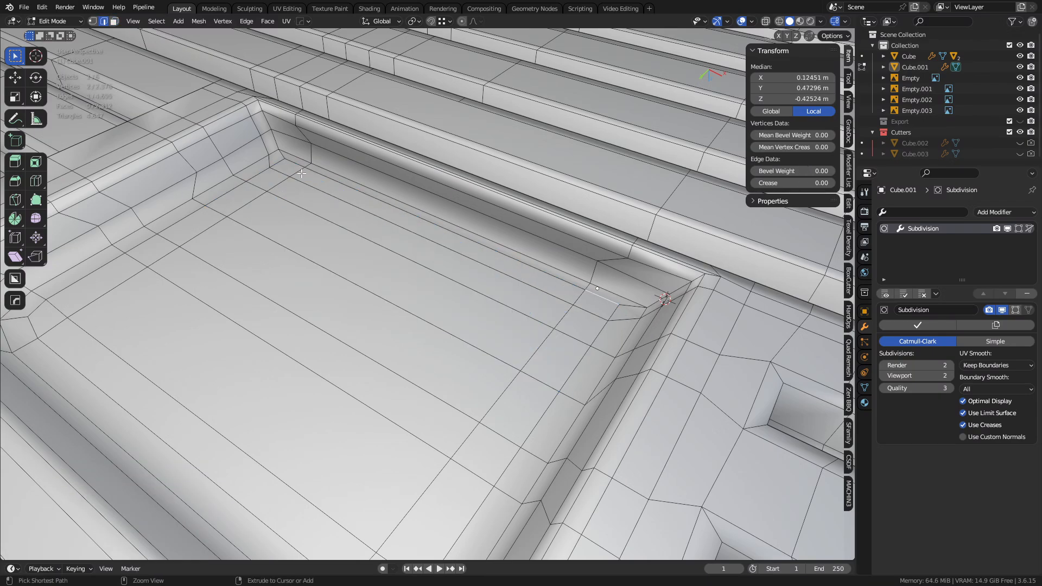
key(ctrl+x)
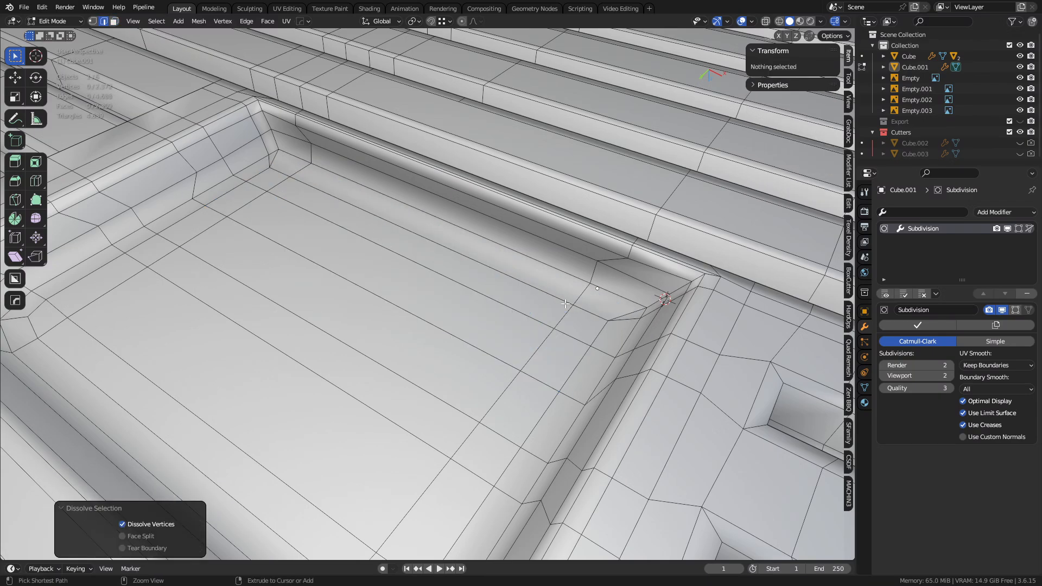
key(ctrl+z)
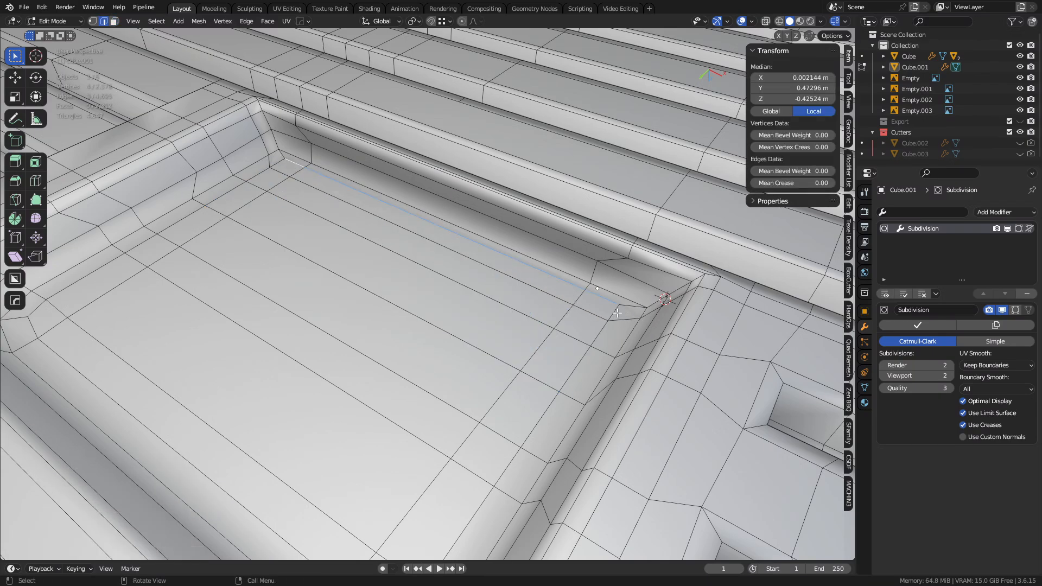
- Knife-cut a straight edge line across the recess floor, just on the end-wall side of the moved edge line
key(k)
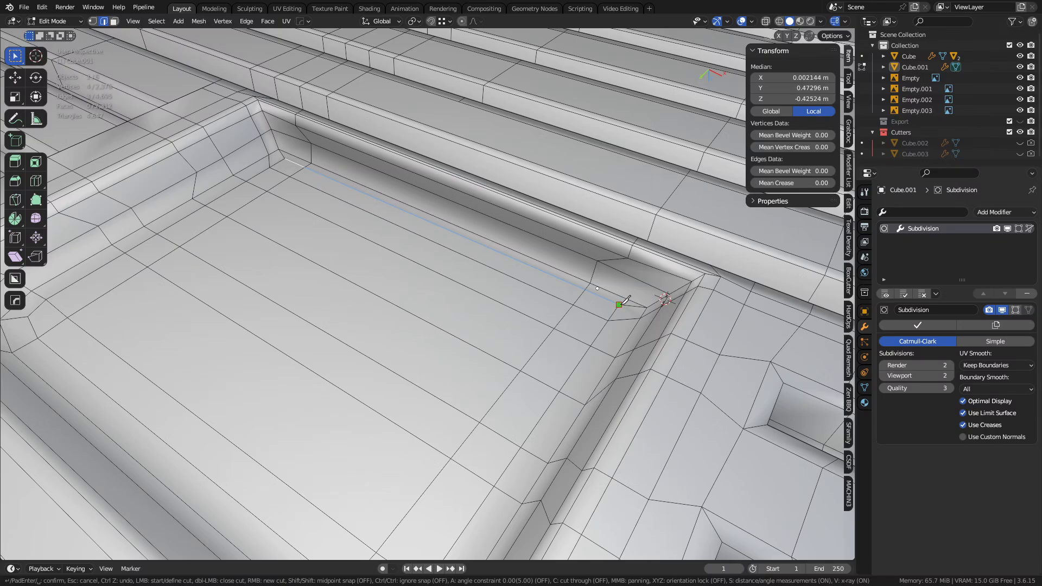
click(625, 297)
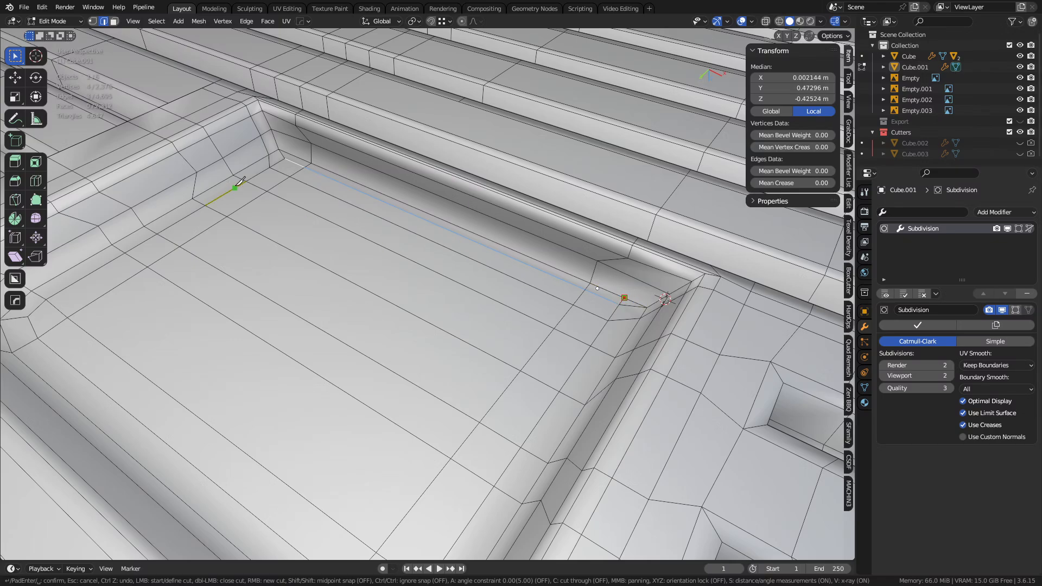
click(293, 153)
key(Return)
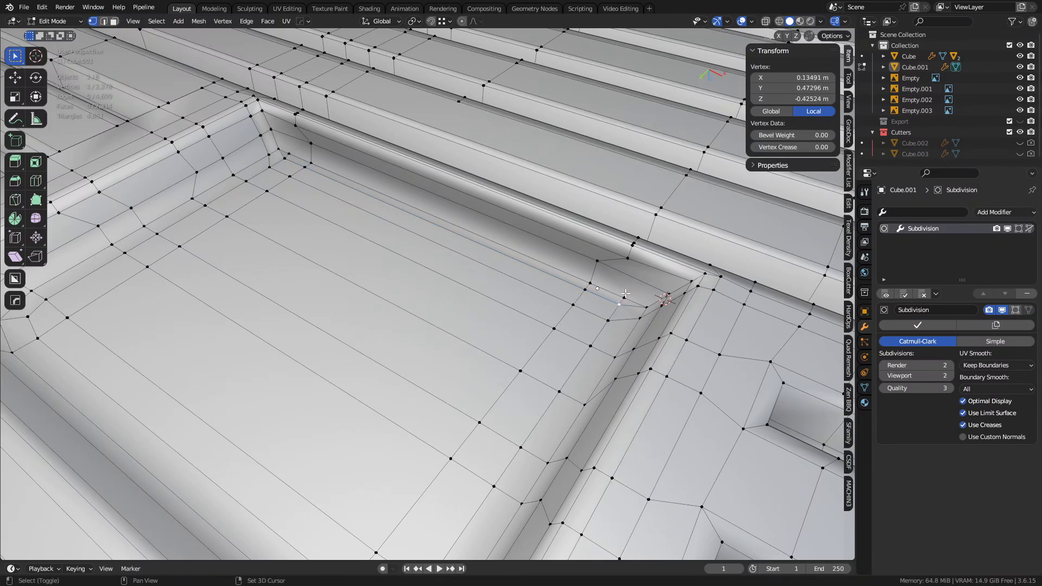
- Merge the moved edge line's vertices onto the neighbouring vertices of the new cut at both ends of the recess floor
key(1)
click(582, 287)
ctrl+click(590, 281)
key(1)
click(305, 168)
shift+click(311, 163)
key(1)
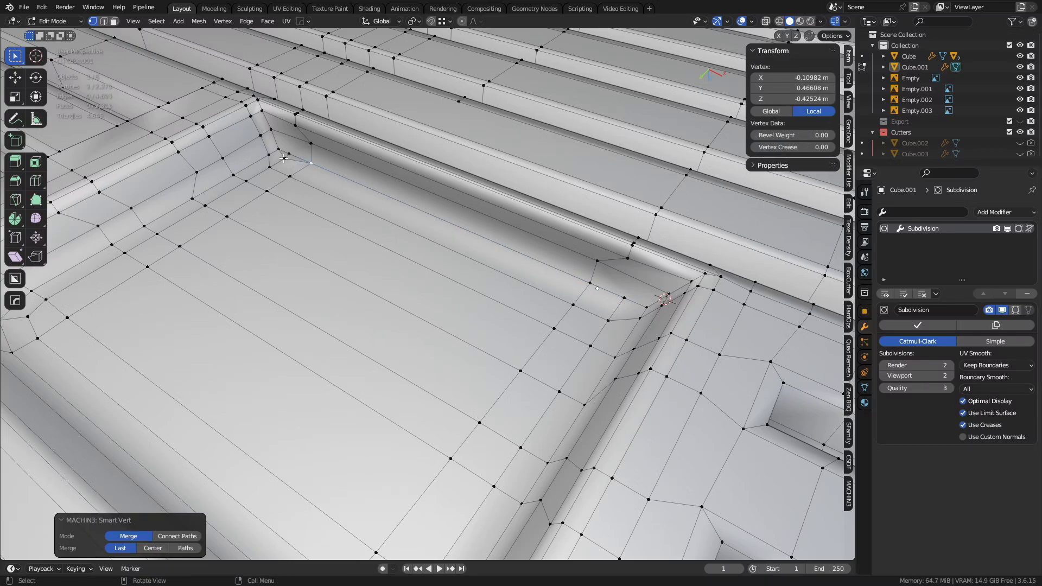
click(285, 158)
shift+click(289, 154)
key(1)
- Extrude the recess floor faces covering the reference's dark band inward by 0.01725 m to form a pocket
key(3)
click(293, 166)
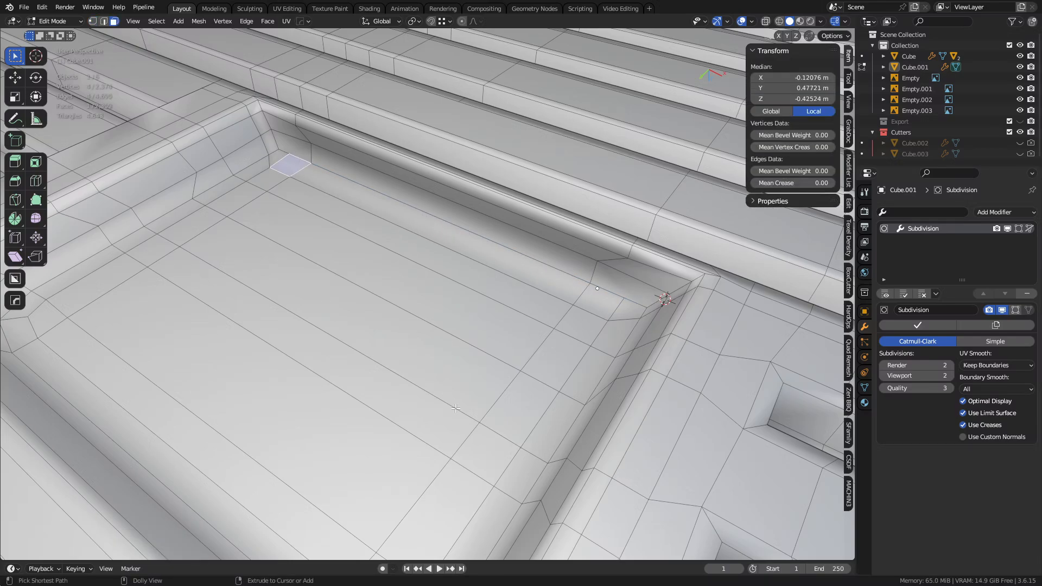
ctrl+shift+click(477, 442)
alt+middle_drag(478, 442, 387, 394)
key(alt+z)
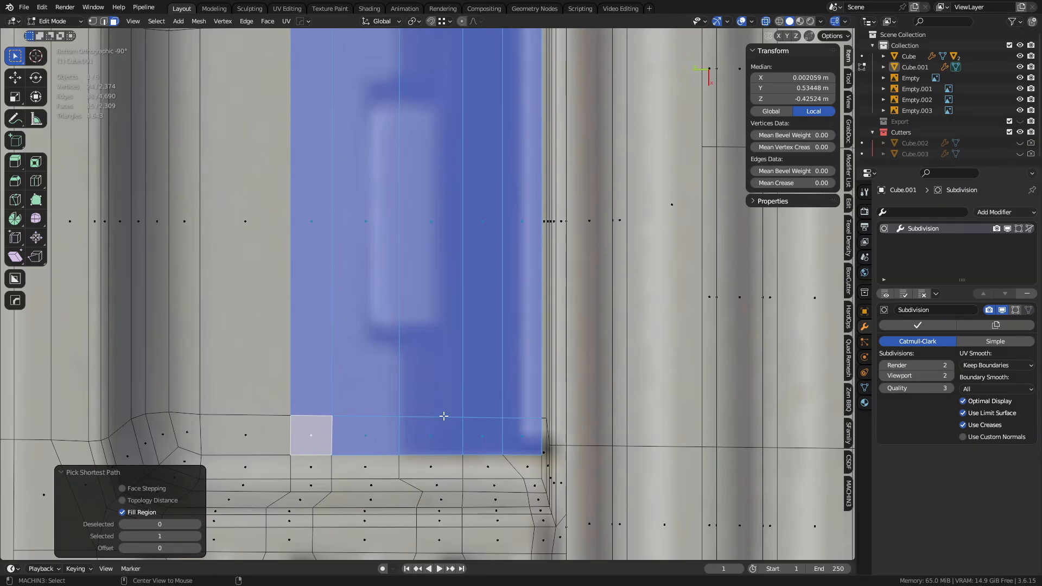
alt+shift+click(321, 419)
alt+shift+click(355, 420)
scroll(428, 424, down, 3)
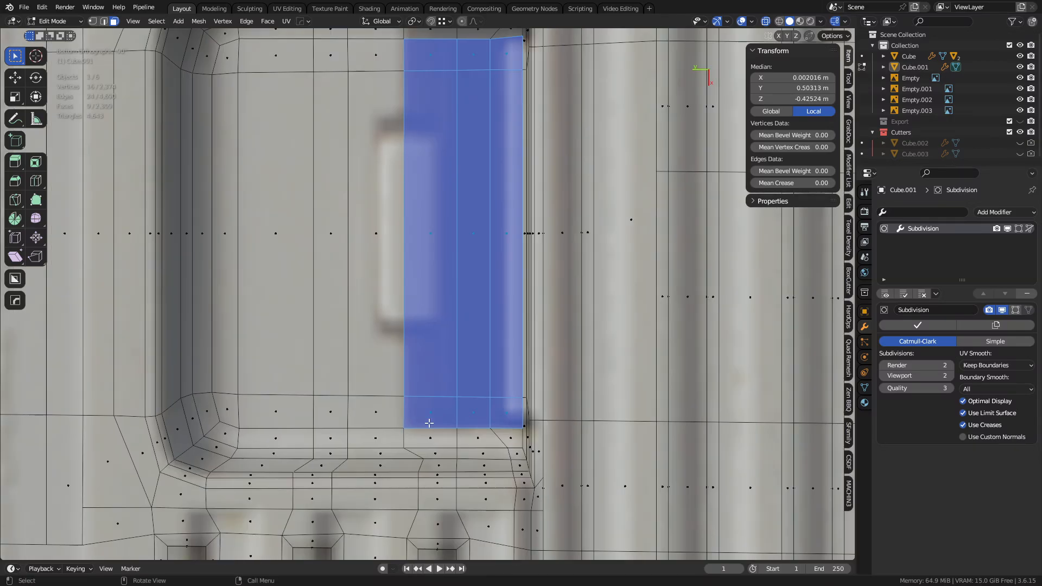
key(alt+z)
middle_drag(389, 420, 570, 375)
scroll(488, 350, up, 3)
key(e)
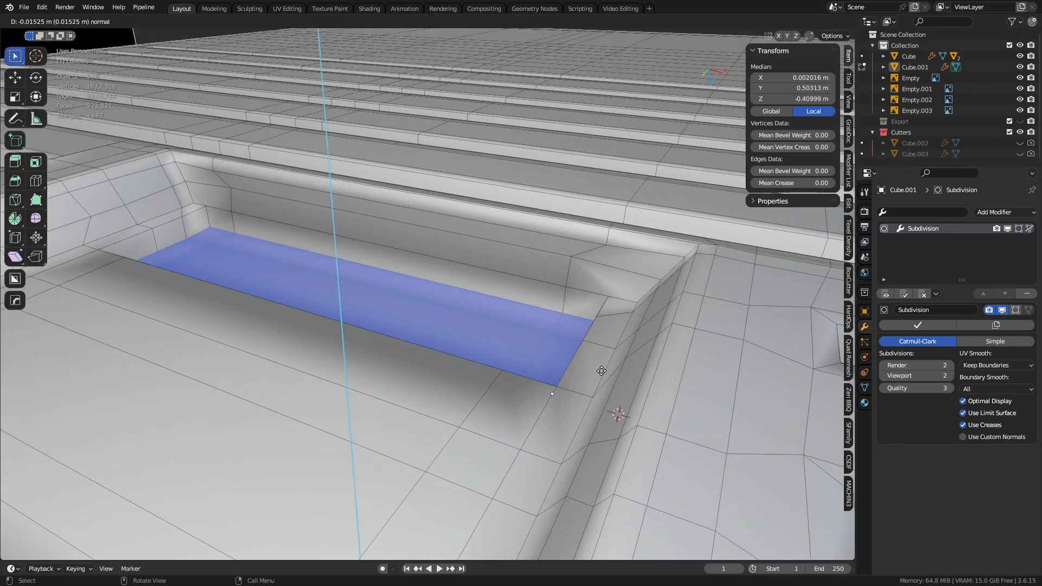
click(591, 369)
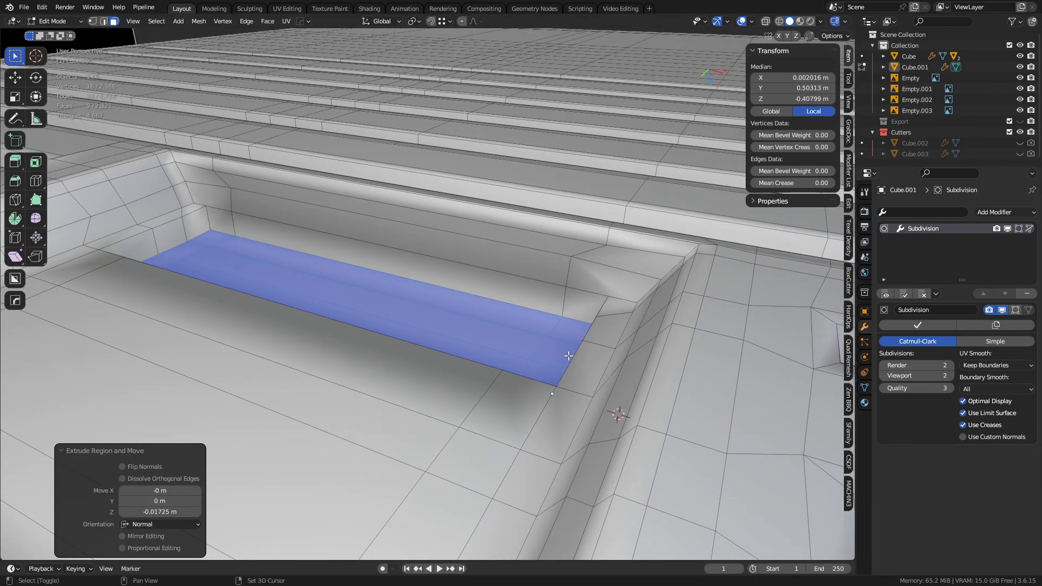
- Bevel the pocket floor's boundary edges about 0.006 m wide and dissolve the extra edge loop on its end-wall side
key(2)
key(ctrl+b)
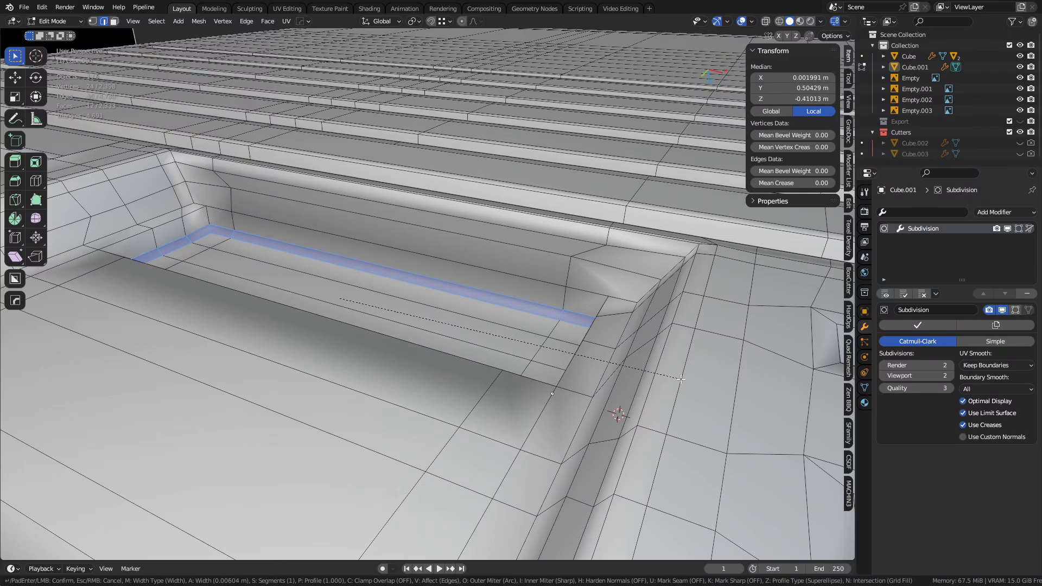
click(681, 379)
alt+click(442, 278)
key(ctrl+x)
middle_drag(505, 293, 402, 427)
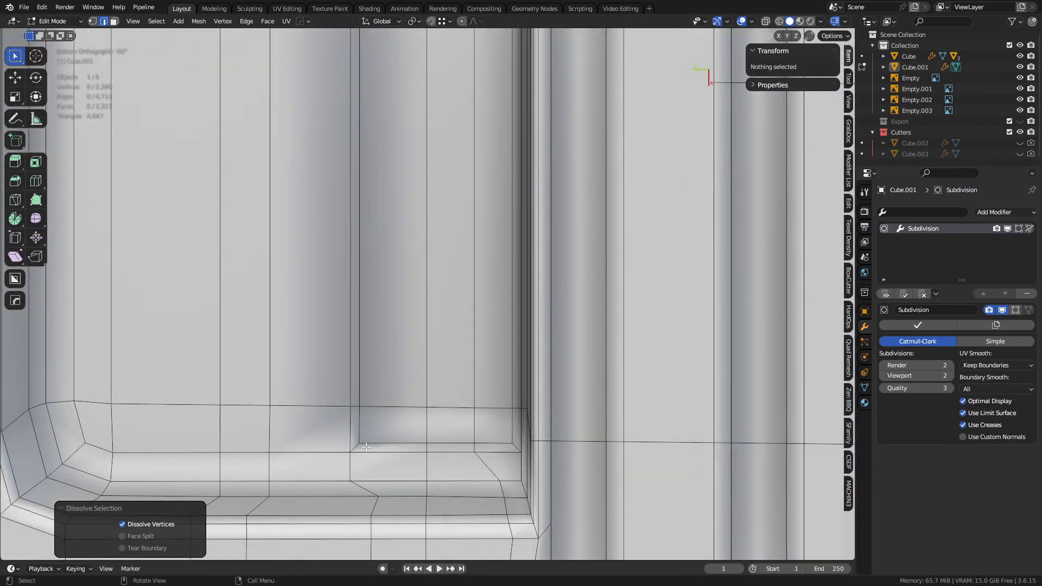
- Inspect the smoothed pocket corner in Object Mode and return to editing the mesh
shift+middle_drag(481, 375, 481, 447)
key(ctrl+Tab)
click(419, 388)
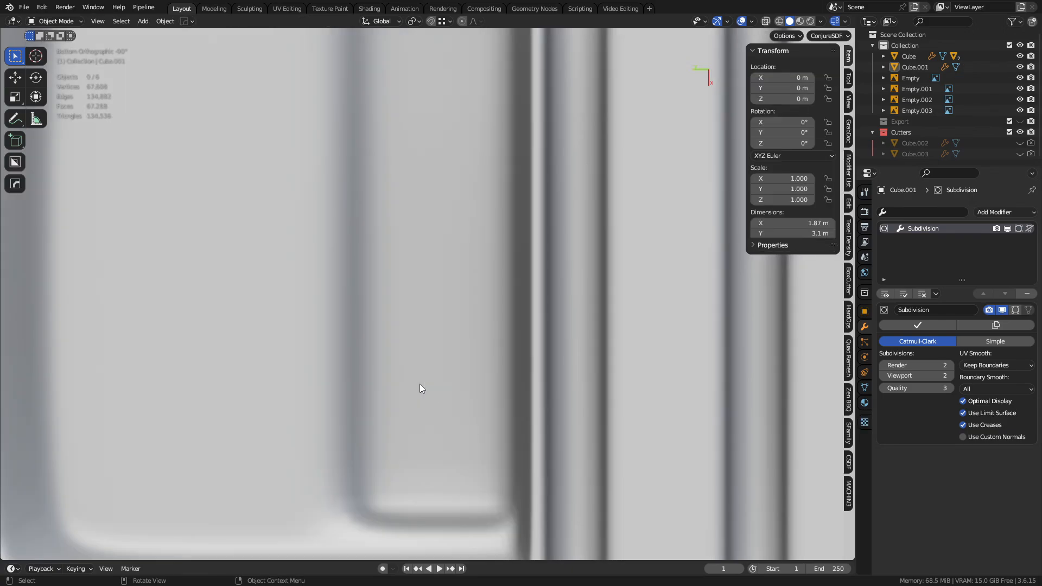
key(shift+w)
key(ctrl+Tab)
click(479, 361)
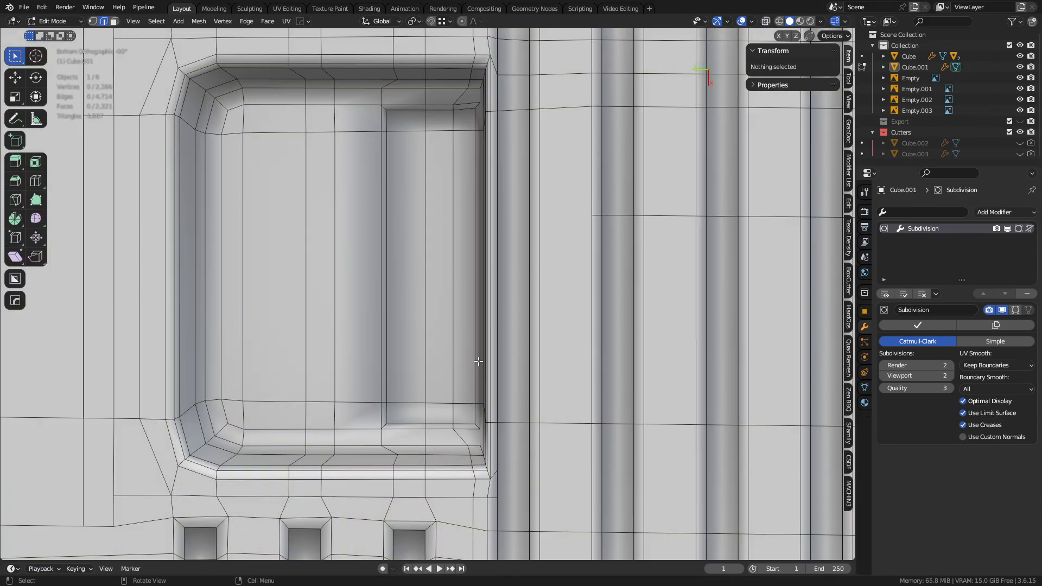
- Align the short edge at the negative-X end of the recess end wall's lower long face with the adjoining wall edge
key(ctrl+Tab)
click(428, 363)
key(ctrl+Tab)
click(512, 362)
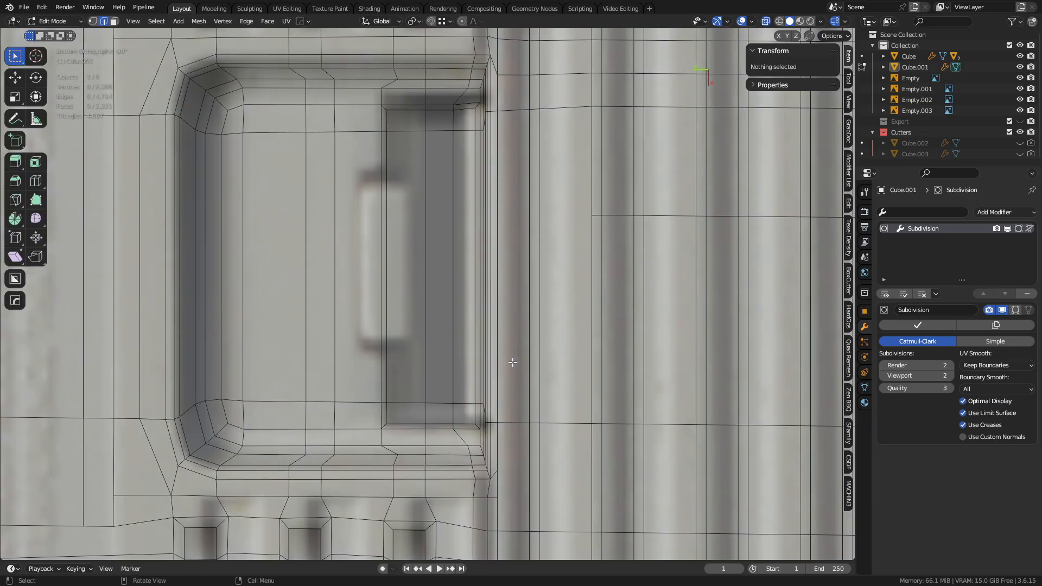
middle_drag(469, 373, 533, 274)
scroll(561, 273, up, 3)
key(3)
click(596, 267)
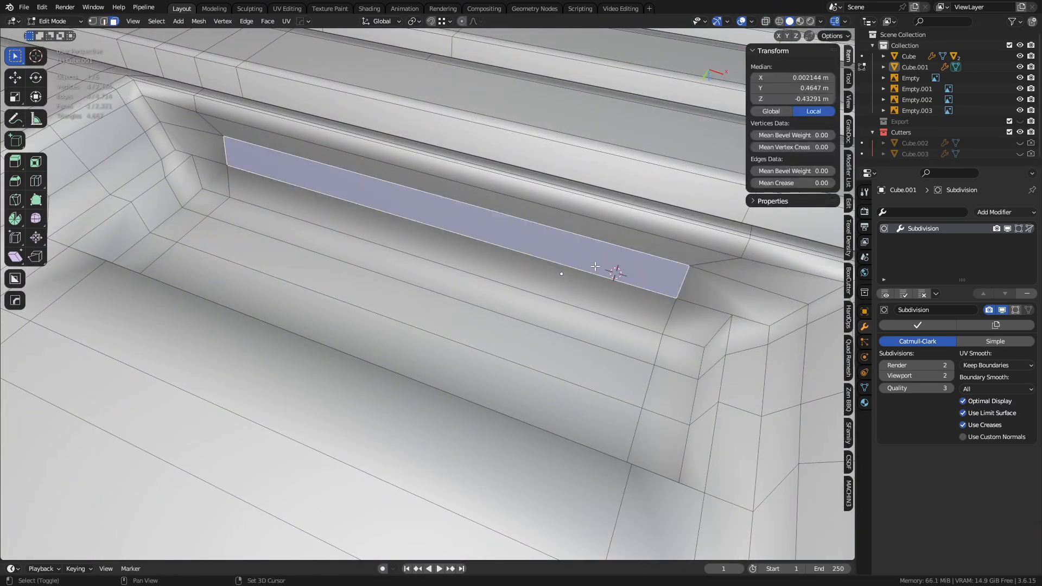
middle_drag(483, 220, 516, 239)
key(2)
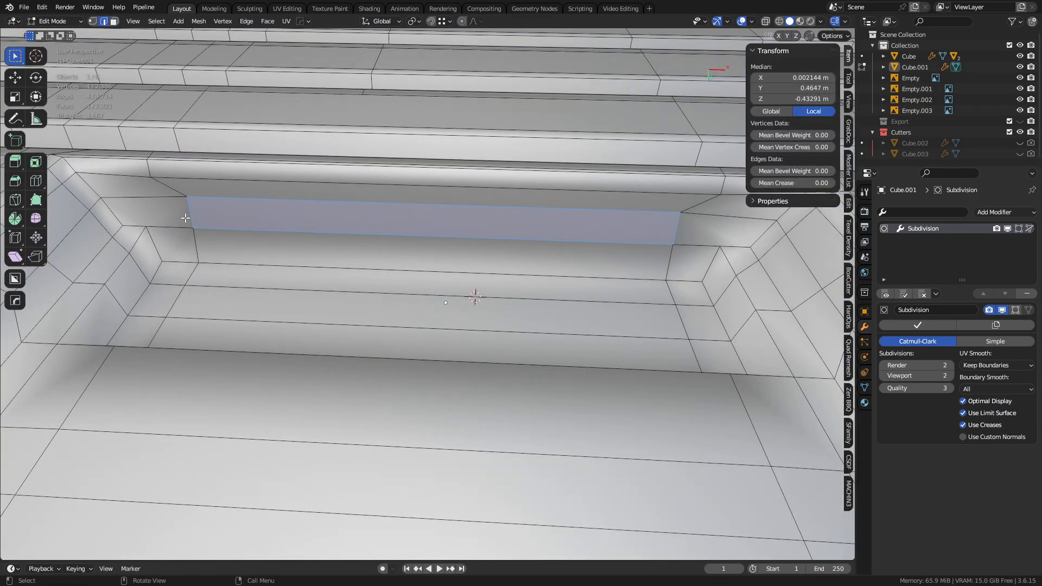
click(188, 216)
shift+click(176, 190)
key(alt+a)
click(393, 276)
- Align the matching short edge at the positive-X end of the end wall with its adjoining wall edge
click(673, 234)
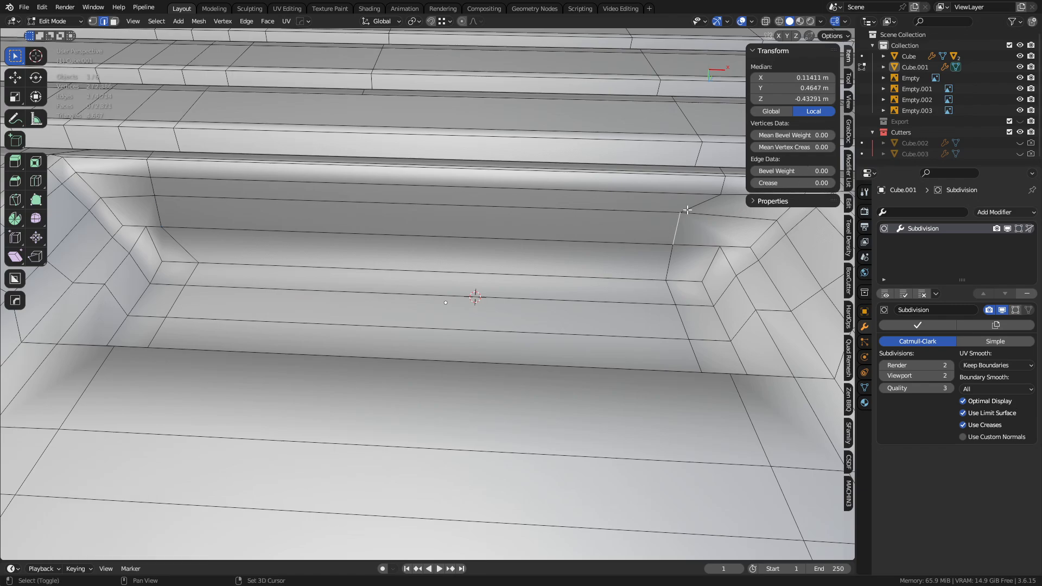
shift+click(700, 203)
key(alt+a)
click(744, 208)
- Extrude the three stacked long faces of the recess end wall along Y into the recess as a raised block
key(3)
click(376, 223)
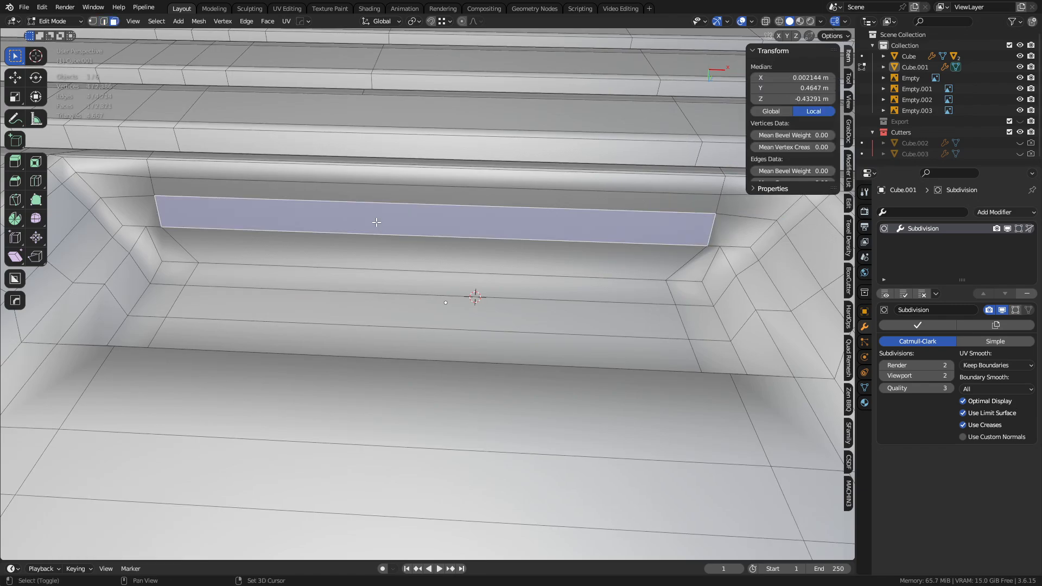
click(185, 171)
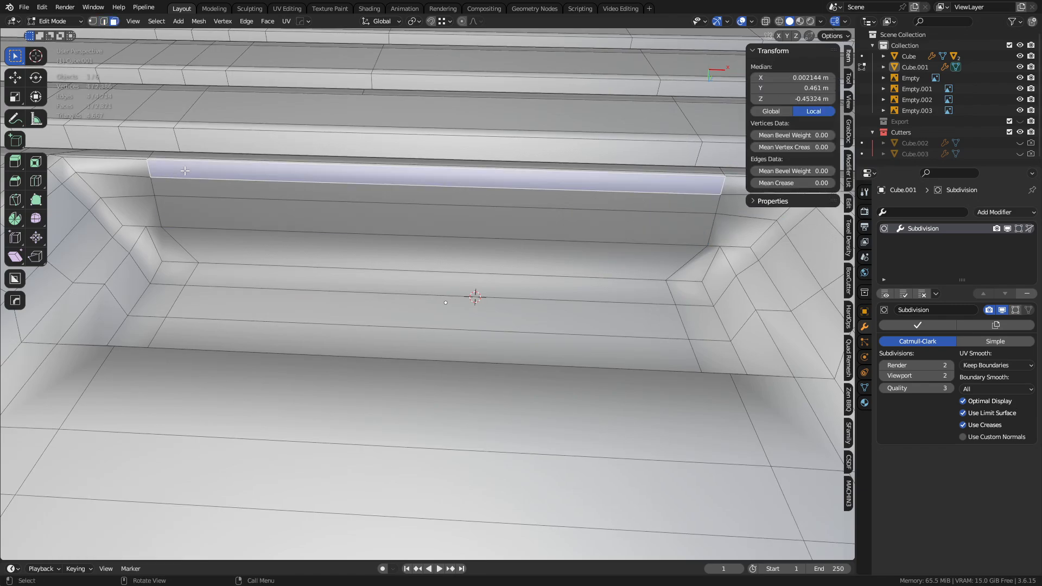
shift+click(193, 191)
shift+click(282, 212)
alt+middle_drag(630, 213, 513, 337)
key(alt+z)
scroll(513, 336, down, 4)
key(e)
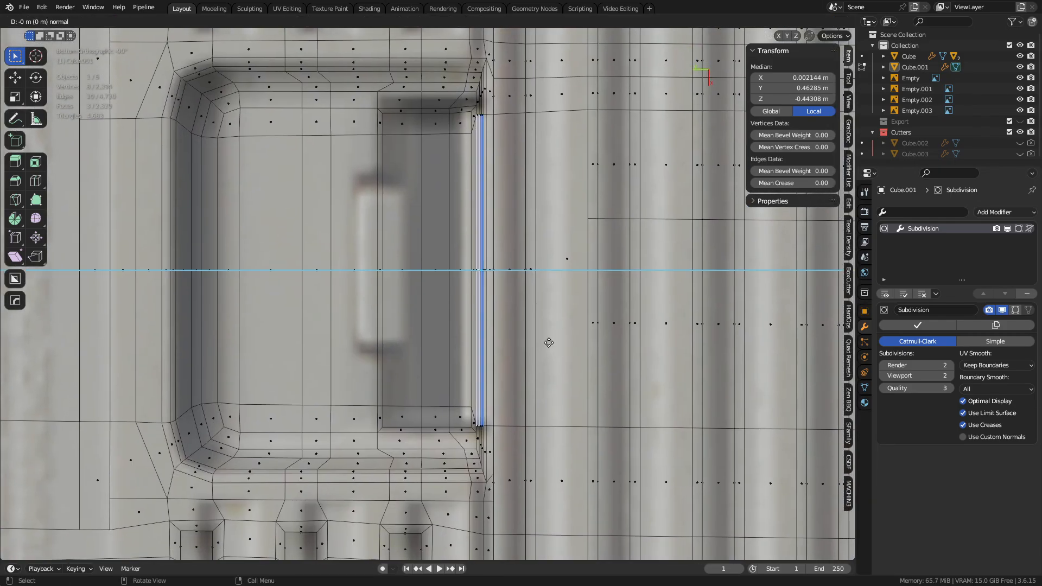
key(y)
click(534, 343)
- Slide the two lengthwise edges on the block's front face towards its long borders, the second by a factor of 0.120
key(alt+z)
middle_drag(534, 343, 486, 340)
scroll(676, 310, up, 4)
key(2)
click(486, 339)
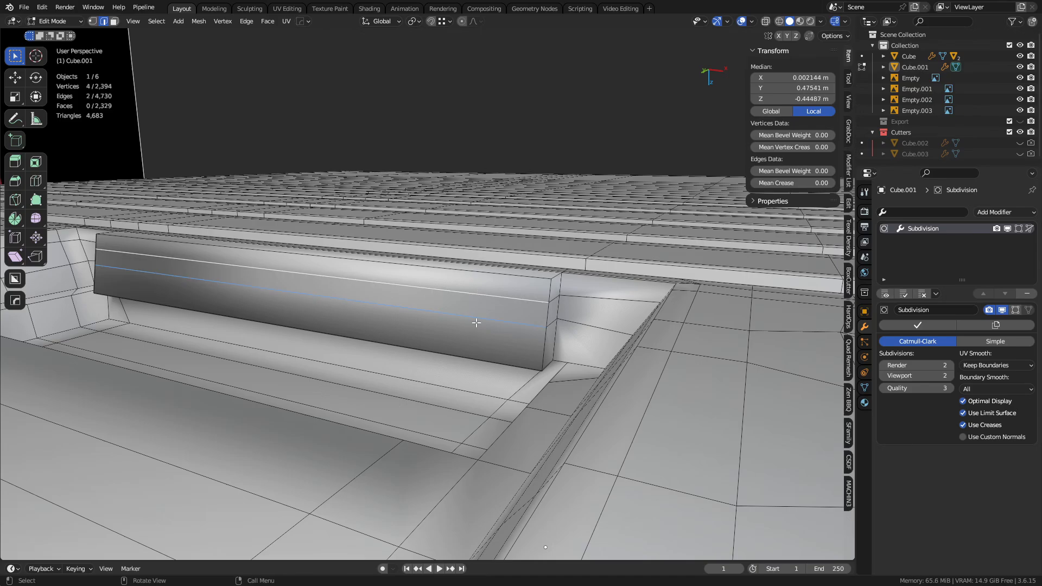
key(g)
key(g)
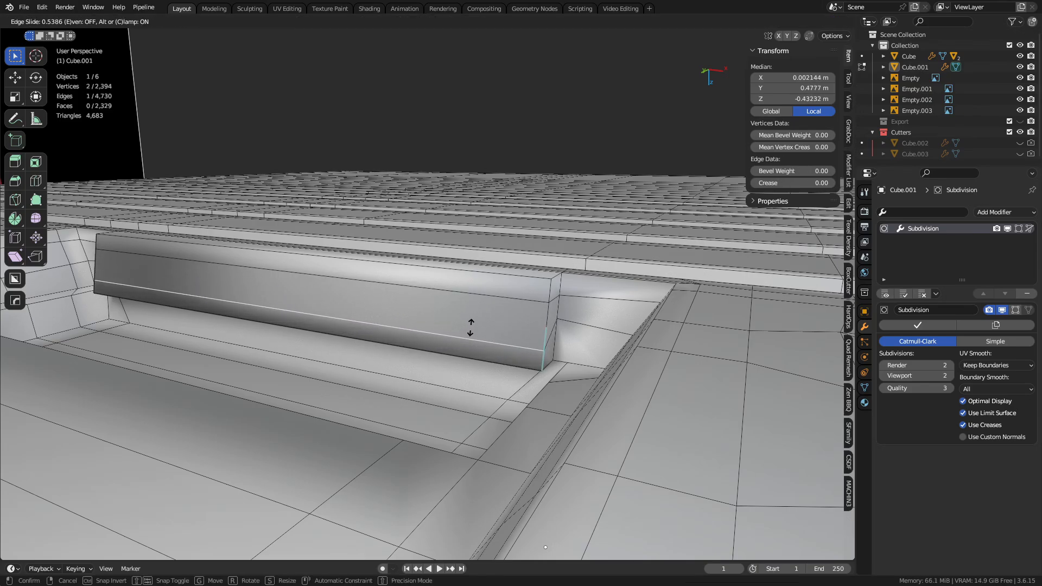
click(478, 331)
key(g)
key(g)
click(510, 296)
- Try to add four evenly spaced loop cuts across the recess and the new block
shift+middle_drag(465, 305, 476, 332)
scroll(485, 422, up, 3)
ctrl+middle_drag(475, 332, 472, 435)
middle_drag(472, 380, 445, 429)
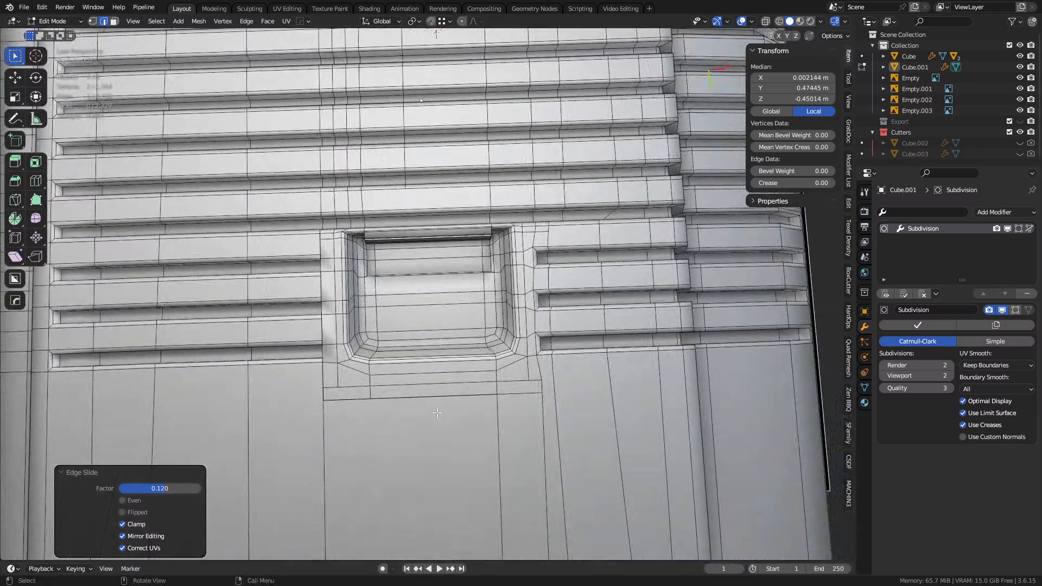
scroll(433, 391, up, 2)
key(ctrl+r)
scroll(433, 391, up, 1)
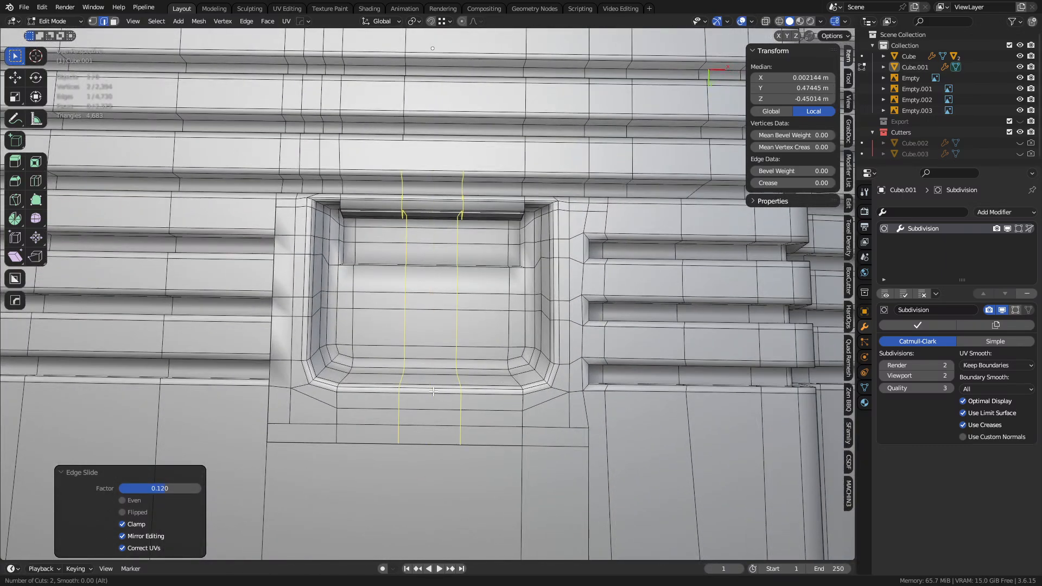
scroll(433, 392, up, 2)
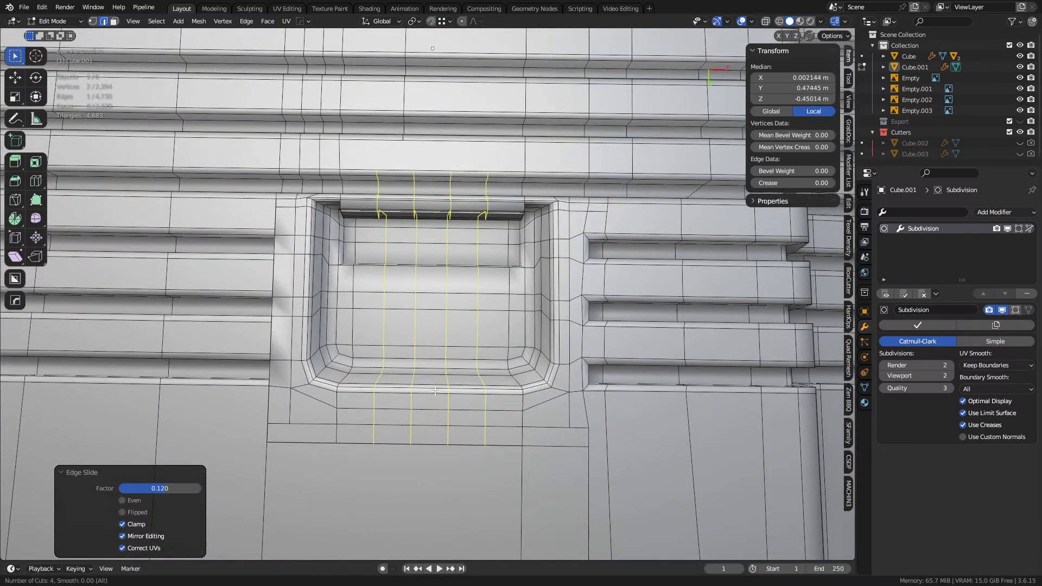
click(434, 392)
right_click(437, 391)
middle_drag(460, 343, 470, 382)
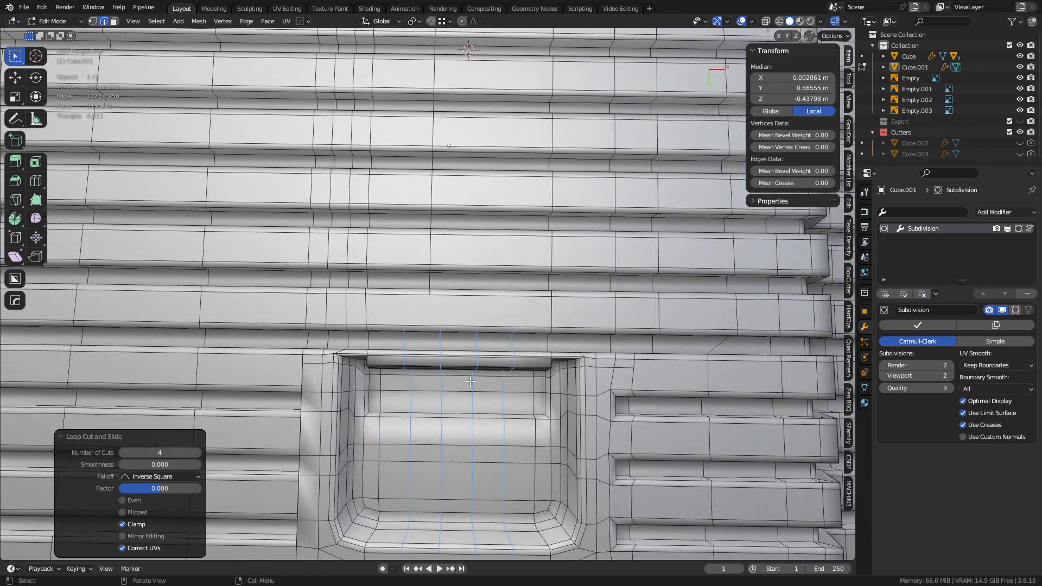
scroll(467, 240, down, 5)
scroll(445, 93, up, 6)
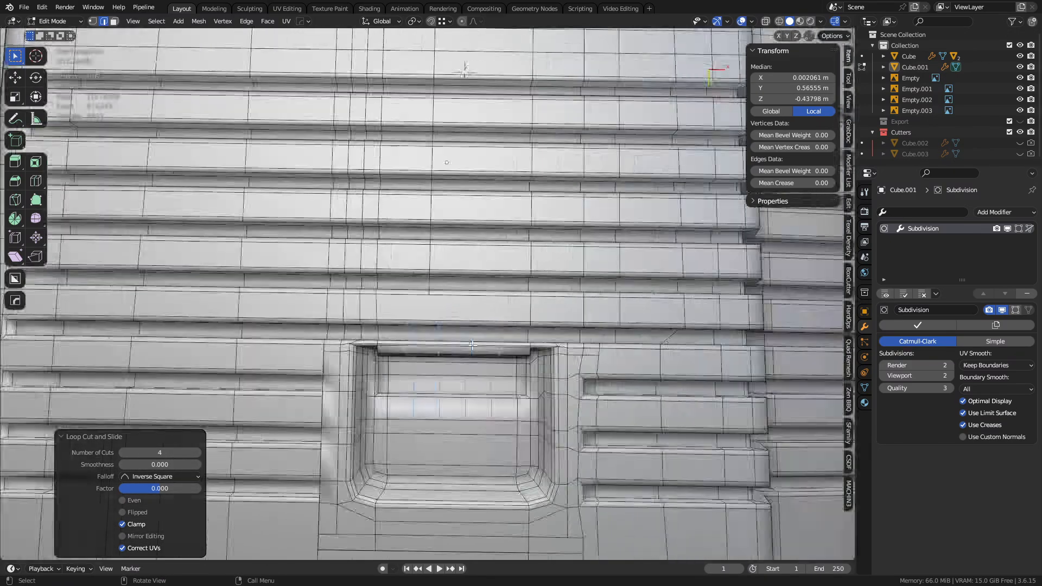
click(472, 373)
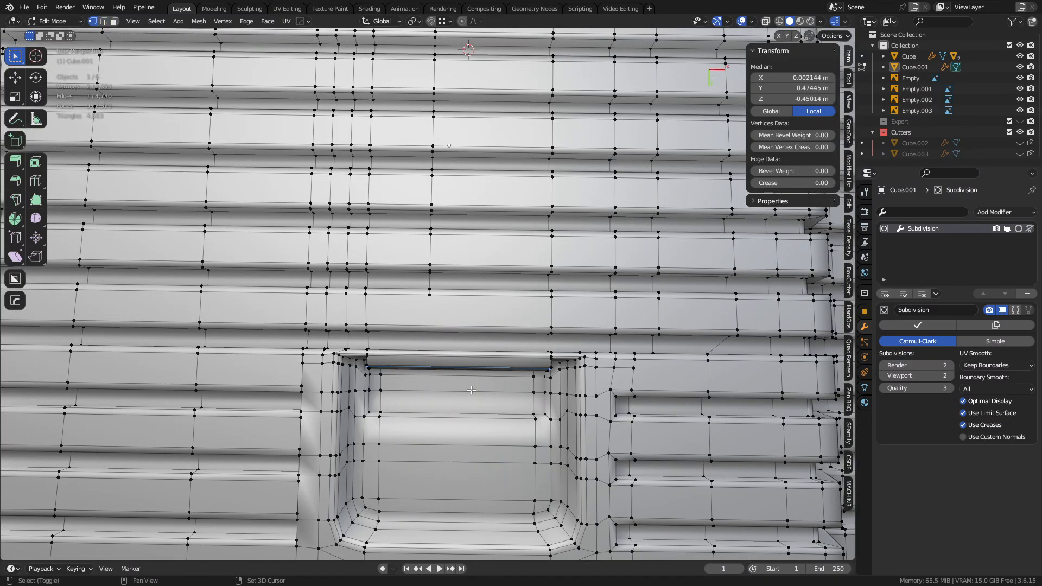
- Examine the central lengthwise edge line above the recess and compare the recess area with the reference in X-ray from below
shift+middle_drag(471, 390, 464, 350)
scroll(427, 248, down, 2)
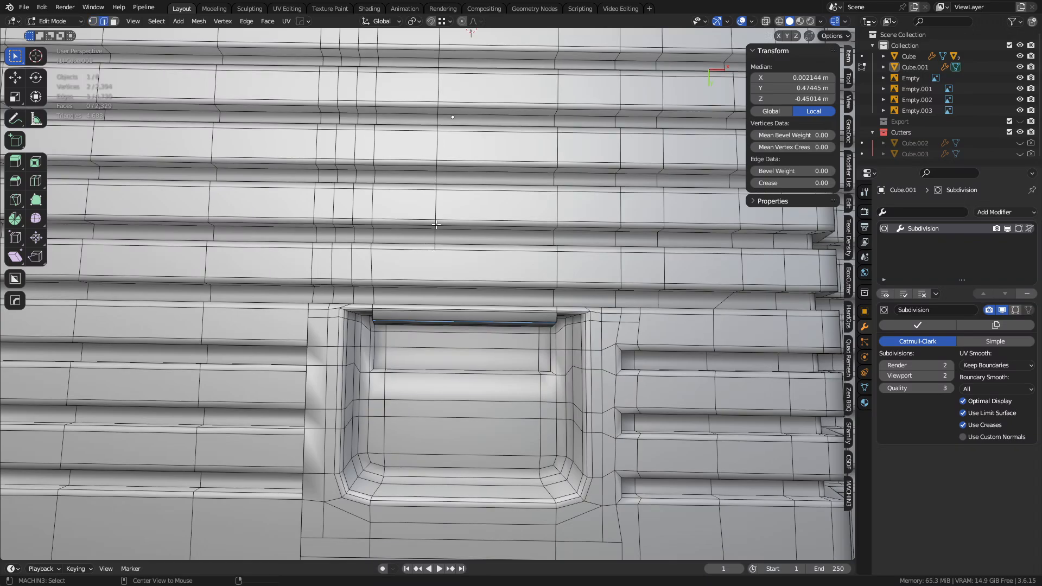
key(a)
scroll(437, 225, down, 4)
alt+click(433, 221)
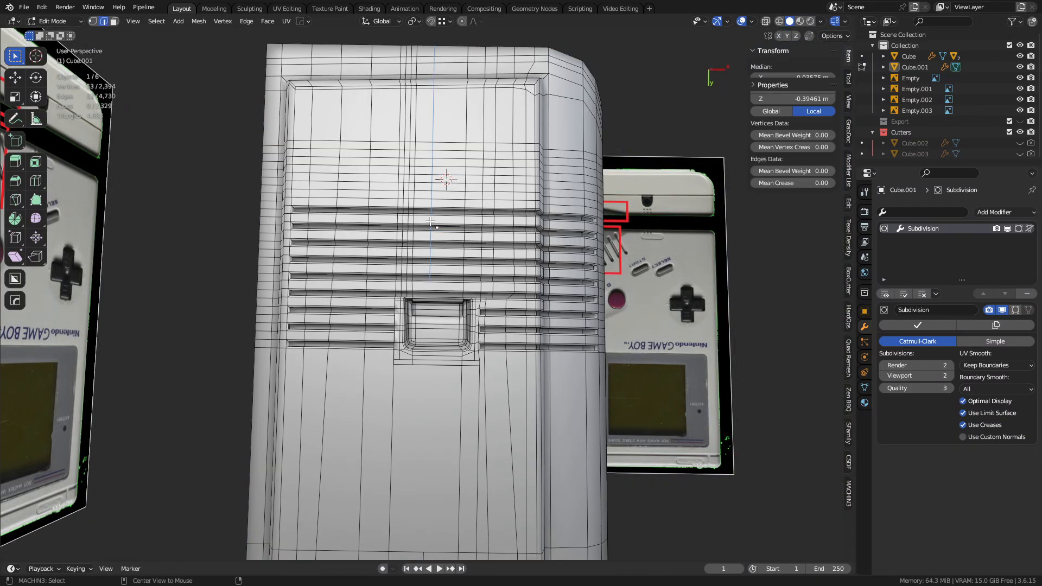
middle_drag(433, 221, 441, 56)
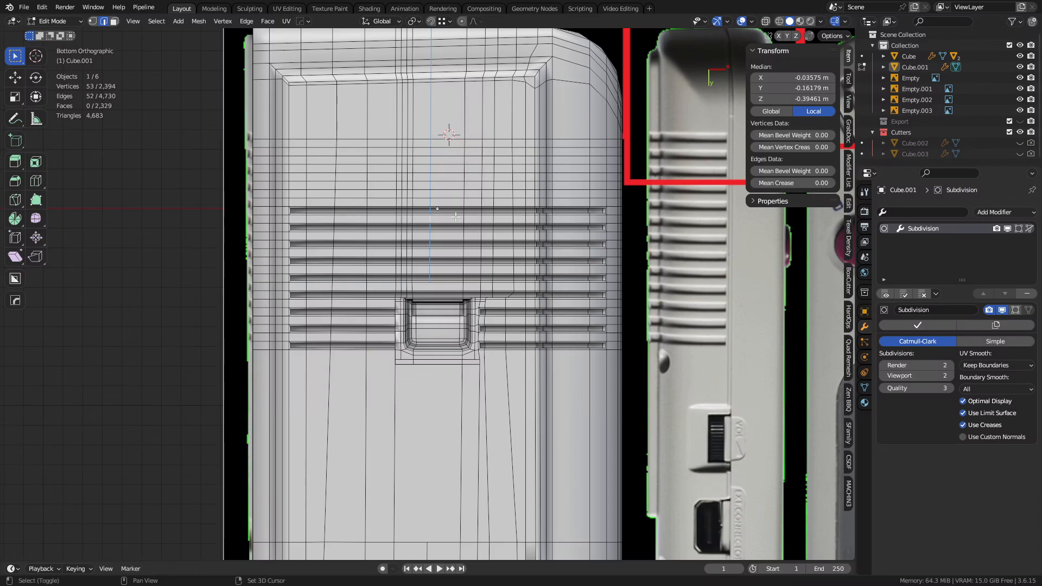
shift+middle_drag(456, 217, 460, 150)
key(alt+z)
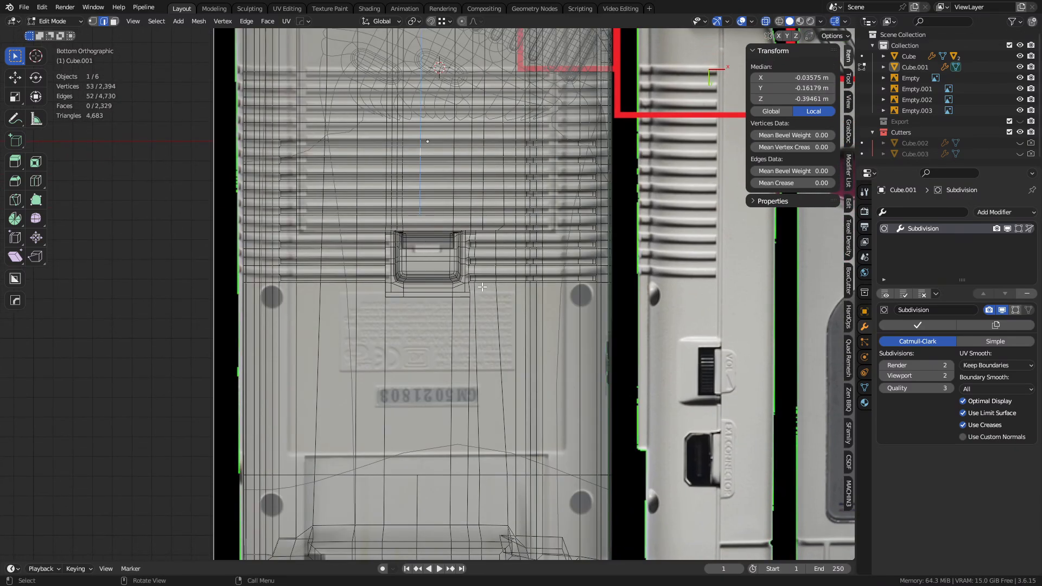
scroll(485, 299, up, 5)
shift+middle_drag(488, 245, 467, 338)
key(alt+z)
scroll(466, 338, down, 5)
- Inspect the smoothed back shell in Object Mode with the wireframe overlay off
key(Tab)
click(428, 344)
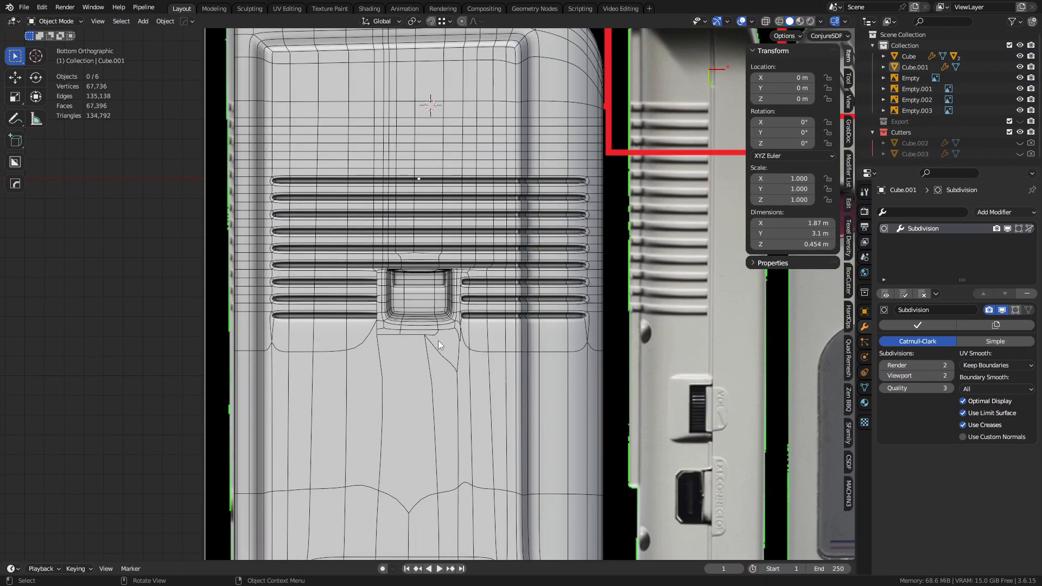
scroll(438, 340, up, 1)
scroll(438, 340, down, 2)
key(shift+w)
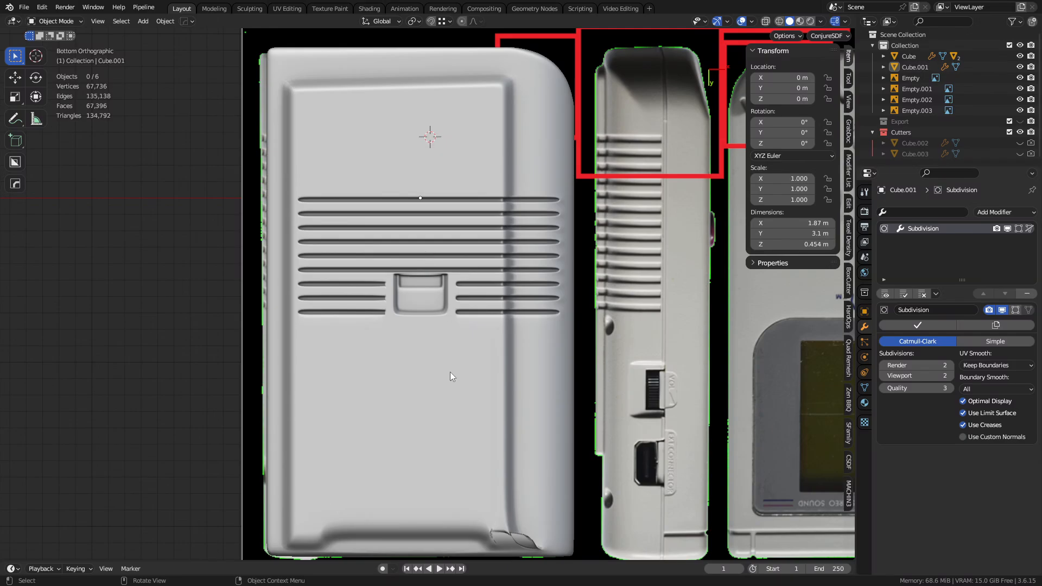
middle_drag(450, 373, 450, 308)
scroll(436, 307, up, 4)
- Try to shift all vertices of the latch recess and its surrounding border by 0.010995 m along X
key(Tab)
key(alt+z)
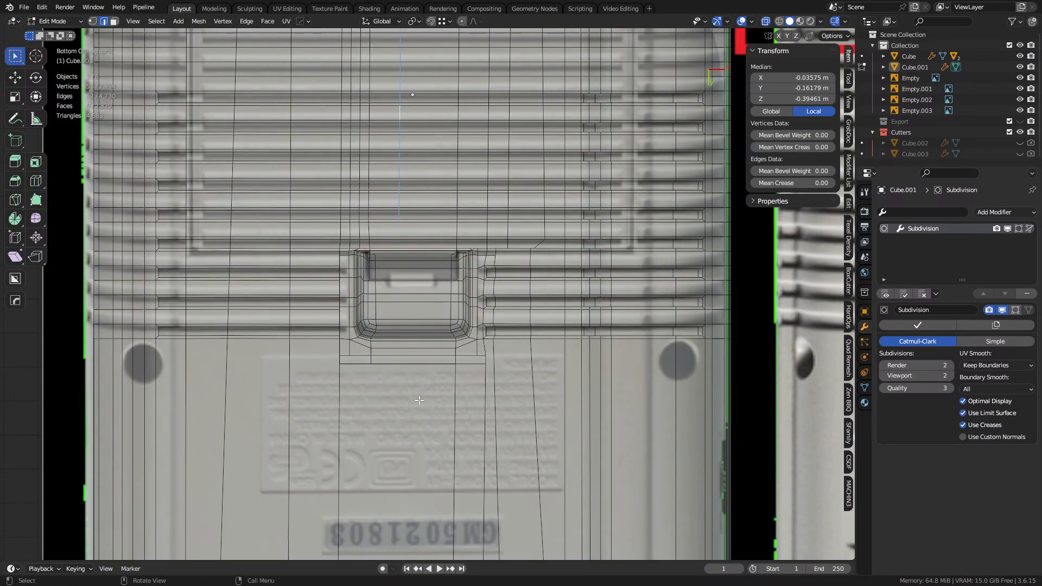
key(1)
shift+middle_drag(390, 376, 392, 426)
click(315, 442)
drag(316, 443, 502, 253)
key(g)
key(y)
key(x)
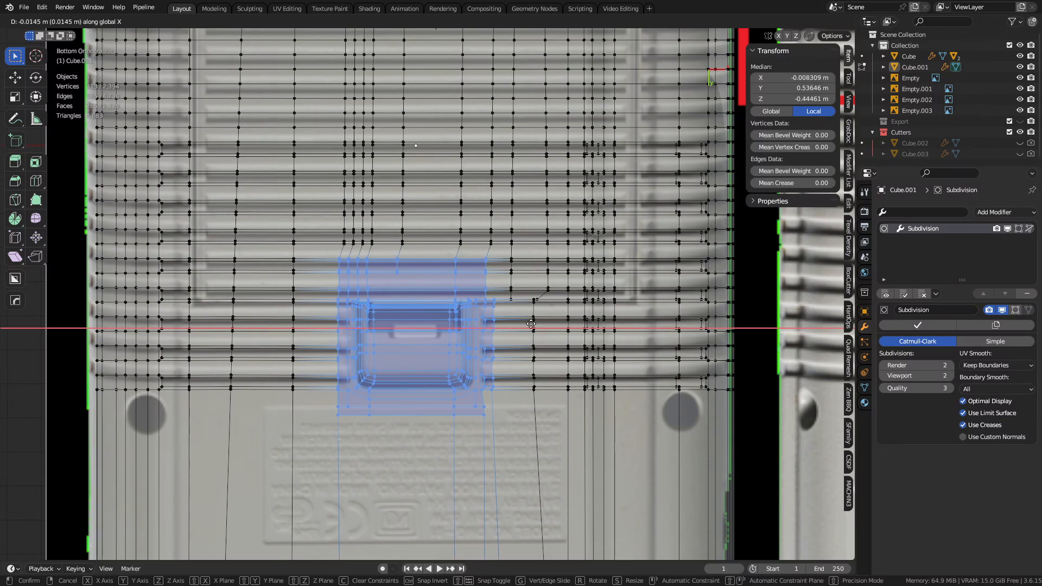
click(617, 319)
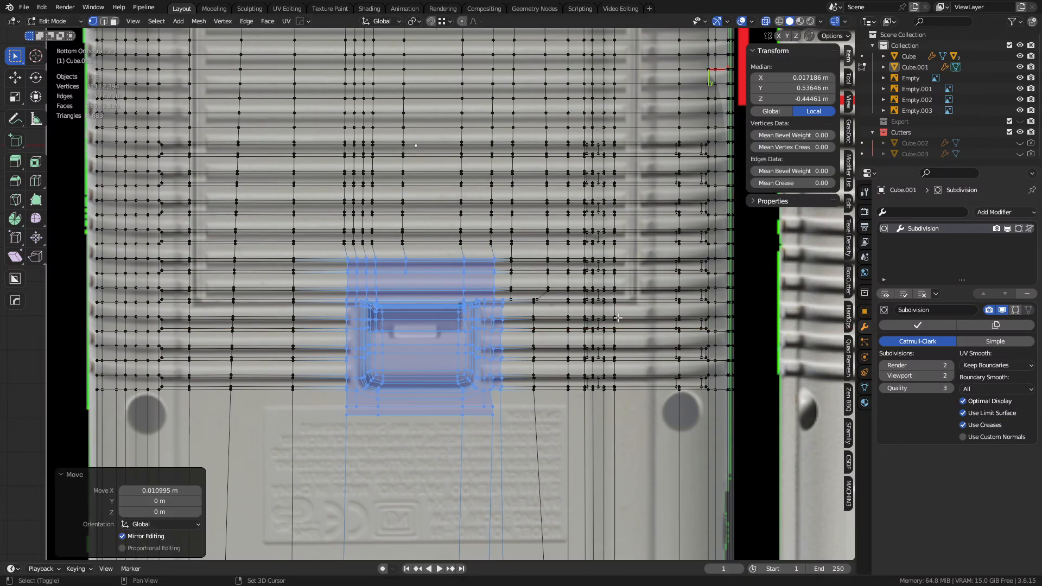
- Compare the smoothed shell's recess, grooves and lower back area with the reference image in Object Mode, using X-ray
key(alt+z)
key(ctrl+Tab)
click(528, 350)
scroll(503, 362, down, 8)
scroll(502, 362, up, 4)
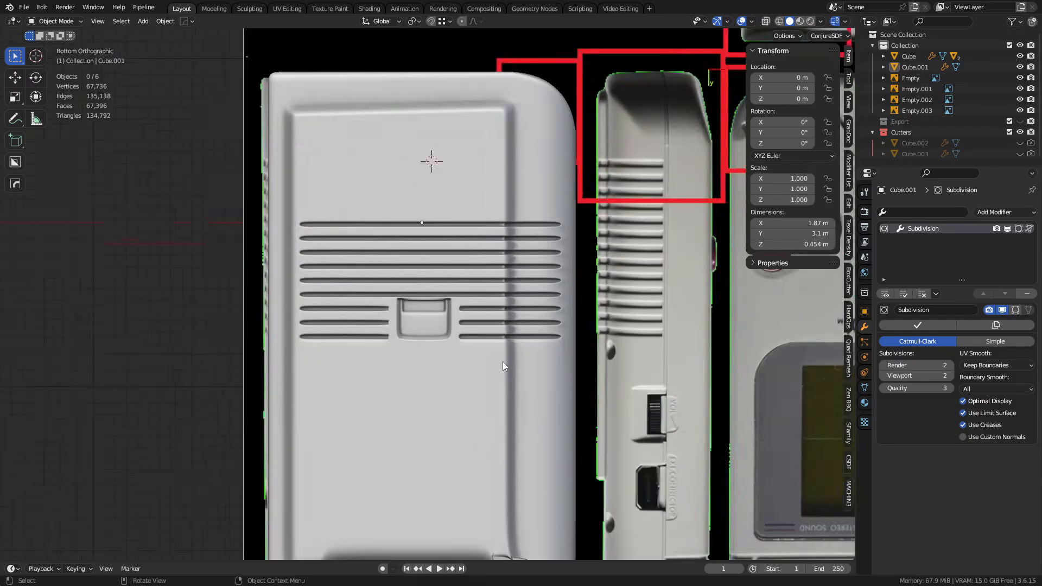
scroll(502, 361, down, 3)
shift+middle_drag(477, 385, 480, 349)
key(alt+z)
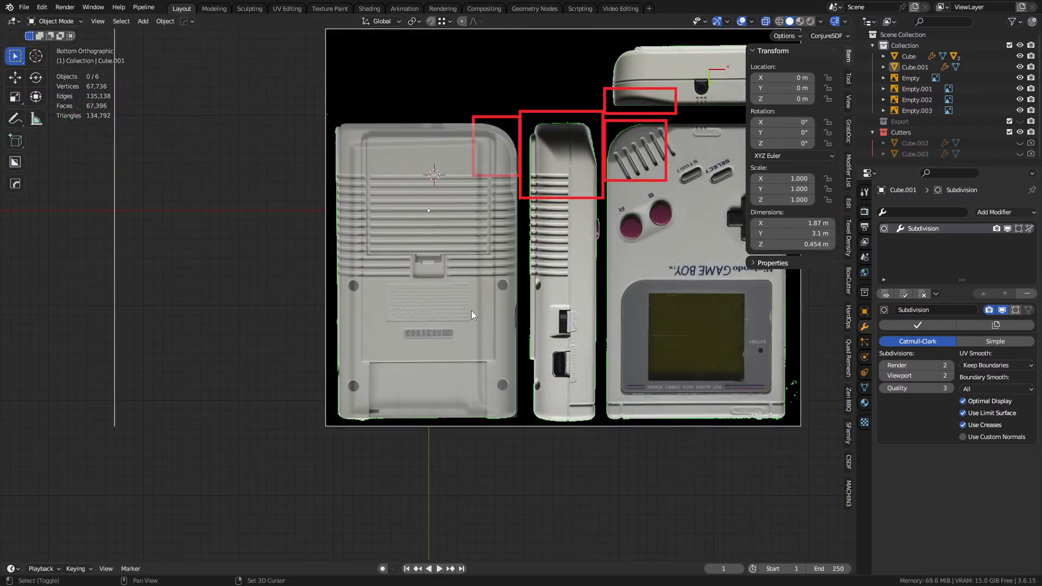
shift+middle_drag(471, 311, 457, 327)
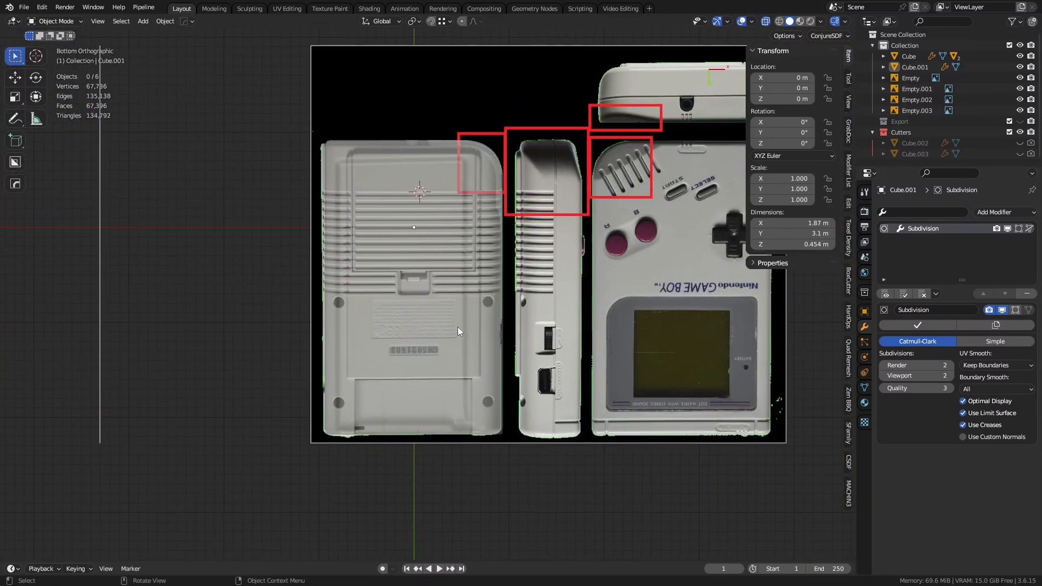
scroll(459, 327, up, 5)
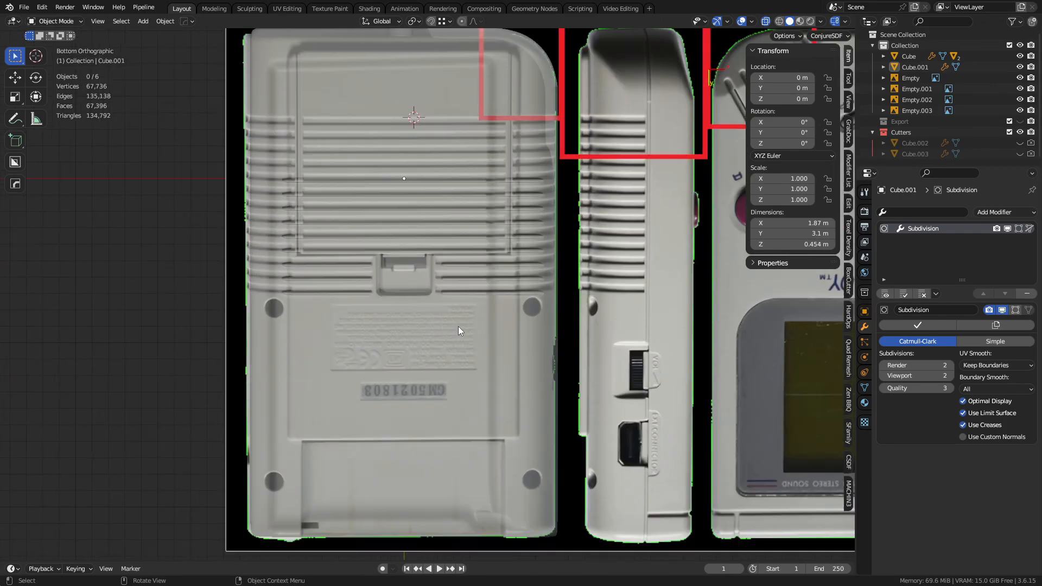
shift+scroll(468, 311, up, 1)
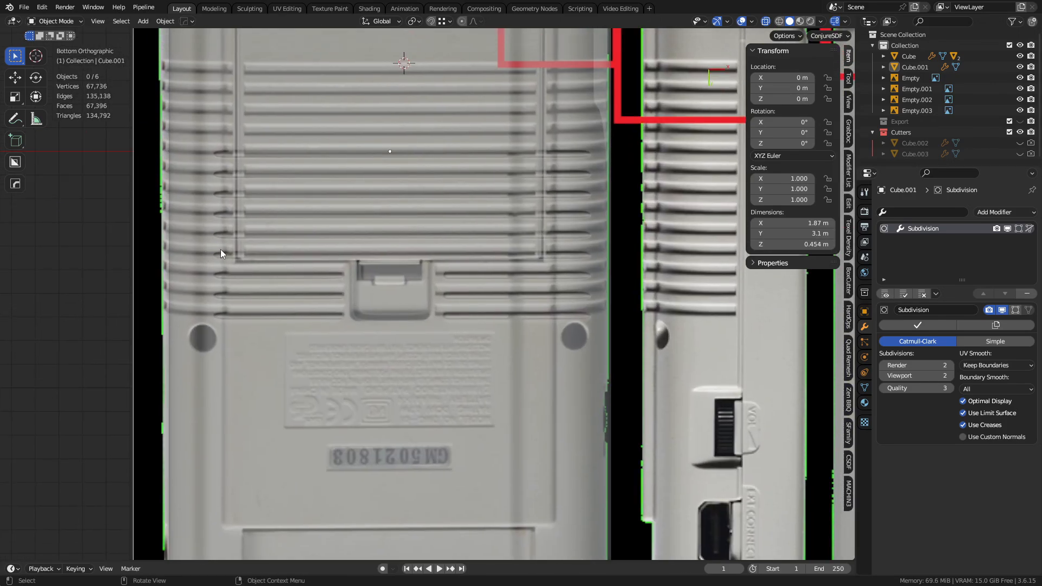
mouse_move(544, 373)
shift+middle_down()
mouse_move(536, 231)
mouse_move(541, 360)
shift+middle_up()
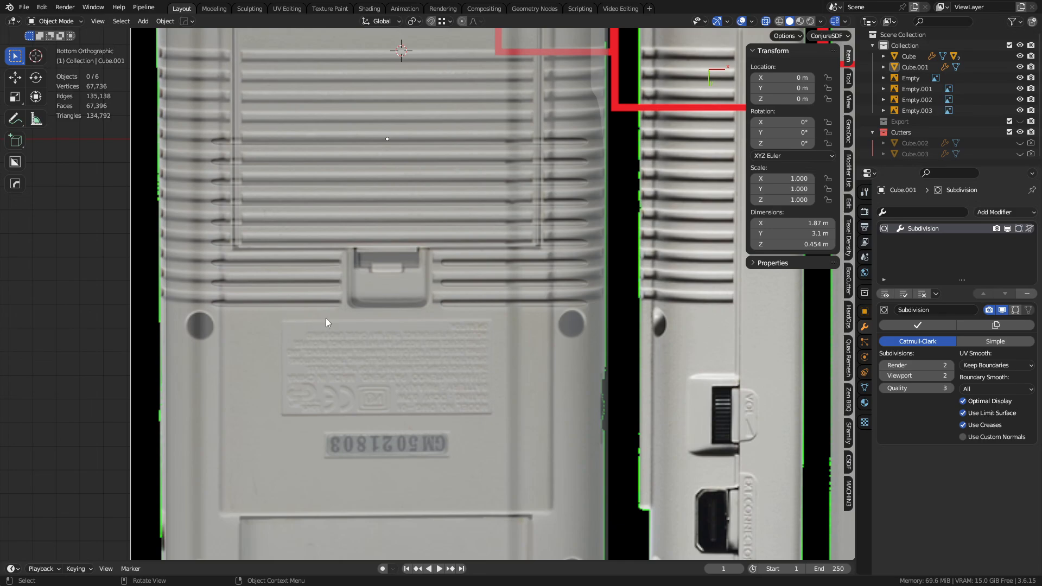
shift+middle_drag(474, 390, 487, 275)
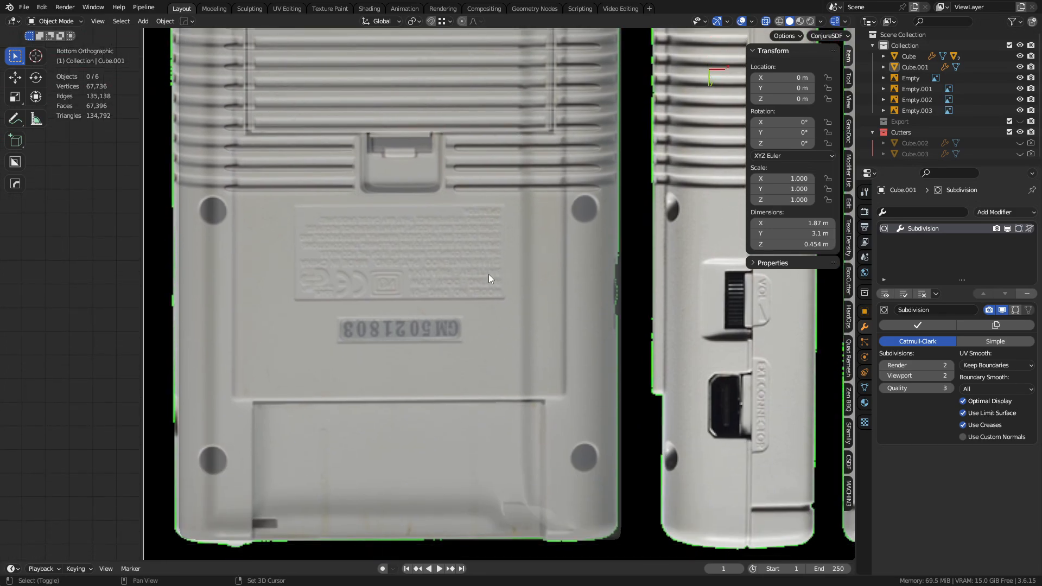
- Examine the mesh cage and smoothed surface around the recess and groove ends by switching between Edit and Object Mode
key(Tab)
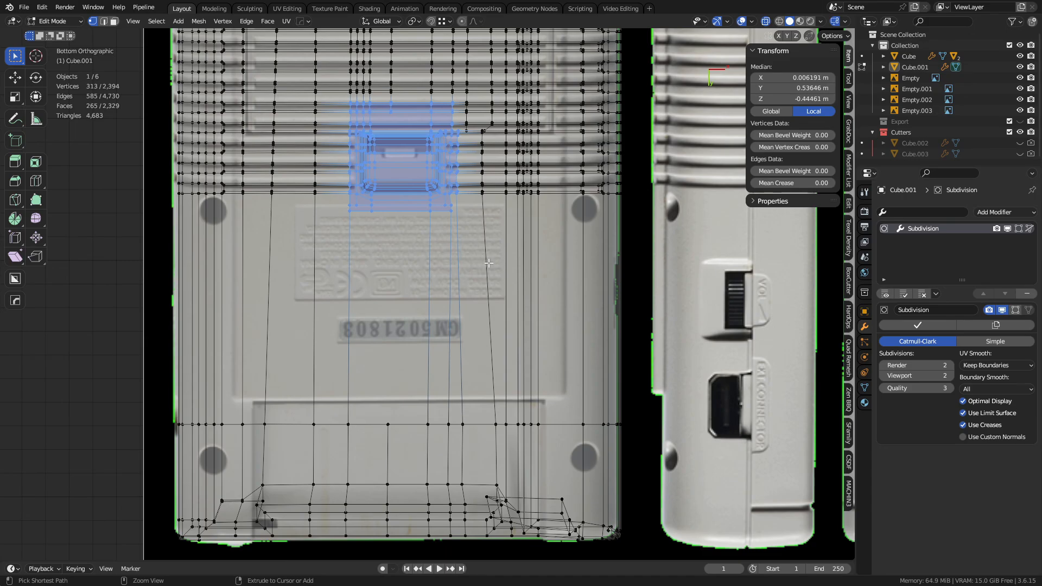
key(ctrl+Tab)
click(409, 272)
shift+middle_drag(464, 210, 461, 321)
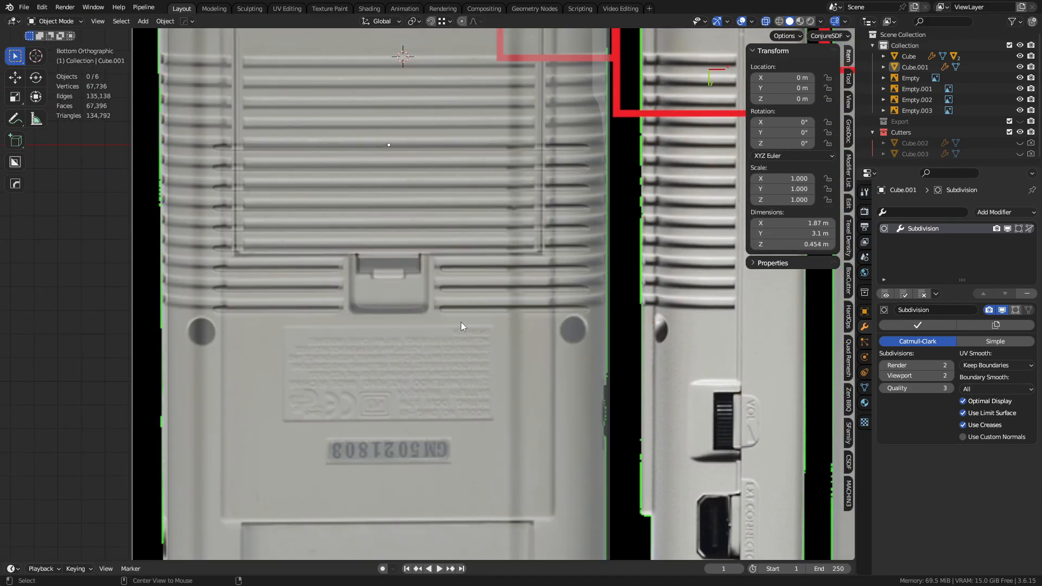
key(ctrl+Tab)
click(515, 320)
scroll(480, 326, up, 9)
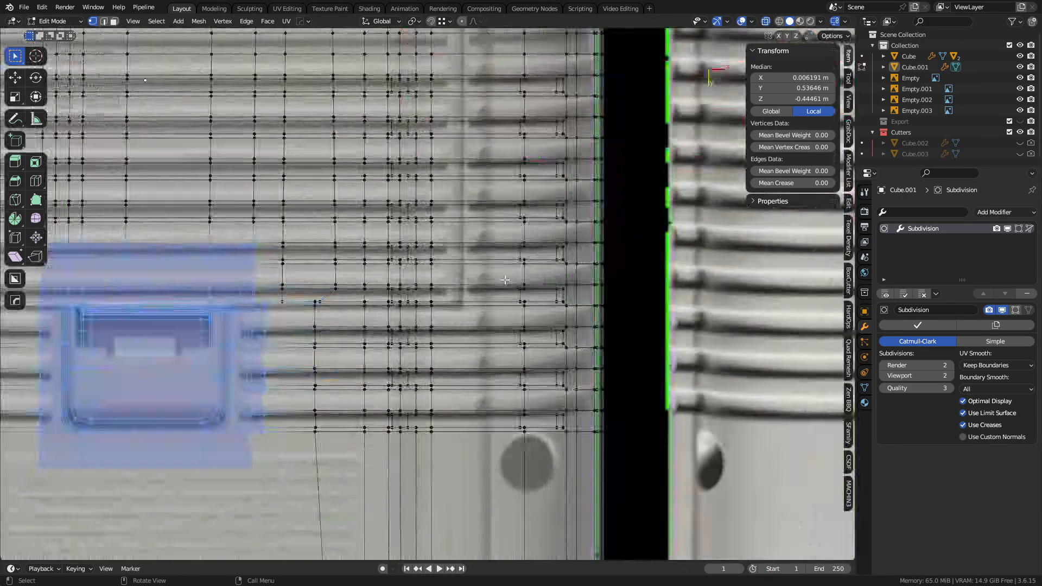
key(ctrl+Tab)
click(409, 331)
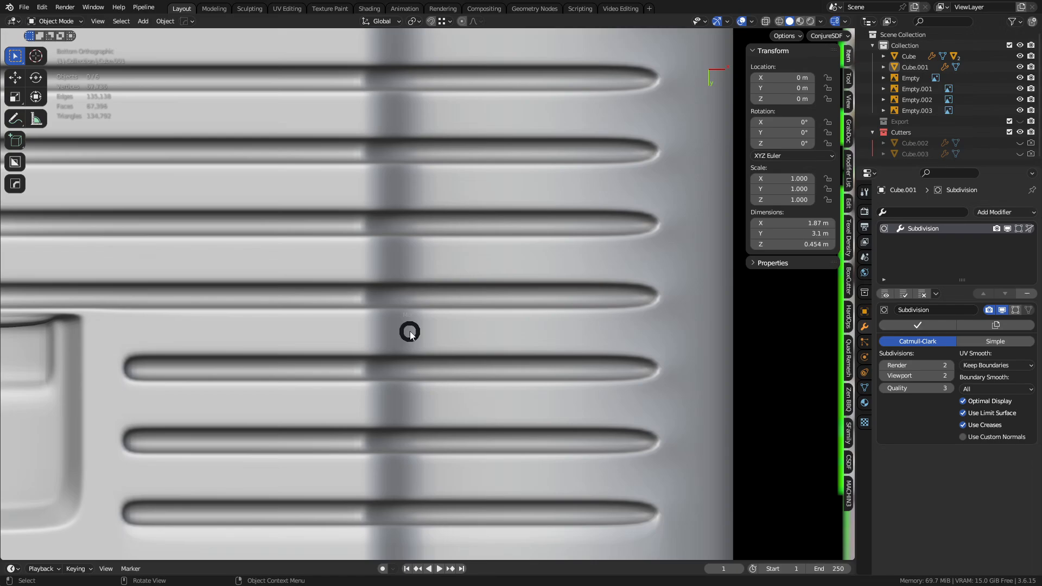
- Compare the smoothed ribs and grooves beside the latch recess with the reference image, using Edit Mode and X-ray
key(ctrl+Tab)
click(478, 327)
click(446, 318)
key(ctrl+Tab)
click(396, 322)
key(alt+z)
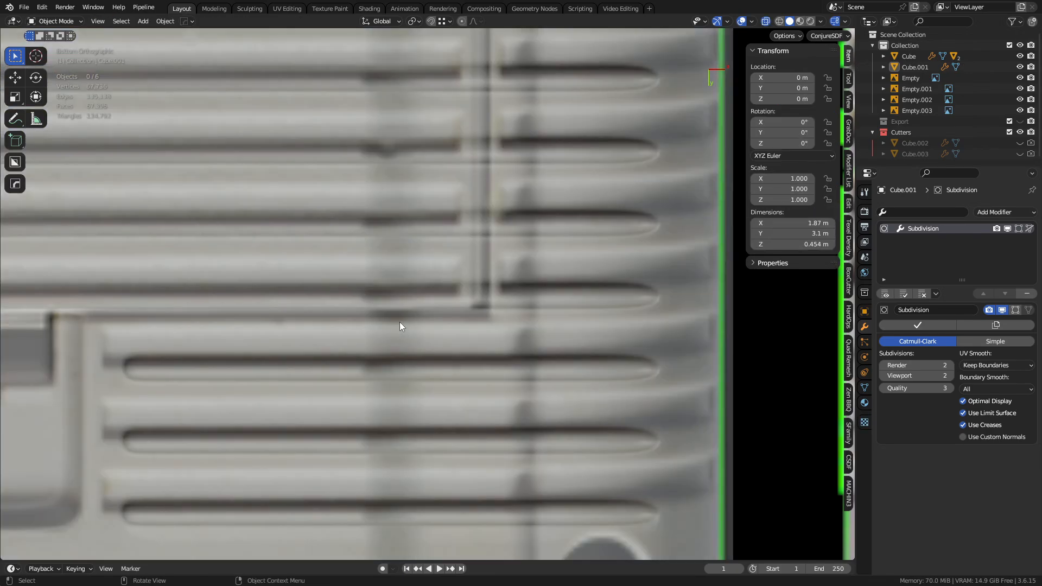
scroll(399, 322, down, 2)
shift+middle_drag(215, 317, 455, 336)
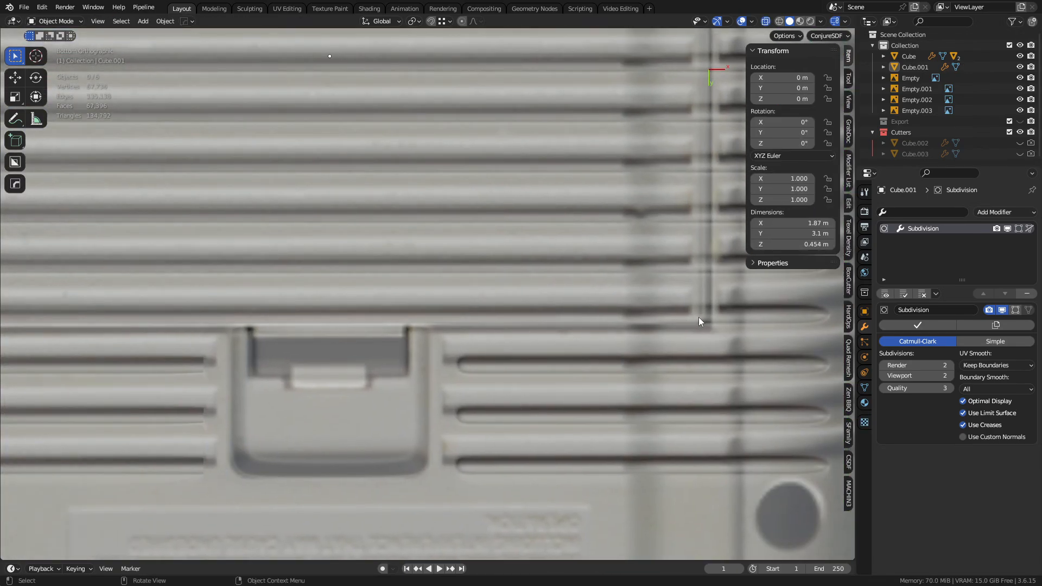
- Knife two parallel cuts across the ribs along the edges of the narrow channel shown in the reference
scroll(503, 381, up, 2)
key(ctrl+Tab)
shift+middle_drag(676, 274, 446, 342)
click(516, 372)
key(alt+a)
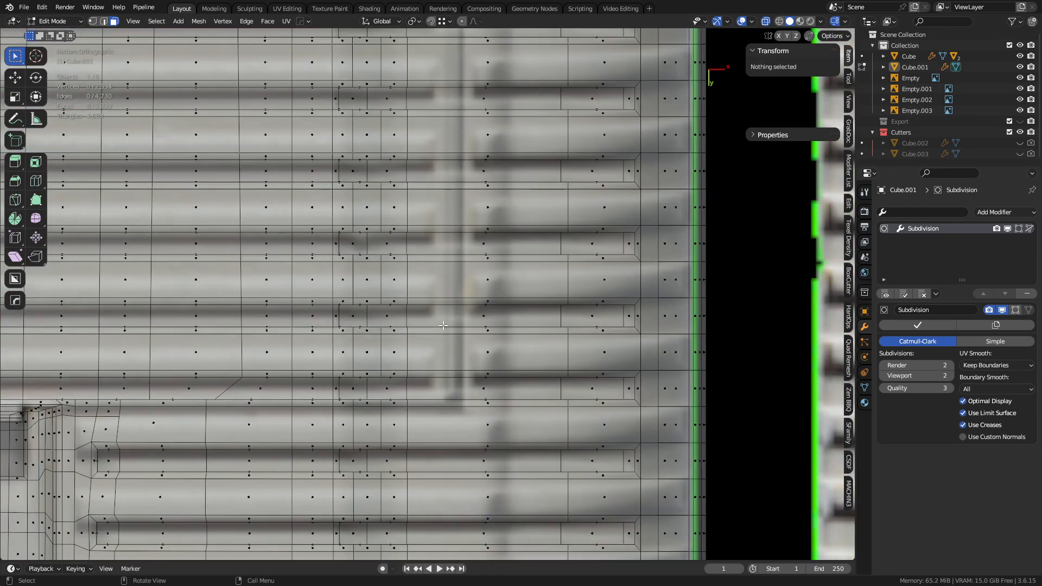
key(k)
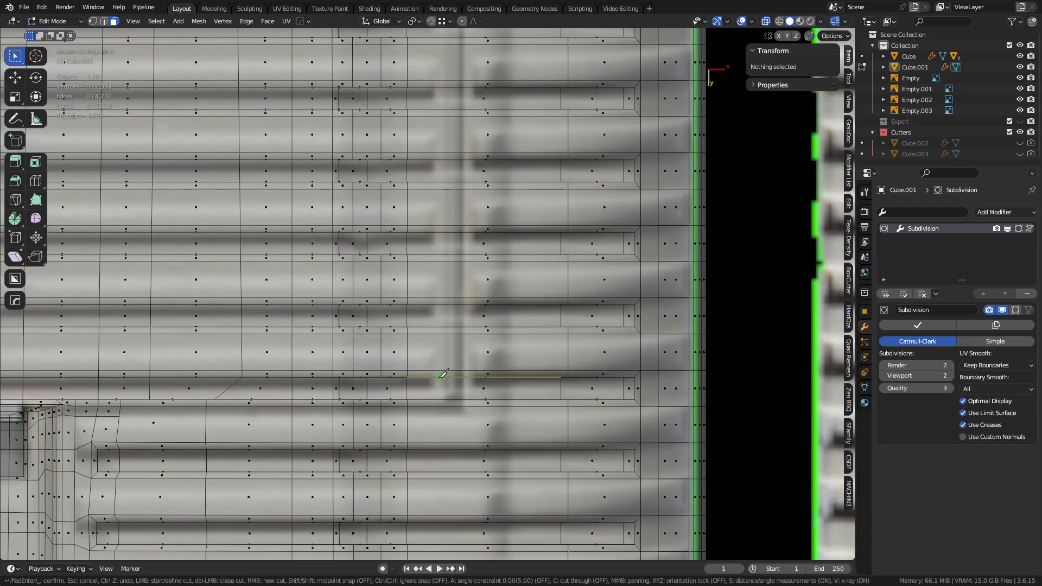
click(436, 153)
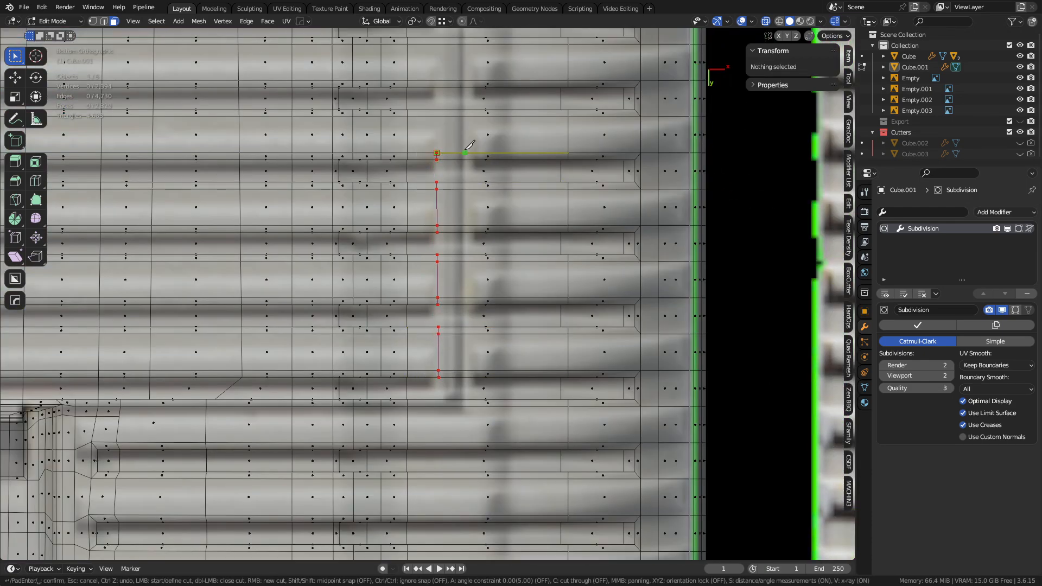
click(466, 164)
click(472, 374)
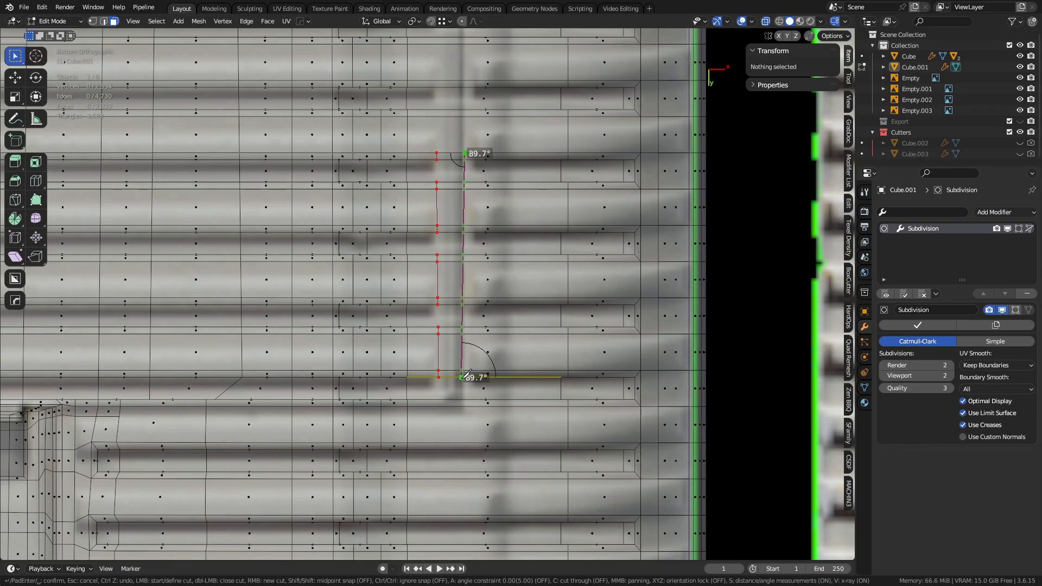
key(Return)
- Try to select the narrow strip of faces between the two cuts across the ribs and grooves
middle_drag(472, 379, 512, 356)
click(482, 424)
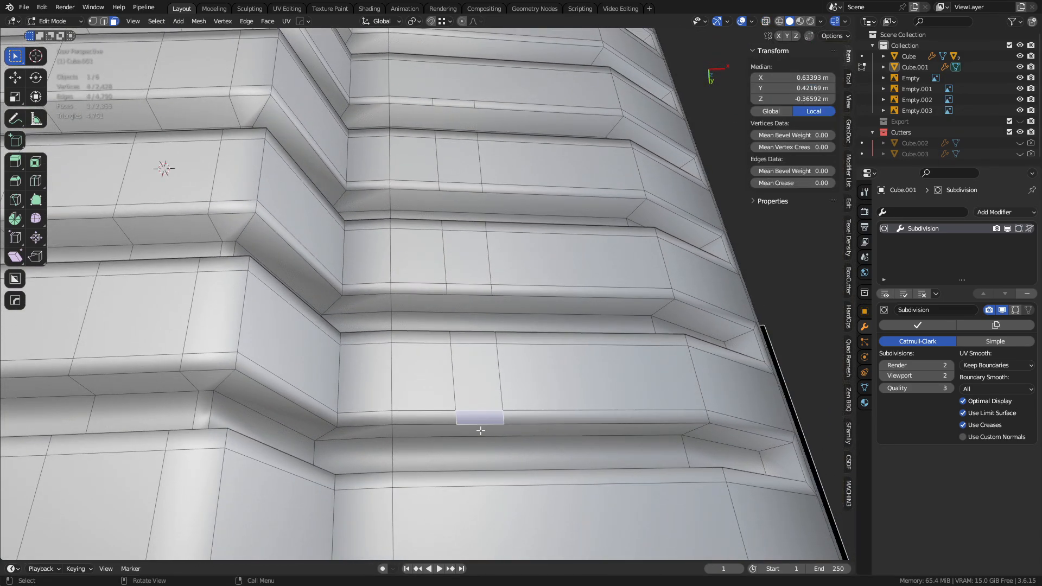
ctrl+click(457, 136)
middle_drag(489, 277, 432, 380)
key(a)
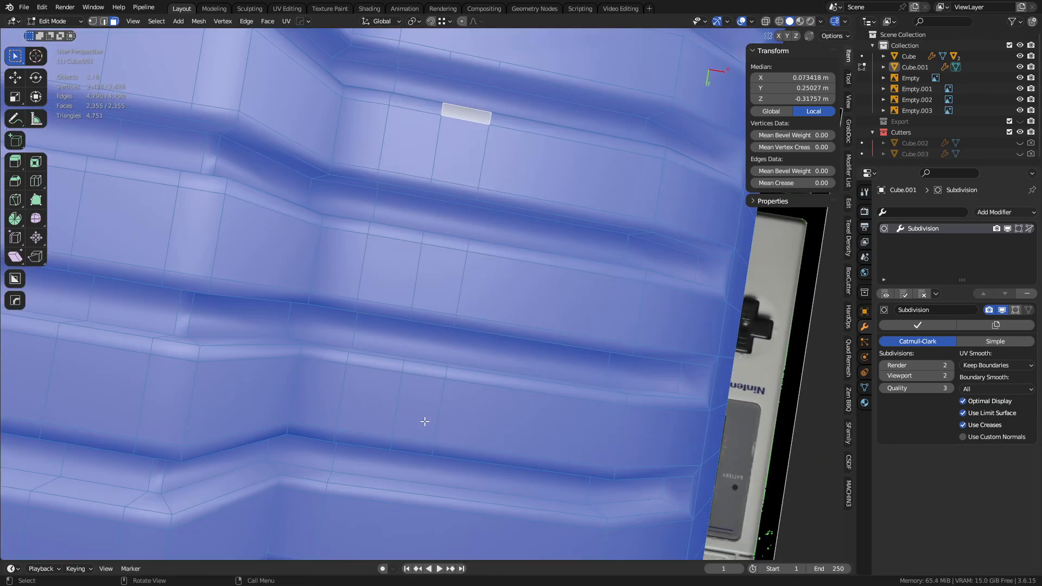
key(alt+a)
key(c)
drag(415, 441, 425, 298)
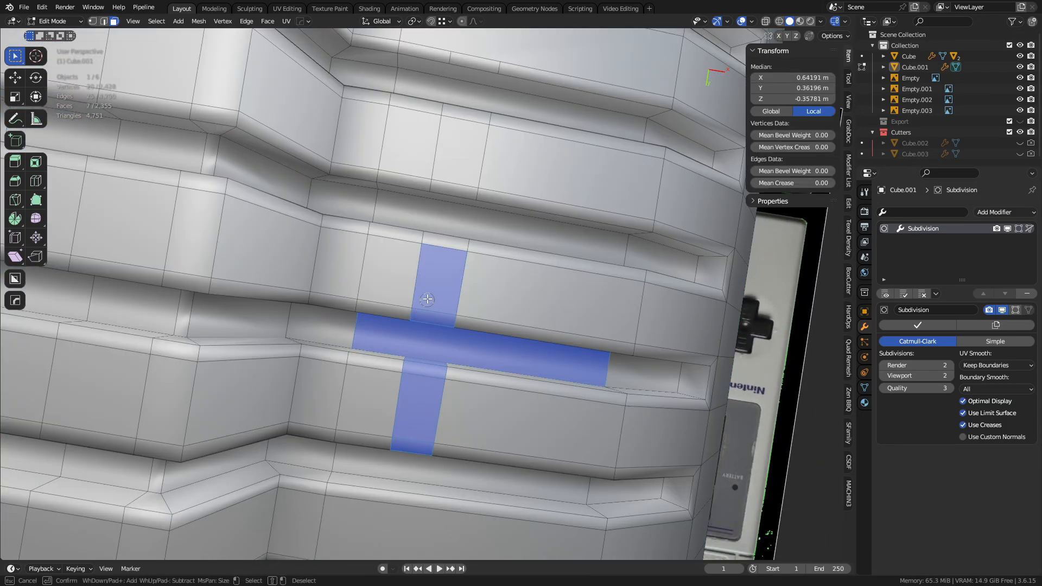
key(Escape)
- Connect the cut vertices across the first interrupted groove on both sides of the strip
key(1)
click(404, 354)
middle_drag(405, 352, 284, 234)
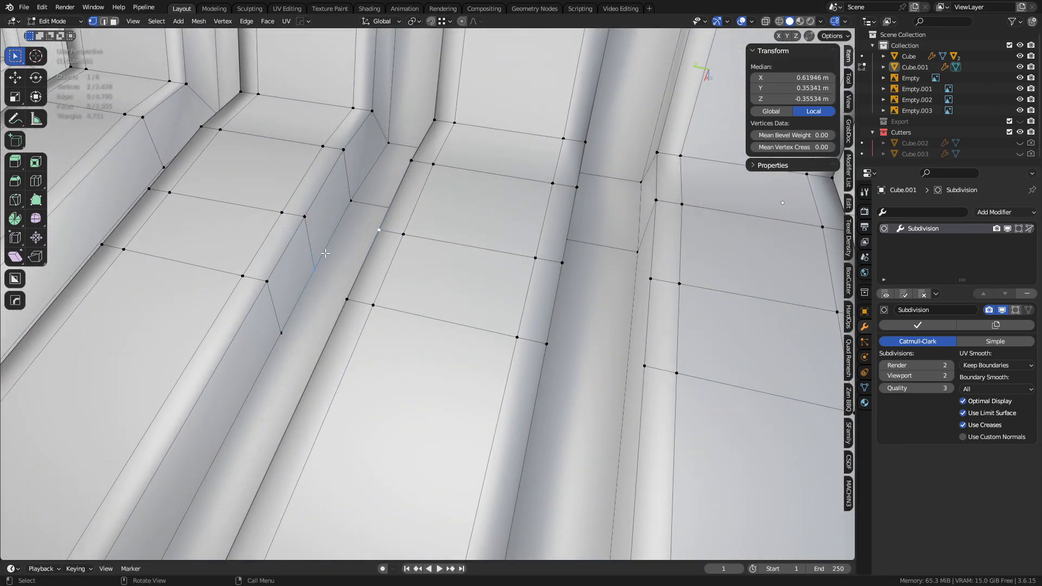
shift+click(378, 229)
key(2)
middle_drag(274, 356, 294, 361)
click(288, 362)
shift+click(362, 315)
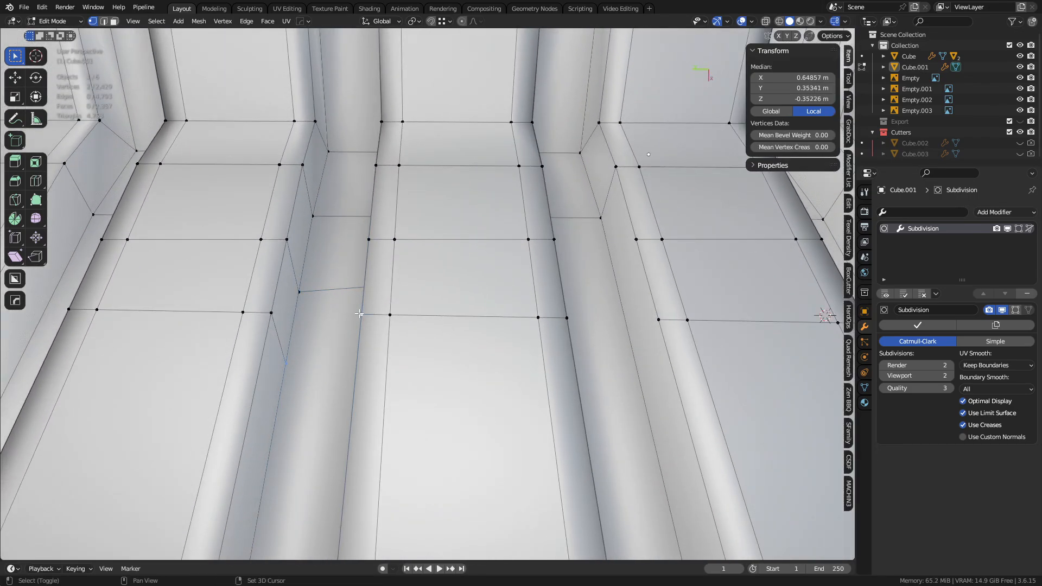
key(2)
- Connect the cut vertices across the second groove so the strip runs through it
middle_drag(614, 348, 348, 265)
click(429, 283)
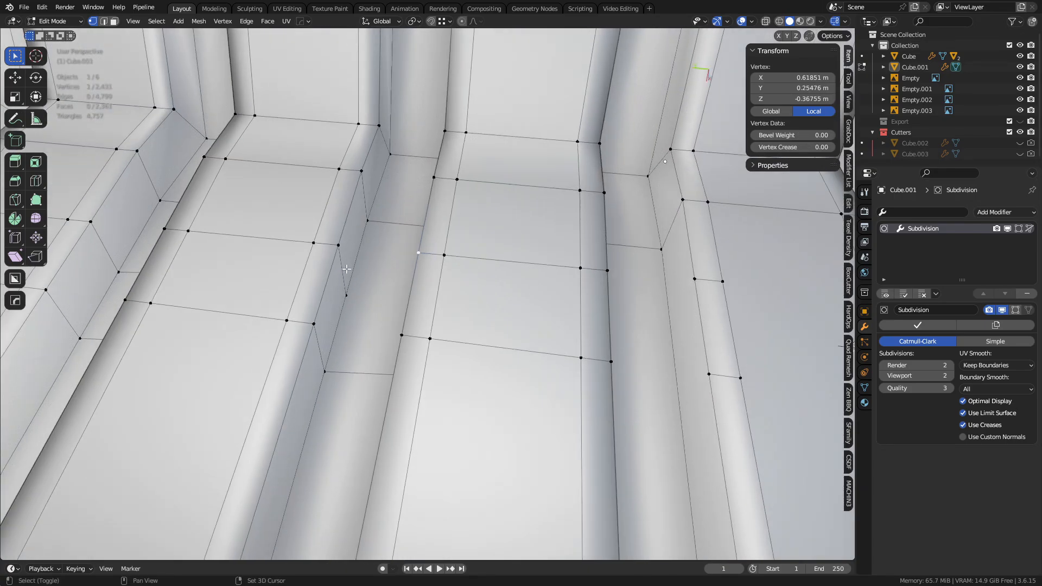
shift+click(348, 264)
key(2)
middle_drag(472, 348, 400, 369)
- Connect the cut vertices across the third groove on both sides of the strip
click(446, 304)
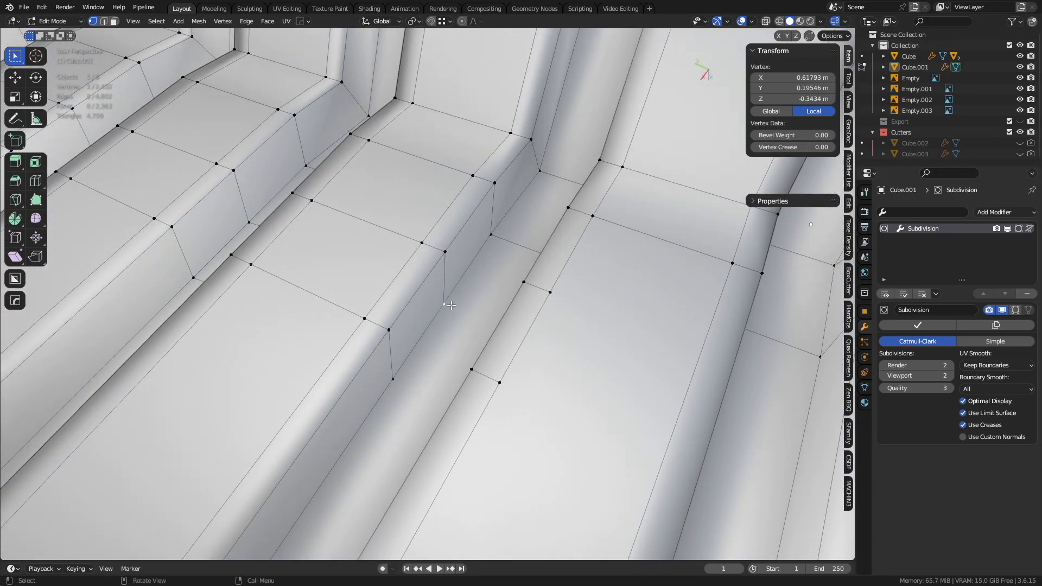
middle_drag(449, 304, 566, 291)
shift+click(515, 237)
middle_drag(516, 237, 376, 341)
key(2)
click(548, 338)
shift+click(382, 375)
key(2)
- Straighten both long edge paths of the strip with MACHIN3 Align, using local X and Max
key(3)
click(407, 329)
scroll(407, 329, down, 4)
key(alt+z)
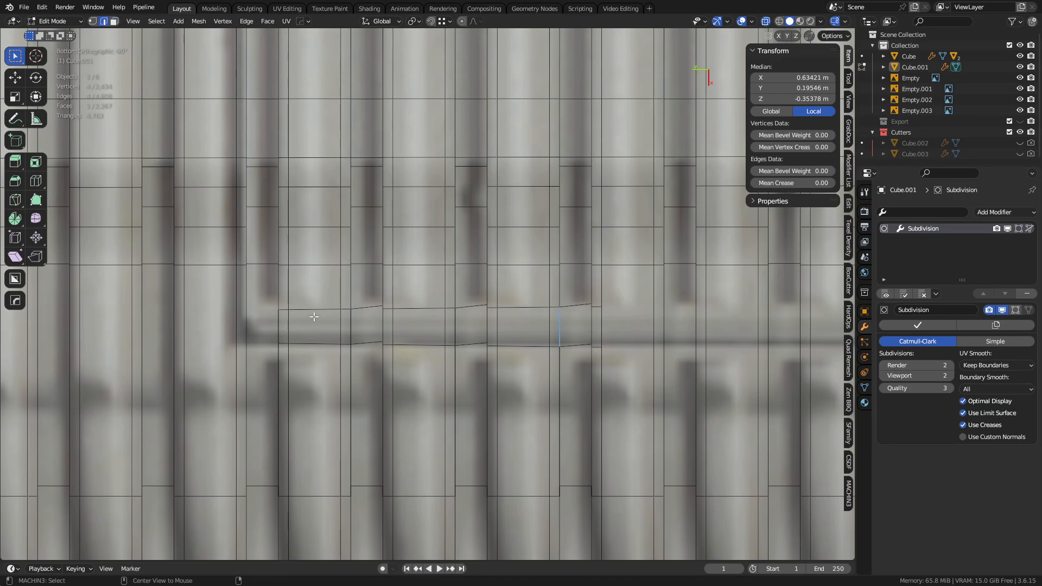
key(alt+a)
click(321, 346)
key(alt+z)
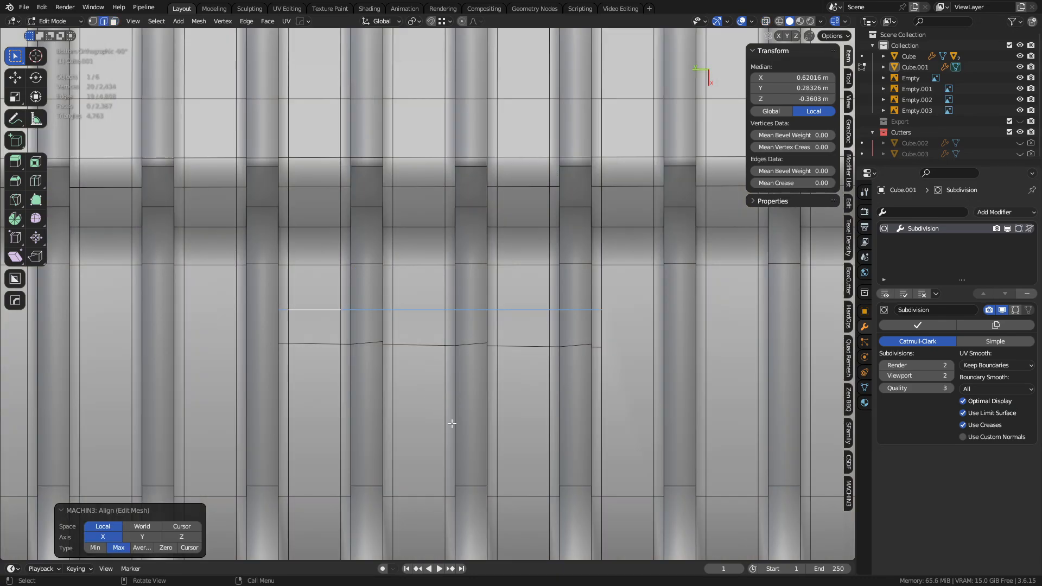
alt+click(317, 342)
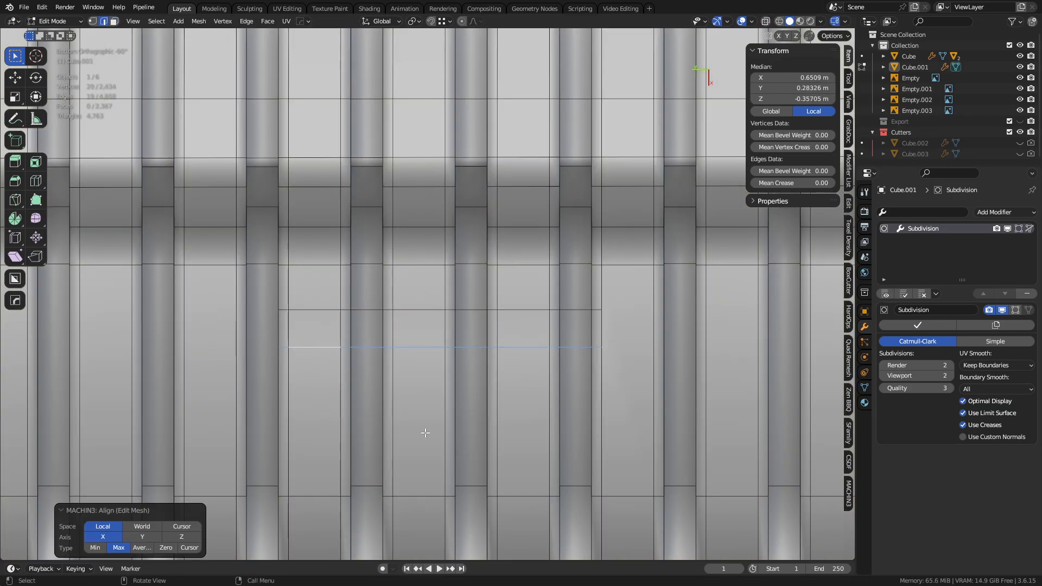
- Select the full strip of faces between the two aligned edge paths and delete it, opening a channel through the ribs
key(3)
click(324, 335)
key(alt+z)
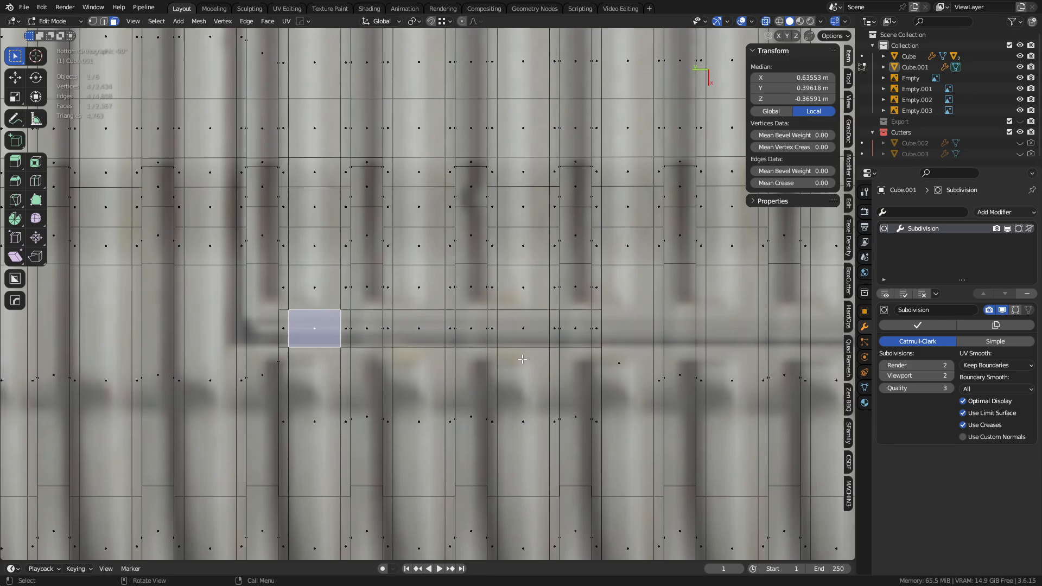
ctrl+click(570, 332)
key(alt+z)
middle_drag(436, 437, 478, 332)
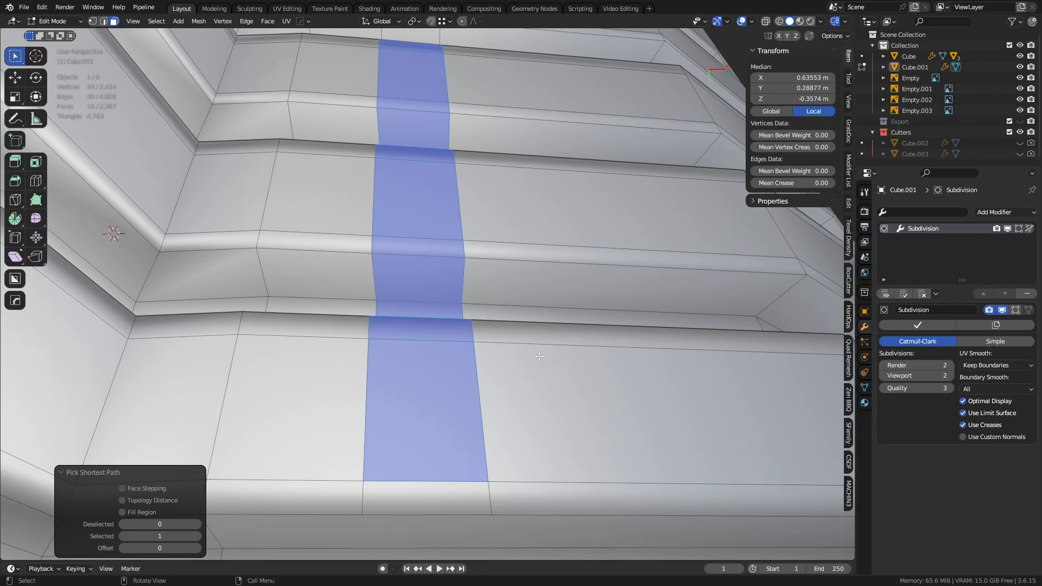
middle_drag(539, 356, 415, 351)
key(x)
click(513, 342)
- Set a snapping preset and extrude the channel's inner vertical edge along the middle rib, including a -0.042766 m span in Y
key(2)
click(420, 283)
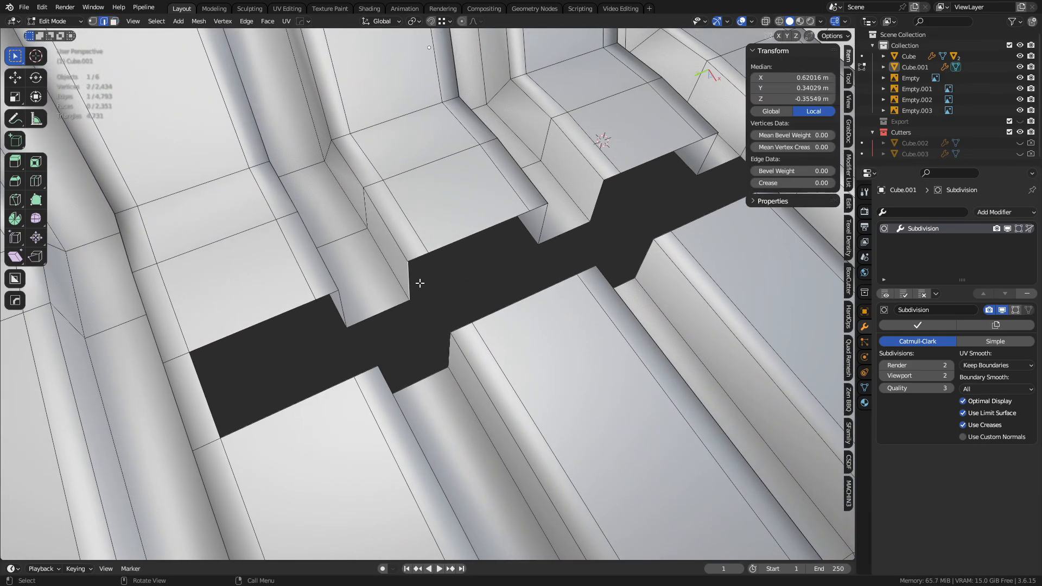
key(shift+Tab)
click(342, 248)
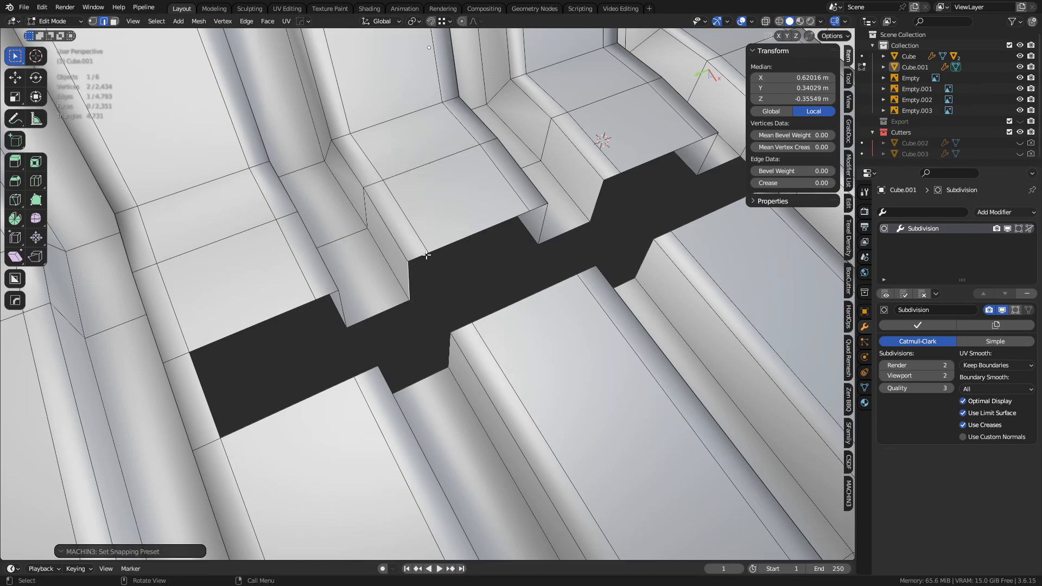
key(e)
ctrl+click(431, 251)
middle_drag(431, 250, 402, 270)
key(e)
ctrl+click(481, 271)
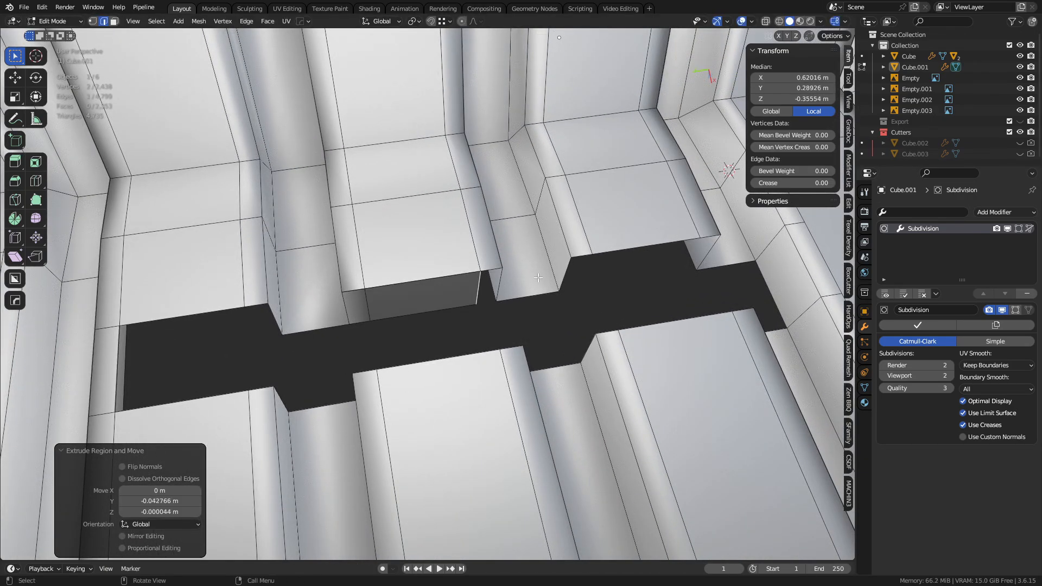
- Extrude the channel's inner wall along Y across the rib farthest from the recess, including spans of -0.042766 m and -0.008263 m
middle_drag(481, 271, 414, 303)
middle_drag(386, 267, 442, 265)
click(436, 260)
key(ctrl+z)
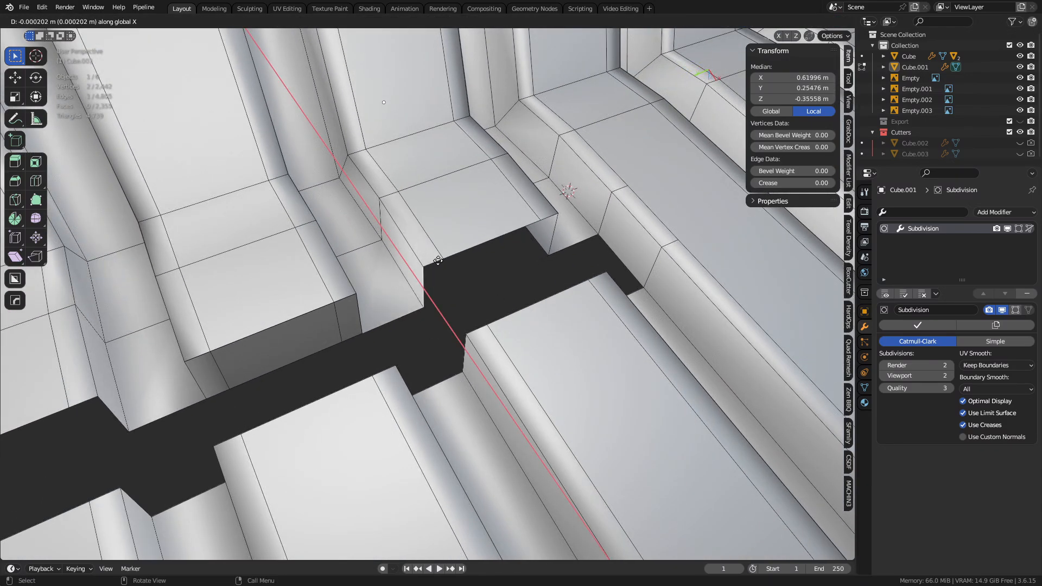
key(x)
right_click(438, 261)
key(e)
key(x)
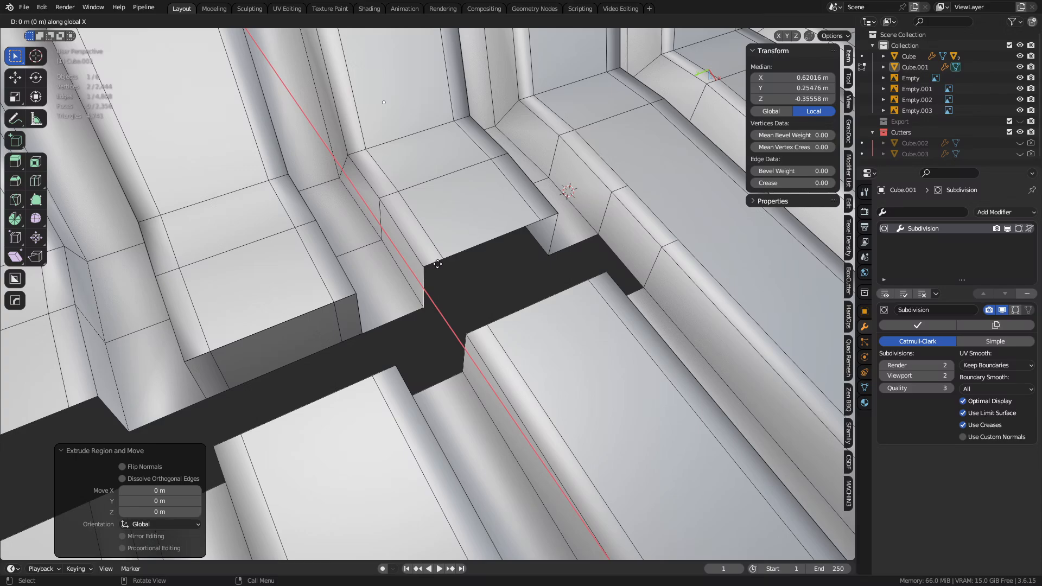
click(438, 263)
middle_drag(472, 261, 414, 315)
click(469, 307)
key(e)
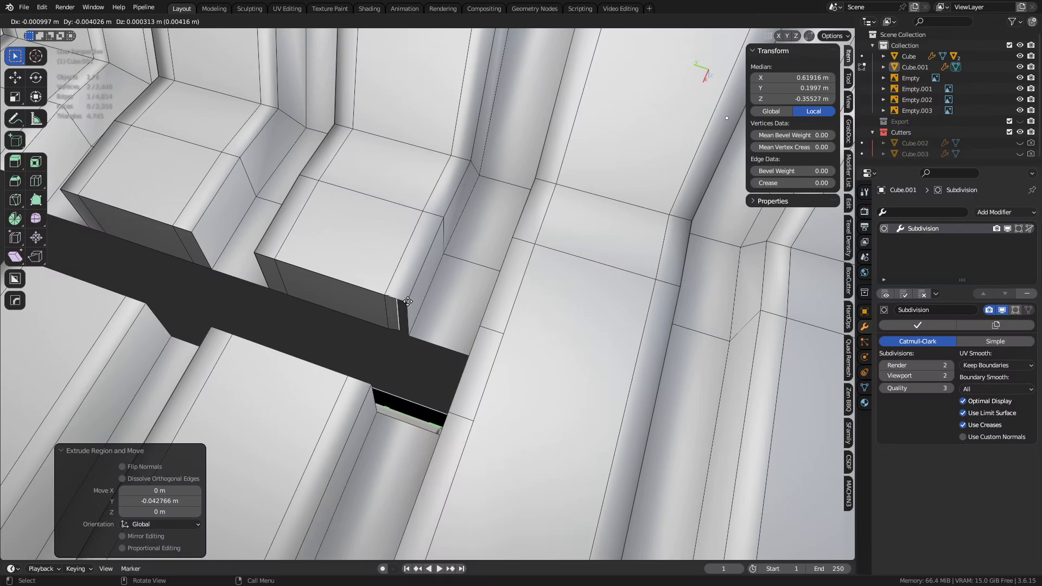
click(407, 302)
- Extrude the inner channel wall along Y on the rib nearest the recess, starting with 0.008263 m and continuing to the far corner
middle_drag(410, 345, 349, 294)
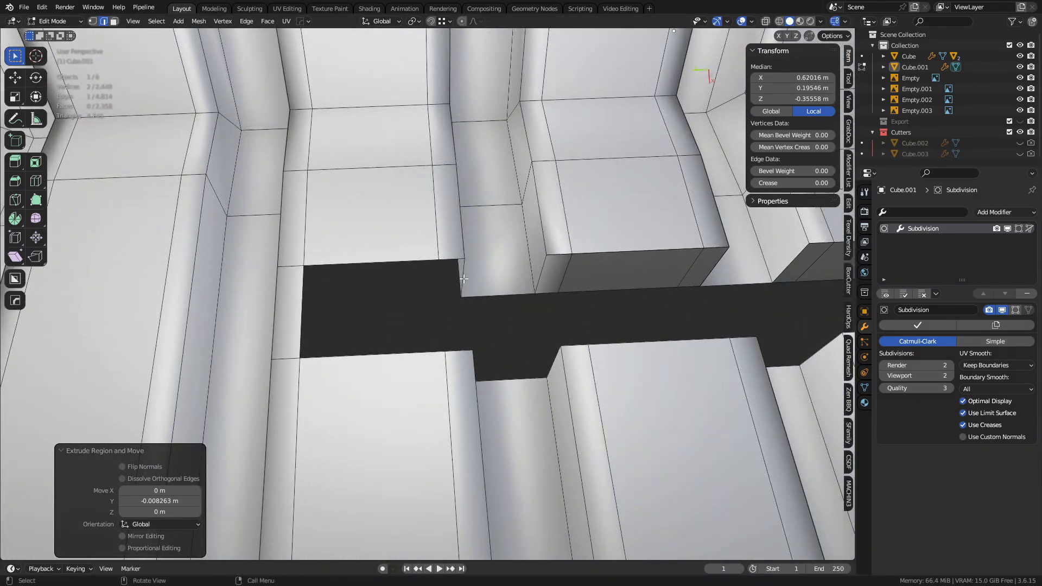
click(464, 270)
middle_drag(466, 269, 424, 266)
key(e)
key(y)
click(409, 258)
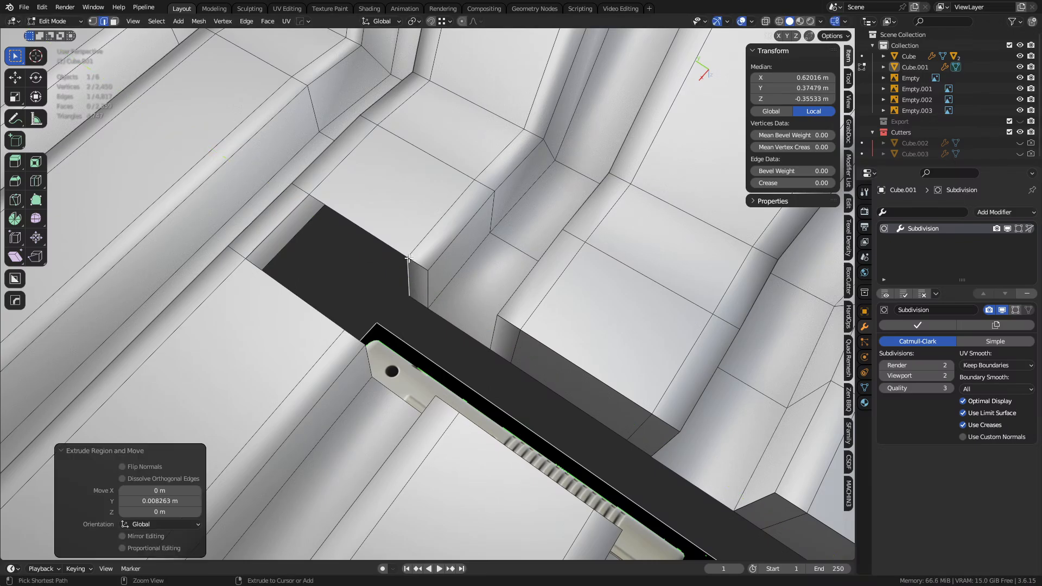
key(e)
key(y)
click(308, 199)
- Build the outer channel wall on the rib nearest the recess, moving an edge 0.002989 m in Z and extruding -0.042766 m in Y
middle_drag(309, 199, 512, 293)
key(e)
key(y)
click(409, 227)
key(g)
key(z)
click(414, 302)
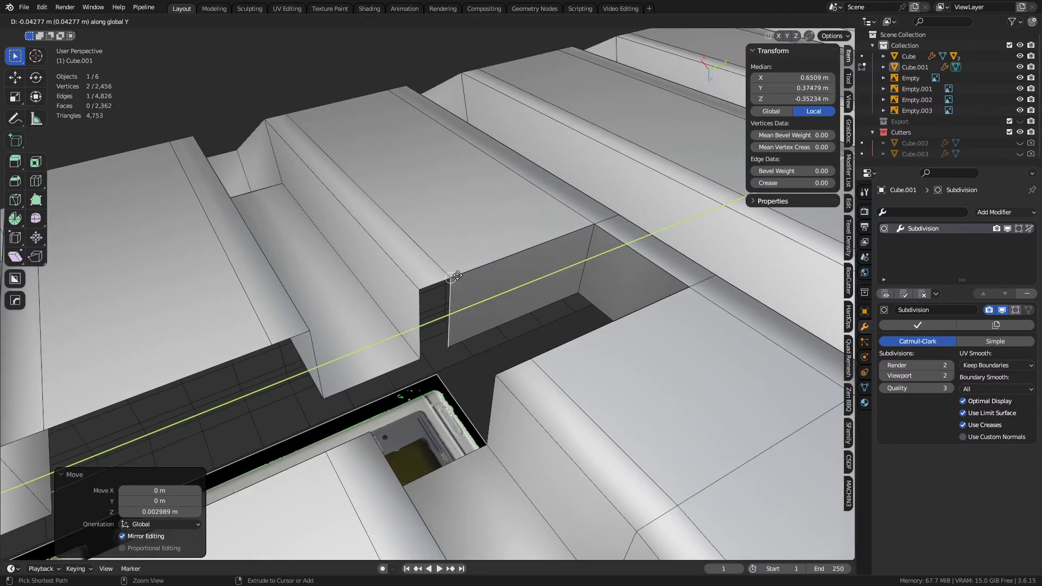
click(436, 296)
middle_drag(436, 296, 489, 324)
click(489, 277)
- Extrude the outer channel wall along Y across the middle rib, snapping spans to its corners, including -0.042766 m and -0.008263 m
click(431, 280)
middle_drag(430, 281, 465, 261)
key(e)
key(y)
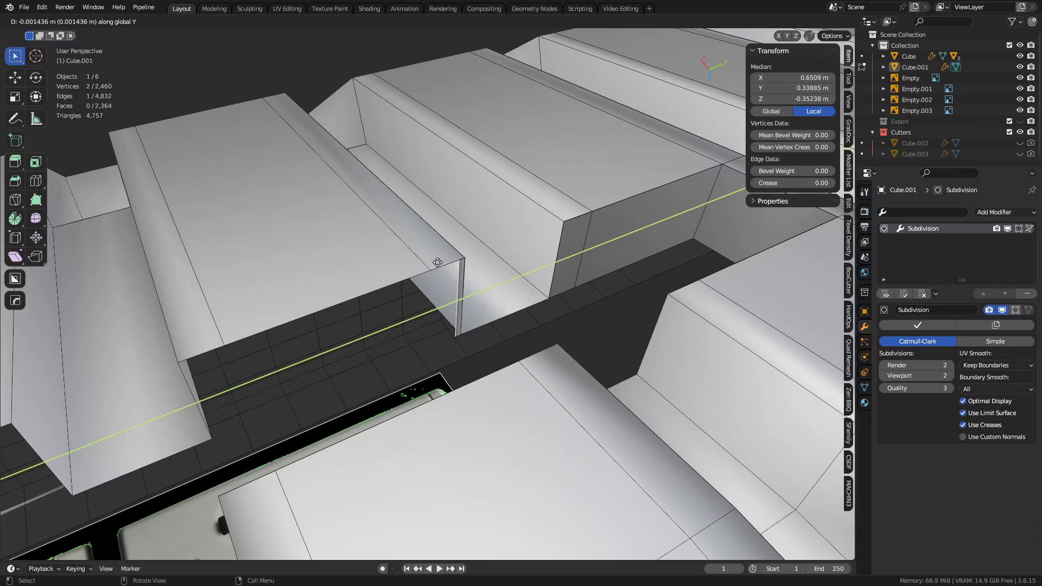
ctrl+click(433, 263)
shift+middle_drag(367, 302, 480, 270)
key(e)
key(y)
ctrl+click(429, 273)
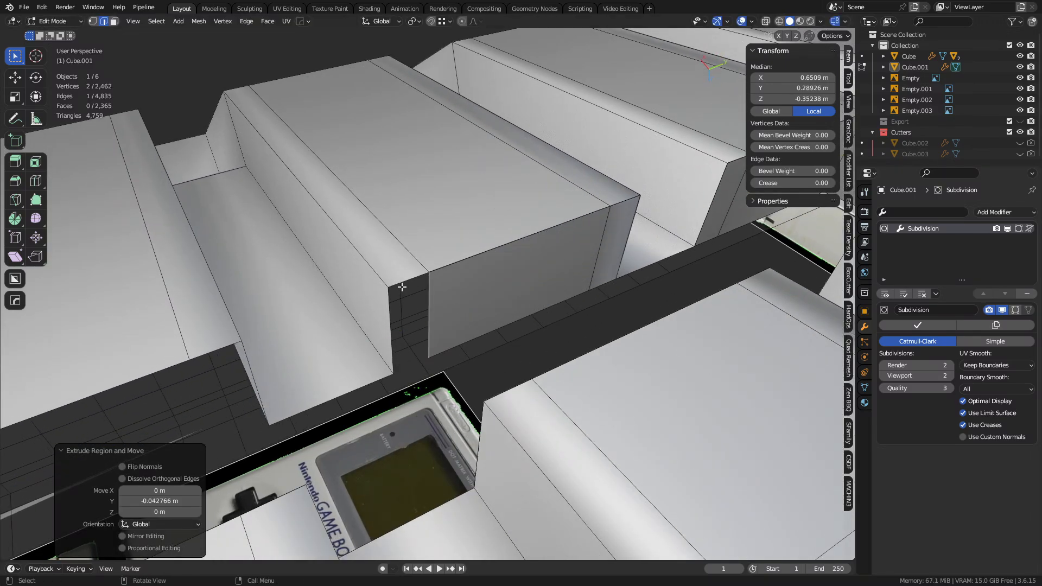
click(403, 287)
ctrl+click(399, 288)
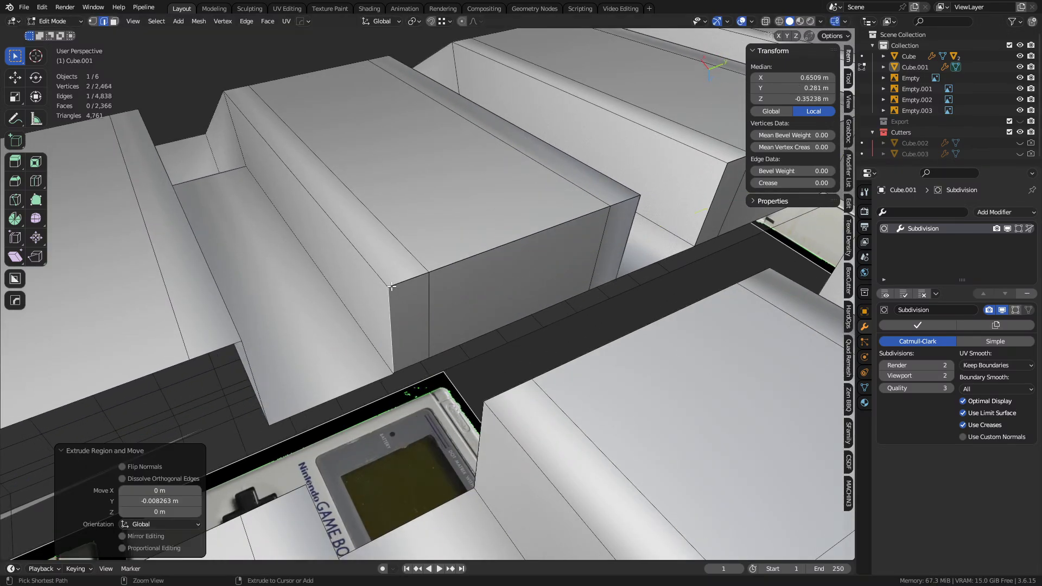
- Extrude the outer channel wall along Y across the last rib in spans of -0.008263 m, -0.042766 m and -0.008263 m
shift+middle_drag(399, 288, 598, 259)
key(e)
key(y)
ctrl+click(534, 228)
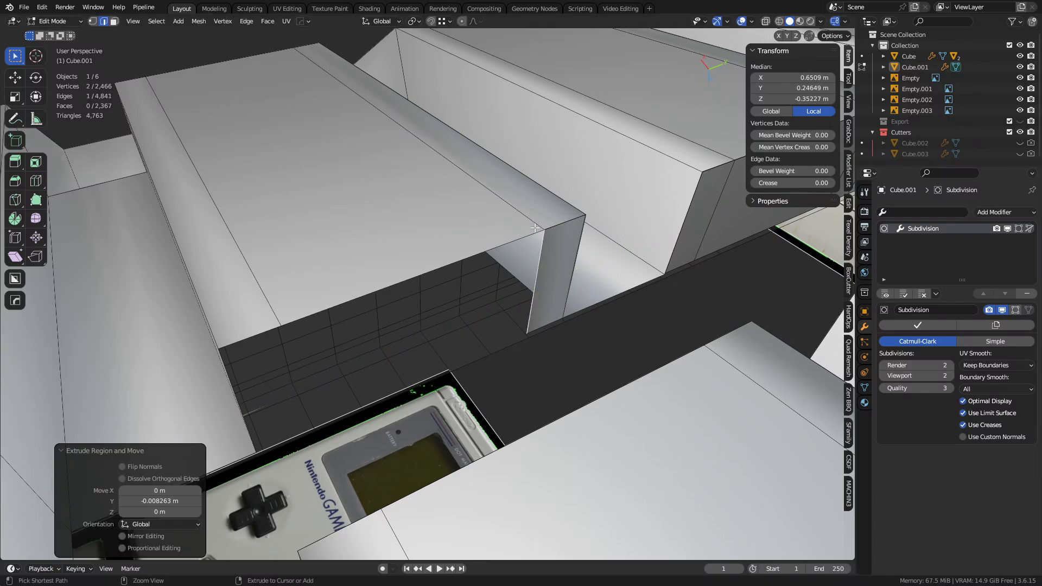
shift+middle_drag(430, 347, 523, 320)
key(e)
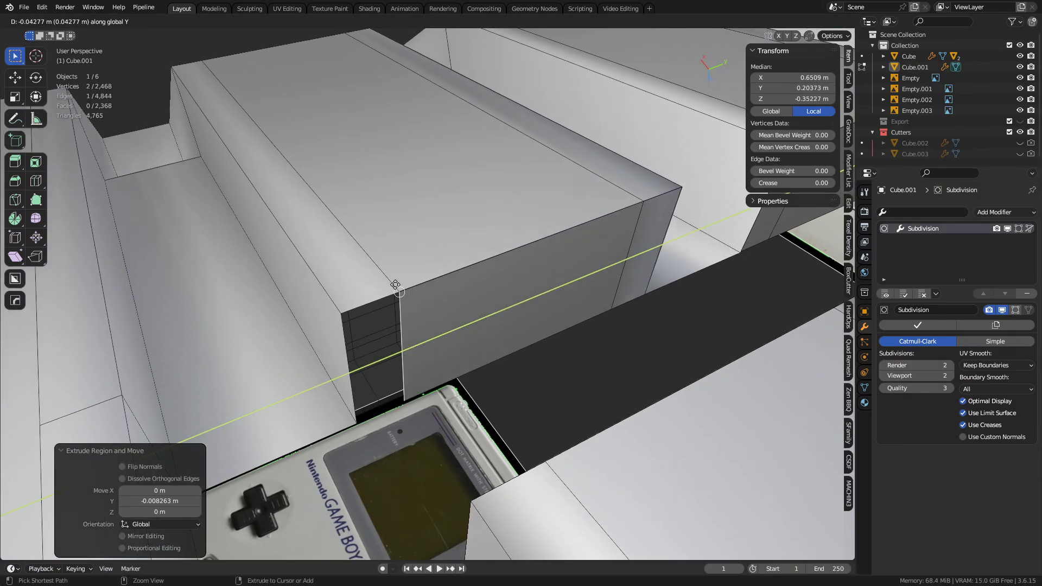
ctrl+click(399, 287)
shift+middle_drag(399, 288, 410, 393)
ctrl+click(471, 302)
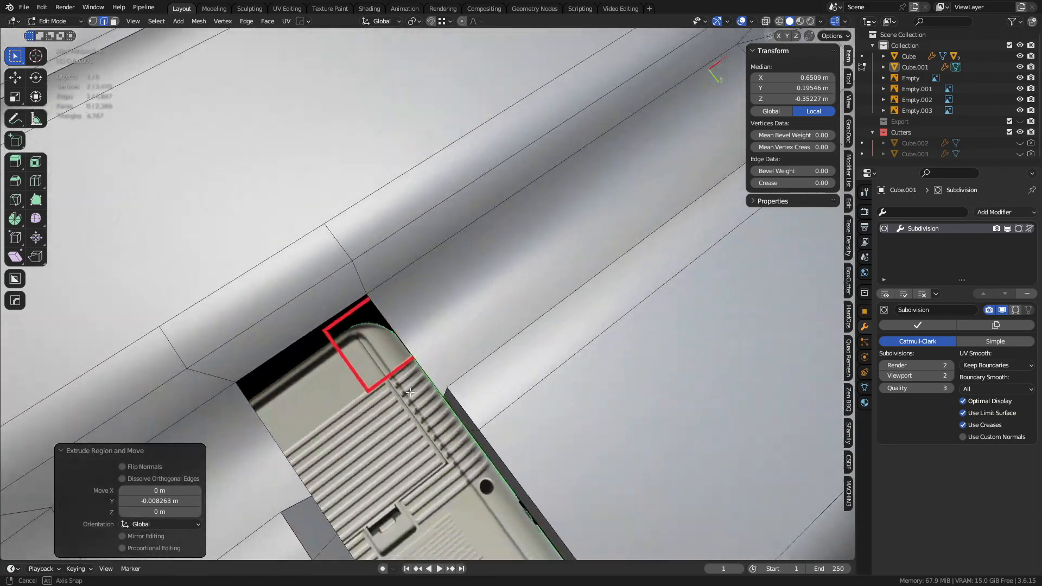
- Merge all vertices of the shell by distance at 0.0001 m
key(a)
key(m)
key(b)
scroll(467, 409, up, 6)
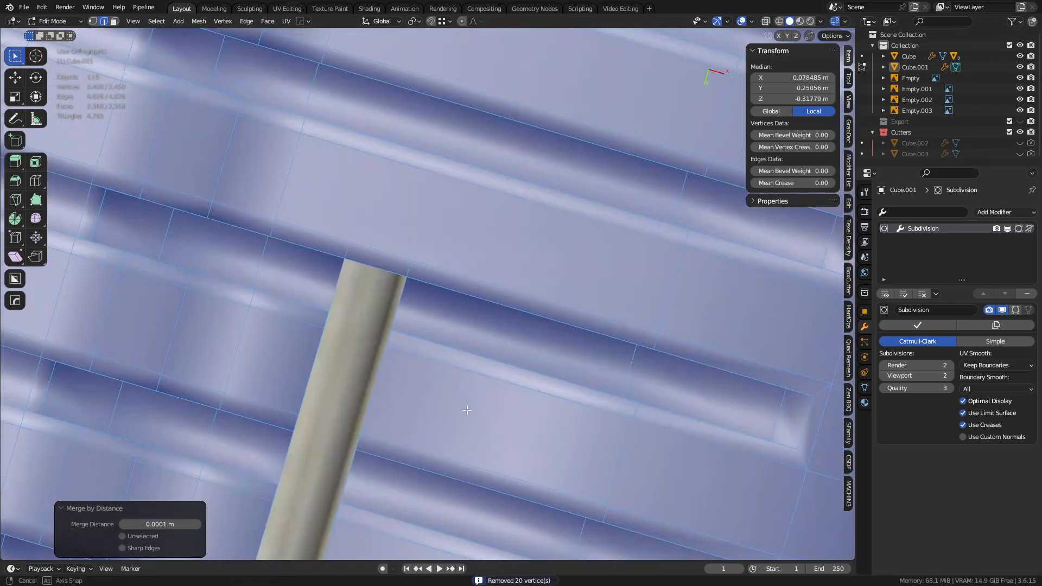
alt+middle_drag(466, 410, 479, 393)
- Try to fill the open channel floor from its end edge after merging all vertices by distance
scroll(479, 393, down, 6)
scroll(430, 367, up, 9)
middle_drag(430, 368, 425, 289)
click(377, 255)
middle_drag(500, 301, 455, 295)
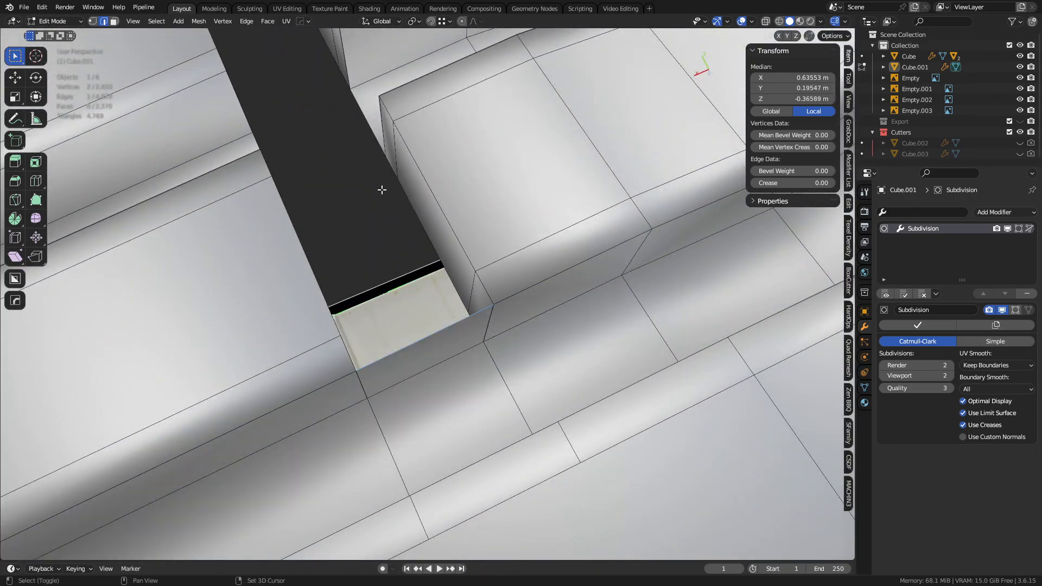
middle_drag(382, 188, 350, 377)
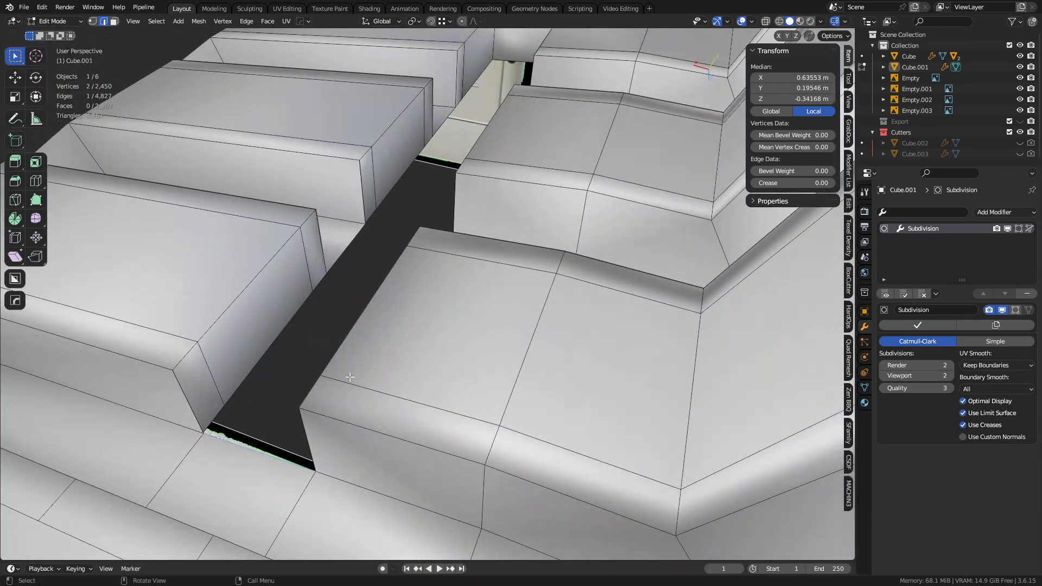
shift+click(318, 282)
middle_drag(318, 282, 455, 389)
key(1)
key(a)
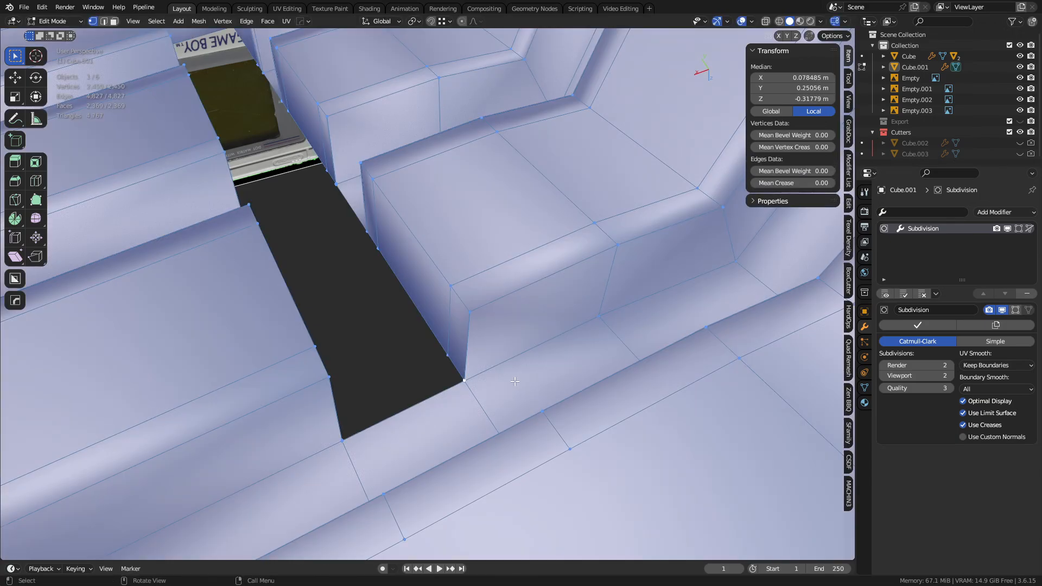
key(m)
click(515, 385)
key(2)
click(421, 408)
key(f)
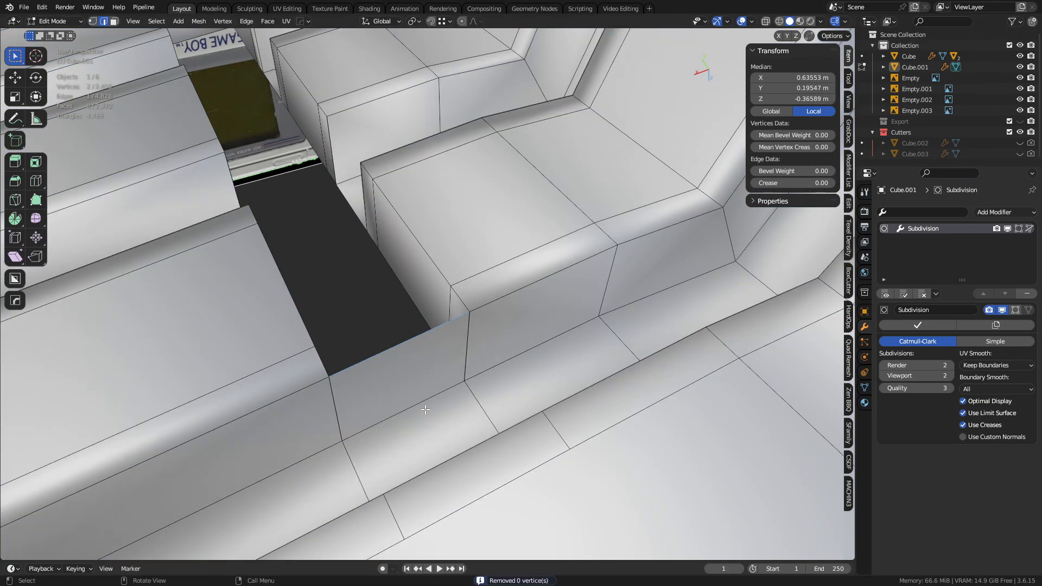
key(ctrl+z)
- Merge all vertices of the shell by distance at 0.0021 m
key(1)
key(a)
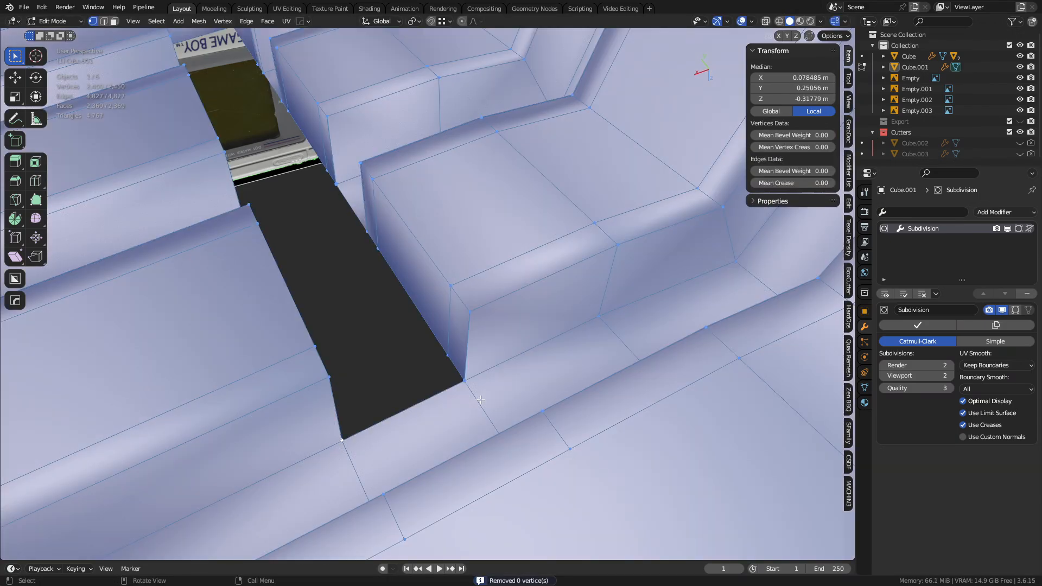
key(m)
click(476, 403)
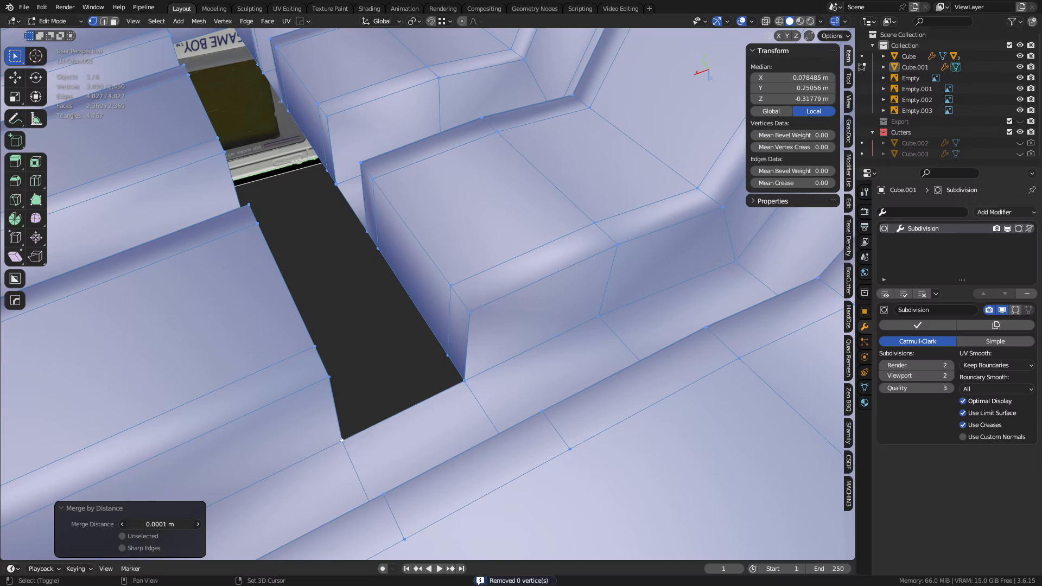
shift+drag(160, 525, 176, 525)
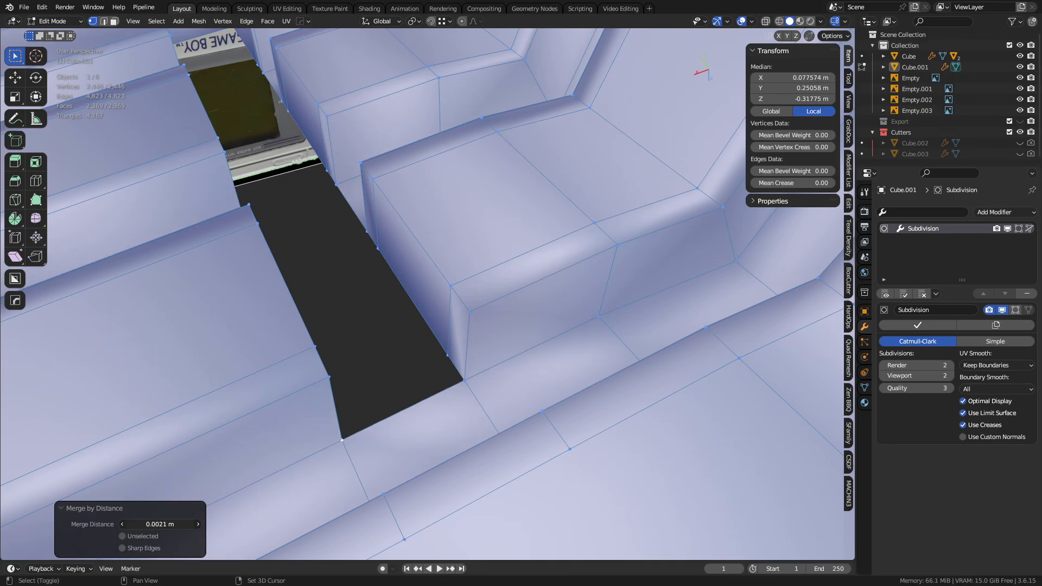
- Fill the open channel floor face by face, starting from the edge at its open end and crossing all the ribs
click(419, 416)
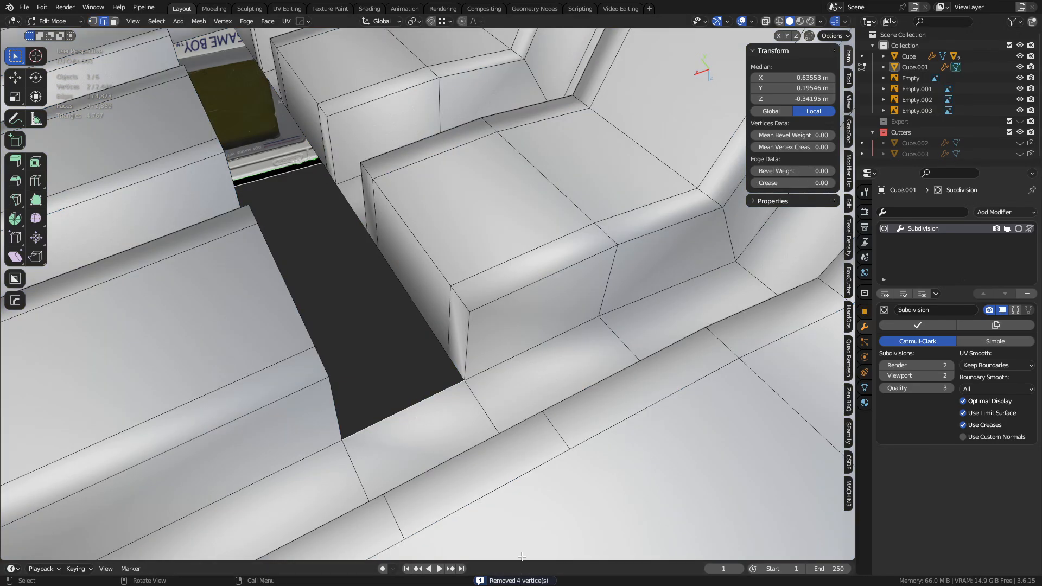
key(f)
key(f)
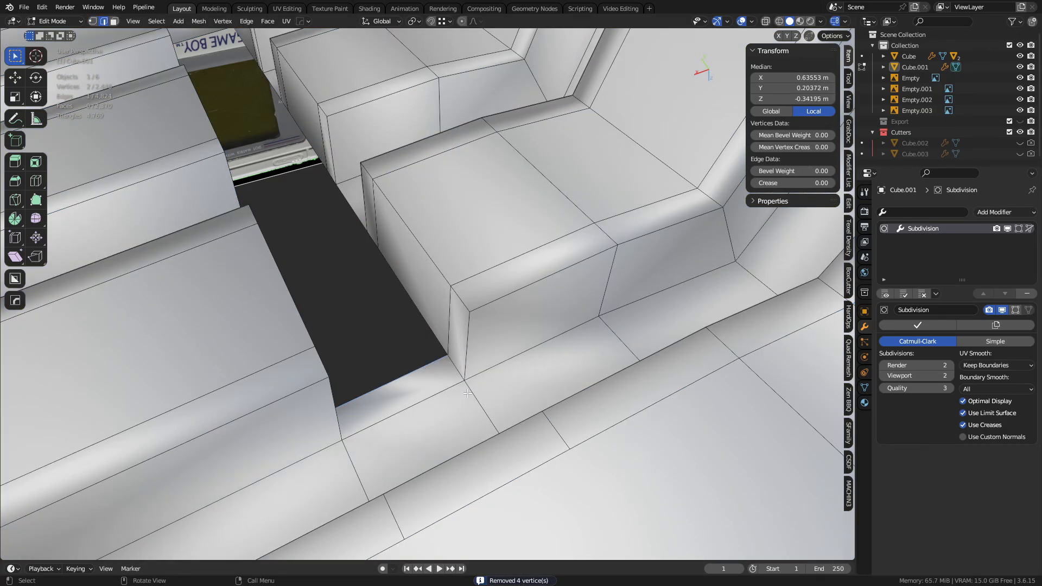
middle_drag(425, 372, 586, 373)
key(f)
key(f)
key(f)
key(f)
key(f)
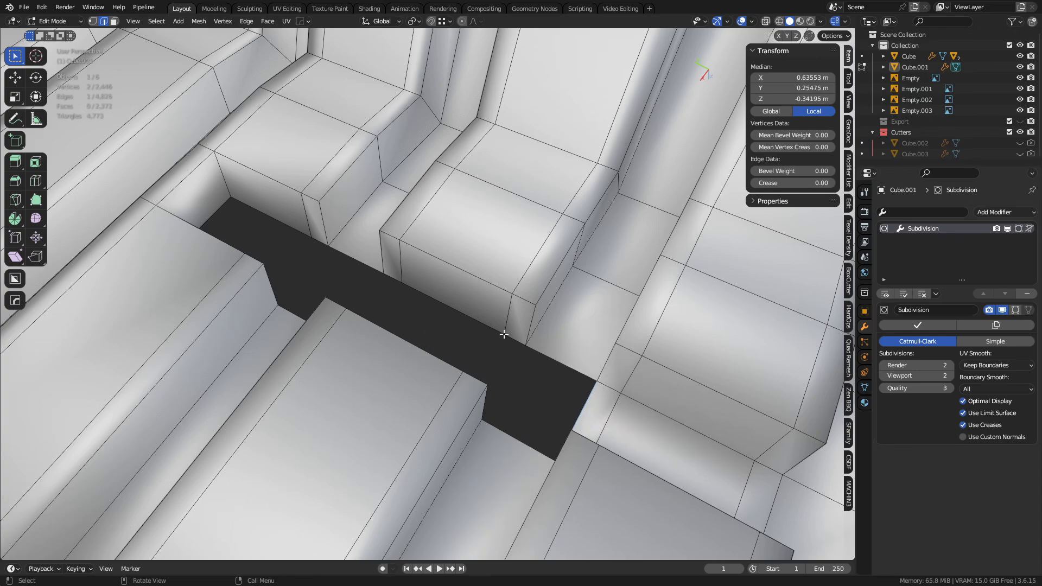
key(f)
key(f)
key(f)
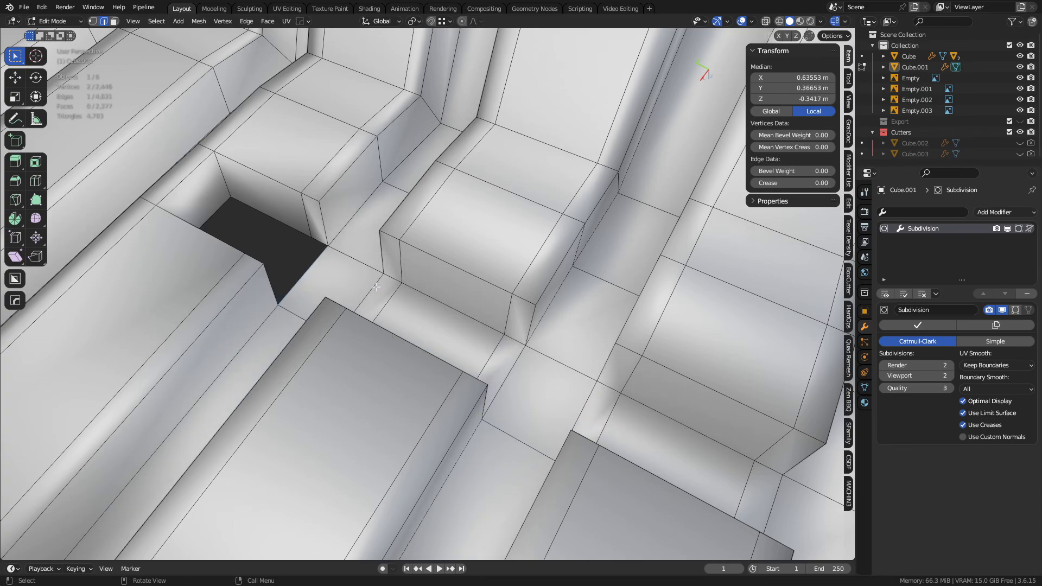
- Merge all shell vertices by distance at 0.00001 m and preview the smoothed channel in Object Mode
key(a)
key(m)
click(537, 337)
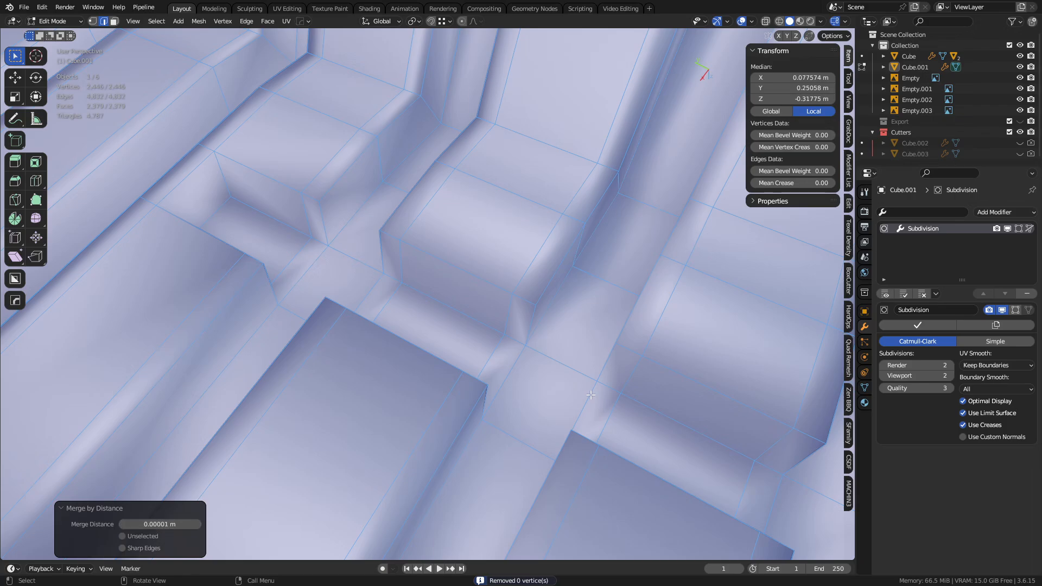
key(ctrl+Tab)
click(480, 412)
scroll(480, 413, down, 5)
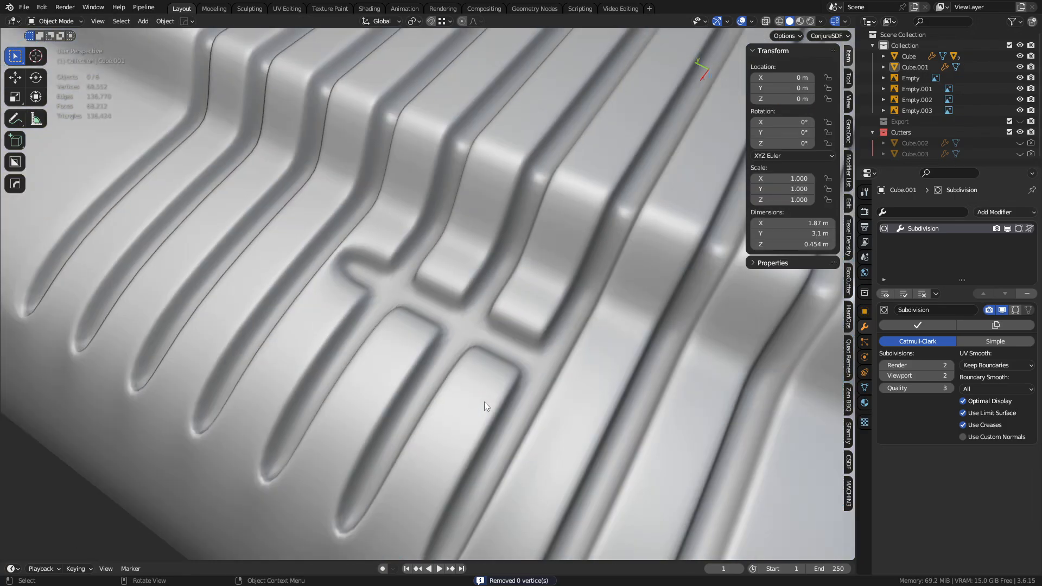
middle_drag(484, 402, 446, 416)
- Add a loop cut parallel to the ribs just inside the channel's closed end, at a slide factor of 0.491
key(ctrl+Tab)
click(478, 415)
scroll(347, 341, up, 2)
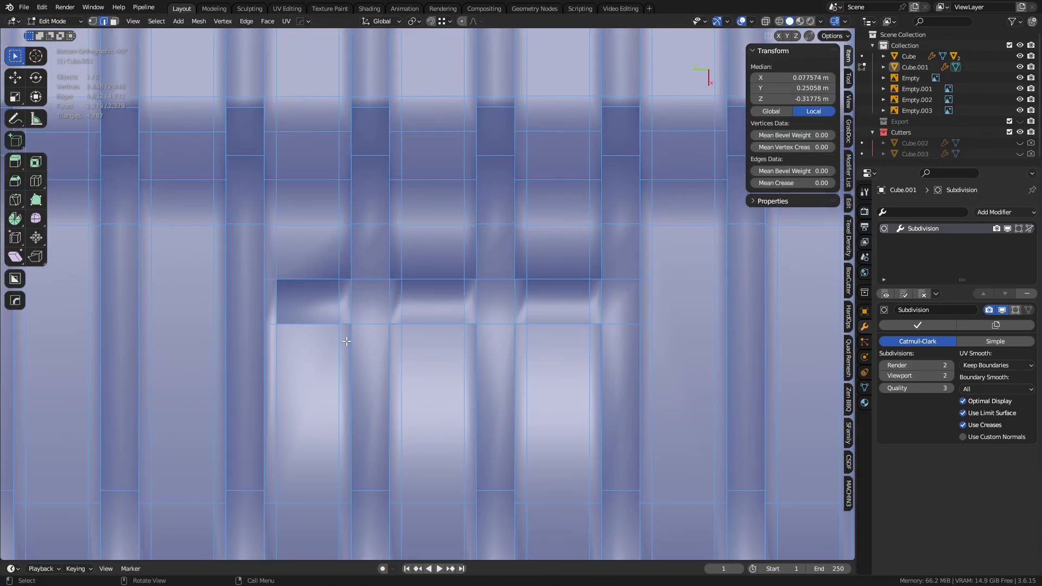
key(alt+a)
shift+middle_drag(344, 352, 390, 334)
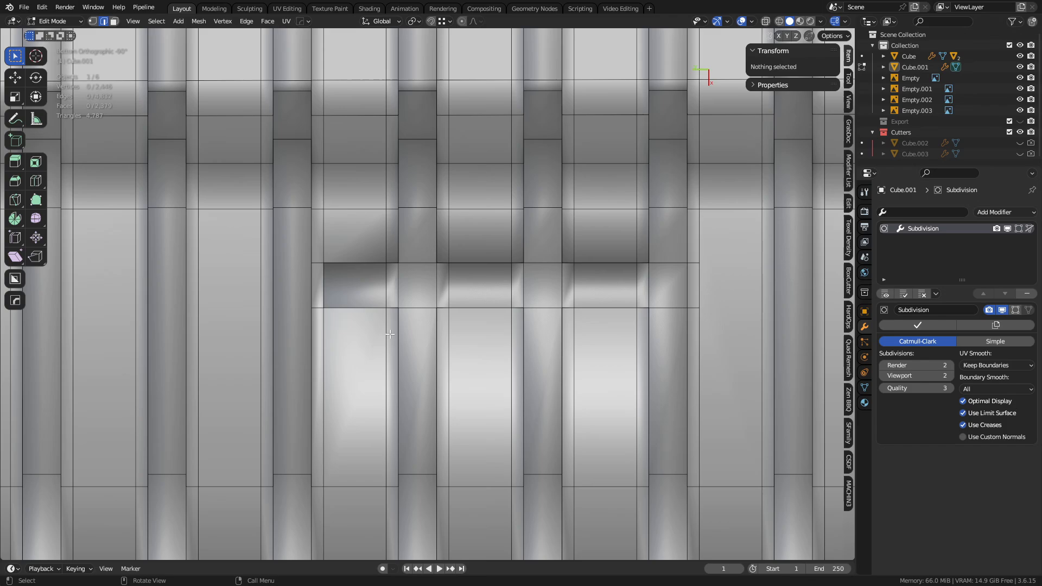
click(343, 307)
click(325, 303)
shift+middle_drag(698, 344, 656, 347)
key(ctrl+Tab)
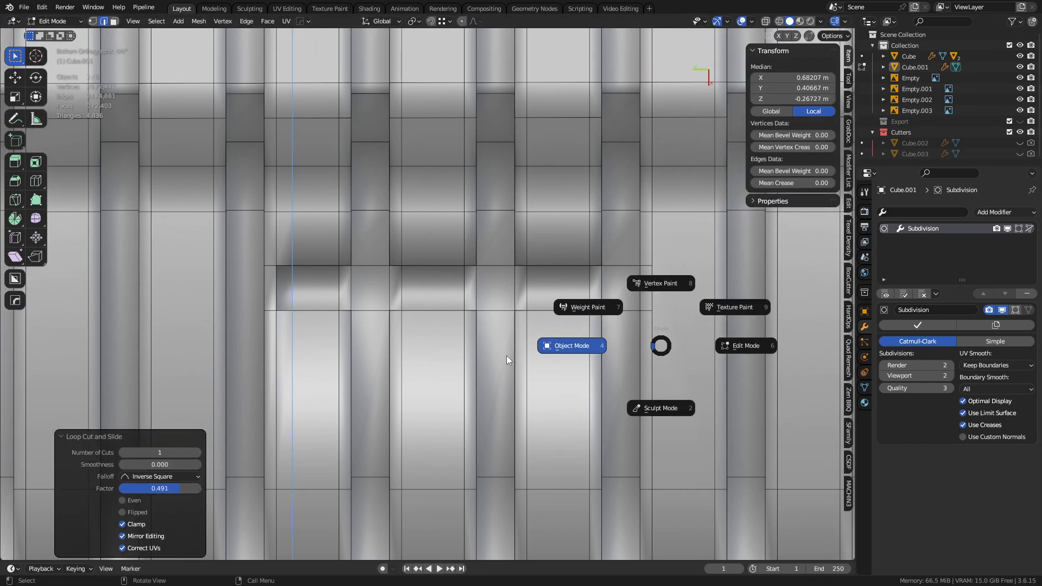
click(507, 360)
- Try to add a loop cut across the ribs alongside the channel
key(ctrl+Tab)
click(325, 340)
key(ctrl+r)
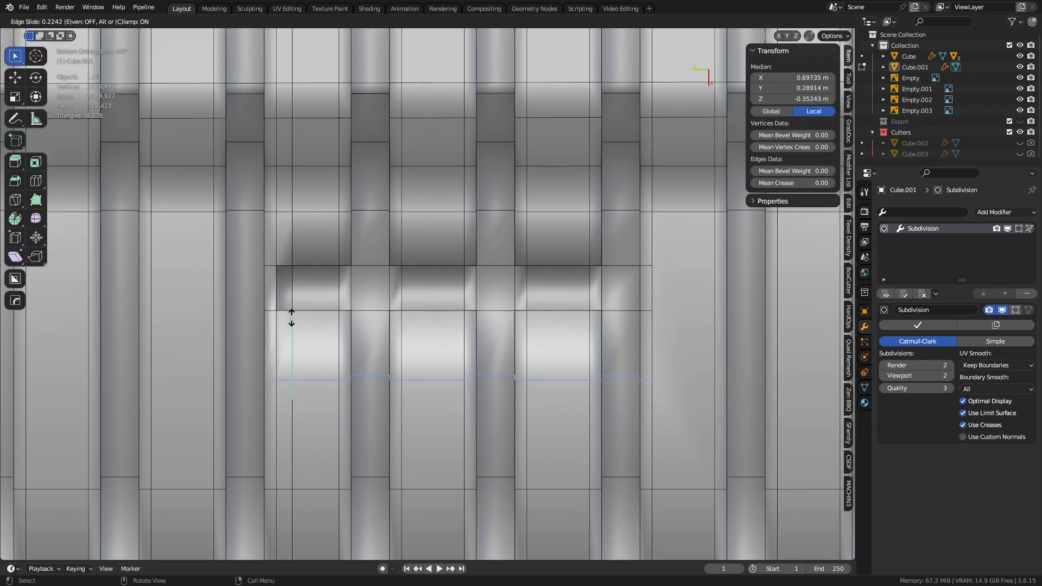
click(291, 319)
right_click(299, 263)
middle_drag(298, 263, 381, 287)
key(ctrl+z)
- Add two supporting loop cuts around the rib and channel walls, at slide factors of -0.505 and 0.397
key(Tab)
key(Tab)
key(3)
alt+click(357, 316)
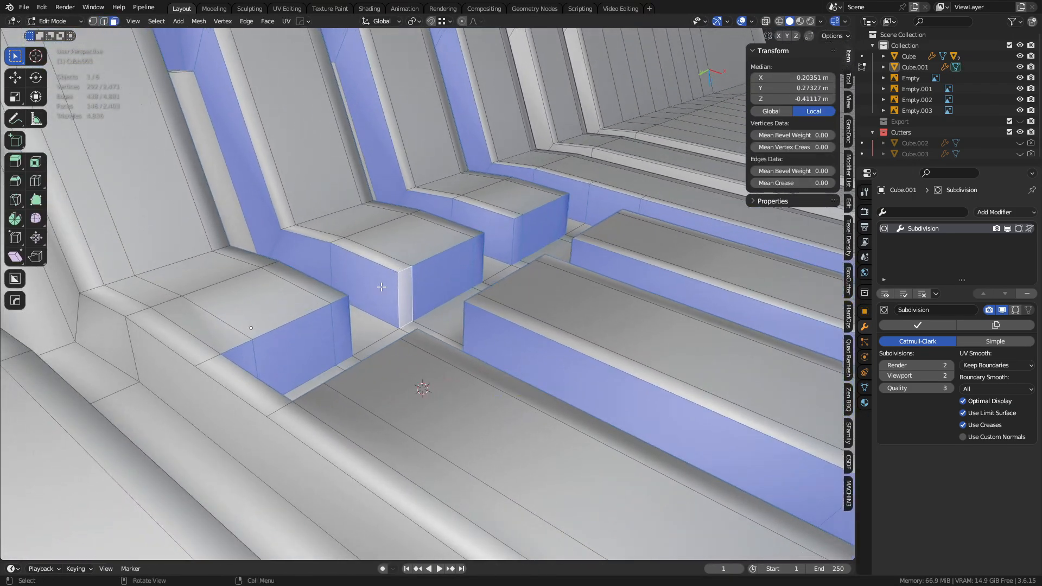
key(ctrl+r)
click(383, 287)
click(404, 297)
key(ctrl+r)
click(403, 302)
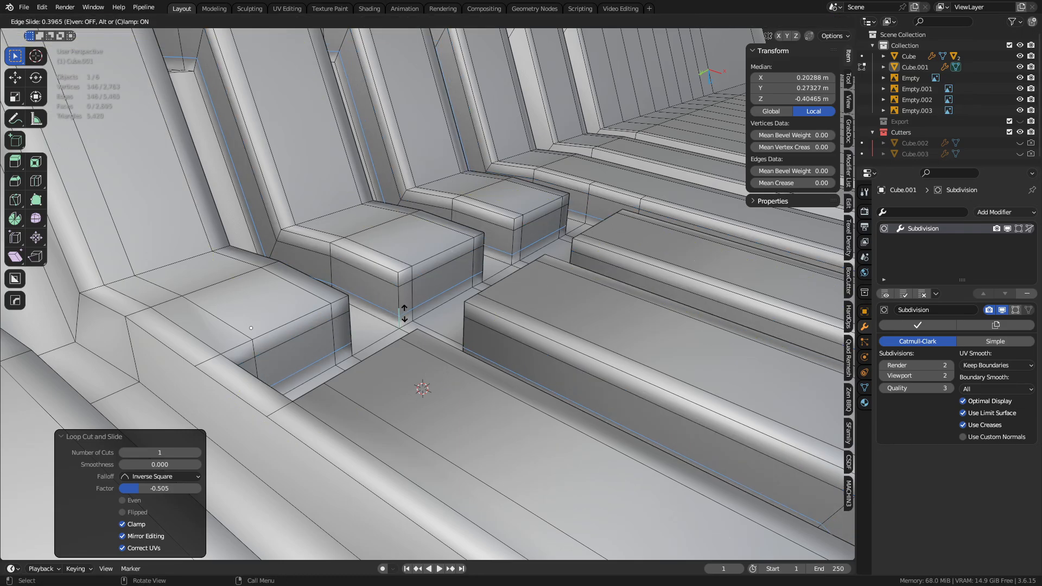
click(403, 316)
- Add a loop cut across the ribs on each side of the channel, the outer one at a slide factor of 0.824
middle_drag(403, 316, 465, 332)
key(ctrl+r)
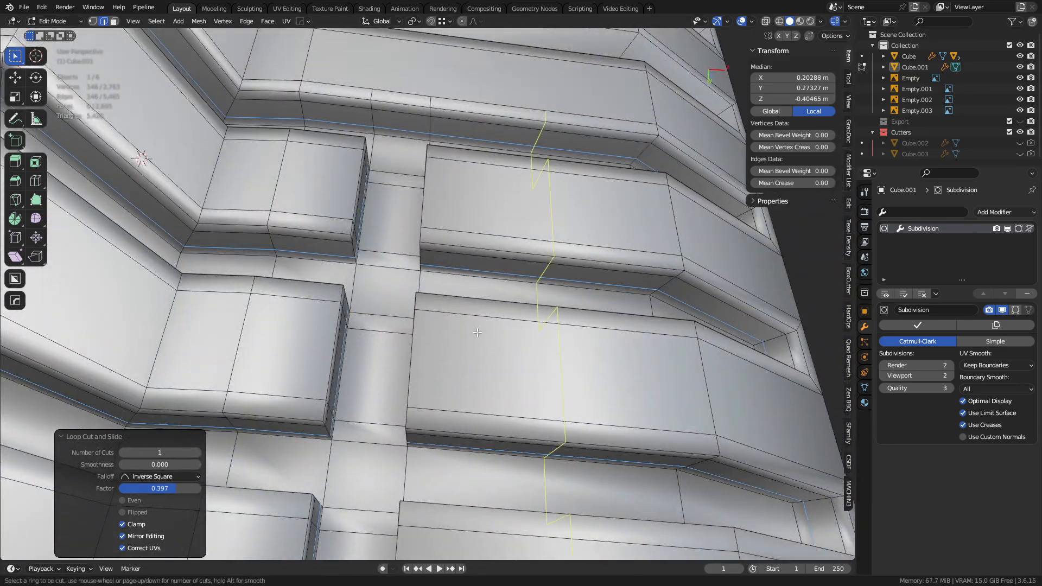
click(465, 329)
click(326, 280)
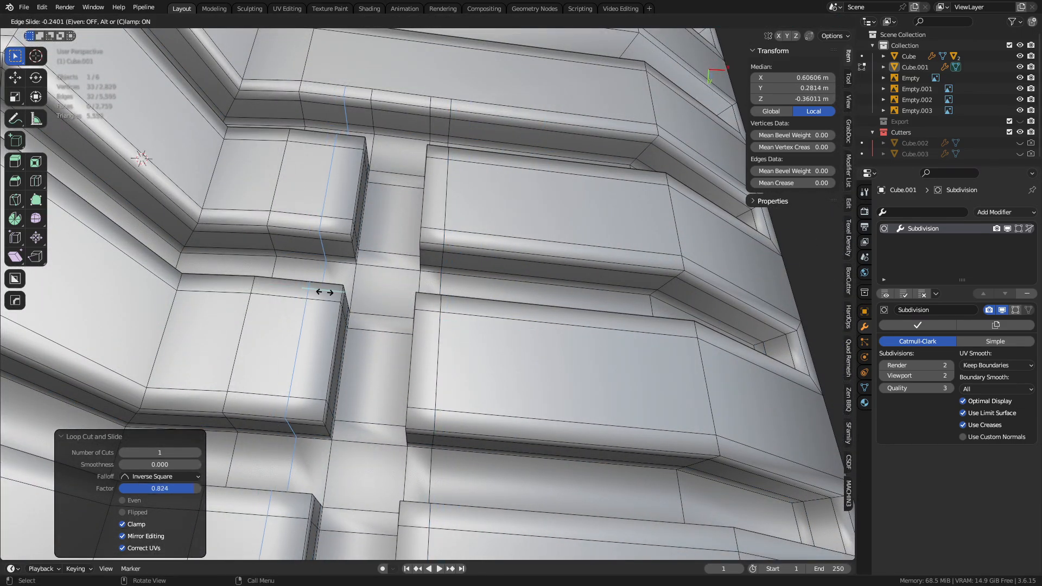
- Try to dissolve an edge on the smooth surface next to the last rib groove
ctrl+middle_drag(494, 168, 491, 222)
shift+middle_drag(434, 179, 428, 502)
key(3)
click(414, 457)
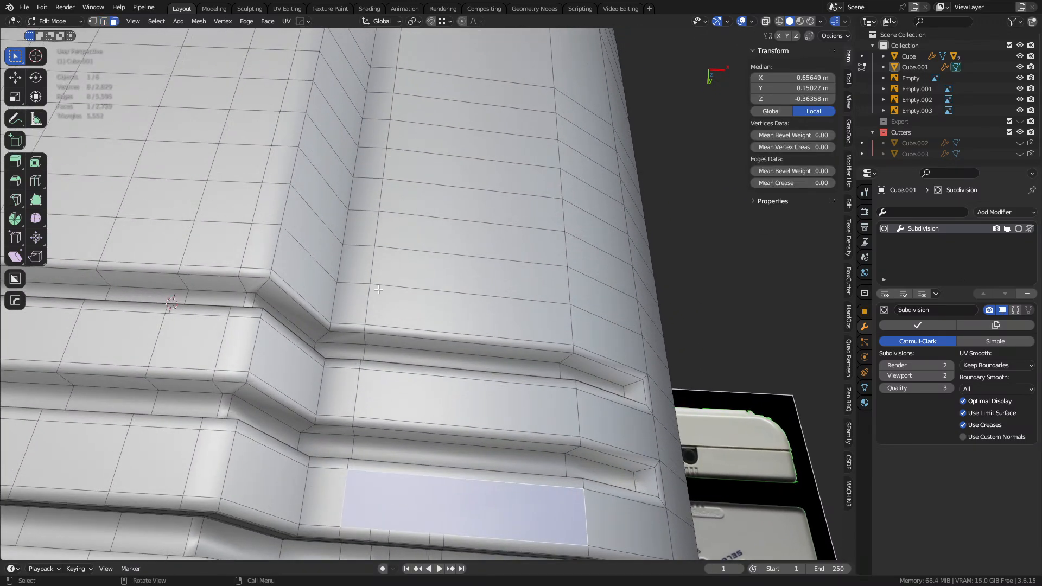
click(404, 306)
key(2)
click(461, 295)
key(ctrl+x)
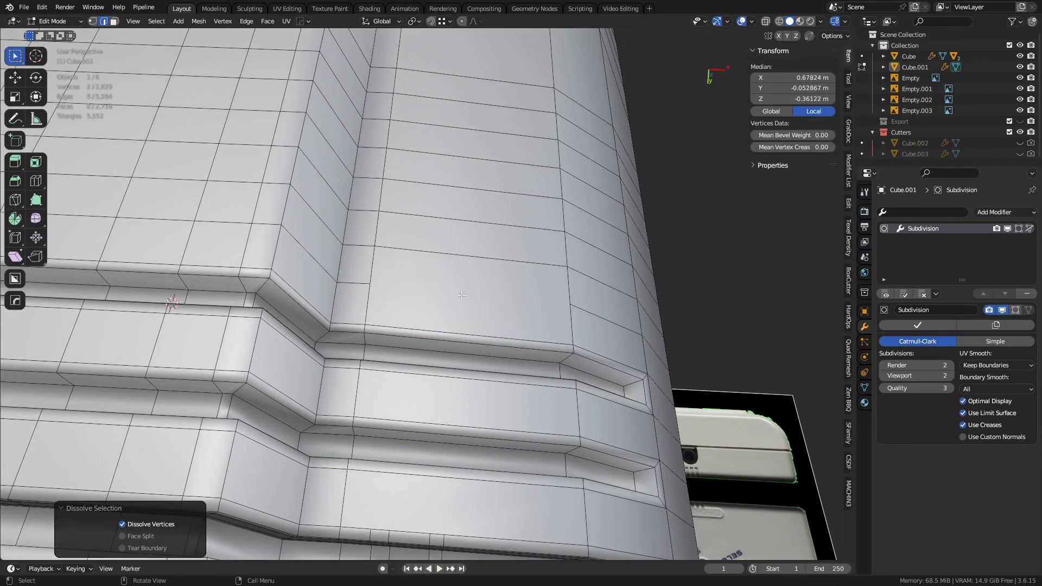
middle_drag(461, 390, 444, 334)
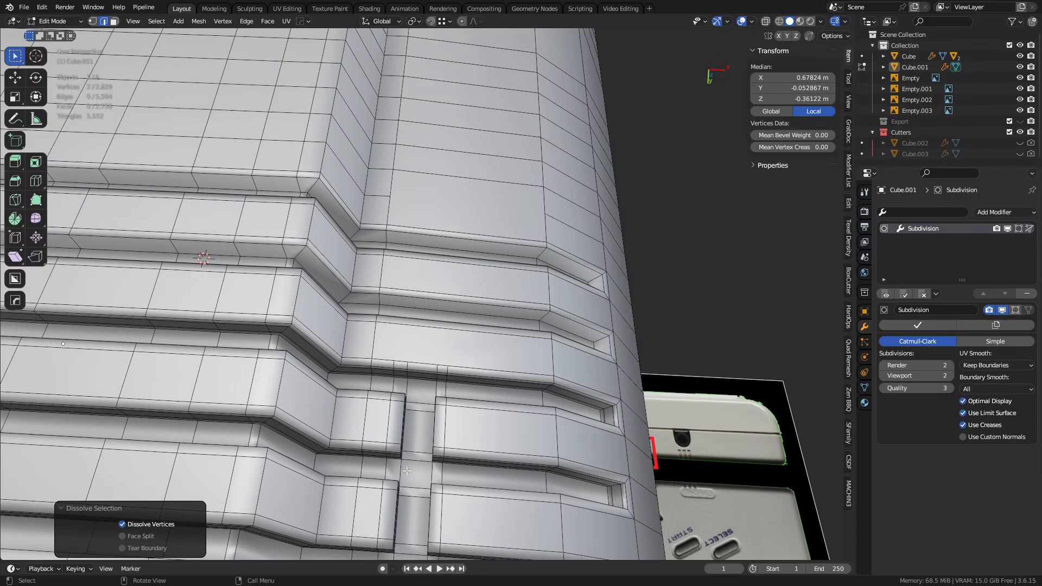
key(ctrl+z)
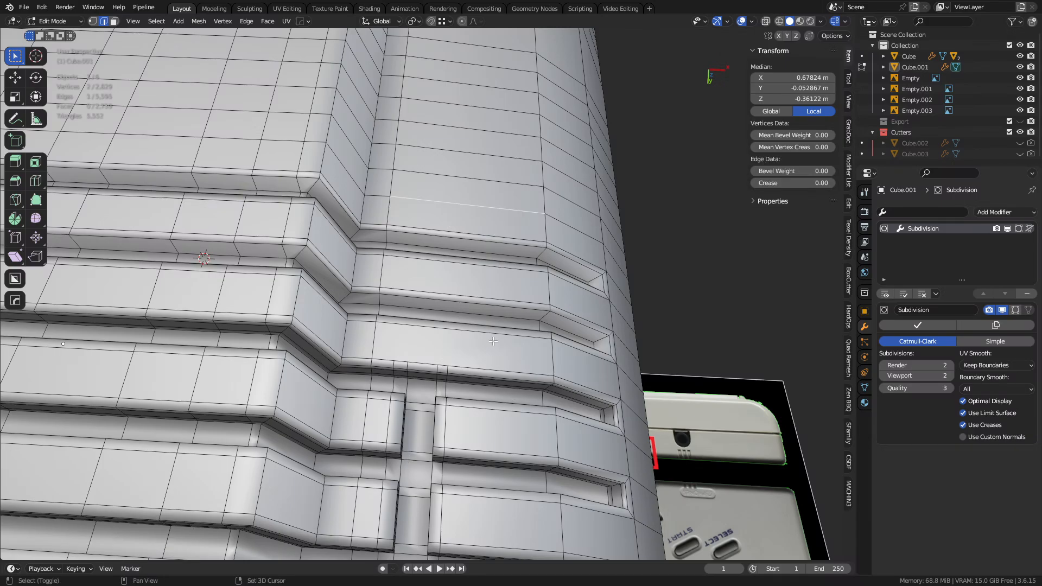
- Examine the channel, the rib grooves and the surrounding edge flow from several angles, including the smoothed preview
shift+scroll(493, 341, down, 5)
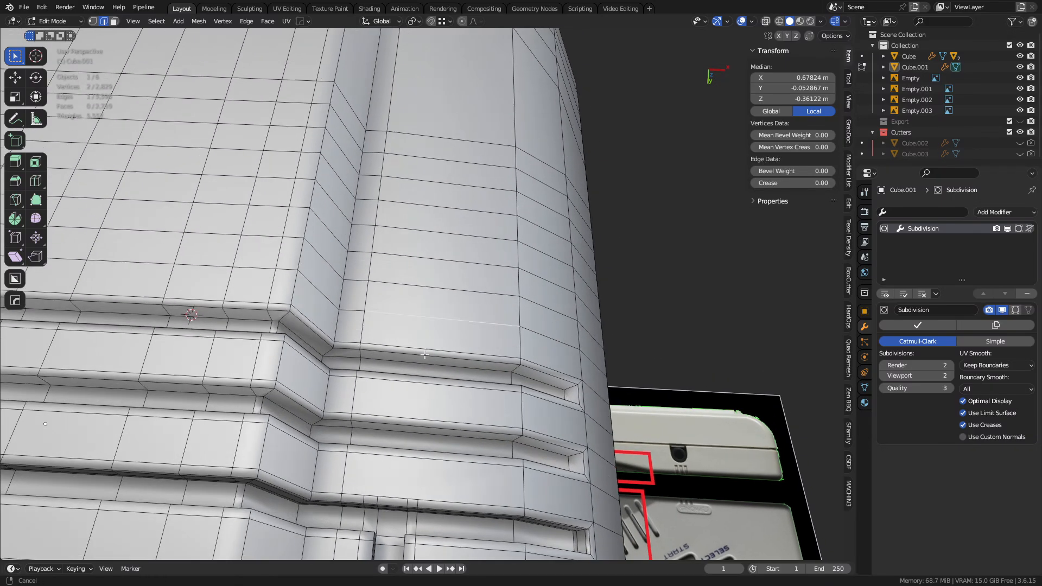
scroll(438, 411, up, 5)
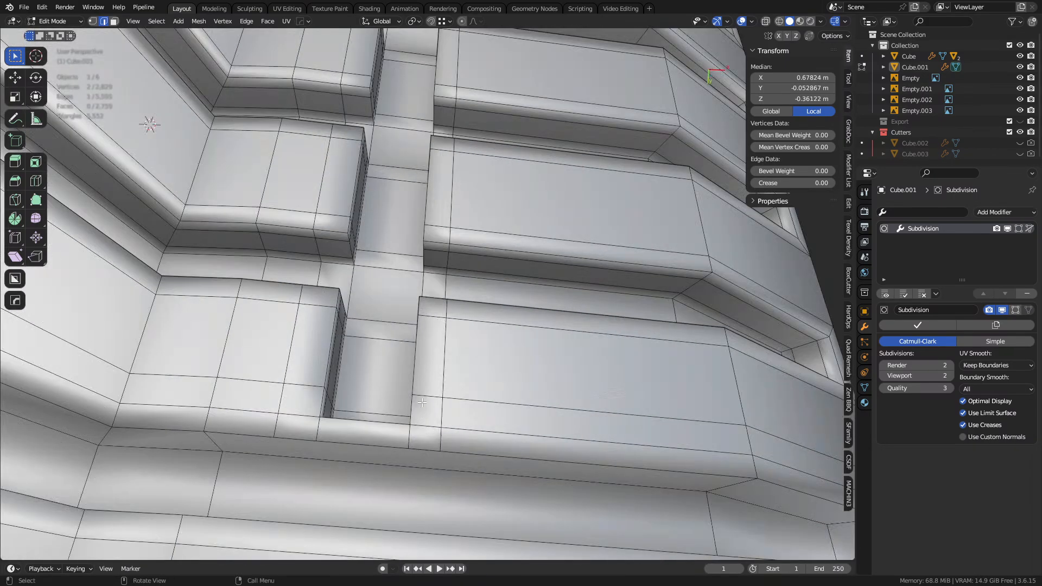
middle_drag(443, 268, 470, 343)
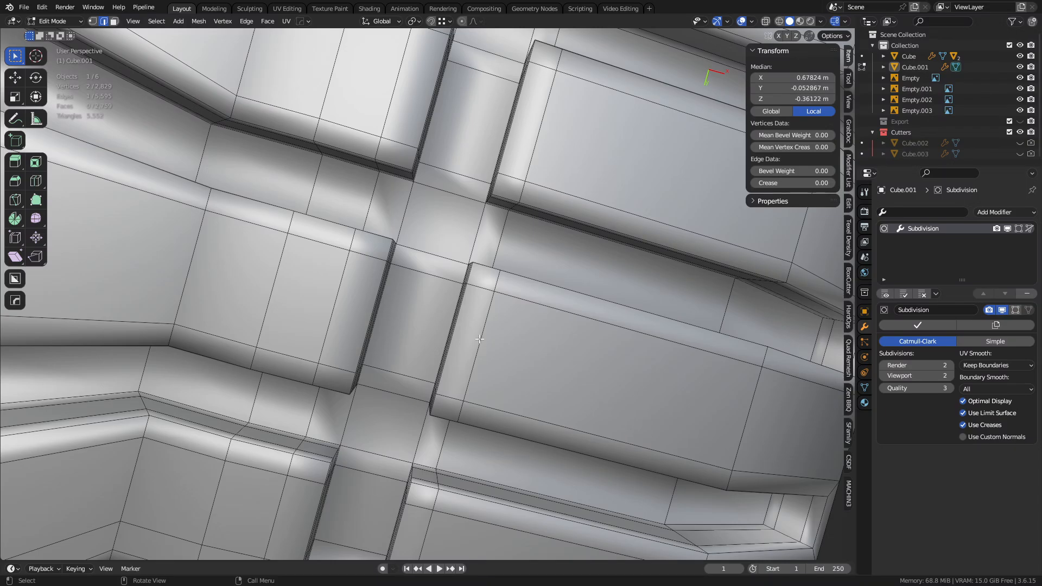
middle_drag(479, 339, 432, 543)
ctrl+middle_drag(437, 340, 437, 277)
key(ctrl+Tab)
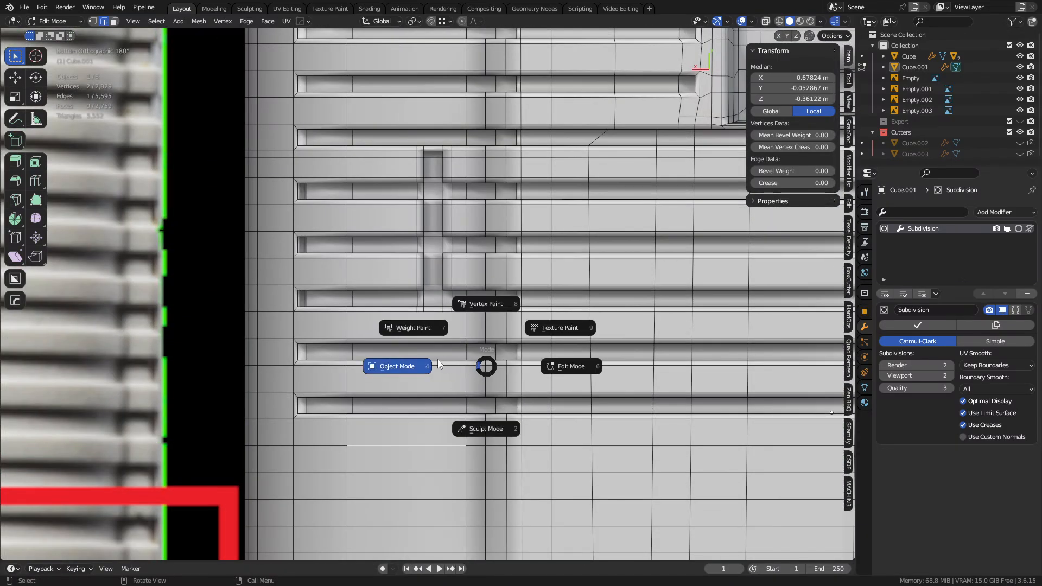
click(438, 359)
scroll(441, 352, down, 4)
scroll(442, 348, up, 8)
key(ctrl+Tab)
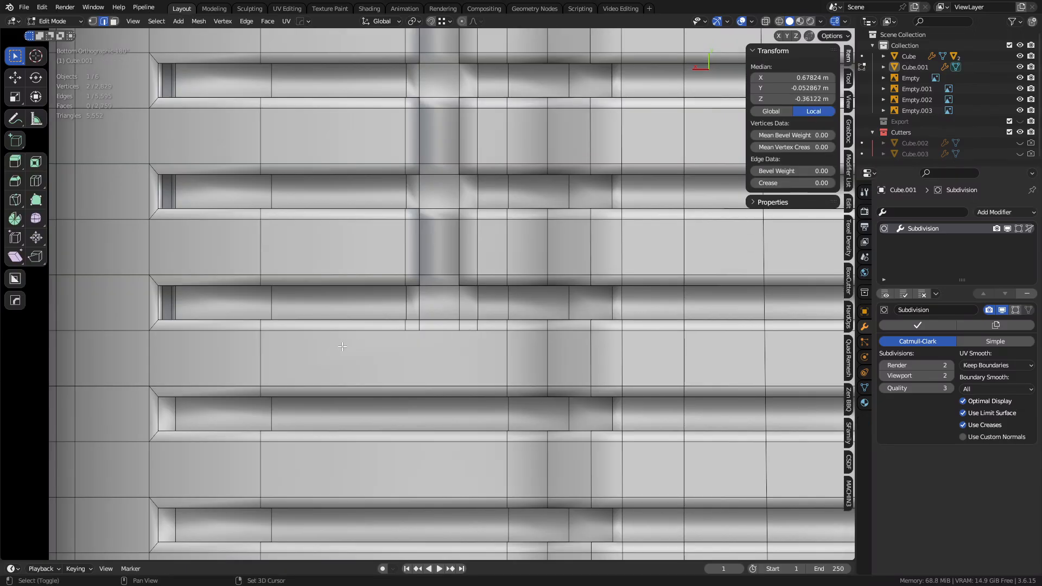
middle_drag(342, 347, 347, 307)
scroll(380, 326, down, 4)
middle_drag(478, 347, 394, 352)
scroll(394, 351, up, 4)
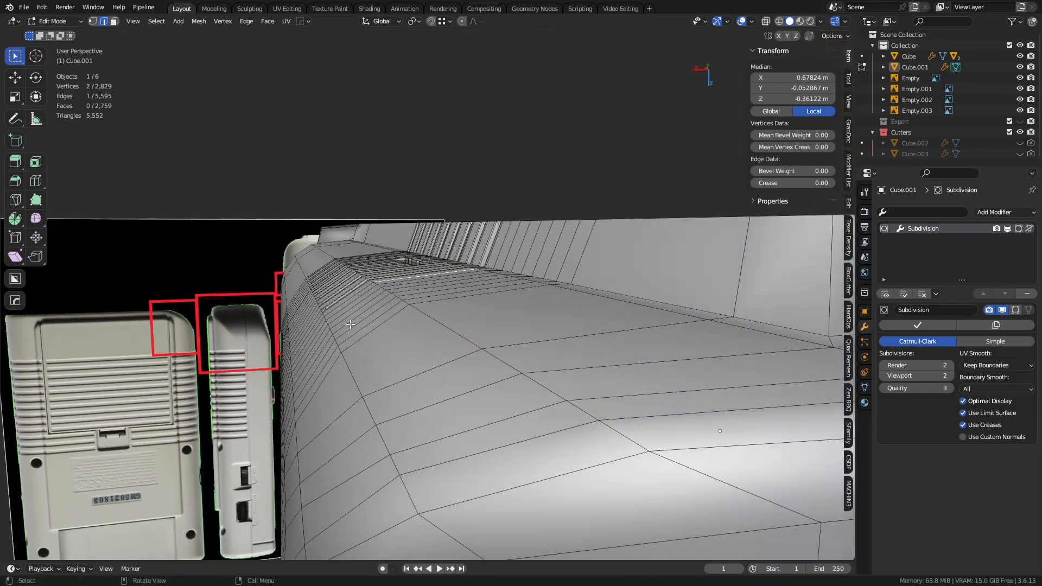
- Try to add a loop cut across the outer ends of the rib grooves and preview the smoothed result
scroll(339, 296, down, 2)
scroll(339, 296, up, 4)
middle_drag(339, 296, 411, 298)
key(ctrl+r)
click(411, 298)
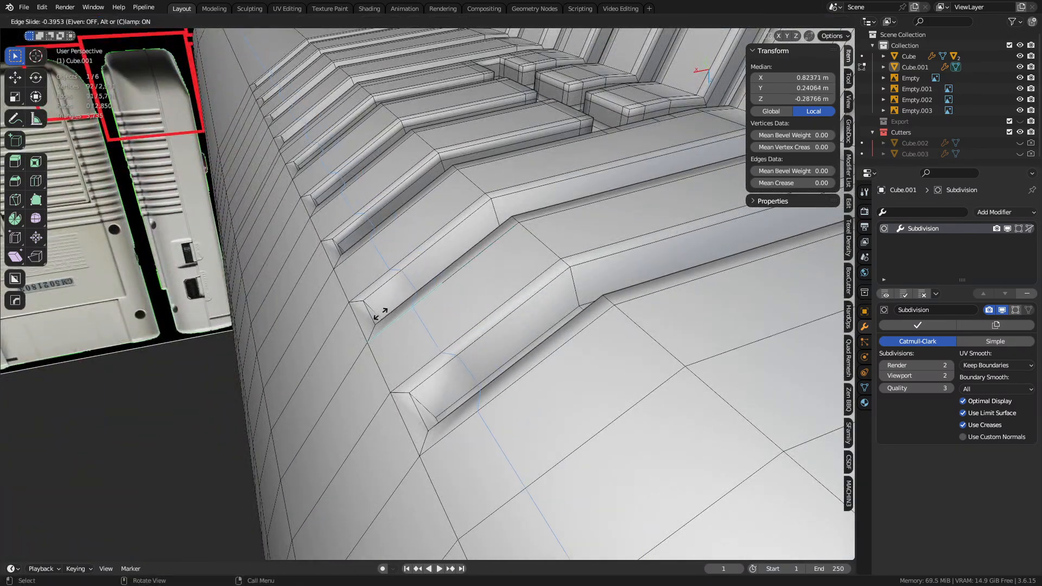
click(363, 322)
key(ctrl+Tab)
click(465, 380)
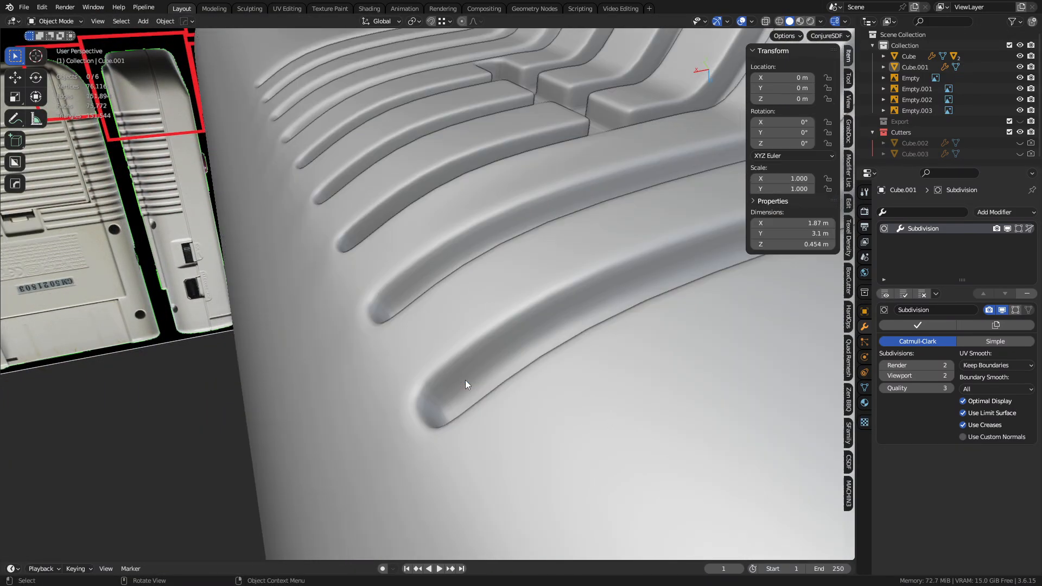
- Undo the loop cut at the groove ends and return to editing the shell in face selection
scroll(465, 380, down, 5)
scroll(467, 380, down, 1)
key(shift+w)
middle_drag(526, 390, 411, 357)
key(Tab)
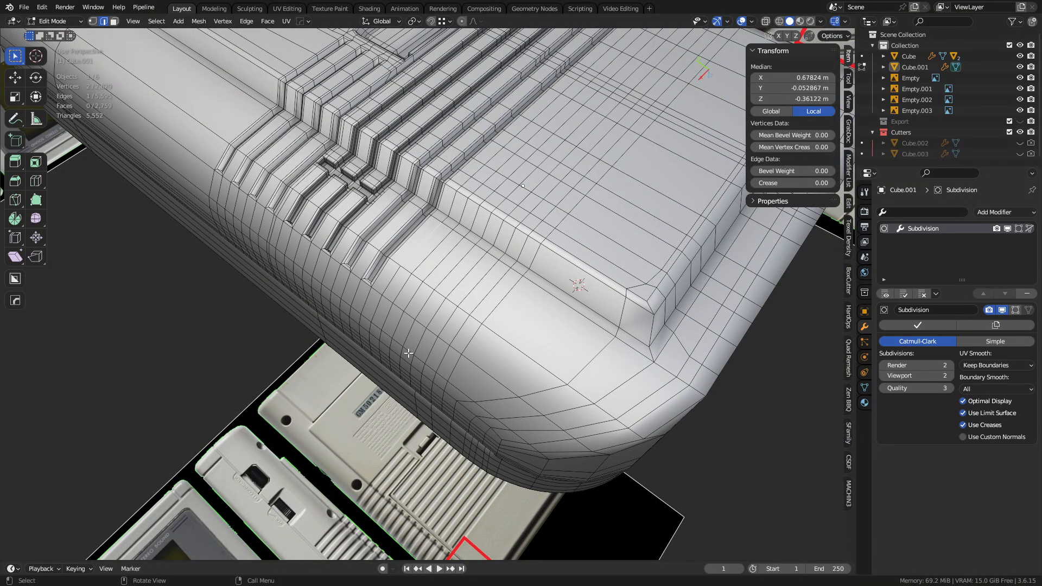
key(ctrl+3)
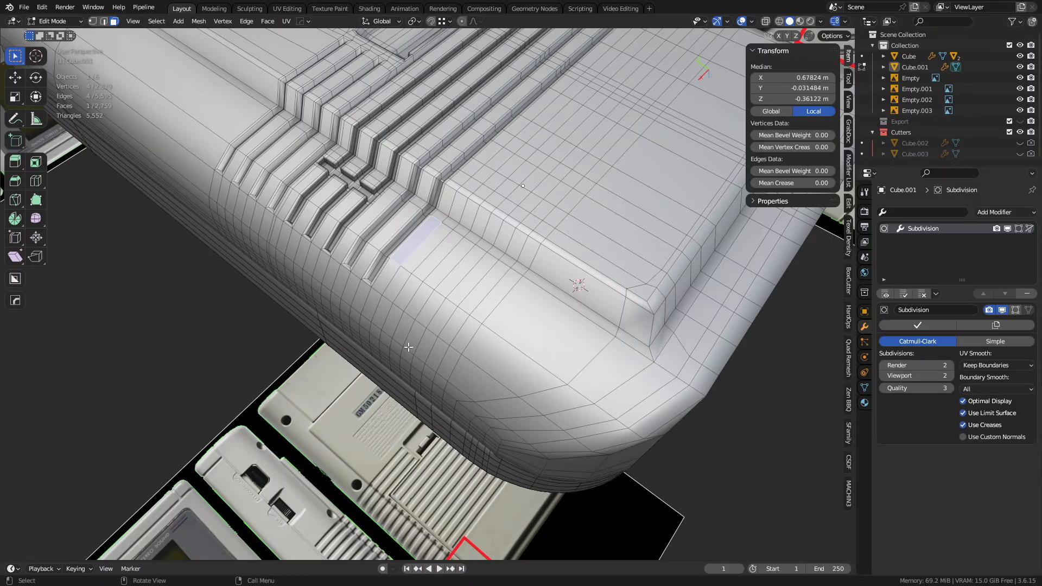
- Try to dissolve the edge next to the shell's rounded corner, in line with the outer ends of the rib grooves
key(a)
key(a)
alt+middle_click(380, 260)
scroll(468, 415, up, 3)
middle_drag(468, 414, 429, 310)
scroll(420, 329, down, 3)
middle_drag(608, 405, 630, 390)
key(2)
click(630, 389)
middle_drag(388, 388, 142, 173)
key(ctrl+x)
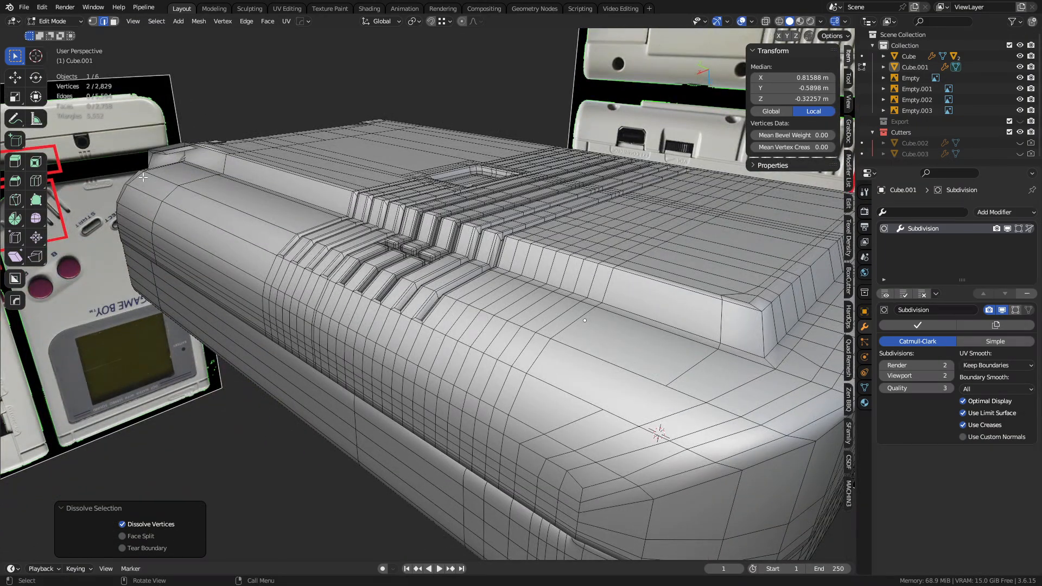
- Add one centred loop cut across the outer ends of the rib grooves and apply Set Flow to it
key(ctrl+r)
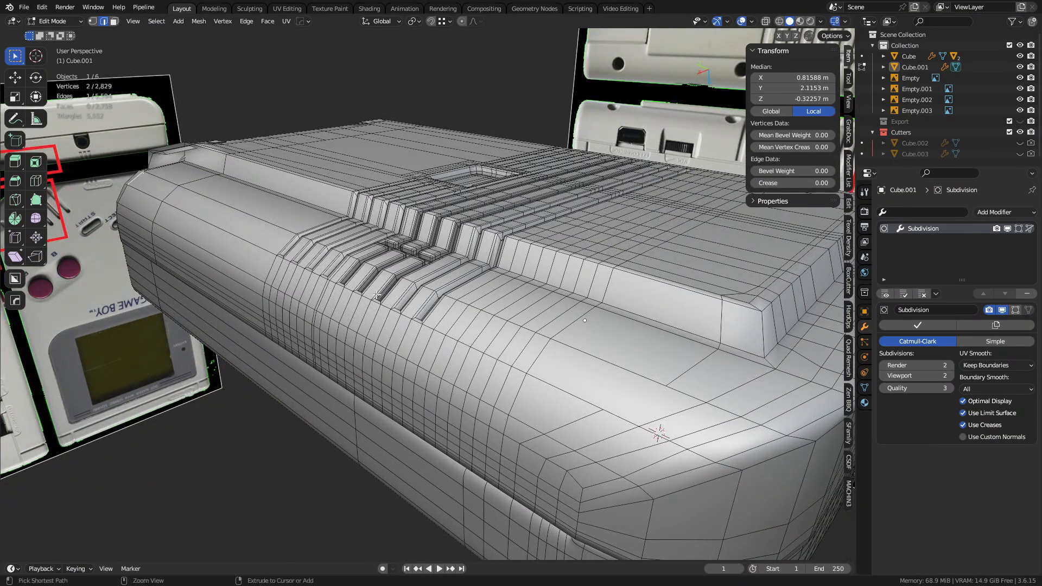
click(438, 316)
right_click(438, 316)
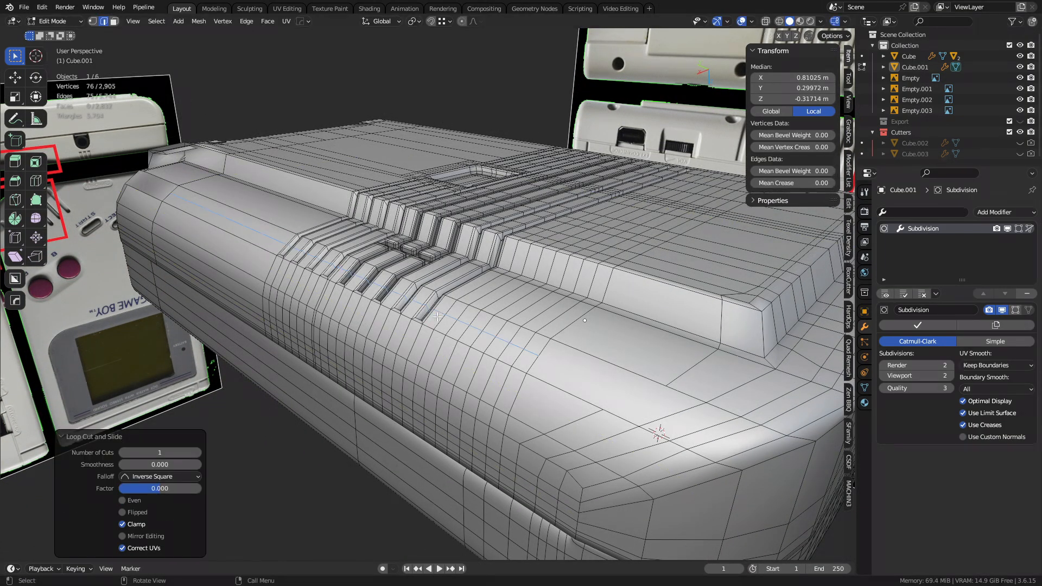
middle_drag(437, 317, 503, 292)
right_click(503, 291)
mouse_move(510, 162)
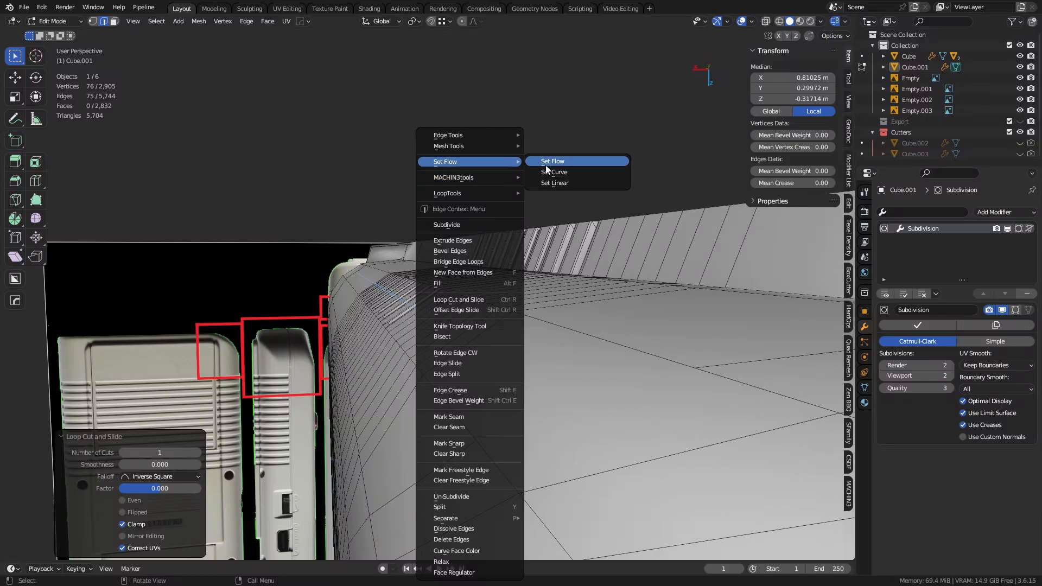
click(561, 164)
middle_drag(417, 357, 450, 412)
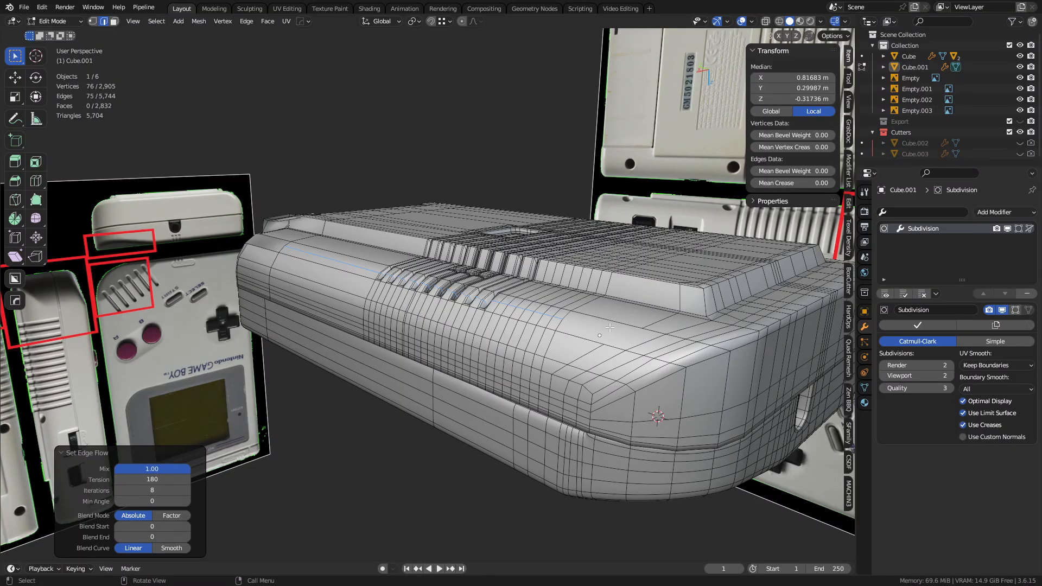
- Check the groove ends up close, and undo the Set Flow, the loop cut and the dissolved edges
middle_drag(610, 328, 400, 286)
scroll(529, 355, up, 3)
scroll(488, 359, up, 4)
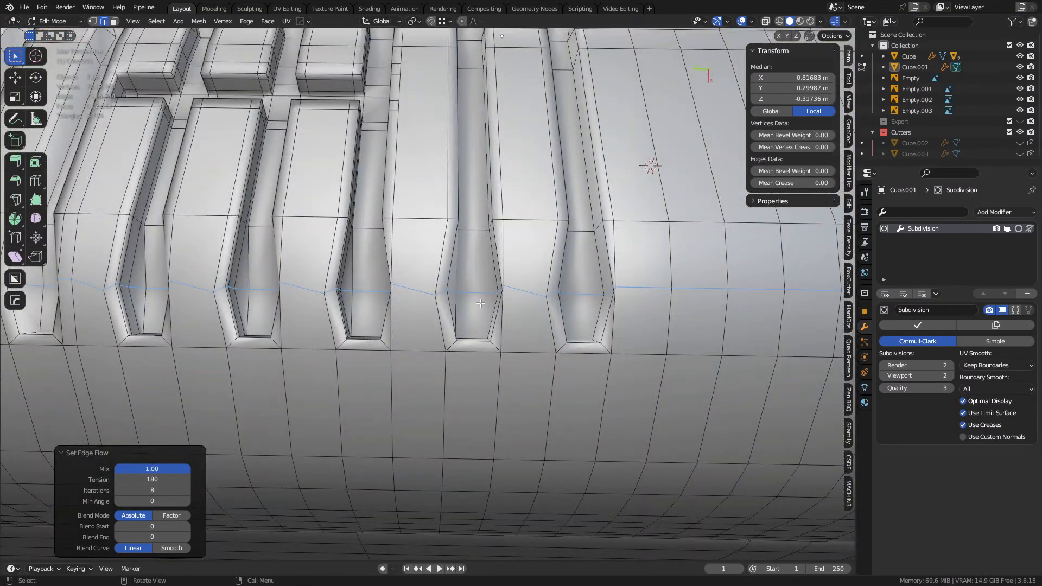
key(ctrl+z)
scroll(607, 360, down, 5)
middle_drag(608, 360, 465, 324)
key(ctrl+z)
key(ctrl+z)
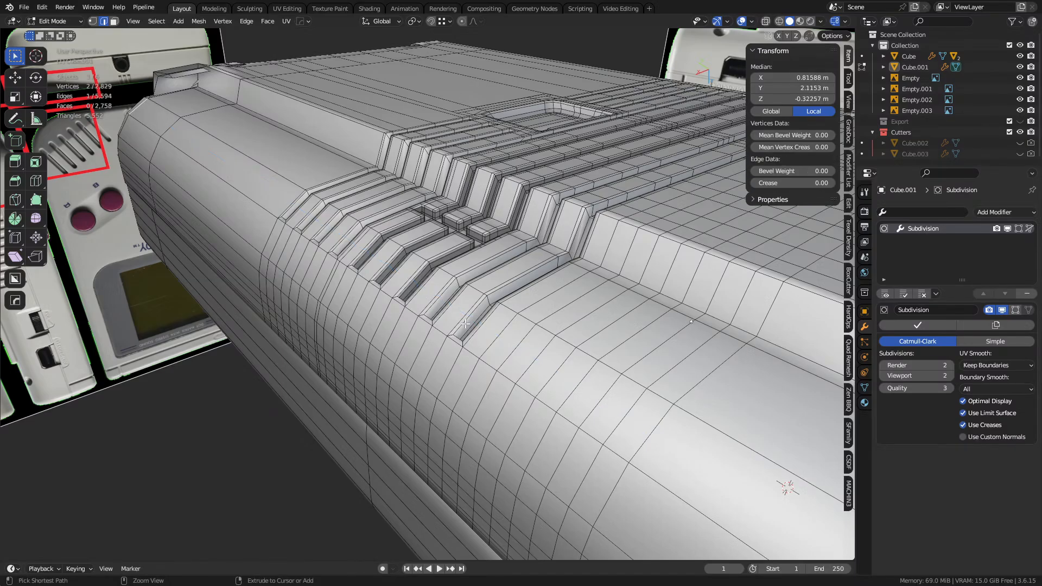
key(ctrl+z)
scroll(465, 324, down, 4)
shift+middle_drag(538, 383, 476, 341)
key(ctrl+z)
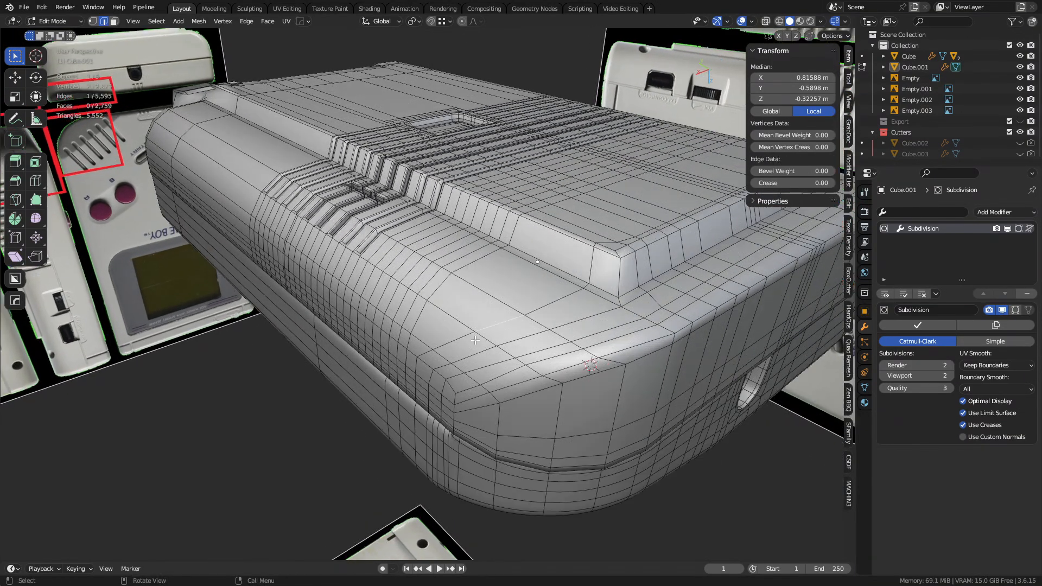
scroll(476, 340, up, 2)
shift+middle_drag(425, 296, 459, 399)
key(ctrl+z)
- Preview the smoothed shell around the last rib groove in Object Mode and return to editing with nothing selected
key(ctrl+Tab)
click(466, 354)
click(471, 326)
key(Tab)
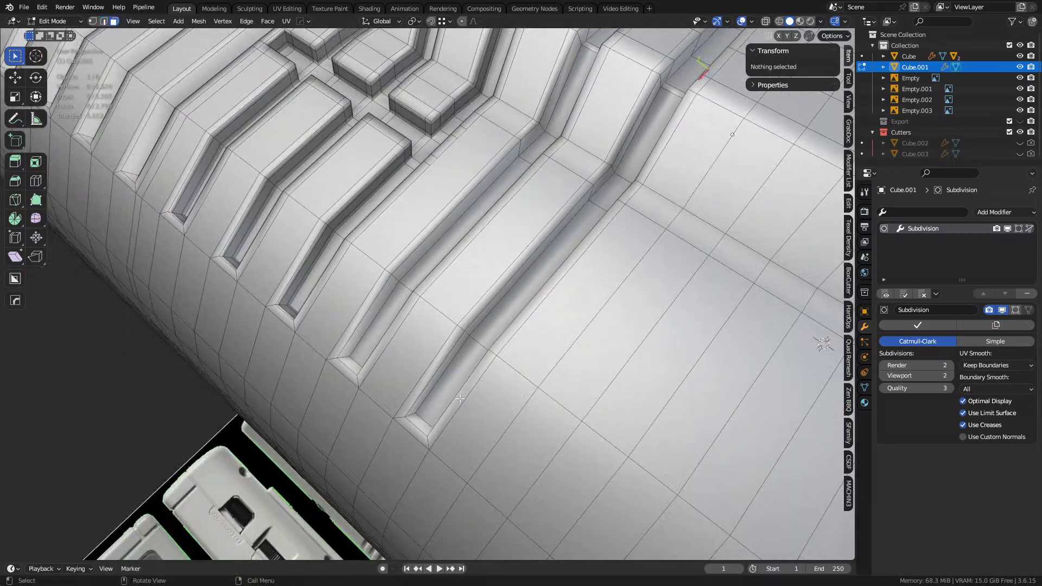
click(460, 399)
ctrl+shift+click(531, 265)
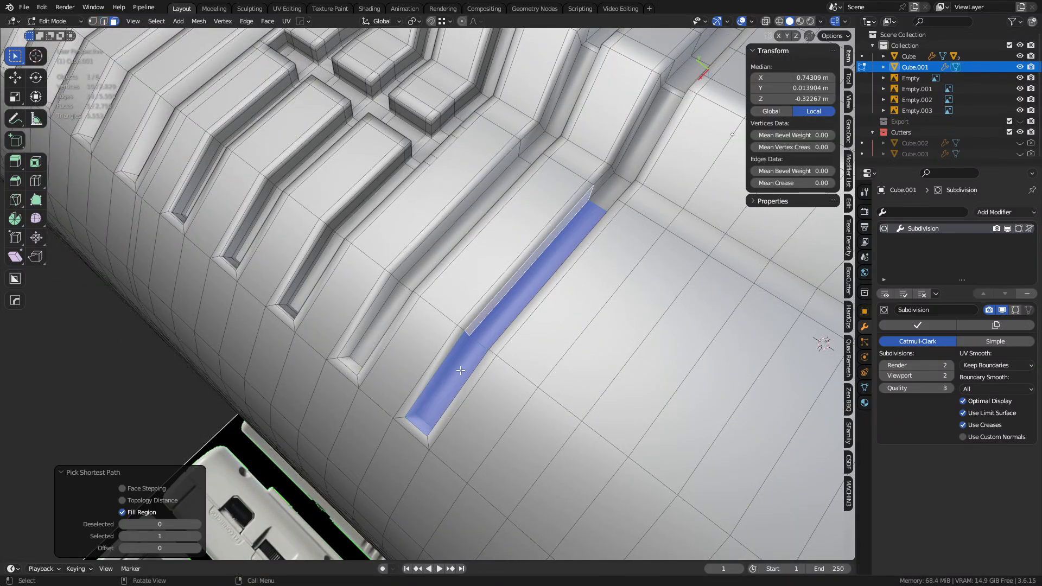
key(ctrl+Tab)
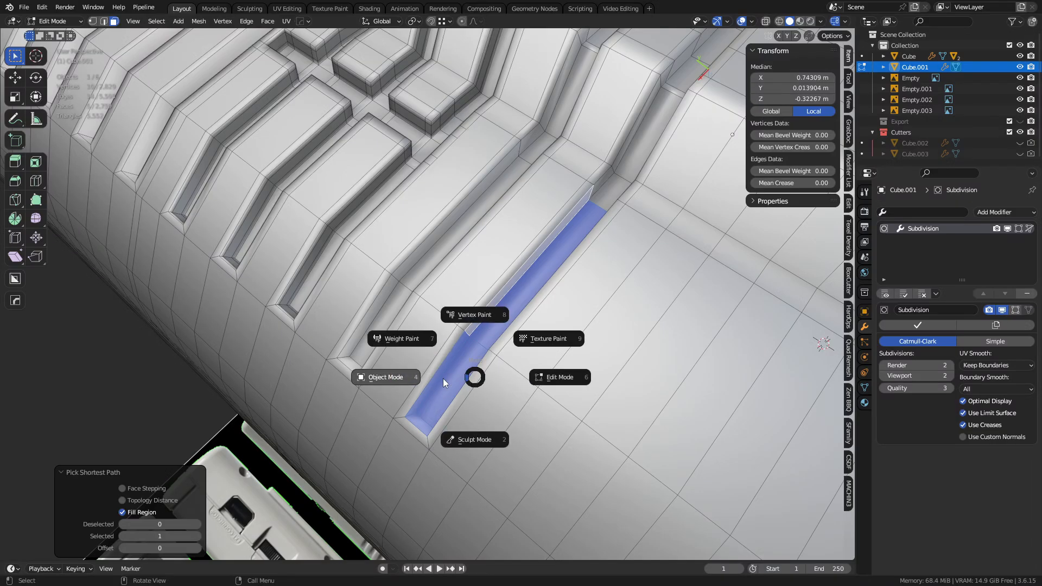
click(442, 379)
scroll(443, 379, down, 4)
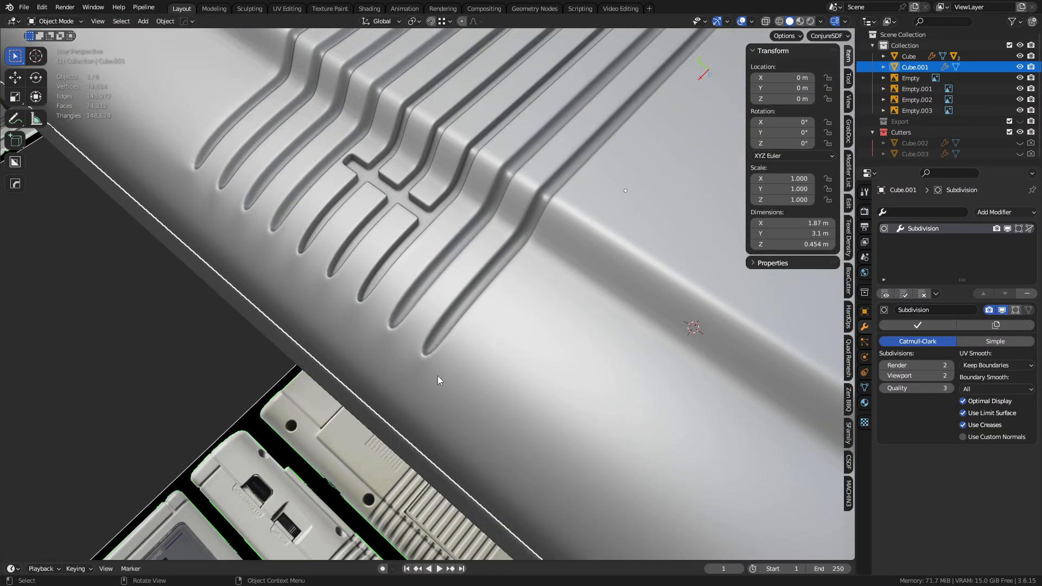
key(ctrl+Tab)
click(465, 379)
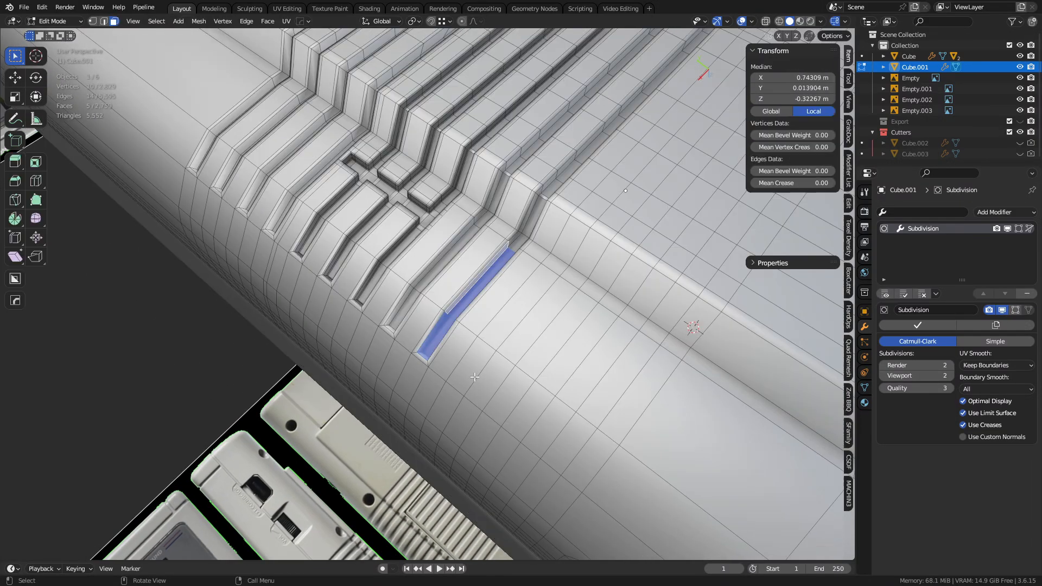
key(a)
key(a)
- Knife-cut a Y-axis-locked line along the rounded side, from the midpoint of the corner edge across the rib grooves
middle_drag(465, 378, 534, 282)
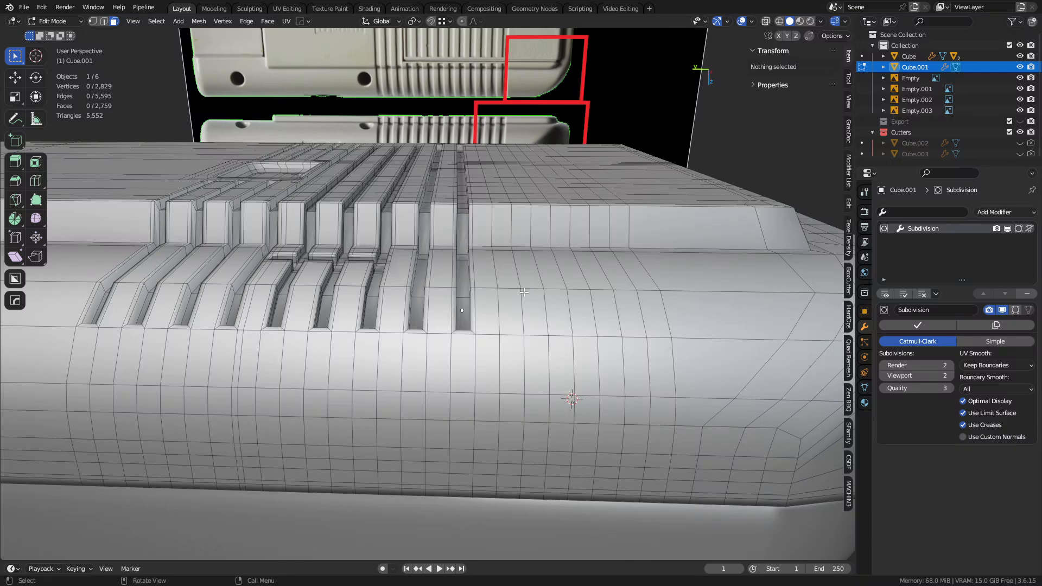
scroll(487, 307, up, 1)
middle_drag(487, 307, 456, 345)
shift+middle_drag(456, 346, 419, 331)
scroll(523, 362, down, 3)
mouse_move(522, 362)
shift+middle_down()
mouse_move(482, 312)
mouse_move(514, 356)
shift+middle_up()
middle_drag(514, 355, 600, 407)
middle_drag(538, 339, 548, 343)
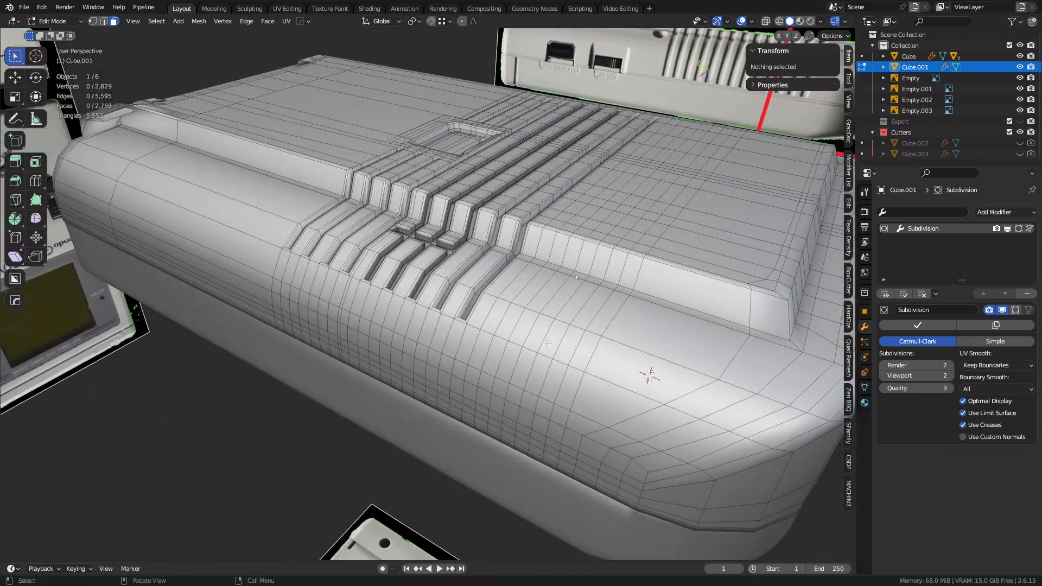
key(k)
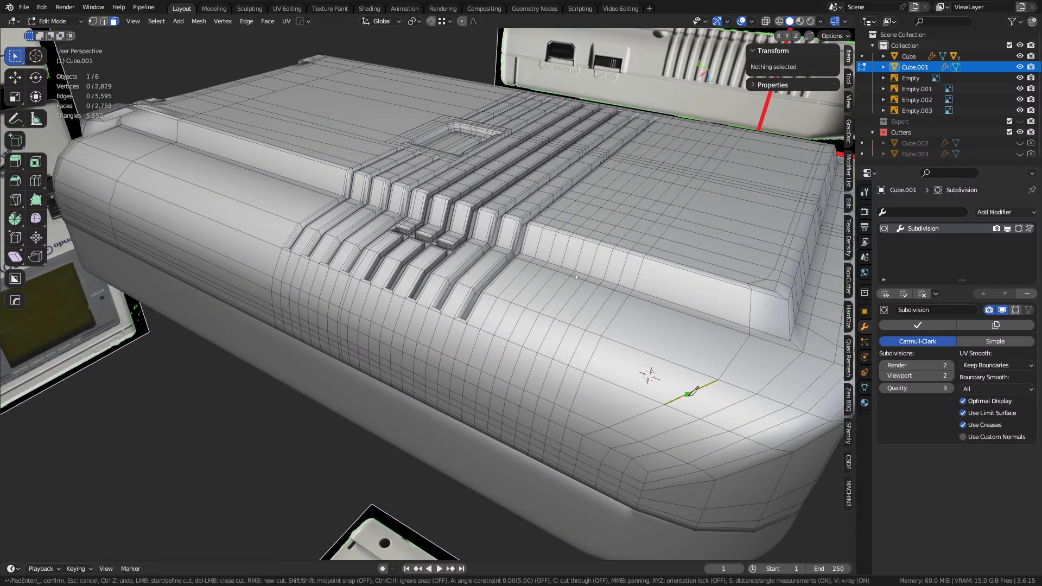
key(shift)
key(x)
key(y)
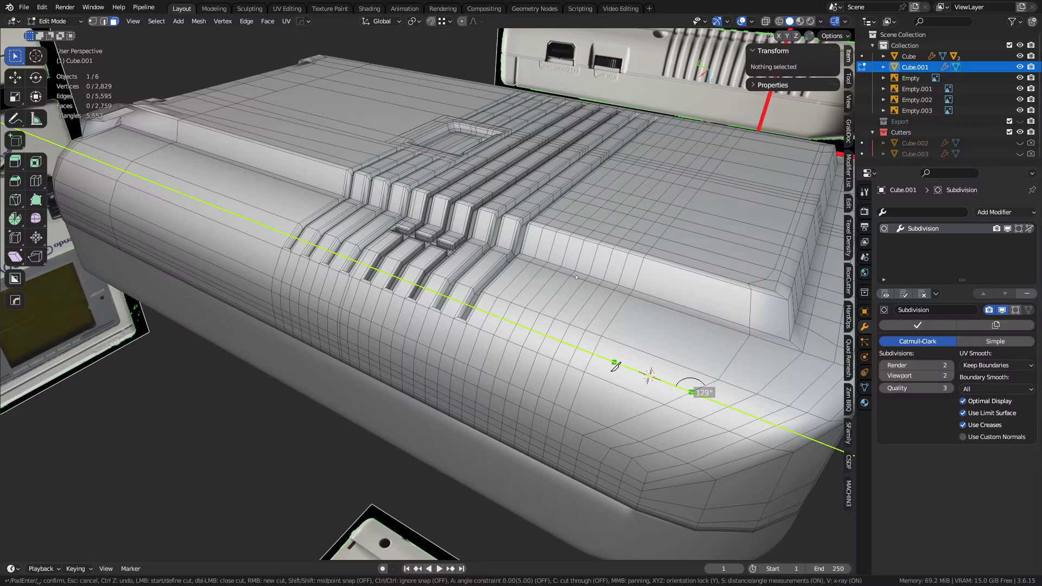
click(133, 179)
key(space)
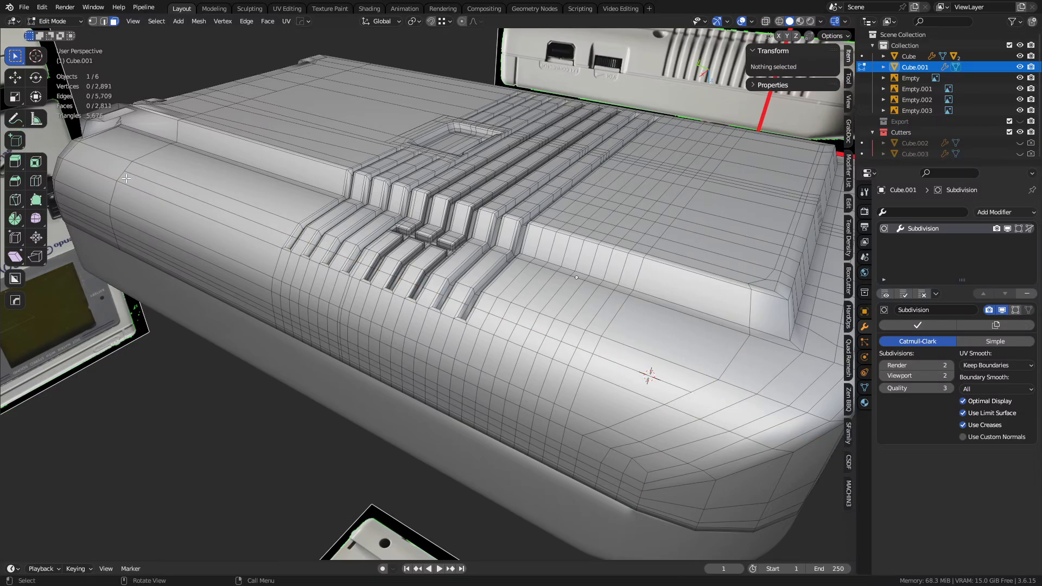
- Inspect the groove ends and undo the knife cut along the rounded side
middle_drag(359, 277, 461, 343)
scroll(461, 343, up, 5)
shift+middle_drag(376, 298, 510, 339)
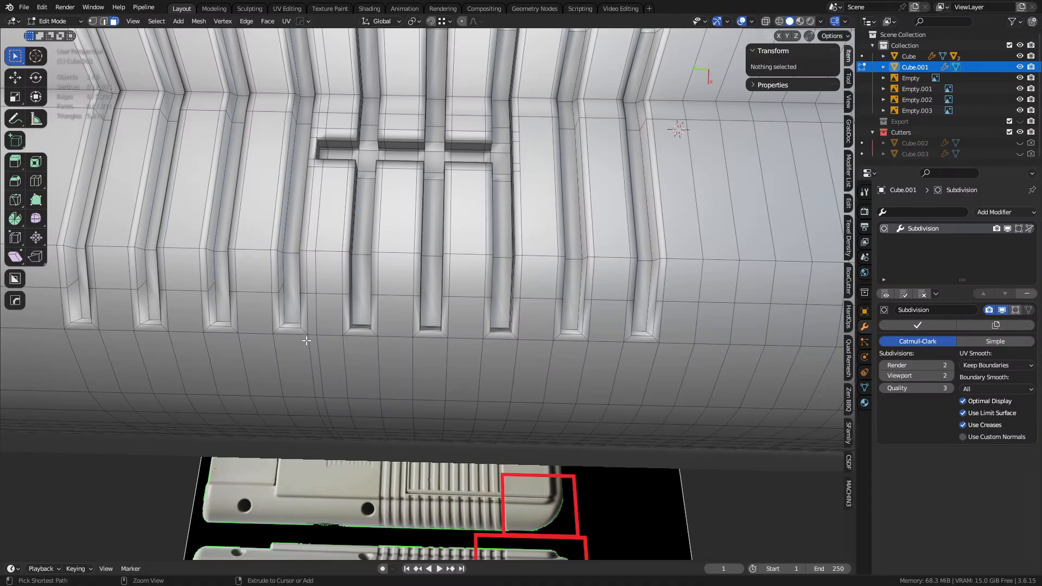
key(ctrl+z)
scroll(307, 341, down, 3)
shift+middle_drag(411, 340, 435, 298)
scroll(434, 298, down, 4)
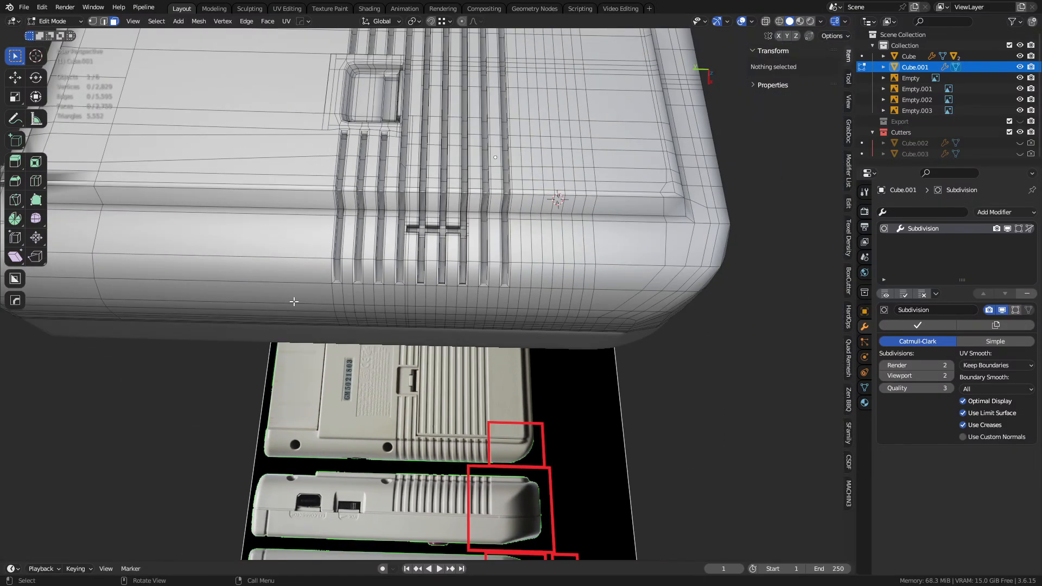
key(ctrl+z)
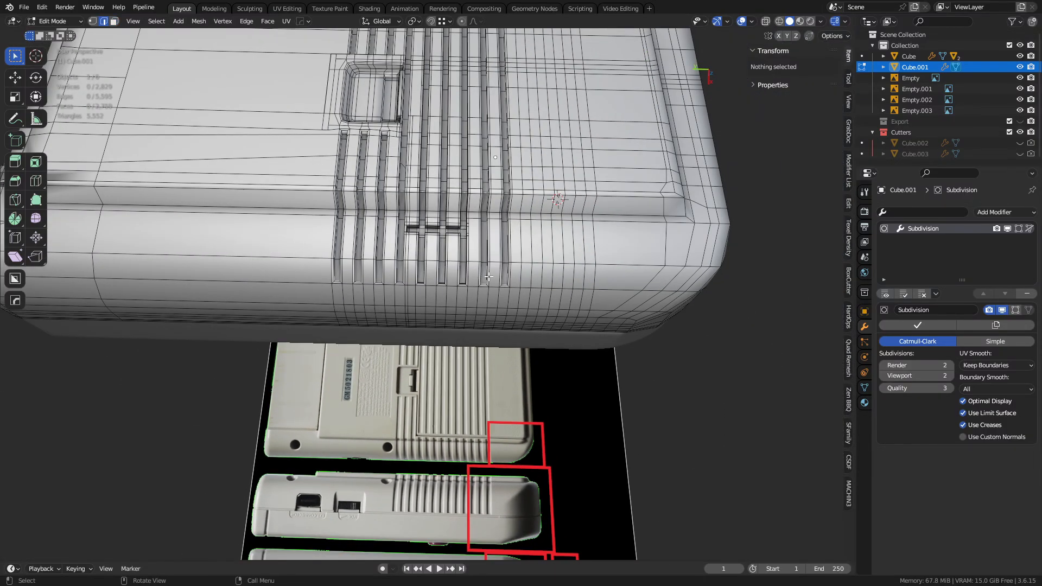
- Dissolve one edge at each end of the rounded side, in line with the outer parts of the rib grooves
click(677, 281)
key(ctrl+x)
shift+middle_drag(400, 315, 578, 326)
click(179, 280)
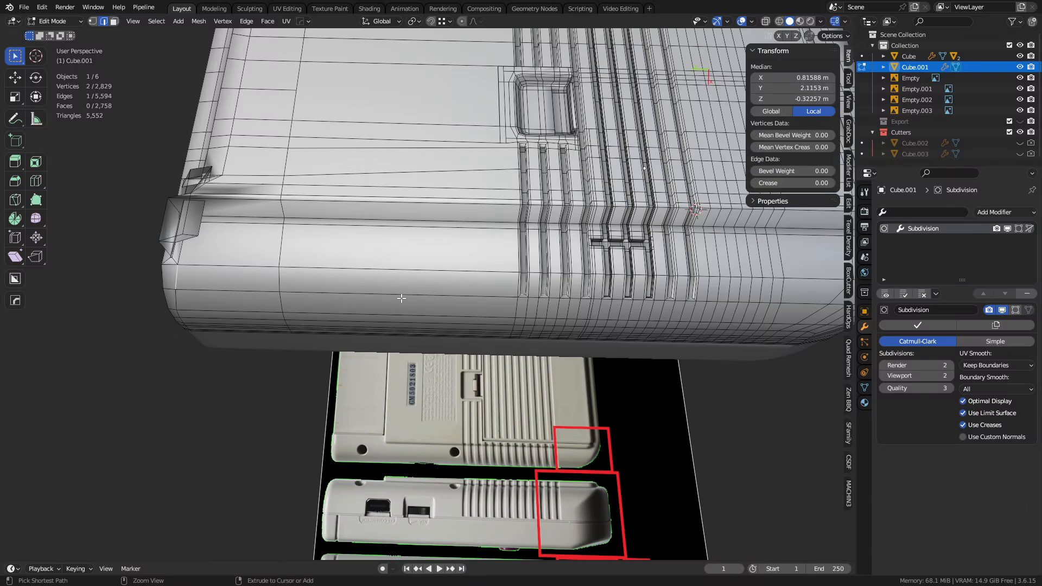
shift+middle_drag(401, 298, 265, 287)
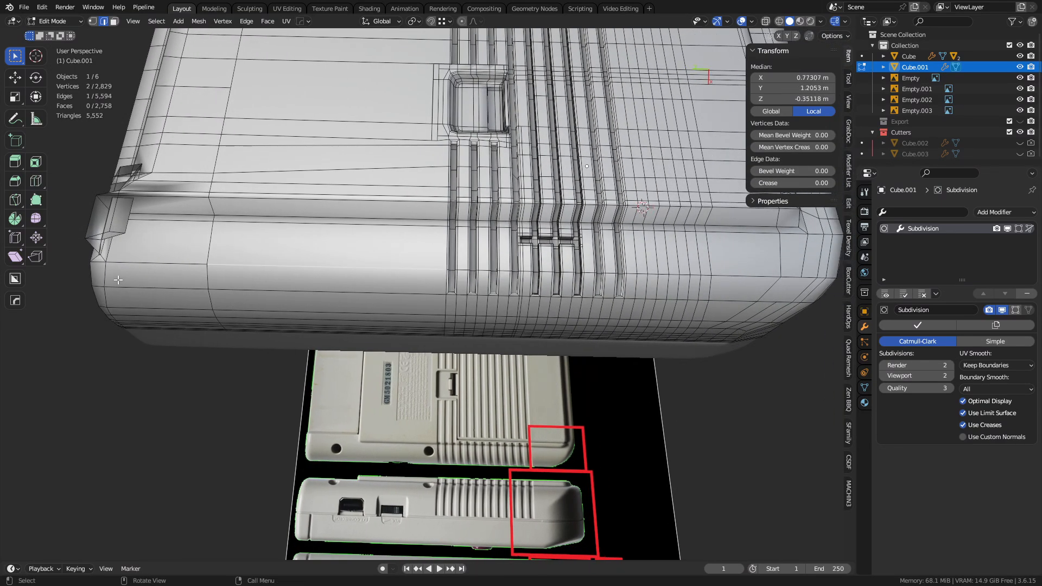
key(ctrl+x)
- Add one centred loop cut along the rounded side through the outer parts of the rib grooves and select a path of its edges
key(ctrl+r)
click(456, 275)
right_click(456, 275)
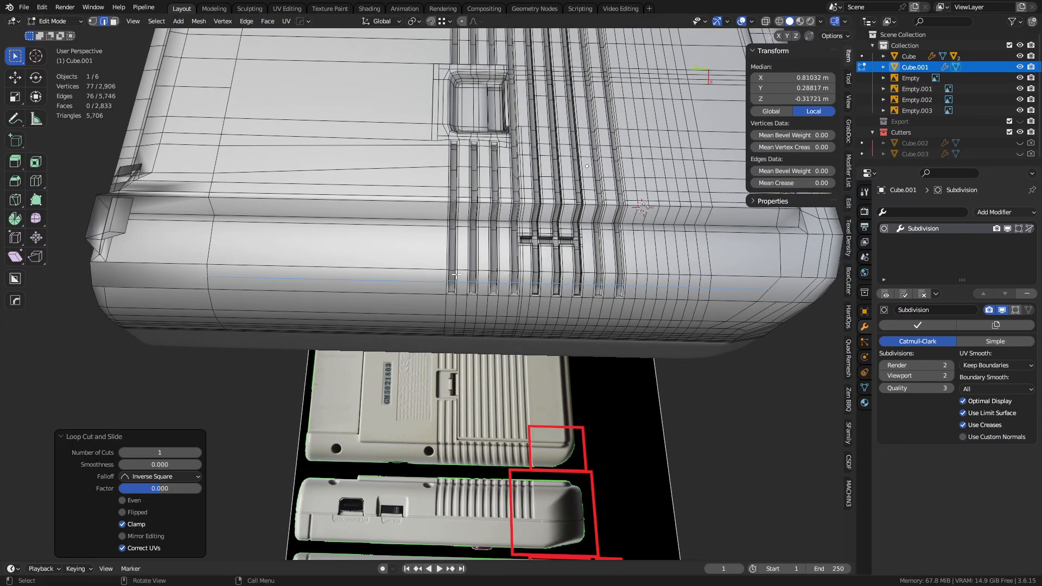
key(1)
click(108, 274)
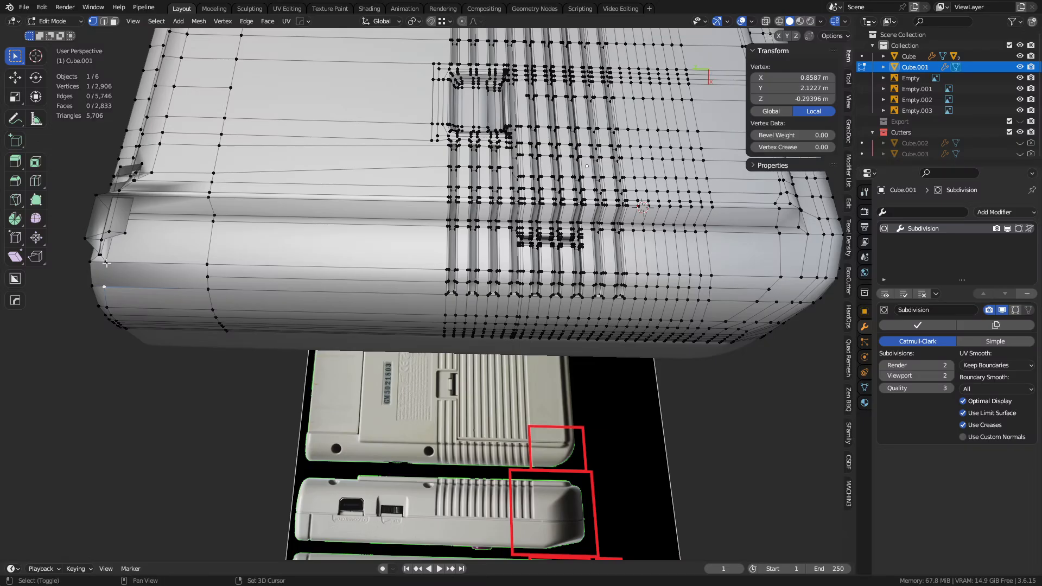
key(2)
click(637, 277)
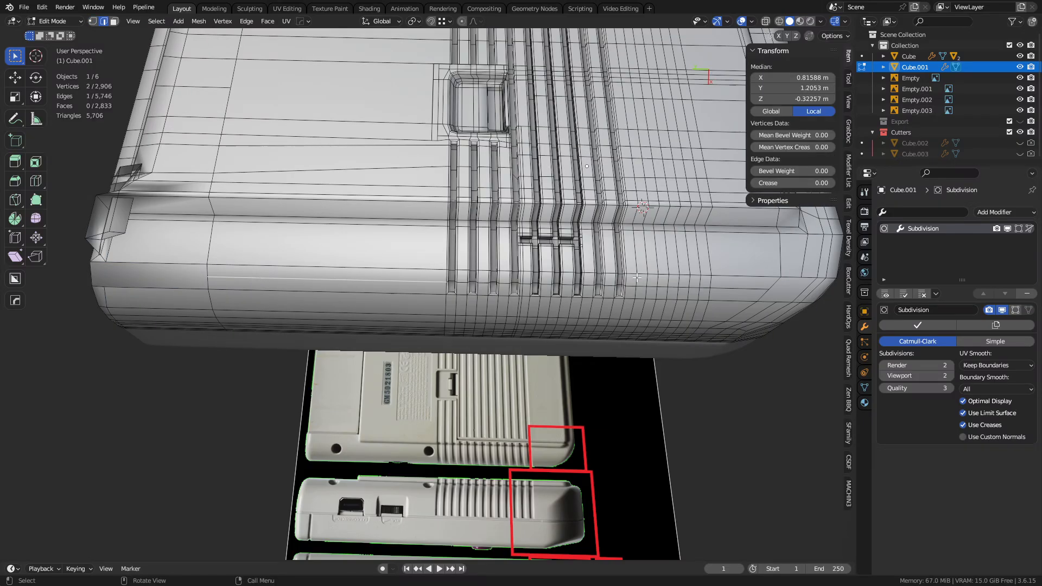
ctrl+click(746, 288)
middle_drag(745, 288, 691, 345)
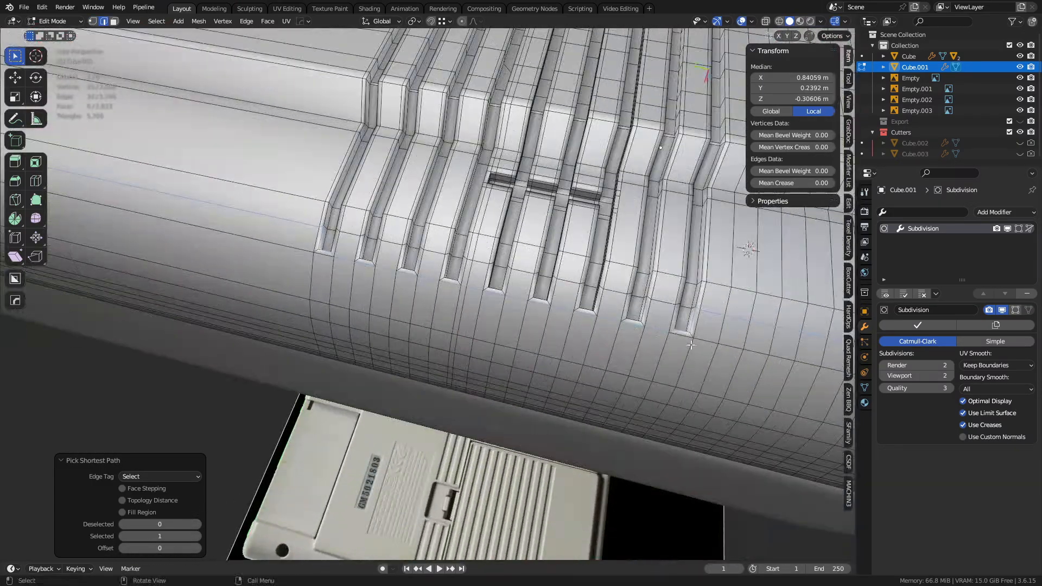
- Select the whole new loop and, in front view, move it 0.00302 m in X and -0.001973 m in Z to round the profile
key(a)
key(alt+a)
alt+click(313, 229)
middle_drag(313, 229, 304, 196)
key(alt+z)
scroll(396, 203, up, 4)
shift+middle_drag(412, 203, 448, 424)
scroll(489, 309, up, 5)
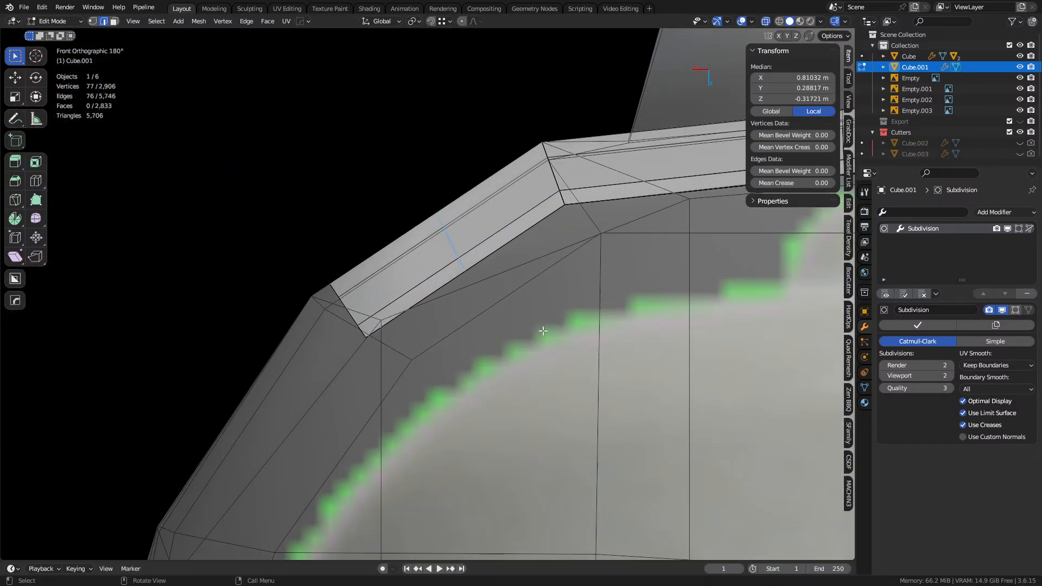
key(g)
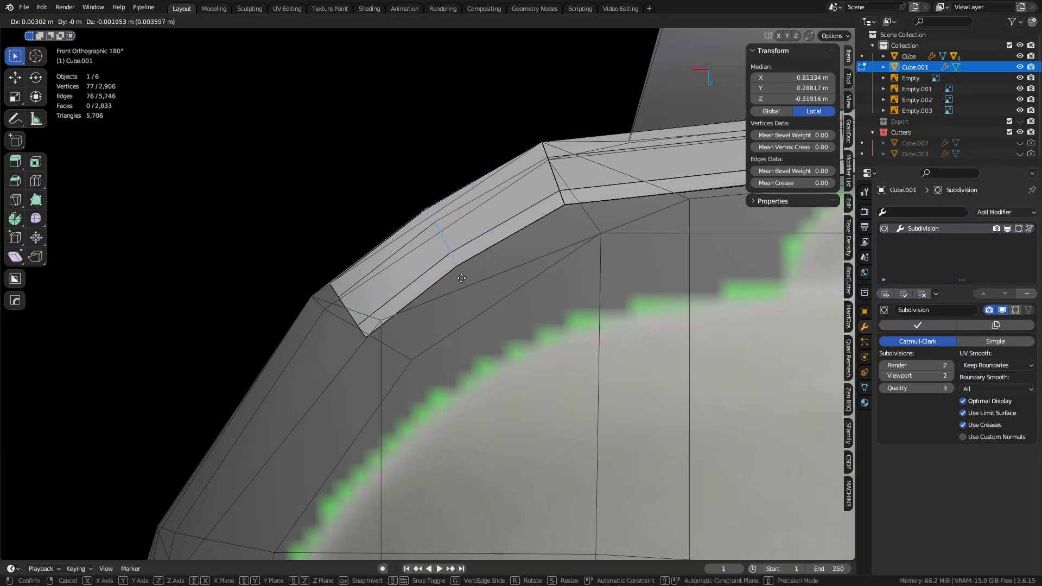
click(462, 278)
middle_drag(430, 263, 557, 355)
key(alt+z)
- Dissolve an edge beside the shell's near rounded corner and one edge of the cross loop near the opposite end
scroll(534, 374, down, 4)
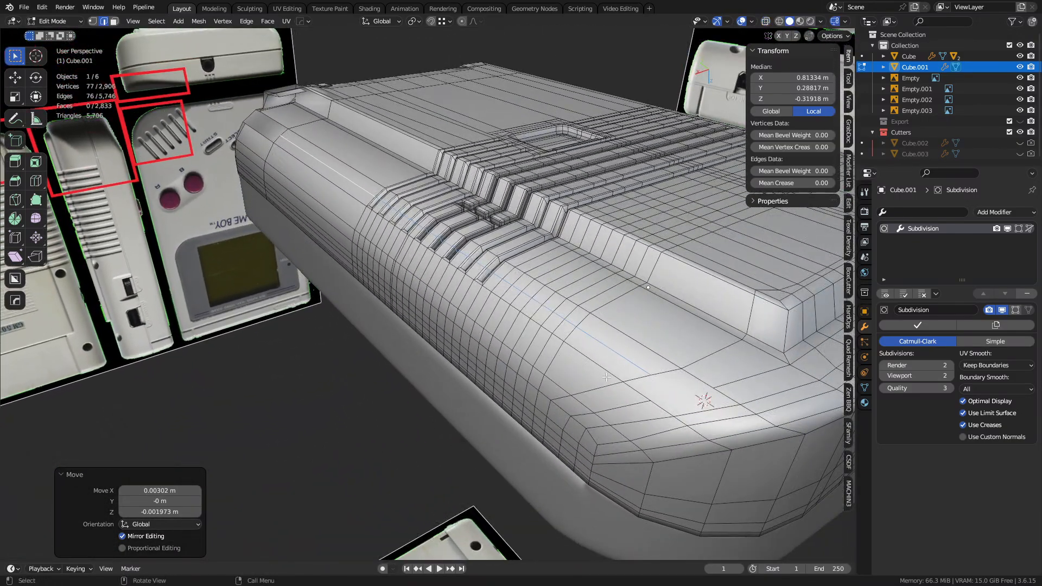
click(624, 400)
key(ctrl+x)
middle_drag(356, 286, 267, 353)
click(267, 353)
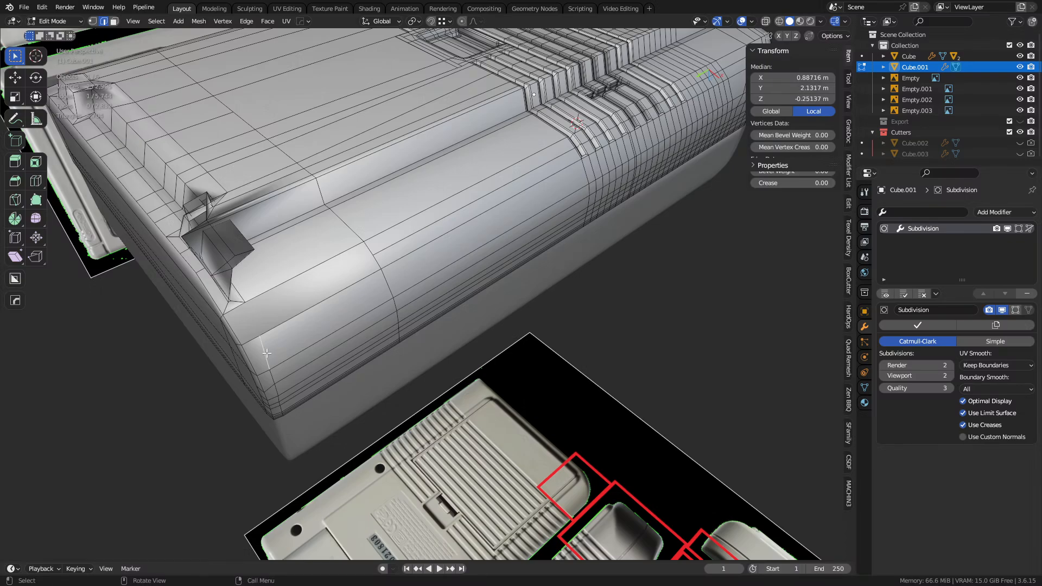
key(ctrl+x)
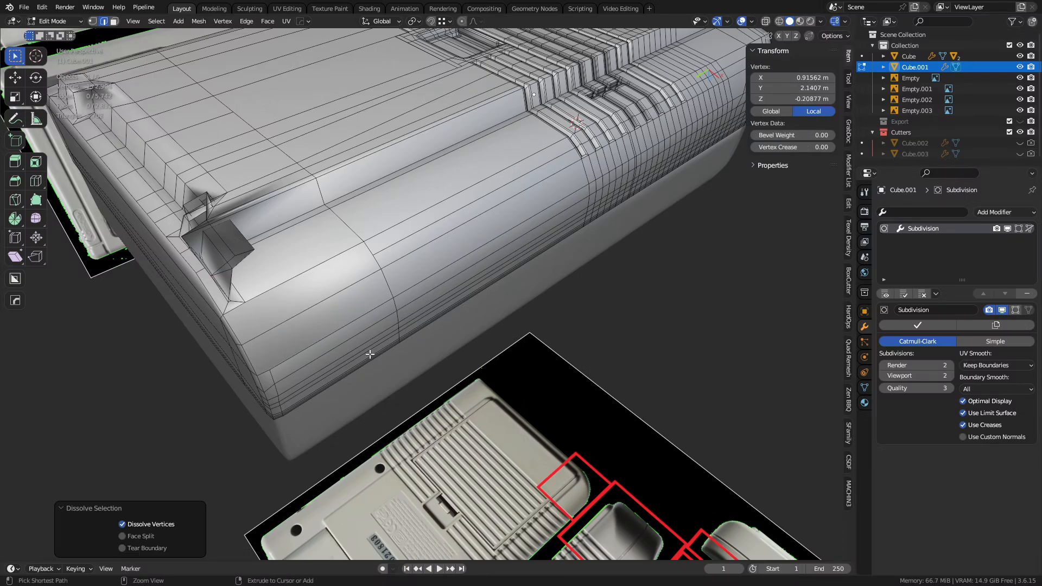
key(ctrl+z)
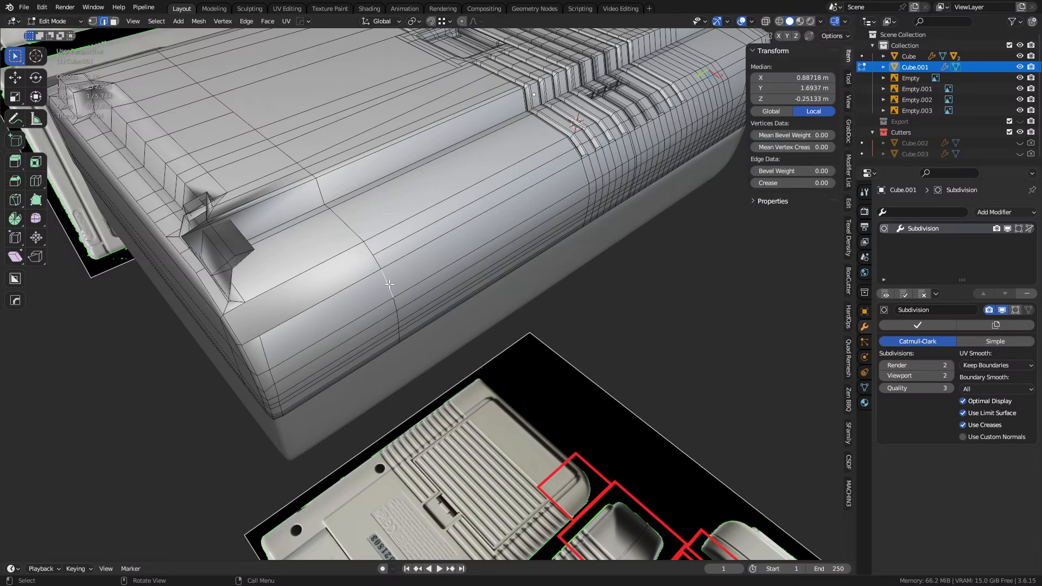
key(ctrl+x)
- Connect the two separated vertices at the shell's end with a new edge to restore the vertical edge line
key(1)
click(247, 310)
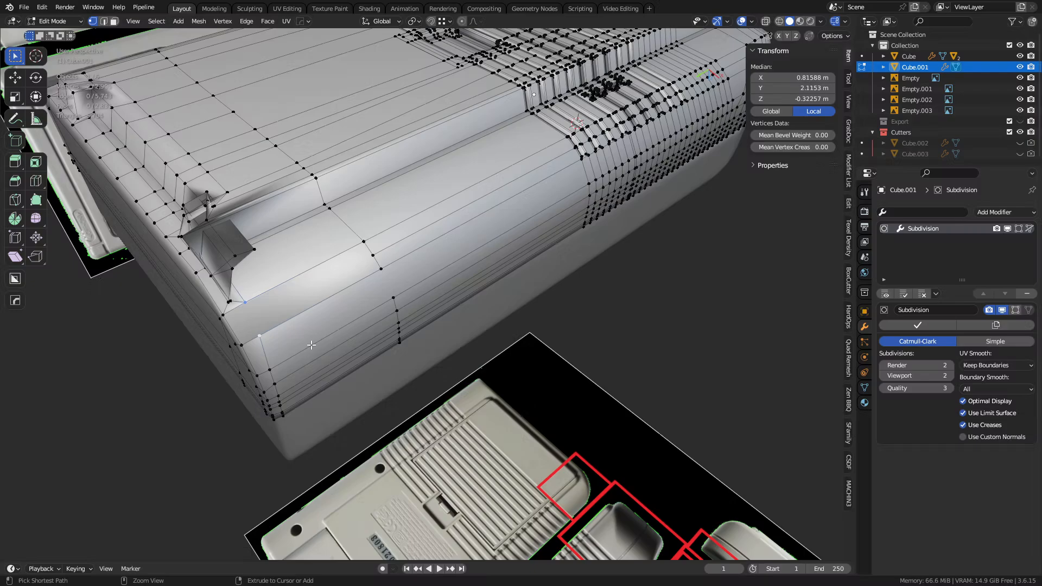
key(2)
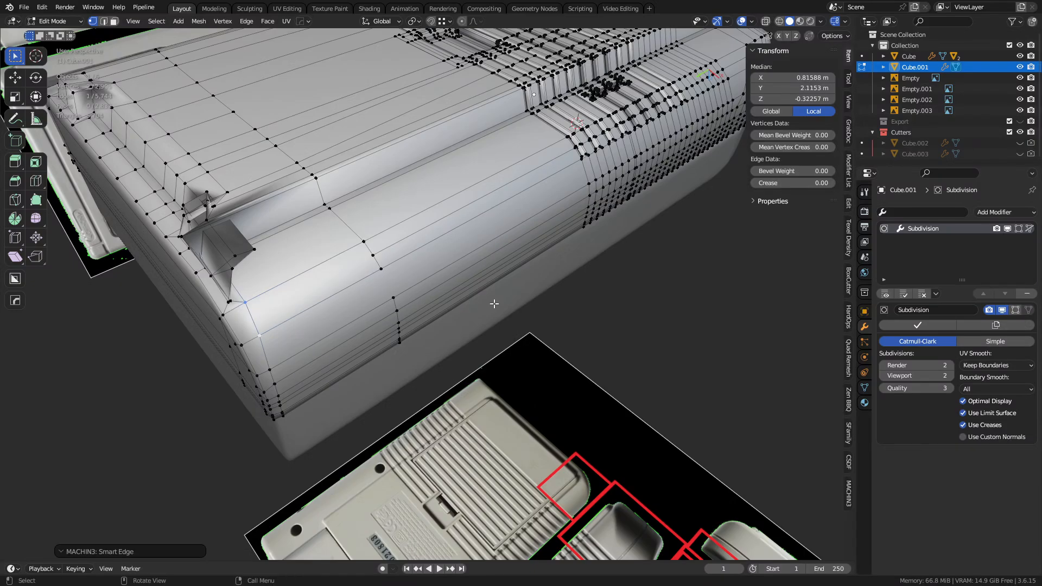
- Add one centred loop cut along the rounded side just beyond the outer ends of the rib grooves
click(584, 170)
right_click(613, 184)
middle_drag(654, 209, 591, 222)
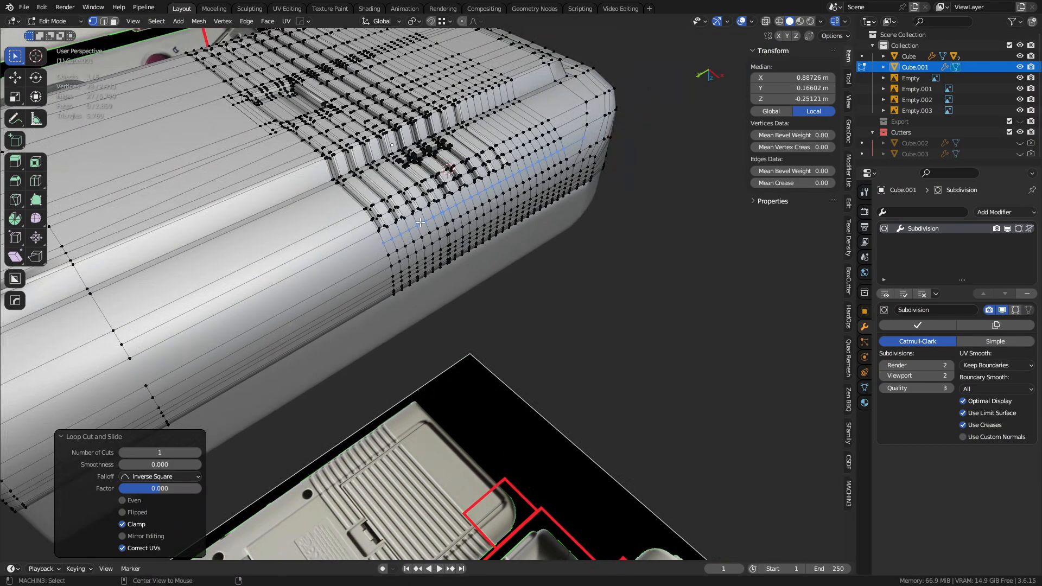
alt+middle_click(559, 233)
- Knife-cut an edge that continues the new loop across the plain side section to the cross loop near the shell's far end
middle_drag(598, 272, 367, 281)
click(197, 179)
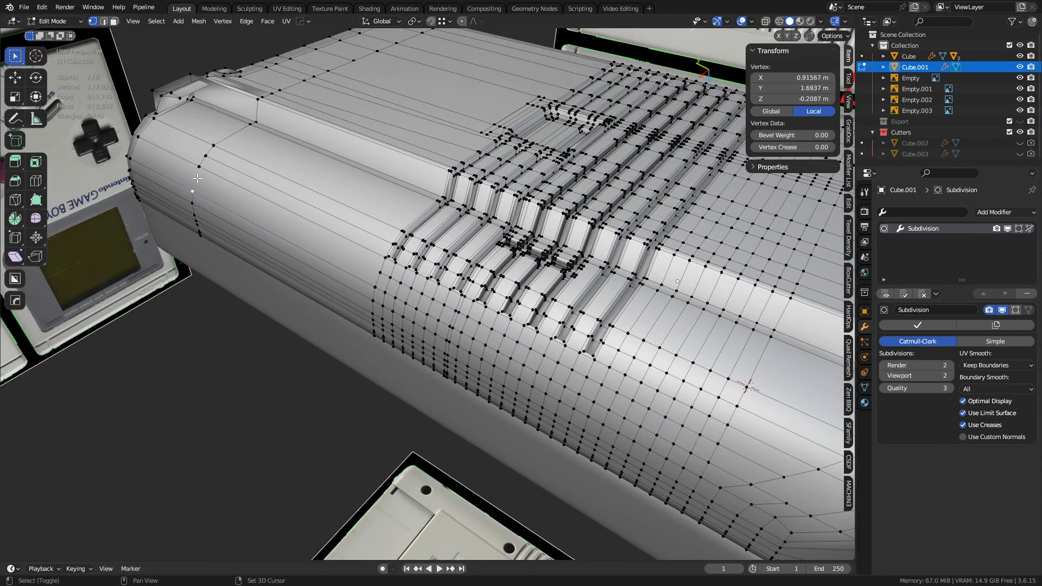
key(2)
middle_drag(277, 271, 498, 324)
key(alt+a)
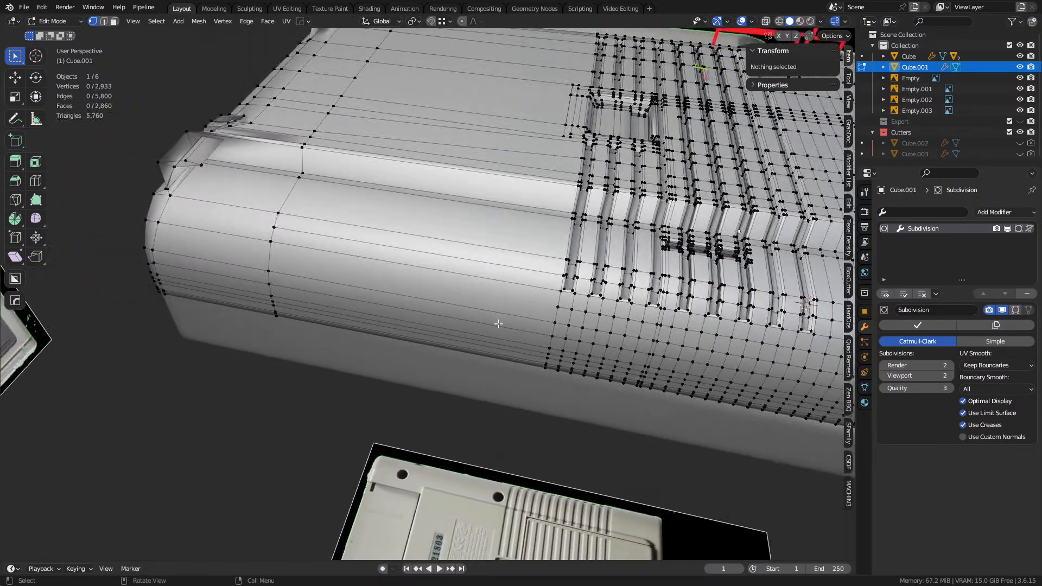
key(k)
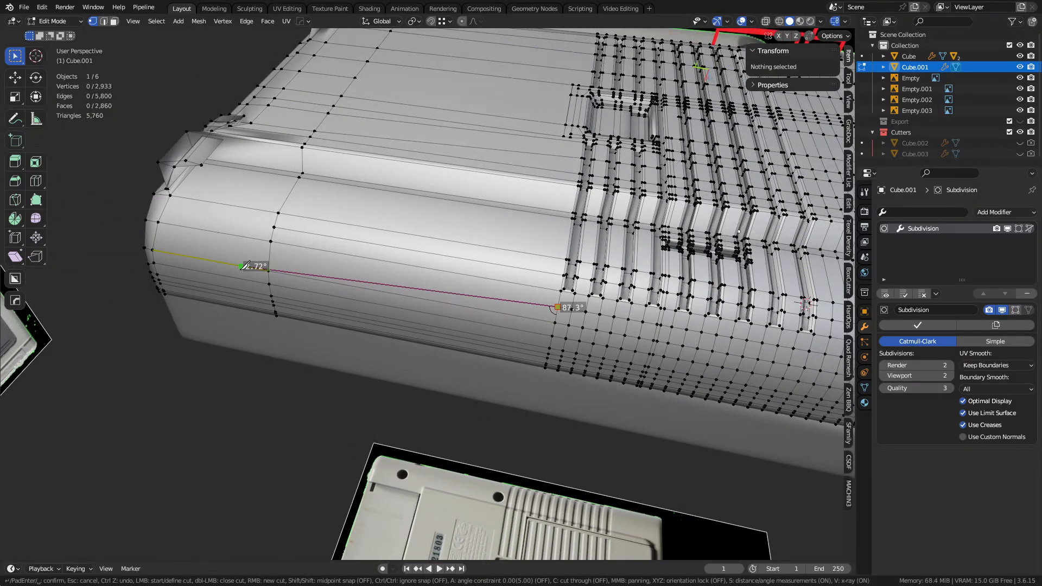
click(273, 257)
key(Return)
- Select the whole extended loop and, in front view, move it 0.003497 m in X and -0.001802 m in Z to round the profile
shift+middle_drag(643, 323, 354, 292)
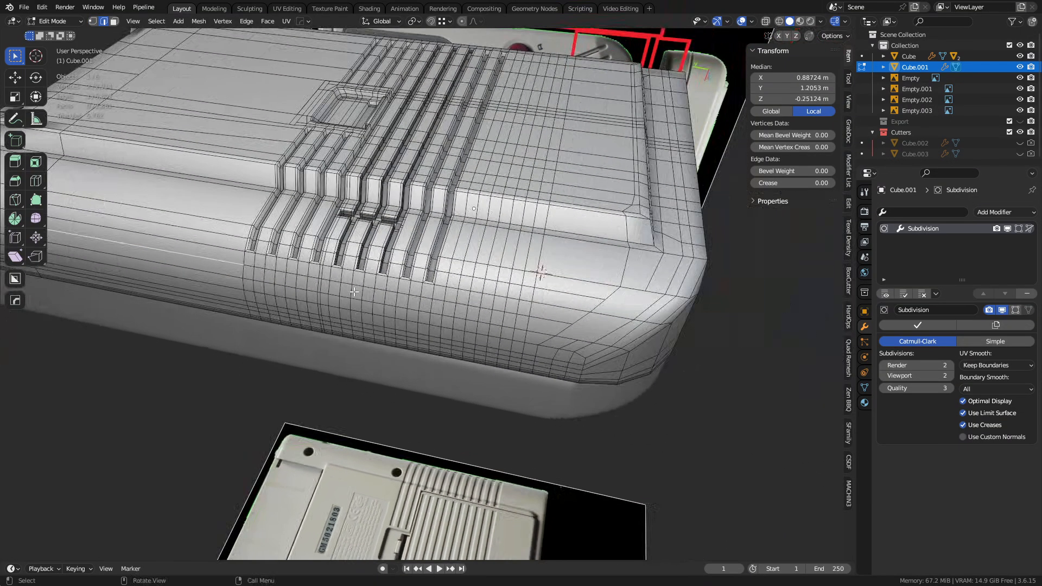
ctrl+click(563, 320)
middle_drag(562, 320, 356, 204)
scroll(412, 244, up, 4)
key(alt+z)
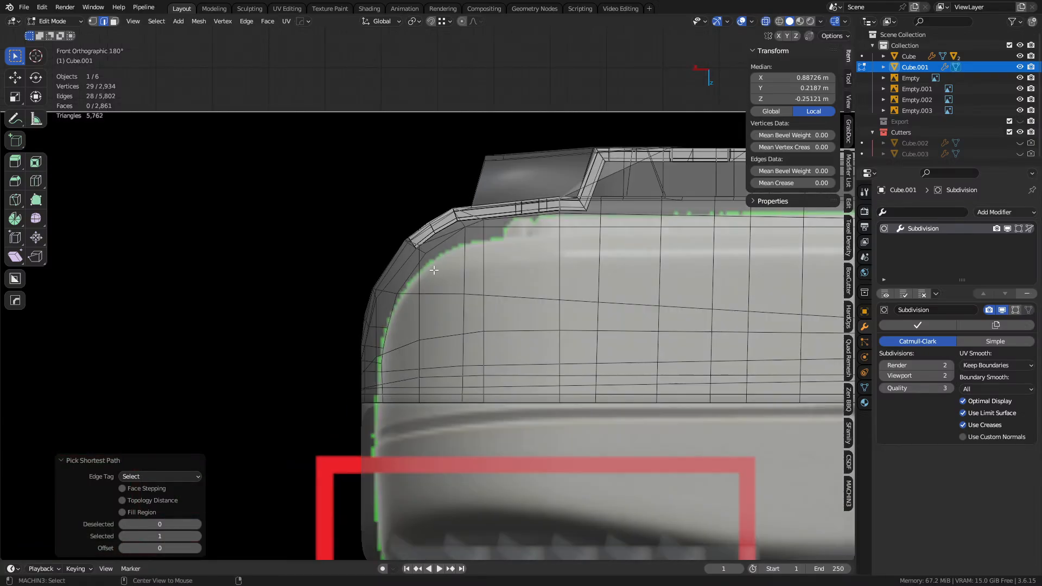
scroll(423, 255, up, 2)
shift+middle_drag(423, 256, 451, 323)
scroll(451, 323, up, 2)
key(g)
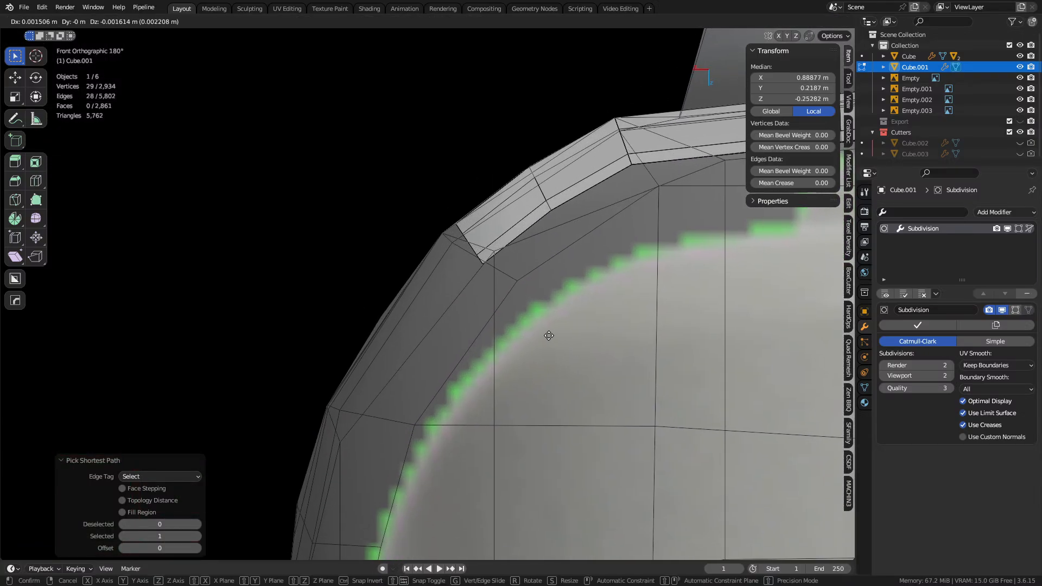
click(508, 331)
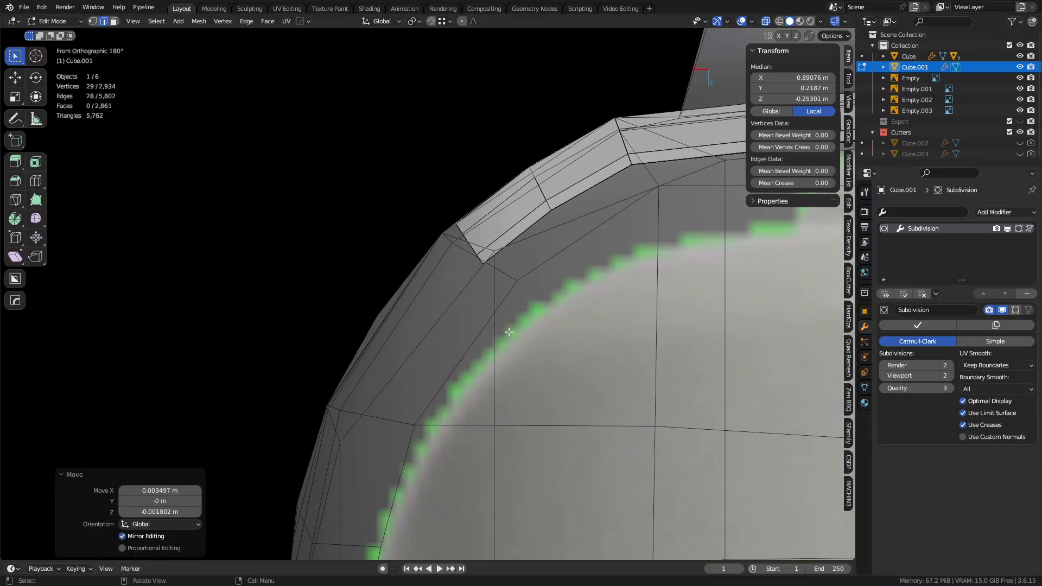
- Knife-cut extra edge lines across the large faces of the shell's rounded corner, continuing the side loops through them
scroll(506, 329, down, 5)
scroll(439, 282, down, 1)
scroll(428, 307, up, 1)
middle_drag(428, 307, 500, 330)
key(alt+z)
scroll(482, 356, down, 2)
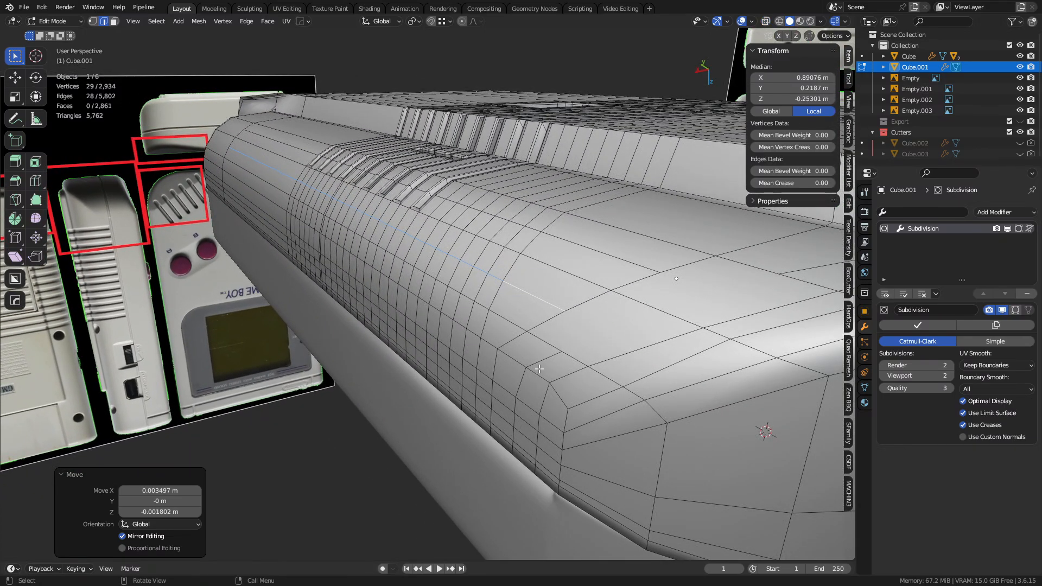
middle_drag(540, 376, 506, 333)
click(506, 333)
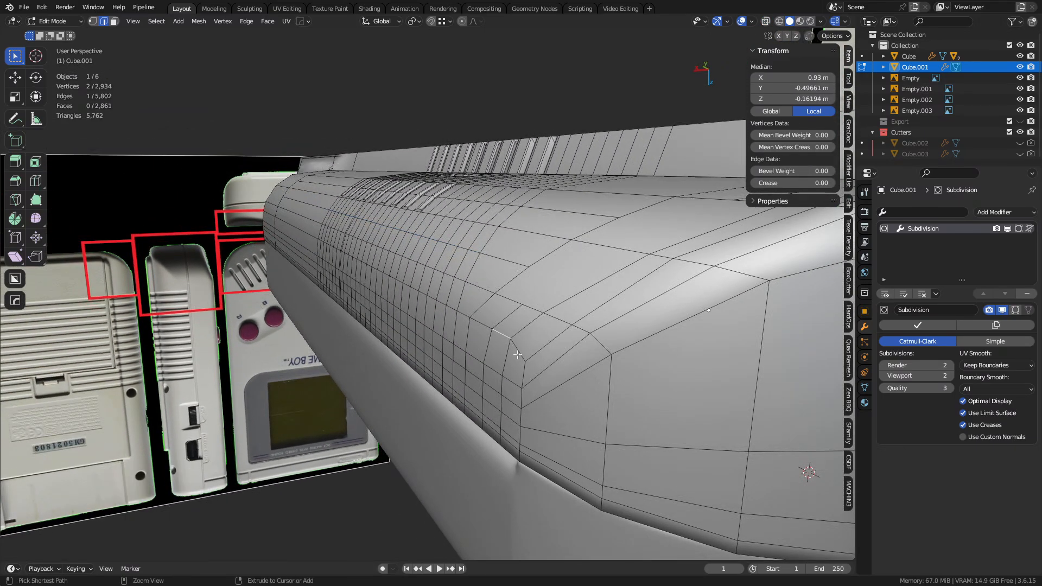
ctrl+click(517, 355)
key(1)
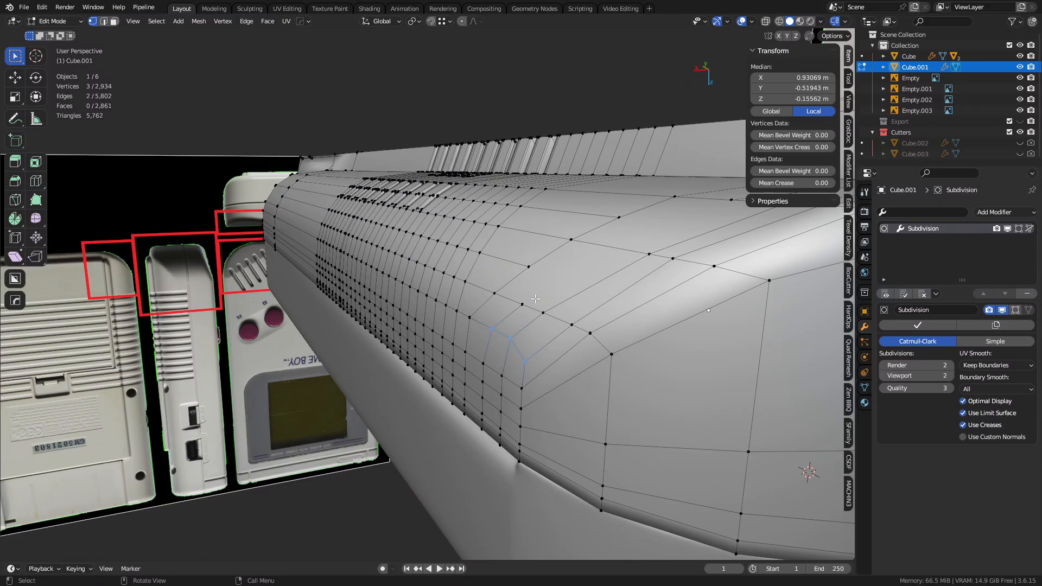
shift+middle_drag(559, 297, 522, 415)
key(k)
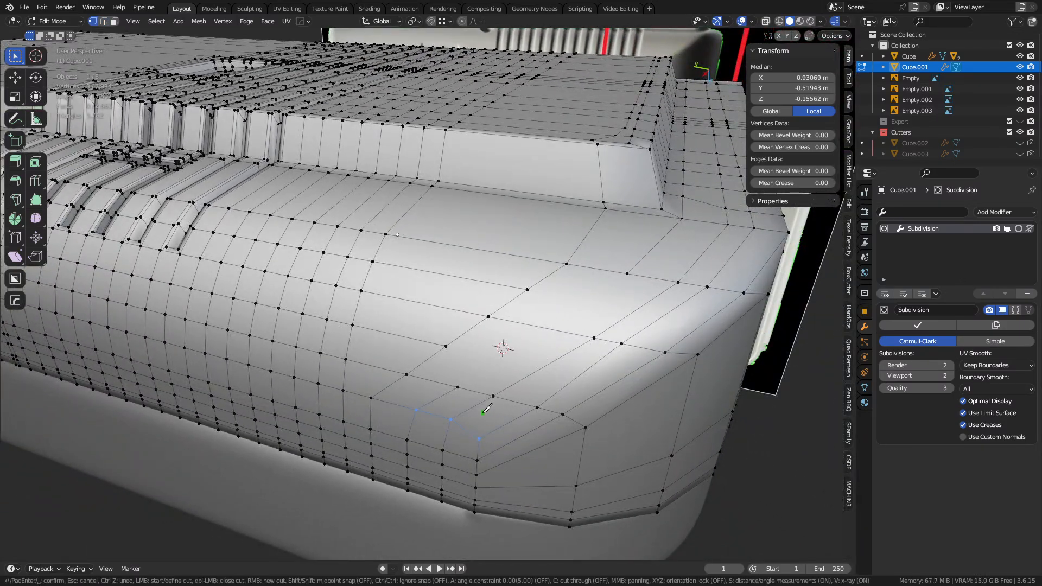
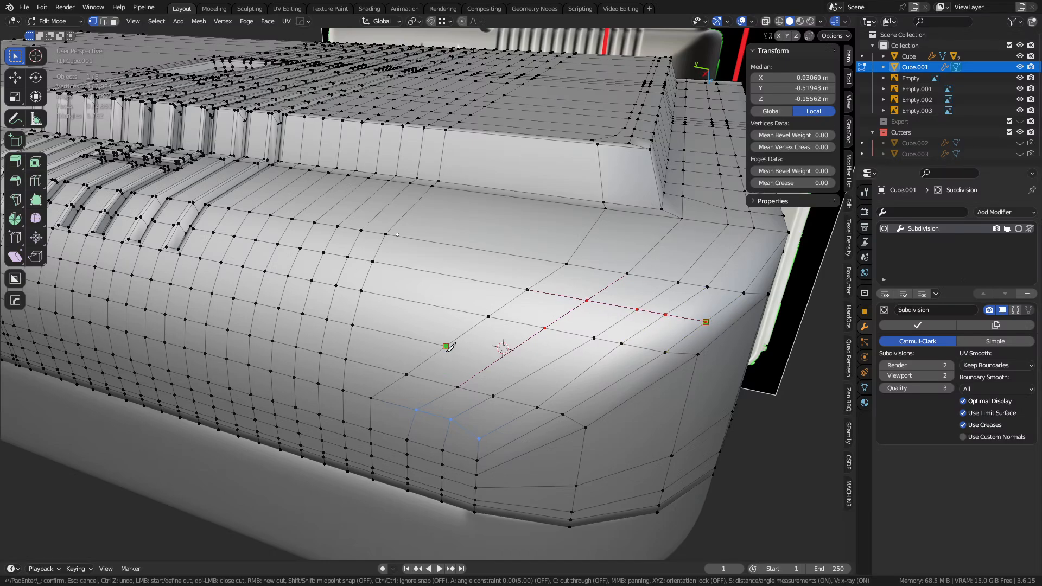
click(606, 387)
key(Return)
- Select the new lengthwise corner edges and Shrink/Fatten them outward by 0.00307 m in front view
key(2)
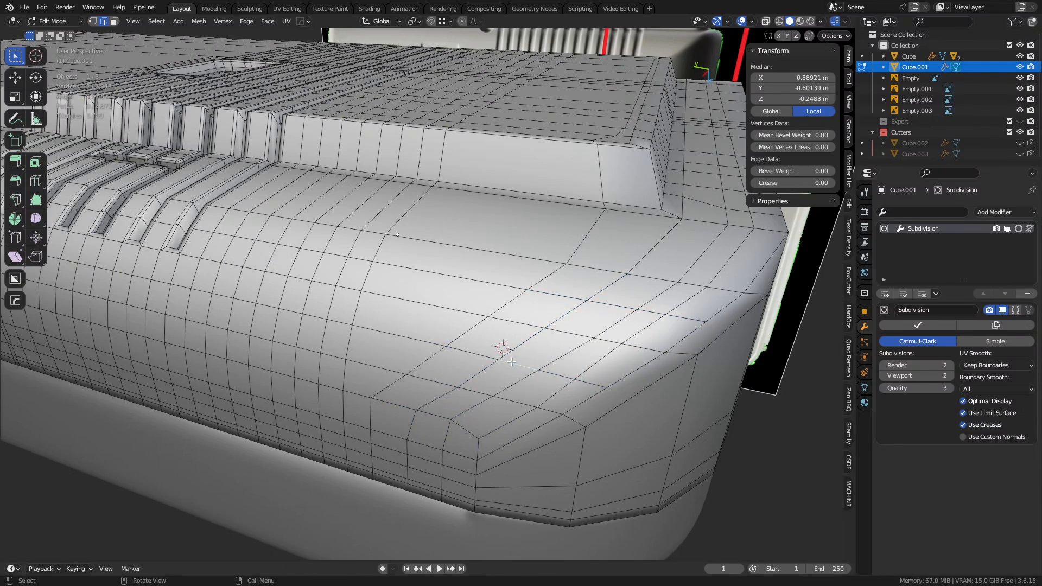
ctrl+click(592, 384)
key(KP_Decimal)
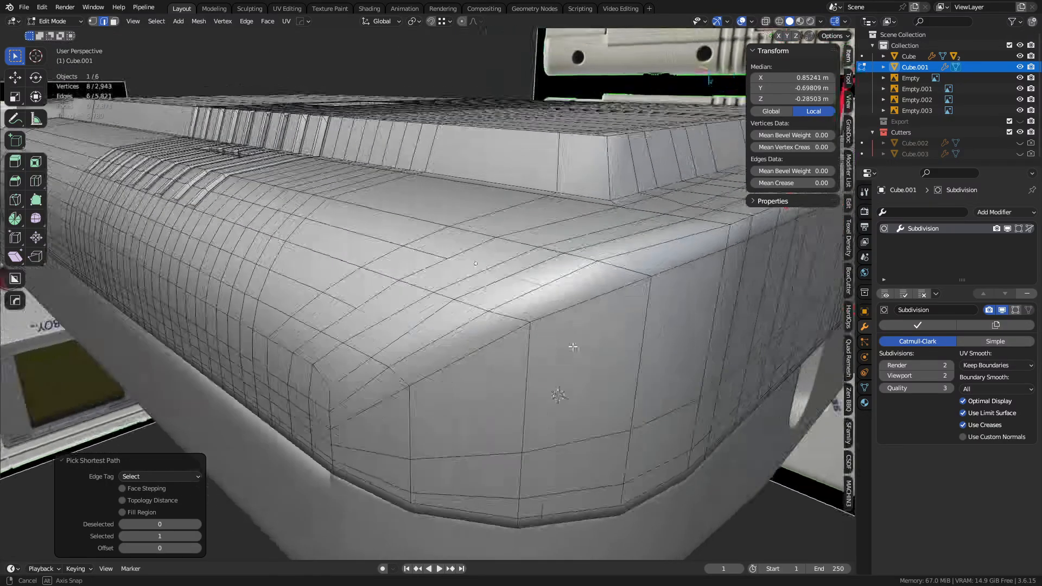
middle_drag(404, 337, 486, 372)
key(alt+z)
scroll(340, 270, up, 4)
scroll(549, 415, up, 2)
key(alt+s)
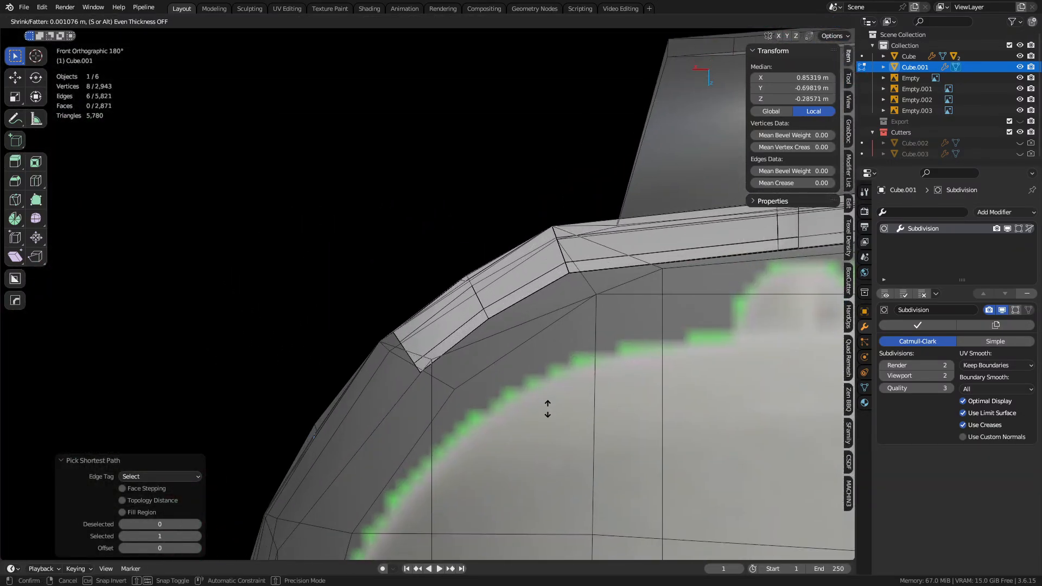
click(541, 388)
key(alt+z)
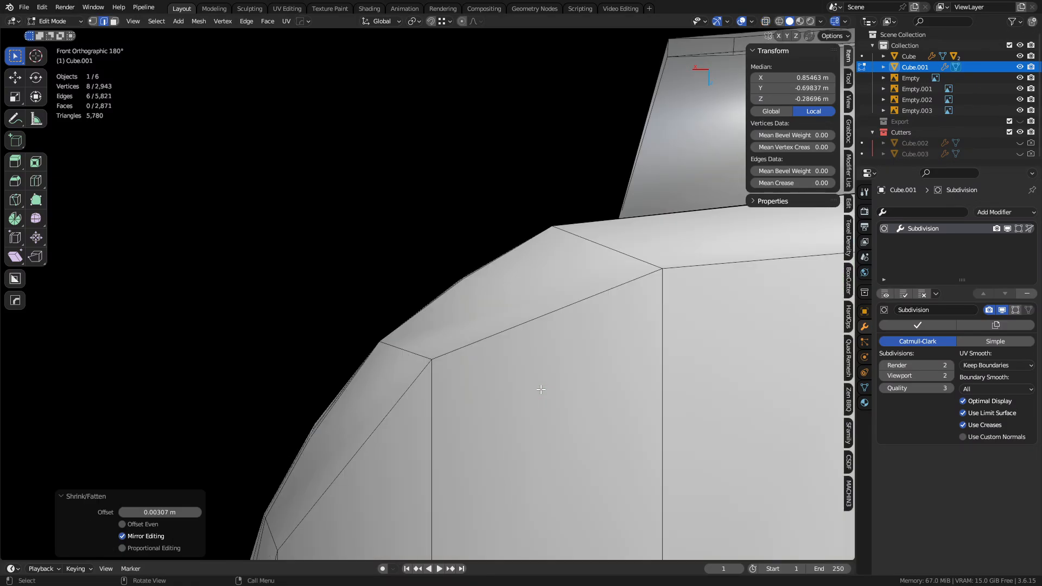
- Examine the rounded corner's shading in Object Mode with and without wireframe, and return to editing its vertices
key(ctrl+Tab)
click(445, 402)
key(alt+a)
middle_drag(449, 397, 440, 354)
scroll(493, 408, down, 5)
scroll(519, 373, up, 4)
key(shift+z)
key(shift+z)
key(ctrl+Tab)
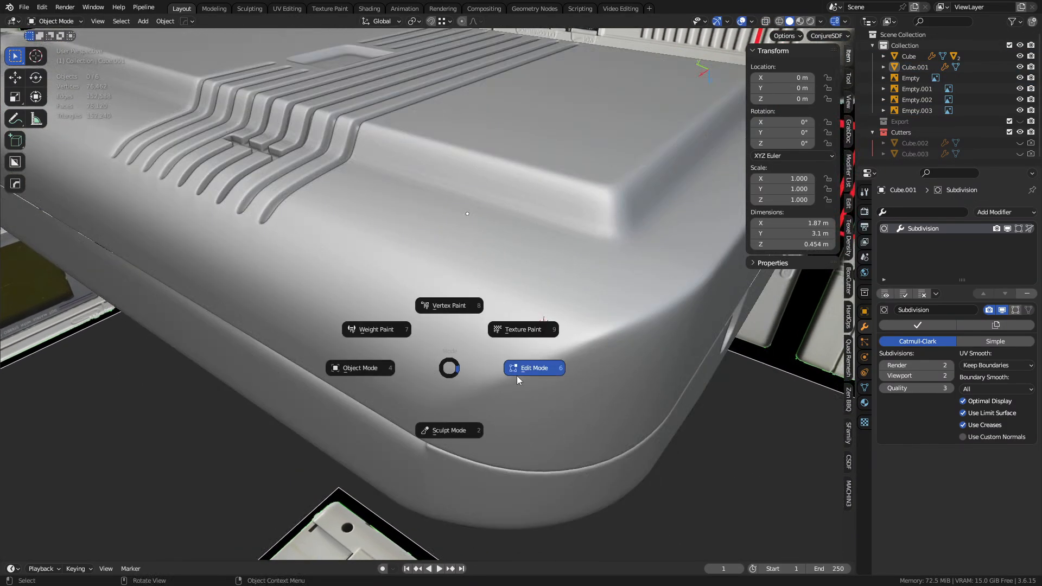
click(518, 380)
mouse_move(518, 379)
middle_down()
mouse_move(472, 395)
mouse_move(439, 382)
mouse_move(523, 416)
middle_up()
scroll(472, 395, up, 3)
key(1)
- Switch the back shell to Sculpt Mode, show its wireframe, and choose the Smooth brush with a 95 px radius
key(ctrl+Tab)
click(546, 470)
middle_drag(546, 470, 535, 445)
shift+middle_drag(535, 445, 532, 418)
key(shift+z)
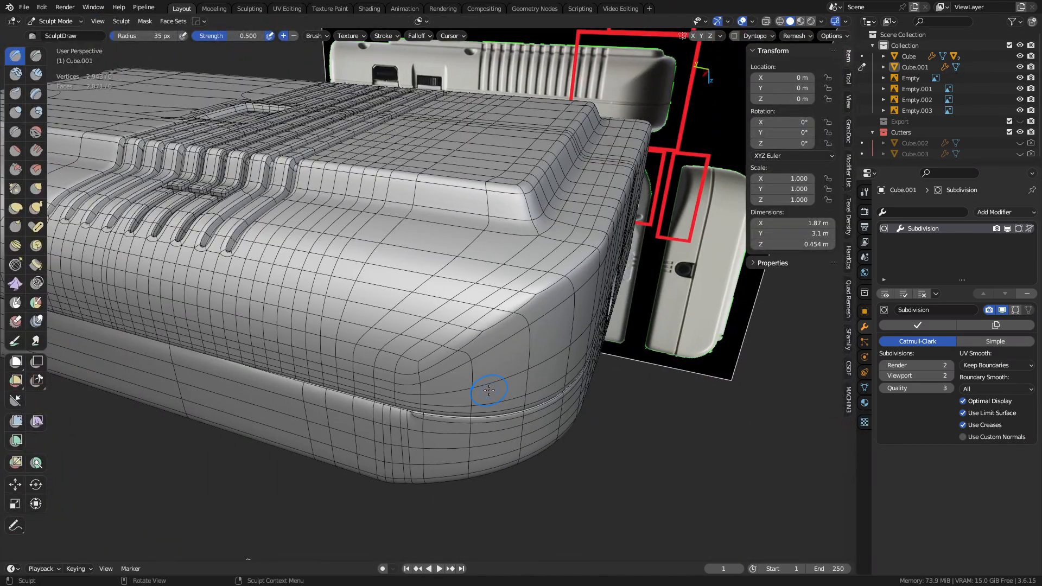
click(313, 34)
click(329, 120)
key(f)
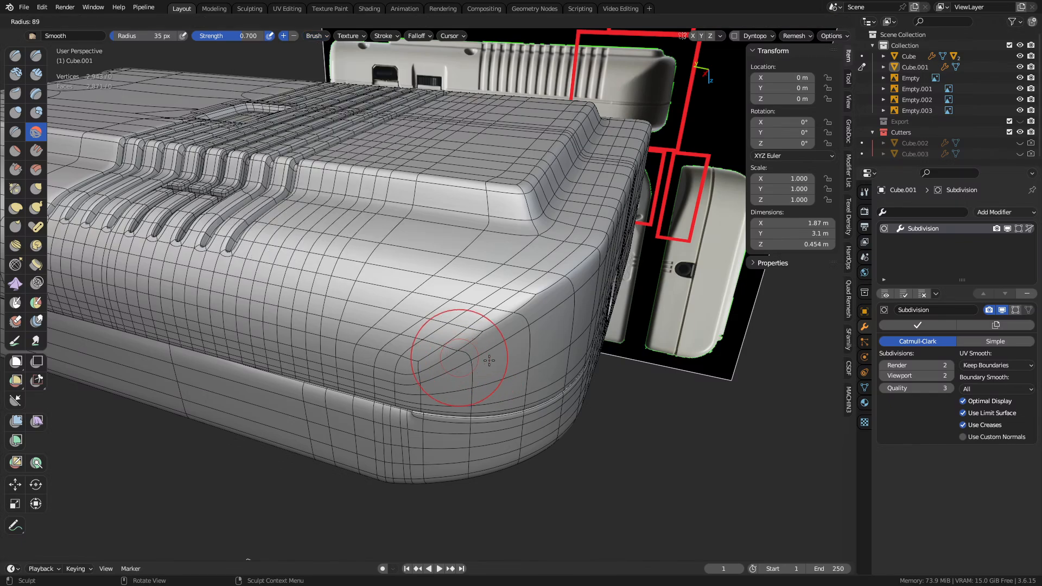
click(489, 359)
- Smooth the mesh around the shell's rounded corner and along the side beside the rib grooves
drag(486, 304, 449, 330)
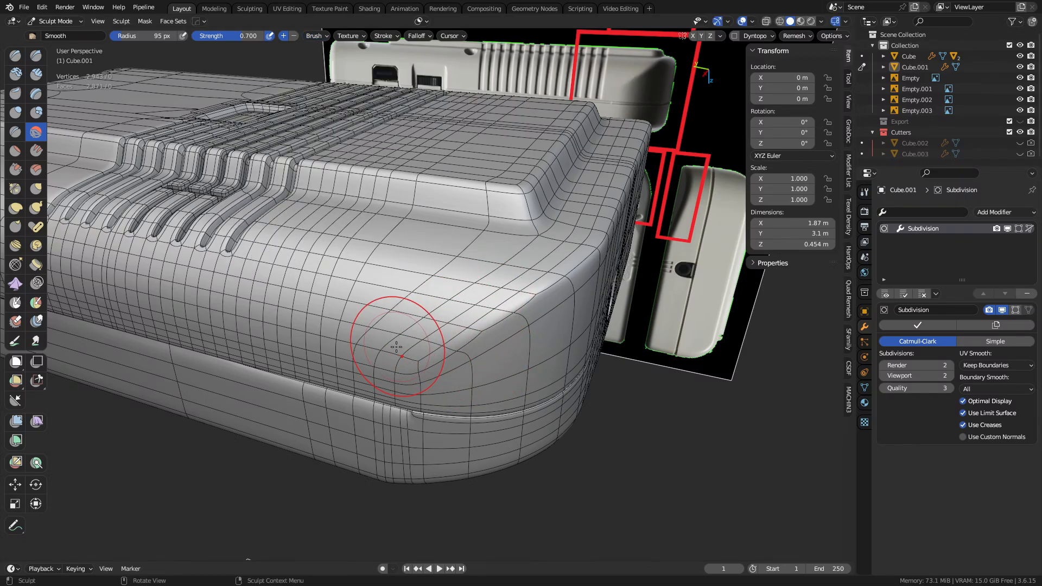
drag(395, 303, 451, 283)
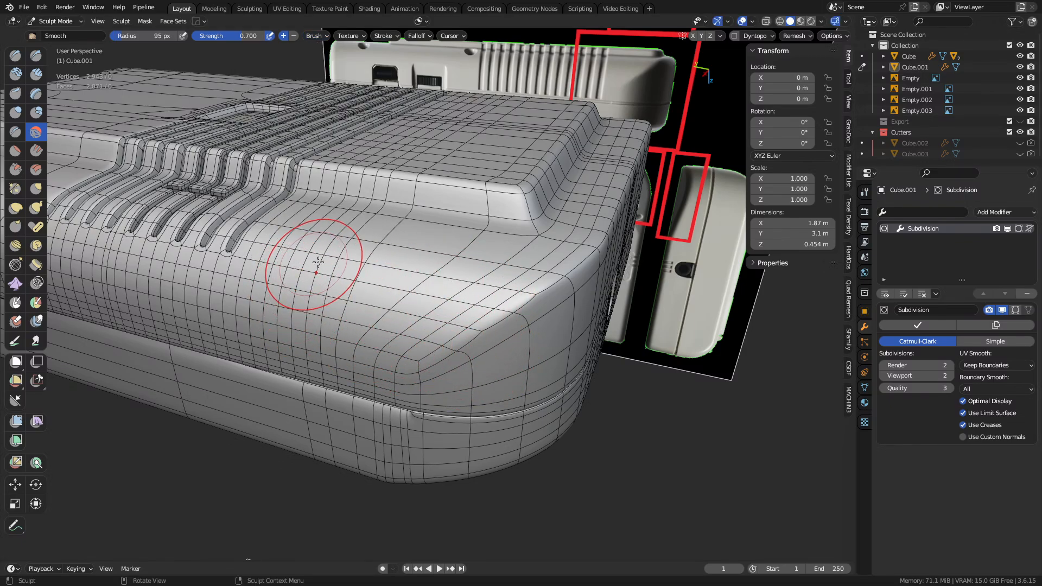
mouse_move(340, 269)
mouse_down()
mouse_move(473, 283)
mouse_move(476, 326)
mouse_up()
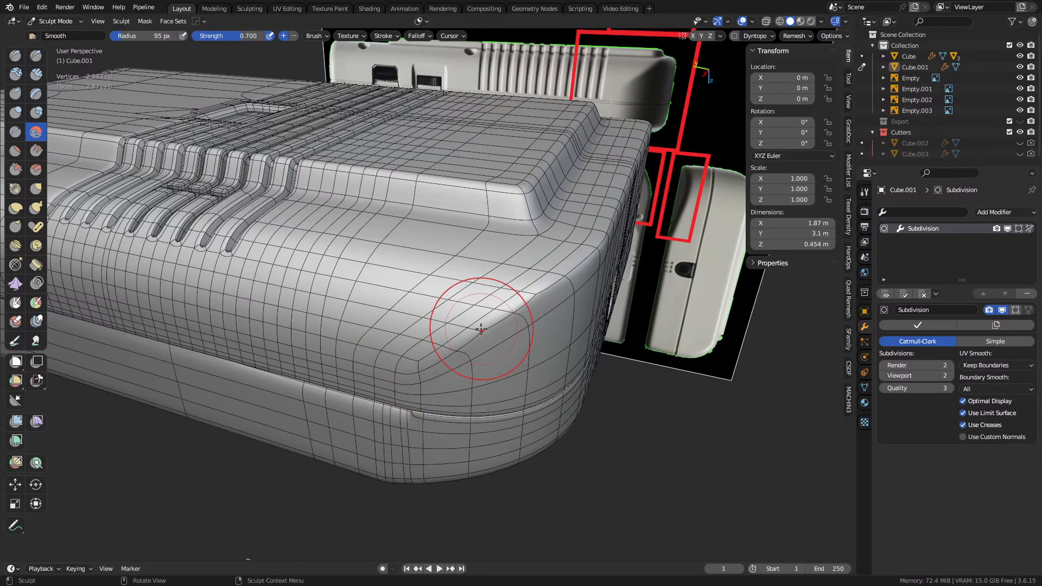
drag(418, 302, 333, 305)
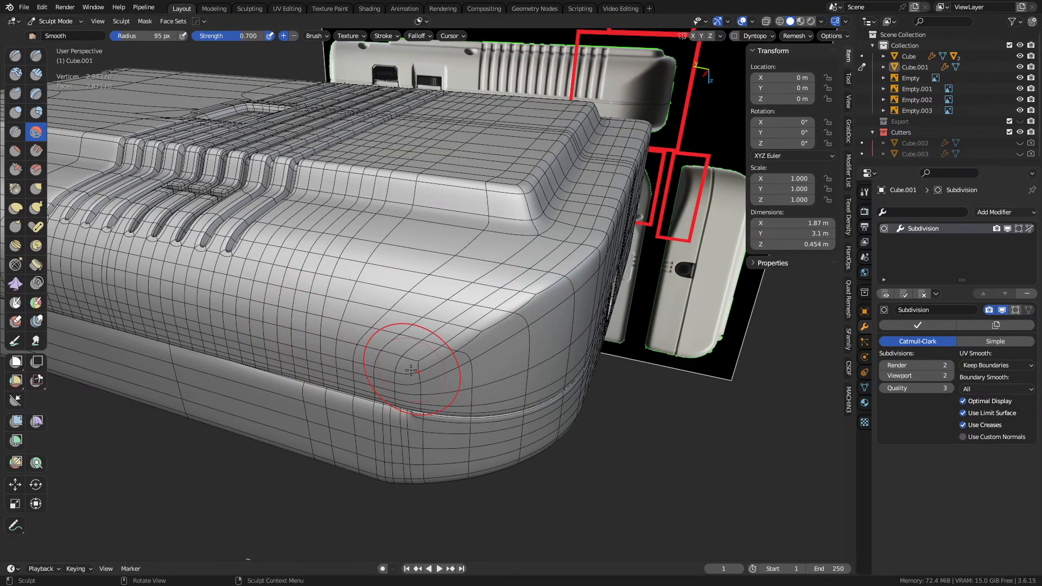
middle_drag(253, 358, 512, 360)
shift+drag(491, 380, 407, 383)
shift+middle_drag(407, 384, 535, 368)
- Return the shell to Object Mode and inspect the smoothed side and corner topology in object and edit modes
key(ctrl+Tab)
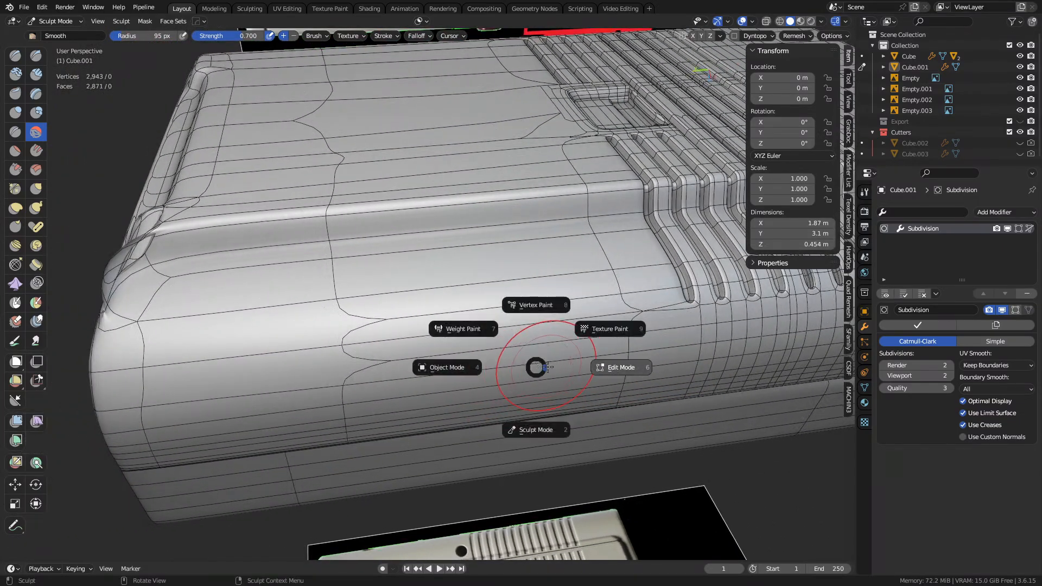
click(623, 367)
scroll(645, 393, down, 3)
middle_drag(644, 393, 392, 316)
key(ctrl+Tab)
click(262, 311)
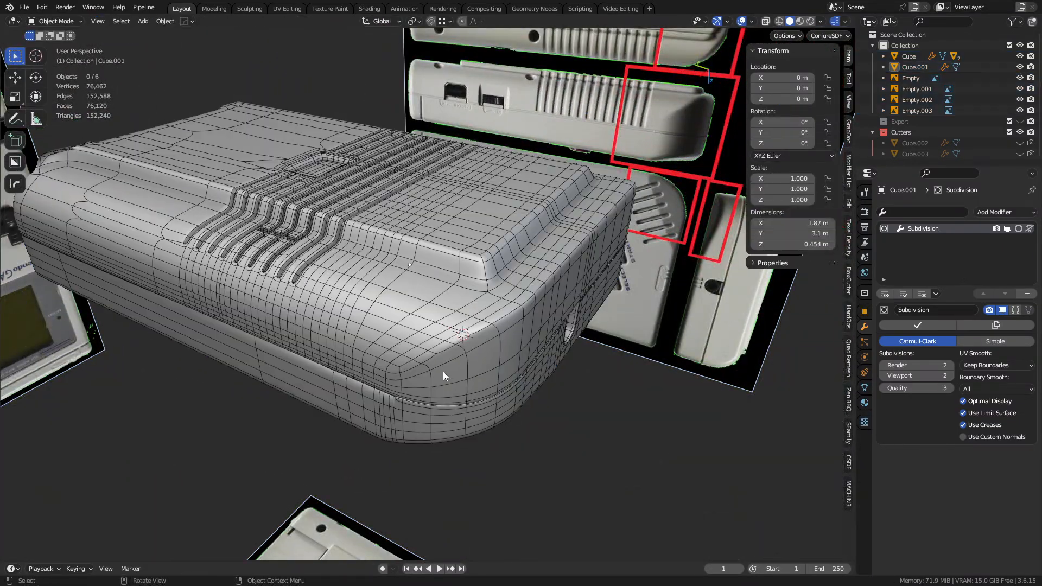
scroll(443, 372, up, 6)
shift+middle_drag(461, 361, 471, 368)
key(shift+w)
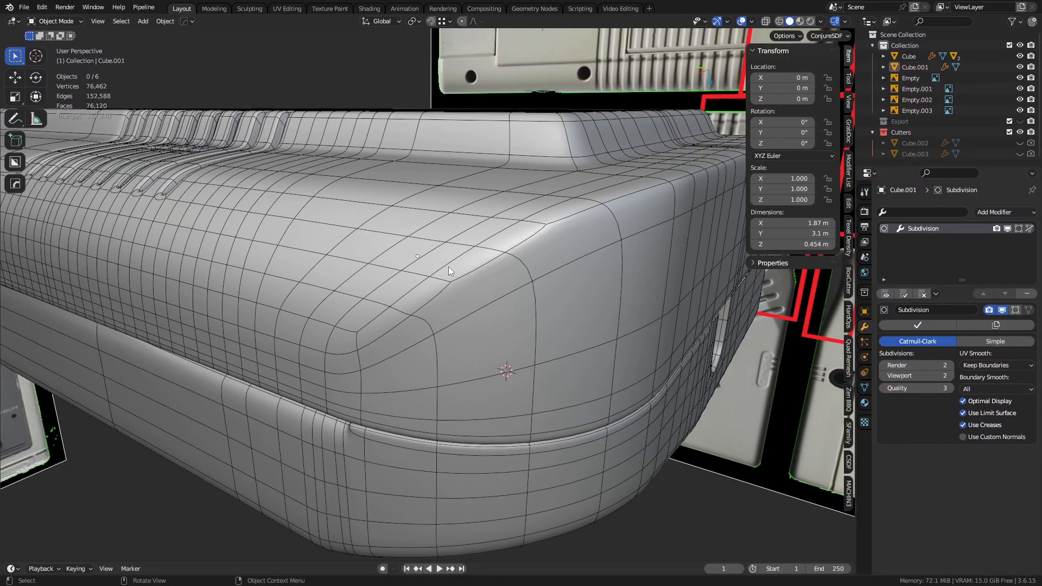
key(shift+w)
key(ctrl+Tab)
middle_drag(465, 309, 421, 352)
click(500, 304)
key(ctrl+Tab)
key(Escape)
mouse_move(569, 353)
middle_down()
mouse_move(559, 337)
mouse_move(553, 345)
middle_up()
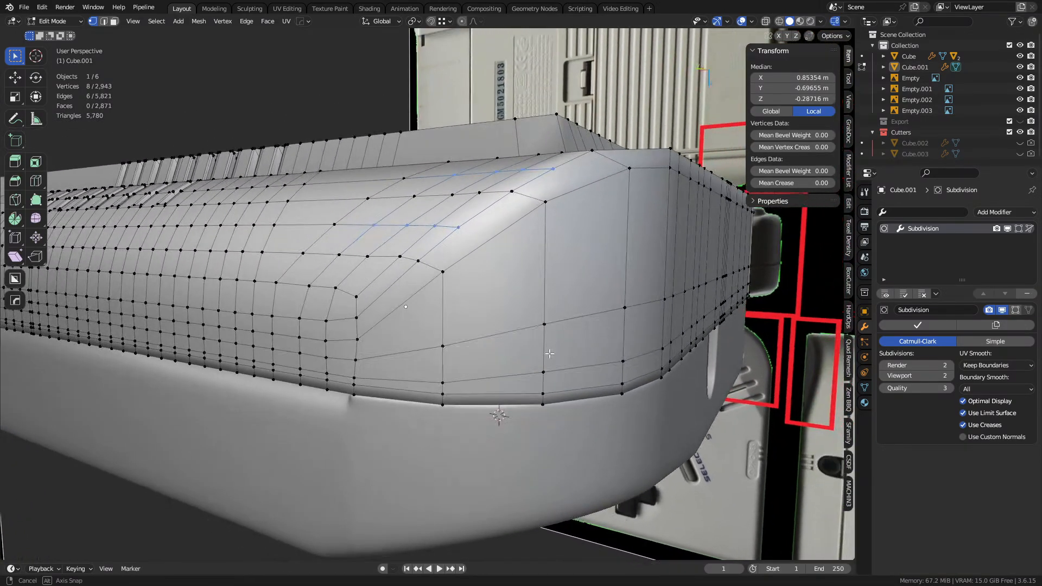
- Compare the back shell with the reference image from below, with and without its wireframe
key(2)
middle_drag(480, 341, 525, 375)
key(Tab)
scroll(360, 348, down, 4)
key(shift+z)
key(shift+z)
alt+middle_drag(494, 288, 522, 425)
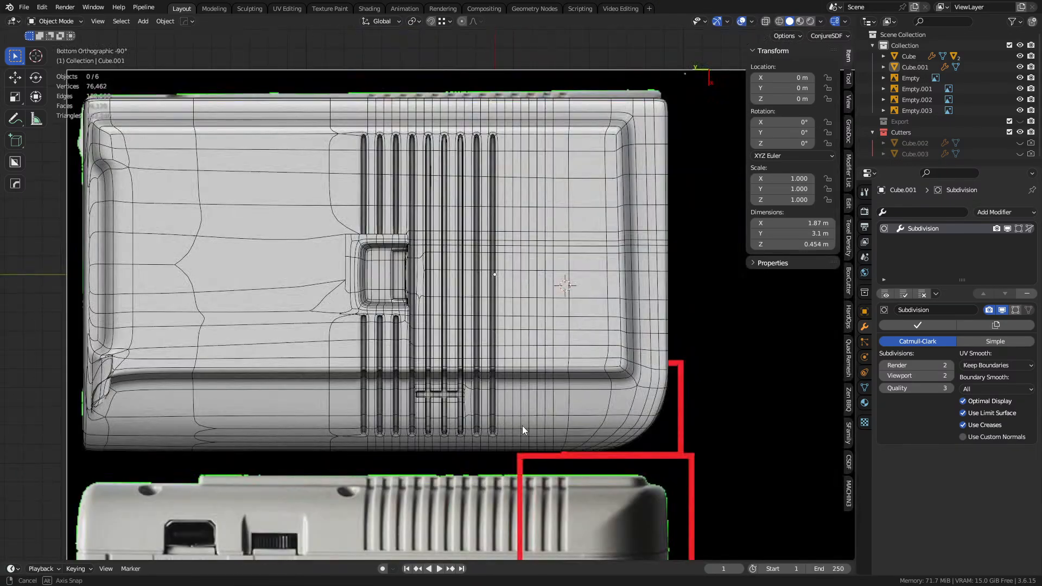
shift+middle_drag(551, 391, 449, 434)
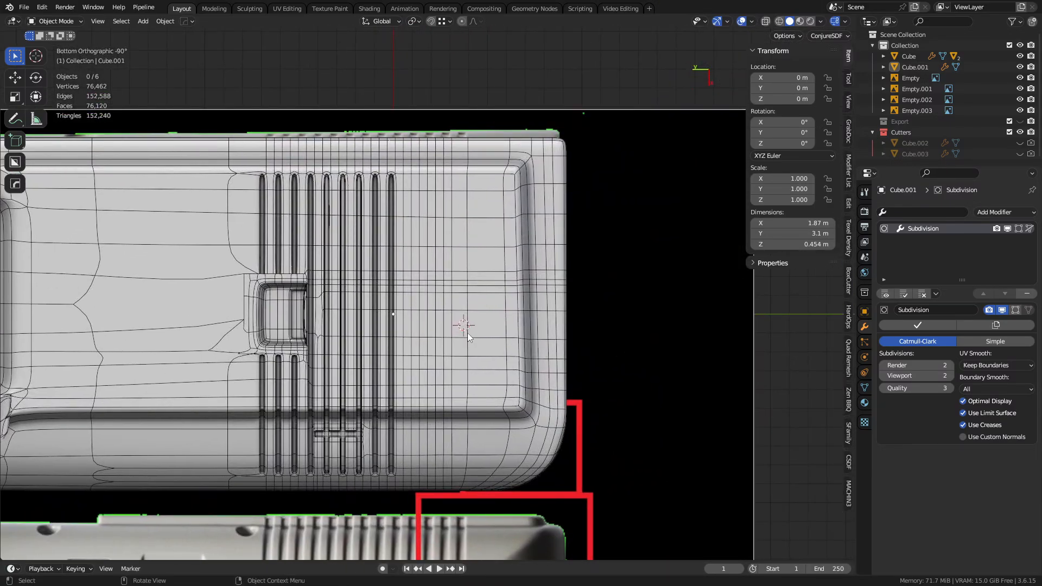
scroll(435, 341, down, 5)
key(shift+z)
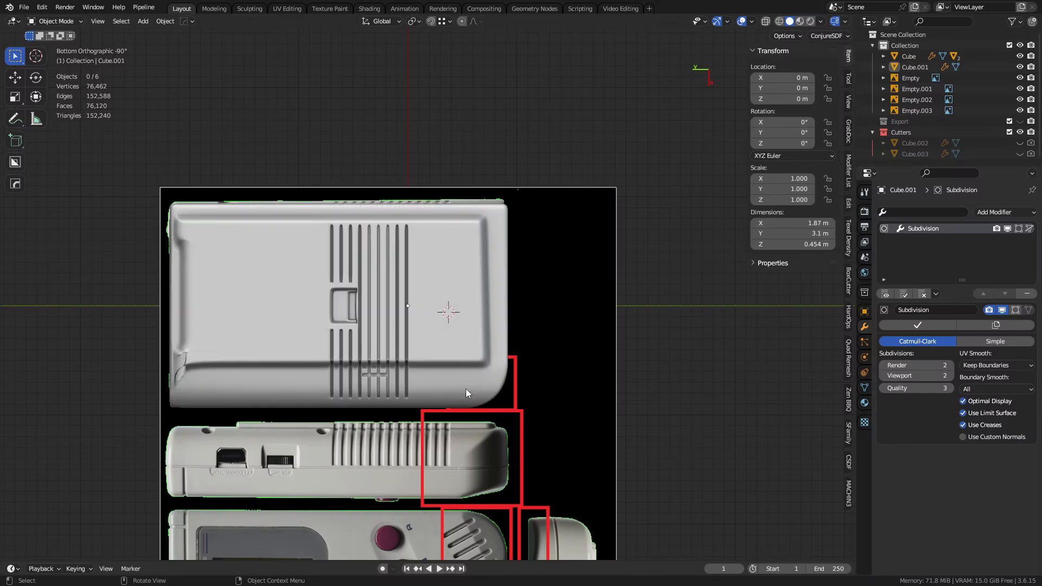
- Show the wireframe and examine the front shell's mesh around the speaker slots in perspective and from the top
middle_drag(465, 389, 523, 322)
key(shift+z)
scroll(522, 323, up, 6)
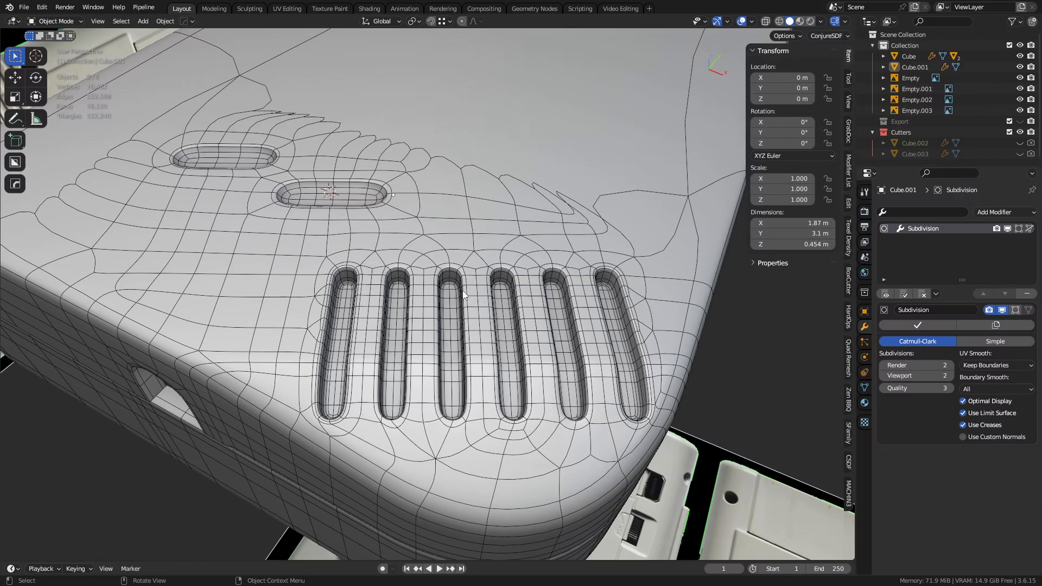
alt+middle_click(361, 317)
click(363, 298)
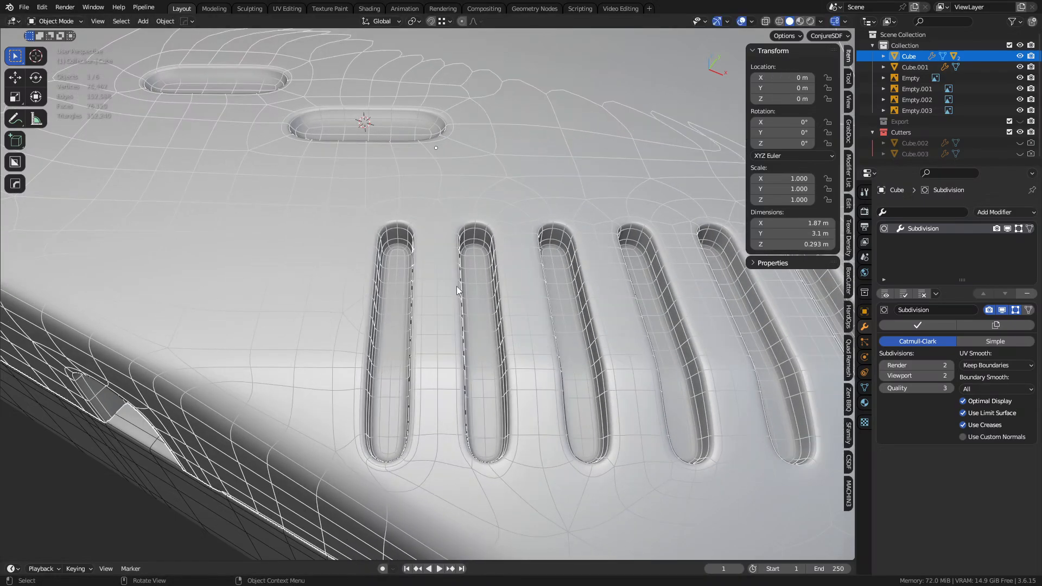
alt+middle_drag(457, 285, 455, 340)
shift+middle_drag(446, 276, 466, 335)
key(a)
key(a)
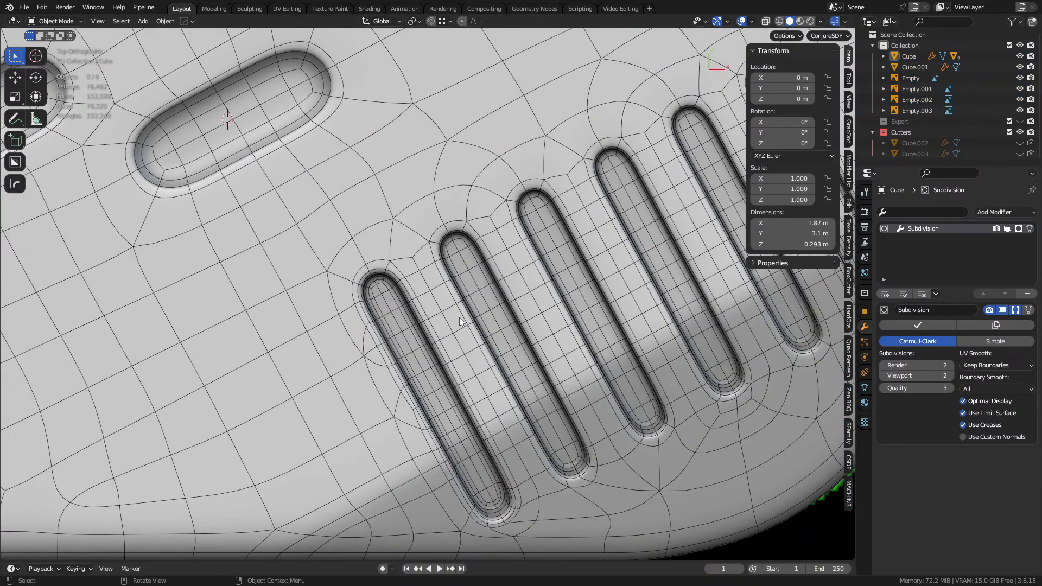
- Check the front shell's speaker slot topology in Edit Mode, return to Object Mode, and clear the selection
click(459, 317)
key(ctrl+Tab)
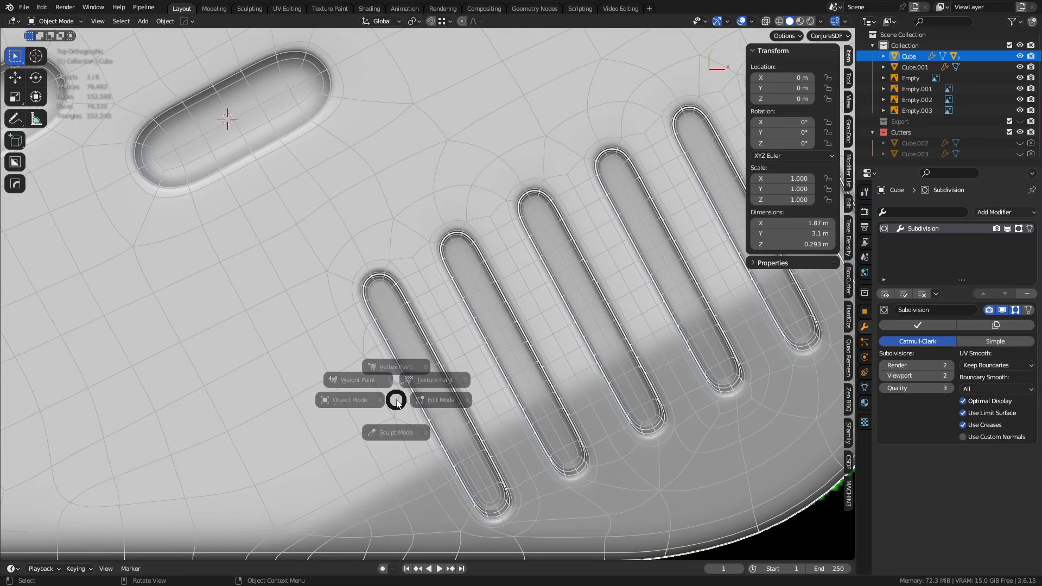
click(441, 400)
key(ctrl+Tab)
click(469, 347)
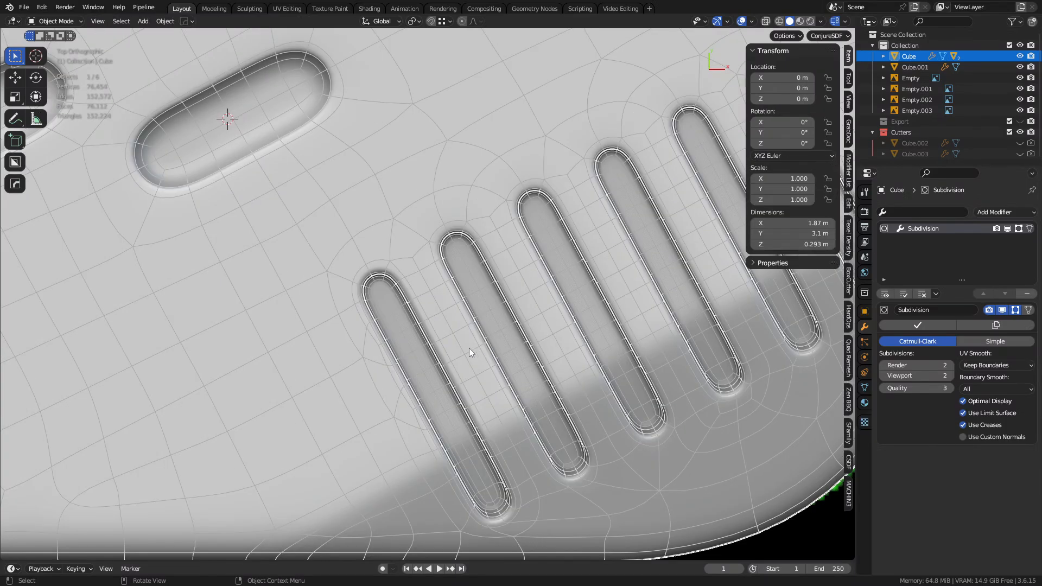
key(alt+shift+z)
key(alt+shift+z)
key(a)
key(a)
- Examine the front shell's topology between the pill-shaped button recesses, the speaker slots, and the flat face from the top
scroll(467, 344, down, 4)
shift+middle_drag(639, 349, 618, 370)
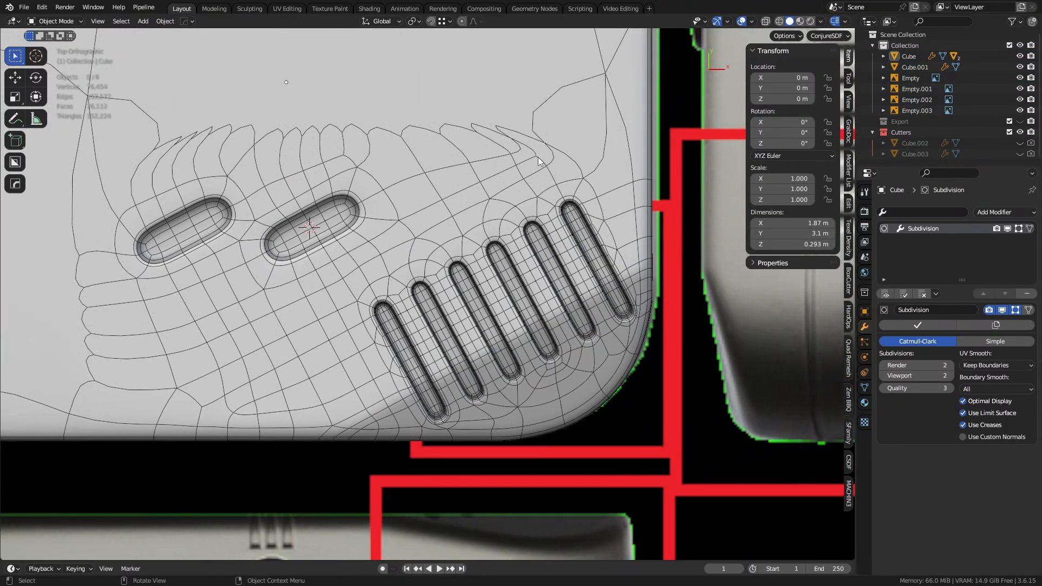
shift+middle_drag(397, 274, 589, 273)
shift+middle_drag(595, 233, 458, 393)
key(ctrl+Tab)
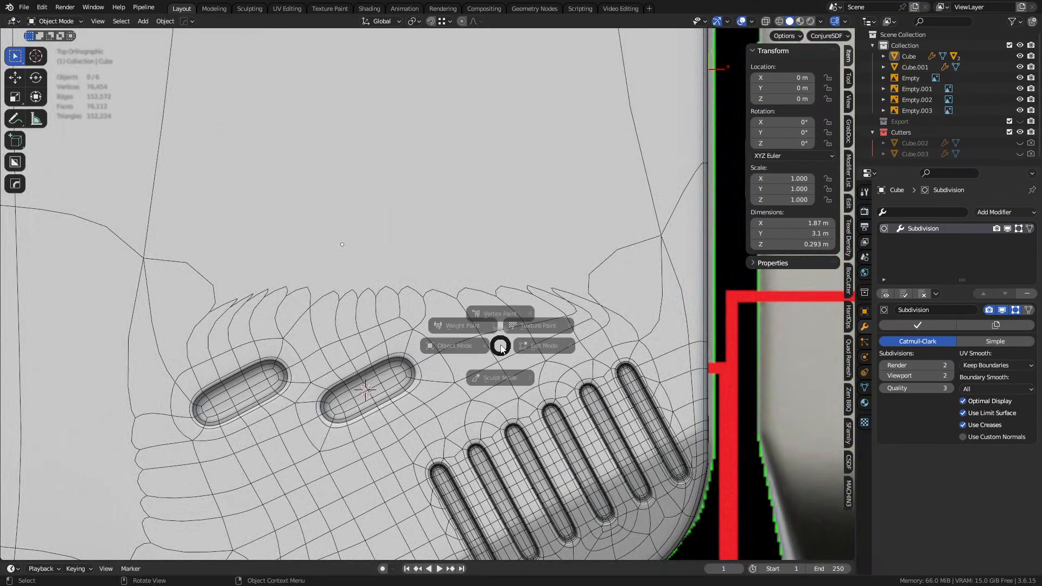
click(543, 346)
click(557, 391)
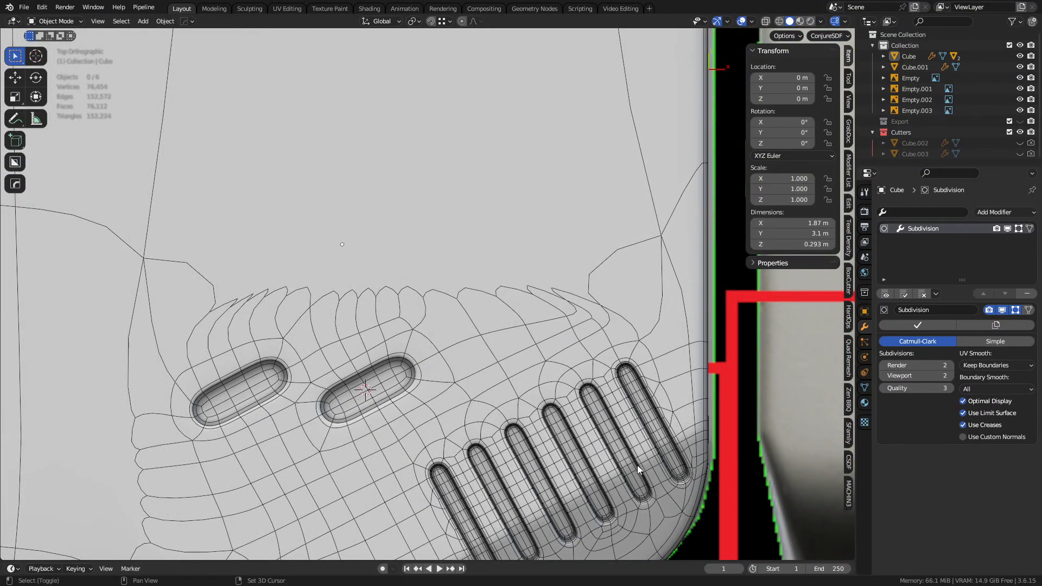
shift+middle_drag(638, 464, 568, 307)
key(a)
key(a)
shift+middle_drag(581, 360, 604, 318)
- Examine the back shell's rib groove and side topology in edit and object modes, and hide the wireframe
ctrl+middle_drag(604, 317, 418, 244)
middle_drag(529, 273, 396, 311)
key(ctrl+Tab)
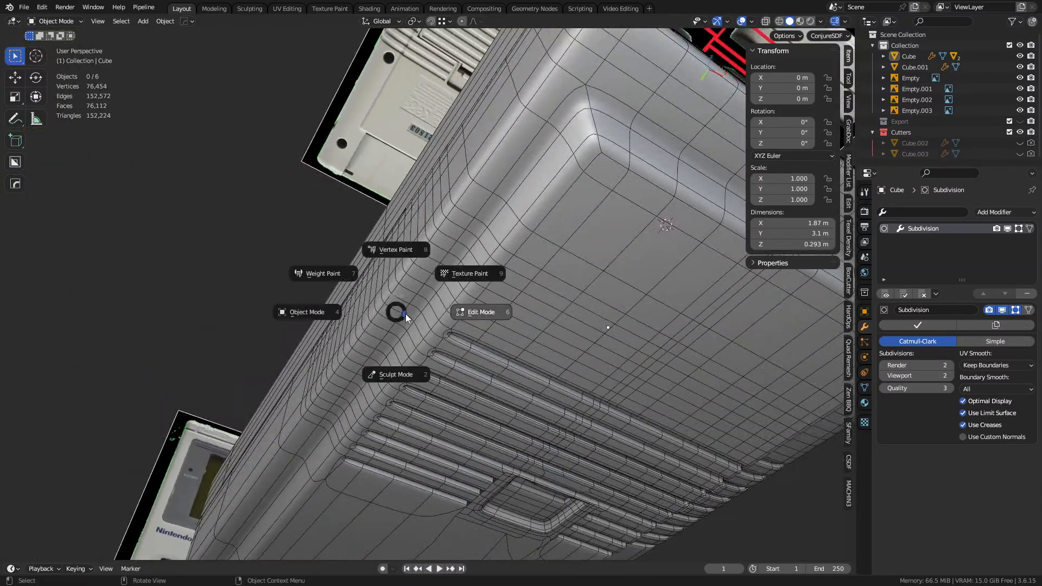
click(481, 312)
middle_drag(537, 325, 474, 283)
key(ctrl+Tab)
click(433, 315)
key(a)
key(alt+a)
key(shift+w)
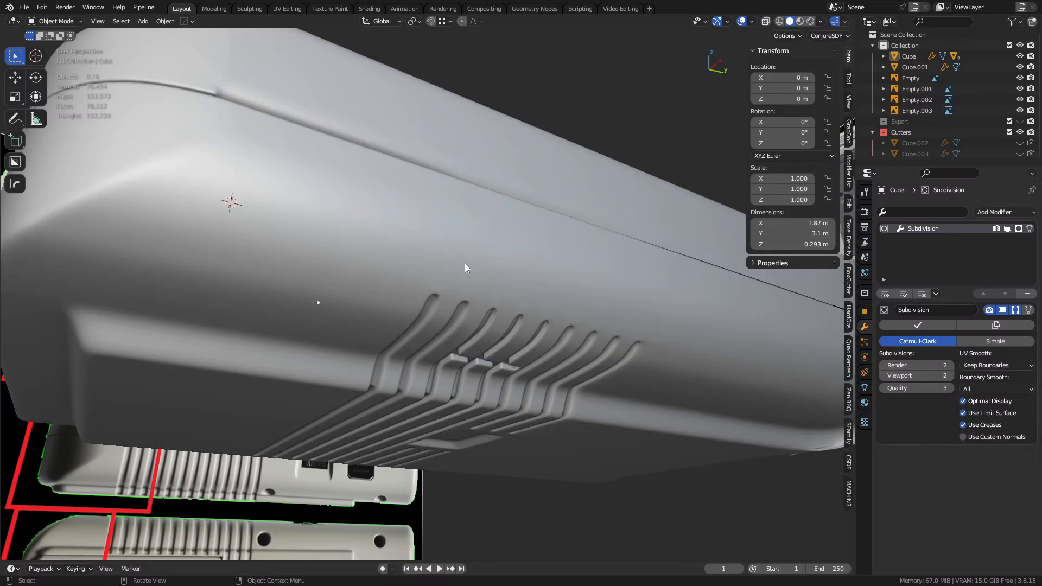
- Inspect the back shell's shading around the rib grooves and rounded corner without the wireframe
scroll(465, 263, down, 1)
scroll(457, 264, up, 1)
middle_drag(450, 372, 573, 337)
key(shift+w)
key(shift+w)
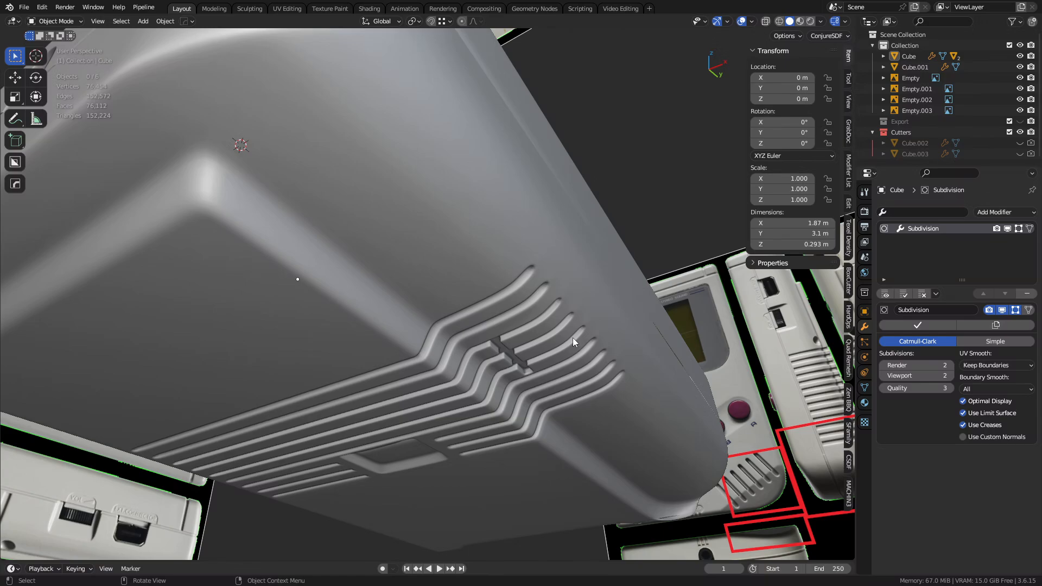
- Review the front shell's shading, show the wireframe again, and view the whole model beside the reference images
middle_drag(572, 337, 483, 314)
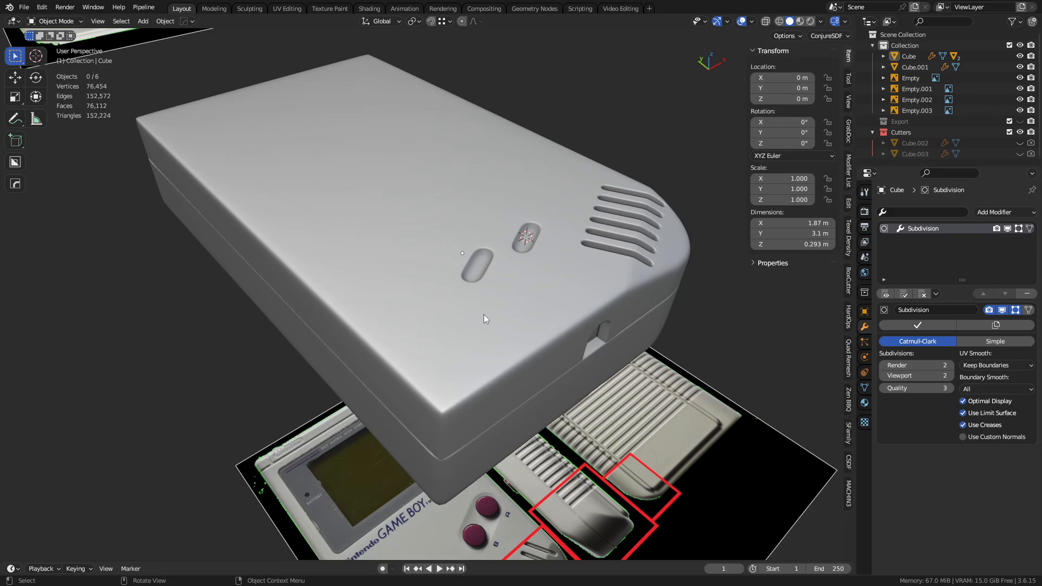
key(shift+z)
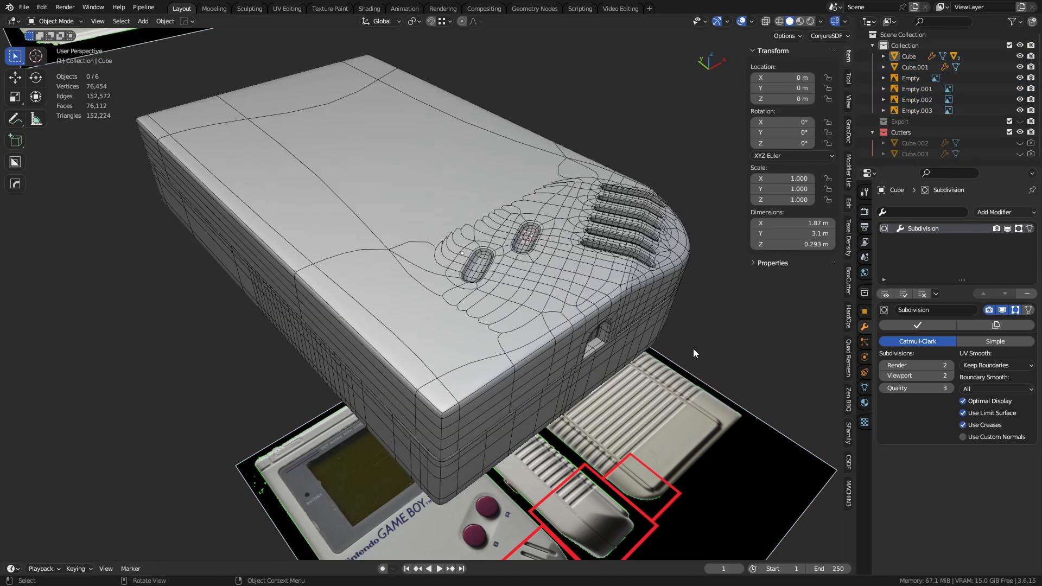
middle_drag(693, 348, 514, 302)
scroll(552, 369, down, 8)
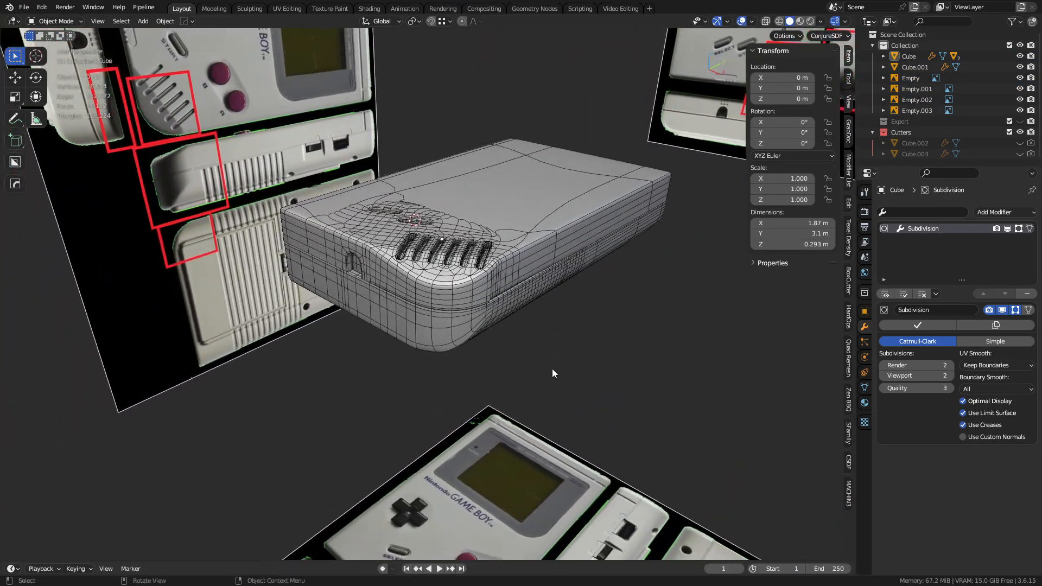
middle_drag(558, 340, 552, 375)
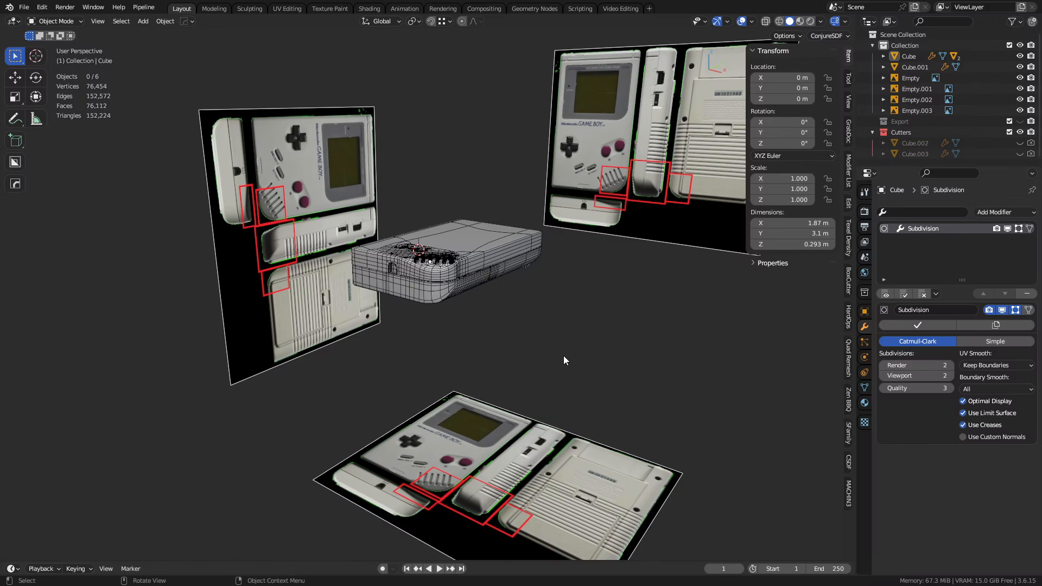